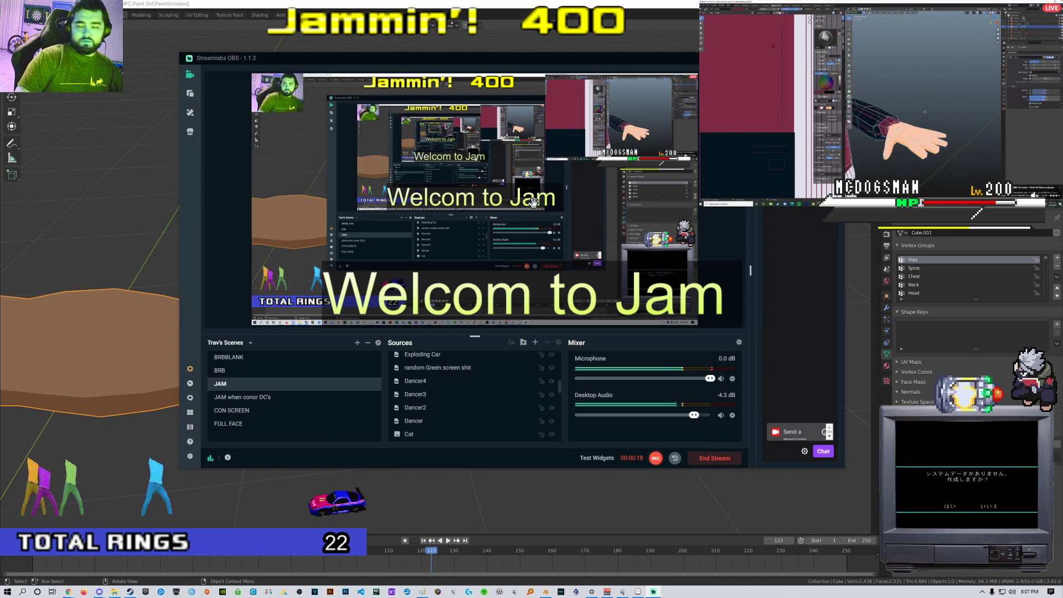
# Examine the character model's hand, bracelet, torso and full figure from several angles
pyautogui.moveTo(719, 58); pyautogui.dragTo(1062, 166)
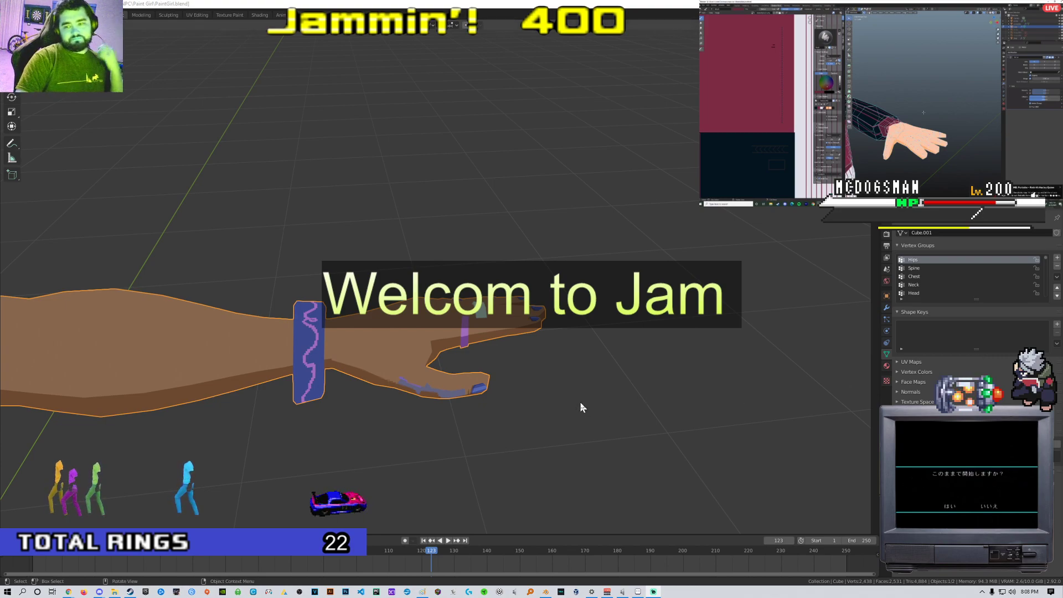
pyautogui.moveTo(576, 399); pyautogui.dragTo(493, 363, button='middle')
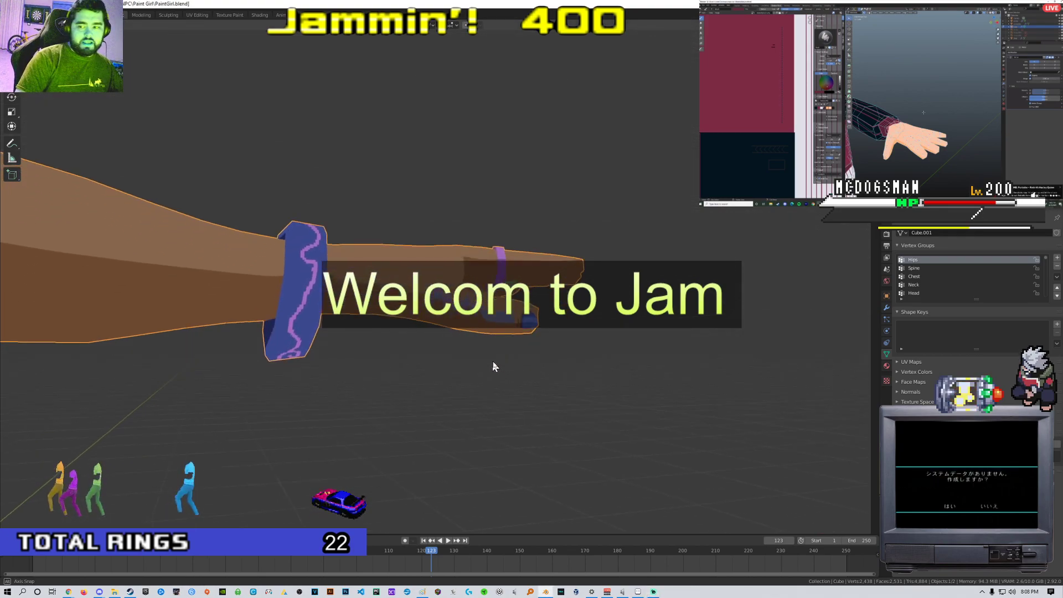
pyautogui.scroll(-8, 493, 362)
pyautogui.keyDown('shift'); pyautogui.moveTo(393, 376); pyautogui.dragTo(597, 358, button='middle'); pyautogui.keyUp('shift')
pyautogui.moveTo(501, 357); pyautogui.dragTo(589, 357, button='middle')
pyautogui.scroll(2, 617, 343)
pyautogui.scroll(5, 592, 360)
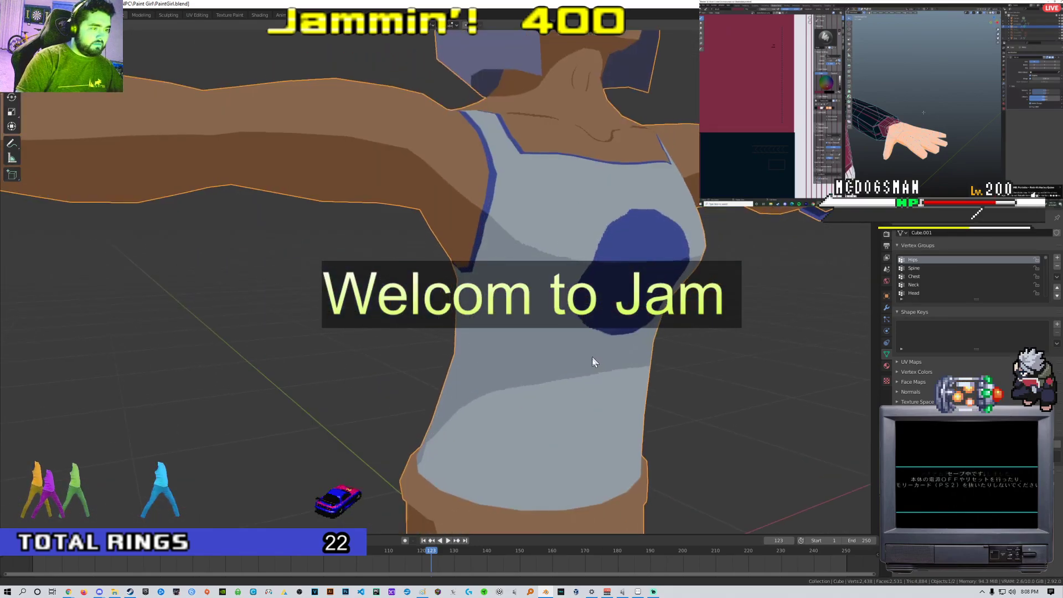
pyautogui.scroll(-3, 593, 360)
pyautogui.moveTo(550, 394); pyautogui.dragTo(483, 364, button='middle')
pyautogui.scroll(-3, 563, 350)
pyautogui.scroll(-3, 458, 354)
pyautogui.scroll(2, 484, 364)
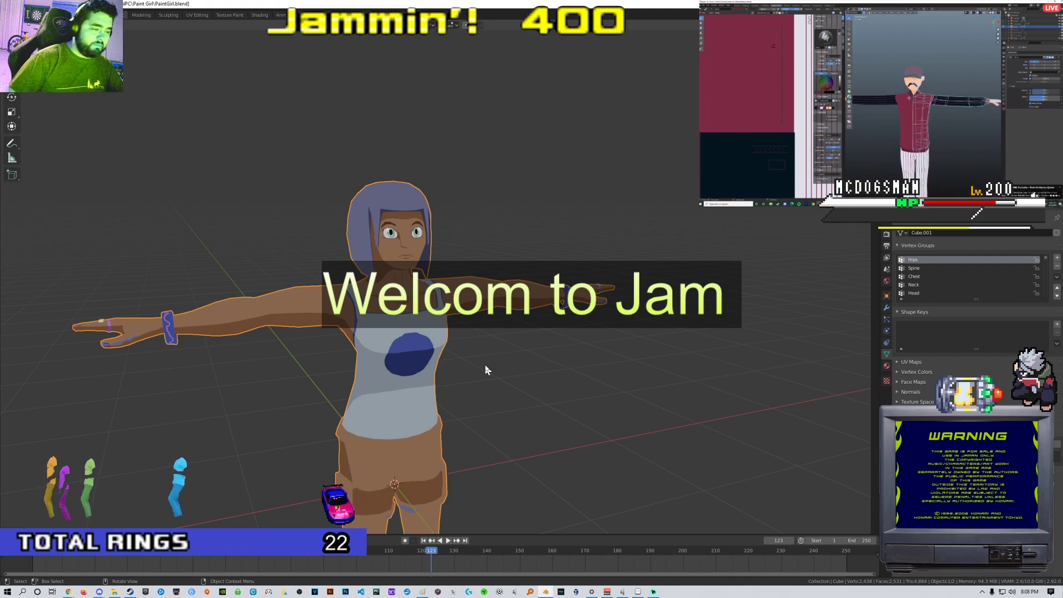
pyautogui.moveTo(498, 356); pyautogui.dragTo(492, 314, button='middle')
# In the UV Editing workspace, move the selected palm-side wrist face's UVs onto the plain skin area beside the striped bands
pyautogui.press('Tab')
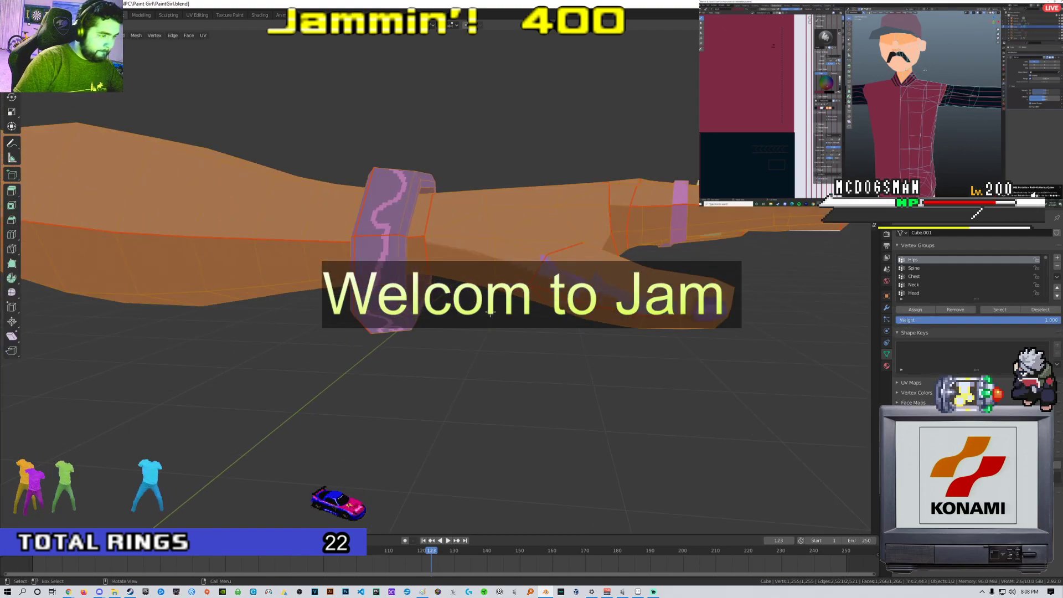
pyautogui.click(476, 269)
pyautogui.click(197, 15)
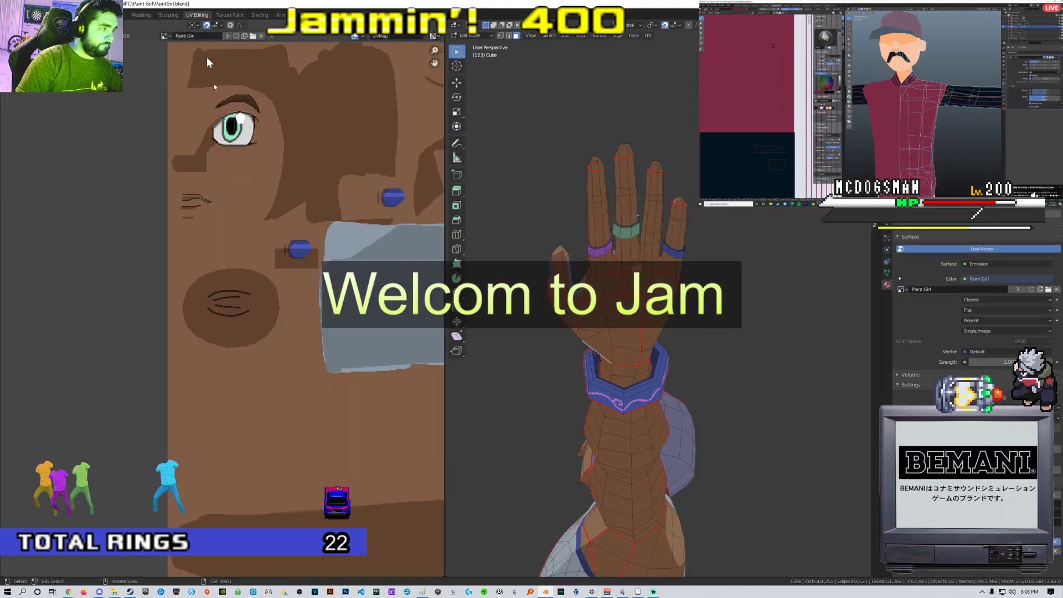
pyautogui.scroll(-6, 294, 271)
pyautogui.scroll(6, 359, 205)
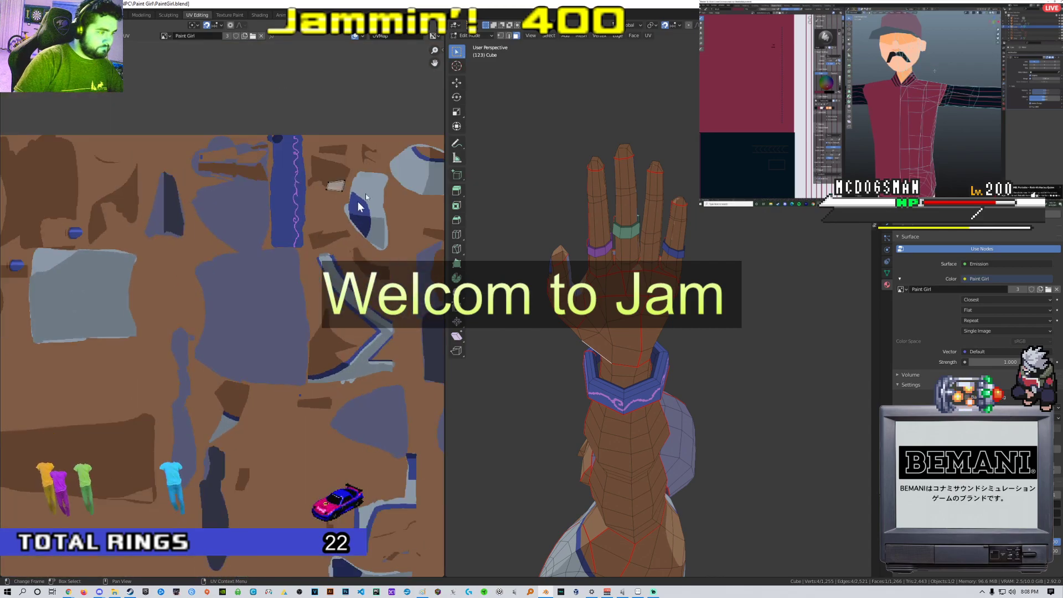
pyautogui.press('a')
pyautogui.press('g')
pyautogui.click(282, 453)
pyautogui.moveTo(293, 453); pyautogui.dragTo(255, 141, button='middle')
pyautogui.press('g')
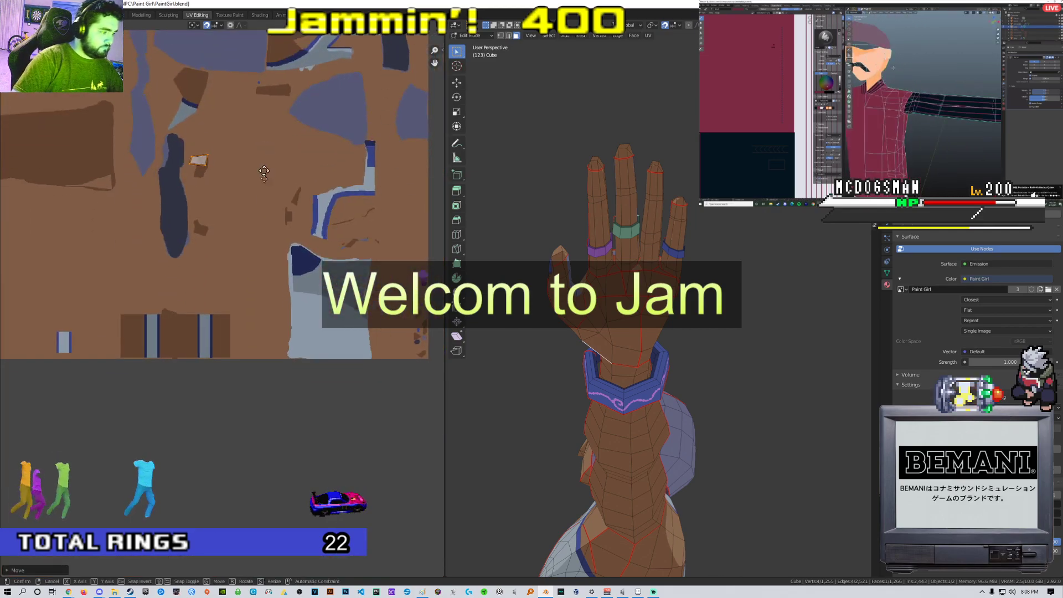
pyautogui.click(299, 346)
pyautogui.moveTo(498, 299); pyautogui.dragTo(600, 304, button='middle')
pyautogui.scroll(5, 598, 279)
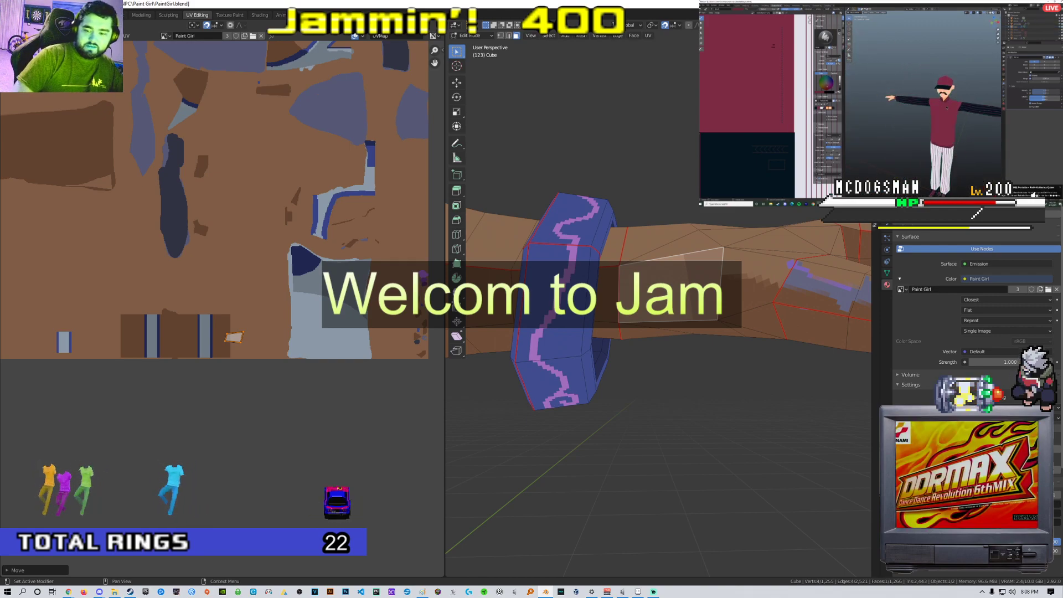
# Switch to File Explorer and open the Fridge Man folder within the NPC folder, reached through Extra on the Desktop
pyautogui.hotkey('alt', 'Tab')
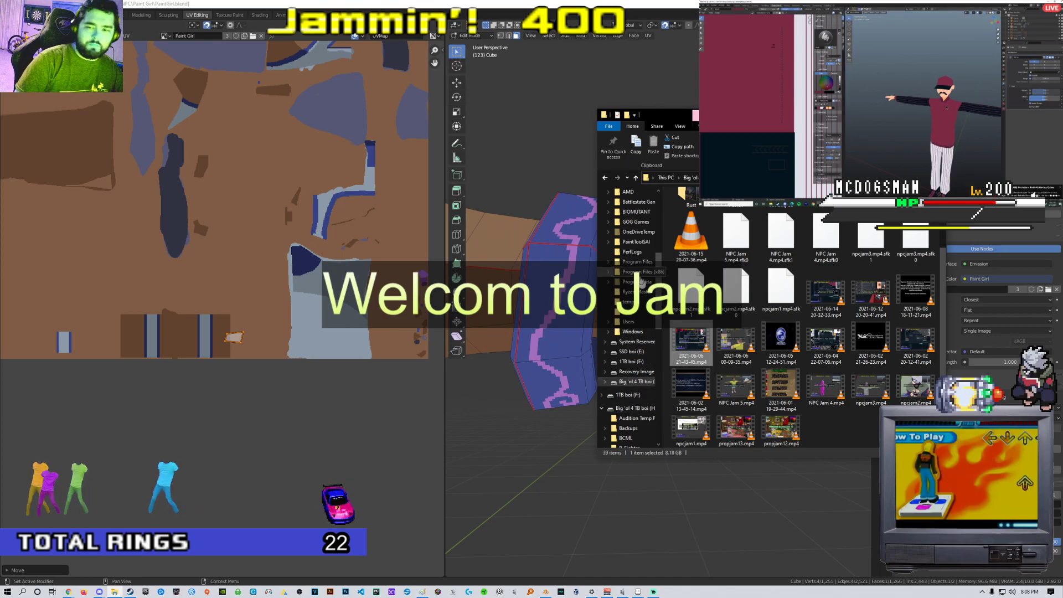
pyautogui.scroll(2, 631, 282)
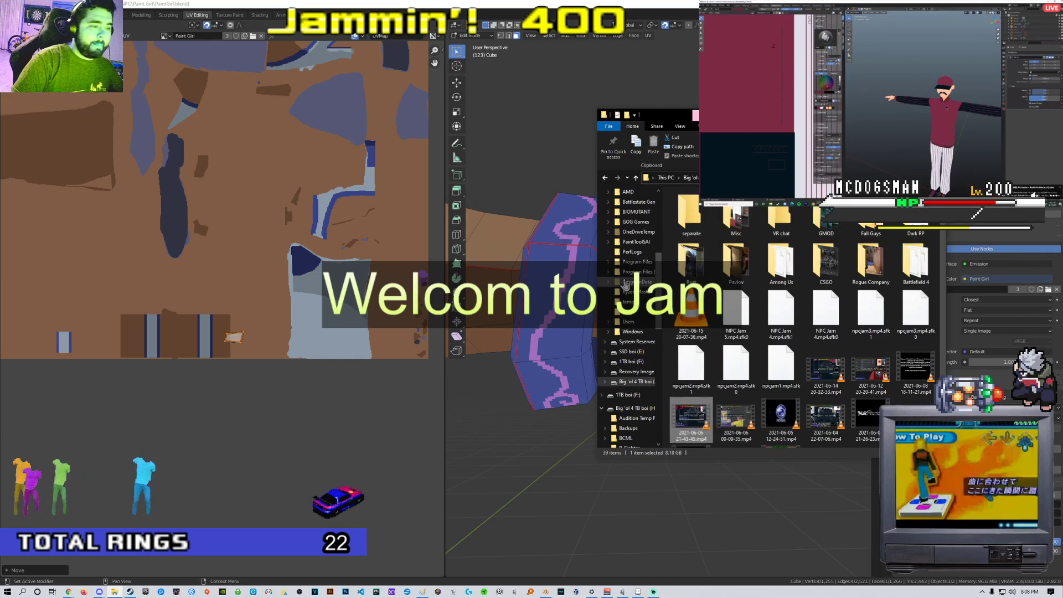
pyautogui.scroll(-2, 631, 382)
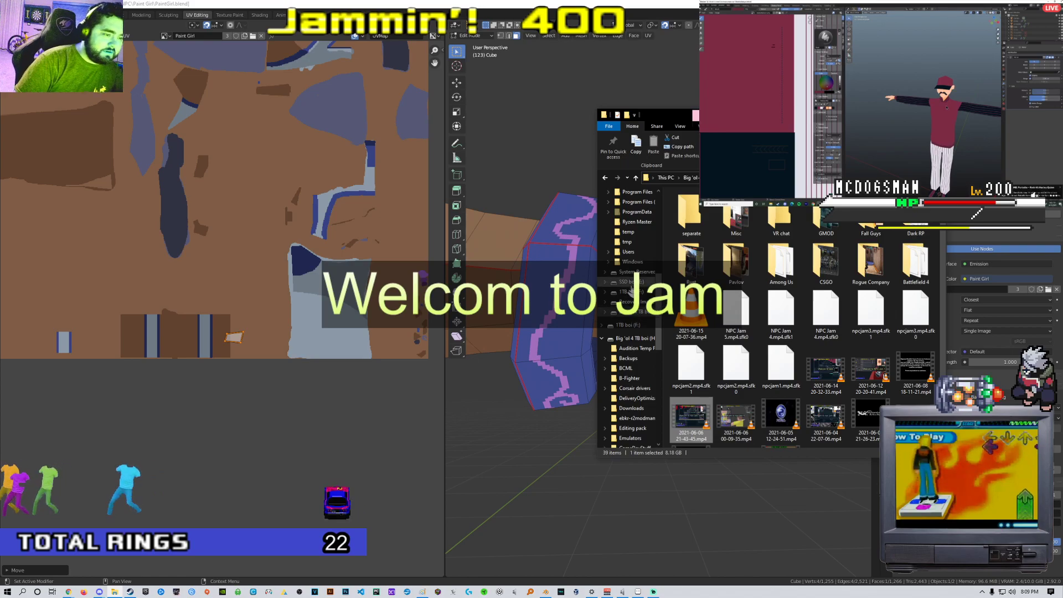
pyautogui.scroll(6, 637, 315)
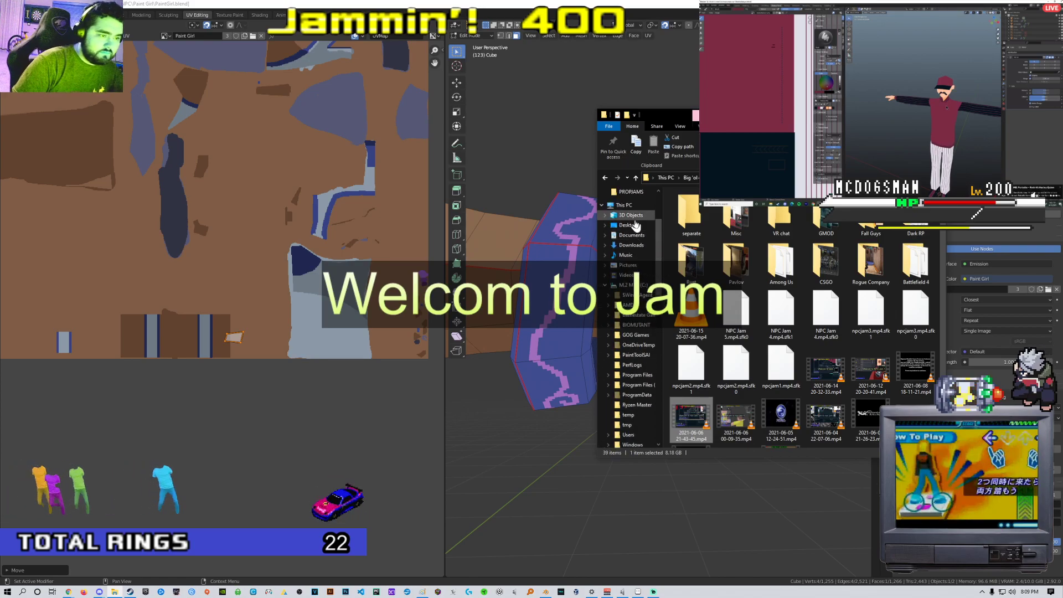
pyautogui.click(635, 225)
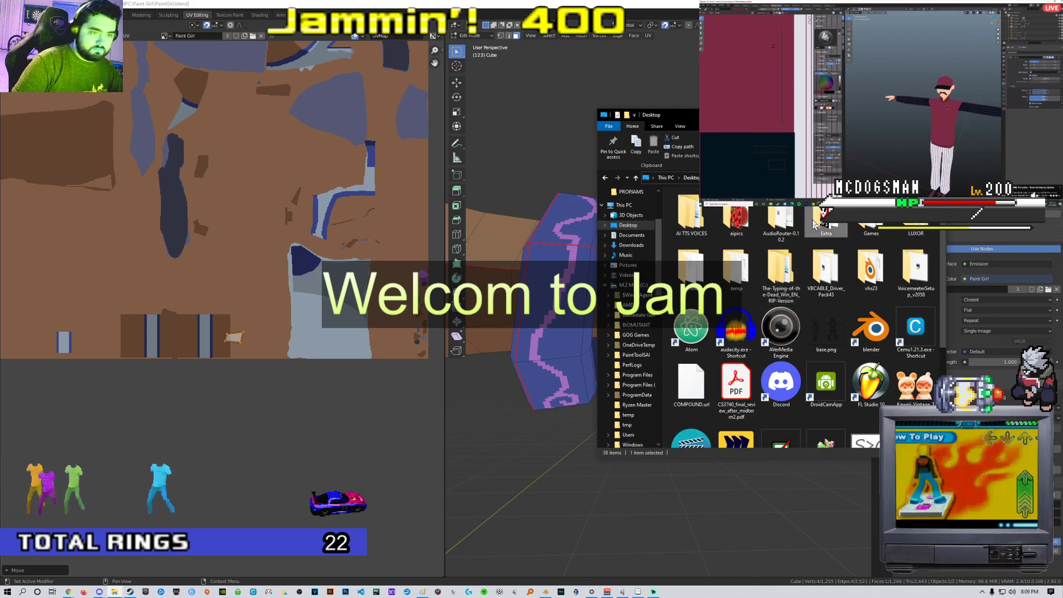
pyautogui.doubleClick(813, 223)
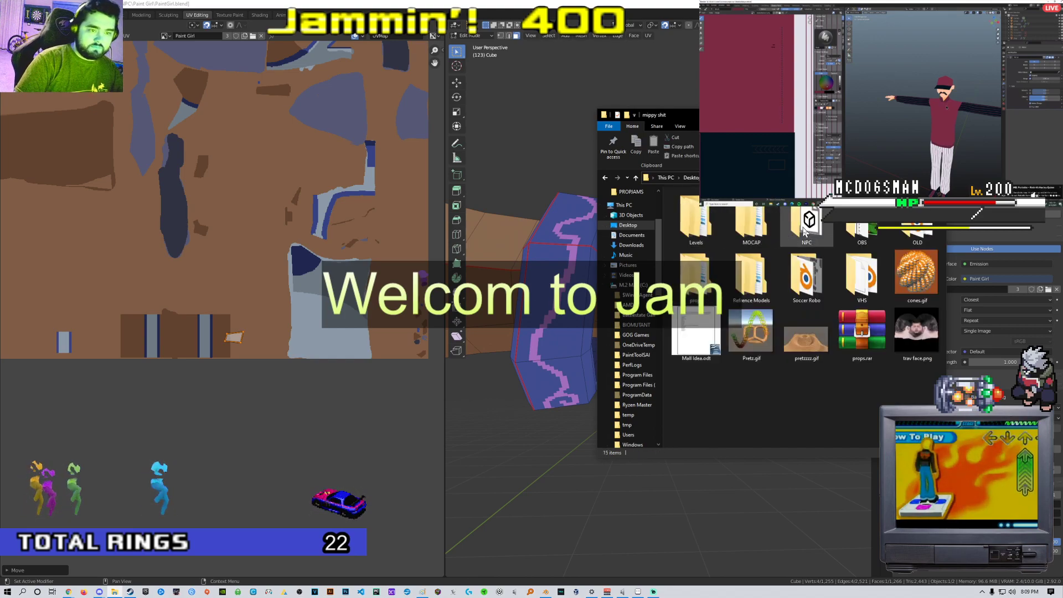
pyautogui.doubleClick(805, 227)
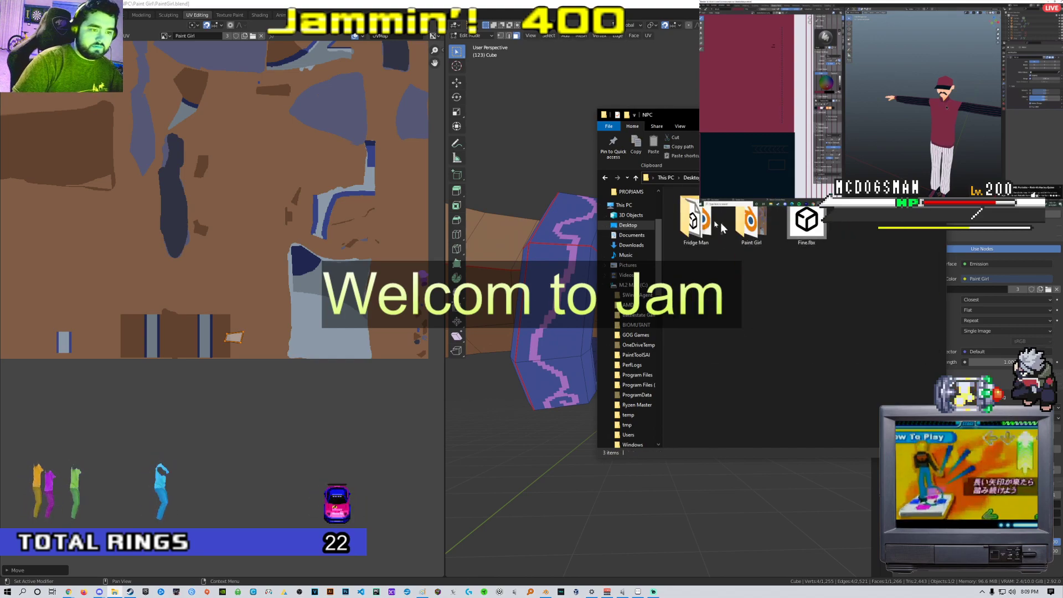
pyautogui.doubleClick(695, 224)
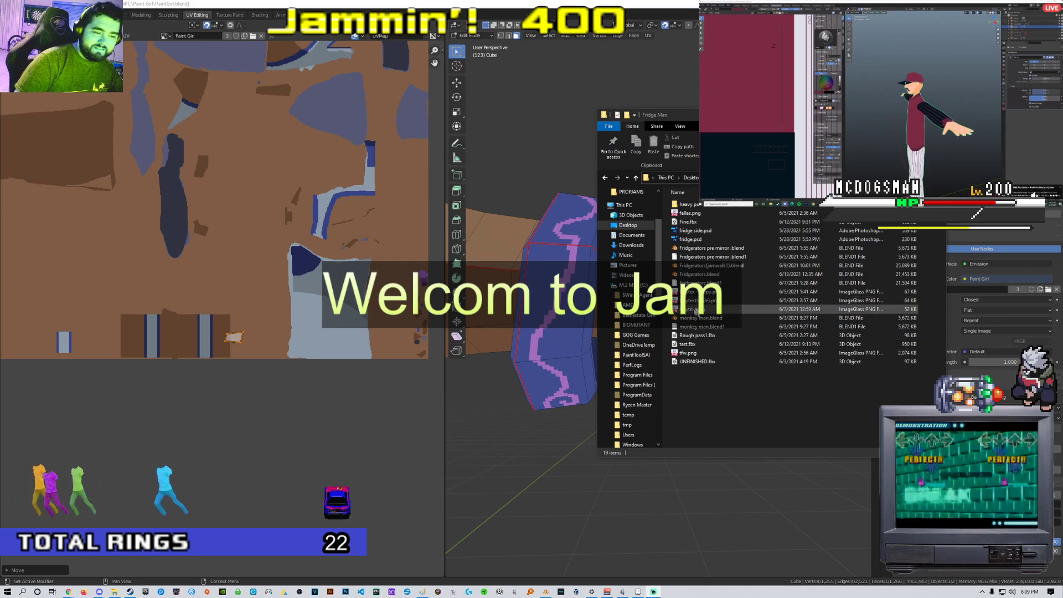
# Look into the heavy punch folder, preview Fine.fbx from the Fridge Man folder in 3D Viewer, and close the preview
pyautogui.click(706, 230)
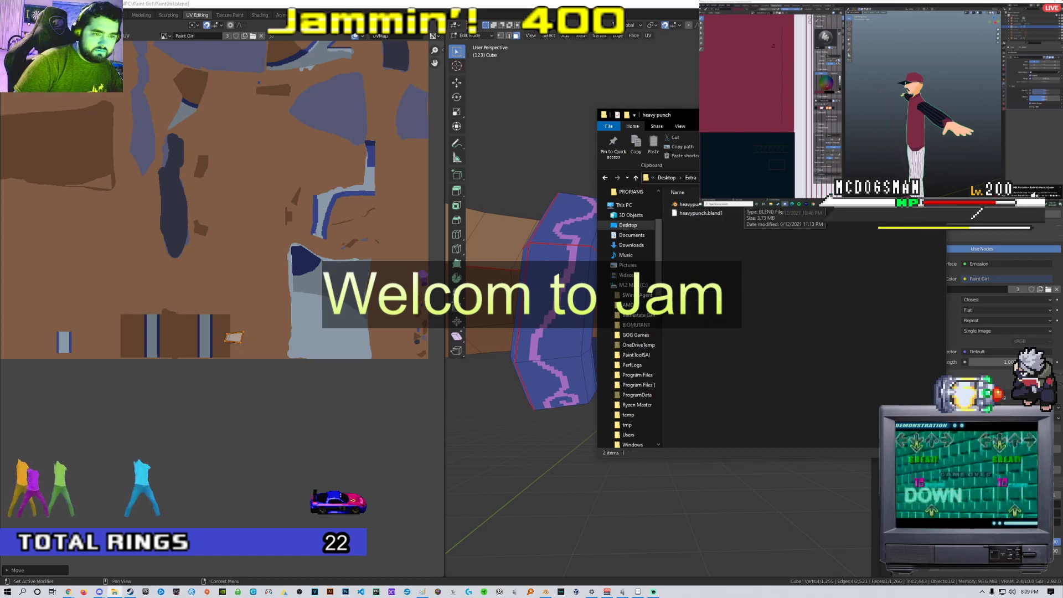
pyautogui.doubleClick(716, 233)
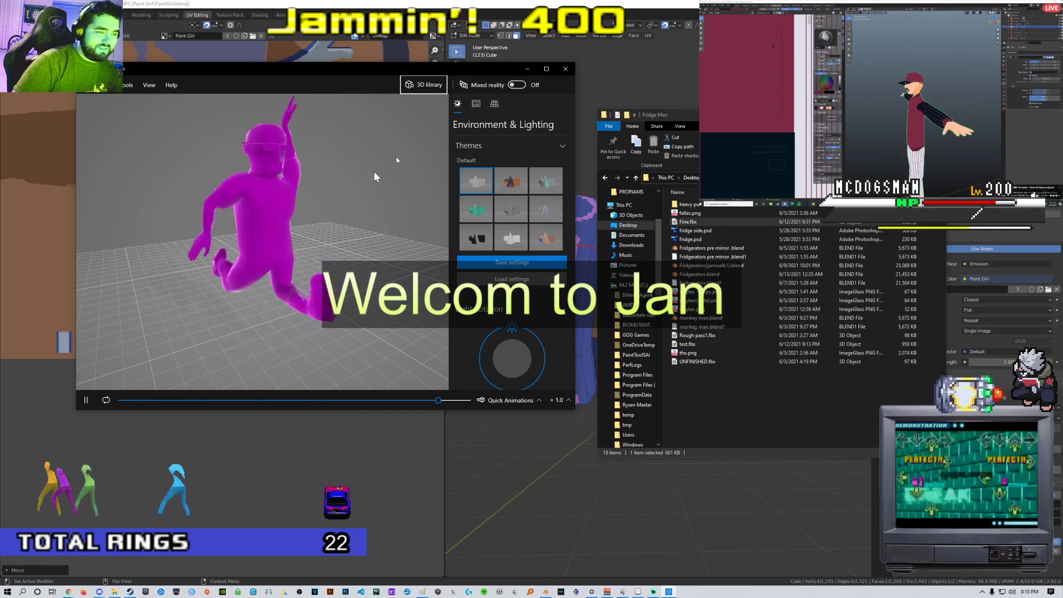
pyautogui.click(564, 68)
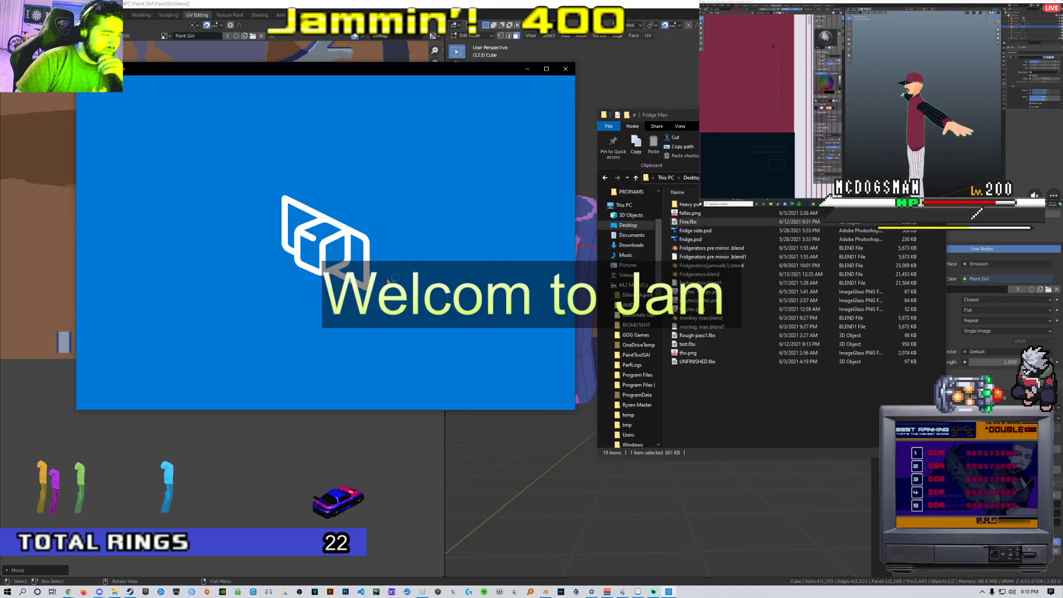
# View the animated figure of Fine.fbx from several sides in 3D Viewer and close the viewer
pyautogui.moveTo(385, 281); pyautogui.dragTo(275, 235)
pyautogui.scroll(3, 313, 343)
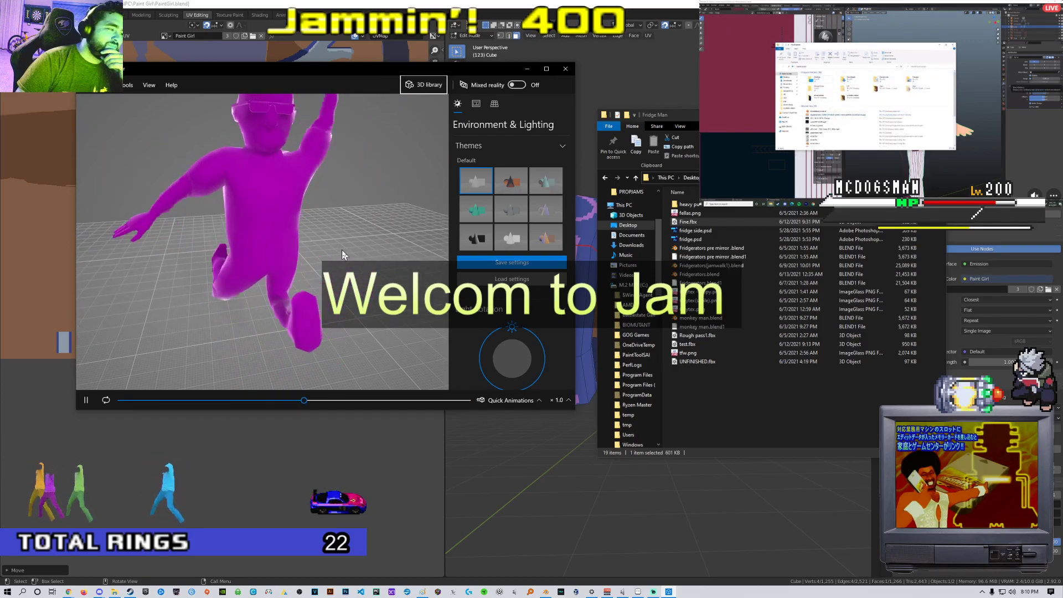
pyautogui.moveTo(342, 250); pyautogui.dragTo(394, 253)
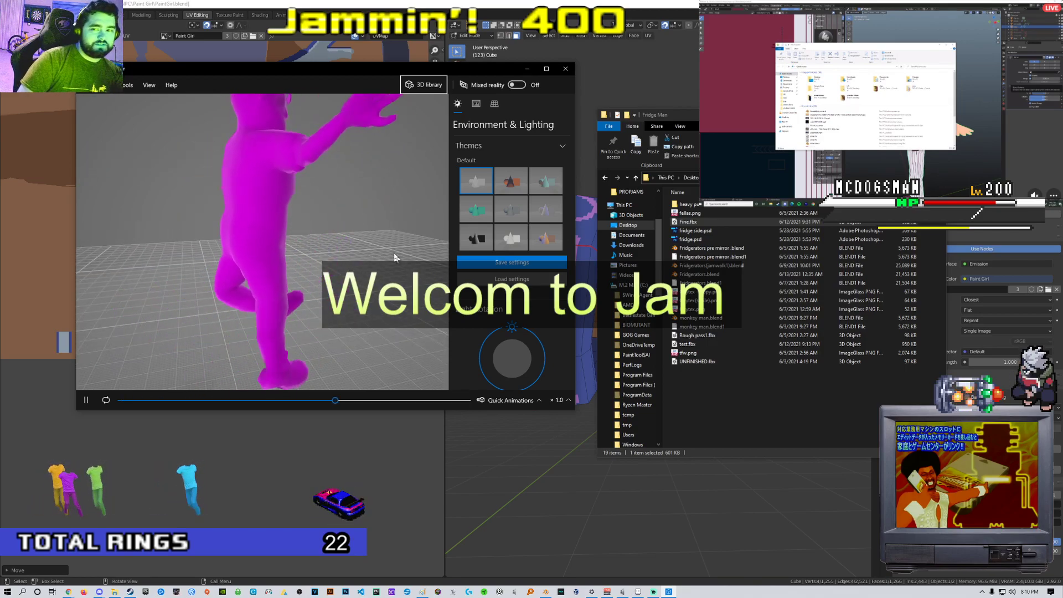
pyautogui.moveTo(394, 252); pyautogui.dragTo(288, 262)
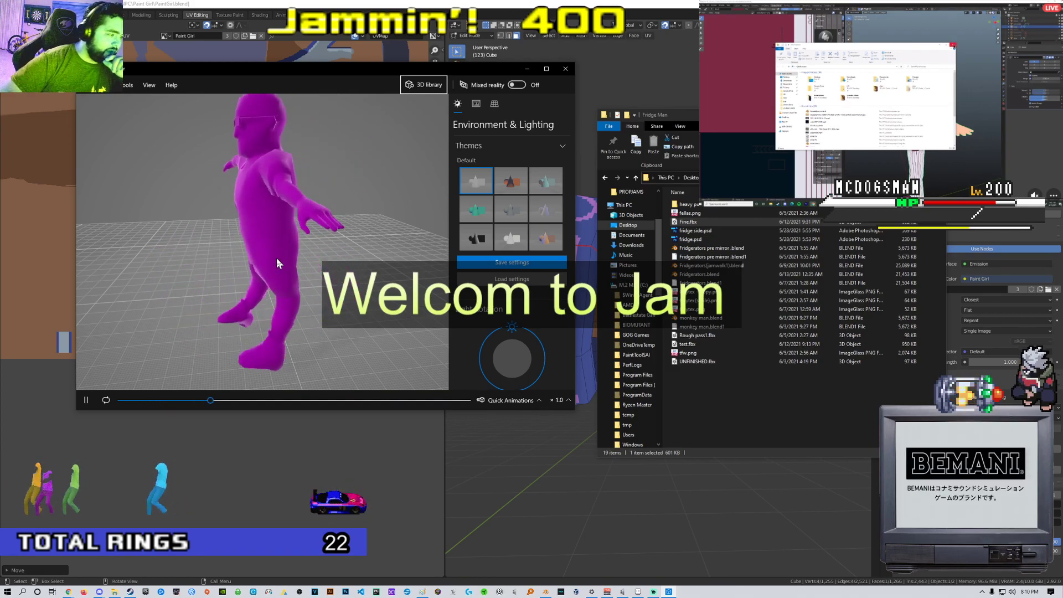
pyautogui.moveTo(277, 258); pyautogui.dragTo(286, 252)
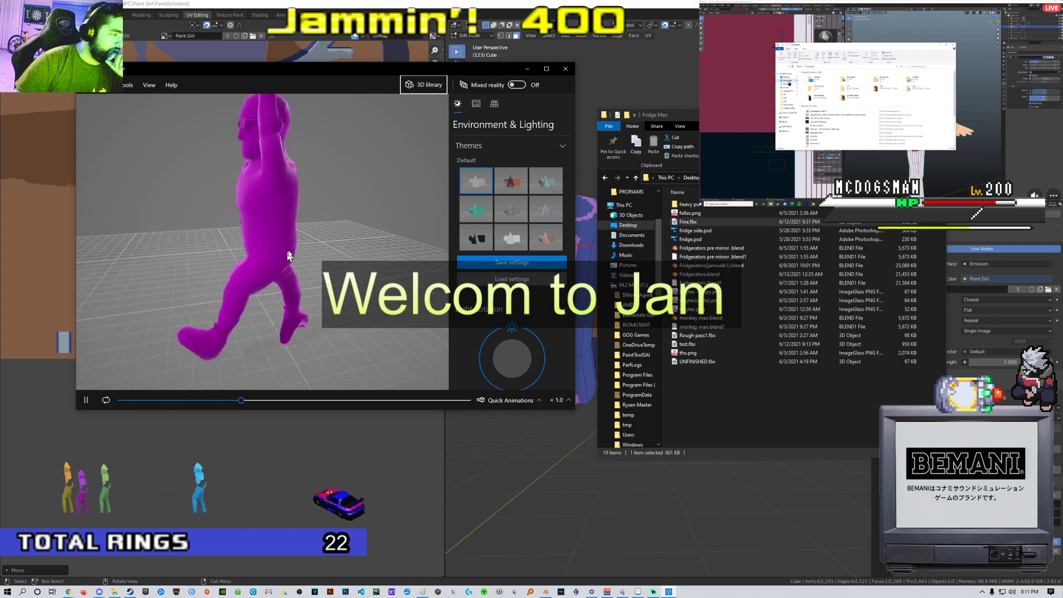
pyautogui.click(571, 72)
# Return to Blender and check the relocated wrist face on the model and in the UV layout
pyautogui.click(619, 81)
pyautogui.keyDown('shift'); pyautogui.moveTo(619, 80); pyautogui.dragTo(593, 221, button='middle'); pyautogui.keyUp('shift')
pyautogui.scroll(-8, 612, 262)
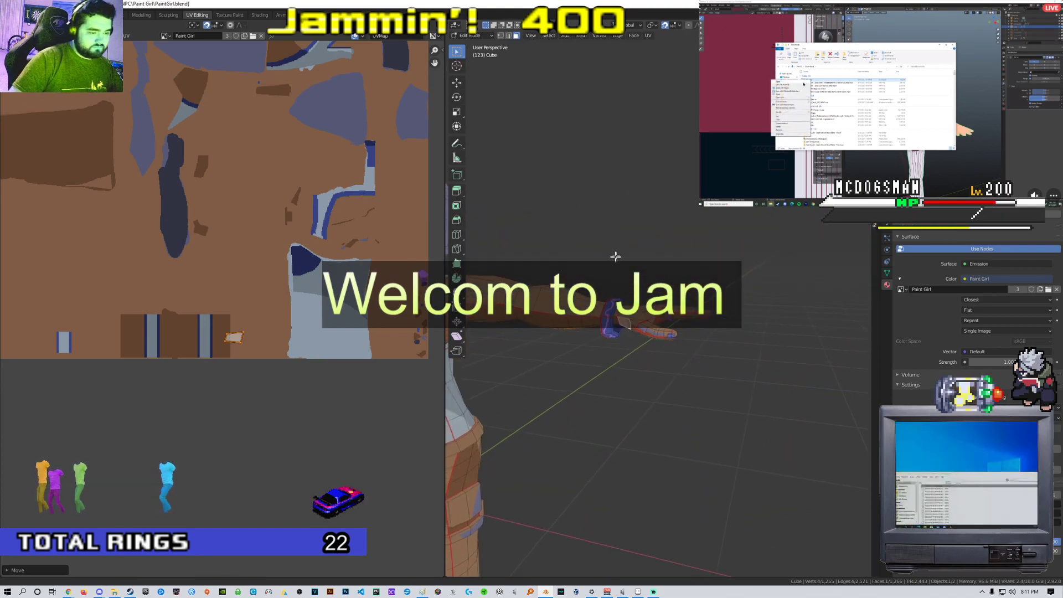
pyautogui.scroll(8, 612, 260)
pyautogui.scroll(8, 222, 207)
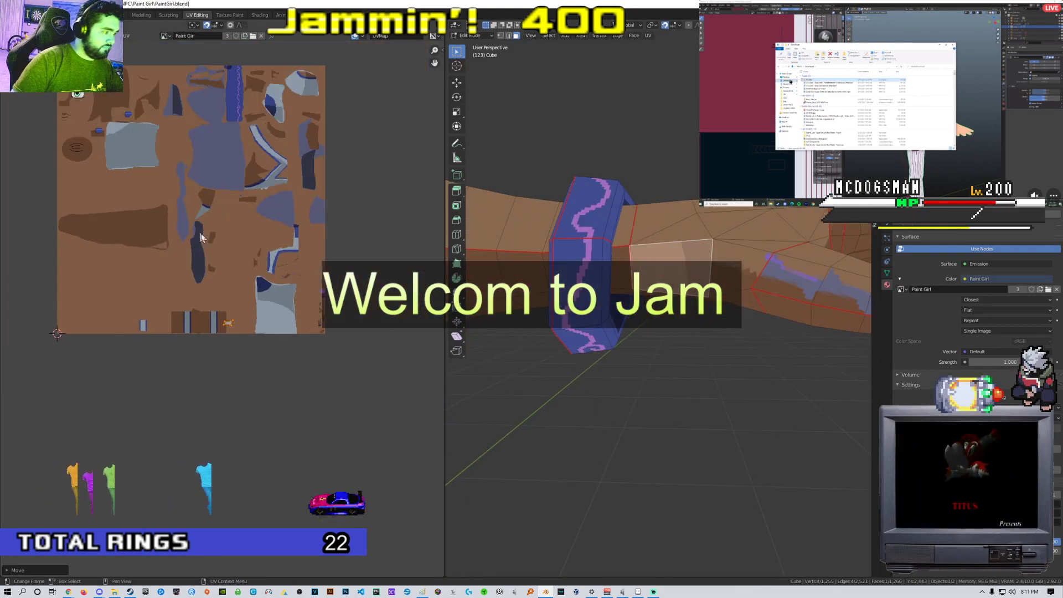
pyautogui.scroll(-6, 744, 283)
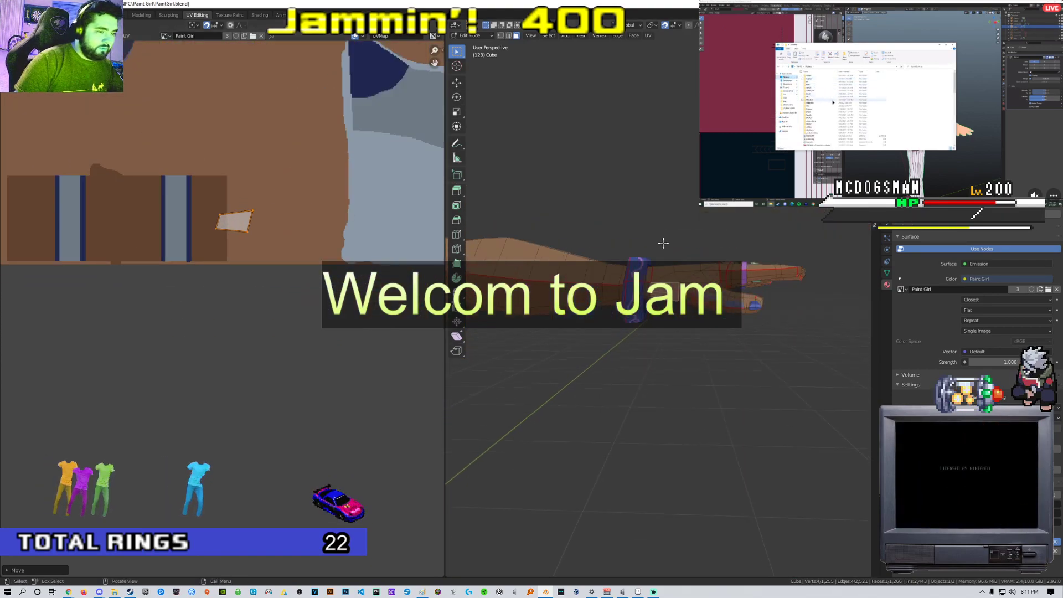
pyautogui.scroll(3, 744, 283)
# Examine the back of the character's top and the UV islands stacked around the striped bands
pyautogui.press('Tab')
pyautogui.moveTo(744, 284); pyautogui.dragTo(588, 204, button='middle')
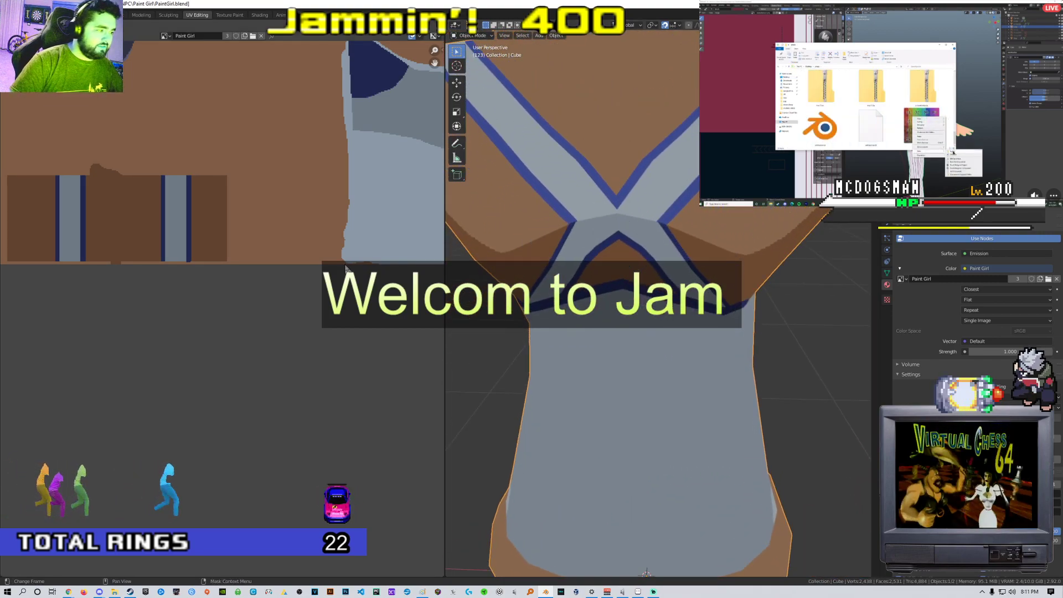
pyautogui.moveTo(345, 268); pyautogui.dragTo(350, 269, button='middle')
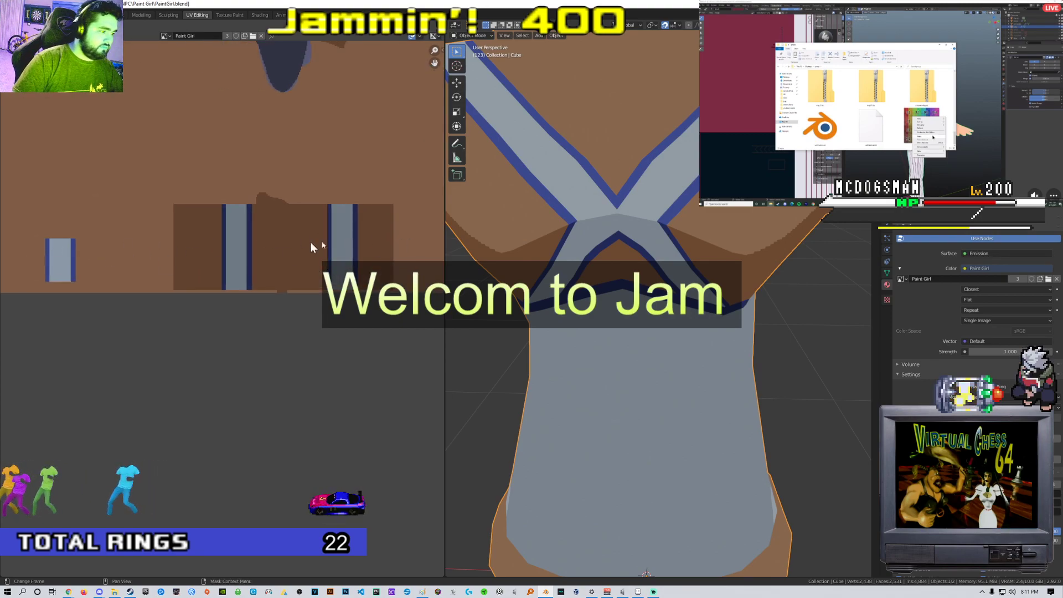
pyautogui.press('Tab')
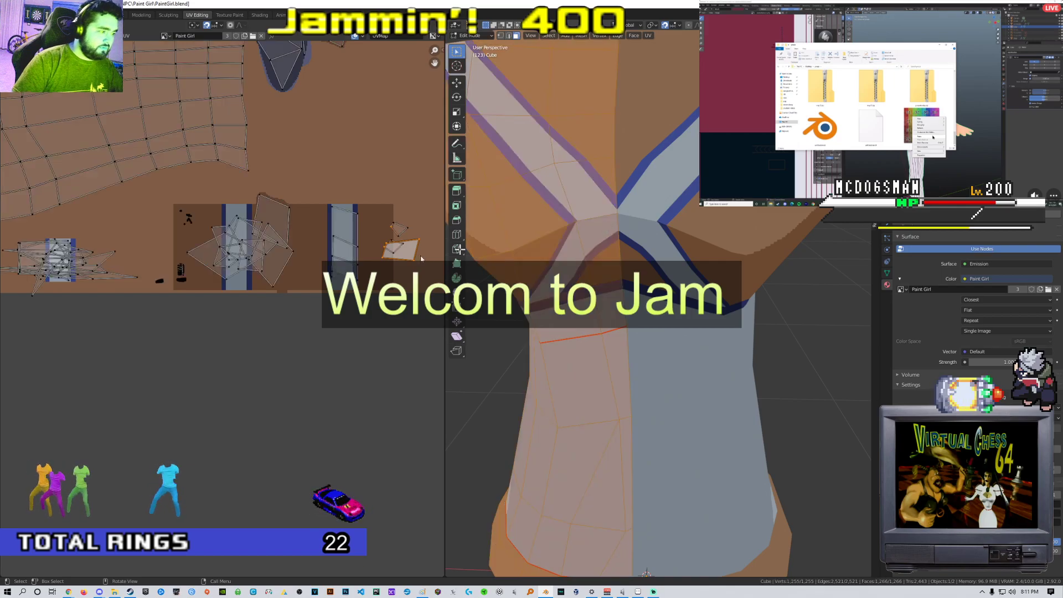
pyautogui.moveTo(239, 269); pyautogui.dragTo(301, 273, button='middle')
pyautogui.scroll(2, 302, 272)
pyautogui.moveTo(376, 260); pyautogui.dragTo(276, 255, button='middle')
pyautogui.scroll(1, 387, 251)
pyautogui.scroll(1, 323, 254)
pyautogui.scroll(-1, 620, 248)
# Check the front of the tank top and select the chest face crossed by the brown collarbone stroke beside the shoulder strap
pyautogui.press('Tab')
pyautogui.moveTo(609, 248); pyautogui.dragTo(711, 275, button='middle')
pyautogui.scroll(-7, 777, 235)
pyautogui.scroll(6, 686, 296)
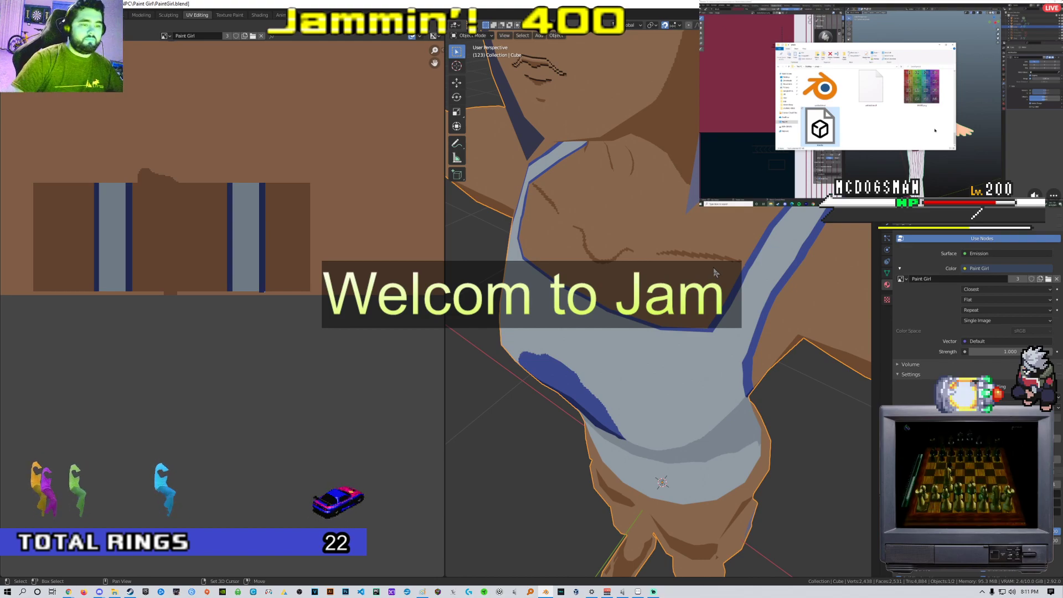
pyautogui.scroll(5, 714, 273)
pyautogui.press('Tab')
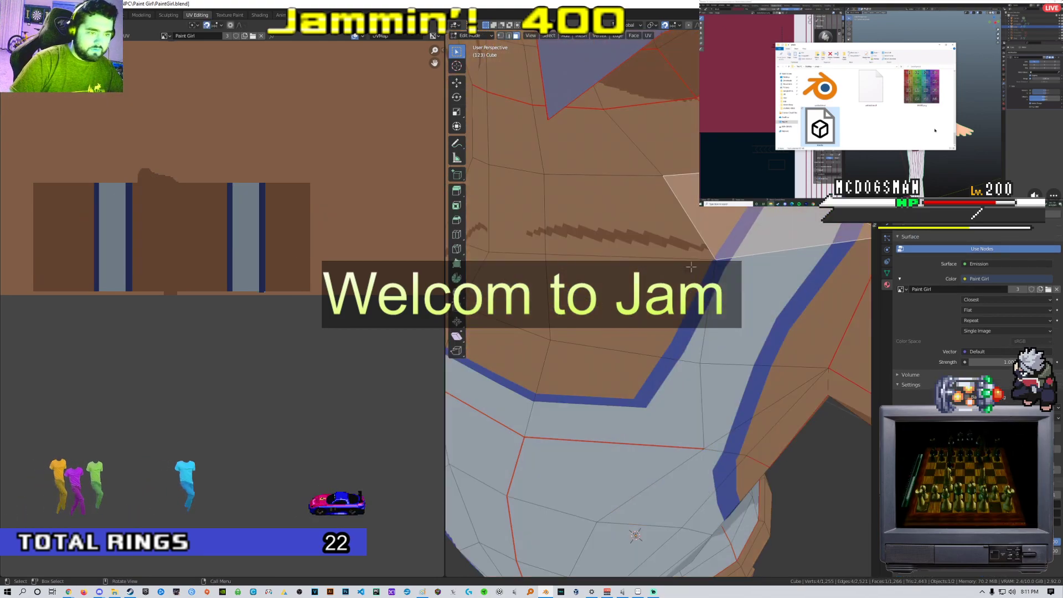
pyautogui.click(708, 275)
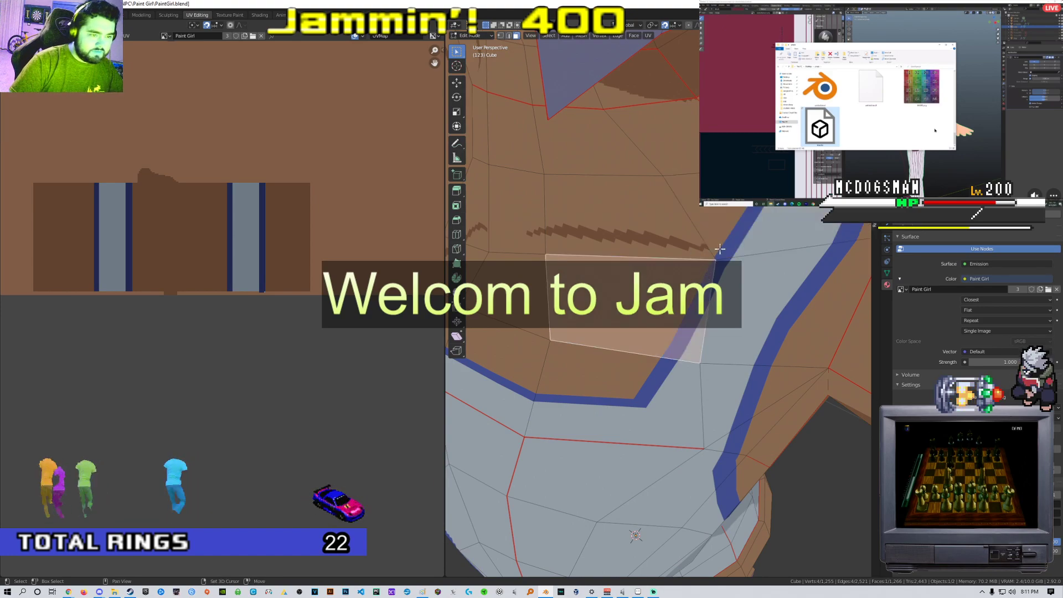
pyautogui.click(687, 252)
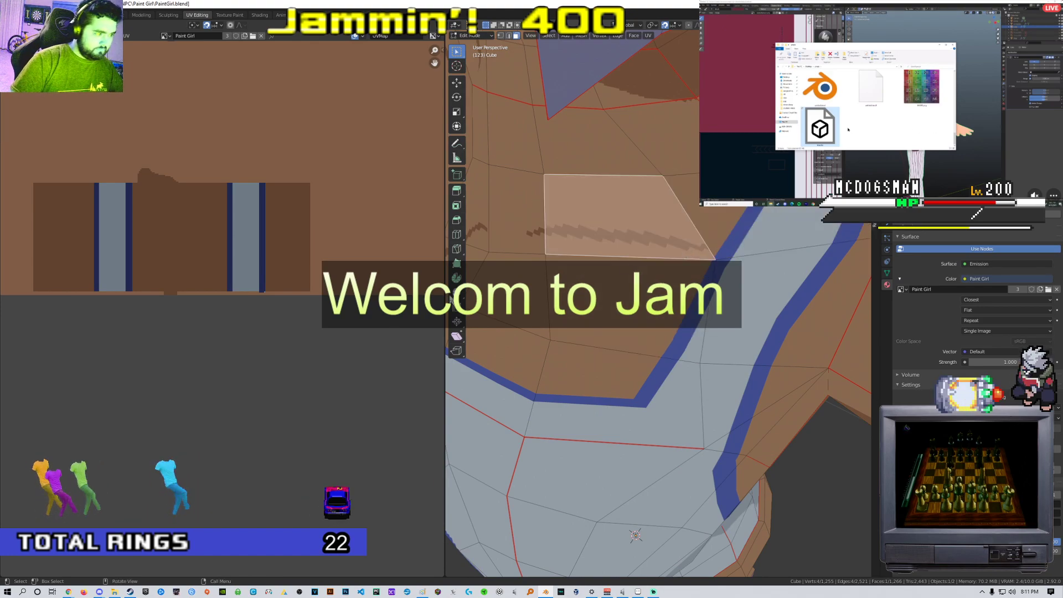
# Move the collarbone face's corner nearest the blue strap edge outward in the UV layout so the face covers the stroke's tip
pyautogui.scroll(-10, 232, 236)
pyautogui.scroll(6, 299, 265)
pyautogui.scroll(10, 299, 266)
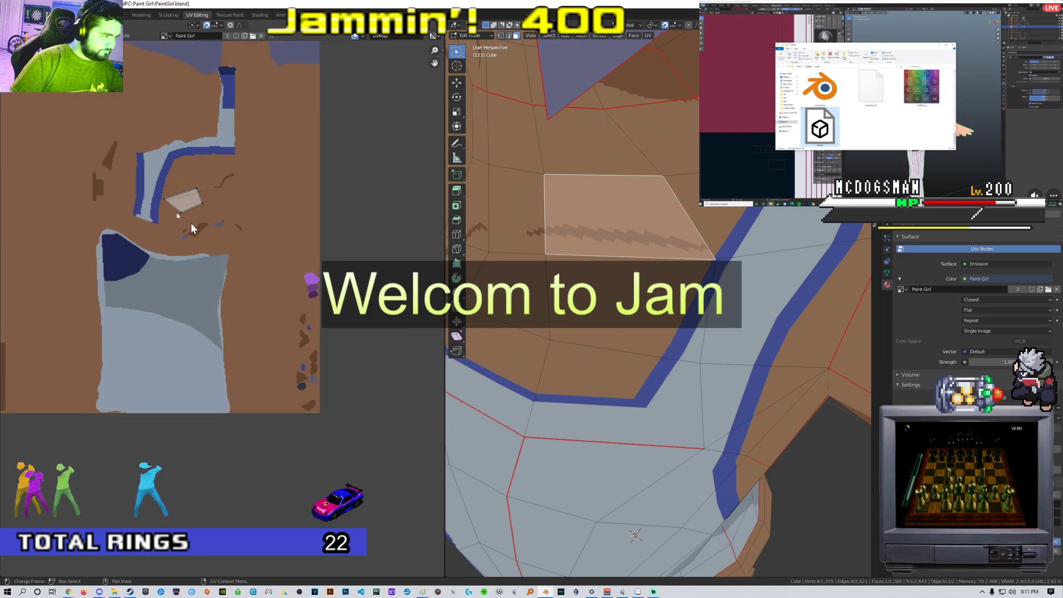
pyautogui.scroll(-5, 211, 252)
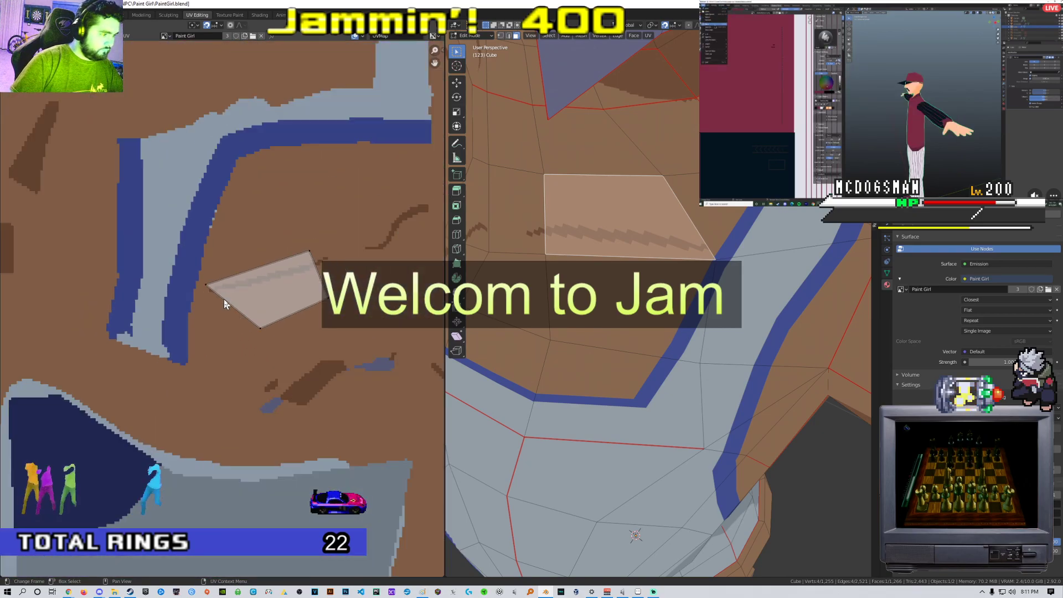
pyautogui.scroll(3, 201, 260)
pyautogui.click(152, 250)
pyautogui.scroll(4, 191, 269)
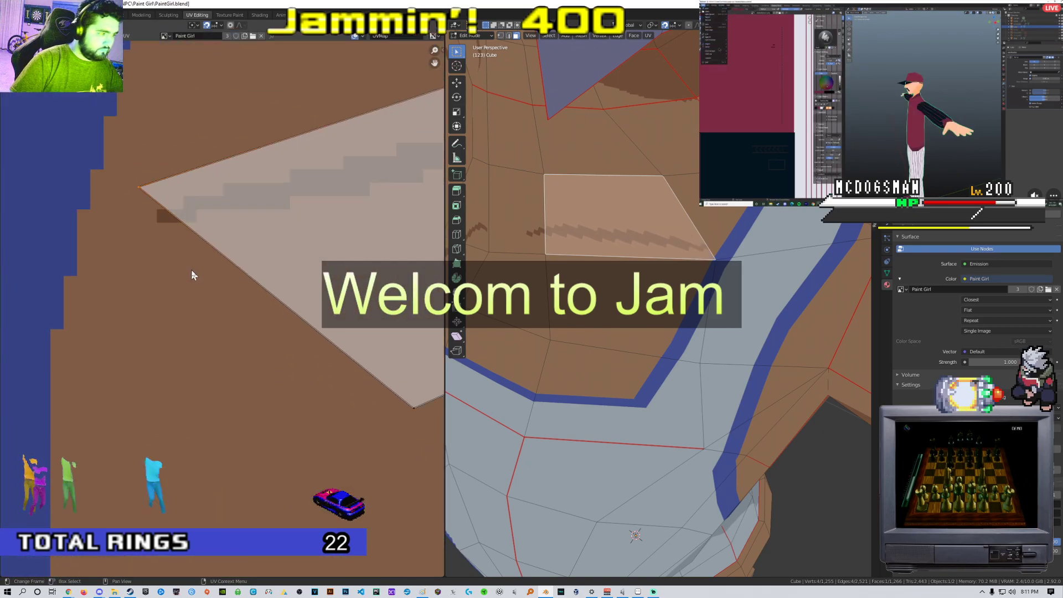
pyautogui.click(183, 296)
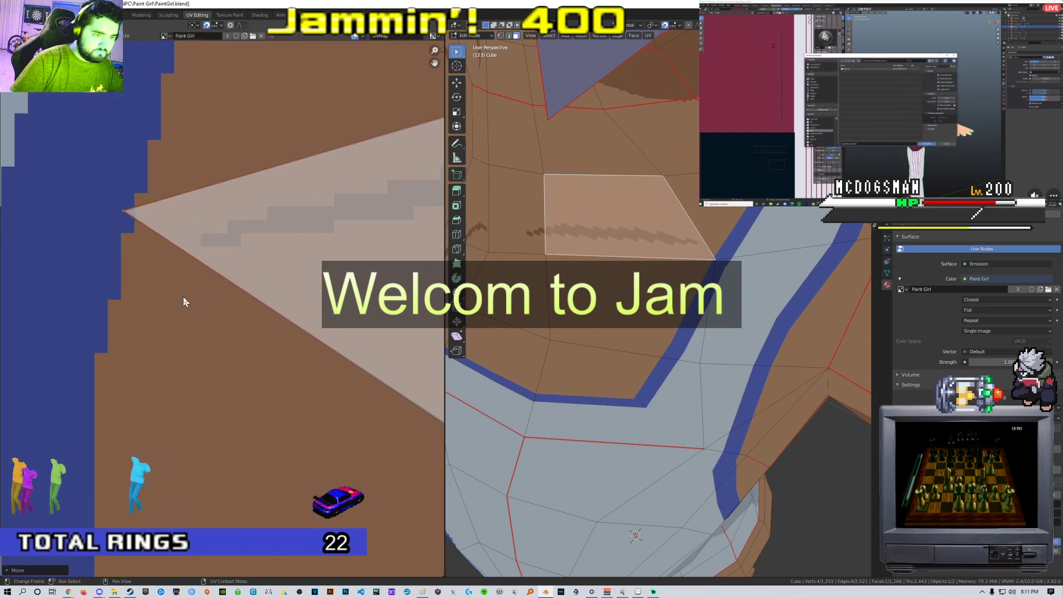
pyautogui.press('g')
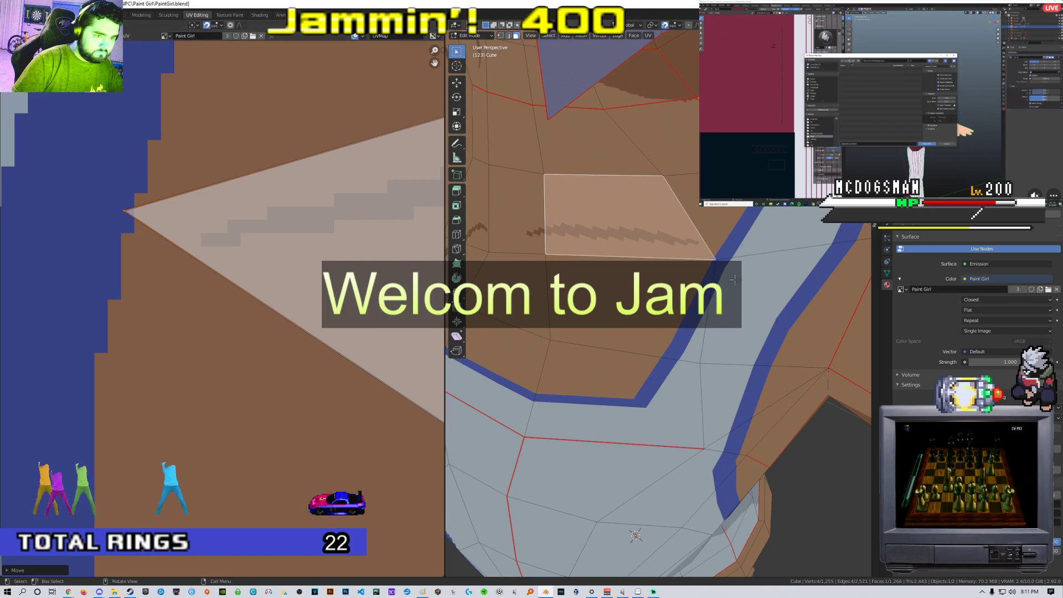
# Examine the textured character in Object Mode from several sides, including the rings and paint marks on the hand
pyautogui.press('Tab')
pyautogui.scroll(-7, 729, 287)
pyautogui.scroll(3, 736, 286)
pyautogui.moveTo(736, 287); pyautogui.dragTo(581, 302, button='middle')
pyautogui.scroll(-2, 540, 275)
pyautogui.scroll(-3, 773, 299)
pyautogui.scroll(5, 646, 303)
pyautogui.scroll(2, 620, 283)
pyautogui.keyDown('shift'); pyautogui.moveTo(720, 260); pyautogui.dragTo(666, 257, button='middle'); pyautogui.keyUp('shift')
pyautogui.scroll(2, 696, 265)
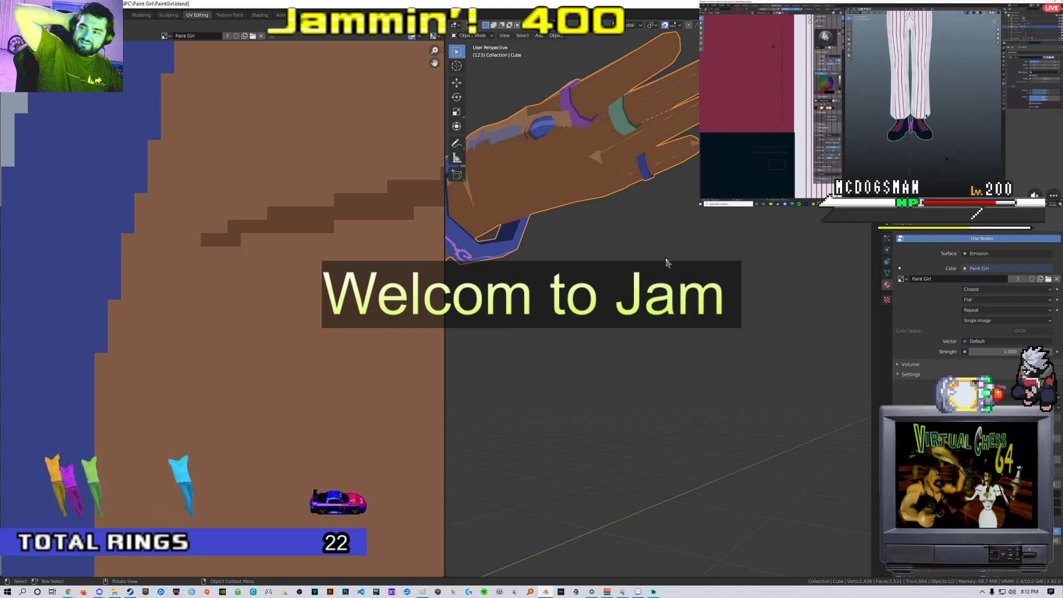
pyautogui.scroll(-13, 666, 256)
pyautogui.scroll(1, 665, 257)
# Switch to the Layout workspace, select the character and frame the full figure from the front
pyautogui.click(115, 15)
pyautogui.click(404, 179)
pyautogui.scroll(-2, 359, 210)
pyautogui.keyDown('shift'); pyautogui.moveTo(316, 240); pyautogui.dragTo(423, 217, button='middle'); pyautogui.keyUp('shift')
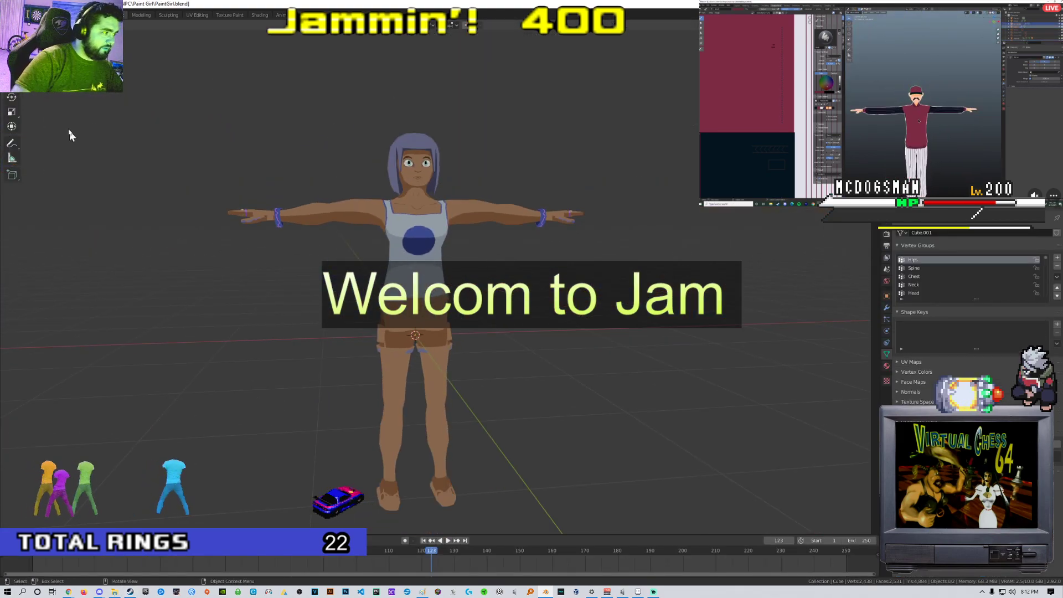
# Import Fine.fbx from the Fridge Man folder as an FBX model
pyautogui.moveTo(43, 131)
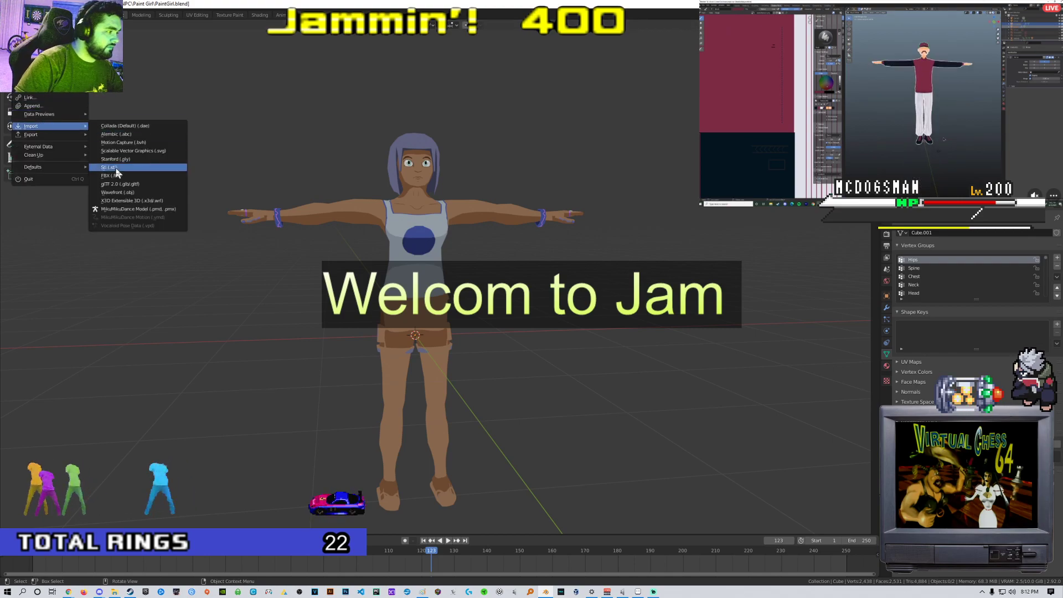
pyautogui.click(116, 169)
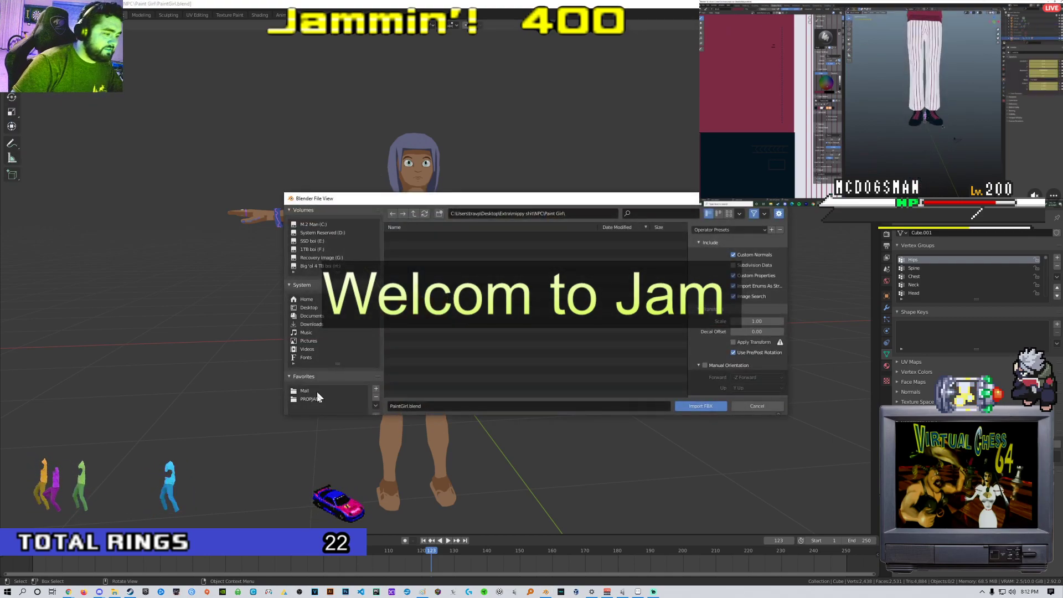
pyautogui.scroll(-3, 320, 379)
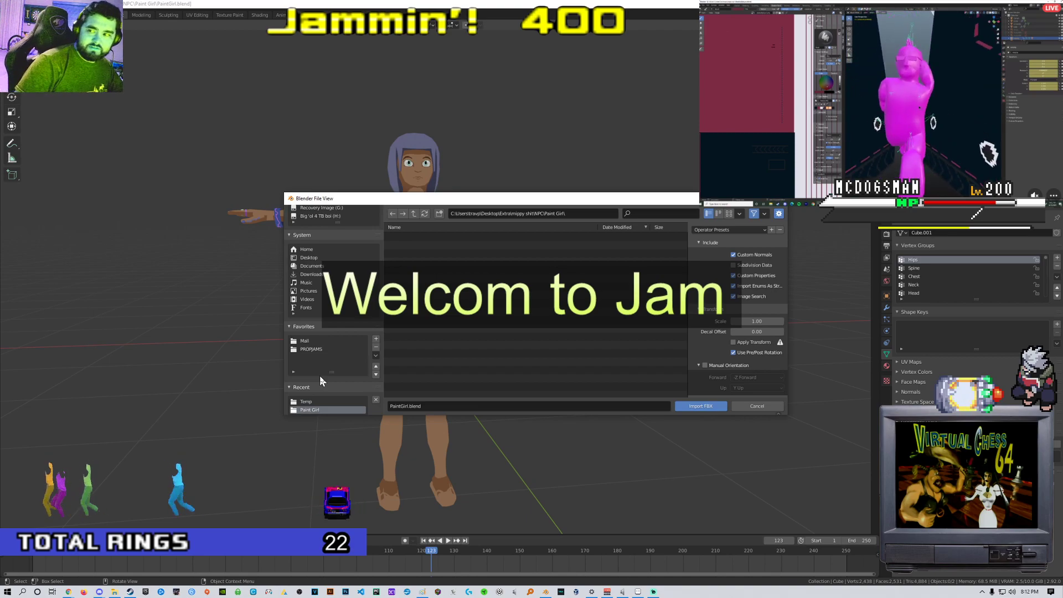
pyautogui.scroll(-2, 313, 338)
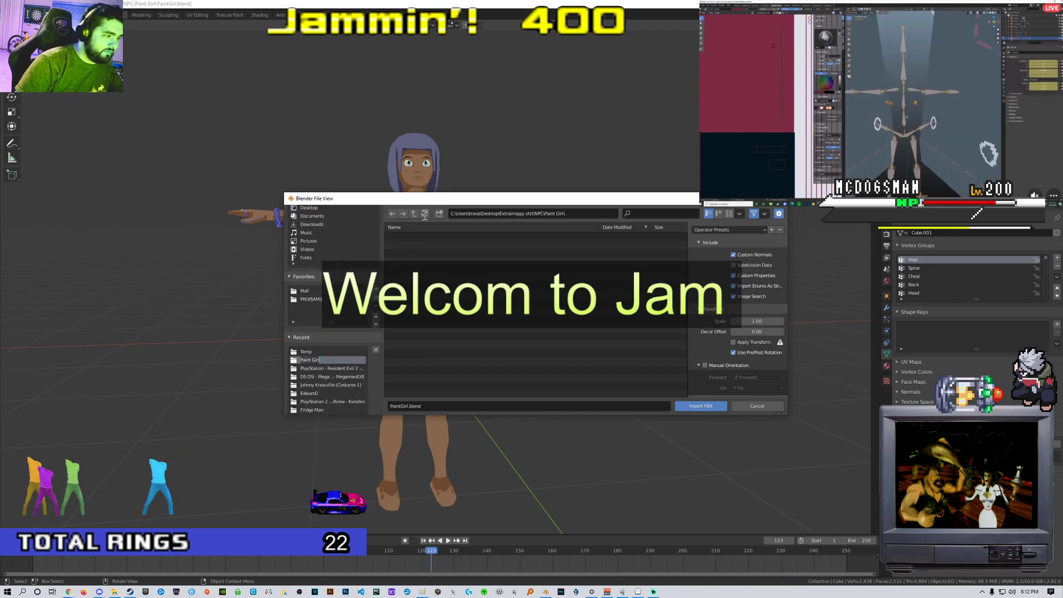
pyautogui.click(414, 215)
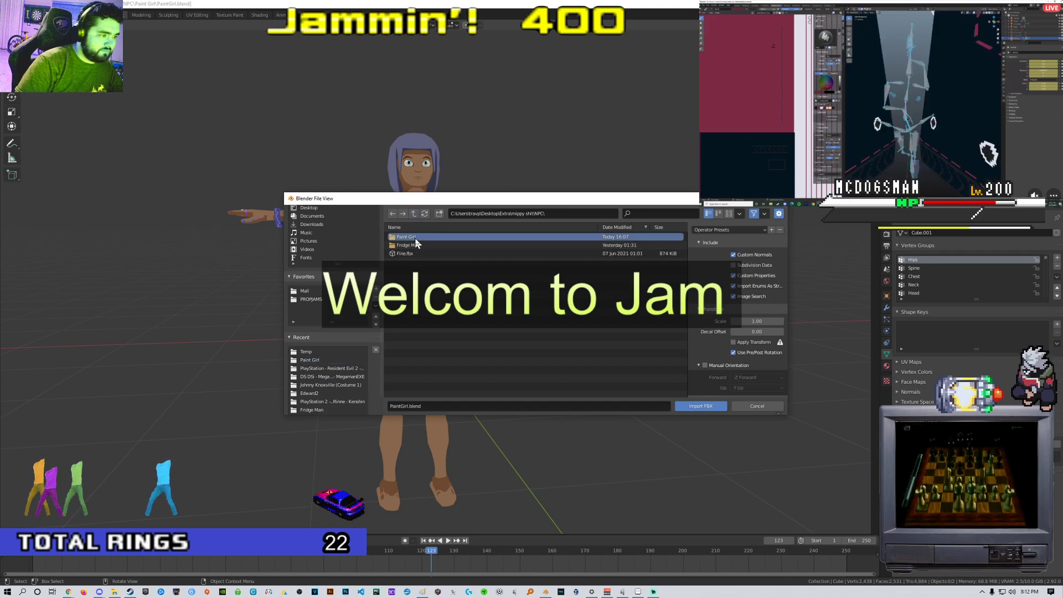
pyautogui.doubleClick(417, 244)
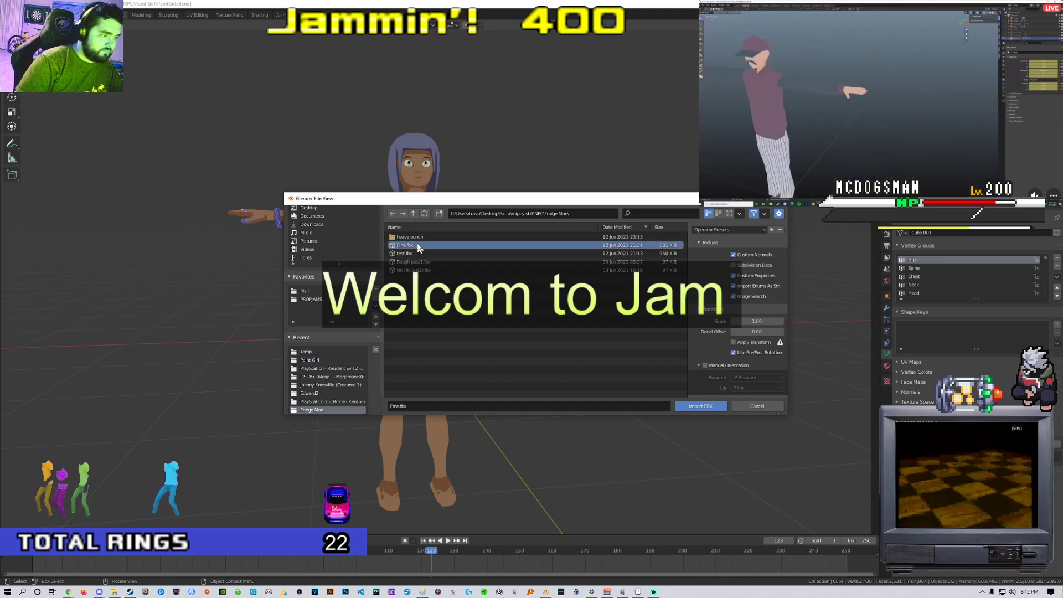
# Lower the imported rig about 2.04 m along the Z axis to the level of the character's feet
pyautogui.press('g')
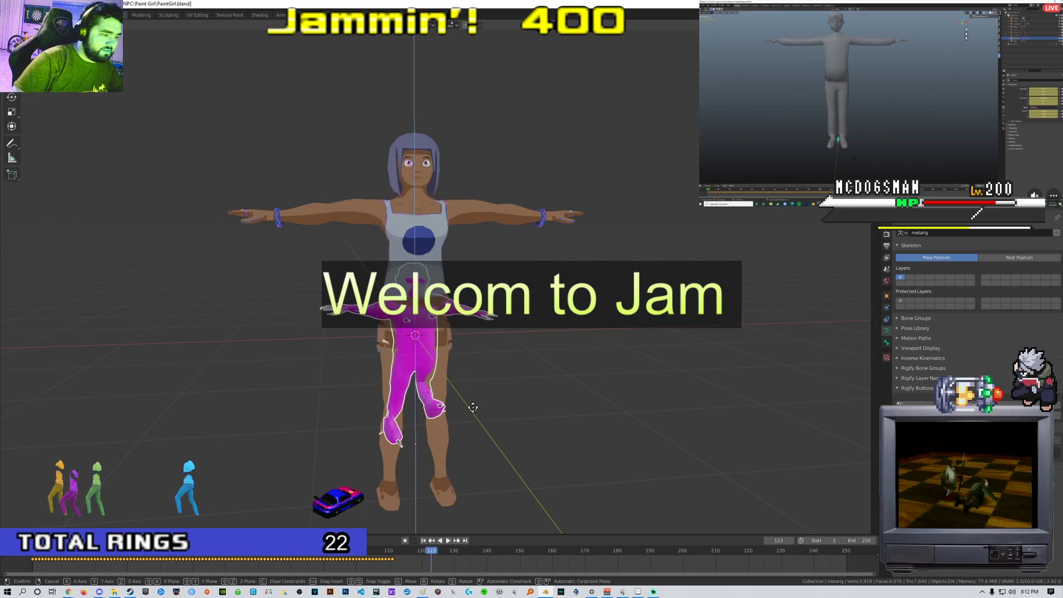
pyautogui.click(484, 468)
pyautogui.moveTo(484, 469)
pyautogui.mouseDown(button='middle')
pyautogui.moveTo(364, 454)
pyautogui.moveTo(387, 446)
pyautogui.moveTo(562, 463)
pyautogui.moveTo(420, 466)
pyautogui.moveTo(485, 457)
pyautogui.mouseUp(button='middle')
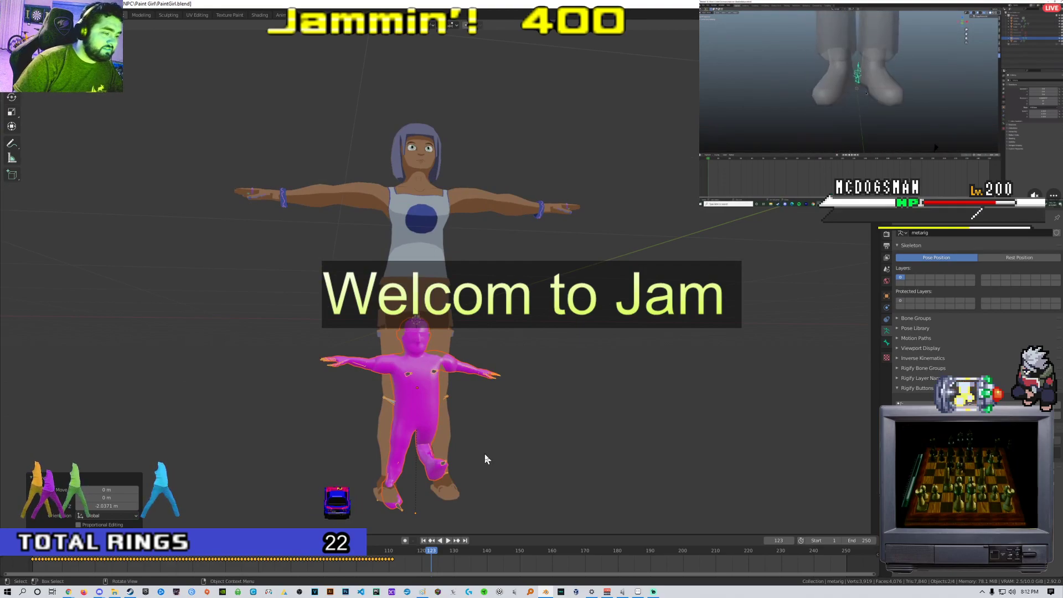
# Compare the imported figure's mesh with the character's mesh in Edit Mode
pyautogui.click(420, 403)
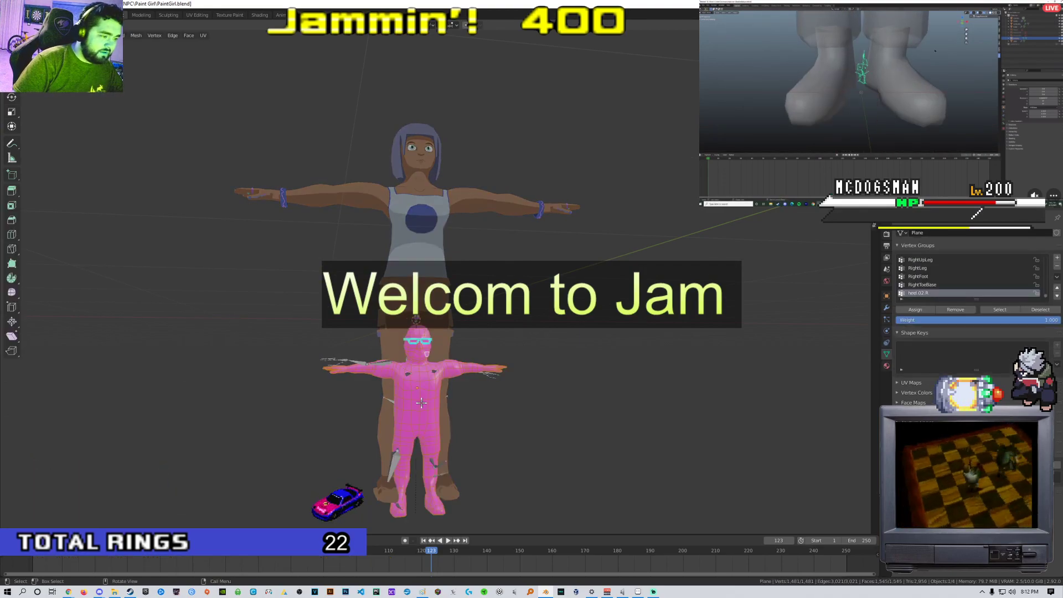
pyautogui.click(431, 266)
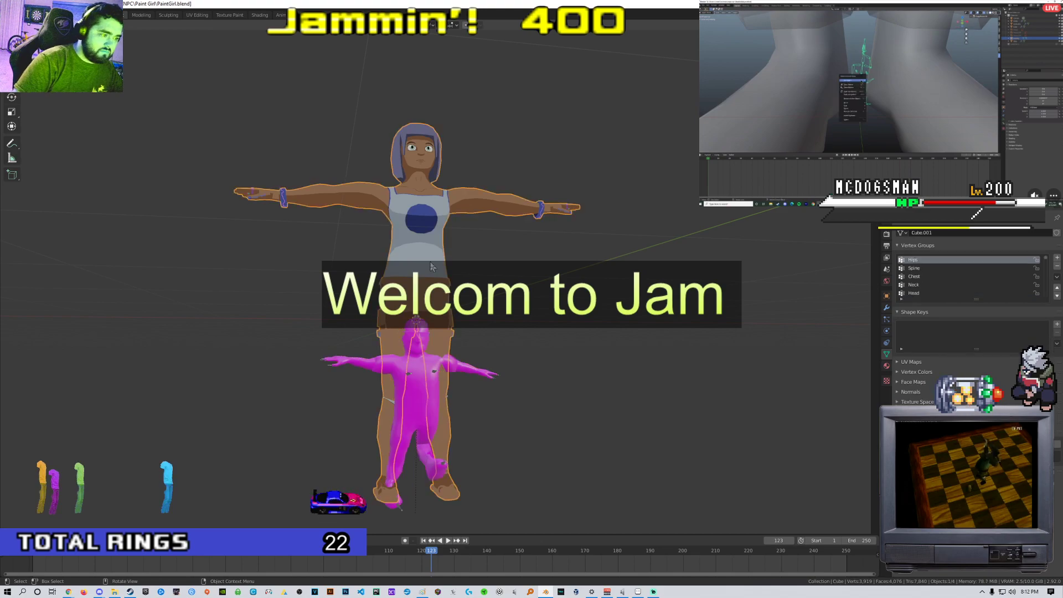
pyautogui.press('Tab')
pyautogui.press('Tab')
# Delete the imported rig and the remaining imported objects from the scene
pyautogui.click(418, 356)
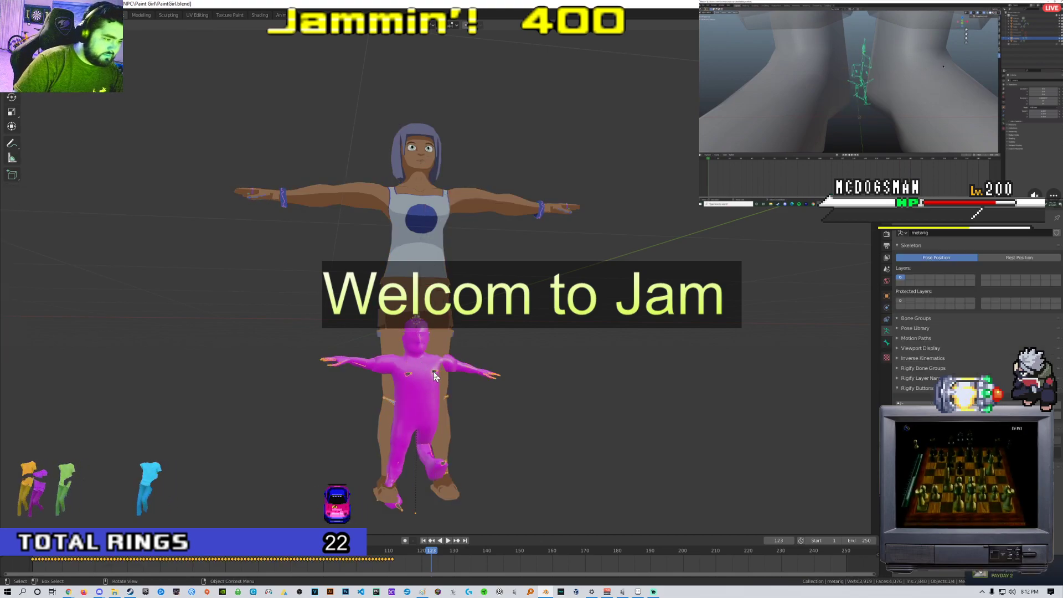
pyautogui.press('Delete')
pyautogui.click(480, 182)
pyautogui.press('Delete')
# Examine the character's body from several angles, in both Object Mode and Edit Mode
pyautogui.moveTo(481, 183); pyautogui.dragTo(465, 261, button='middle')
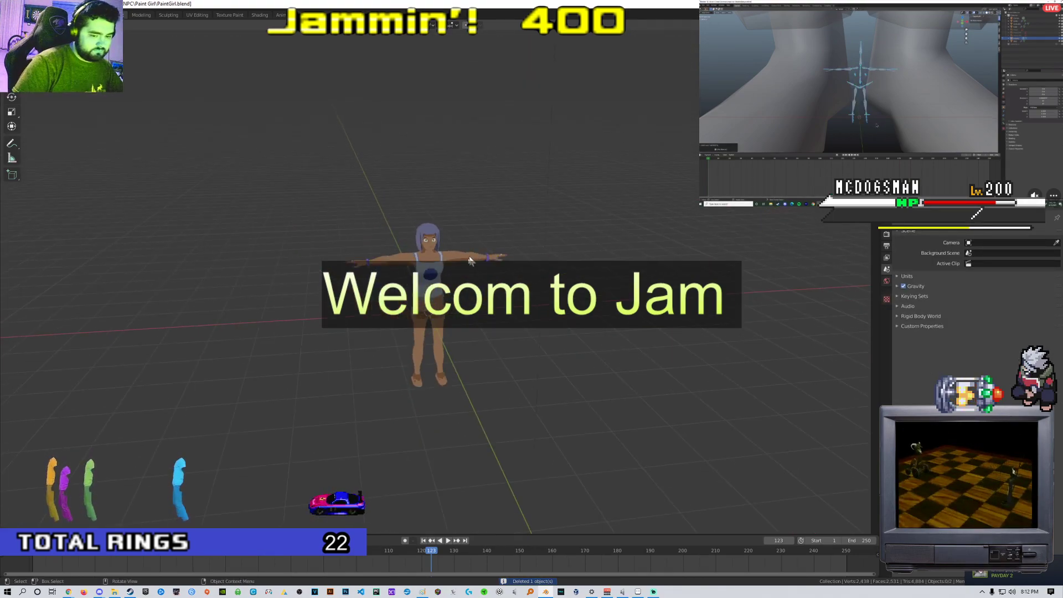
pyautogui.scroll(8, 465, 261)
pyautogui.scroll(2, 437, 297)
pyautogui.moveTo(437, 297); pyautogui.dragTo(404, 294, button='middle')
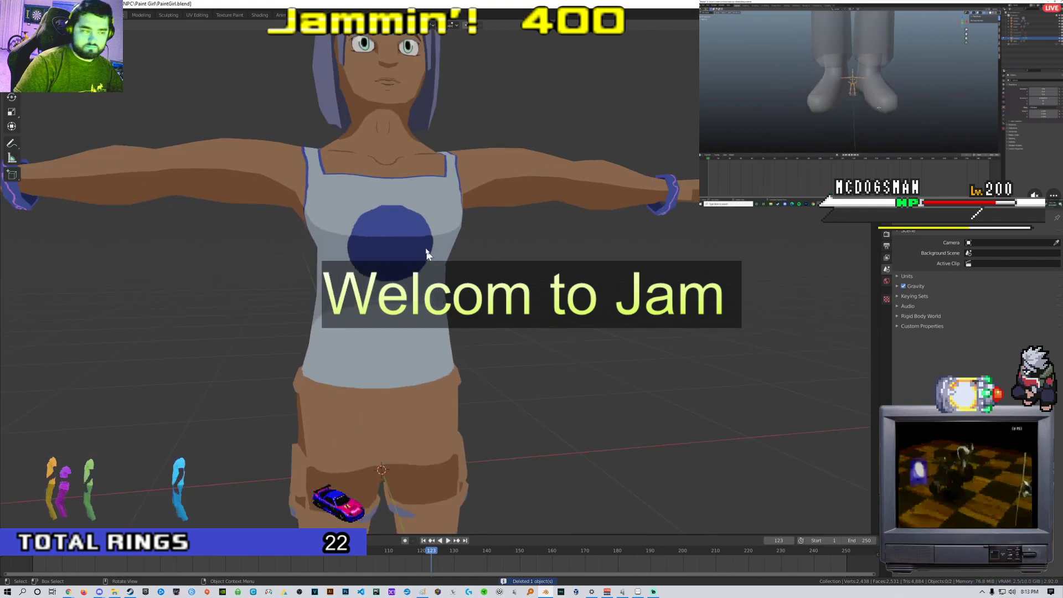
pyautogui.click(442, 290)
pyautogui.scroll(-5, 459, 288)
pyautogui.press('Tab')
pyautogui.moveTo(471, 285); pyautogui.dragTo(498, 308, button='middle')
pyautogui.scroll(6, 437, 280)
pyautogui.press('Tab')
pyautogui.scroll(-7, 545, 308)
pyautogui.scroll(8, 545, 308)
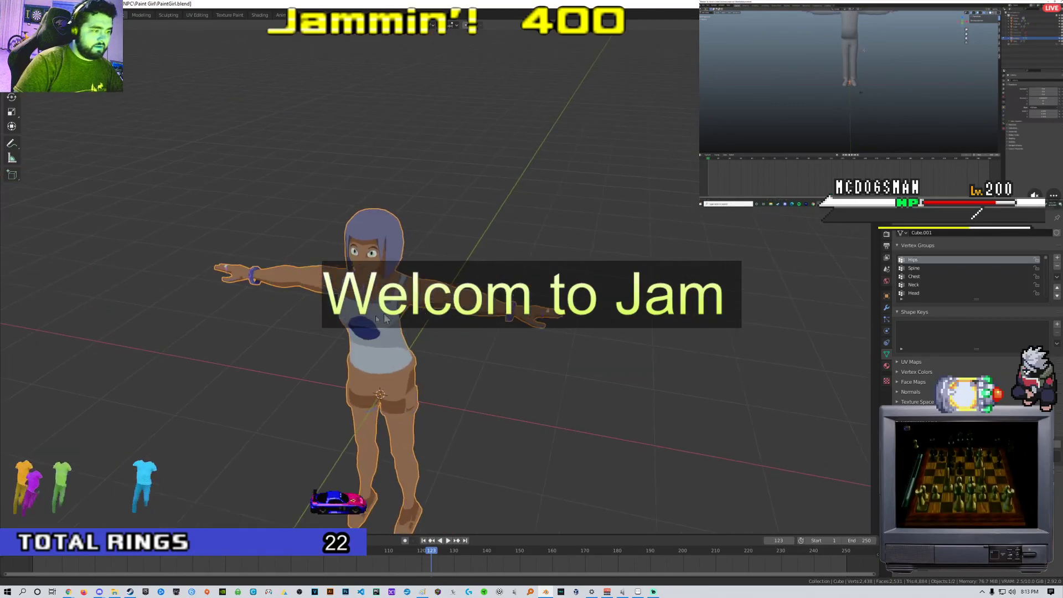
pyautogui.moveTo(463, 318); pyautogui.dragTo(537, 317, button='middle')
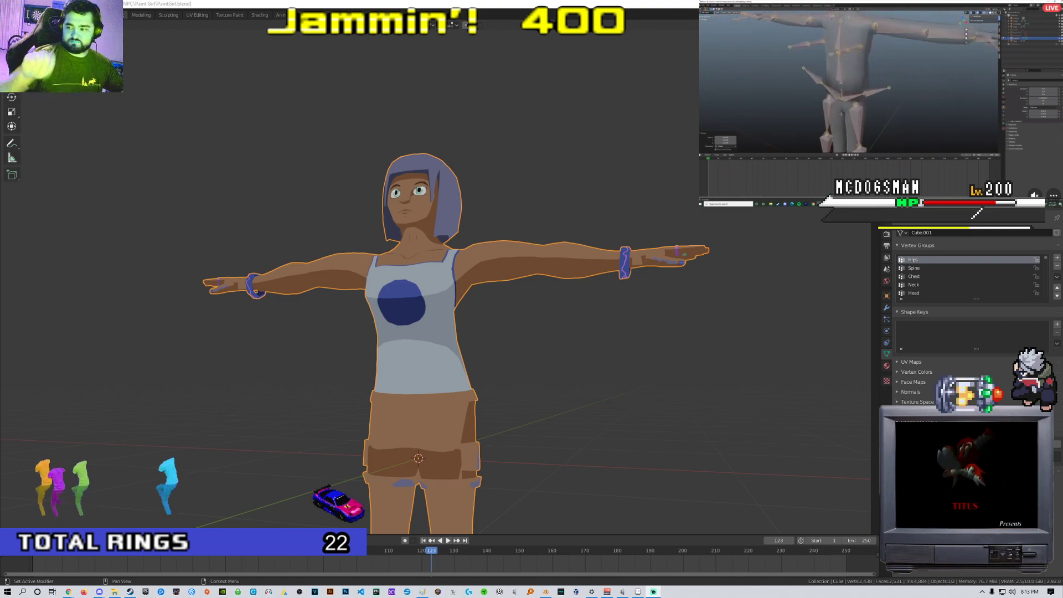
# Check the selected lighter face on the wrist beside the blue bracelet up close in Edit Mode
pyautogui.rightClick(780, 331)
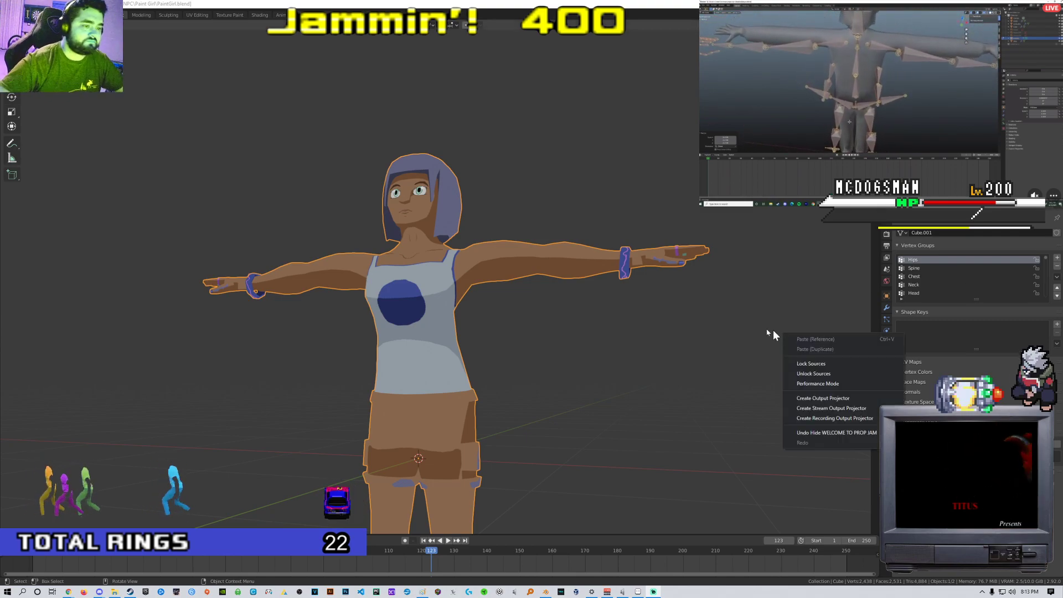
pyautogui.moveTo(514, 260); pyautogui.dragTo(559, 279, button='middle')
pyautogui.scroll(-3, 567, 288)
pyautogui.scroll(2, 575, 297)
pyautogui.moveTo(487, 254); pyautogui.dragTo(520, 267, button='middle')
pyautogui.scroll(1, 533, 273)
pyautogui.scroll(3, 517, 273)
pyautogui.scroll(-4, 515, 267)
pyautogui.scroll(-2, 512, 268)
pyautogui.scroll(8, 559, 271)
pyautogui.scroll(-2, 470, 287)
pyautogui.scroll(5, 498, 274)
pyautogui.press('Tab')
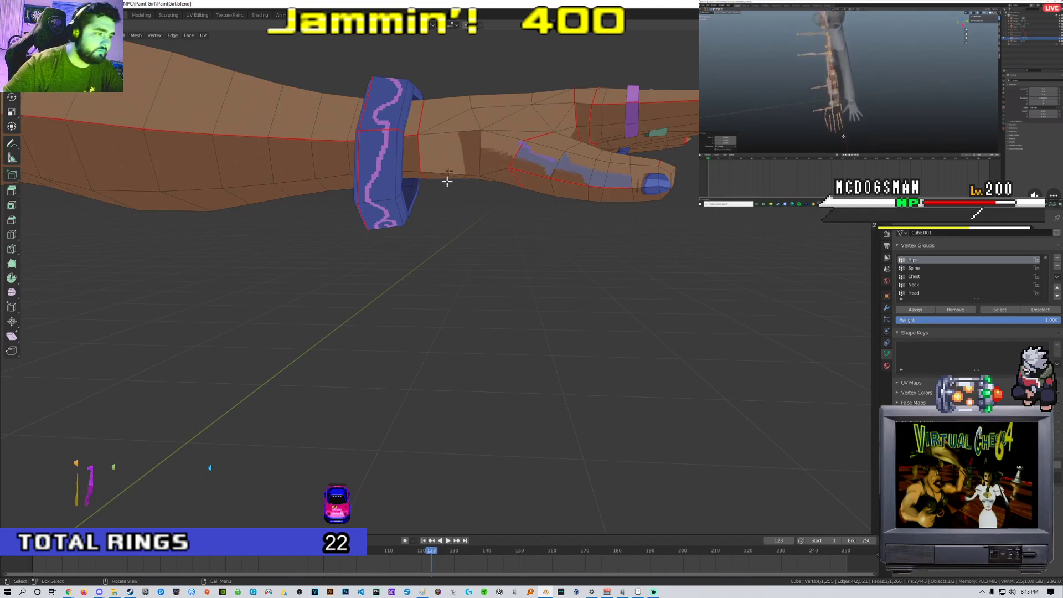
pyautogui.keyDown('shift'); pyautogui.moveTo(465, 175); pyautogui.dragTo(477, 175, button='middle'); pyautogui.keyUp('shift')
pyautogui.scroll(1, 477, 176)
pyautogui.moveTo(477, 214)
pyautogui.keyDown('shift'); pyautogui.mouseDown(button='middle')
pyautogui.moveTo(453, 225)
pyautogui.moveTo(468, 222)
pyautogui.mouseUp(button='middle'); pyautogui.keyUp('shift')
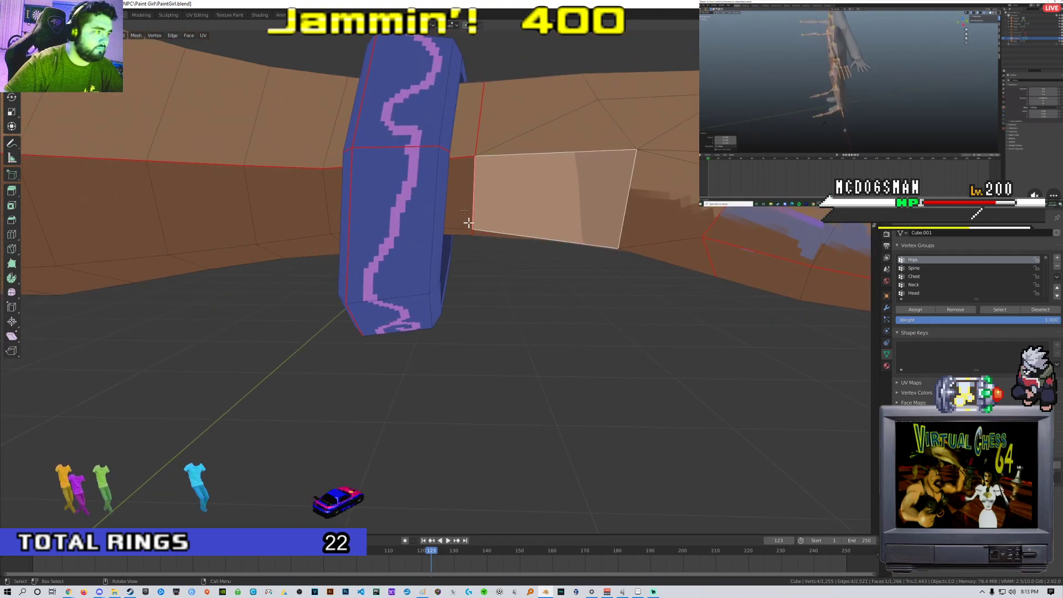
# Switch to the UV Editing workspace and bring the selected wrist face up close in both the UV layout and the model
pyautogui.click(205, 15)
pyautogui.scroll(-3, 304, 347)
pyautogui.scroll(5, 153, 321)
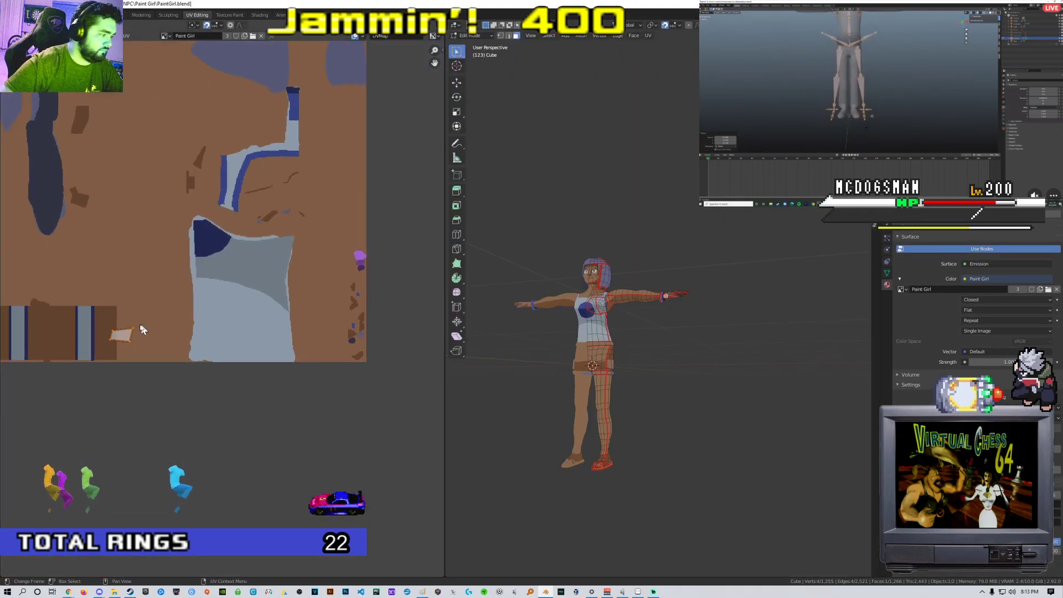
pyautogui.scroll(2, 249, 305)
pyautogui.scroll(8, 614, 321)
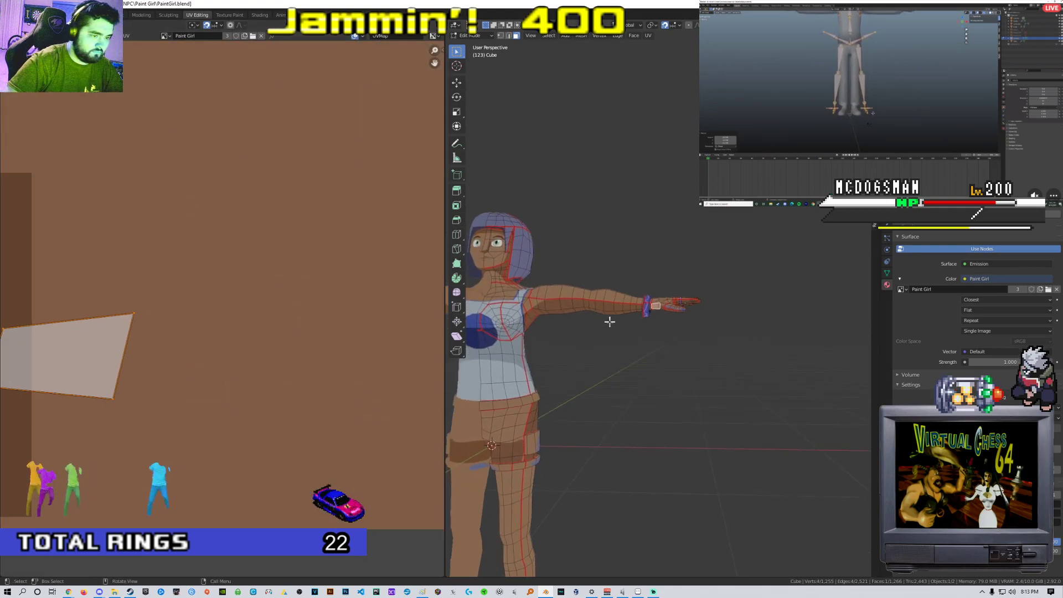
pyautogui.scroll(8, 609, 314)
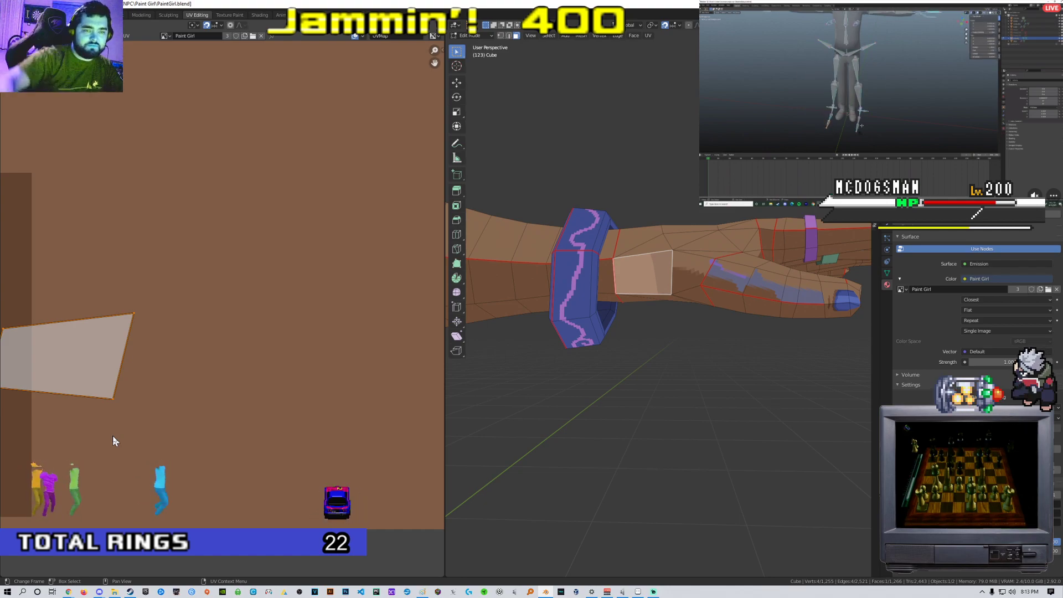
# Rotate and move the wrist face in the UV layout so it straddles the boundary between dark and light brown
pyautogui.scroll(-4, 224, 378)
pyautogui.scroll(5, 225, 380)
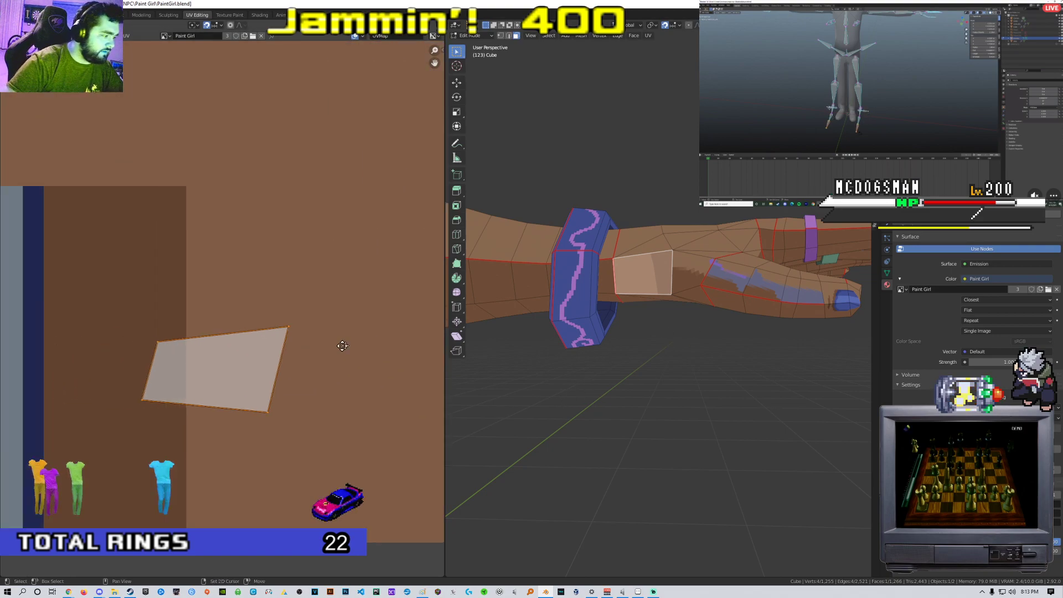
pyautogui.press('s')
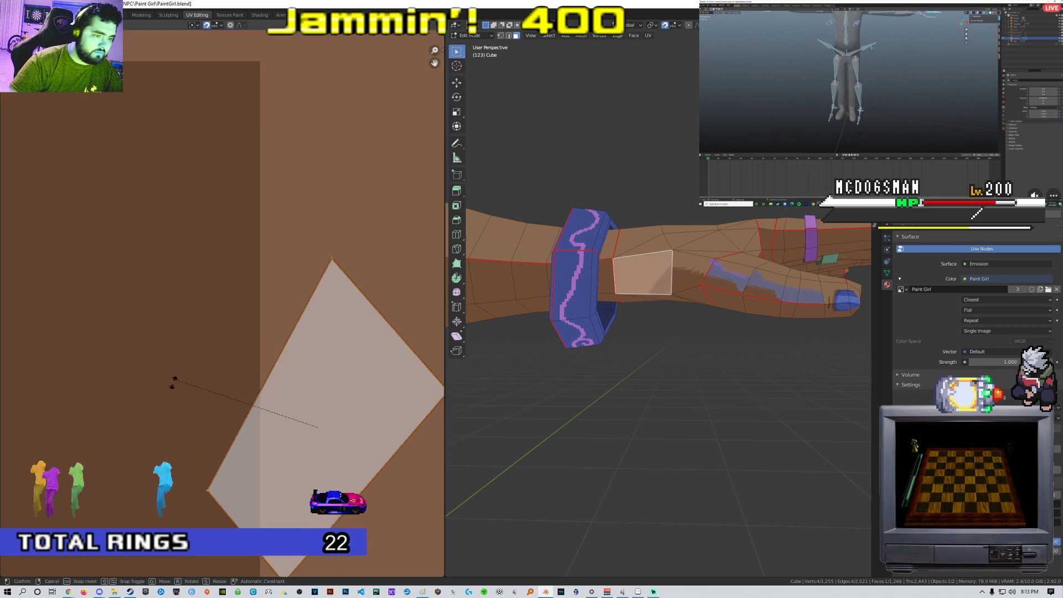
pyautogui.click(260, 498)
pyautogui.moveTo(300, 479); pyautogui.dragTo(274, 399, button='middle')
pyautogui.press('g')
pyautogui.click(218, 407)
pyautogui.scroll(4, 598, 370)
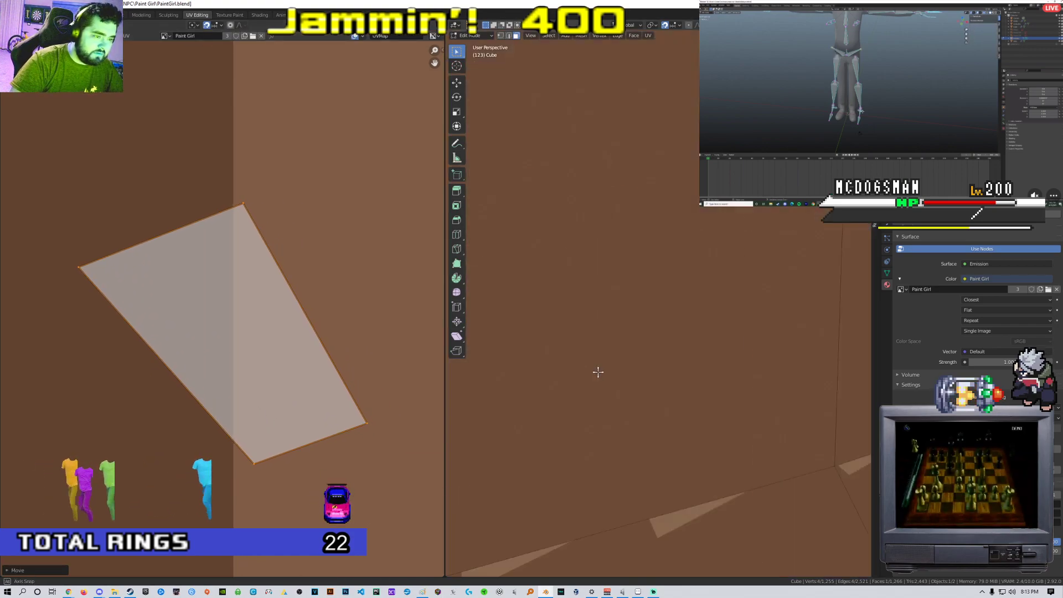
# Shift the wrist face in the UV layout and move its corners so its brown shading line meets the neighbouring faces
pyautogui.scroll(-3, 598, 373)
pyautogui.moveTo(599, 375); pyautogui.dragTo(580, 369, button='middle')
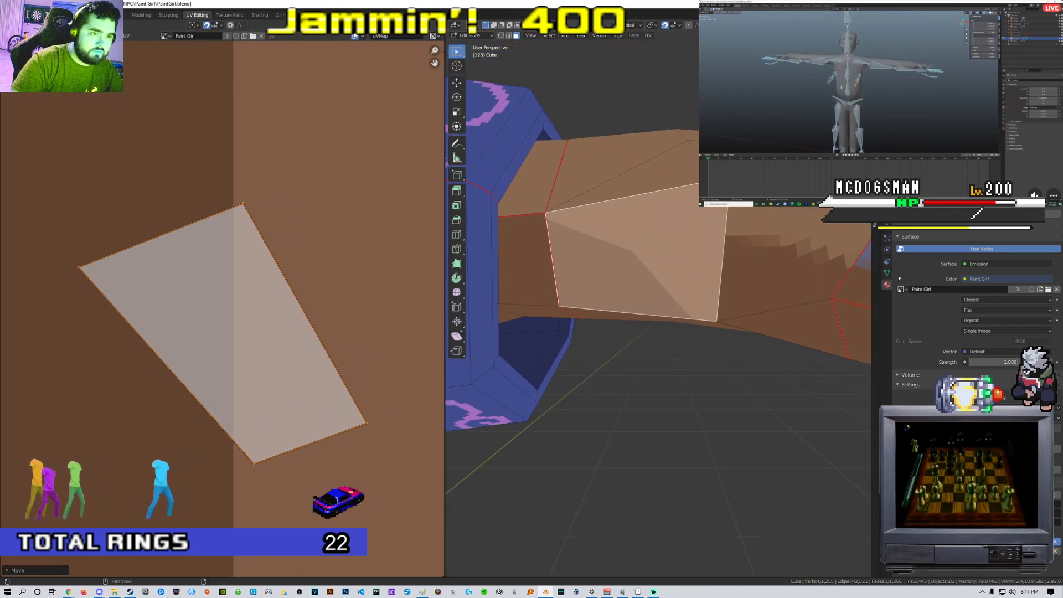
pyautogui.hotkey('shift', 'alt', 'z')
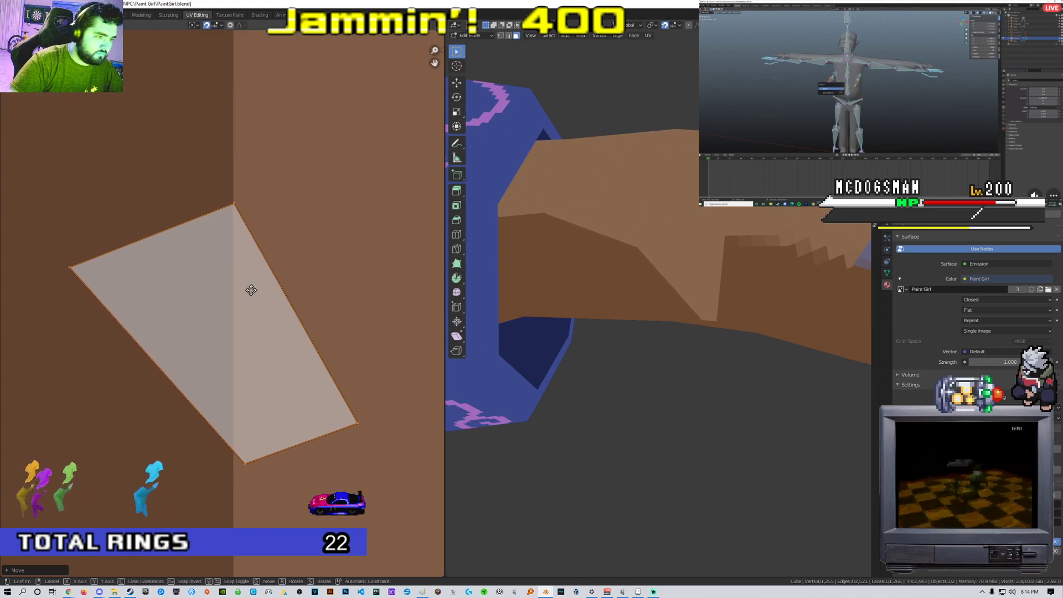
pyautogui.click(248, 290)
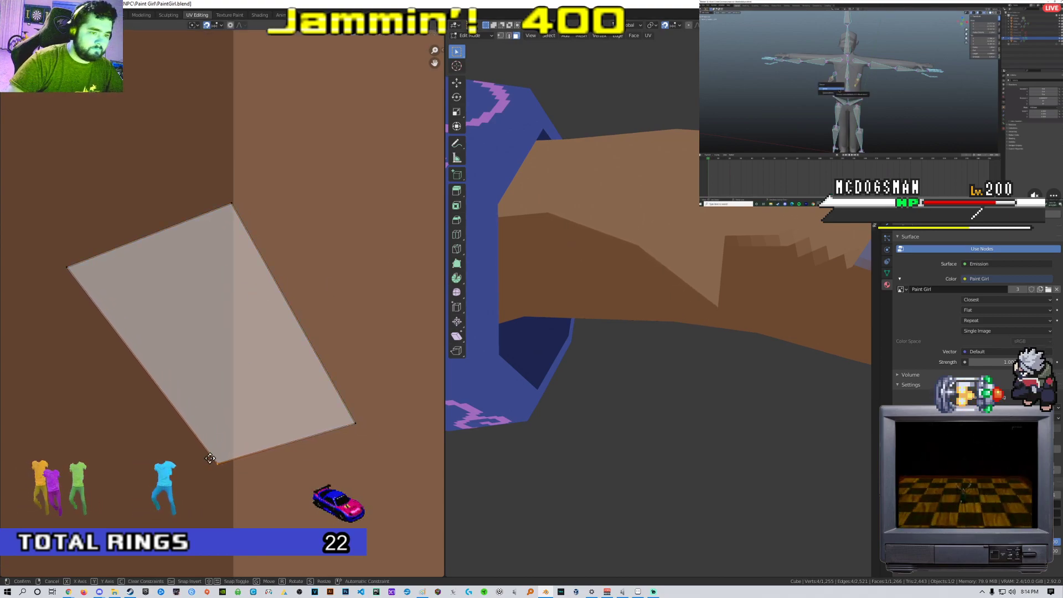
pyautogui.click(355, 423)
pyautogui.press('g')
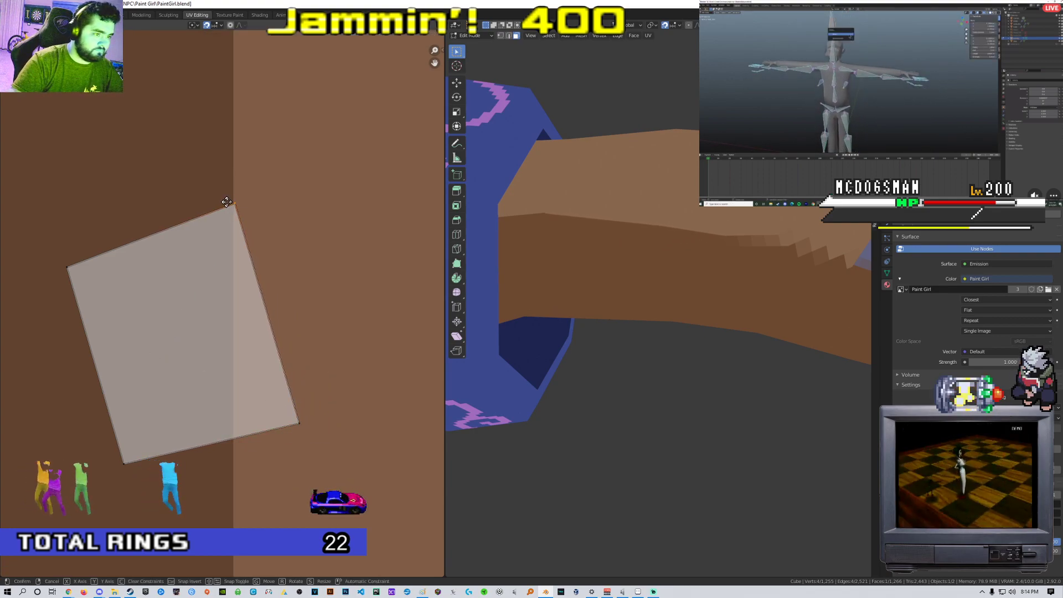
pyautogui.scroll(-8, 688, 295)
pyautogui.press('Tab')
pyautogui.scroll(8, 679, 305)
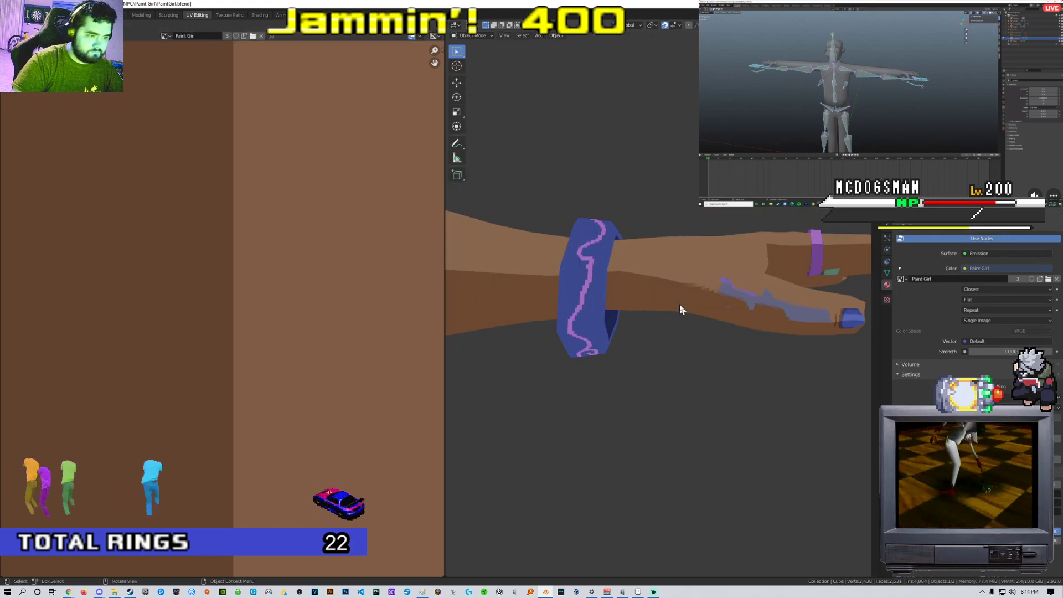
# Select the adjoining wrist face toward the hand and move its UV onto the border between dark and light brown
pyautogui.press('Tab')
pyautogui.hotkey('shift', 'alt', 'z')
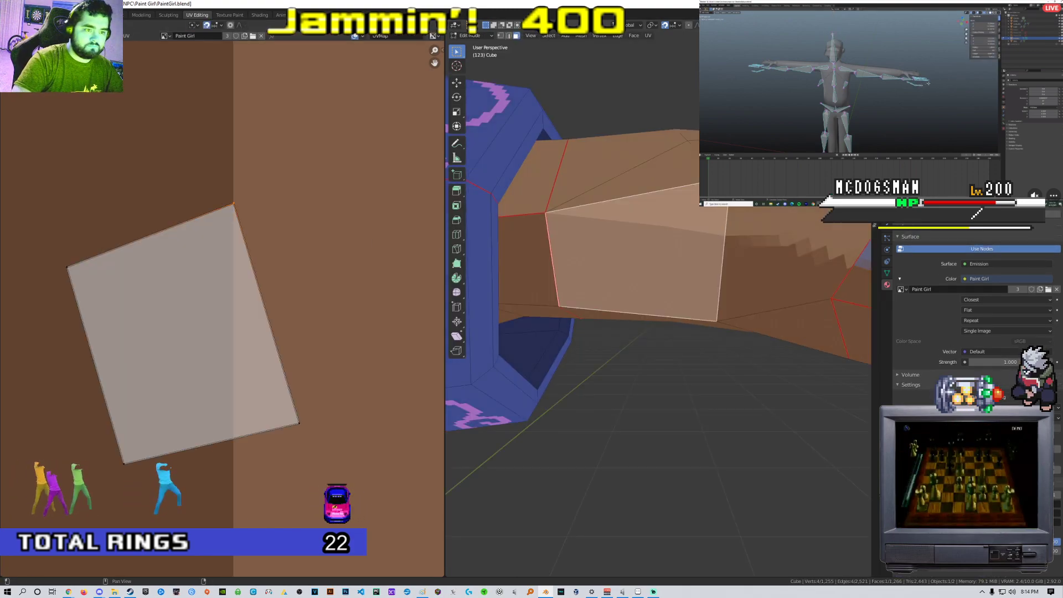
pyautogui.click(775, 263)
pyautogui.scroll(-4, 774, 267)
pyautogui.scroll(4, 773, 268)
pyautogui.moveTo(774, 268); pyautogui.dragTo(768, 271, button='middle')
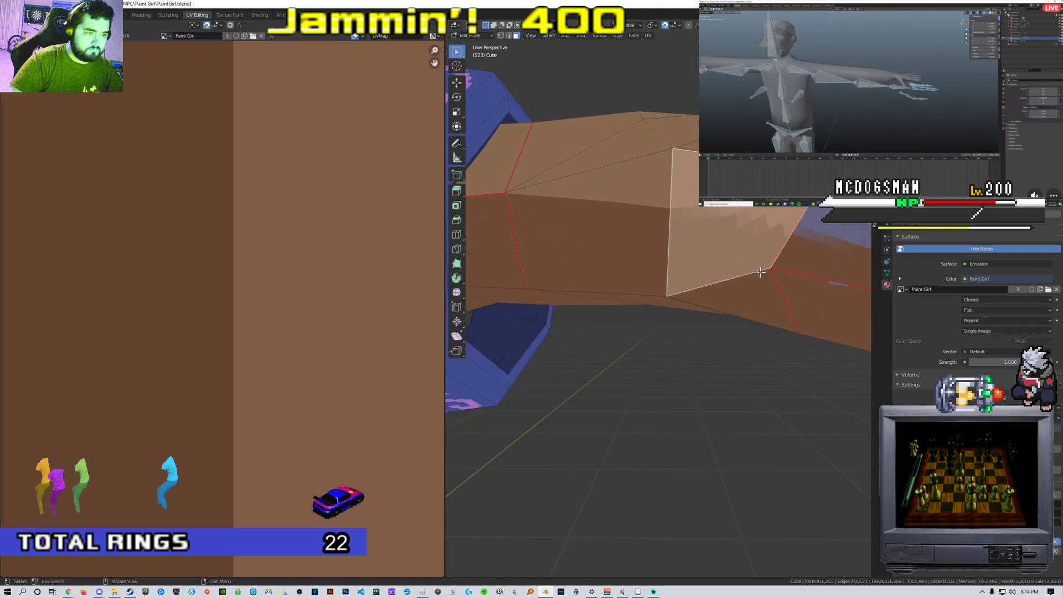
pyautogui.scroll(-10, 230, 334)
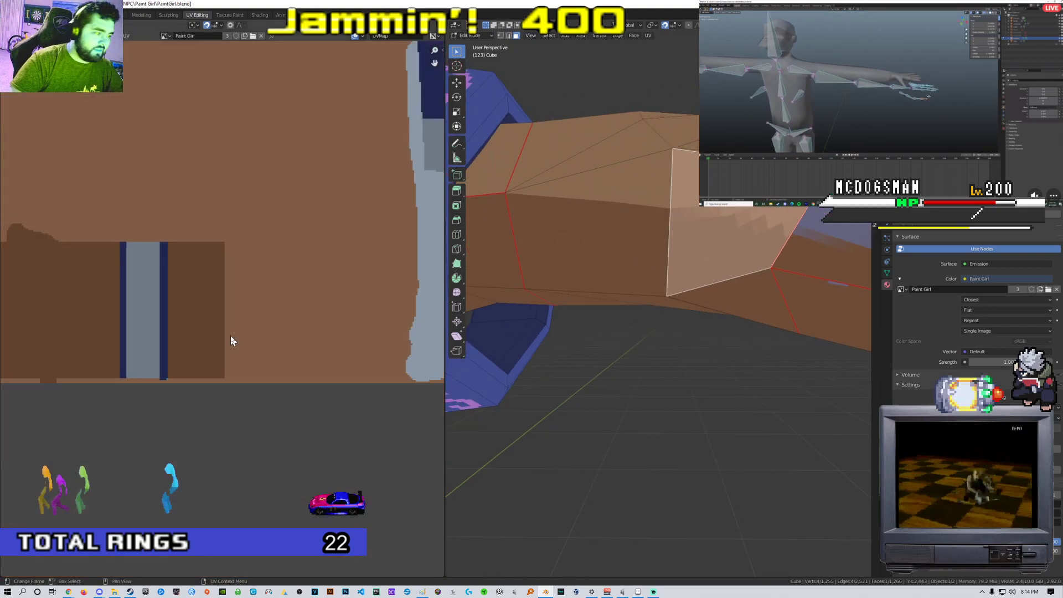
pyautogui.scroll(2, 264, 337)
pyautogui.press('g')
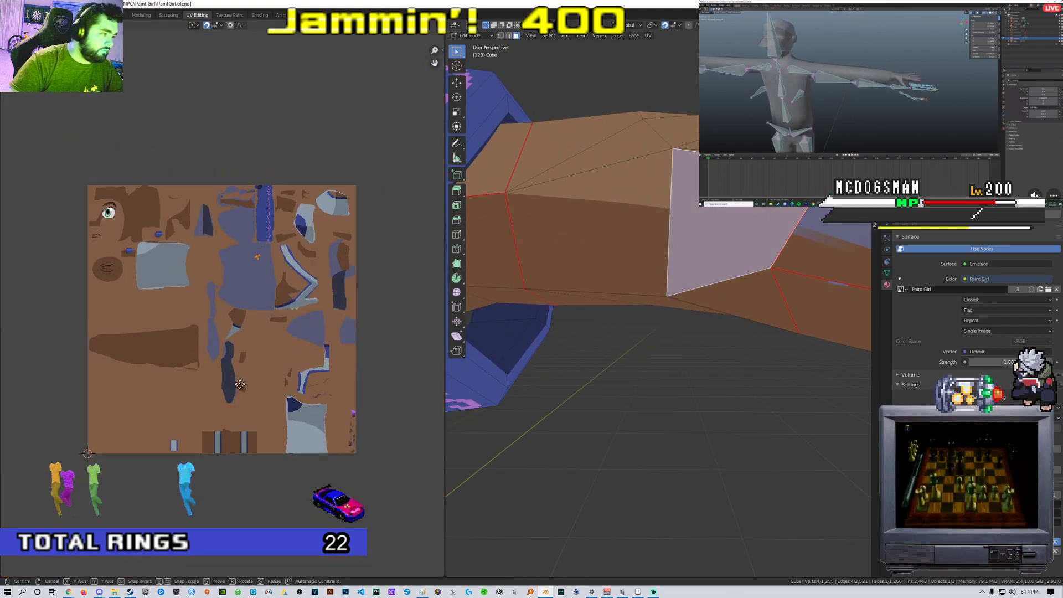
pyautogui.scroll(7, 256, 416)
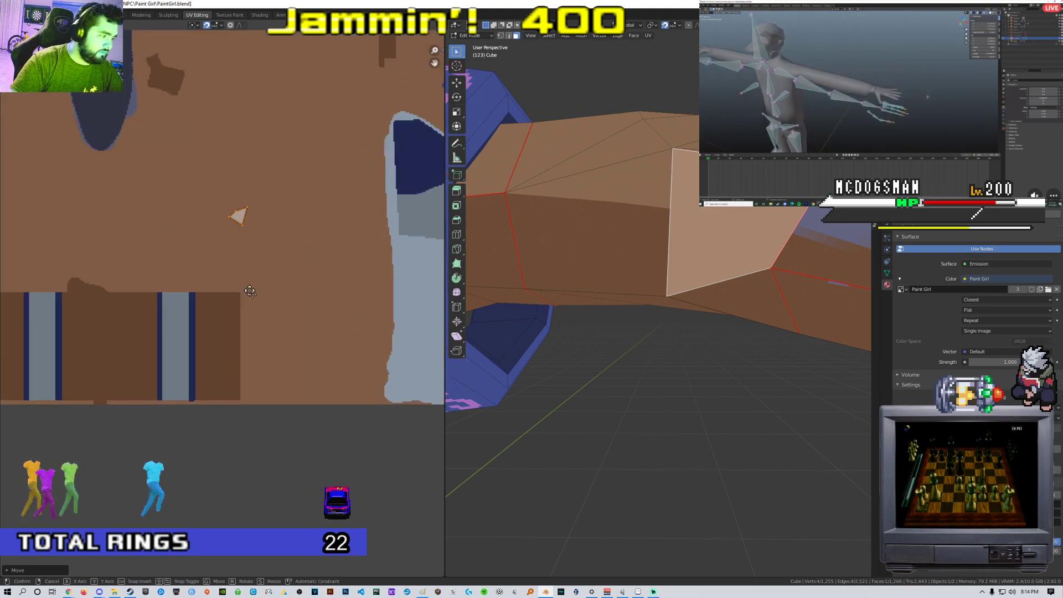
pyautogui.press('g')
pyautogui.click(241, 400)
# Rotate and reposition this face in the UV layout so its light and dark halves straddle the brown border
pyautogui.scroll(3, 633, 313)
pyautogui.moveTo(647, 300)
pyautogui.mouseDown(button='middle')
pyautogui.moveTo(633, 313)
pyautogui.moveTo(628, 301)
pyautogui.mouseUp(button='middle')
pyautogui.scroll(-3, 636, 314)
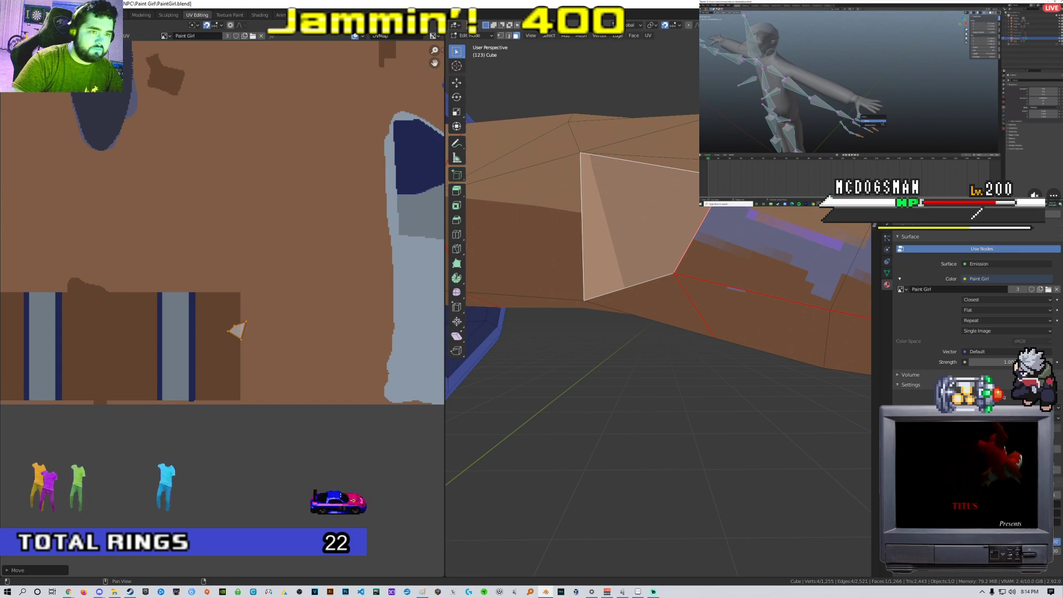
pyautogui.press('s')
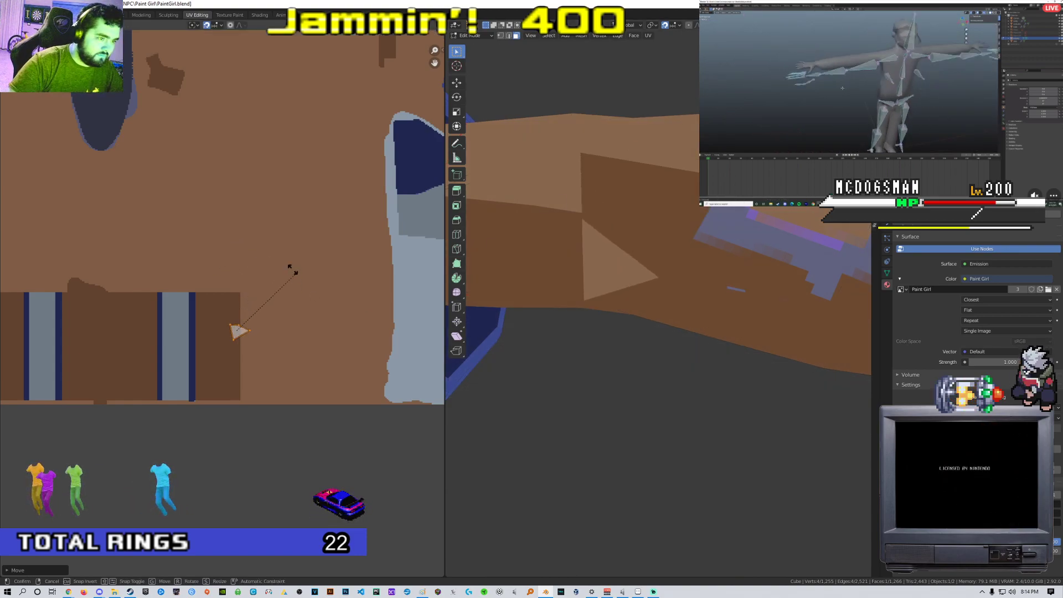
pyautogui.click(206, 356)
pyautogui.moveTo(278, 339); pyautogui.dragTo(277, 312, button='middle')
pyautogui.scroll(3, 277, 313)
pyautogui.press('g')
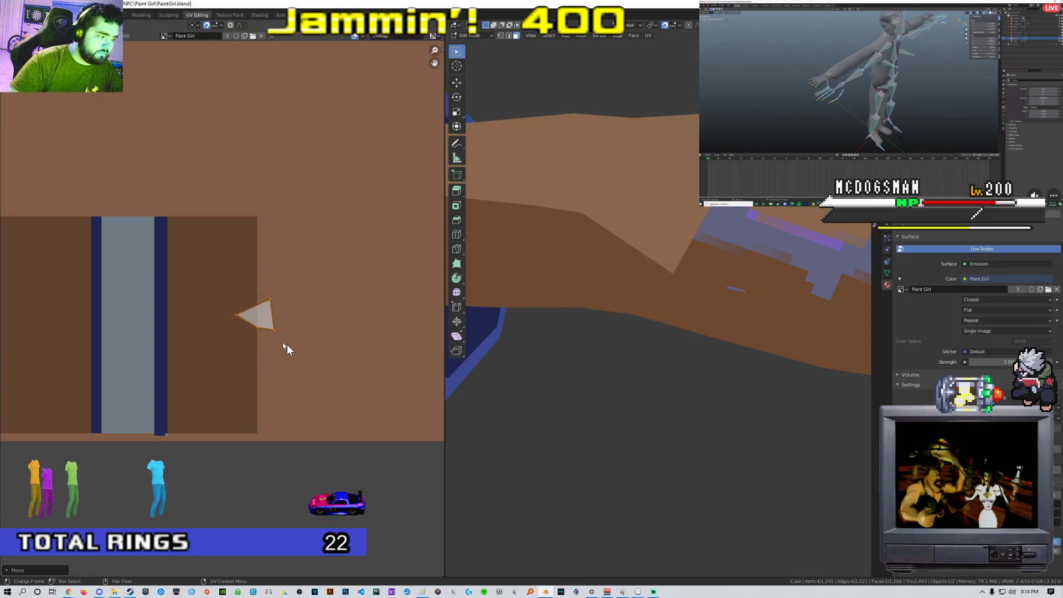
# Move the face's UV corners so its shading line continues smoothly toward the thumb, checking the result in Object Mode
pyautogui.scroll(3, 284, 338)
pyautogui.press('g')
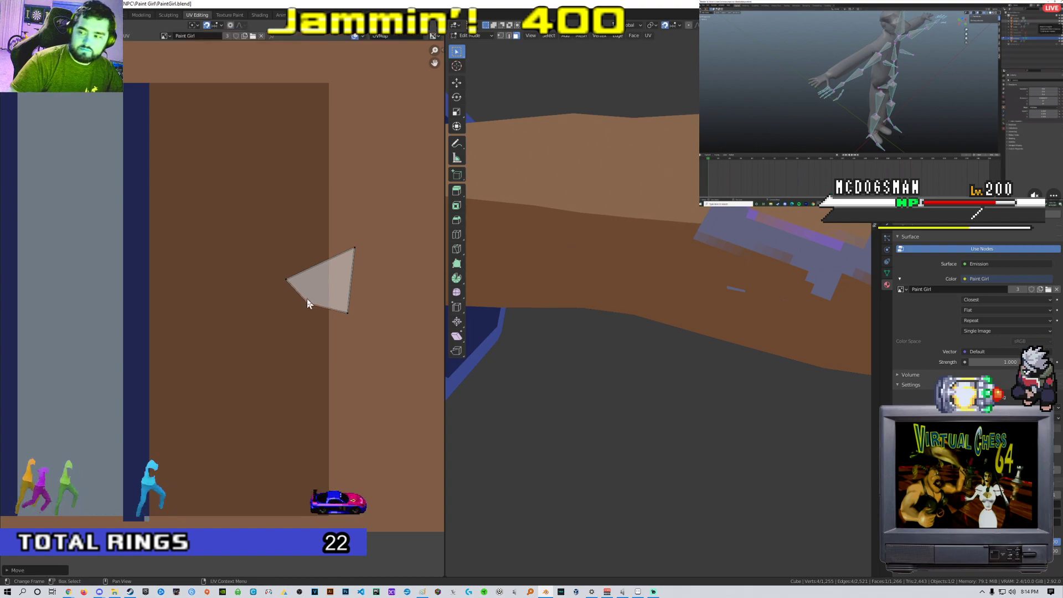
pyautogui.press('Tab')
pyautogui.press('Tab')
pyautogui.press('Tab')
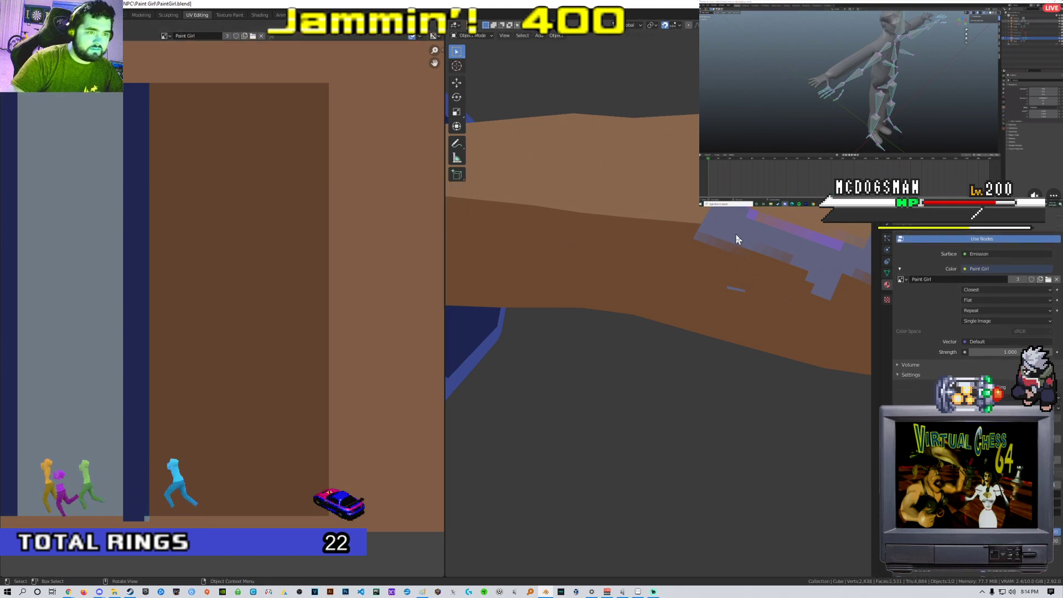
# Select the purple-smeared face at the thumb's base and move its UV onto the border between dark and light brown
pyautogui.press('Tab')
pyautogui.click(718, 254)
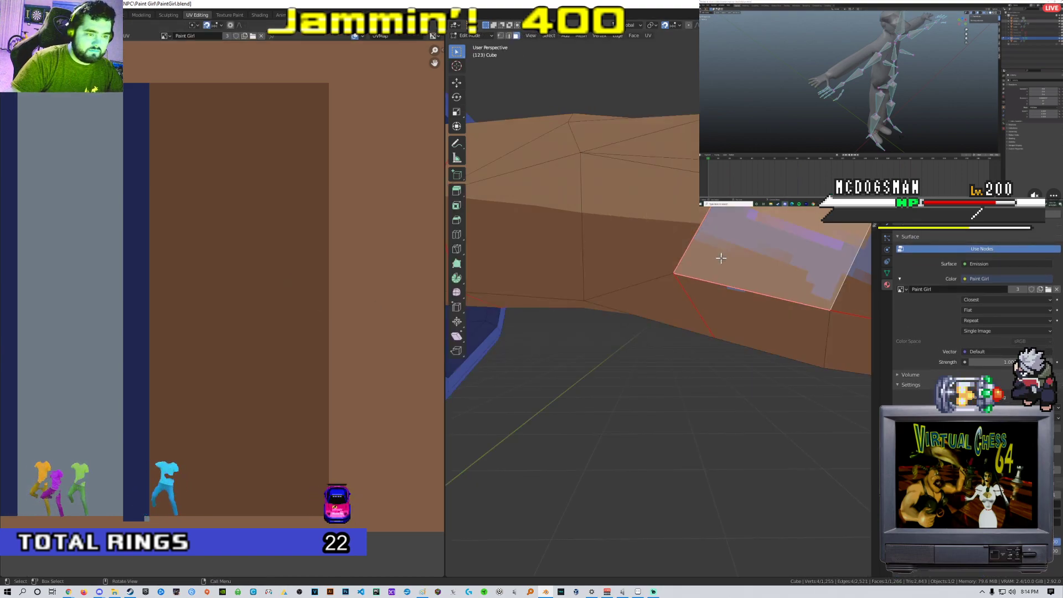
pyautogui.scroll(-6, 719, 257)
pyautogui.scroll(6, 720, 259)
pyautogui.moveTo(720, 259); pyautogui.dragTo(725, 259, button='middle')
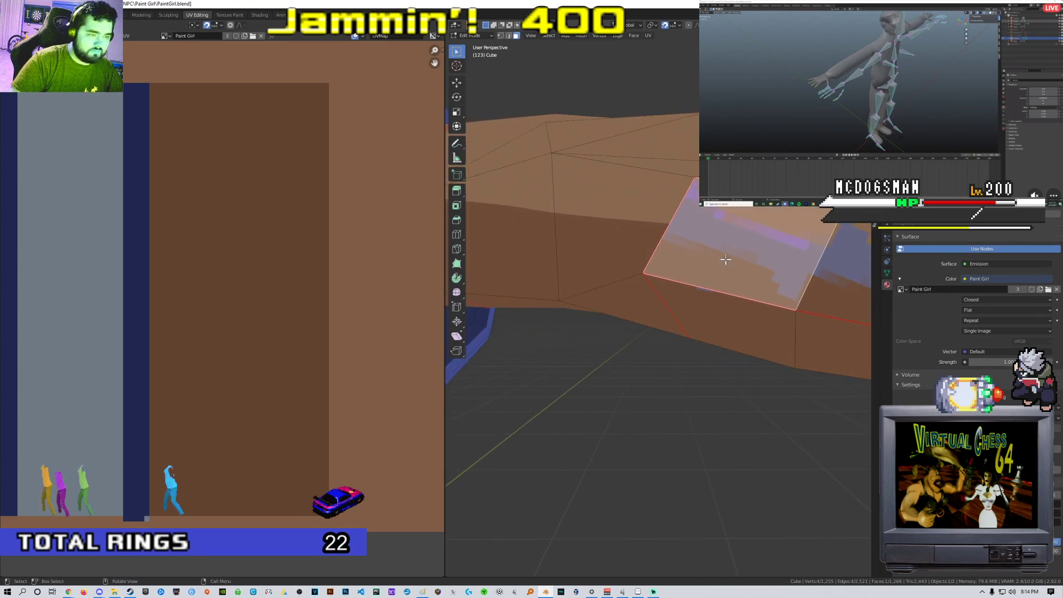
pyautogui.hotkey('shift', 'alt', 'z')
pyautogui.scroll(-9, 476, 299)
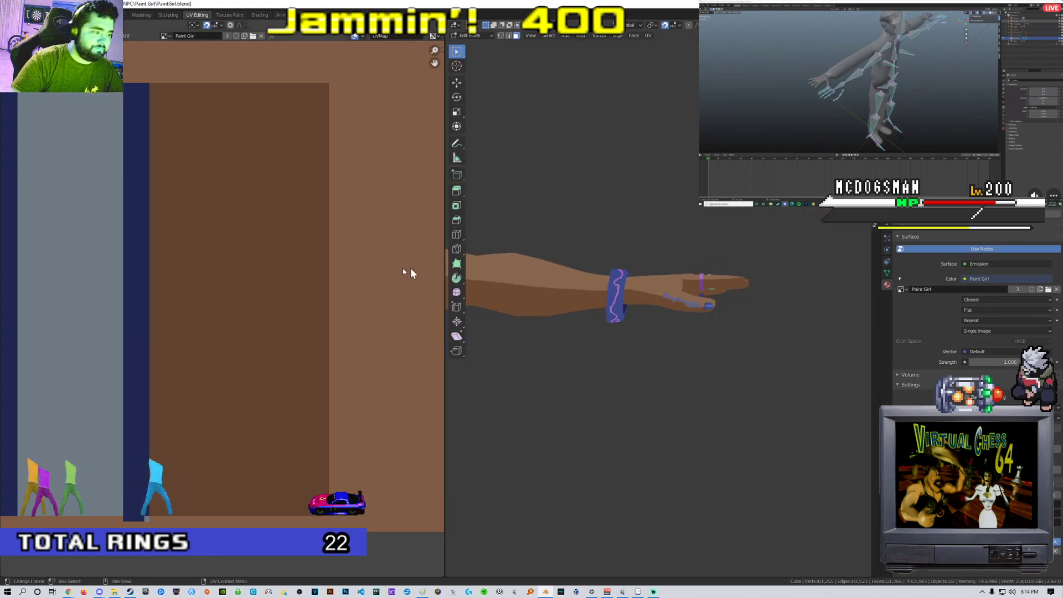
pyautogui.scroll(-15, 430, 267)
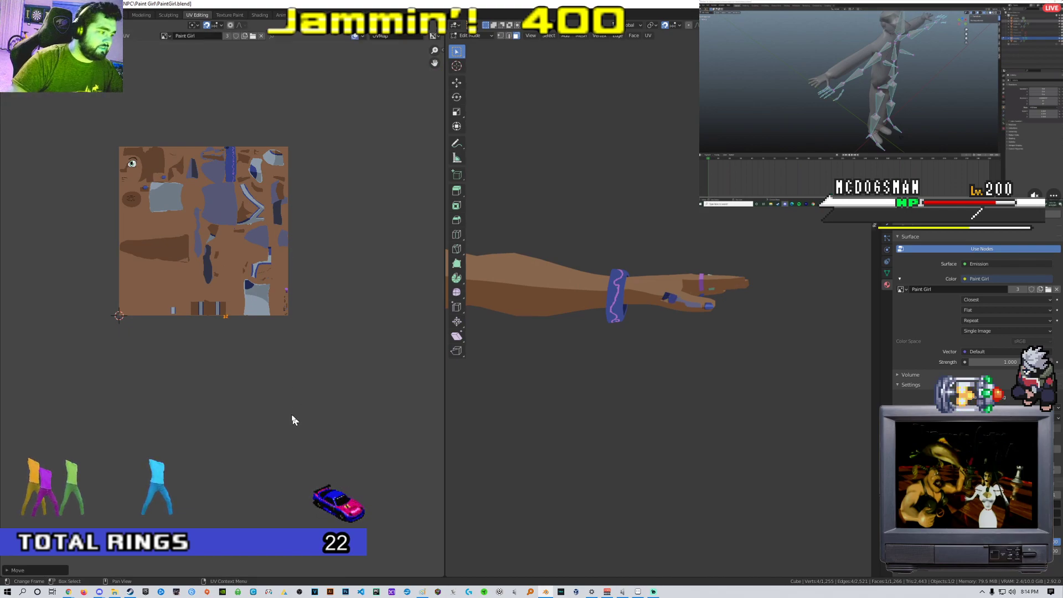
pyautogui.press('KP_Decimal')
pyautogui.press('KP_Decimal')
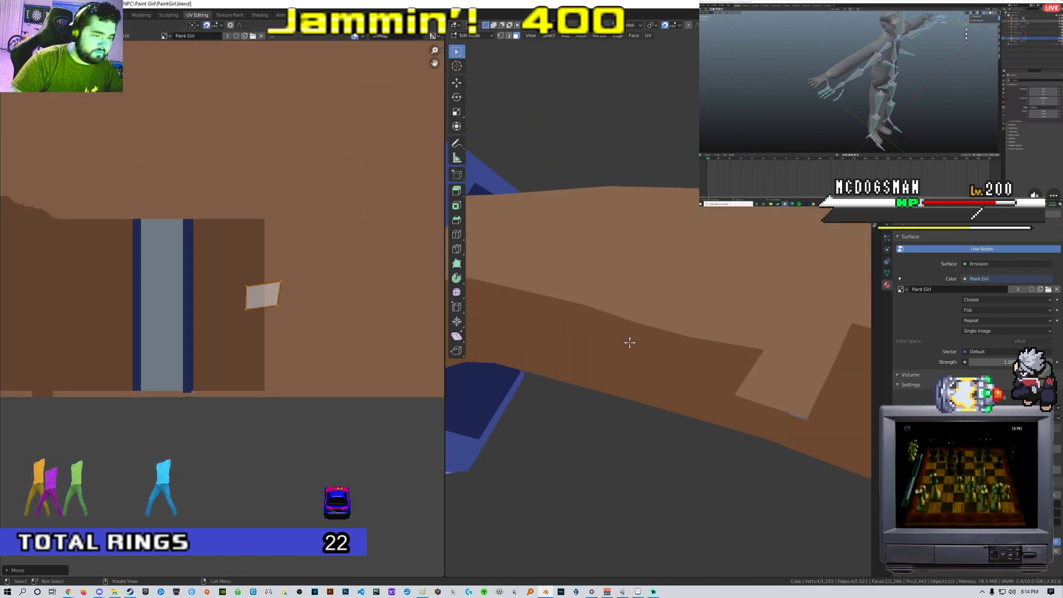
# Rotate the thumb-base face in the UV layout and move its corners to align its shading line with the wrist
pyautogui.moveTo(638, 350); pyautogui.dragTo(565, 329, button='middle')
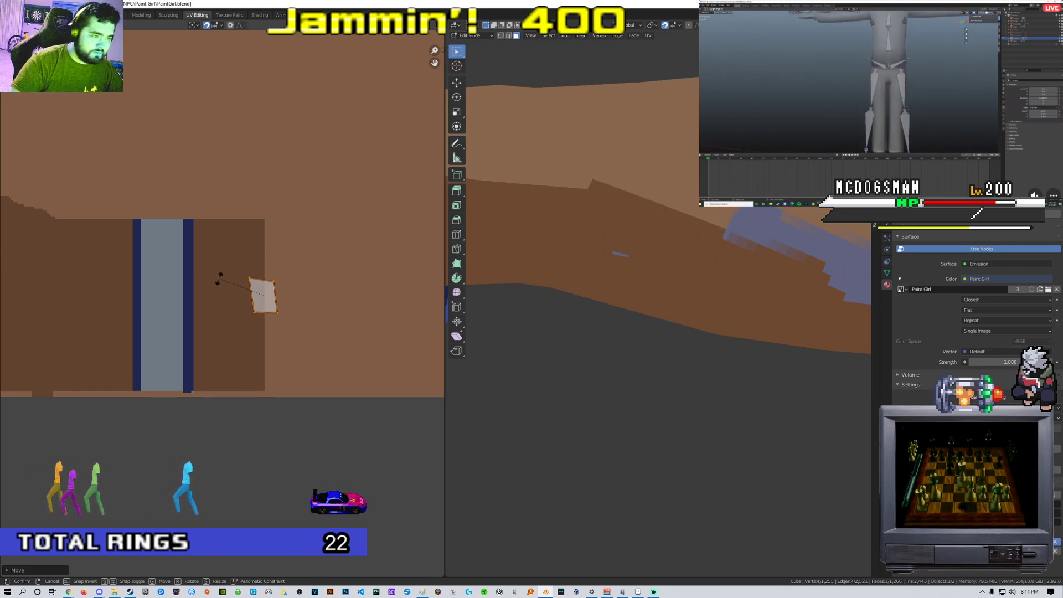
pyautogui.scroll(6, 337, 249)
pyautogui.moveTo(280, 310); pyautogui.dragTo(334, 267, button='middle')
pyautogui.moveTo(331, 266); pyautogui.dragTo(333, 267)
pyautogui.press('g')
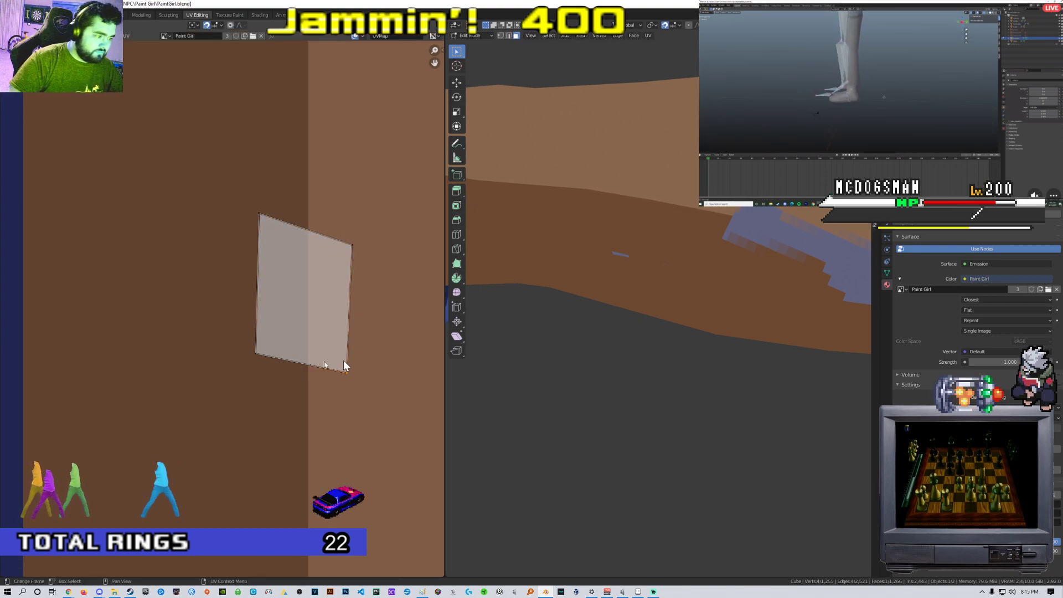
pyautogui.click(307, 368)
pyautogui.press('g')
pyautogui.click(263, 370)
# Select the face with the small stray blue mark below the thumb's base and locate it in the full UV layout
pyautogui.click(638, 275)
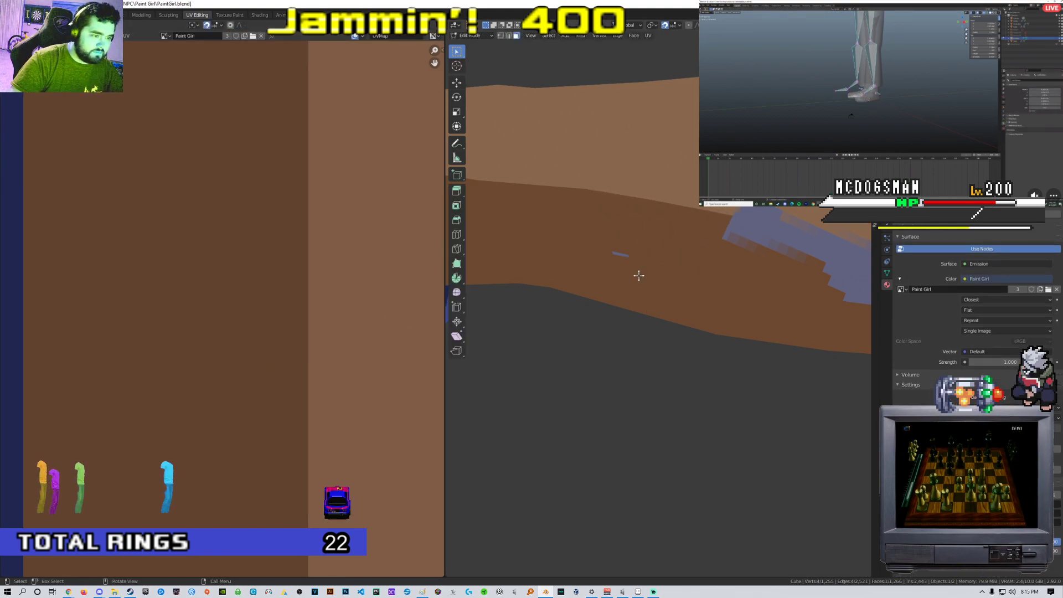
pyautogui.hotkey('shift', 'alt', 'z')
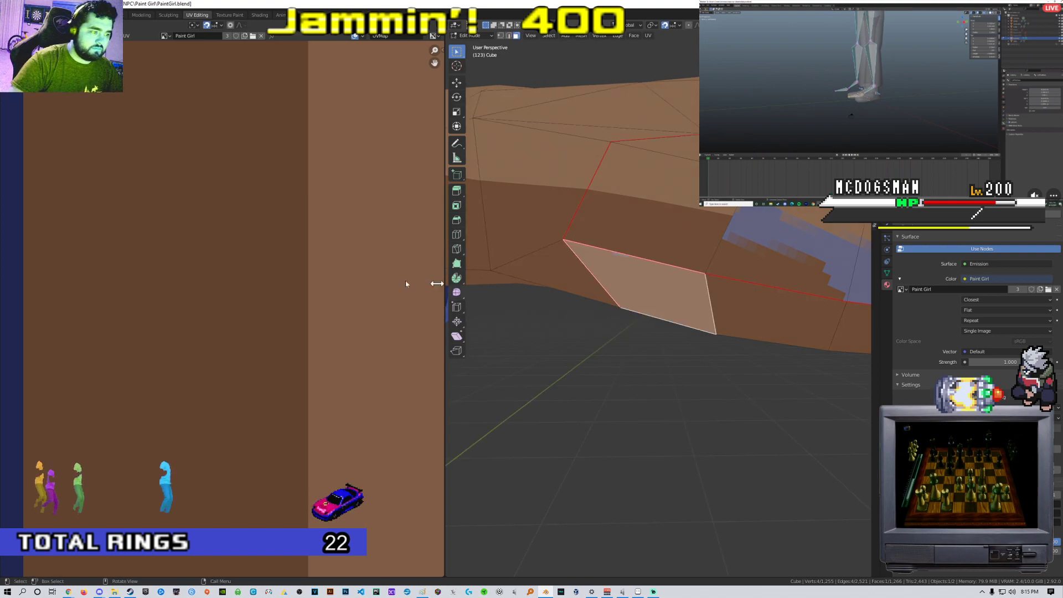
pyautogui.scroll(-10, 323, 269)
pyautogui.moveTo(257, 258); pyautogui.dragTo(287, 346, button='middle')
pyautogui.moveTo(260, 211); pyautogui.dragTo(250, 304, button='middle')
pyautogui.scroll(1, 250, 303)
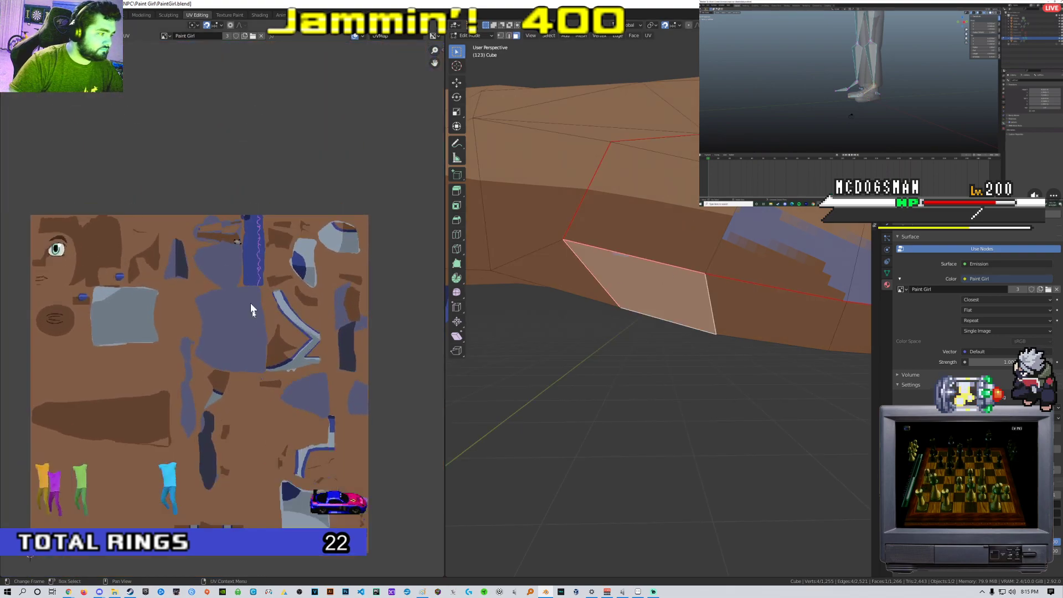
pyautogui.scroll(5, 251, 308)
pyautogui.press('a')
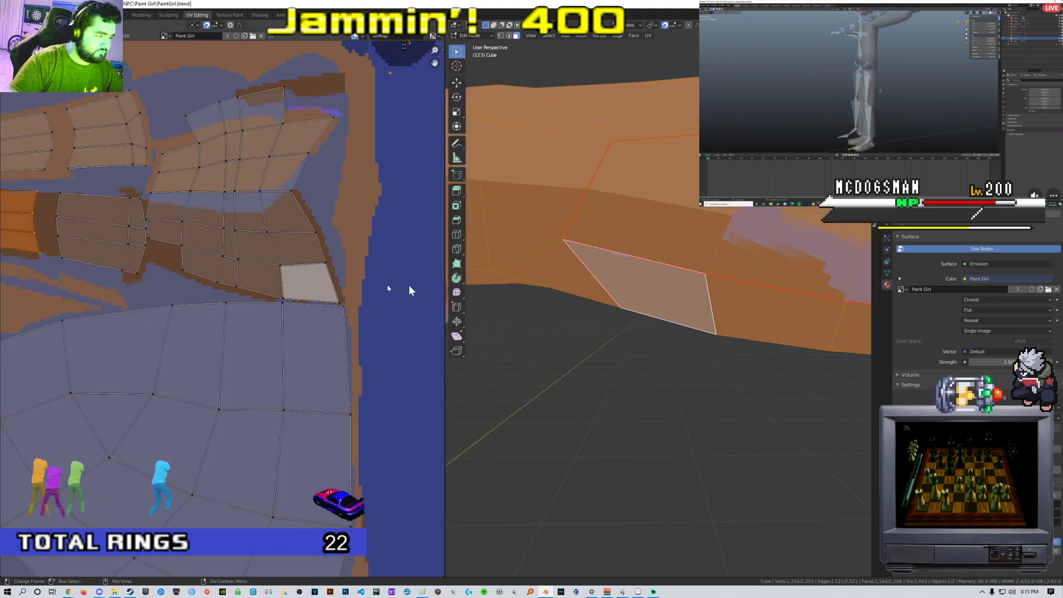
pyautogui.scroll(4, 382, 296)
# Switch to the Texture Paint workspace, sample the palm's dark brown and paint over the stray blue pixels along its edge
pyautogui.hotkey('ctrl', 'pagedown')
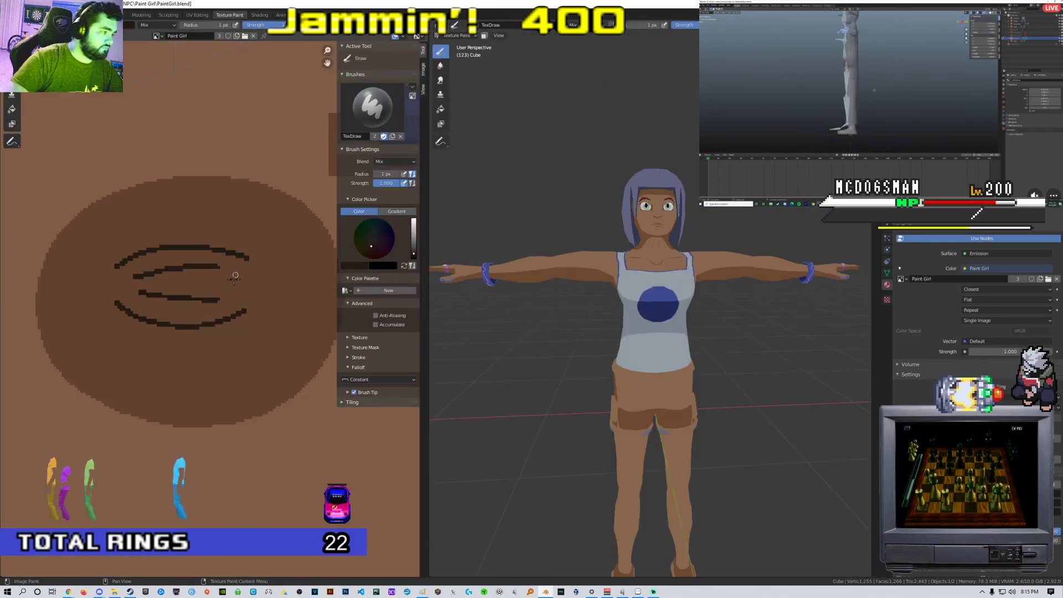
pyautogui.scroll(-8, 235, 277)
pyautogui.moveTo(296, 258); pyautogui.dragTo(119, 281, button='middle')
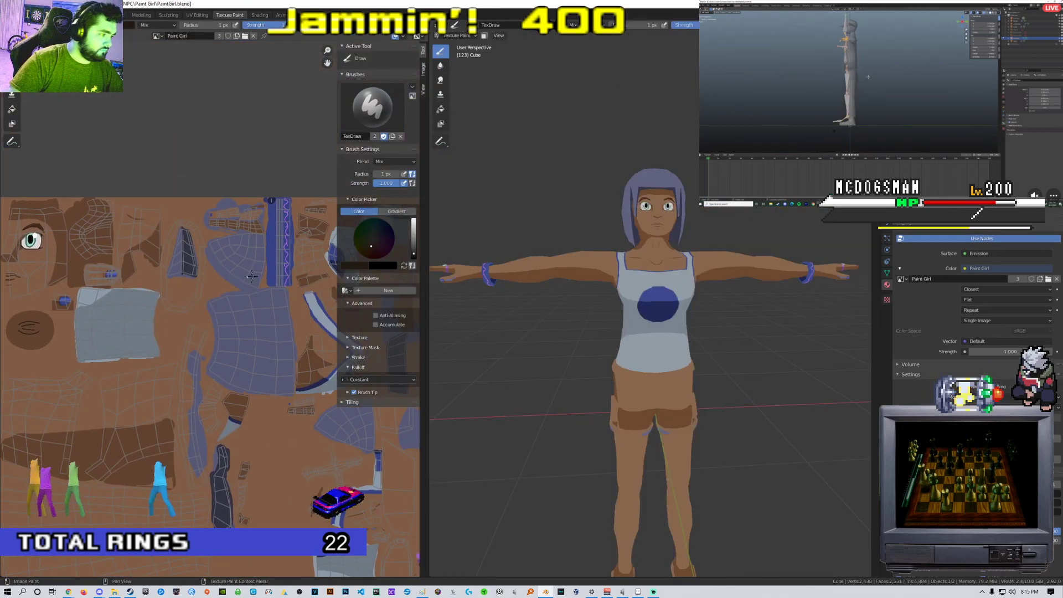
pyautogui.scroll(8, 247, 277)
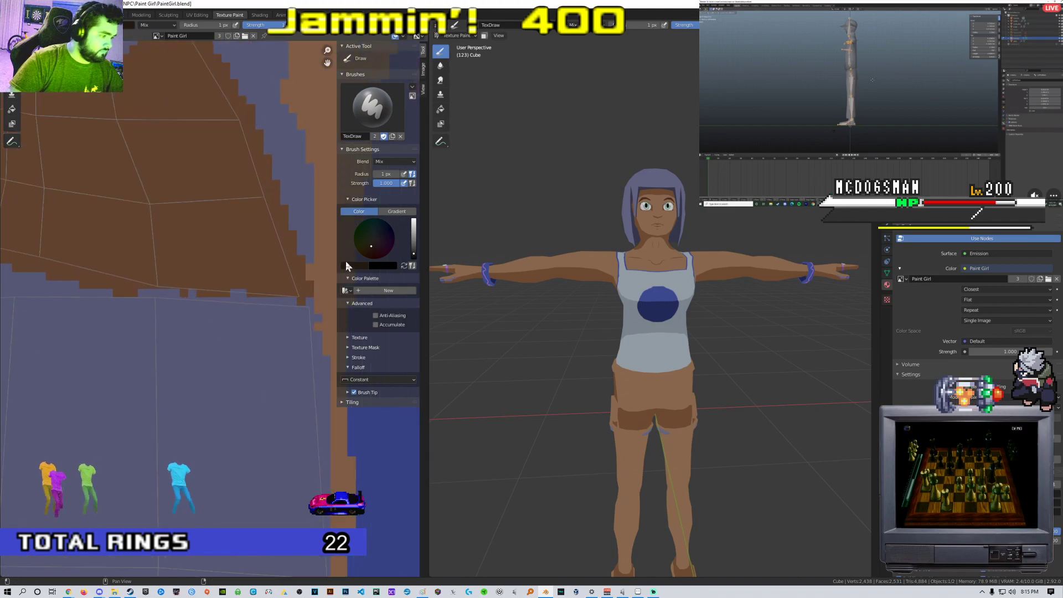
pyautogui.press('s')
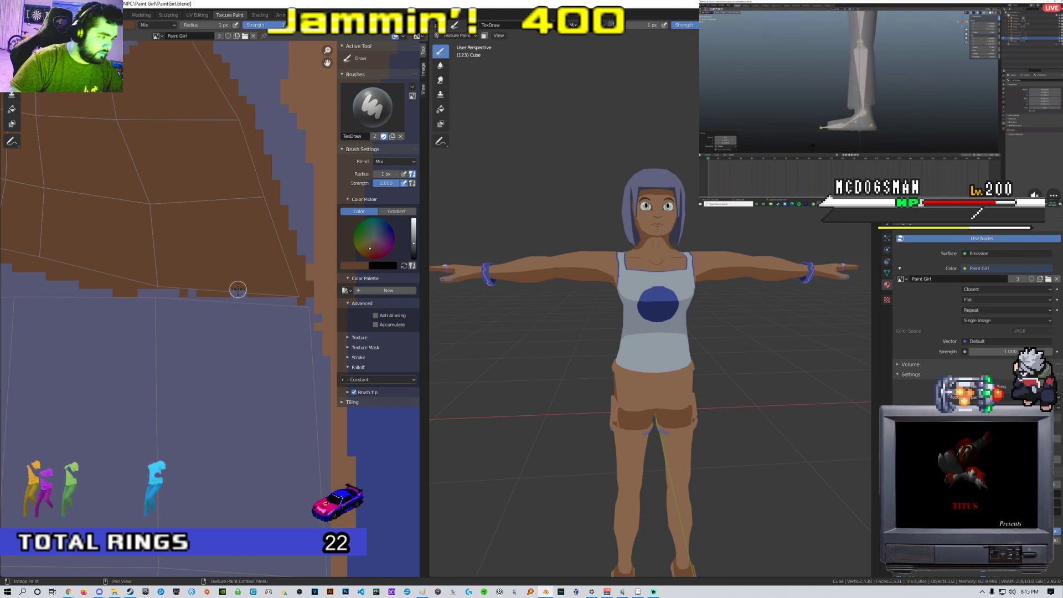
# Examine the palm and fingers for leftover light patches, including in Edit Mode from below, and review the whole character
pyautogui.scroll(-3, 625, 283)
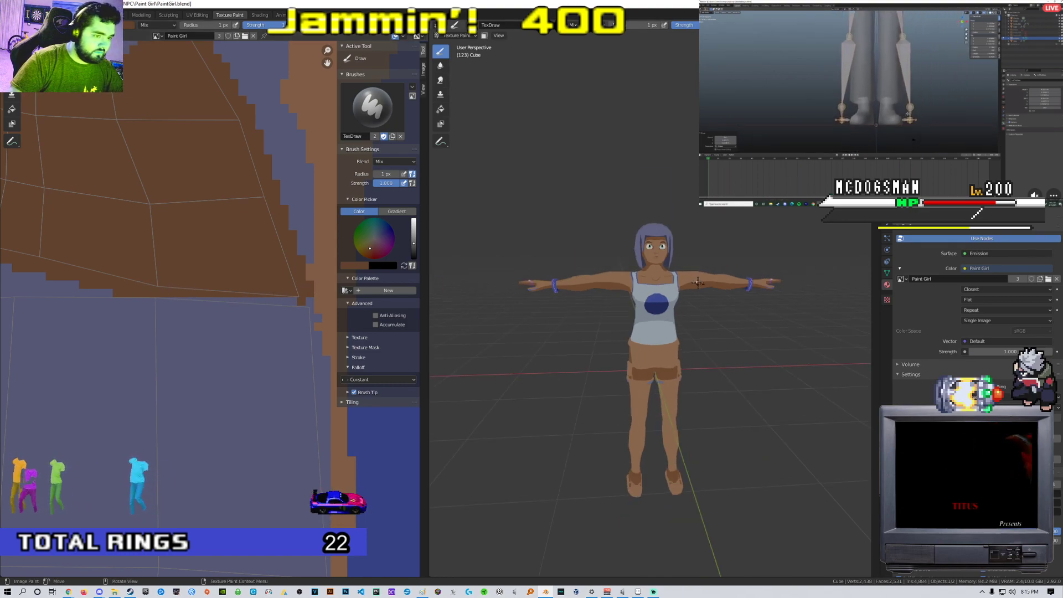
pyautogui.moveTo(664, 244); pyautogui.dragTo(603, 282, button='middle')
pyautogui.scroll(5, 625, 277)
pyautogui.moveTo(736, 210); pyautogui.dragTo(656, 306, button='middle')
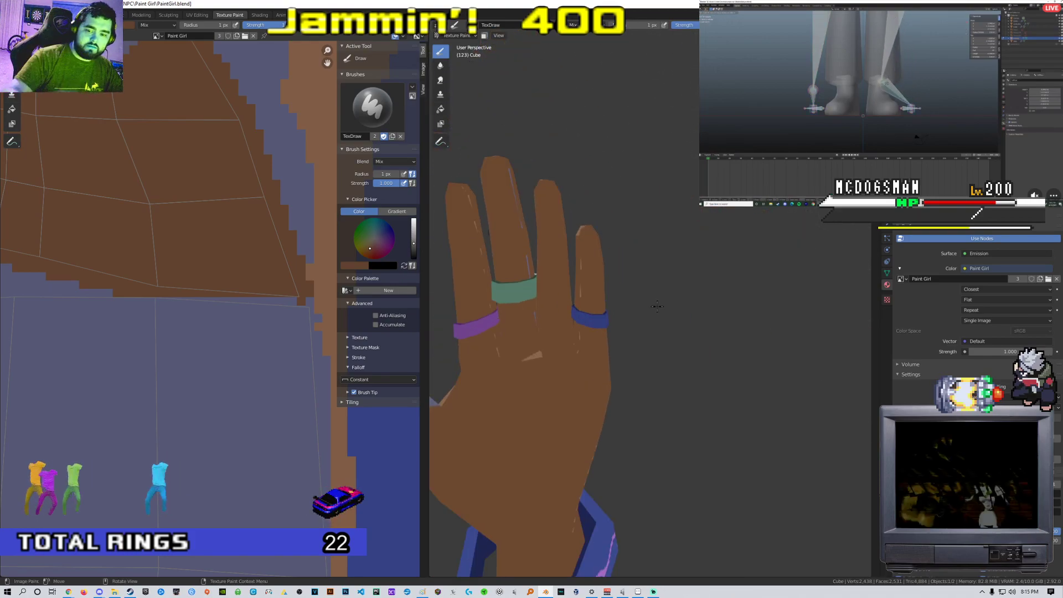
pyautogui.scroll(1, 654, 304)
pyautogui.moveTo(570, 274)
pyautogui.keyDown('shift'); pyautogui.mouseDown(button='middle')
pyautogui.moveTo(607, 280)
pyautogui.moveTo(630, 264)
pyautogui.mouseUp(button='middle'); pyautogui.keyUp('shift')
pyautogui.press('Tab')
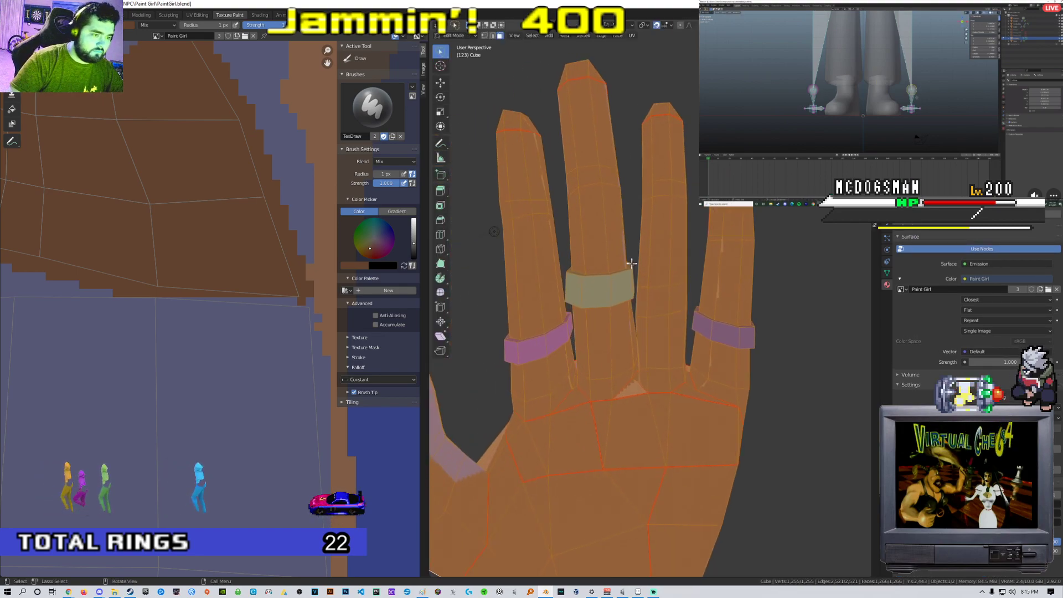
pyautogui.press('ctrl+KP_7')
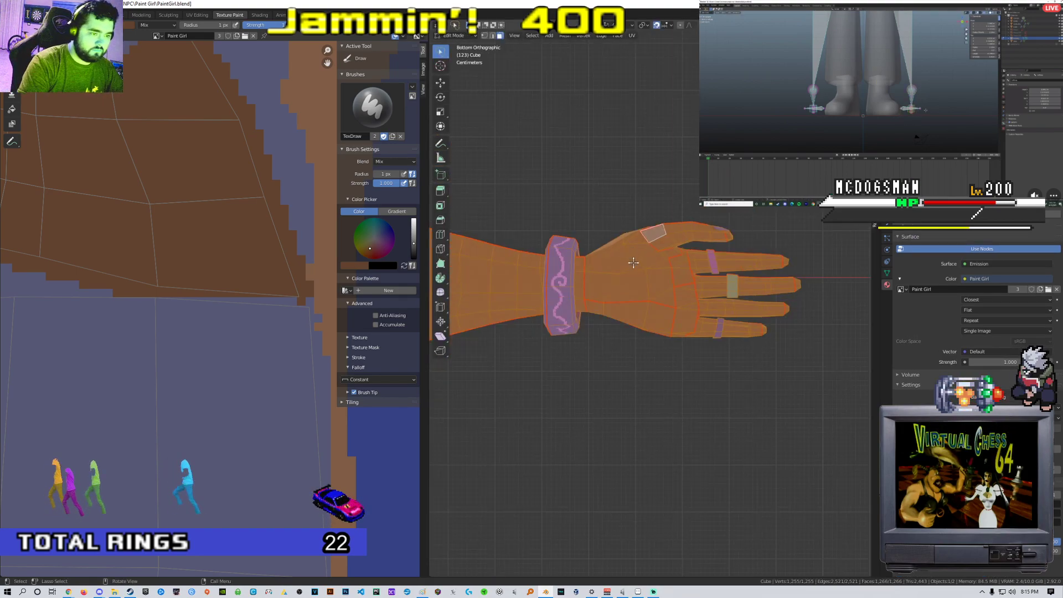
pyautogui.press('Tab')
pyautogui.scroll(-4, 633, 255)
pyautogui.moveTo(633, 251)
pyautogui.mouseDown(button='middle')
pyautogui.moveTo(585, 368)
pyautogui.moveTo(626, 365)
pyautogui.moveTo(608, 337)
pyautogui.moveTo(672, 335)
pyautogui.moveTo(646, 326)
pyautogui.moveTo(725, 326)
pyautogui.moveTo(691, 348)
pyautogui.moveTo(625, 348)
pyautogui.mouseUp(button='middle')
pyautogui.scroll(3, 626, 365)
pyautogui.scroll(-1, 758, 218)
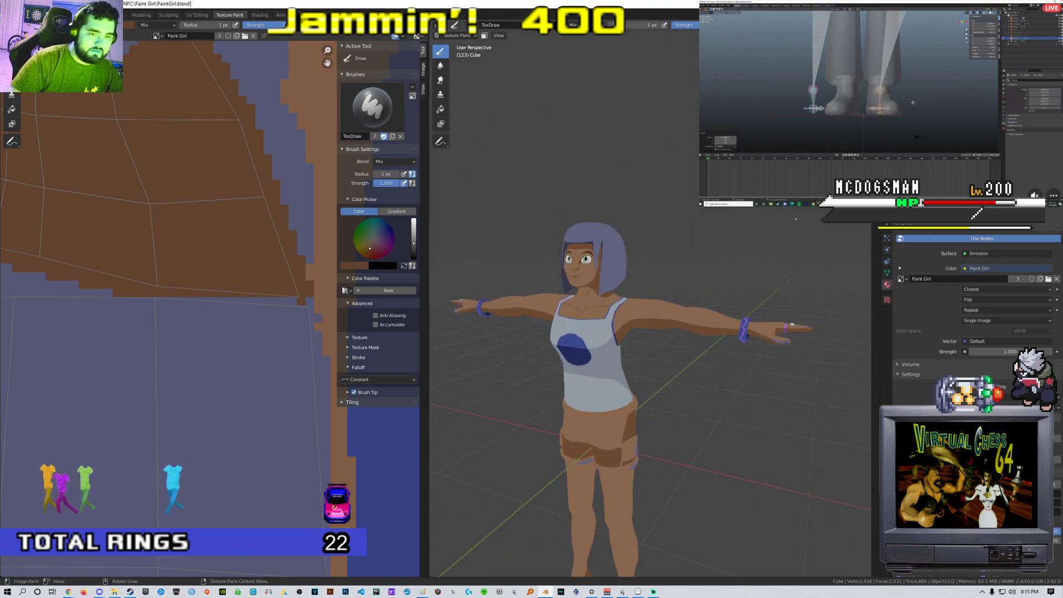
# Save PaintGirl.blend and switch the character to its shaded Principled BSDF material
pyautogui.hotkey('ctrl', 's')
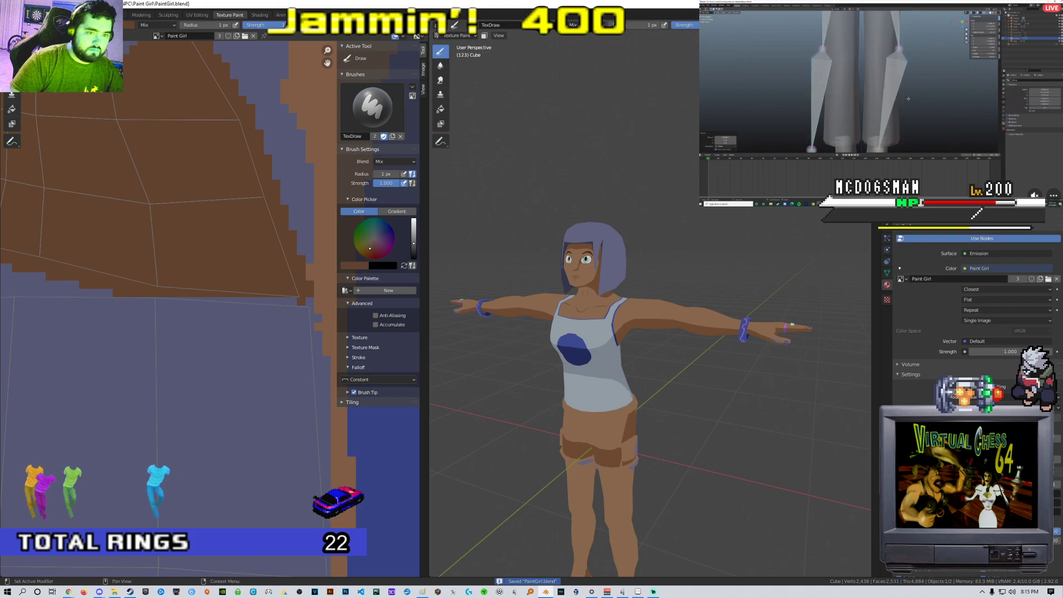
pyautogui.press('Tab')
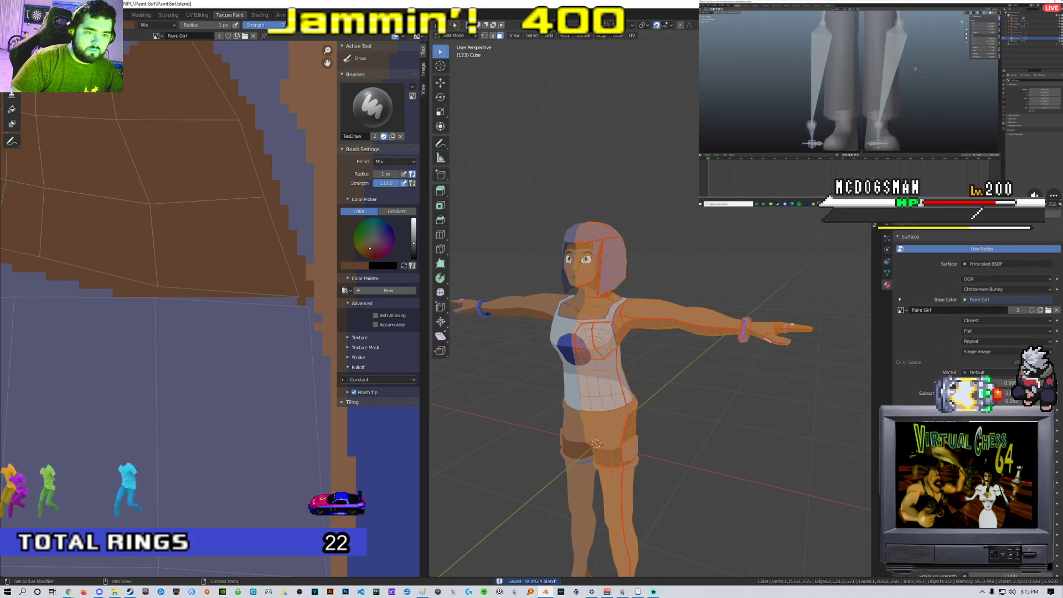
pyautogui.press('Tab')
# Examine the shaded character from the front, side and back, both up close and at a distance
pyautogui.moveTo(678, 239); pyautogui.dragTo(714, 228, button='middle')
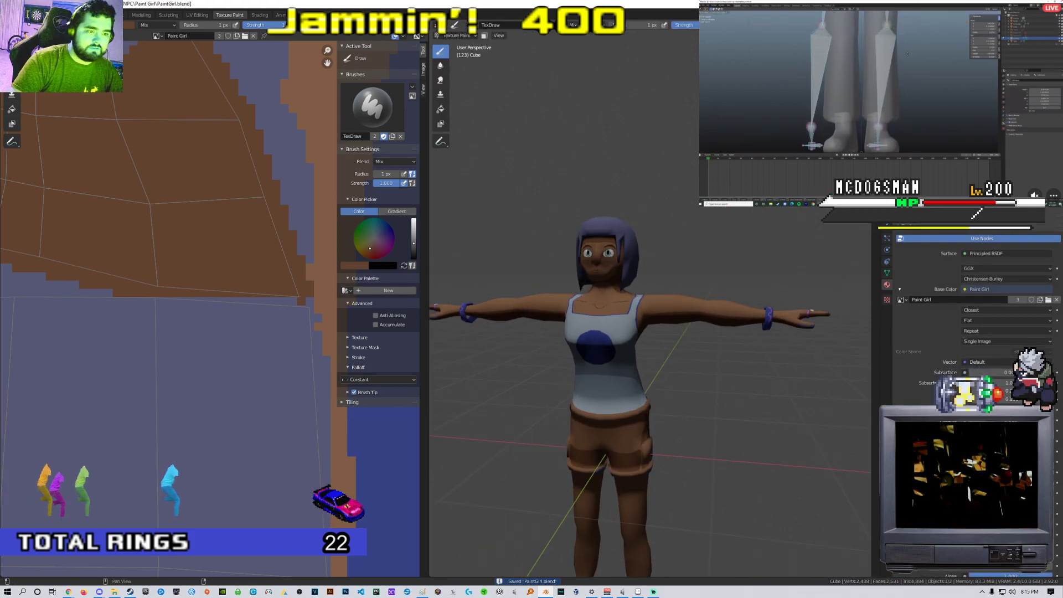
pyautogui.scroll(-3, 714, 228)
pyautogui.scroll(-5, 687, 287)
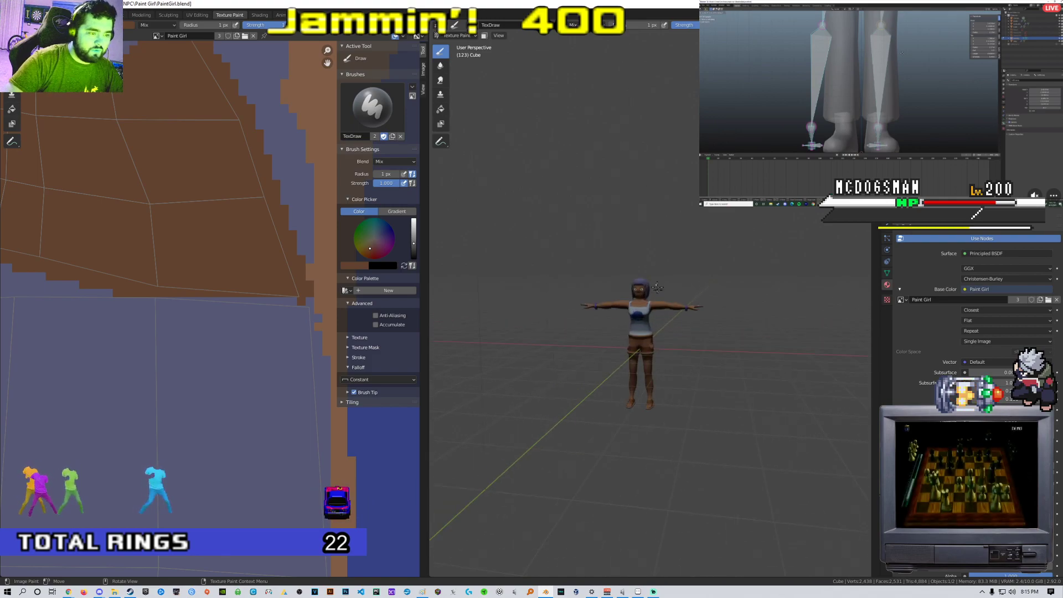
pyautogui.scroll(8, 656, 320)
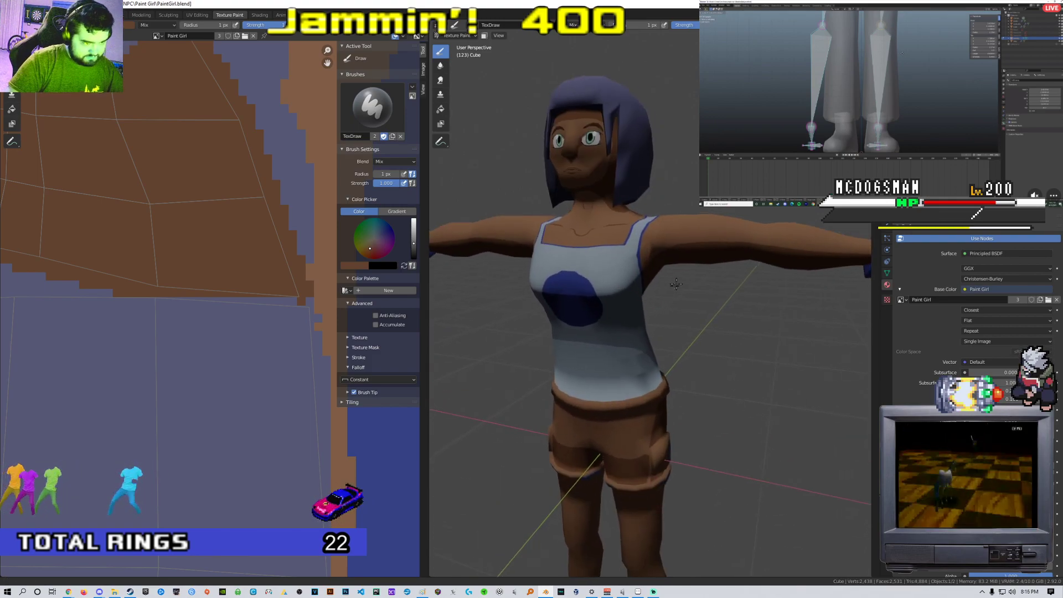
pyautogui.moveTo(629, 285); pyautogui.dragTo(869, 260, button='middle')
pyautogui.scroll(2, 698, 335)
pyautogui.scroll(-1, 423, 338)
pyautogui.scroll(-4, 609, 326)
pyautogui.moveTo(631, 316)
pyautogui.mouseDown(button='middle')
pyautogui.moveTo(570, 337)
pyautogui.moveTo(676, 260)
pyautogui.moveTo(539, 303)
pyautogui.moveTo(617, 304)
pyautogui.mouseUp(button='middle')
pyautogui.scroll(-3, 617, 303)
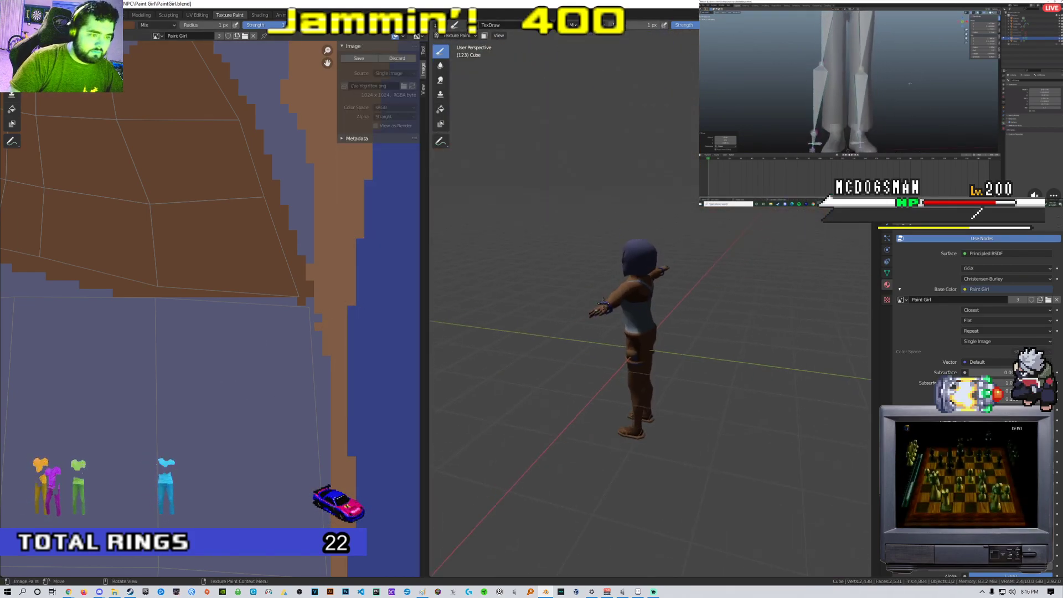
pyautogui.moveTo(515, 350); pyautogui.dragTo(546, 294, button='middle')
pyautogui.scroll(2, 545, 295)
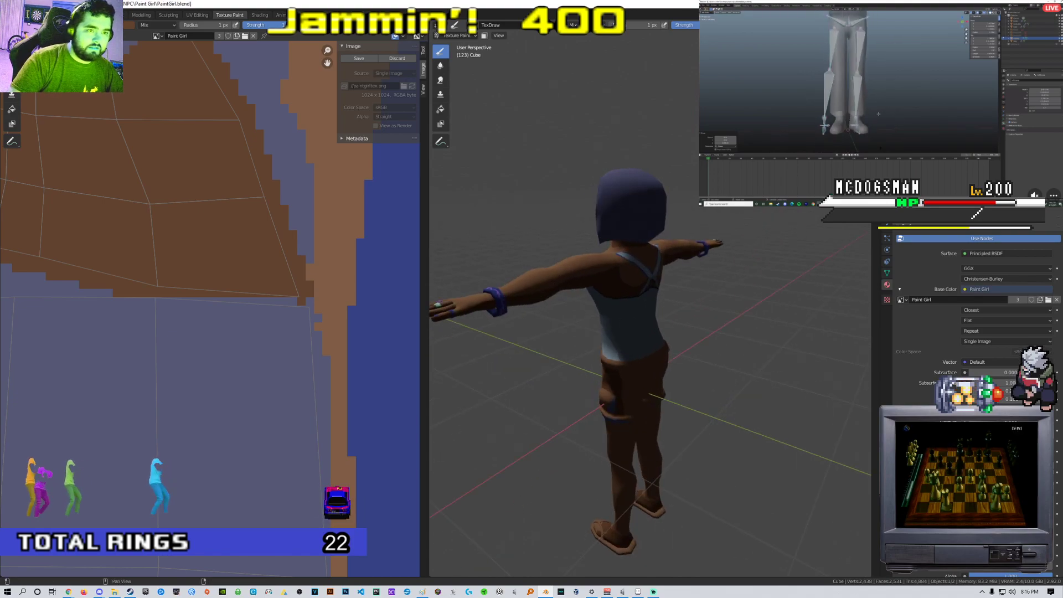
# Switch the character's mesh back to the flat Emission material
pyautogui.press('Tab')
pyautogui.moveTo(636, 211); pyautogui.dragTo(775, 222, button='middle')
pyautogui.click(957, 182)
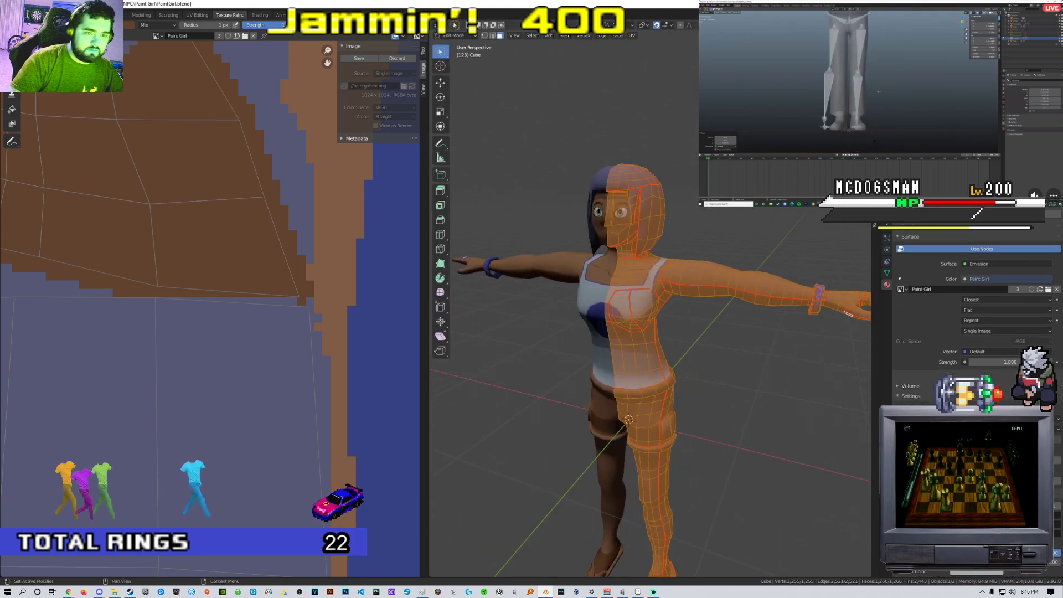
pyautogui.press('Tab')
# Review the flat-coloured character from behind and inspect the hand for texture errors
pyautogui.moveTo(681, 194)
pyautogui.mouseDown(button='middle')
pyautogui.moveTo(710, 221)
pyautogui.moveTo(602, 233)
pyautogui.moveTo(677, 244)
pyautogui.mouseUp(button='middle')
pyautogui.scroll(3, 710, 221)
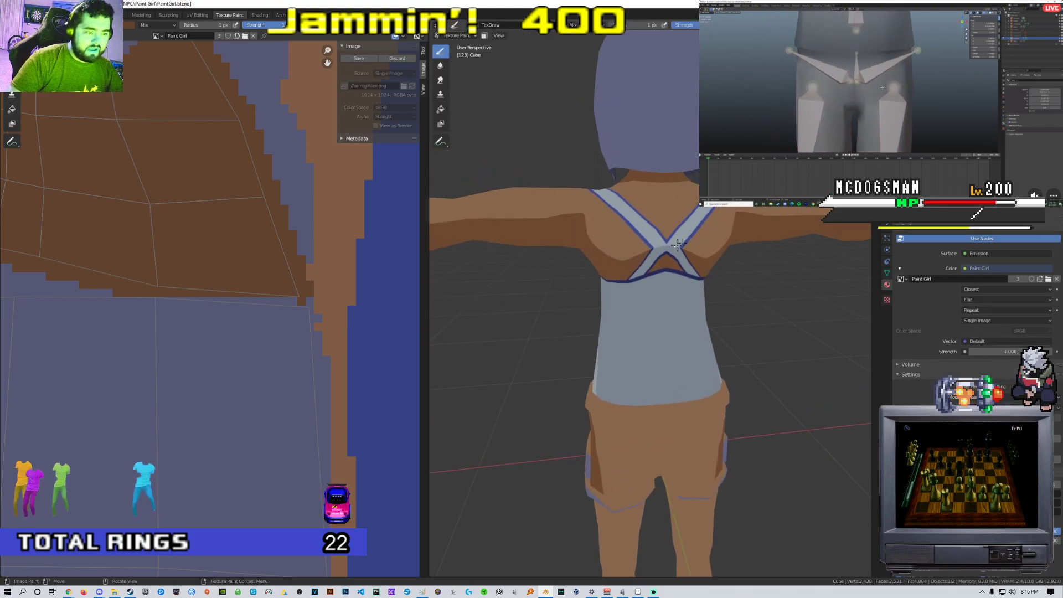
pyautogui.moveTo(570, 231); pyautogui.dragTo(673, 287, button='middle')
pyautogui.scroll(-6, 659, 263)
pyautogui.scroll(7, 632, 267)
pyautogui.scroll(-3, 659, 303)
pyautogui.scroll(3, 667, 309)
pyautogui.scroll(8, 656, 293)
pyautogui.scroll(-2, 639, 272)
# Select a thumb face with a stray blue patch and examine the painting along the thumb up to its nail
pyautogui.press('Tab')
pyautogui.click(689, 232)
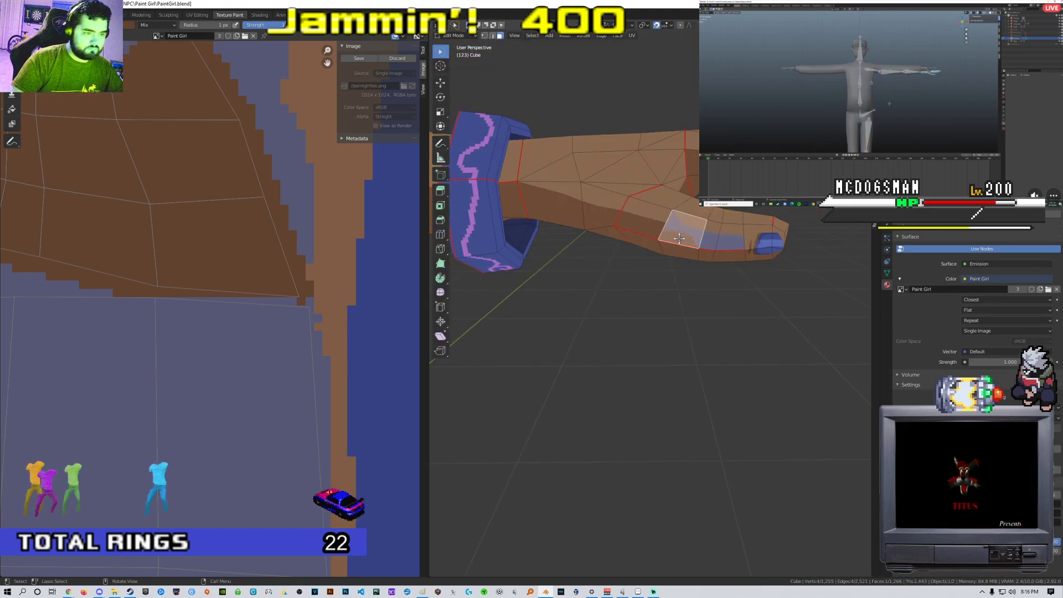
pyautogui.moveTo(723, 245)
pyautogui.mouseDown(button='middle')
pyautogui.moveTo(652, 227)
pyautogui.moveTo(651, 216)
pyautogui.moveTo(630, 251)
pyautogui.moveTo(648, 226)
pyautogui.moveTo(636, 282)
pyautogui.mouseUp(button='middle')
pyautogui.scroll(5, 630, 253)
pyautogui.scroll(-6, 649, 224)
pyautogui.scroll(6, 651, 226)
pyautogui.press('Tab')
pyautogui.press('Tab')
pyautogui.scroll(-7, 636, 282)
pyautogui.moveTo(642, 327)
pyautogui.keyDown('shift'); pyautogui.mouseDown(button='middle')
pyautogui.moveTo(650, 293)
pyautogui.moveTo(659, 392)
pyautogui.moveTo(673, 235)
pyautogui.moveTo(753, 287)
pyautogui.moveTo(775, 273)
pyautogui.moveTo(737, 257)
pyautogui.mouseUp(button='middle'); pyautogui.keyUp('shift')
pyautogui.scroll(5, 673, 235)
pyautogui.scroll(-3, 676, 237)
# Select the vertex at the thumb's tip and move it in top view to adjust the tip's shape
pyautogui.press('1')
pyautogui.click(707, 231)
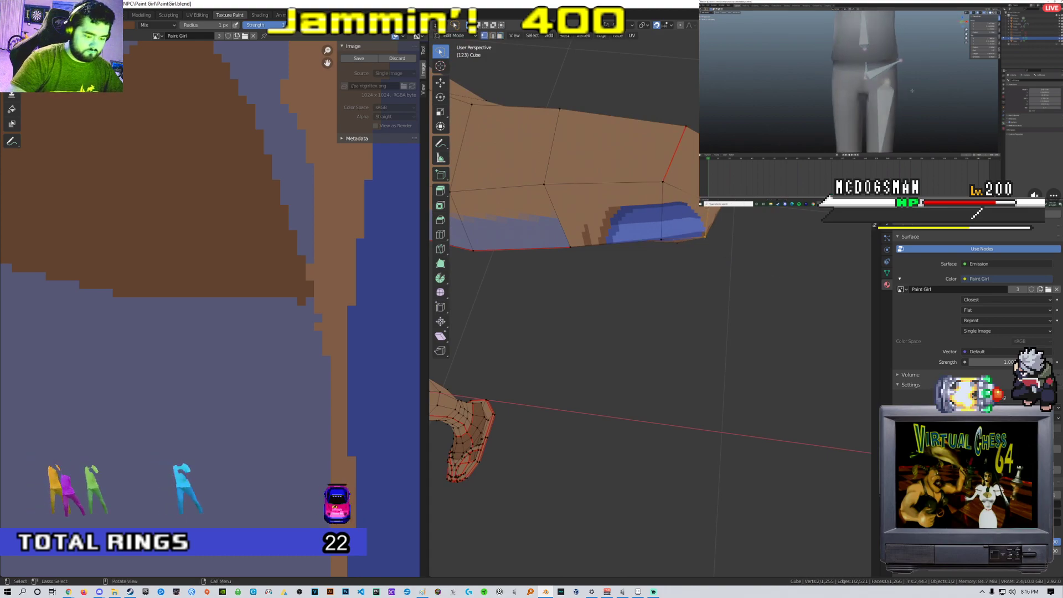
pyautogui.press('KP_7')
pyautogui.scroll(6, 699, 462)
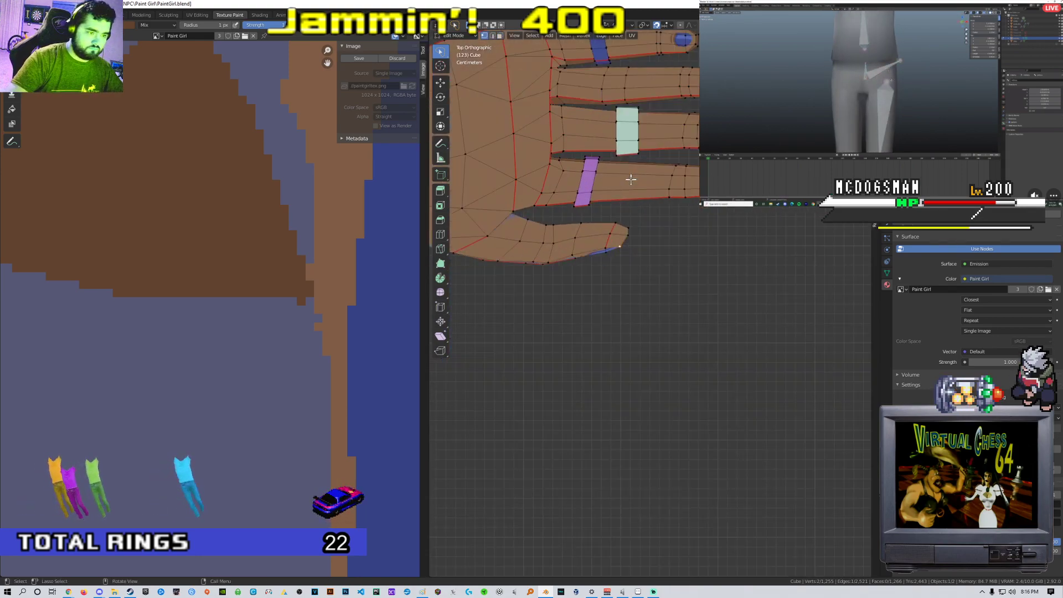
pyautogui.press('g')
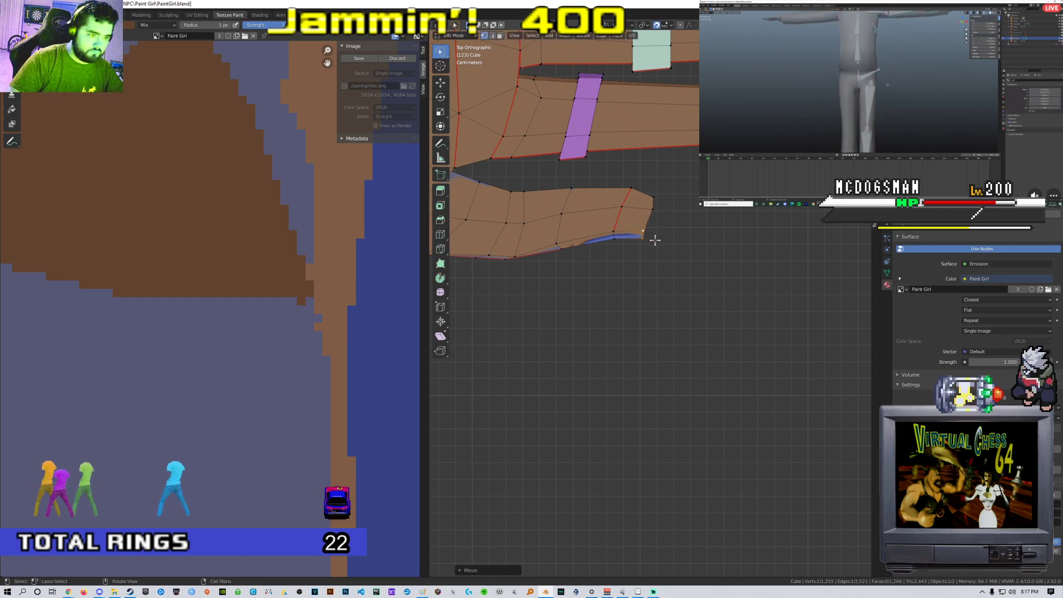
pyautogui.moveTo(648, 238); pyautogui.dragTo(649, 229, button='middle')
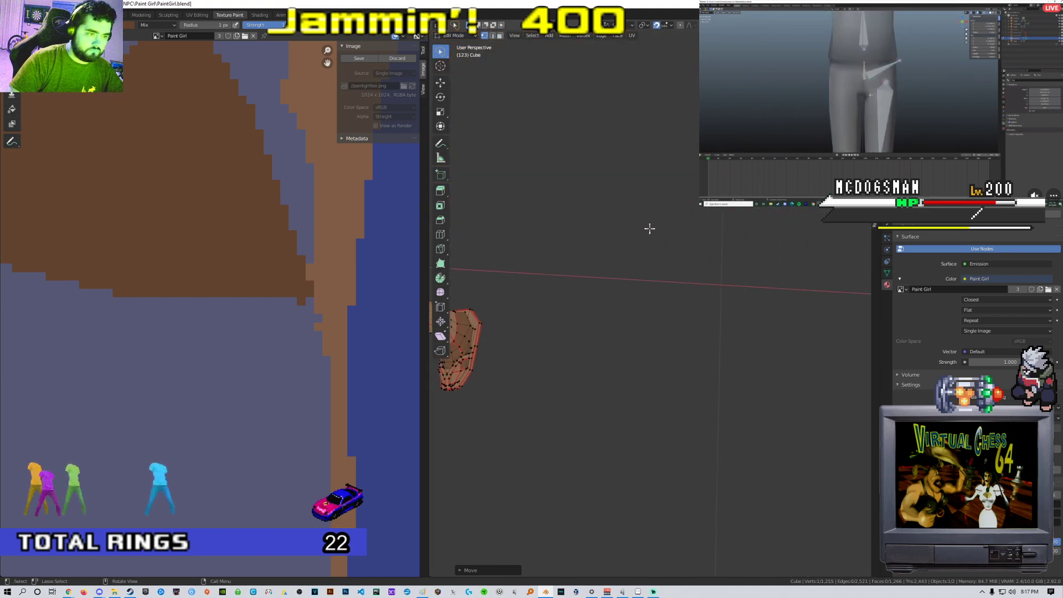
pyautogui.moveTo(671, 278)
pyautogui.mouseDown(button='middle')
pyautogui.moveTo(623, 256)
pyautogui.moveTo(644, 301)
pyautogui.moveTo(670, 287)
pyautogui.moveTo(648, 285)
pyautogui.moveTo(657, 278)
pyautogui.moveTo(674, 277)
pyautogui.moveTo(661, 315)
pyautogui.moveTo(683, 285)
pyautogui.moveTo(644, 273)
pyautogui.mouseUp(button='middle')
# Select the connected faces with stray blue patches along the thumb's side, up to the nail
pyautogui.press('Tab')
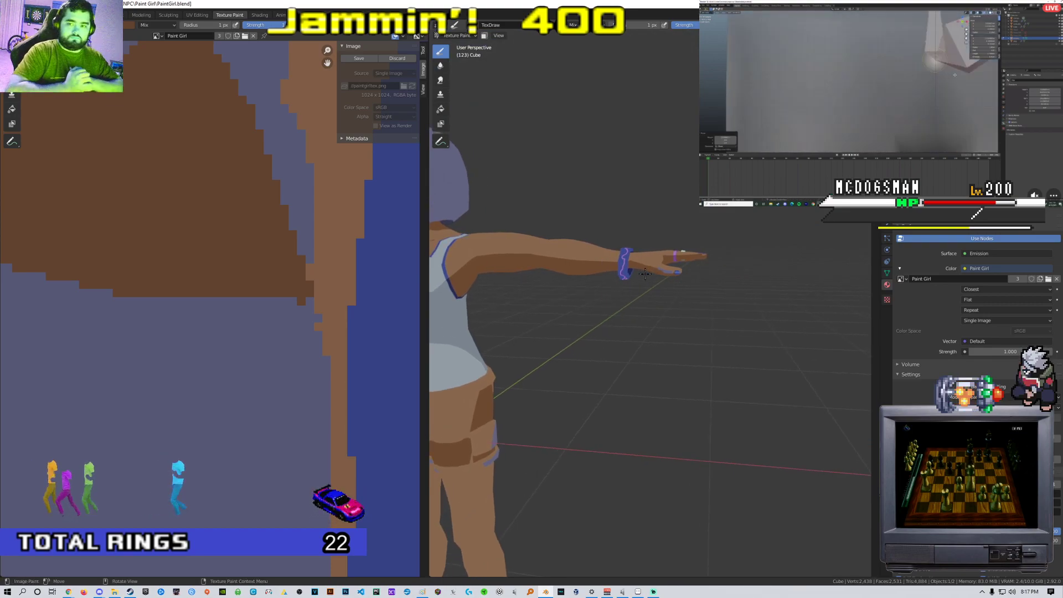
pyautogui.scroll(5, 644, 273)
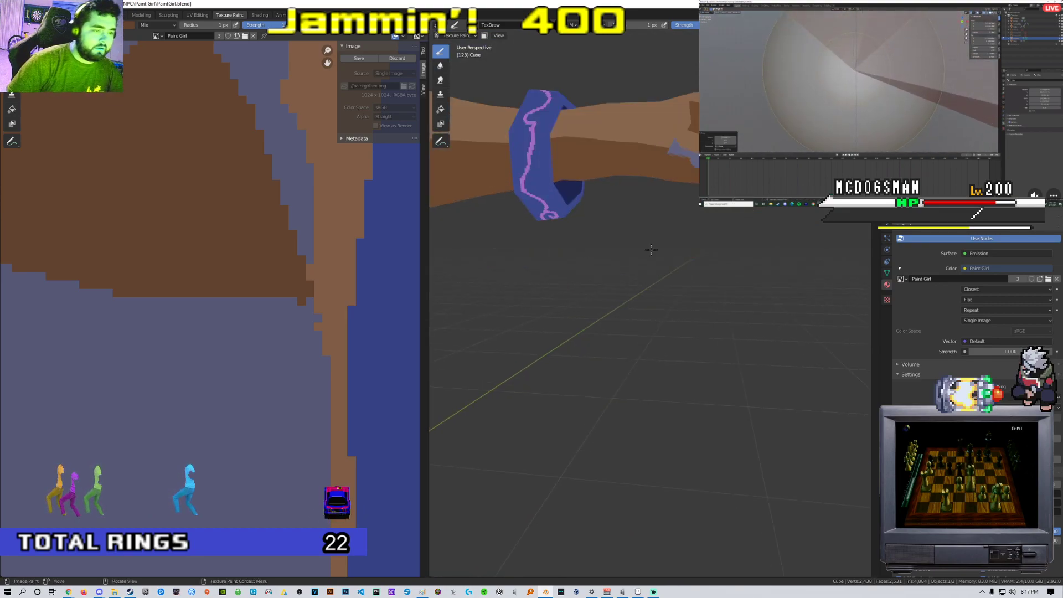
pyautogui.scroll(-2, 637, 280)
pyautogui.press('Tab')
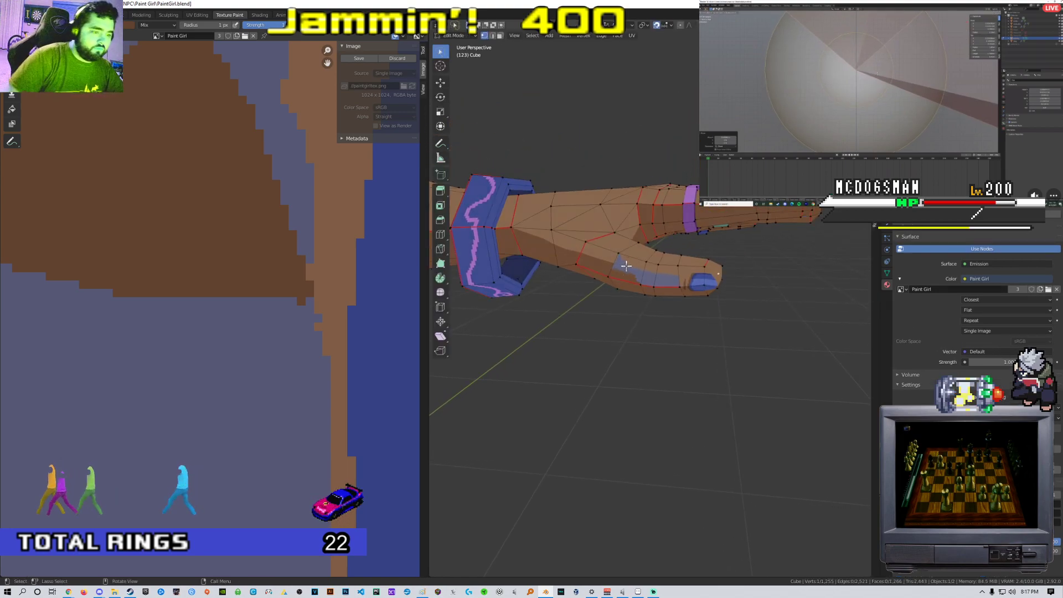
pyautogui.scroll(3, 629, 273)
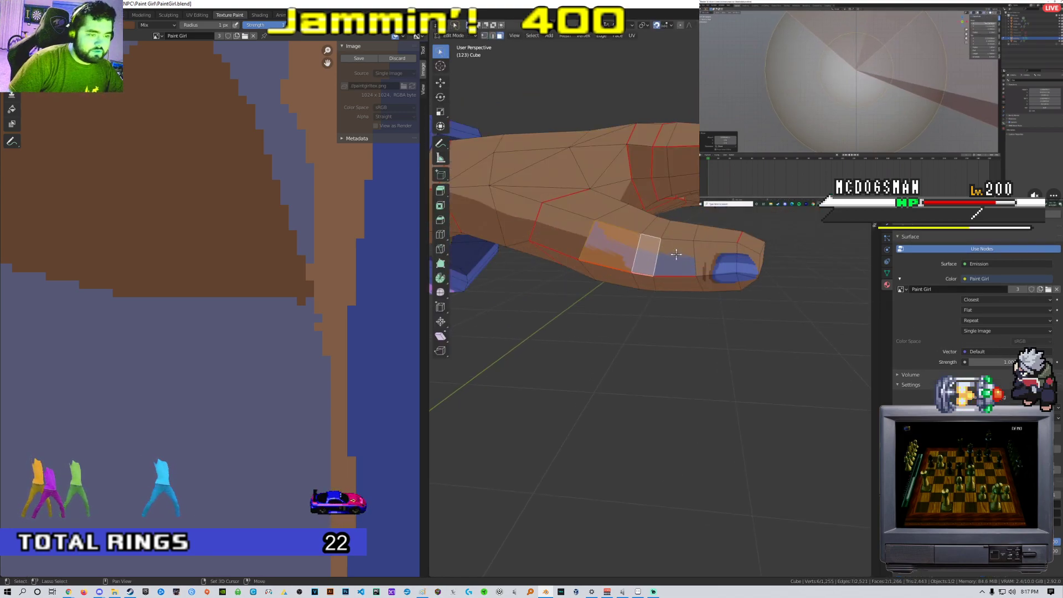
pyautogui.scroll(-3, 206, 135)
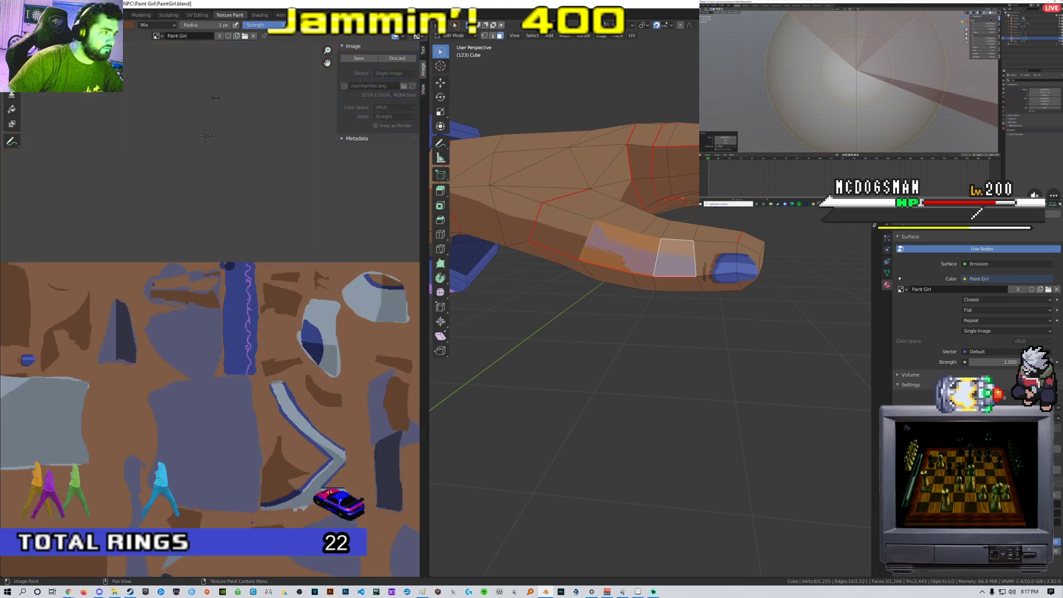
# Switch to the UV Editing workspace and move the selected thumb UVs onto plain brown beside the dark brown striped area
pyautogui.click(197, 15)
pyautogui.scroll(-3, 319, 284)
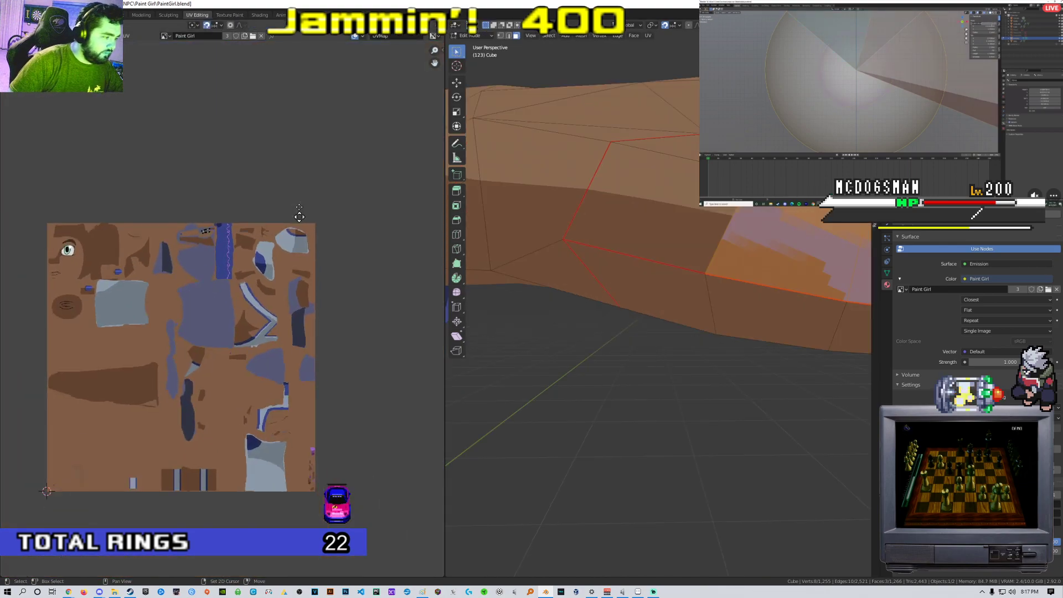
pyautogui.press('g')
pyautogui.click(309, 391)
# Scale and rotate the thumb UVs upright and place them across the border between dark and light brown
pyautogui.scroll(5, 287, 258)
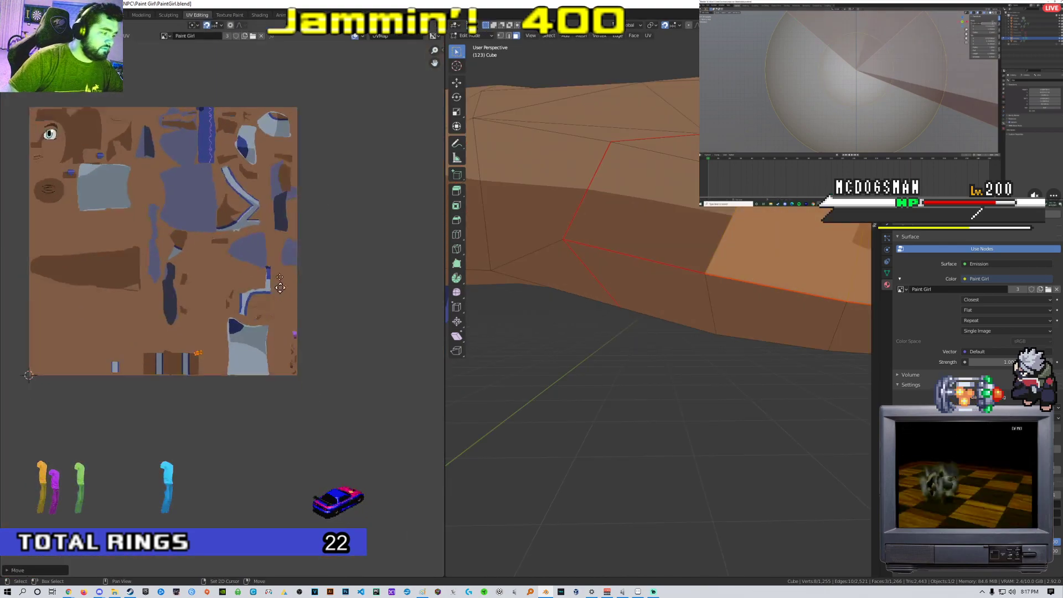
pyautogui.scroll(2, 287, 259)
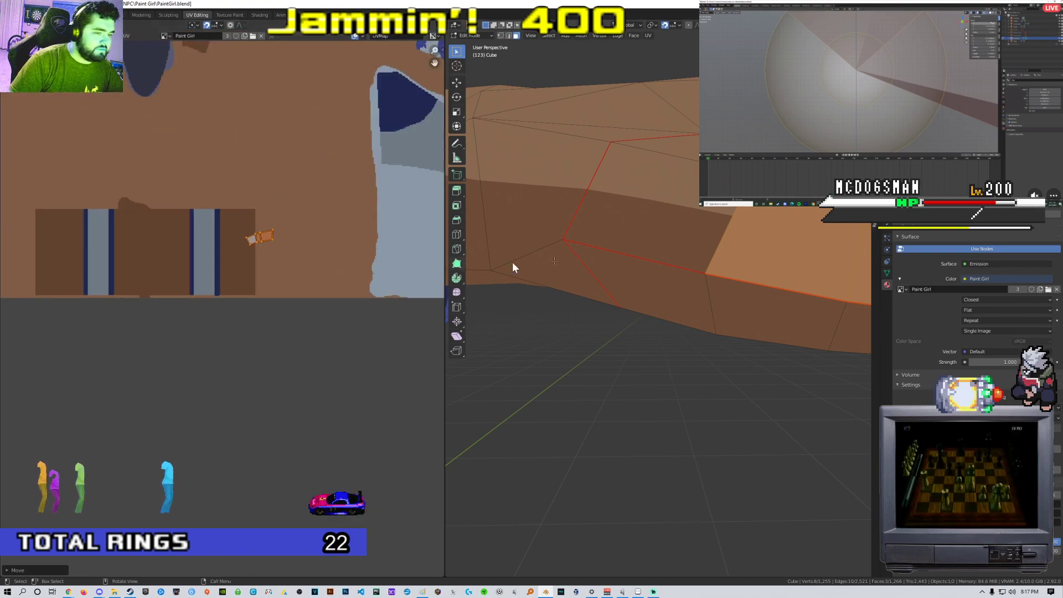
pyautogui.scroll(-4, 653, 249)
pyautogui.moveTo(662, 253); pyautogui.dragTo(533, 263, button='middle')
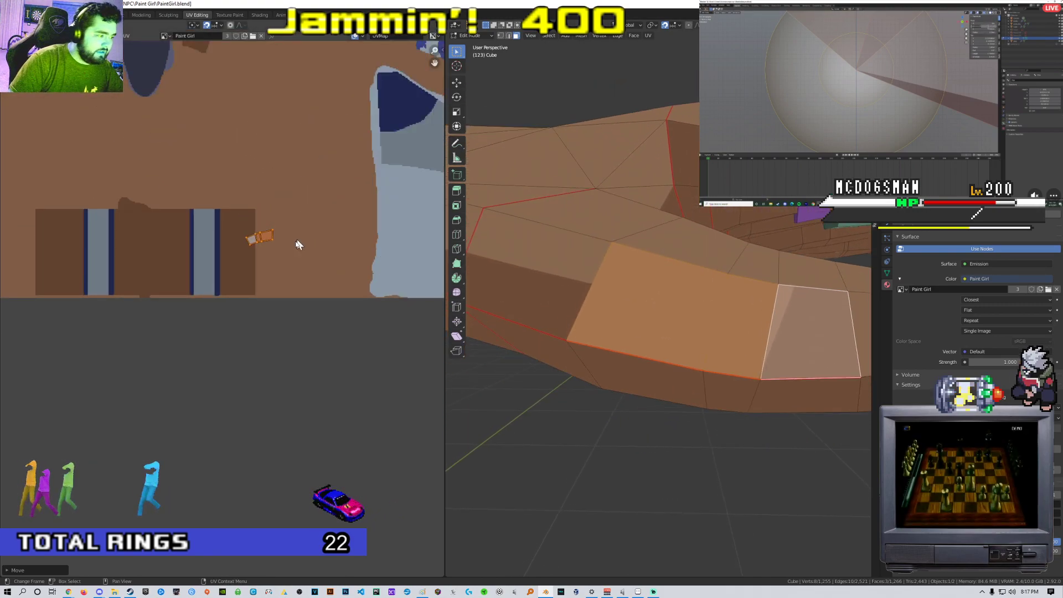
pyautogui.scroll(2, 300, 244)
pyautogui.press('s')
pyautogui.press('r')
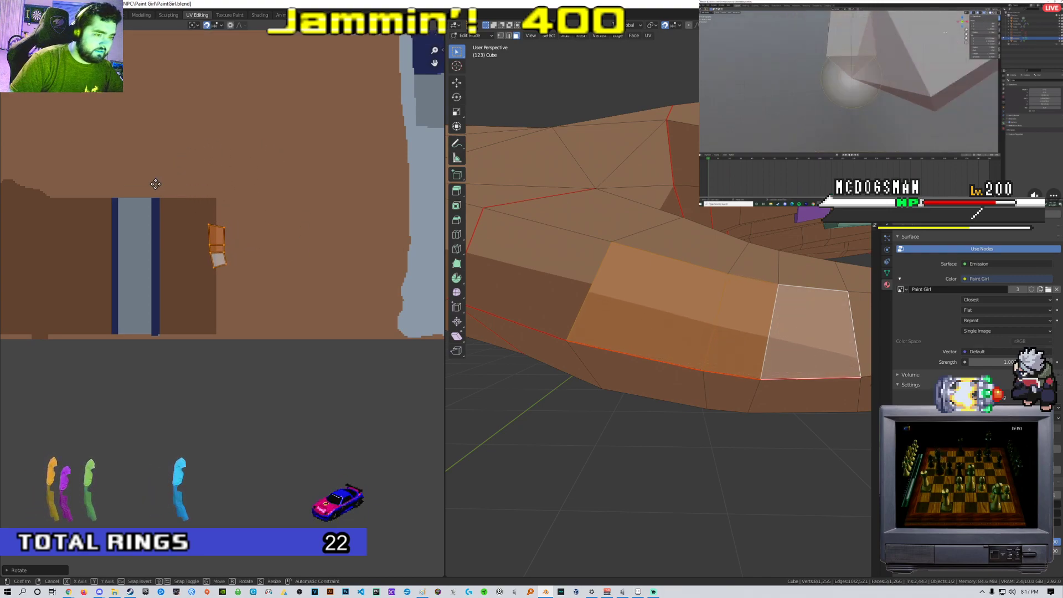
pyautogui.click(237, 252)
# Shift the lower UV vertices of the thumb faces towards the light brown so the thumb's shading line slants
pyautogui.scroll(2, 238, 227)
pyautogui.scroll(1, 253, 129)
pyautogui.keyDown('shift'); pyautogui.moveTo(569, 291); pyautogui.dragTo(556, 260, button='middle'); pyautogui.keyUp('shift')
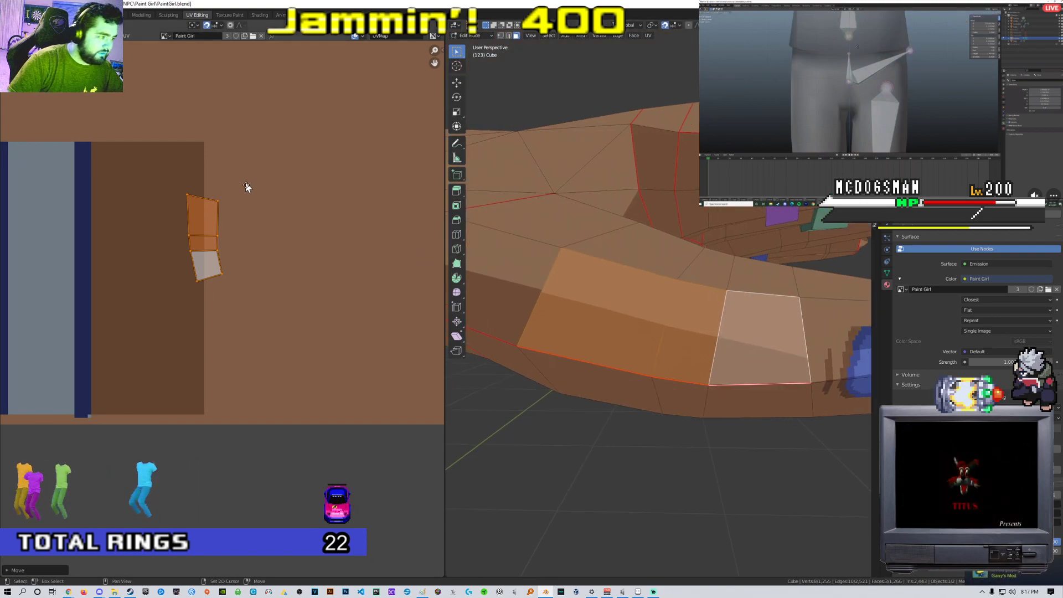
pyautogui.scroll(2, 249, 206)
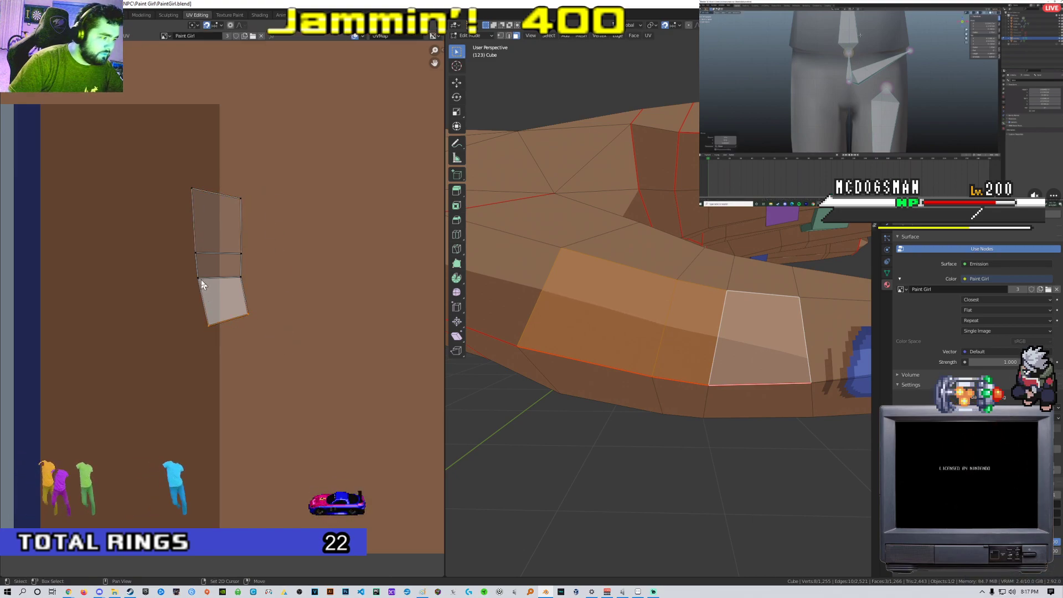
pyautogui.press('g')
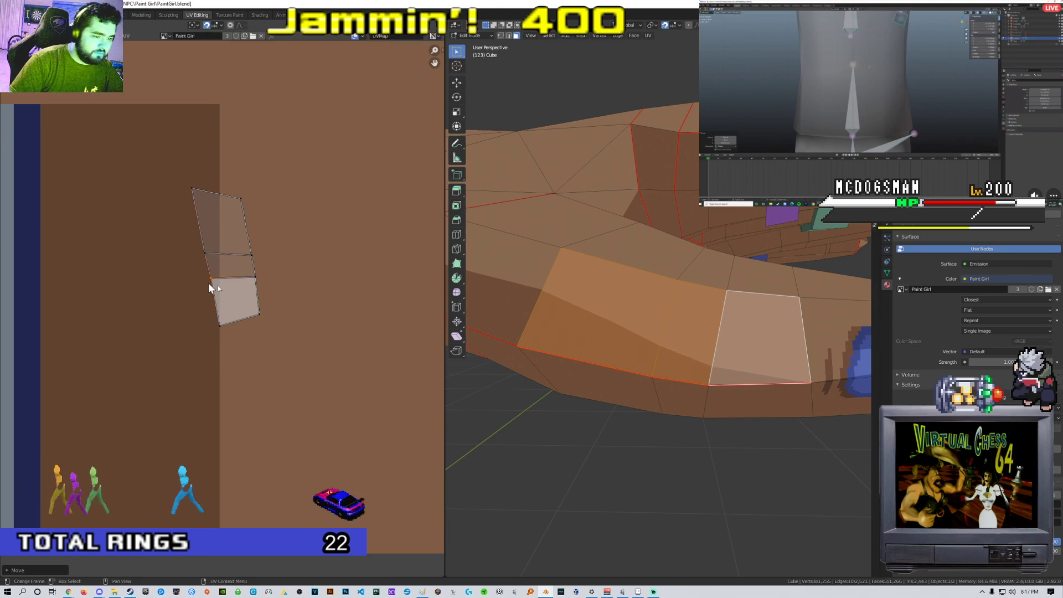
# Select the row of light brown faces beside the blue patch on the thumb's other side
pyautogui.press('Tab')
pyautogui.scroll(-4, 625, 320)
pyautogui.scroll(6, 625, 318)
pyautogui.scroll(-7, 624, 320)
pyautogui.moveTo(624, 319)
pyautogui.mouseDown(button='middle')
pyautogui.moveTo(621, 383)
pyautogui.moveTo(640, 247)
pyautogui.moveTo(654, 354)
pyautogui.moveTo(655, 335)
pyautogui.moveTo(652, 318)
pyautogui.moveTo(612, 309)
pyautogui.moveTo(621, 256)
pyautogui.moveTo(668, 313)
pyautogui.moveTo(654, 313)
pyautogui.moveTo(703, 291)
pyautogui.mouseUp(button='middle')
pyautogui.scroll(-7, 622, 383)
pyautogui.press('Tab')
pyautogui.scroll(-3, 703, 291)
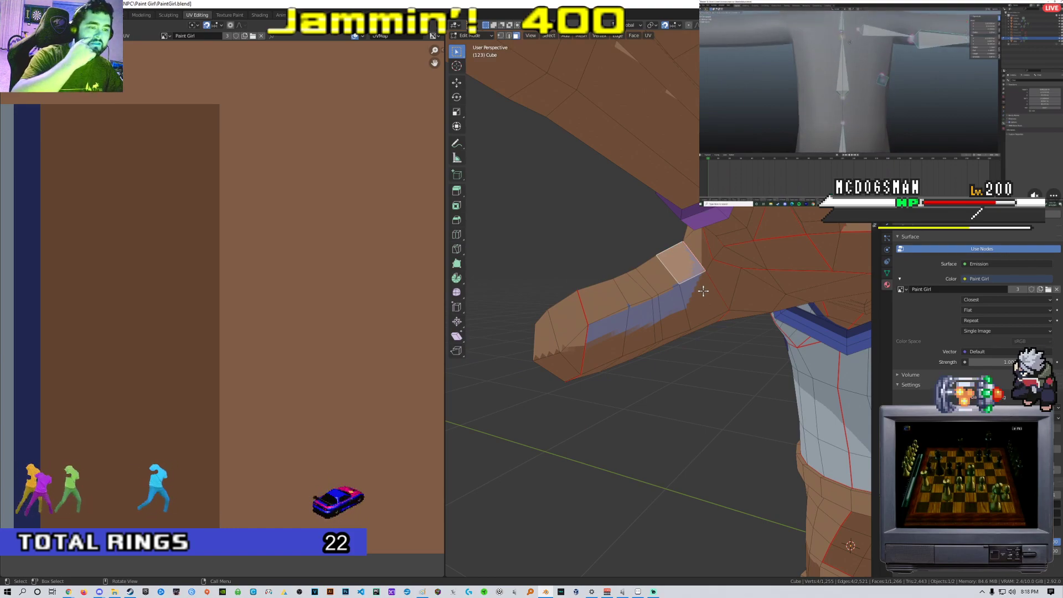
pyautogui.keyDown('shift'); pyautogui.moveTo(656, 287); pyautogui.dragTo(662, 271, button='middle'); pyautogui.keyUp('shift')
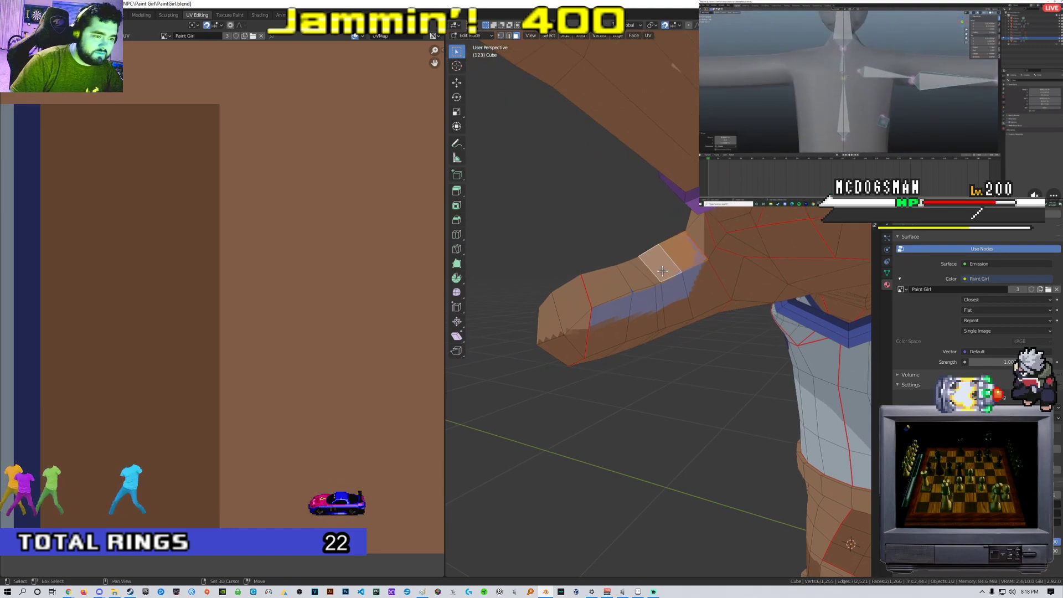
pyautogui.keyDown('shift'); pyautogui.click(647, 273); pyautogui.keyUp('shift')
pyautogui.keyDown('shift'); pyautogui.click(636, 277); pyautogui.keyUp('shift')
pyautogui.keyDown('shift'); pyautogui.click(608, 287); pyautogui.keyUp('shift')
pyautogui.moveTo(604, 288); pyautogui.dragTo(532, 299, button='middle')
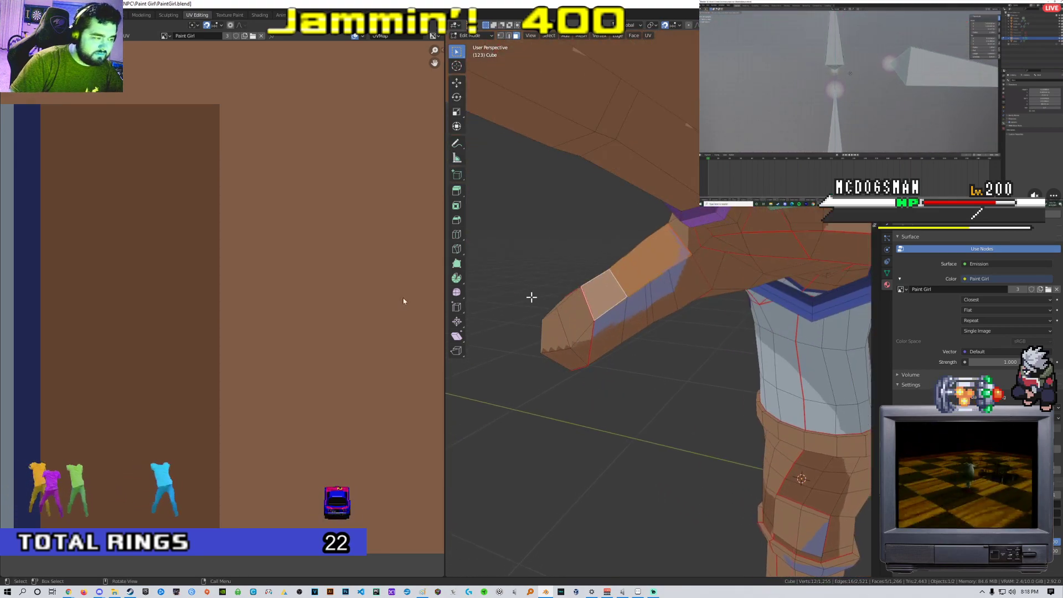
# Locate the selected thumb faces in the UV layout and check the thumb's shading from the nail side
pyautogui.scroll(-5, 186, 280)
pyautogui.scroll(4, 238, 234)
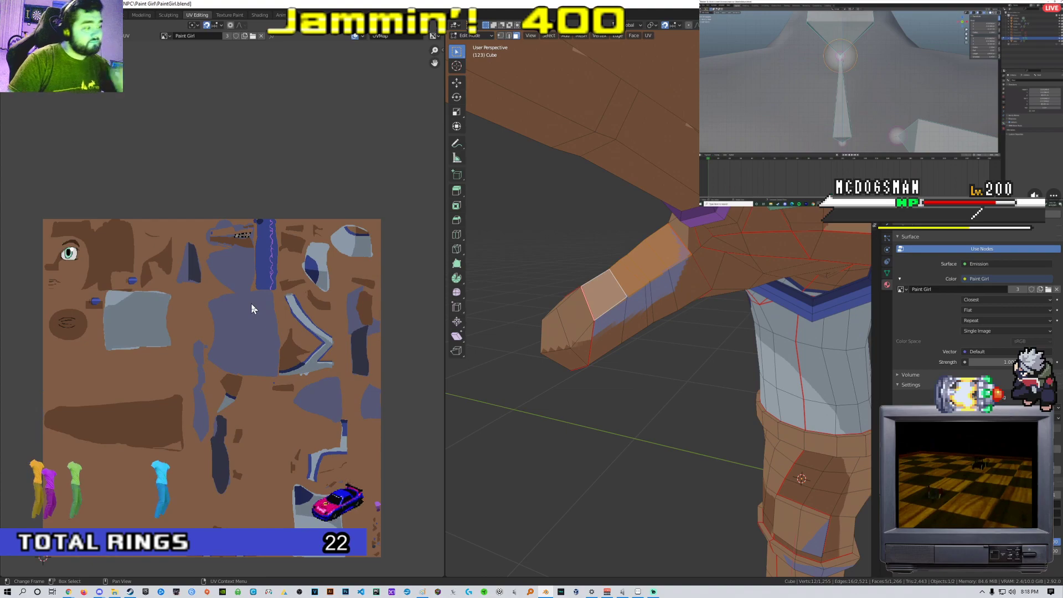
pyautogui.scroll(6, 250, 303)
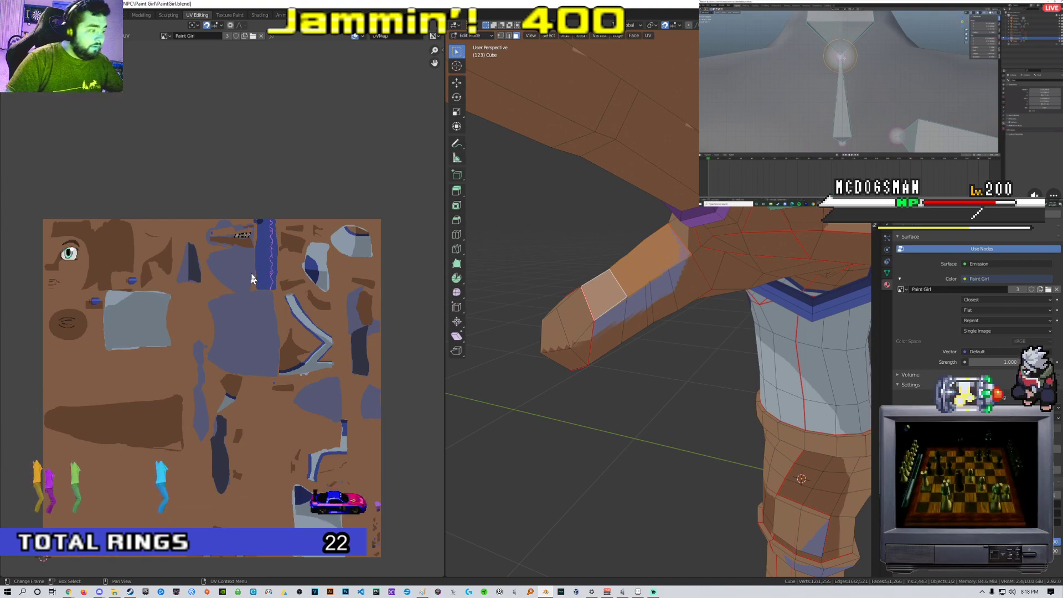
pyautogui.moveTo(576, 300); pyautogui.dragTo(624, 296, button='middle')
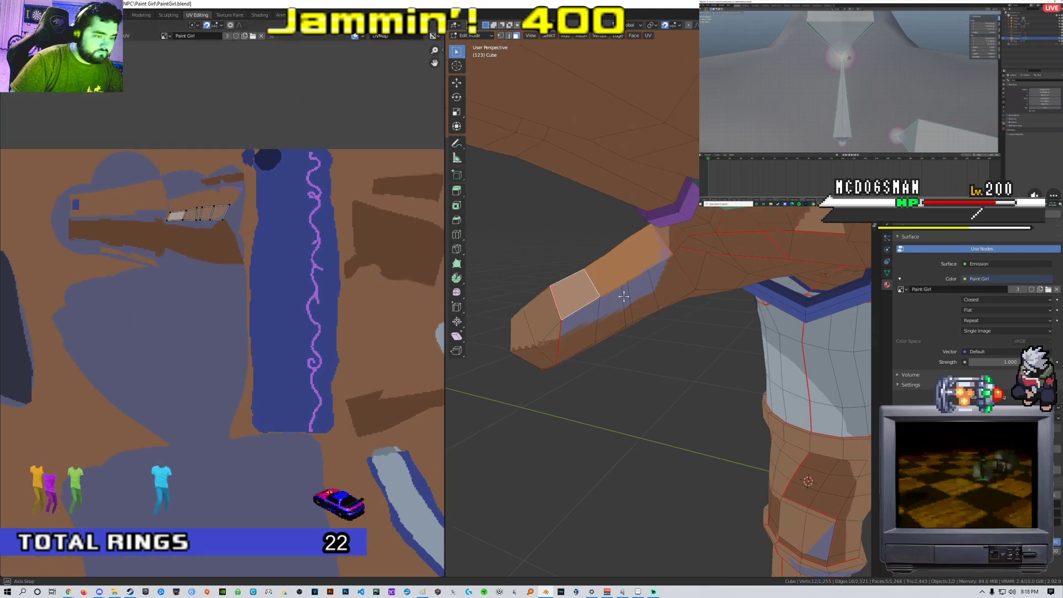
pyautogui.scroll(-2, 241, 224)
pyautogui.scroll(4, 241, 260)
pyautogui.moveTo(240, 262)
pyautogui.mouseDown(button='middle')
pyautogui.moveTo(257, 337)
pyautogui.moveTo(283, 389)
pyautogui.mouseUp(button='middle')
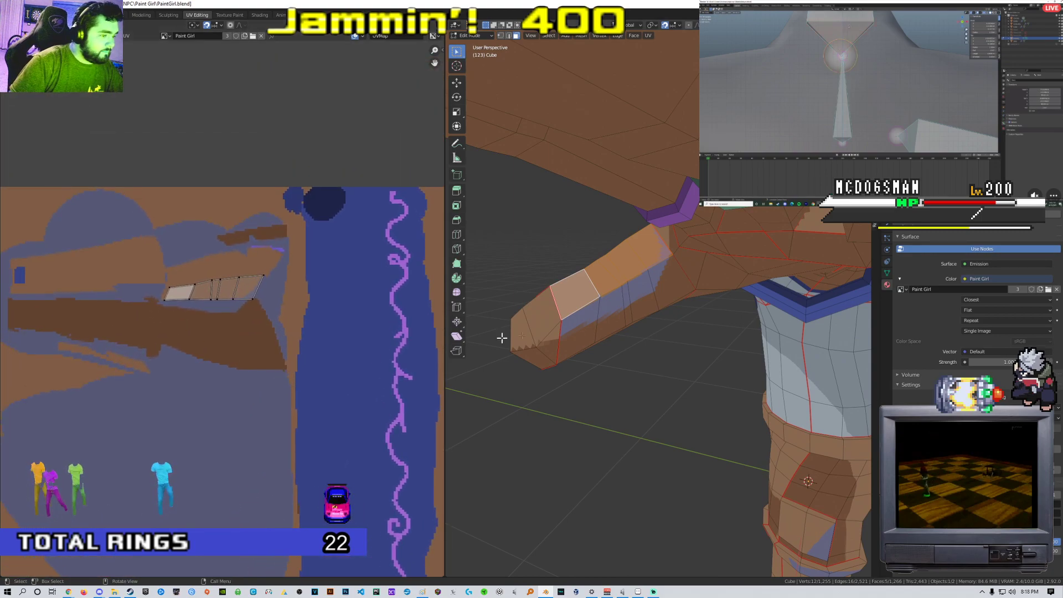
pyautogui.press('Tab')
pyautogui.moveTo(620, 311)
pyautogui.mouseDown(button='middle')
pyautogui.moveTo(702, 315)
pyautogui.moveTo(631, 313)
pyautogui.moveTo(681, 290)
pyautogui.moveTo(583, 292)
pyautogui.mouseUp(button='middle')
pyautogui.press('Tab')
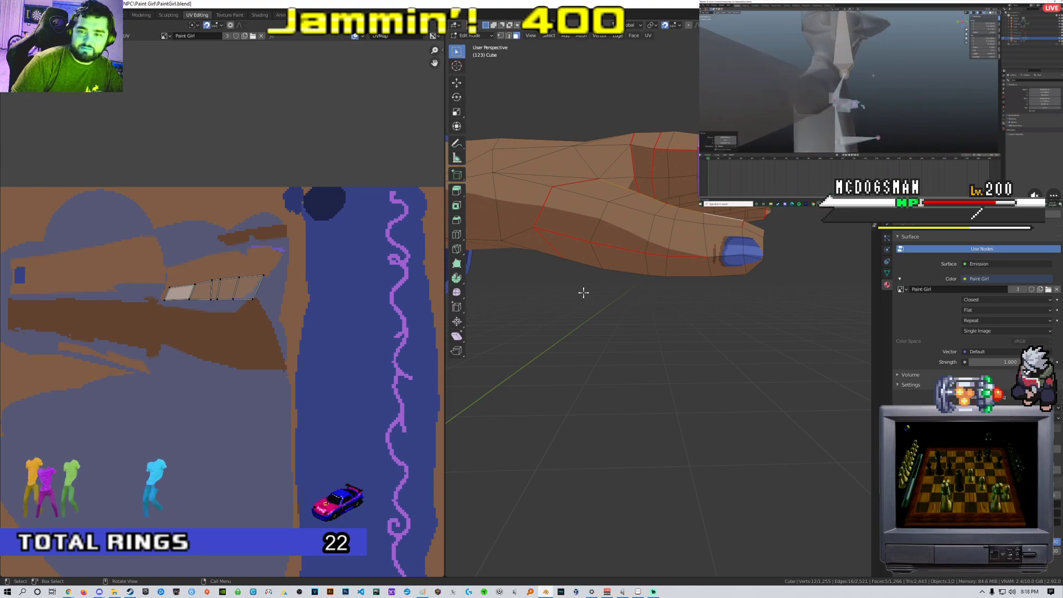
# Slide the upper corner vertex of the dark shading between thumb and index finger along its edge
pyautogui.moveTo(583, 292)
pyautogui.mouseDown(button='middle')
pyautogui.moveTo(594, 286)
pyautogui.moveTo(577, 355)
pyautogui.moveTo(637, 351)
pyautogui.moveTo(565, 366)
pyautogui.moveTo(653, 304)
pyautogui.moveTo(631, 288)
pyautogui.mouseUp(button='middle')
pyautogui.press('Tab')
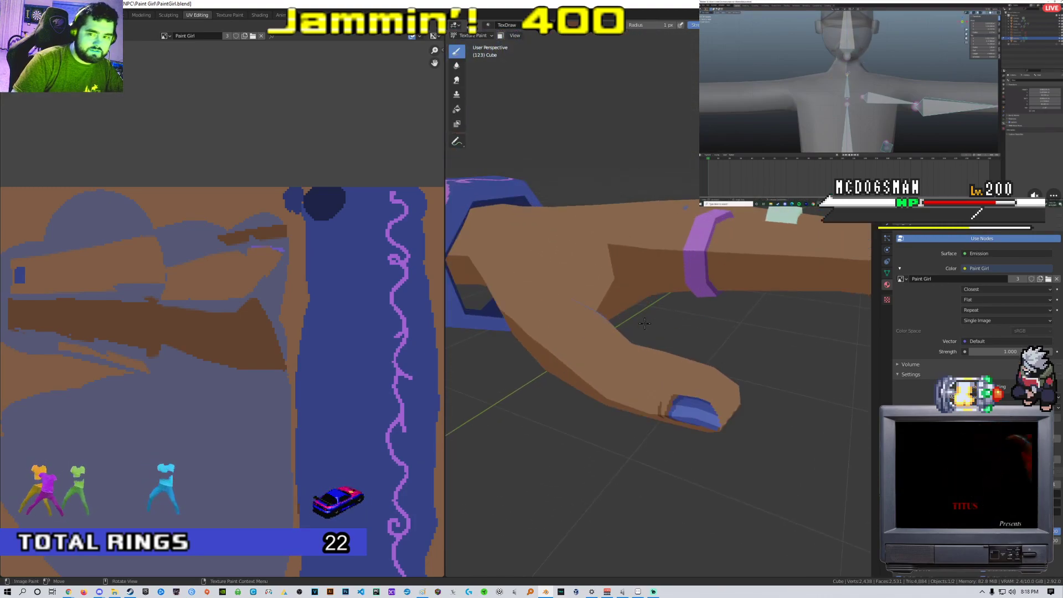
pyautogui.press('Tab')
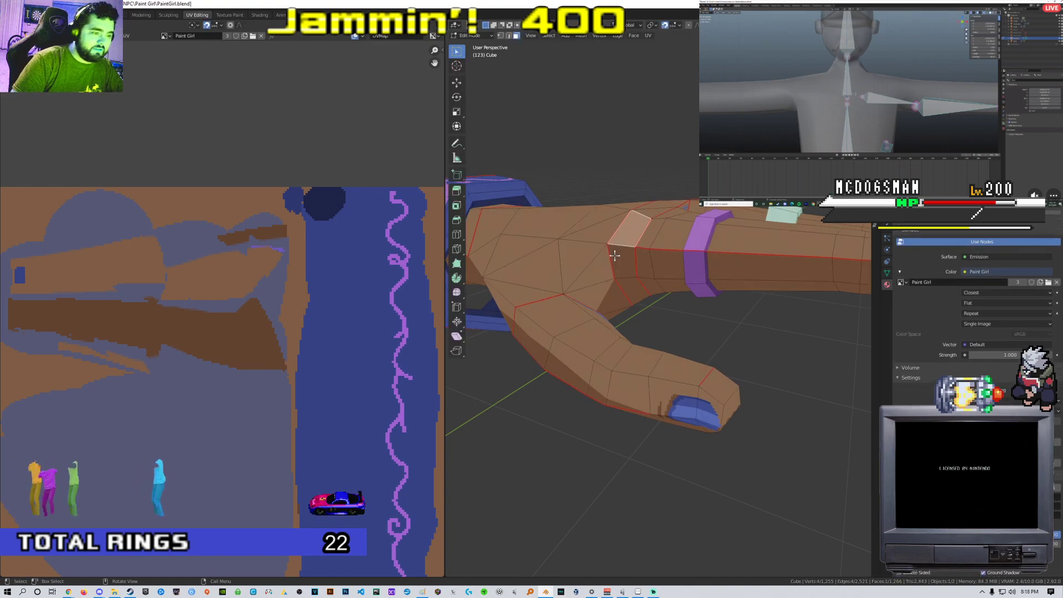
pyautogui.press('1')
pyautogui.moveTo(613, 248); pyautogui.dragTo(643, 271, button='middle')
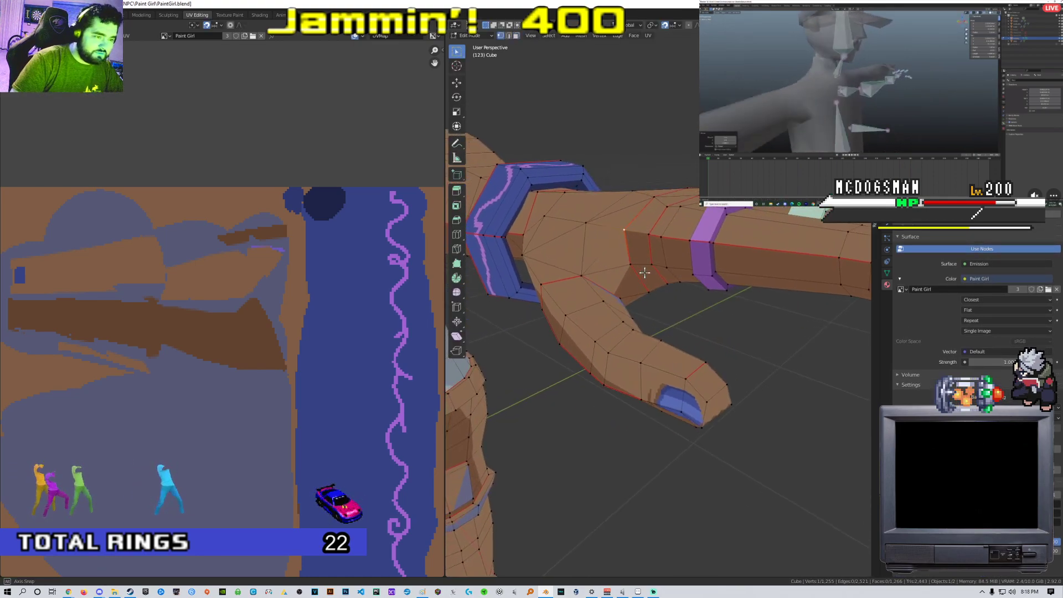
pyautogui.scroll(3, 634, 228)
pyautogui.moveTo(545, 279); pyautogui.dragTo(626, 247, button='middle')
pyautogui.press('g')
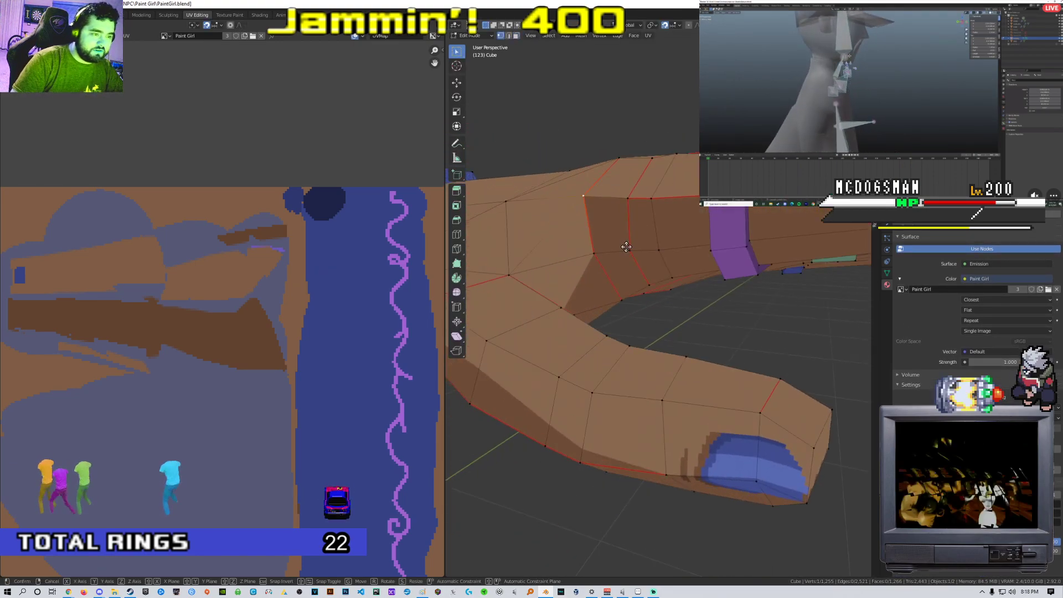
pyautogui.click(638, 274)
# Reposition the same vertex at the base of the index finger in the top orthographic view
pyautogui.moveTo(638, 274)
pyautogui.mouseDown(button='middle')
pyautogui.moveTo(636, 287)
pyautogui.moveTo(621, 268)
pyautogui.mouseUp(button='middle')
pyautogui.scroll(-5, 636, 287)
pyautogui.press('KP_5')
pyautogui.press('KP_7')
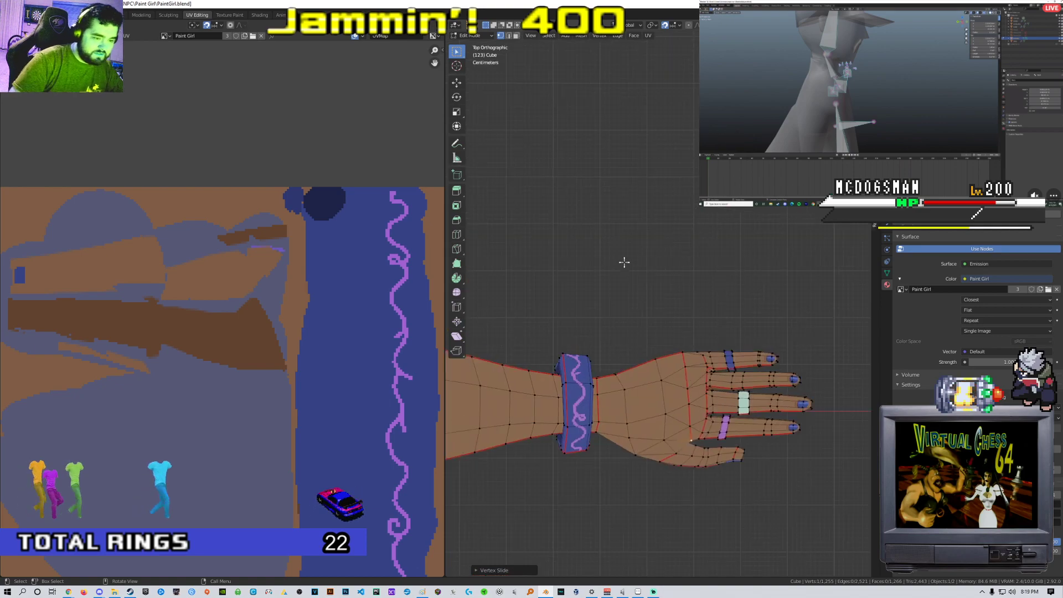
pyautogui.scroll(6, 623, 268)
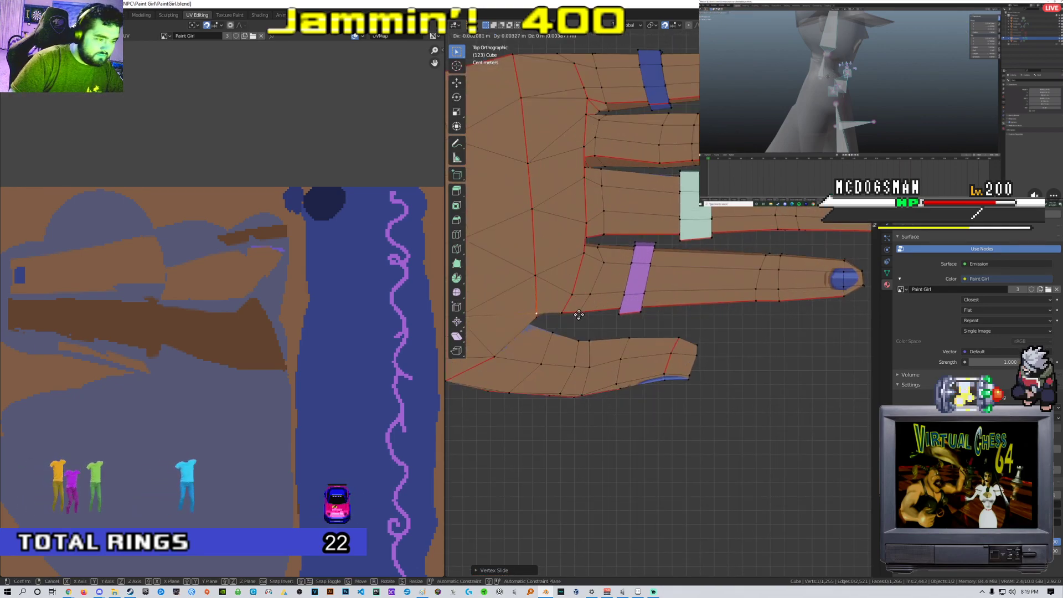
pyautogui.click(576, 318)
# Relax the vertices around the thumb's base on the palm and beside the index finger, checking the shape in texture paint mode
pyautogui.moveTo(576, 318); pyautogui.dragTo(664, 280, button='middle')
pyautogui.scroll(-7, 652, 312)
pyautogui.scroll(4, 595, 249)
pyautogui.scroll(3, 592, 248)
pyautogui.scroll(2, 664, 280)
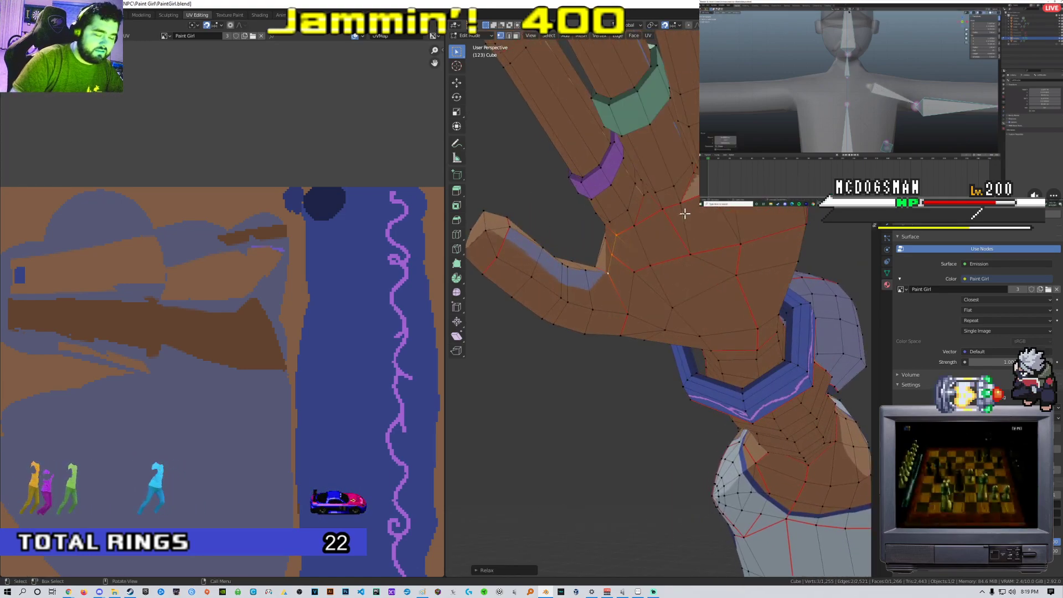
pyautogui.moveTo(696, 207); pyautogui.dragTo(662, 223, button='middle')
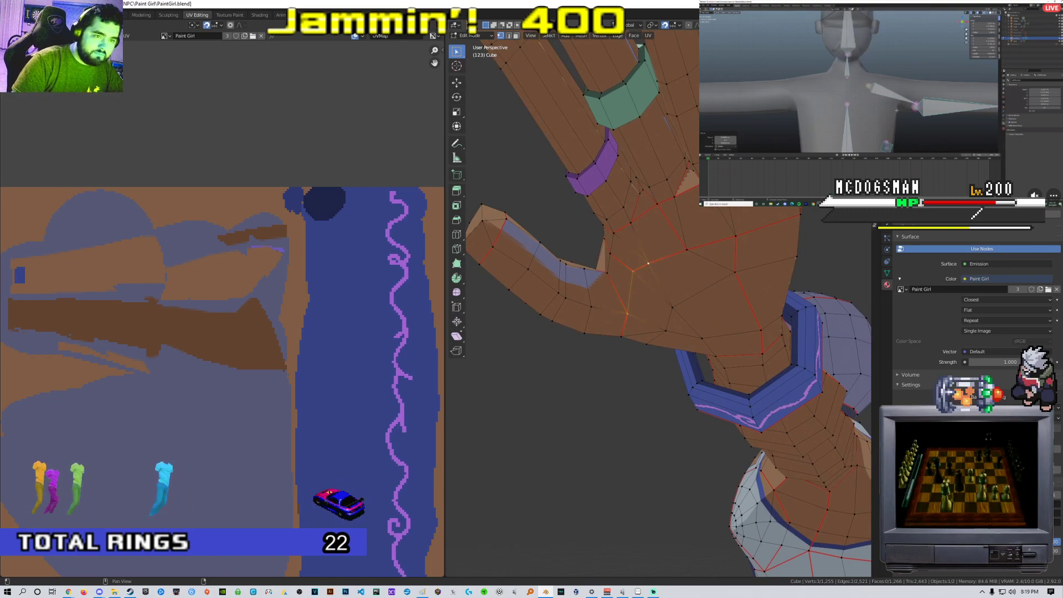
pyautogui.scroll(-2, 645, 237)
pyautogui.moveTo(620, 210); pyautogui.dragTo(666, 275, button='middle')
pyautogui.keyDown('shift'); pyautogui.click(669, 259); pyautogui.keyUp('shift')
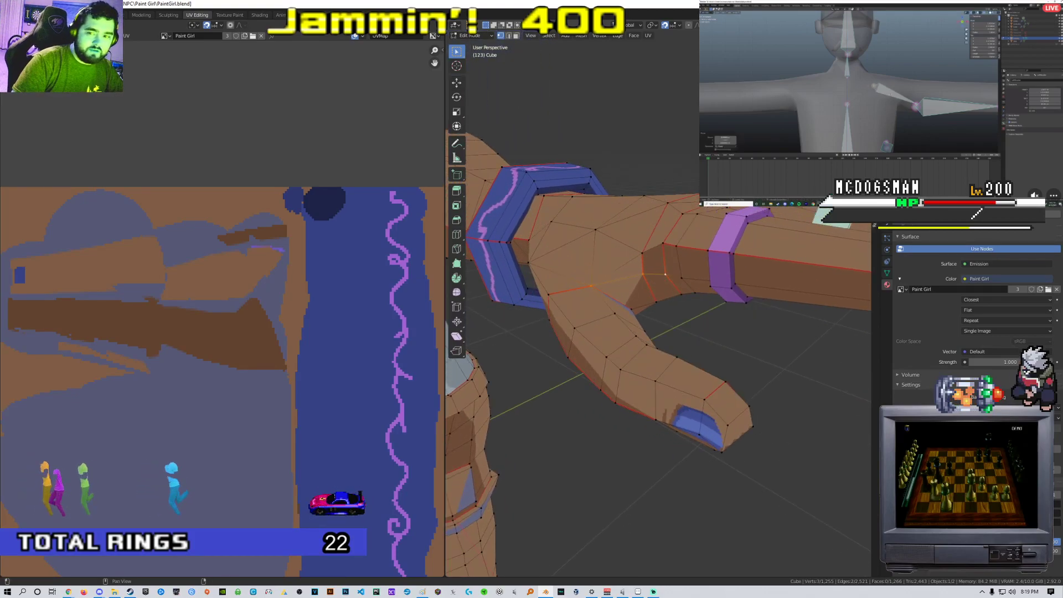
pyautogui.press('Tab')
pyautogui.moveTo(615, 244); pyautogui.dragTo(667, 239, button='middle')
pyautogui.press('Tab')
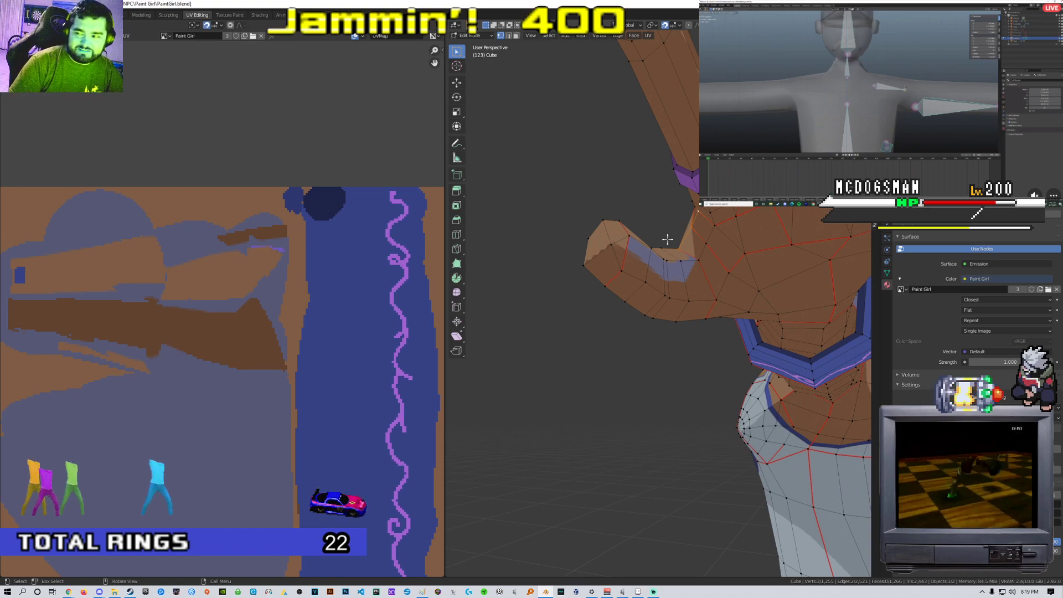
# Select the row of thumb faces over the blue patch and locate them within the full UV layout
pyautogui.moveTo(673, 239); pyautogui.dragTo(686, 258, button='middle')
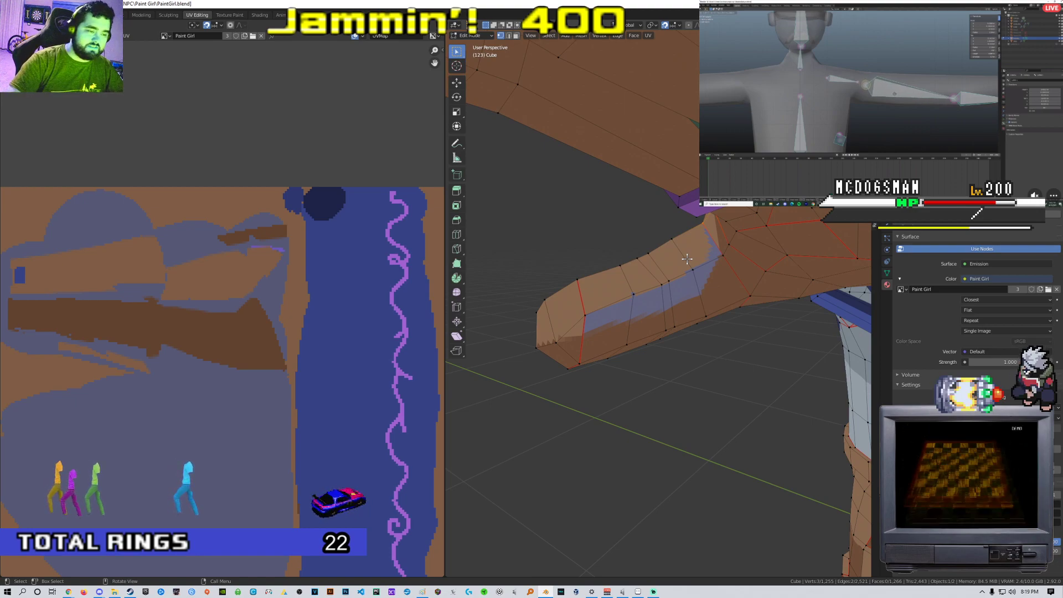
pyautogui.moveTo(685, 256); pyautogui.dragTo(690, 247, button='middle')
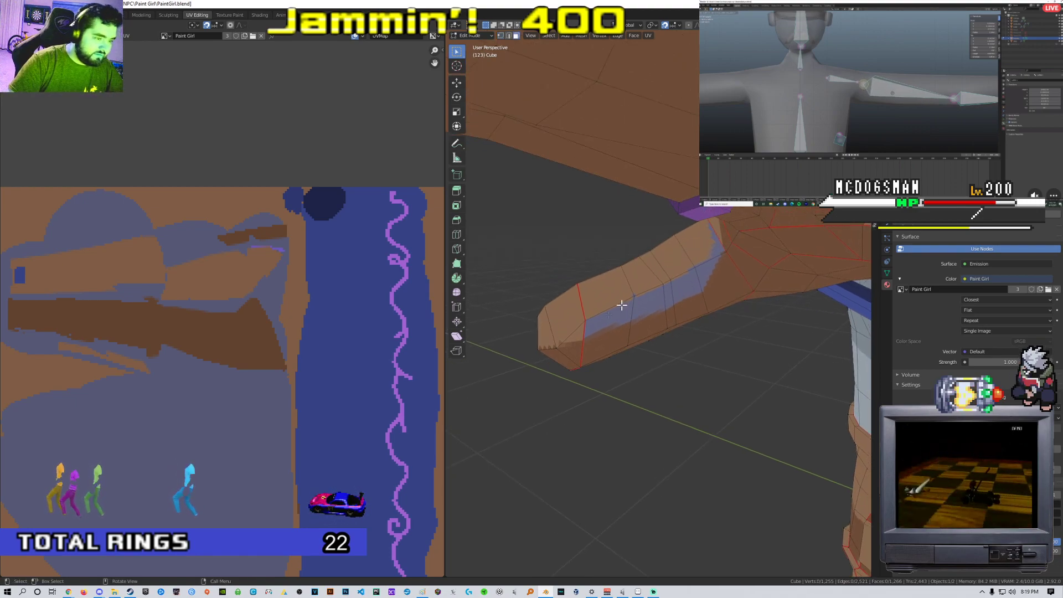
pyautogui.click(618, 325)
pyautogui.moveTo(710, 285); pyautogui.dragTo(647, 249, button='middle')
pyautogui.scroll(-2, 257, 315)
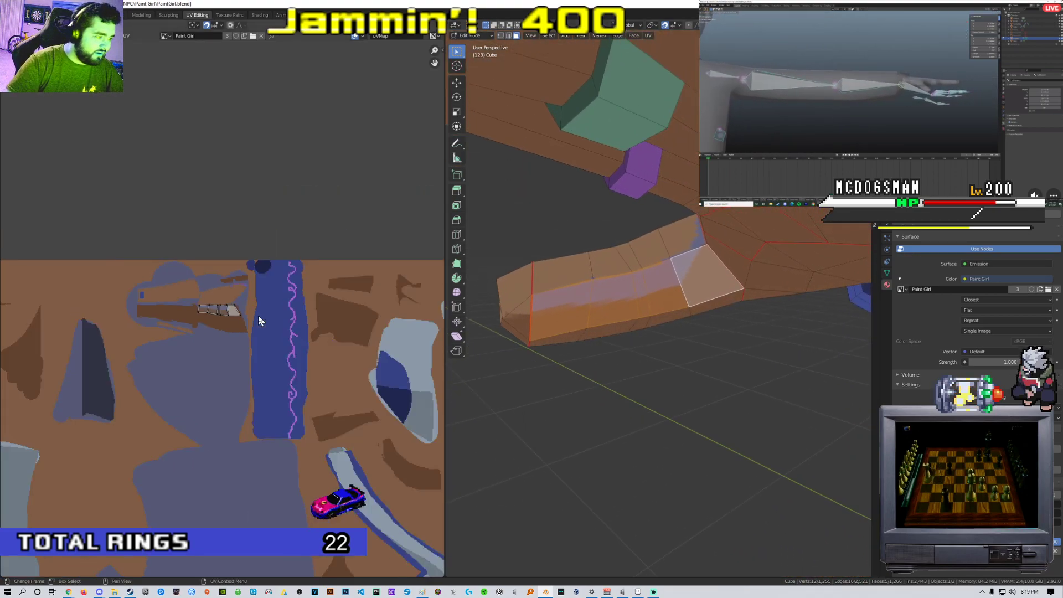
pyautogui.scroll(1, 258, 315)
pyautogui.press('a')
pyautogui.scroll(2, 240, 307)
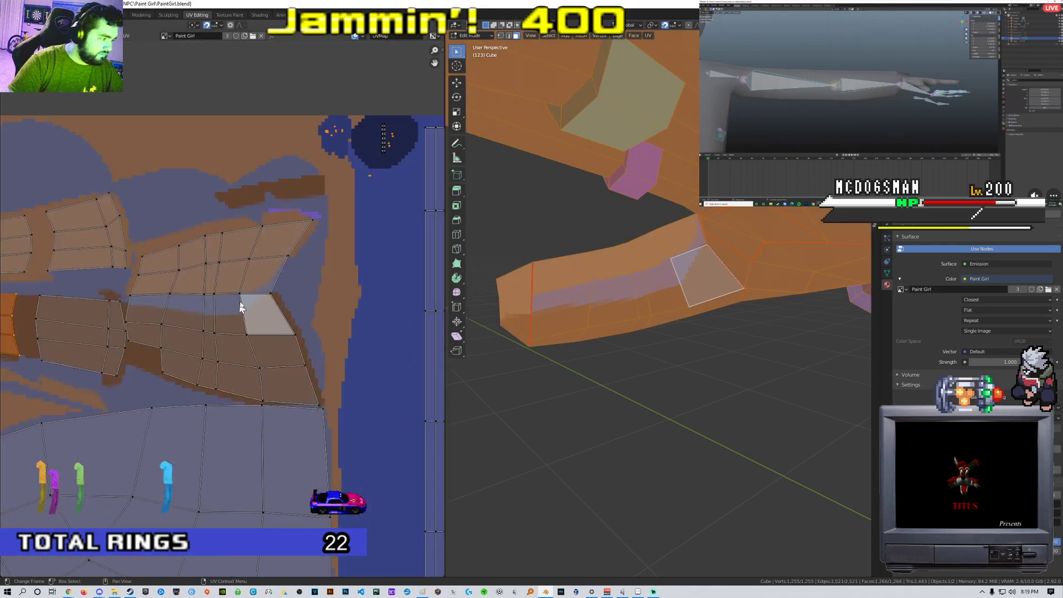
# Pick the dark brown as the texture paint colour and set the brush radius to 4 px
pyautogui.click(229, 15)
pyautogui.scroll(5, 205, 273)
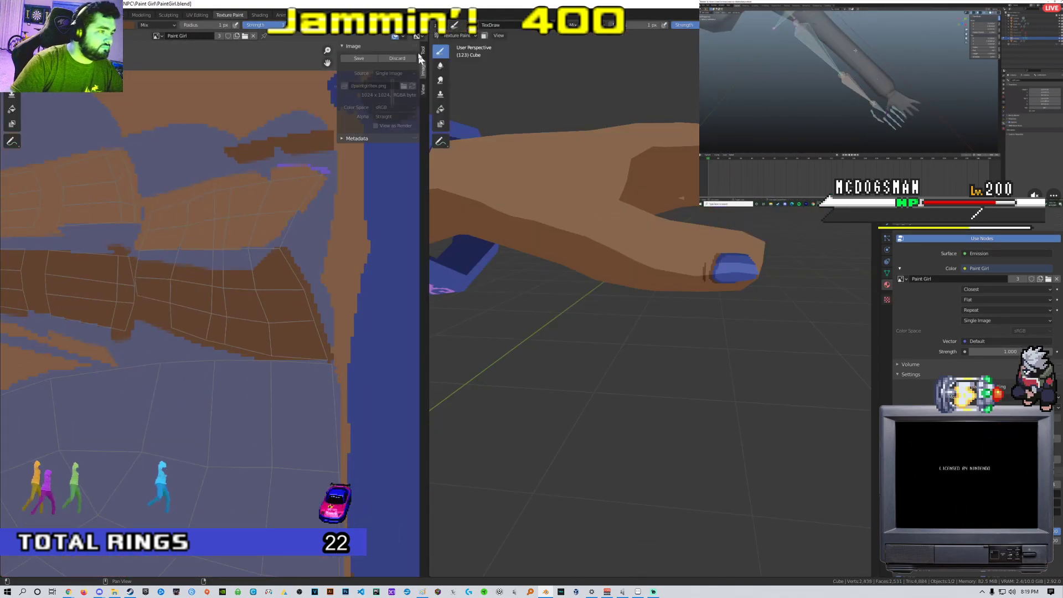
pyautogui.click(422, 51)
pyautogui.click(411, 238)
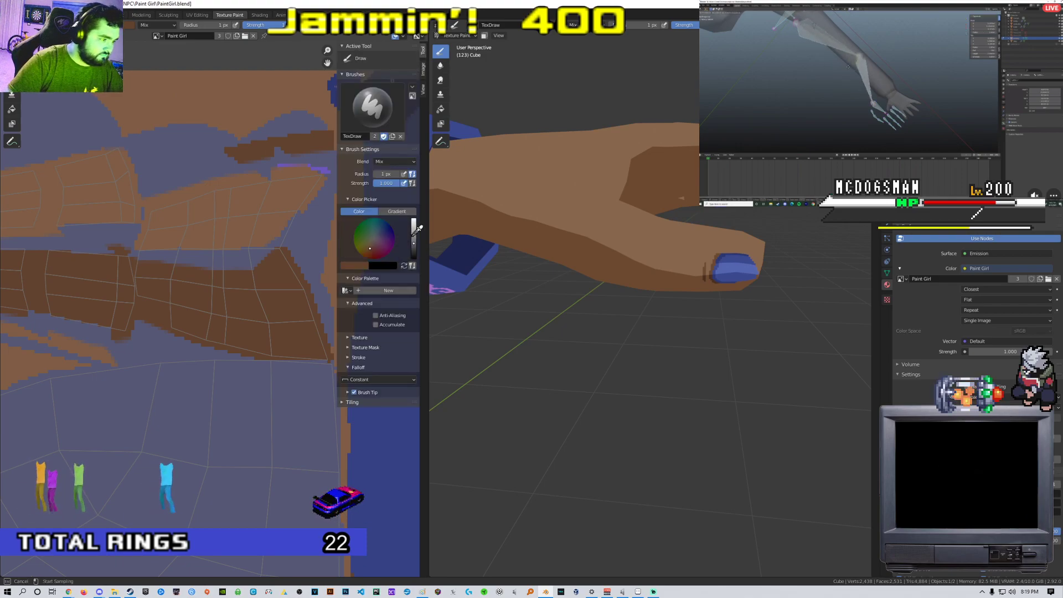
pyautogui.rightClick(150, 223)
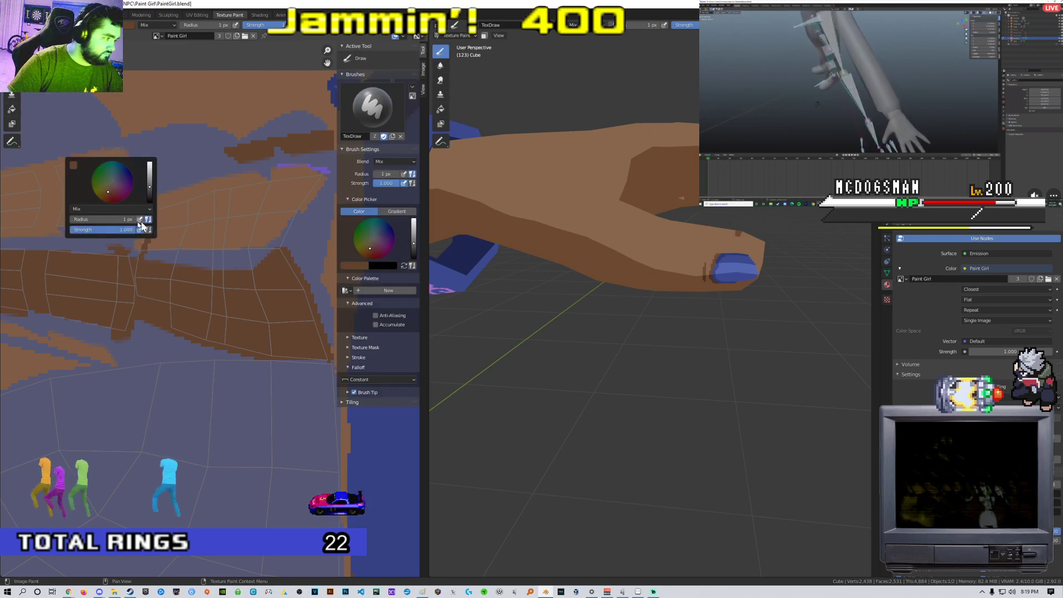
pyautogui.click(126, 220)
pyautogui.write('4')
pyautogui.press('Return')
# Try painting the light brown thumb faces dark brown in the texture, and undo the paint stroke
pyautogui.moveTo(148, 250); pyautogui.dragTo(155, 220)
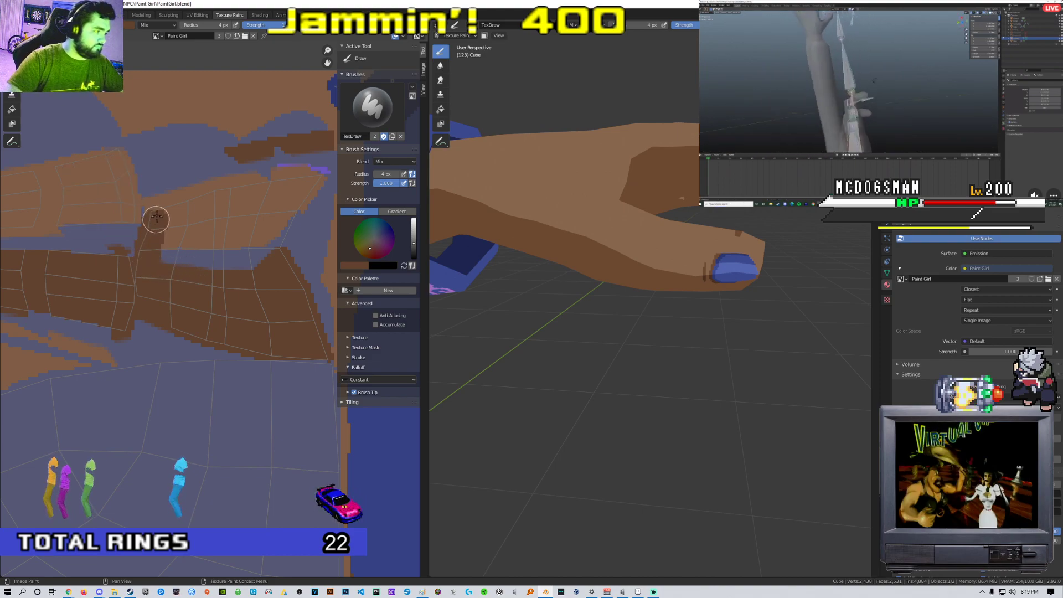
pyautogui.moveTo(262, 188)
pyautogui.mouseDown()
pyautogui.moveTo(313, 178)
pyautogui.moveTo(272, 224)
pyautogui.mouseUp()
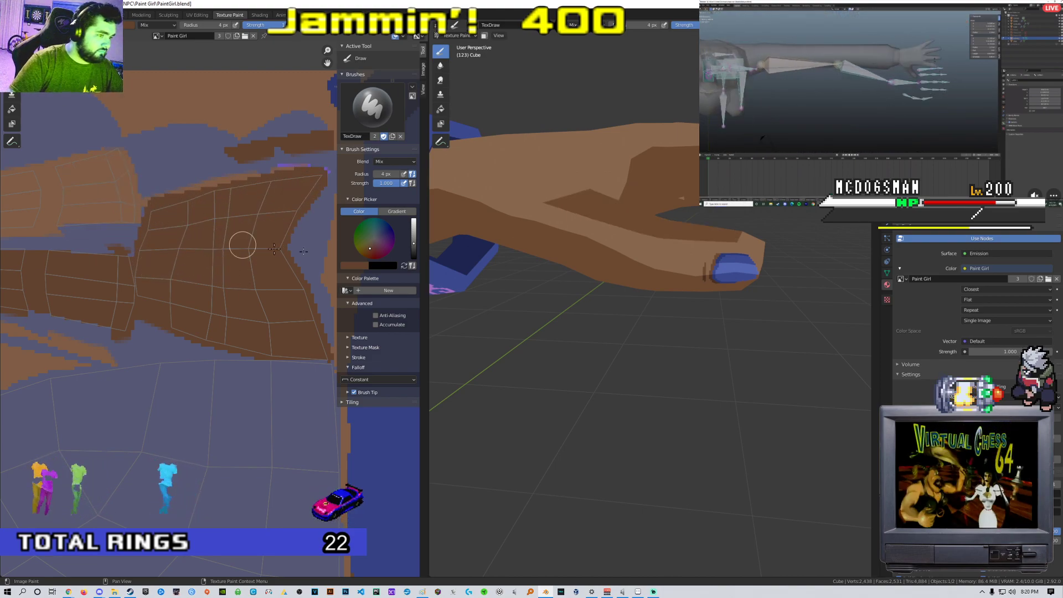
pyautogui.scroll(-2, 609, 249)
pyautogui.moveTo(636, 233)
pyautogui.mouseDown(button='middle')
pyautogui.moveTo(575, 260)
pyautogui.moveTo(605, 261)
pyautogui.mouseUp(button='middle')
pyautogui.hotkey('ctrl', 'z')
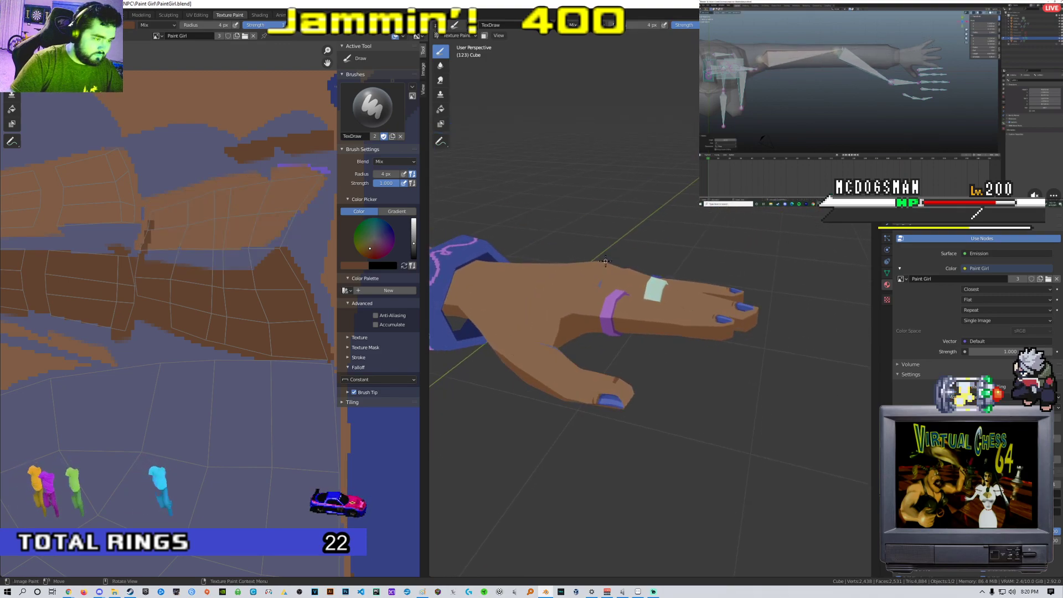
# Reselect the thumb faces covering the blue patch and show them together with all UVs in the UV editing layout
pyautogui.moveTo(608, 314)
pyautogui.mouseDown(button='middle')
pyautogui.moveTo(621, 265)
pyautogui.moveTo(697, 277)
pyautogui.mouseUp(button='middle')
pyautogui.scroll(6, 653, 249)
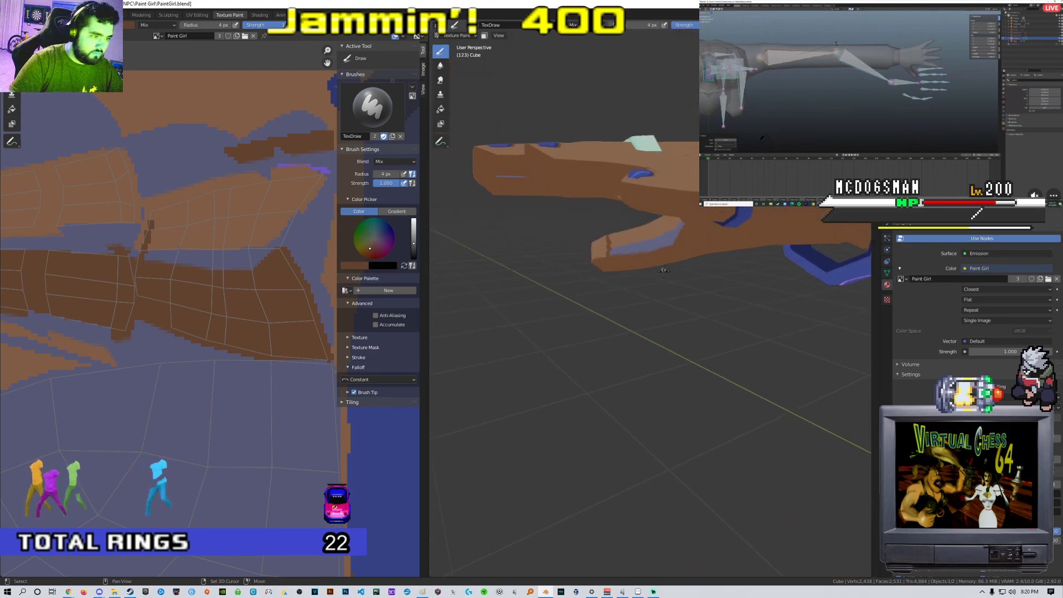
pyautogui.press('Tab')
pyautogui.keyDown('shift'); pyautogui.moveTo(647, 235); pyautogui.dragTo(636, 260, button='middle'); pyautogui.keyUp('shift')
pyautogui.scroll(2, 620, 245)
pyautogui.click(554, 233)
pyautogui.keyDown('shift'); pyautogui.click(676, 213); pyautogui.keyUp('shift')
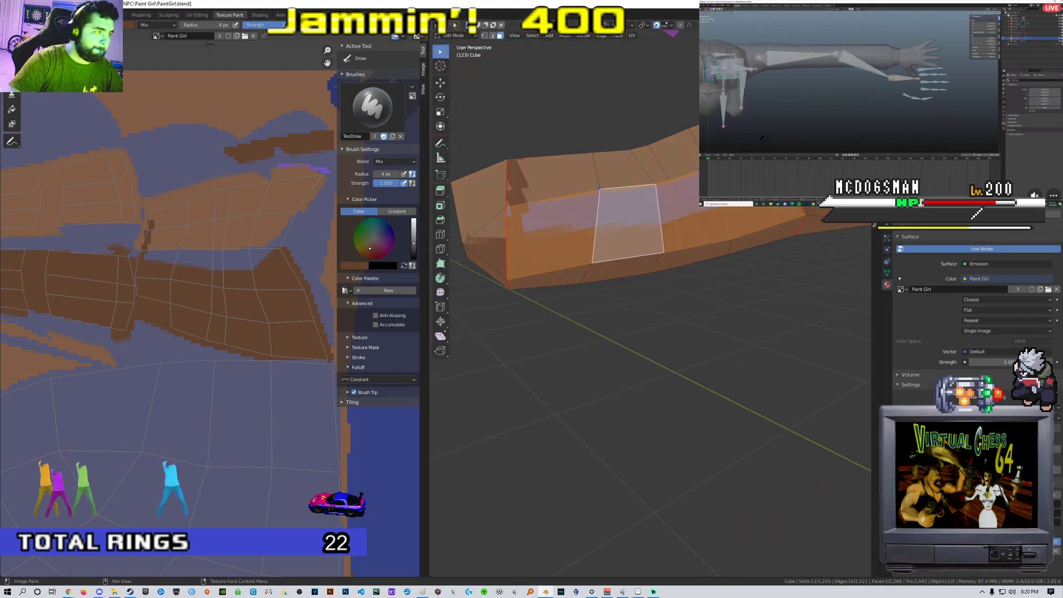
pyautogui.click(197, 14)
pyautogui.scroll(4, 246, 309)
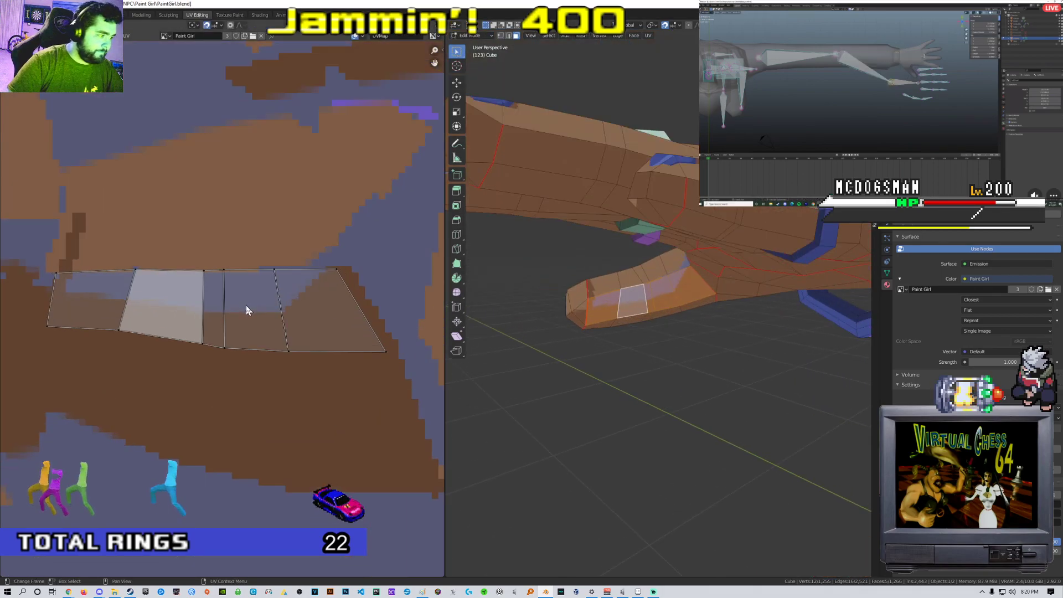
pyautogui.press('a')
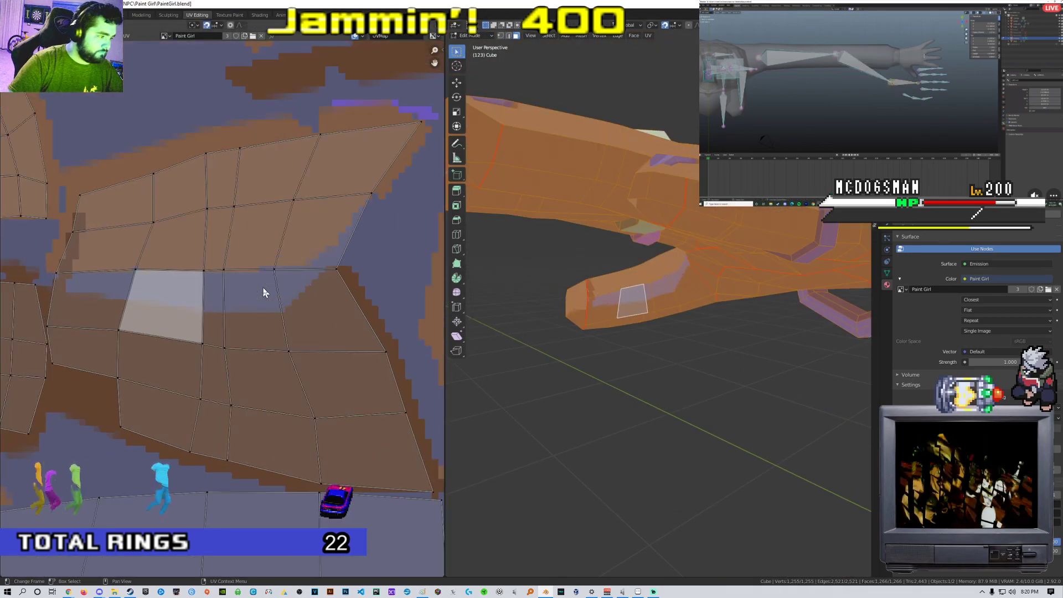
# Set the brush radius to 1 px and paint a dark brown line along the upper edge of the thumb's blue gap
pyautogui.scroll(-2, 262, 286)
pyautogui.hotkey('ctrl', 'pagedown')
pyautogui.scroll(3, 279, 227)
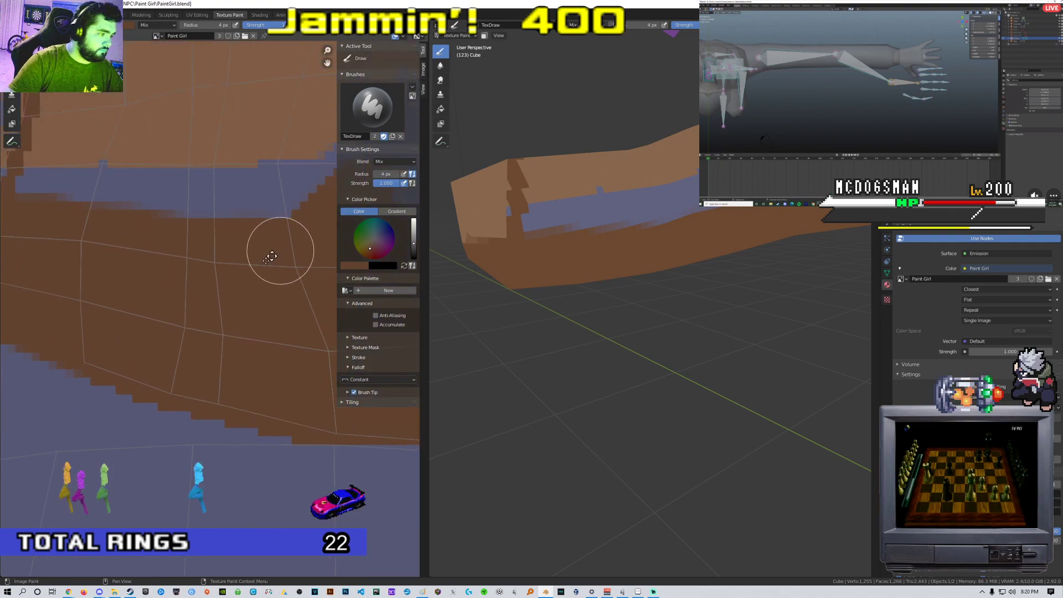
pyautogui.rightClick(258, 288)
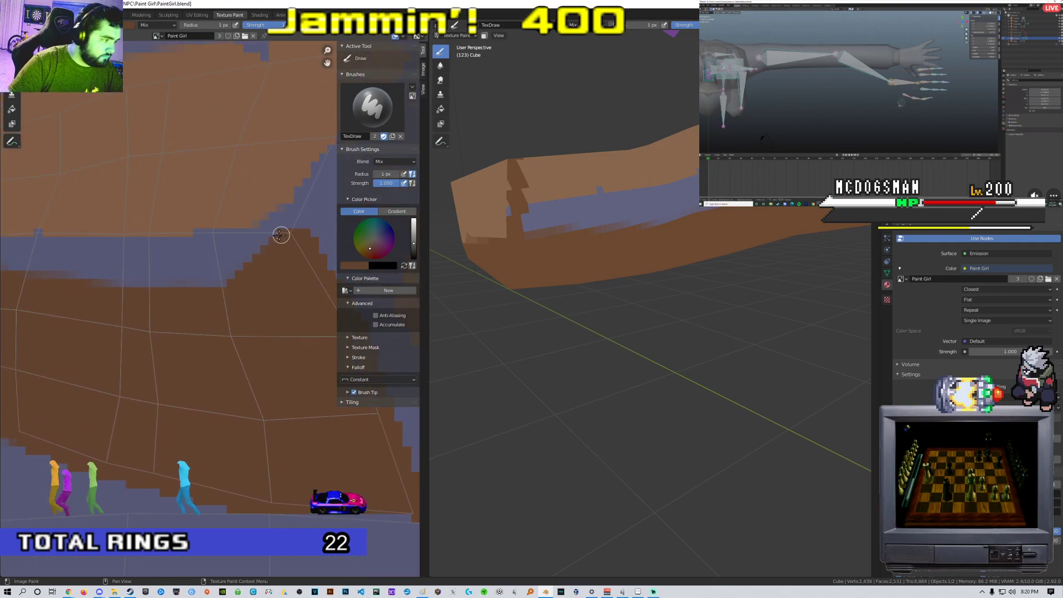
pyautogui.moveTo(159, 238); pyautogui.dragTo(275, 240, button='middle')
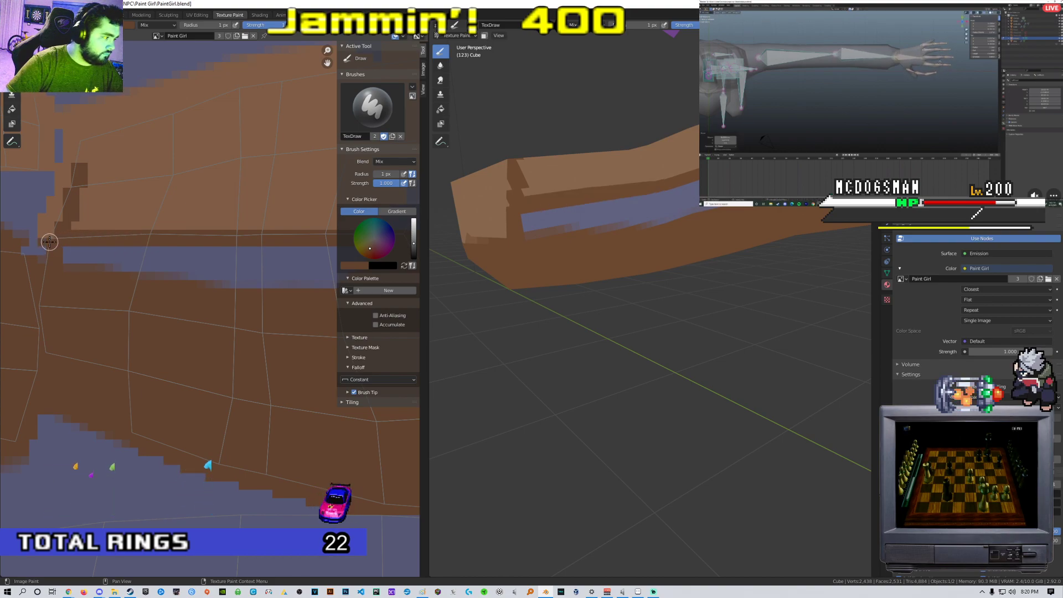
# Flatten the thumb's border row of UV vertices into a horizontal line and move it vertically onto the light and dark brown boundary
pyautogui.click(192, 16)
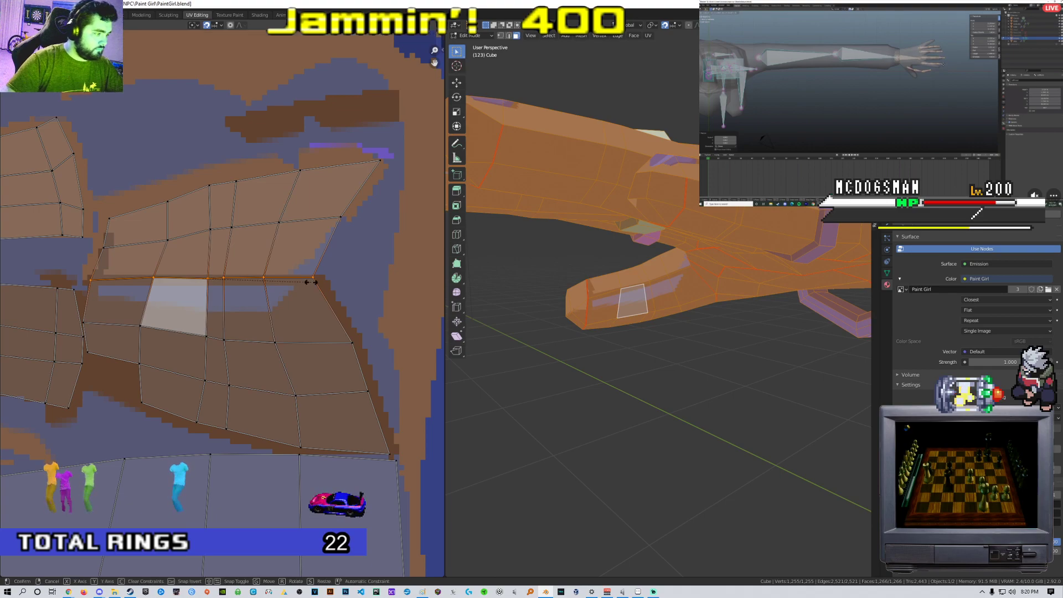
pyautogui.press('0')
pyautogui.click(320, 226)
pyautogui.scroll(4, 298, 267)
pyautogui.press('g')
pyautogui.press('y')
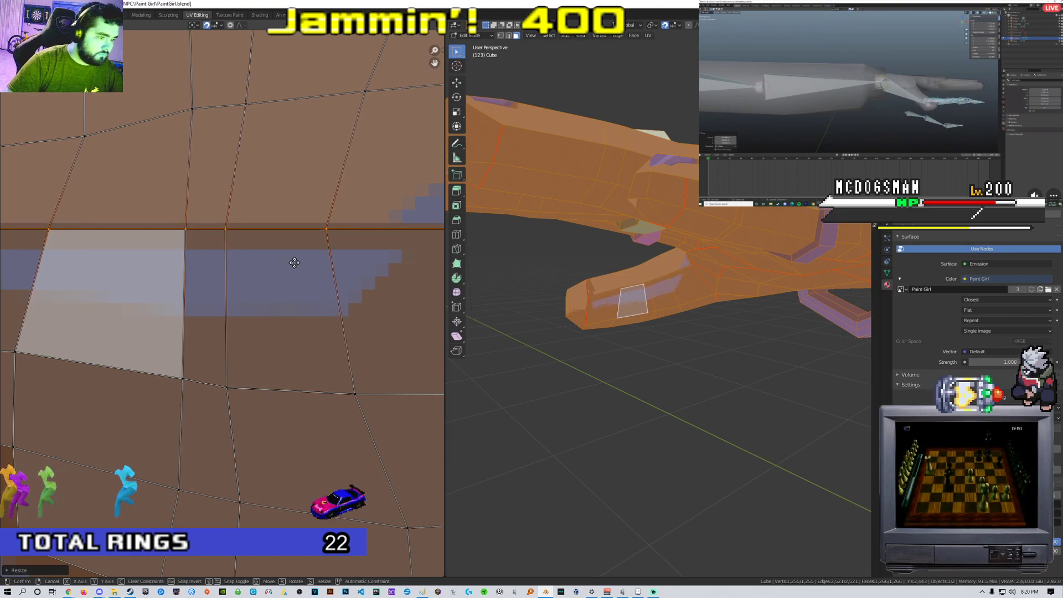
pyautogui.moveTo(604, 286)
pyautogui.mouseDown(button='middle')
pyautogui.moveTo(639, 297)
pyautogui.moveTo(619, 298)
pyautogui.mouseUp(button='middle')
pyautogui.scroll(3, 639, 297)
pyautogui.press('Tab')
pyautogui.press('Tab')
pyautogui.scroll(-2, 277, 287)
# Paint over the remaining blue gap on the thumb's texture with dark brown
pyautogui.click(228, 15)
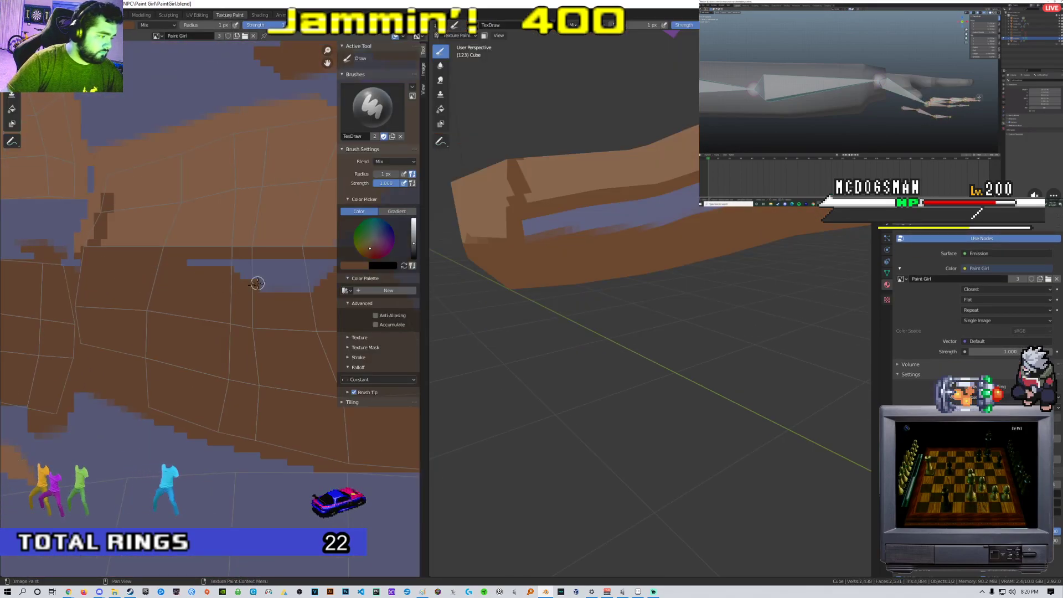
pyautogui.scroll(1, 285, 294)
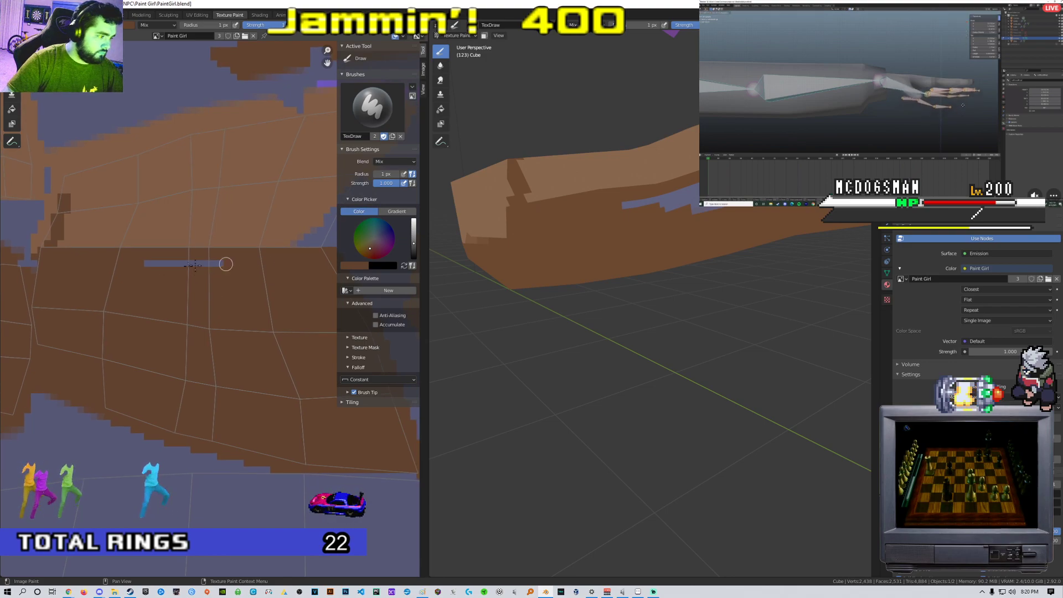
pyautogui.scroll(-3, 235, 287)
# Inspect the mismatched light brown faces at the finger bases from the palm side and the complete texture layout
pyautogui.moveTo(555, 249)
pyautogui.mouseDown(button='middle')
pyautogui.moveTo(555, 218)
pyautogui.moveTo(578, 238)
pyautogui.moveTo(532, 231)
pyautogui.moveTo(508, 244)
pyautogui.moveTo(569, 161)
pyautogui.moveTo(584, 248)
pyautogui.moveTo(608, 245)
pyautogui.moveTo(603, 161)
pyautogui.moveTo(625, 208)
pyautogui.moveTo(617, 201)
pyautogui.mouseUp(button='middle')
pyautogui.press('Tab')
pyautogui.click(583, 248)
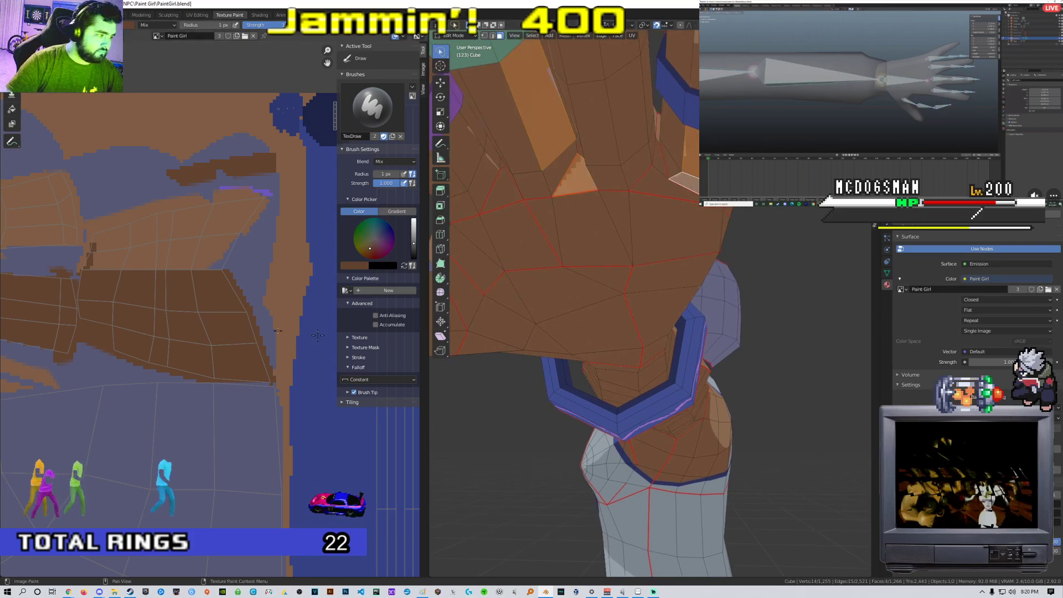
pyautogui.scroll(-2, 317, 335)
pyautogui.press('a')
pyautogui.scroll(-4, 284, 194)
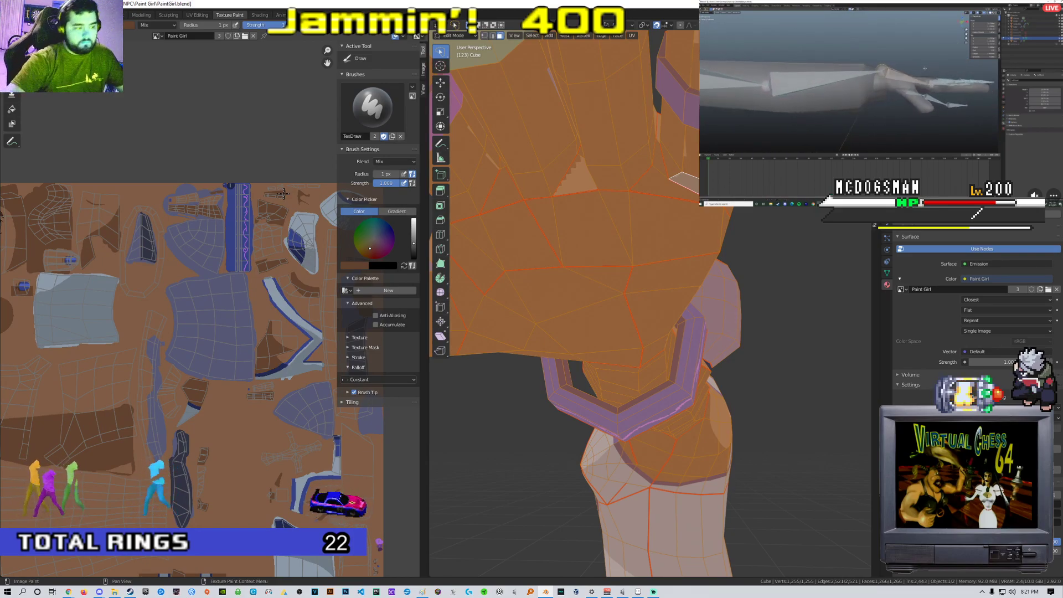
# Select the loops of faces around the bases of the four fingers, including the blue-tinted gaps between them
pyautogui.moveTo(562, 164); pyautogui.dragTo(624, 214, button='middle')
pyautogui.click(586, 189)
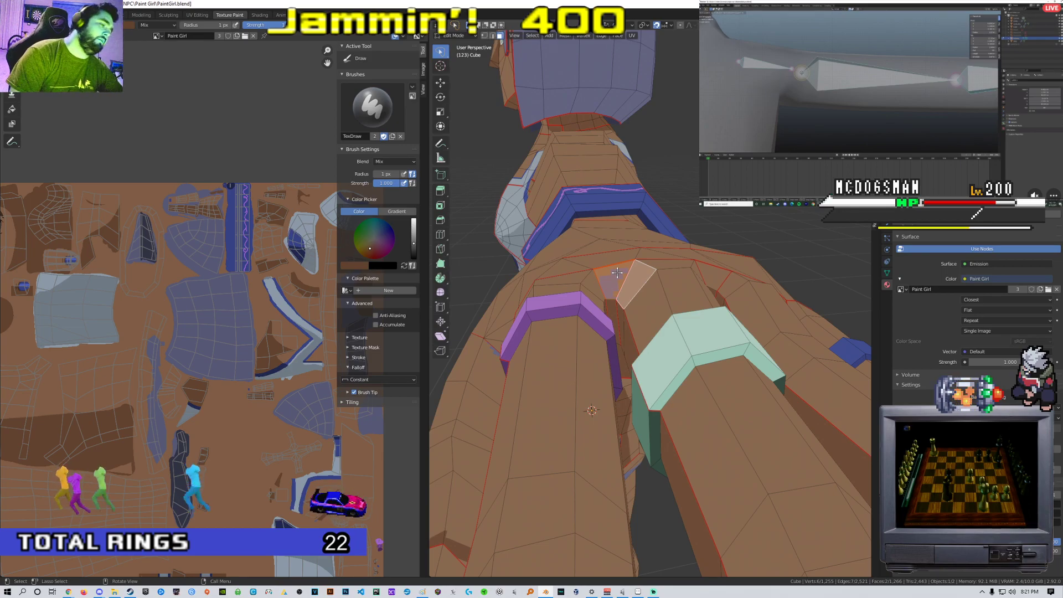
pyautogui.moveTo(617, 273)
pyautogui.mouseDown(button='middle')
pyautogui.moveTo(544, 240)
pyautogui.moveTo(659, 253)
pyautogui.moveTo(634, 242)
pyautogui.moveTo(667, 244)
pyautogui.moveTo(628, 257)
pyautogui.mouseUp(button='middle')
pyautogui.scroll(3, 659, 253)
pyautogui.scroll(-6, 688, 210)
pyautogui.scroll(6, 666, 244)
pyautogui.keyDown('alt'); pyautogui.click(651, 255); pyautogui.keyUp('alt')
pyautogui.keyDown('alt'); pyautogui.keyDown('shift'); pyautogui.click(560, 278); pyautogui.keyUp('shift'); pyautogui.keyUp('alt')
pyautogui.moveTo(752, 259); pyautogui.dragTo(718, 320, button='middle')
pyautogui.keyDown('alt'); pyautogui.keyDown('shift'); pyautogui.click(718, 320); pyautogui.keyUp('shift'); pyautogui.keyUp('alt')
pyautogui.scroll(-2, 702, 319)
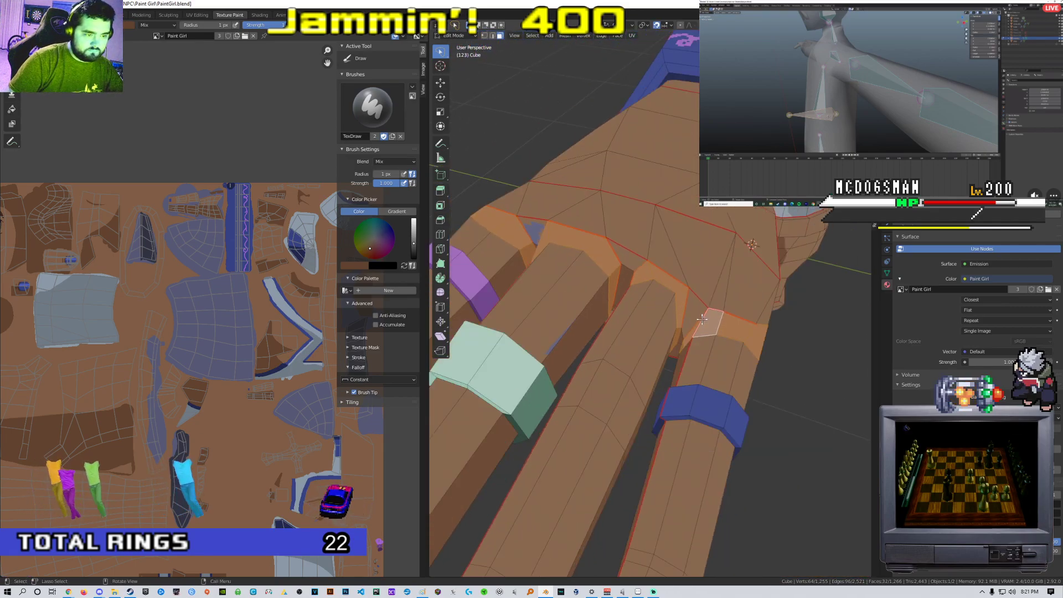
# Return to texture painting and examine the hand's area of the texture alongside the blue patches between the finger bases
pyautogui.moveTo(561, 254); pyautogui.dragTo(557, 263, button='middle')
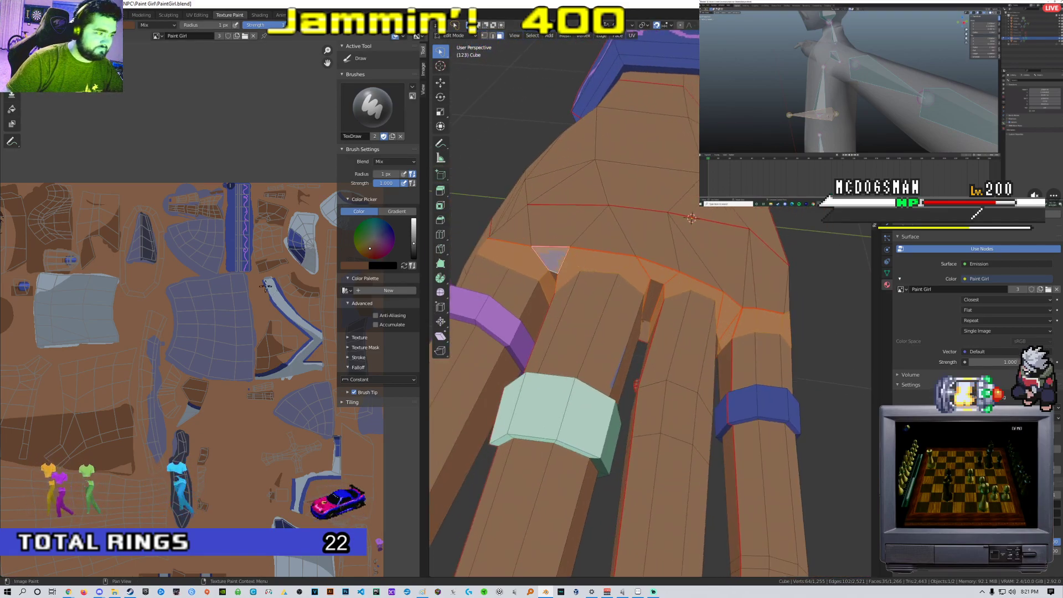
pyautogui.scroll(-3, 266, 288)
pyautogui.click(196, 15)
pyautogui.click(229, 15)
pyautogui.scroll(-8, 230, 268)
pyautogui.scroll(8, 238, 277)
pyautogui.moveTo(257, 284); pyautogui.dragTo(252, 238, button='middle')
pyautogui.scroll(1, 252, 239)
pyautogui.scroll(1, 244, 239)
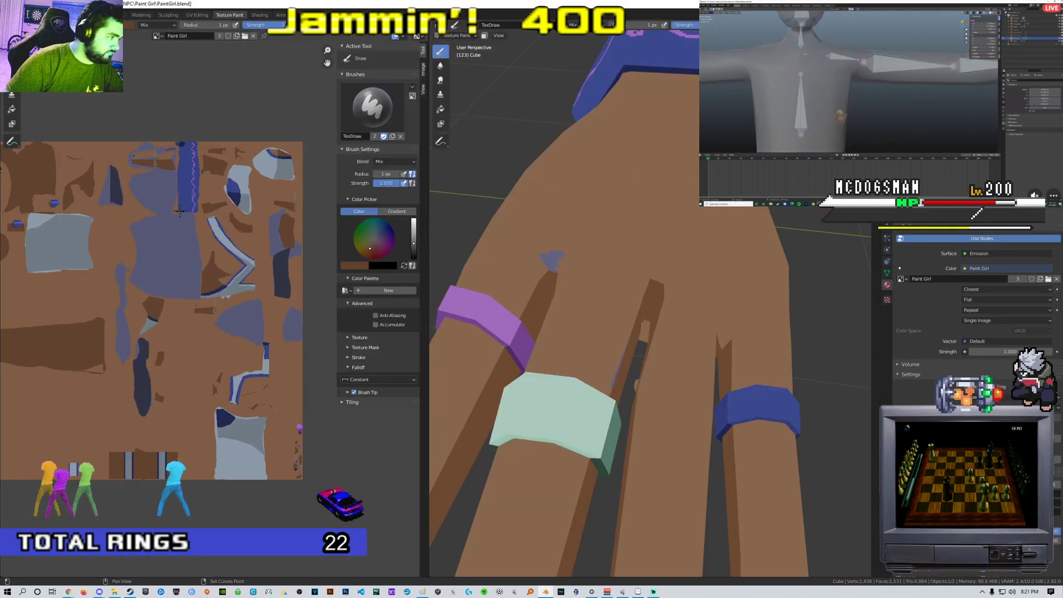
pyautogui.moveTo(179, 211); pyautogui.dragTo(221, 215, button='middle')
pyautogui.scroll(4, 221, 215)
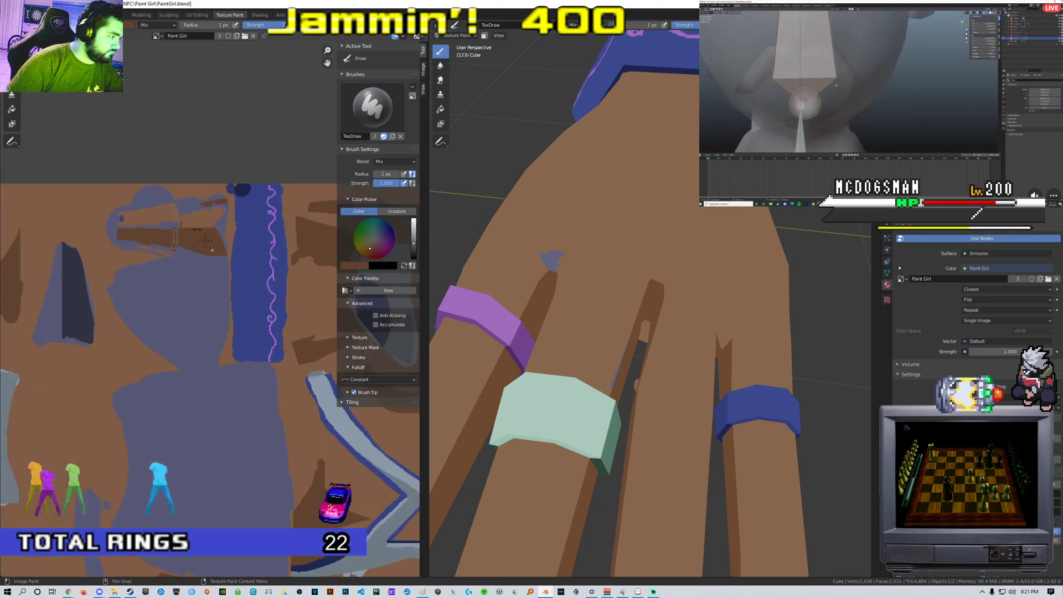
pyautogui.moveTo(192, 254); pyautogui.dragTo(220, 254, button='middle')
pyautogui.scroll(1, 220, 255)
pyautogui.moveTo(491, 277); pyautogui.dragTo(504, 262, button='middle')
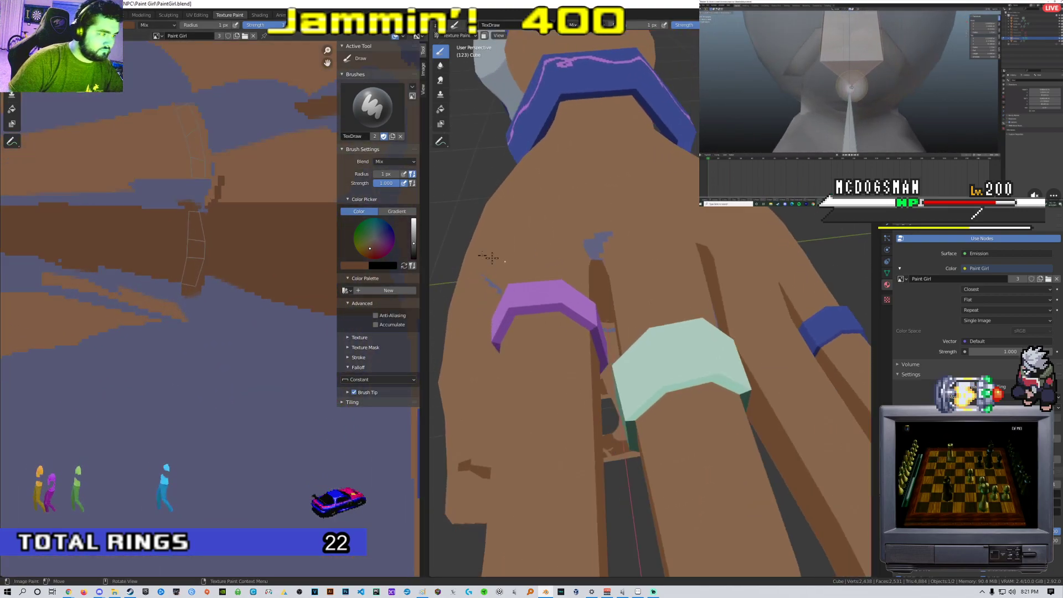
# Pick the light brown skin color, set the brush radius to 2 px and paint over the blue patch above the index-middle finger gap
pyautogui.click(352, 267)
pyautogui.click(403, 236)
pyautogui.click(612, 244)
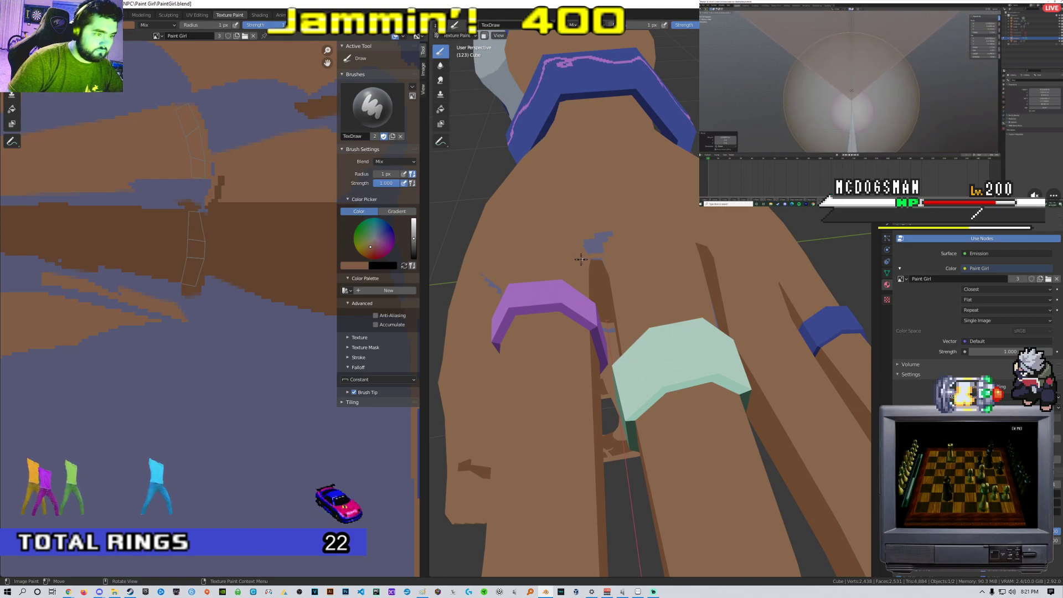
pyautogui.rightClick(564, 253)
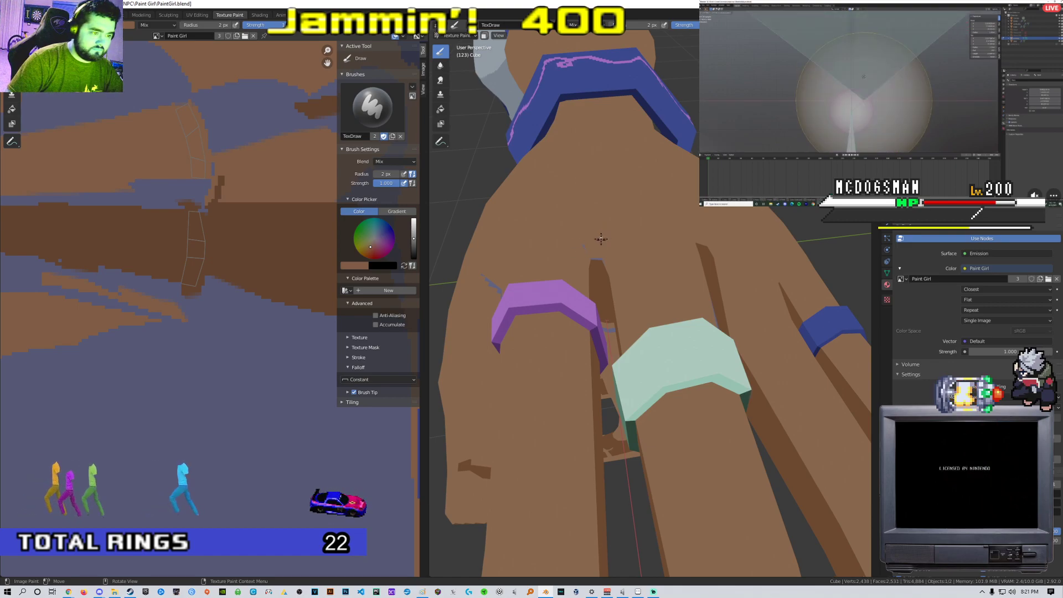
# Set the brush radius to 4 px and paint light brown over the remaining blue slivers around the index-middle finger gap
pyautogui.scroll(6, 612, 229)
pyautogui.moveTo(630, 233); pyautogui.dragTo(680, 233, button='middle')
pyautogui.keyDown('shift'); pyautogui.moveTo(692, 133); pyautogui.dragTo(659, 199, button='middle'); pyautogui.keyUp('shift')
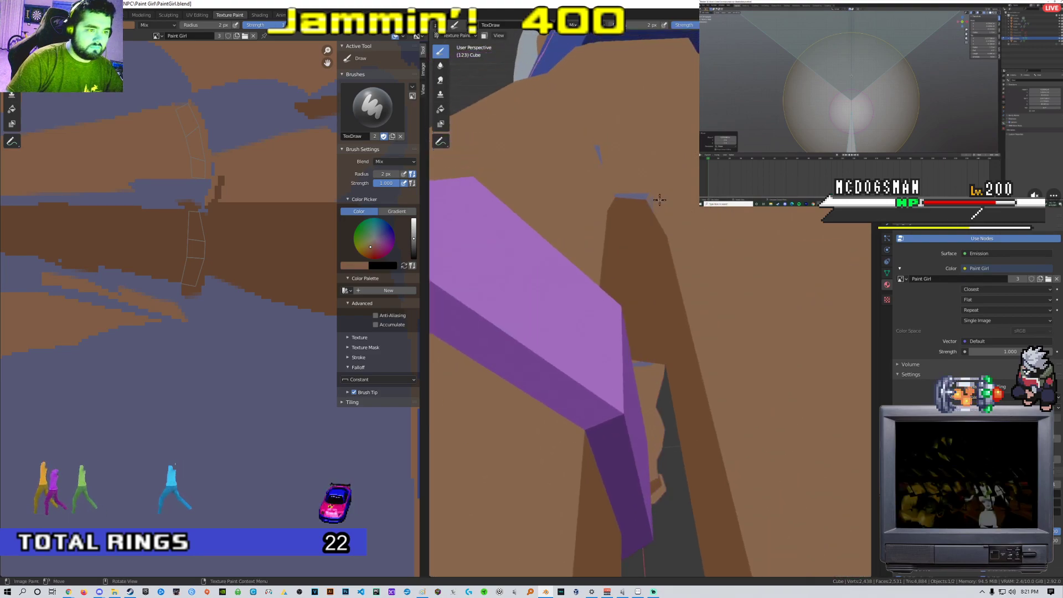
pyautogui.rightClick(630, 194)
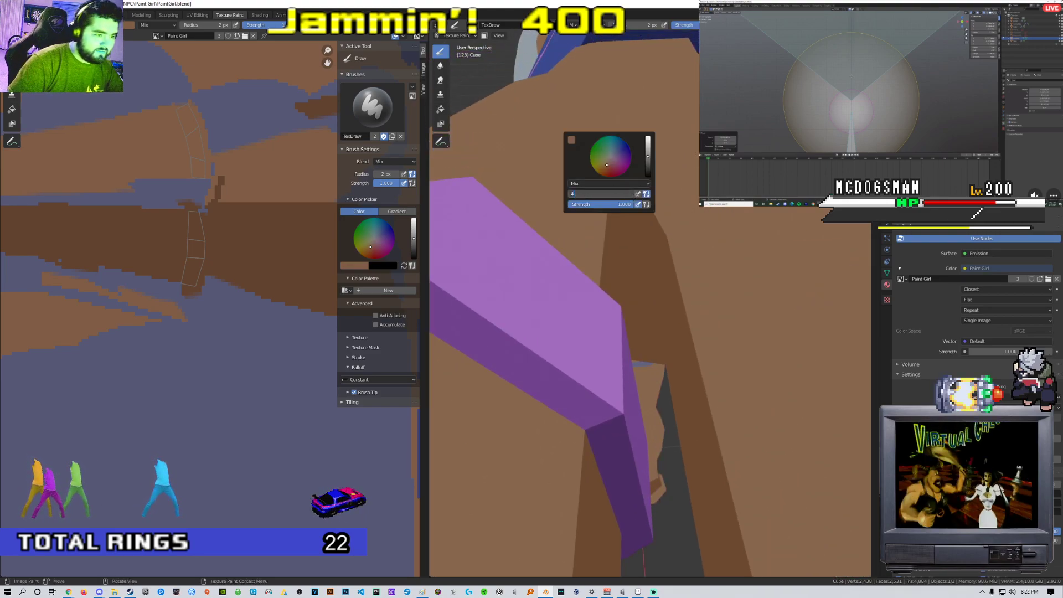
pyautogui.write('4')
pyautogui.press('Return')
pyautogui.moveTo(659, 198); pyautogui.dragTo(654, 266, button='middle')
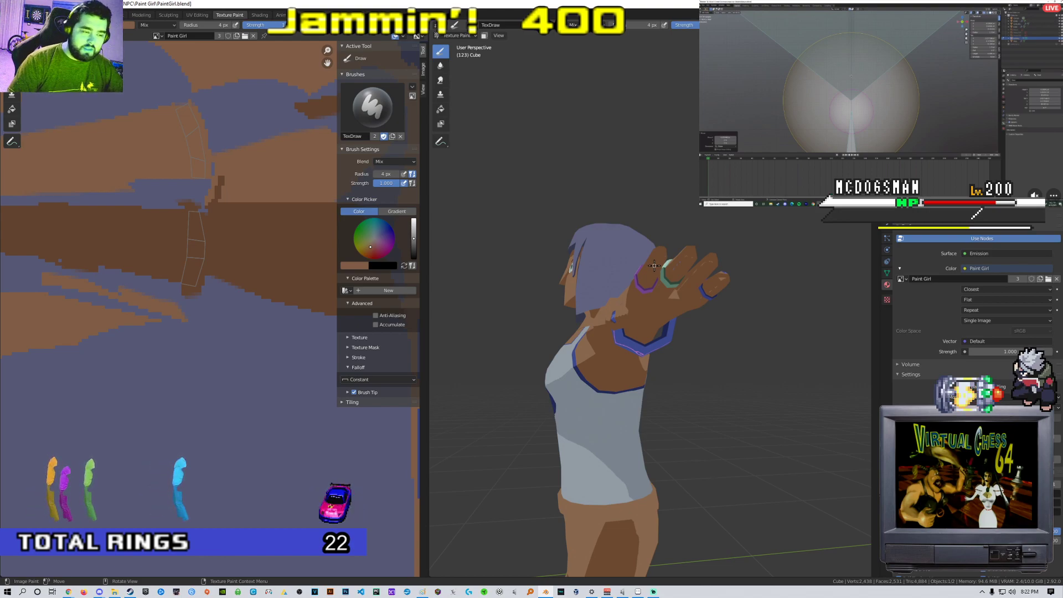
# Select the vertices on top of the shoulder beside the tank-top strap in Edit Mode and relax them
pyautogui.moveTo(650, 259); pyautogui.dragTo(719, 281, button='middle')
pyautogui.scroll(-6, 772, 327)
pyautogui.scroll(5, 702, 266)
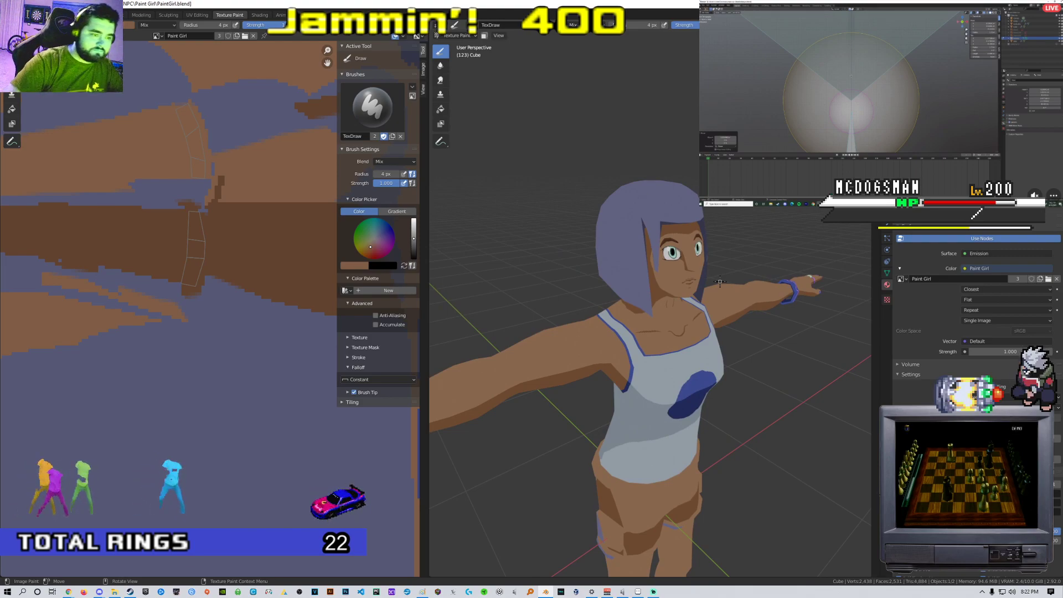
pyautogui.moveTo(721, 282)
pyautogui.mouseDown(button='middle')
pyautogui.moveTo(602, 213)
pyautogui.moveTo(618, 322)
pyautogui.moveTo(766, 273)
pyautogui.moveTo(717, 286)
pyautogui.moveTo(731, 284)
pyautogui.mouseUp(button='middle')
pyautogui.scroll(5, 731, 284)
pyautogui.moveTo(609, 288)
pyautogui.mouseDown(button='middle')
pyautogui.moveTo(643, 282)
pyautogui.moveTo(658, 257)
pyautogui.moveTo(672, 270)
pyautogui.mouseUp(button='middle')
pyautogui.press('Tab')
pyautogui.click(672, 270)
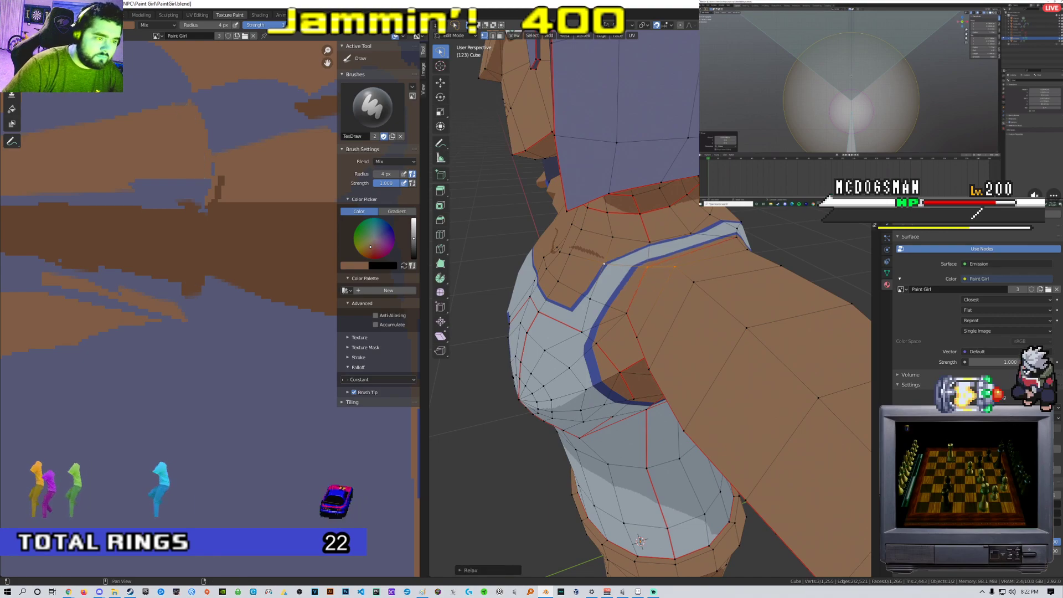
pyautogui.keyDown('shift'); pyautogui.click(646, 240); pyautogui.keyUp('shift')
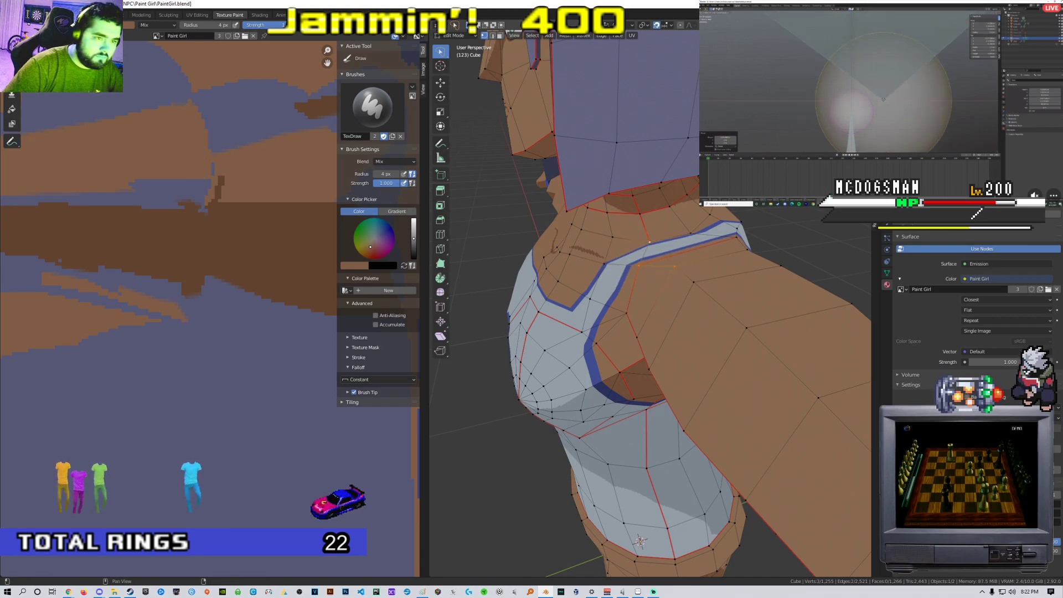
pyautogui.hotkey('shift', 'r')
# Relax the selected vertices between the neck and shoulder again, then deselect them and return to Object Mode
pyautogui.moveTo(687, 203); pyautogui.dragTo(562, 245, button='middle')
pyautogui.press('Tab')
pyautogui.press('Tab')
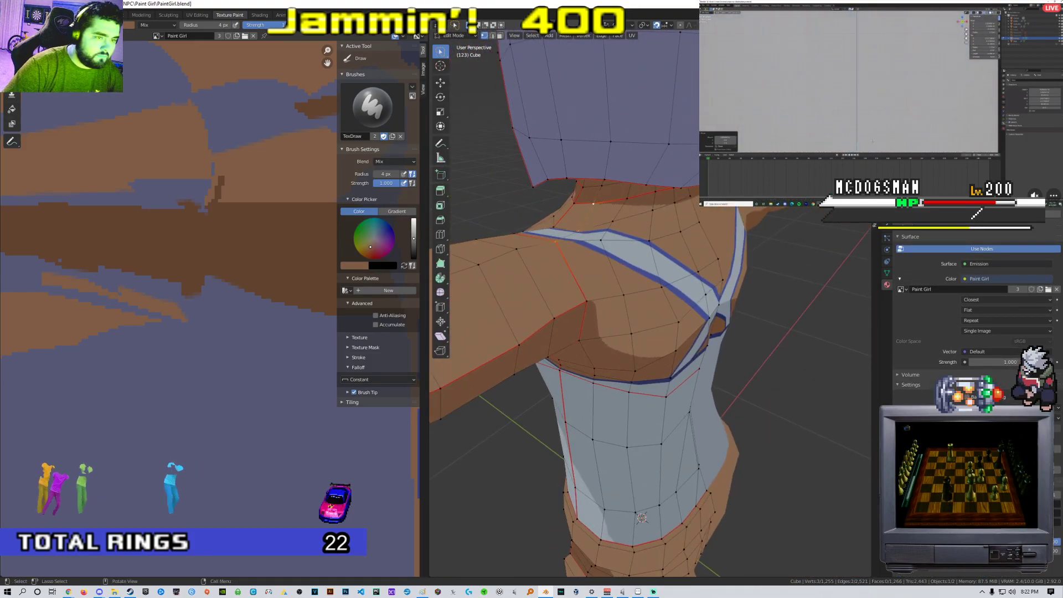
pyautogui.moveTo(634, 216); pyautogui.dragTo(692, 214, button='middle')
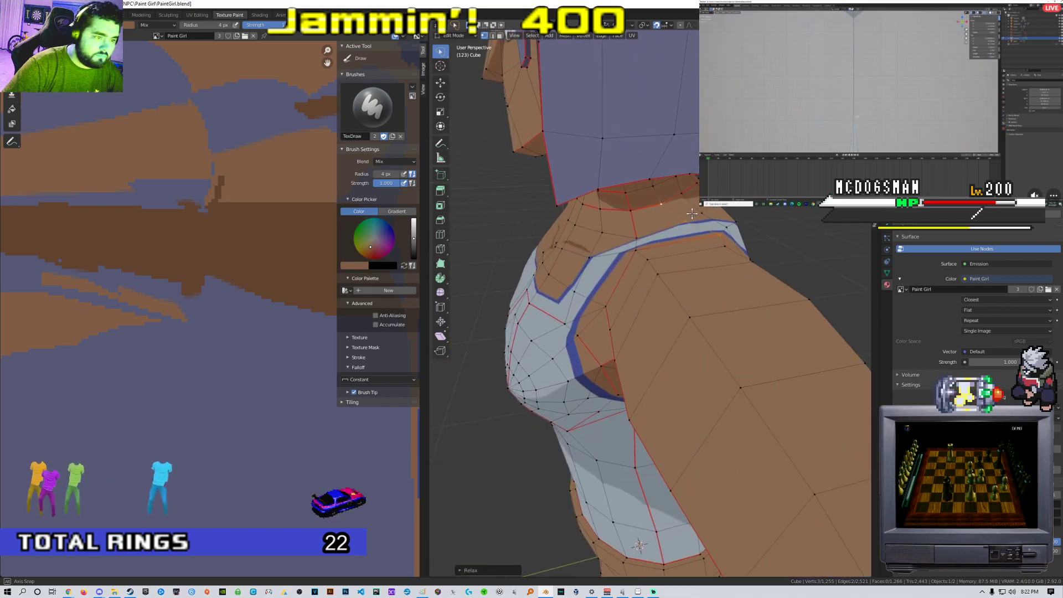
pyautogui.click(830, 143)
pyautogui.moveTo(581, 260); pyautogui.dragTo(692, 243, button='middle')
pyautogui.press('Tab')
# Examine the character's shoulders, neck and face from the front
pyautogui.scroll(-2, 776, 240)
pyautogui.scroll(5, 683, 234)
pyautogui.scroll(-7, 769, 266)
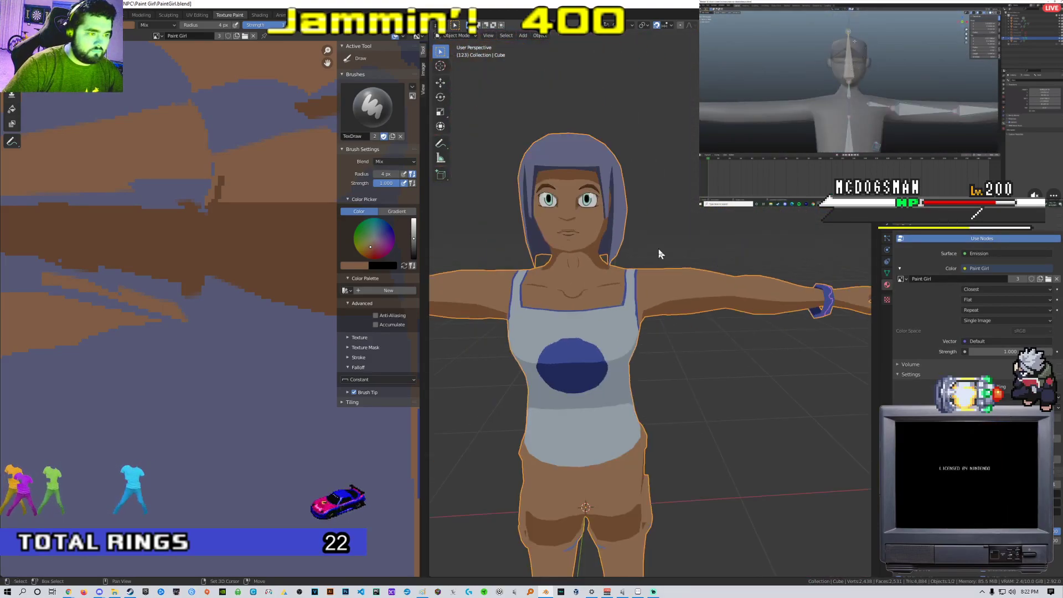
pyautogui.scroll(2, 680, 266)
pyautogui.moveTo(679, 260); pyautogui.dragTo(697, 207, button='middle')
pyautogui.moveTo(707, 268); pyautogui.dragTo(682, 328, button='middle')
pyautogui.scroll(4, 607, 316)
pyautogui.scroll(4, 683, 328)
pyautogui.keyDown('shift'); pyautogui.moveTo(642, 266); pyautogui.dragTo(664, 311, button='middle'); pyautogui.keyUp('shift')
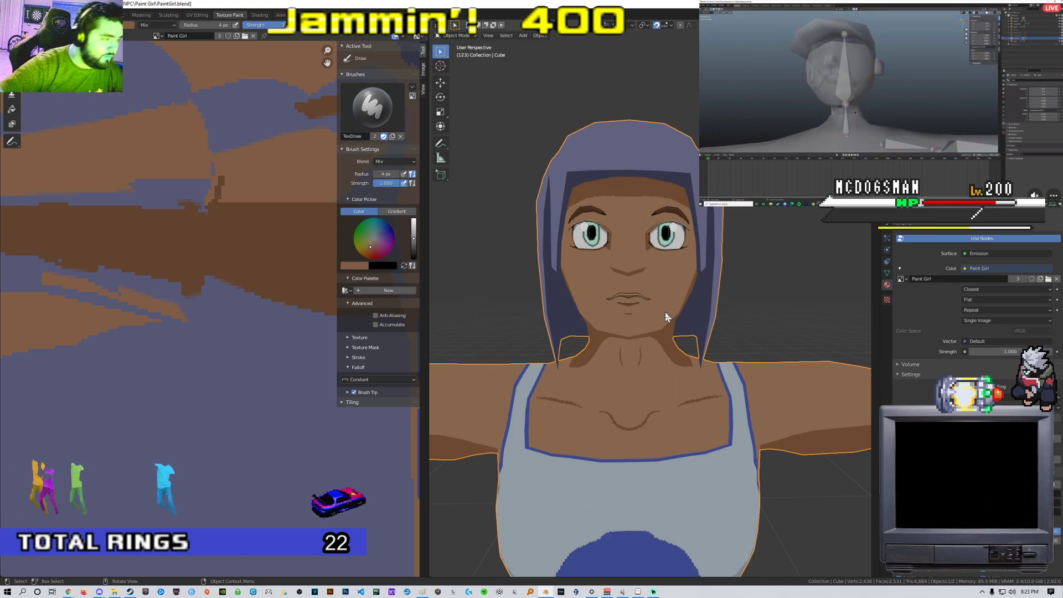
# Select all faces of the mesh in Edit Mode and return to texture painting with the full UV layout over the texture
pyautogui.scroll(-5, 688, 309)
pyautogui.moveTo(688, 309); pyautogui.dragTo(610, 276, button='middle')
pyautogui.scroll(3, 606, 293)
pyautogui.press('Tab')
pyautogui.scroll(3, 622, 304)
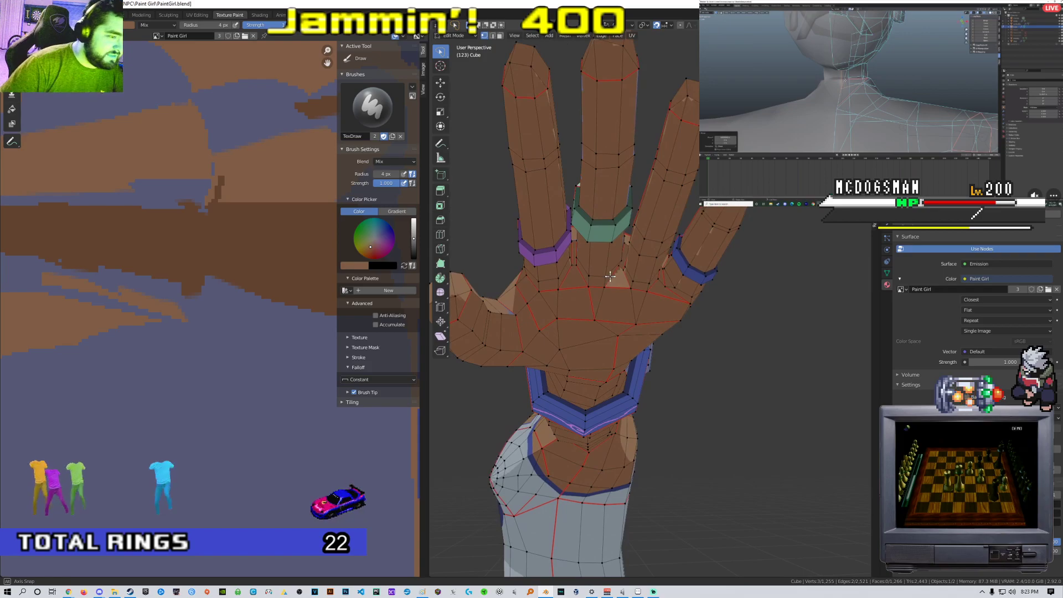
pyautogui.scroll(-12, 280, 223)
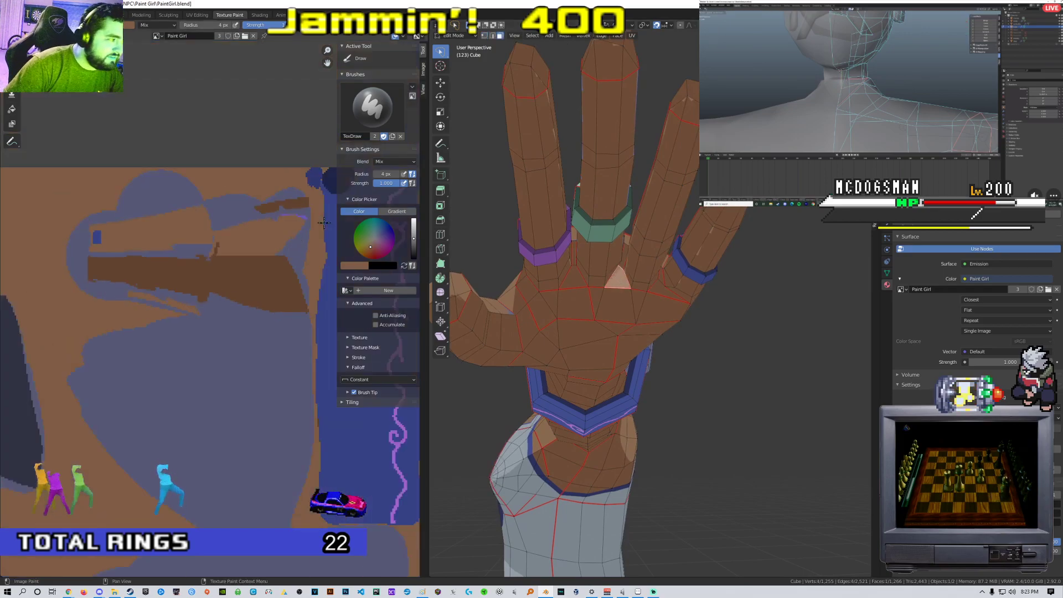
pyautogui.press('a')
pyautogui.scroll(5, 279, 292)
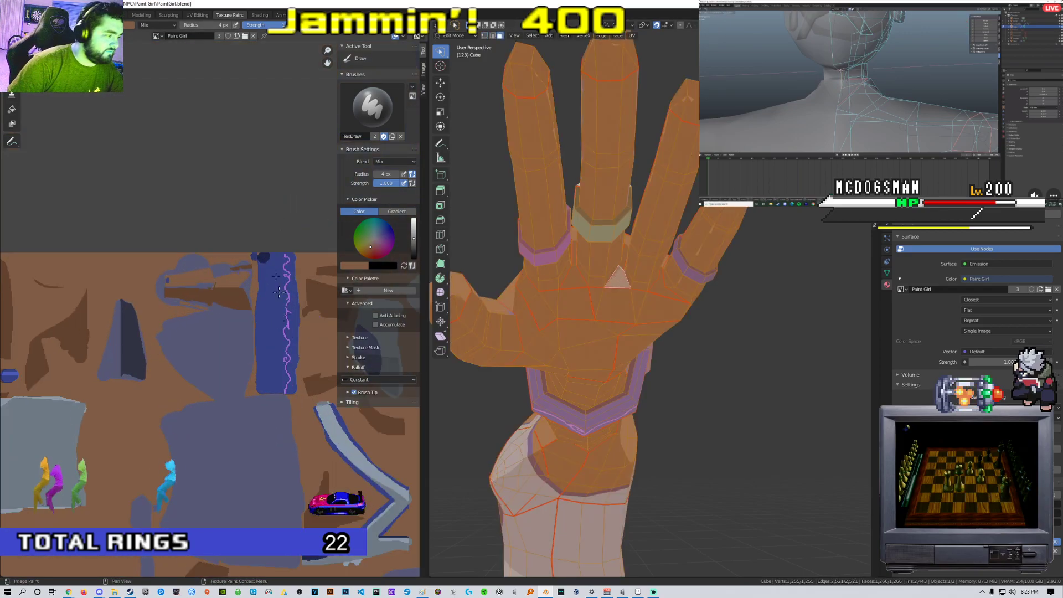
pyautogui.click(198, 15)
pyautogui.click(229, 15)
# Pick the dark brown skin color and paint along the narrow dark brown UV island at the upper edge of the texture
pyautogui.scroll(-3, 237, 298)
pyautogui.moveTo(236, 334); pyautogui.dragTo(239, 302, button='middle')
pyautogui.scroll(3, 240, 301)
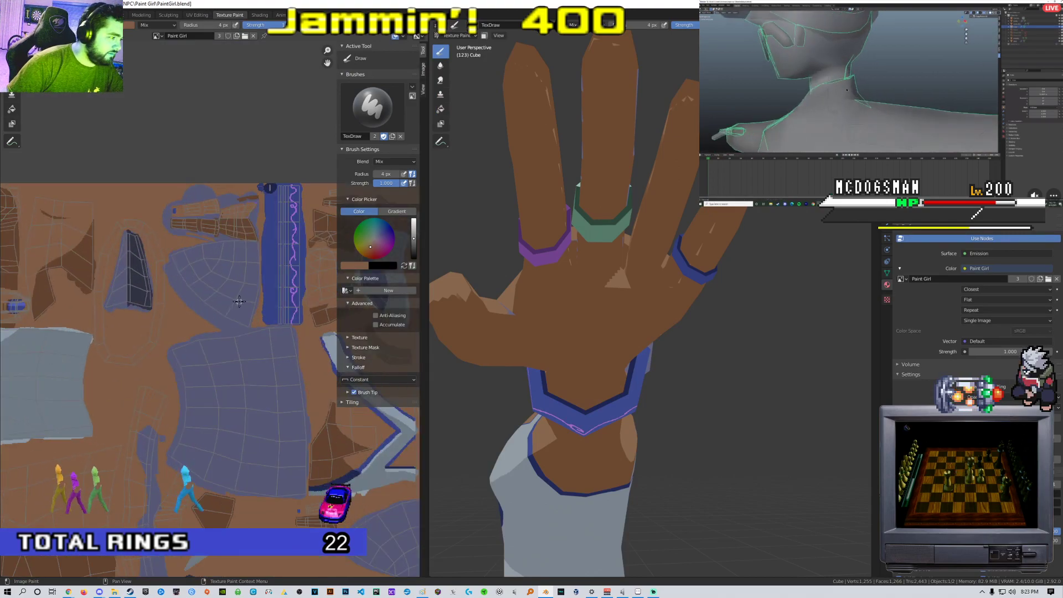
pyautogui.scroll(3, 239, 301)
pyautogui.moveTo(239, 259); pyautogui.dragTo(214, 278, button='middle')
pyautogui.moveTo(299, 233); pyautogui.dragTo(159, 277, button='middle')
pyautogui.moveTo(308, 270); pyautogui.dragTo(219, 276, button='middle')
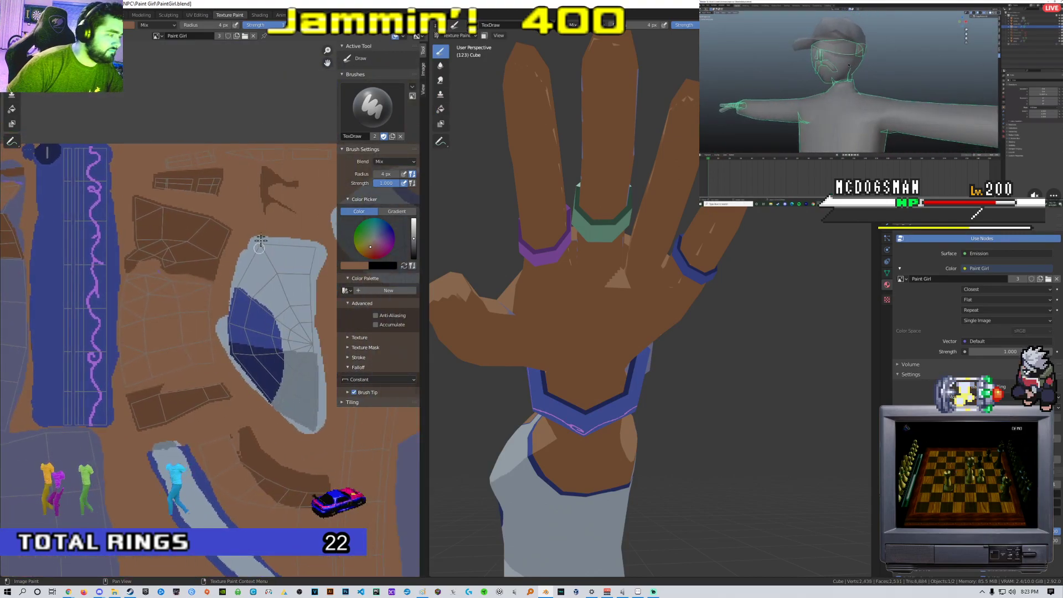
pyautogui.scroll(2, 259, 247)
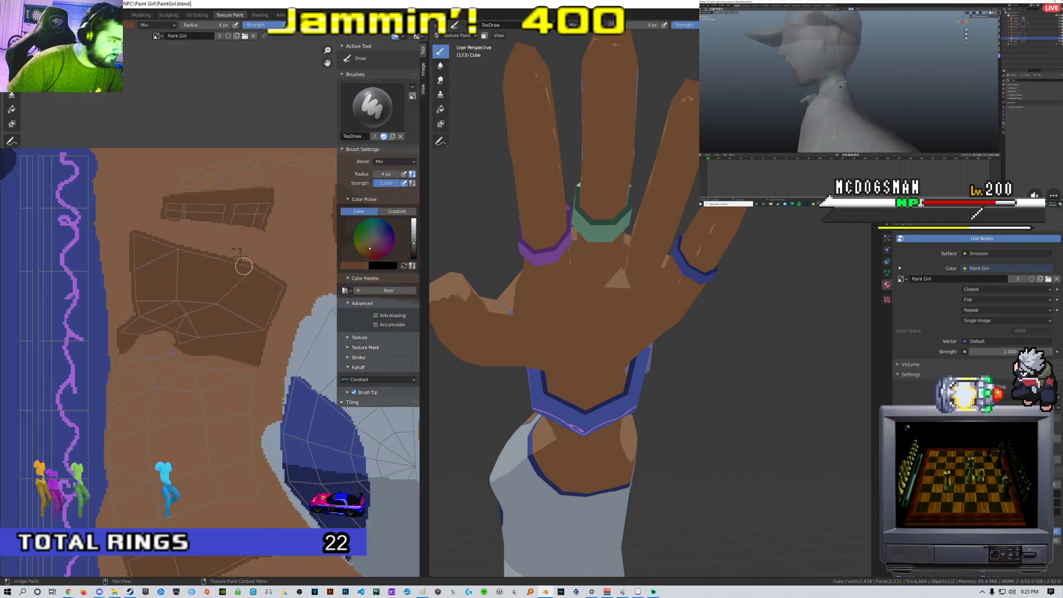
pyautogui.moveTo(176, 215); pyautogui.dragTo(260, 222)
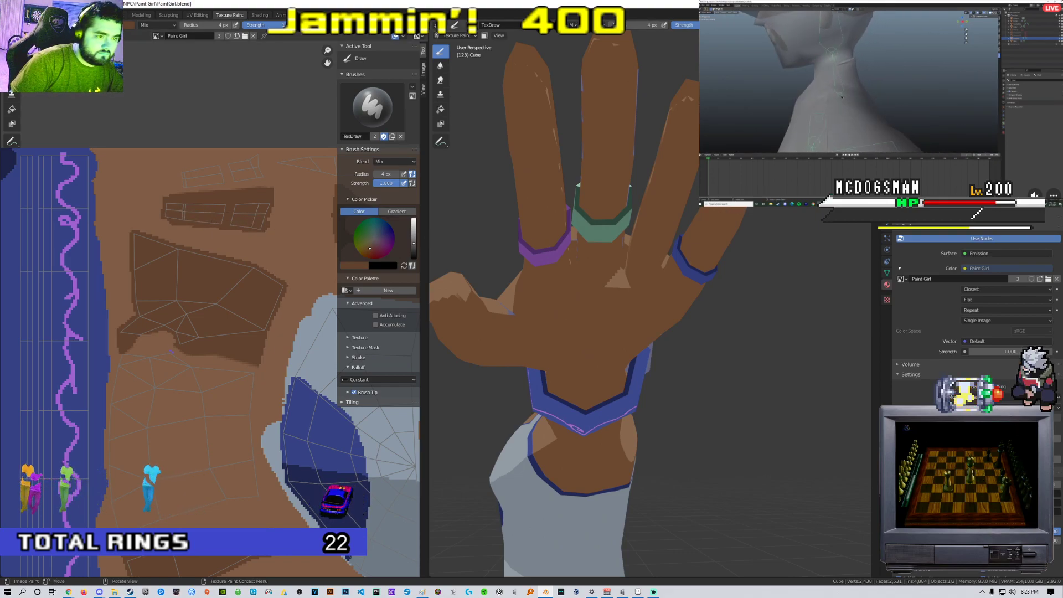
# Set the brush radius to 7 px and paint the light triangle at the finger bases on the palm dark brown
pyautogui.rightClick(622, 303)
pyautogui.click(593, 306)
pyautogui.write('7')
pyautogui.press('Return')
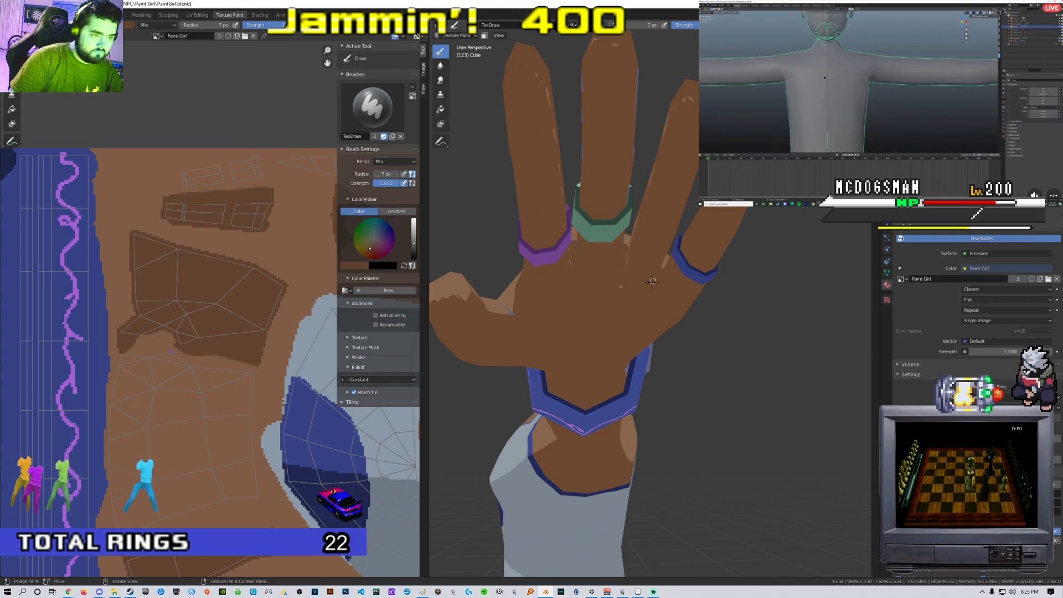
# Paint dark brown over the light spots and blue streaks on the palm side of the ring, little and middle fingers
pyautogui.moveTo(622, 278); pyautogui.dragTo(290, 297, button='middle')
pyautogui.press('KP_7')
pyautogui.press('ctrl+KP_7')
pyautogui.scroll(3, 587, 276)
pyautogui.scroll(4, 695, 271)
pyautogui.keyDown('shift'); pyautogui.moveTo(587, 254); pyautogui.dragTo(656, 225, button='middle'); pyautogui.keyUp('shift')
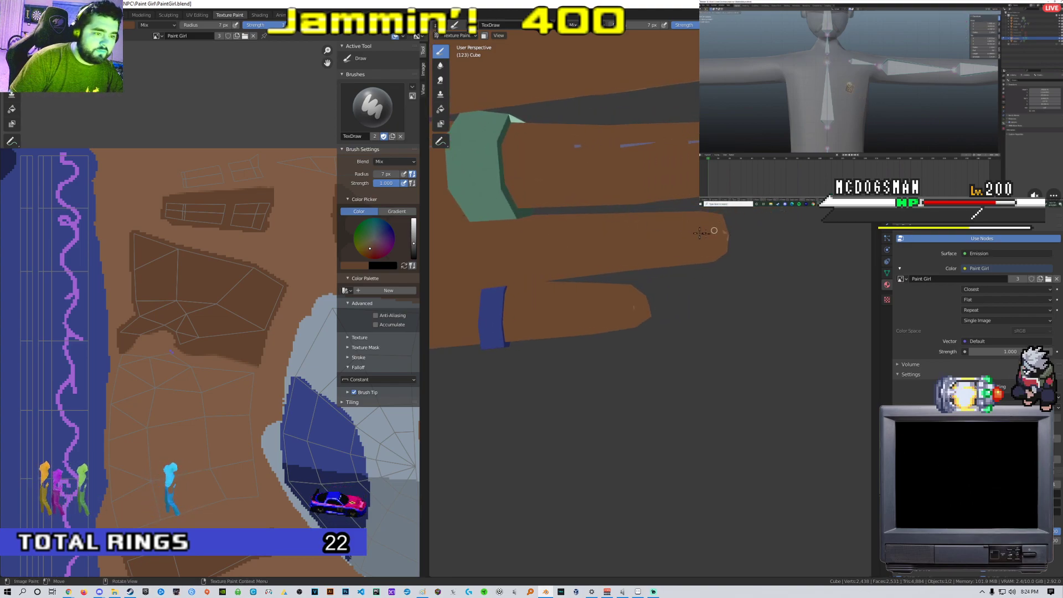
pyautogui.keyDown('shift'); pyautogui.moveTo(589, 165); pyautogui.dragTo(581, 208, button='middle'); pyautogui.keyUp('shift')
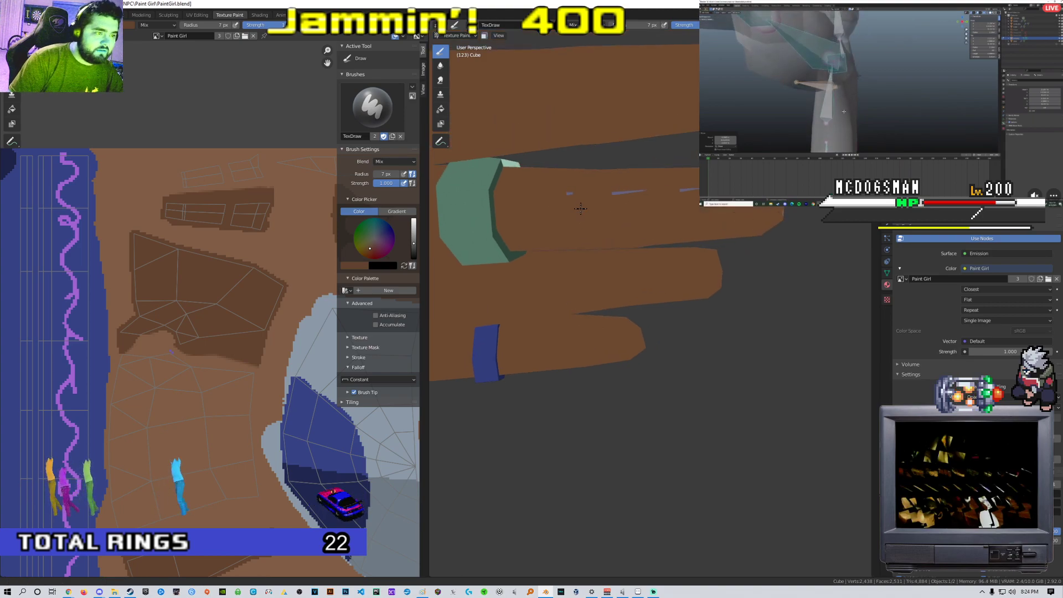
pyautogui.keyDown('shift'); pyautogui.moveTo(820, 184); pyautogui.dragTo(689, 185, button='middle'); pyautogui.keyUp('shift')
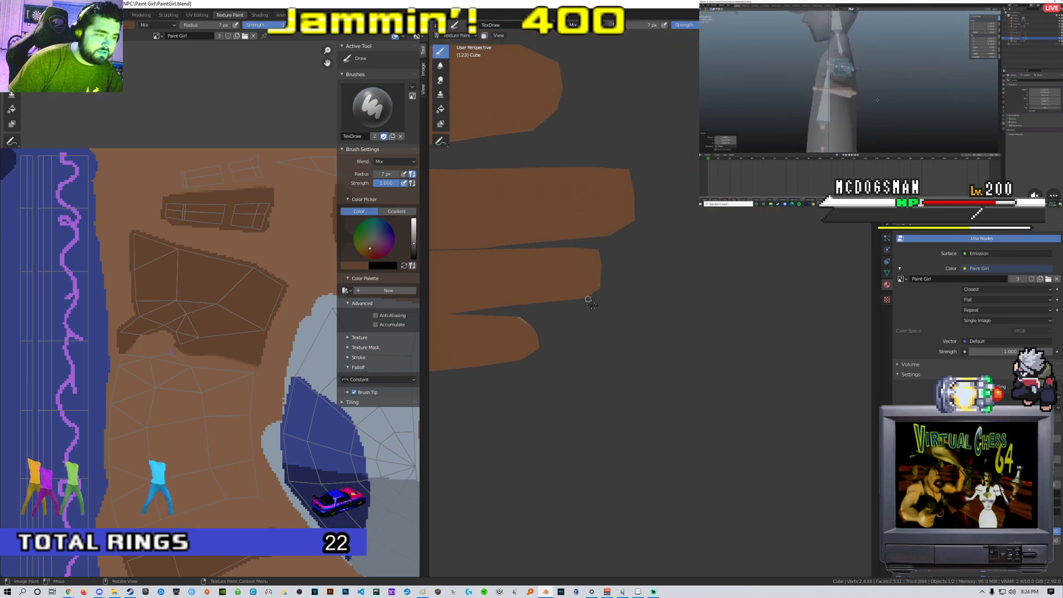
# Paint dark brown over the streaks along the index-facing side of the middle finger
pyautogui.keyDown('shift'); pyautogui.moveTo(562, 244); pyautogui.dragTo(634, 266, button='middle'); pyautogui.keyUp('shift')
pyautogui.scroll(-6, 645, 254)
pyautogui.scroll(4, 664, 232)
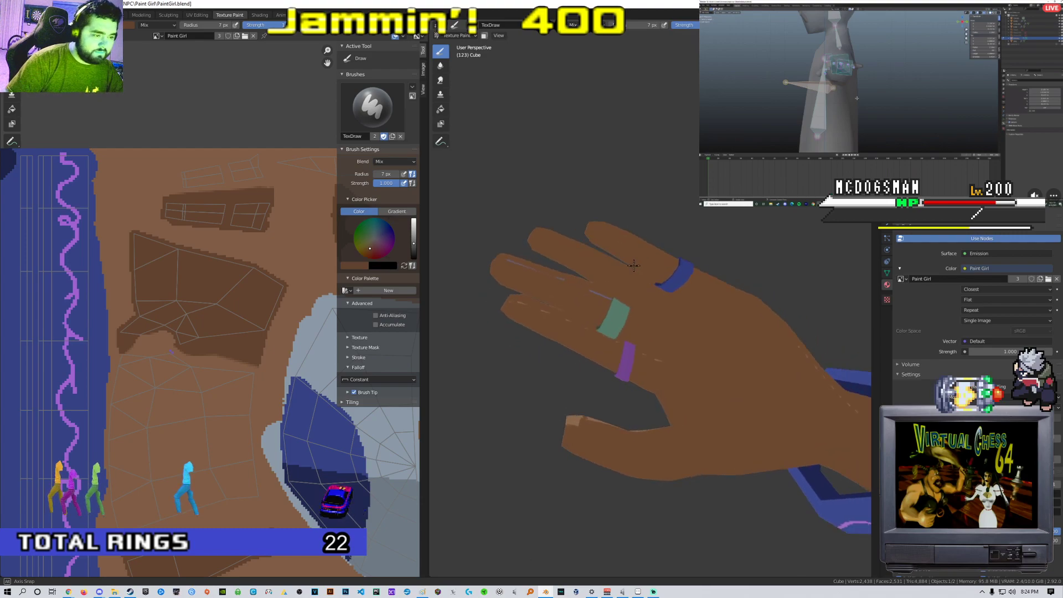
pyautogui.scroll(4, 659, 305)
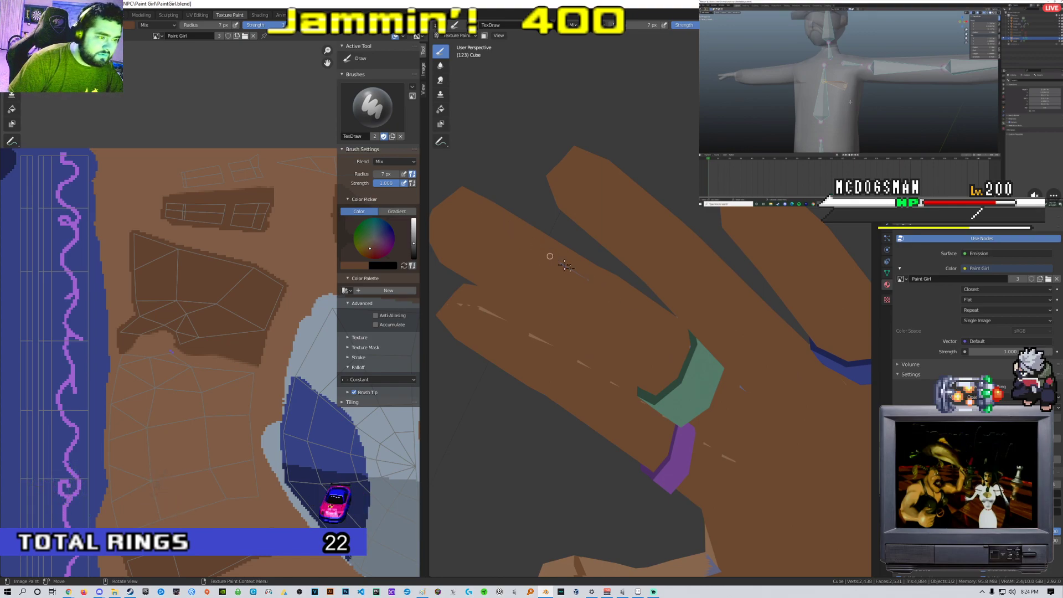
# Select the two palm-side faces next to the green ring and locate their UVs on the texture in the UV editor
pyautogui.moveTo(690, 353); pyautogui.dragTo(690, 335, button='middle')
pyautogui.press('Tab')
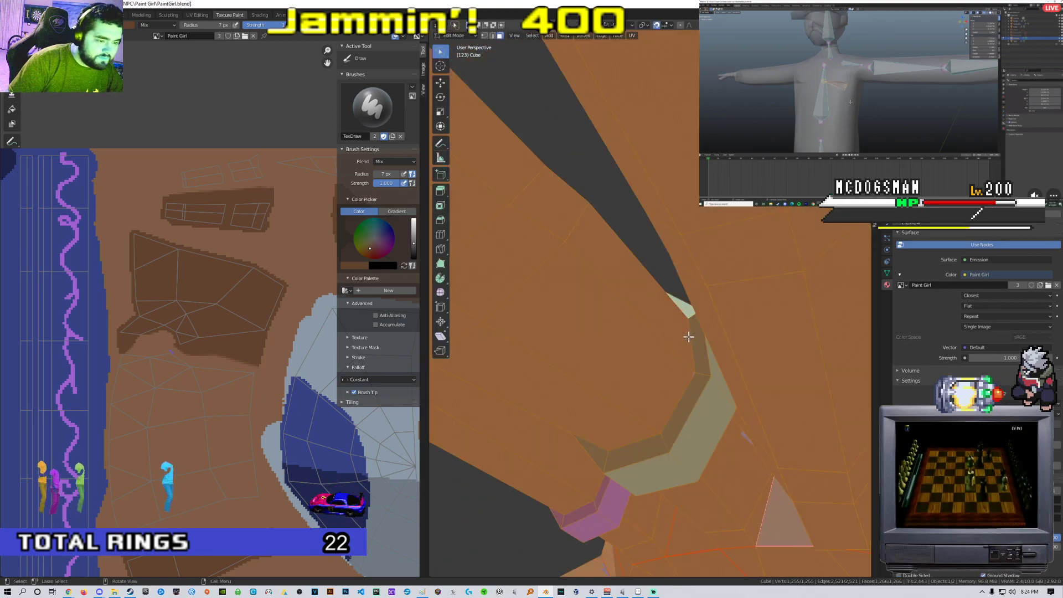
pyautogui.click(684, 350)
pyautogui.keyDown('shift'); pyautogui.click(620, 354); pyautogui.keyUp('shift')
pyautogui.scroll(-12, 277, 311)
pyautogui.scroll(6, 278, 311)
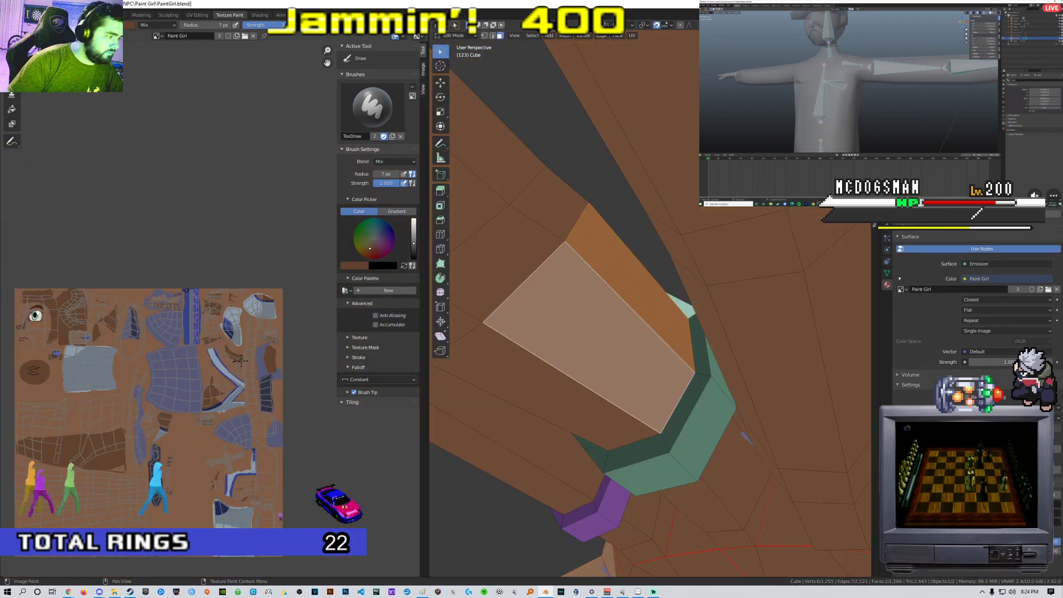
pyautogui.click(197, 14)
pyautogui.scroll(-6, 268, 243)
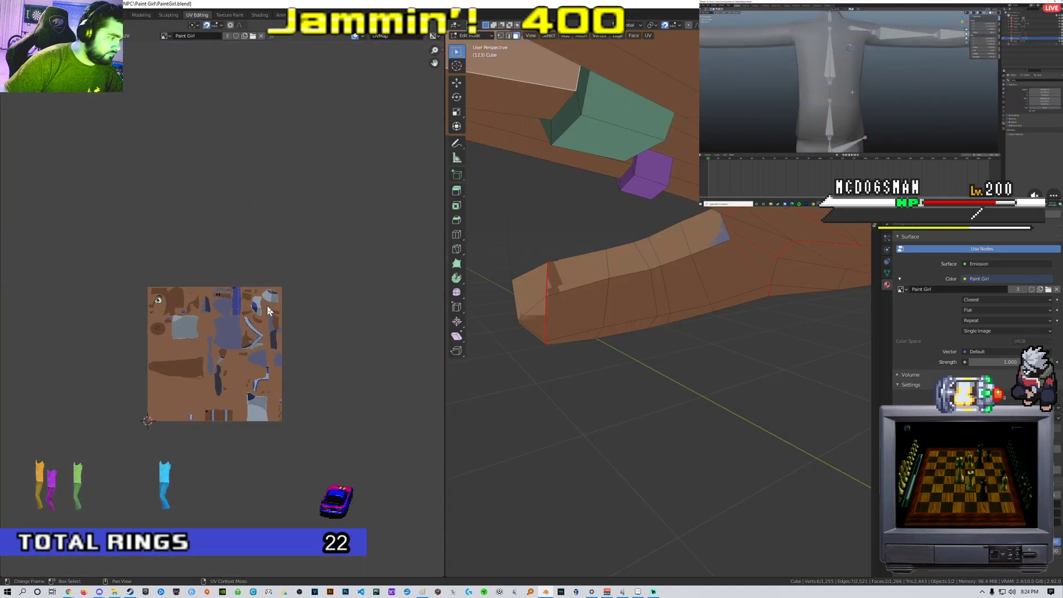
pyautogui.scroll(8, 214, 269)
pyautogui.moveTo(216, 271); pyautogui.dragTo(268, 351, button='middle')
pyautogui.scroll(9, 266, 326)
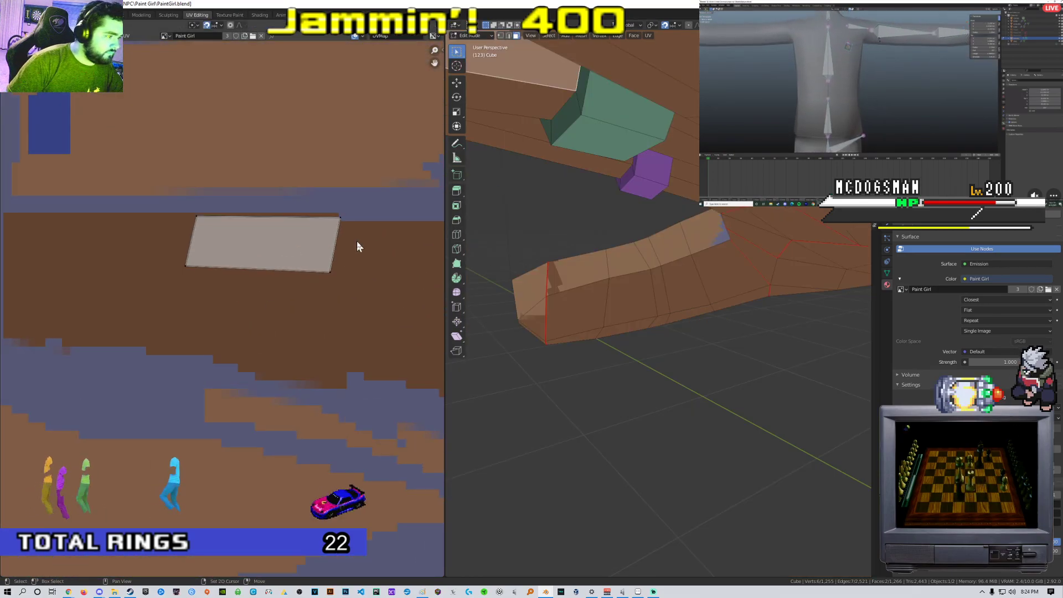
# Select the whole mesh to show all its UVs over the texture and set the paint brush radius to 1 px
pyautogui.press('a')
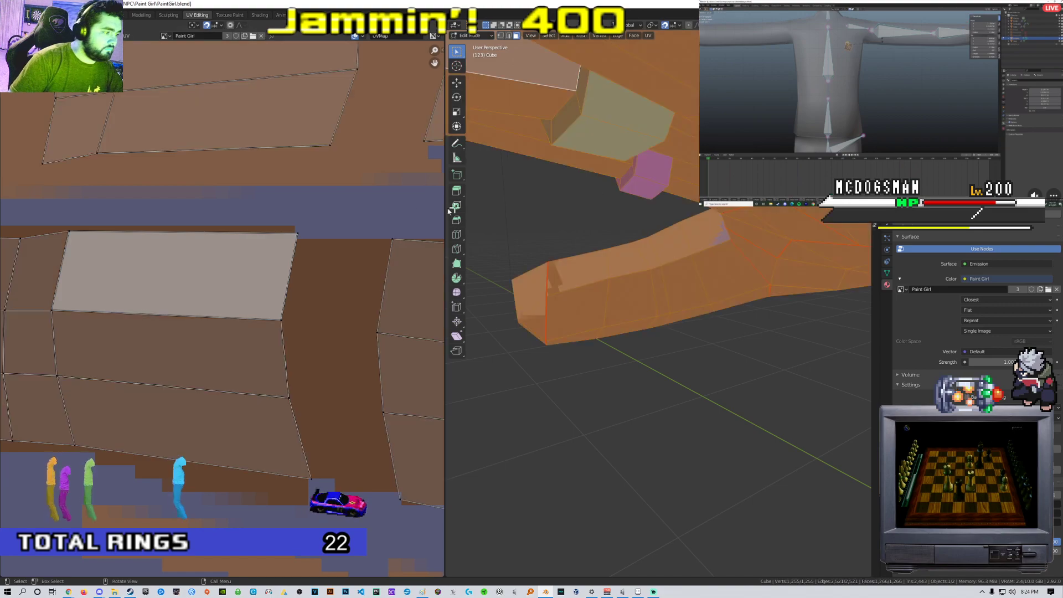
pyautogui.click(231, 15)
pyautogui.moveTo(108, 299); pyautogui.dragTo(199, 306, button='middle')
pyautogui.scroll(8, 163, 274)
pyautogui.scroll(4, 198, 306)
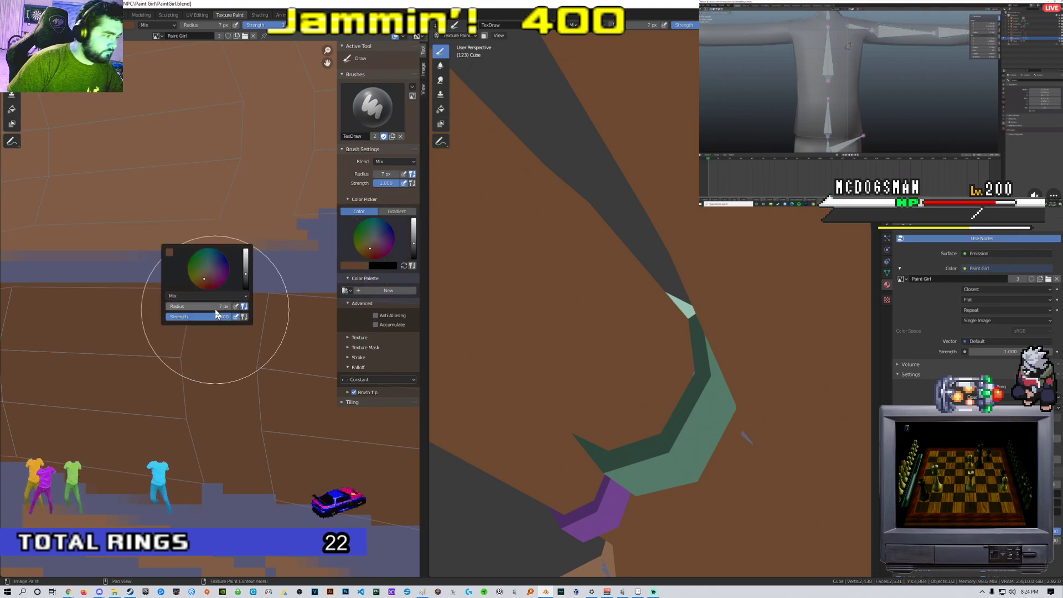
pyautogui.moveTo(574, 341); pyautogui.dragTo(666, 344, button='middle')
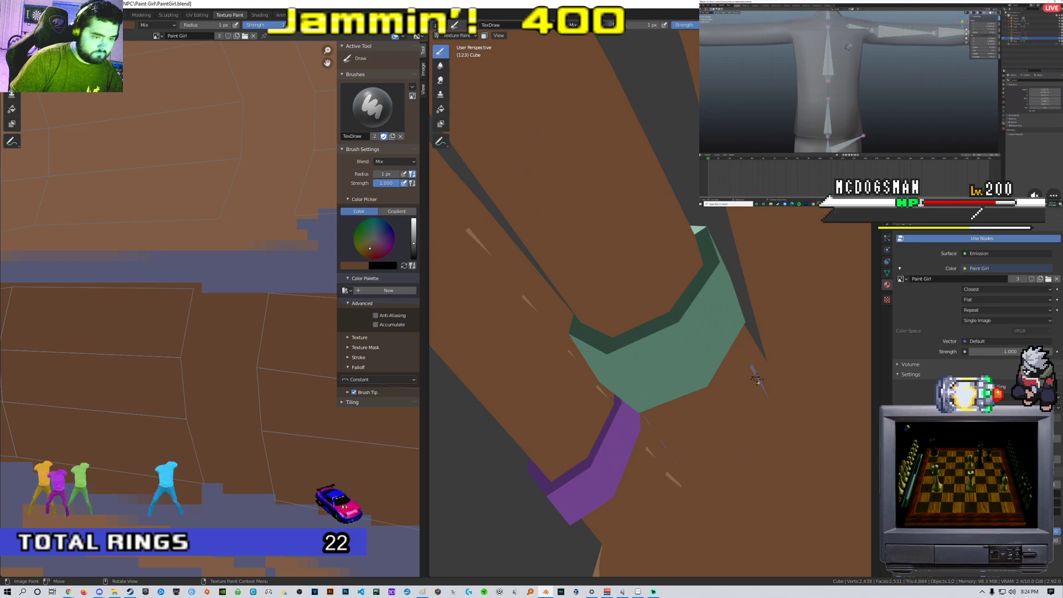
# Paint dark brown along the edges of the dark hand UV islands to cover the bordering blue pixels
pyautogui.scroll(-4, 216, 304)
pyautogui.scroll(2, 223, 297)
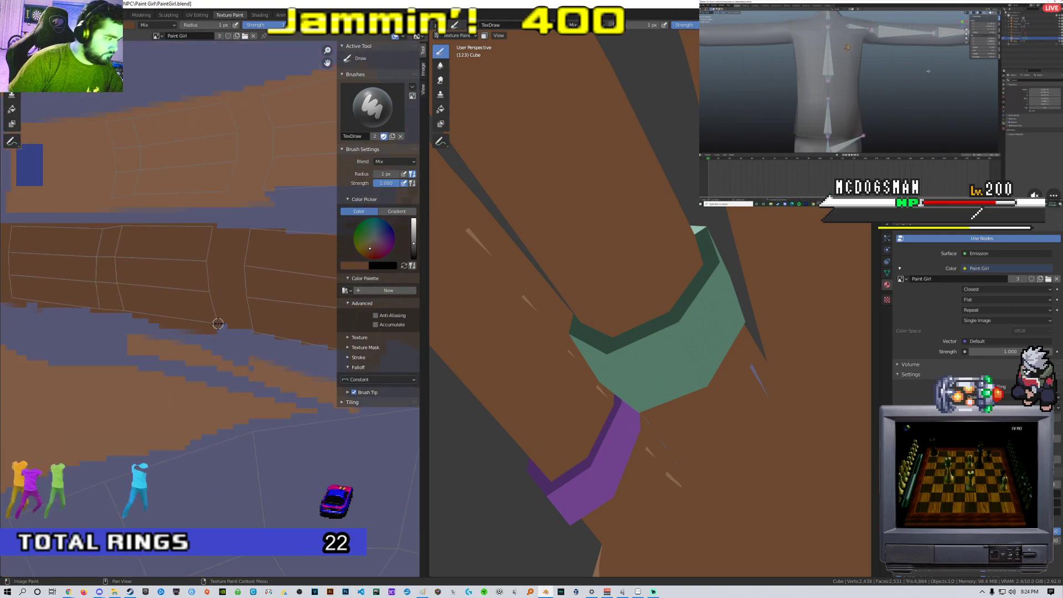
pyautogui.moveTo(299, 340); pyautogui.dragTo(241, 329, button='middle')
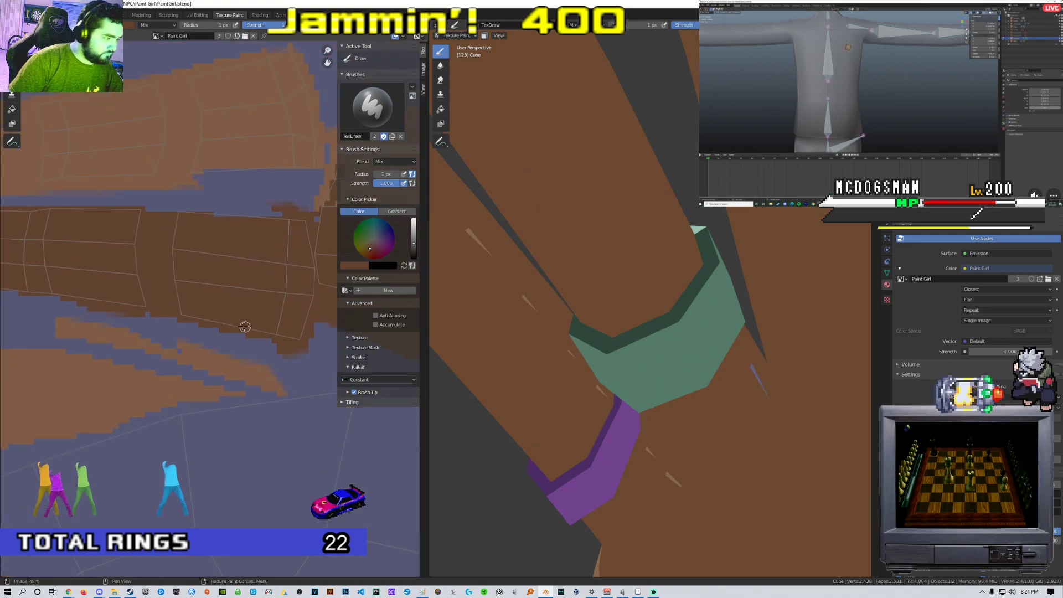
pyautogui.scroll(-1, 260, 326)
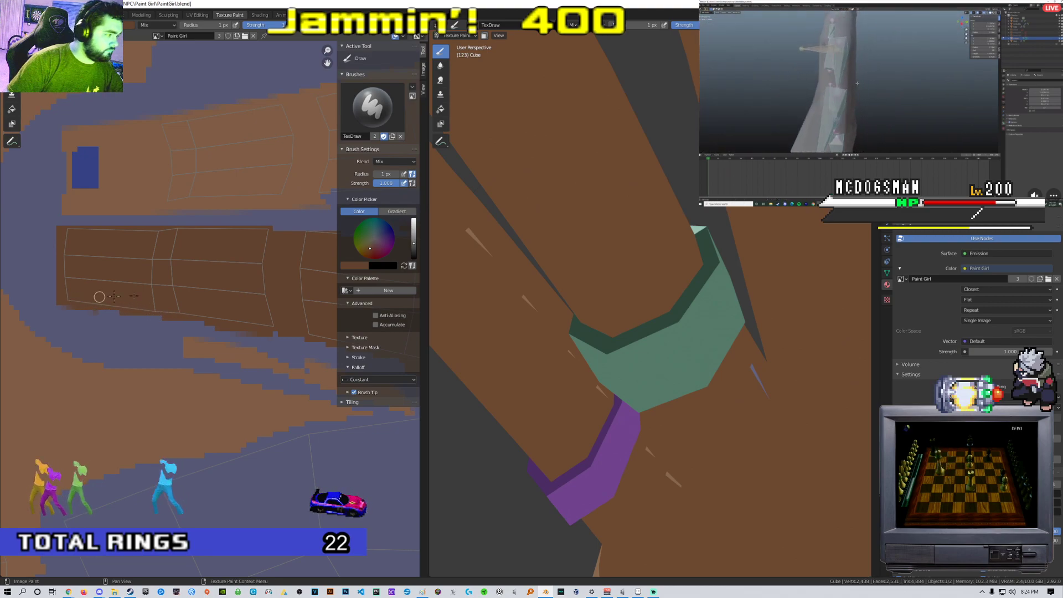
pyautogui.scroll(2, 231, 248)
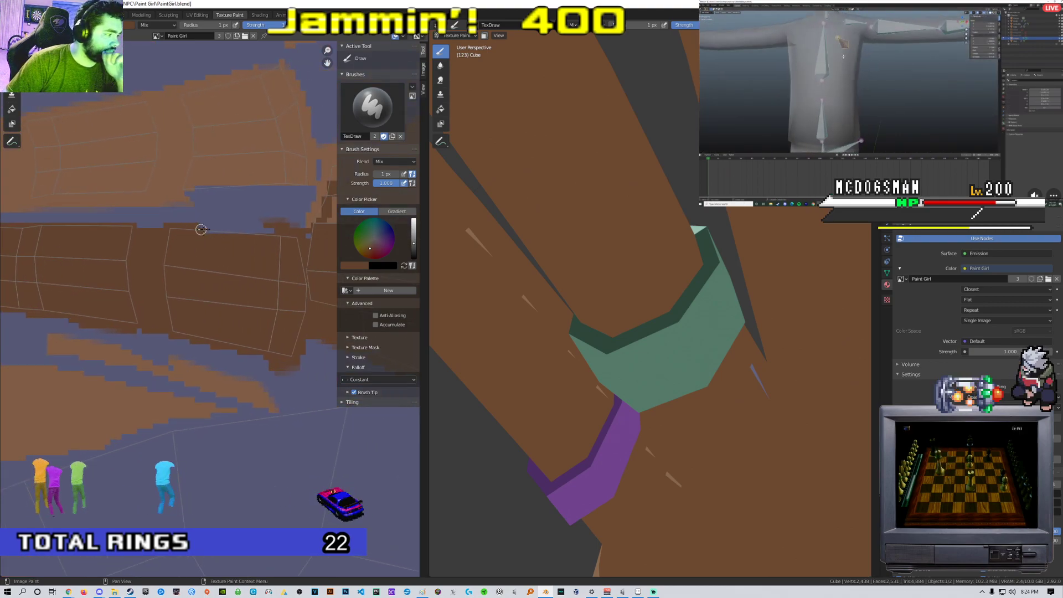
pyautogui.scroll(-3, 194, 249)
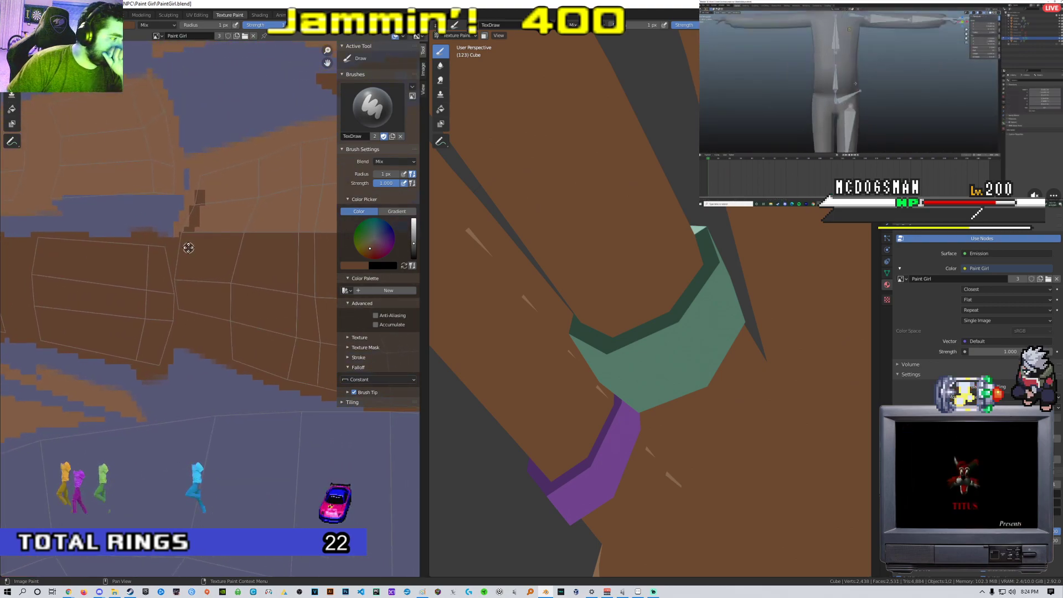
pyautogui.scroll(2, 195, 255)
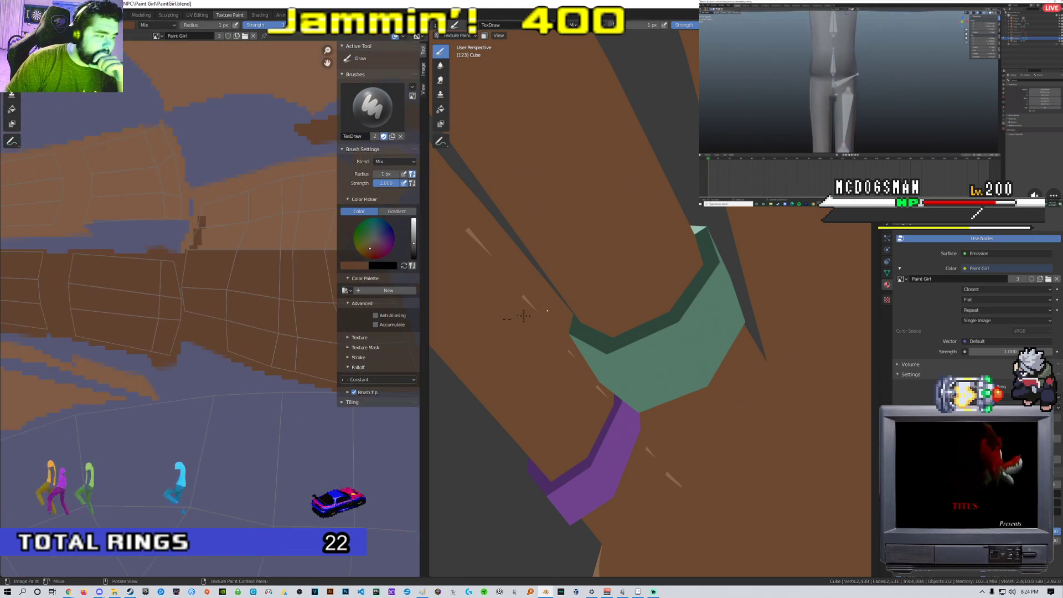
pyautogui.scroll(-2, 220, 287)
pyautogui.scroll(3, 220, 287)
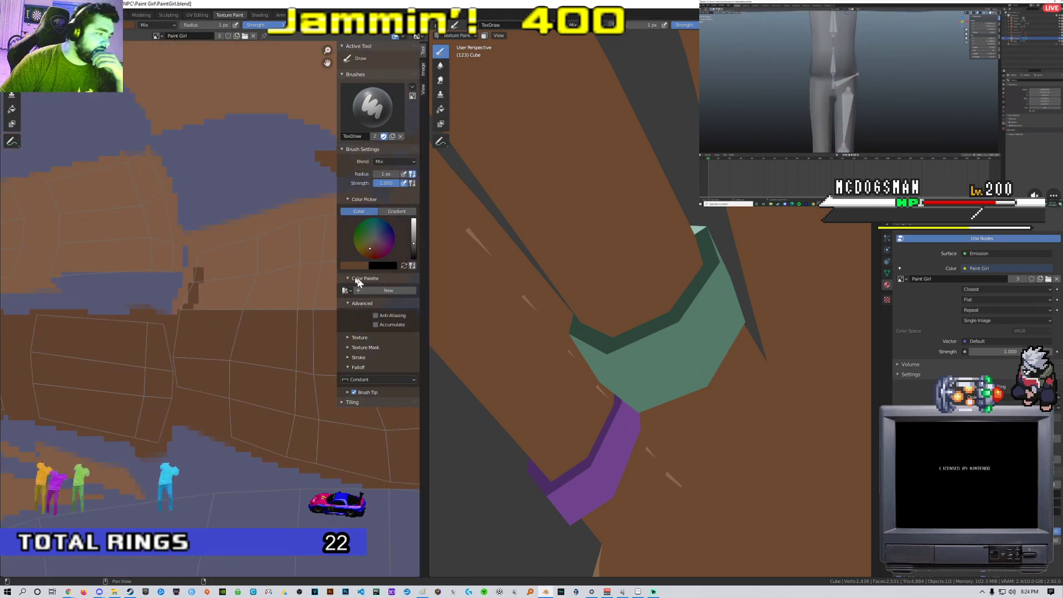
# Sample the light skin brown and paint over the stray dark pixels above the dark hand island
pyautogui.moveTo(637, 343); pyautogui.dragTo(422, 316, button='middle')
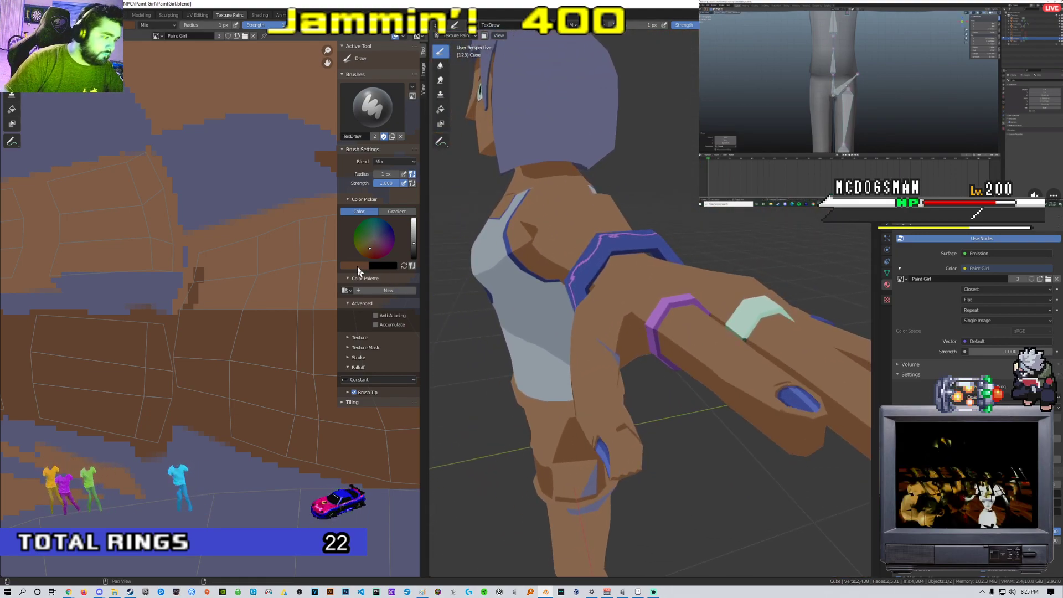
pyautogui.press('e')
pyautogui.keyDown('shift'); pyautogui.moveTo(225, 268); pyautogui.dragTo(277, 257, button='middle'); pyautogui.keyUp('shift')
pyautogui.scroll(2, 277, 268)
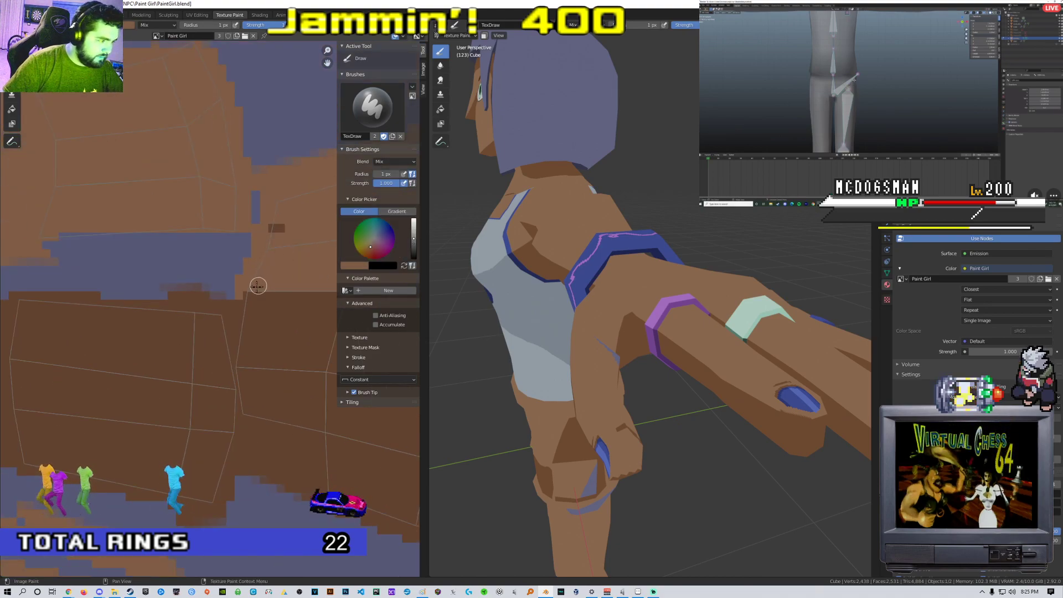
# Select the blue-streaked face at the base of the thumb and look for its area on the texture
pyautogui.moveTo(629, 433)
pyautogui.mouseDown(button='middle')
pyautogui.moveTo(619, 304)
pyautogui.moveTo(612, 382)
pyautogui.moveTo(609, 346)
pyautogui.moveTo(641, 340)
pyautogui.moveTo(667, 434)
pyautogui.moveTo(649, 311)
pyautogui.mouseUp(button='middle')
pyautogui.press('Tab')
pyautogui.moveTo(645, 374); pyautogui.dragTo(643, 357, button='middle')
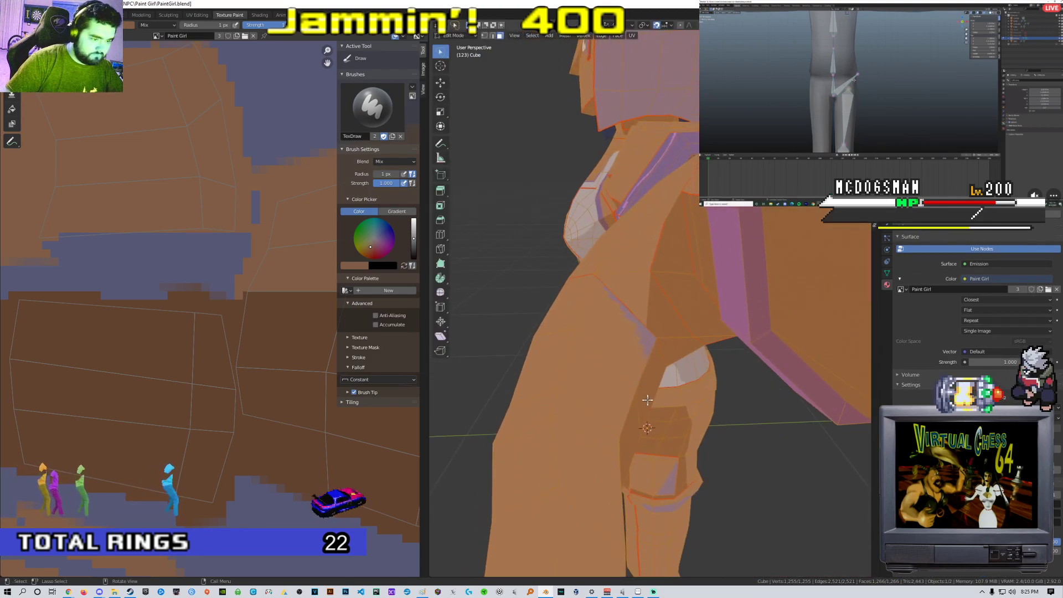
pyautogui.press('Tab')
pyautogui.press('Tab')
pyautogui.scroll(-14, 244, 315)
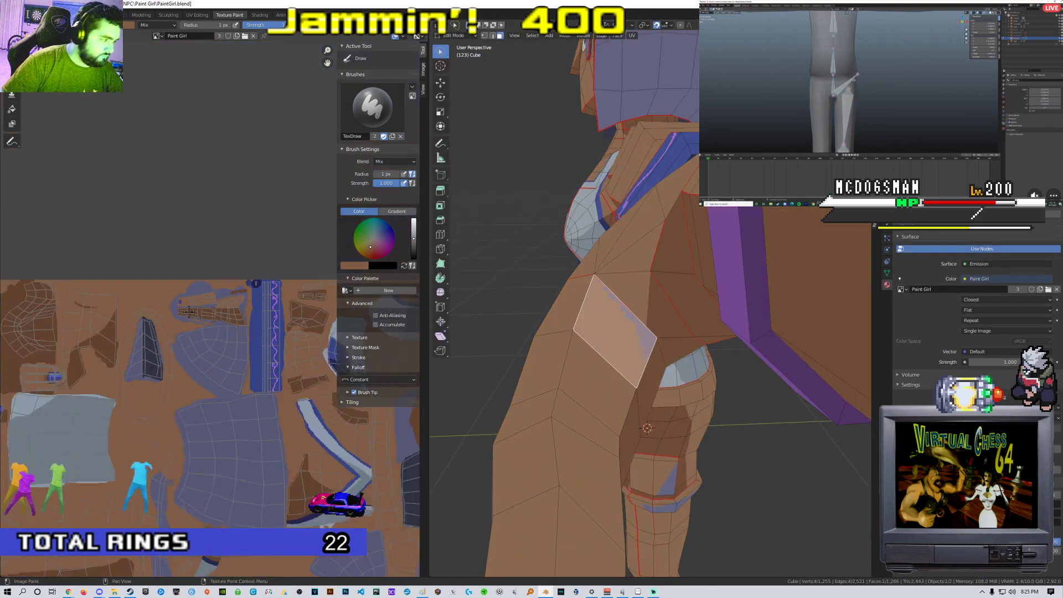
pyautogui.scroll(6, 260, 285)
pyautogui.moveTo(227, 297); pyautogui.dragTo(160, 248, button='middle')
pyautogui.scroll(-3, 160, 248)
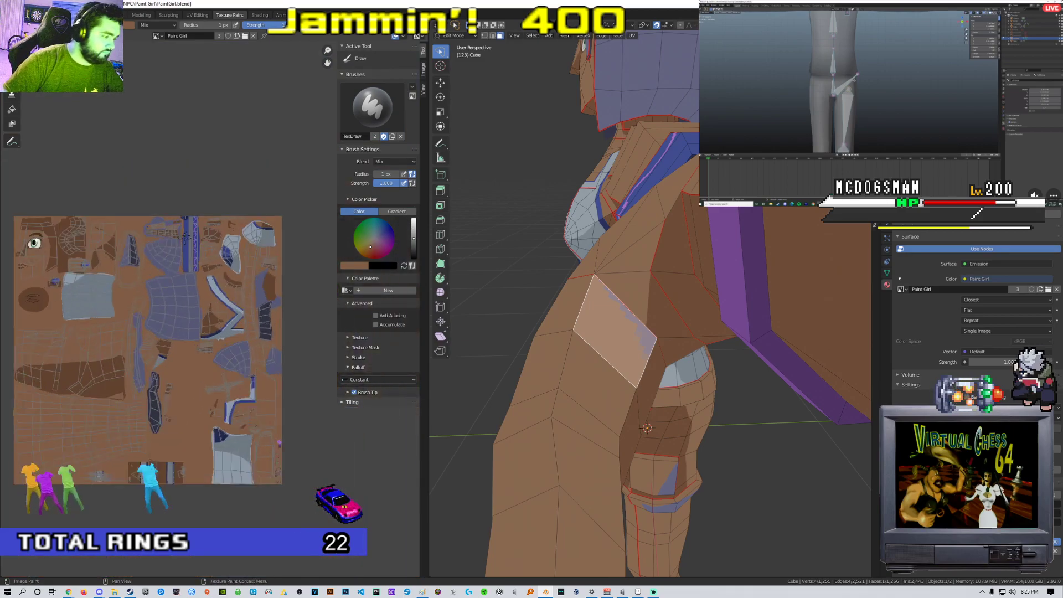
pyautogui.scroll(1, 161, 248)
# Locate the thumb-base face in the UV editor and select the whole mesh to show the surrounding UVs
pyautogui.click(197, 15)
pyautogui.scroll(1, 320, 289)
pyautogui.moveTo(326, 265); pyautogui.dragTo(246, 272, button='middle')
pyautogui.scroll(4, 237, 256)
pyautogui.scroll(3, 245, 272)
pyautogui.moveTo(612, 220); pyautogui.dragTo(635, 273, button='middle')
pyautogui.press('a')
pyautogui.scroll(3, 354, 249)
pyautogui.moveTo(324, 264); pyautogui.dragTo(302, 261, button='middle')
pyautogui.press('Tab')
pyautogui.press('Tab')
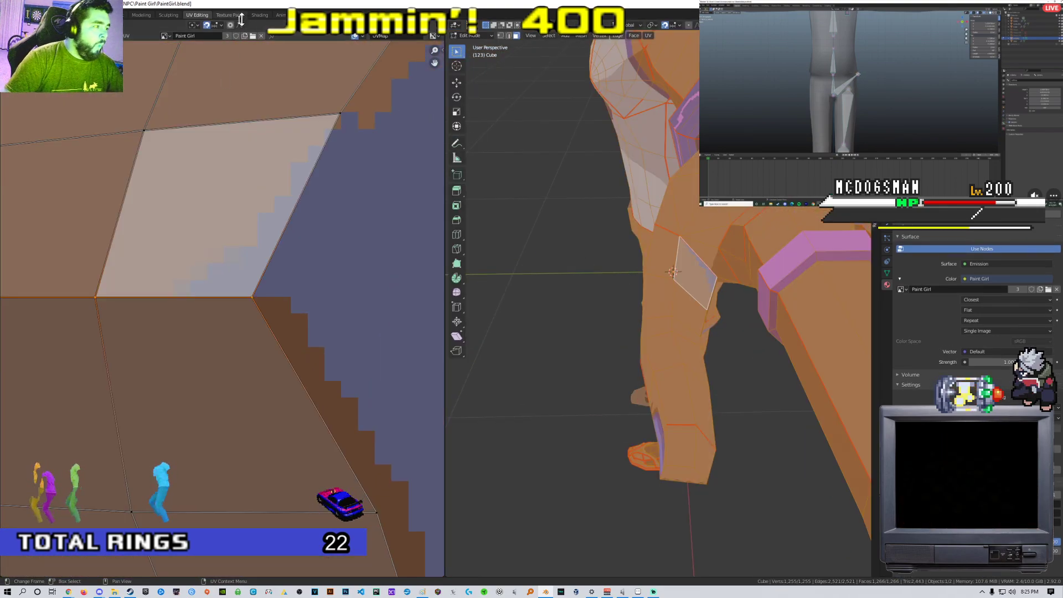
# Paint light brown over the blue edge pixels of the thumb-base face with the 1 px brush
pyautogui.click(228, 15)
pyautogui.scroll(-2, 251, 250)
pyautogui.scroll(4, 252, 250)
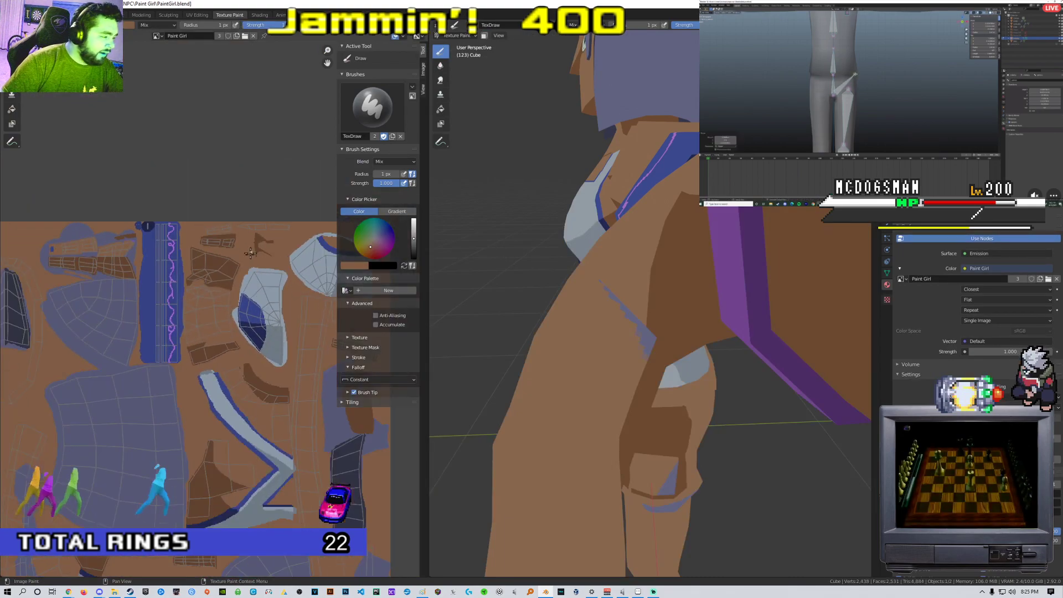
pyautogui.scroll(8, 252, 251)
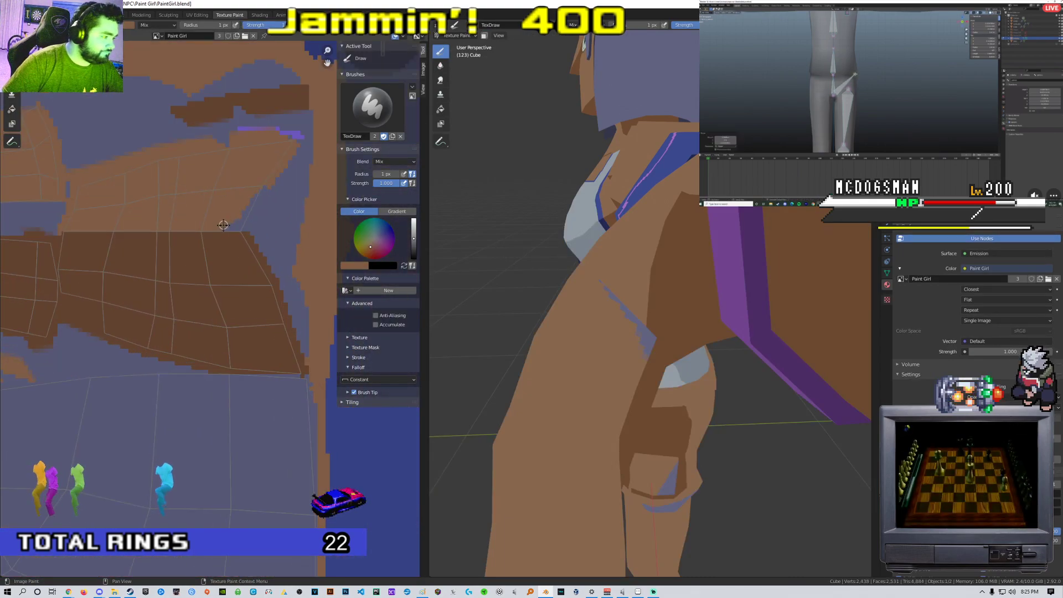
pyautogui.scroll(4, 223, 225)
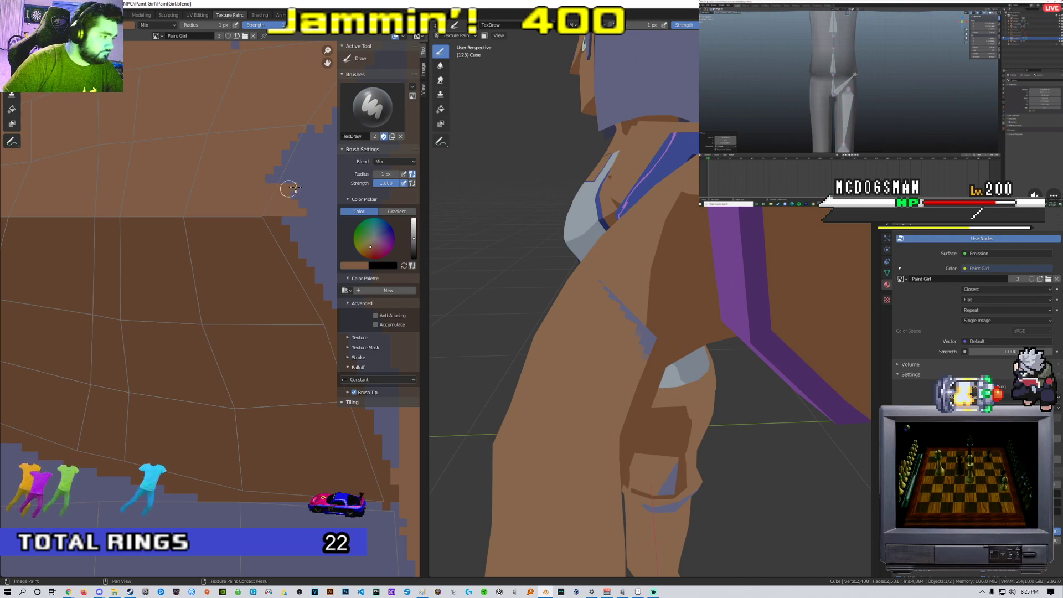
pyautogui.moveTo(292, 164)
pyautogui.mouseDown(button='middle')
pyautogui.moveTo(226, 190)
pyautogui.moveTo(229, 239)
pyautogui.mouseUp(button='middle')
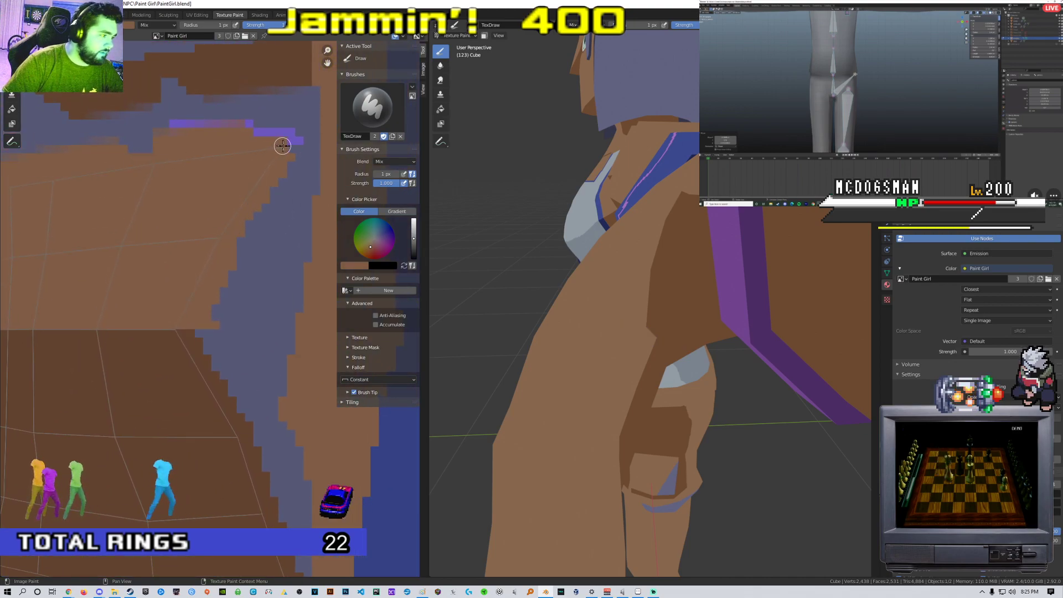
# Select the single face at the thumb base where the light and dark skin shades meet
pyautogui.moveTo(461, 209)
pyautogui.mouseDown(button='middle')
pyautogui.moveTo(593, 236)
pyautogui.moveTo(623, 336)
pyautogui.mouseUp(button='middle')
pyautogui.press('Tab')
pyautogui.press('Tab')
pyautogui.press('Tab')
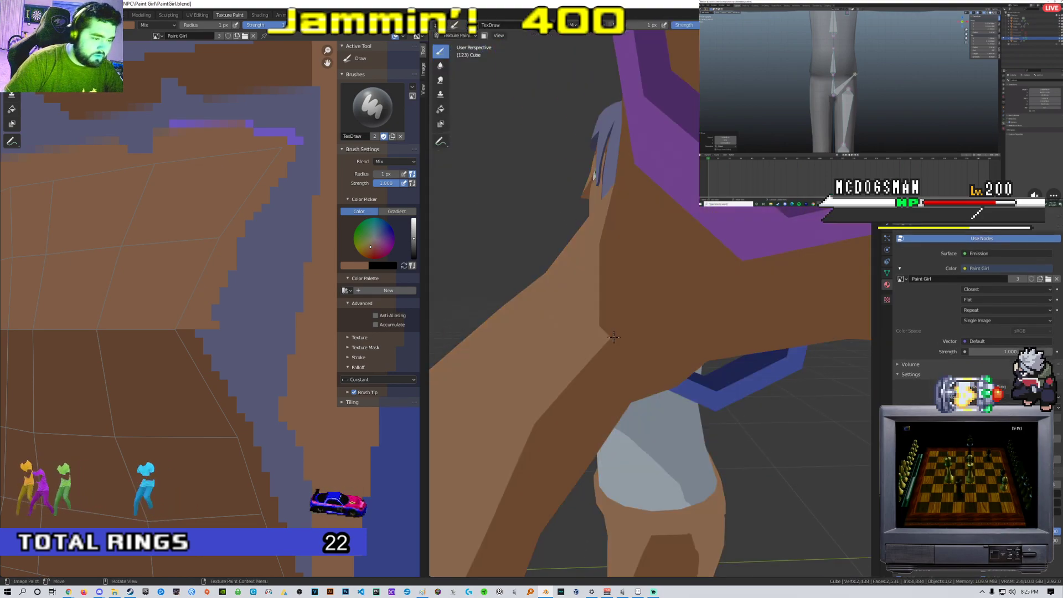
pyautogui.press('1')
pyautogui.click(612, 337)
pyautogui.press('Tab')
pyautogui.press('Tab')
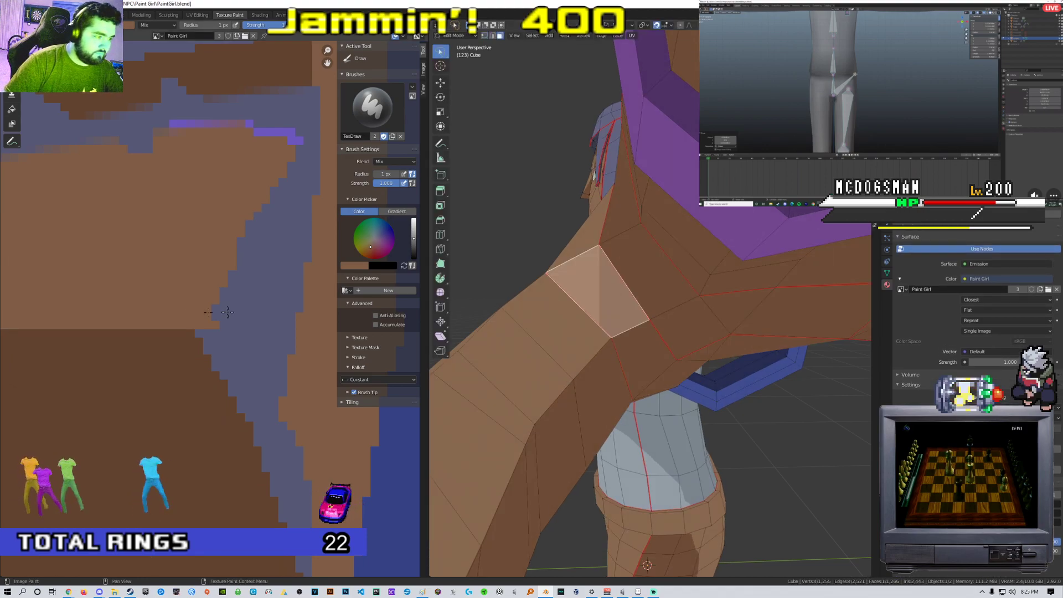
pyautogui.scroll(-8, 295, 311)
pyautogui.scroll(2, 268, 333)
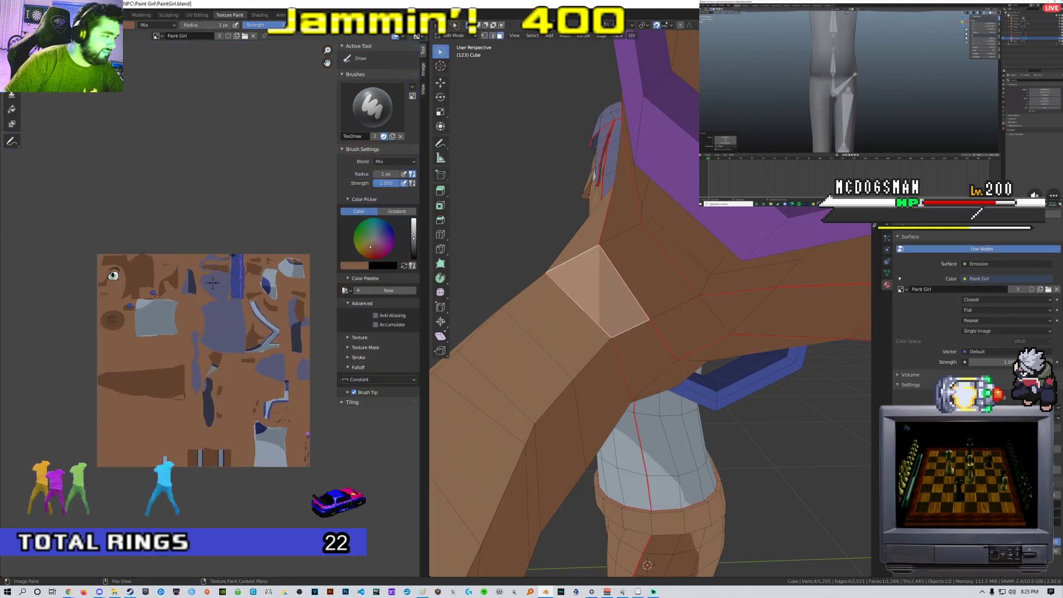
pyautogui.press('Tab')
pyautogui.scroll(3, 257, 253)
# Locate the thumb-base face in the UV editor and move its upper UV vertex onto the boundary between dark and light brown
pyautogui.click(196, 15)
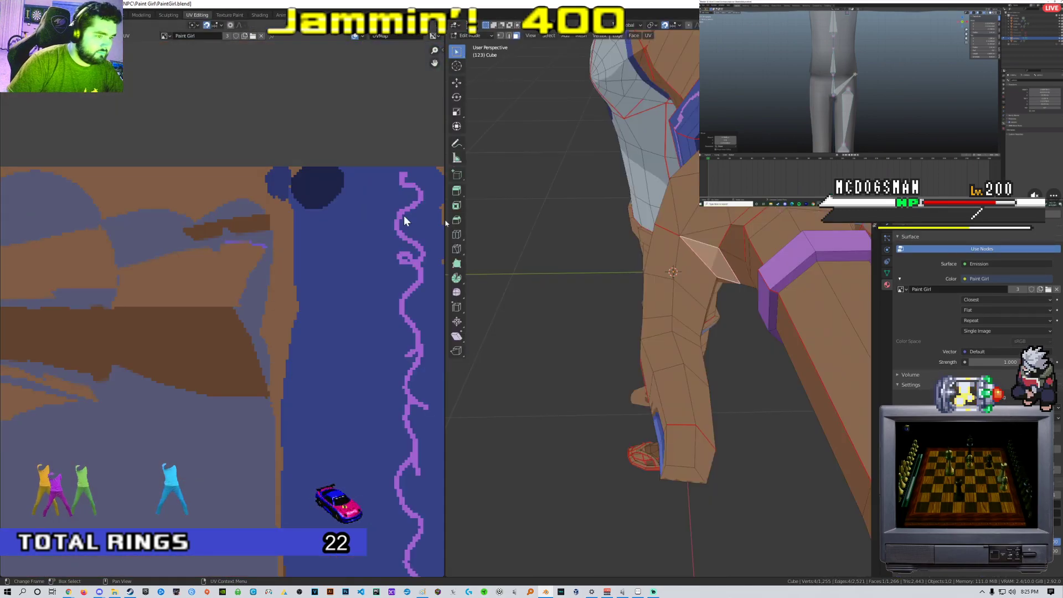
pyautogui.scroll(-5, 268, 244)
pyautogui.rightClick(284, 252)
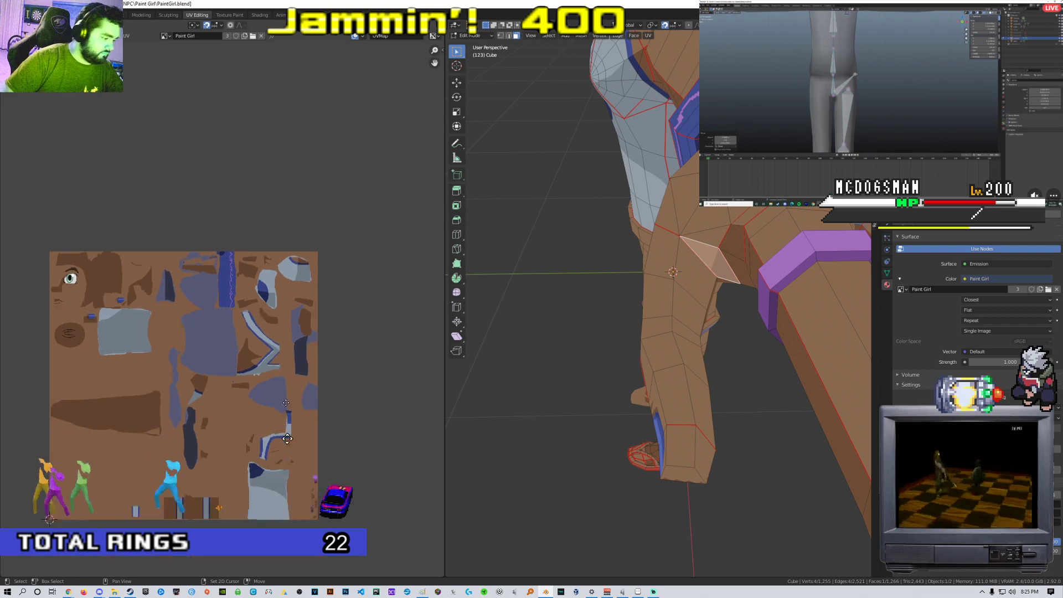
pyautogui.scroll(8, 274, 332)
pyautogui.scroll(7, 277, 310)
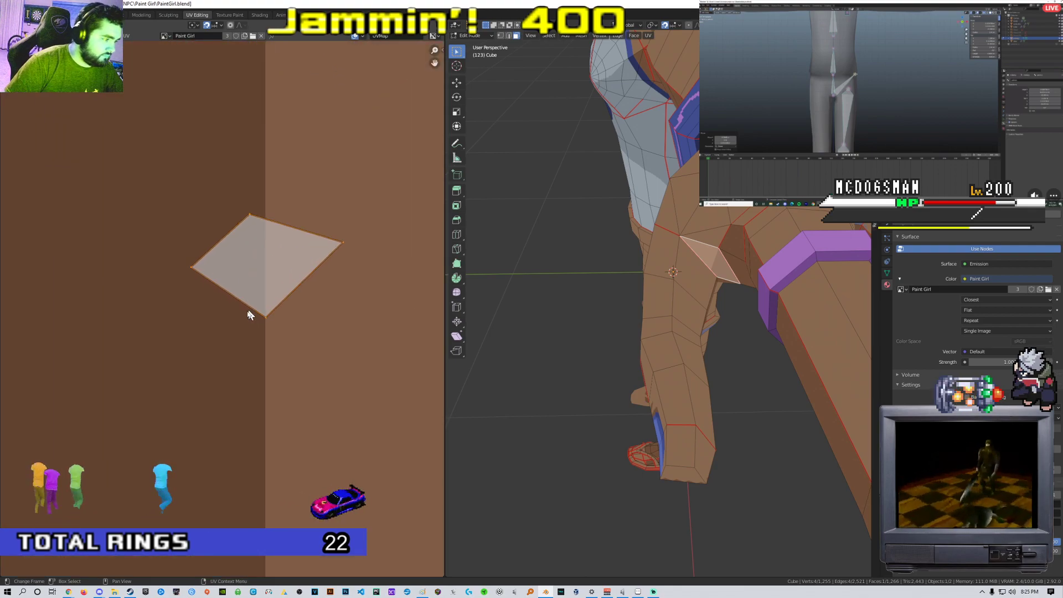
pyautogui.moveTo(675, 260); pyautogui.dragTo(654, 227, button='middle')
pyautogui.scroll(2, 649, 240)
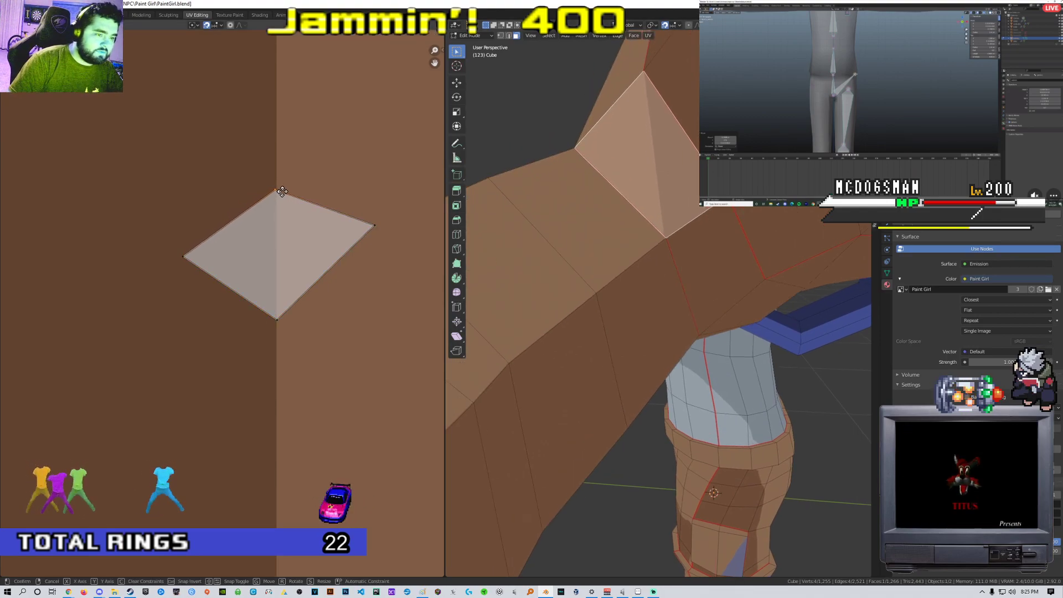
pyautogui.click(283, 191)
# Select the row of faces along the little finger from its base to the tip and locate their UVs on the texture
pyautogui.press('Tab')
pyautogui.scroll(-1, 653, 238)
pyautogui.moveTo(653, 237)
pyautogui.mouseDown(button='middle')
pyautogui.moveTo(740, 273)
pyautogui.moveTo(743, 257)
pyautogui.moveTo(626, 218)
pyautogui.moveTo(657, 258)
pyautogui.mouseUp(button='middle')
pyautogui.scroll(-3, 689, 257)
pyautogui.scroll(4, 640, 214)
pyautogui.scroll(1, 664, 259)
pyautogui.press('Tab')
pyautogui.keyDown('shift'); pyautogui.click(642, 238); pyautogui.keyUp('shift')
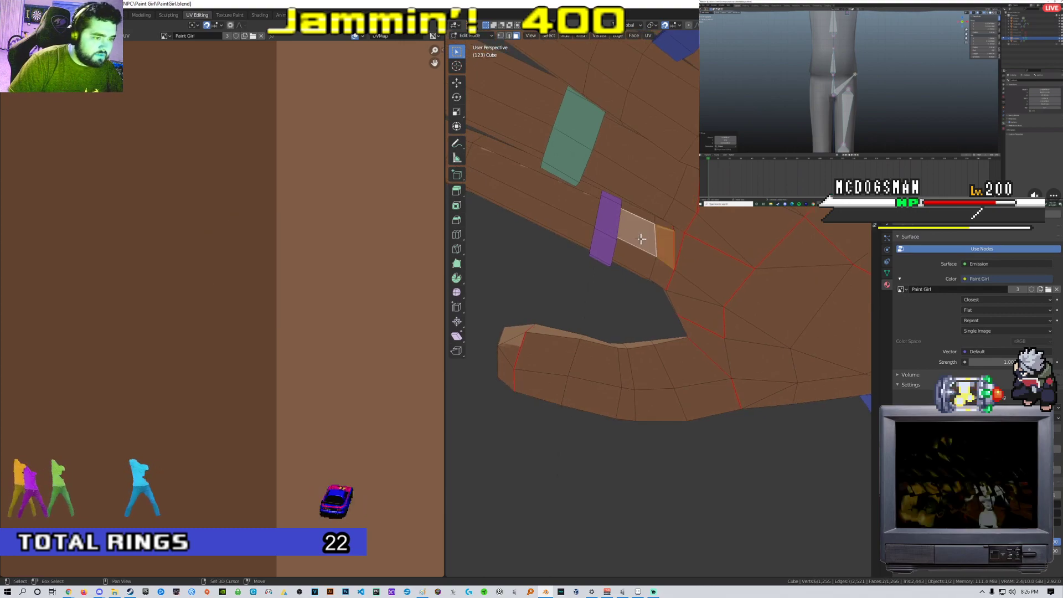
pyautogui.moveTo(562, 211); pyautogui.dragTo(637, 265, button='middle')
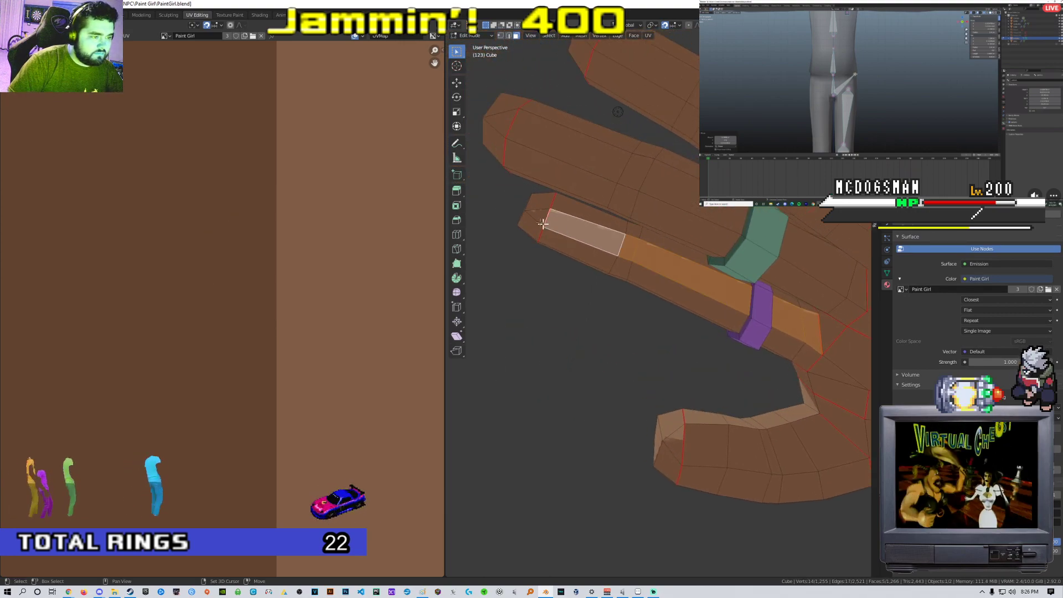
pyautogui.scroll(-10, 274, 282)
pyautogui.scroll(6, 271, 257)
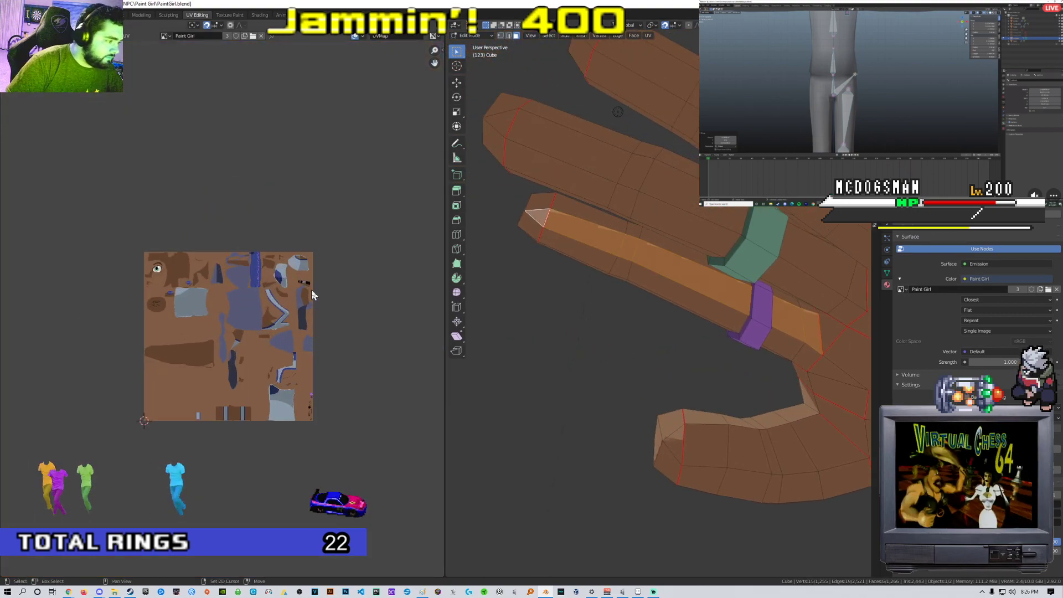
pyautogui.scroll(8, 260, 294)
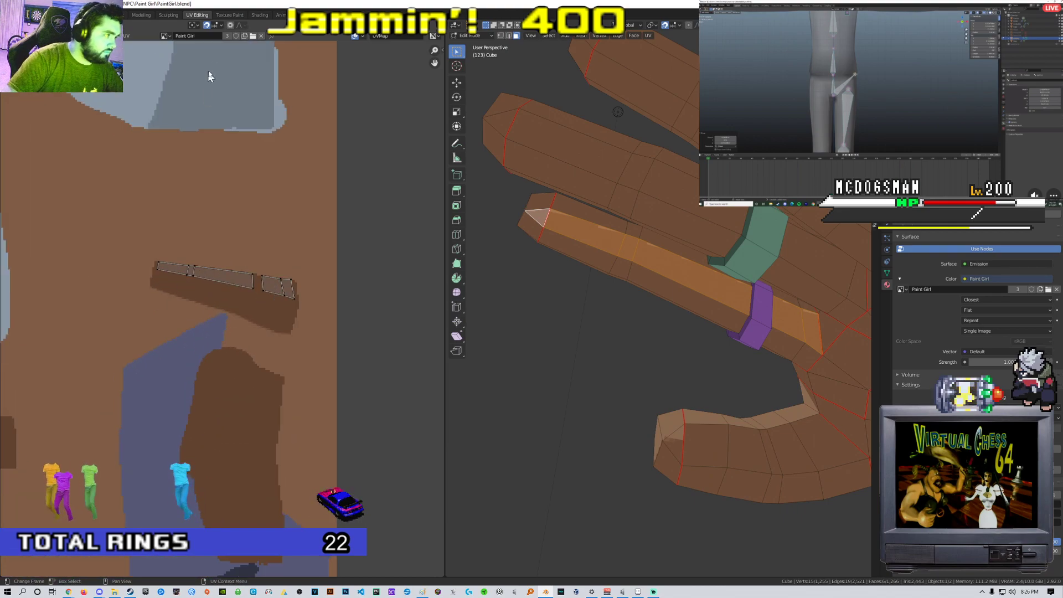
# Set the brush radius to 4 px and paint dark brown along the upper edge of the little finger's UV strip
pyautogui.click(228, 15)
pyautogui.scroll(-5, 268, 299)
pyautogui.scroll(6, 262, 245)
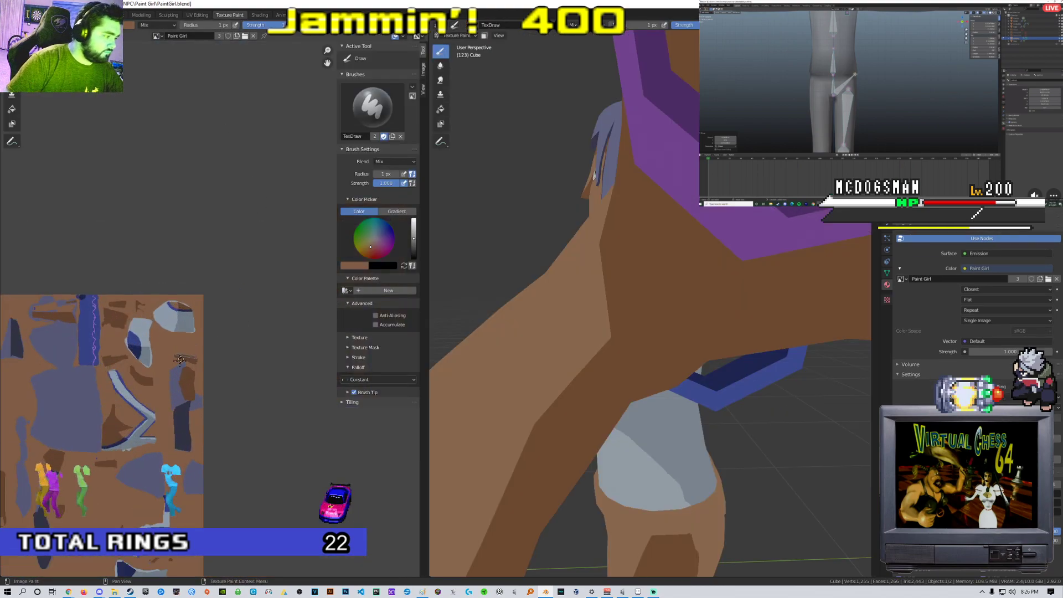
pyautogui.scroll(6, 262, 244)
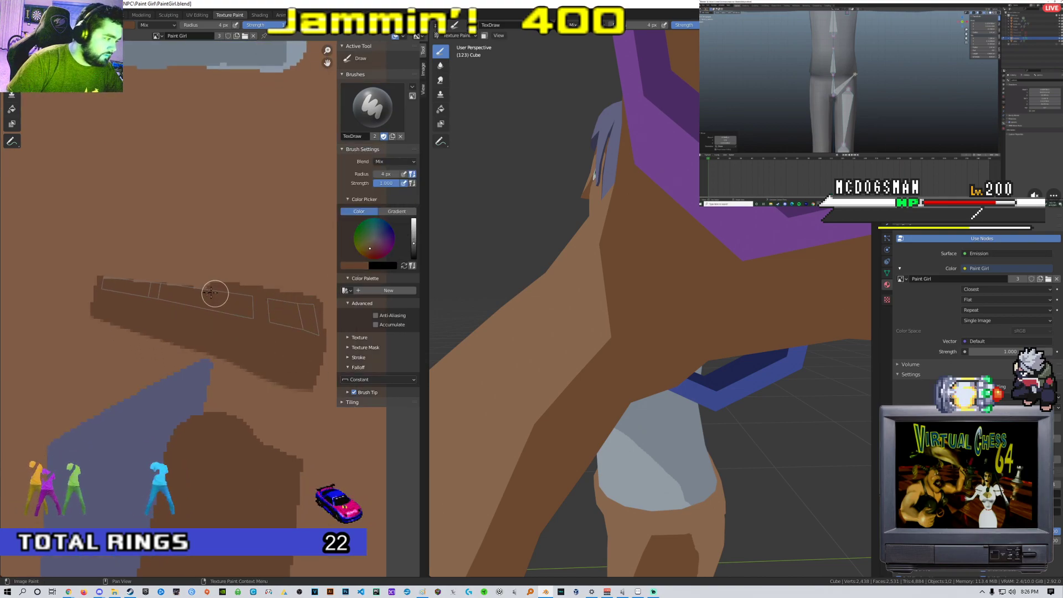
pyautogui.scroll(-3, 631, 311)
pyautogui.moveTo(631, 310)
pyautogui.mouseDown(button='middle')
pyautogui.moveTo(645, 305)
pyautogui.moveTo(595, 309)
pyautogui.moveTo(624, 296)
pyautogui.mouseUp(button='middle')
pyautogui.scroll(4, 624, 296)
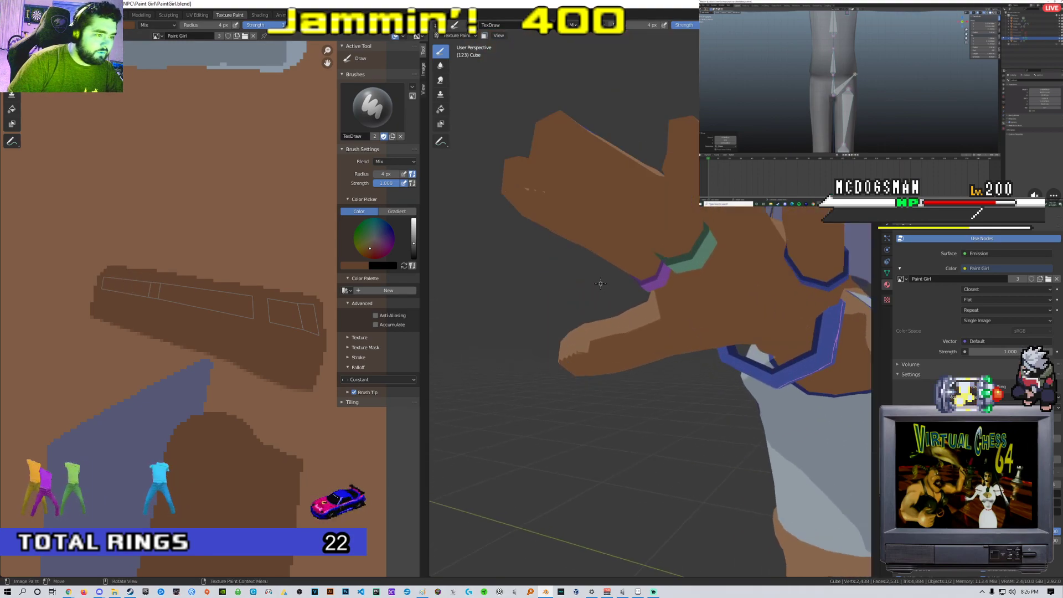
pyautogui.scroll(-5, 286, 325)
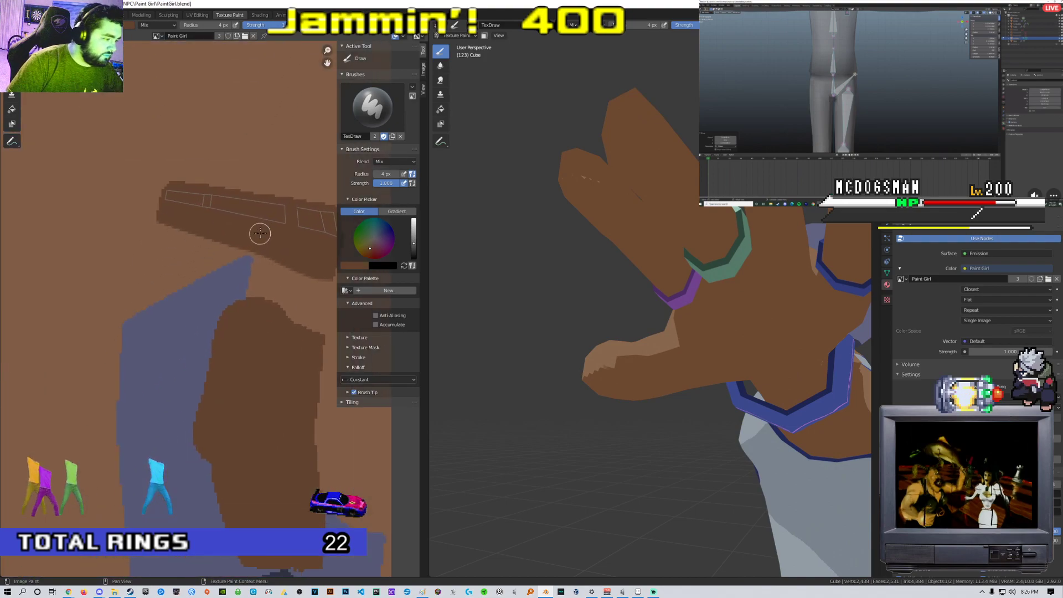
# Locate the UV of the purple-ringed finger's selected tip face among the small patches in the texture's lower corner
pyautogui.scroll(2, 195, 250)
pyautogui.press('Tab')
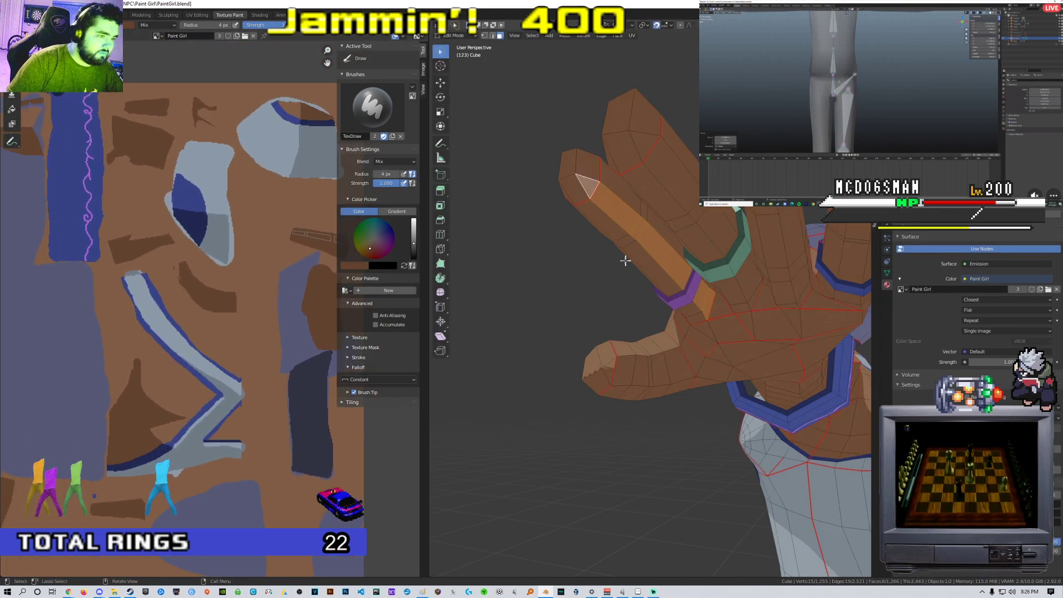
pyautogui.scroll(-4, 238, 399)
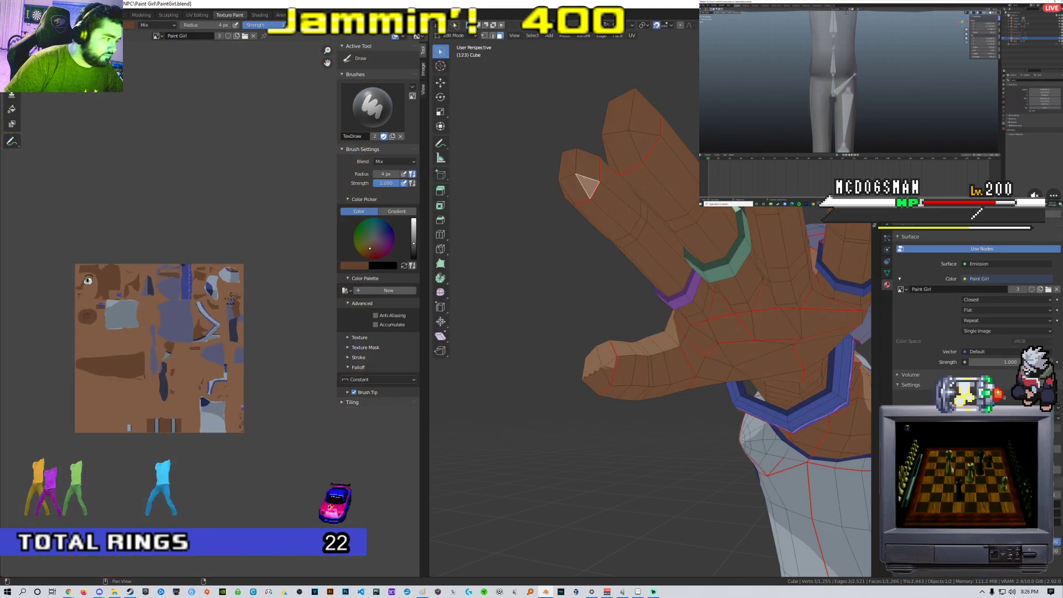
pyautogui.moveTo(220, 426); pyautogui.dragTo(225, 299, button='middle')
pyautogui.scroll(1, 221, 301)
pyautogui.click(204, 15)
pyautogui.click(228, 15)
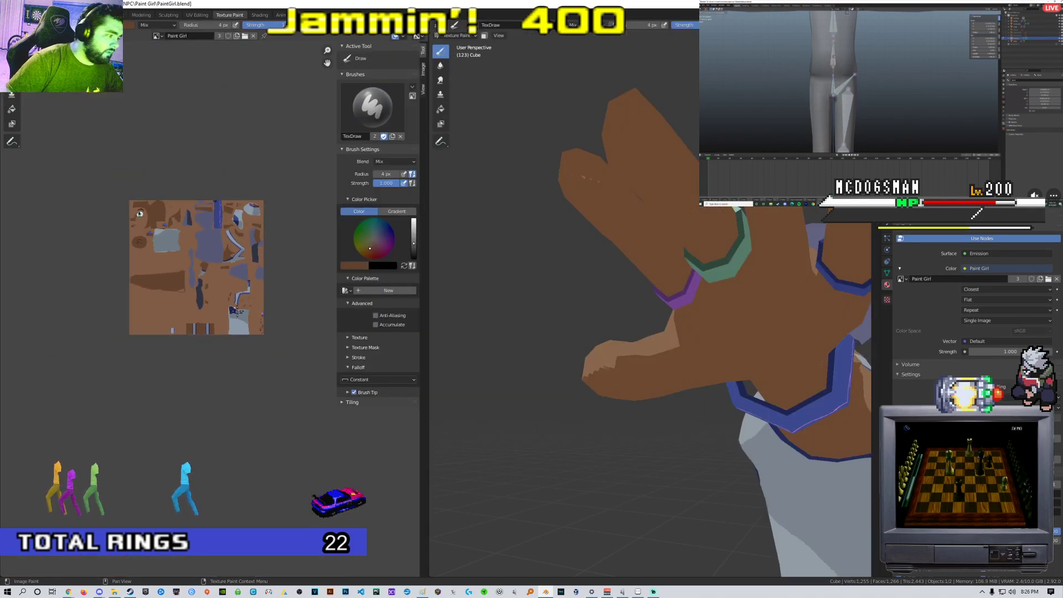
pyautogui.scroll(6, 211, 287)
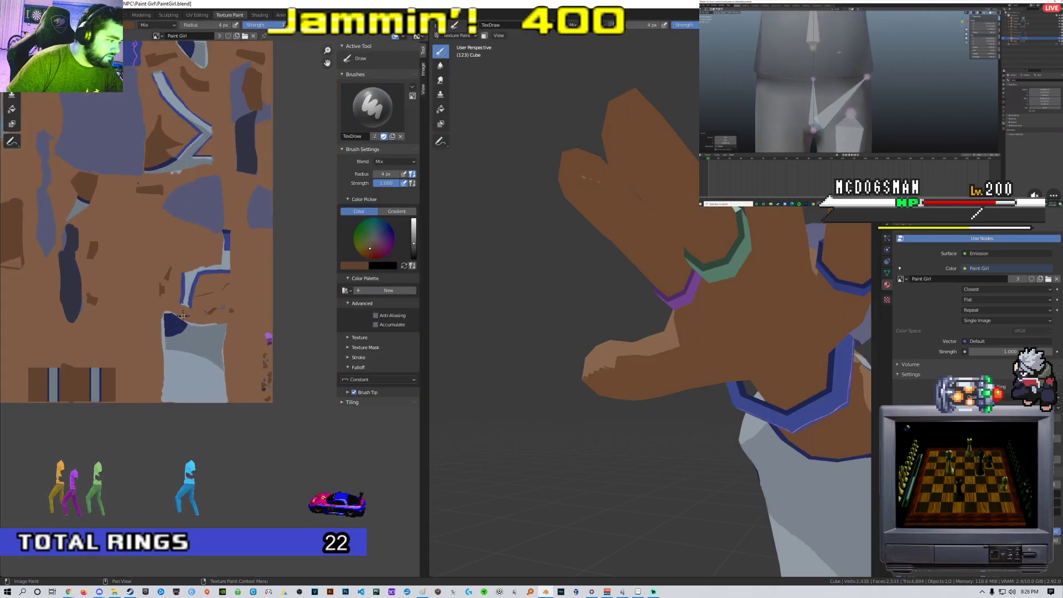
pyautogui.scroll(6, 233, 304)
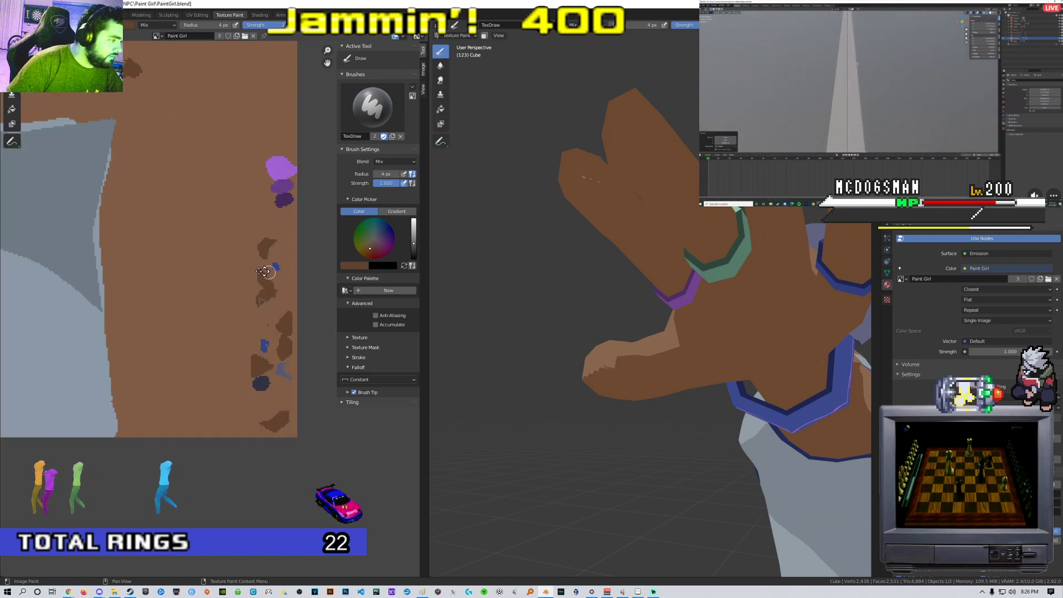
pyautogui.scroll(1, 233, 303)
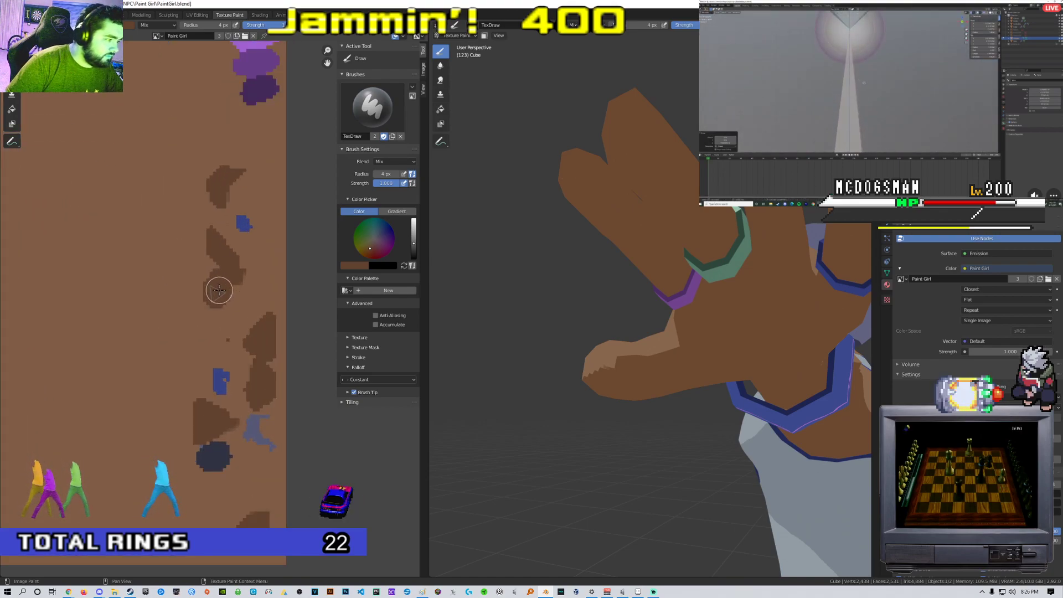
# Select the face beside the nail of the purple-ringed finger and search the texture for the painted nail areas
pyautogui.moveTo(703, 253)
pyautogui.mouseDown(button='middle')
pyautogui.moveTo(714, 259)
pyautogui.moveTo(699, 281)
pyautogui.moveTo(578, 215)
pyautogui.moveTo(615, 193)
pyautogui.mouseUp(button='middle')
pyautogui.press('Tab')
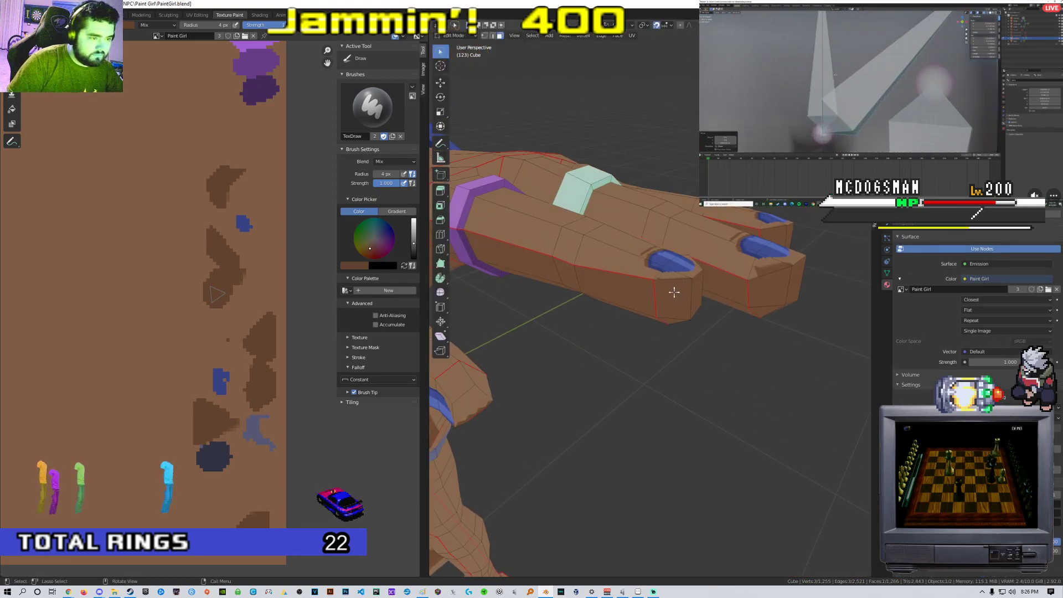
pyautogui.moveTo(669, 280); pyautogui.dragTo(625, 299, button='middle')
pyautogui.scroll(1, 626, 298)
pyautogui.scroll(-7, 247, 297)
pyautogui.moveTo(247, 297); pyautogui.dragTo(358, 463, button='middle')
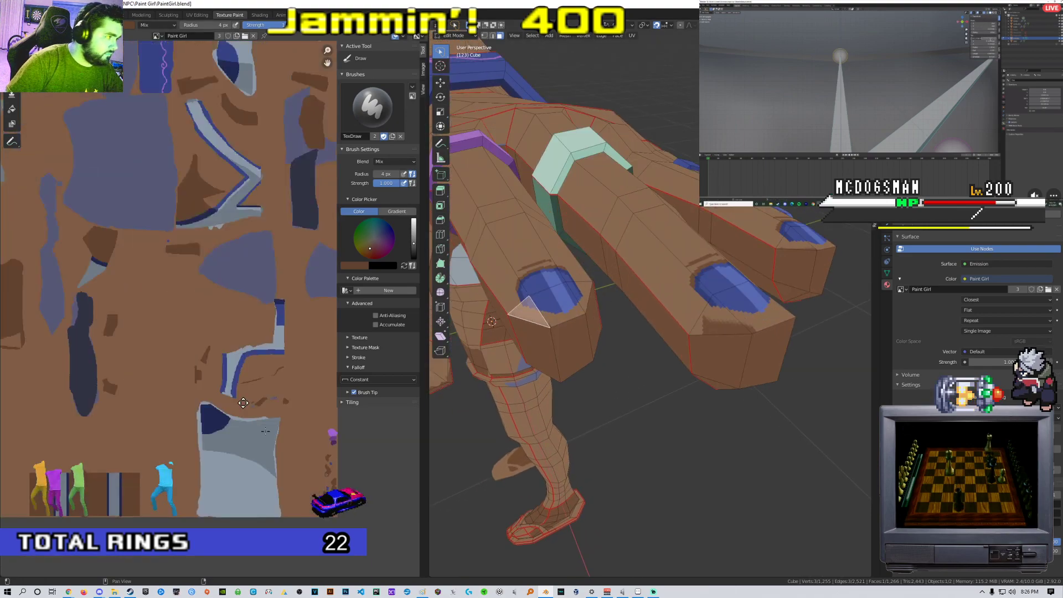
pyautogui.moveTo(144, 166); pyautogui.dragTo(326, 404, button='middle')
pyautogui.moveTo(90, 268); pyautogui.dragTo(210, 291, button='middle')
pyautogui.scroll(6, 210, 290)
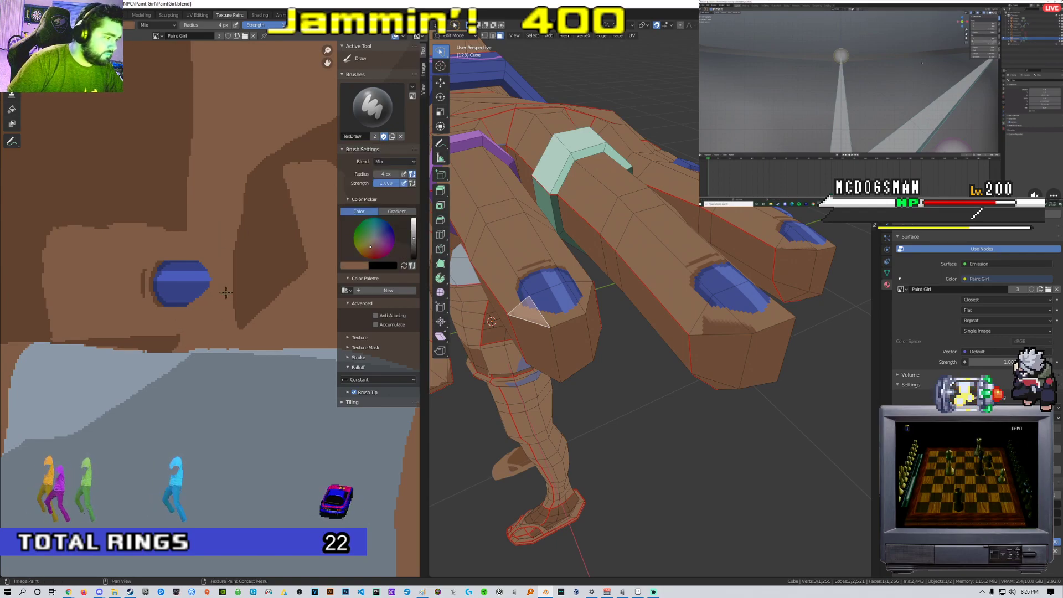
# Select all faces and examine the thumb and its UVs around the painted blue nail on the texture
pyautogui.moveTo(645, 318); pyautogui.dragTo(667, 309, button='middle')
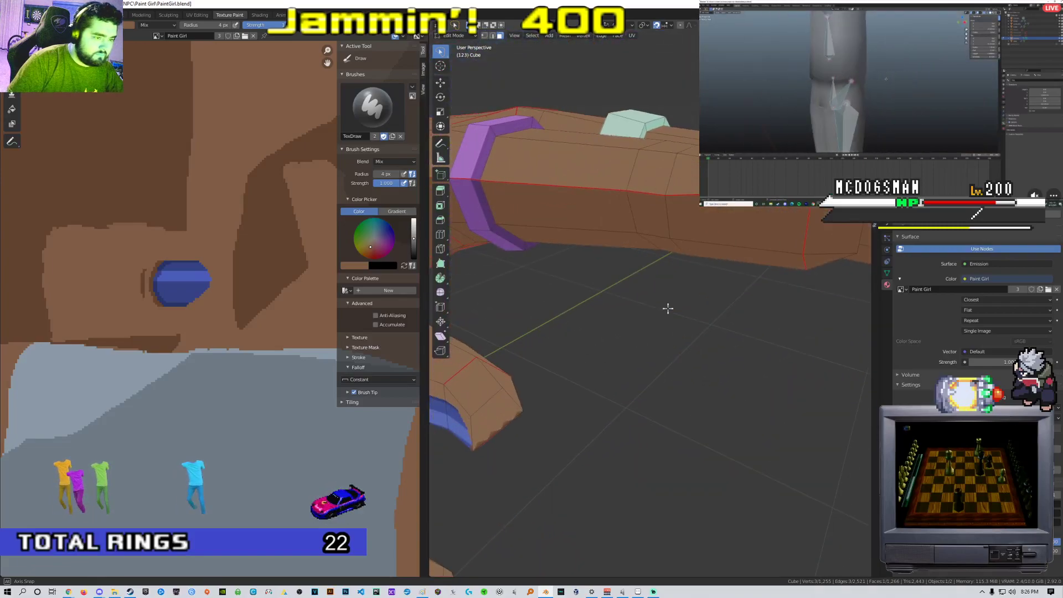
pyautogui.press('a')
pyautogui.click(197, 15)
pyautogui.click(229, 15)
pyautogui.scroll(-2, 232, 254)
pyautogui.scroll(2, 256, 266)
pyautogui.moveTo(692, 221)
pyautogui.mouseDown(button='middle')
pyautogui.moveTo(613, 244)
pyautogui.moveTo(581, 238)
pyautogui.moveTo(647, 232)
pyautogui.moveTo(664, 213)
pyautogui.moveTo(626, 239)
pyautogui.moveTo(598, 243)
pyautogui.moveTo(595, 232)
pyautogui.moveTo(567, 250)
pyautogui.moveTo(700, 276)
pyautogui.mouseUp(button='middle')
pyautogui.scroll(-5, 600, 244)
pyautogui.press('Tab')
pyautogui.press('Tab')
pyautogui.press('Tab')
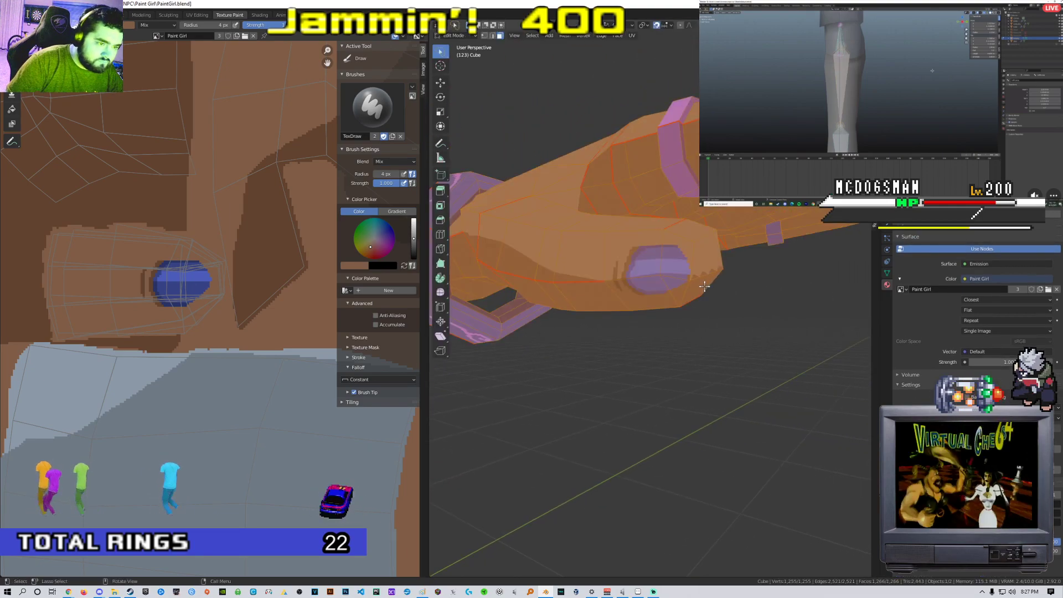
# Select the faces at the underside of the thumb tip and show their UVs in the UV editor
pyautogui.click(700, 269)
pyautogui.keyDown('shift'); pyautogui.moveTo(700, 285); pyautogui.dragTo(488, 290, button='middle'); pyautogui.keyUp('shift')
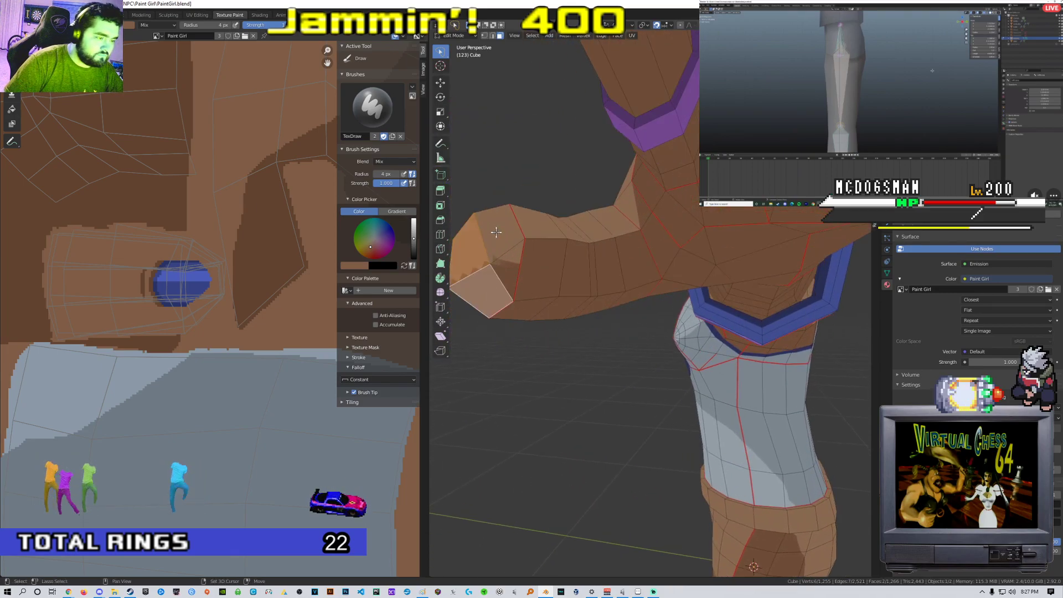
pyautogui.keyDown('shift'); pyautogui.click(505, 272); pyautogui.keyUp('shift')
pyautogui.scroll(-9, 235, 302)
pyautogui.scroll(3, 234, 302)
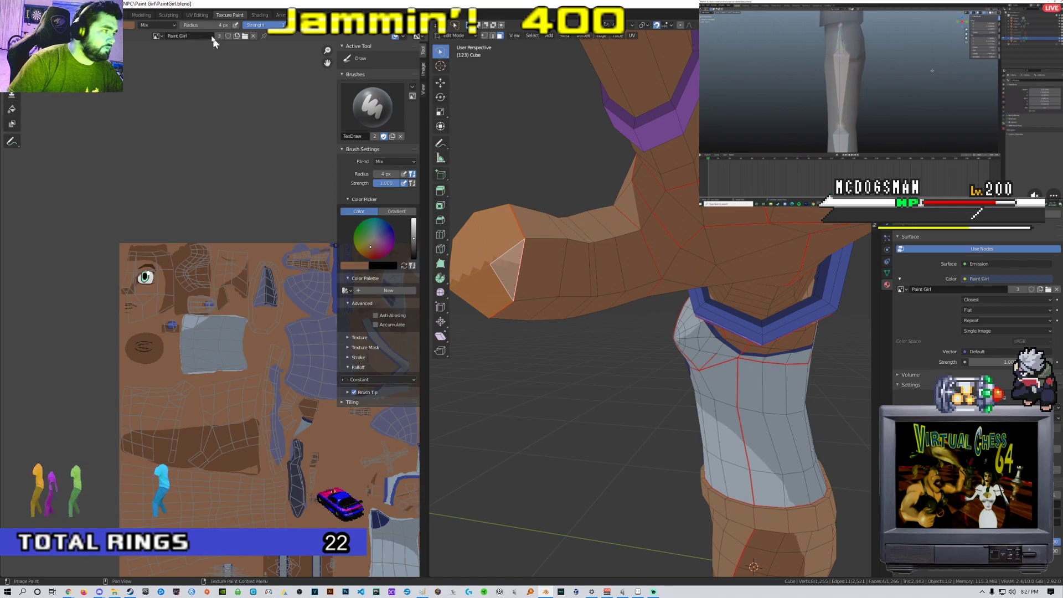
pyautogui.click(197, 15)
pyautogui.scroll(-10, 235, 271)
pyautogui.scroll(4, 309, 238)
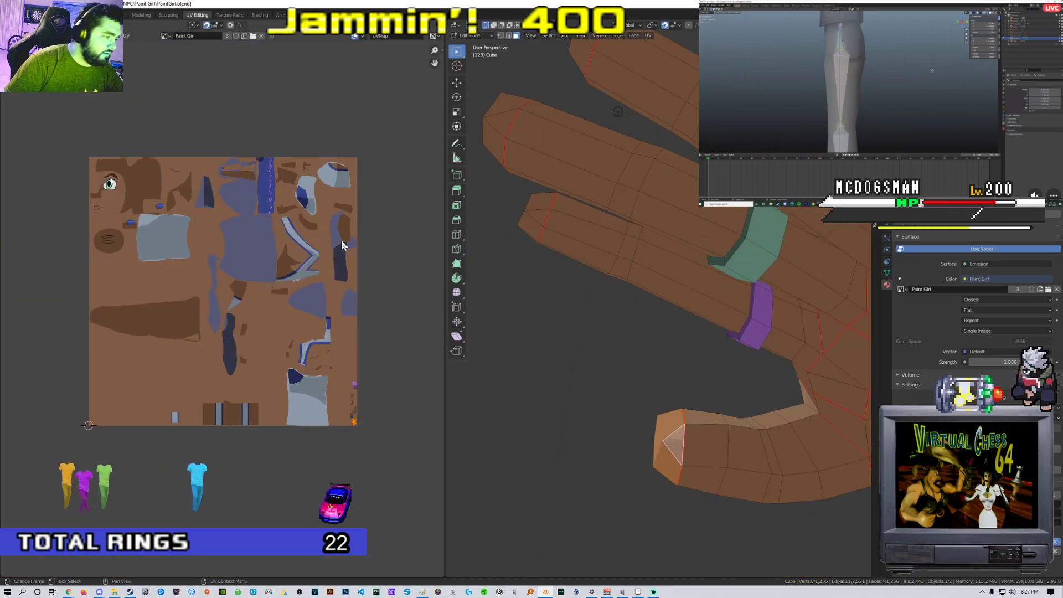
# Rotate the thumb-tip UV island, scale it down and move it toward the lowest dark brown patch in the texture's corner
pyautogui.keyDown('shift'); pyautogui.moveTo(380, 352); pyautogui.dragTo(227, 141, button='middle'); pyautogui.keyUp('shift')
pyautogui.scroll(8, 205, 232)
pyautogui.keyDown('shift'); pyautogui.moveTo(205, 232); pyautogui.dragTo(239, 293, button='middle'); pyautogui.keyUp('shift')
pyautogui.scroll(1, 212, 243)
pyautogui.scroll(-2, 239, 288)
pyautogui.scroll(3, 233, 293)
pyautogui.keyDown('shift'); pyautogui.moveTo(268, 203); pyautogui.dragTo(242, 310, button='middle'); pyautogui.keyUp('shift')
pyautogui.scroll(2, 241, 308)
pyautogui.moveTo(487, 274); pyautogui.dragTo(605, 241, button='middle')
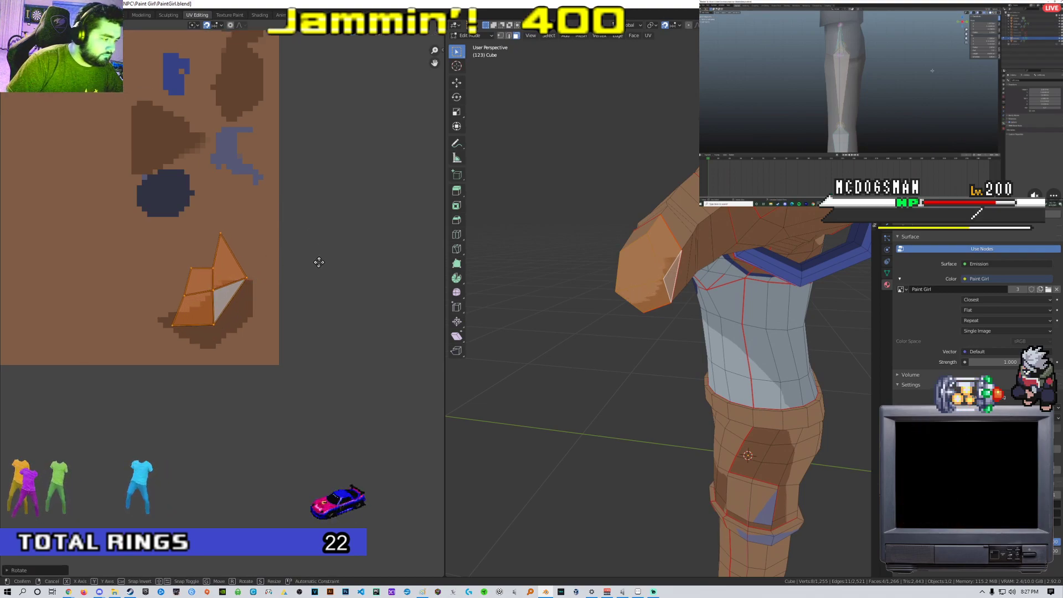
pyautogui.press('s')
pyautogui.click(281, 239)
pyautogui.click(279, 254)
# Place the thumb-tip UVs across the upper edge of the dark brown patch and shrink them further
pyautogui.moveTo(608, 276); pyautogui.dragTo(550, 285, button='middle')
pyautogui.scroll(5, 283, 274)
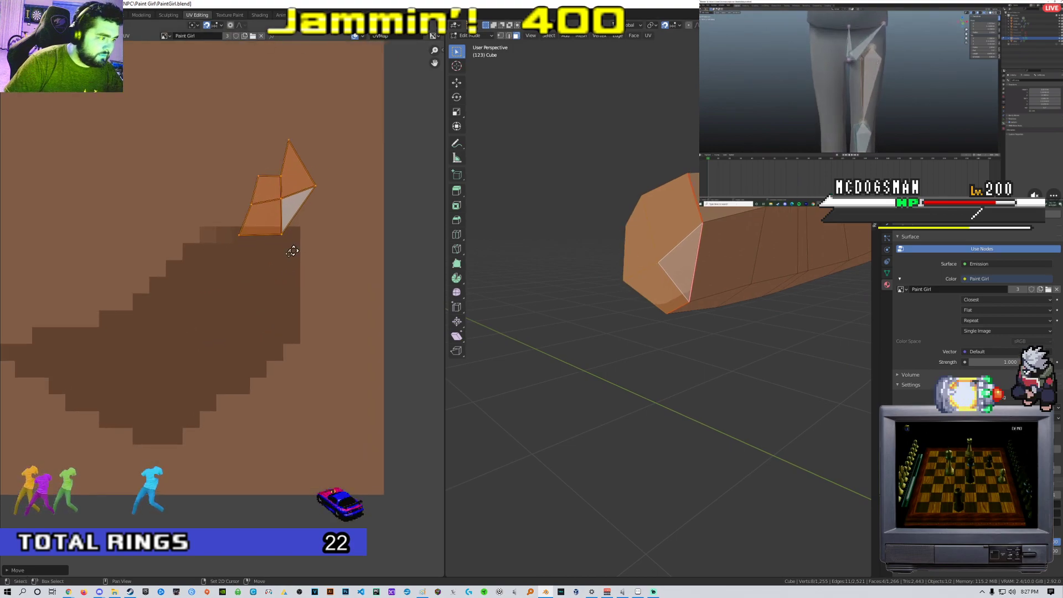
pyautogui.press('g')
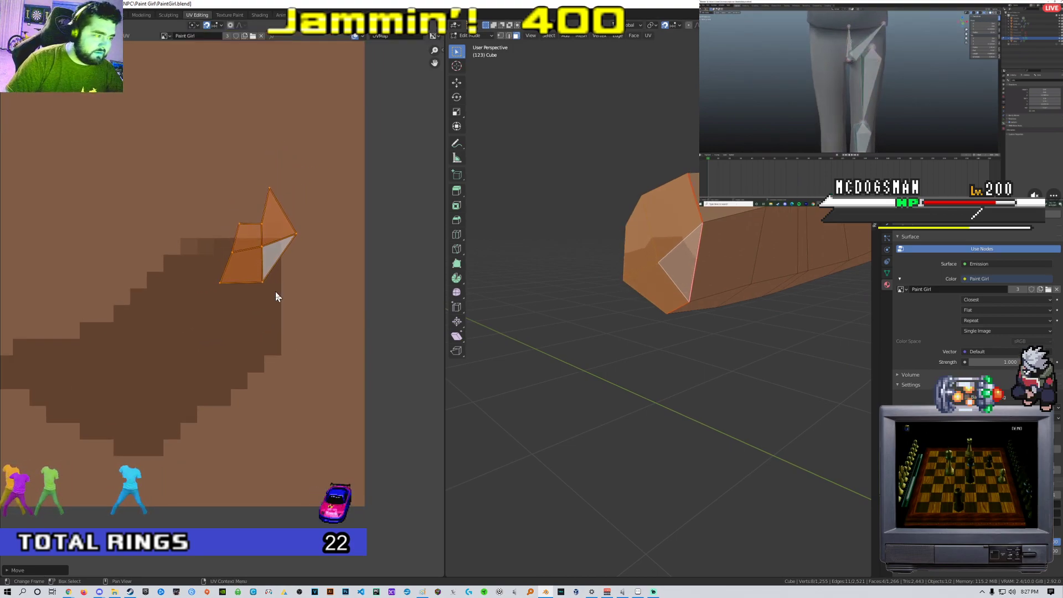
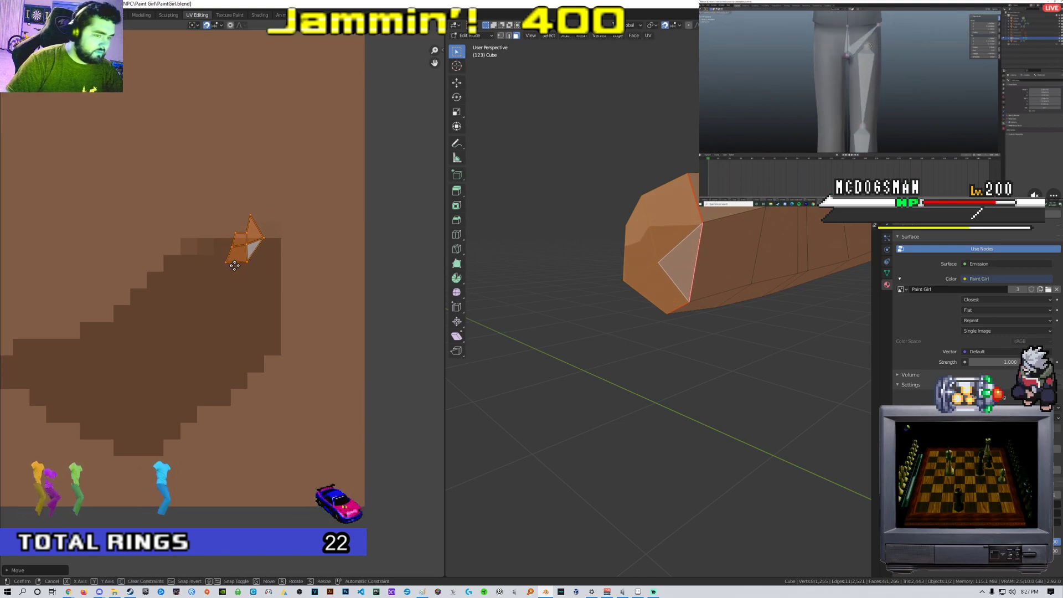
pyautogui.click(250, 204)
# Move the thumb-tip island's middle UV vertices onto the boundary between the dark and light brown
pyautogui.scroll(2, 254, 205)
pyautogui.rightClick(256, 221)
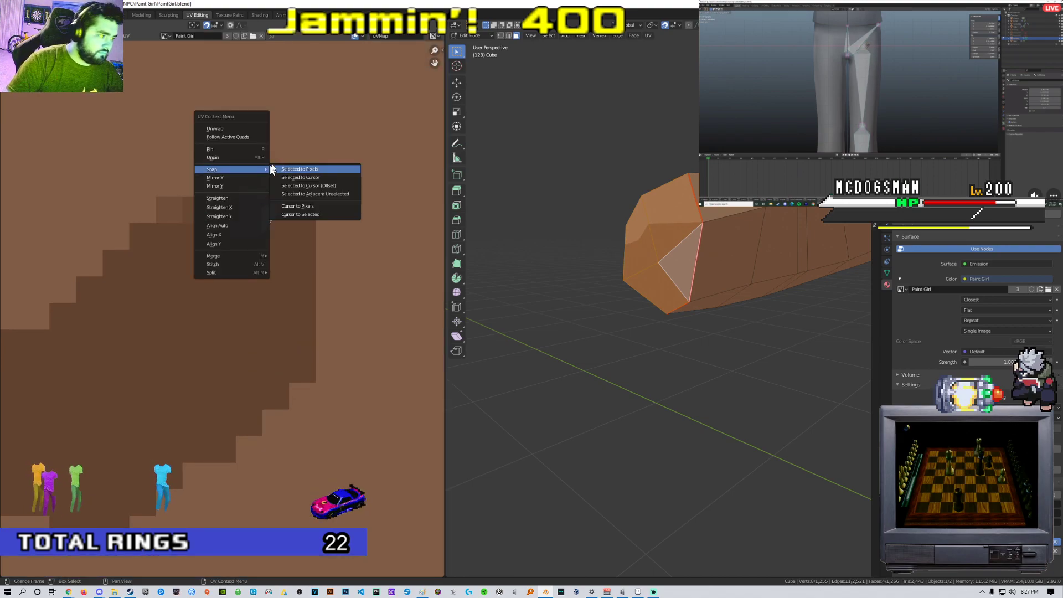
pyautogui.click(268, 162)
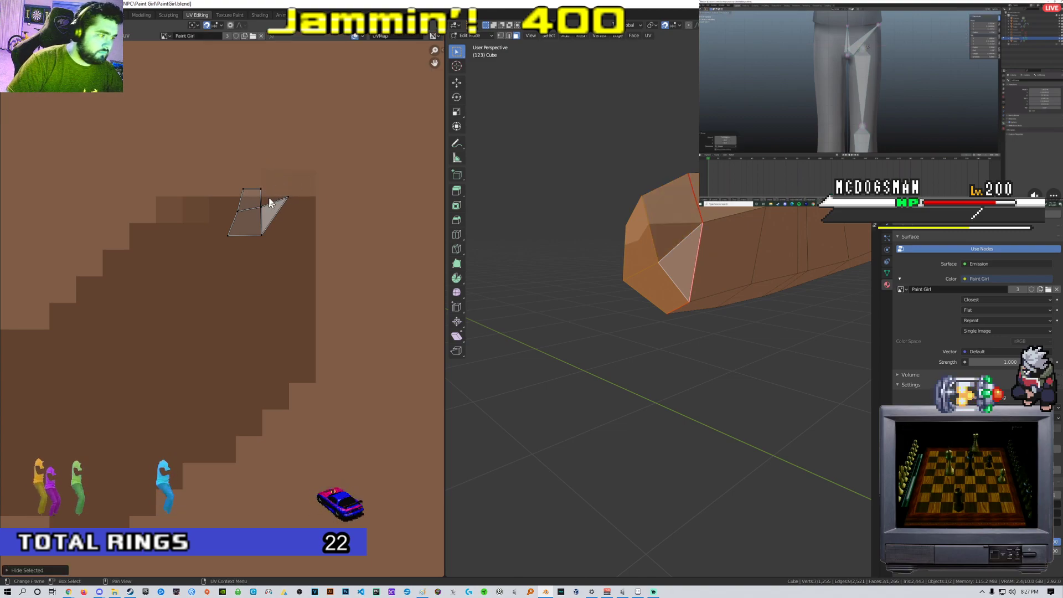
pyautogui.click(296, 204)
pyautogui.press('g')
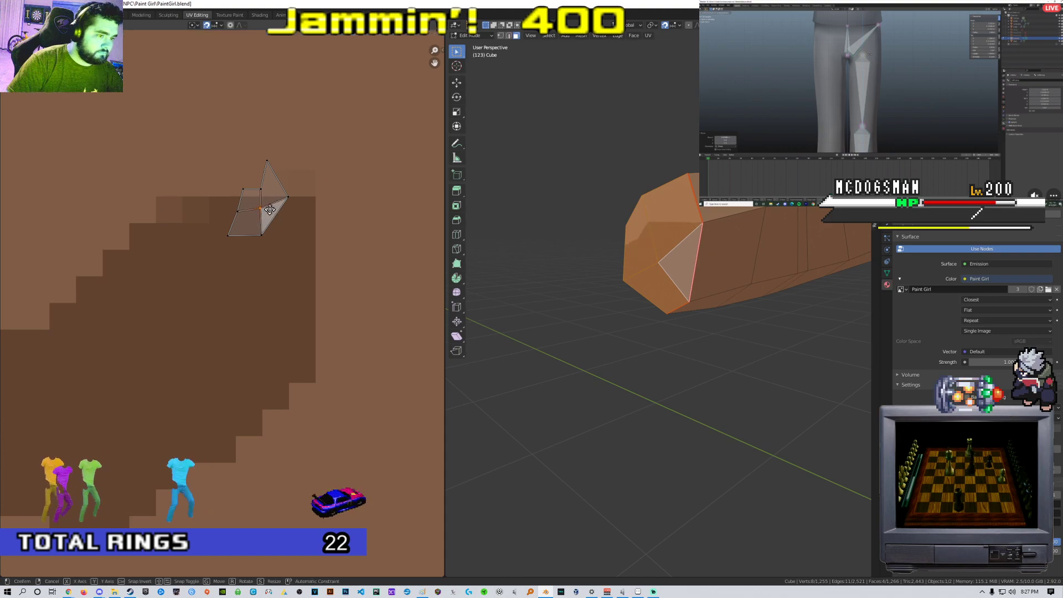
pyautogui.press('g')
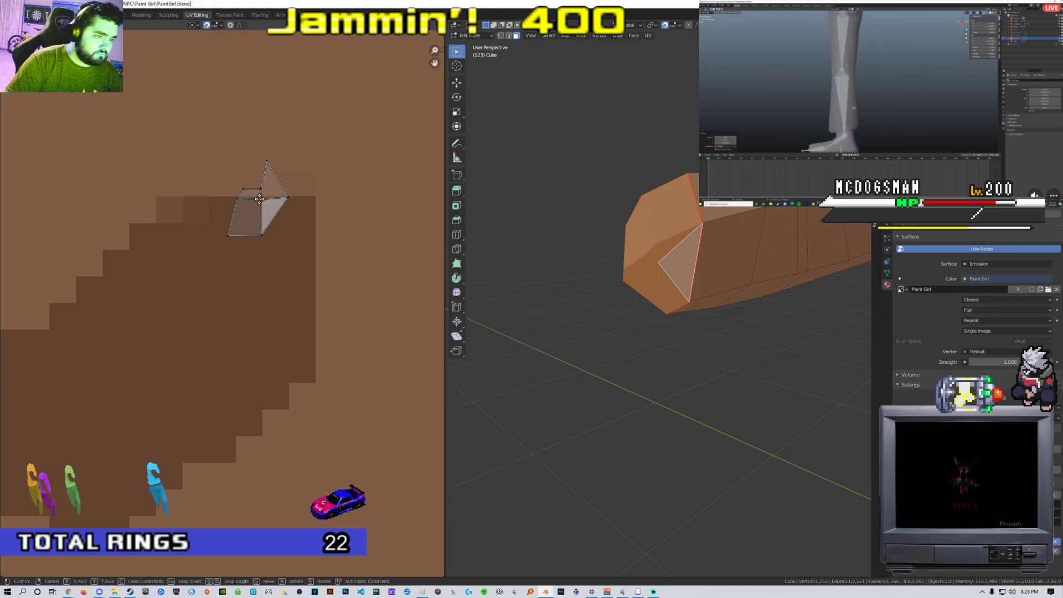
# Select the two adjoining faces on the thumb side of the hand, between the knuckle area and the bracelet
pyautogui.moveTo(527, 256)
pyautogui.mouseDown(button='middle')
pyautogui.moveTo(652, 267)
pyautogui.moveTo(700, 250)
pyautogui.moveTo(679, 247)
pyautogui.moveTo(583, 251)
pyautogui.moveTo(731, 262)
pyautogui.moveTo(664, 292)
pyautogui.moveTo(794, 242)
pyautogui.moveTo(642, 219)
pyautogui.moveTo(607, 246)
pyautogui.mouseUp(button='middle')
pyautogui.press('Tab')
pyautogui.scroll(-2, 584, 251)
pyautogui.press('Tab')
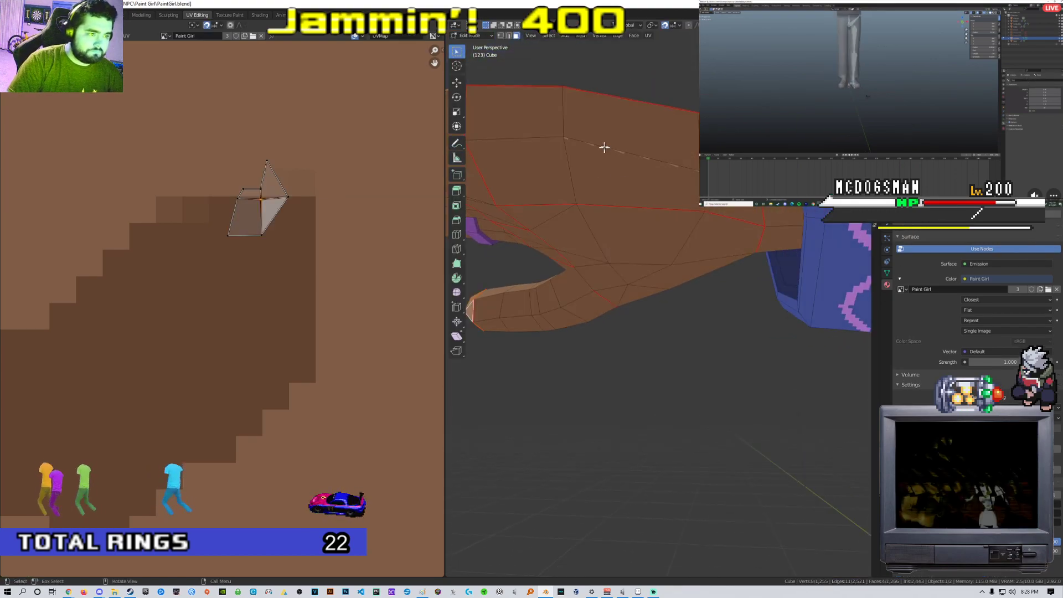
pyautogui.click(604, 146)
pyautogui.click(615, 179)
pyautogui.keyDown('shift'); pyautogui.click(730, 202); pyautogui.keyUp('shift')
pyautogui.scroll(-4, 615, 195)
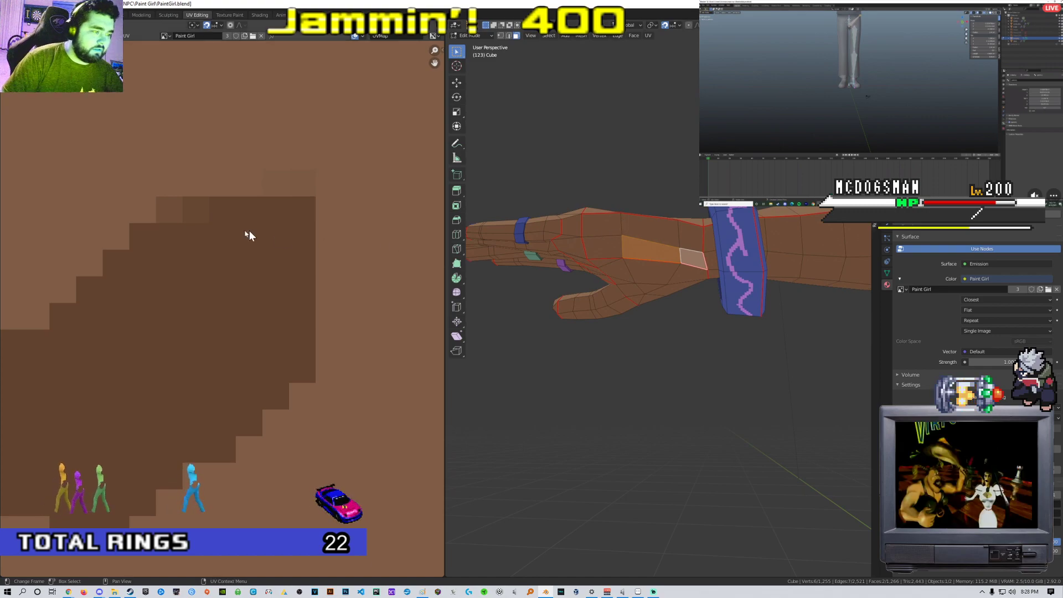
# Locate the UVs of the two selected hand faces on the texture
pyautogui.scroll(-12, 266, 237)
pyautogui.scroll(1, 224, 225)
pyautogui.moveTo(204, 191); pyautogui.dragTo(220, 350, button='middle')
pyautogui.scroll(-5, 226, 322)
pyautogui.scroll(-2, 226, 321)
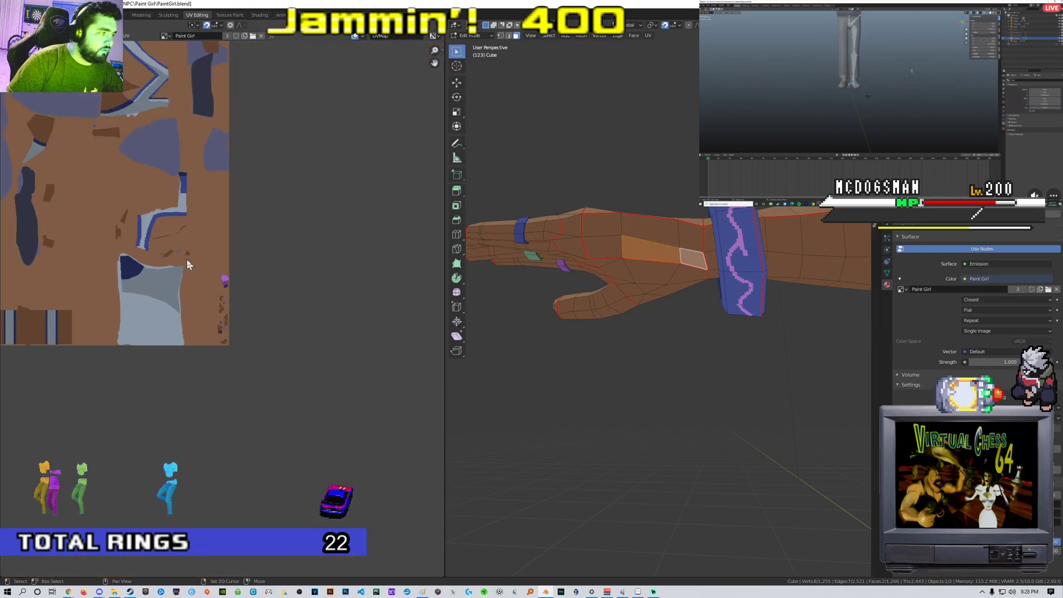
pyautogui.moveTo(187, 259); pyautogui.dragTo(237, 353, button='middle')
pyautogui.scroll(-3, 240, 357)
pyautogui.scroll(1, 228, 252)
pyautogui.moveTo(228, 252); pyautogui.dragTo(251, 344, button='middle')
pyautogui.scroll(-1, 254, 326)
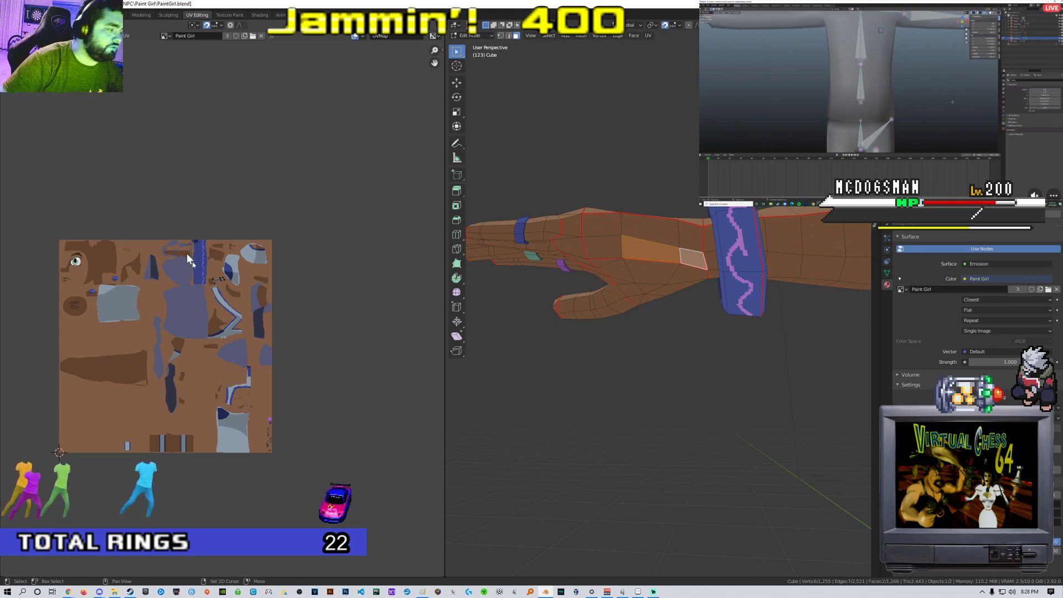
pyautogui.scroll(6, 236, 280)
pyautogui.scroll(3, 242, 325)
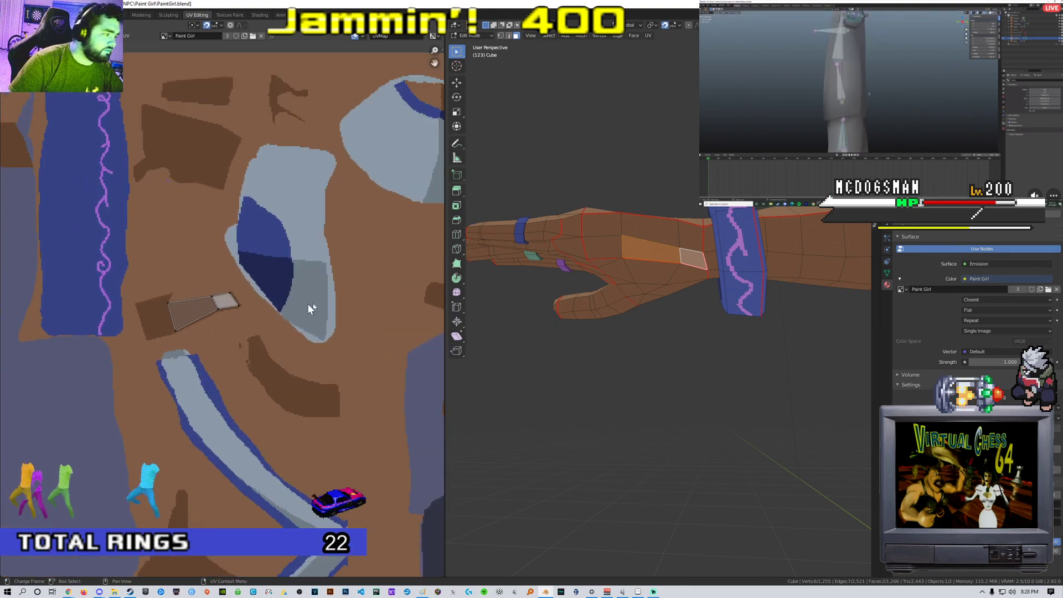
pyautogui.scroll(5, 291, 316)
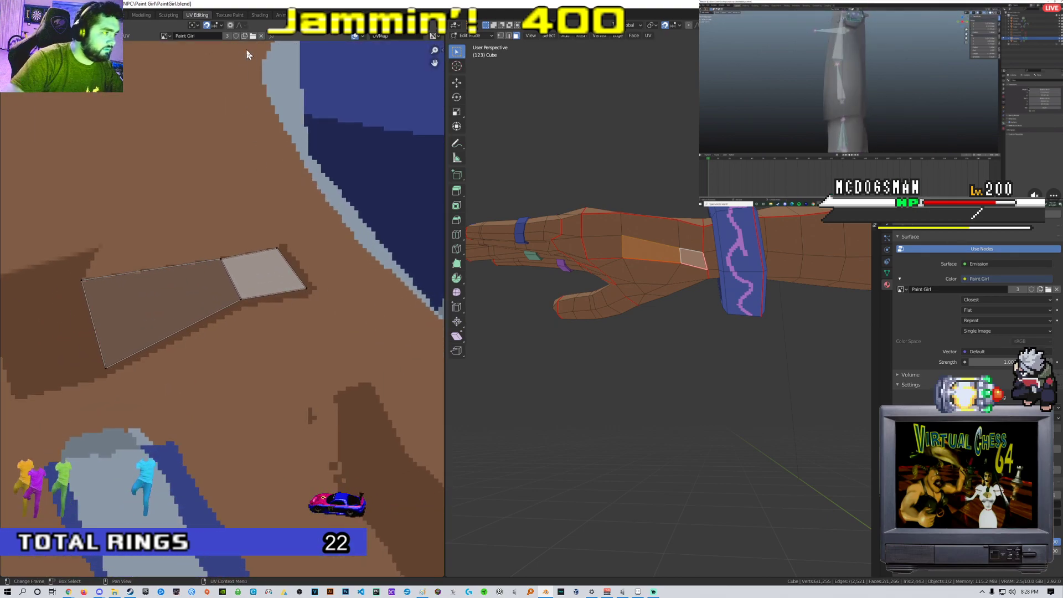
# Sample the dark brown from the hand patch and paint it along the upper edge of the two selected faces' UVs
pyautogui.click(229, 15)
pyautogui.scroll(8, 148, 251)
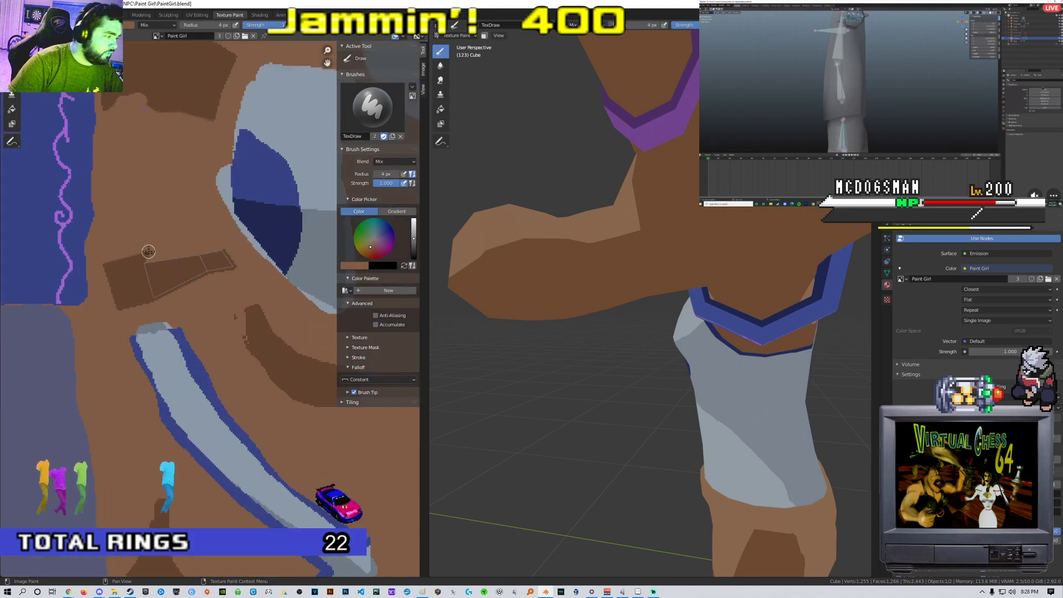
pyautogui.scroll(2, 148, 251)
pyautogui.click(359, 266)
pyautogui.click(409, 240)
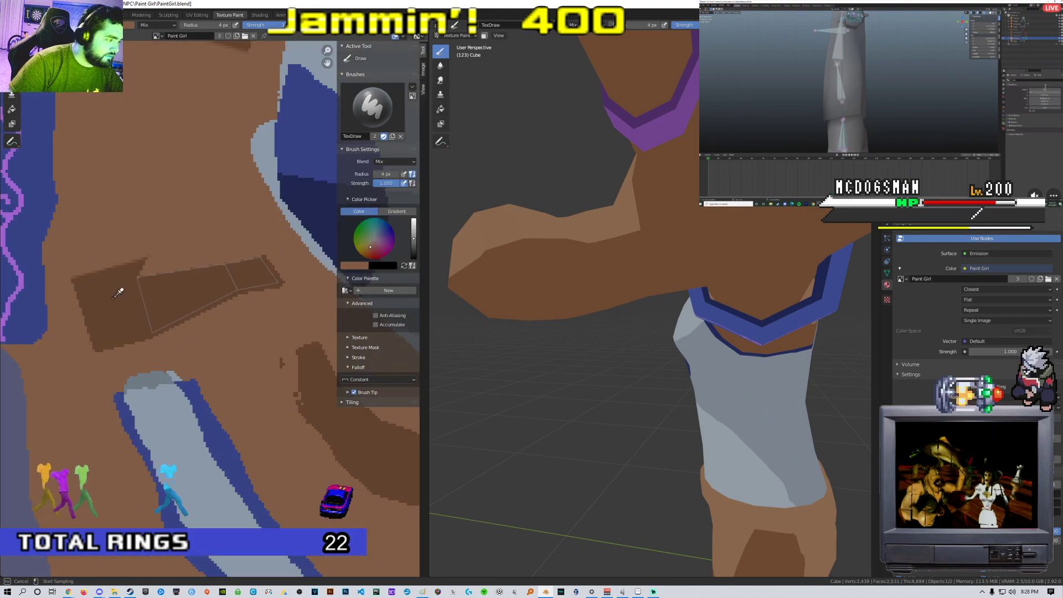
pyautogui.click(116, 298)
pyautogui.scroll(-3, 617, 301)
# Select the palm-side faces of the purple-ringed finger from the ring up to the fingertip seam
pyautogui.moveTo(616, 301)
pyautogui.mouseDown(button='middle')
pyautogui.moveTo(657, 254)
pyautogui.moveTo(728, 277)
pyautogui.moveTo(711, 295)
pyautogui.moveTo(716, 317)
pyautogui.moveTo(659, 275)
pyautogui.moveTo(671, 258)
pyautogui.moveTo(561, 243)
pyautogui.mouseUp(button='middle')
pyautogui.press('Tab')
pyautogui.scroll(2, 664, 285)
pyautogui.scroll(-2, 669, 266)
pyautogui.scroll(3, 660, 252)
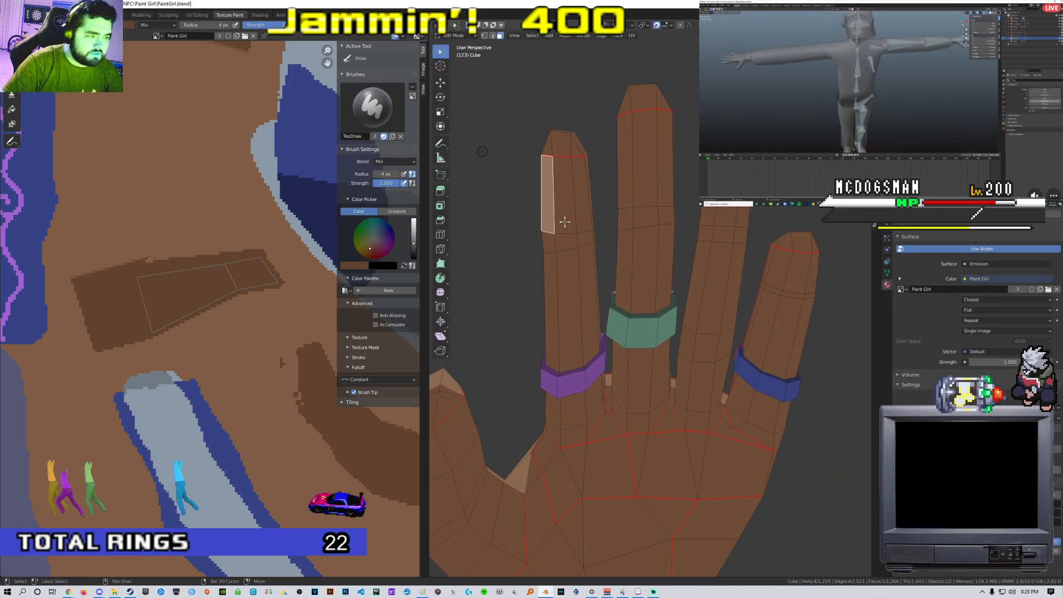
pyautogui.keyDown('shift'); pyautogui.click(588, 275); pyautogui.keyUp('shift')
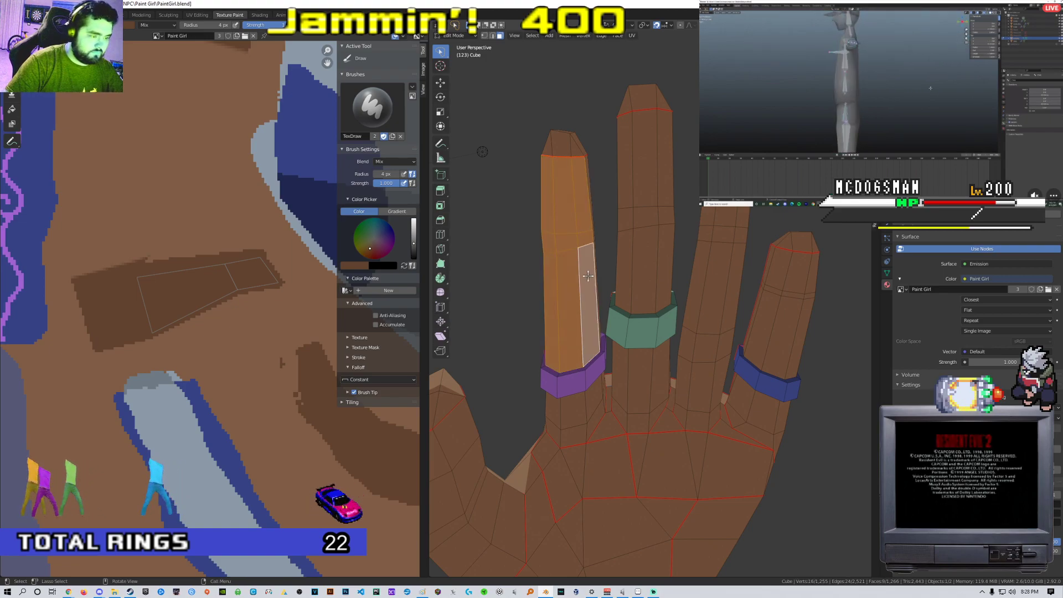
# Unwrap the selected finger faces and bring the whole texture into view
pyautogui.press('u')
pyautogui.click(588, 276)
pyautogui.scroll(-12, 306, 263)
pyautogui.scroll(4, 306, 264)
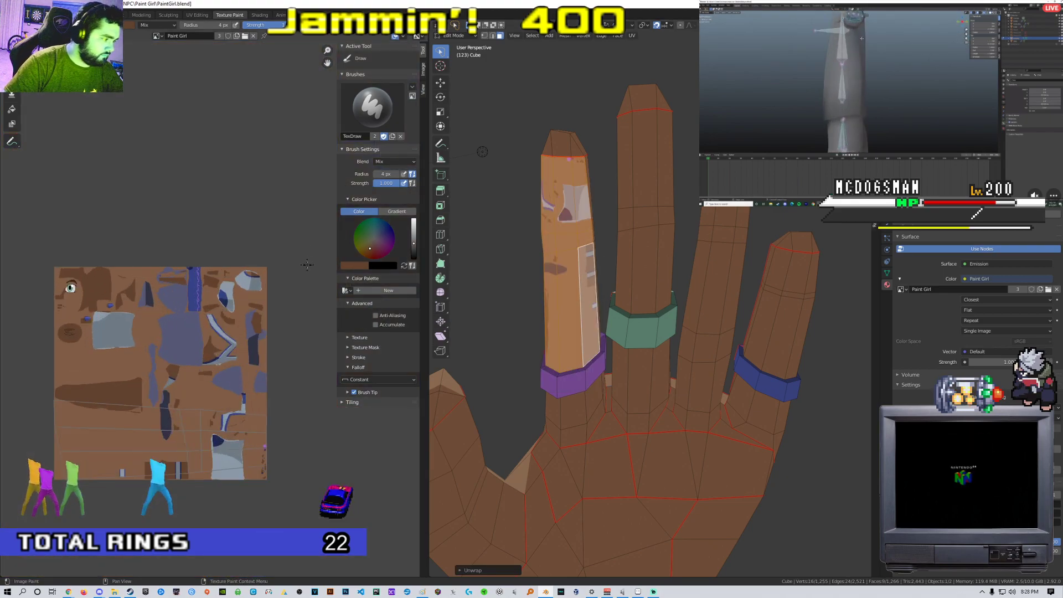
# Switch to the UV Editing workspace, then shrink the unwrapped finger UVs and move them below the eye on the texture
pyautogui.click(197, 15)
pyautogui.scroll(-6, 296, 284)
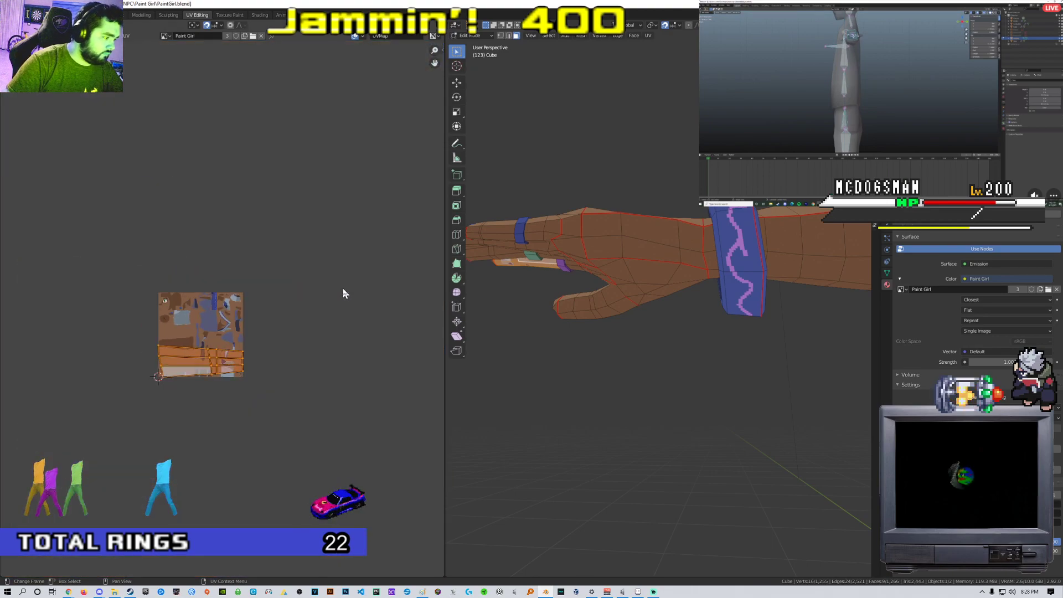
pyautogui.scroll(5, 219, 266)
pyautogui.moveTo(210, 294); pyautogui.dragTo(377, 267, button='middle')
pyautogui.scroll(2, 377, 266)
pyautogui.press('s')
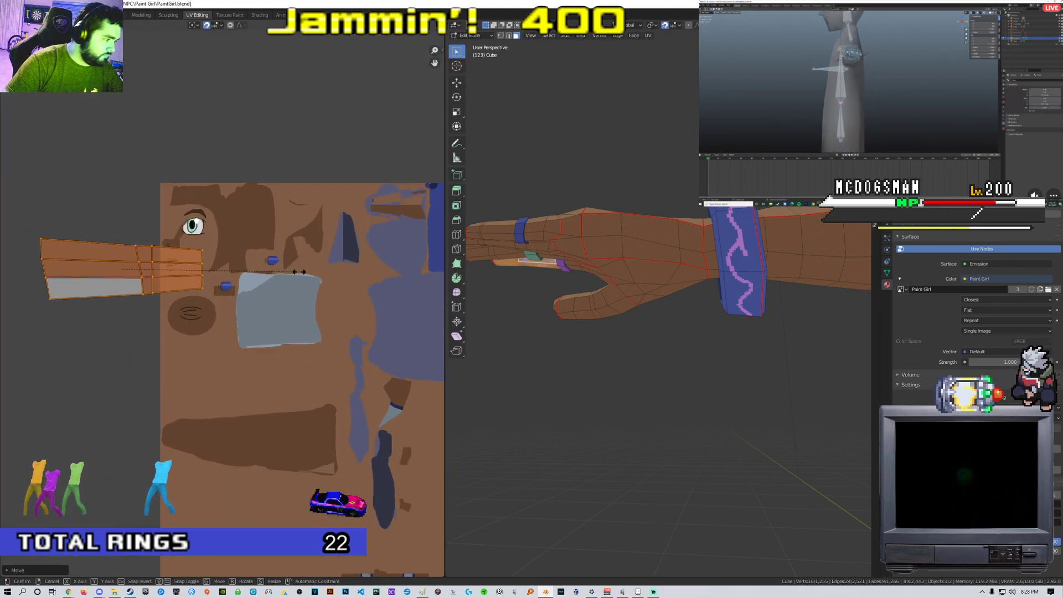
pyautogui.click(266, 269)
pyautogui.press('g')
pyautogui.click(332, 299)
# Rotate the finger UVs upright and scale them down over the dark oval knuckle patch
pyautogui.scroll(3, 350, 265)
pyautogui.press('r')
pyautogui.click(145, 169)
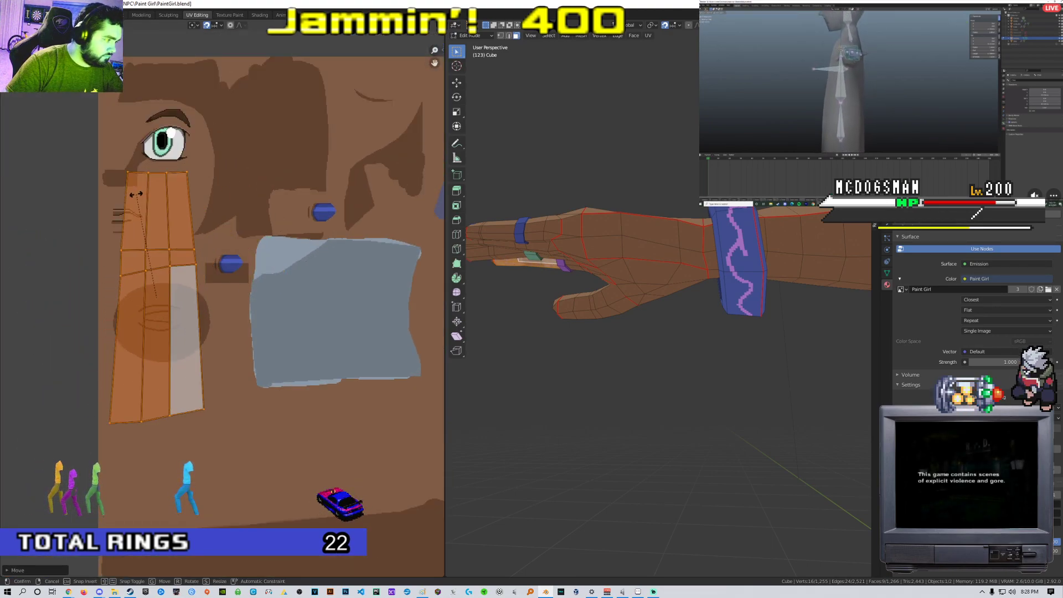
pyautogui.press('s')
pyautogui.click(215, 258)
pyautogui.press('g')
pyautogui.moveTo(570, 299); pyautogui.dragTo(674, 308, button='middle')
pyautogui.scroll(3, 675, 308)
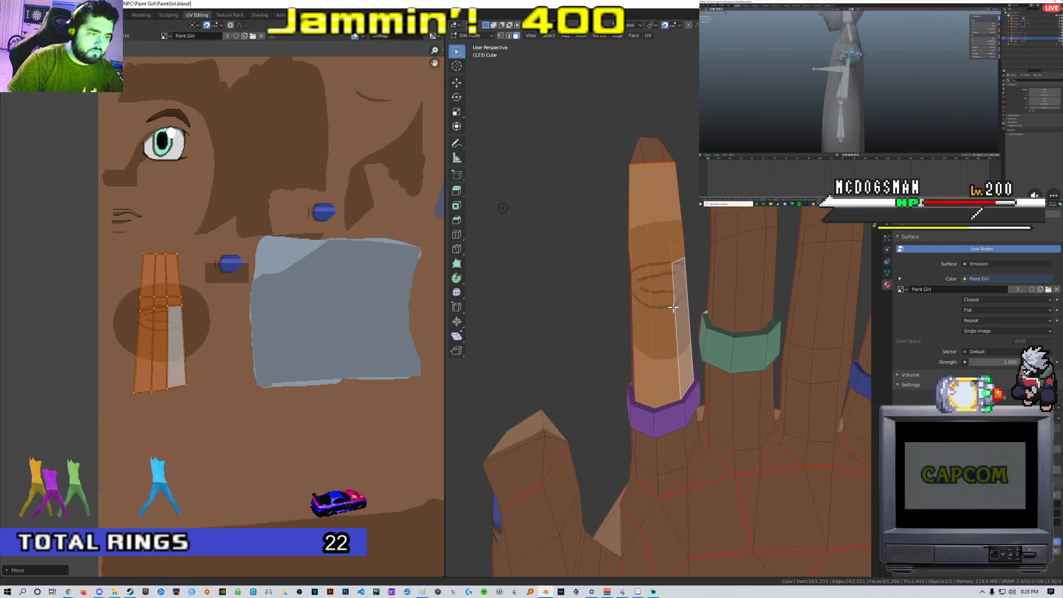
# Enlarge the finger UVs and shift them over the dark oval so its creases fall across the purple-ringed finger's joint area
pyautogui.scroll(-1, 675, 308)
pyautogui.scroll(-10, 280, 294)
pyautogui.scroll(4, 291, 304)
pyautogui.moveTo(308, 325); pyautogui.dragTo(313, 299, button='middle')
pyautogui.scroll(2, 293, 309)
pyautogui.scroll(6, 302, 285)
pyautogui.press('s')
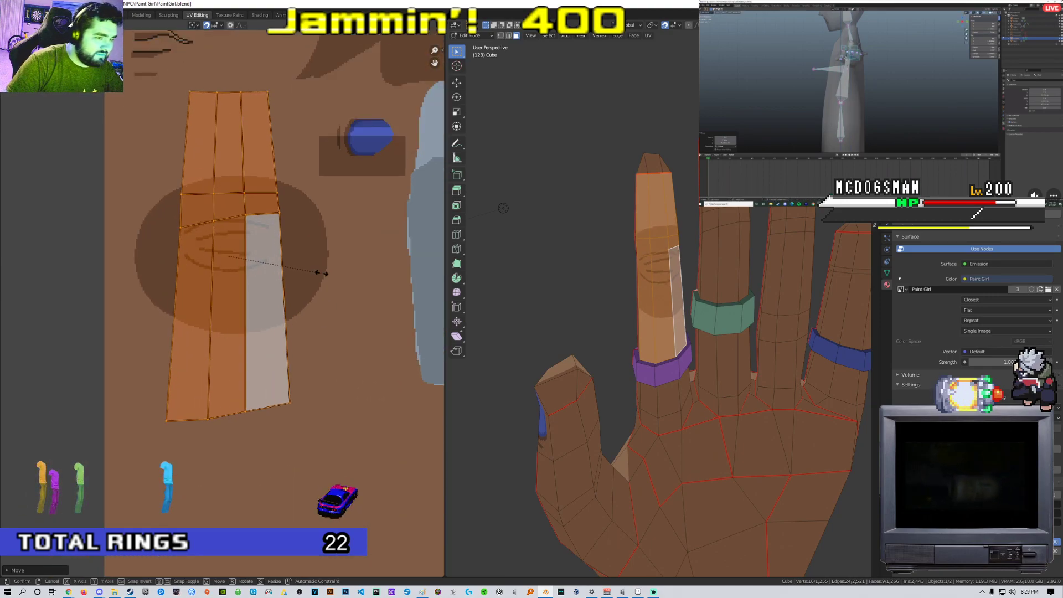
pyautogui.click(359, 274)
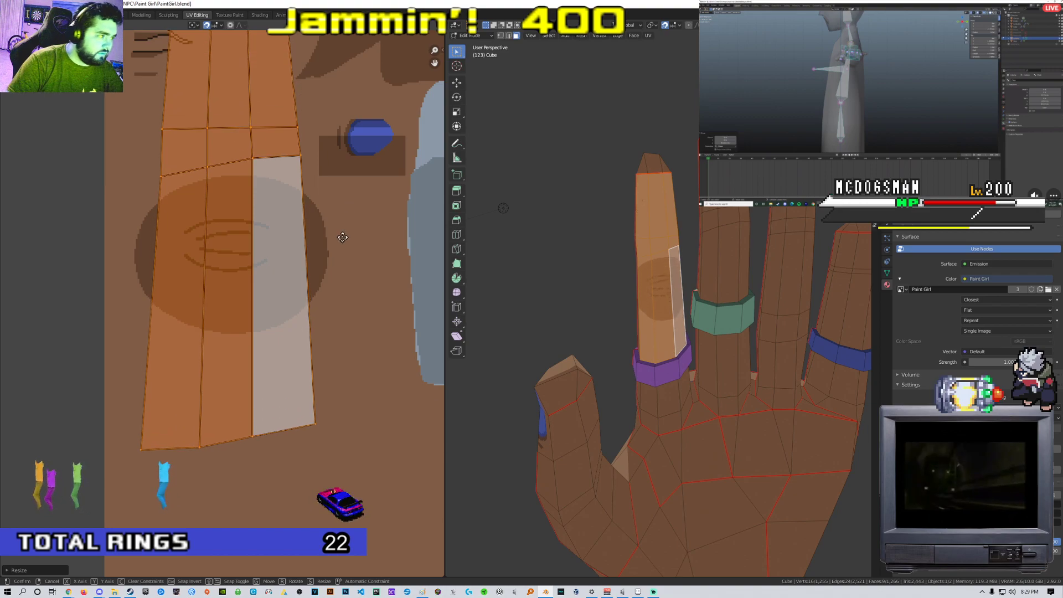
pyautogui.click(341, 254)
pyautogui.scroll(-3, 341, 254)
pyautogui.moveTo(330, 274); pyautogui.dragTo(324, 296, button='middle')
pyautogui.scroll(2, 325, 296)
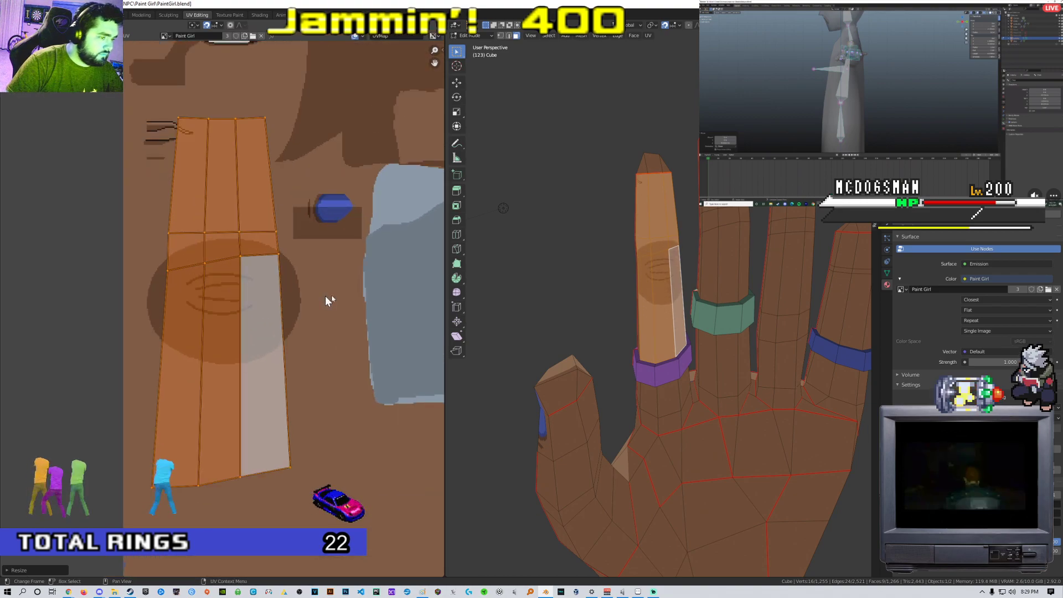
# Select the three long palm-side faces just above the purple ring and unwrap them
pyautogui.press('KP_Decimal')
pyautogui.click(624, 264)
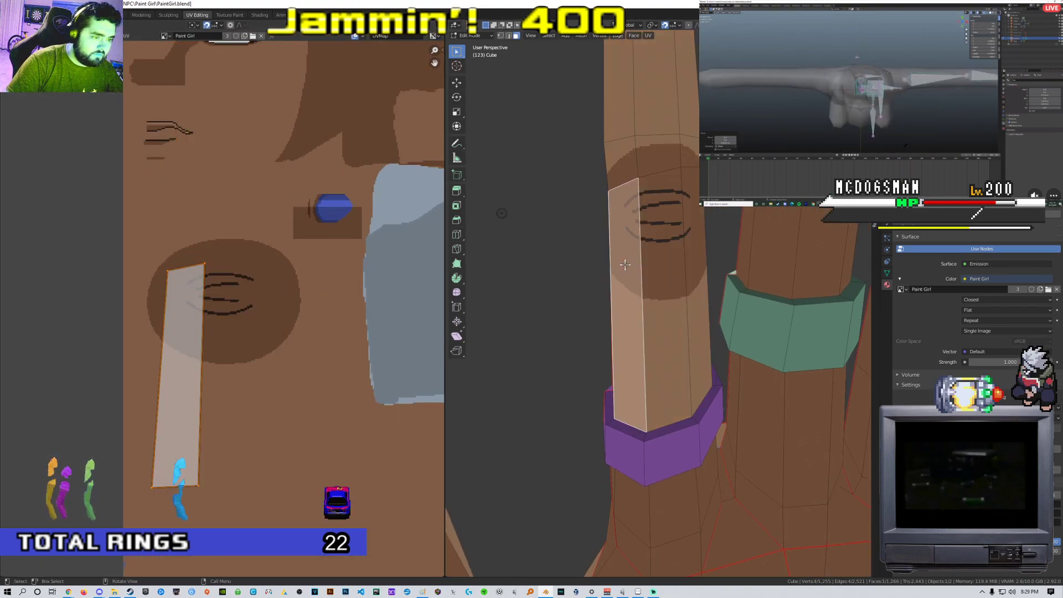
pyautogui.keyDown('shift'); pyautogui.click(659, 271); pyautogui.keyUp('shift')
pyautogui.keyDown('shift'); pyautogui.click(690, 266); pyautogui.keyUp('shift')
pyautogui.press('u')
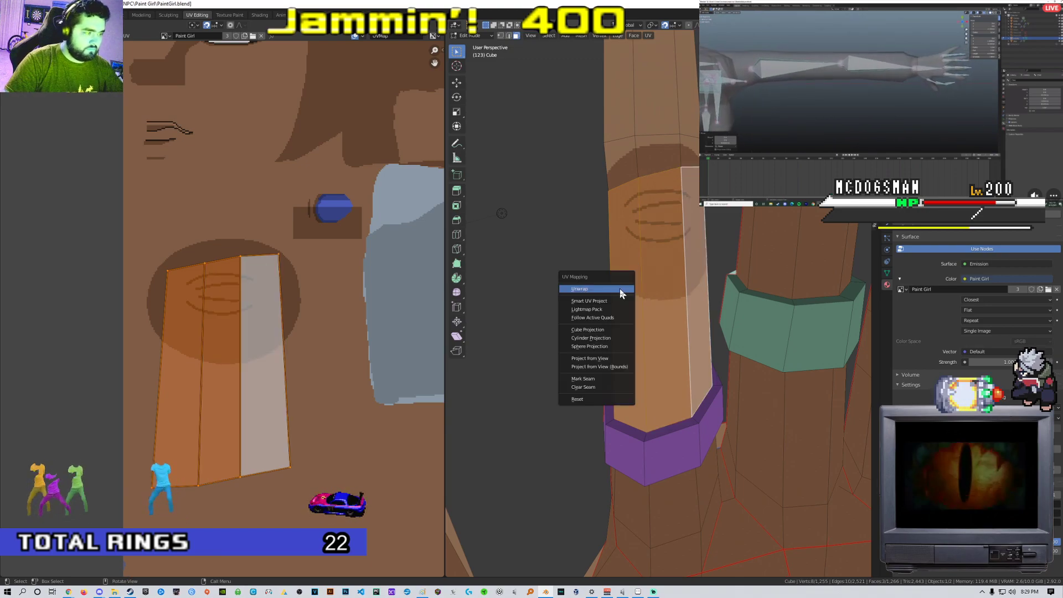
pyautogui.click(619, 288)
# Shrink the three unwrapped faces' UVs and place them over the dark oval so its creases cross their upper part
pyautogui.scroll(-6, 381, 270)
pyautogui.press('s')
pyautogui.click(296, 294)
pyautogui.press('g')
pyautogui.click(209, 270)
pyautogui.press('s')
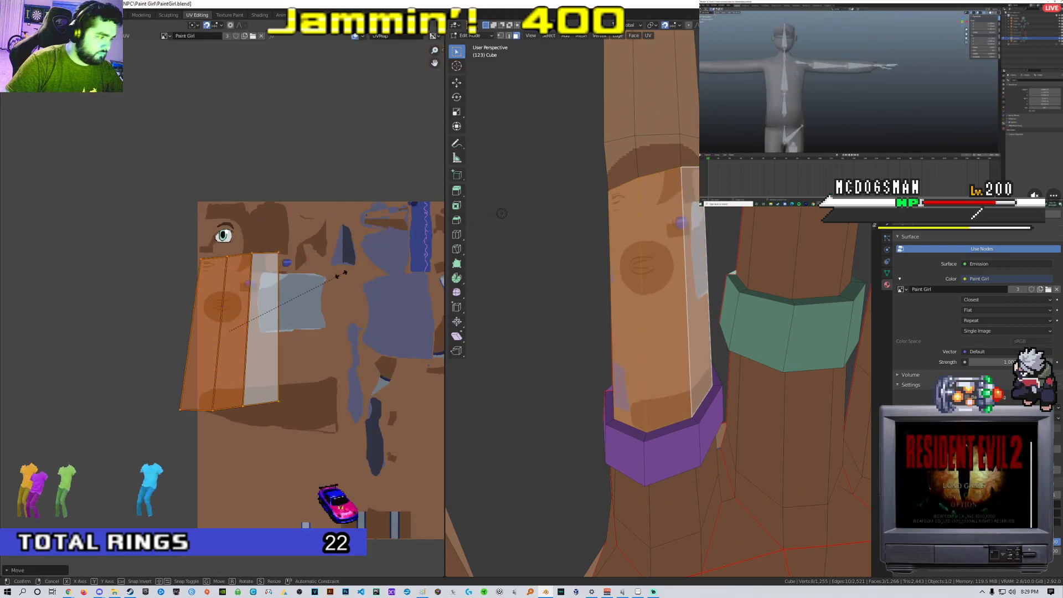
pyautogui.click(302, 293)
pyautogui.scroll(4, 277, 283)
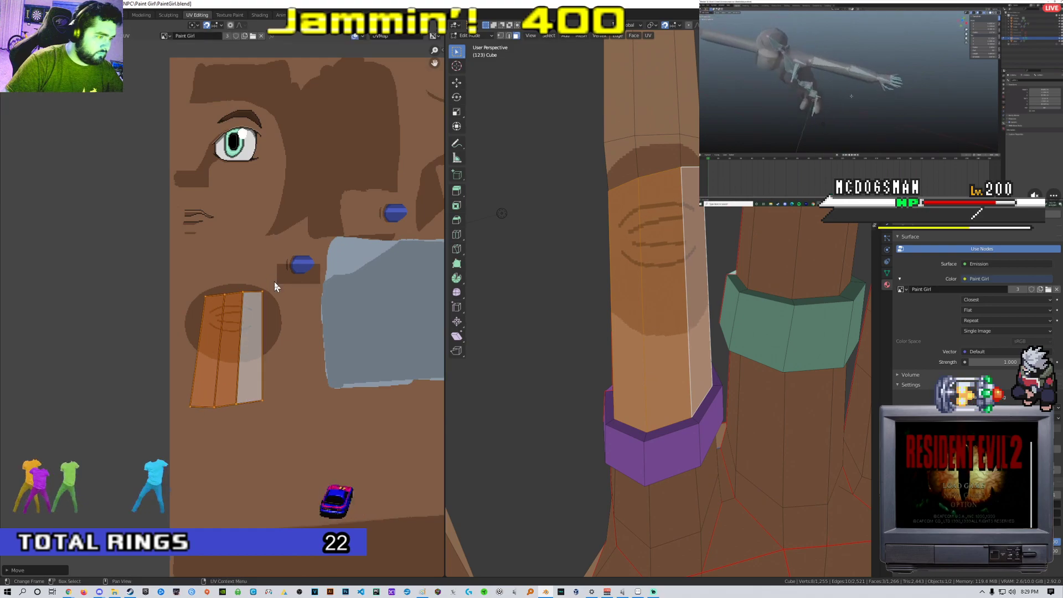
pyautogui.scroll(-4, 700, 238)
pyautogui.moveTo(700, 238); pyautogui.dragTo(680, 289, button='middle')
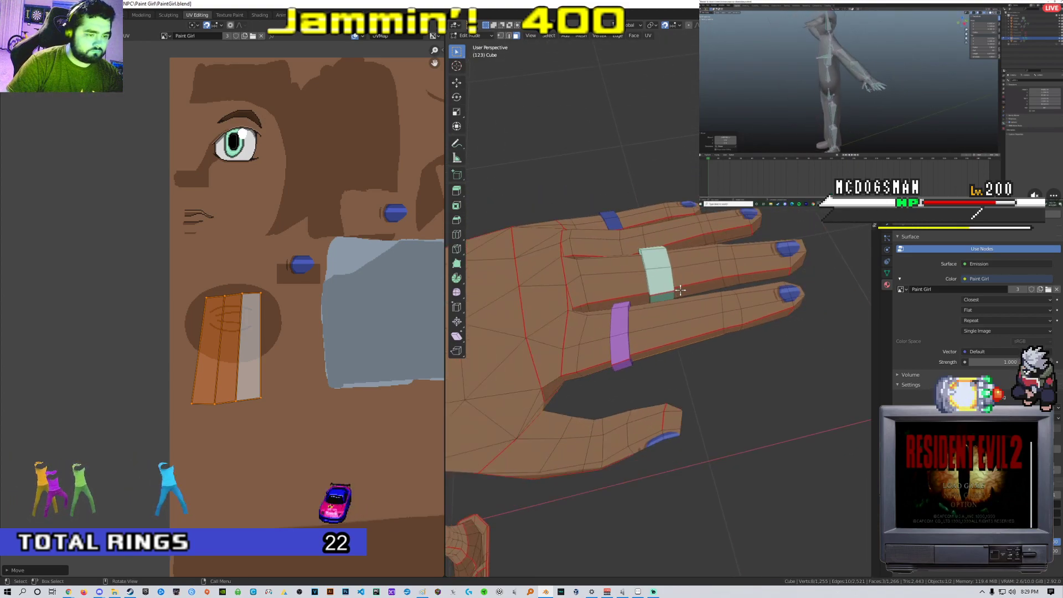
# Add a loop cut around the purple-ringed finger just beyond the ring and bevel it into a narrow band
pyautogui.scroll(3, 679, 289)
pyautogui.hotkey('ctrl', 'r')
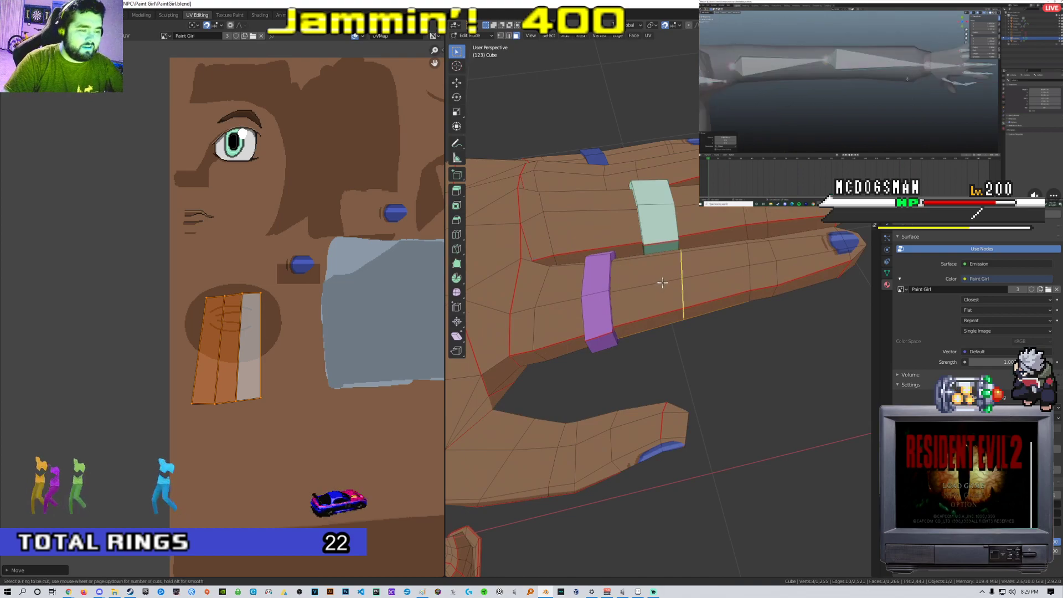
pyautogui.click(666, 275)
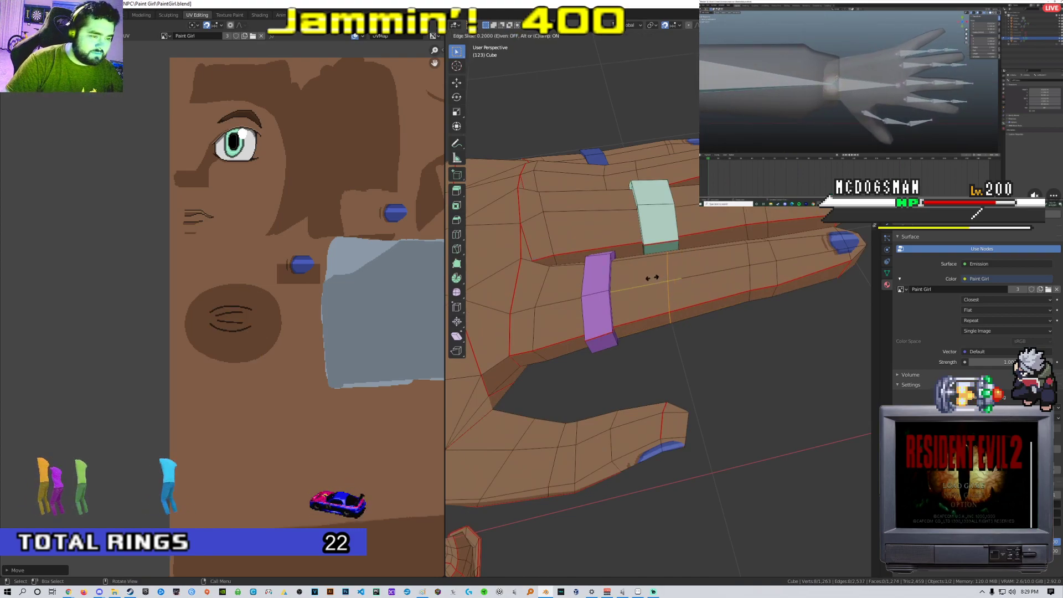
pyautogui.moveTo(655, 278); pyautogui.dragTo(585, 183, button='middle')
pyautogui.click(699, 290)
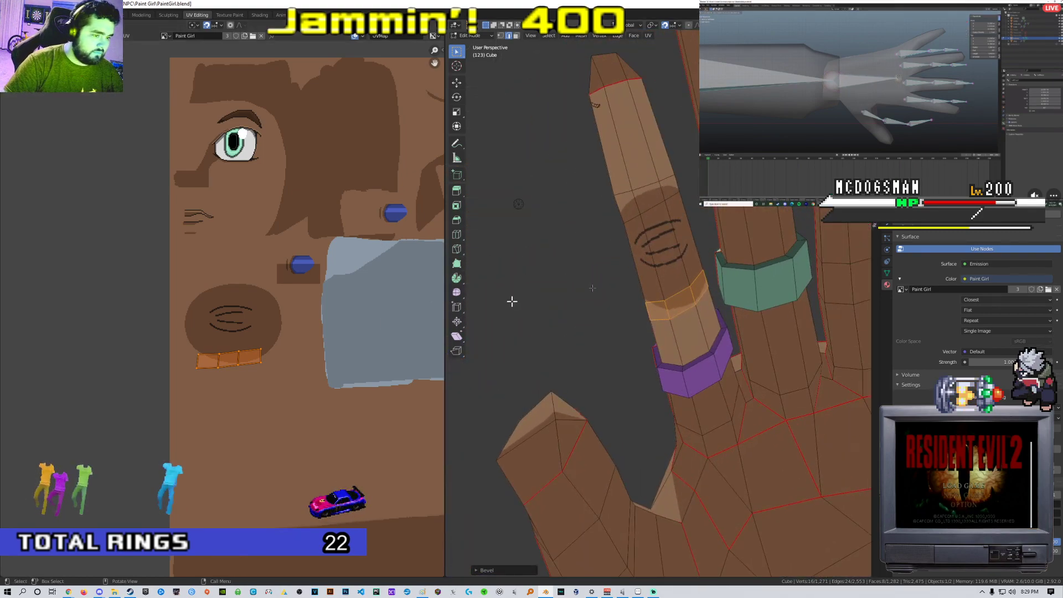
# Select the palm-side faces around the new band down to the purple ring and move their UVs on the dark oval patch
pyautogui.keyDown('shift'); pyautogui.click(664, 246); pyautogui.keyUp('shift')
pyautogui.keyDown('shift'); pyautogui.click(658, 310); pyautogui.keyUp('shift')
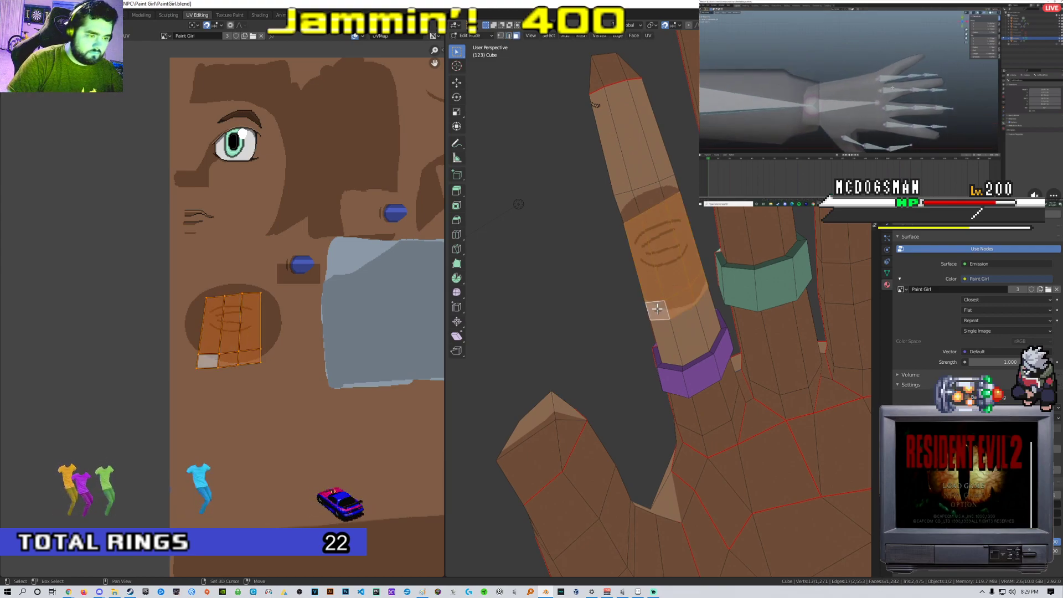
pyautogui.keyDown('shift'); pyautogui.click(666, 341); pyautogui.keyUp('shift')
pyautogui.keyDown('shift'); pyautogui.click(689, 327); pyautogui.keyUp('shift')
pyautogui.scroll(2, 337, 310)
pyautogui.press('g')
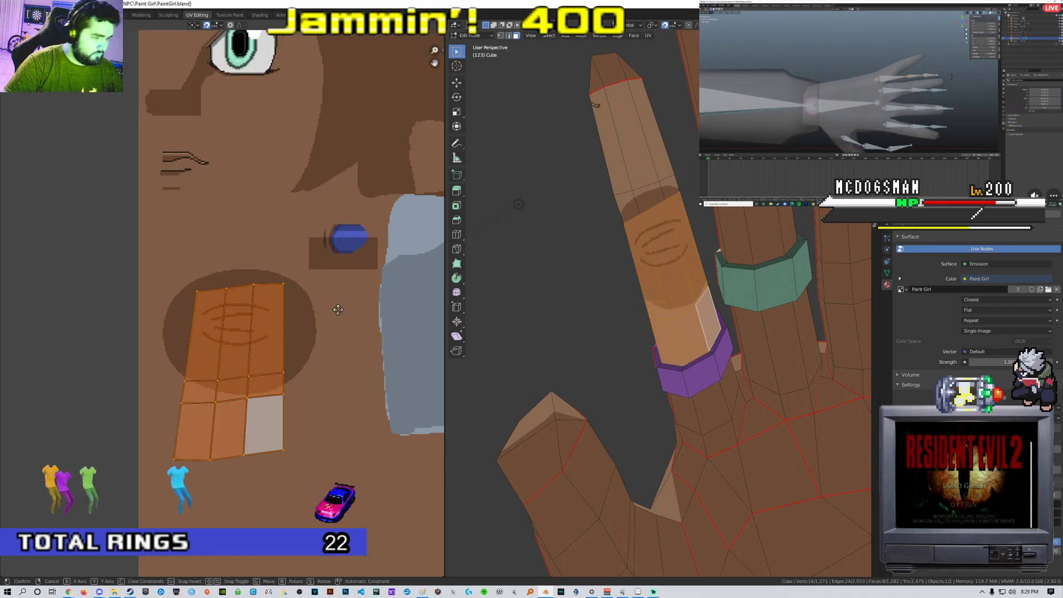
# Select the palm-side faces of the purple-ringed finger from the fingertip seam down to the crease-textured section
pyautogui.moveTo(739, 349); pyautogui.dragTo(666, 312, button='middle')
pyautogui.scroll(2, 664, 288)
pyautogui.click(655, 244)
pyautogui.keyDown('shift'); pyautogui.click(656, 278); pyautogui.keyUp('shift')
pyautogui.keyDown('shift'); pyautogui.click(674, 275); pyautogui.keyUp('shift')
pyautogui.keyDown('shift'); pyautogui.click(676, 244); pyautogui.keyUp('shift')
pyautogui.keyDown('shift'); pyautogui.click(693, 238); pyautogui.keyUp('shift')
pyautogui.keyDown('shift'); pyautogui.click(696, 271); pyautogui.keyUp('shift')
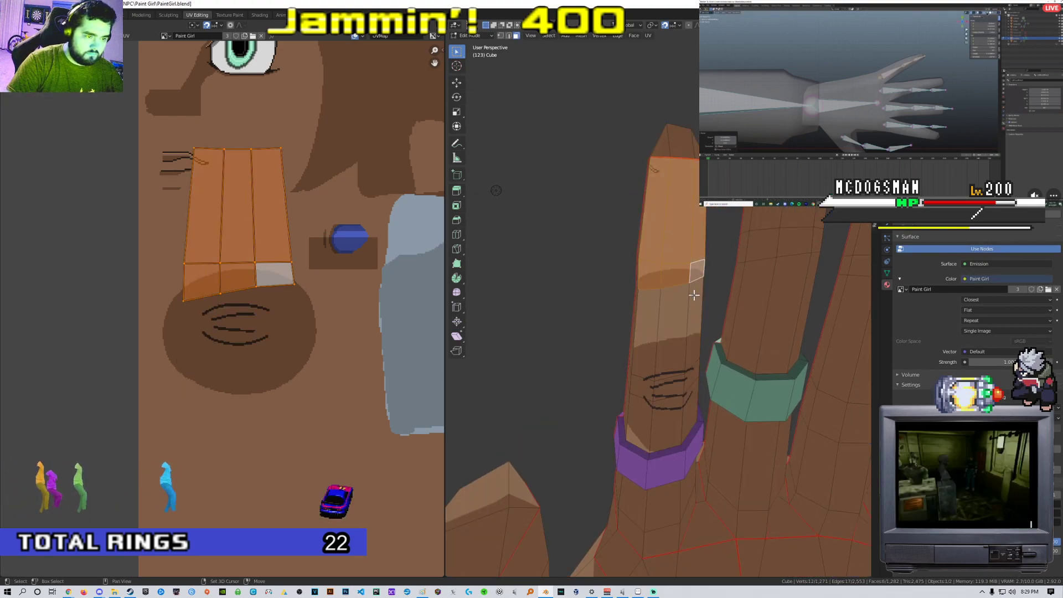
pyautogui.keyDown('shift'); pyautogui.click(694, 294); pyautogui.keyUp('shift')
pyautogui.keyDown('shift'); pyautogui.click(670, 310); pyautogui.keyUp('shift')
pyautogui.keyDown('shift'); pyautogui.click(648, 306); pyautogui.keyUp('shift')
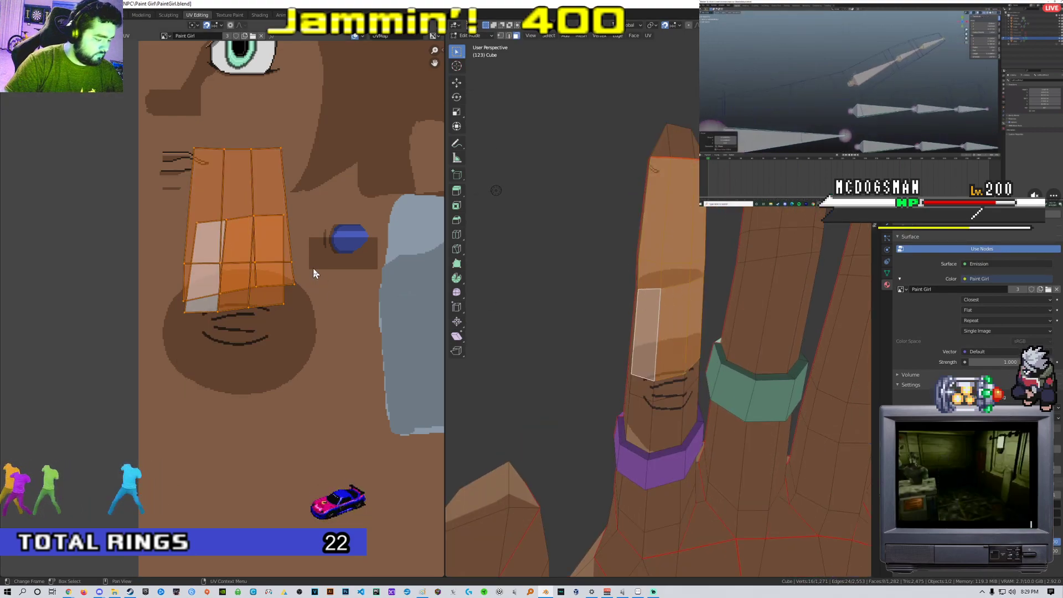
# Try to unwrap the selected upper finger faces together
pyautogui.press('g')
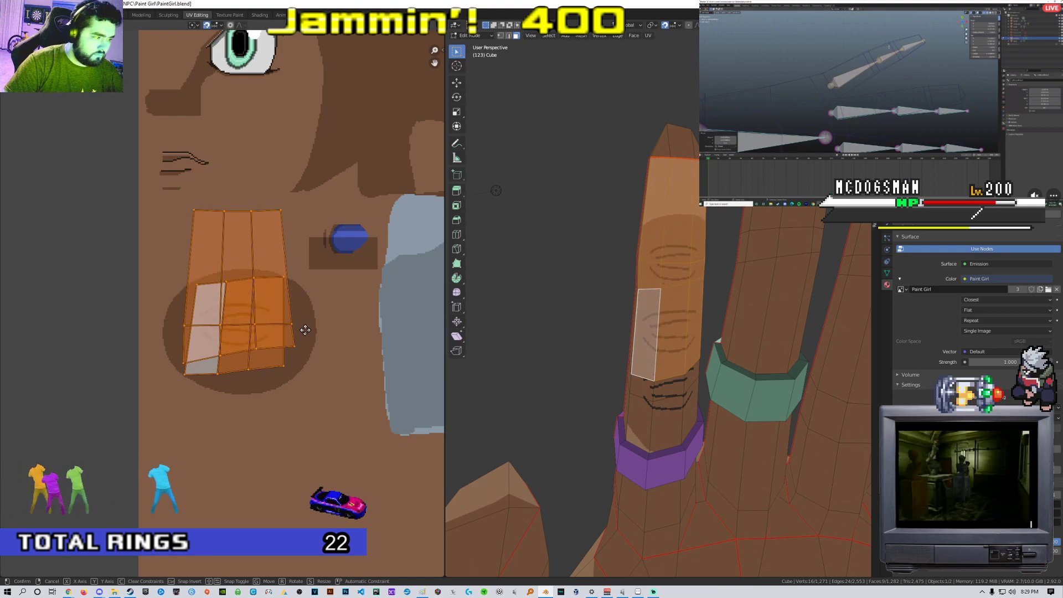
pyautogui.rightClick(305, 330)
pyautogui.click(276, 306)
pyautogui.press('u')
pyautogui.click(659, 280)
pyautogui.scroll(-8, 357, 273)
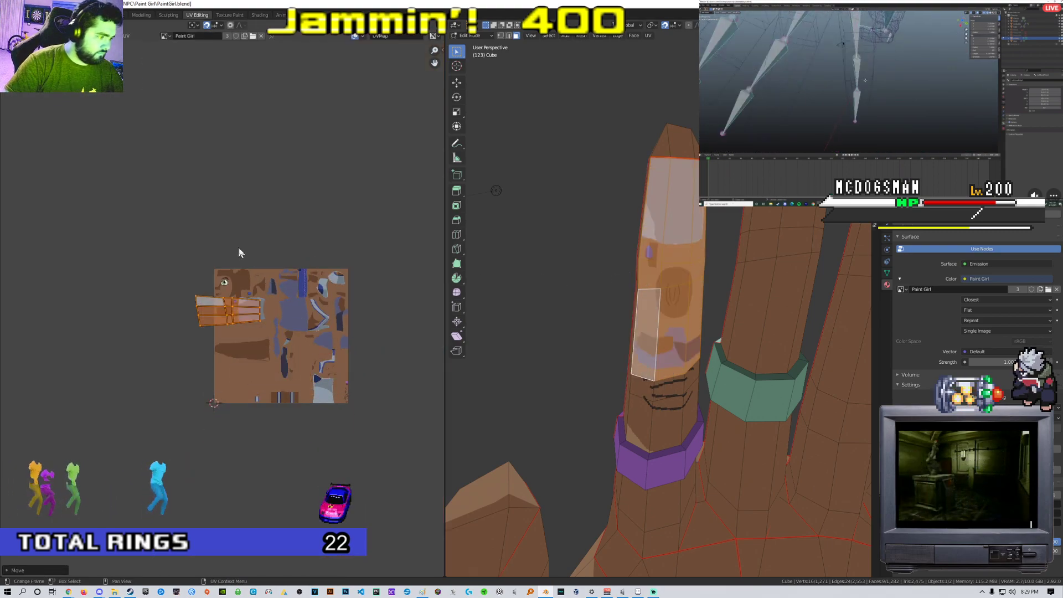
# Rotate the unwrapped upper finger UVs upright and scale them over the dark oval so its creases land on the upper joint
pyautogui.scroll(8, 239, 252)
pyautogui.press('r')
pyautogui.press('s')
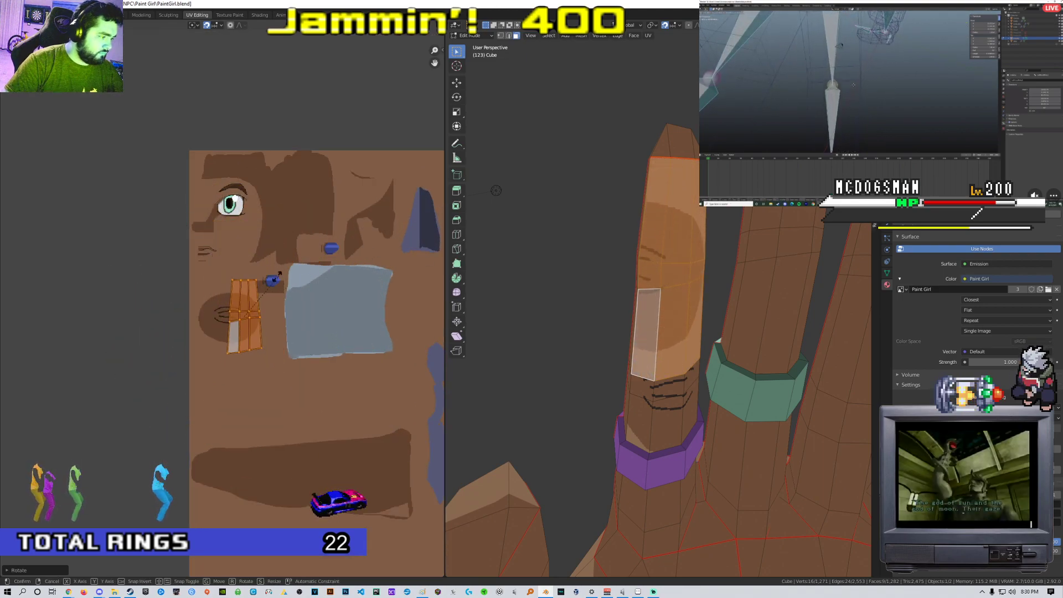
pyautogui.click(271, 281)
pyautogui.press('g')
pyautogui.click(257, 277)
pyautogui.scroll(3, 276, 285)
pyautogui.moveTo(288, 291); pyautogui.dragTo(298, 274, button='middle')
pyautogui.press('s')
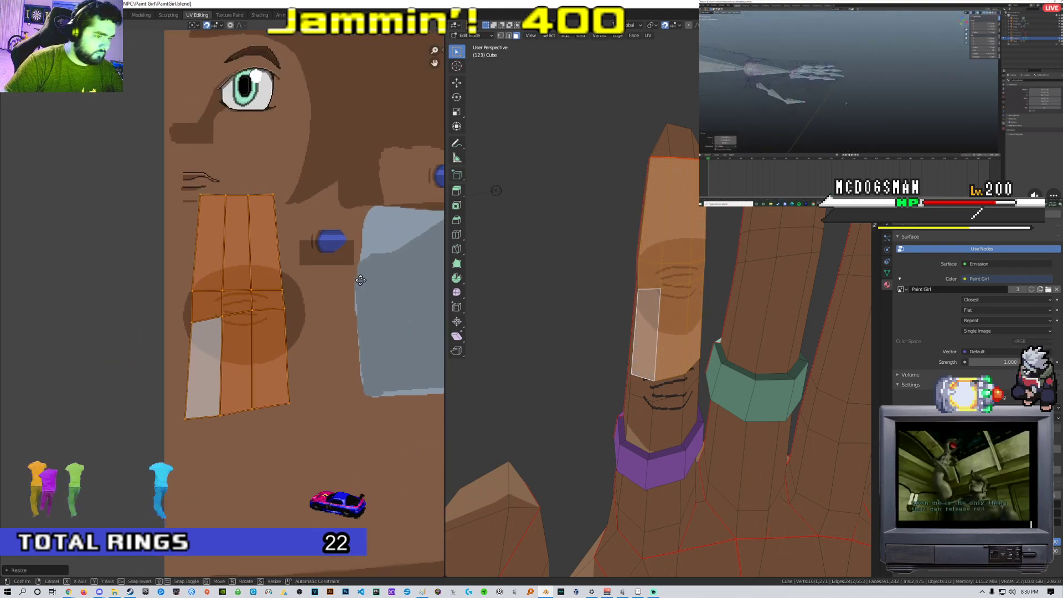
pyautogui.click(374, 283)
# Examine the crease placement on the purple-ringed finger against the rest of the hand
pyautogui.press('Tab')
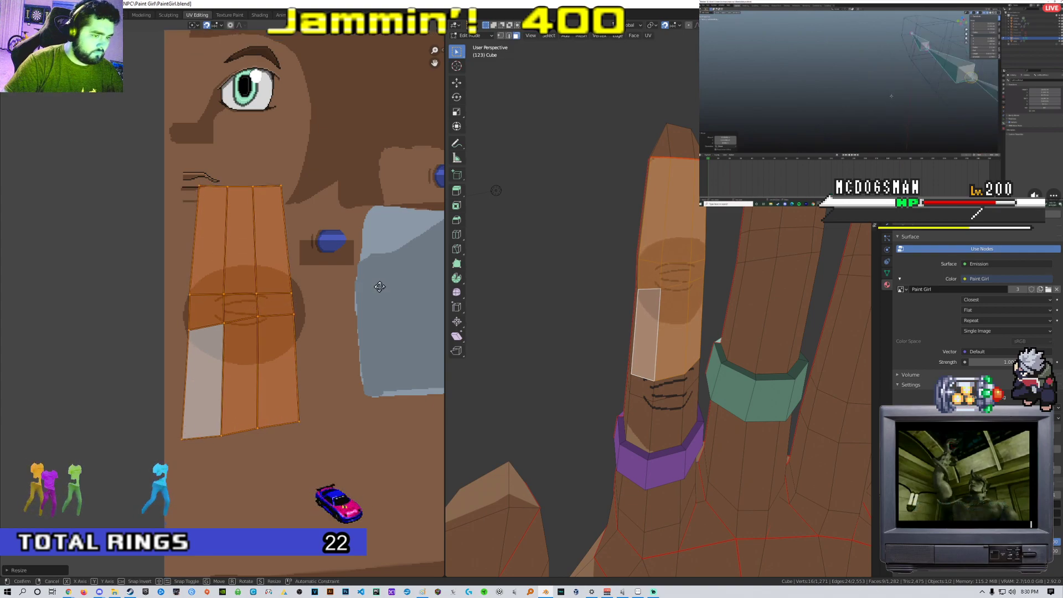
pyautogui.hotkey('ctrl', 'Tab')
pyautogui.scroll(-5, 736, 330)
pyautogui.moveTo(736, 330); pyautogui.dragTo(850, 329, button='middle')
pyautogui.press('Tab')
pyautogui.scroll(-2, 311, 299)
pyautogui.press('a')
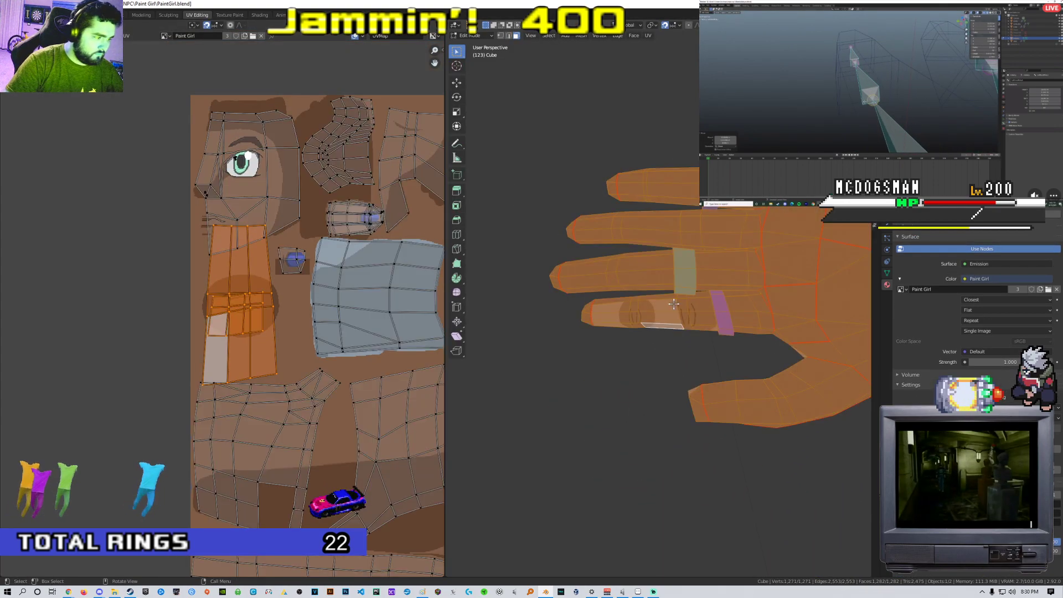
pyautogui.scroll(4, 312, 296)
pyautogui.scroll(4, 764, 308)
pyautogui.moveTo(830, 310); pyautogui.dragTo(761, 308, button='middle')
pyautogui.press('Tab')
pyautogui.press('Tab')
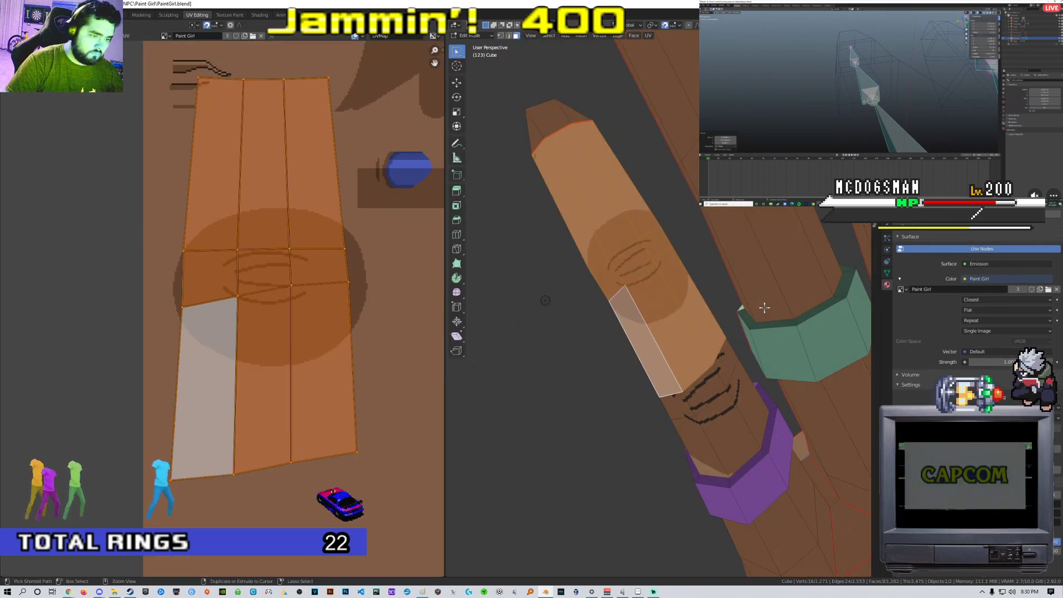
# Undo the scaling, rotation and unwrapping of the upper finger UVs
pyautogui.hotkey('ctrl', 'z')
pyautogui.hotkey('ctrl', 'z')
pyautogui.hotkey('ctrl', 'z')
pyautogui.hotkey('ctrl', 'z')
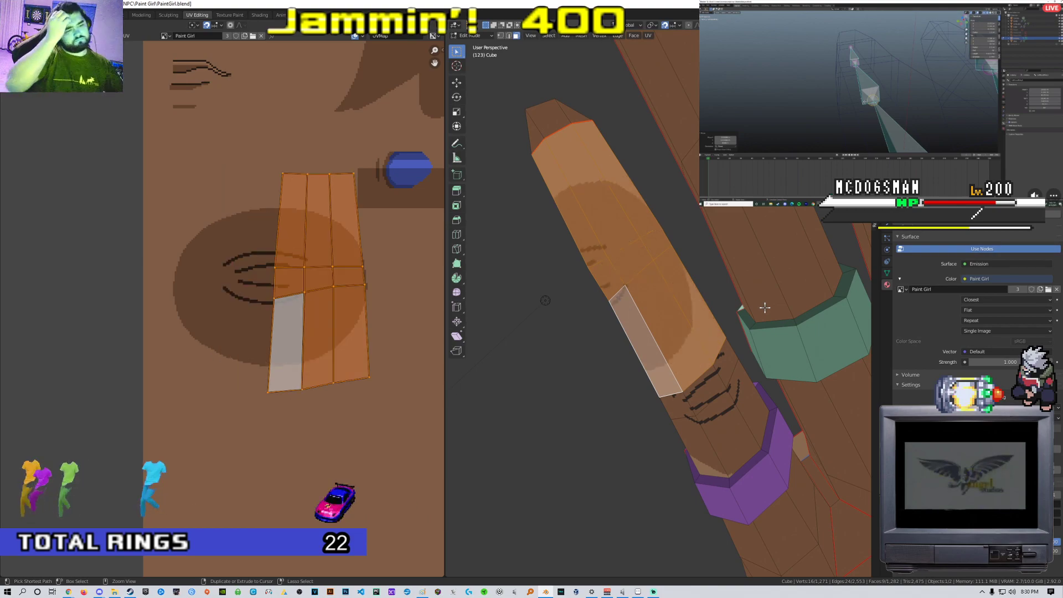
pyautogui.hotkey('ctrl', 'z')
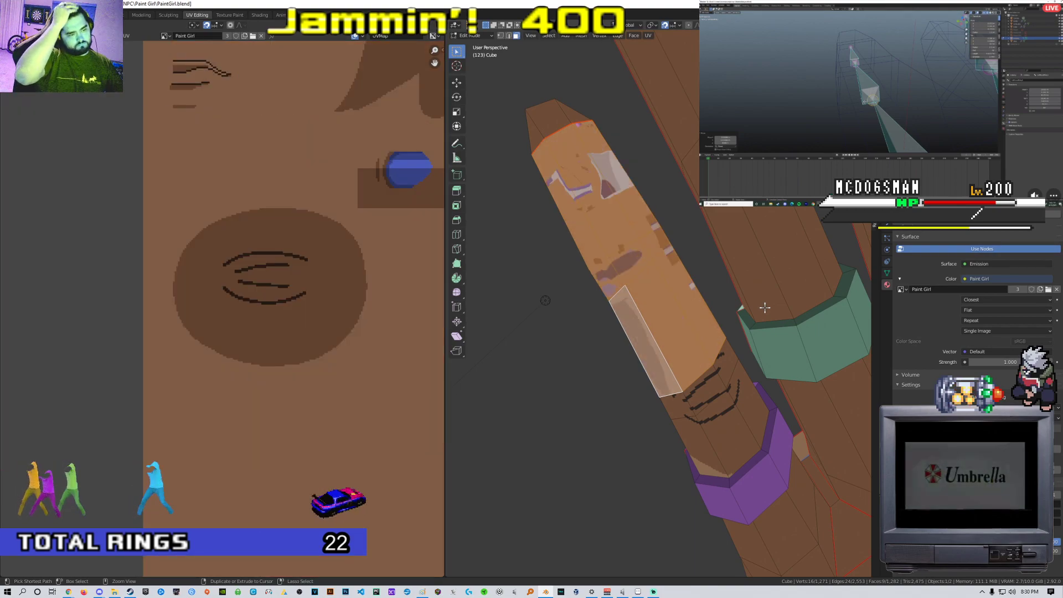
pyautogui.hotkey('ctrl', 'z')
pyautogui.moveTo(757, 307); pyautogui.dragTo(735, 363, button='middle')
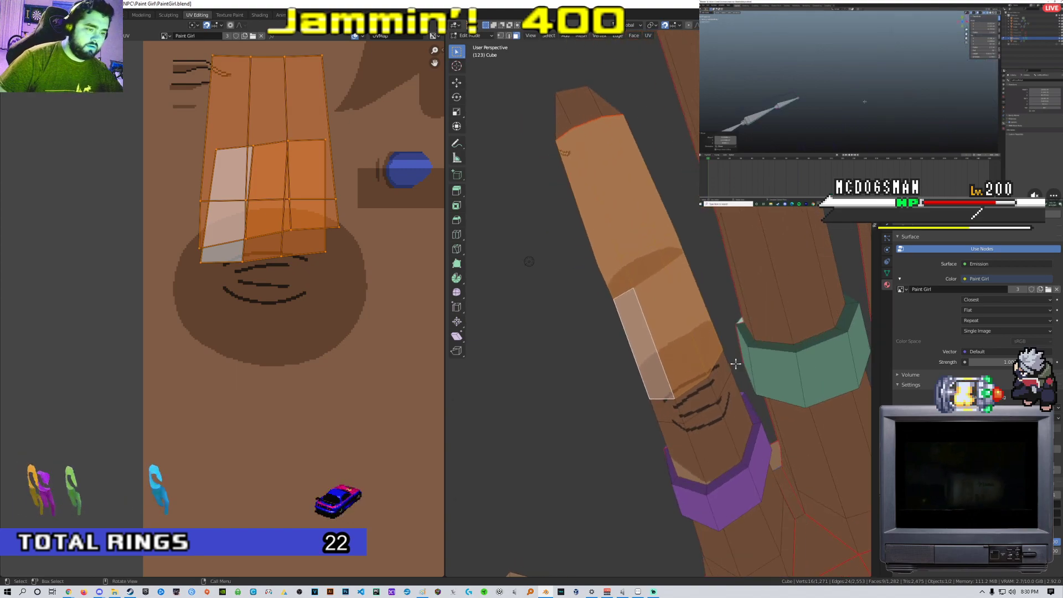
# Add a loop cut across the finger's middle section and select the palm-side faces from it up to the fingertip seam
pyautogui.click(682, 312)
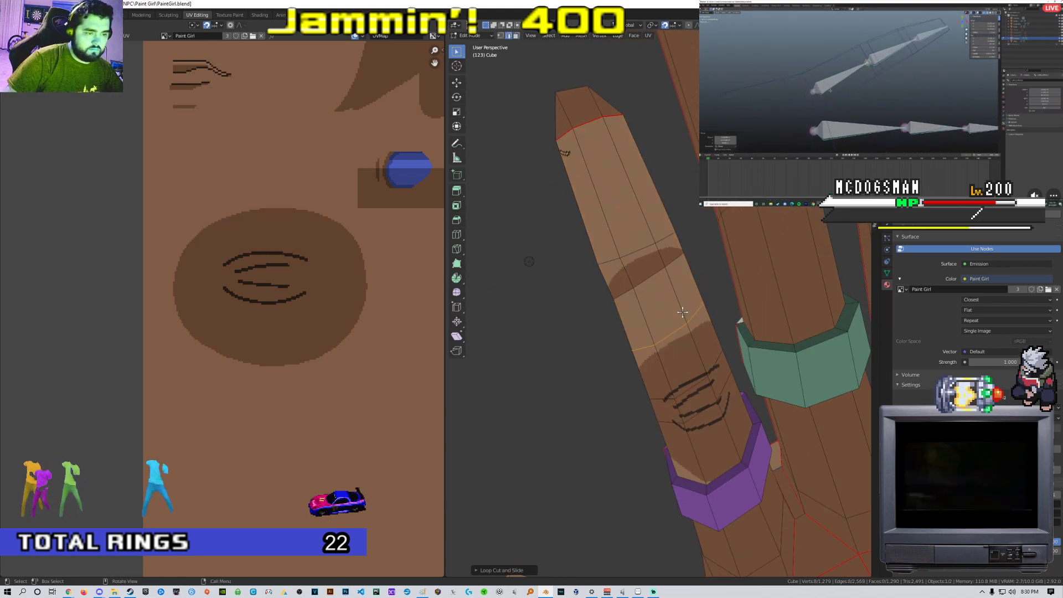
pyautogui.click(603, 236)
pyautogui.keyDown('shift'); pyautogui.click(631, 233); pyautogui.keyUp('shift')
pyautogui.keyDown('shift'); pyautogui.click(658, 230); pyautogui.keyUp('shift')
pyautogui.keyDown('shift'); pyautogui.click(667, 251); pyautogui.keyUp('shift')
pyautogui.keyDown('shift'); pyautogui.click(645, 266); pyautogui.keyUp('shift')
pyautogui.keyDown('shift'); pyautogui.click(623, 281); pyautogui.keyUp('shift')
pyautogui.keyDown('shift'); pyautogui.click(649, 304); pyautogui.keyUp('shift')
pyautogui.keyDown('shift'); pyautogui.click(682, 289); pyautogui.keyUp('shift')
pyautogui.scroll(-2, 283, 256)
# Unwrap the selected upper finger faces and rotate their UVs upright over the face area of the texture
pyautogui.press('u')
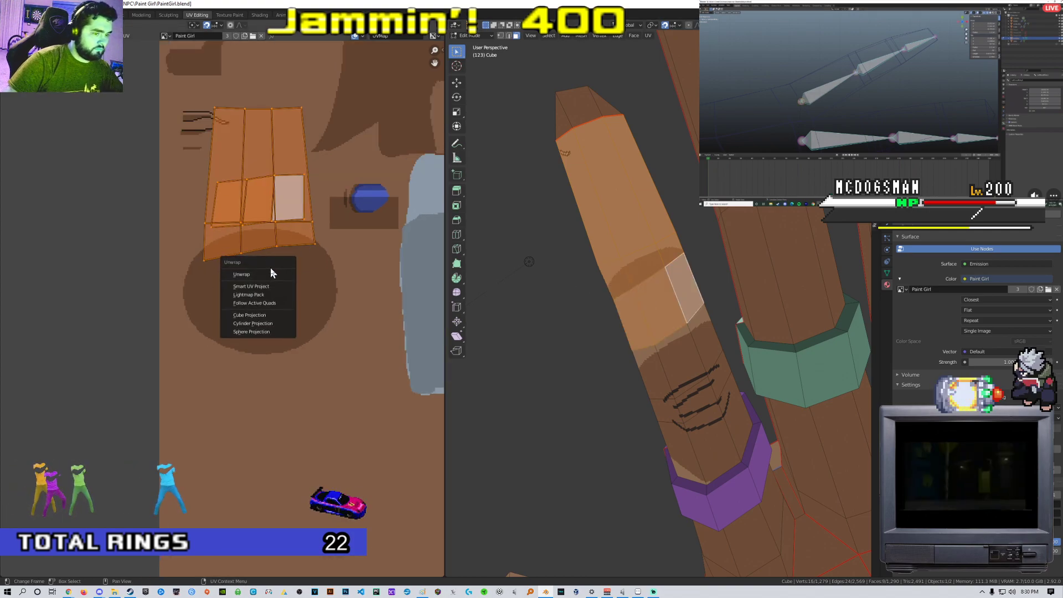
pyautogui.click(271, 271)
pyautogui.scroll(-10, 270, 271)
pyautogui.press('s')
pyautogui.click(253, 307)
pyautogui.press('g')
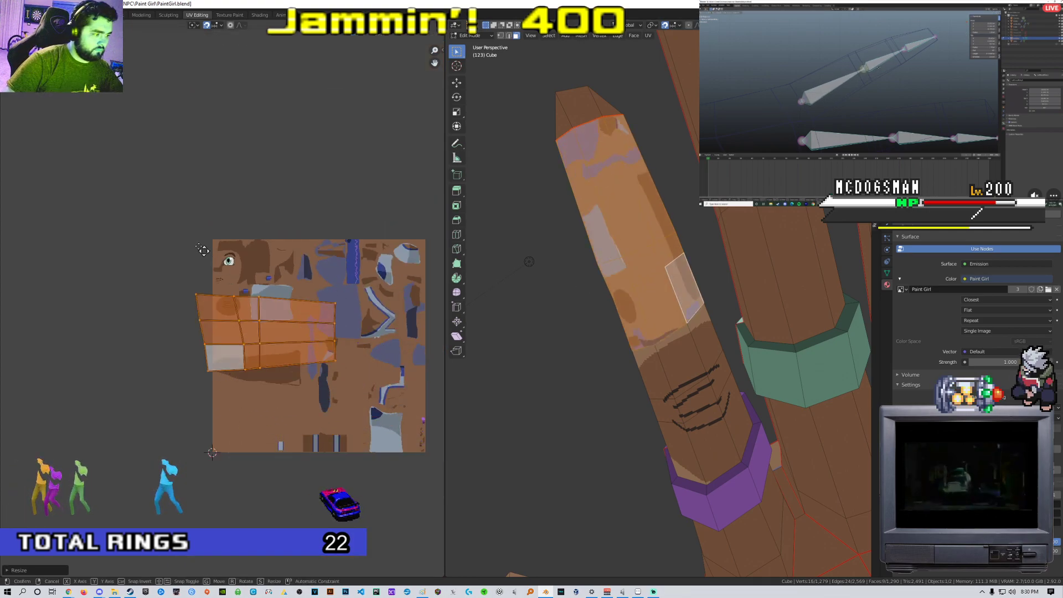
pyautogui.click(184, 235)
pyautogui.scroll(5, 265, 243)
pyautogui.press('r')
pyautogui.click(184, 224)
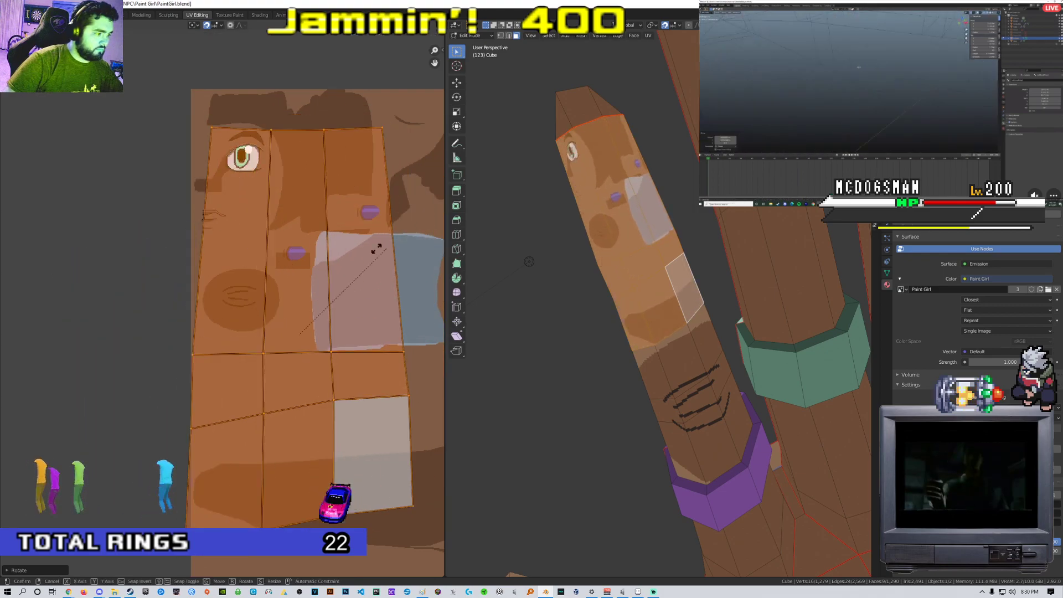
# Shrink the upper finger UVs and move them onto the dark oval patch with the small crease
pyautogui.press('s')
pyautogui.click(416, 258)
pyautogui.press('g')
pyautogui.click(367, 249)
pyautogui.press('s')
pyautogui.click(274, 304)
pyautogui.press('g')
pyautogui.click(263, 285)
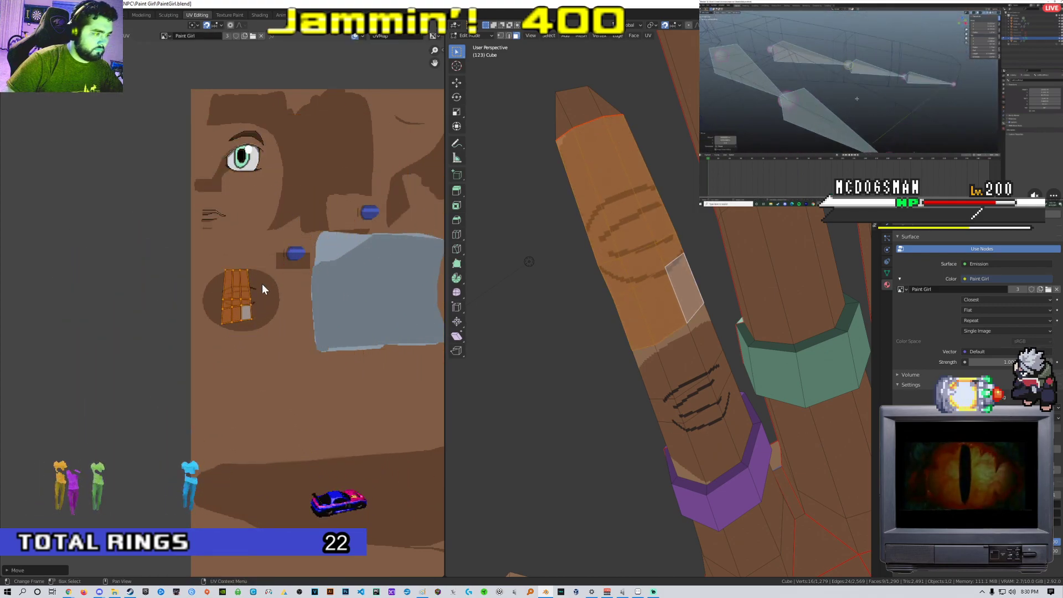
# Enlarge the upper finger UVs and reposition them so the crease falls across the finger's joint
pyautogui.press('s')
pyautogui.click(319, 290)
pyautogui.press('g')
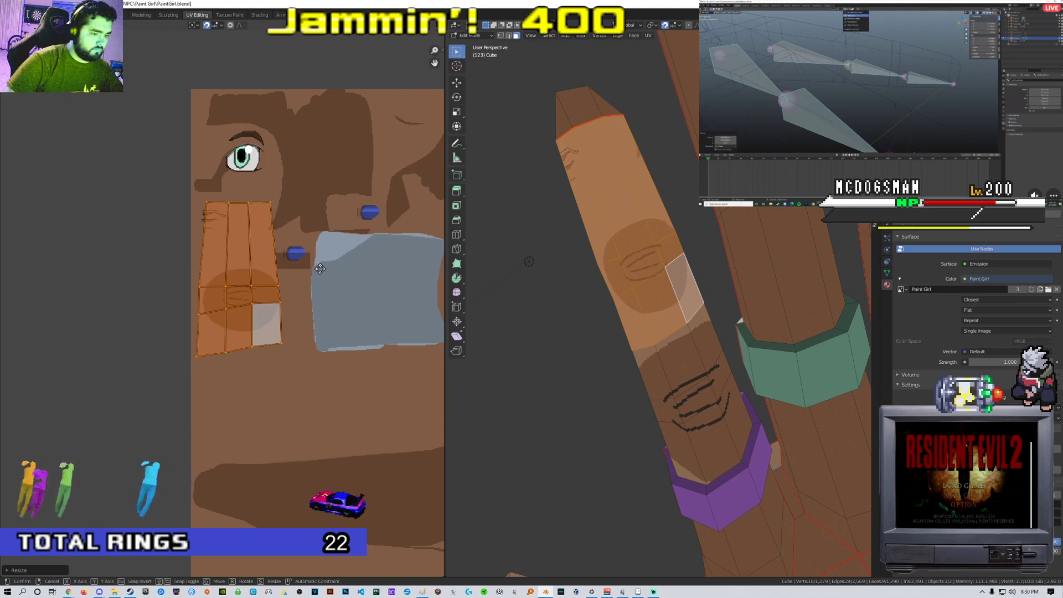
pyautogui.scroll(4, 261, 286)
pyautogui.press('s')
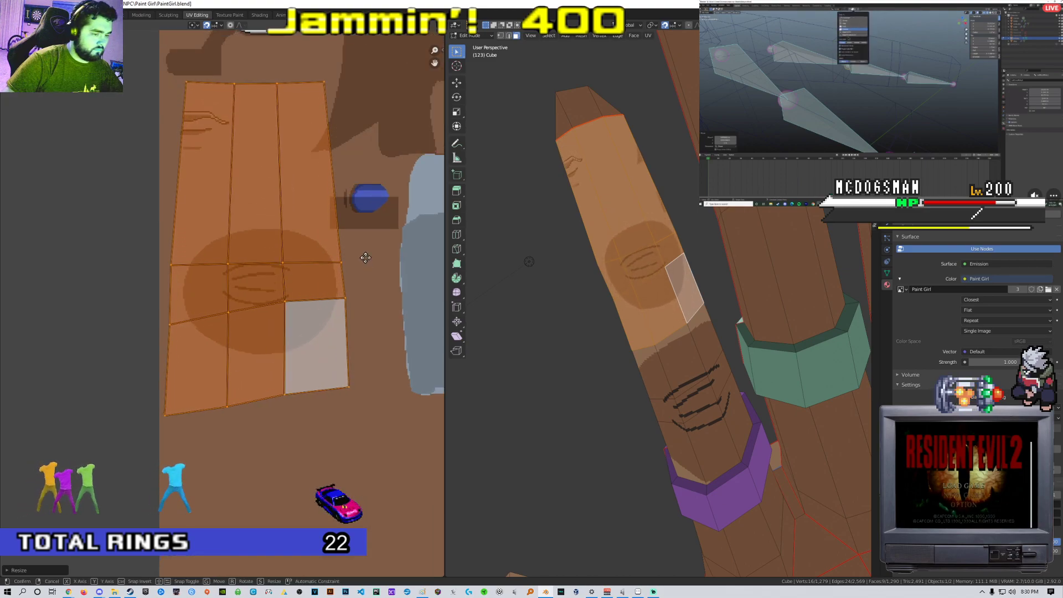
pyautogui.scroll(-4, 364, 256)
pyautogui.scroll(3, 360, 257)
# Select the top row of the finger UV vertices and move it down along Y toward the dark oval patch
pyautogui.moveTo(321, 183); pyautogui.dragTo(316, 235, button='middle')
pyautogui.hotkey('alt', 'a')
pyautogui.press('c')
pyautogui.moveTo(298, 184); pyautogui.dragTo(205, 185)
pyautogui.press('y')
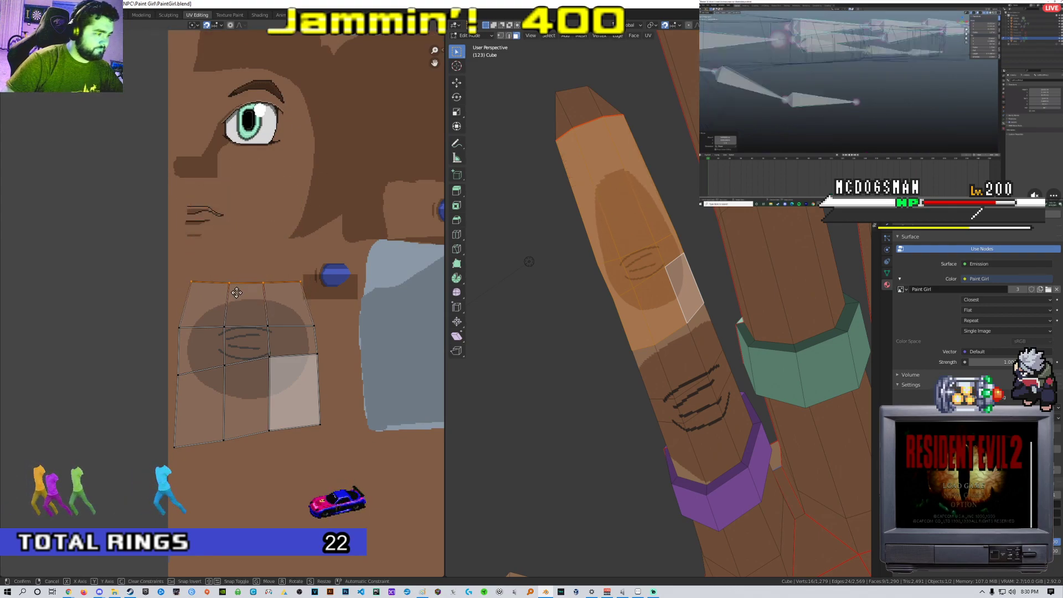
pyautogui.click(232, 305)
# Move the bottom row of the finger UV vertices up toward the dark oval, and leave edit mode to check the finger
pyautogui.moveTo(231, 305); pyautogui.dragTo(229, 232, button='middle')
pyautogui.click(299, 352)
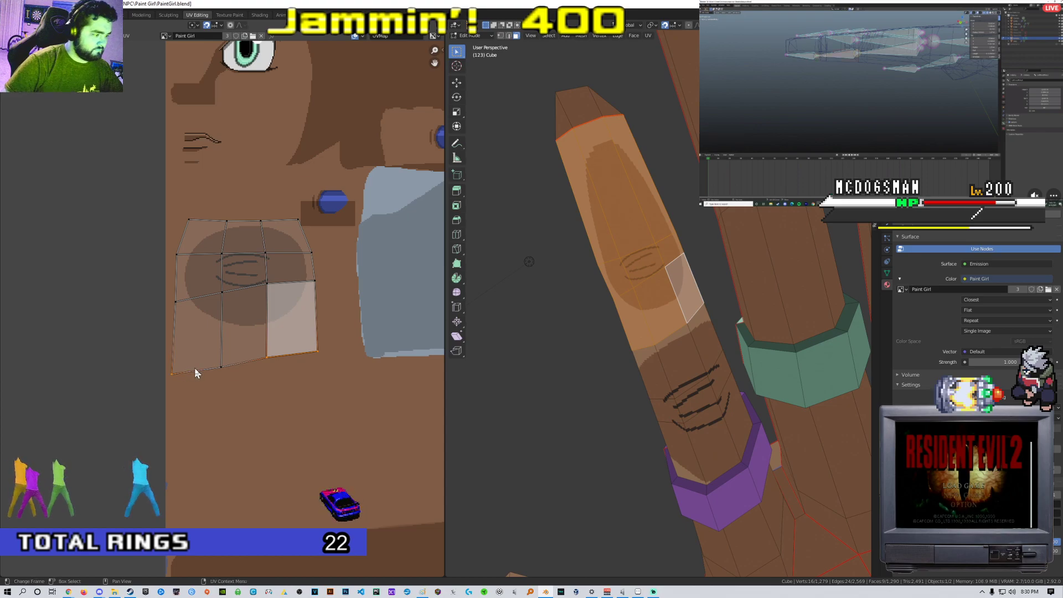
pyautogui.press('g')
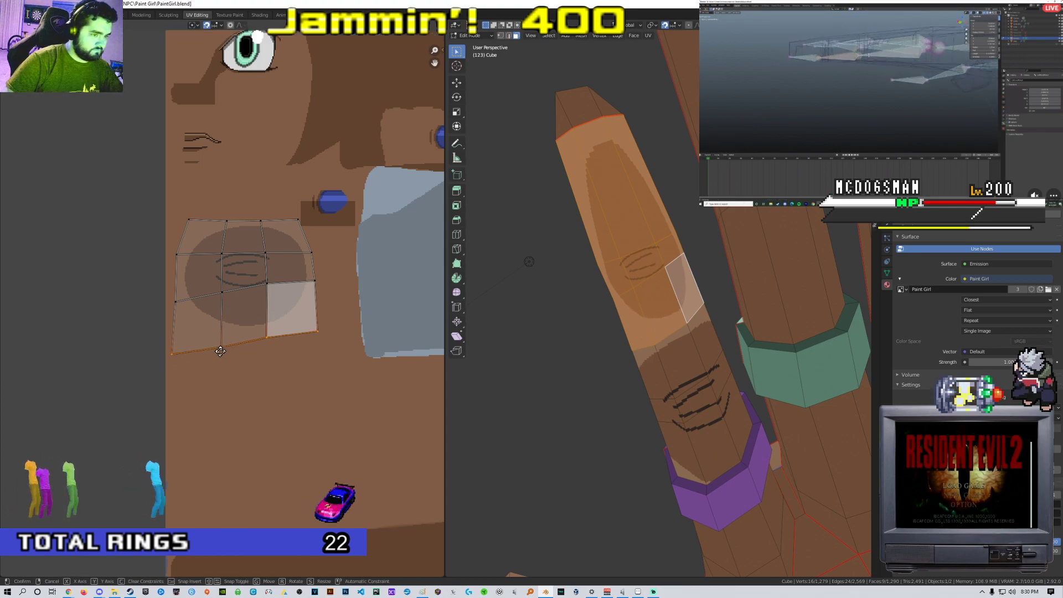
pyautogui.moveTo(622, 357)
pyautogui.mouseDown(button='middle')
pyautogui.moveTo(698, 307)
pyautogui.moveTo(620, 411)
pyautogui.moveTo(587, 382)
pyautogui.mouseUp(button='middle')
pyautogui.scroll(-5, 698, 308)
pyautogui.press('Tab')
pyautogui.scroll(6, 558, 362)
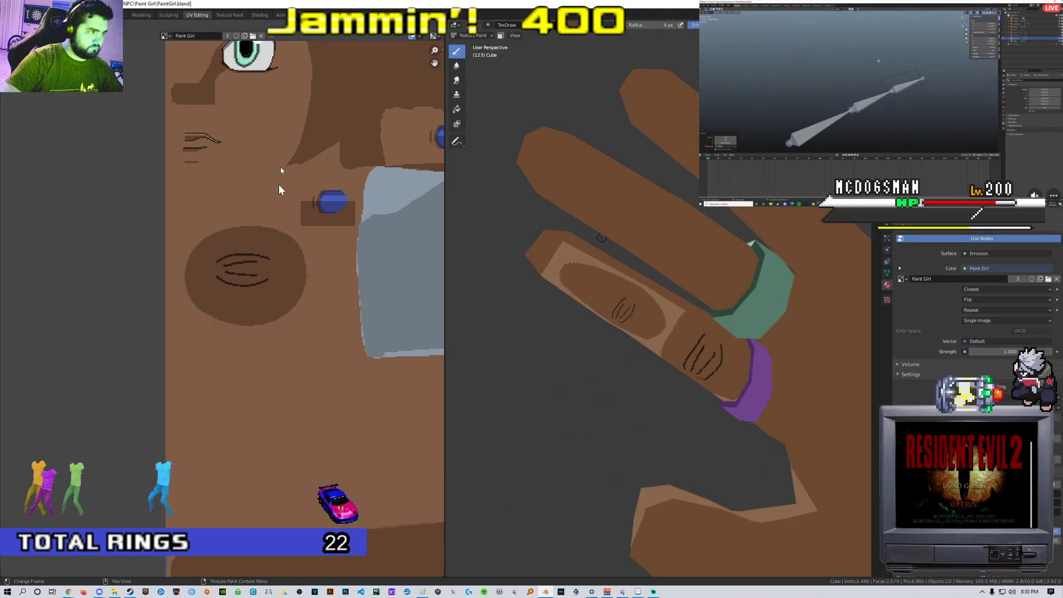
# Select the entire mesh and go to the Texture Paint workspace with the complete UV outlines shown around the crease patch
pyautogui.click(229, 15)
pyautogui.scroll(6, 225, 251)
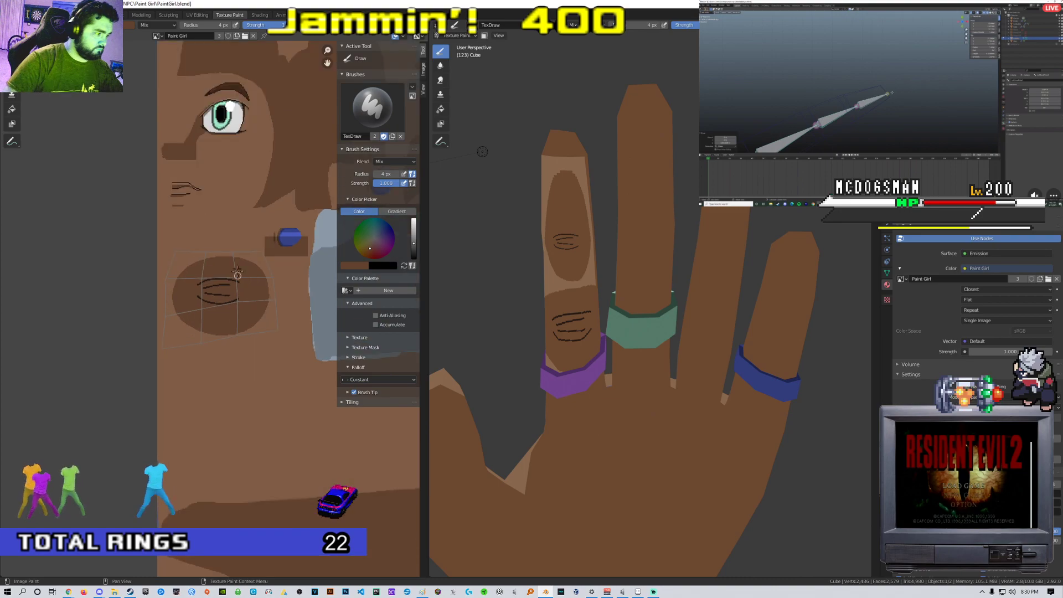
pyautogui.click(197, 14)
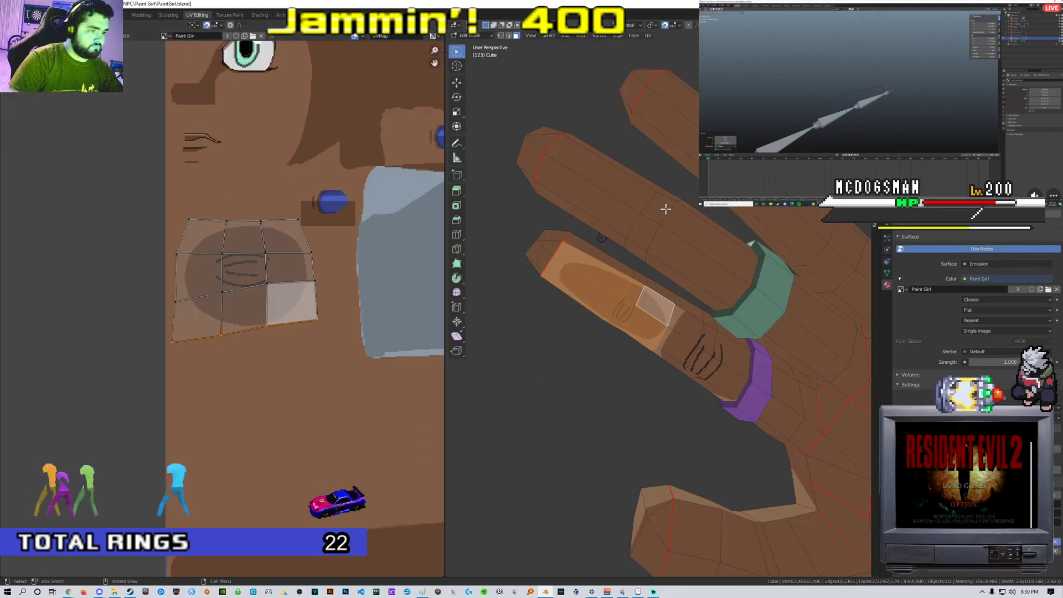
pyautogui.press('a')
pyautogui.click(227, 15)
pyautogui.scroll(2, 213, 288)
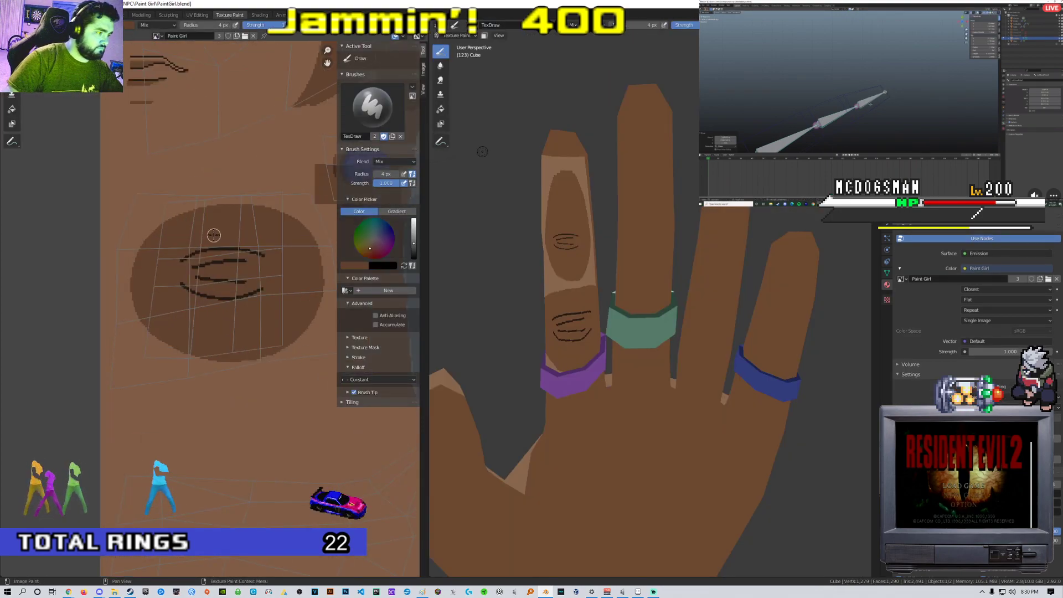
# Paint dark skin brown around the crease patch until it fills the whole upper finger UV outline
pyautogui.moveTo(203, 203); pyautogui.dragTo(230, 206)
pyautogui.moveTo(230, 205); pyautogui.dragTo(179, 212, button='middle')
pyautogui.moveTo(179, 212); pyautogui.dragTo(225, 202)
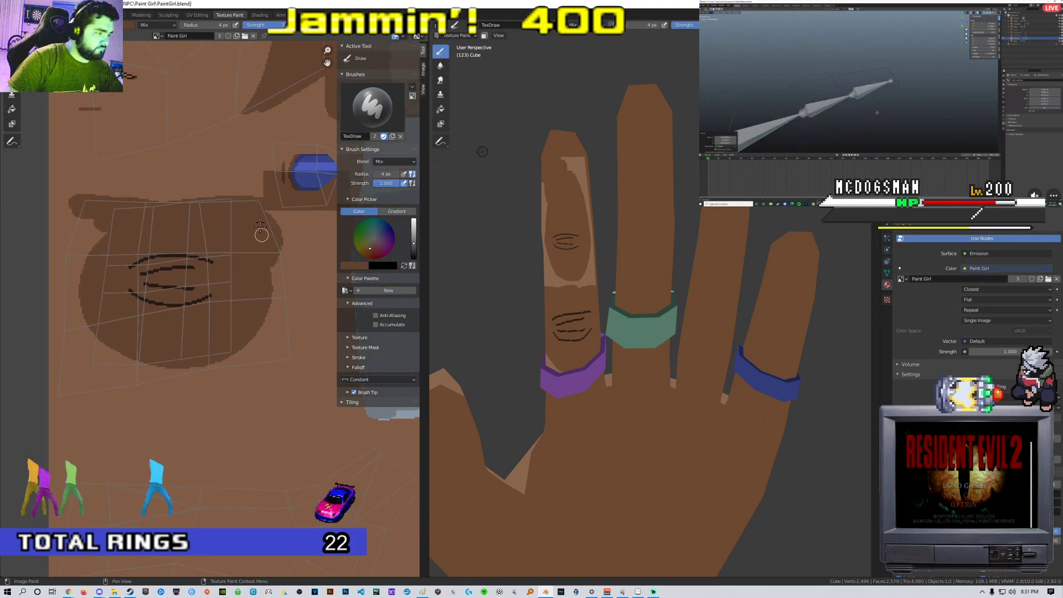
pyautogui.moveTo(268, 235)
pyautogui.mouseDown()
pyautogui.moveTo(283, 355)
pyautogui.moveTo(142, 378)
pyautogui.mouseUp()
pyautogui.moveTo(65, 321)
pyautogui.mouseDown()
pyautogui.moveTo(88, 220)
pyautogui.moveTo(95, 250)
pyautogui.mouseUp()
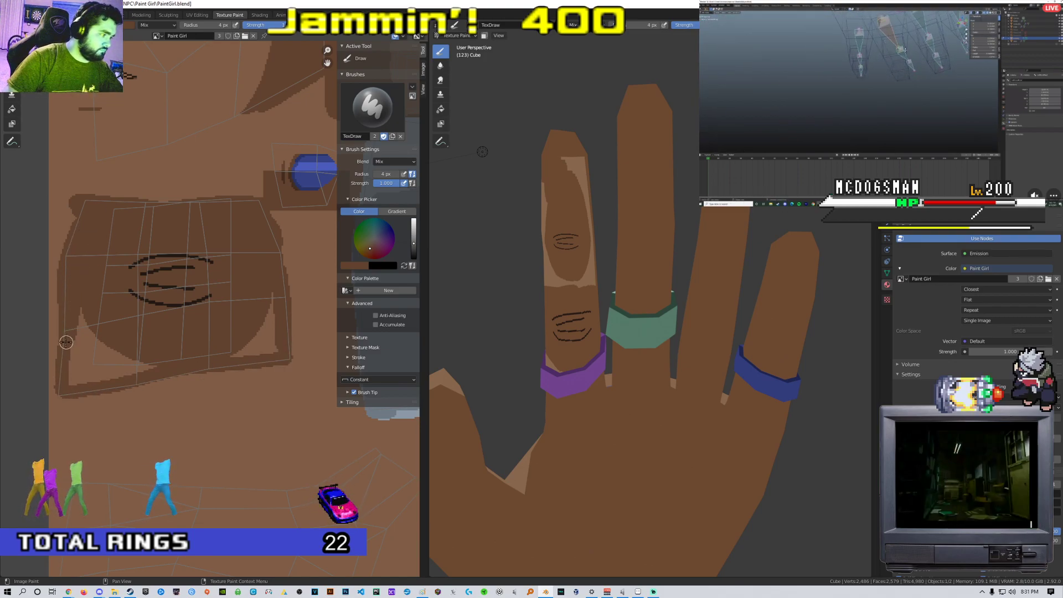
pyautogui.moveTo(68, 373)
pyautogui.mouseDown()
pyautogui.moveTo(94, 380)
pyautogui.moveTo(214, 355)
pyautogui.mouseUp()
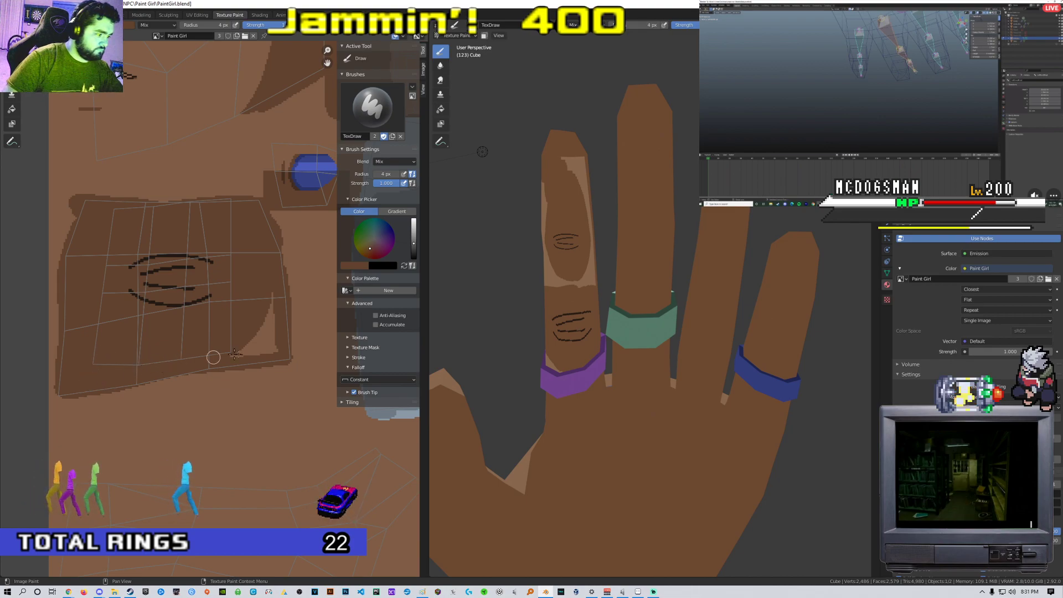
pyautogui.moveTo(267, 298); pyautogui.dragTo(257, 351)
pyautogui.moveTo(551, 303); pyautogui.dragTo(450, 352, button='middle')
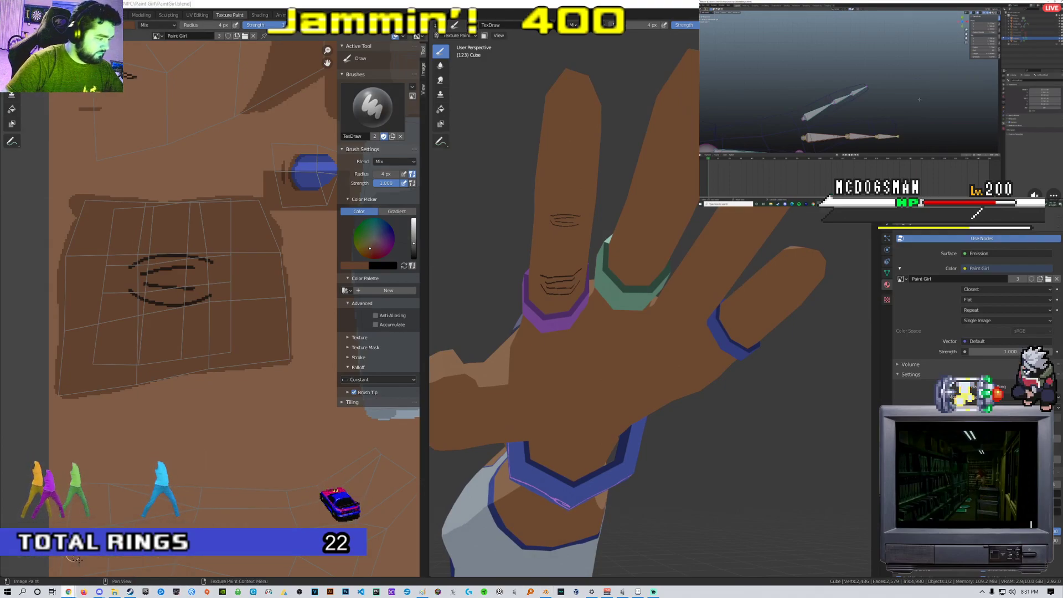
# Bring up YouTube in the browser and search for "orson welles wine ad"
pyautogui.moveTo(1062, 124); pyautogui.dragTo(492, 112)
pyautogui.click(472, 155)
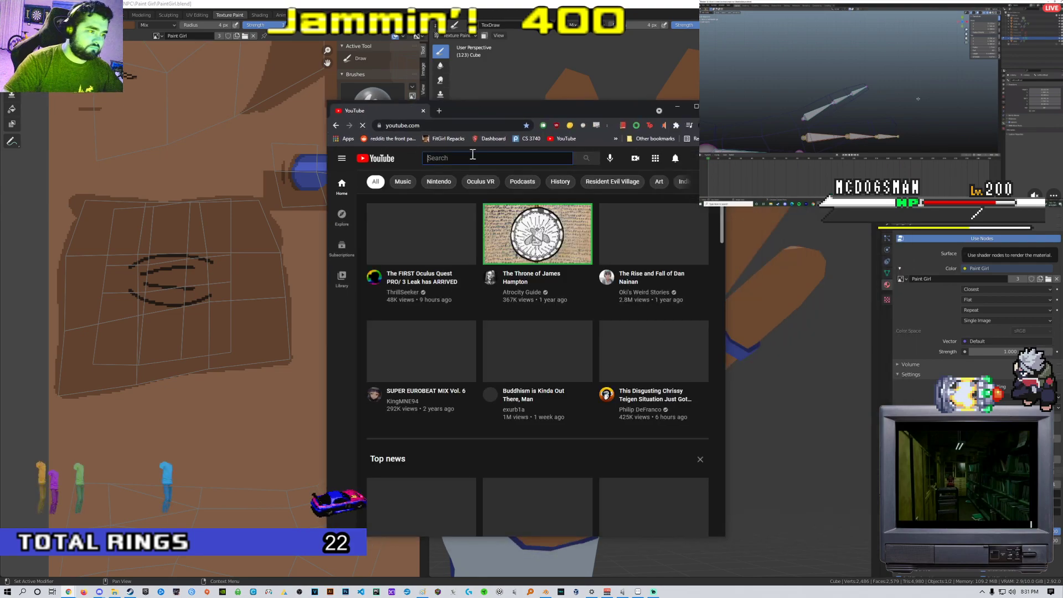
pyautogui.write('orson ')
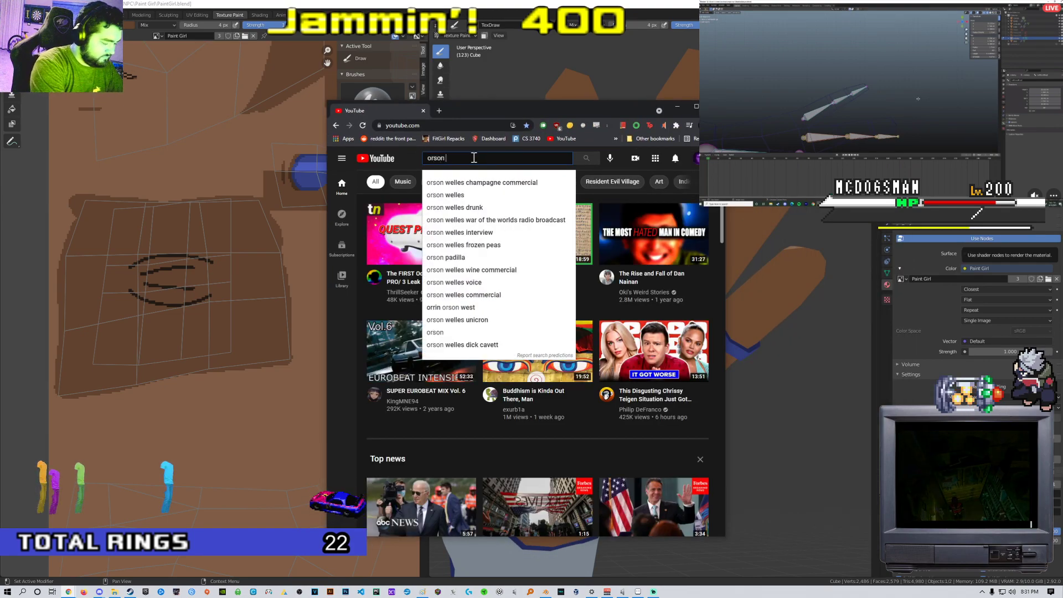
pyautogui.write('welles wine ad')
pyautogui.press('Return')
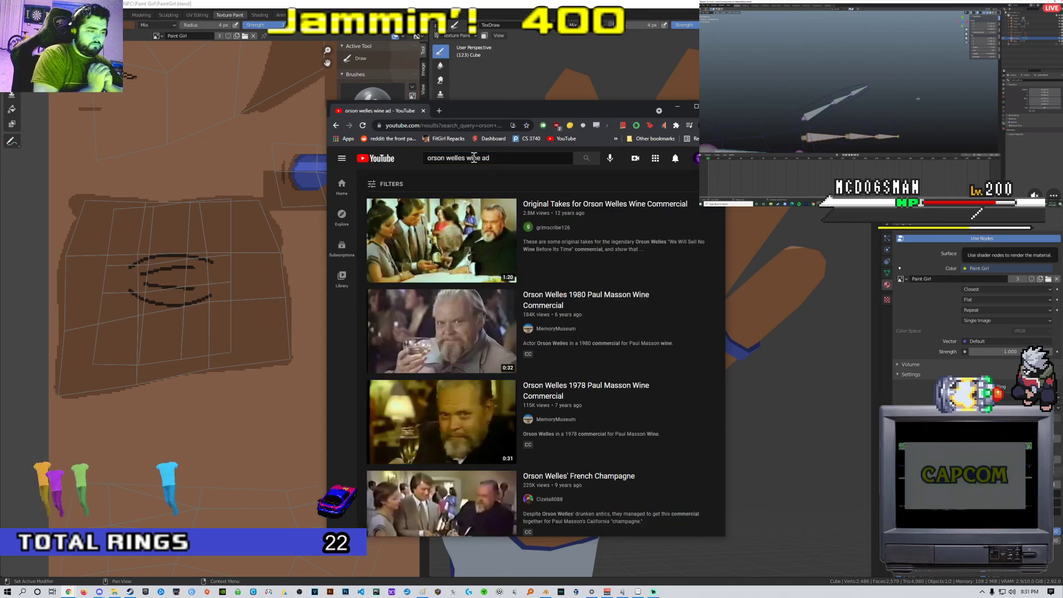
# Watch parts of "Original Takes for Orson Welles Wine Commercial", return to the search results, and switch back to Blender
pyautogui.moveTo(625, 332)
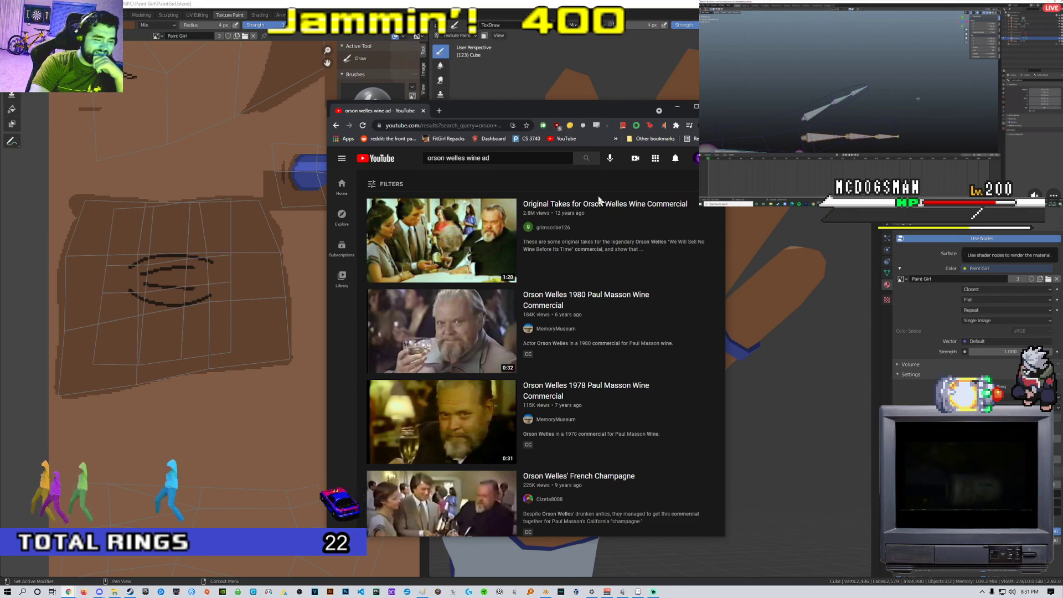
pyautogui.moveTo(597, 204)
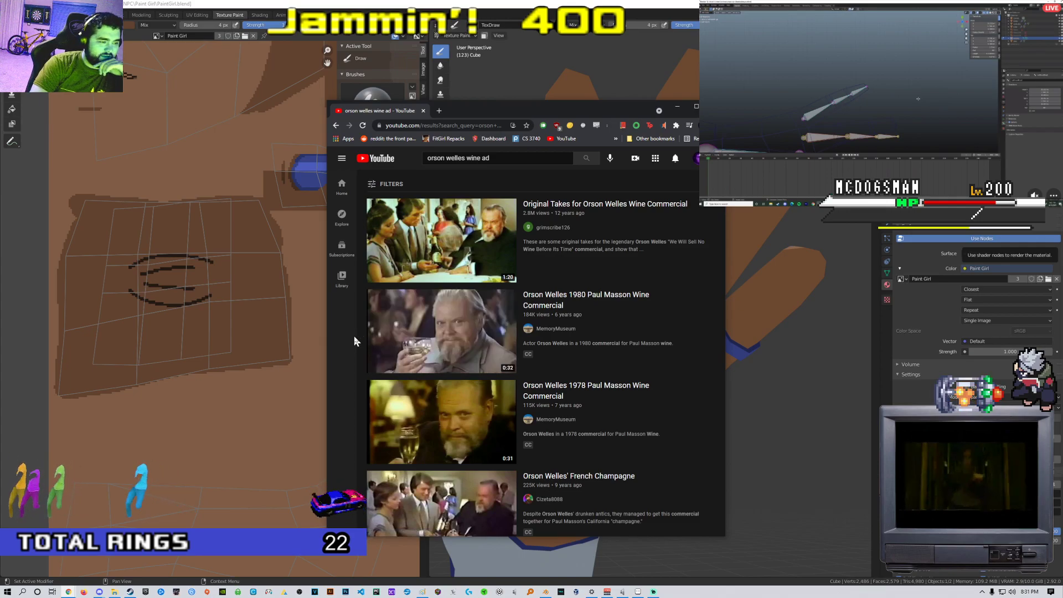
pyautogui.click(422, 276)
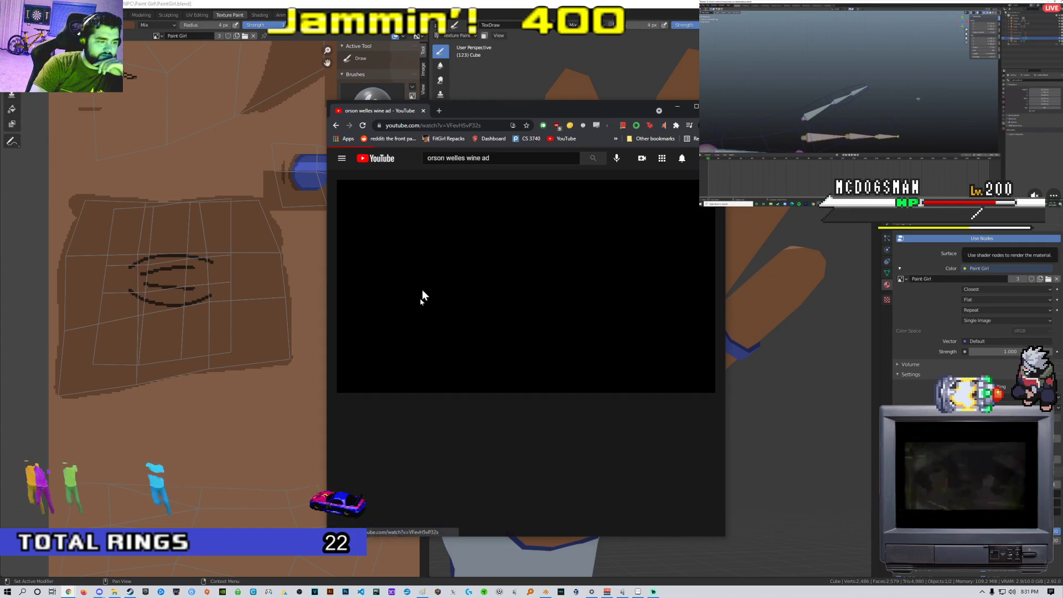
pyautogui.moveTo(406, 453); pyautogui.dragTo(429, 451)
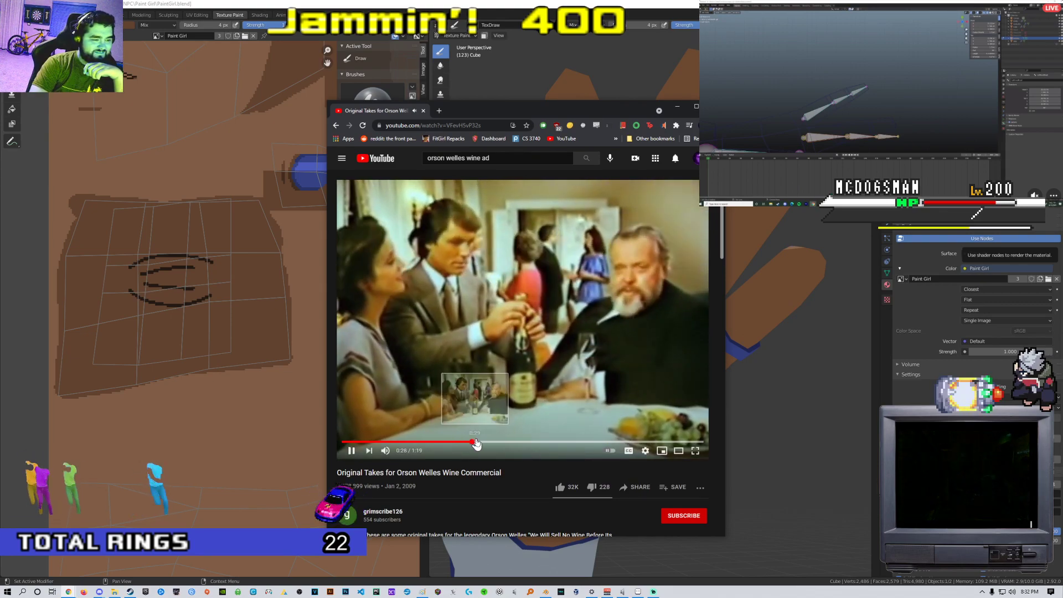
pyautogui.moveTo(509, 441); pyautogui.dragTo(457, 441)
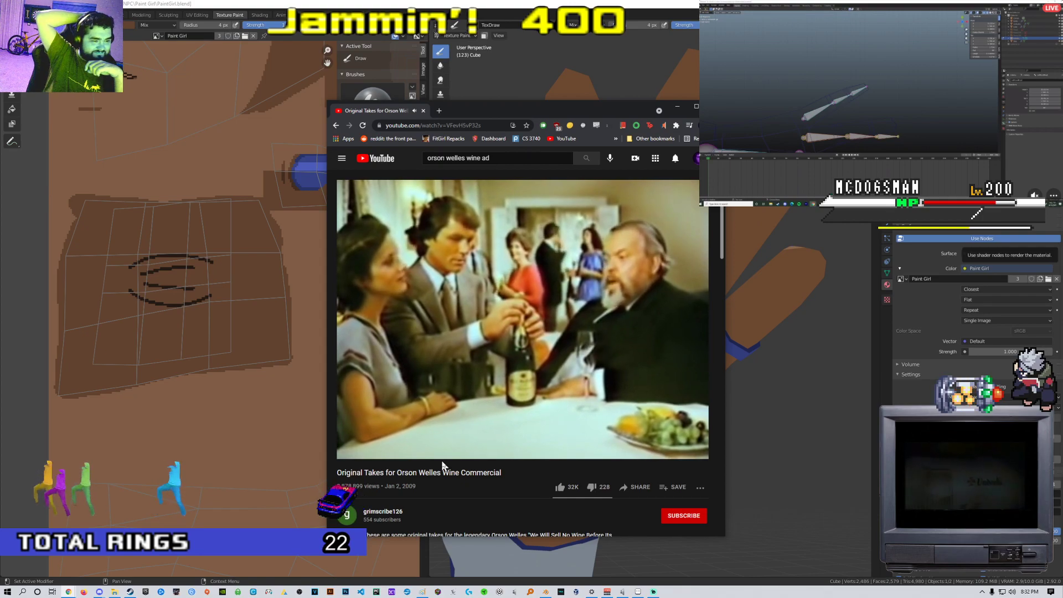
pyautogui.click(470, 416)
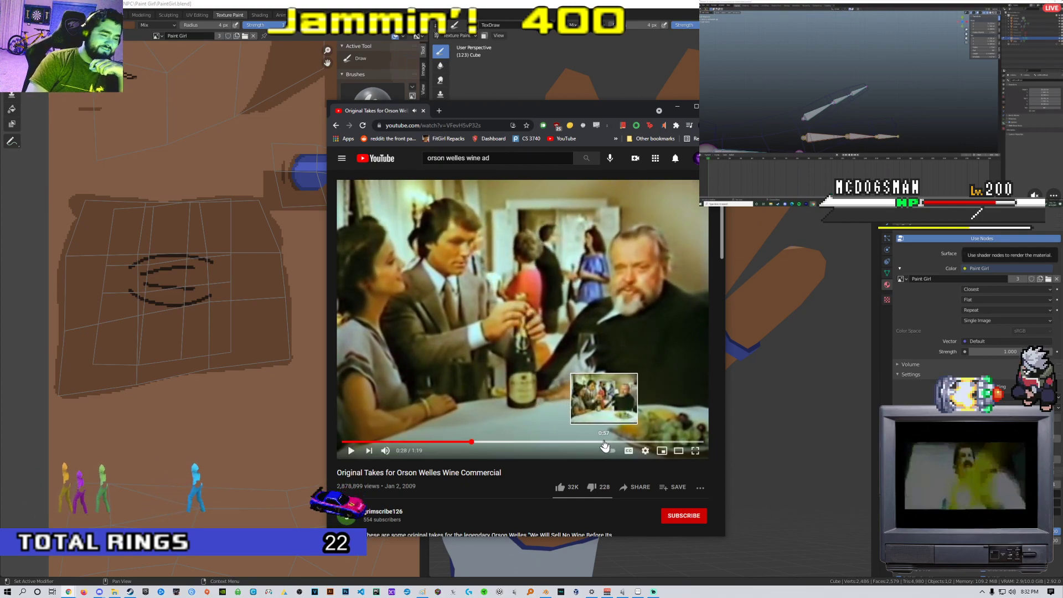
pyautogui.click(604, 442)
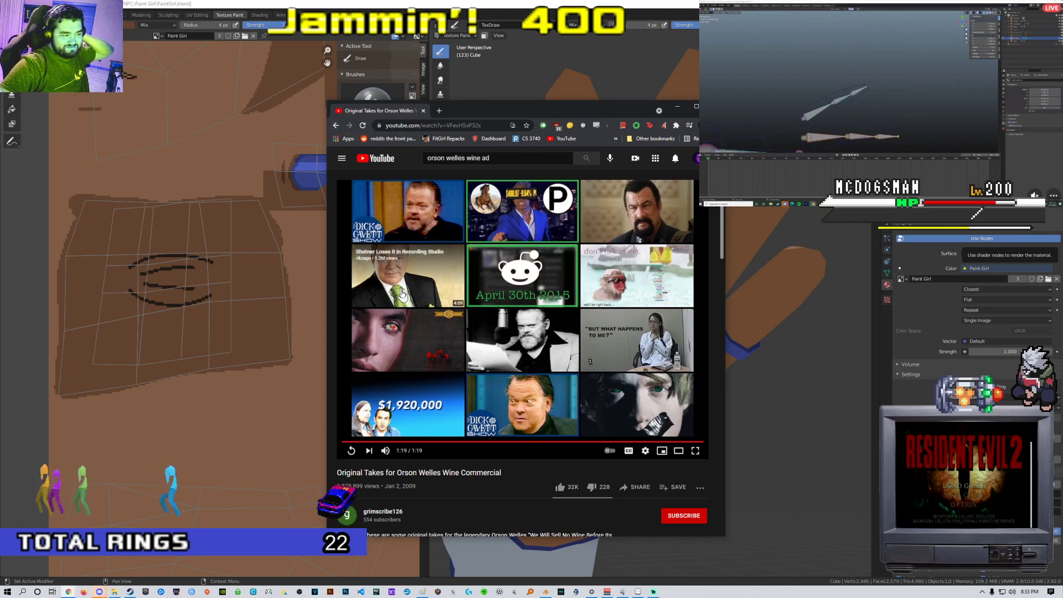
pyautogui.click(337, 125)
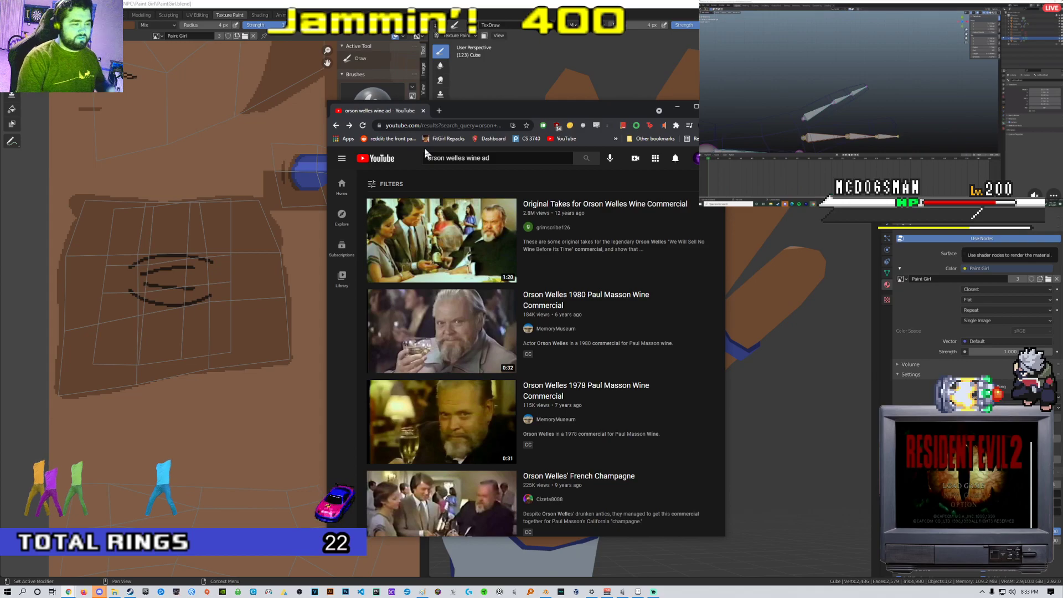
pyautogui.hotkey('alt', 'Tab')
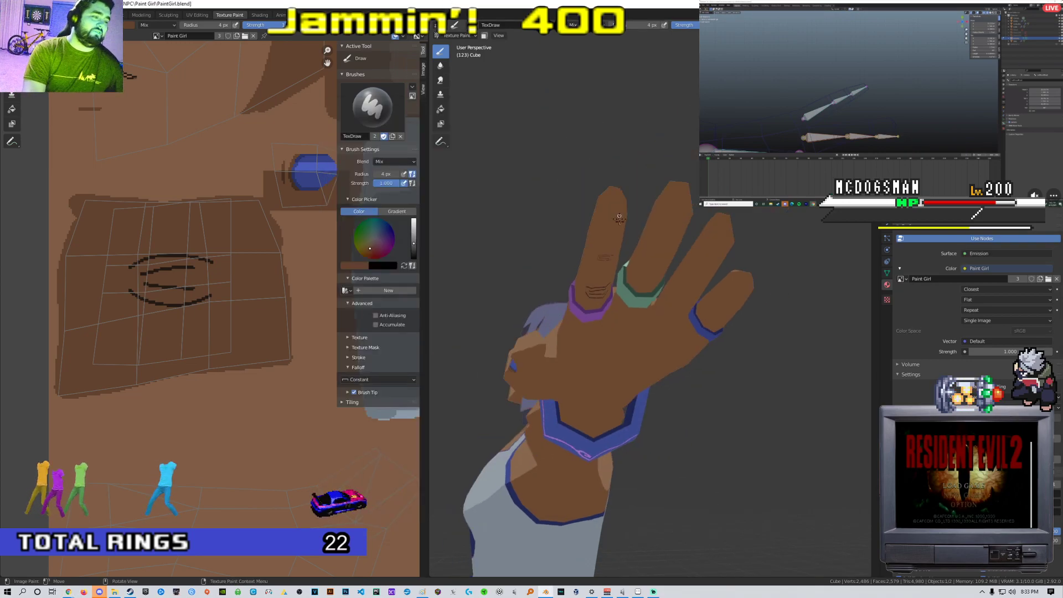
# In edit mode, select the crease-side faces between the purple ring and the finger's base seam
pyautogui.moveTo(588, 277)
pyautogui.mouseDown(button='middle')
pyautogui.moveTo(646, 231)
pyautogui.moveTo(647, 211)
pyautogui.moveTo(667, 208)
pyautogui.moveTo(554, 229)
pyautogui.mouseUp(button='middle')
pyautogui.press('Tab')
pyautogui.scroll(2, 647, 210)
pyautogui.scroll(3, 634, 226)
pyautogui.scroll(-2, 553, 228)
pyautogui.scroll(3, 524, 212)
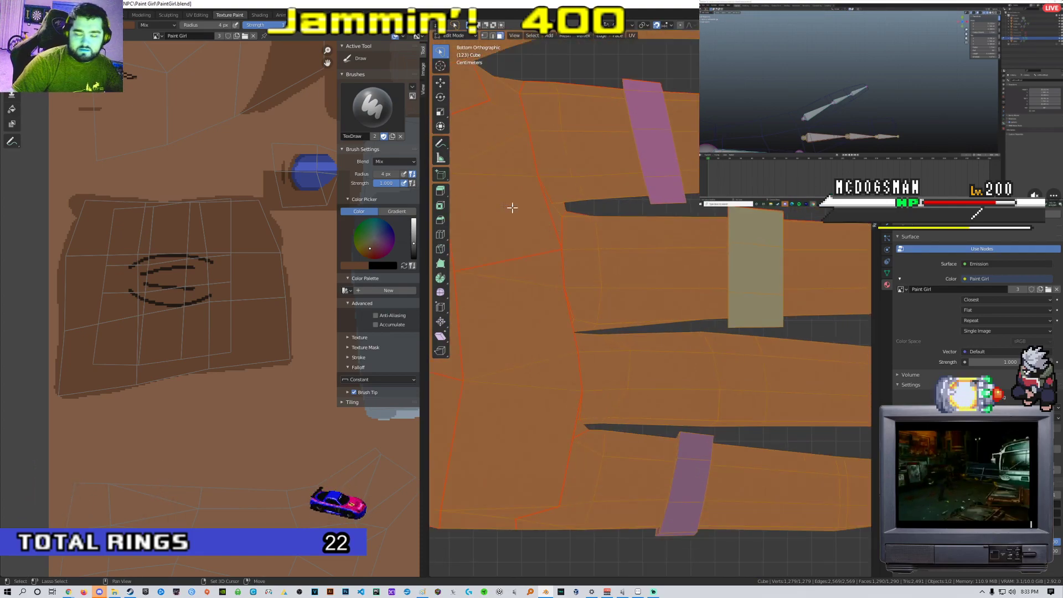
pyautogui.keyDown('shift'); pyautogui.moveTo(485, 202); pyautogui.dragTo(606, 245, button='middle'); pyautogui.keyUp('shift')
pyautogui.scroll(-2, 620, 248)
pyautogui.scroll(1, 608, 239)
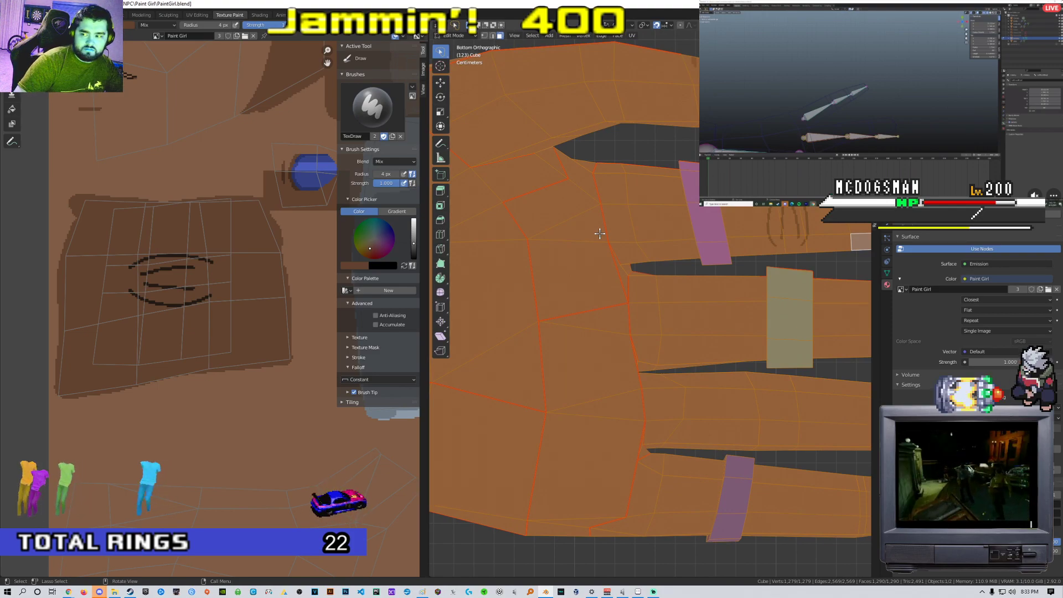
pyautogui.scroll(2, 600, 233)
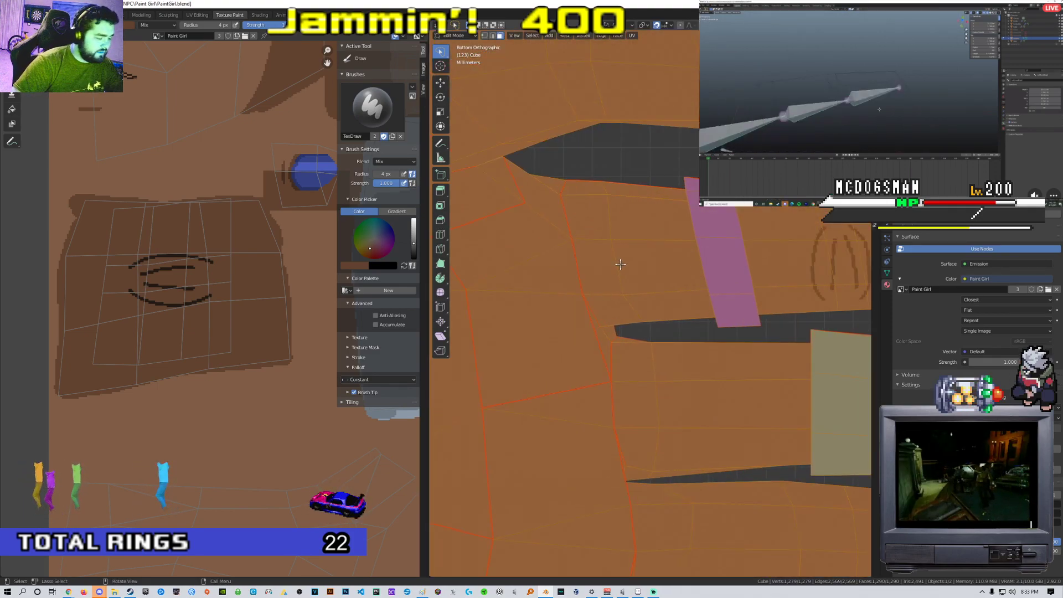
pyautogui.click(622, 218)
pyautogui.keyDown('shift'); pyautogui.click(634, 281); pyautogui.keyUp('shift')
pyautogui.keyDown('shift'); pyautogui.click(608, 308); pyautogui.keyUp('shift')
pyautogui.keyDown('shift'); pyautogui.click(595, 262); pyautogui.keyUp('shift')
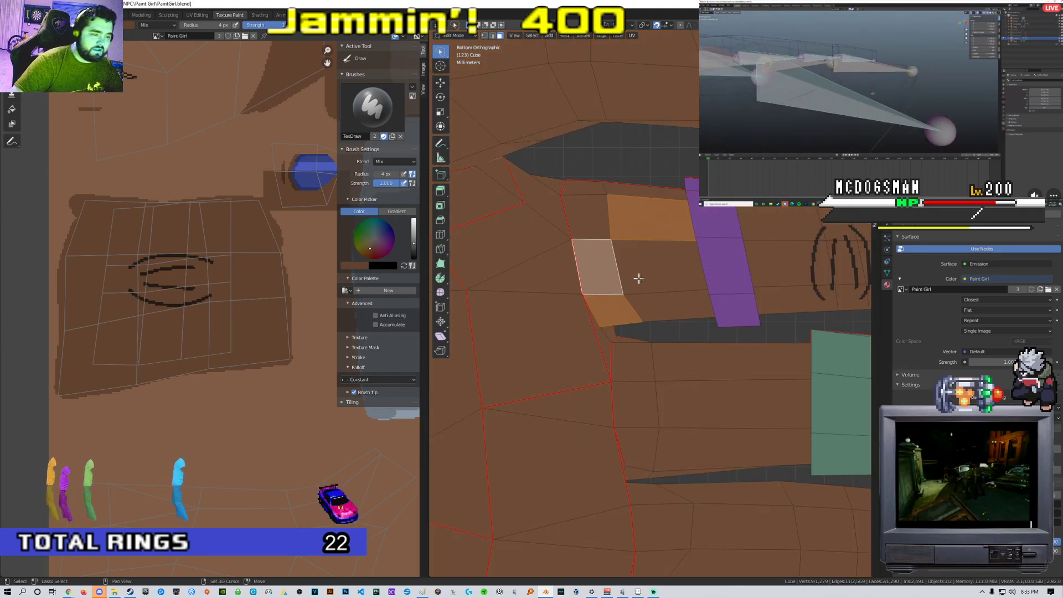
pyautogui.keyDown('shift'); pyautogui.click(667, 309); pyautogui.keyUp('shift')
pyautogui.keyDown('shift'); pyautogui.click(581, 218); pyautogui.keyUp('shift')
# Extend the selection with the hand faces just below the finger's base seam and the small triangular face beside it
pyautogui.keyDown('shift'); pyautogui.click(548, 210); pyautogui.keyUp('shift')
pyautogui.keyDown('shift'); pyautogui.click(545, 273); pyautogui.keyUp('shift')
pyautogui.keyDown('shift'); pyautogui.click(547, 276); pyautogui.keyUp('shift')
pyautogui.keyDown('shift'); pyautogui.click(547, 324); pyautogui.keyUp('shift')
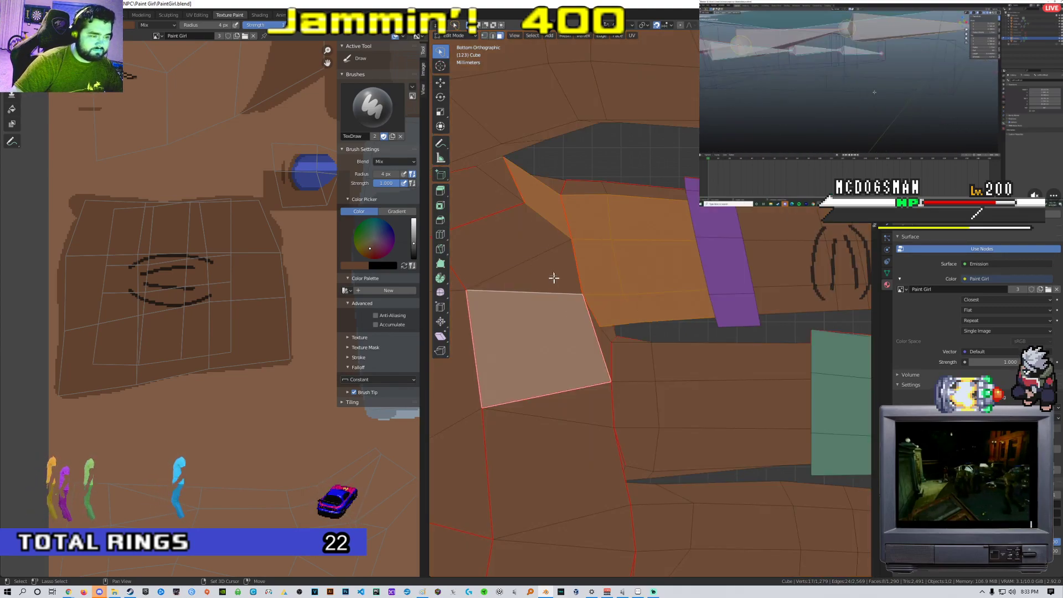
pyautogui.keyDown('shift'); pyautogui.click(553, 279); pyautogui.keyUp('shift')
pyautogui.keyDown('shift'); pyautogui.click(528, 241); pyautogui.keyUp('shift')
pyautogui.scroll(-1, 628, 300)
pyautogui.scroll(1, 628, 300)
pyautogui.moveTo(628, 300)
pyautogui.mouseDown(button='middle')
pyautogui.moveTo(581, 330)
pyautogui.moveTo(621, 338)
pyautogui.moveTo(669, 311)
pyautogui.moveTo(630, 307)
pyautogui.mouseUp(button='middle')
pyautogui.keyDown('shift'); pyautogui.click(623, 337); pyautogui.keyUp('shift')
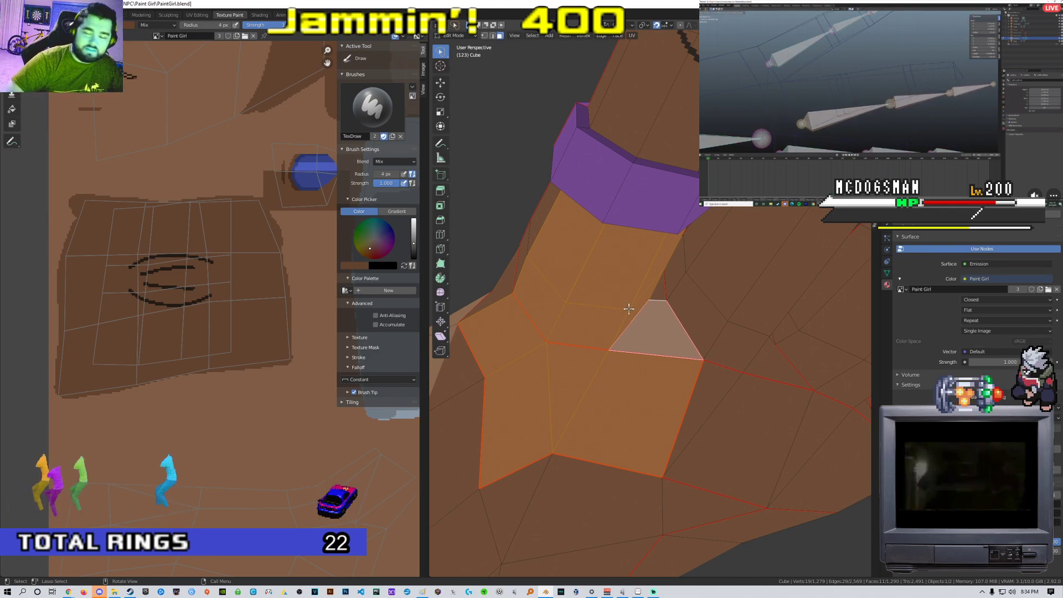
# Go back to the UV Editing workspace and examine the full texture layout for the selected finger-base faces
pyautogui.moveTo(630, 307); pyautogui.dragTo(584, 335, button='middle')
pyautogui.scroll(4, 636, 362)
pyautogui.scroll(-1, 583, 335)
pyautogui.scroll(-9, 251, 267)
pyautogui.scroll(4, 251, 267)
pyautogui.click(196, 15)
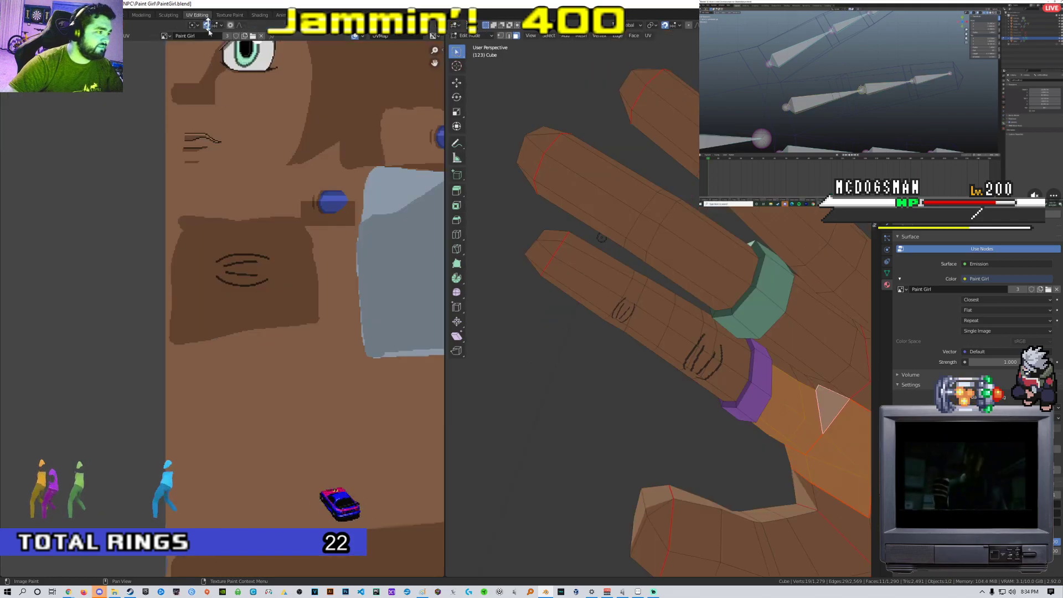
pyautogui.scroll(-15, 302, 300)
pyautogui.scroll(8, 304, 299)
pyautogui.scroll(3, 288, 290)
pyautogui.scroll(-2, 258, 287)
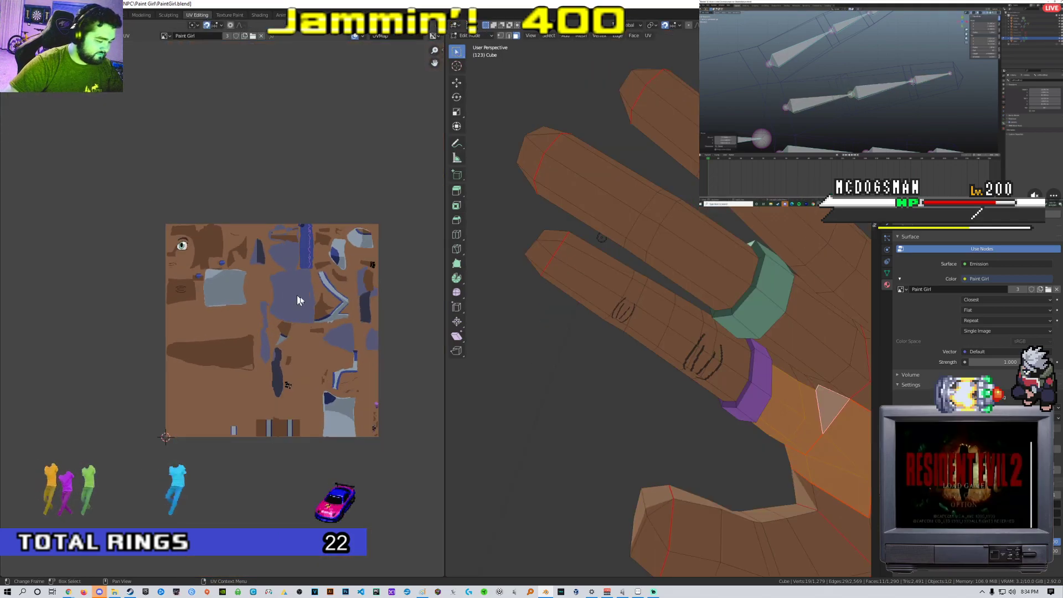
# Inspect the creased side of the hand outside edit mode, and return to the selected finger-base faces
pyautogui.moveTo(657, 339)
pyautogui.mouseDown(button='middle')
pyautogui.moveTo(543, 260)
pyautogui.moveTo(596, 247)
pyautogui.moveTo(581, 277)
pyautogui.moveTo(600, 287)
pyautogui.moveTo(617, 266)
pyautogui.moveTo(648, 262)
pyautogui.moveTo(615, 258)
pyautogui.moveTo(654, 267)
pyautogui.mouseUp(button='middle')
pyautogui.scroll(-7, 597, 252)
pyautogui.press('Tab')
pyautogui.scroll(-5, 578, 272)
pyautogui.scroll(4, 653, 261)
pyautogui.scroll(2, 615, 259)
pyautogui.press('Tab')
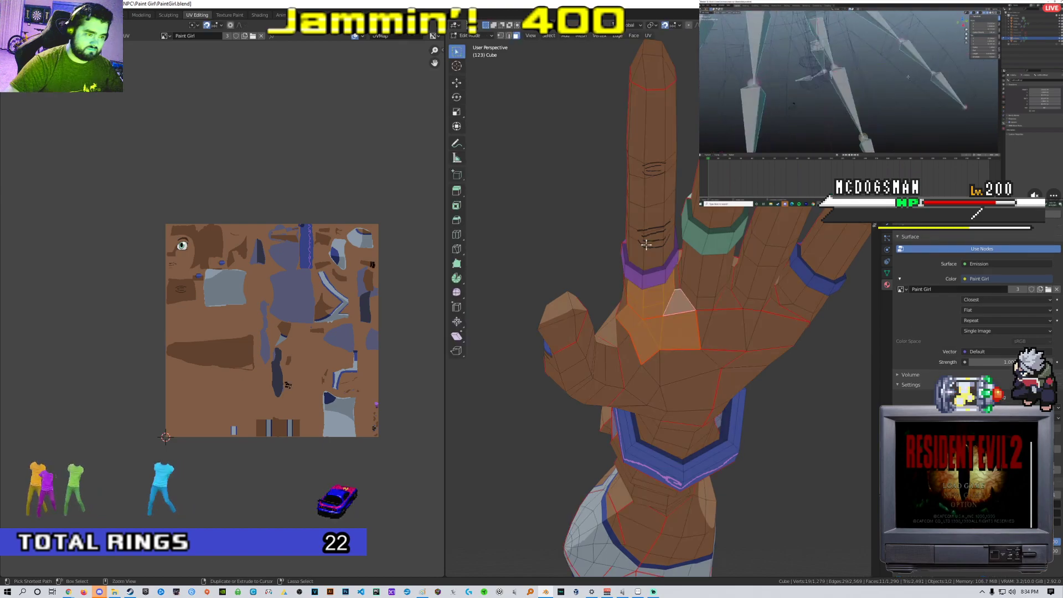
# Undo the recent UV changes on the crease-side faces of the purple-ringed finger
pyautogui.click(646, 244)
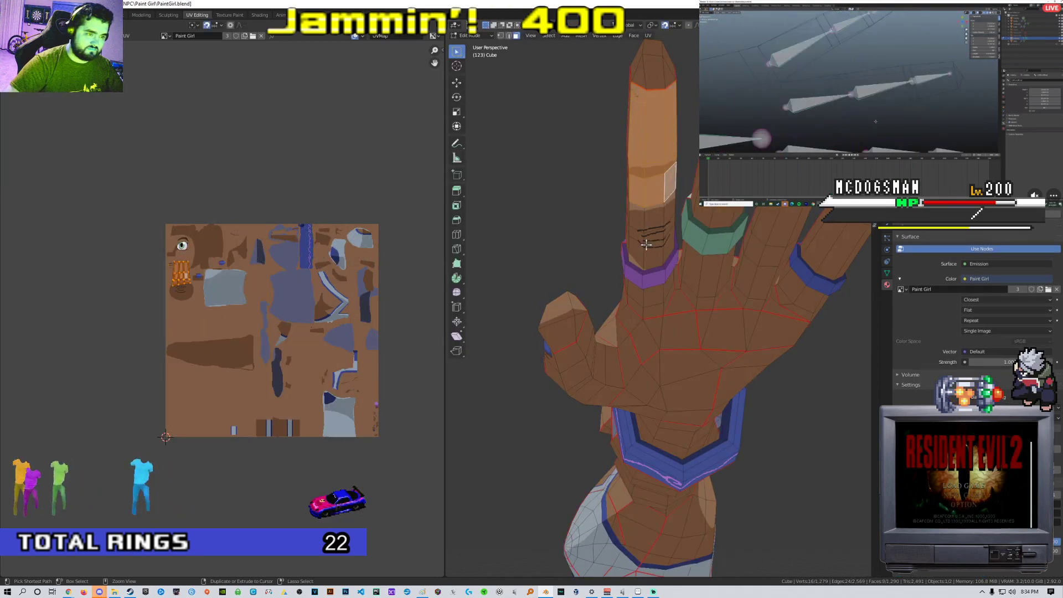
pyautogui.hotkey('ctrl', 'z')
pyautogui.press('Tab')
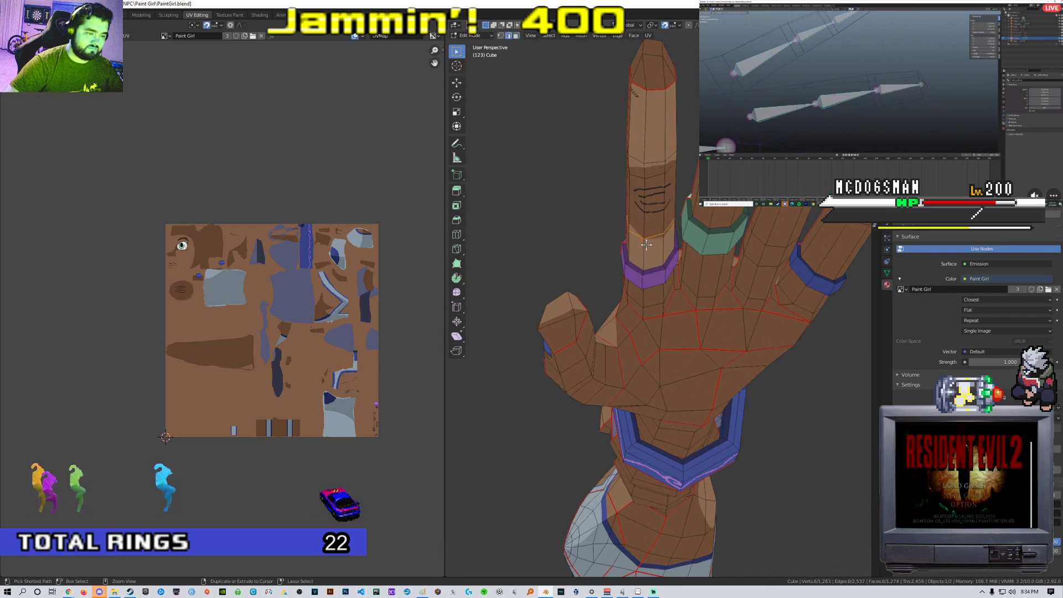
pyautogui.hotkey('ctrl', 'x')
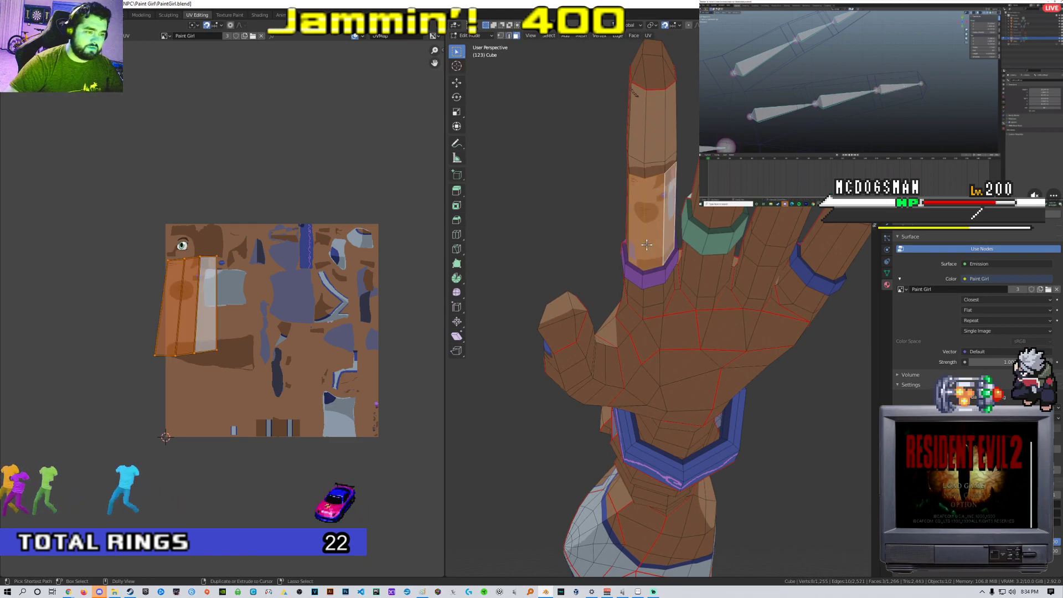
pyautogui.press('Tab')
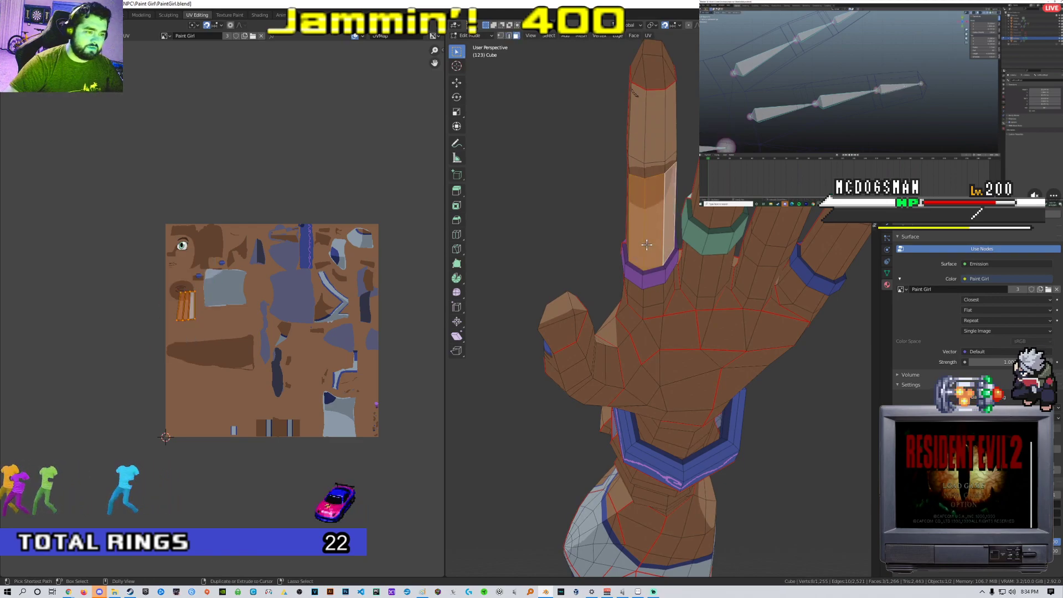
# Switch to the Texture Paint workspace and sample the dark crease line on the knuckle patch as the brush colour
pyautogui.moveTo(647, 244)
pyautogui.mouseDown(button='middle')
pyautogui.moveTo(676, 268)
pyautogui.moveTo(692, 310)
pyautogui.moveTo(589, 313)
pyautogui.moveTo(559, 338)
pyautogui.moveTo(759, 288)
pyautogui.moveTo(624, 321)
pyautogui.moveTo(644, 325)
pyautogui.mouseUp(button='middle')
pyautogui.scroll(3, 559, 337)
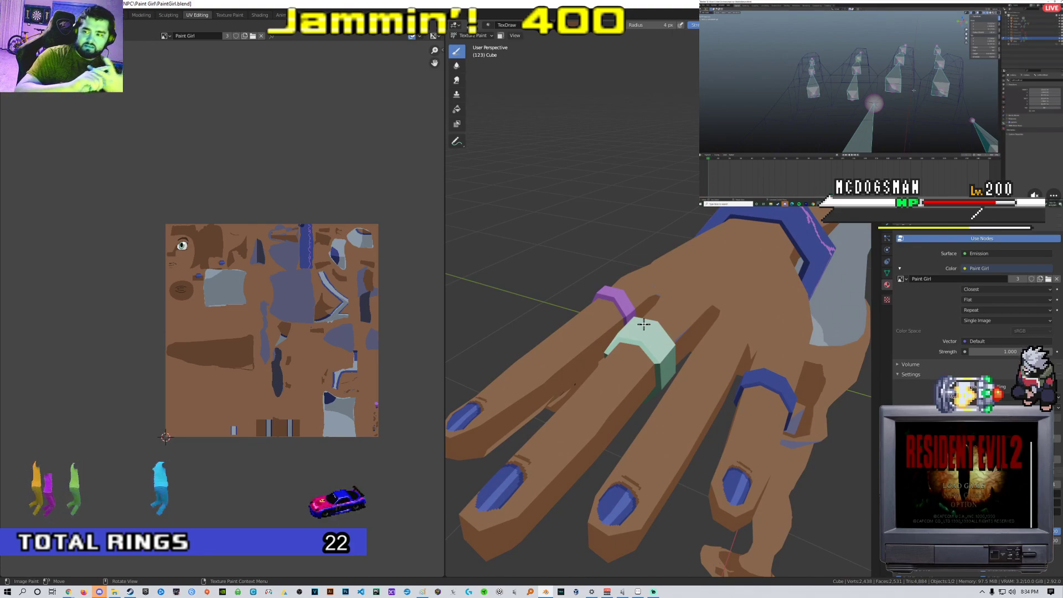
pyautogui.moveTo(644, 324); pyautogui.dragTo(667, 211, button='middle')
pyautogui.scroll(5, 222, 309)
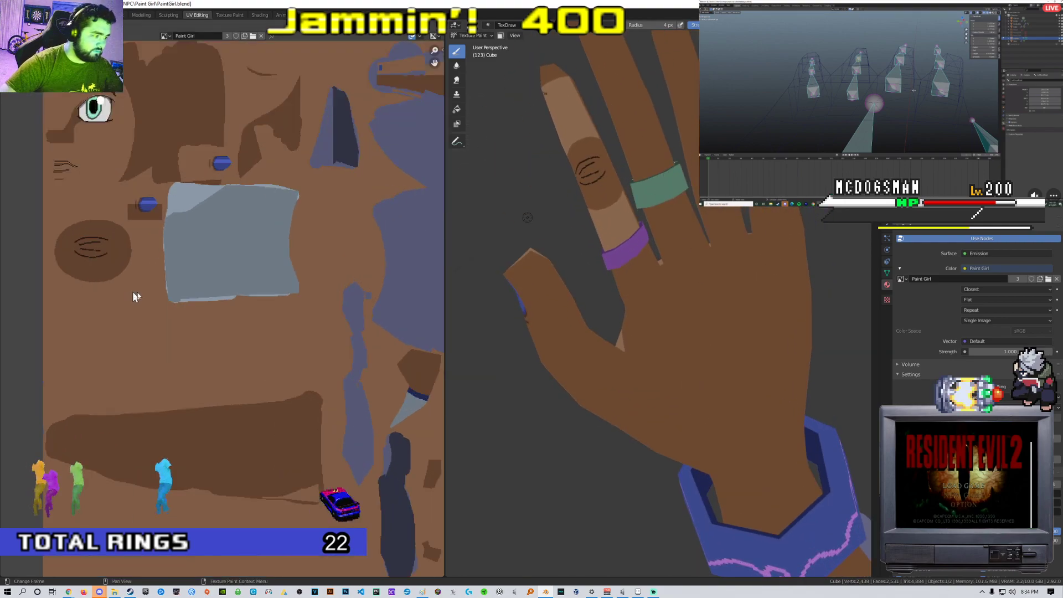
pyautogui.moveTo(135, 296); pyautogui.dragTo(265, 342, button='middle')
pyautogui.scroll(4, 265, 342)
pyautogui.click(235, 15)
pyautogui.scroll(6, 211, 308)
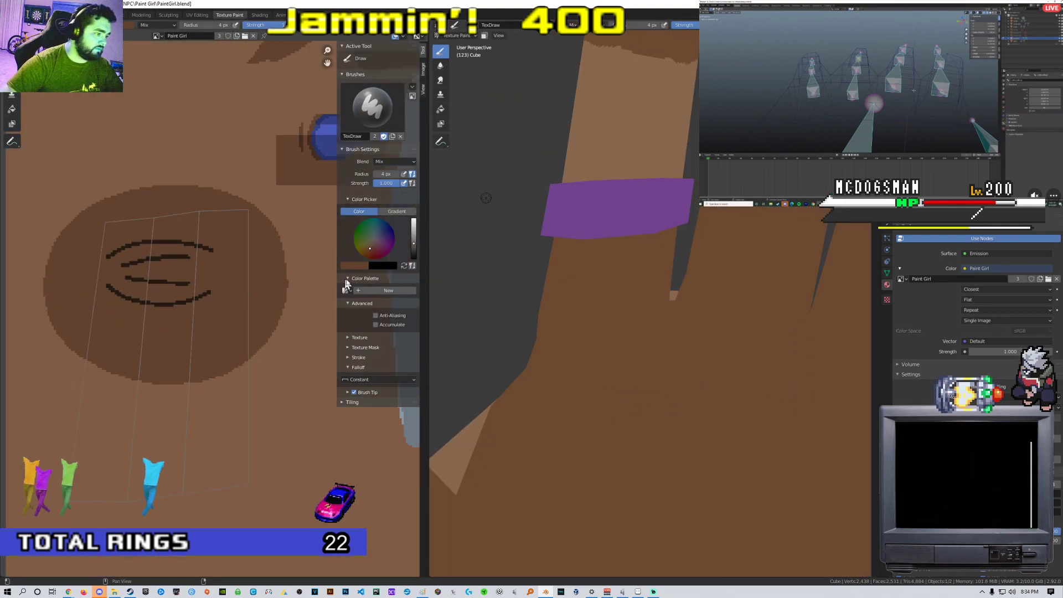
pyautogui.click(360, 265)
pyautogui.click(410, 237)
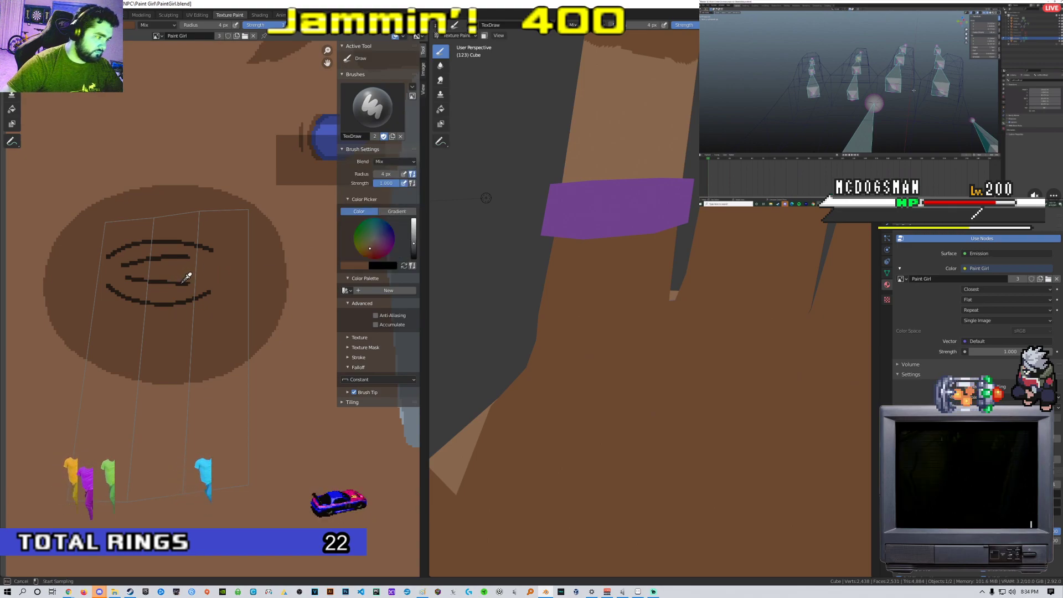
pyautogui.click(182, 282)
# Try painting thin dark crease lines down the middle of the palm below the purple and green rings
pyautogui.scroll(-4, 620, 332)
pyautogui.moveTo(619, 332); pyautogui.dragTo(631, 299, button='middle')
pyautogui.scroll(-3, 647, 349)
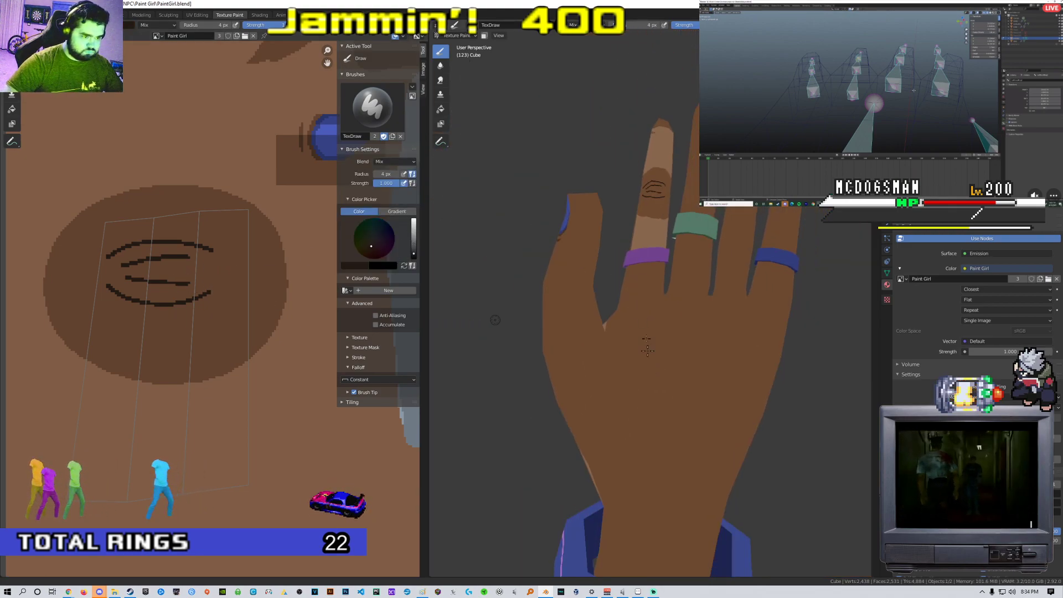
pyautogui.moveTo(647, 349); pyautogui.dragTo(628, 285, button='middle')
pyautogui.scroll(-4, 675, 329)
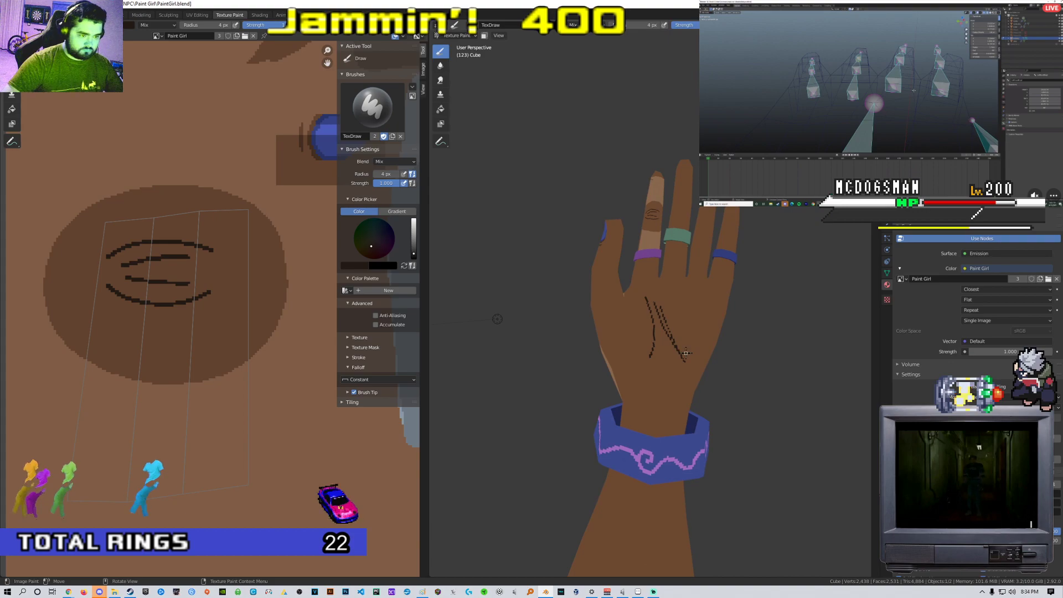
pyautogui.scroll(2, 679, 375)
pyautogui.keyDown('shift'); pyautogui.moveTo(651, 285); pyautogui.dragTo(613, 421, button='middle'); pyautogui.keyUp('shift')
pyautogui.scroll(2, 613, 422)
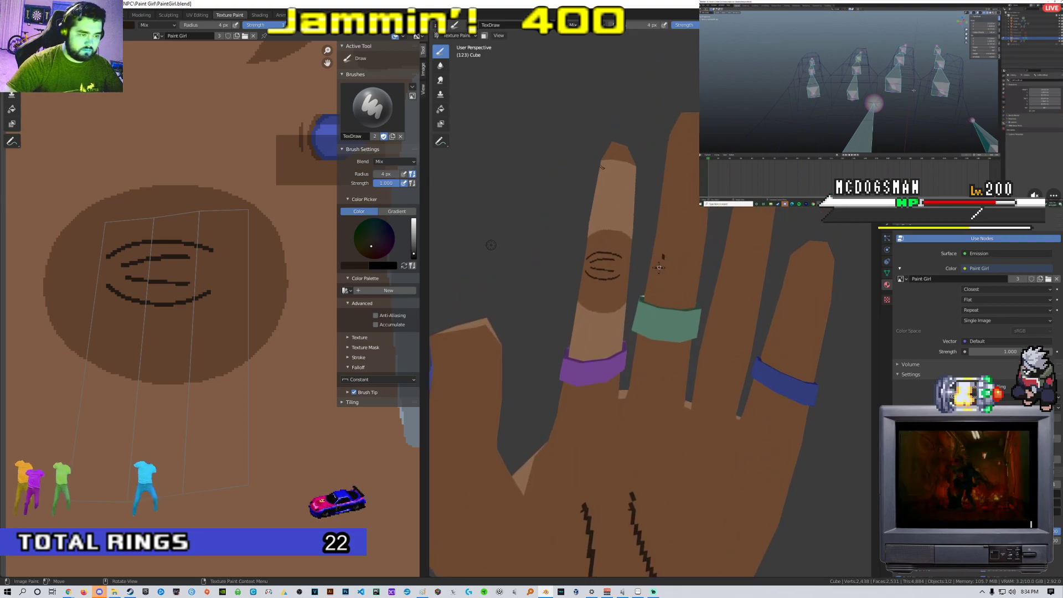
# Rework the palm creases as two dark curved lines spreading apart toward the wrist
pyautogui.moveTo(662, 278)
pyautogui.mouseDown(button='middle')
pyautogui.moveTo(592, 242)
pyautogui.moveTo(717, 365)
pyautogui.moveTo(611, 391)
pyautogui.moveTo(575, 382)
pyautogui.mouseUp(button='middle')
pyautogui.scroll(-4, 590, 256)
pyautogui.scroll(3, 716, 366)
pyautogui.scroll(-5, 607, 392)
pyautogui.scroll(3, 686, 373)
pyautogui.scroll(-6, 674, 356)
pyautogui.moveTo(673, 356)
pyautogui.mouseDown(button='middle')
pyautogui.moveTo(602, 301)
pyautogui.moveTo(646, 302)
pyautogui.moveTo(530, 370)
pyautogui.moveTo(703, 365)
pyautogui.moveTo(614, 363)
pyautogui.moveTo(671, 374)
pyautogui.moveTo(558, 335)
pyautogui.moveTo(639, 411)
pyautogui.moveTo(613, 346)
pyautogui.moveTo(669, 336)
pyautogui.moveTo(638, 334)
pyautogui.moveTo(673, 373)
pyautogui.moveTo(642, 305)
pyautogui.mouseUp(button='middle')
pyautogui.scroll(3, 597, 327)
pyautogui.scroll(-5, 597, 338)
pyautogui.scroll(-3, 629, 360)
pyautogui.scroll(3, 557, 335)
pyautogui.scroll(2, 676, 335)
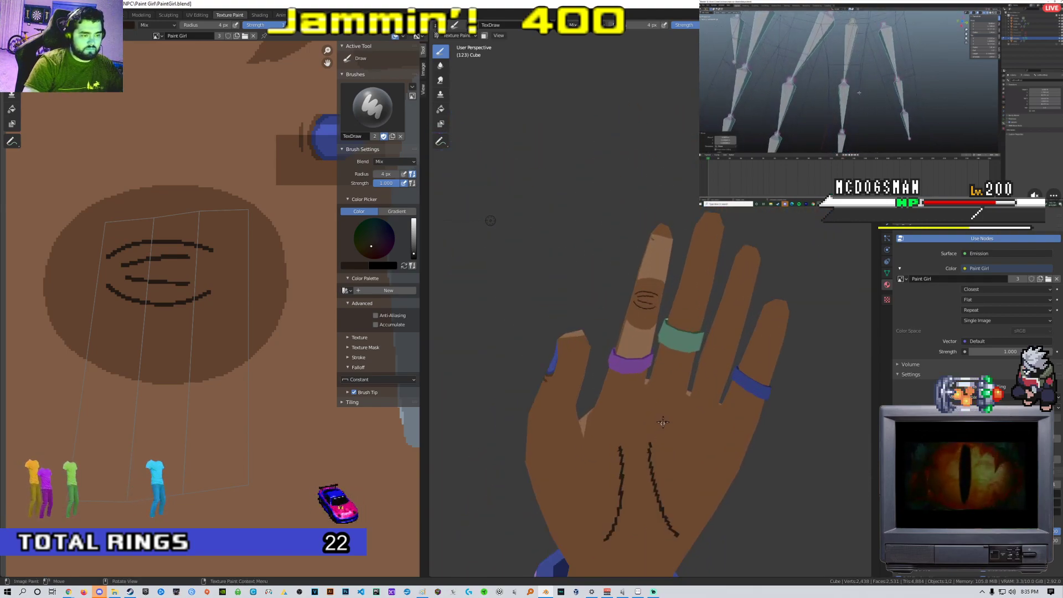
# In edit mode, undo the purple-ringed finger's UV placement and the painted palm creases
pyautogui.press('Tab')
pyautogui.scroll(-6, 168, 309)
pyautogui.scroll(1, 169, 310)
pyautogui.scroll(-1, 168, 310)
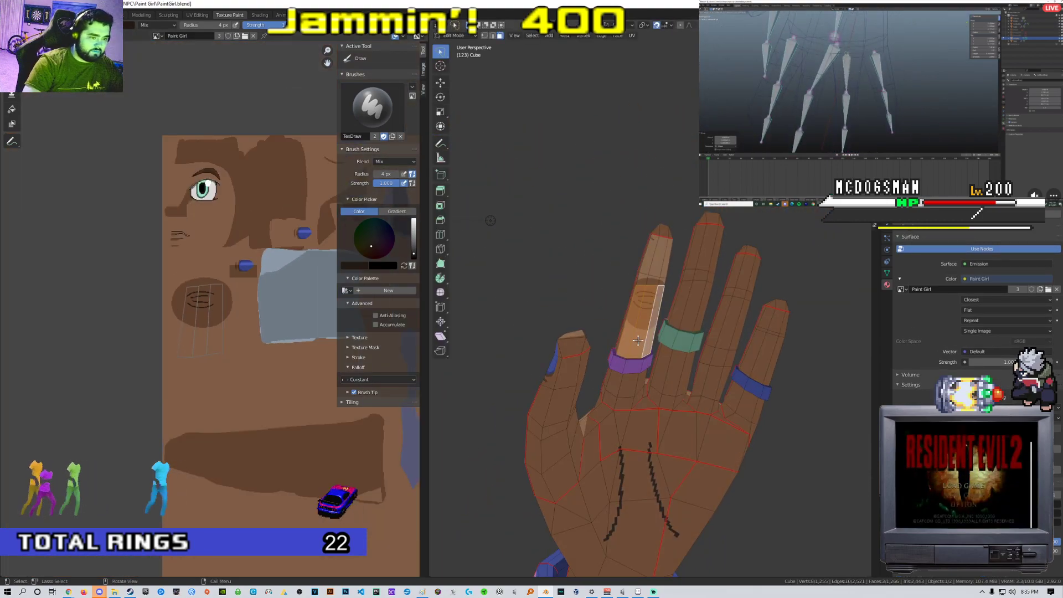
pyautogui.scroll(-3, 642, 346)
pyautogui.scroll(5, 642, 346)
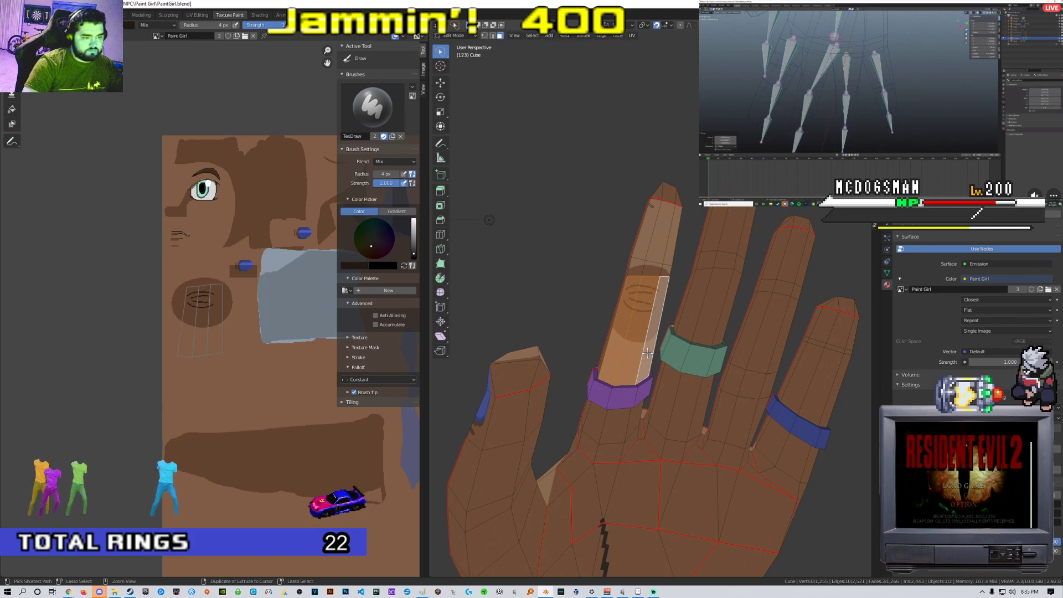
pyautogui.keyDown('ctrl'); pyautogui.click(647, 352); pyautogui.keyUp('ctrl')
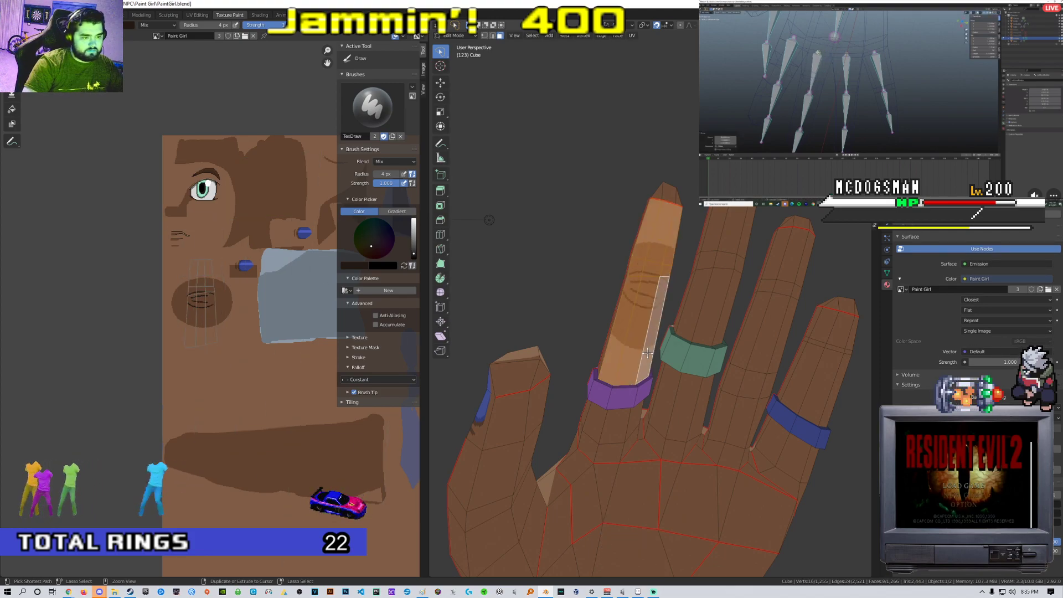
pyautogui.hotkey('ctrl', 'z')
pyautogui.hotkey('ctrl', 'z')
pyautogui.hotkey('ctrl', 'z')
pyautogui.hotkey('ctrl', 'z')
pyautogui.hotkey('ctrl', 'z')
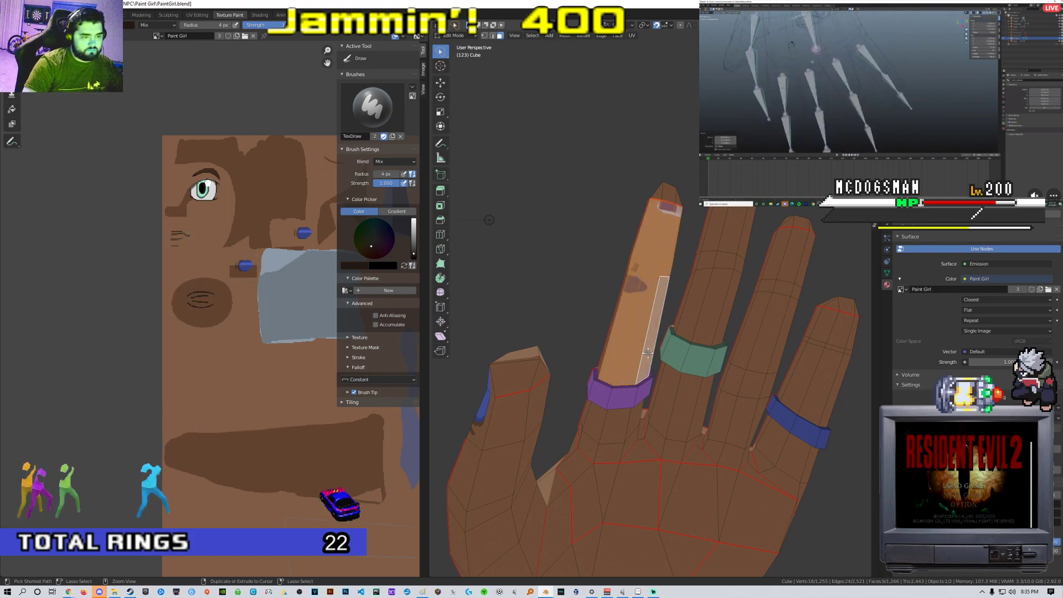
pyautogui.press('Tab')
pyautogui.scroll(-5, 658, 332)
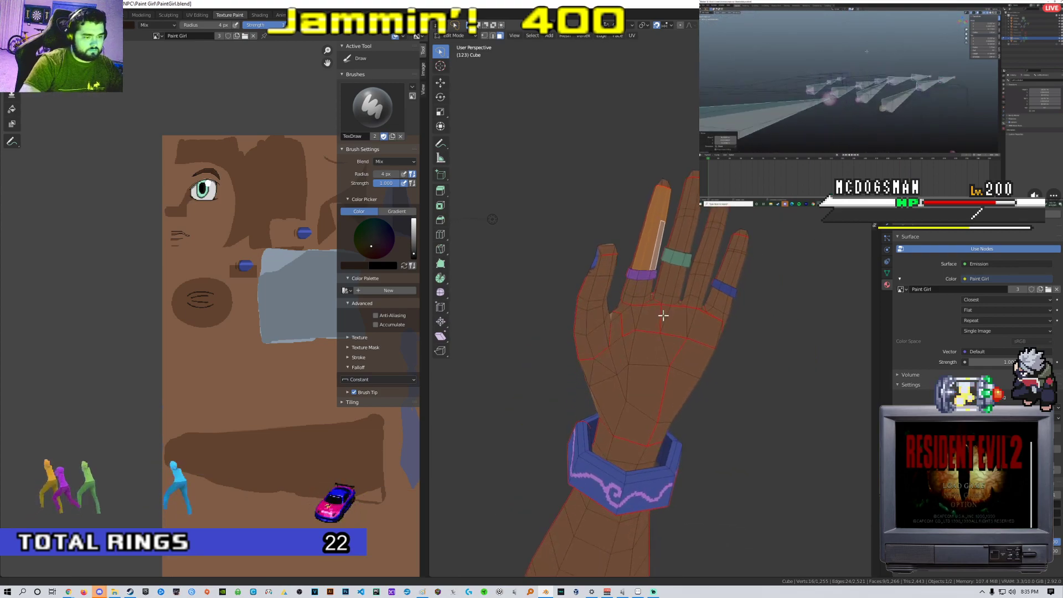
pyautogui.scroll(4, 661, 315)
pyautogui.moveTo(622, 328); pyautogui.dragTo(631, 394)
pyautogui.moveTo(642, 411); pyautogui.dragTo(609, 310, button='middle')
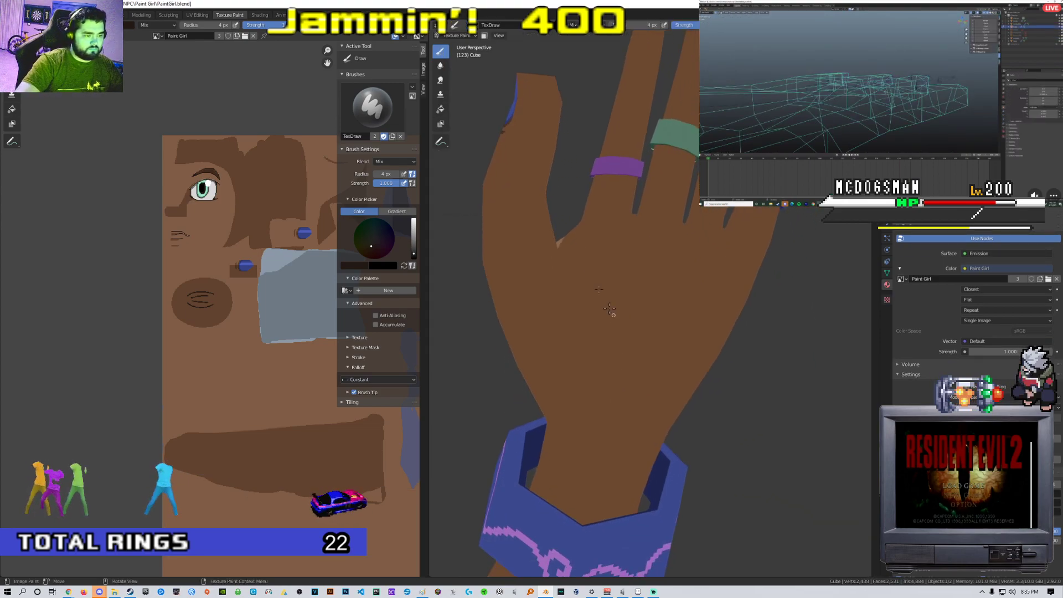
pyautogui.hotkey('ctrl', 'z')
pyautogui.hotkey('ctrl', 'z')
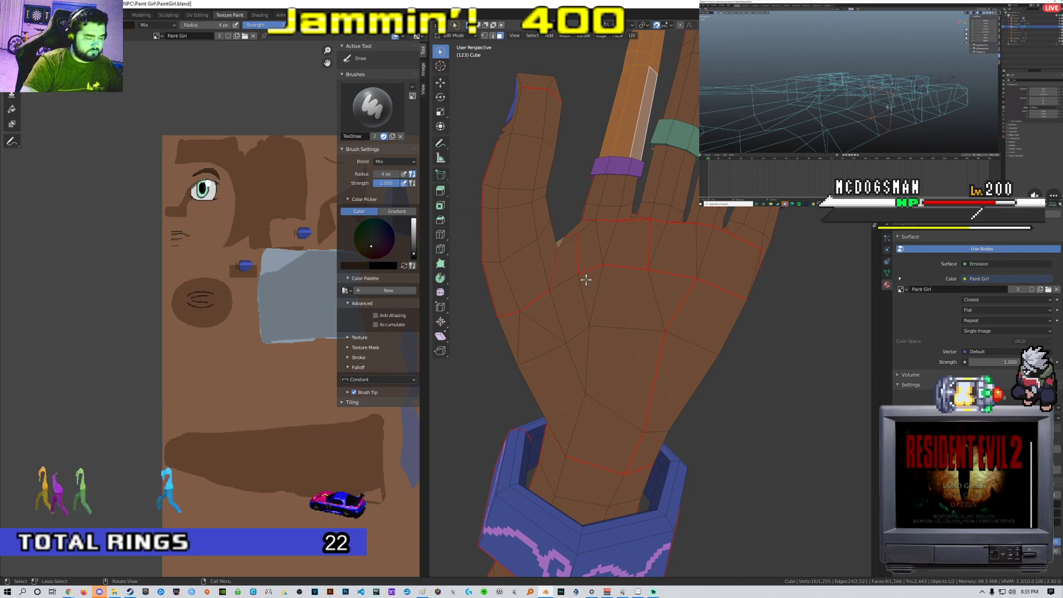
# In edge select mode, select the seam edges crossing the inside of the palm and clear them
pyautogui.press('2')
pyautogui.click(575, 253)
pyautogui.keyDown('shift'); pyautogui.click(592, 271); pyautogui.keyUp('shift')
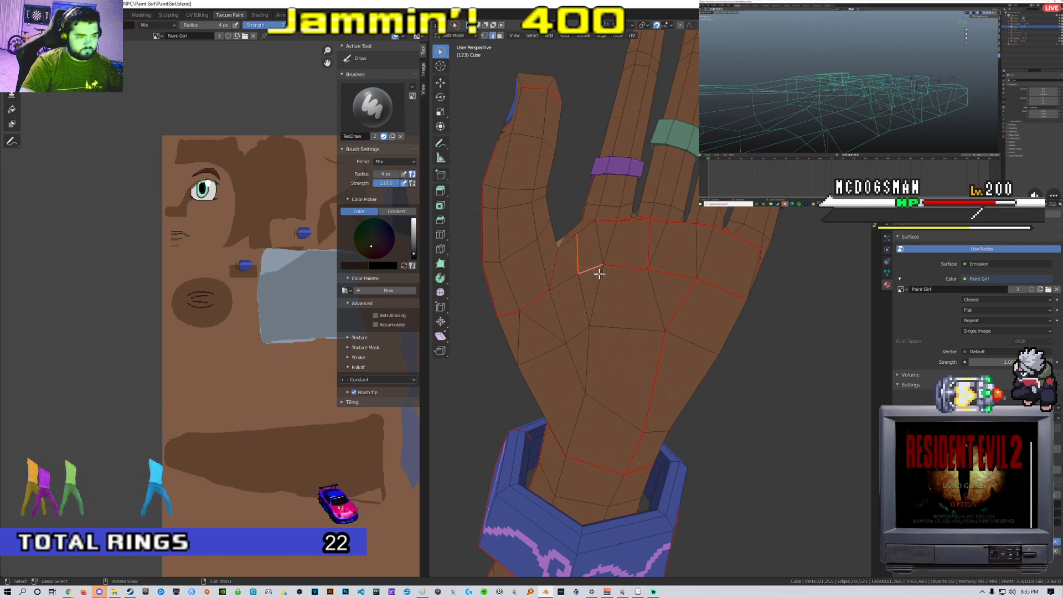
pyautogui.keyDown('shift'); pyautogui.click(686, 298); pyautogui.keyUp('shift')
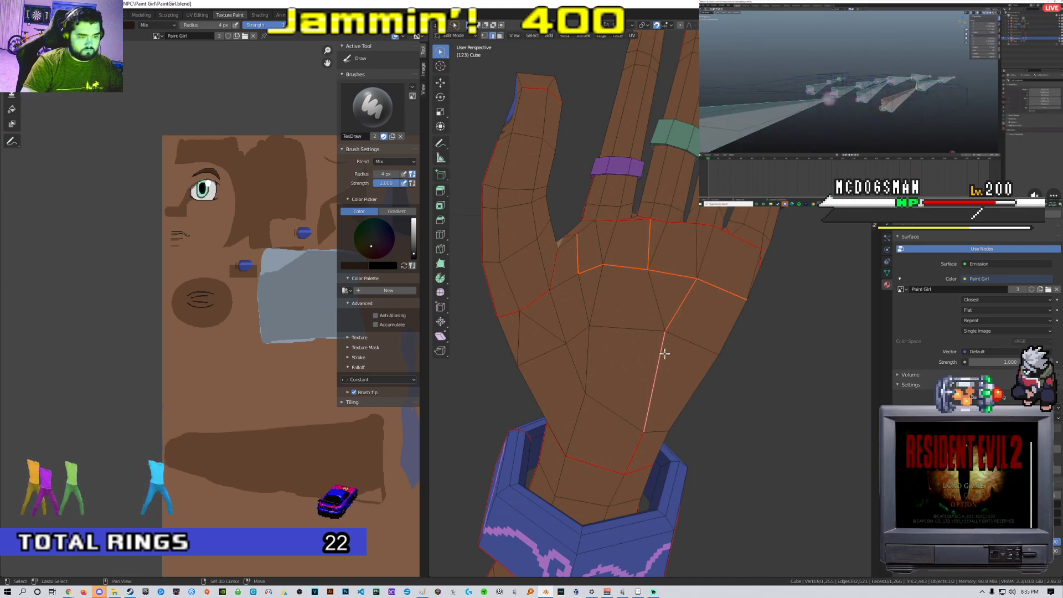
pyautogui.rightClick(635, 449)
pyautogui.click(636, 448)
# Mark the palm's remaining boundary edges as seams, separating the palm from the thumb
pyautogui.moveTo(635, 448); pyautogui.dragTo(613, 223, button='middle')
pyautogui.moveTo(759, 307); pyautogui.dragTo(652, 266, button='middle')
pyautogui.moveTo(581, 231); pyautogui.dragTo(651, 276, button='middle')
pyautogui.rightClick(686, 243)
pyautogui.click(670, 234)
# Clear the selection and select all palm faces enclosed by the seam outline
pyautogui.hotkey('alt', 'a')
pyautogui.moveTo(618, 314)
pyautogui.mouseDown()
pyautogui.moveTo(576, 332)
pyautogui.moveTo(675, 267)
pyautogui.mouseUp()
pyautogui.keyDown('shift'); pyautogui.moveTo(679, 347); pyautogui.dragTo(687, 281, button='middle'); pyautogui.keyUp('shift')
pyautogui.press('c')
pyautogui.moveTo(616, 318)
pyautogui.mouseDown()
pyautogui.moveTo(662, 335)
pyautogui.moveTo(703, 297)
pyautogui.mouseUp()
pyautogui.scroll(-2, 705, 348)
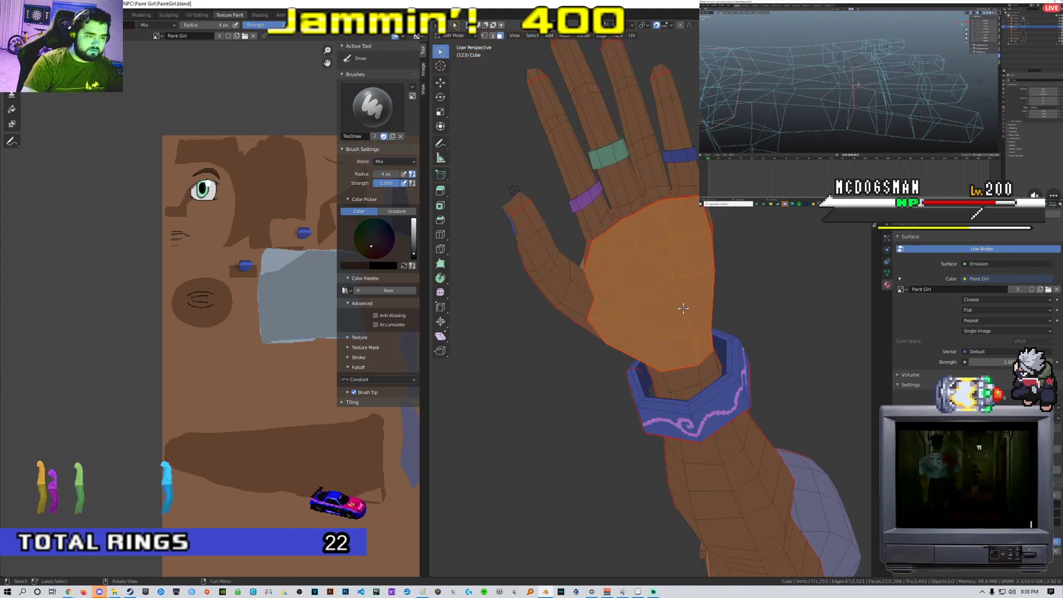
# Return to the UV Editing workspace and unwrap the selected palm faces
pyautogui.scroll(-6, 280, 321)
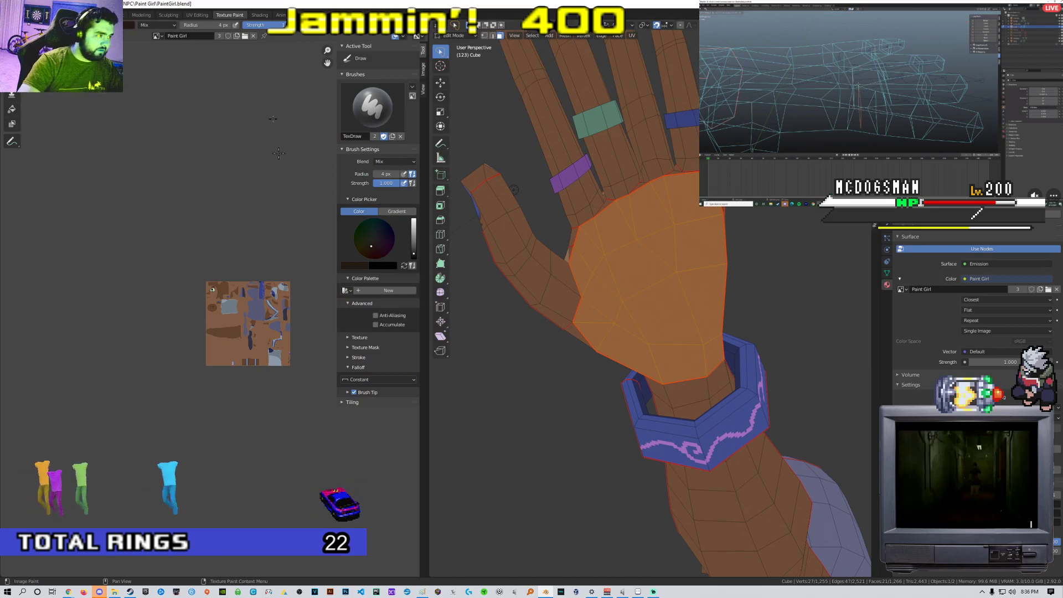
pyautogui.click(200, 15)
pyautogui.press('u')
pyautogui.click(609, 268)
pyautogui.scroll(-5, 360, 284)
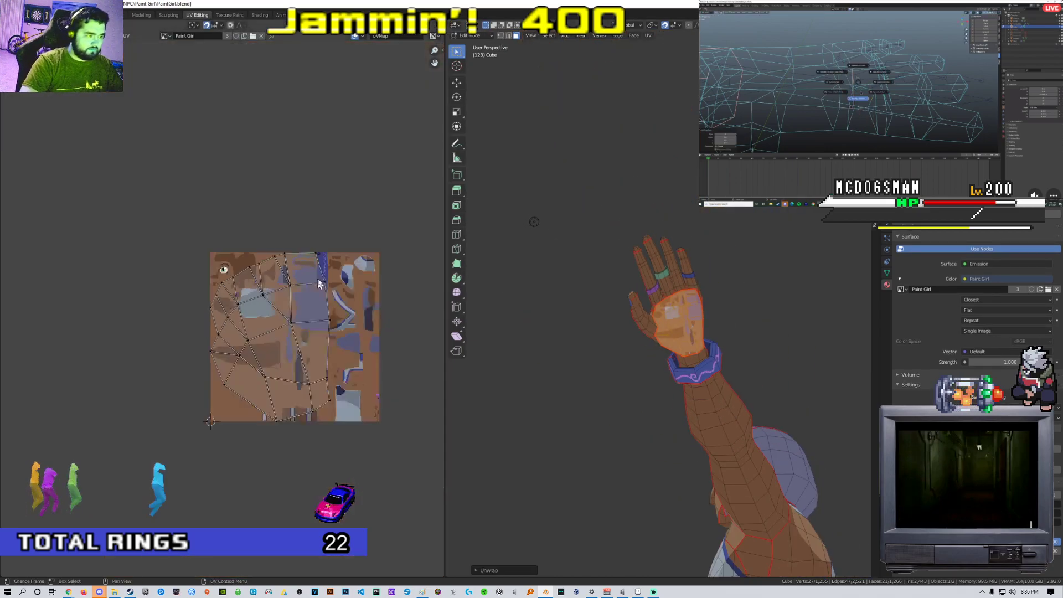
# Shrink the palm's UV island and select the whole mesh to show all UV islands around it
pyautogui.scroll(5, 359, 281)
pyautogui.press('a')
pyautogui.press('s')
pyautogui.click(318, 324)
pyautogui.press('a')
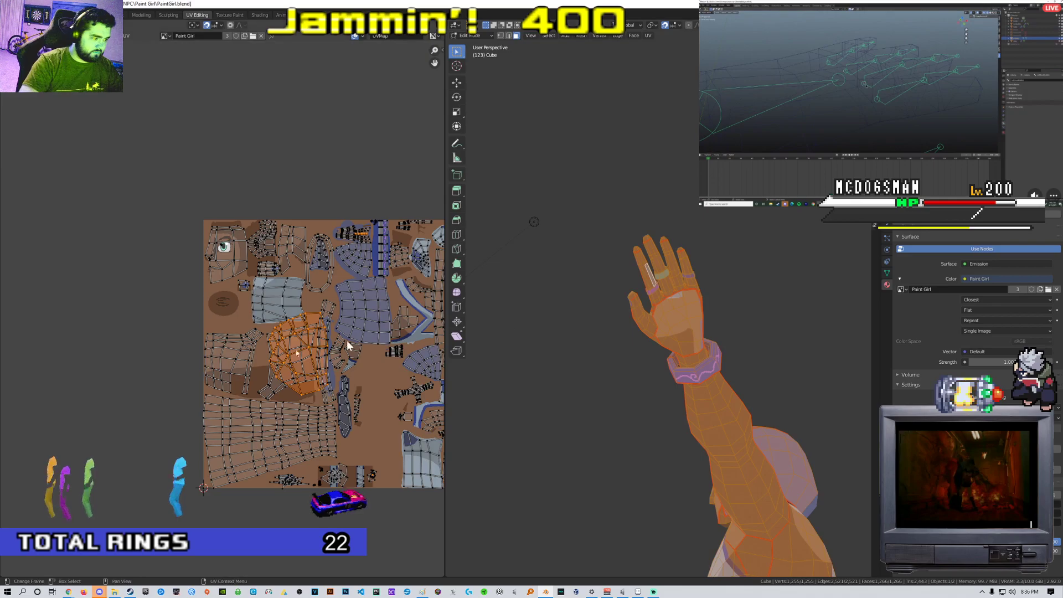
pyautogui.scroll(2, 321, 324)
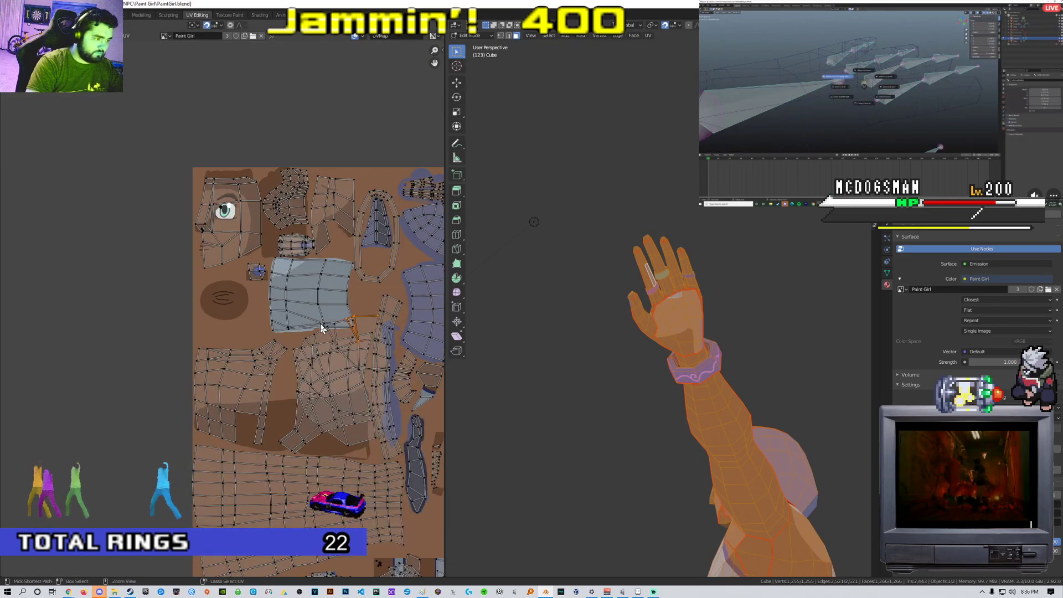
# Move and scale the palm's UV island onto the round dark knuckle patch, and leave edit mode
pyautogui.press('g')
pyautogui.click(327, 280)
pyautogui.press('s')
pyautogui.click(266, 287)
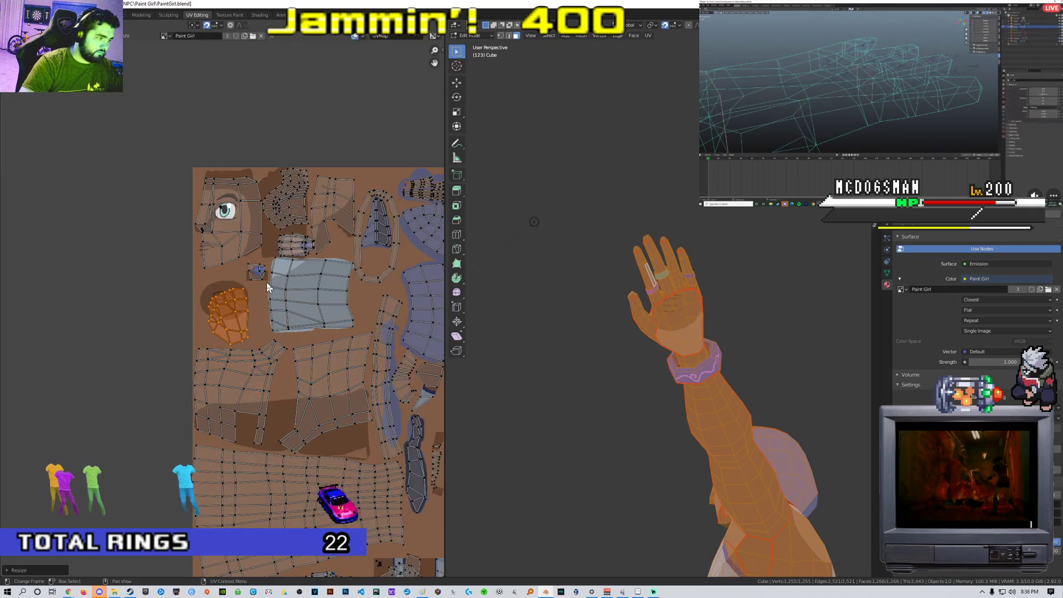
pyautogui.press('g')
pyautogui.click(258, 271)
pyautogui.press('s')
pyautogui.press('Tab')
pyautogui.scroll(5, 653, 315)
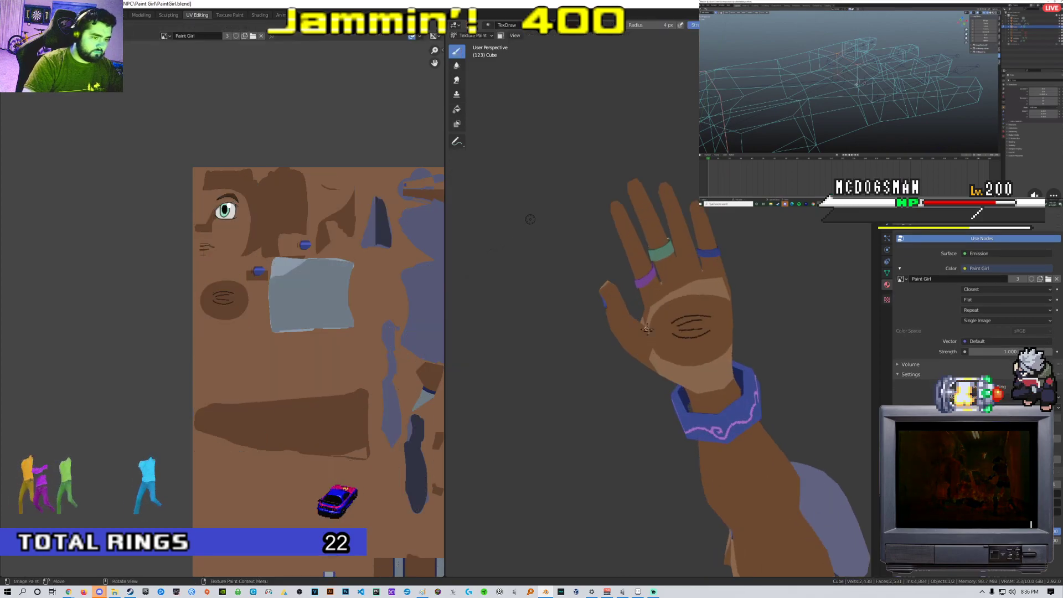
# In the Texture Paint workspace, cover the crease lines with dark brown and extend the patch over the palm's entire UV island
pyautogui.moveTo(659, 337)
pyautogui.mouseDown(button='middle')
pyautogui.moveTo(591, 360)
pyautogui.moveTo(653, 332)
pyautogui.mouseUp(button='middle')
pyautogui.scroll(-6, 591, 360)
pyautogui.scroll(5, 653, 332)
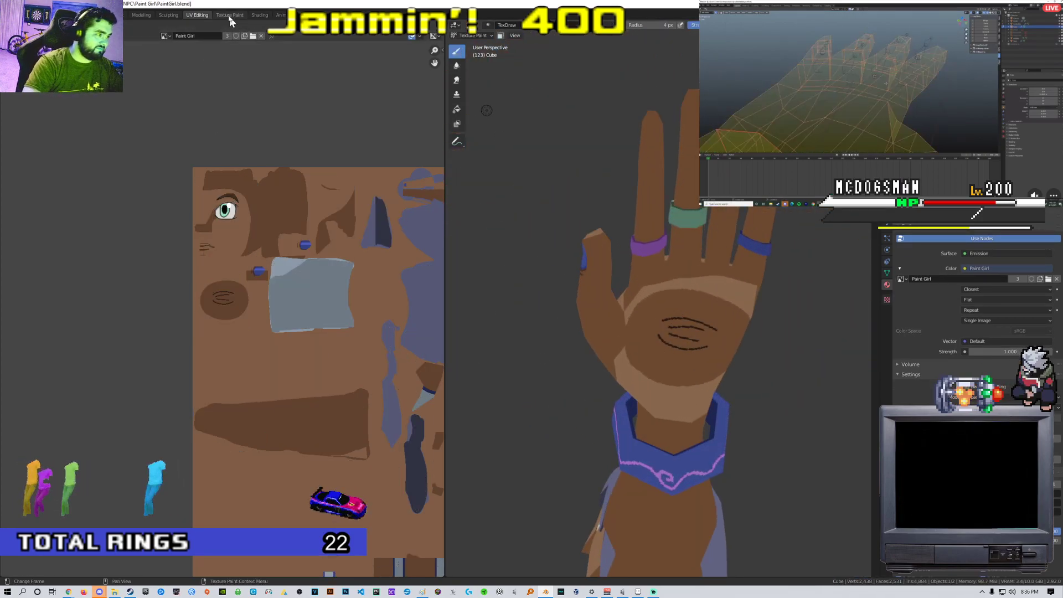
pyautogui.click(229, 15)
pyautogui.scroll(6, 221, 321)
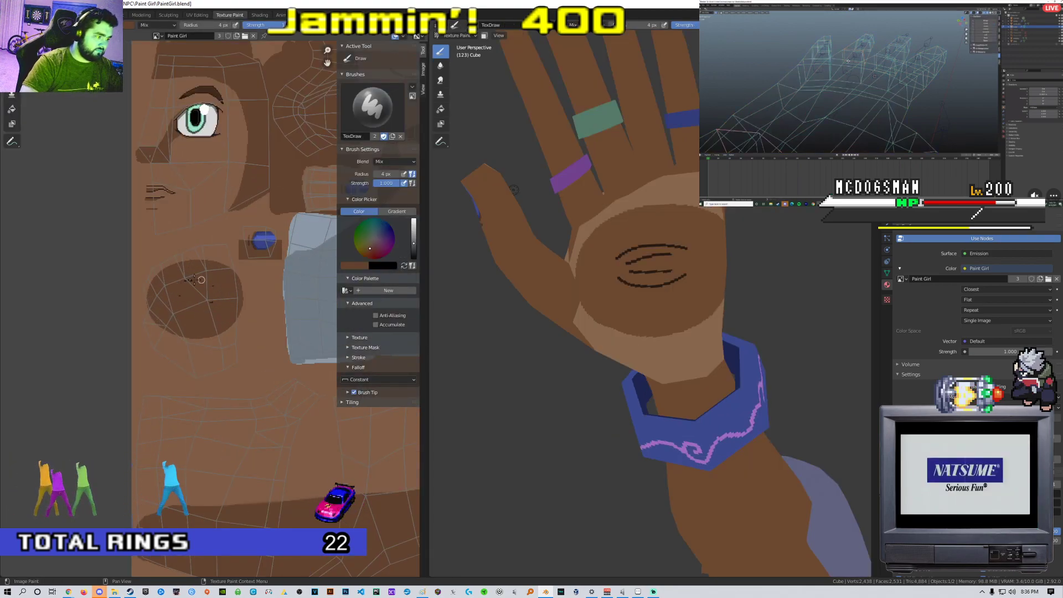
pyautogui.hotkey('ctrl', 'z')
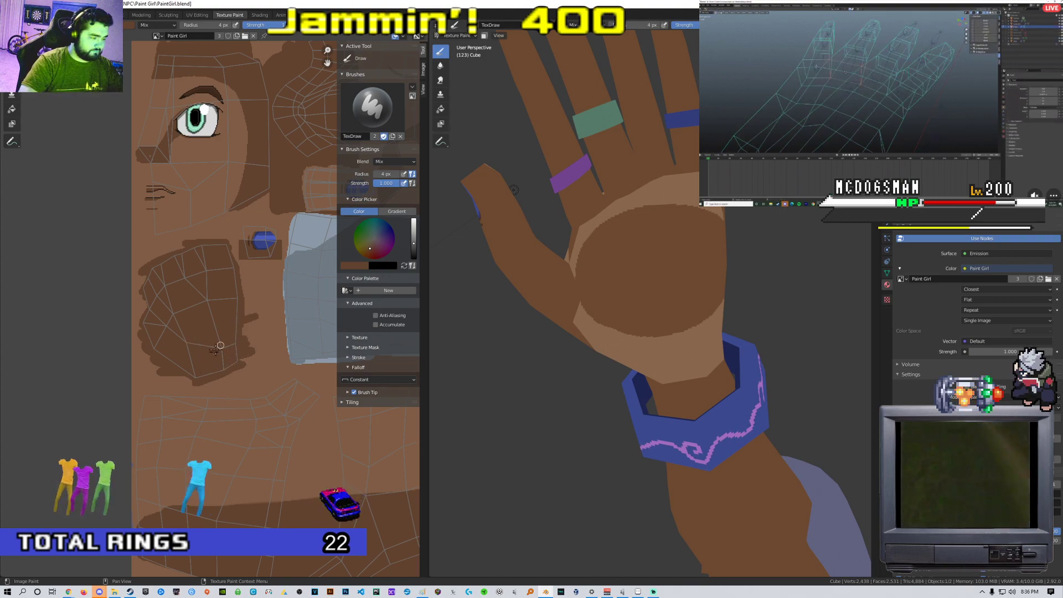
pyautogui.moveTo(220, 345); pyautogui.dragTo(222, 338)
pyautogui.moveTo(592, 252); pyautogui.dragTo(622, 267, button='middle')
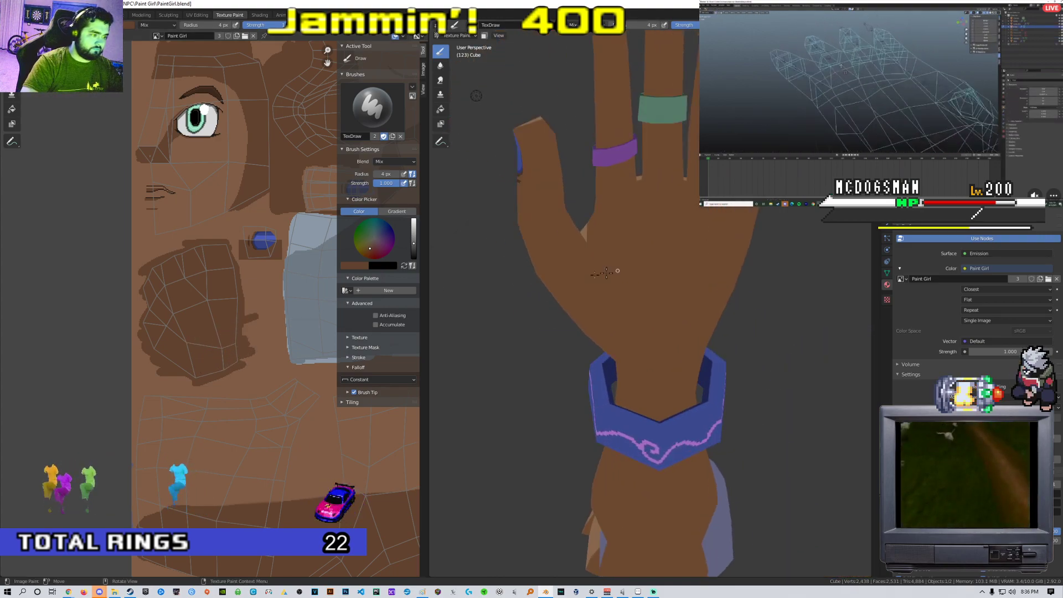
# Sample the darker brown shading beside the blue fingernail in the texture as the brush colour
pyautogui.scroll(3, 239, 269)
pyautogui.moveTo(239, 269); pyautogui.dragTo(214, 331, button='middle')
pyautogui.scroll(4, 245, 285)
pyautogui.click(348, 266)
pyautogui.click(412, 240)
pyautogui.scroll(3, 635, 275)
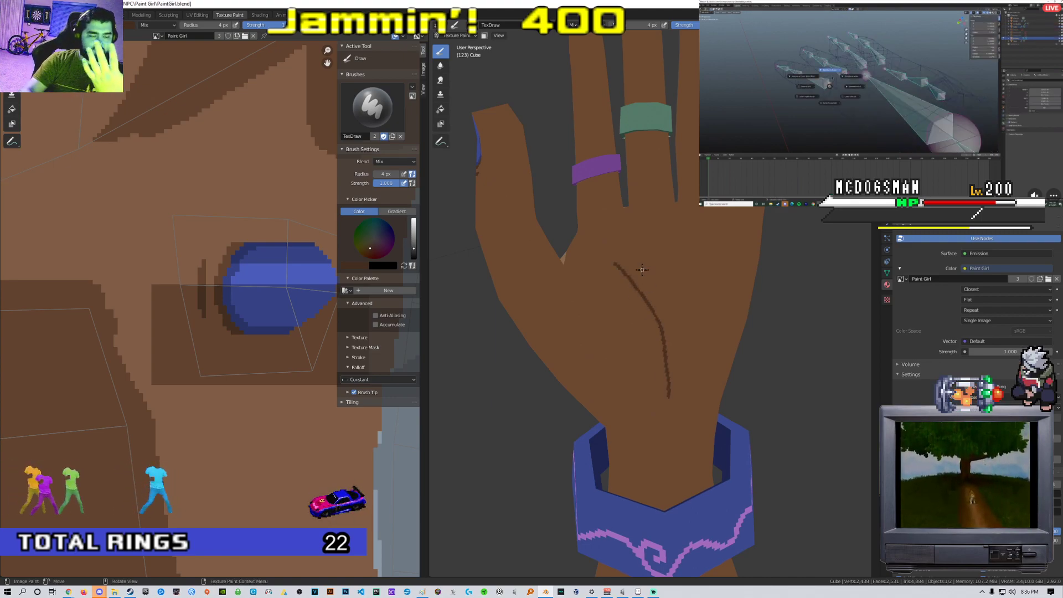
# Paint the palm's crease lines: two diverging toward the wrist and a bent one beneath the fingers
pyautogui.moveTo(615, 252); pyautogui.dragTo(708, 346)
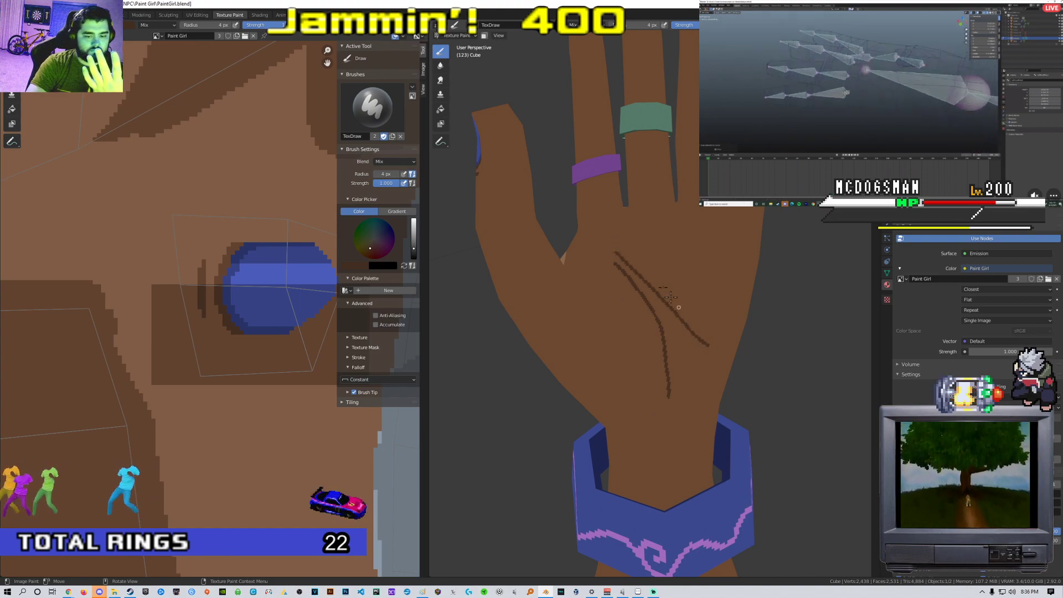
pyautogui.moveTo(635, 223)
pyautogui.mouseDown()
pyautogui.moveTo(641, 245)
pyautogui.moveTo(691, 271)
pyautogui.mouseUp()
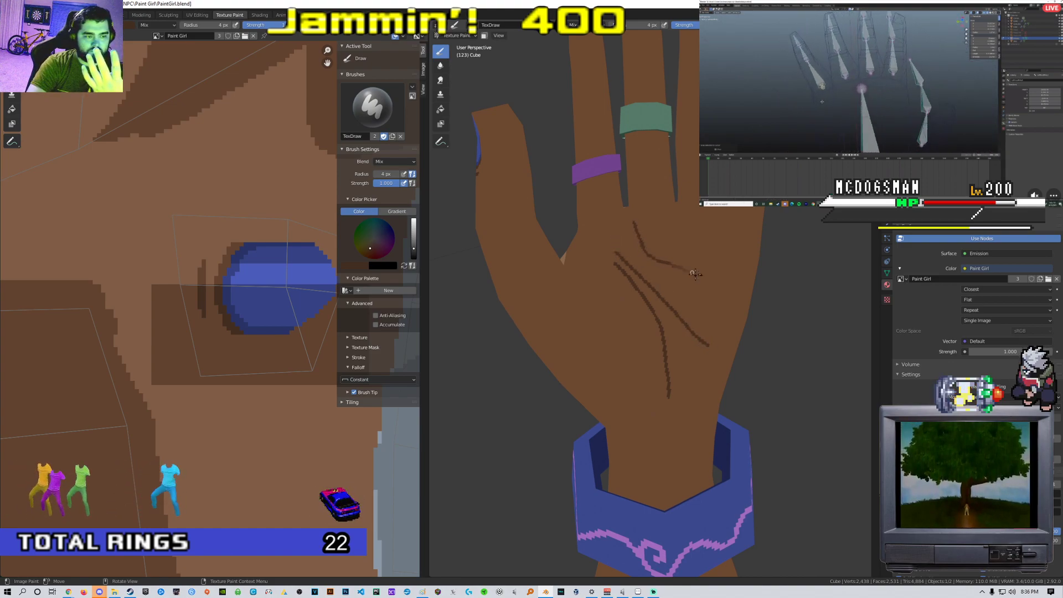
pyautogui.scroll(-3, 734, 302)
pyautogui.moveTo(734, 303); pyautogui.dragTo(576, 311, button='middle')
pyautogui.scroll(3, 731, 332)
pyautogui.scroll(3, 648, 324)
pyautogui.scroll(-1, 576, 311)
pyautogui.scroll(-3, 248, 384)
# Sample the palm's base brown in the texture as the brush colour for retouching the crease lines
pyautogui.moveTo(248, 384); pyautogui.dragTo(370, 267, button='middle')
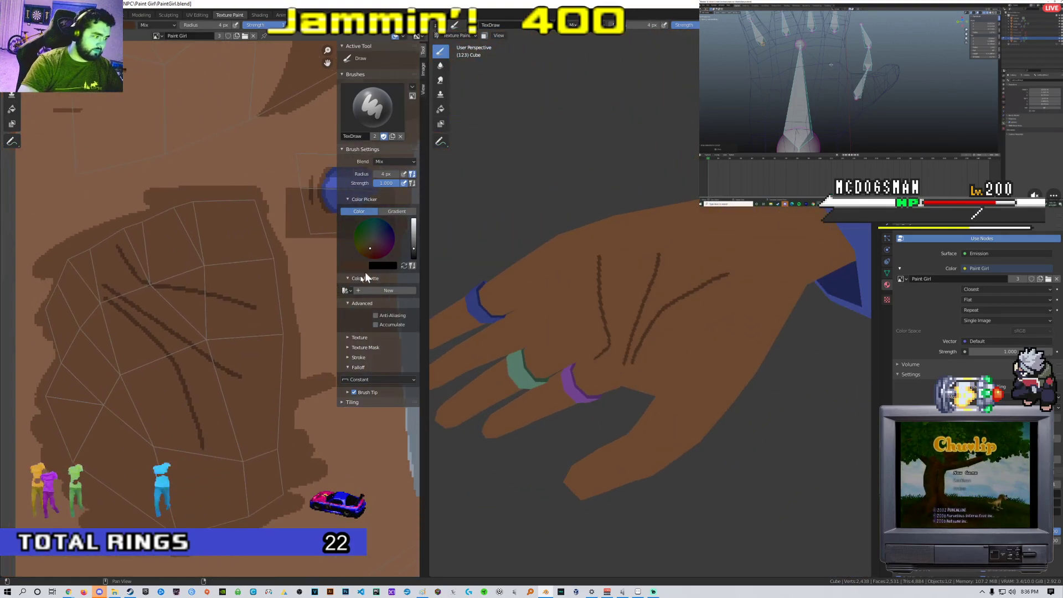
pyautogui.scroll(2, 251, 320)
pyautogui.click(358, 266)
pyautogui.click(412, 237)
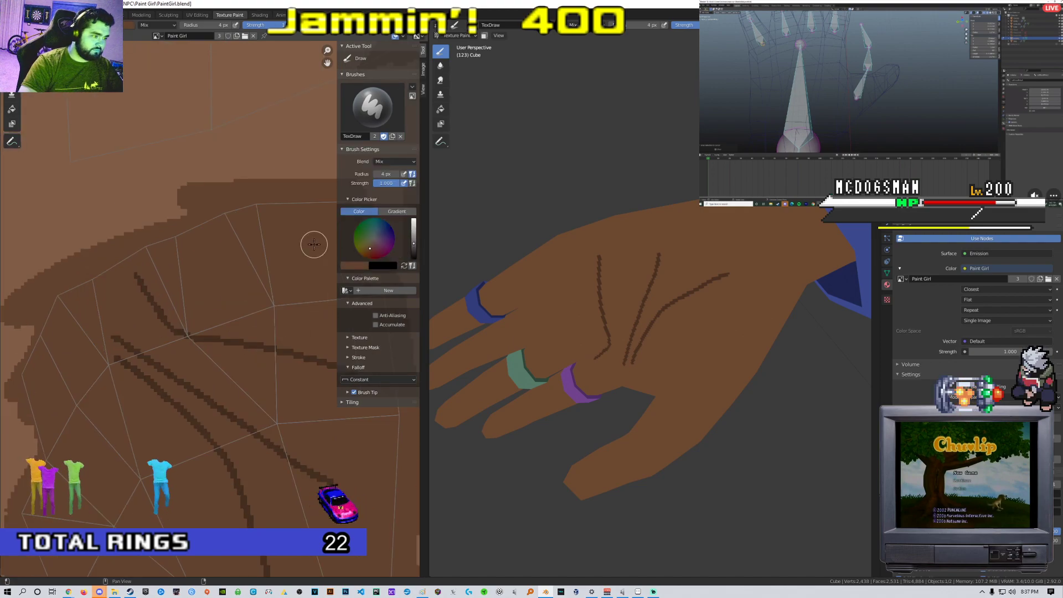
pyautogui.scroll(5, 182, 261)
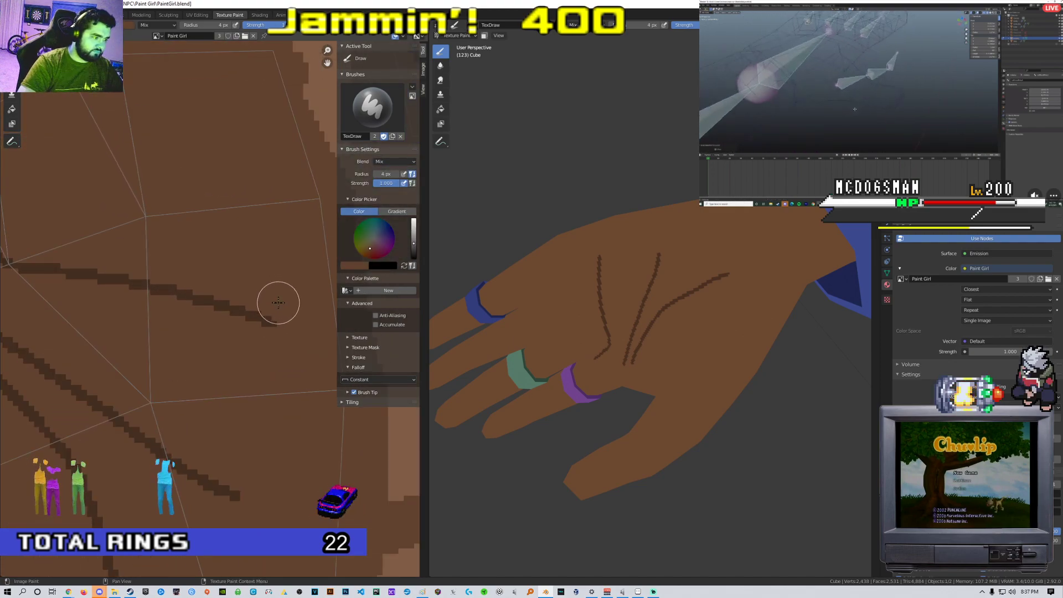
pyautogui.scroll(6, 670, 270)
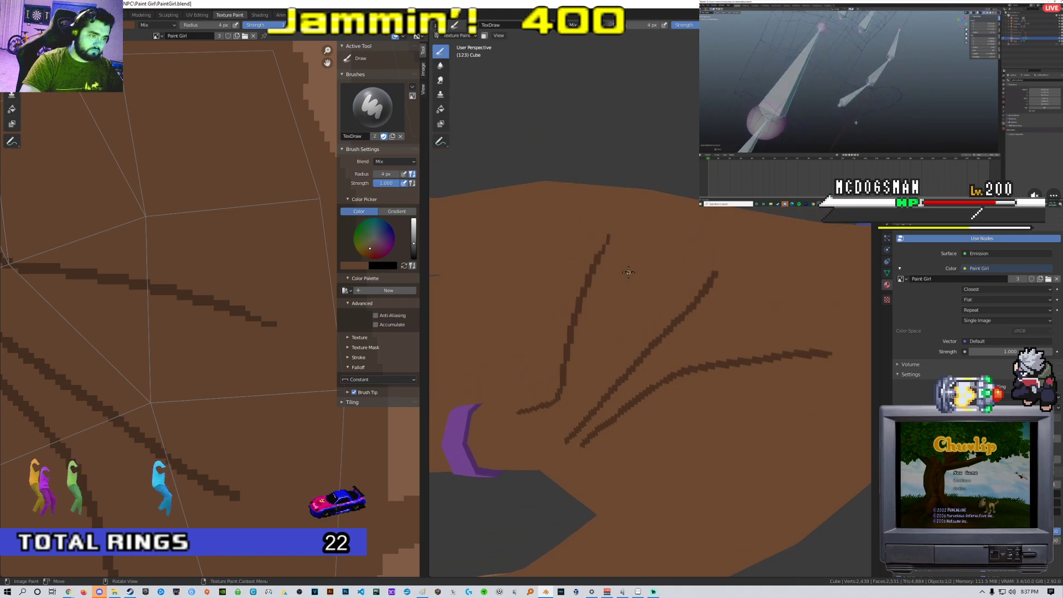
# Examine the three dark crease lines painted on the palm from several angles and distances
pyautogui.scroll(2, 662, 259)
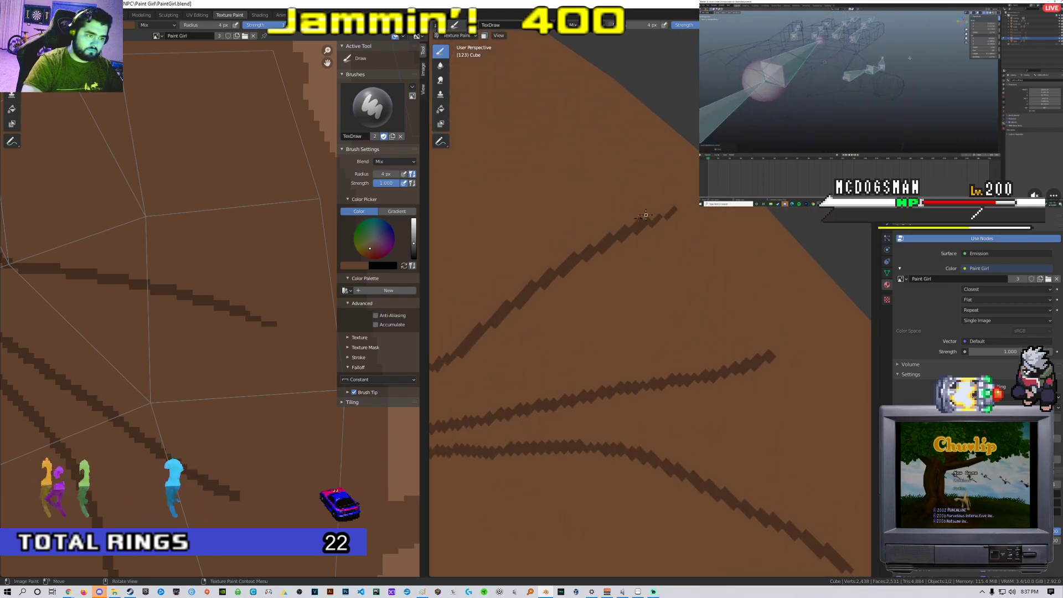
pyautogui.scroll(-3, 574, 255)
pyautogui.moveTo(688, 332); pyautogui.dragTo(681, 209, button='middle')
pyautogui.scroll(4, 614, 212)
pyautogui.moveTo(615, 212); pyautogui.dragTo(588, 161, button='middle')
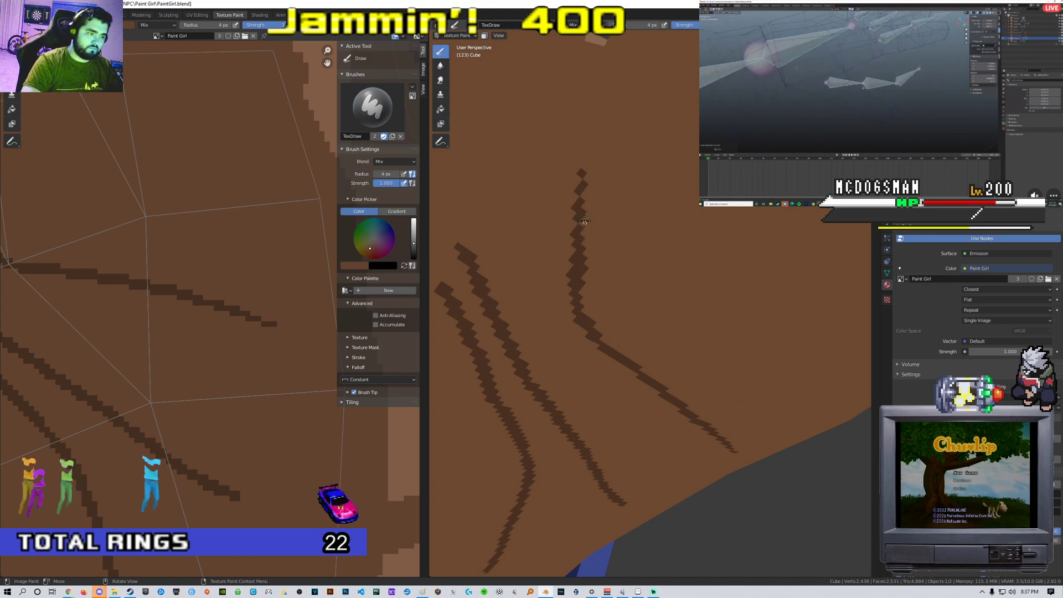
pyautogui.scroll(-5, 585, 222)
pyautogui.moveTo(584, 222); pyautogui.dragTo(488, 204, button='middle')
pyautogui.scroll(5, 564, 306)
pyautogui.moveTo(564, 306); pyautogui.dragTo(635, 285, button='middle')
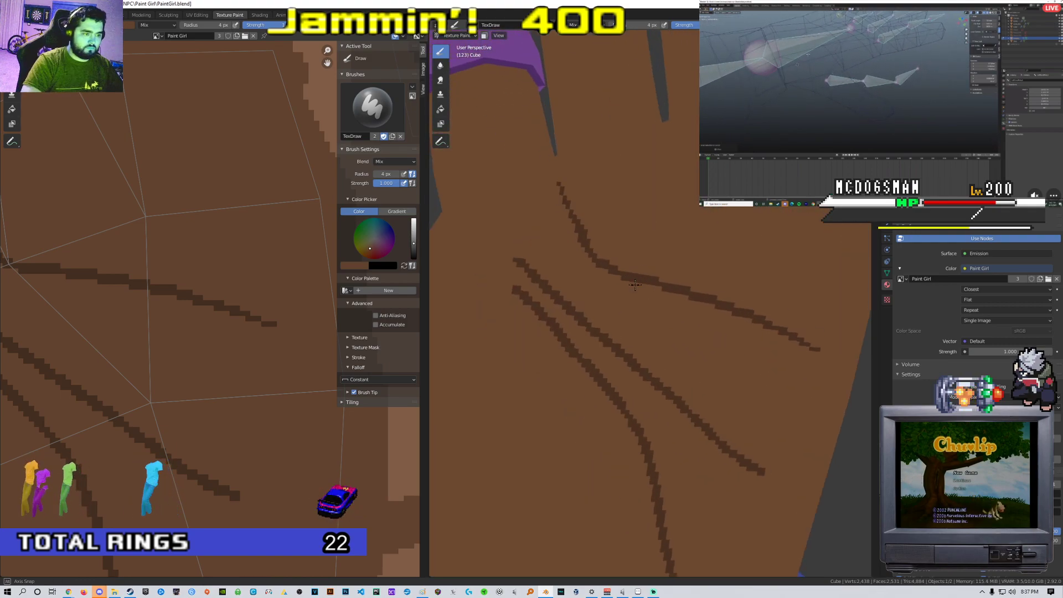
pyautogui.scroll(-2, 635, 285)
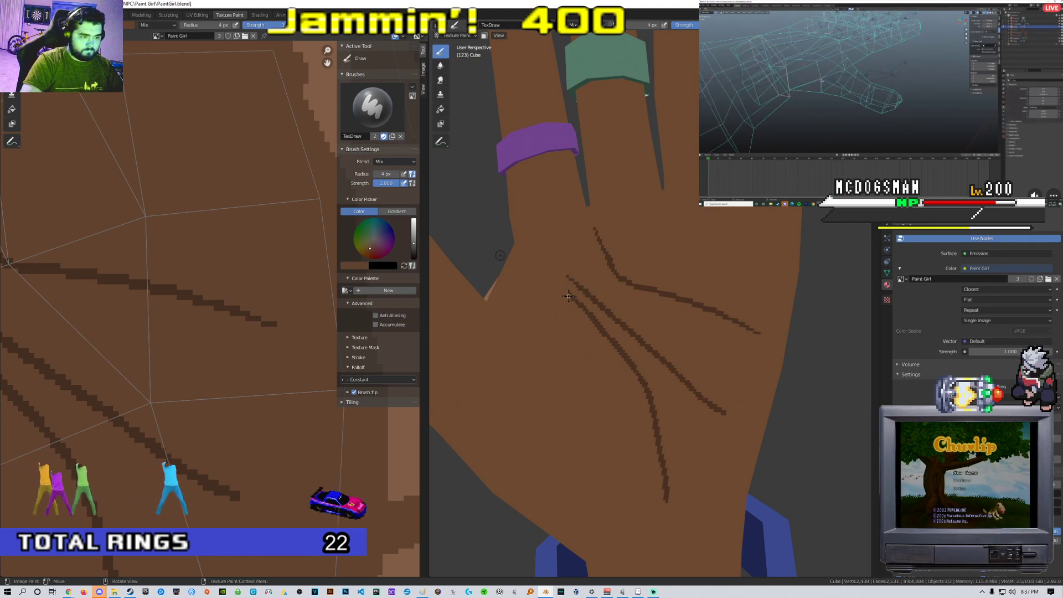
pyautogui.keyDown('shift'); pyautogui.moveTo(622, 394); pyautogui.dragTo(554, 264, button='middle'); pyautogui.keyUp('shift')
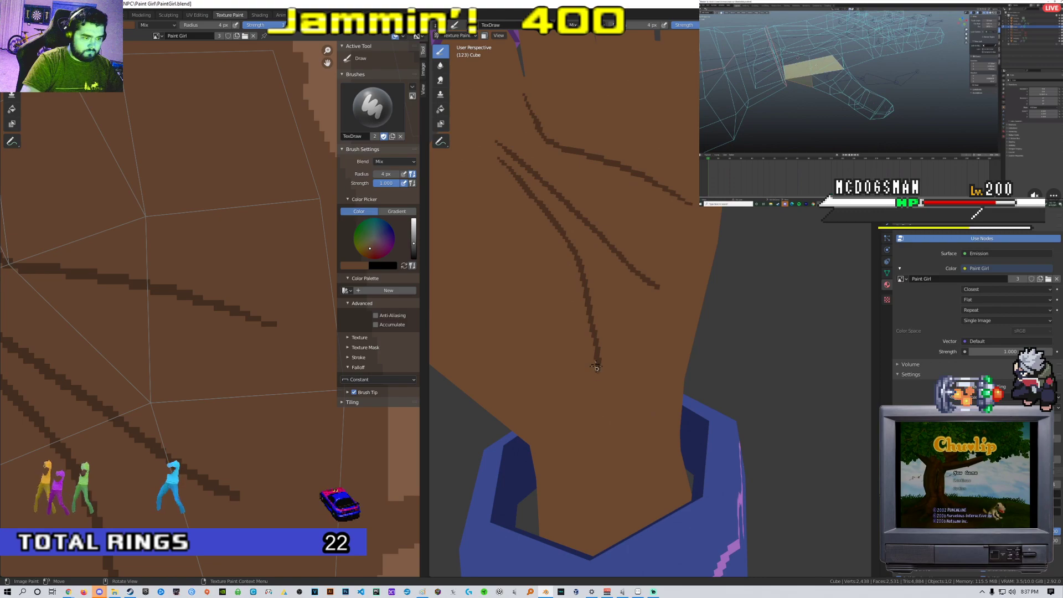
# Taper the wrist-side end of the middle palm crease by painting over it with the brown skin color
pyautogui.scroll(-5, 582, 309)
pyautogui.moveTo(582, 309)
pyautogui.mouseDown(button='middle')
pyautogui.moveTo(668, 367)
pyautogui.moveTo(609, 354)
pyautogui.moveTo(585, 285)
pyautogui.moveTo(609, 299)
pyautogui.mouseUp(button='middle')
pyautogui.scroll(-5, 609, 354)
pyautogui.scroll(3, 586, 284)
pyautogui.scroll(3, 644, 143)
pyautogui.moveTo(644, 143)
pyautogui.mouseDown(button='middle')
pyautogui.moveTo(605, 312)
pyautogui.moveTo(624, 297)
pyautogui.moveTo(646, 348)
pyautogui.moveTo(634, 370)
pyautogui.mouseUp(button='middle')
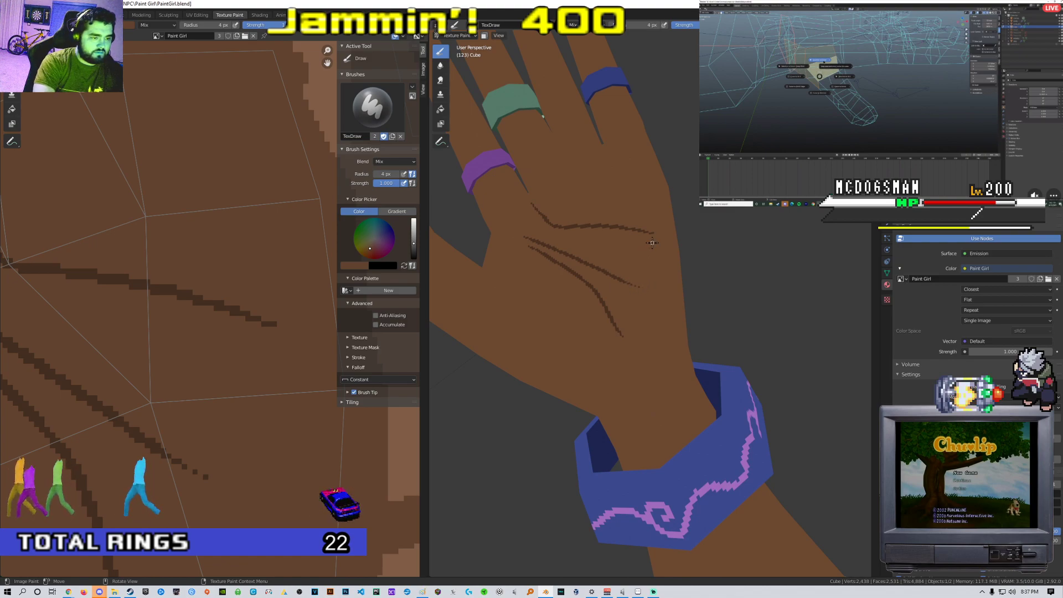
pyautogui.moveTo(655, 235); pyautogui.dragTo(586, 252, button='middle')
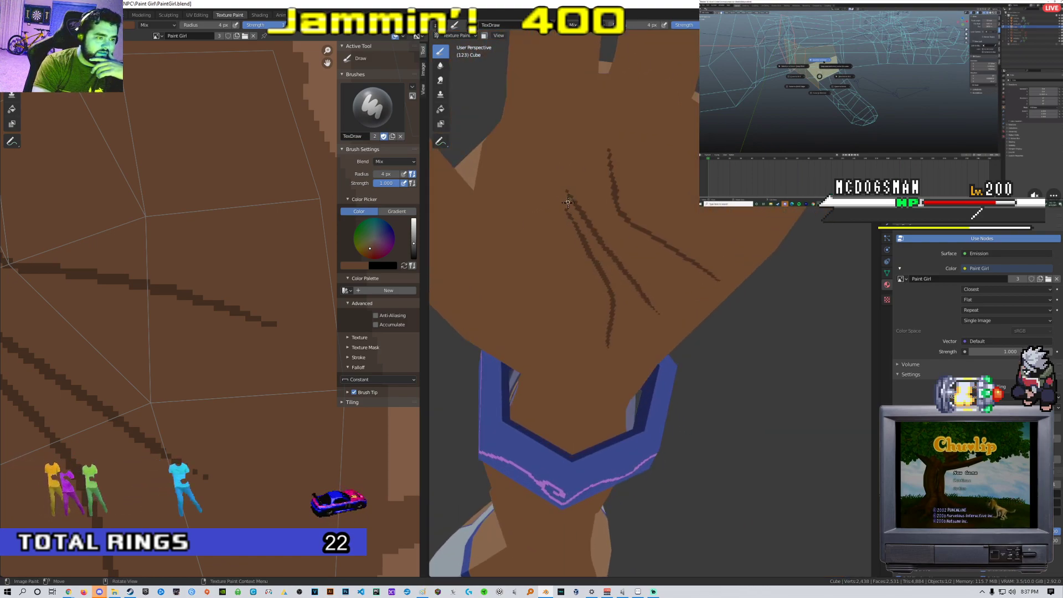
# Inspect the palm creases against the whole hand, rings and bracelet from farther away and close up
pyautogui.moveTo(626, 281); pyautogui.dragTo(656, 323, button='middle')
pyautogui.scroll(-5, 655, 277)
pyautogui.scroll(4, 667, 317)
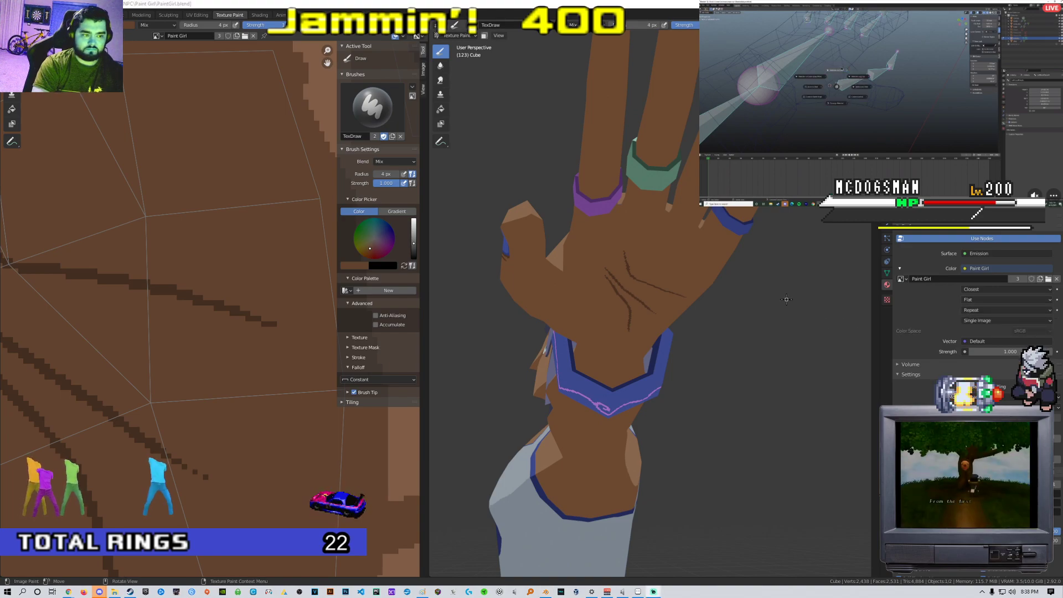
pyautogui.moveTo(785, 300); pyautogui.dragTo(719, 290, button='middle')
pyautogui.scroll(3, 738, 296)
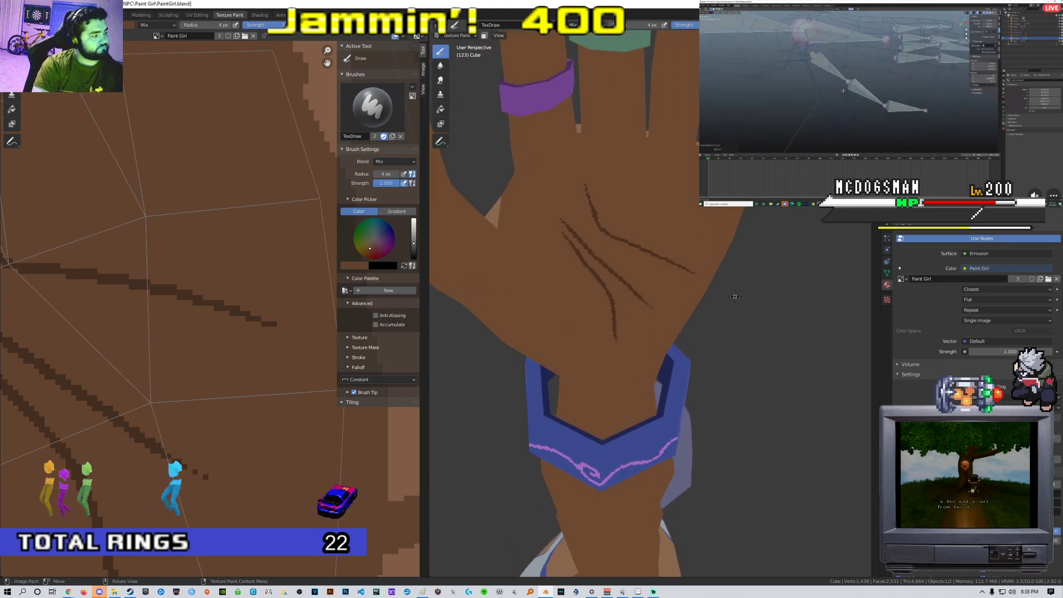
pyautogui.moveTo(642, 242); pyautogui.dragTo(640, 230, button='middle')
pyautogui.keyDown('shift'); pyautogui.moveTo(638, 168); pyautogui.dragTo(626, 292, button='middle'); pyautogui.keyUp('shift')
# Try painting darker brown crease lines across the bases of the middle and index fingers in the bottom orthographic view
pyautogui.press('KP_7')
pyautogui.press('ctrl+KP_7')
pyautogui.scroll(3, 626, 291)
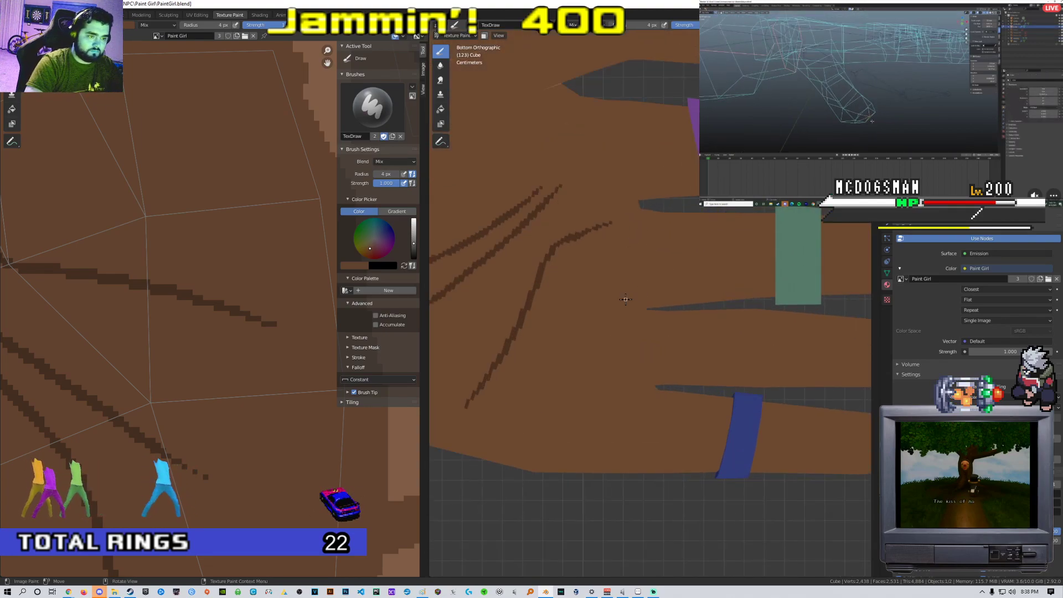
pyautogui.click(361, 265)
pyautogui.click(411, 241)
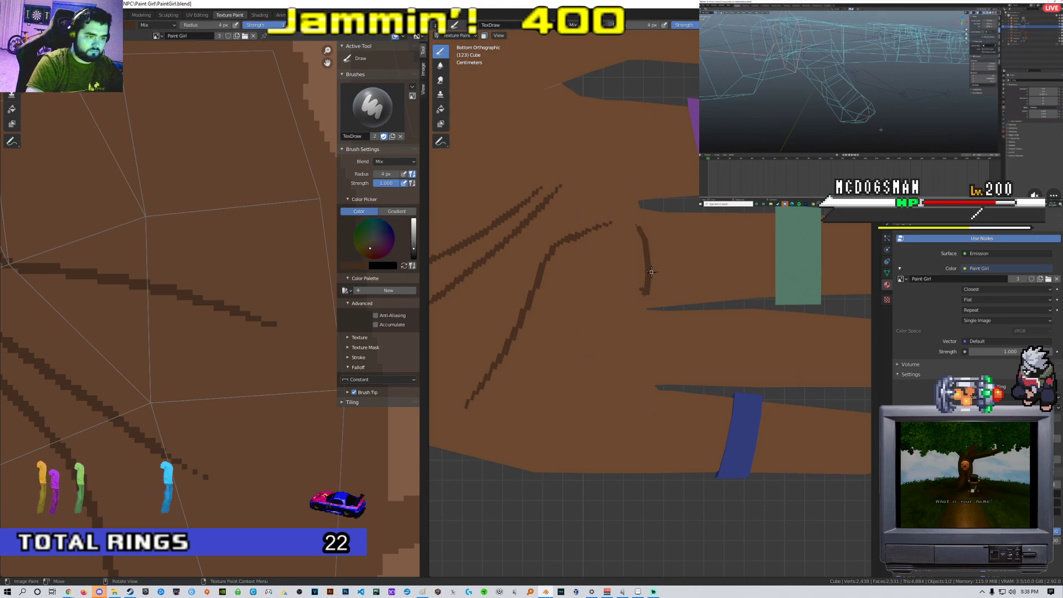
pyautogui.scroll(-4, 651, 271)
pyautogui.scroll(3, 652, 267)
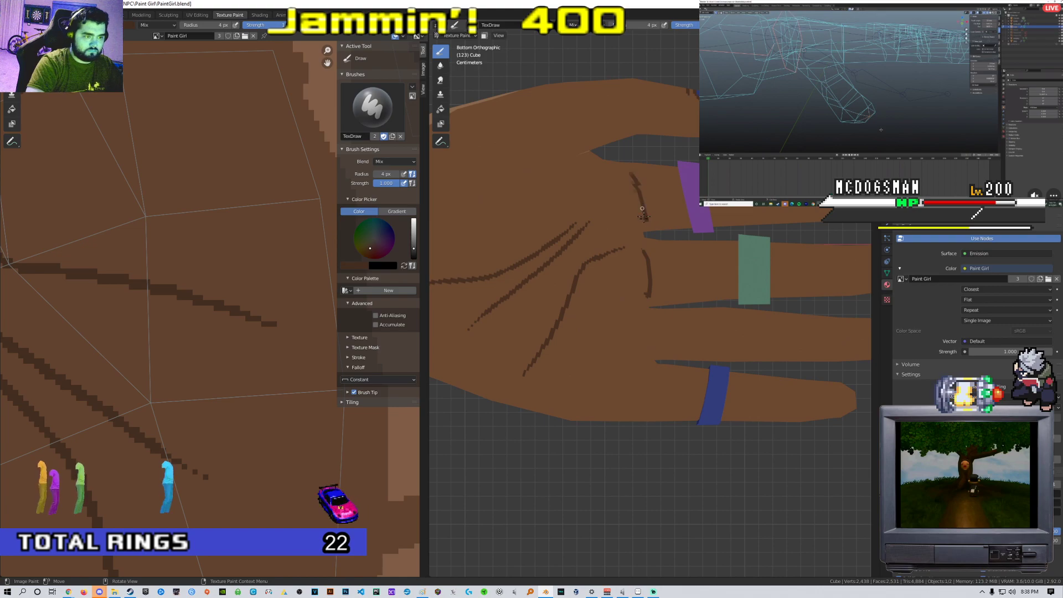
pyautogui.scroll(-5, 642, 216)
pyautogui.scroll(5, 668, 314)
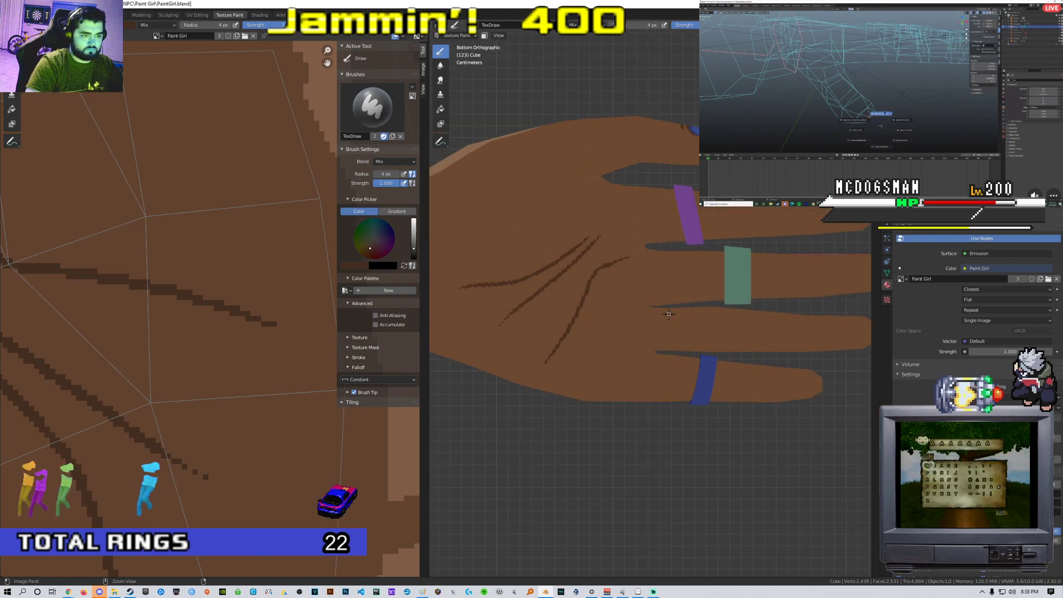
# Select the palm-side faces between the palm and the rings on the index and middle fingers in Edit Mode, and return to Texture Paint mode
pyautogui.scroll(-5, 668, 314)
pyautogui.press('Tab')
pyautogui.scroll(5, 626, 315)
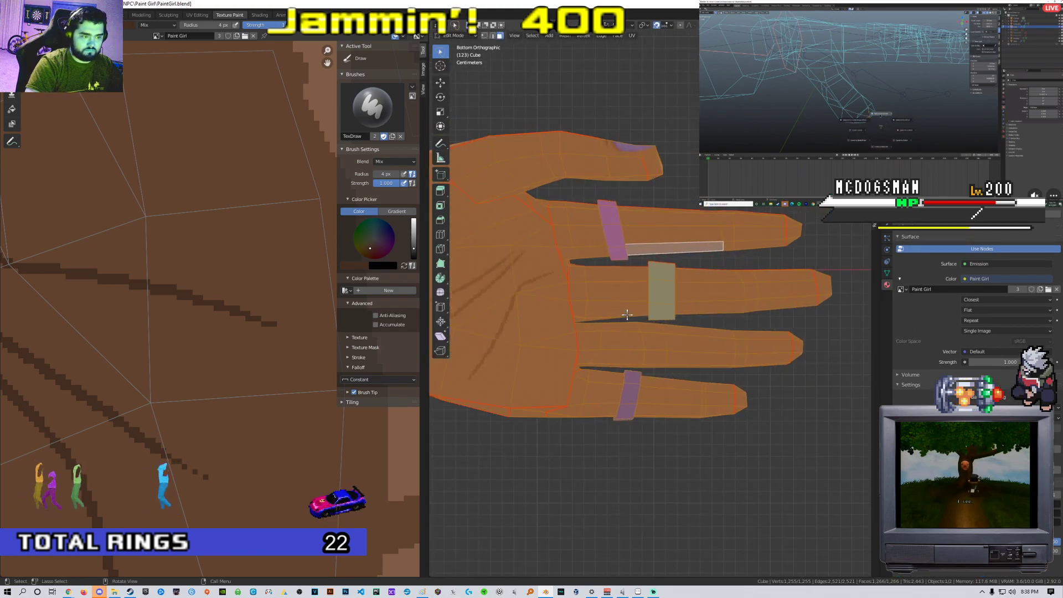
pyautogui.scroll(1, 598, 305)
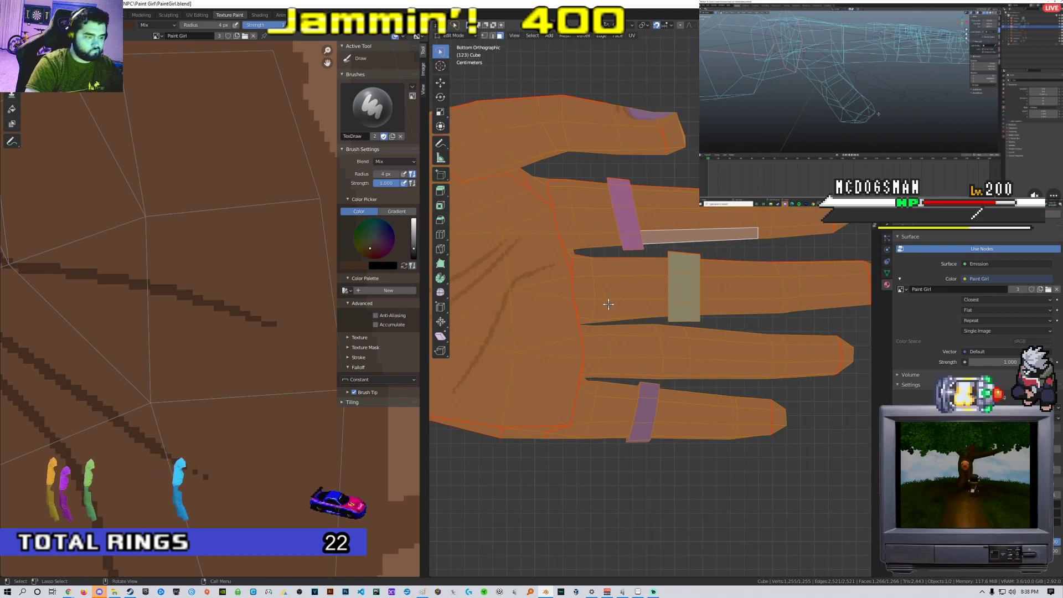
pyautogui.click(566, 216)
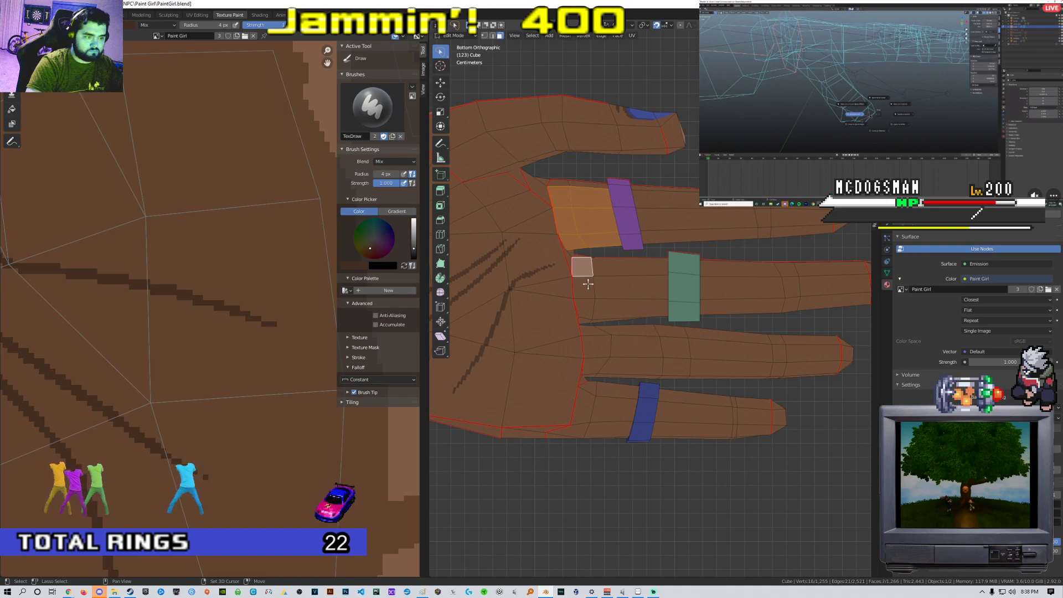
pyautogui.keyDown('shift'); pyautogui.click(613, 287); pyautogui.keyUp('shift')
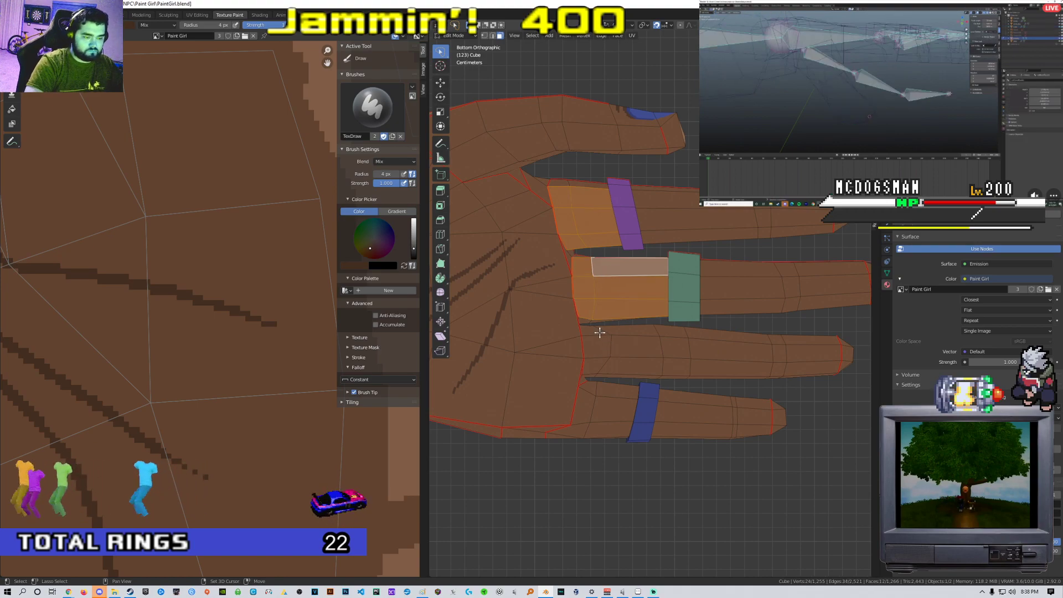
pyautogui.scroll(-5, 612, 356)
pyautogui.scroll(1, 618, 356)
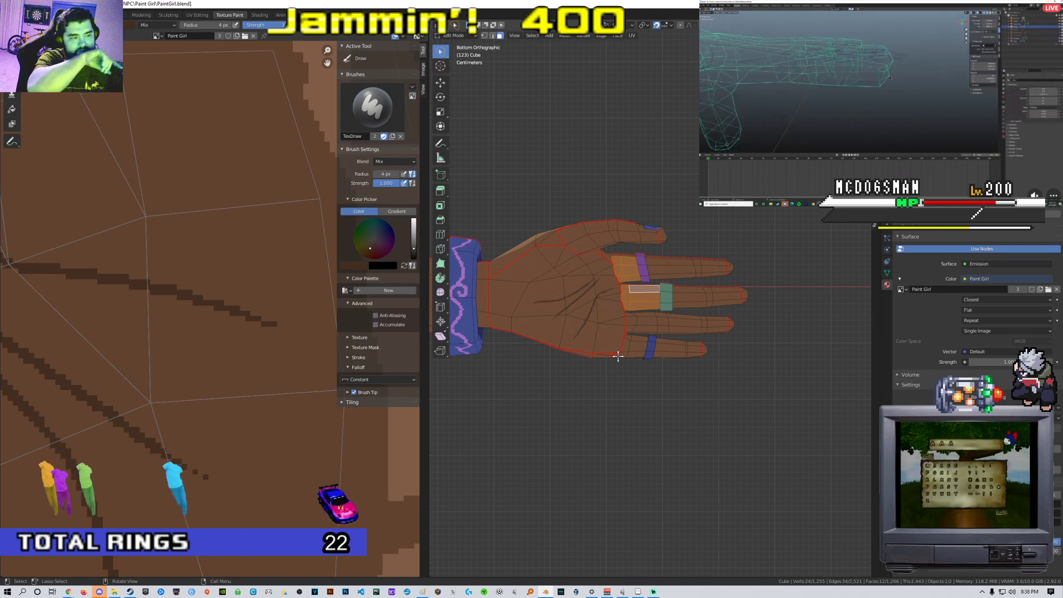
pyautogui.press('Tab')
# Select the faces around the web between the index and middle fingers on the back of the hand in Edit Mode
pyautogui.moveTo(618, 356); pyautogui.dragTo(562, 474, button='middle')
pyautogui.moveTo(583, 419); pyautogui.dragTo(603, 418, button='middle')
pyautogui.scroll(1, 603, 418)
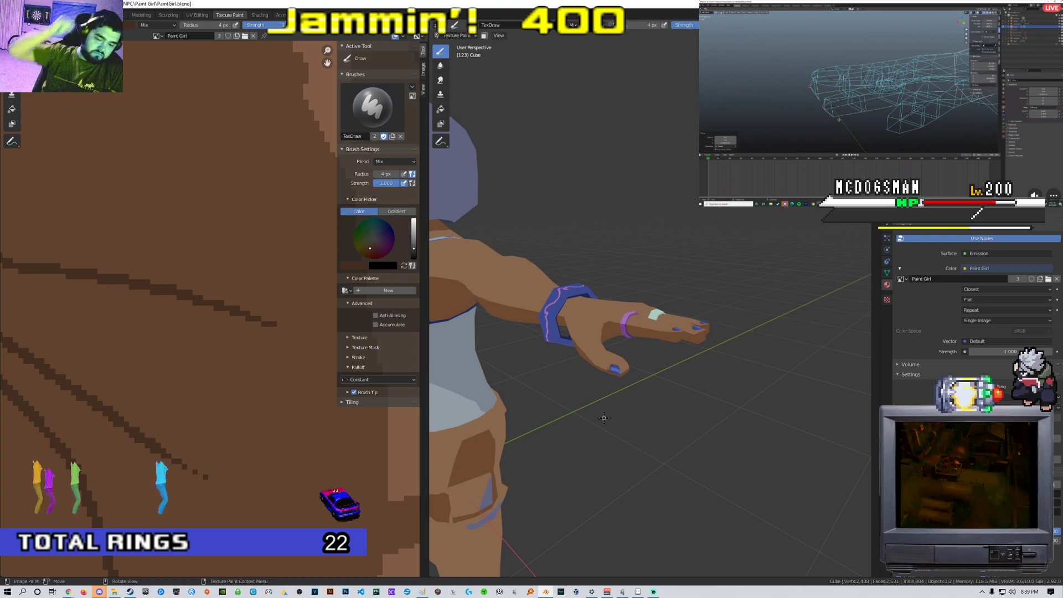
pyautogui.moveTo(639, 351); pyautogui.dragTo(563, 376, button='middle')
pyautogui.press('Tab')
pyautogui.moveTo(667, 372); pyautogui.dragTo(656, 337, button='middle')
pyautogui.click(663, 367)
pyautogui.click(644, 323)
pyautogui.keyDown('shift'); pyautogui.click(609, 341); pyautogui.keyUp('shift')
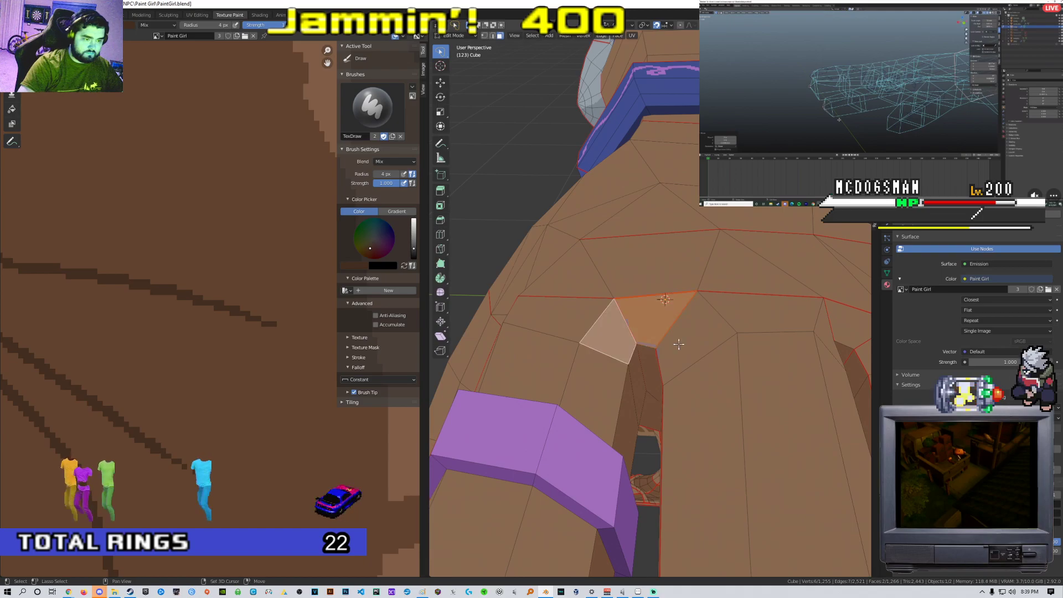
pyautogui.keyDown('shift'); pyautogui.click(679, 343); pyautogui.keyUp('shift')
pyautogui.scroll(-5, 215, 62)
# Open the UV Editing workspace and select the whole mesh to show all its UV islands over the texture
pyautogui.click(197, 15)
pyautogui.scroll(-6, 592, 266)
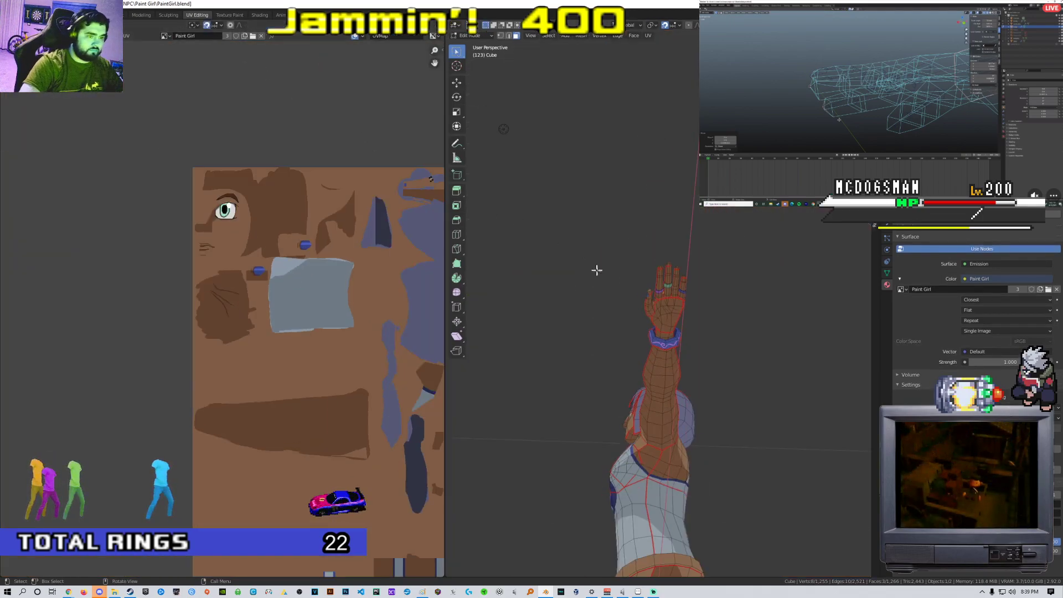
pyautogui.scroll(7, 592, 265)
pyautogui.press('a')
pyautogui.moveTo(628, 289); pyautogui.dragTo(532, 343, button='middle')
pyautogui.scroll(3, 309, 294)
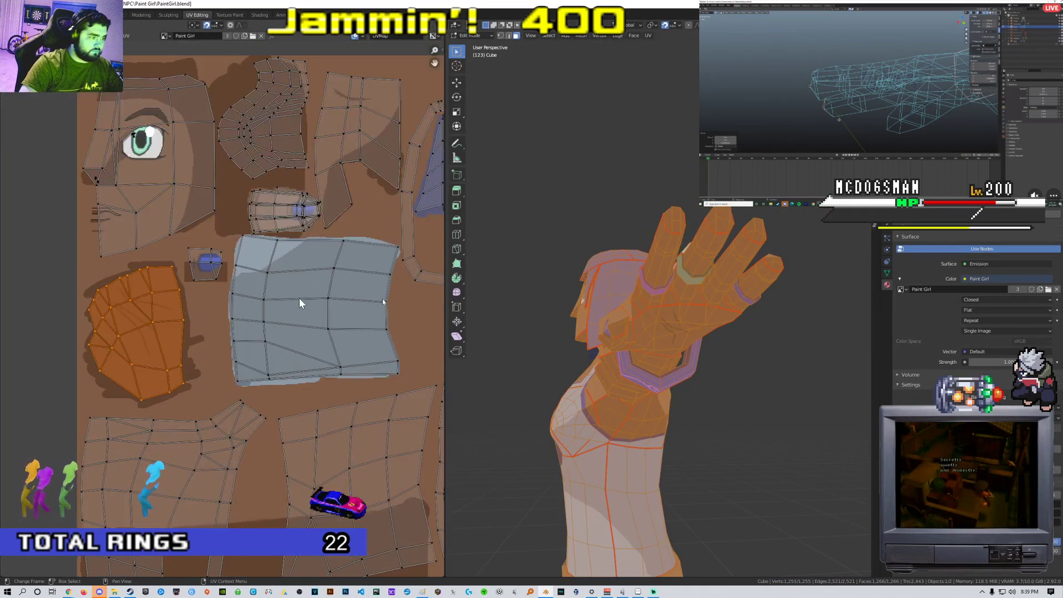
# Examine the web between the index and middle fingers and the finger islands in the UV layout
pyautogui.moveTo(636, 260); pyautogui.dragTo(650, 345, button='middle')
pyautogui.scroll(5, 650, 332)
pyautogui.keyDown('shift'); pyautogui.moveTo(664, 238); pyautogui.dragTo(673, 310, button='middle'); pyautogui.keyUp('shift')
pyautogui.scroll(4, 672, 310)
pyautogui.scroll(4, 634, 319)
pyautogui.scroll(-5, 288, 263)
pyautogui.scroll(4, 288, 263)
pyautogui.moveTo(367, 305); pyautogui.dragTo(226, 259, button='middle')
pyautogui.moveTo(294, 316); pyautogui.dragTo(220, 279, button='middle')
pyautogui.scroll(6, 268, 276)
pyautogui.scroll(2, 205, 276)
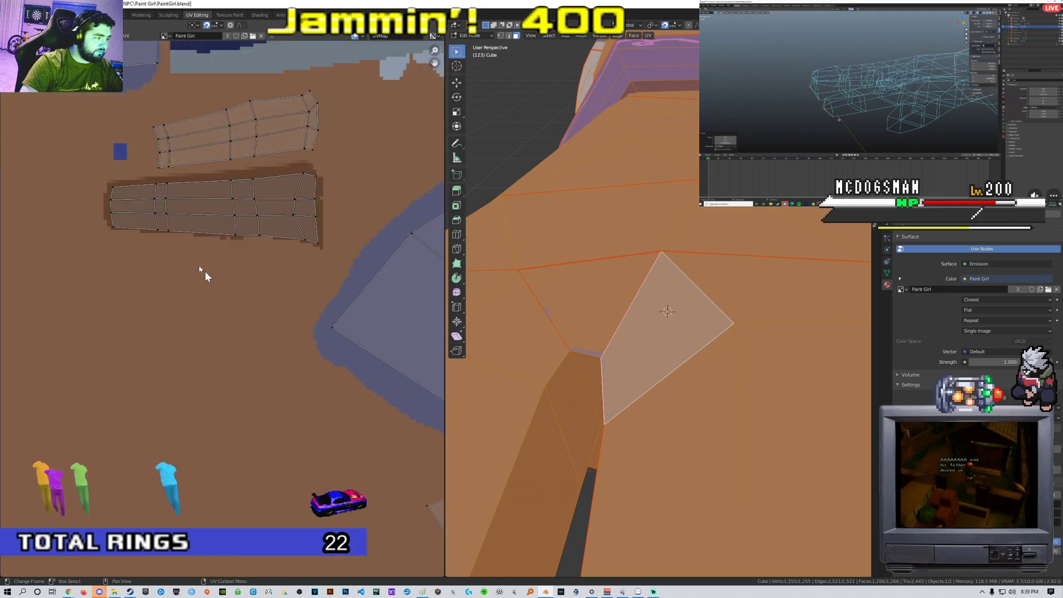
# Switch to the Texture Paint workspace and look for the dark brown finger island in the texture image
pyautogui.click(230, 15)
pyautogui.scroll(-2, 249, 288)
pyautogui.moveTo(291, 277); pyautogui.dragTo(105, 194, button='middle')
pyautogui.scroll(6, 111, 232)
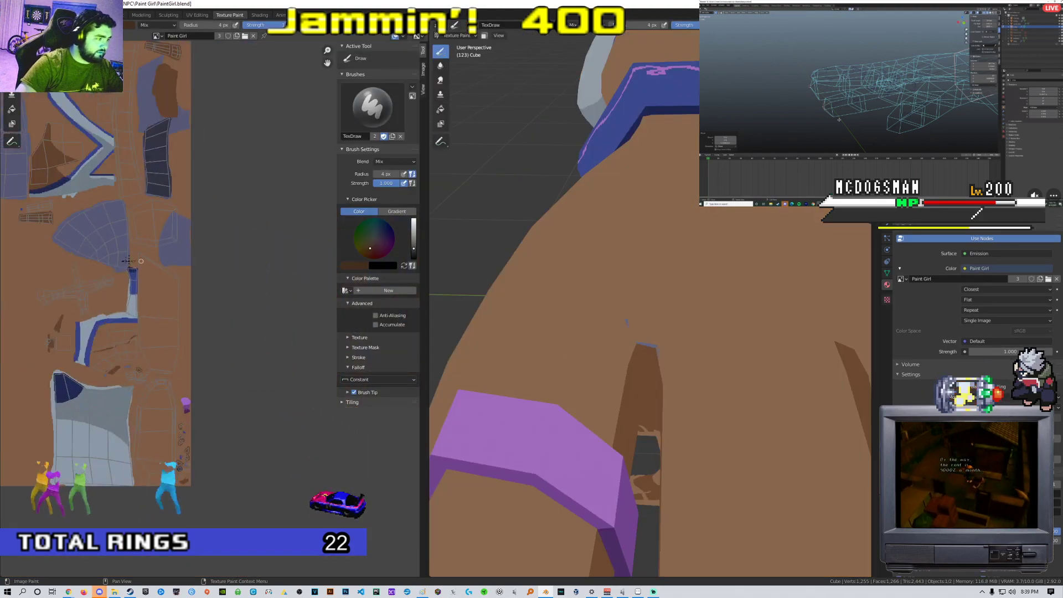
pyautogui.moveTo(55, 222); pyautogui.dragTo(184, 249, button='middle')
pyautogui.scroll(4, 185, 249)
pyautogui.moveTo(105, 226); pyautogui.dragTo(209, 259, button='middle')
pyautogui.scroll(2, 209, 258)
pyautogui.moveTo(165, 162); pyautogui.dragTo(202, 258, button='middle')
pyautogui.scroll(1, 205, 271)
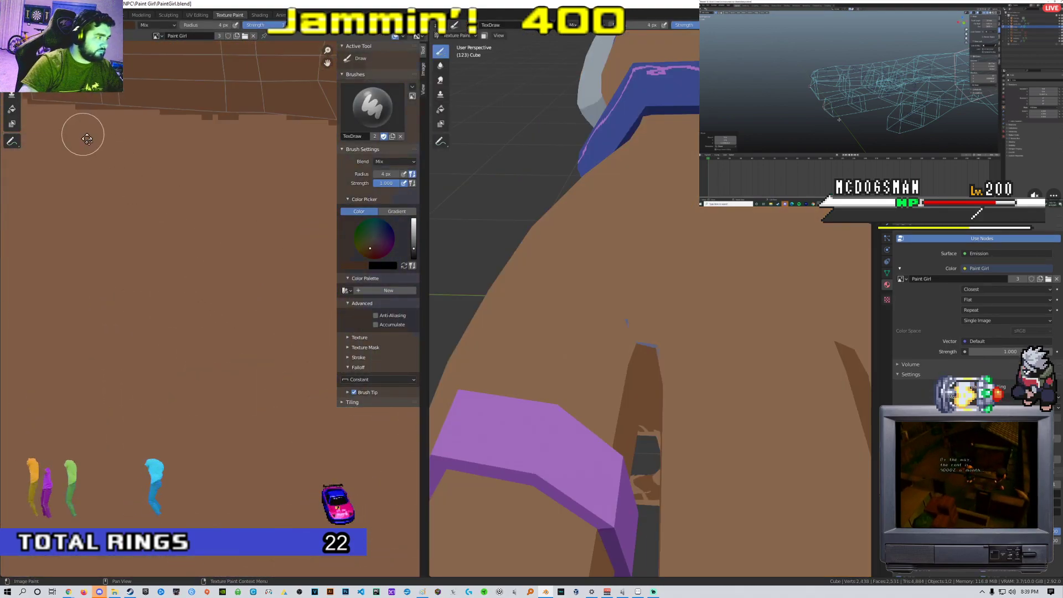
# Undo the too-dark test stroke, set the brush to the brown skin color and paint along the finger island's lower edge
pyautogui.moveTo(56, 110); pyautogui.dragTo(133, 213, button='middle')
pyautogui.moveTo(120, 213); pyautogui.dragTo(260, 218)
pyautogui.moveTo(259, 218); pyautogui.dragTo(207, 216, button='middle')
pyautogui.hotkey('ctrl', 'z')
pyautogui.click(352, 265)
pyautogui.click(411, 236)
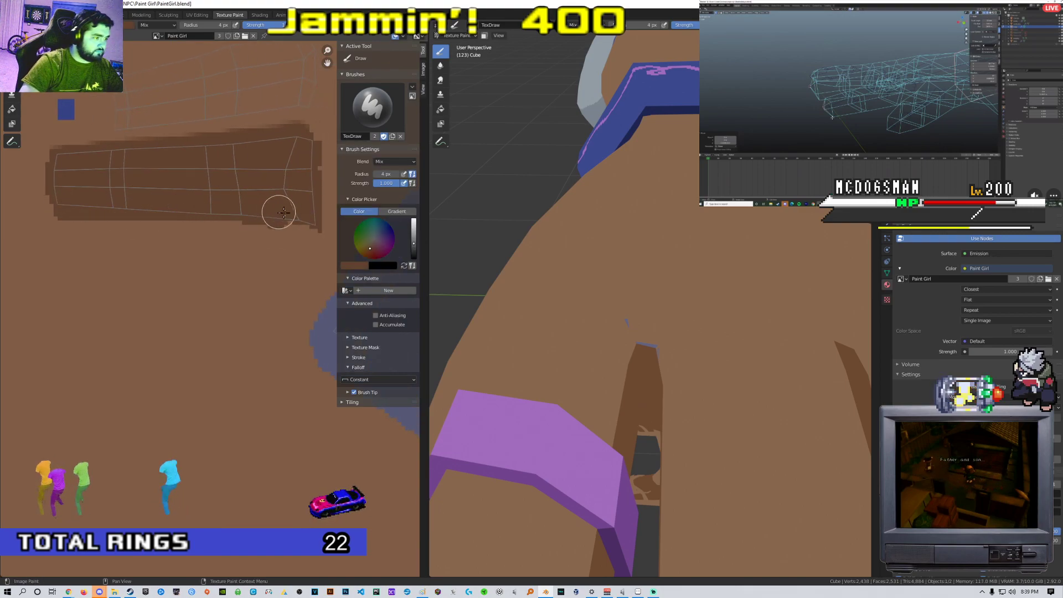
pyautogui.scroll(-6, 303, 164)
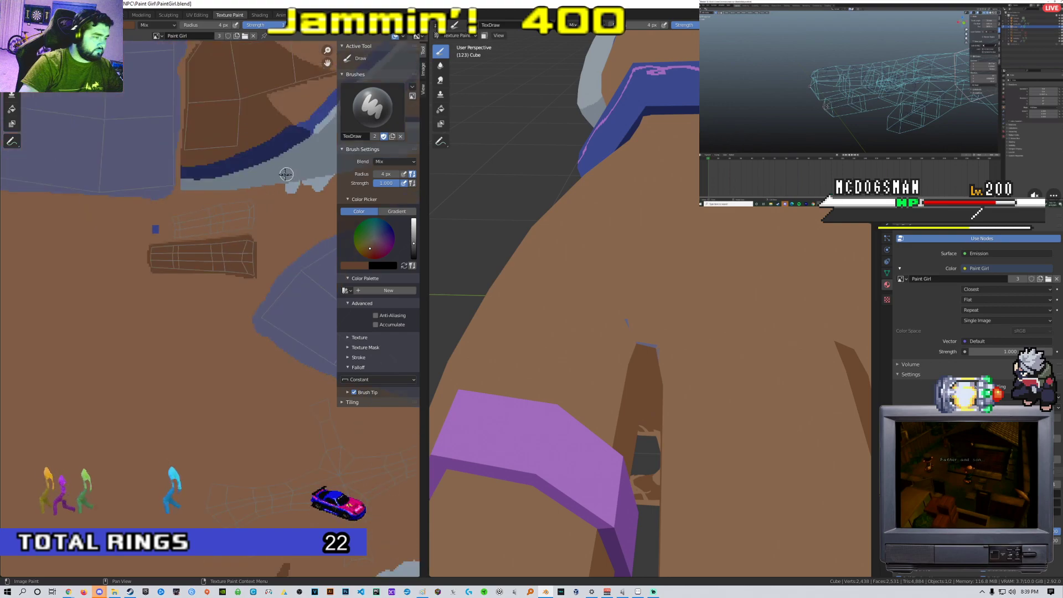
pyautogui.scroll(3, 196, 230)
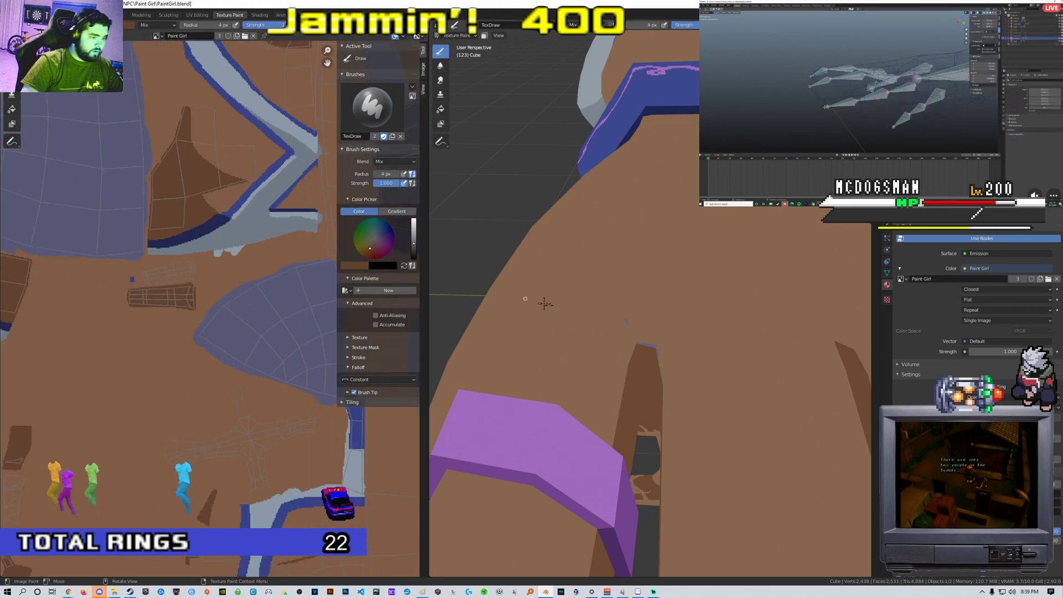
# Select the triangular face above the gap between the index and middle fingers, and look for its area in the texture image
pyautogui.moveTo(524, 298); pyautogui.dragTo(553, 304, button='middle')
pyautogui.press('Tab')
pyautogui.click(657, 337)
pyautogui.scroll(-10, 196, 265)
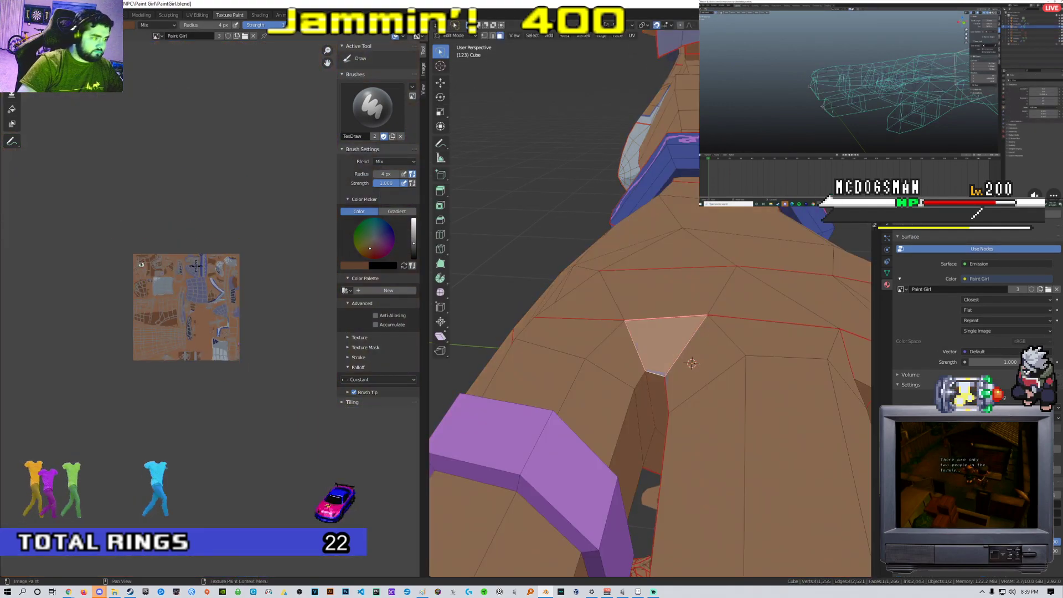
pyautogui.scroll(8, 196, 267)
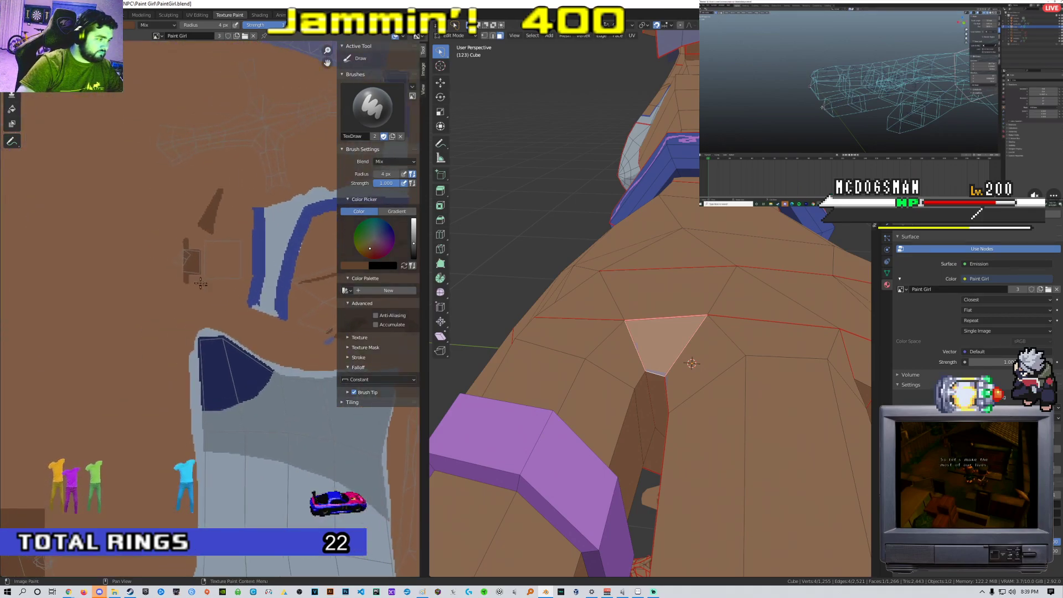
pyautogui.scroll(4, 196, 280)
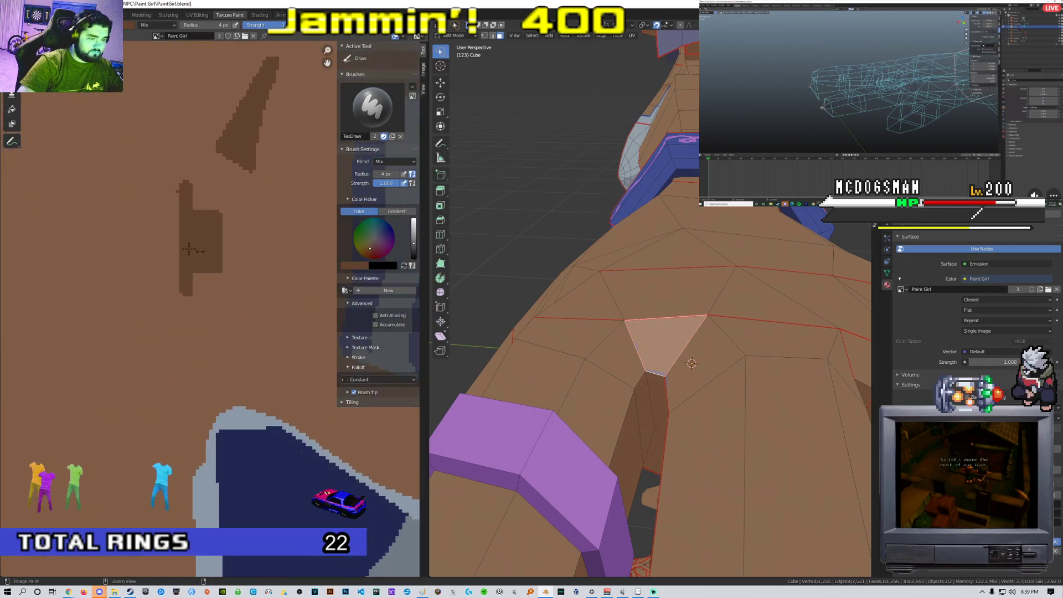
pyautogui.scroll(-6, 283, 292)
# Locate the selected triangular face in the UV layout using the UV Editing workspace
pyautogui.click(197, 15)
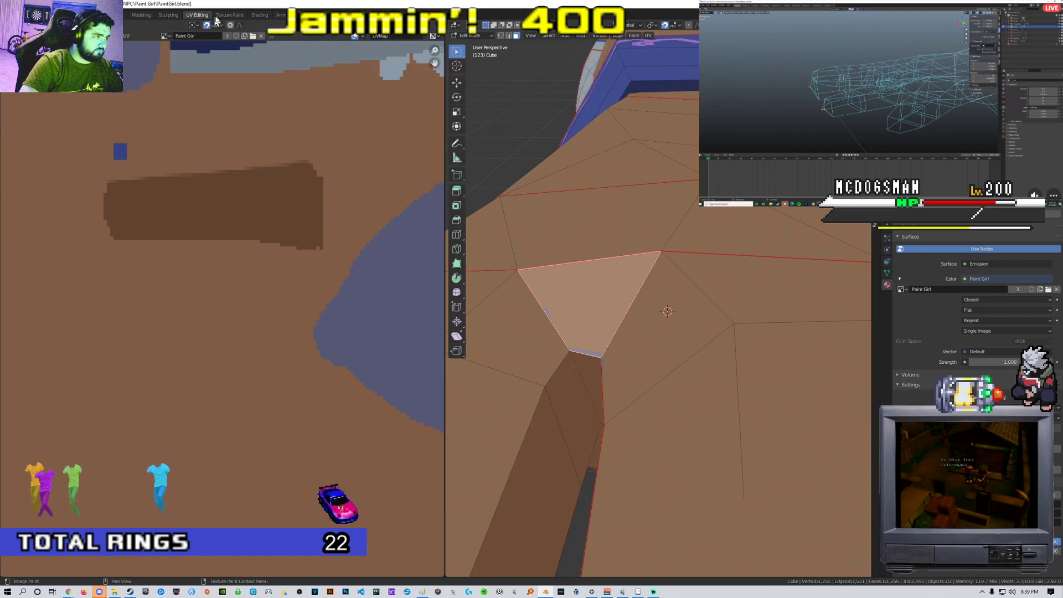
pyautogui.scroll(-7, 278, 154)
pyautogui.scroll(3, 230, 153)
pyautogui.moveTo(230, 154); pyautogui.dragTo(260, 139, button='middle')
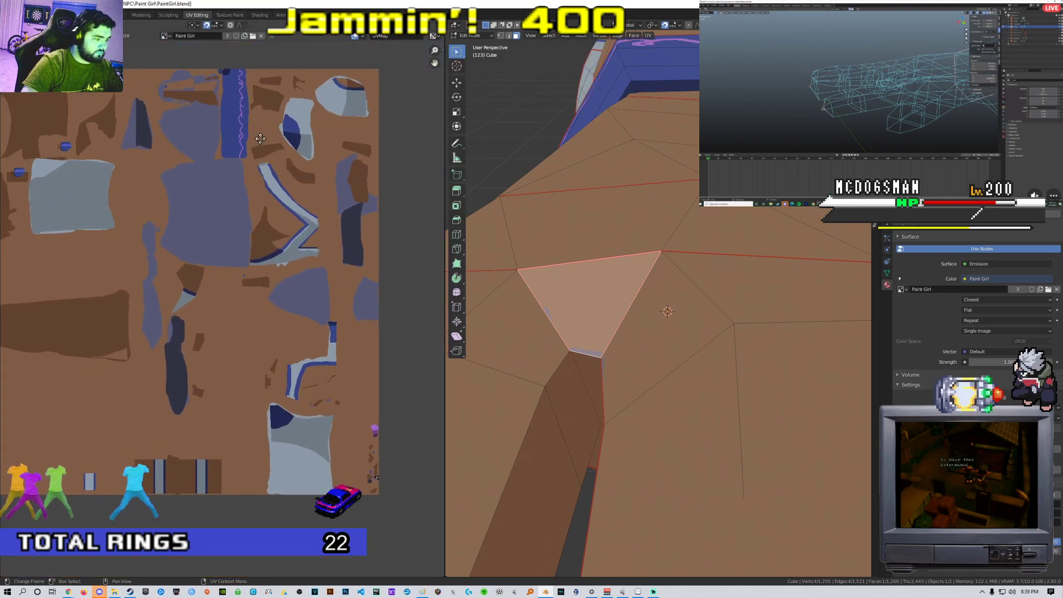
pyautogui.moveTo(327, 491); pyautogui.dragTo(298, 222, button='middle')
pyautogui.scroll(4, 297, 224)
pyautogui.moveTo(346, 185); pyautogui.dragTo(234, 266, button='middle')
pyautogui.scroll(6, 329, 269)
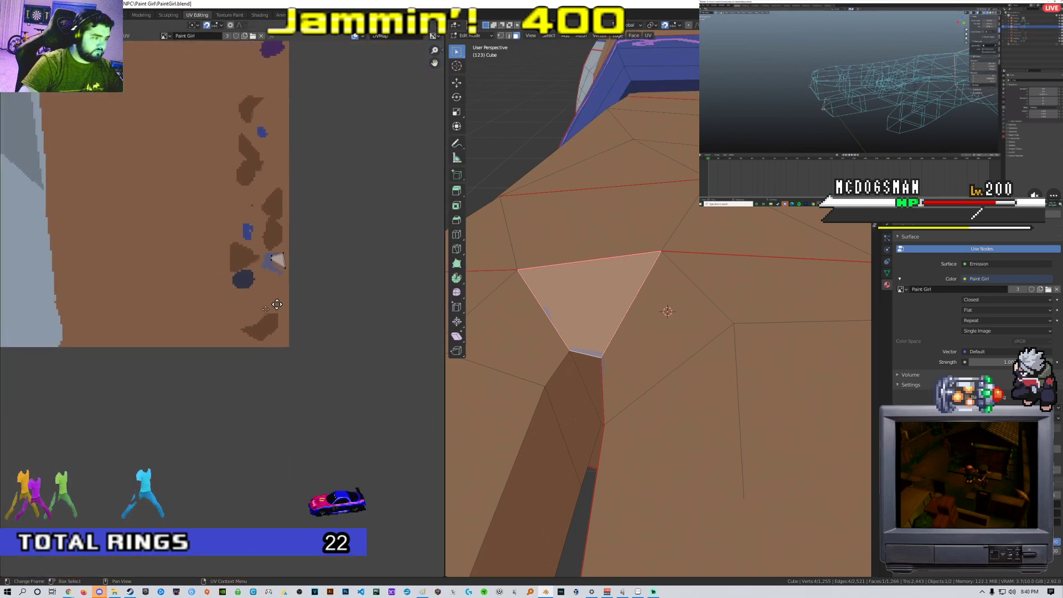
# Return to the Texture Paint workspace, find the triangular face's area in the texture, and set the brush to a slightly lighter brown skin color
pyautogui.click(216, 16)
pyautogui.scroll(4, 201, 267)
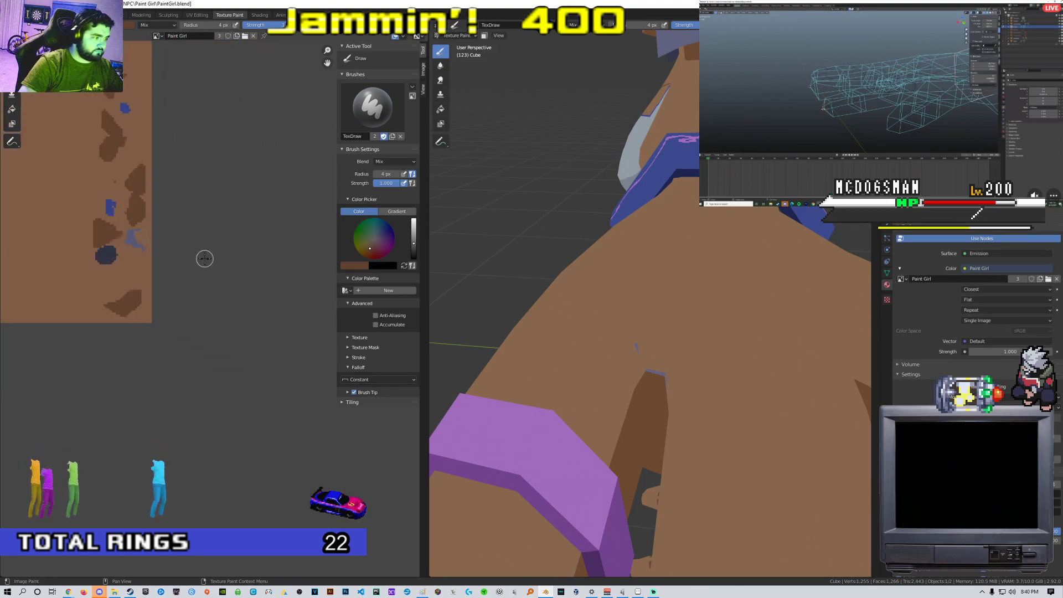
pyautogui.moveTo(81, 190); pyautogui.dragTo(267, 296, button='middle')
pyautogui.scroll(4, 211, 209)
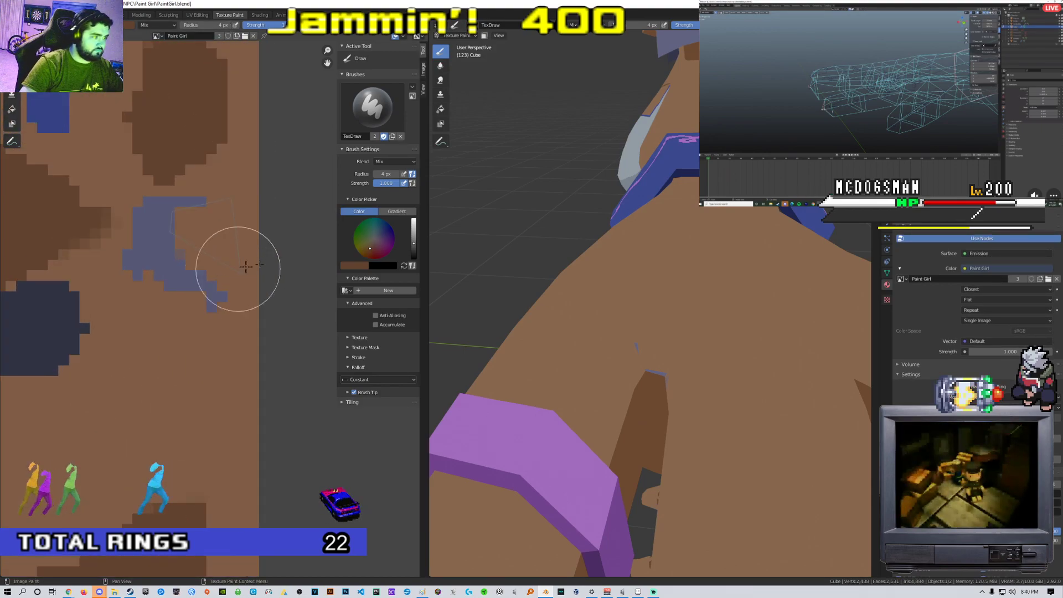
pyautogui.click(354, 267)
pyautogui.click(410, 240)
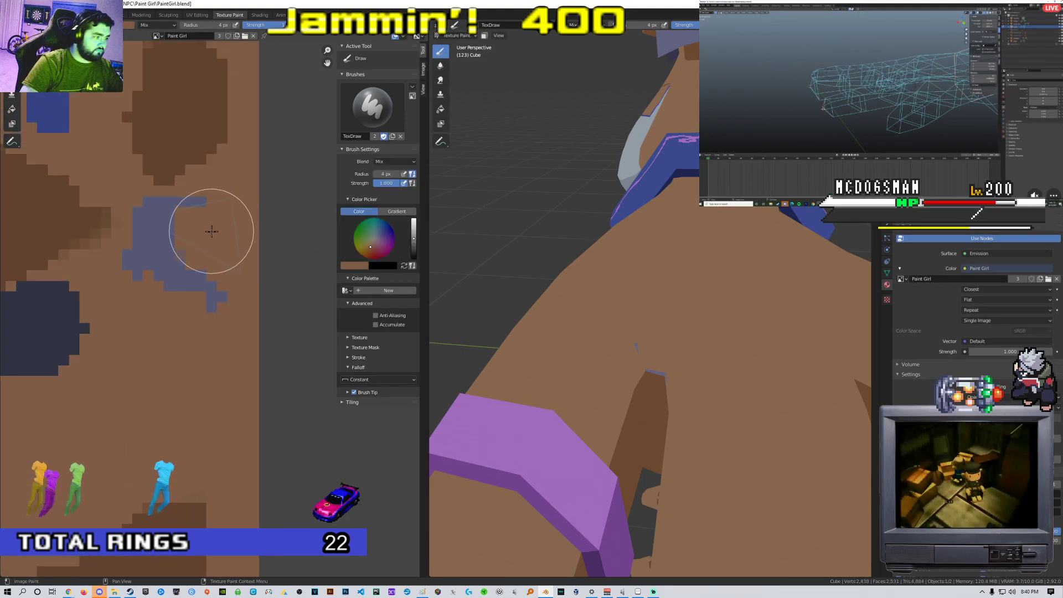
# Set the brush radius to 1 px and paint skin color over the blue-gray strip along the triangular face's upper edge
pyautogui.rightClick(211, 231)
pyautogui.click(191, 232)
pyautogui.write('1')
pyautogui.press('Return')
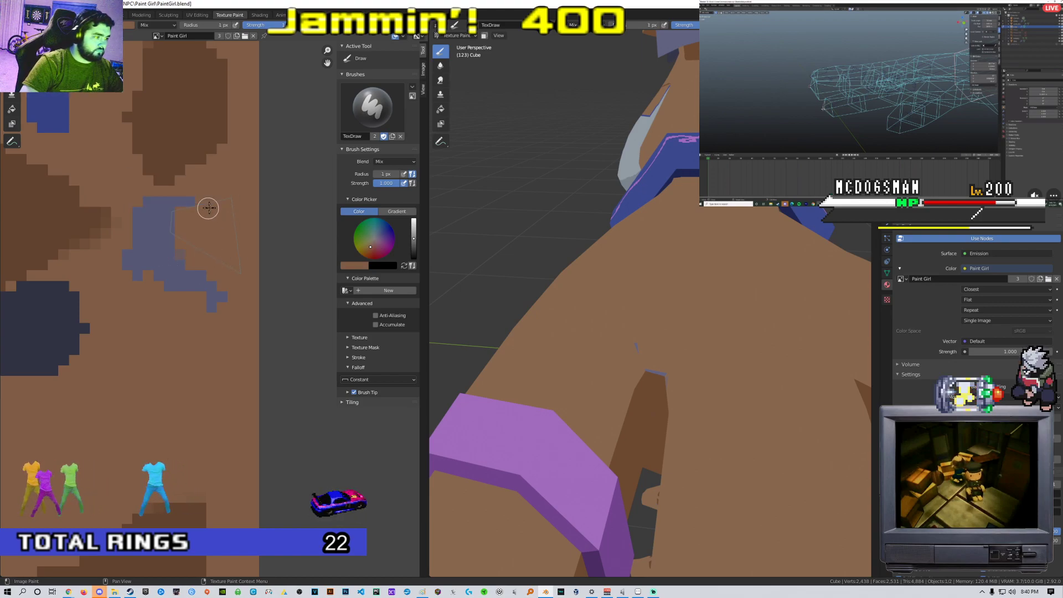
# Select the four-sided face beside the triangular one at the finger gap and look for its area in the texture image
pyautogui.moveTo(588, 247)
pyautogui.mouseDown(button='middle')
pyautogui.moveTo(626, 230)
pyautogui.moveTo(642, 314)
pyautogui.mouseUp(button='middle')
pyautogui.press('Tab')
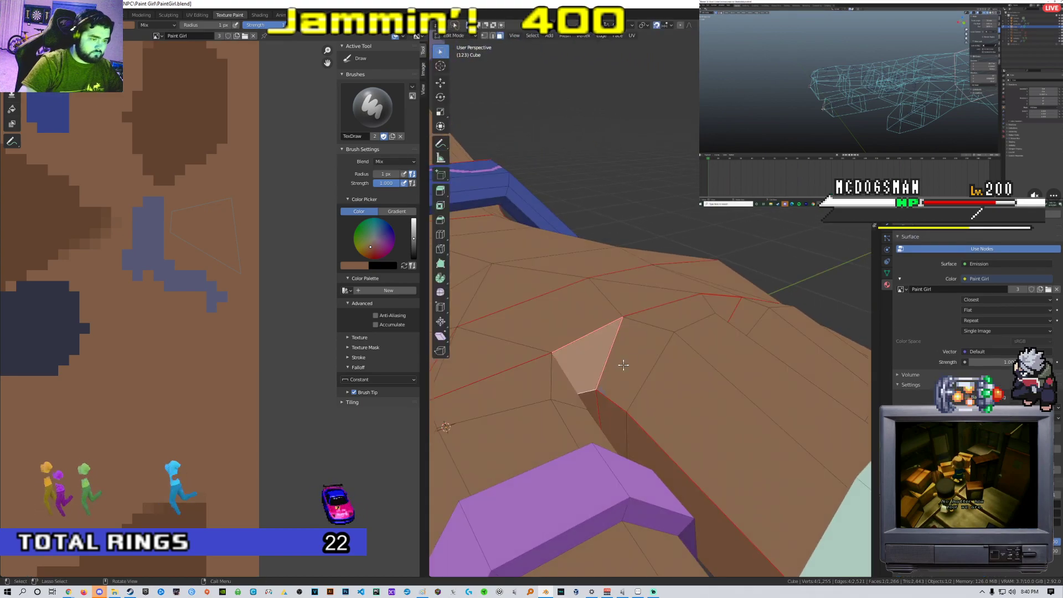
pyautogui.click(623, 365)
pyautogui.click(196, 15)
pyautogui.click(229, 15)
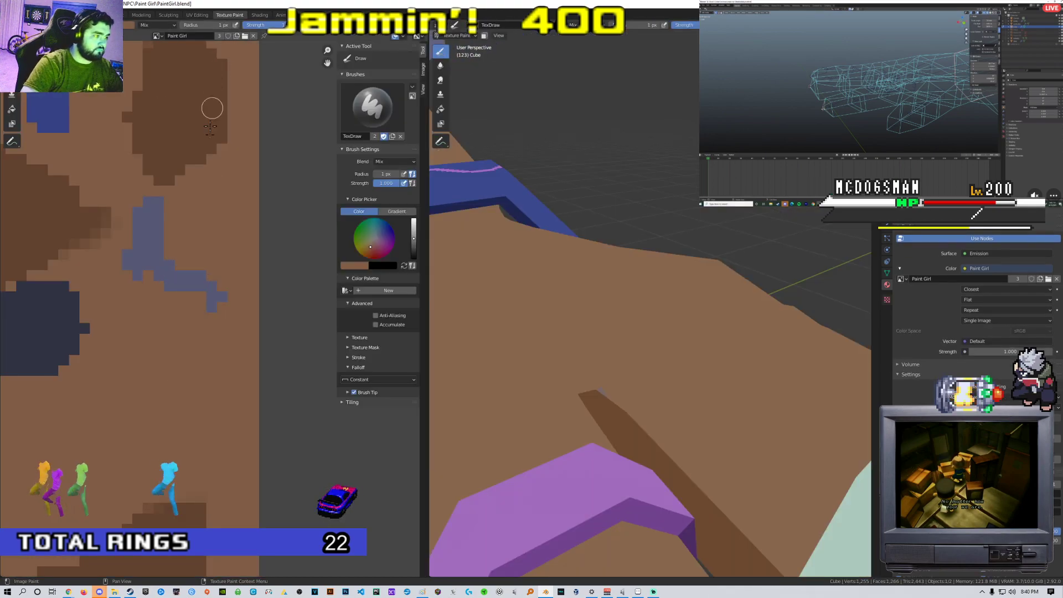
pyautogui.scroll(-12, 214, 90)
pyautogui.scroll(5, 187, 216)
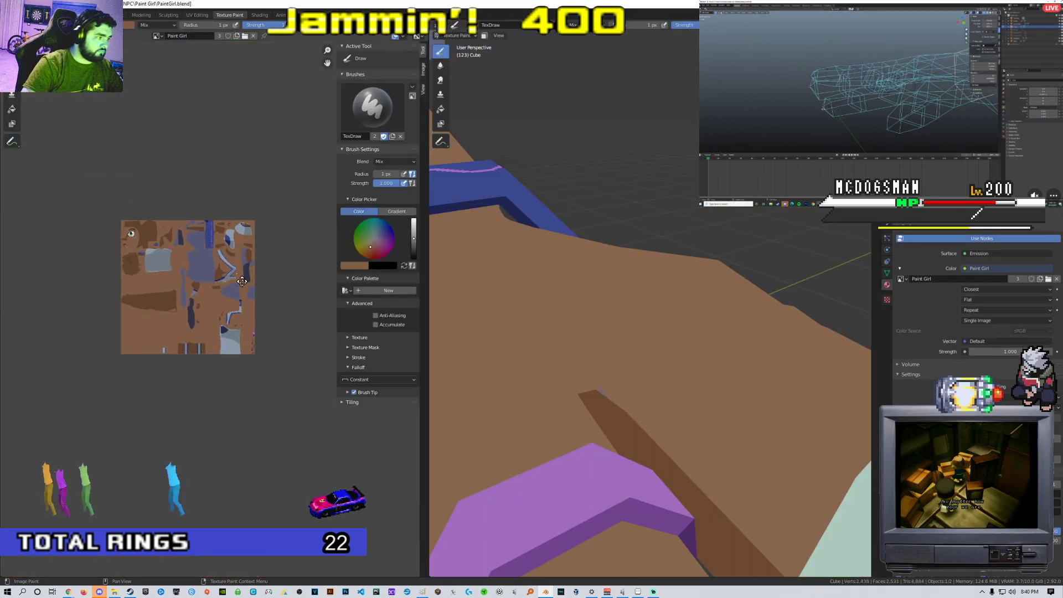
pyautogui.scroll(1, 243, 282)
pyautogui.moveTo(243, 283); pyautogui.dragTo(233, 328, button='middle')
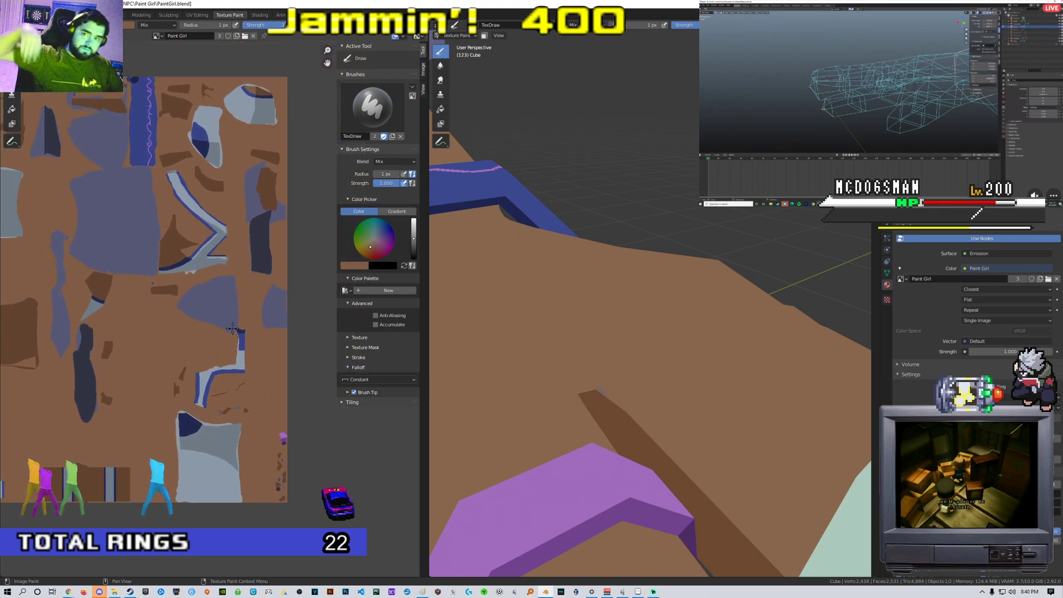
# Locate the selected four-sided face in the UV layout and find the same area in the Texture Paint image
pyautogui.click(197, 15)
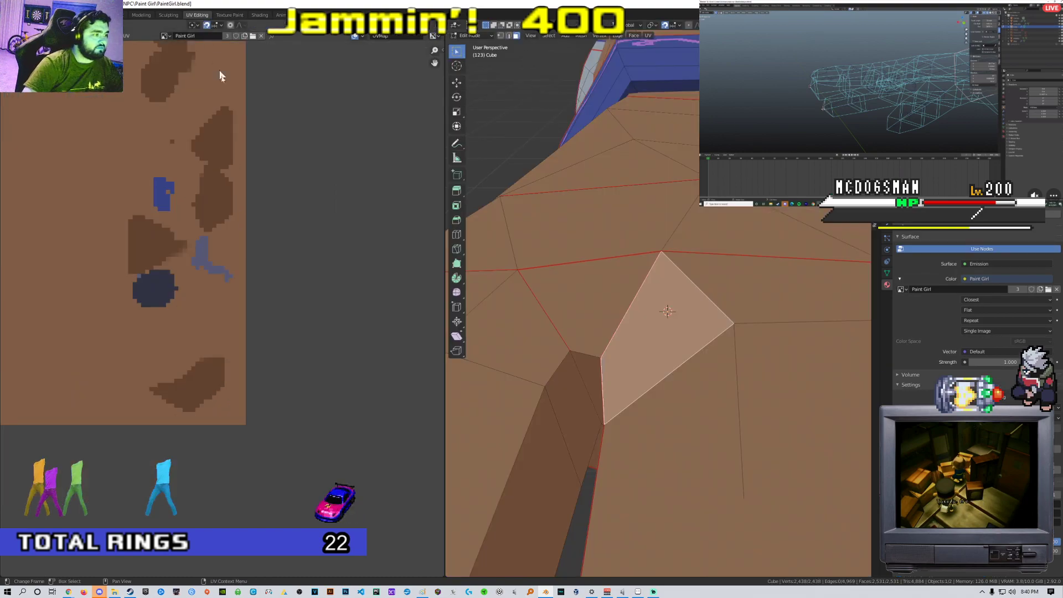
pyautogui.scroll(-6, 241, 211)
pyautogui.moveTo(185, 203); pyautogui.dragTo(244, 218, button='middle')
pyautogui.scroll(2, 244, 219)
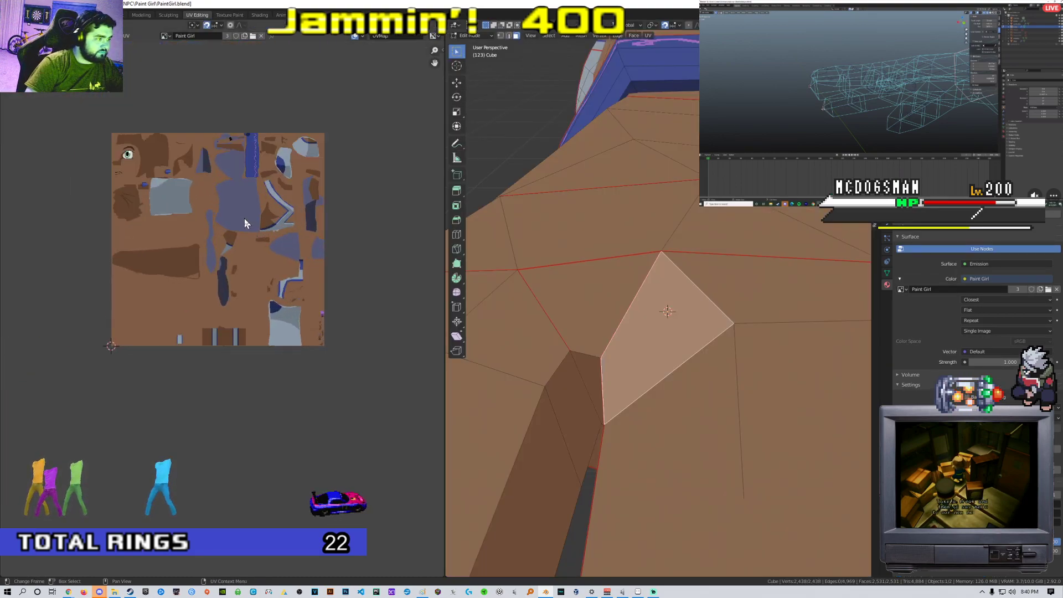
pyautogui.rightClick(244, 218)
pyautogui.moveTo(290, 95); pyautogui.dragTo(280, 229, button='middle')
pyautogui.scroll(8, 238, 327)
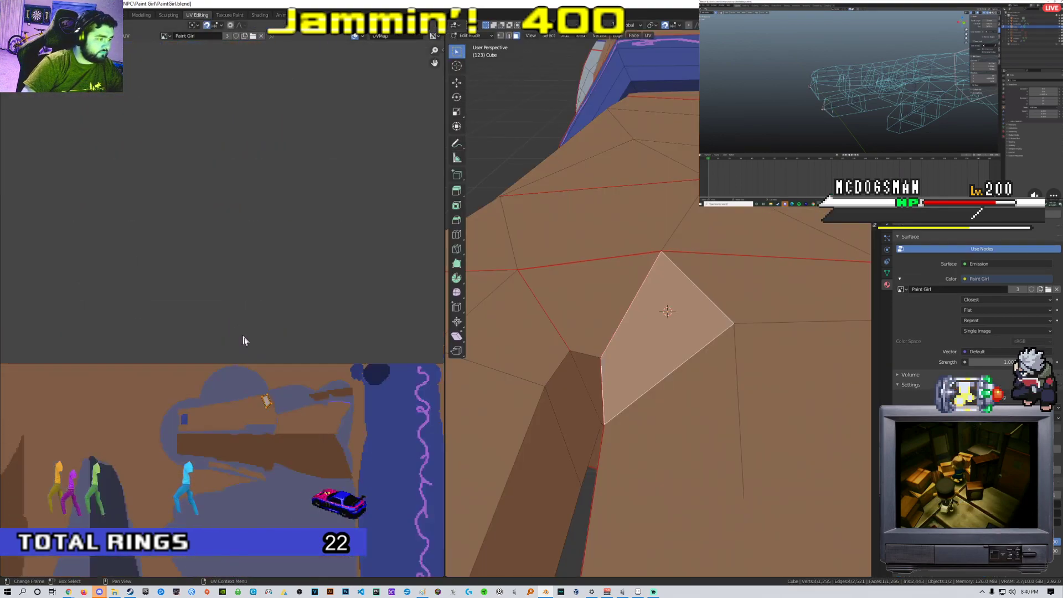
pyautogui.click(229, 15)
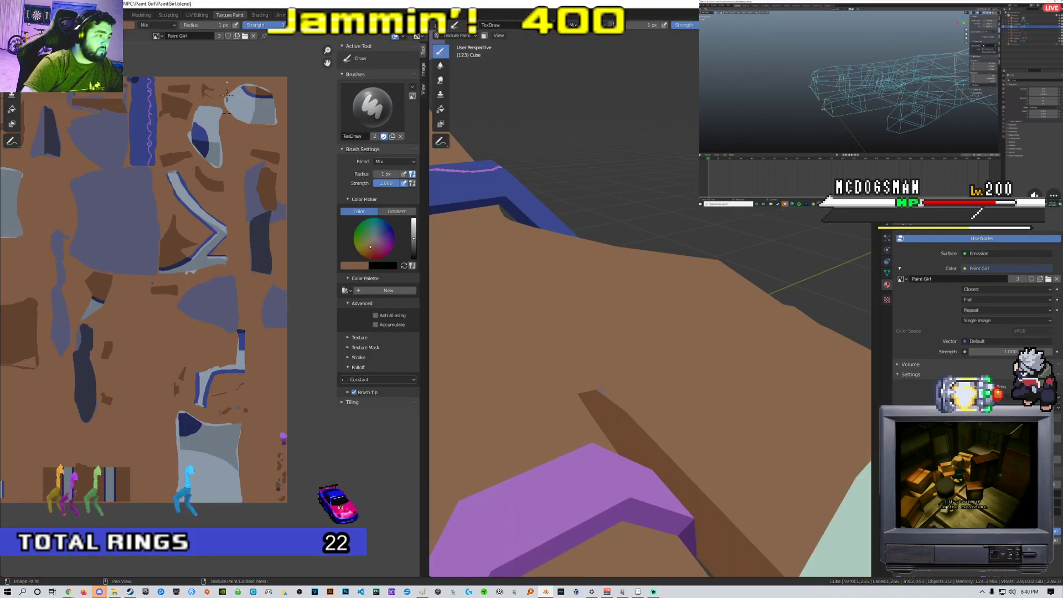
pyautogui.scroll(5, 213, 212)
pyautogui.scroll(5, 232, 300)
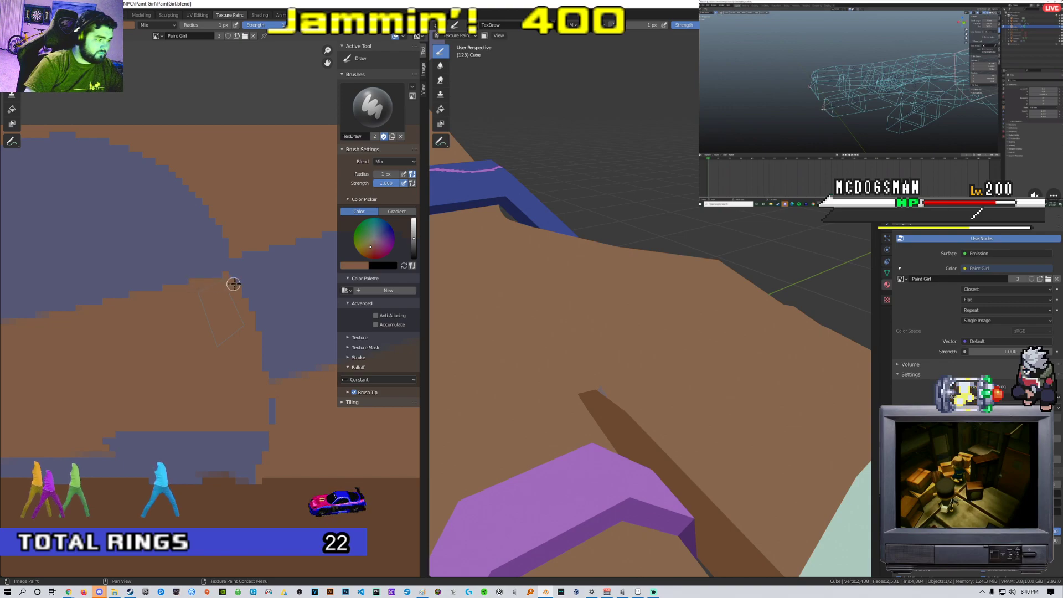
# Deselect everything and edge-slide the mint ring's palm-side edge loop along the middle finger toward the palm
pyautogui.scroll(-4, 541, 311)
pyautogui.moveTo(541, 311)
pyautogui.mouseDown(button='middle')
pyautogui.moveTo(548, 273)
pyautogui.moveTo(559, 304)
pyautogui.moveTo(585, 256)
pyautogui.moveTo(671, 317)
pyautogui.moveTo(615, 283)
pyautogui.moveTo(643, 218)
pyautogui.moveTo(516, 321)
pyautogui.moveTo(576, 254)
pyautogui.moveTo(491, 275)
pyautogui.moveTo(545, 293)
pyautogui.moveTo(474, 303)
pyautogui.moveTo(866, 288)
pyautogui.moveTo(487, 299)
pyautogui.moveTo(501, 301)
pyautogui.moveTo(511, 396)
pyautogui.moveTo(481, 361)
pyautogui.moveTo(517, 332)
pyautogui.moveTo(584, 387)
pyautogui.moveTo(643, 338)
pyautogui.mouseUp(button='middle')
pyautogui.press('Tab')
pyautogui.hotkey('alt', 'a')
pyautogui.scroll(-3, 694, 300)
pyautogui.moveTo(694, 300); pyautogui.dragTo(681, 338, button='middle')
pyautogui.press('g')
pyautogui.press('g')
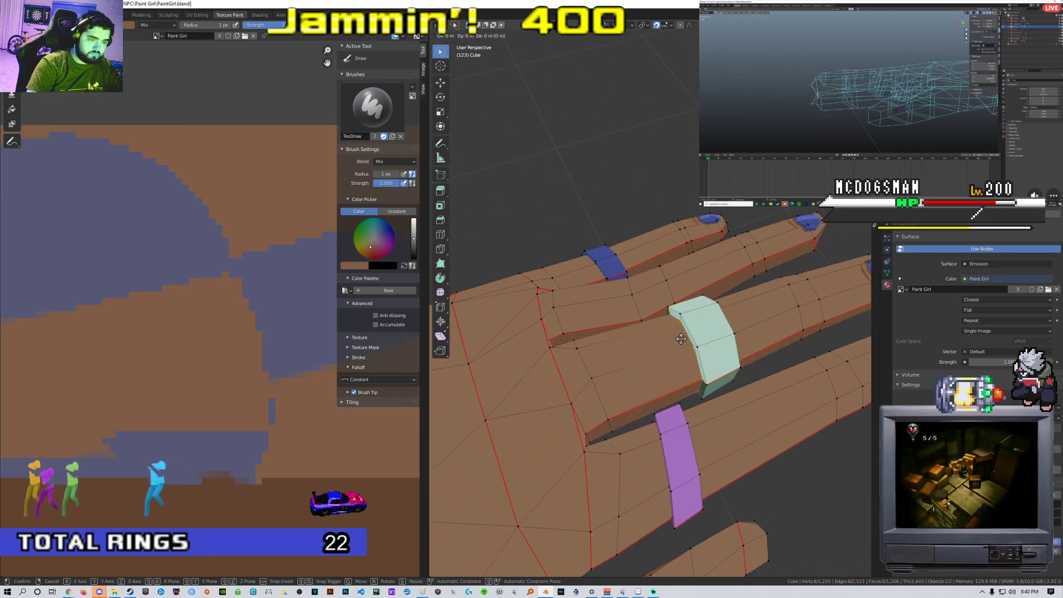
pyautogui.press('g')
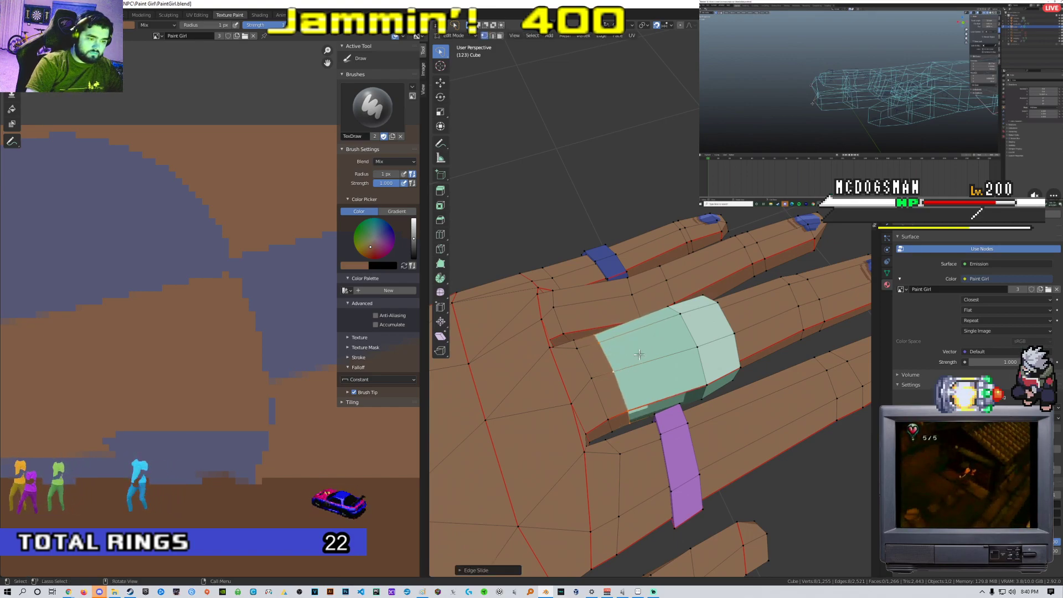
pyautogui.press('g')
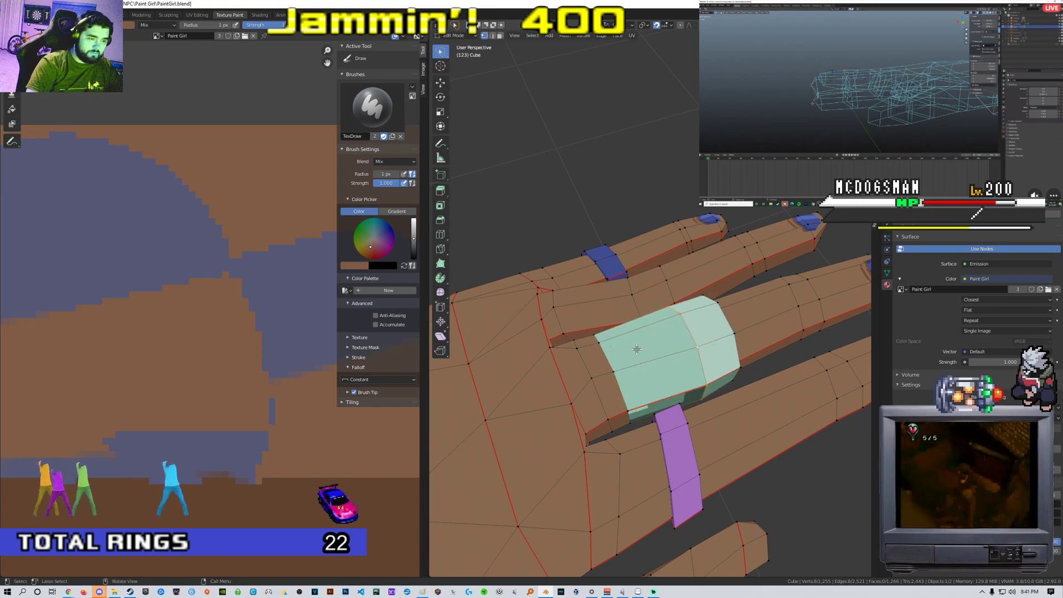
pyautogui.press('x')
pyautogui.rightClick(578, 369)
# Edge-slide the mint ring's middle edge loop close to its palm-side edge and scale the loop
pyautogui.moveTo(578, 369); pyautogui.dragTo(520, 354, button='middle')
pyautogui.scroll(3, 520, 354)
pyautogui.press('g')
pyautogui.press('g')
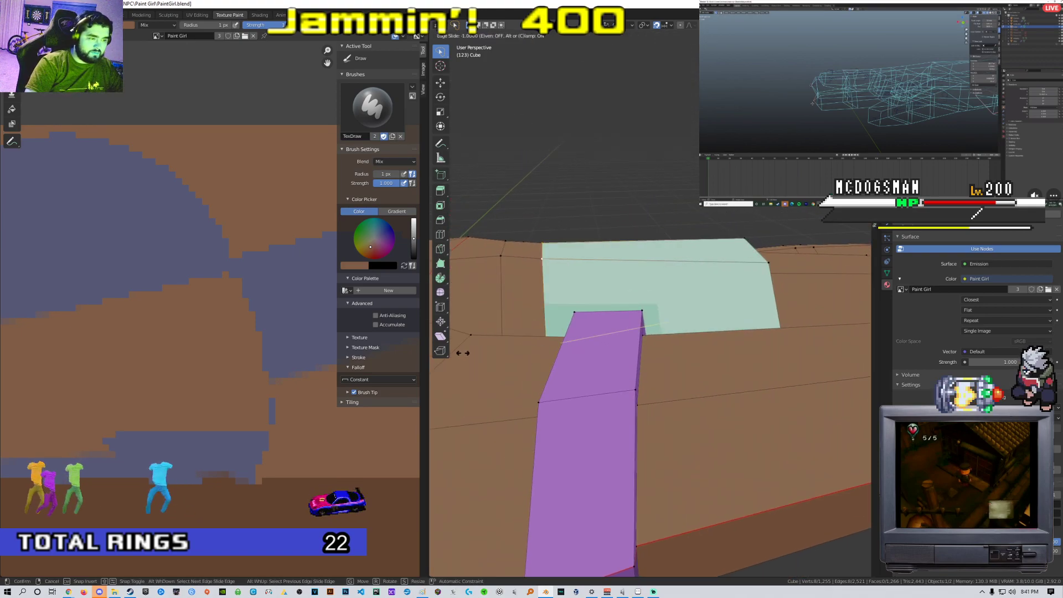
pyautogui.press('s')
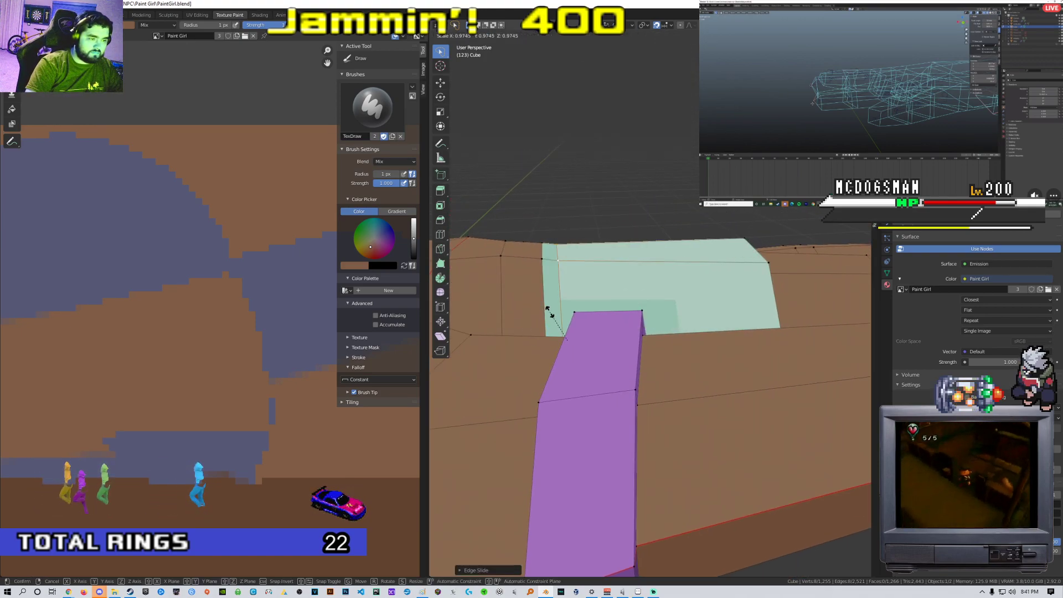
pyautogui.click(582, 303)
# Edge-slide the mint ring's fingertip-side edge loop toward the palm to narrow the band, and resize the loop
pyautogui.moveTo(582, 303); pyautogui.dragTo(636, 332, button='middle')
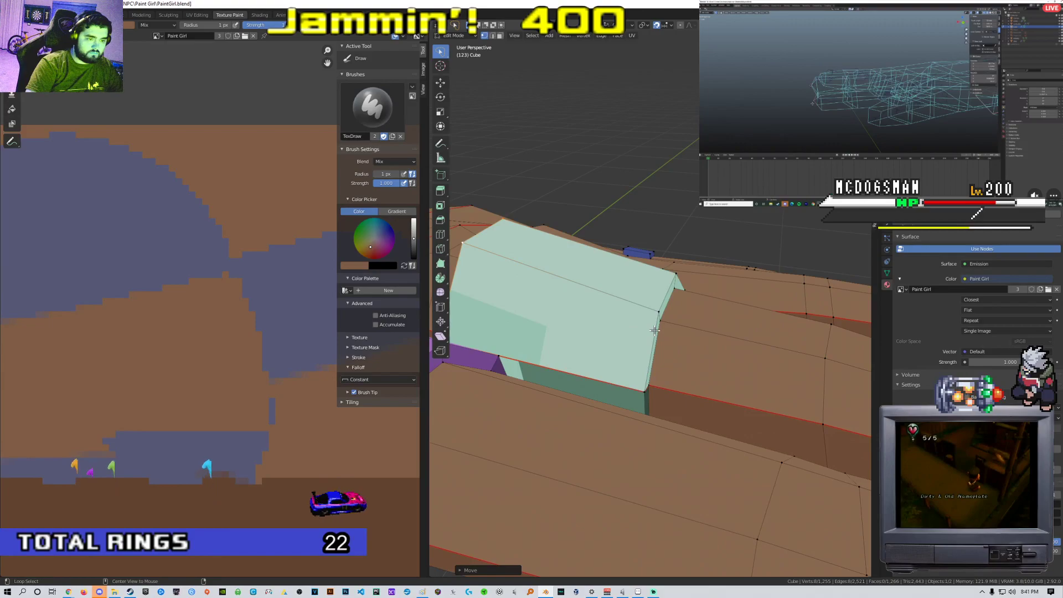
pyautogui.press('g')
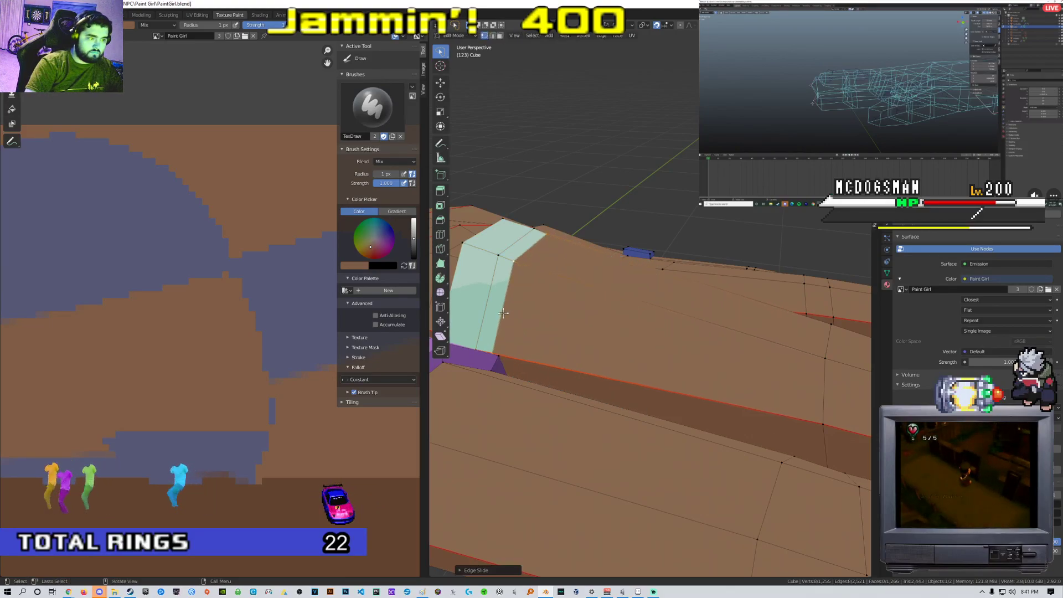
pyautogui.moveTo(503, 312); pyautogui.dragTo(540, 311, button='middle')
pyautogui.press('s')
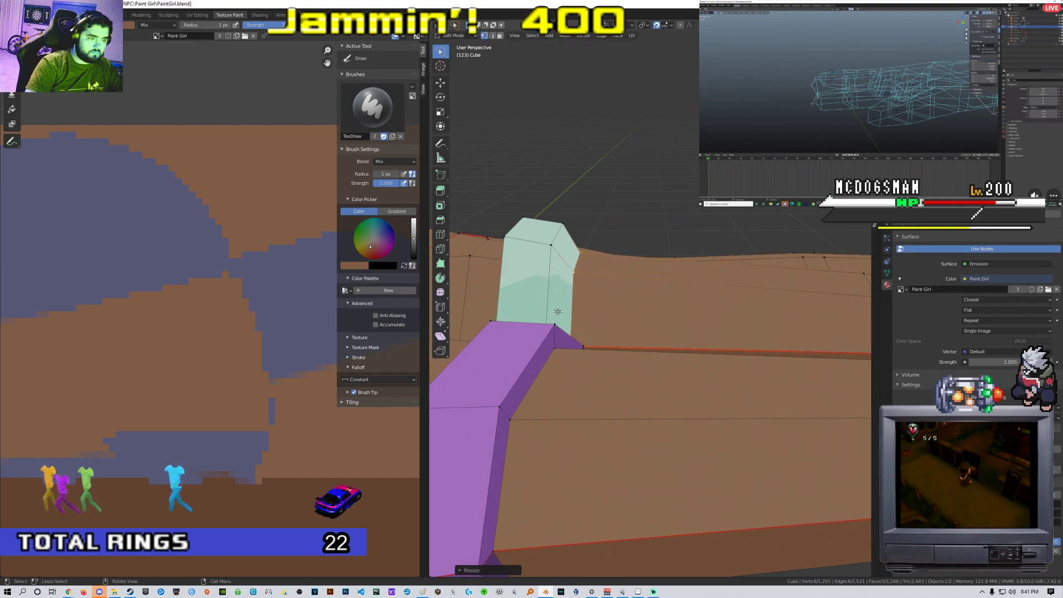
# Select the fingertip-side faces of the mint ring around the top of the middle finger
pyautogui.moveTo(552, 312); pyautogui.dragTo(626, 240, button='middle')
pyautogui.keyDown('alt'); pyautogui.click(607, 324); pyautogui.keyUp('alt')
pyautogui.click(690, 250)
pyautogui.hotkey('shift', 'r')
pyautogui.moveTo(625, 296); pyautogui.dragTo(633, 241, button='middle')
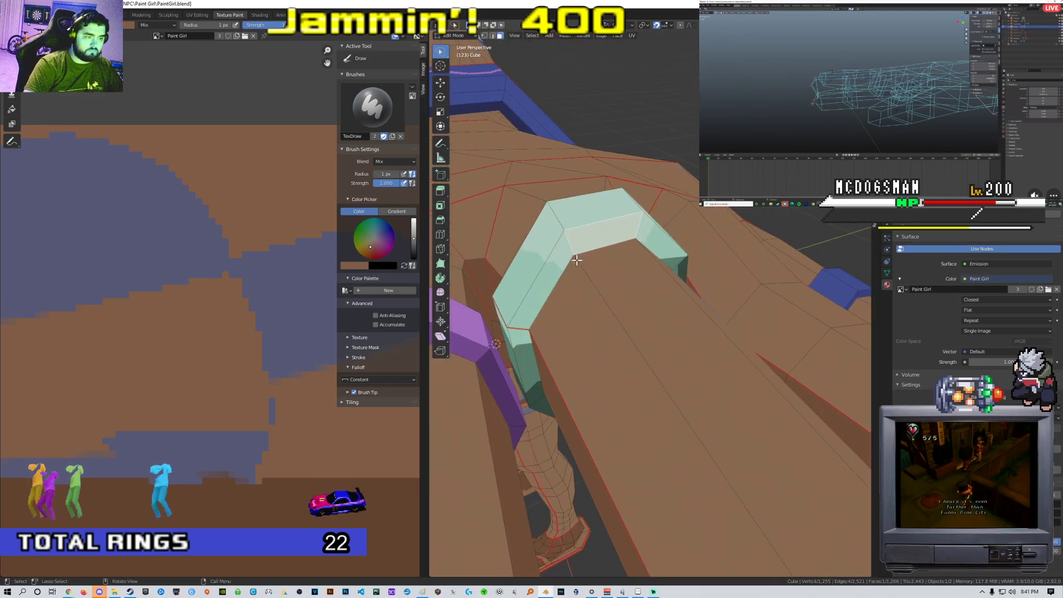
pyautogui.moveTo(539, 292); pyautogui.dragTo(496, 285, button='middle')
pyautogui.keyDown('shift'); pyautogui.click(576, 211); pyautogui.keyUp('shift')
pyautogui.moveTo(656, 249); pyautogui.dragTo(613, 230, button='middle')
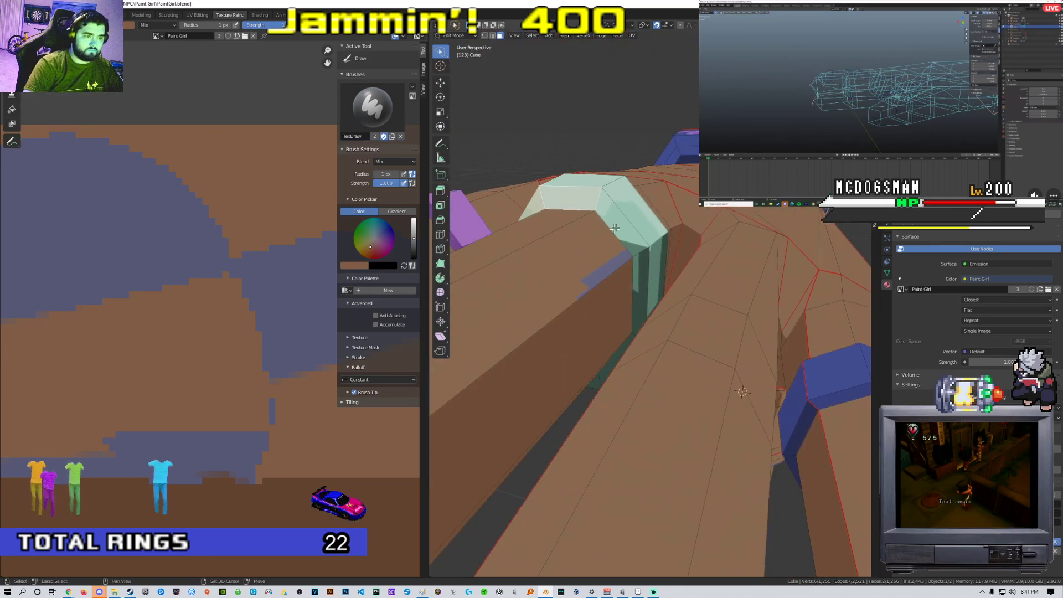
# Locate the selected mint ring faces in the UV layout using the UV Editing workspace
pyautogui.scroll(-11, 252, 319)
pyautogui.moveTo(264, 309); pyautogui.dragTo(197, 275, button='middle')
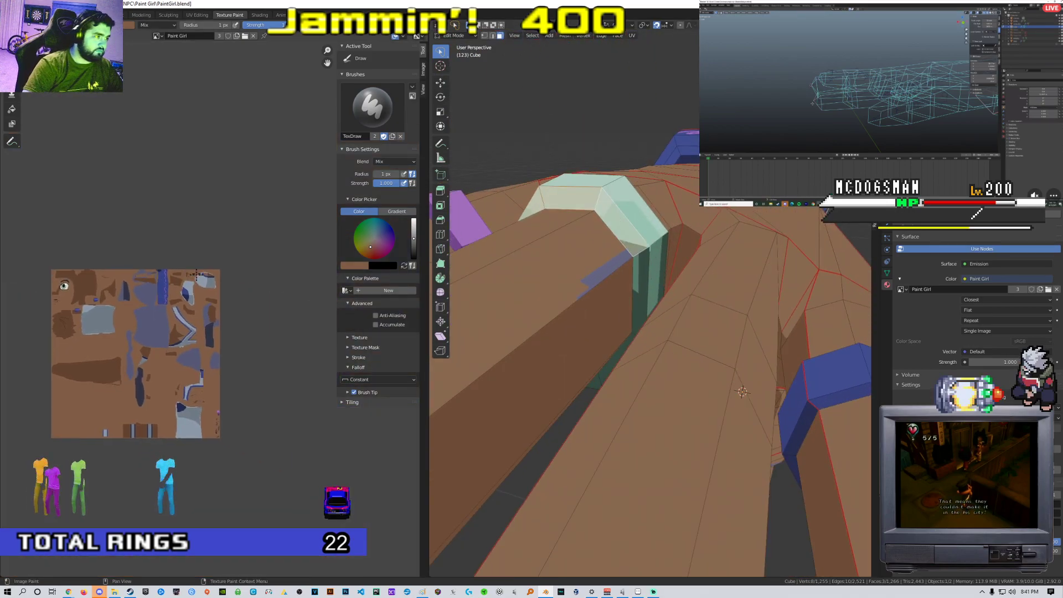
pyautogui.scroll(1, 220, 307)
pyautogui.click(197, 15)
pyautogui.scroll(-9, 260, 280)
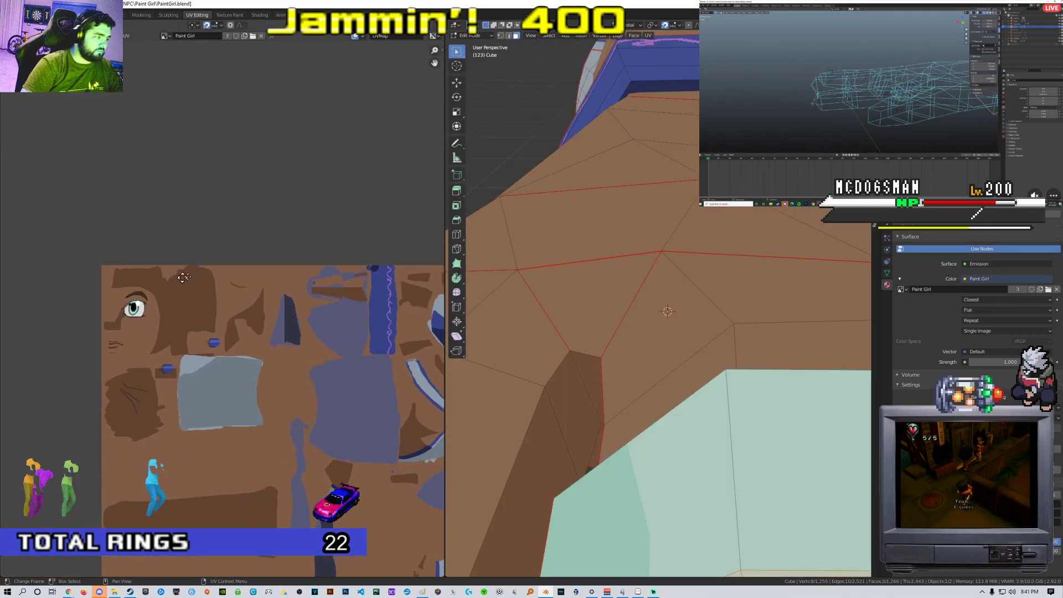
pyautogui.scroll(8, 164, 307)
pyautogui.moveTo(159, 210); pyautogui.dragTo(249, 367, button='middle')
pyautogui.scroll(2, 249, 367)
pyautogui.moveTo(176, 245); pyautogui.dragTo(227, 309, button='middle')
pyautogui.scroll(2, 227, 308)
# Scale the mint ring faces' UVs and reposition them on the mint-green part of the eye's iris
pyautogui.scroll(-9, 592, 297)
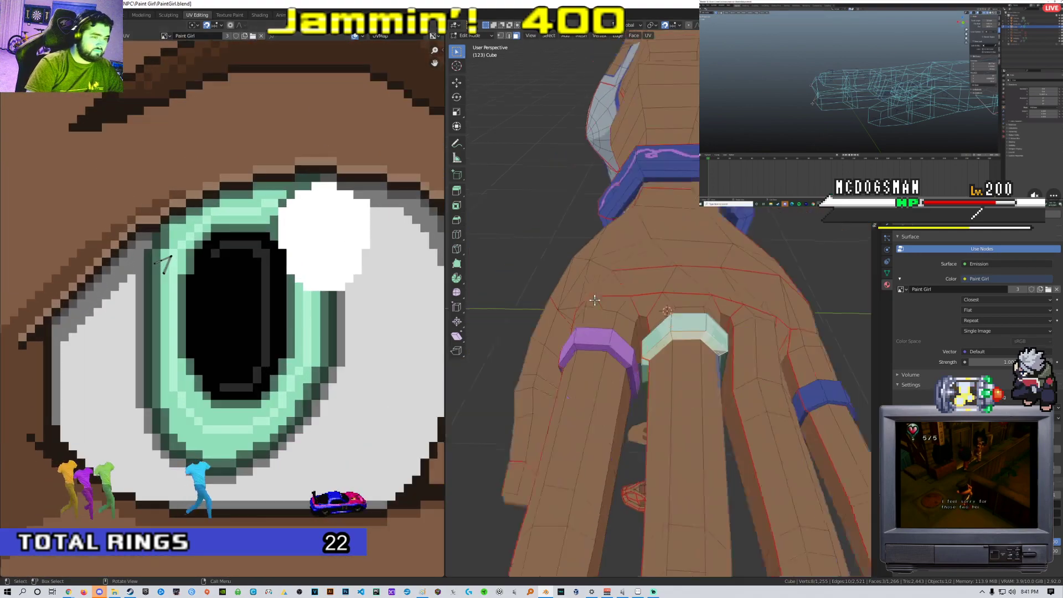
pyautogui.scroll(4, 587, 310)
pyautogui.moveTo(584, 315); pyautogui.dragTo(596, 298, button='middle')
pyautogui.scroll(3, 242, 258)
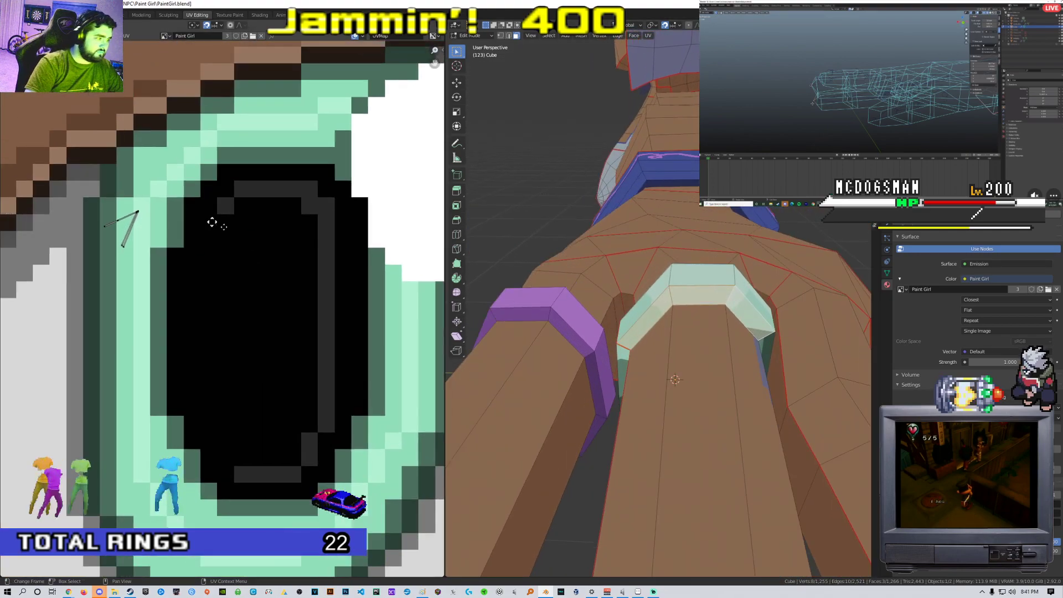
pyautogui.press('s')
pyautogui.click(174, 244)
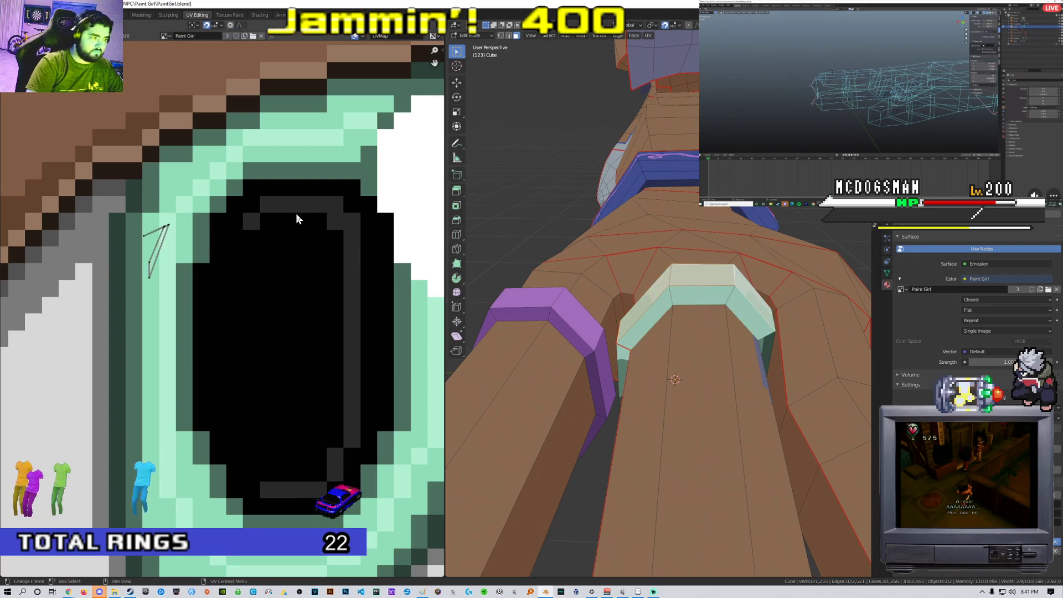
pyautogui.click(181, 247)
pyautogui.press('g')
pyautogui.click(194, 235)
# Select the mint ring's underside faces and shrink and move their UVs onto the dark green edge of the iris
pyautogui.moveTo(636, 278); pyautogui.dragTo(660, 294, button='middle')
pyautogui.scroll(4, 669, 264)
pyautogui.scroll(-4, 677, 266)
pyautogui.press('Tab')
pyautogui.press('Tab')
pyautogui.click(712, 265)
pyautogui.keyDown('shift'); pyautogui.click(698, 289); pyautogui.keyUp('shift')
pyautogui.keyDown('shift'); pyautogui.click(676, 292); pyautogui.keyUp('shift')
pyautogui.keyDown('shift'); pyautogui.click(653, 244); pyautogui.keyUp('shift')
pyautogui.moveTo(653, 244); pyautogui.dragTo(631, 255, button='middle')
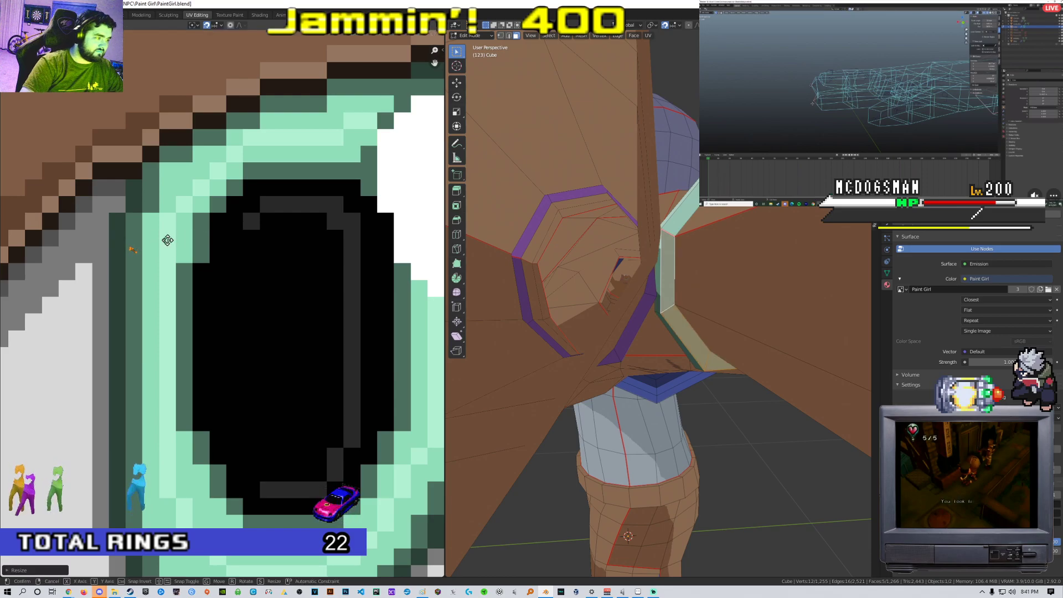
# Add more of the mint ring's faces to the selection and scale their UVs within the dark green iris edge
pyautogui.press('Tab')
pyautogui.moveTo(695, 296); pyautogui.dragTo(470, 234, button='middle')
pyautogui.press('Tab')
pyautogui.click(605, 331)
pyautogui.keyDown('shift'); pyautogui.click(694, 188); pyautogui.keyUp('shift')
pyautogui.moveTo(570, 257); pyautogui.dragTo(608, 310, button='middle')
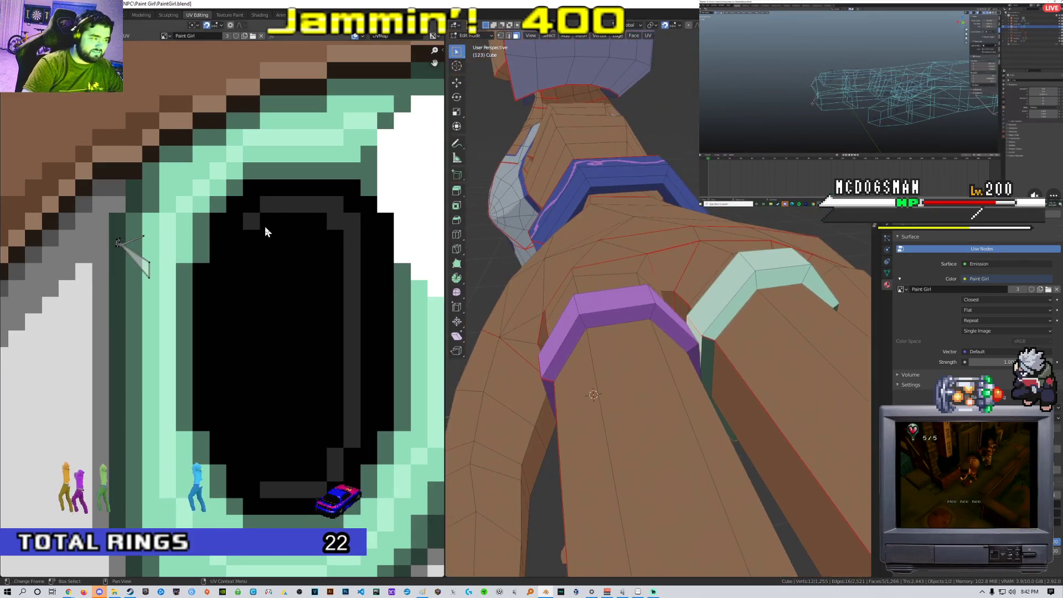
pyautogui.press('s')
pyautogui.click(138, 248)
# Inspect the shading of the mint ring between the fingers and over the back of the hand
pyautogui.press('Tab')
pyautogui.moveTo(687, 261); pyautogui.dragTo(628, 327, button='middle')
pyautogui.press('Tab')
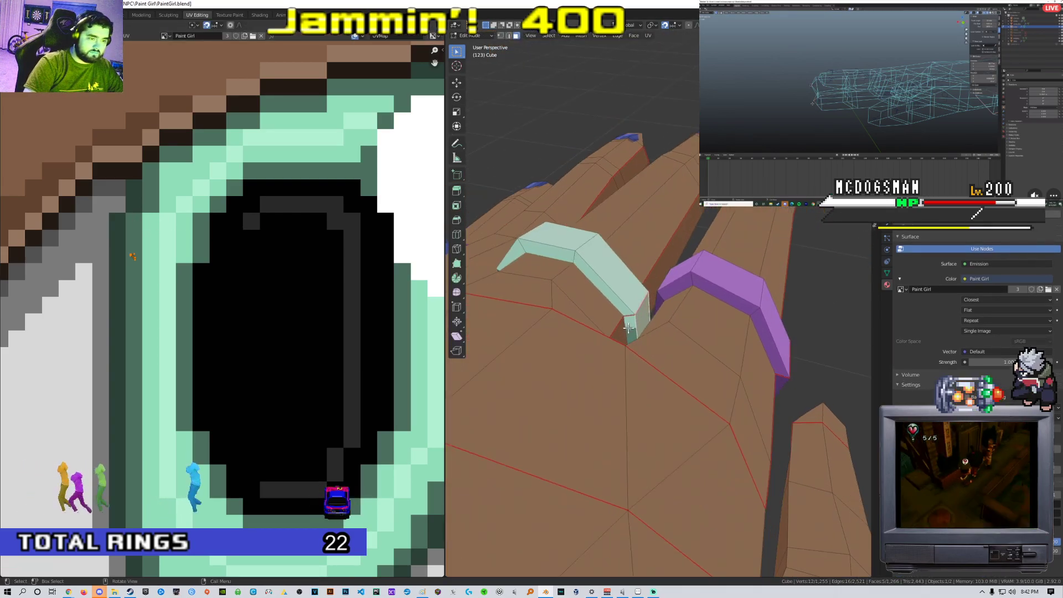
pyautogui.moveTo(517, 296)
pyautogui.mouseDown(button='middle')
pyautogui.moveTo(579, 277)
pyautogui.moveTo(512, 296)
pyautogui.moveTo(517, 325)
pyautogui.moveTo(545, 220)
pyautogui.moveTo(563, 287)
pyautogui.moveTo(520, 301)
pyautogui.moveTo(520, 326)
pyautogui.moveTo(531, 307)
pyautogui.moveTo(517, 285)
pyautogui.moveTo(547, 270)
pyautogui.moveTo(536, 261)
pyautogui.moveTo(496, 327)
pyautogui.moveTo(657, 297)
pyautogui.moveTo(607, 286)
pyautogui.moveTo(576, 302)
pyautogui.moveTo(534, 302)
pyautogui.mouseUp(button='middle')
pyautogui.press('Tab')
pyautogui.scroll(-3, 657, 297)
pyautogui.press('Tab')
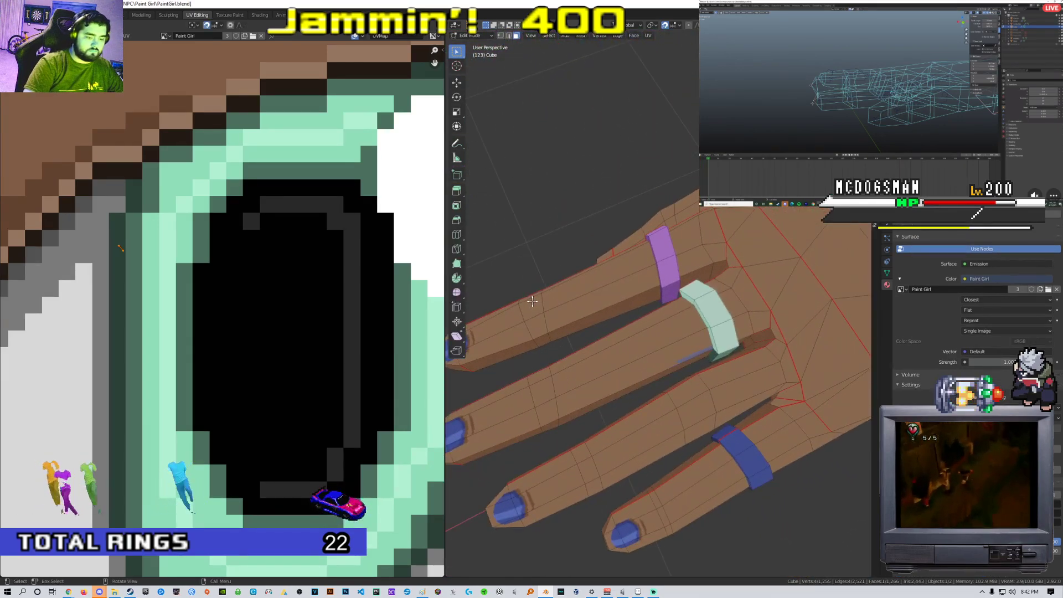
# In top view, add loop cuts across the middle finger beyond the mint ring
pyautogui.press('KP_7')
pyautogui.keyDown('shift'); pyautogui.moveTo(730, 320); pyautogui.dragTo(672, 285, button='middle'); pyautogui.keyUp('shift')
pyautogui.scroll(2, 672, 284)
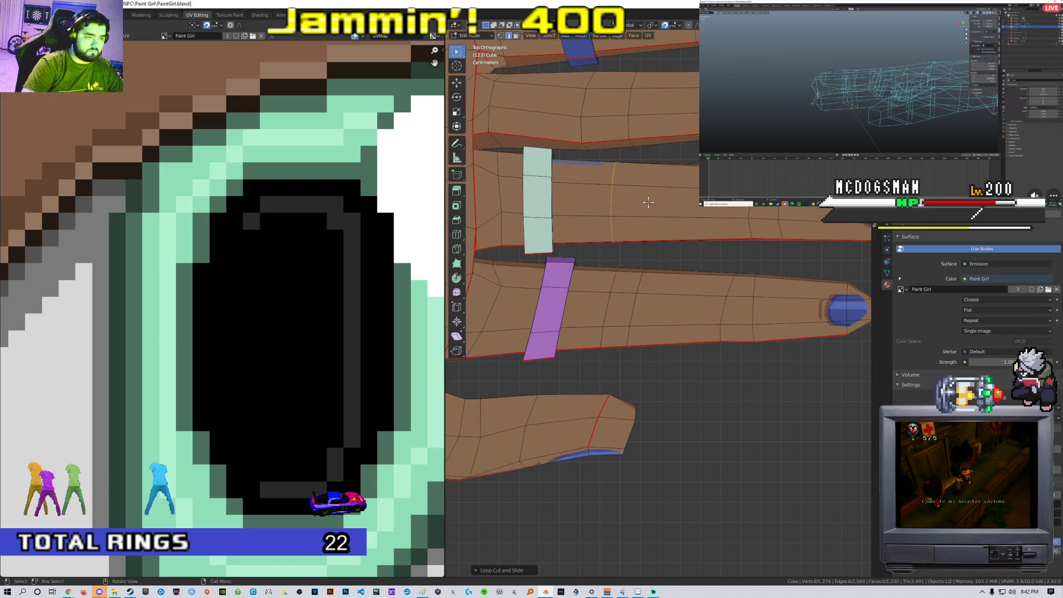
pyautogui.click(649, 212)
pyautogui.moveTo(649, 212); pyautogui.dragTo(665, 273, button='middle')
pyautogui.scroll(3, 664, 261)
pyautogui.scroll(-3, 661, 276)
pyautogui.scroll(2, 661, 276)
pyautogui.scroll(-5, 656, 284)
pyautogui.press('KP_7')
pyautogui.scroll(5, 676, 268)
# Move the edge vertices of the blue pinky ring to reshape it around the finger
pyautogui.moveTo(629, 242); pyautogui.dragTo(807, 220, button='middle')
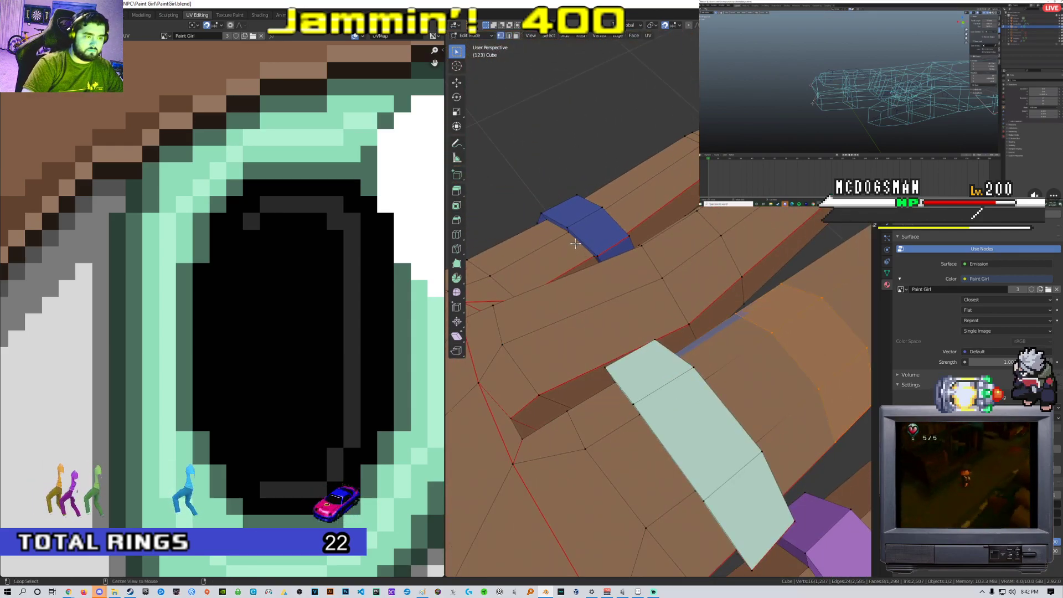
pyautogui.moveTo(581, 241); pyautogui.dragTo(645, 234, button='middle')
pyautogui.press('g')
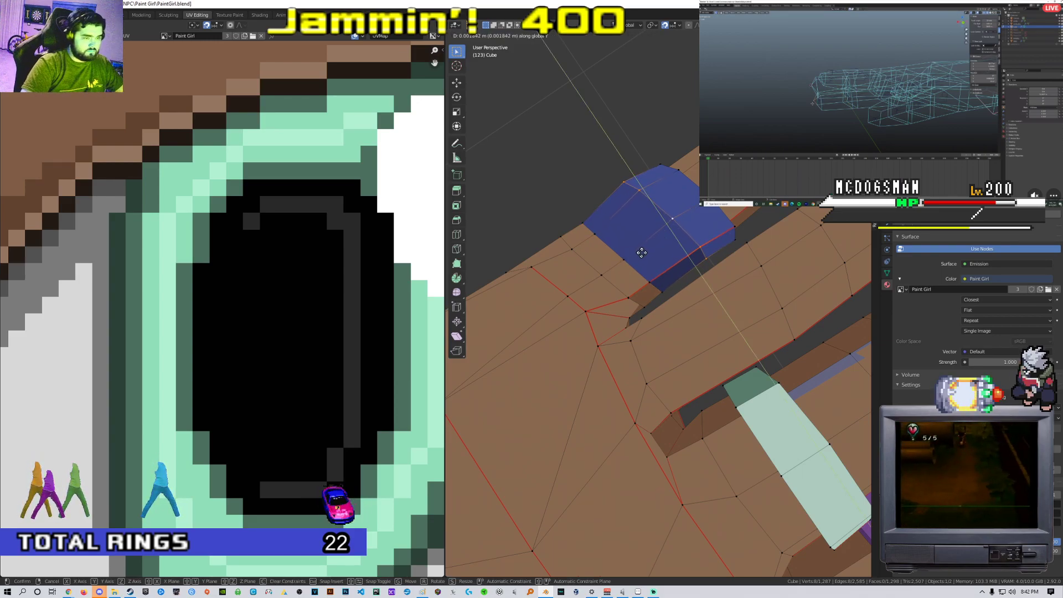
pyautogui.press('x')
pyautogui.click(632, 257)
pyautogui.moveTo(645, 240)
pyautogui.mouseDown(button='middle')
pyautogui.moveTo(684, 237)
pyautogui.moveTo(638, 259)
pyautogui.mouseUp(button='middle')
pyautogui.press('g')
pyautogui.press('g')
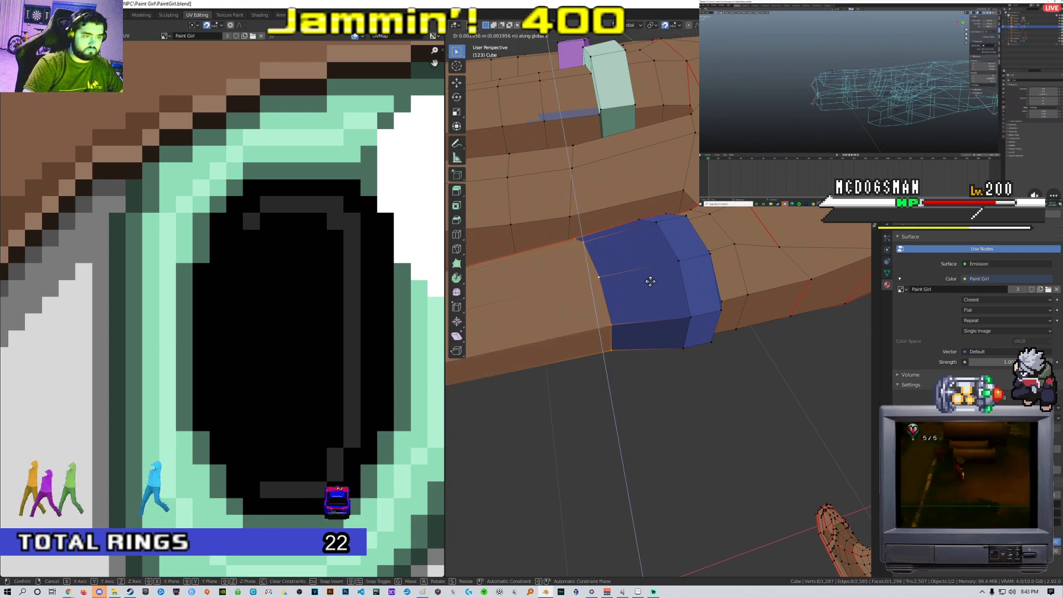
pyautogui.click(669, 279)
pyautogui.moveTo(669, 278); pyautogui.dragTo(592, 276, button='middle')
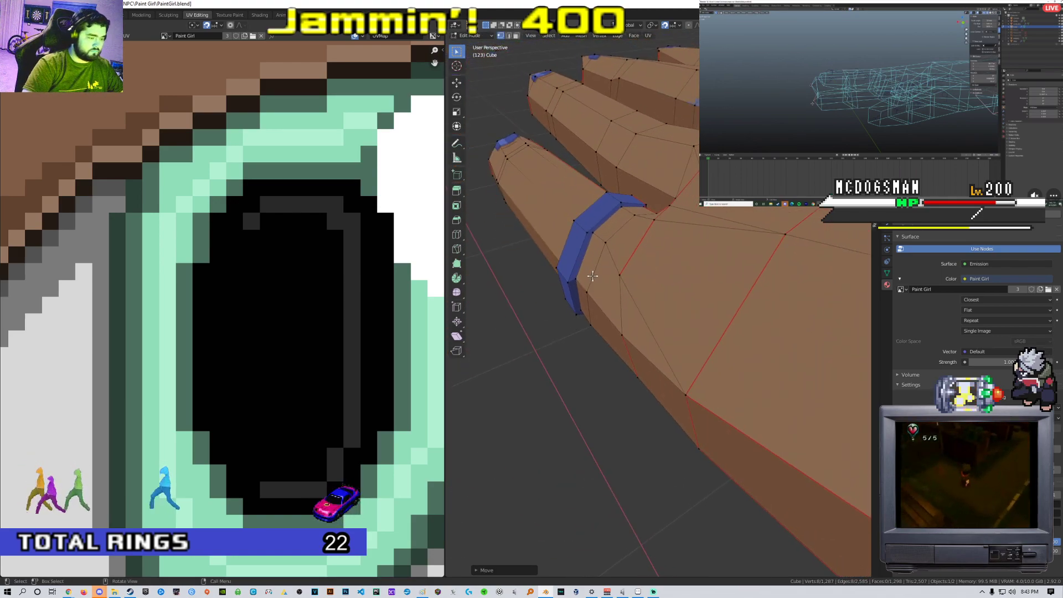
# Select the pinky's face loop bordering the blue ring on the fingertip side, scale it and reposition it
pyautogui.moveTo(606, 227); pyautogui.dragTo(617, 420, button='middle')
pyautogui.moveTo(653, 178); pyautogui.dragTo(570, 368, button='middle')
pyautogui.press('3')
pyautogui.click(601, 178)
pyautogui.keyDown('alt'); pyautogui.click(601, 181); pyautogui.keyUp('alt')
pyautogui.moveTo(681, 204); pyautogui.dragTo(624, 191, button='middle')
pyautogui.press('s')
pyautogui.click(662, 192)
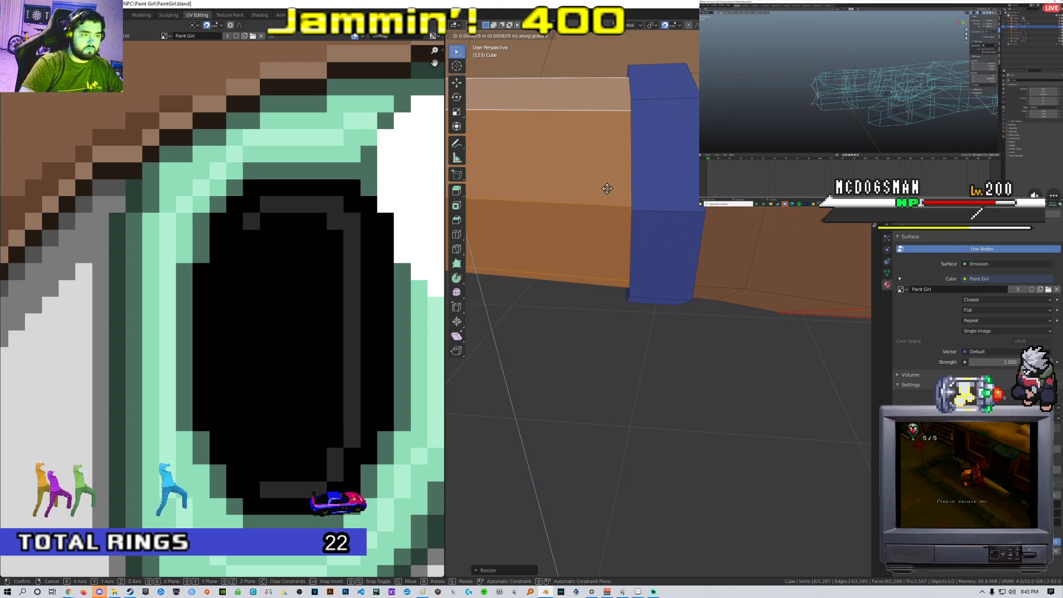
pyautogui.press('z')
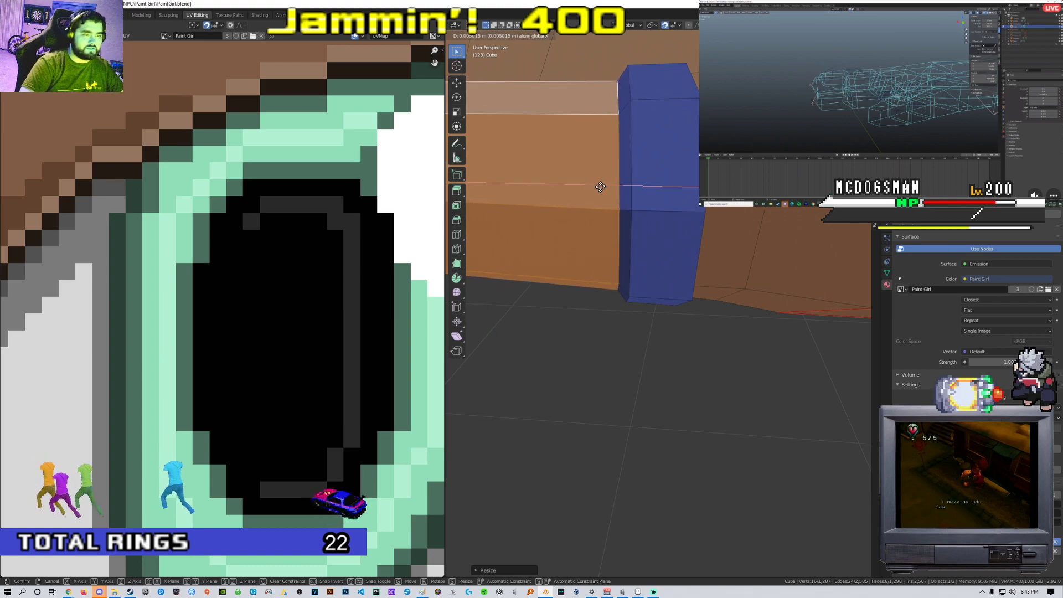
pyautogui.press('s')
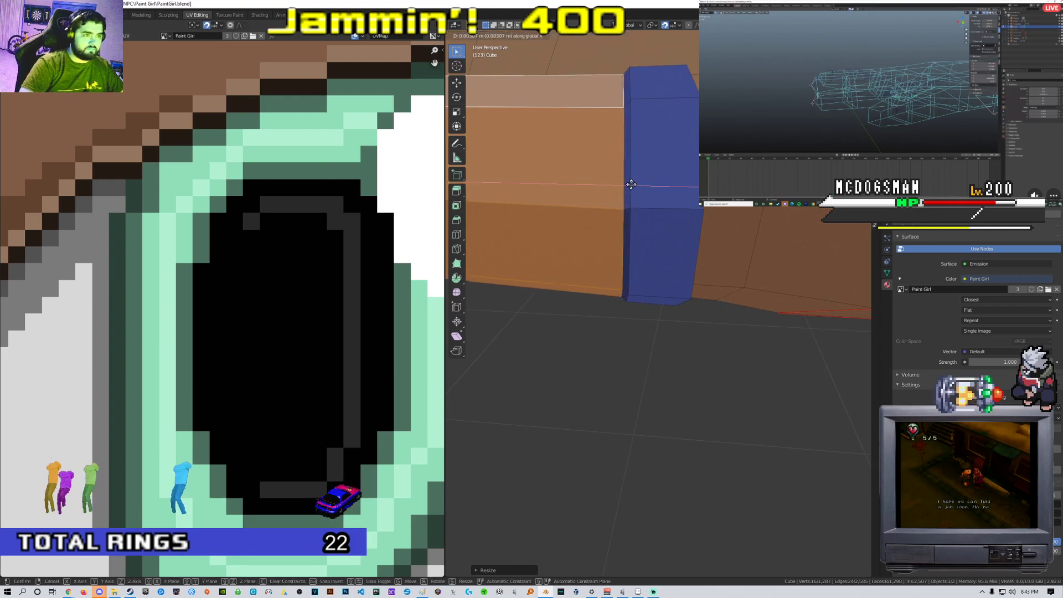
pyautogui.click(633, 184)
# Check the blue ring in object mode, then shrink and shift the adjoining pinky face loop
pyautogui.moveTo(633, 185); pyautogui.dragTo(687, 256, button='middle')
pyautogui.scroll(-6, 570, 181)
pyautogui.press('Tab')
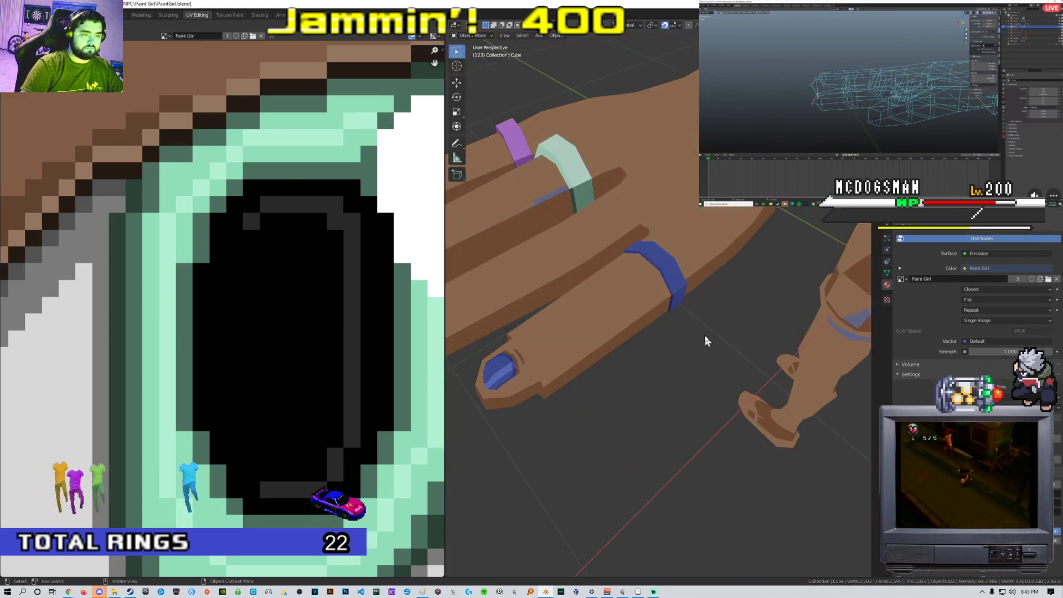
pyautogui.moveTo(707, 341); pyautogui.dragTo(627, 266, button='middle')
pyautogui.press('Tab')
pyautogui.scroll(4, 626, 257)
pyautogui.press('s')
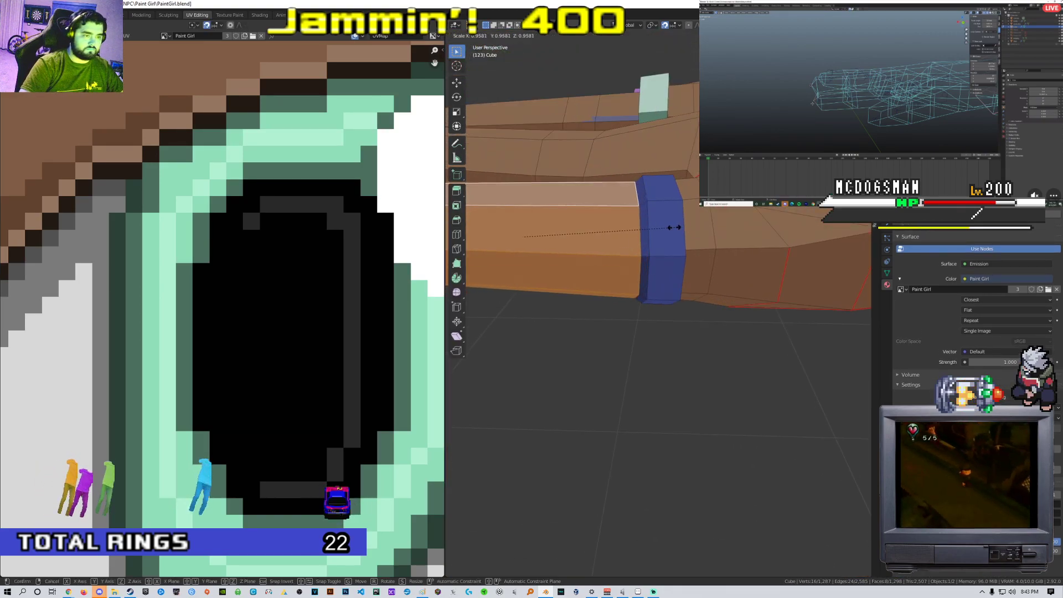
pyautogui.click(669, 227)
pyautogui.press('g')
pyautogui.click(676, 227)
# Select the face loop on the knuckle side of the blue ring, scale it and check the shading
pyautogui.moveTo(711, 233); pyautogui.dragTo(722, 276, button='middle')
pyautogui.keyDown('alt'); pyautogui.click(691, 247); pyautogui.keyUp('alt')
pyautogui.press('s')
pyautogui.rightClick(719, 231)
pyautogui.scroll(3, 718, 229)
pyautogui.press('s')
pyautogui.click(736, 217)
pyautogui.press('Tab')
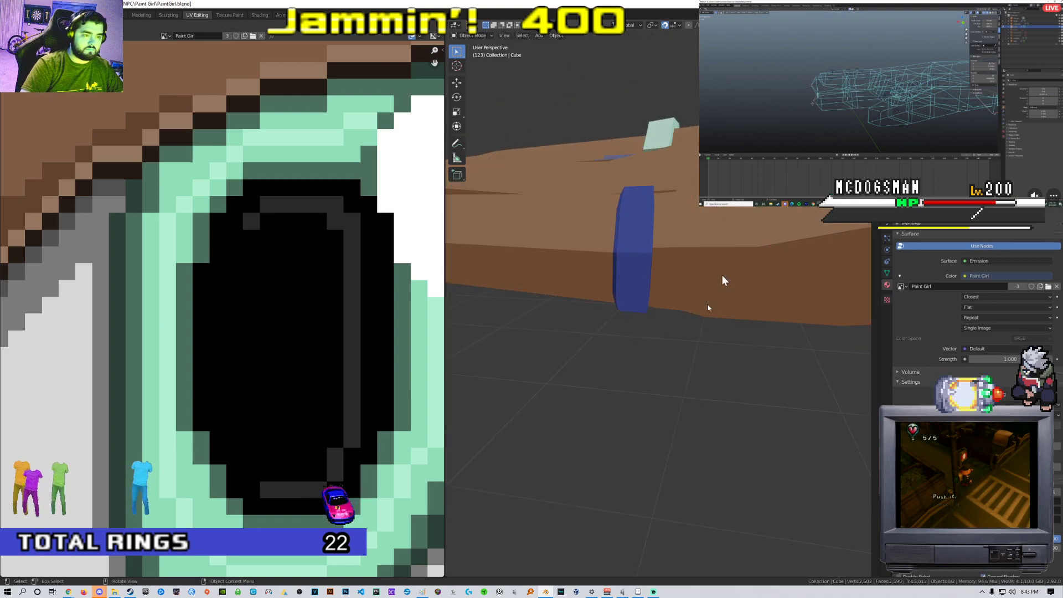
pyautogui.press('Tab')
# Shift a side vertex of the blue ring slightly toward the knuckle to even its edge
pyautogui.moveTo(679, 303); pyautogui.dragTo(650, 197, button='middle')
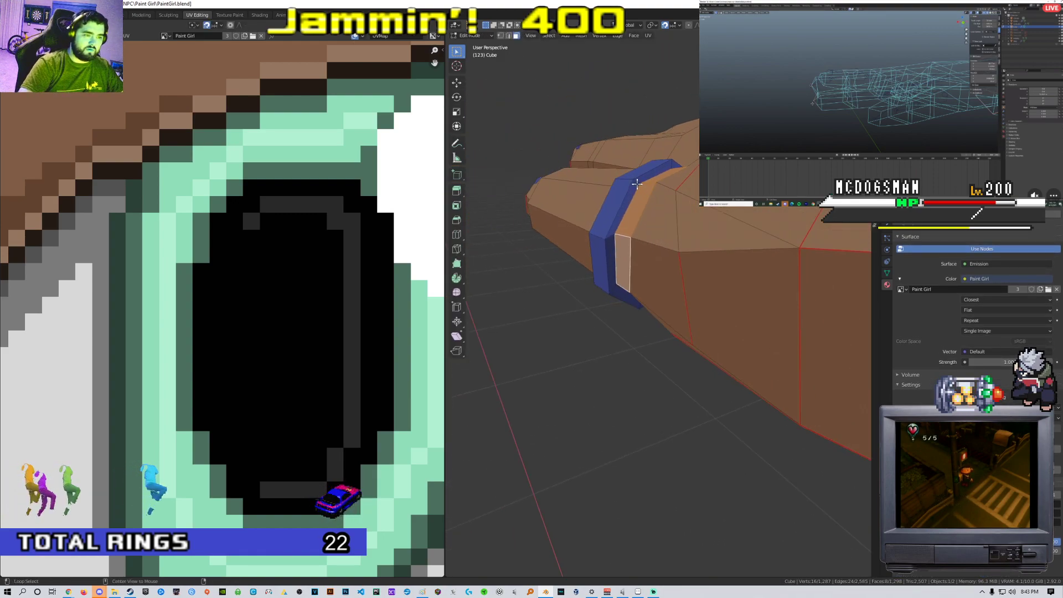
pyautogui.moveTo(565, 216); pyautogui.dragTo(579, 232, button='middle')
pyautogui.moveTo(667, 234); pyautogui.dragTo(623, 221, button='middle')
pyautogui.press('1')
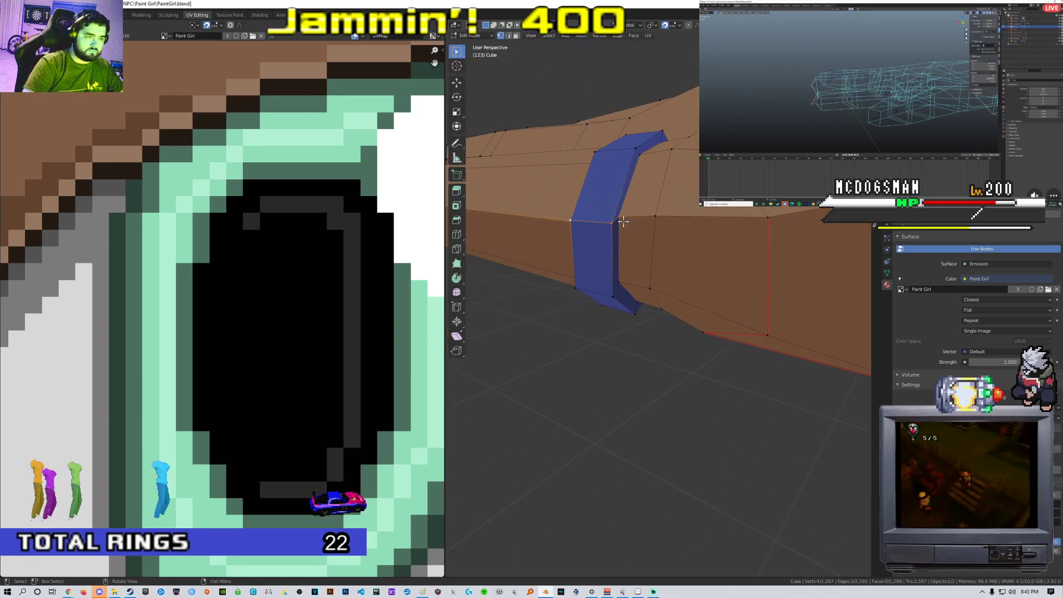
pyautogui.rightClick(623, 222)
pyautogui.click(621, 224)
pyautogui.click(660, 225)
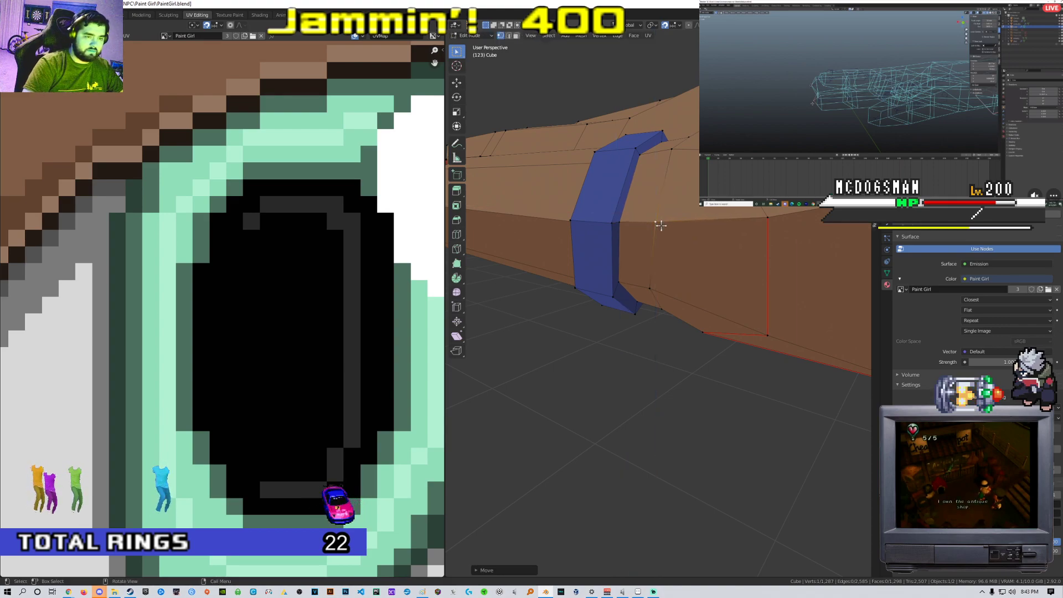
pyautogui.scroll(-2, 659, 226)
# Adjust the edge loops along the pinky and add a loop cut between the fingertip and the blue ring
pyautogui.press('Tab')
pyautogui.moveTo(674, 242)
pyautogui.mouseDown(button='middle')
pyautogui.moveTo(629, 273)
pyautogui.moveTo(753, 254)
pyautogui.moveTo(664, 208)
pyautogui.moveTo(593, 256)
pyautogui.moveTo(674, 254)
pyautogui.moveTo(696, 282)
pyautogui.moveTo(614, 244)
pyautogui.moveTo(677, 256)
pyautogui.moveTo(698, 248)
pyautogui.moveTo(689, 239)
pyautogui.moveTo(655, 267)
pyautogui.moveTo(671, 242)
pyautogui.moveTo(679, 251)
pyautogui.mouseUp(button='middle')
pyautogui.press('Tab')
pyautogui.keyDown('alt'); pyautogui.click(667, 260); pyautogui.keyUp('alt')
pyautogui.press('s')
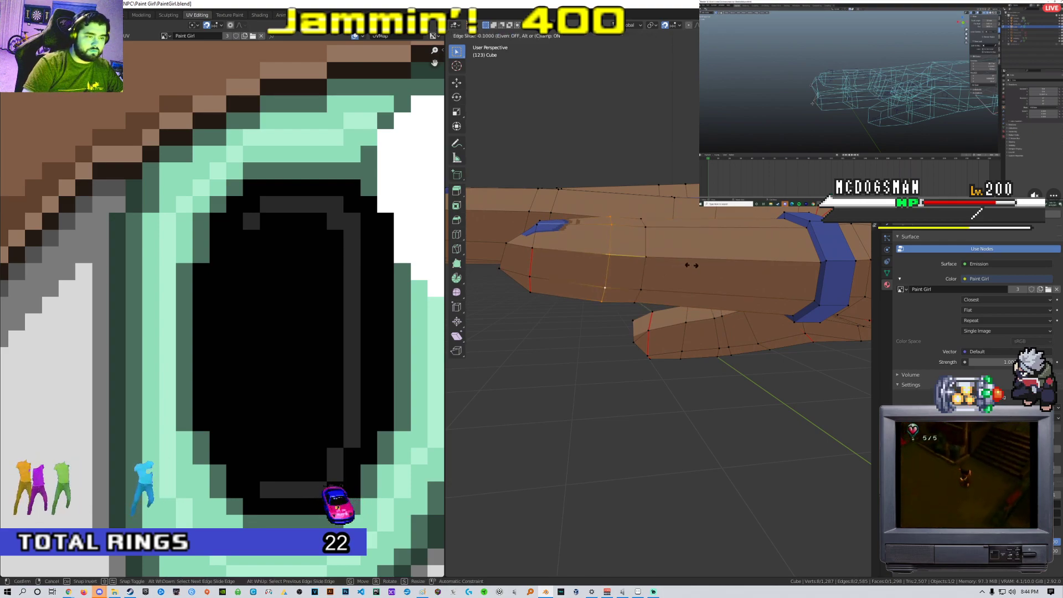
pyautogui.moveTo(723, 264); pyautogui.dragTo(671, 315, button='middle')
pyautogui.press('g')
pyautogui.scroll(5, 656, 299)
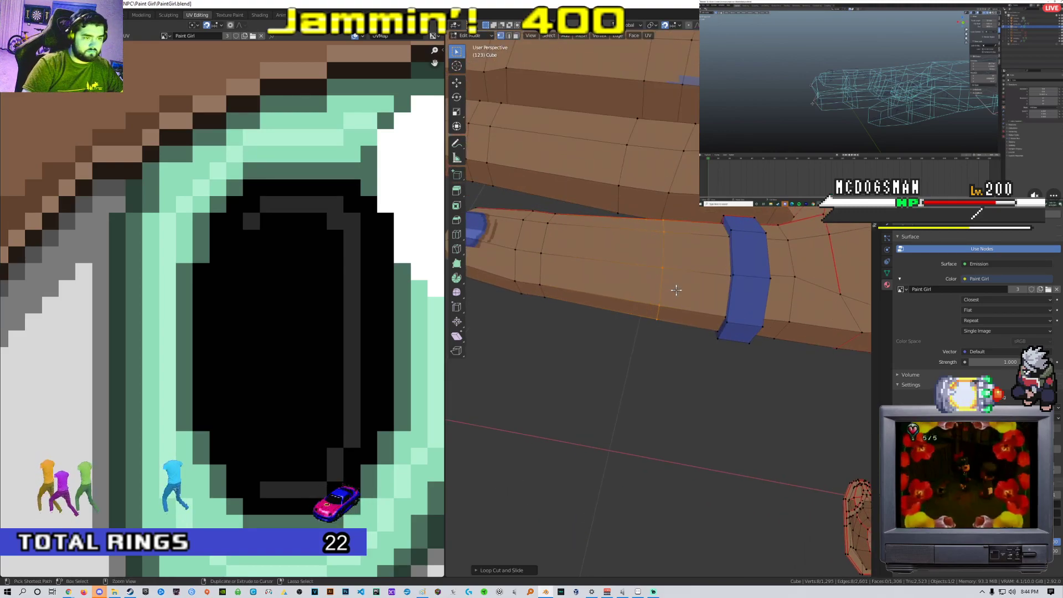
pyautogui.click(660, 356)
# Inspect the blue ring, the whole character and its face alongside the full texture sheet
pyautogui.moveTo(660, 355); pyautogui.dragTo(711, 270, button='middle')
pyautogui.moveTo(706, 278); pyautogui.dragTo(690, 300, button='middle')
pyautogui.scroll(-5, 683, 384)
pyautogui.press('Tab')
pyautogui.scroll(4, 641, 233)
pyautogui.moveTo(640, 233); pyautogui.dragTo(722, 260, button='middle')
pyautogui.scroll(-5, 682, 256)
pyautogui.scroll(-4, 706, 274)
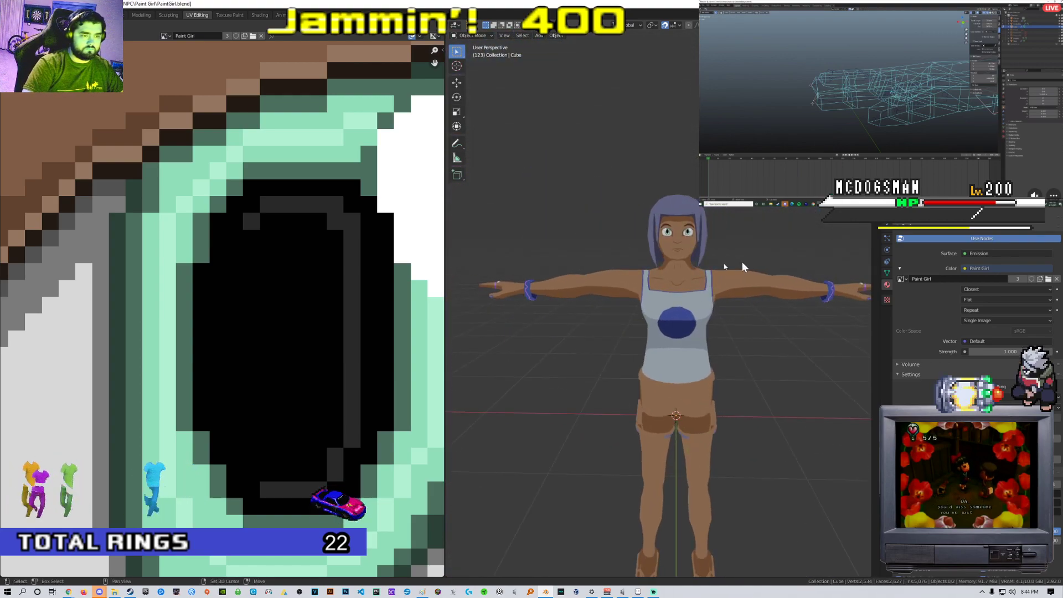
pyautogui.scroll(5, 742, 266)
pyautogui.keyDown('shift'); pyautogui.moveTo(563, 250); pyautogui.dragTo(695, 265, button='middle'); pyautogui.keyUp('shift')
pyautogui.scroll(2, 670, 226)
pyautogui.keyDown('shift'); pyautogui.moveTo(670, 227); pyautogui.dragTo(650, 247, button='middle'); pyautogui.keyUp('shift')
pyautogui.scroll(-18, 324, 243)
pyautogui.moveTo(320, 263); pyautogui.dragTo(274, 204, button='middle')
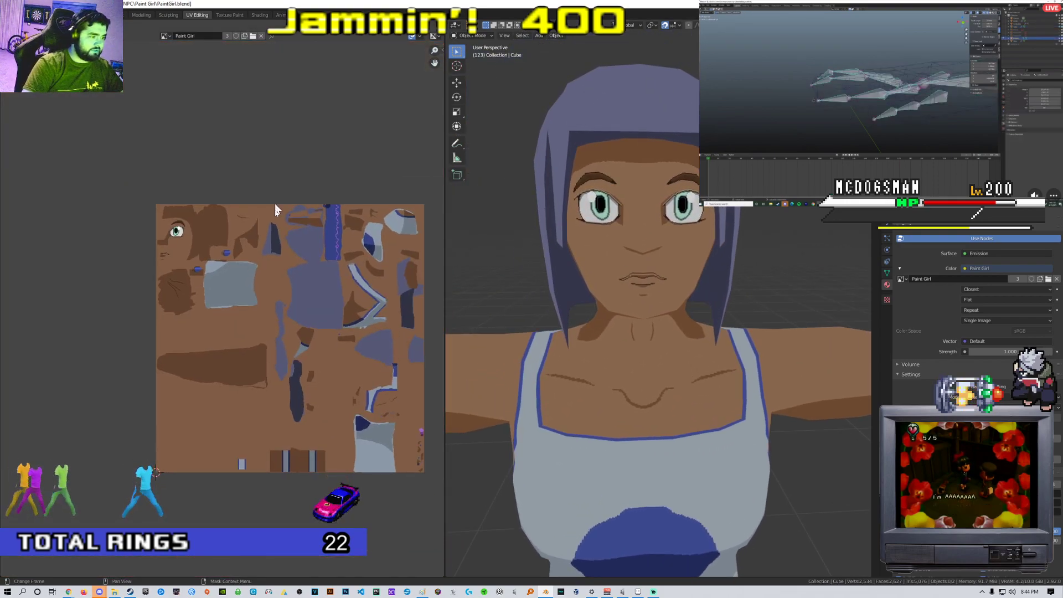
# Examine the UV layout over the texture with the whole character mesh selected
pyautogui.click(229, 15)
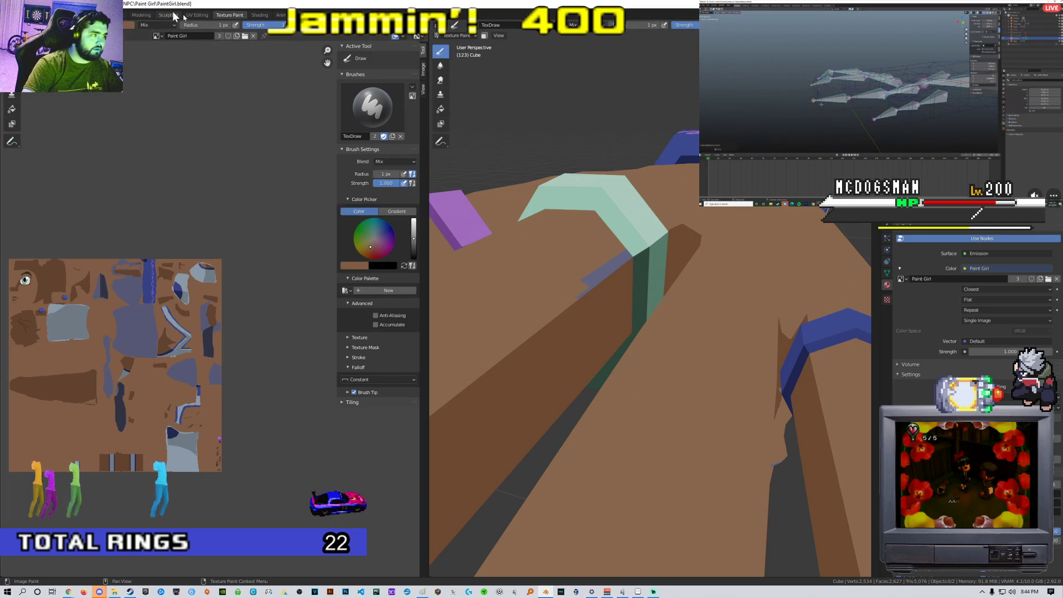
pyautogui.click(197, 15)
pyautogui.scroll(-5, 554, 288)
pyautogui.scroll(-2, 409, 292)
pyautogui.scroll(4, 387, 294)
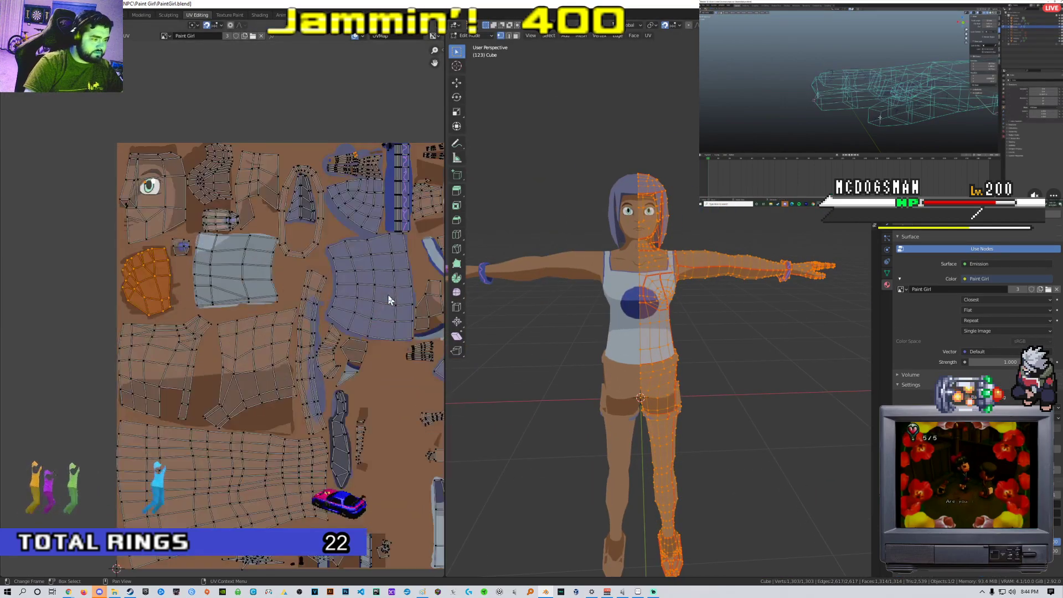
pyautogui.moveTo(387, 294); pyautogui.dragTo(280, 247, button='middle')
pyautogui.scroll(-2, 271, 249)
pyautogui.scroll(2, 261, 251)
pyautogui.moveTo(156, 229); pyautogui.dragTo(262, 254, button='middle')
pyautogui.scroll(3, 262, 254)
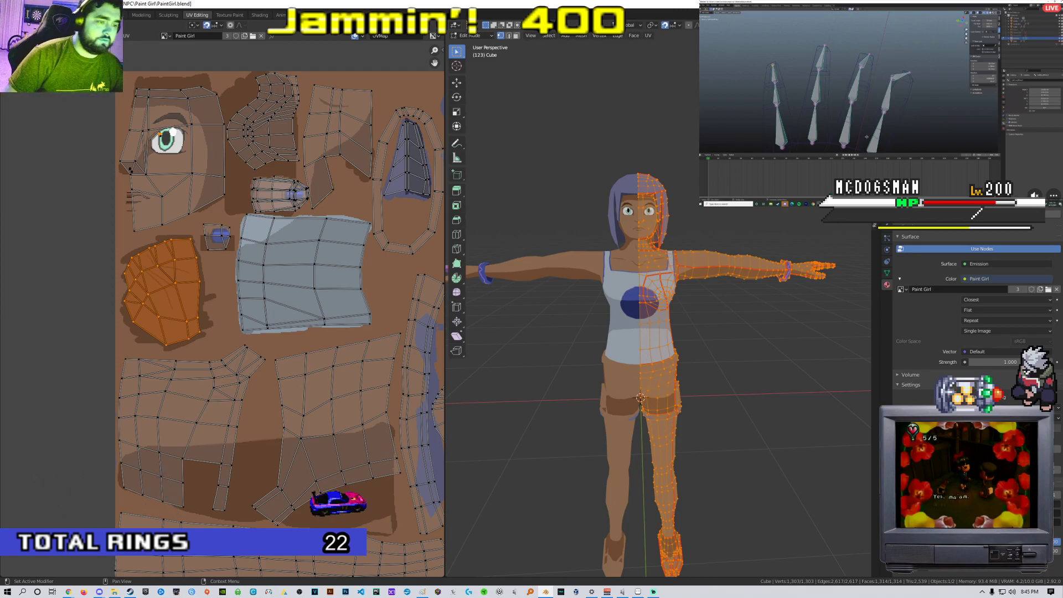
# Examine the character's face, top, arms and back from the front, side and rear
pyautogui.scroll(8, 631, 254)
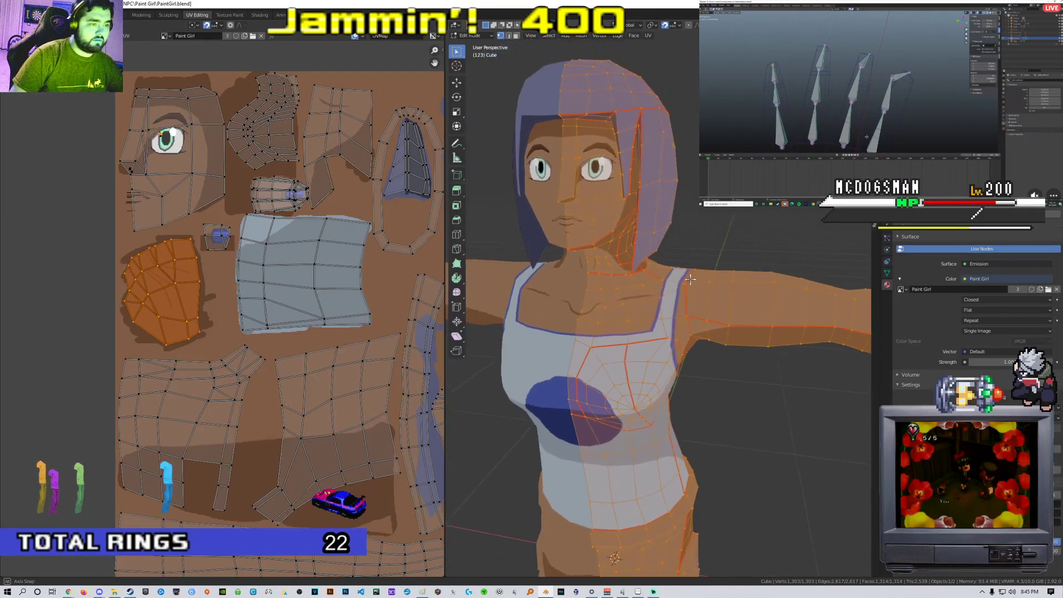
pyautogui.scroll(-8, 631, 255)
pyautogui.press('Tab')
pyautogui.moveTo(715, 248); pyautogui.dragTo(650, 299, button='middle')
pyautogui.scroll(-4, 728, 283)
pyautogui.scroll(3, 715, 287)
pyautogui.scroll(2, 720, 260)
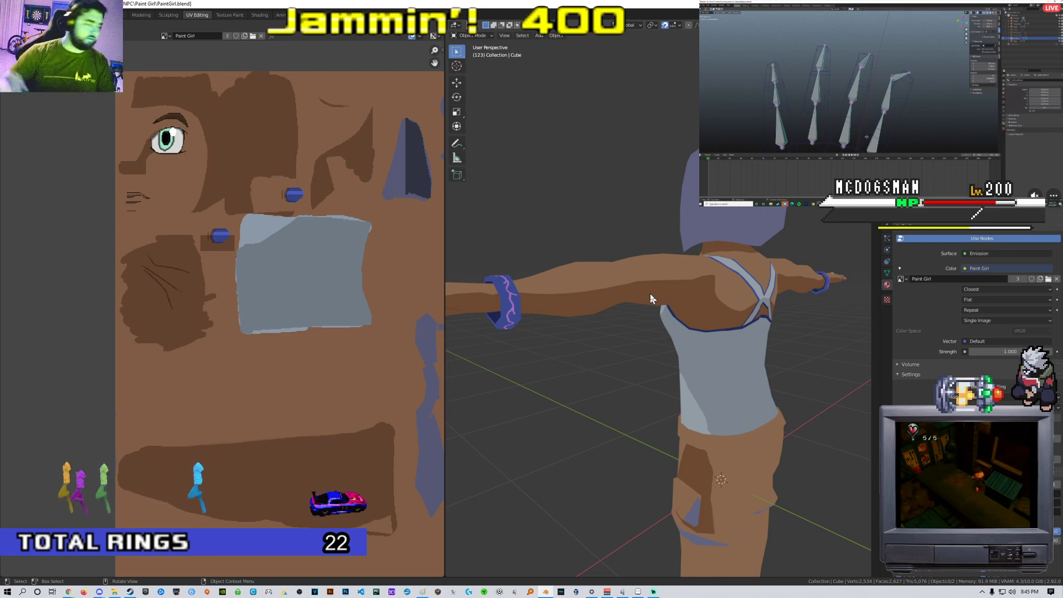
pyautogui.moveTo(655, 254); pyautogui.dragTo(747, 270, button='middle')
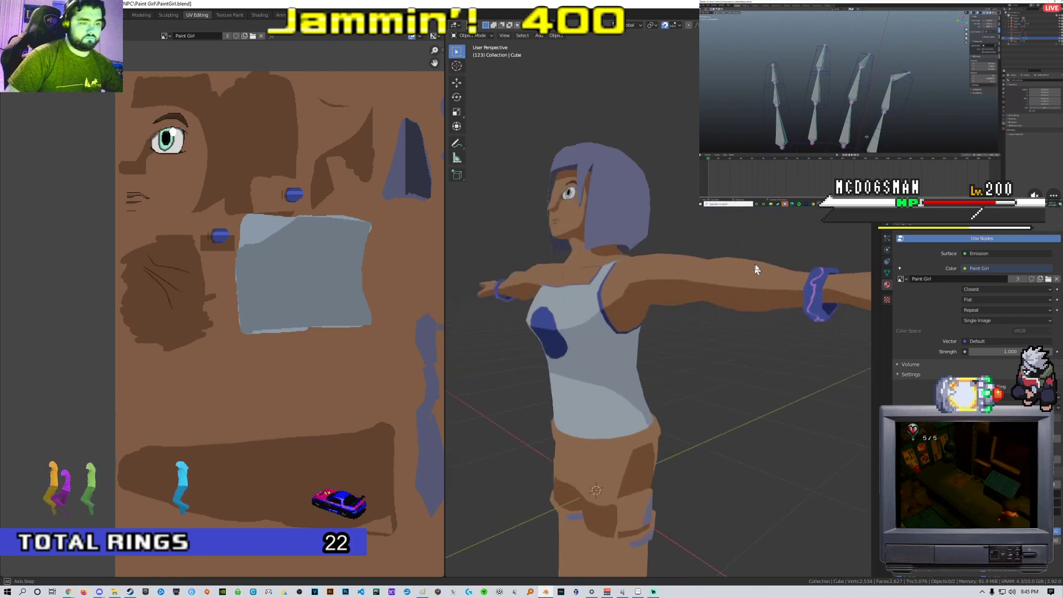
pyautogui.scroll(4, 672, 302)
pyautogui.moveTo(671, 304); pyautogui.dragTo(764, 285, button='middle')
pyautogui.scroll(-5, 763, 285)
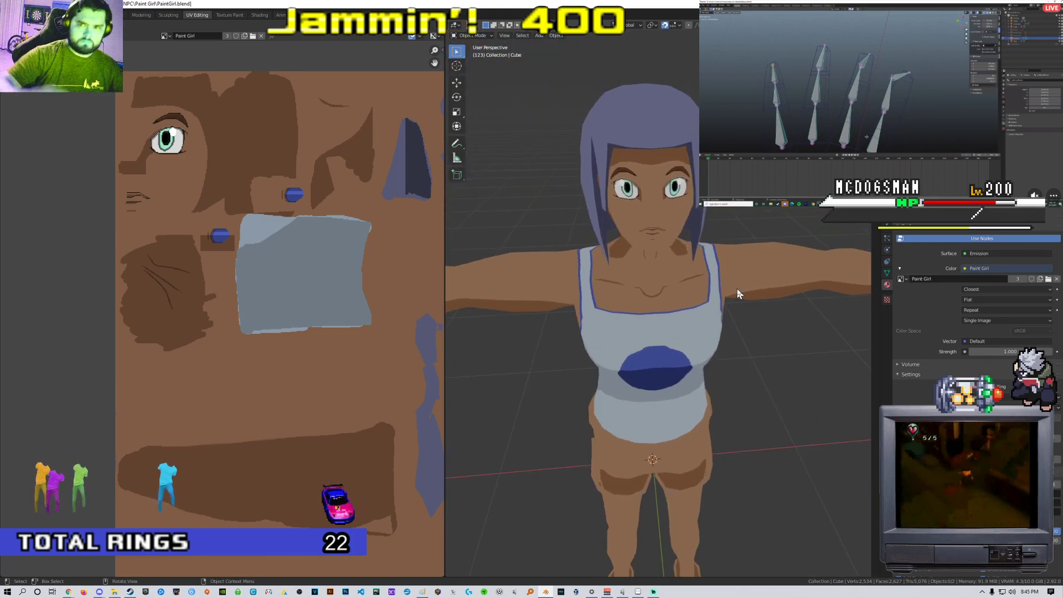
pyautogui.moveTo(730, 301); pyautogui.dragTo(713, 223, button='middle')
# Inspect the full figure and the wrist bracelet from several angles
pyautogui.press('Tab')
pyautogui.scroll(-5, 714, 299)
pyautogui.press('Tab')
pyautogui.scroll(5, 756, 258)
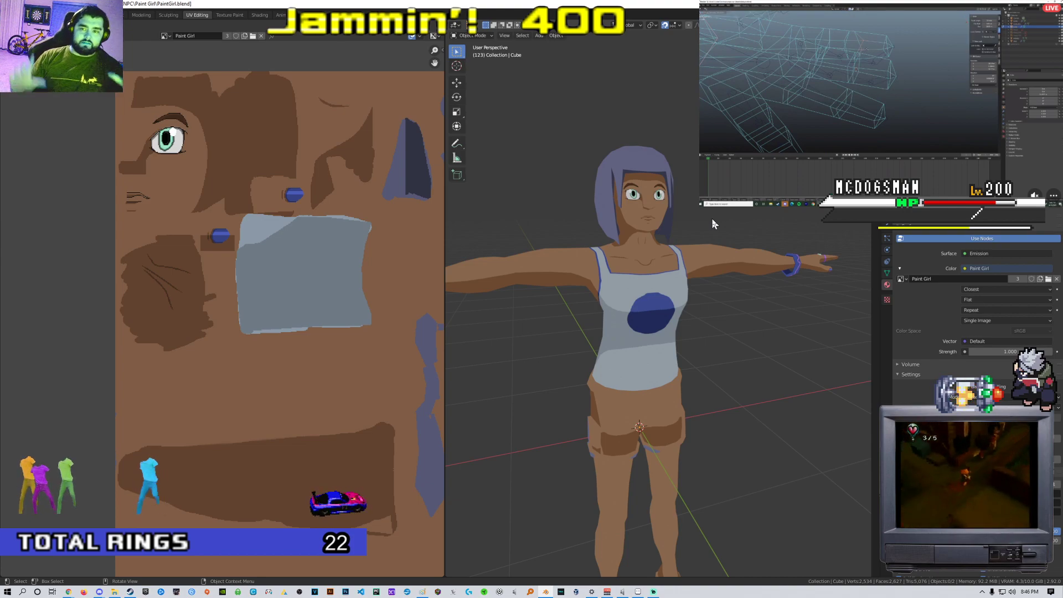
pyautogui.moveTo(711, 218); pyautogui.dragTo(730, 231, button='middle')
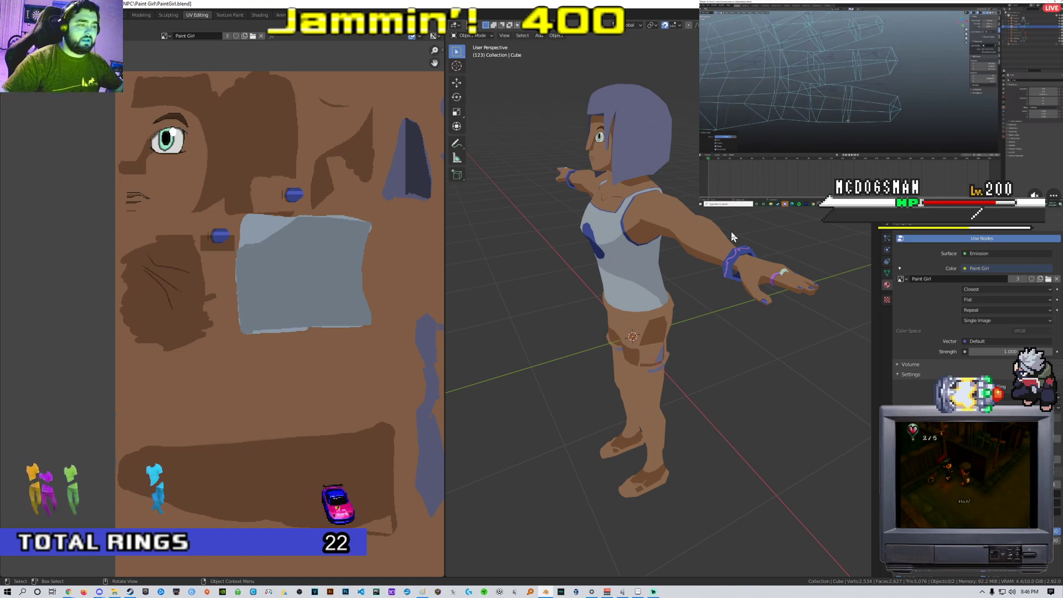
pyautogui.moveTo(730, 231); pyautogui.dragTo(686, 276, button='middle')
pyautogui.scroll(4, 695, 280)
pyautogui.scroll(-4, 691, 266)
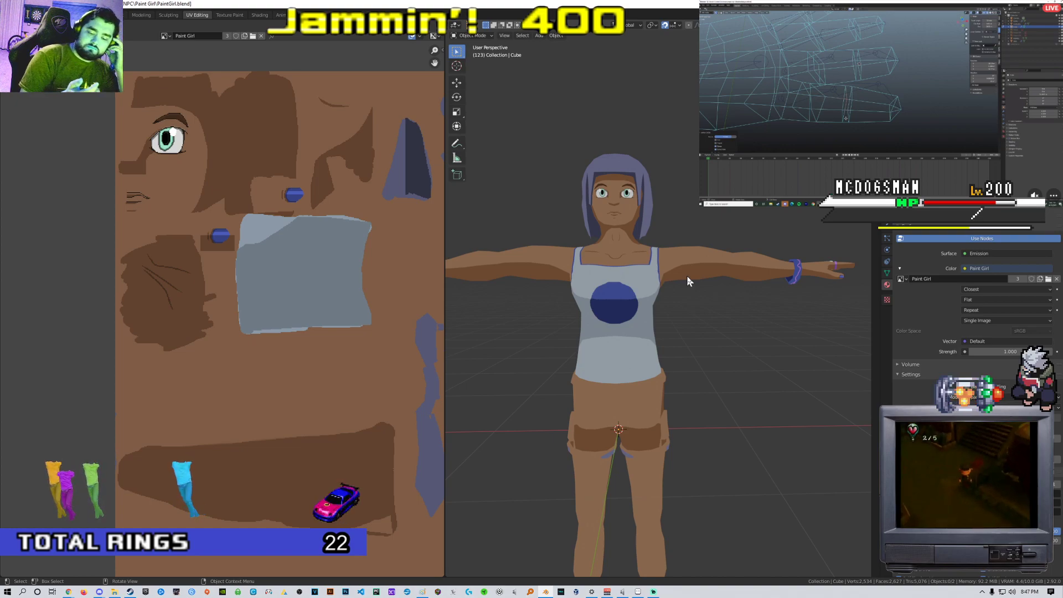
pyautogui.moveTo(749, 234); pyautogui.dragTo(701, 254, button='middle')
pyautogui.scroll(1, 645, 237)
pyautogui.scroll(2, 719, 265)
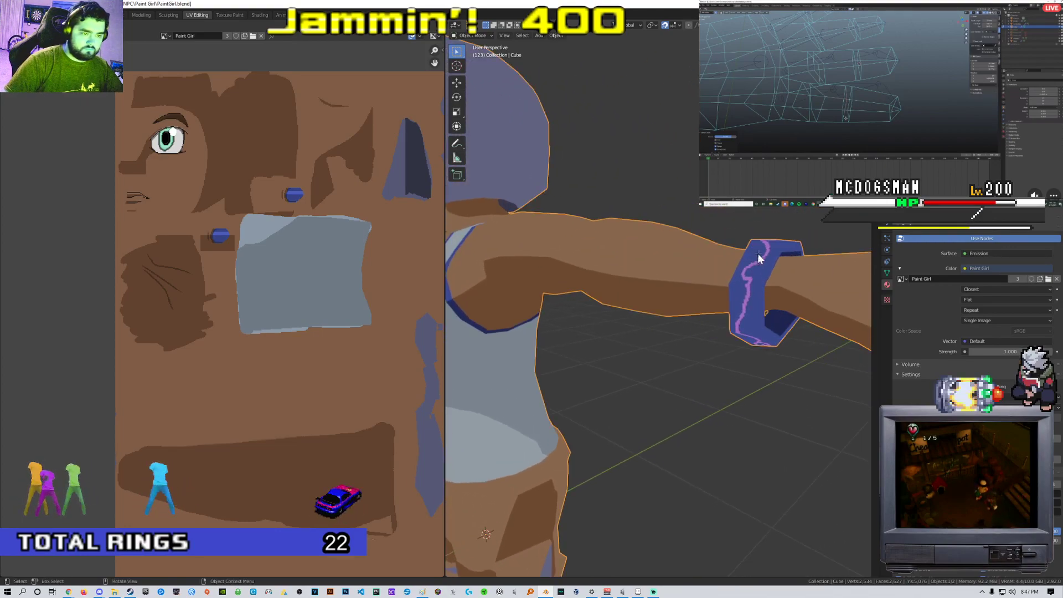
# Grow a vertex selection over the wrist bracelet and move it along the X axis
pyautogui.press('Tab')
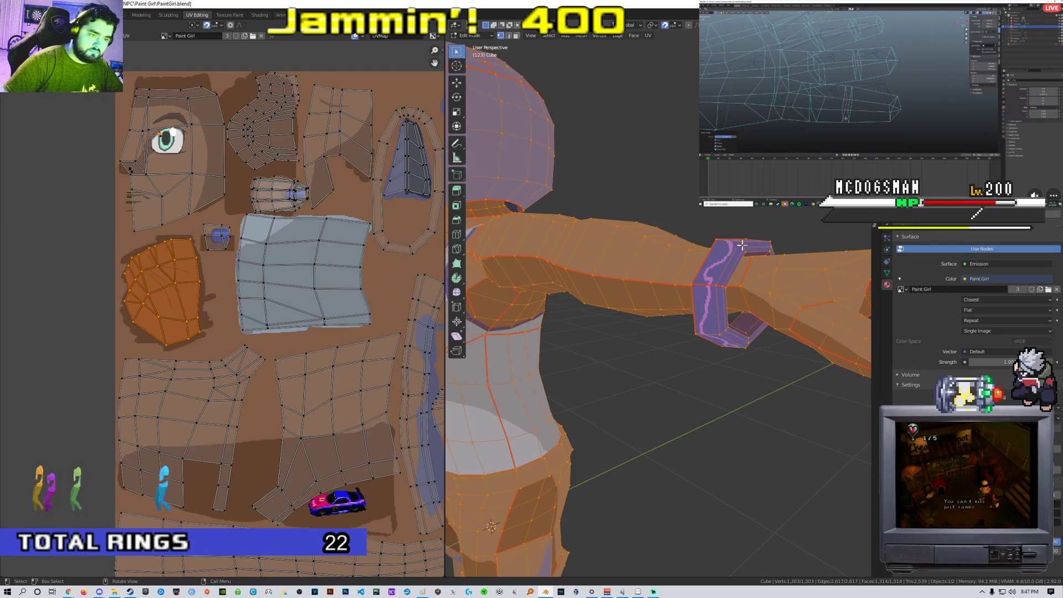
pyautogui.click(738, 244)
pyautogui.press('ctrl+KP_Add')
pyautogui.press('ctrl+KP_Add')
pyautogui.press('ctrl+KP_Add')
pyautogui.press('ctrl+KP_Add')
pyautogui.press('g')
pyautogui.press('x')
pyautogui.click(765, 250)
pyautogui.click(745, 227)
pyautogui.press('Tab')
# Check the character from several sides and examine the hair mesh around the head
pyautogui.click(712, 218)
pyautogui.moveTo(711, 218); pyautogui.dragTo(847, 204, button='middle')
pyautogui.scroll(-6, 746, 221)
pyautogui.scroll(-4, 768, 225)
pyautogui.scroll(6, 716, 244)
pyautogui.moveTo(581, 208); pyautogui.dragTo(781, 221, button='middle')
pyautogui.scroll(2, 690, 247)
pyautogui.moveTo(690, 247); pyautogui.dragTo(719, 161, button='middle')
pyautogui.scroll(-2, 792, 230)
pyautogui.scroll(3, 666, 271)
pyautogui.press('Tab')
pyautogui.moveTo(631, 221); pyautogui.dragTo(655, 206, button='middle')
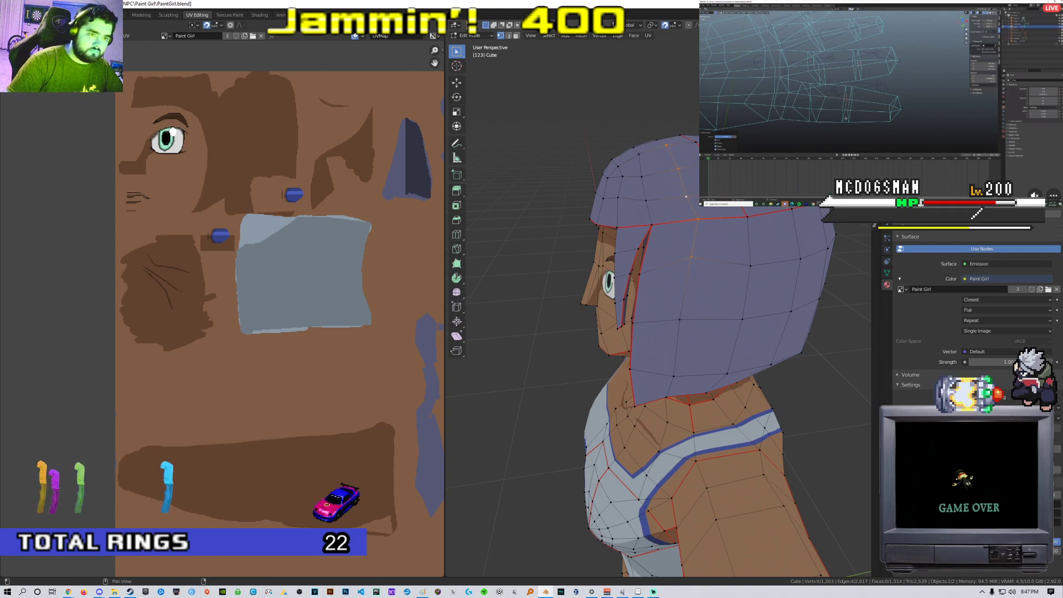
pyautogui.moveTo(686, 195); pyautogui.dragTo(688, 260, button='middle')
# Examine the character's full body and shorts in object mode, near and far
pyautogui.press('Tab')
pyautogui.scroll(-5, 727, 288)
pyautogui.scroll(5, 688, 261)
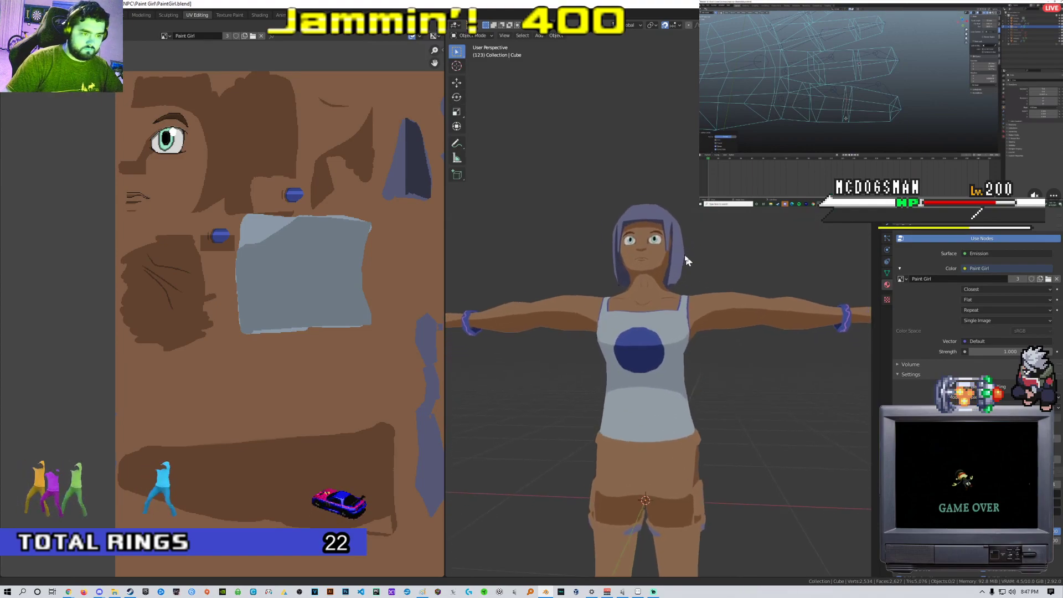
pyautogui.scroll(-3, 705, 315)
pyautogui.keyDown('shift'); pyautogui.moveTo(704, 314); pyautogui.dragTo(607, 273, button='middle'); pyautogui.keyUp('shift')
pyautogui.scroll(2, 797, 299)
pyautogui.moveTo(808, 294); pyautogui.dragTo(755, 250, button='middle')
pyautogui.scroll(-3, 659, 273)
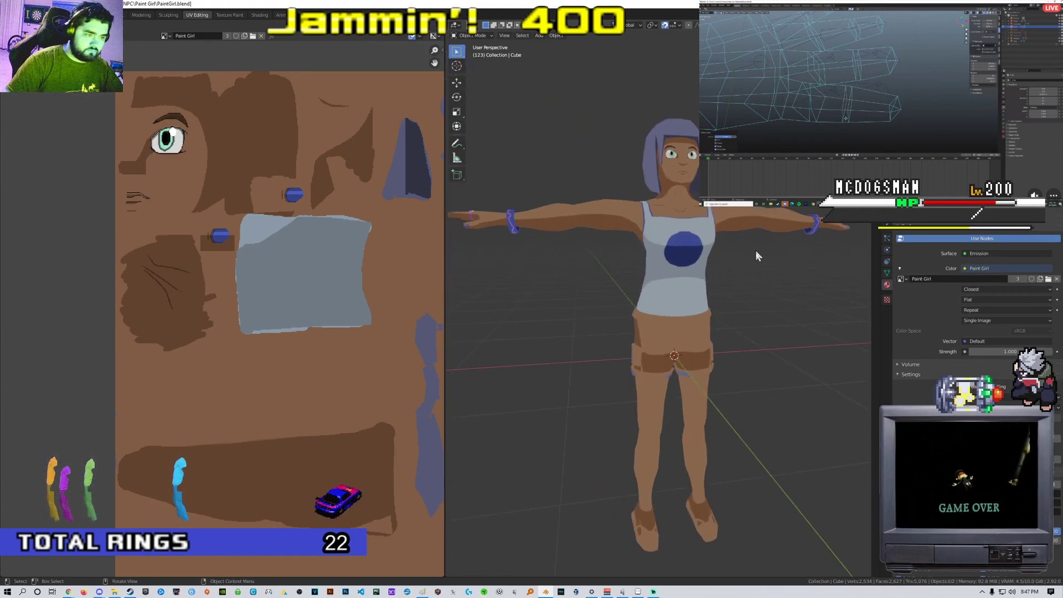
pyautogui.scroll(4, 718, 251)
pyautogui.scroll(-4, 718, 257)
pyautogui.moveTo(683, 280); pyautogui.dragTo(727, 267, button='middle')
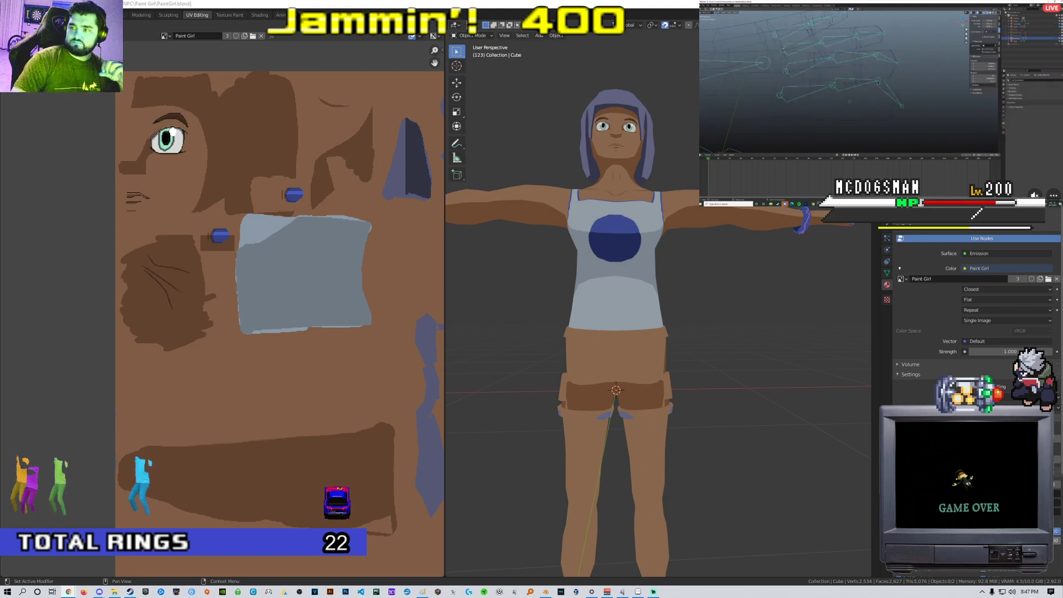
# In the Chrome browser, search Google for "cargo shorts"
pyautogui.click(694, 87)
pyautogui.write('cargo shorts')
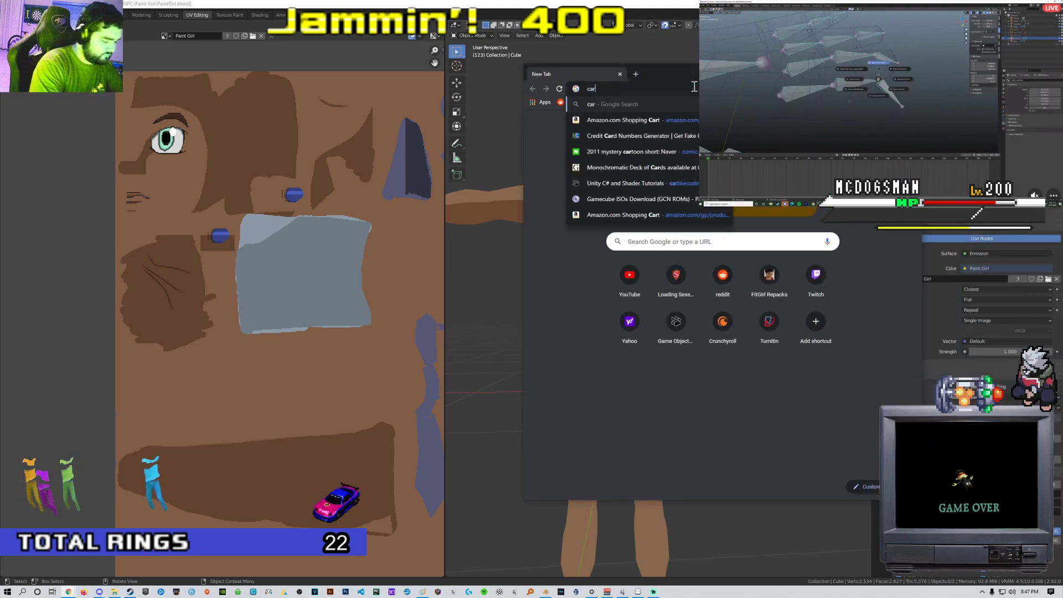
pyautogui.press('Return')
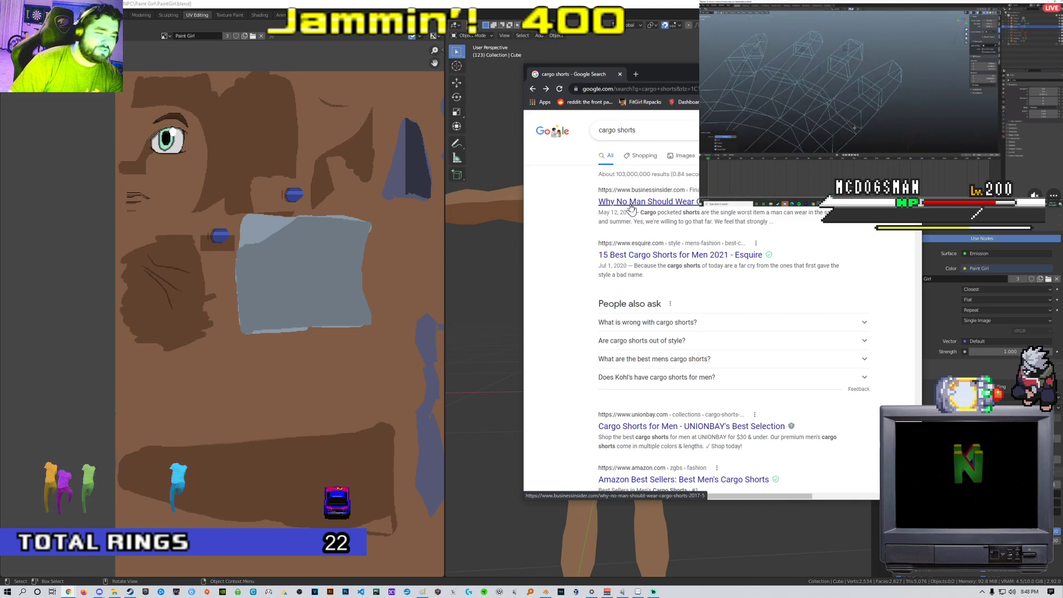
# Open the Business Insider article on cargo shorts and examine its comparison photo of cargo and chino shorts
pyautogui.middleClick(631, 207)
pyautogui.click(652, 71)
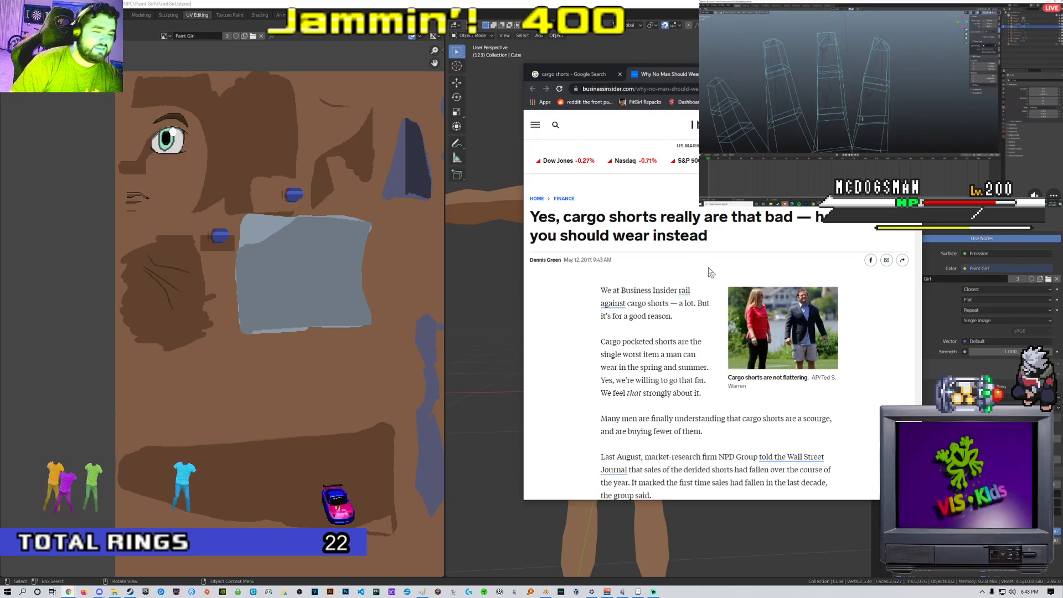
pyautogui.scroll(-15, 696, 233)
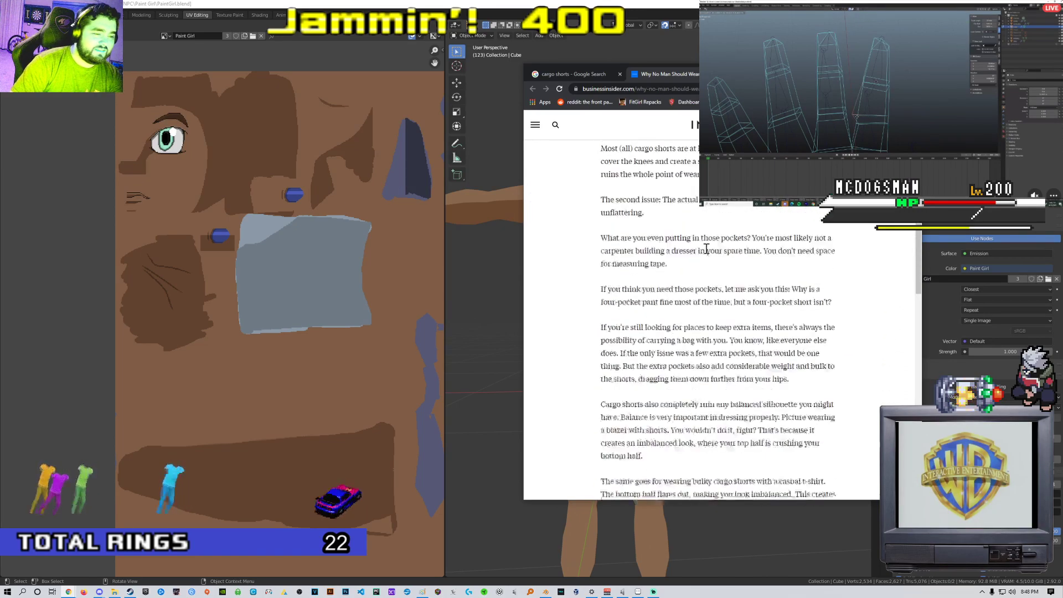
pyautogui.scroll(2, 718, 273)
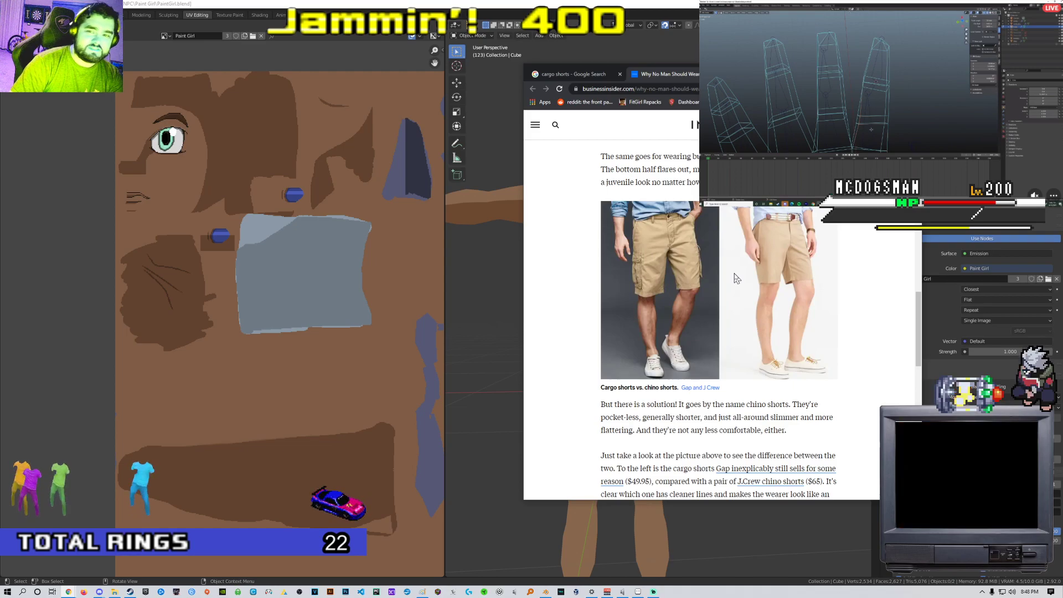
pyautogui.scroll(-10, 736, 278)
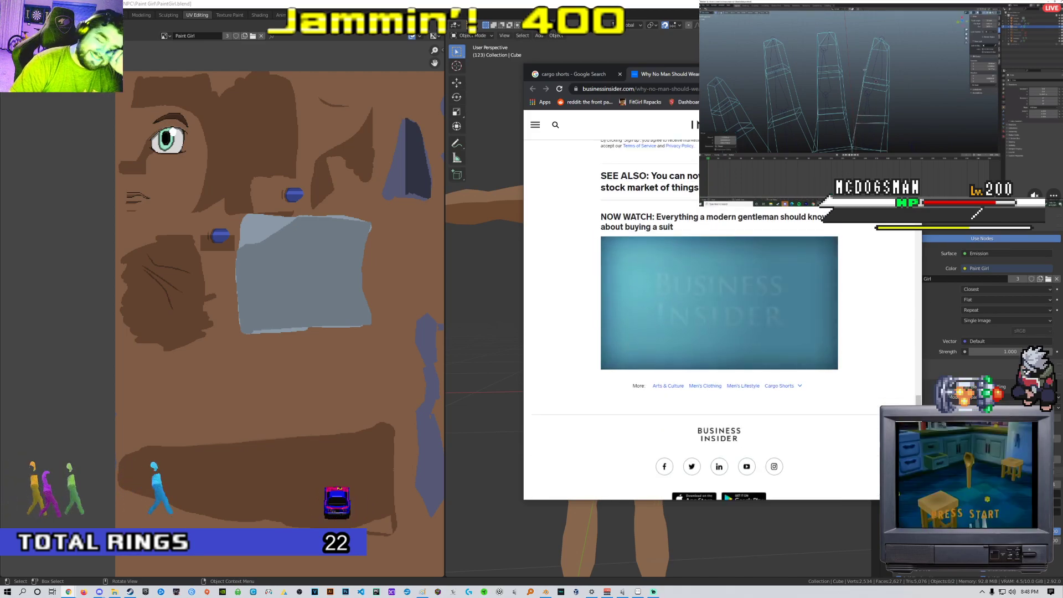
pyautogui.scroll(10, 718, 320)
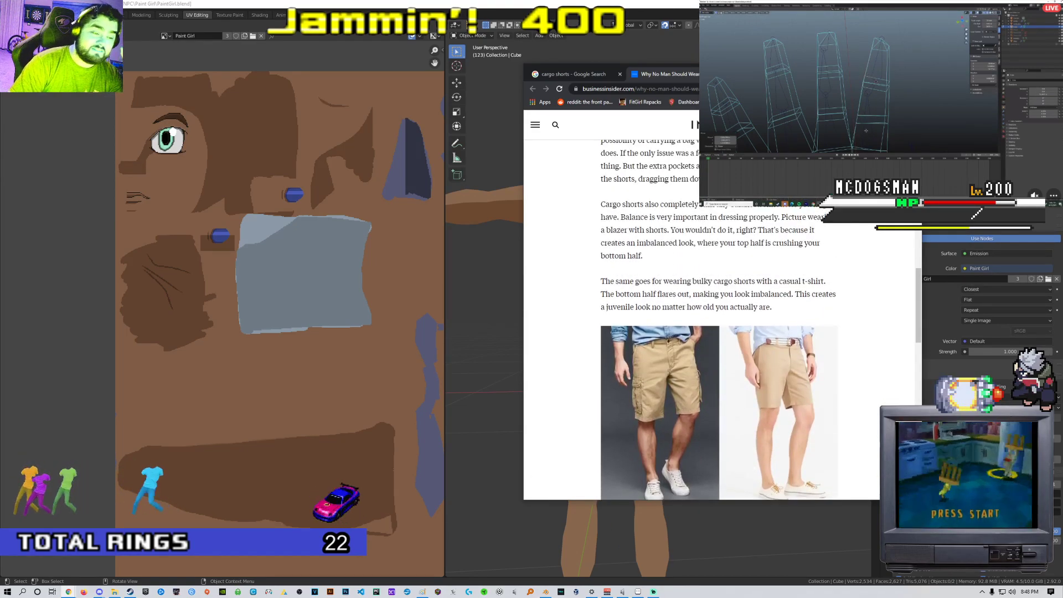
pyautogui.scroll(-2, 718, 320)
pyautogui.scroll(1, 719, 320)
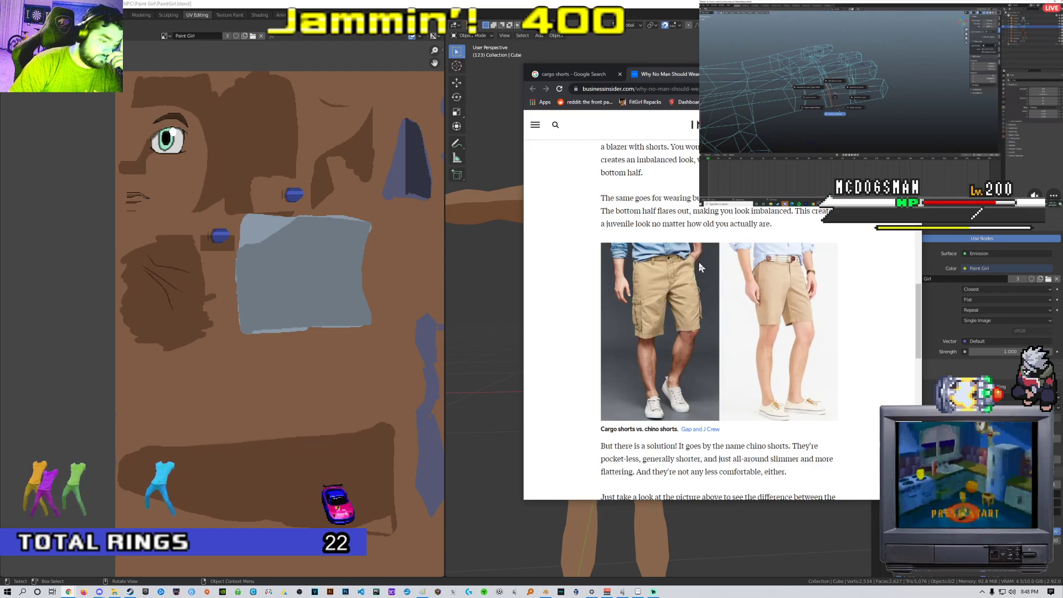
pyautogui.scroll(-1, 699, 262)
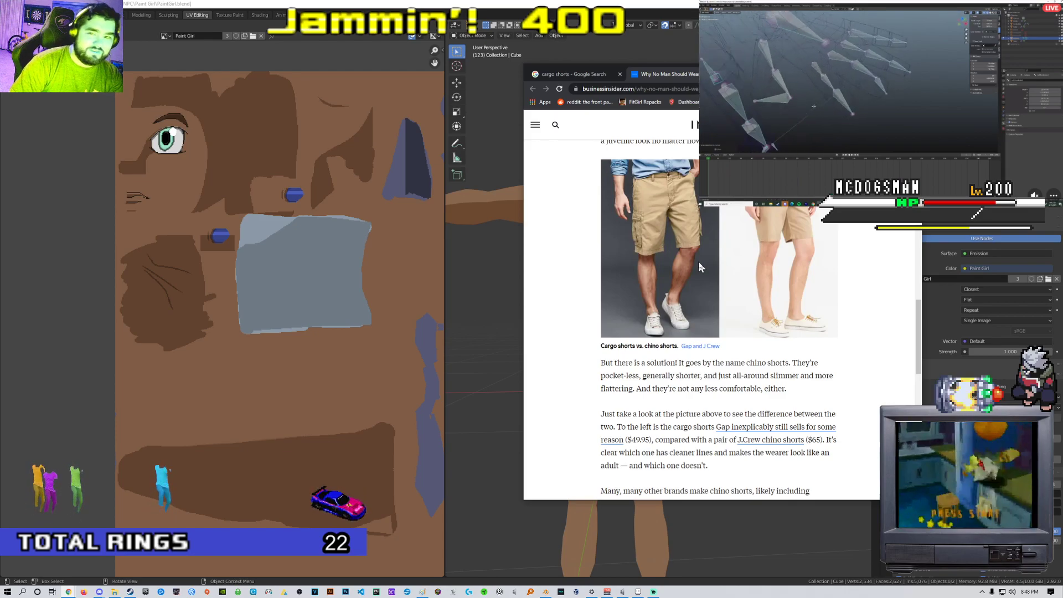
pyautogui.scroll(5, 698, 262)
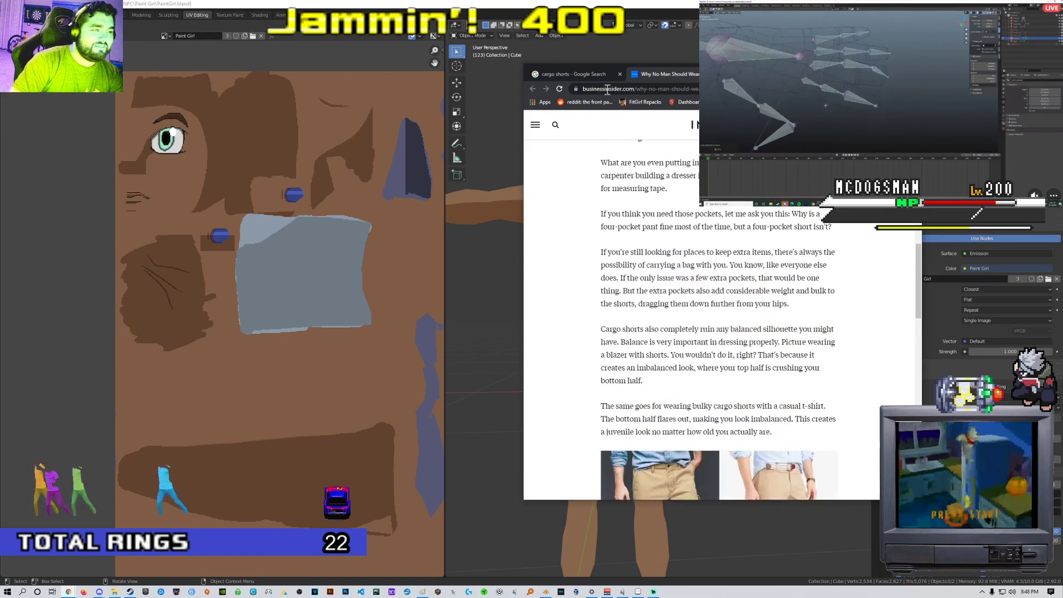
pyautogui.middleClick(649, 75)
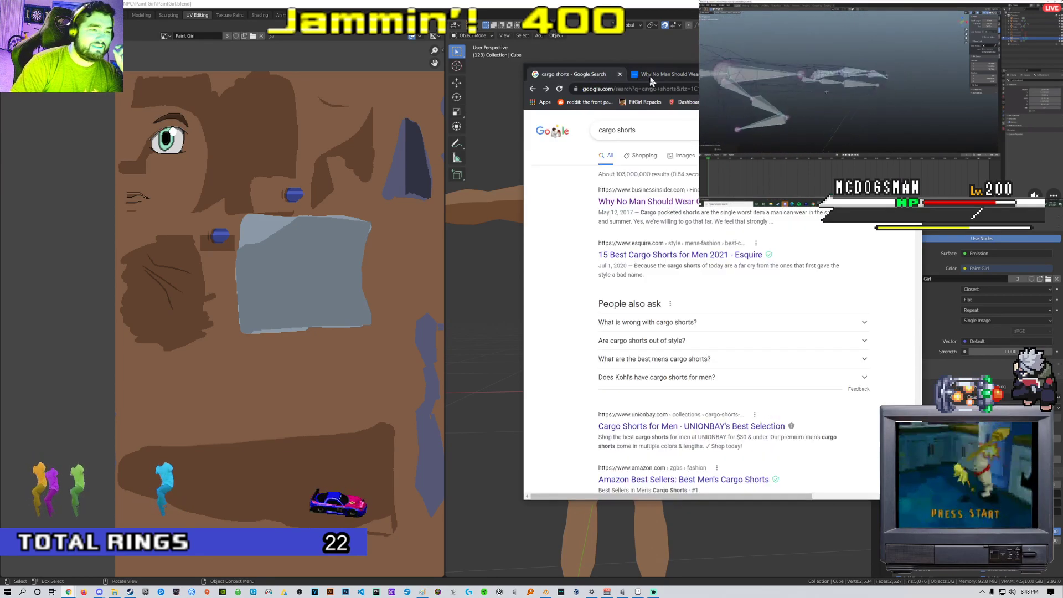
# Browse the image results for cargo shorts and preview the AE Flex Classic and Readymade drawstring pairs
pyautogui.click(681, 155)
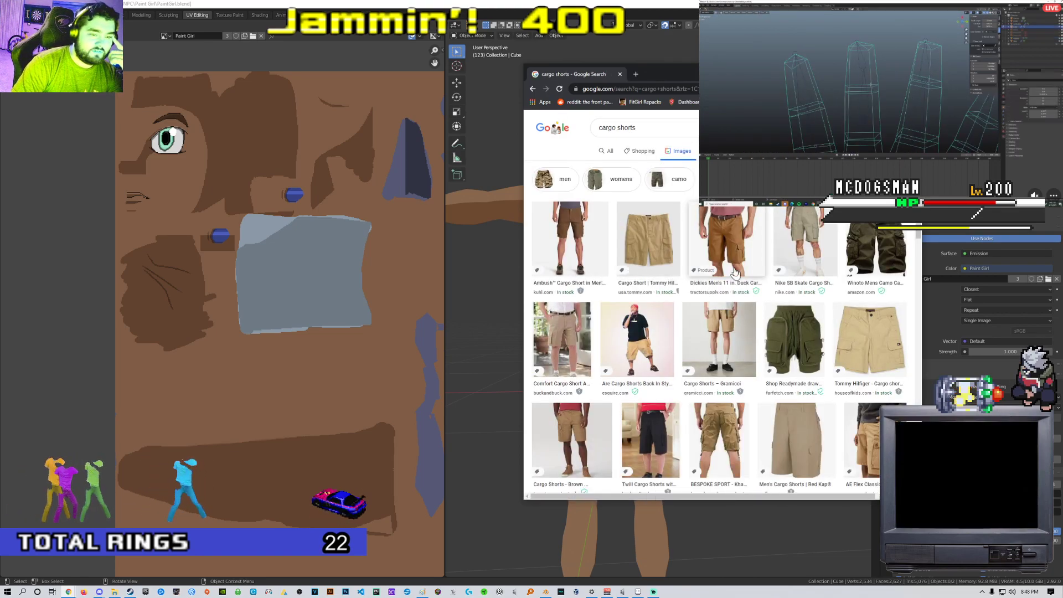
pyautogui.scroll(-4, 735, 272)
pyautogui.click(769, 235)
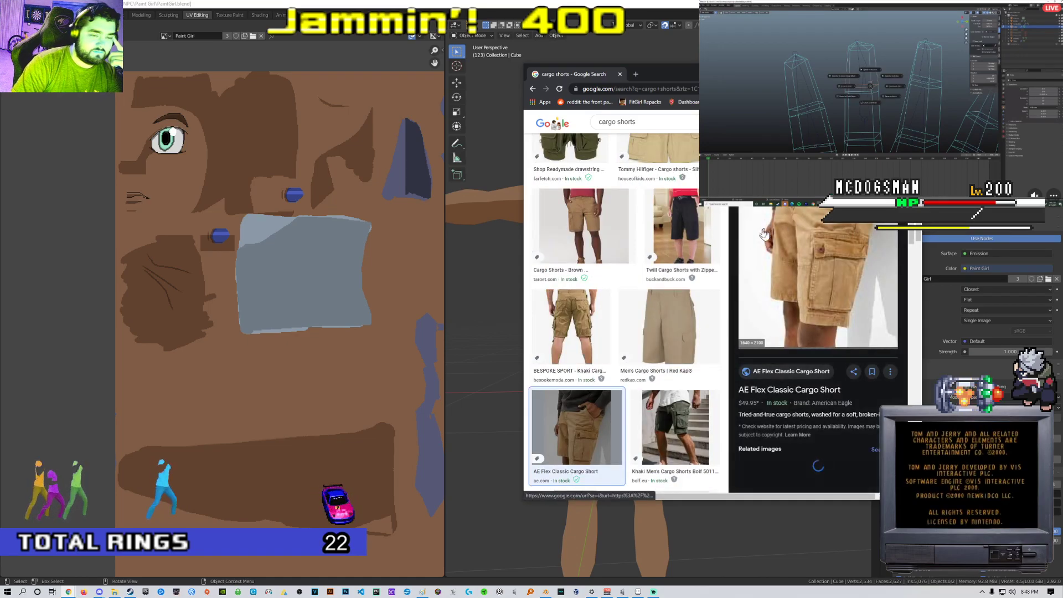
pyautogui.scroll(2, 649, 248)
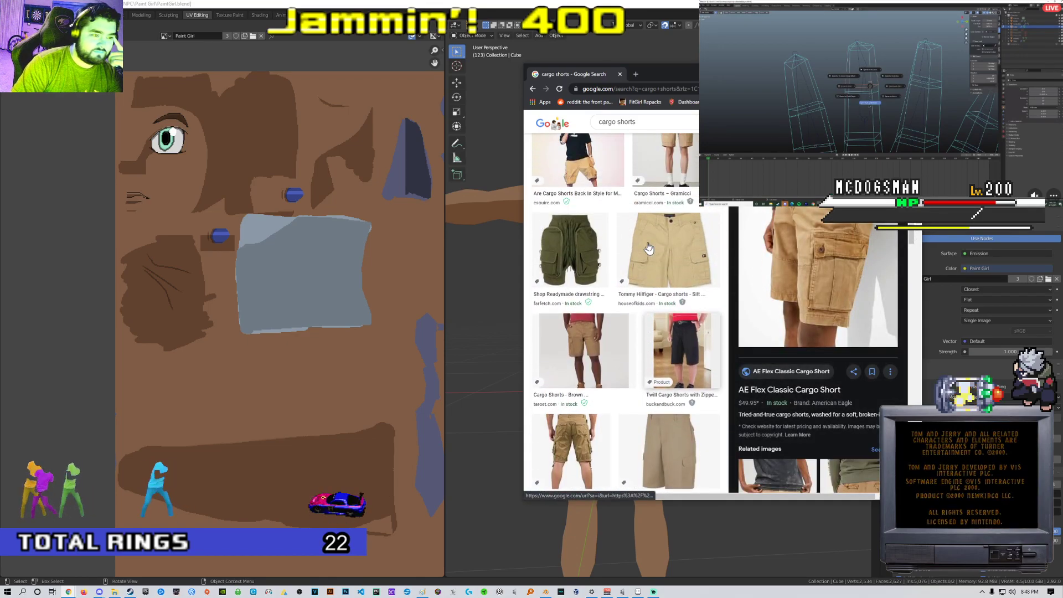
pyautogui.click(595, 254)
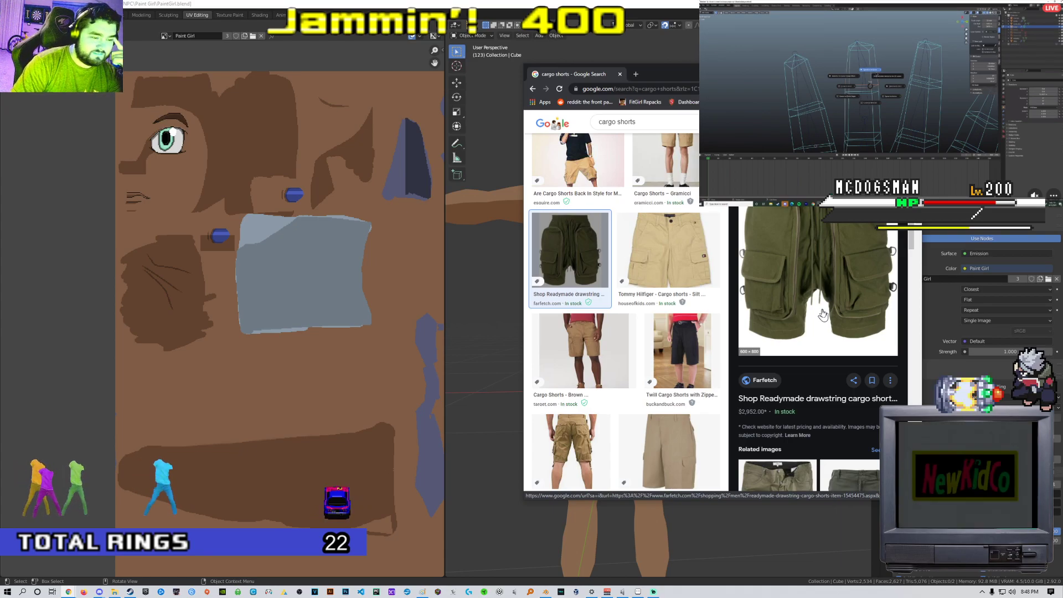
pyautogui.scroll(-1, 823, 314)
pyautogui.scroll(1, 822, 314)
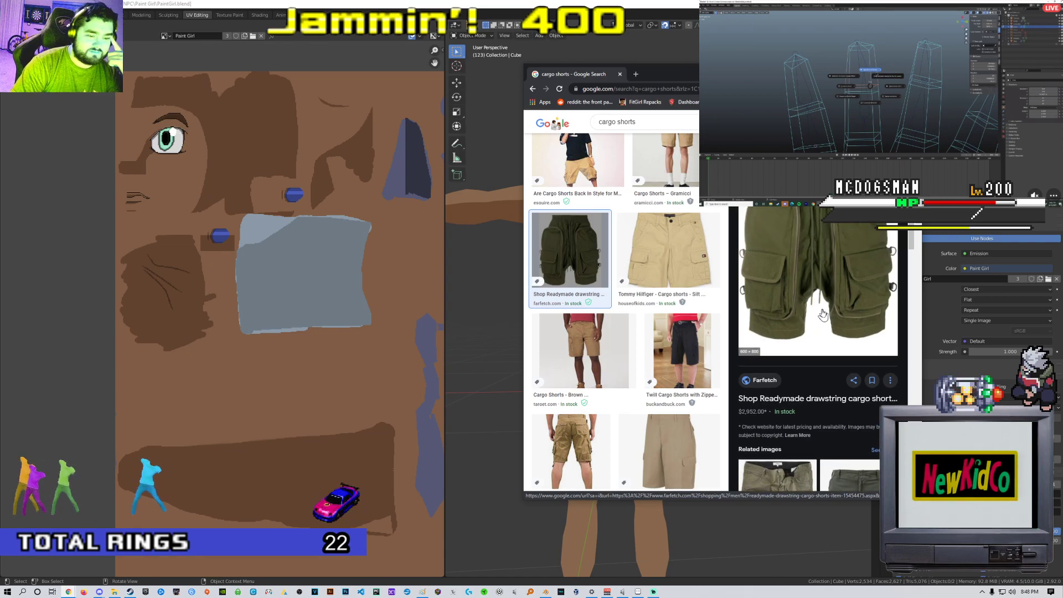
pyautogui.scroll(-2, 823, 314)
pyautogui.scroll(5, 668, 316)
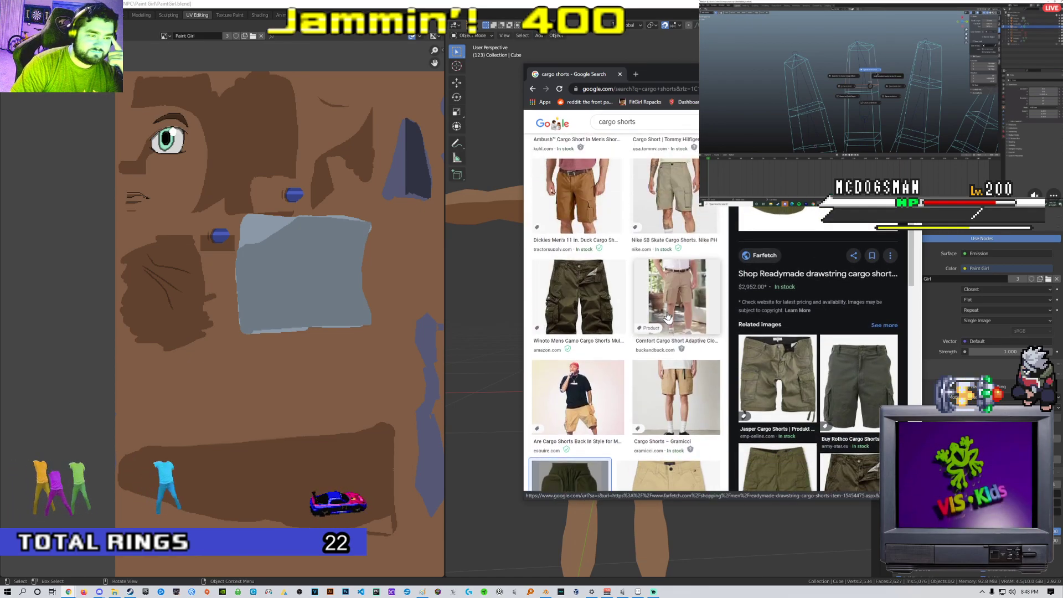
# Preview the Tommy Hilfiger cargo short and the brown Dickies duck cargo shorts
pyautogui.click(665, 317)
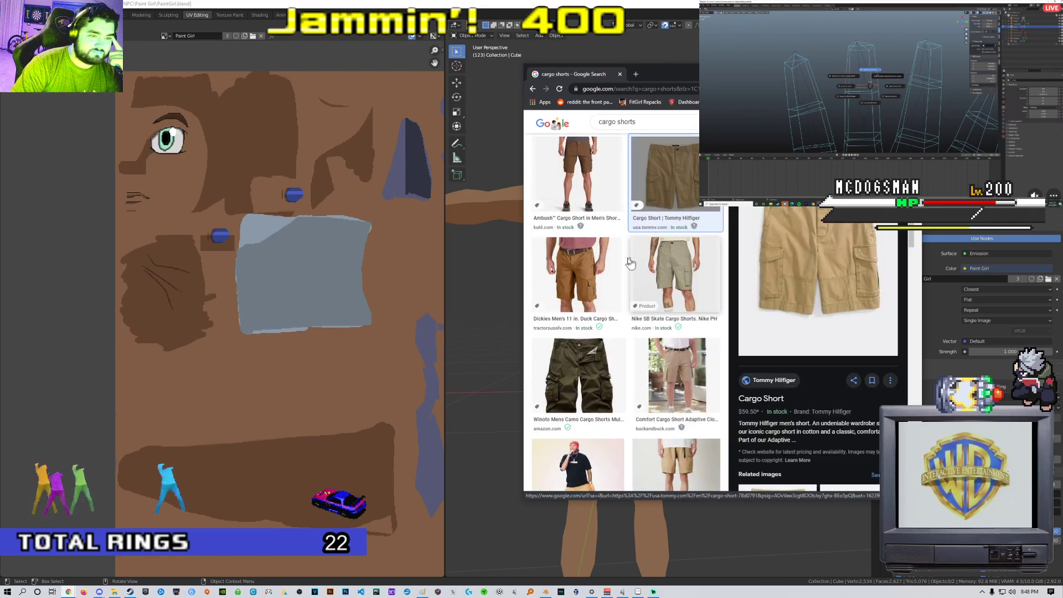
pyautogui.click(595, 264)
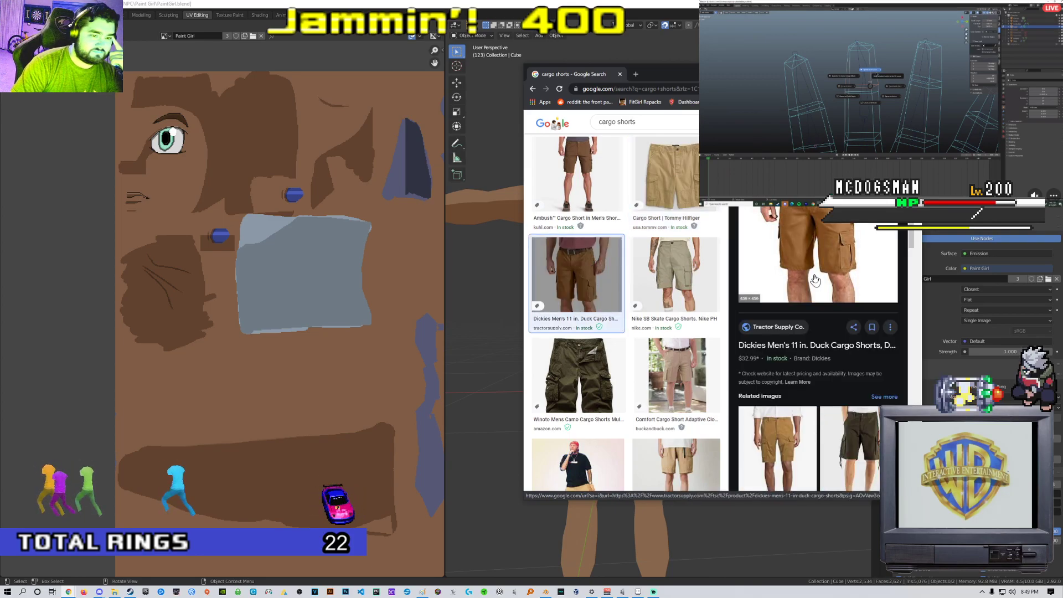
pyautogui.scroll(1, 811, 281)
pyautogui.scroll(-1, 806, 282)
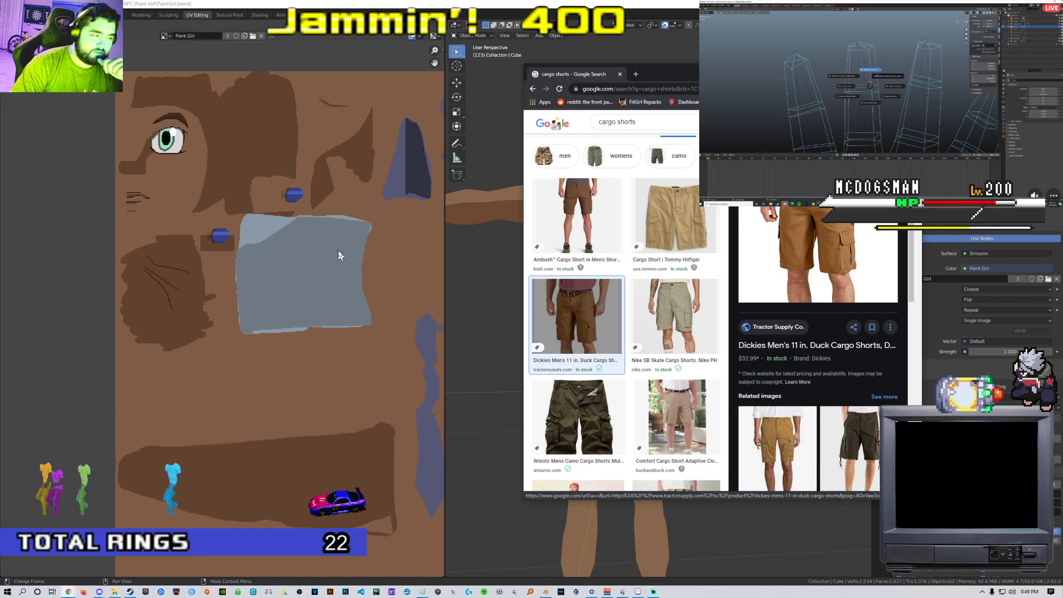
# Switch back to Blender and examine the character's shorts in edit mode alongside the full texture layout
pyautogui.click(513, 12)
pyautogui.moveTo(670, 269); pyautogui.dragTo(532, 299, button='middle')
pyautogui.scroll(3, 534, 305)
pyautogui.scroll(4, 618, 337)
pyautogui.moveTo(618, 337); pyautogui.dragTo(654, 296, button='middle')
pyautogui.scroll(-5, 670, 245)
pyautogui.scroll(4, 636, 301)
pyautogui.press('Tab')
pyautogui.scroll(3, 657, 268)
pyautogui.scroll(-5, 628, 296)
pyautogui.scroll(-6, 290, 263)
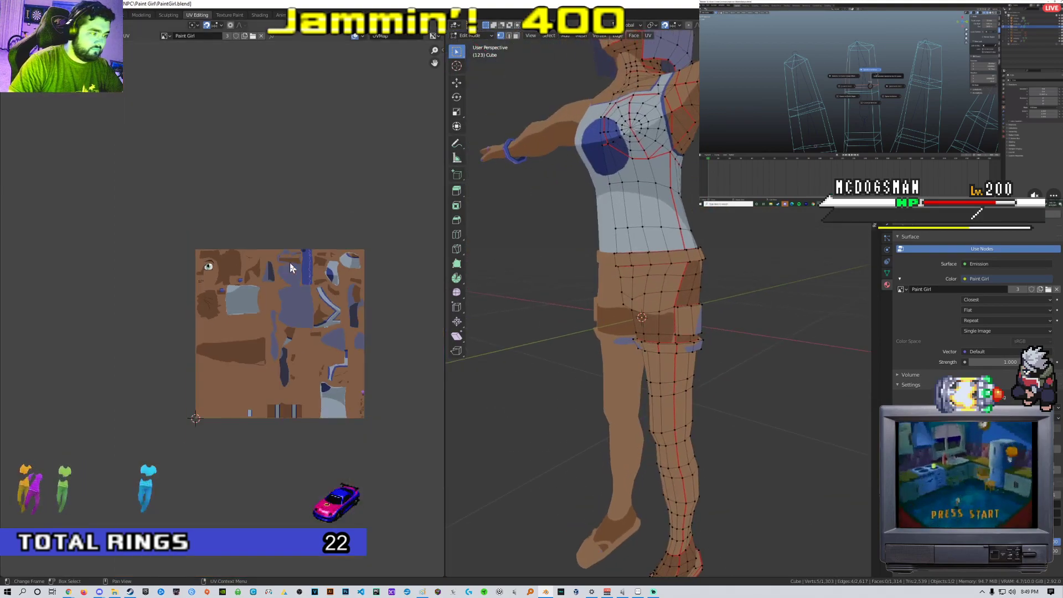
pyautogui.scroll(4, 290, 263)
pyautogui.scroll(3, 693, 273)
# Switch to the Texture Paint workspace and inspect the back of the shorts in edit mode against the texture image
pyautogui.click(235, 17)
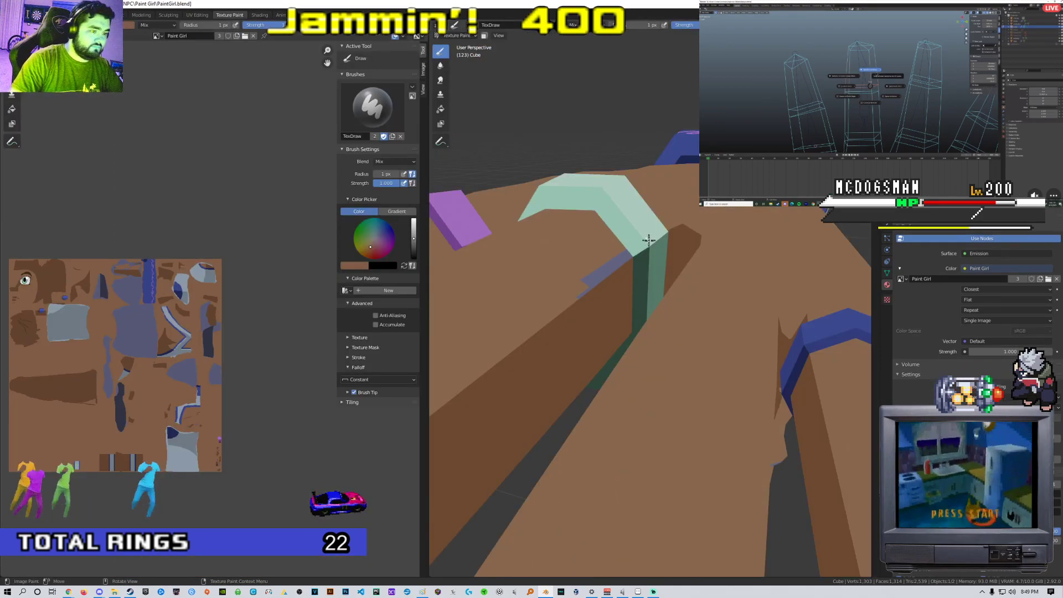
pyautogui.scroll(-8, 453, 270)
pyautogui.scroll(5, 553, 238)
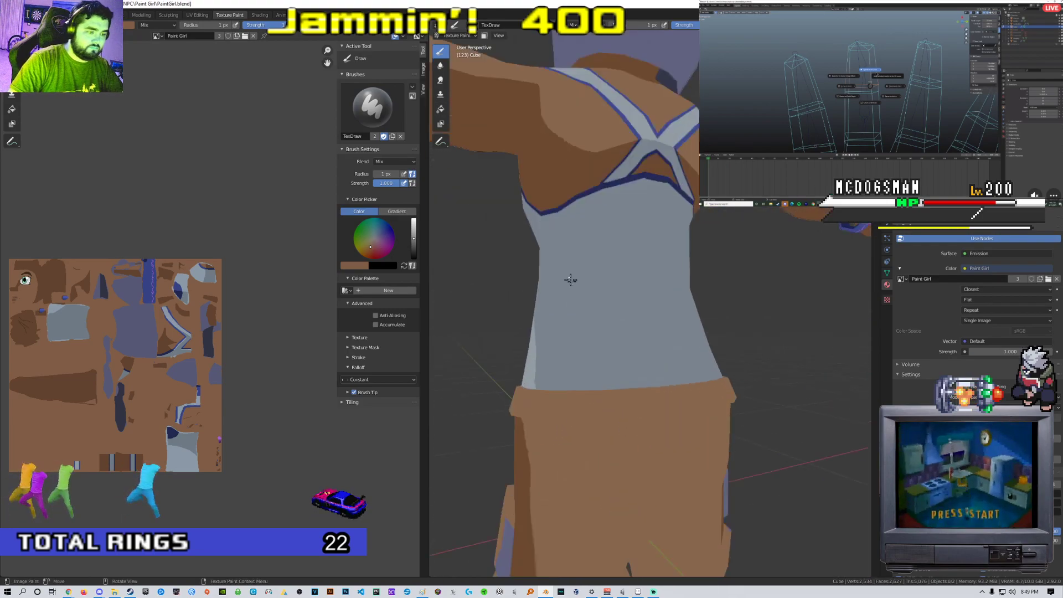
pyautogui.scroll(-3, 595, 260)
pyautogui.scroll(4, 614, 277)
pyautogui.press('Tab')
pyautogui.moveTo(621, 283); pyautogui.dragTo(612, 287, button='middle')
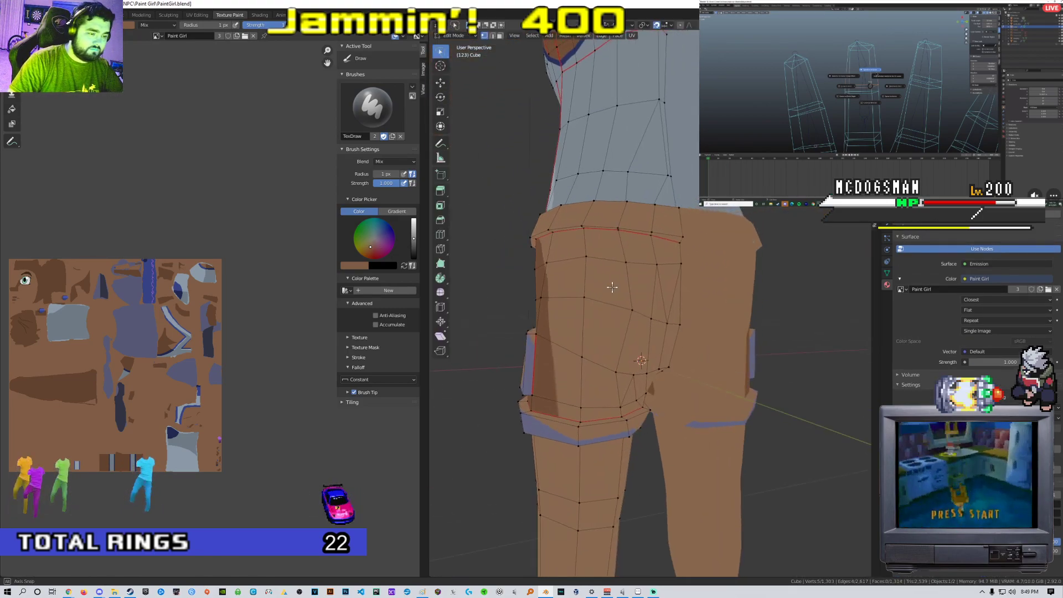
pyautogui.scroll(-1, 196, 289)
pyautogui.moveTo(139, 344); pyautogui.dragTo(174, 303, button='middle')
pyautogui.scroll(4, 175, 304)
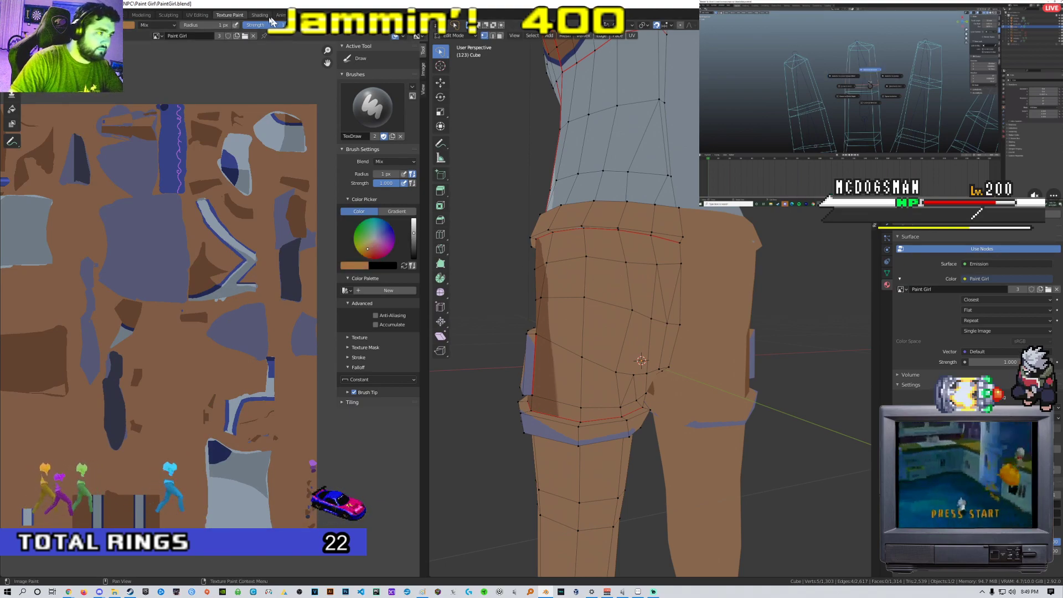
# Return to texture painting, set the brush radius to 5 px and paint ochre trial loops on the back of the shorts
pyautogui.press('Tab')
pyautogui.rightClick(576, 308)
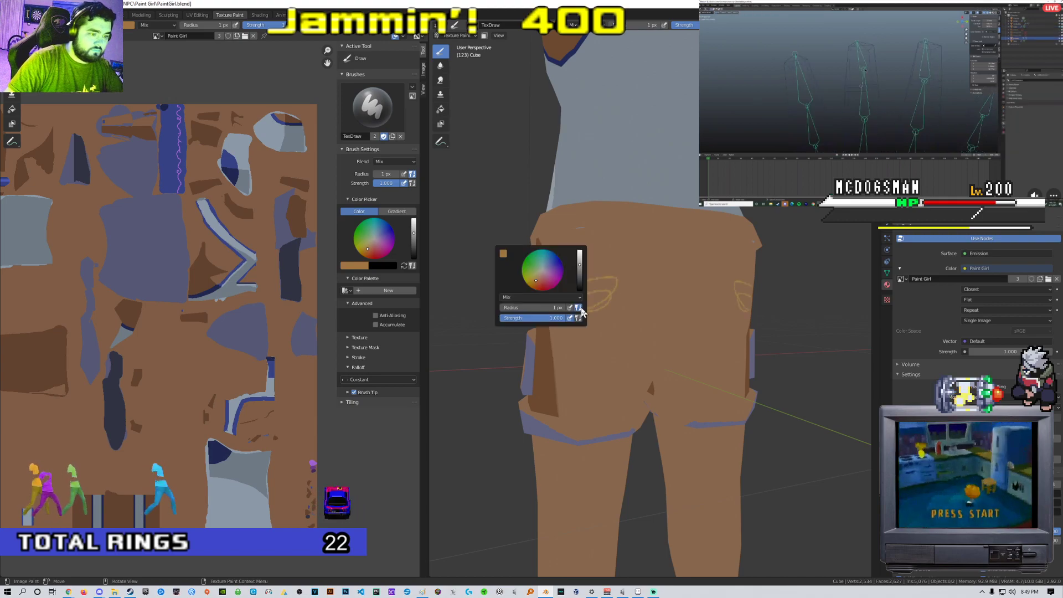
pyautogui.write('5')
pyautogui.press('Return')
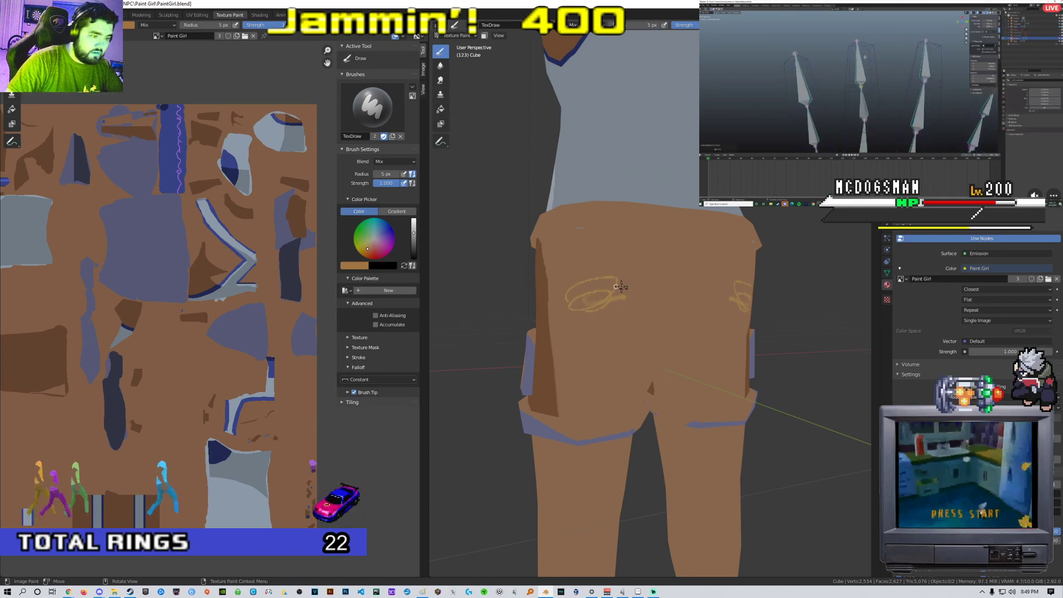
# Set the brush radius to 10 px and fill in the ochre patch on the back of the shorts
pyautogui.rightClick(576, 299)
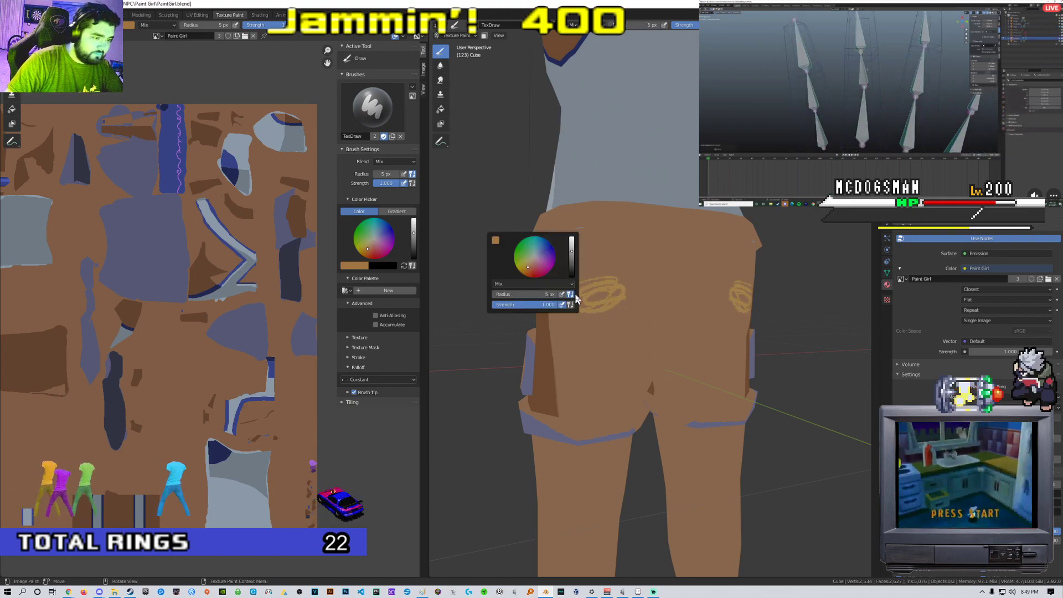
pyautogui.click(521, 295)
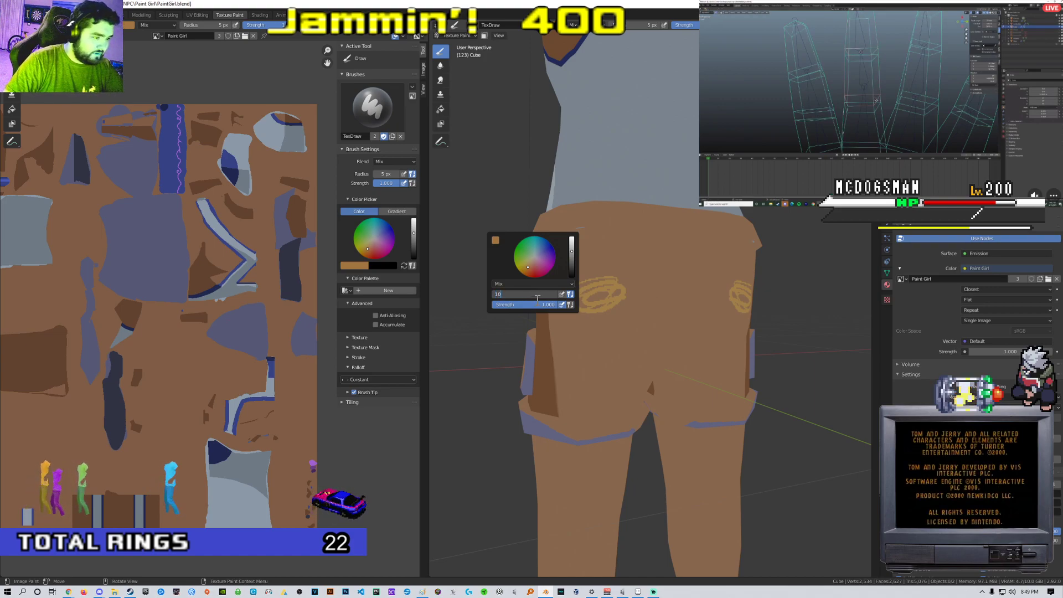
pyautogui.write('10')
pyautogui.press('Return')
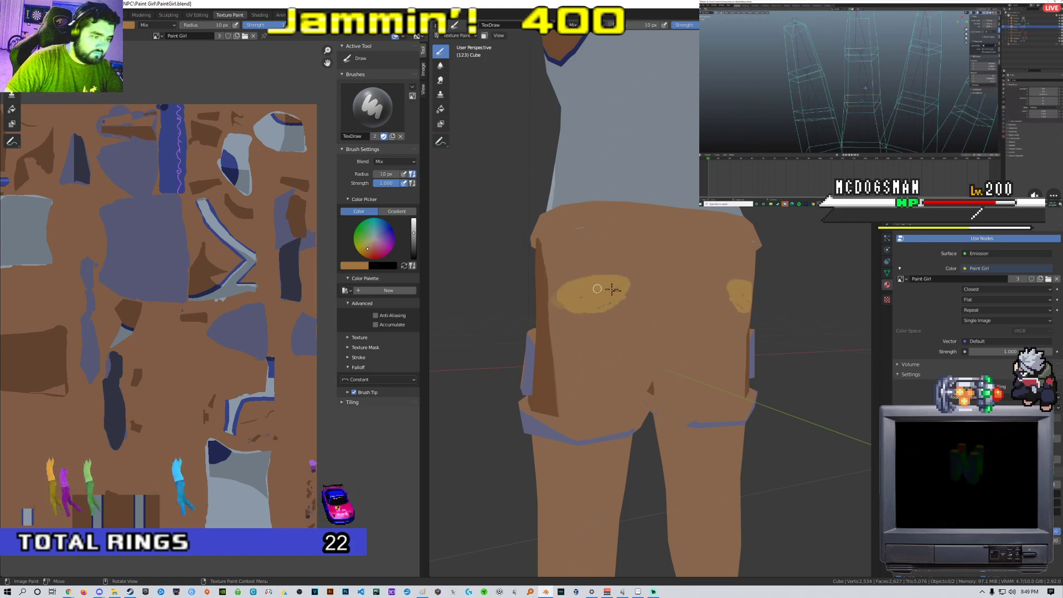
# Try a darker yellow-brown over the test patch on the shorts, viewing the model from the side
pyautogui.scroll(-4, 598, 299)
pyautogui.moveTo(603, 332); pyautogui.dragTo(808, 334, button='middle')
pyautogui.scroll(-3, 722, 335)
pyautogui.moveTo(581, 348); pyautogui.dragTo(852, 354, button='middle')
pyautogui.scroll(2, 620, 332)
pyautogui.keyDown('shift'); pyautogui.moveTo(614, 332); pyautogui.dragTo(690, 330, button='middle'); pyautogui.keyUp('shift')
pyautogui.scroll(3, 664, 376)
pyautogui.scroll(-2, 675, 368)
pyautogui.scroll(2, 615, 334)
pyautogui.moveTo(684, 332)
pyautogui.mouseDown()
pyautogui.moveTo(653, 337)
pyautogui.moveTo(696, 324)
pyautogui.moveTo(655, 343)
pyautogui.mouseUp()
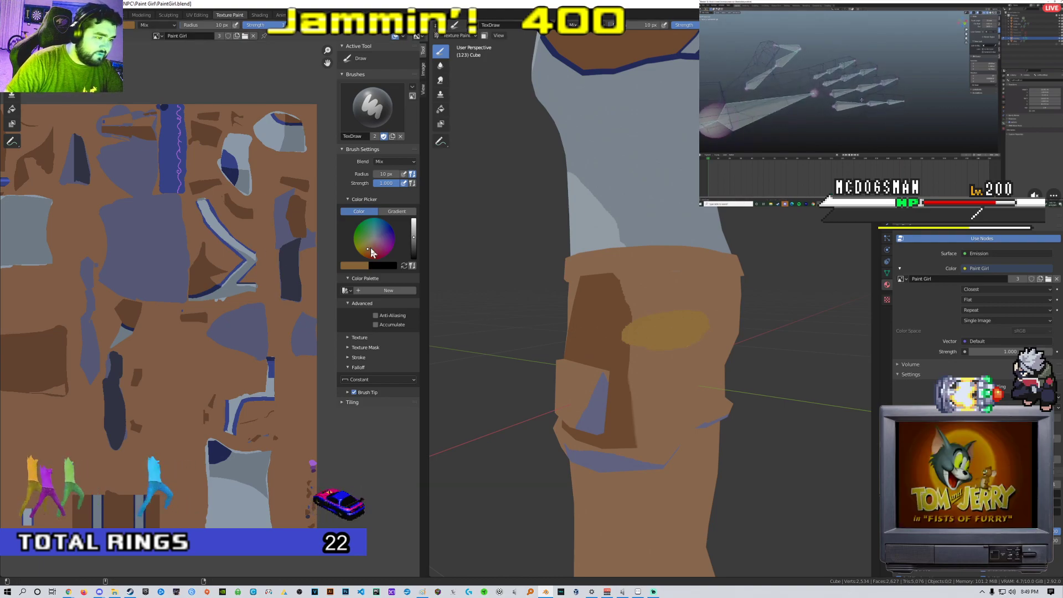
# Check the cargo shorts reference images in the browser and return to Blender
pyautogui.hotkey('alt', 'Tab')
pyautogui.click(422, 196)
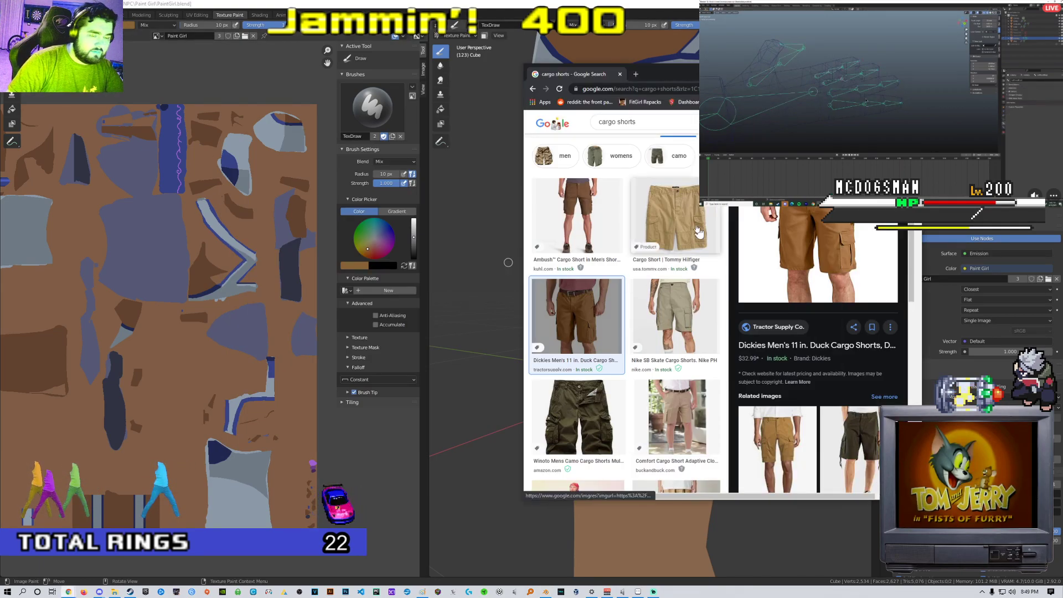
pyautogui.hotkey('alt', 'Tab')
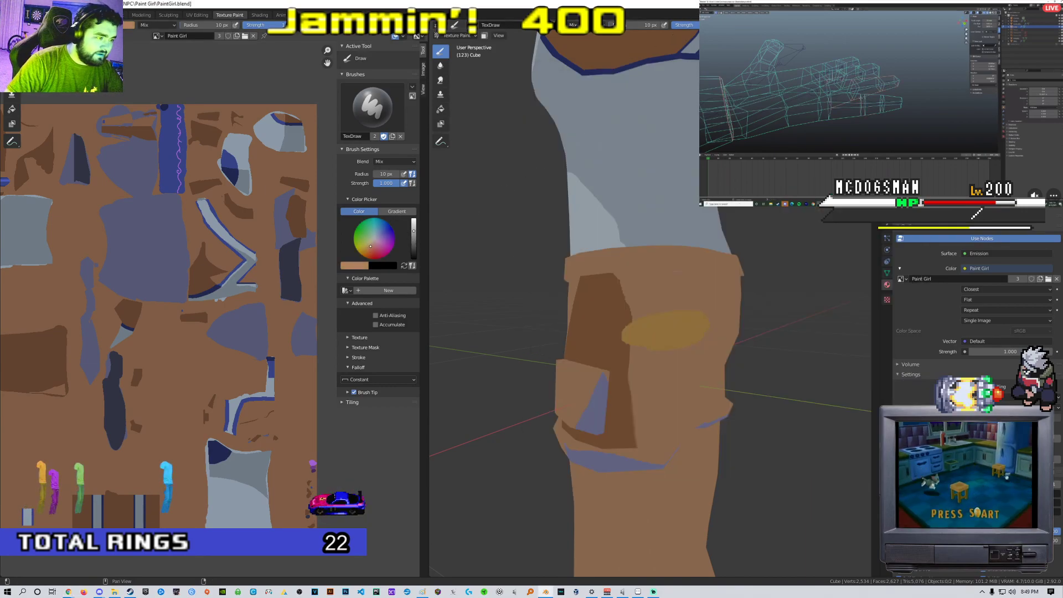
# Pick a lighter tan brush colour, repaint the test patch on the shorts and check it from another angle
pyautogui.moveTo(373, 251); pyautogui.dragTo(369, 251)
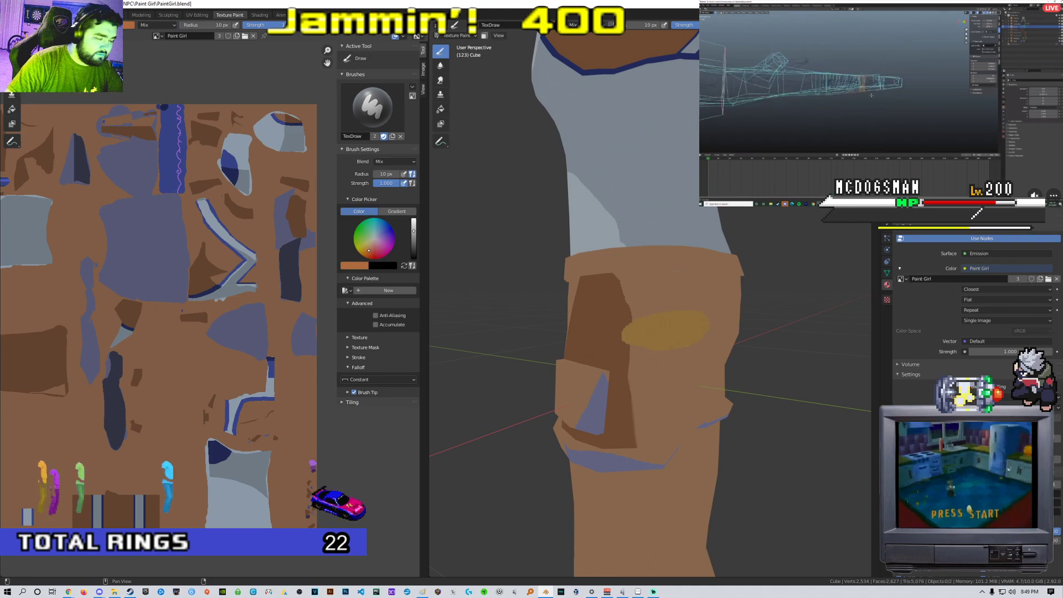
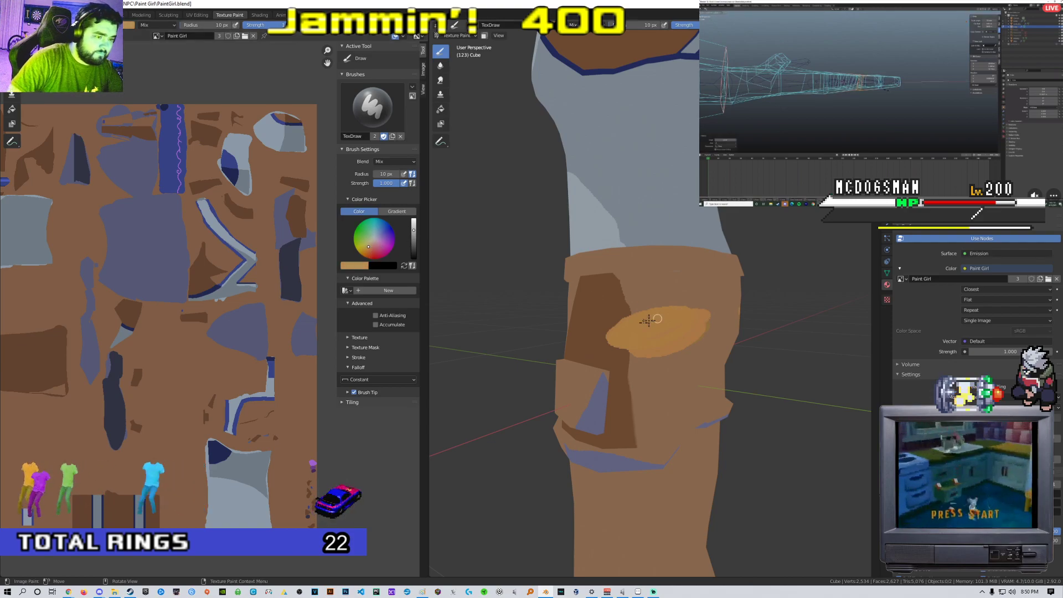
pyautogui.moveTo(663, 318)
pyautogui.mouseDown()
pyautogui.moveTo(700, 326)
pyautogui.moveTo(622, 342)
pyautogui.mouseUp()
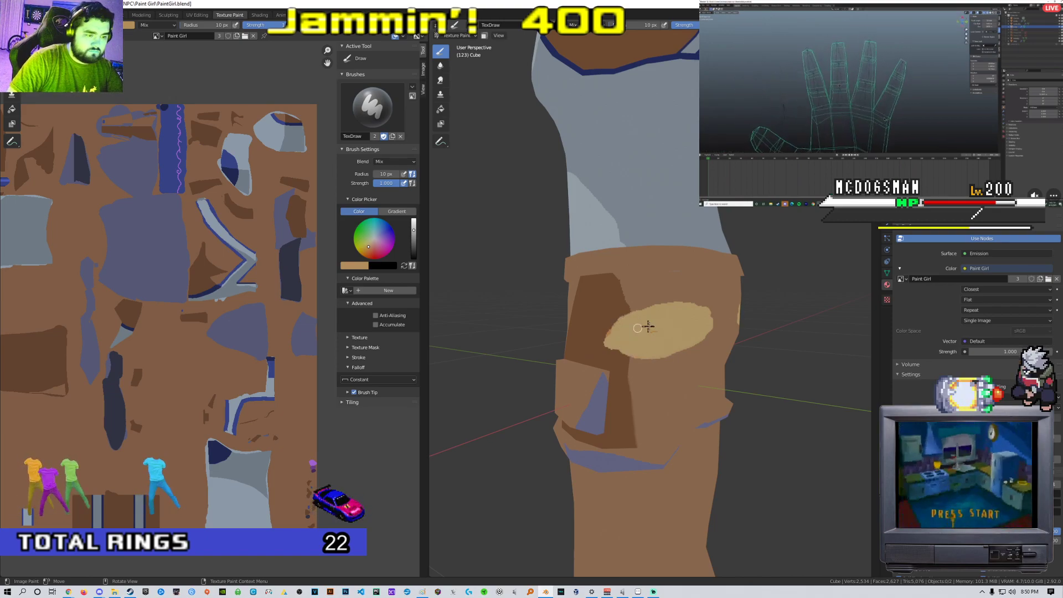
pyautogui.scroll(-5, 636, 327)
pyautogui.moveTo(688, 356)
pyautogui.mouseDown(button='middle')
pyautogui.moveTo(654, 352)
pyautogui.moveTo(742, 363)
pyautogui.moveTo(575, 348)
pyautogui.moveTo(648, 342)
pyautogui.moveTo(609, 326)
pyautogui.mouseUp(button='middle')
pyautogui.scroll(4, 743, 363)
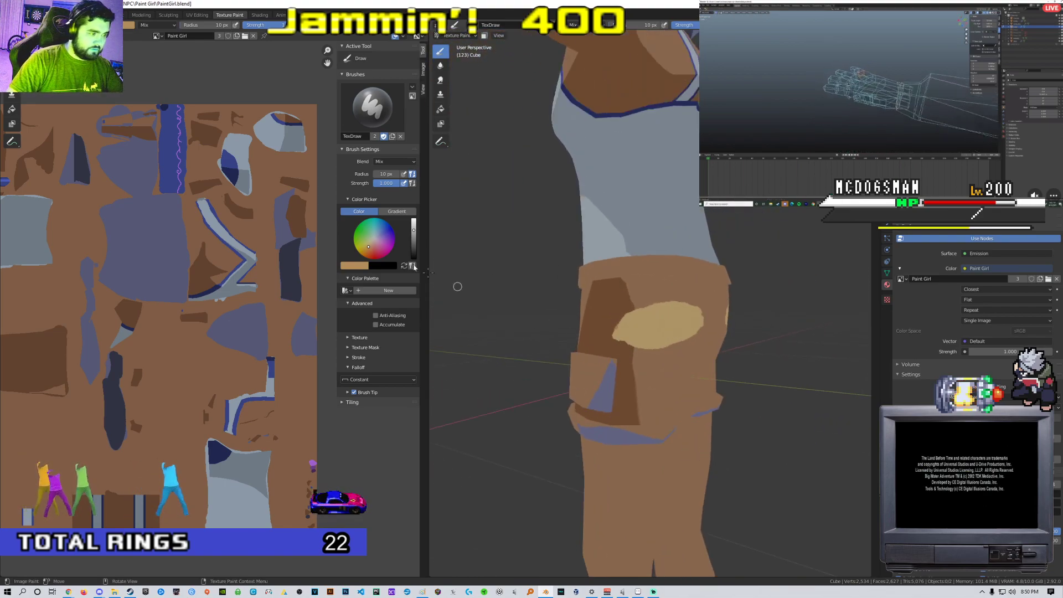
# Set the brush radius to 54 px and paint the whole front of the shorts tan in front view
pyautogui.rightClick(592, 326)
pyautogui.moveTo(548, 326); pyautogui.dragTo(553, 326)
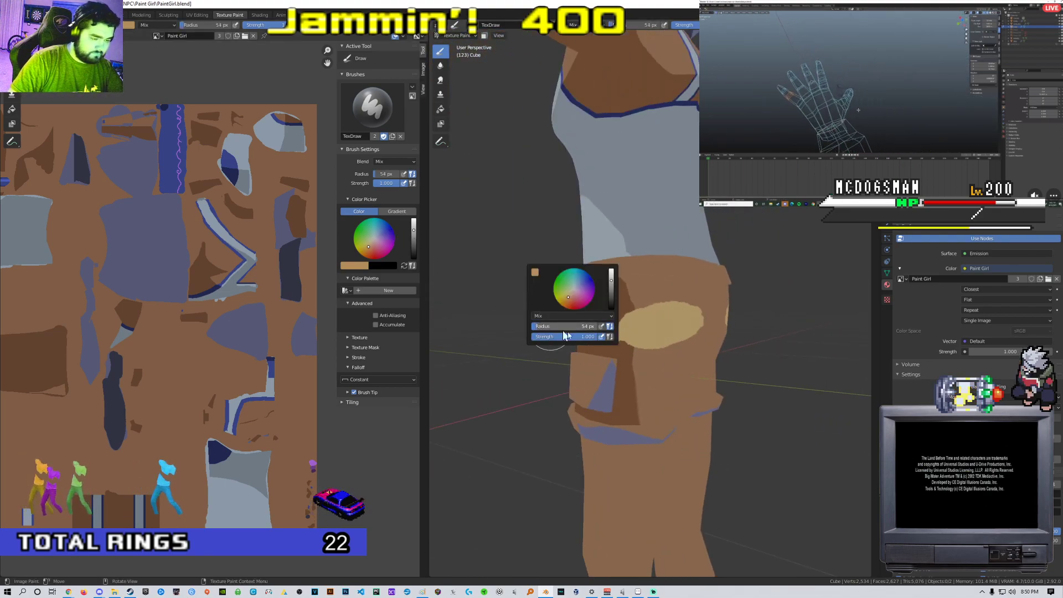
pyautogui.moveTo(704, 363); pyautogui.dragTo(687, 355)
pyautogui.moveTo(656, 349); pyautogui.dragTo(697, 339, button='middle')
pyautogui.press('KP_1')
pyautogui.moveTo(609, 372)
pyautogui.mouseDown()
pyautogui.moveTo(548, 384)
pyautogui.moveTo(627, 392)
pyautogui.moveTo(725, 348)
pyautogui.moveTo(526, 327)
pyautogui.moveTo(659, 308)
pyautogui.moveTo(586, 310)
pyautogui.mouseUp()
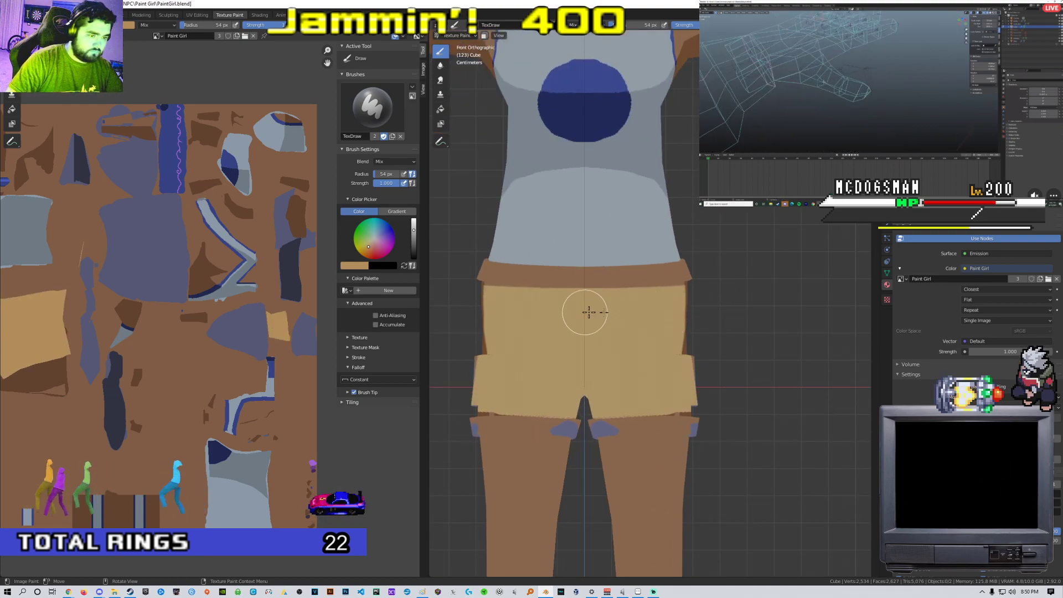
# Cover the side of the shorts, including the cargo pocket, with the tan colour and check both sides
pyautogui.keyDown('alt'); pyautogui.moveTo(714, 356); pyautogui.dragTo(712, 356, button='middle'); pyautogui.keyUp('alt')
pyautogui.moveTo(608, 327)
pyautogui.mouseDown()
pyautogui.moveTo(589, 316)
pyautogui.moveTo(678, 304)
pyautogui.moveTo(587, 305)
pyautogui.mouseUp()
pyautogui.moveTo(668, 321)
pyautogui.mouseDown()
pyautogui.moveTo(564, 372)
pyautogui.moveTo(689, 389)
pyautogui.moveTo(615, 393)
pyautogui.mouseUp()
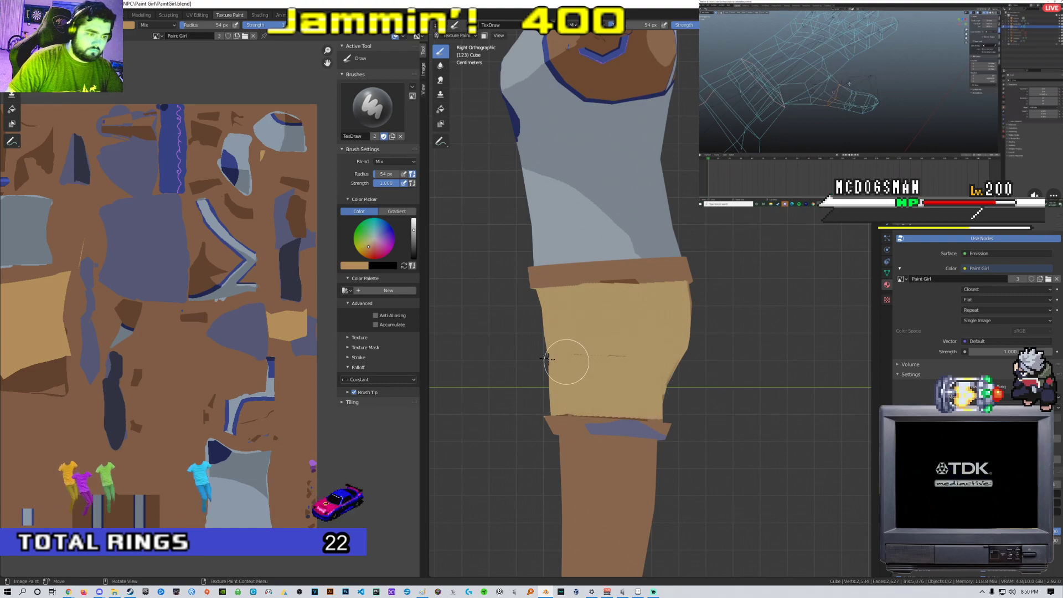
pyautogui.press('KP_1')
pyautogui.press('ctrl+KP_3')
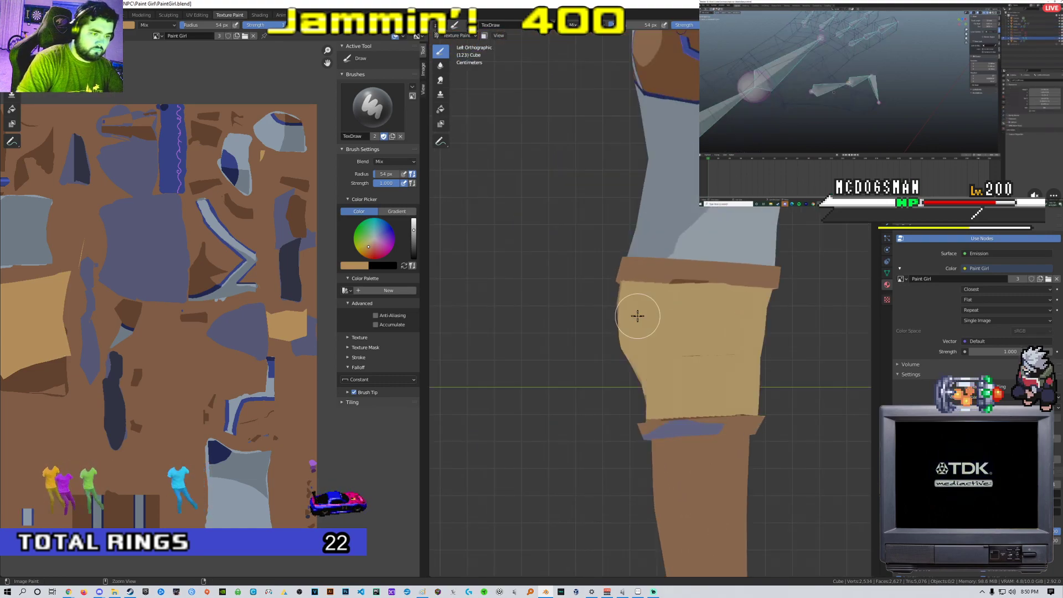
# Fill the remaining unpainted area on the back of the shorts with tan
pyautogui.press('KP_1')
pyautogui.press('ctrl+KP_1')
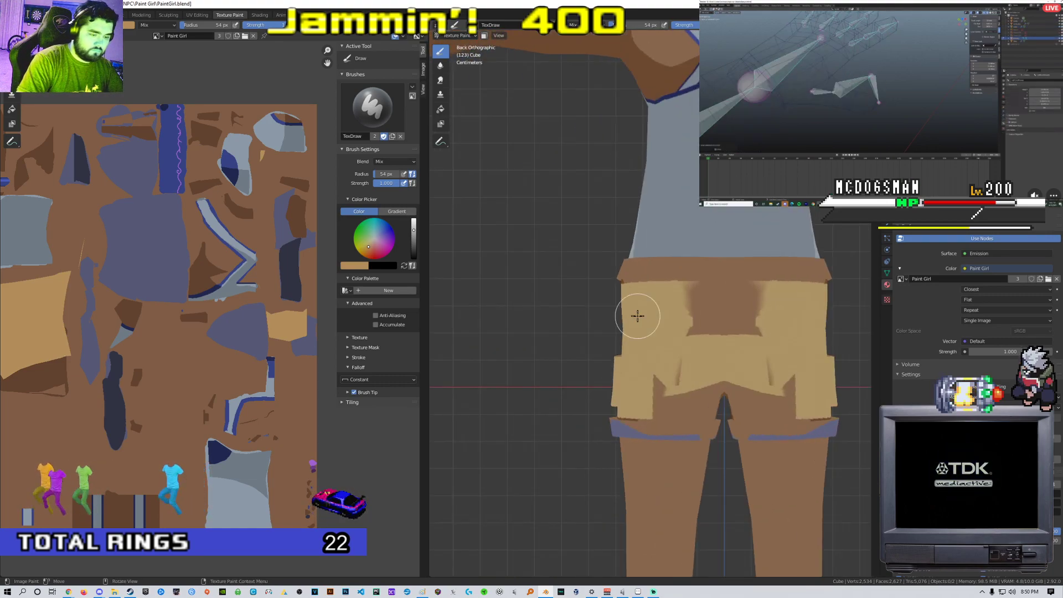
pyautogui.keyDown('shift'); pyautogui.moveTo(636, 351); pyautogui.dragTo(550, 304, button='middle'); pyautogui.keyUp('shift')
pyautogui.moveTo(550, 304); pyautogui.dragTo(600, 317)
pyautogui.moveTo(510, 323)
pyautogui.mouseDown()
pyautogui.moveTo(605, 332)
pyautogui.moveTo(526, 320)
pyautogui.moveTo(653, 266)
pyautogui.moveTo(559, 239)
pyautogui.moveTo(608, 238)
pyautogui.mouseUp()
# Examine the tan shorts on the full character from several angles, along with the painted texture
pyautogui.scroll(-4, 617, 257)
pyautogui.moveTo(616, 257); pyautogui.dragTo(766, 317, button='middle')
pyautogui.scroll(-4, 722, 292)
pyautogui.scroll(3, 765, 317)
pyautogui.moveTo(754, 266); pyautogui.dragTo(707, 321, button='middle')
pyautogui.scroll(-1, 708, 321)
pyautogui.scroll(1, 707, 322)
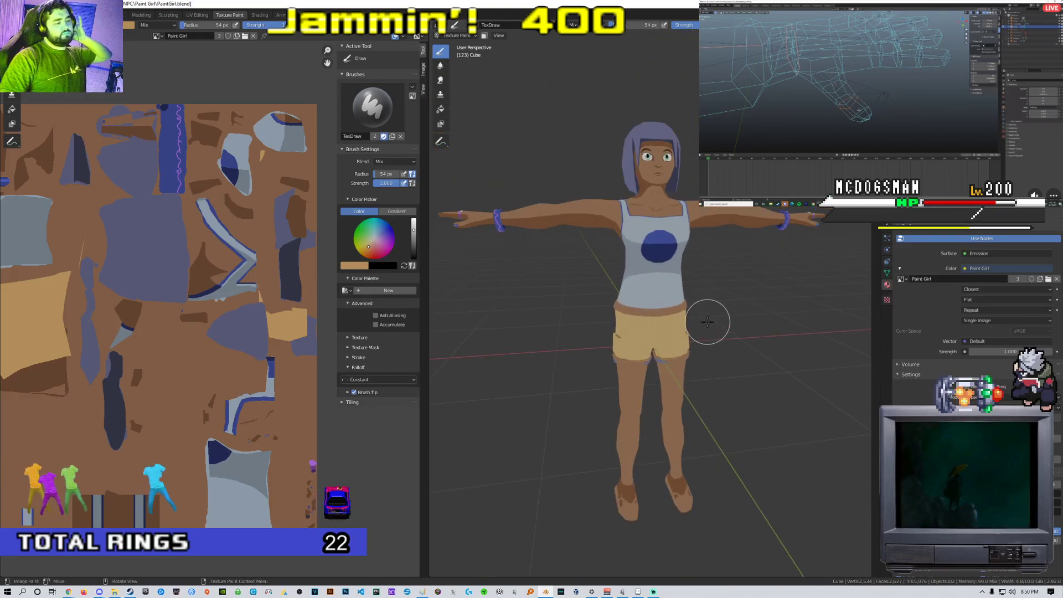
pyautogui.scroll(-5, 198, 300)
pyautogui.scroll(3, 205, 300)
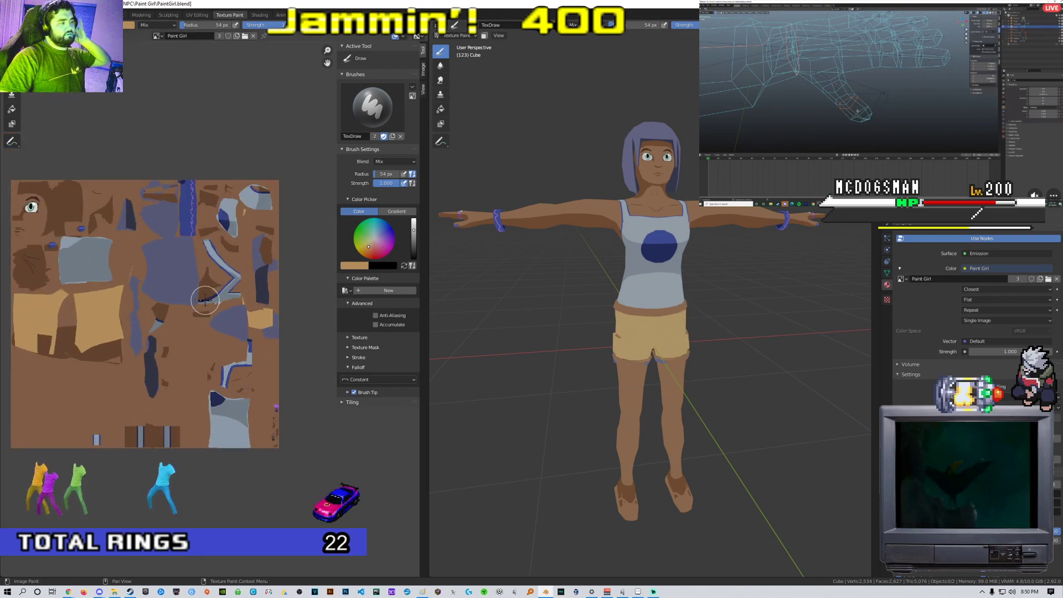
pyautogui.moveTo(475, 281); pyautogui.dragTo(672, 335, button='middle')
pyautogui.scroll(5, 671, 335)
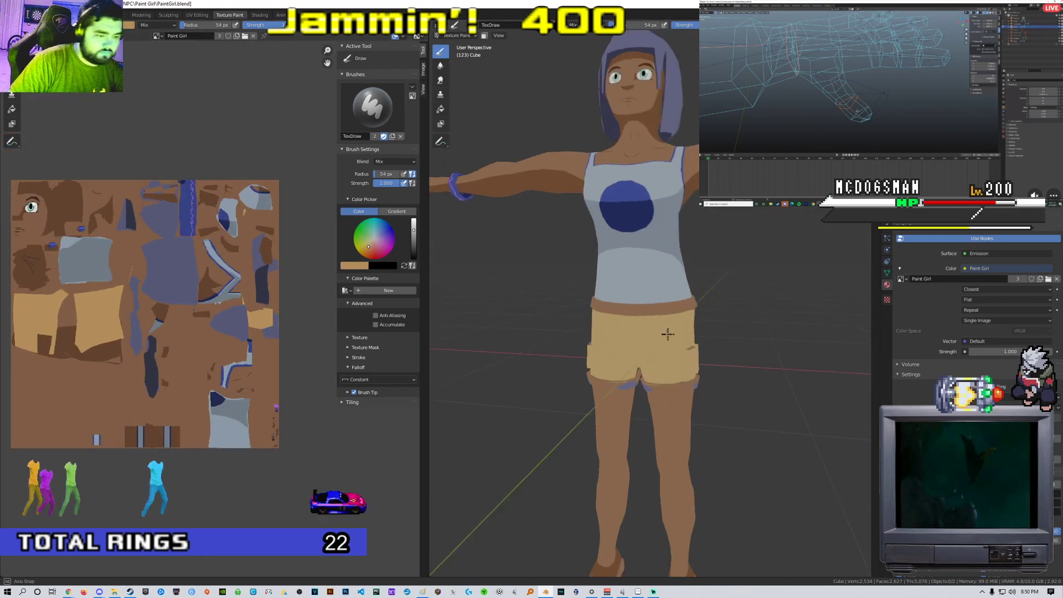
pyautogui.scroll(7, 229, 302)
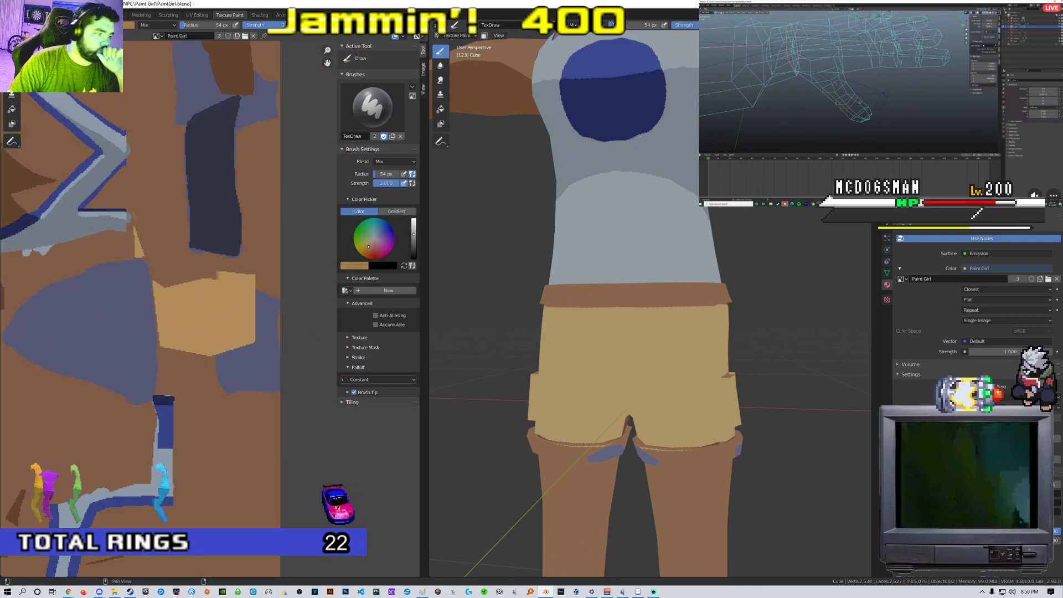
# Repaint the front of the shorts in a dark brown and judge it on the full character in front view
pyautogui.moveTo(659, 354)
pyautogui.mouseDown()
pyautogui.moveTo(728, 356)
pyautogui.moveTo(588, 335)
pyautogui.moveTo(707, 332)
pyautogui.moveTo(498, 420)
pyautogui.mouseUp()
pyautogui.moveTo(508, 417)
pyautogui.mouseDown(button='middle')
pyautogui.moveTo(540, 393)
pyautogui.moveTo(673, 380)
pyautogui.moveTo(573, 390)
pyautogui.moveTo(586, 393)
pyautogui.mouseUp(button='middle')
pyautogui.scroll(-4, 539, 393)
pyautogui.scroll(-3, 673, 380)
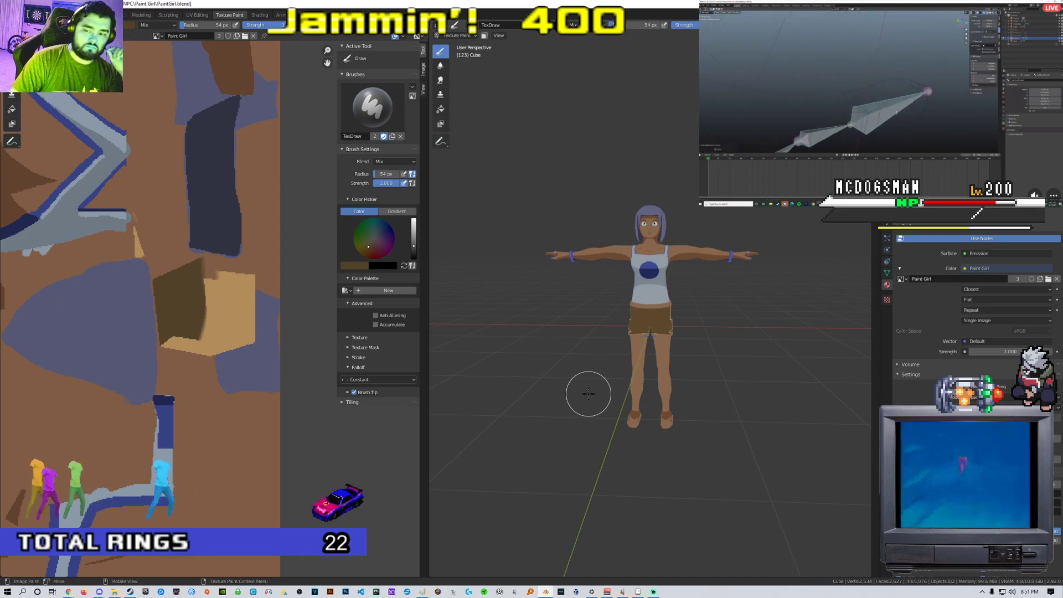
pyautogui.press('KP_1')
pyautogui.scroll(5, 635, 356)
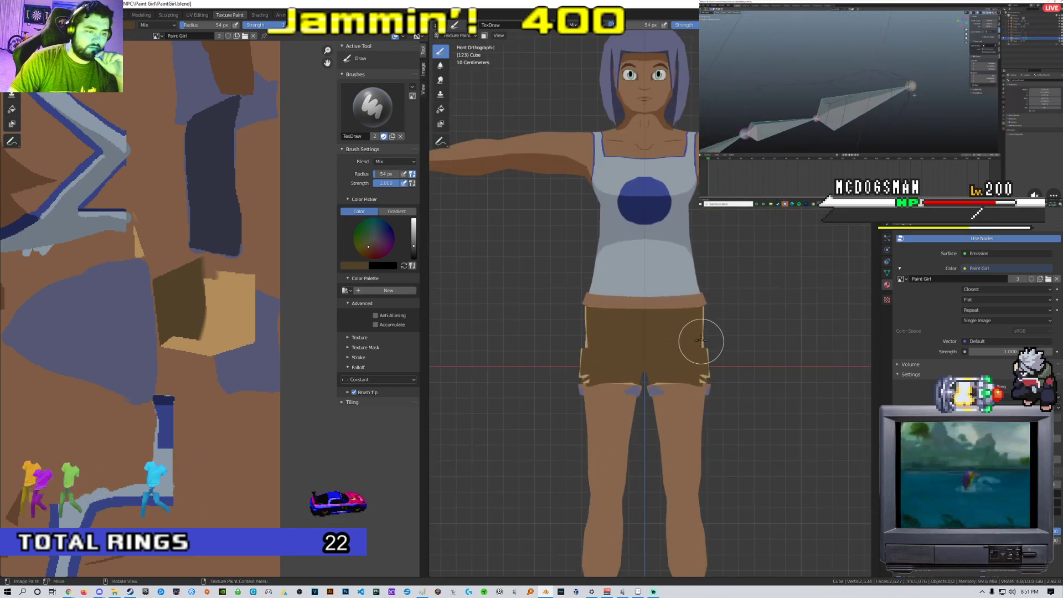
pyautogui.scroll(-3, 707, 362)
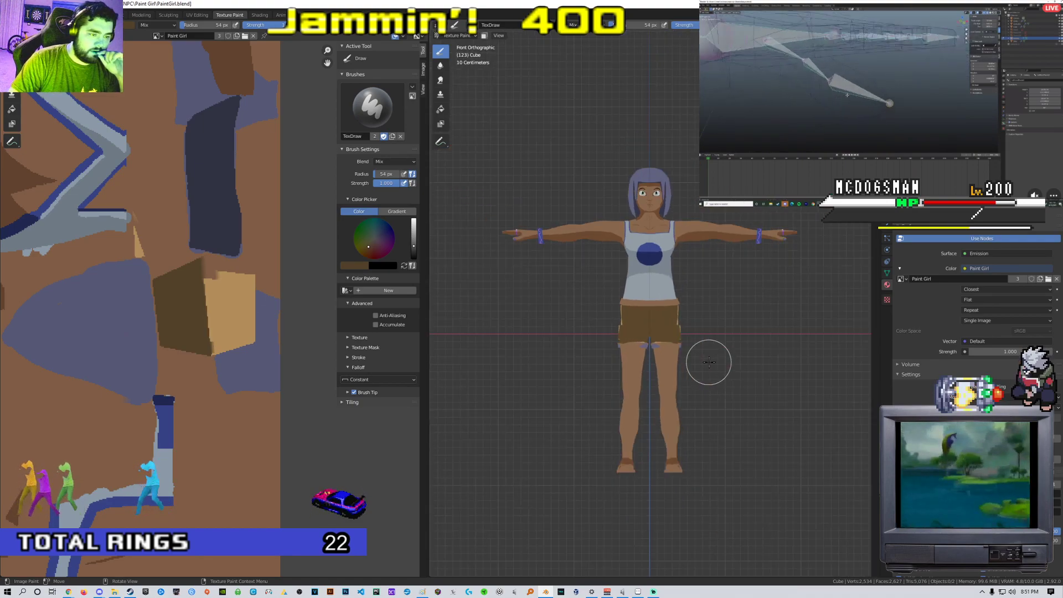
pyautogui.scroll(5, 709, 361)
pyautogui.scroll(-3, 709, 361)
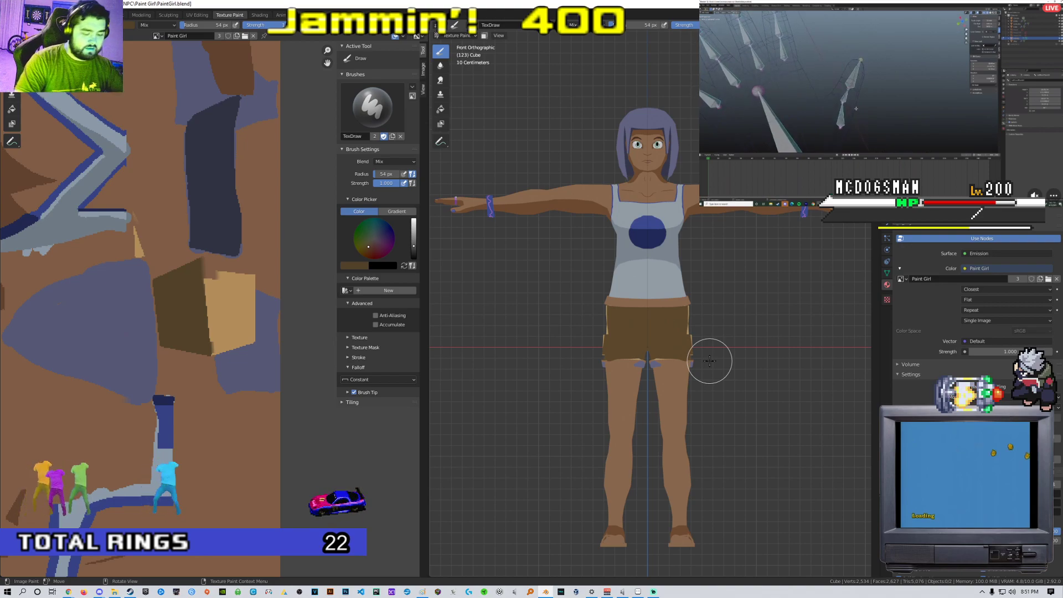
# Paint the side and back of the shorts in the same dark brown
pyautogui.press('KP_3')
pyautogui.scroll(4, 644, 344)
pyautogui.moveTo(617, 334)
pyautogui.mouseDown()
pyautogui.moveTo(668, 327)
pyautogui.moveTo(629, 372)
pyautogui.moveTo(659, 399)
pyautogui.moveTo(672, 393)
pyautogui.moveTo(655, 400)
pyautogui.mouseUp()
pyautogui.press('KP_1')
pyautogui.press('ctrl+KP_1')
pyautogui.moveTo(614, 337)
pyautogui.mouseDown()
pyautogui.moveTo(688, 325)
pyautogui.moveTo(592, 333)
pyautogui.moveTo(694, 386)
pyautogui.moveTo(601, 399)
pyautogui.mouseUp()
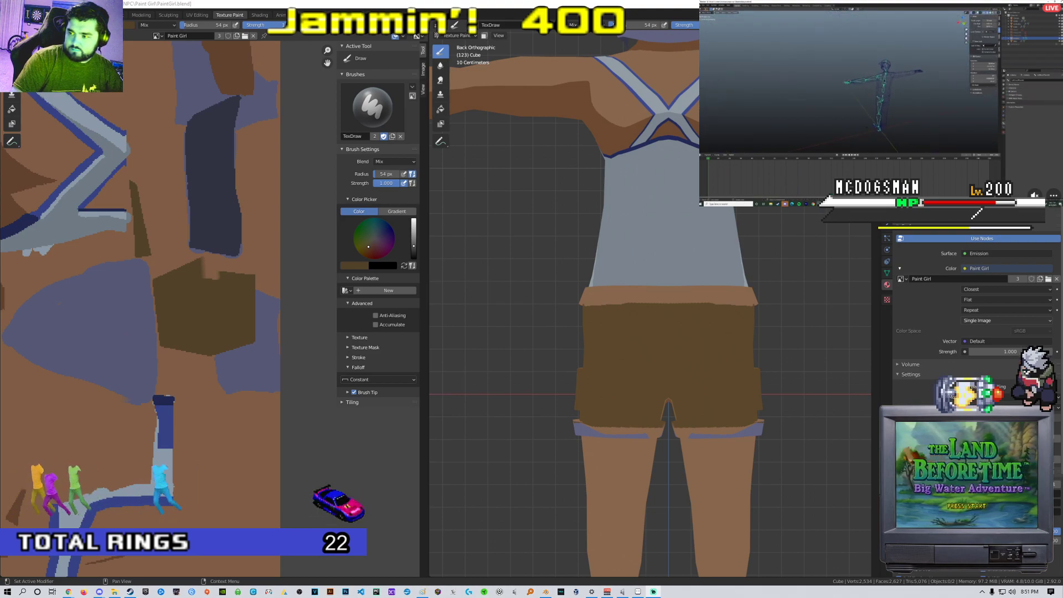
# In Edit Mode, select the narrow rim faces around the cargo pocket on the side of the shorts
pyautogui.scroll(-4, 665, 291)
pyautogui.moveTo(655, 293); pyautogui.dragTo(684, 310, button='middle')
pyautogui.scroll(4, 685, 306)
pyautogui.press('Tab')
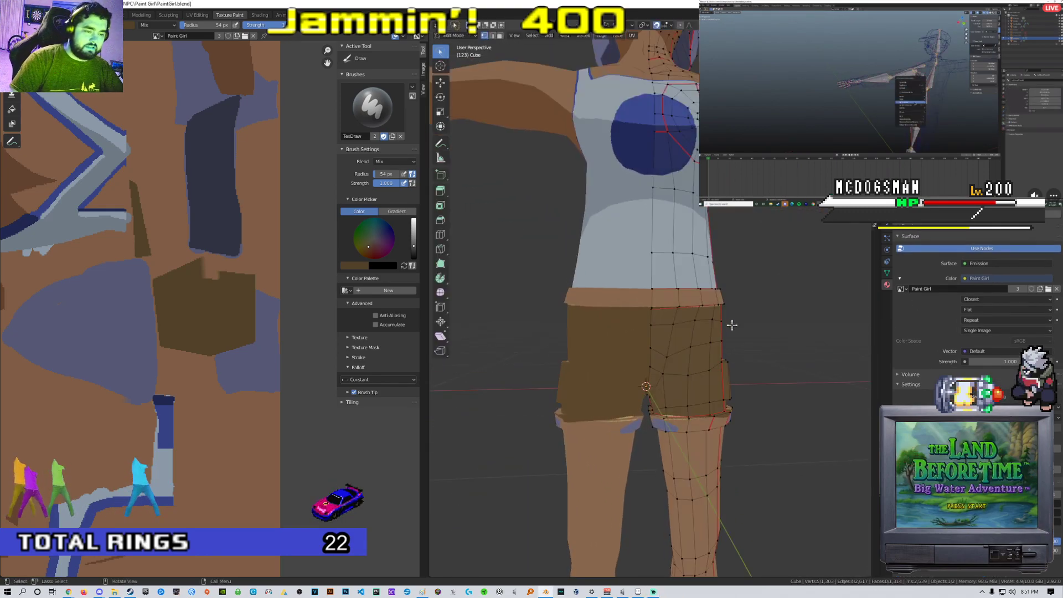
pyautogui.scroll(5, 684, 310)
pyautogui.keyDown('alt'); pyautogui.click(676, 339); pyautogui.keyUp('alt')
pyautogui.moveTo(690, 333); pyautogui.dragTo(636, 277, button='middle')
pyautogui.scroll(-6, 218, 337)
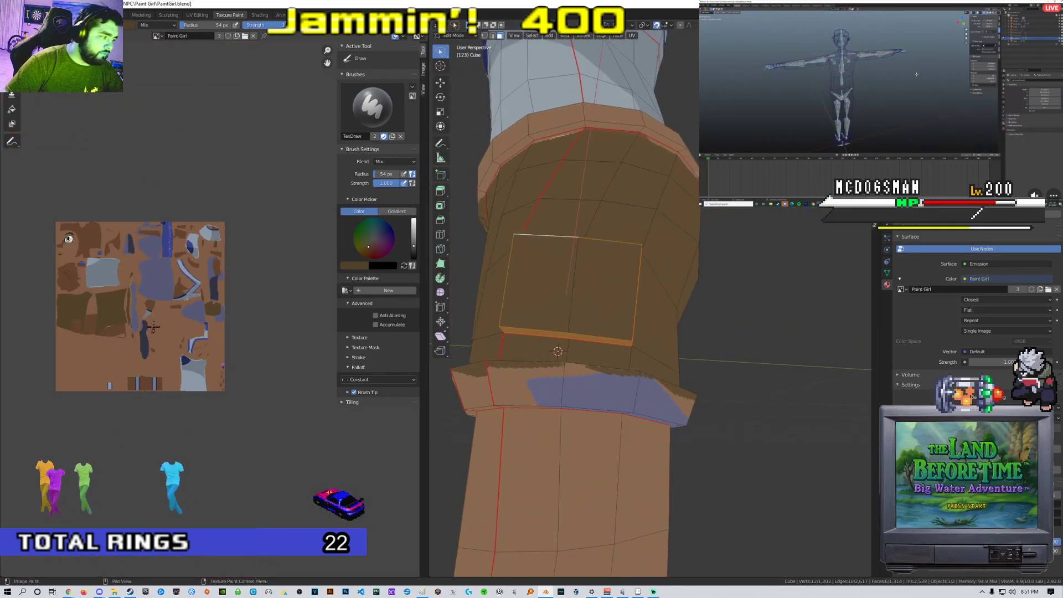
pyautogui.scroll(3, 223, 306)
pyautogui.moveTo(560, 288); pyautogui.dragTo(606, 312, button='middle')
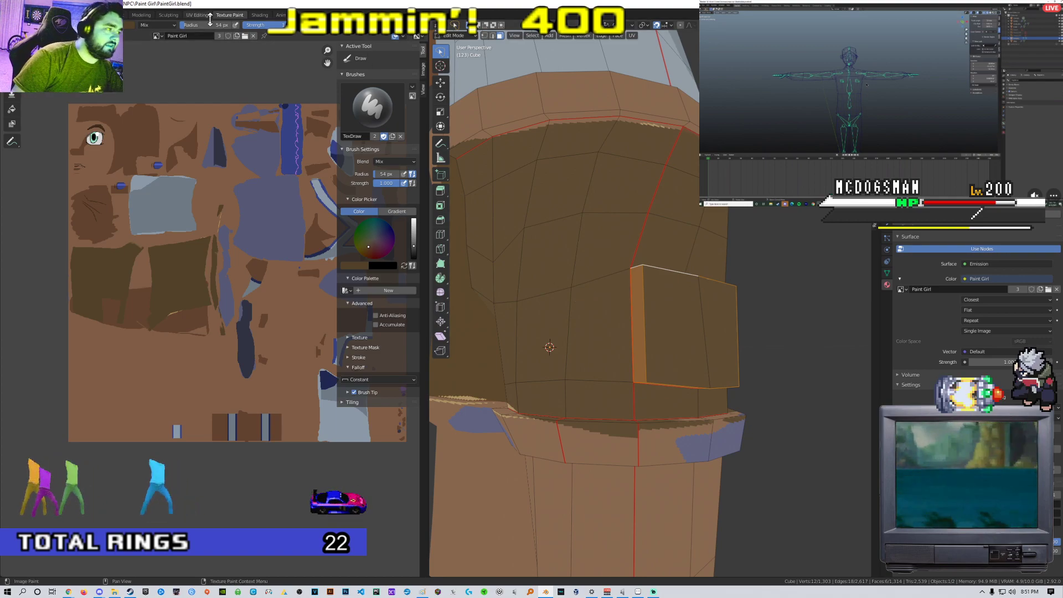
pyautogui.scroll(-2, 588, 244)
pyautogui.moveTo(647, 225); pyautogui.dragTo(656, 260, button='middle')
pyautogui.scroll(3, 590, 249)
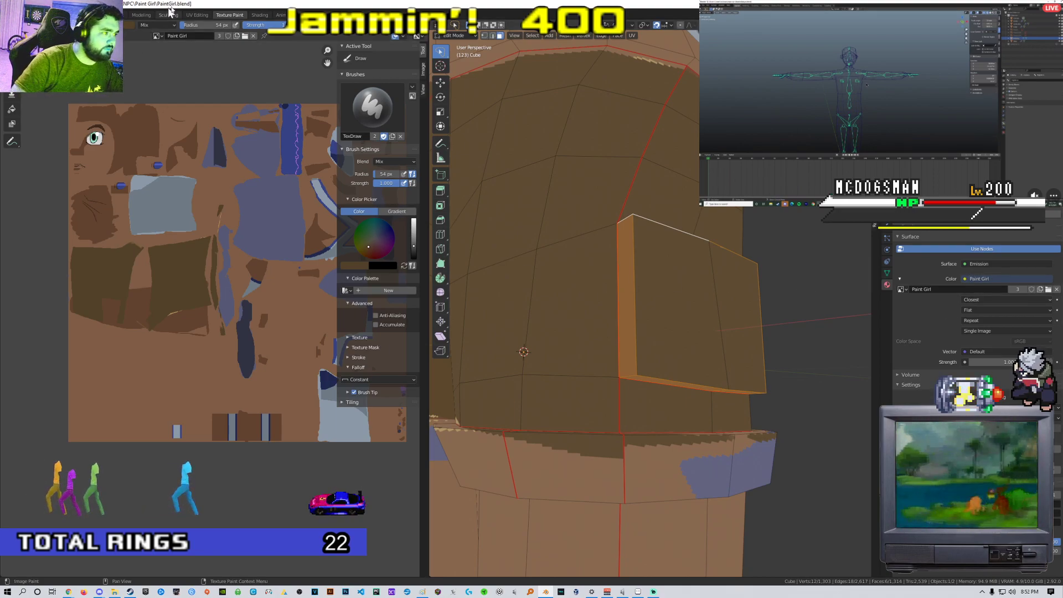
# Darken the brush colour further, set its radius to 29 px and paint a patch below the shorts' islands in the texture
pyautogui.scroll(4, 211, 299)
pyautogui.click(369, 265)
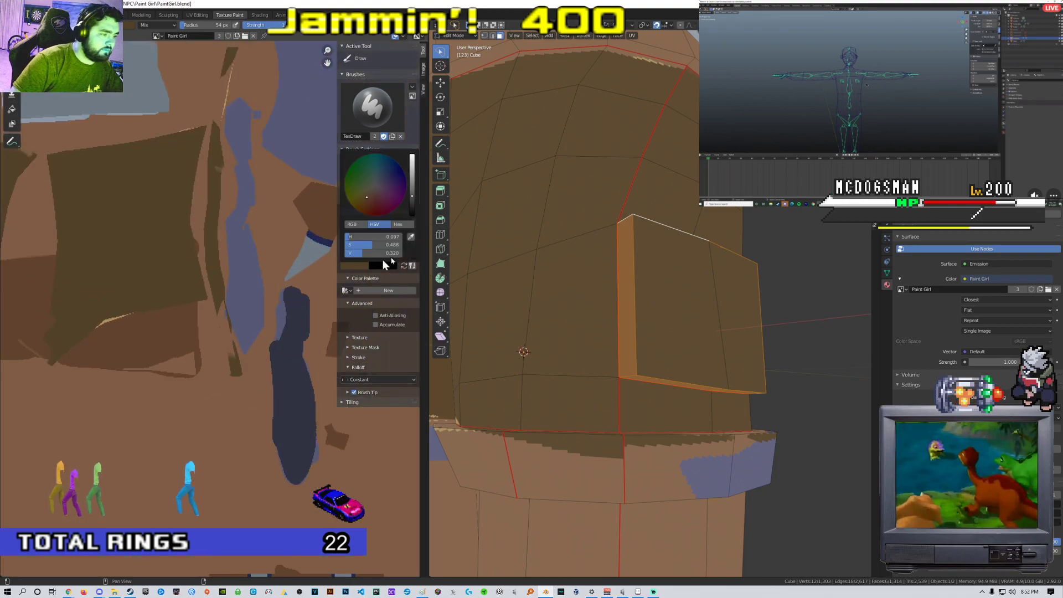
pyautogui.moveTo(184, 244); pyautogui.dragTo(271, 187, button='middle')
pyautogui.scroll(-3, 243, 221)
pyautogui.scroll(2, 168, 275)
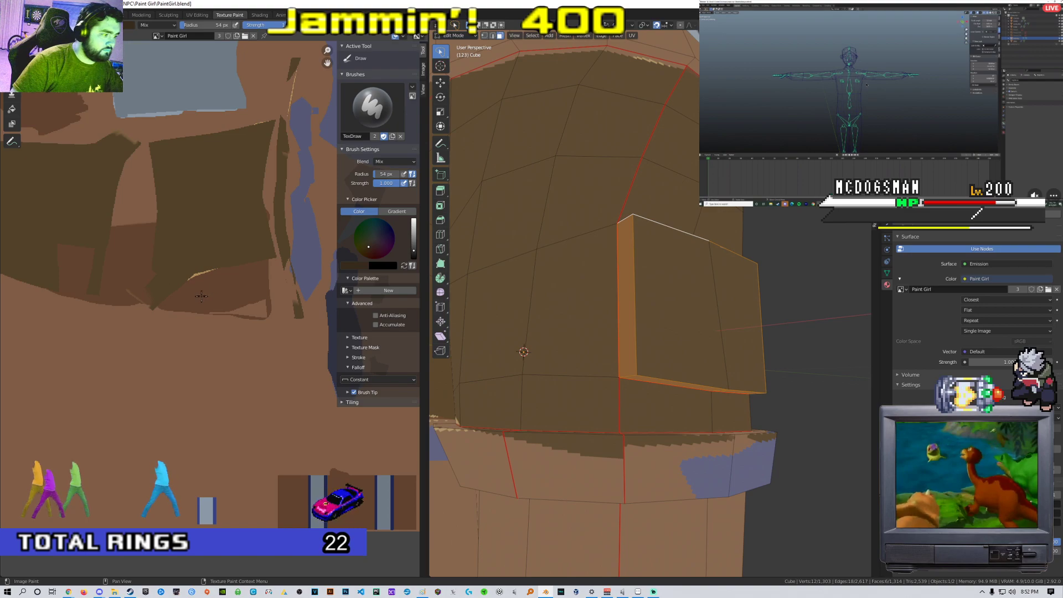
pyautogui.rightClick(219, 296)
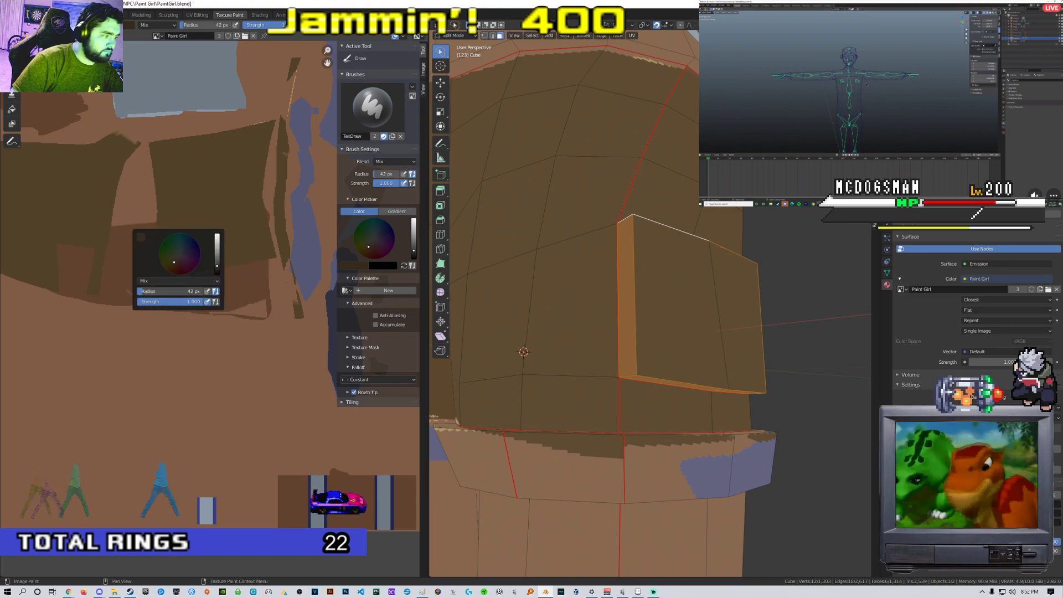
pyautogui.moveTo(221, 292); pyautogui.dragTo(237, 284)
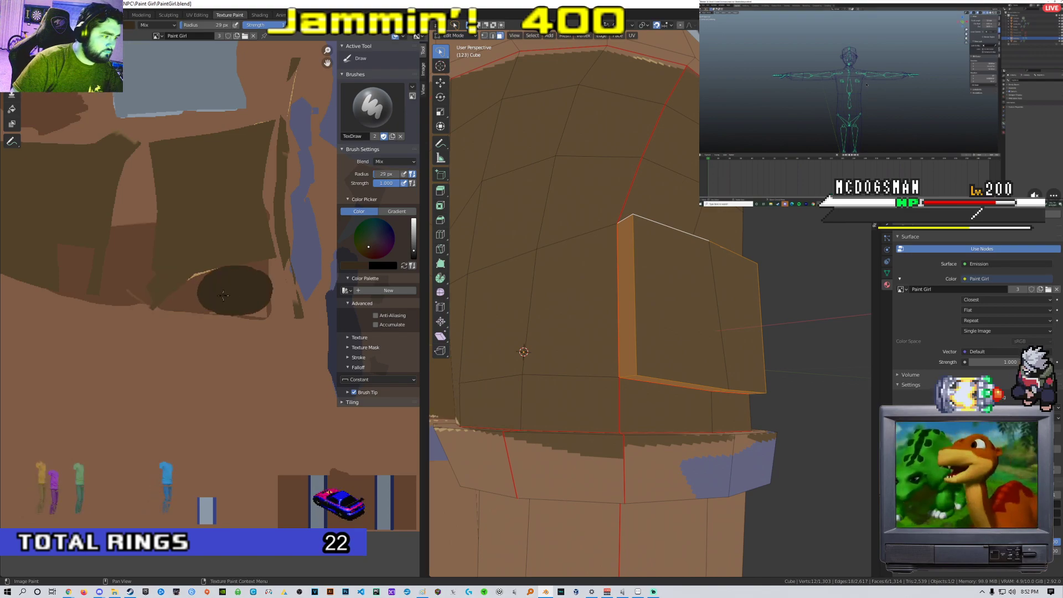
# Compare the dark patch with the full mesh's UV islands, undo it and redisplay all the UVs
pyautogui.scroll(-3, 591, 272)
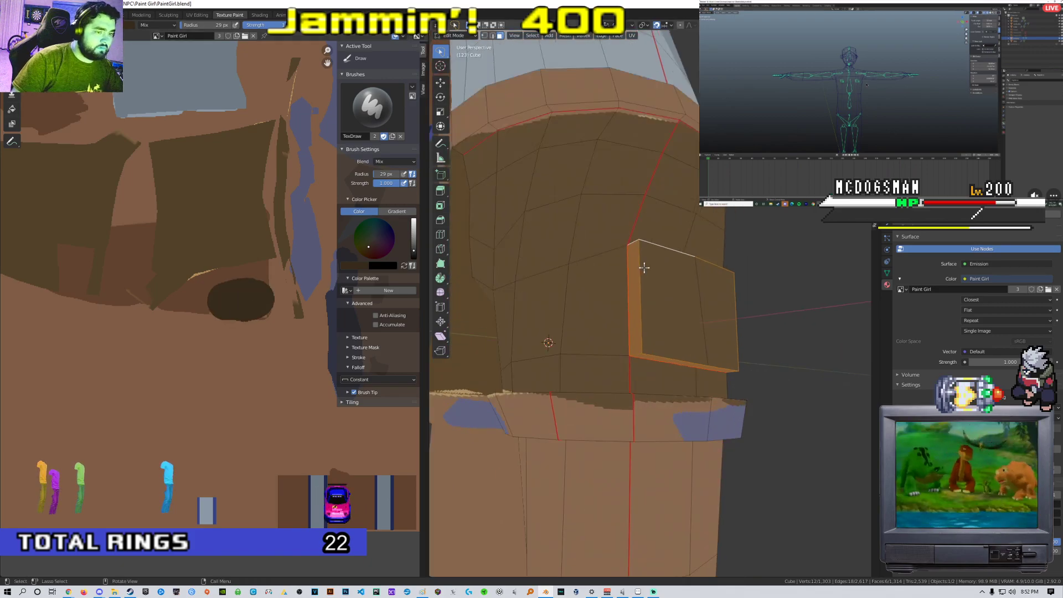
pyautogui.click(196, 15)
pyautogui.scroll(7, 220, 310)
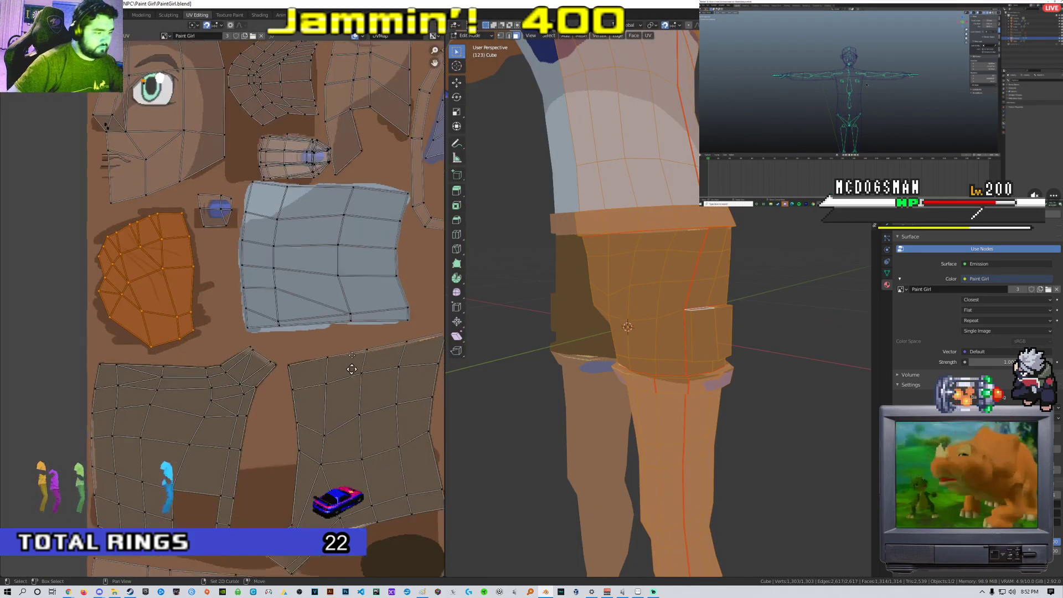
pyautogui.moveTo(323, 209); pyautogui.dragTo(271, 243, button='middle')
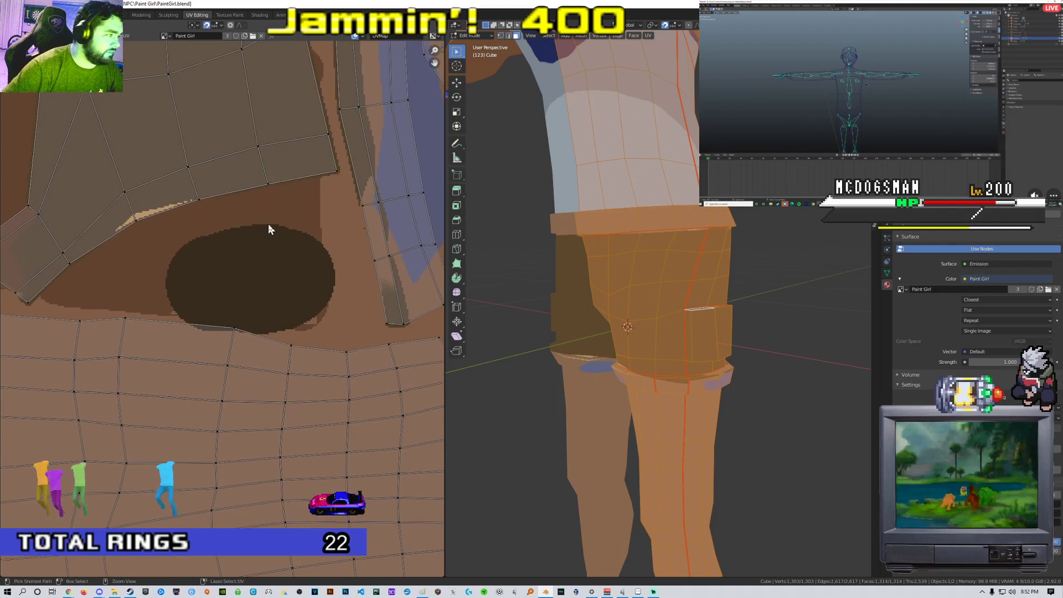
pyautogui.hotkey('ctrl', 'z')
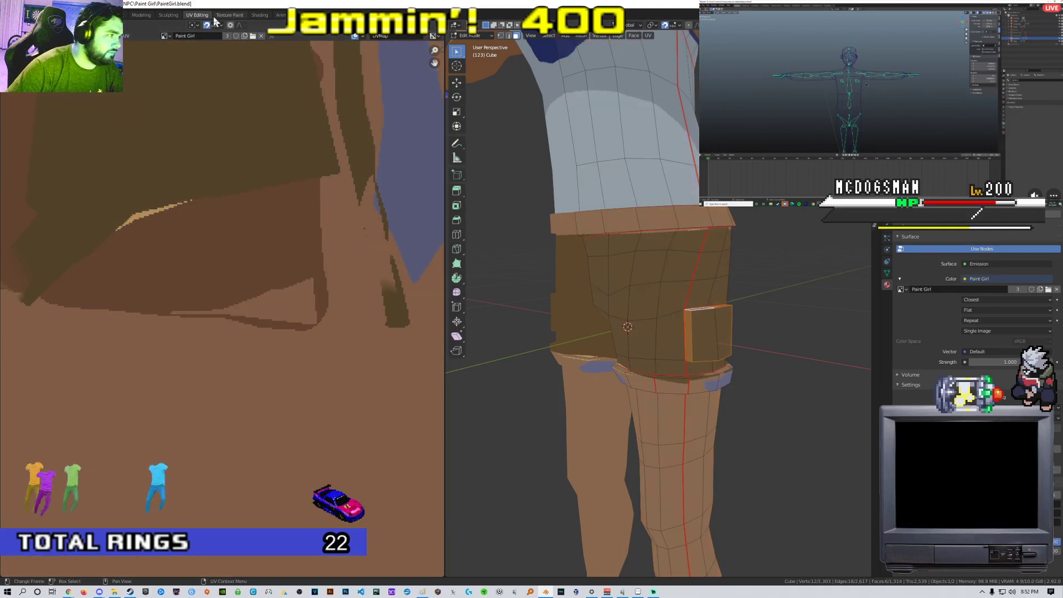
pyautogui.press('a')
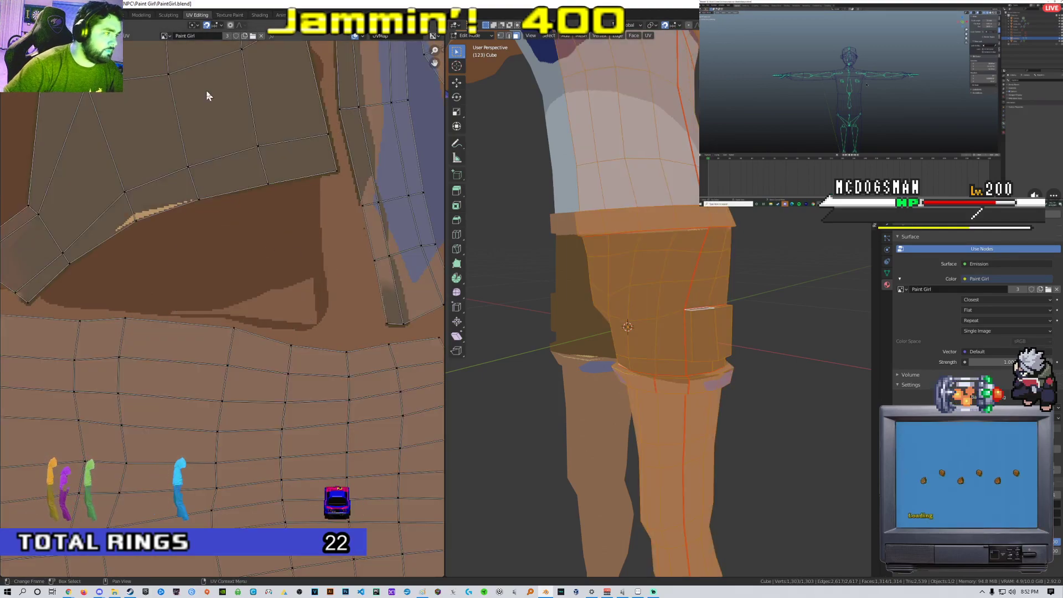
# Stamp a single round very dark brown swatch in the gap between the UV islands and return to UV editing
pyautogui.click(229, 15)
pyautogui.scroll(3, 243, 282)
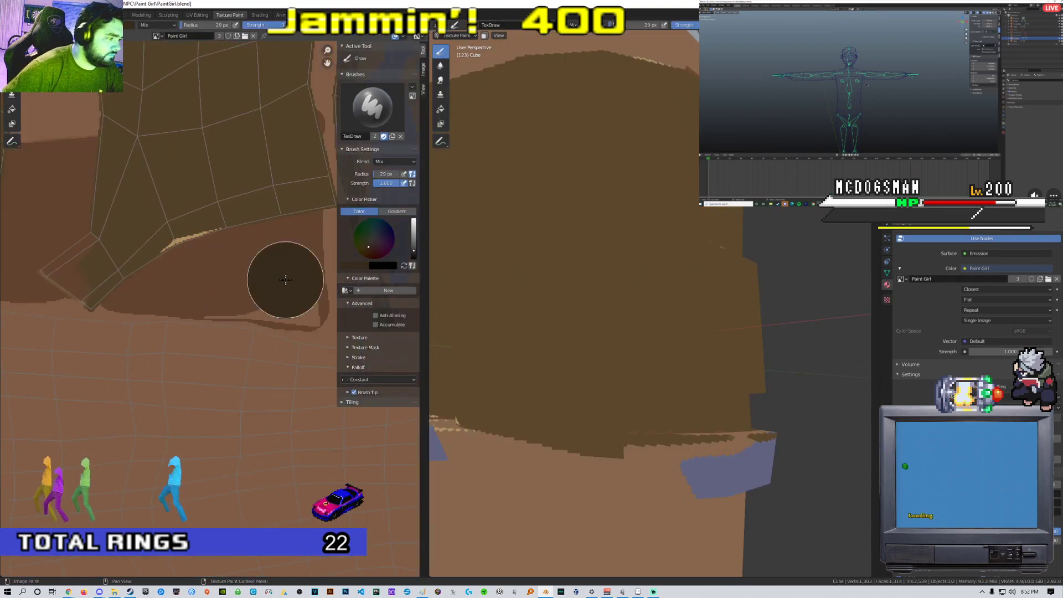
pyautogui.click(202, 15)
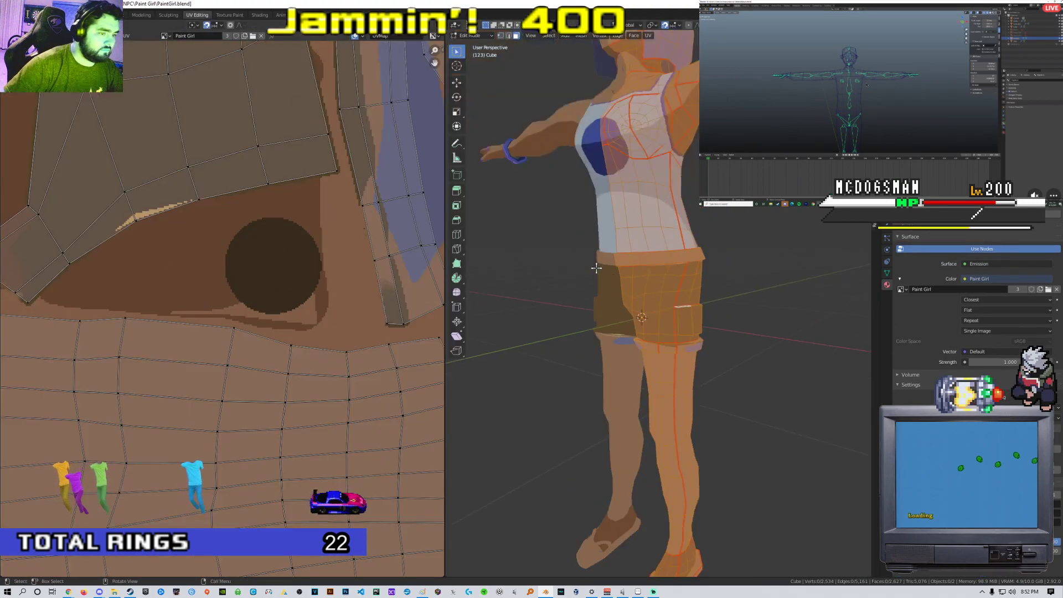
# Select the cargo pocket's rim faces, scale down their UVs and move them onto the dark swatch
pyautogui.scroll(8, 648, 287)
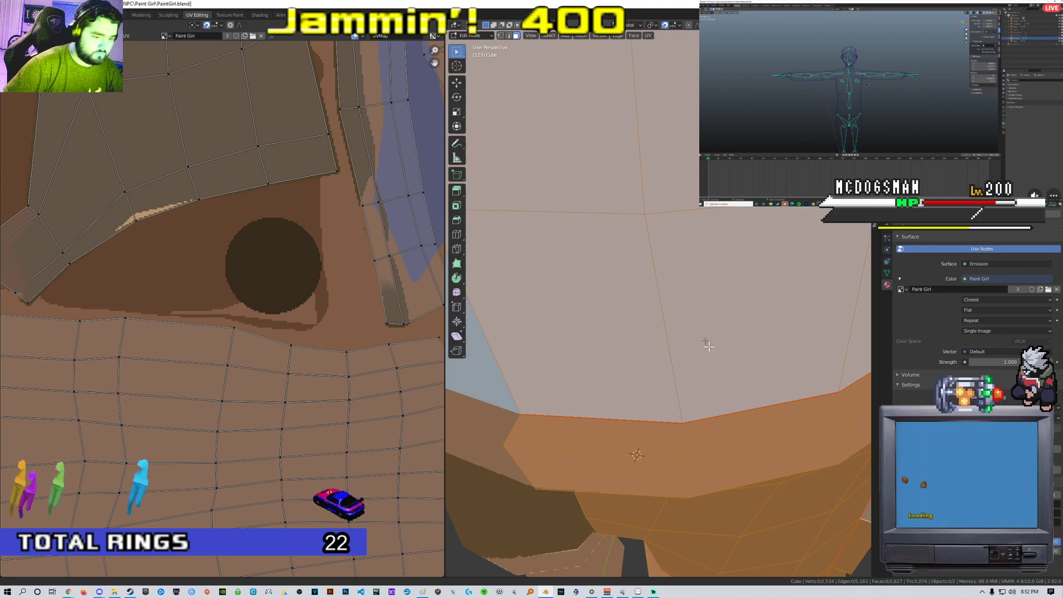
pyautogui.moveTo(708, 346); pyautogui.dragTo(767, 297, button='middle')
pyautogui.keyDown('alt'); pyautogui.click(784, 313); pyautogui.keyUp('alt')
pyautogui.scroll(-3, 784, 313)
pyautogui.scroll(-8, 360, 280)
pyautogui.scroll(2, 400, 257)
pyautogui.scroll(-2, 404, 252)
pyautogui.press('s')
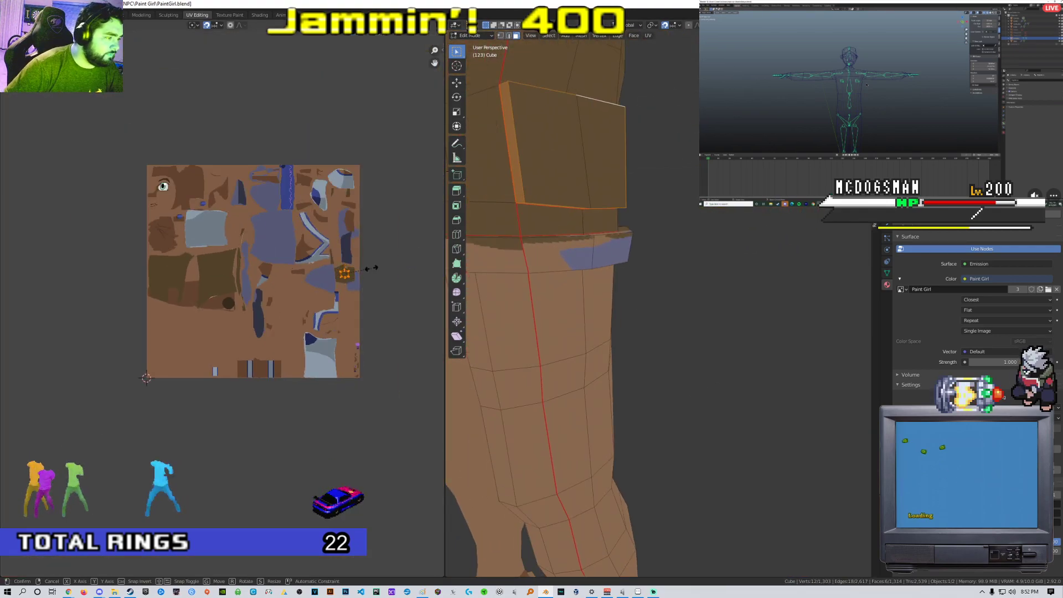
pyautogui.scroll(4, 246, 304)
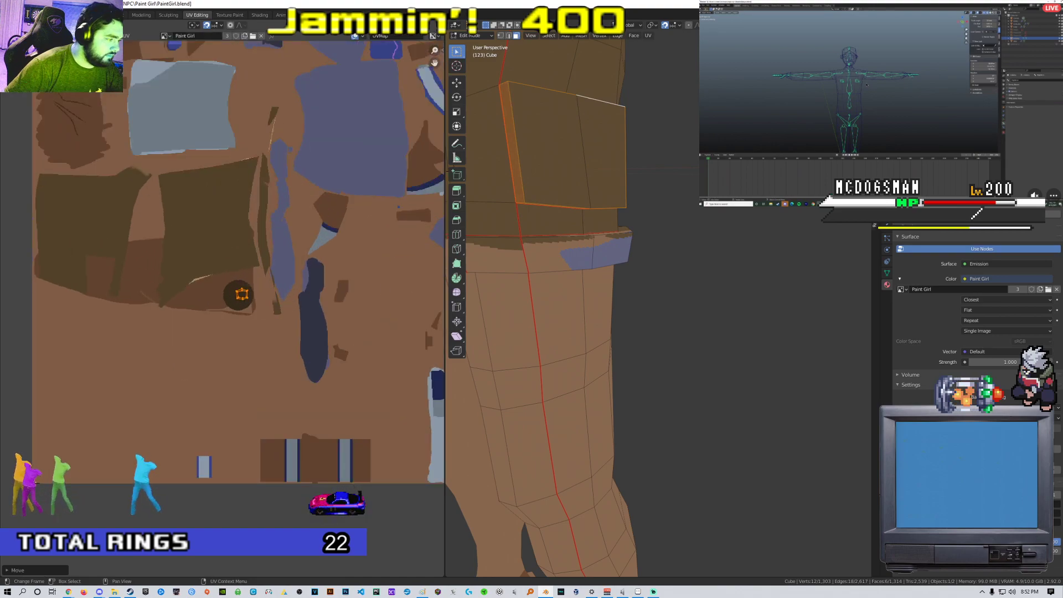
# Select the face loop around the shorts' leg opening, then shrink its UVs and move them toward the dark swatch
pyautogui.scroll(-3, 605, 238)
pyautogui.press('Tab')
pyautogui.moveTo(606, 238); pyautogui.dragTo(666, 313, button='middle')
pyautogui.press('Tab')
pyautogui.keyDown('alt'); pyautogui.click(669, 313); pyautogui.keyUp('alt')
pyautogui.scroll(-6, 358, 238)
pyautogui.press('a')
pyautogui.press('s')
pyautogui.click(342, 240)
pyautogui.press('g')
pyautogui.click(362, 255)
pyautogui.press('s')
pyautogui.click(267, 270)
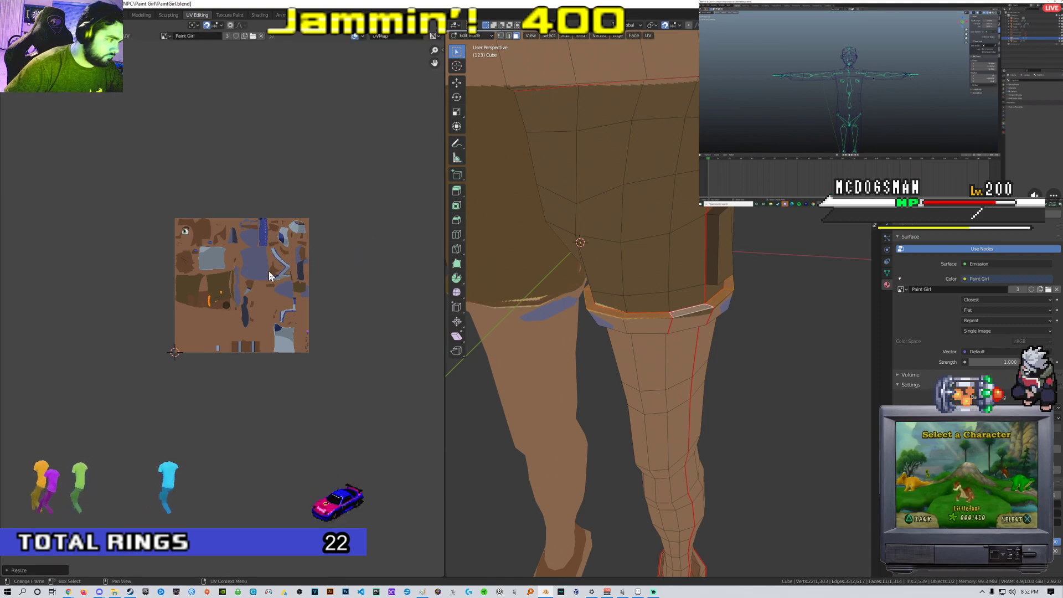
# Fit the leg opening's UVs inside the dark swatch and inspect the shorts in Object Mode
pyautogui.scroll(4, 288, 278)
pyautogui.moveTo(289, 278); pyautogui.dragTo(322, 261, button='middle')
pyautogui.scroll(3, 344, 247)
pyautogui.press('s')
pyautogui.click(308, 217)
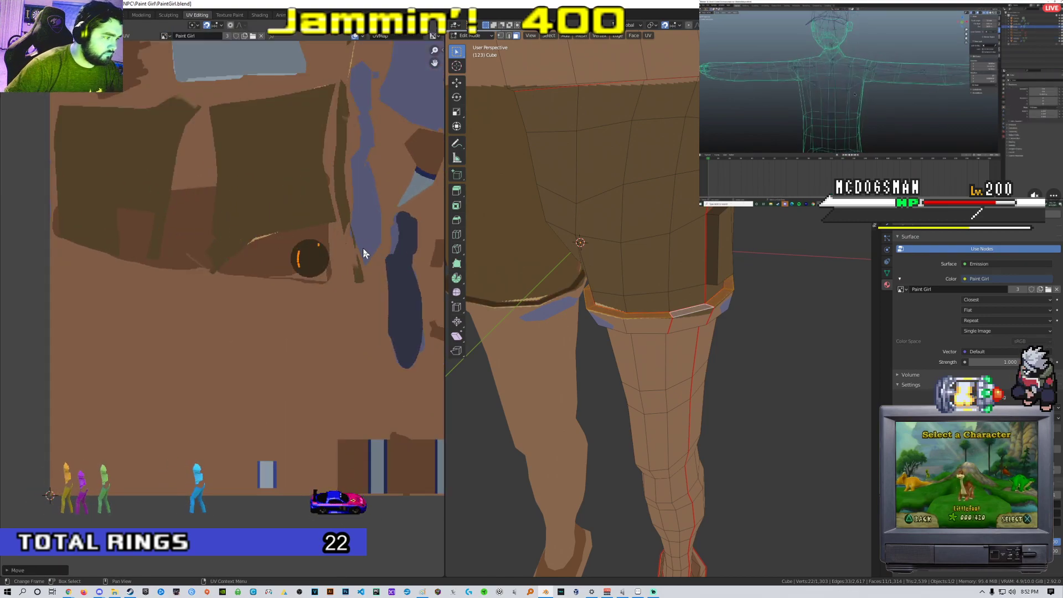
pyautogui.press('Tab')
pyautogui.moveTo(634, 286); pyautogui.dragTo(609, 308, button='middle')
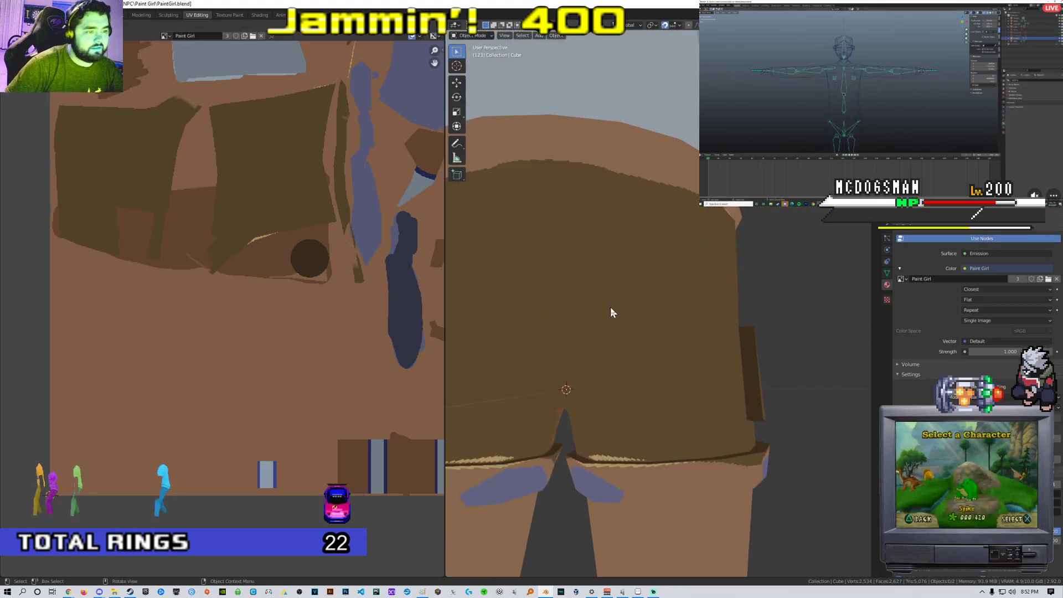
# Select the face loop on the underside of the shorts' waistband and move its UVs onto the very dark brown swatch
pyautogui.press('Tab')
pyautogui.keyDown('alt'); pyautogui.click(631, 182); pyautogui.keyUp('alt')
pyautogui.moveTo(630, 177); pyautogui.dragTo(572, 229, button='middle')
pyautogui.keyDown('alt'); pyautogui.click(632, 196); pyautogui.keyUp('alt')
pyautogui.scroll(-4, 609, 221)
pyautogui.scroll(2, 572, 229)
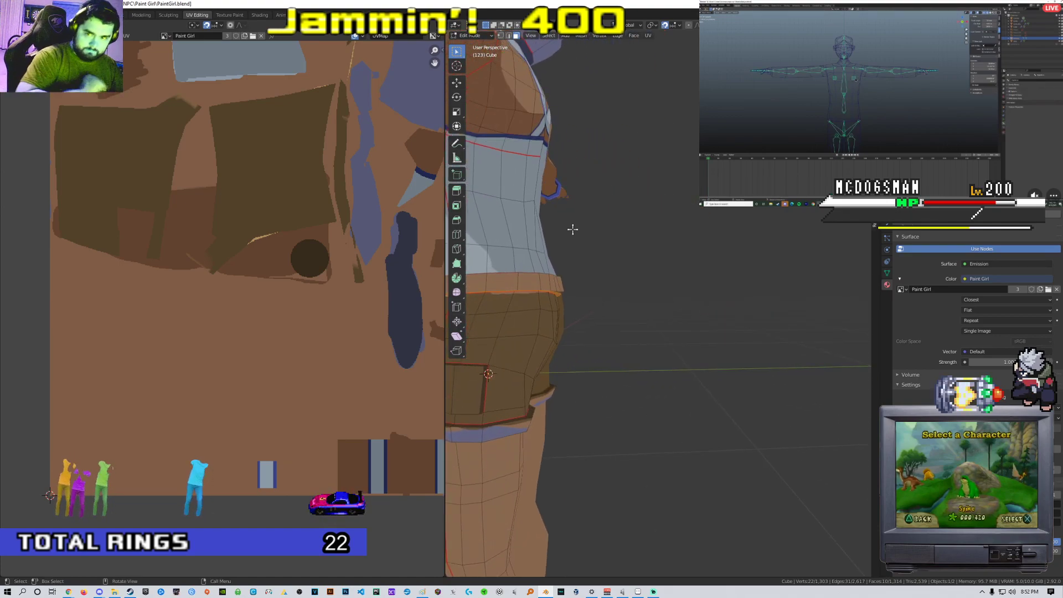
pyautogui.scroll(-6, 328, 218)
pyautogui.scroll(4, 327, 218)
pyautogui.press('g')
pyautogui.click(425, 170)
pyautogui.press('g')
pyautogui.click(263, 292)
# Shrink the waistband underside's UVs to fit inside the dark swatch and check the shorts in Object Mode
pyautogui.scroll(5, 310, 292)
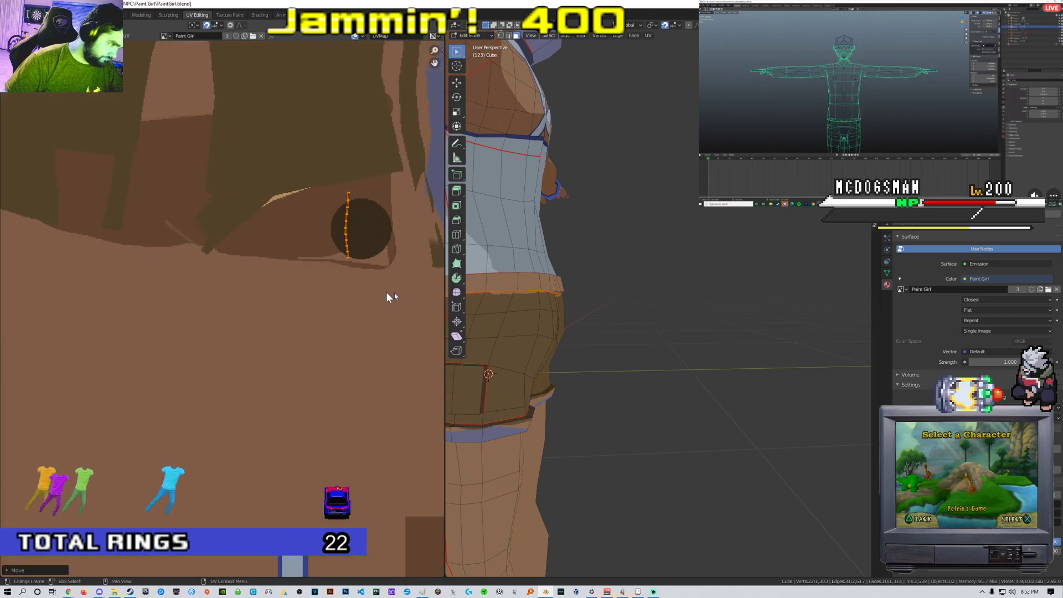
pyautogui.press('s')
pyautogui.click(378, 235)
pyautogui.press('Tab')
pyautogui.moveTo(553, 253); pyautogui.dragTo(695, 273, button='middle')
pyautogui.scroll(-5, 645, 233)
pyautogui.scroll(-2, 511, 285)
pyautogui.scroll(8, 574, 264)
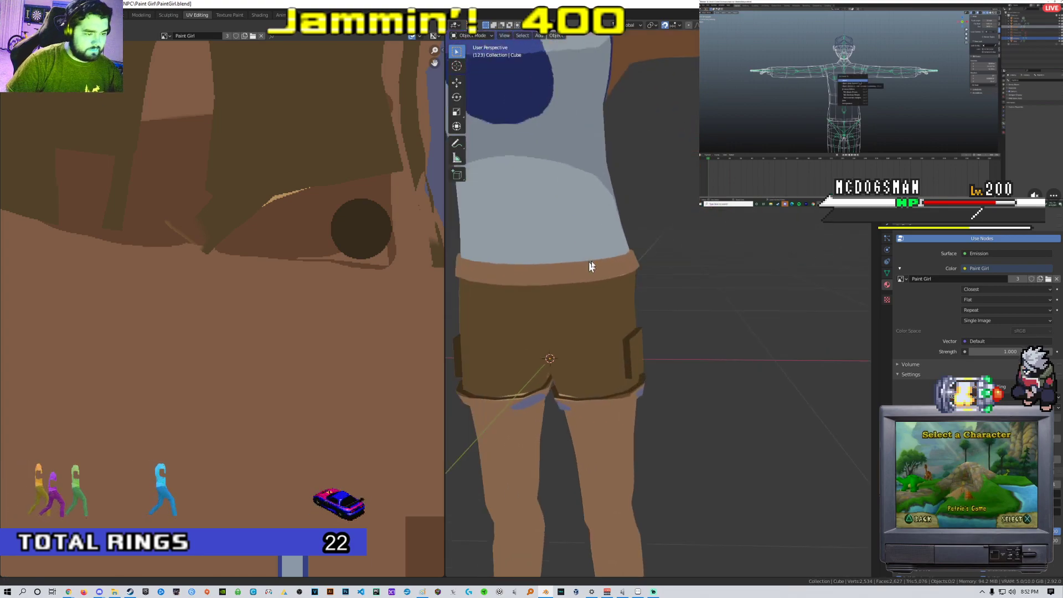
# Select the face loop on the waistband's upper rim, then move its UVs onto the dark swatch and shrink them
pyautogui.press('Tab')
pyautogui.scroll(4, 686, 297)
pyautogui.keyDown('alt'); pyautogui.click(632, 329); pyautogui.keyUp('alt')
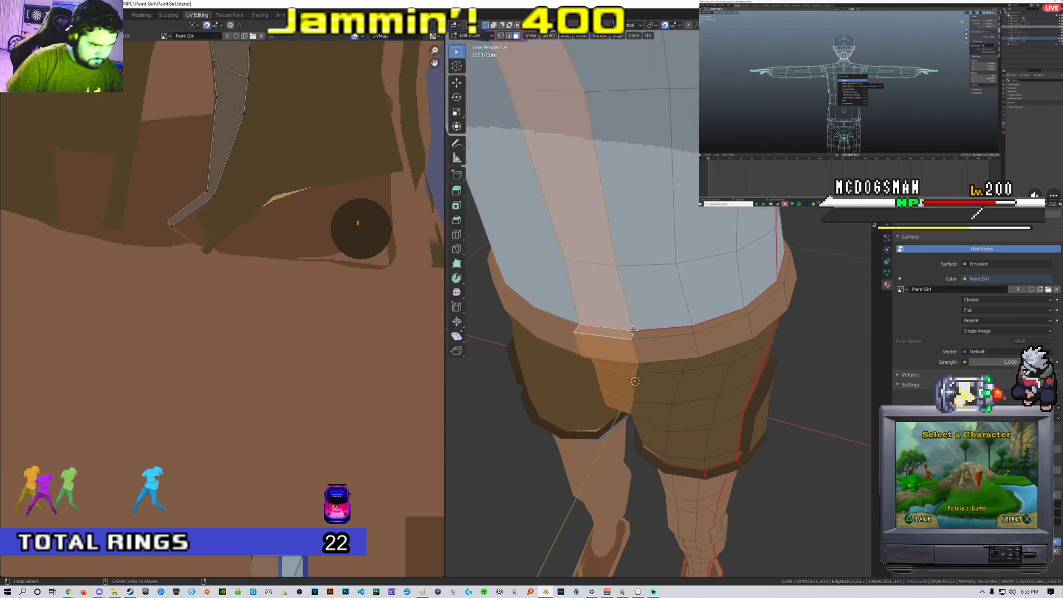
pyautogui.keyDown('alt'); pyautogui.click(635, 335); pyautogui.keyUp('alt')
pyautogui.scroll(-8, 390, 265)
pyautogui.scroll(4, 389, 265)
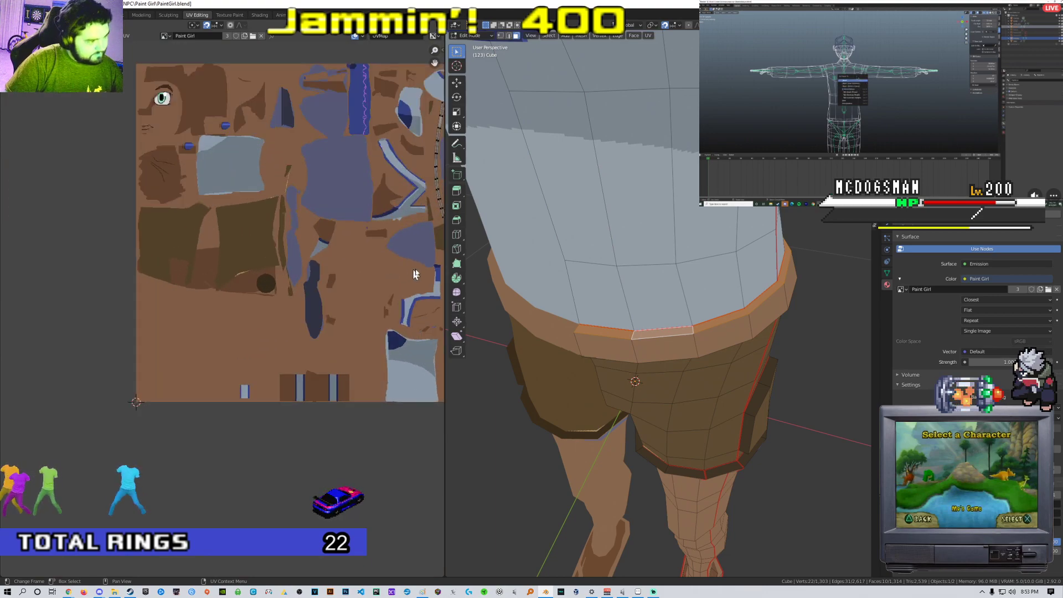
pyautogui.press('s')
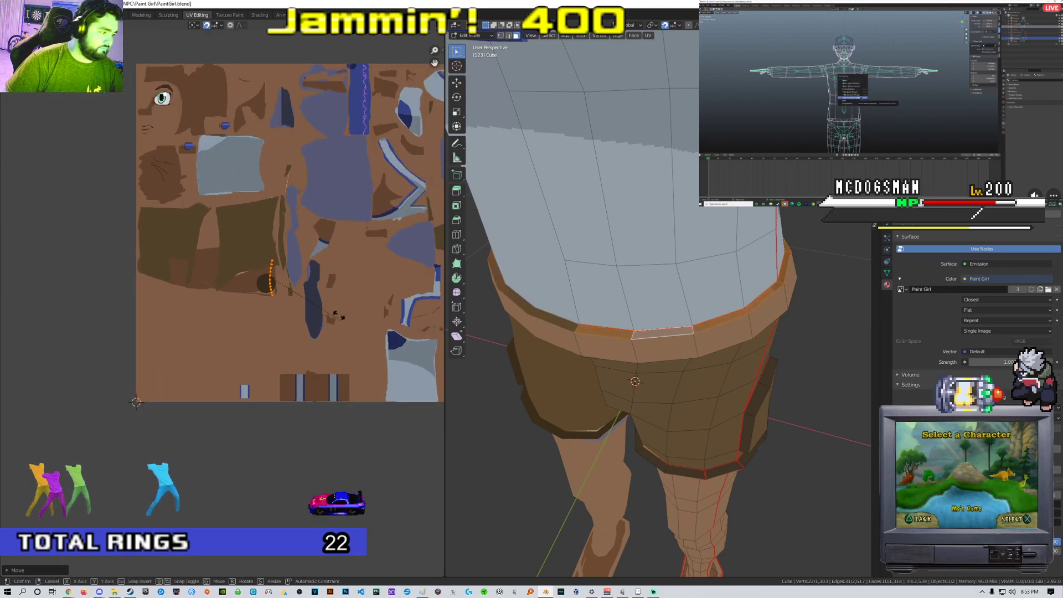
pyautogui.click(316, 281)
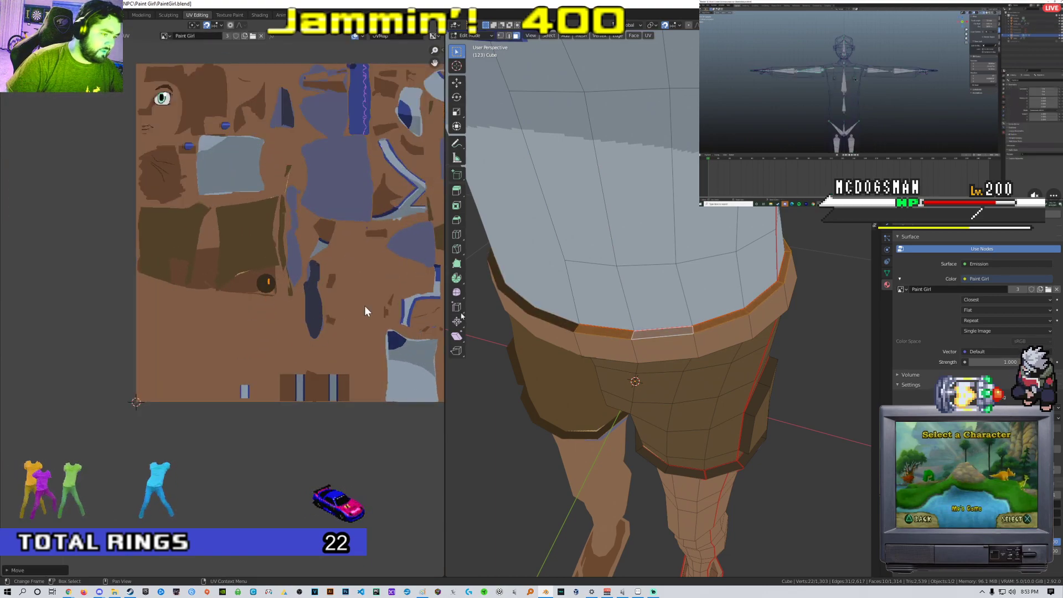
# Examine the character's shorts in Object Mode from the front and compare them with the texture layout
pyautogui.press('Tab')
pyautogui.scroll(-6, 622, 307)
pyautogui.moveTo(703, 277); pyautogui.dragTo(688, 245, button='middle')
pyautogui.scroll(5, 666, 298)
pyautogui.scroll(-5, 650, 267)
pyautogui.scroll(2, 662, 264)
pyautogui.scroll(-2, 692, 263)
pyautogui.press('KP_1')
pyautogui.scroll(3, 718, 252)
pyautogui.scroll(-1, 685, 250)
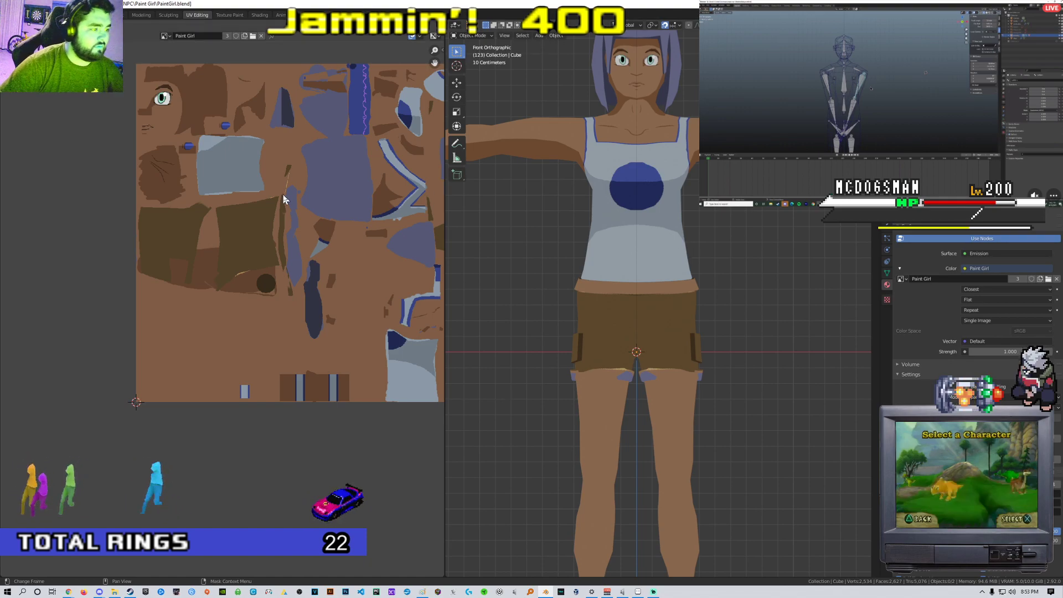
pyautogui.scroll(-1, 285, 197)
pyautogui.scroll(1, 299, 216)
pyautogui.moveTo(305, 217); pyautogui.dragTo(226, 232, button='middle')
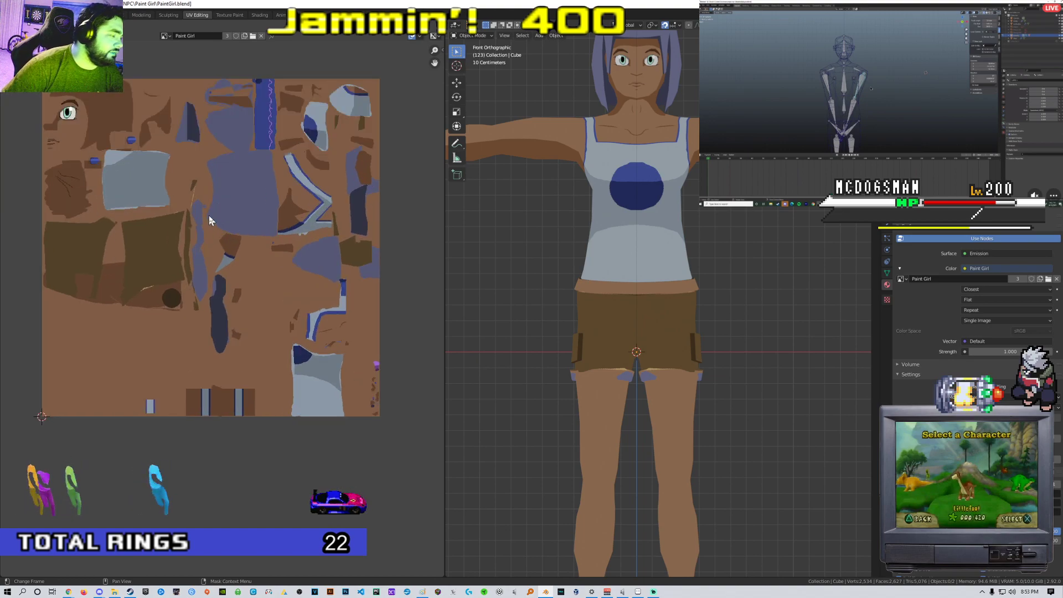
pyautogui.scroll(1, 626, 162)
pyautogui.moveTo(641, 157); pyautogui.dragTo(629, 173, button='middle')
pyautogui.click(637, 173)
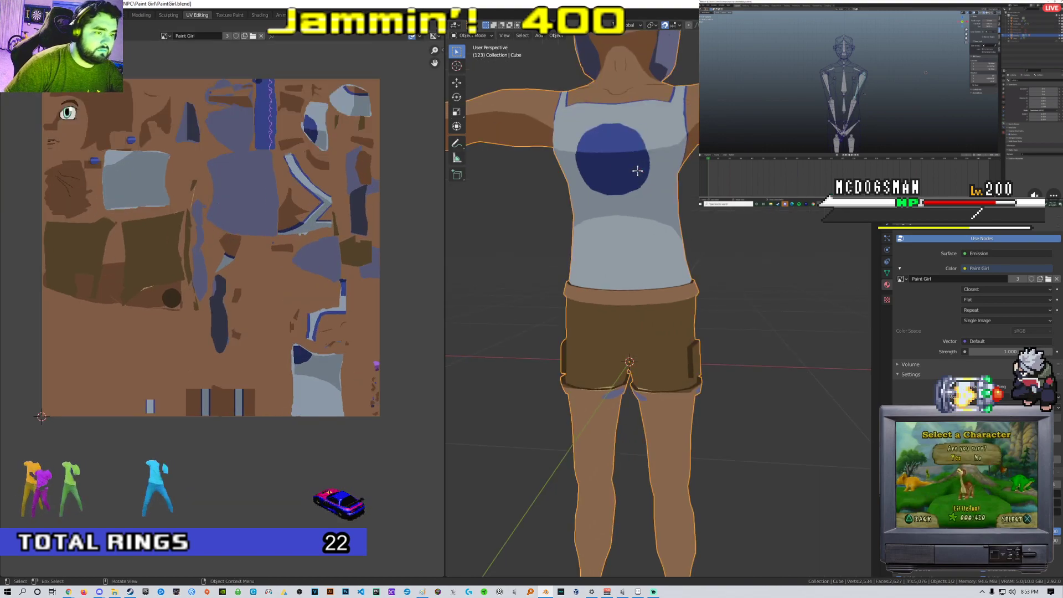
pyautogui.press('Tab')
pyautogui.scroll(-1, 633, 171)
pyautogui.click(662, 398)
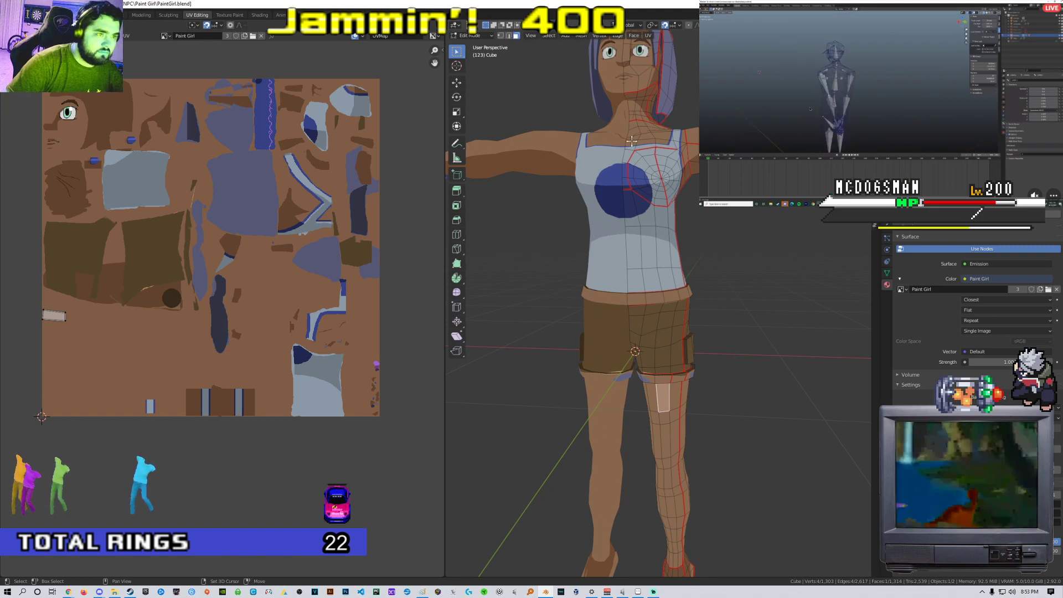
pyautogui.click(229, 15)
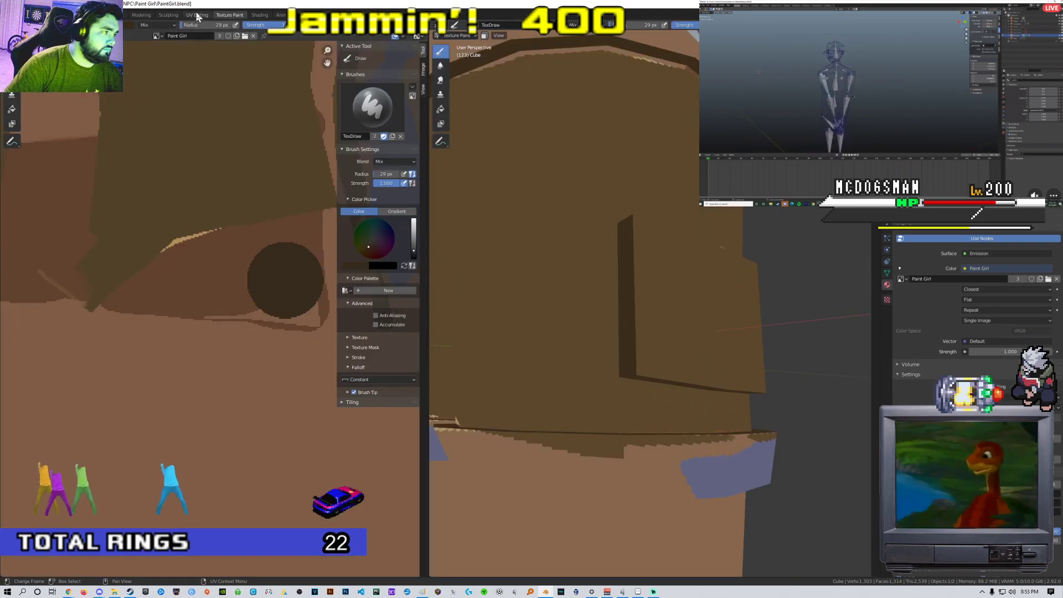
pyautogui.click(196, 15)
pyautogui.scroll(-1, 153, 227)
pyautogui.scroll(1, 161, 228)
pyautogui.moveTo(168, 228); pyautogui.dragTo(317, 218, button='middle')
pyautogui.scroll(2, 310, 214)
pyautogui.scroll(-3, 226, 157)
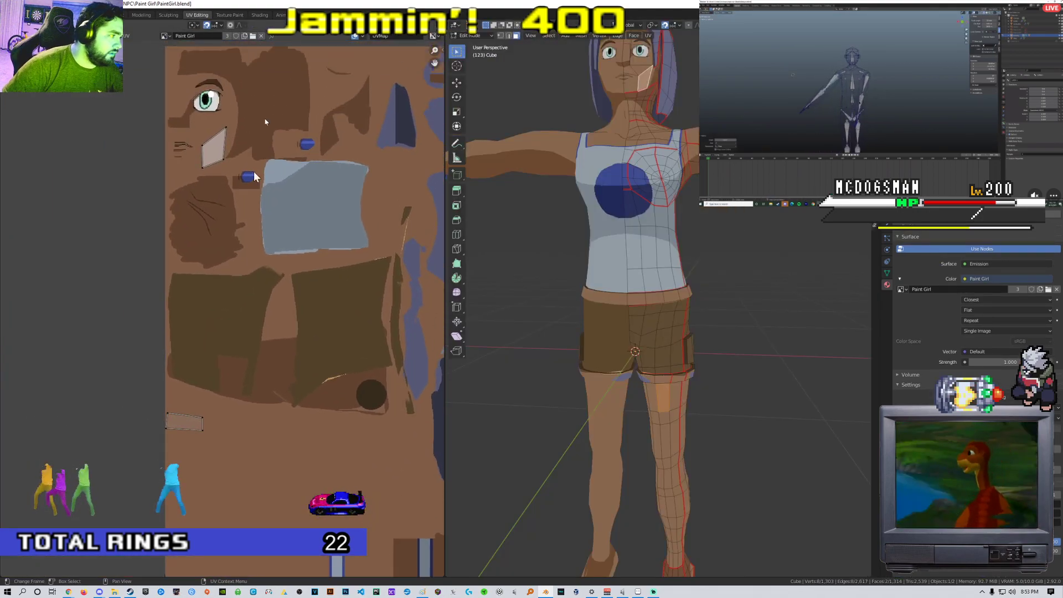
# Select the face loop on the underside of the shorts' leg cuff and return to UV editing
pyautogui.click(229, 15)
pyautogui.scroll(-4, 589, 263)
pyautogui.moveTo(557, 244); pyautogui.dragTo(672, 224, button='middle')
pyautogui.scroll(5, 593, 309)
pyautogui.press('Tab')
pyautogui.scroll(-3, 553, 300)
pyautogui.scroll(4, 680, 294)
pyautogui.keyDown('alt'); pyautogui.click(664, 273); pyautogui.keyUp('alt')
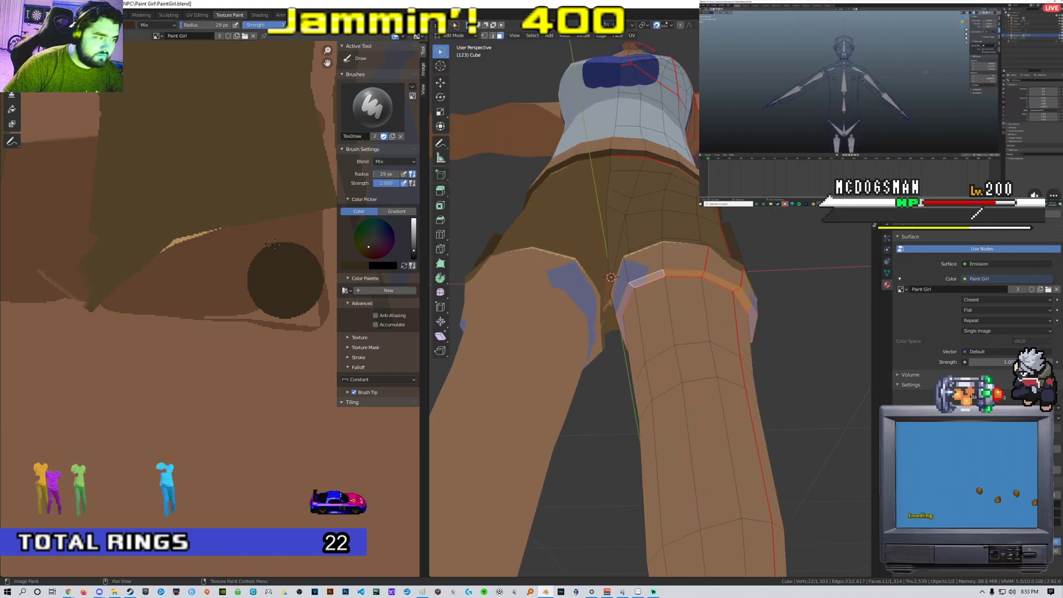
pyautogui.press('Home')
pyautogui.click(198, 15)
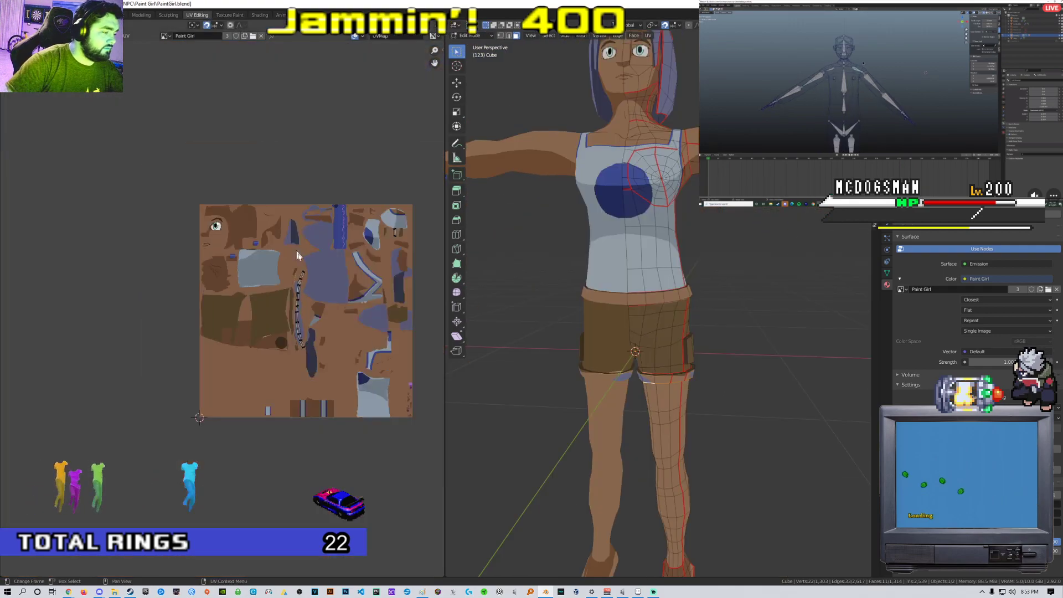
# Shrink the leg cuff underside's UVs, place them inside the dark swatch and check the shorts in Object Mode
pyautogui.press('s')
pyautogui.click(307, 294)
pyautogui.press('g')
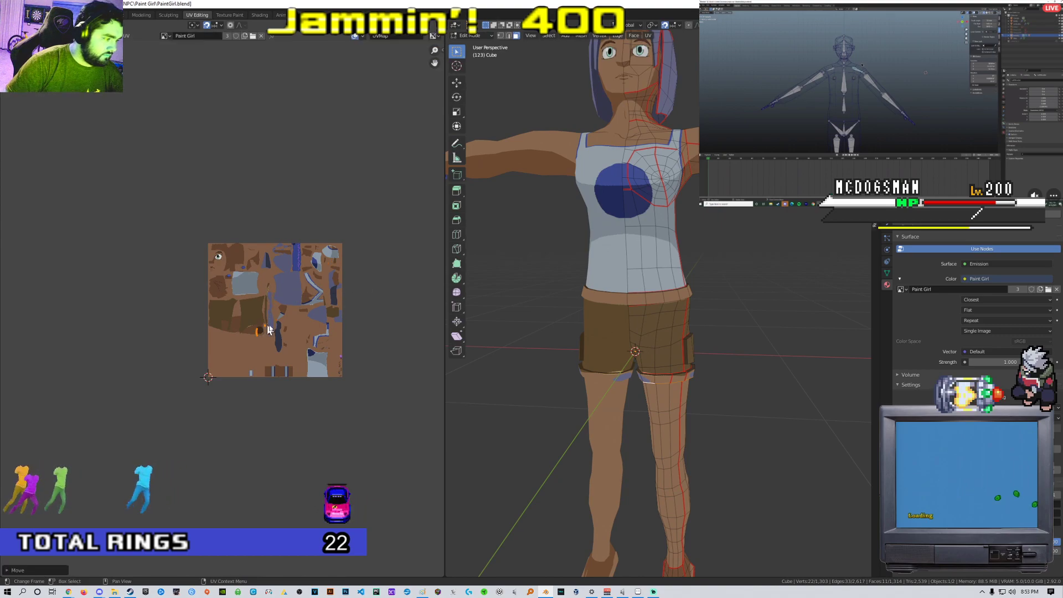
pyautogui.click(267, 328)
pyautogui.scroll(4, 267, 328)
pyautogui.press('s')
pyautogui.click(319, 353)
pyautogui.press('Tab')
pyautogui.scroll(-1, 602, 308)
pyautogui.moveTo(603, 308)
pyautogui.mouseDown(button='middle')
pyautogui.moveTo(564, 271)
pyautogui.moveTo(482, 276)
pyautogui.moveTo(638, 314)
pyautogui.moveTo(612, 311)
pyautogui.mouseUp(button='middle')
pyautogui.scroll(3, 631, 318)
# Select the outer face loop of the shorts' waistband in Edit Mode
pyautogui.press('Tab')
pyautogui.keyDown('alt'); pyautogui.click(667, 303); pyautogui.keyUp('alt')
pyautogui.moveTo(686, 306); pyautogui.dragTo(492, 301, button='middle')
pyautogui.scroll(-3, 303, 277)
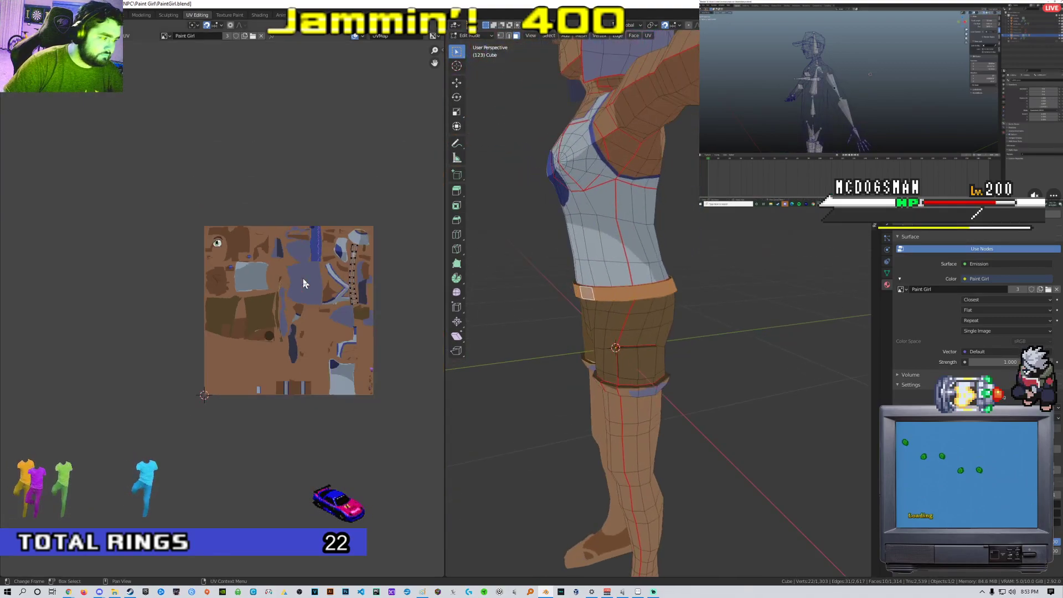
pyautogui.scroll(4, 302, 277)
pyautogui.moveTo(378, 303); pyautogui.dragTo(324, 277, button='middle')
pyautogui.scroll(2, 327, 266)
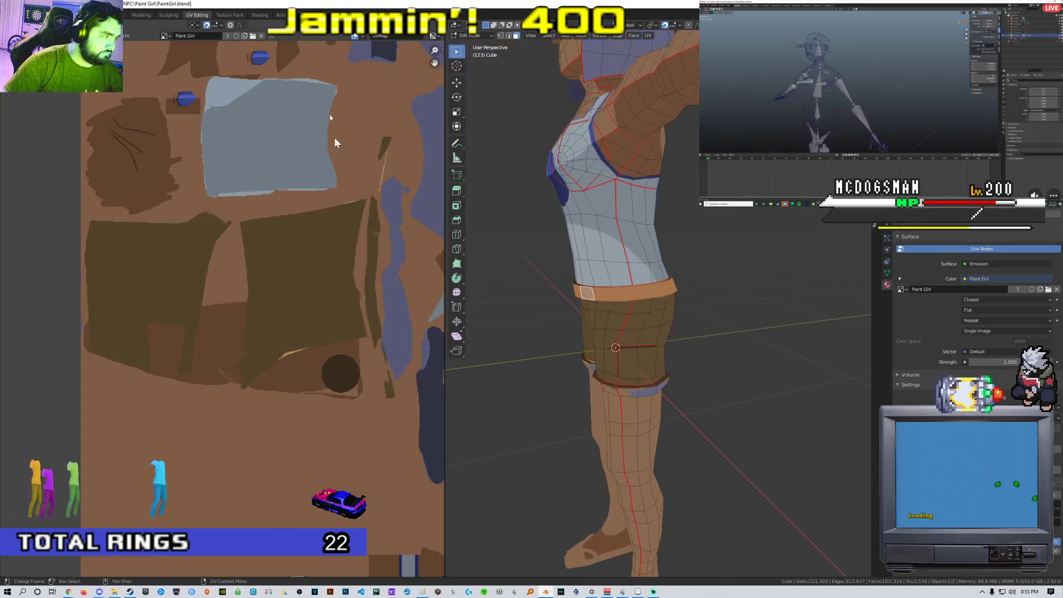
# Lighten the brush color to a lighter brown and stamp one round swatch in the gap between the shorts' UV islands
pyautogui.click(229, 15)
pyautogui.scroll(5, 238, 277)
pyautogui.moveTo(219, 240); pyautogui.dragTo(216, 272, button='middle')
pyautogui.scroll(2, 217, 272)
pyautogui.moveTo(413, 250); pyautogui.dragTo(413, 238)
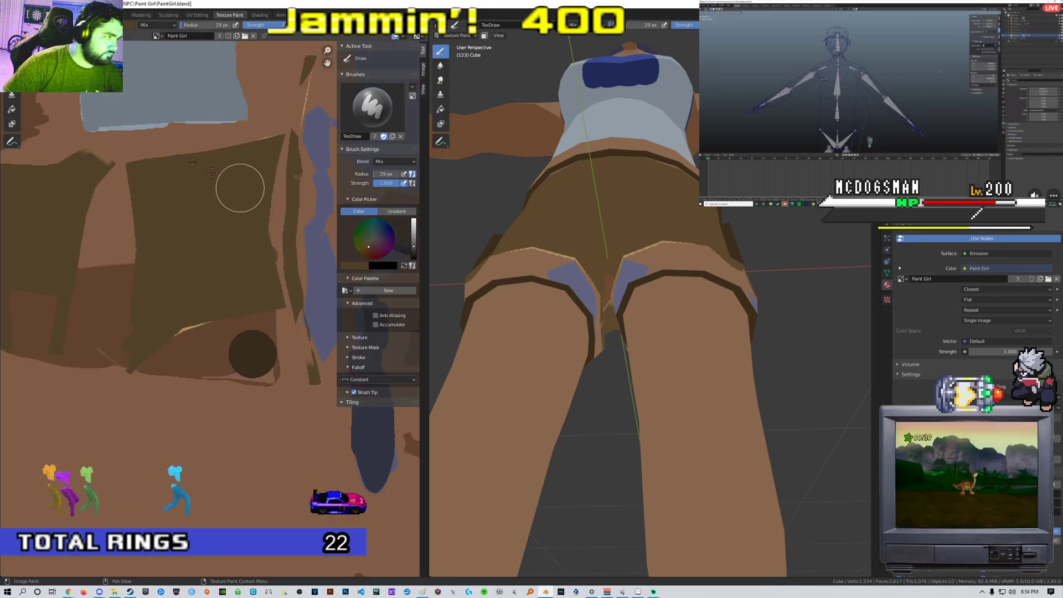
pyautogui.click(109, 278)
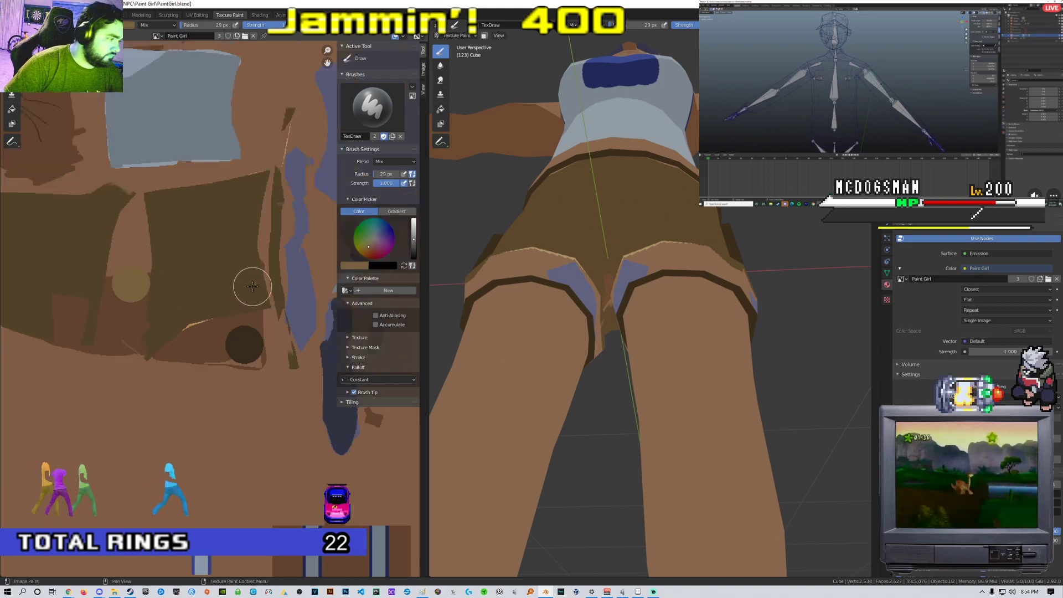
# Move the waistband's UVs onto the lighter brown swatch, shrink them to fit inside it and check the result
pyautogui.click(200, 16)
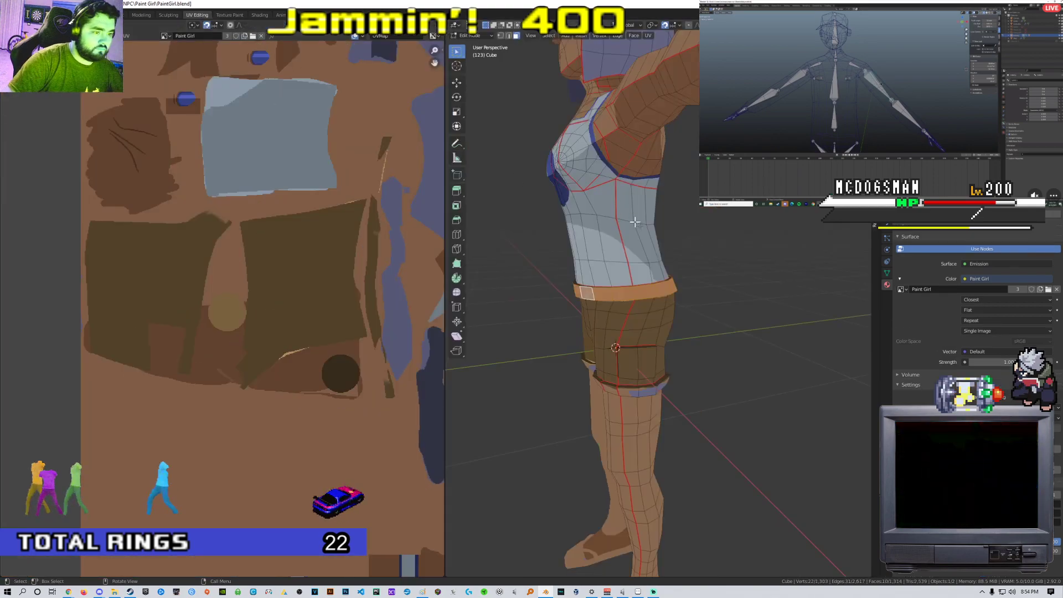
pyautogui.click(173, 14)
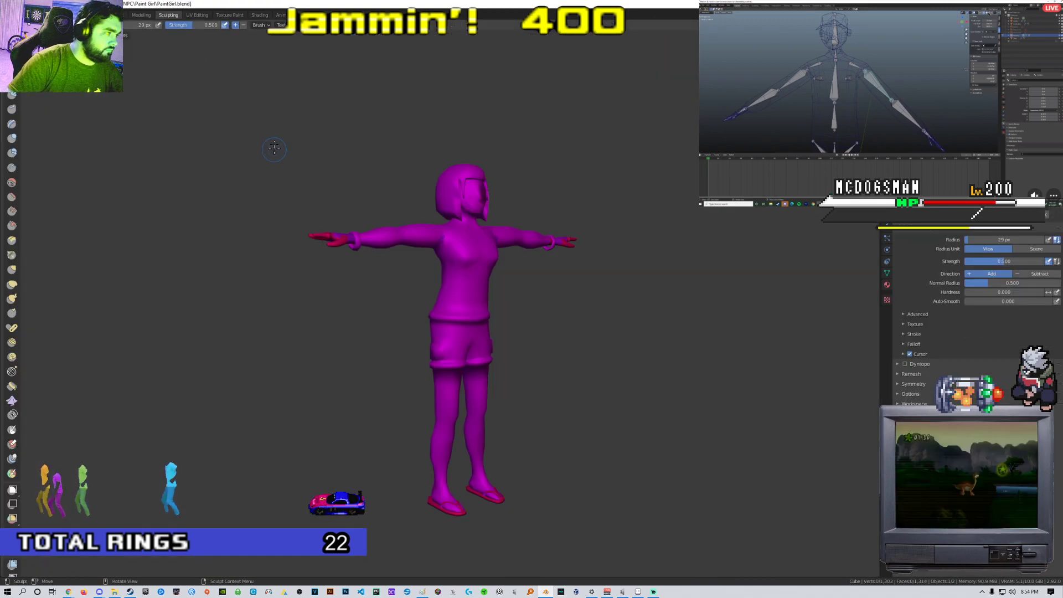
pyautogui.click(197, 15)
pyautogui.scroll(-1, 373, 242)
pyautogui.press('a')
pyautogui.press('g')
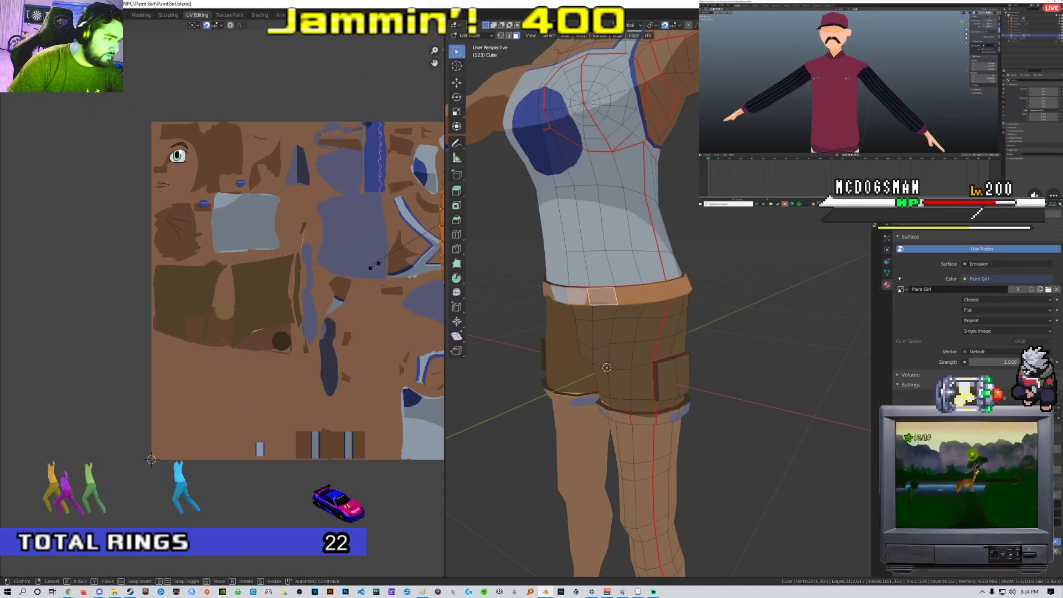
pyautogui.click(408, 231)
pyautogui.press('g')
pyautogui.click(186, 313)
pyautogui.press('s')
pyautogui.click(246, 284)
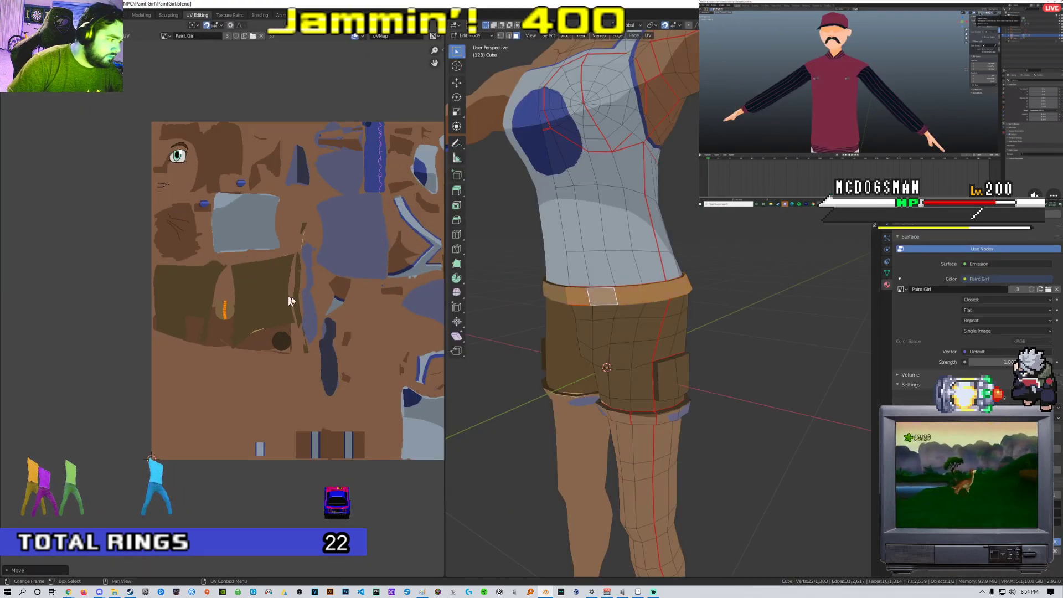
pyautogui.press('Tab')
pyautogui.moveTo(596, 315); pyautogui.dragTo(665, 333, button='middle')
pyautogui.scroll(-5, 687, 311)
pyautogui.scroll(6, 666, 334)
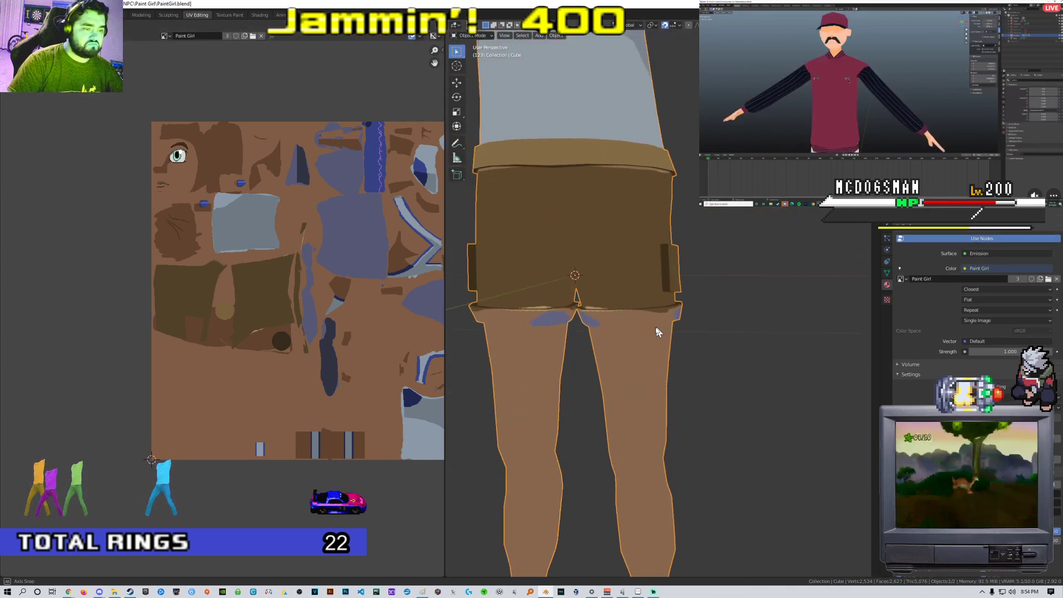
# Select the outer face loop of the leg cuff, then move its UVs onto the lighter brown swatch and shrink them
pyautogui.press('Tab')
pyautogui.keyDown('alt'); pyautogui.click(646, 327); pyautogui.keyUp('alt')
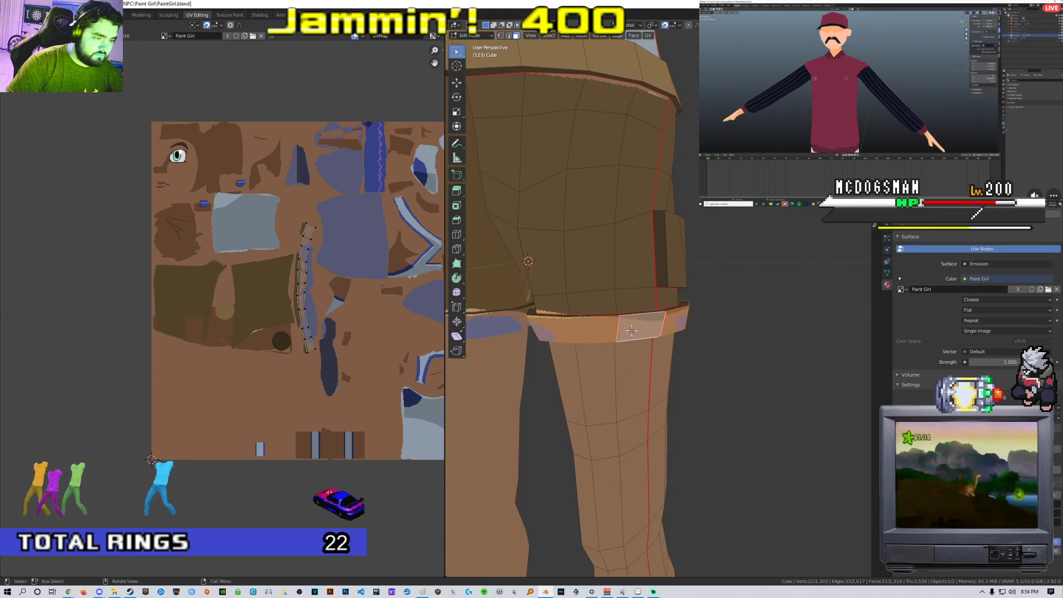
pyautogui.scroll(-7, 277, 277)
pyautogui.scroll(6, 313, 261)
pyautogui.press('g')
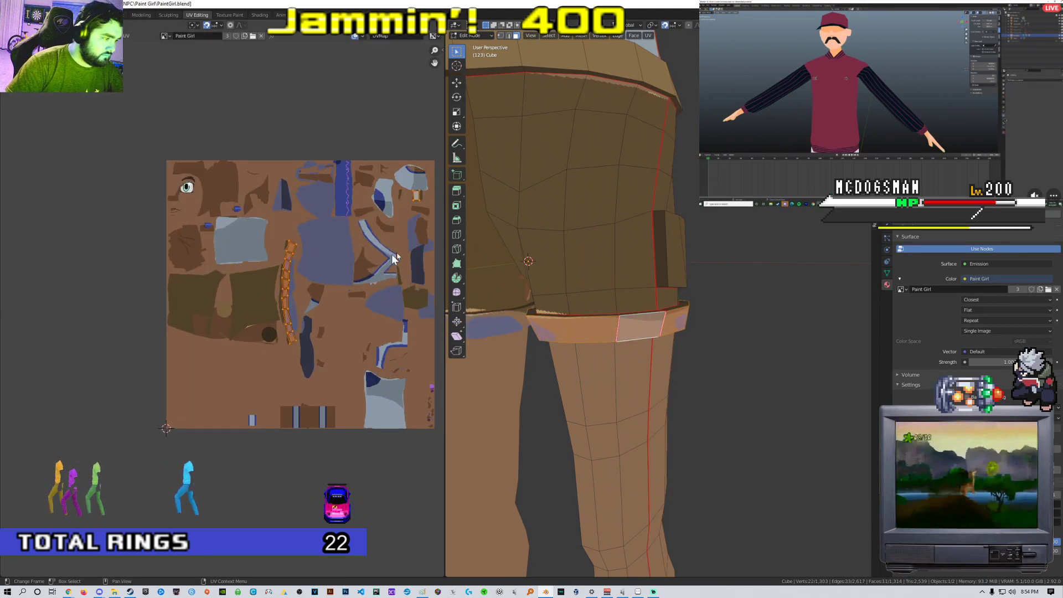
pyautogui.click(250, 303)
pyautogui.click(316, 288)
pyautogui.press('g')
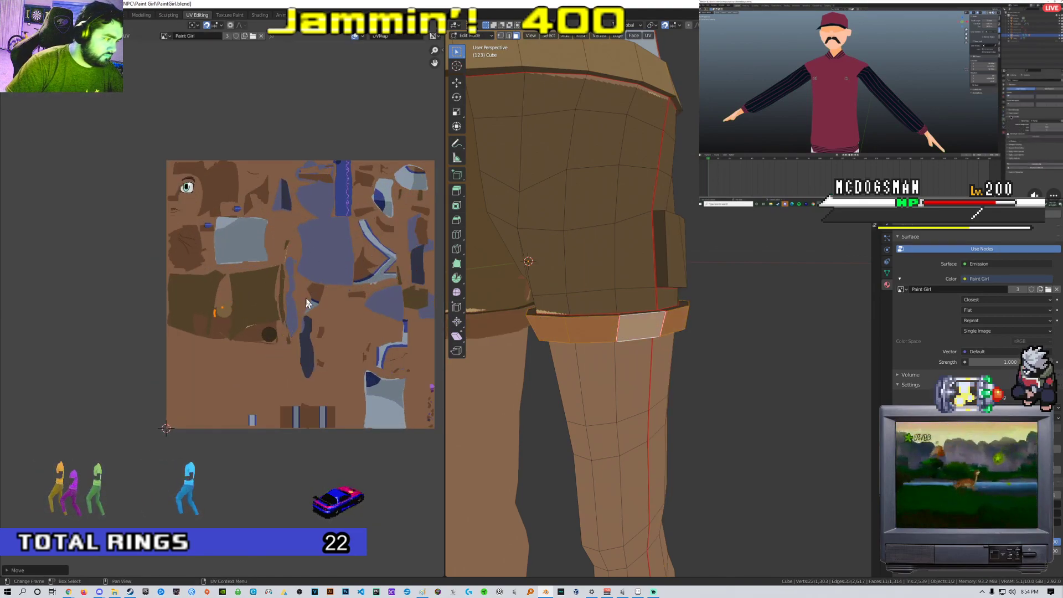
pyautogui.click(306, 304)
pyautogui.scroll(5, 299, 301)
pyautogui.press('s')
pyautogui.click(267, 298)
# Check the cuffs in Object Mode, then select the whole mesh in Edit Mode to show every UV island over the texture
pyautogui.press('Tab')
pyautogui.scroll(-2, 611, 287)
pyautogui.moveTo(612, 287); pyautogui.dragTo(628, 311, button='middle')
pyautogui.press('Tab')
pyautogui.scroll(-1, 319, 296)
pyautogui.scroll(1, 334, 298)
pyautogui.moveTo(333, 298); pyautogui.dragTo(308, 240, button='middle')
pyautogui.press('a')
pyautogui.scroll(1, 309, 240)
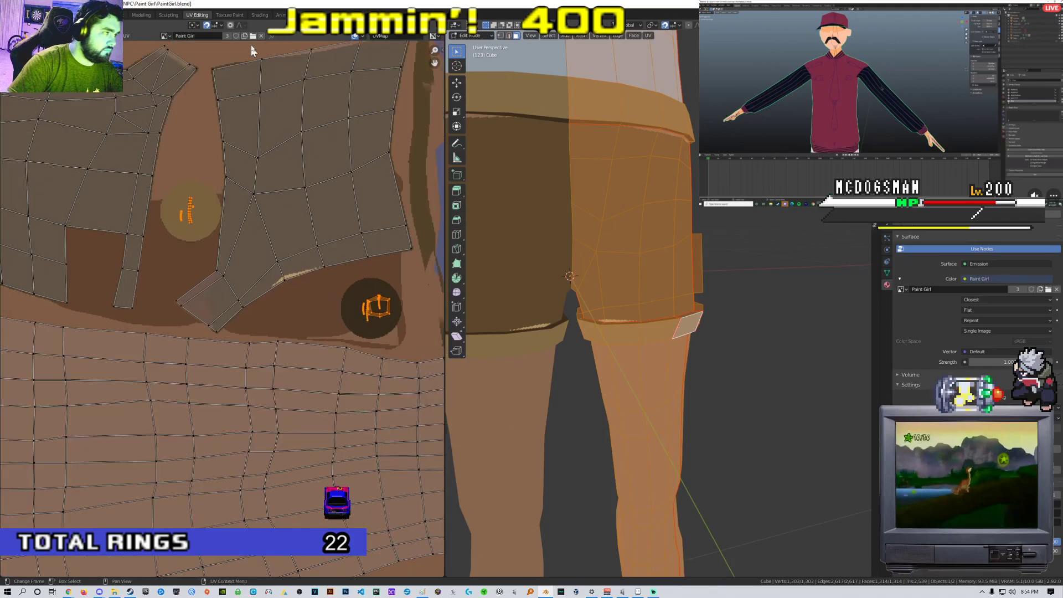
# Sample the shorts' dark brown as the paint color and set the brush radius to 5 px
pyautogui.click(229, 14)
pyautogui.moveTo(133, 349); pyautogui.dragTo(220, 303, button='middle')
pyautogui.scroll(2, 220, 303)
pyautogui.click(345, 265)
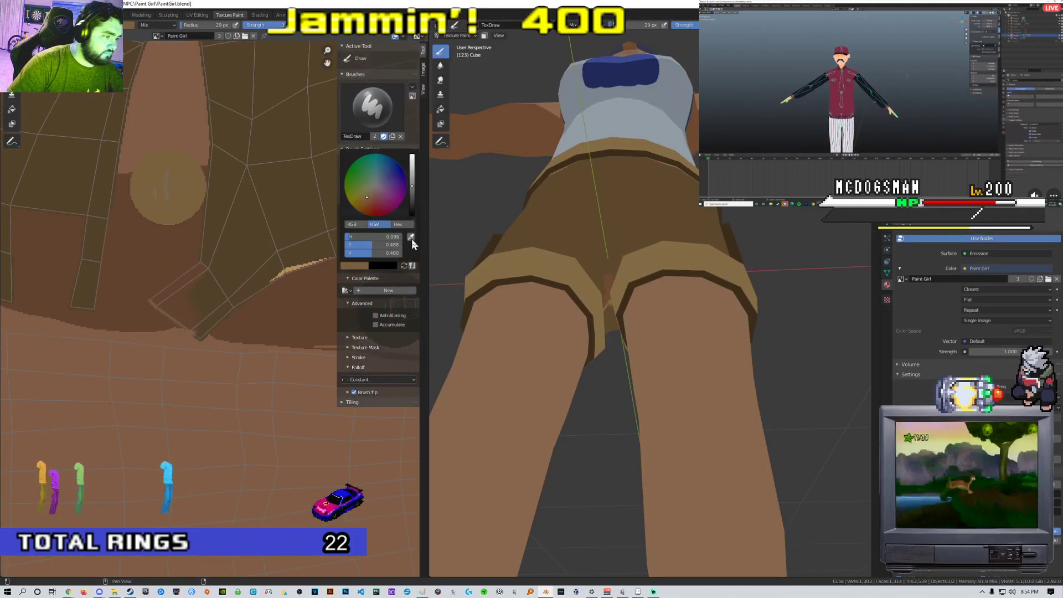
pyautogui.rightClick(270, 267)
pyautogui.moveTo(269, 262); pyautogui.dragTo(252, 263)
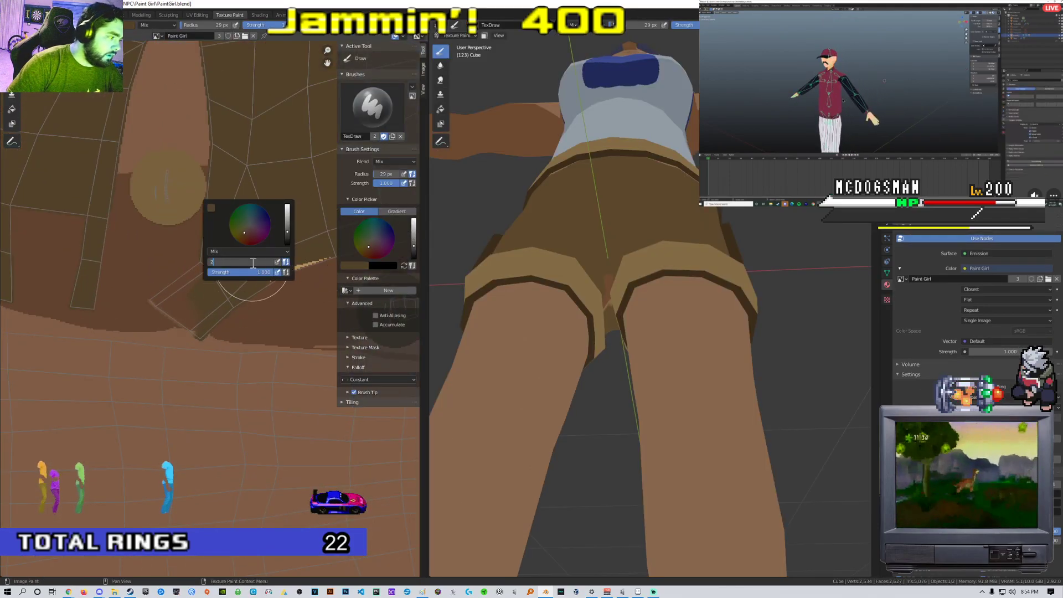
pyautogui.click(280, 294)
pyautogui.rightClick(270, 282)
pyautogui.click(249, 282)
pyautogui.write('5')
pyautogui.press('Return')
# Paint the shorts' brown over the unpainted borders at one shorts UV island's lower strip and the neighbouring island's pointed upper corner
pyautogui.moveTo(316, 260); pyautogui.dragTo(225, 264, button='middle')
pyautogui.moveTo(157, 297); pyautogui.dragTo(200, 256, button='middle')
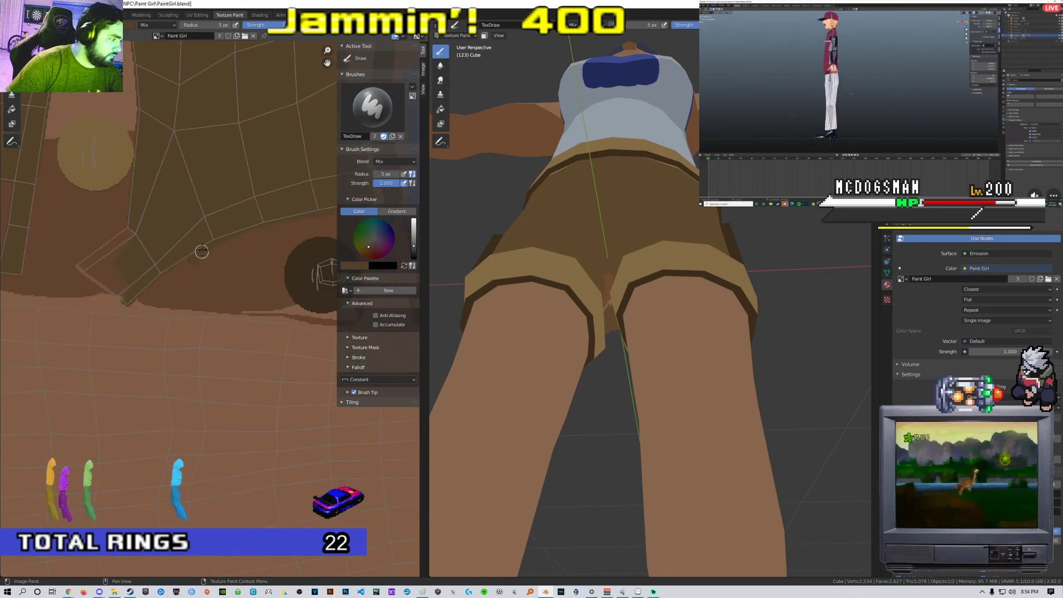
pyautogui.moveTo(139, 291)
pyautogui.mouseDown()
pyautogui.moveTo(124, 298)
pyautogui.moveTo(76, 267)
pyautogui.moveTo(122, 256)
pyautogui.moveTo(114, 284)
pyautogui.mouseUp()
pyautogui.moveTo(123, 284); pyautogui.dragTo(249, 280, button='middle')
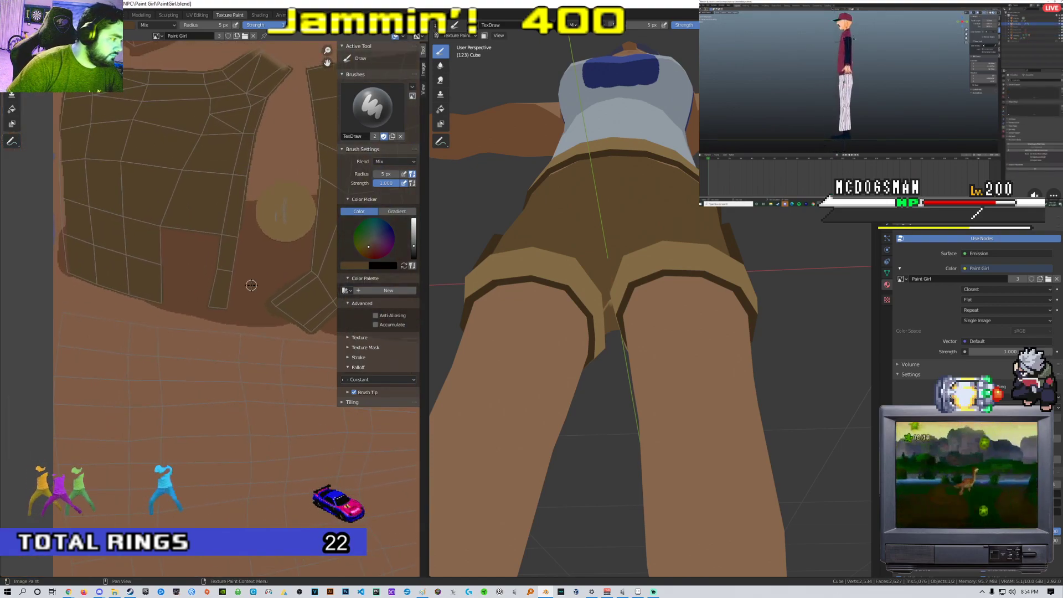
pyautogui.moveTo(291, 136); pyautogui.dragTo(242, 240, button='middle')
pyautogui.moveTo(200, 165); pyautogui.dragTo(228, 164)
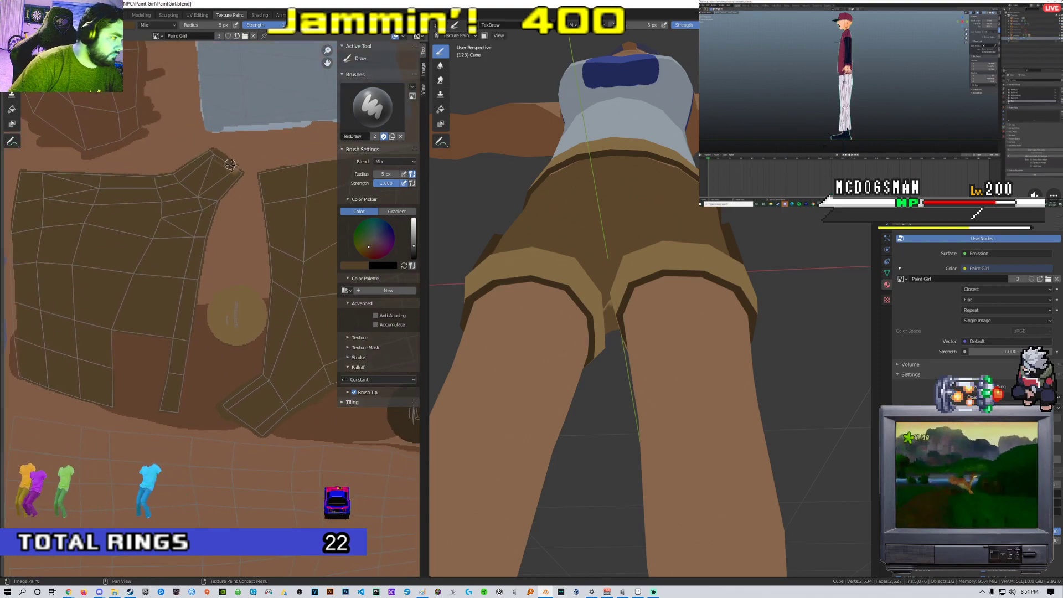
# Fill the unpainted top edge of the shorts' large UV panel with the same brown
pyautogui.moveTo(149, 207); pyautogui.dragTo(297, 165, button='middle')
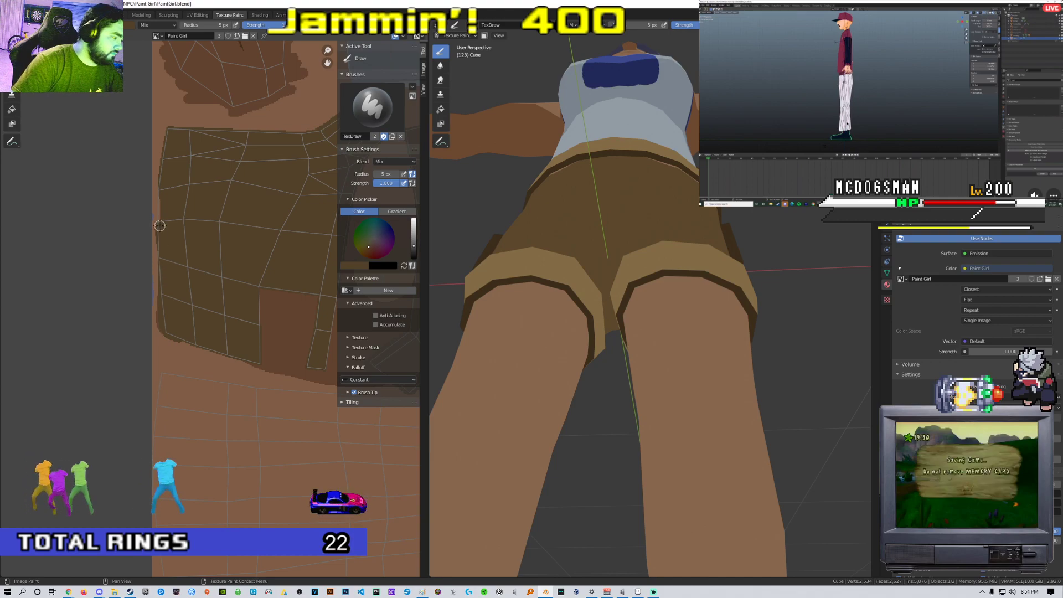
pyautogui.scroll(-2, 195, 194)
pyautogui.moveTo(261, 242); pyautogui.dragTo(100, 245, button='middle')
pyautogui.scroll(2, 216, 280)
pyautogui.moveTo(179, 178); pyautogui.dragTo(133, 354, button='middle')
pyautogui.scroll(1, 207, 315)
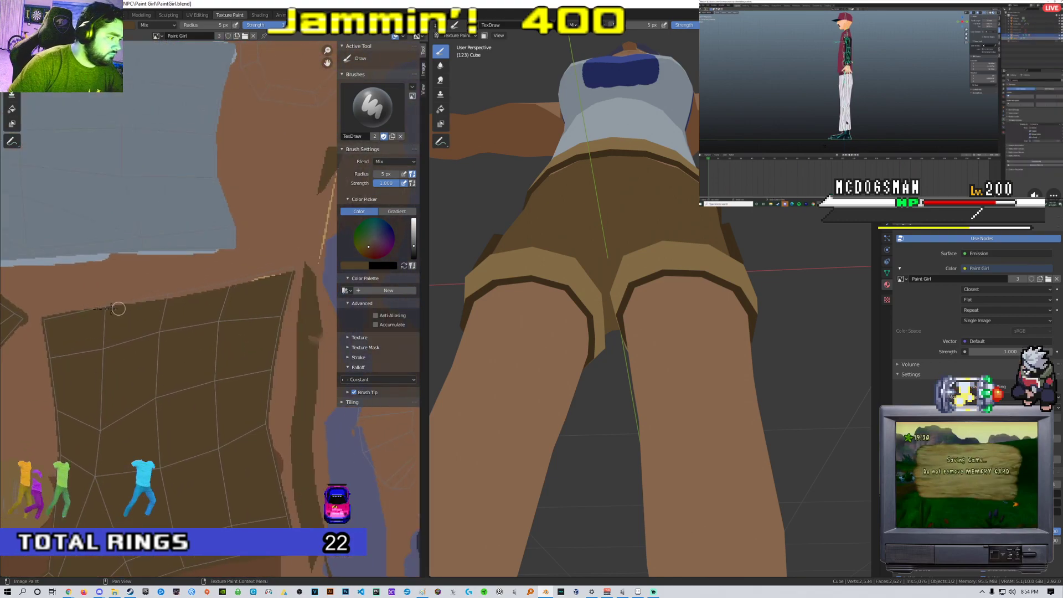
pyautogui.moveTo(76, 315); pyautogui.dragTo(275, 269)
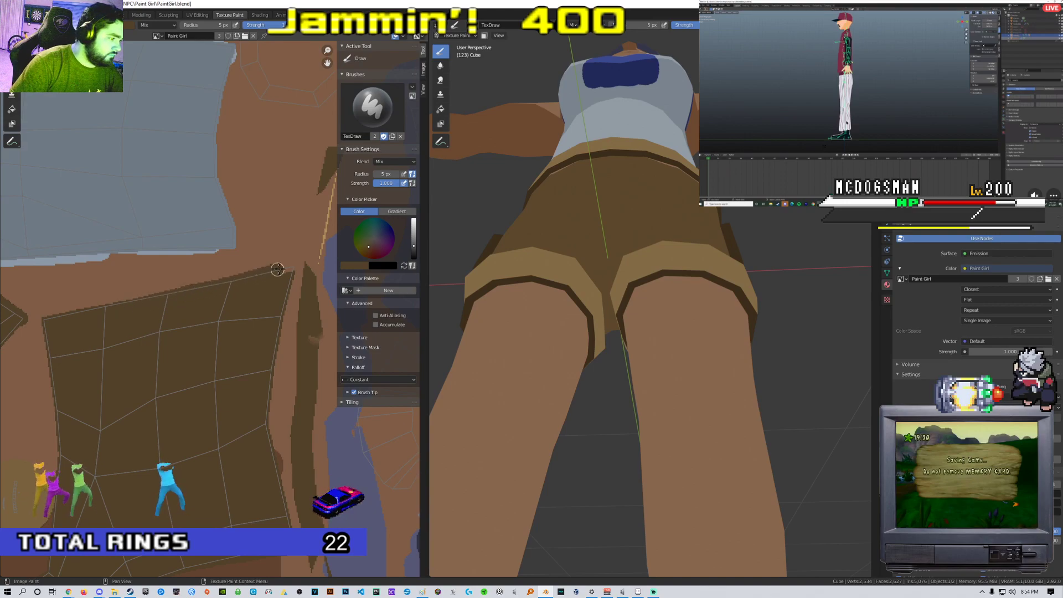
# Examine the remaining UV islands across the texture, including the separate brown pocket island, for unpainted edges
pyautogui.scroll(-5, 283, 292)
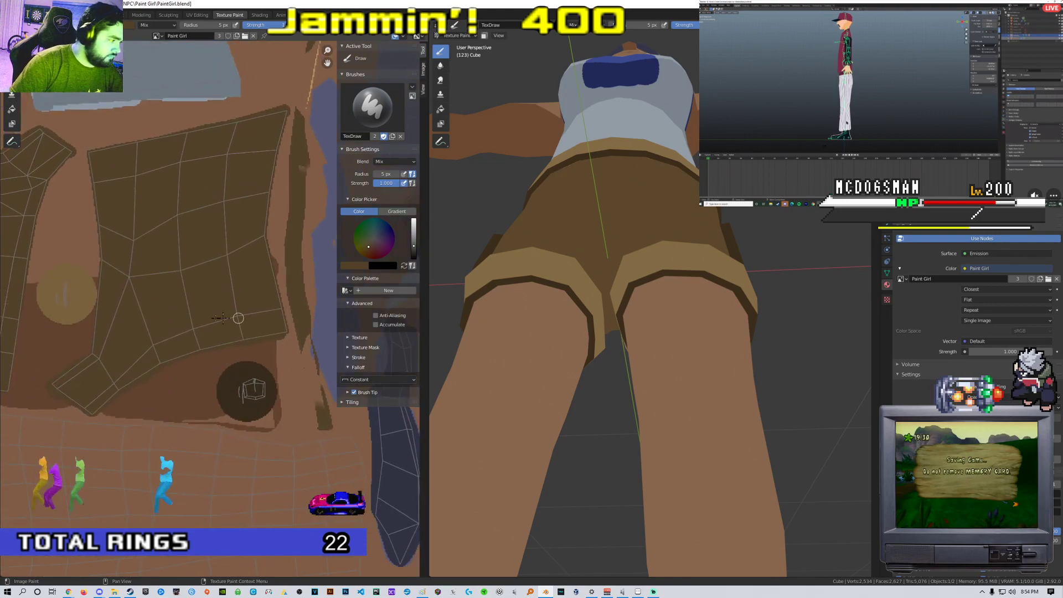
pyautogui.moveTo(240, 352); pyautogui.dragTo(151, 224, button='middle')
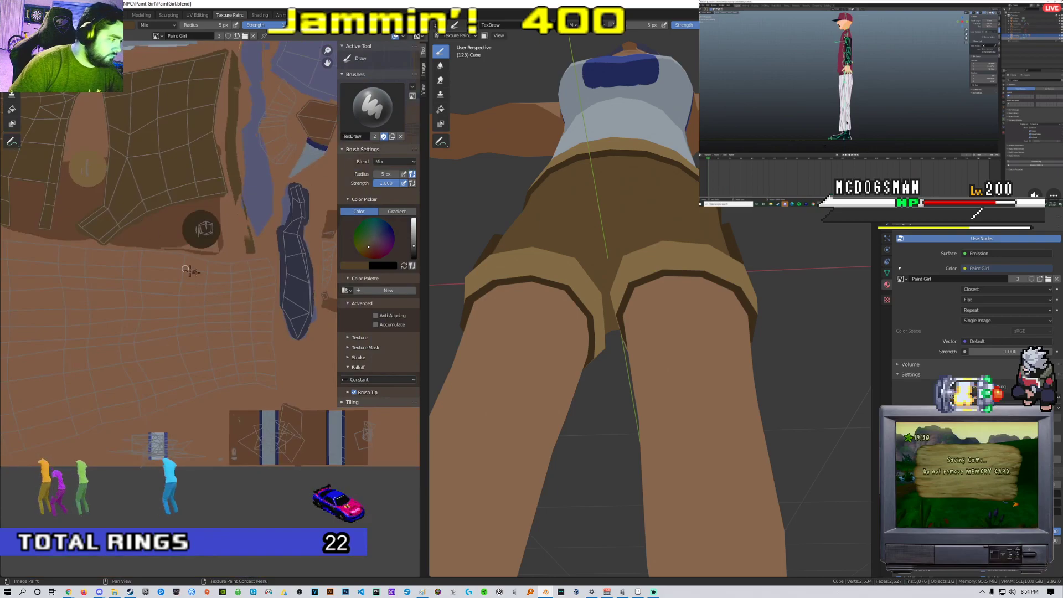
pyautogui.scroll(2, 254, 273)
pyautogui.moveTo(254, 273); pyautogui.dragTo(109, 269, button='middle')
pyautogui.scroll(-2, 133, 242)
pyautogui.scroll(2, 149, 214)
pyautogui.moveTo(150, 214); pyautogui.dragTo(206, 292, button='middle')
pyautogui.scroll(6, 189, 306)
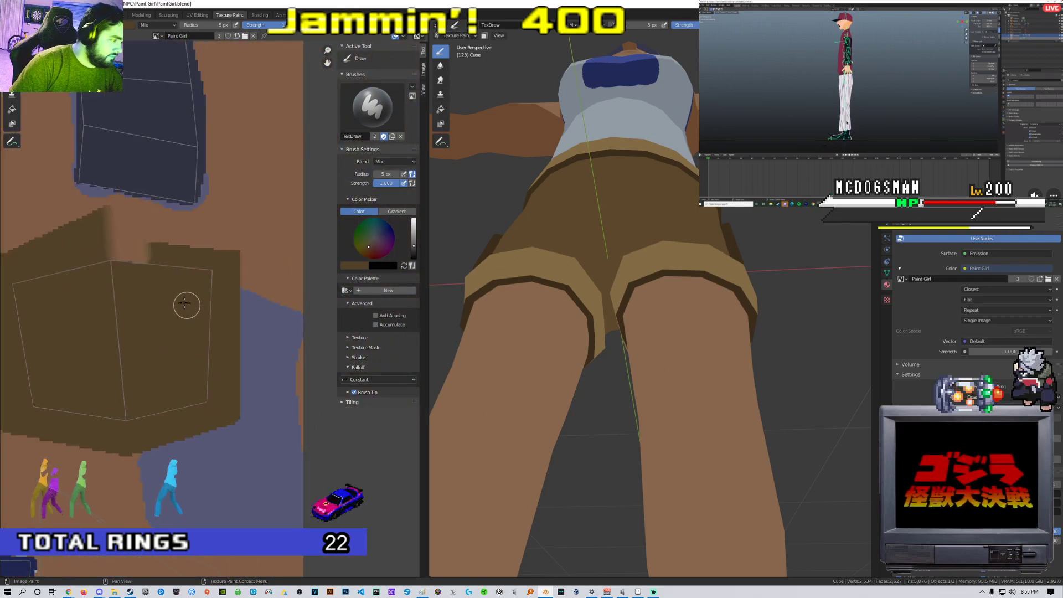
pyautogui.scroll(-5, 176, 269)
pyautogui.moveTo(186, 133); pyautogui.dragTo(235, 225, button='middle')
pyautogui.scroll(-1, 182, 309)
pyautogui.scroll(3, 166, 304)
pyautogui.scroll(-5, 145, 296)
pyautogui.scroll(-3, 233, 236)
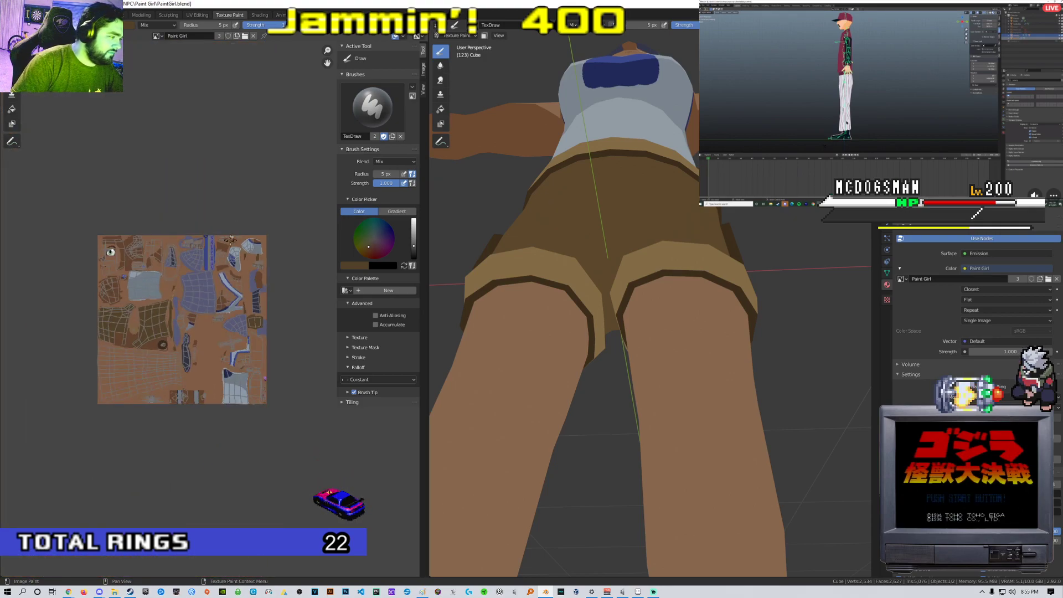
# Darken the paint color to a deeper brown for line work on the back of the shorts
pyautogui.scroll(2, 192, 296)
pyautogui.moveTo(575, 133); pyautogui.dragTo(603, 220, button='middle')
pyautogui.scroll(-4, 688, 277)
pyautogui.scroll(3, 579, 248)
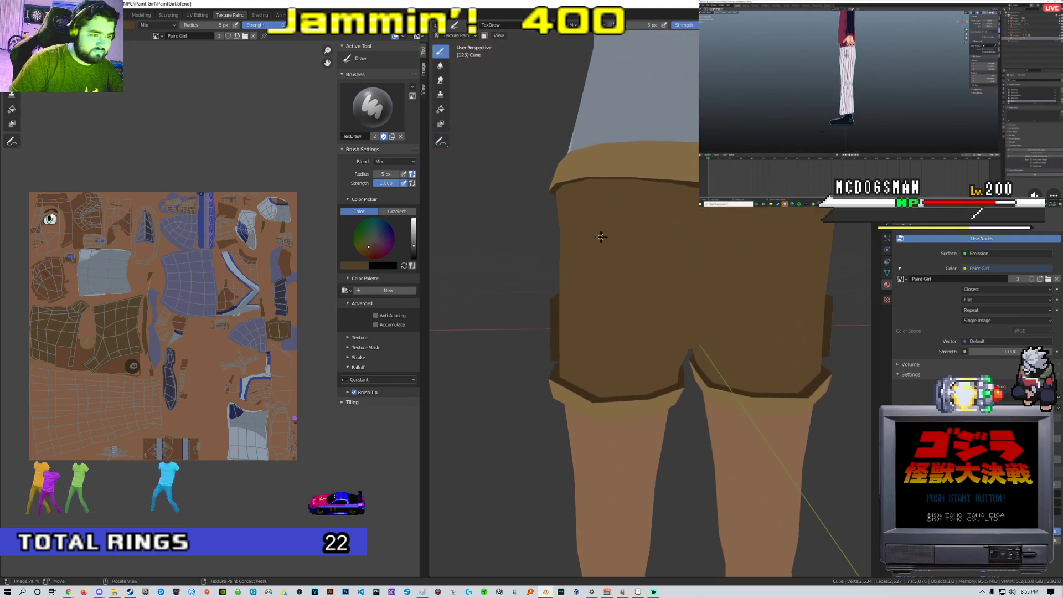
pyautogui.moveTo(120, 370); pyautogui.dragTo(240, 309, button='middle')
pyautogui.scroll(5, 241, 309)
pyautogui.moveTo(183, 268); pyautogui.dragTo(130, 289, button='middle')
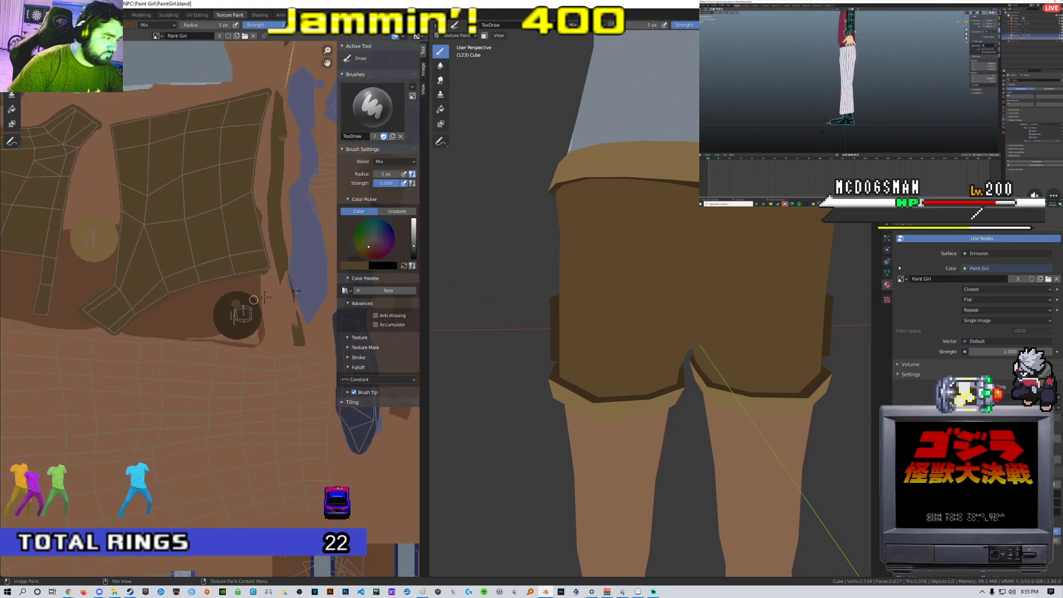
pyautogui.click(353, 266)
pyautogui.click(410, 237)
pyautogui.click(228, 294)
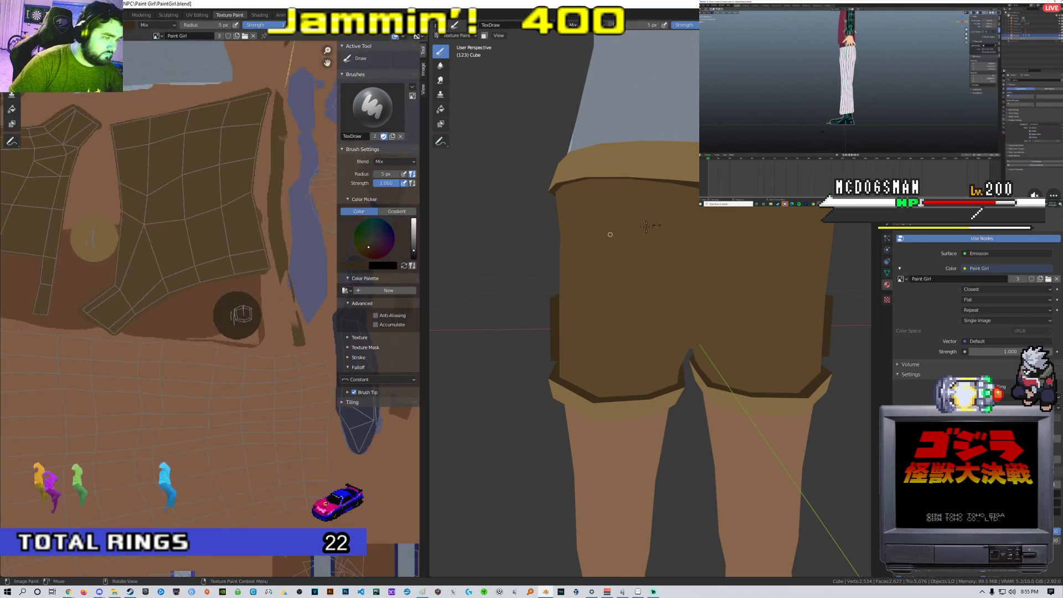
# Try to paint a mirrored back-pocket outline with a straight top and rounded bottom, then undo it down to the top line
pyautogui.moveTo(601, 223)
pyautogui.mouseDown()
pyautogui.moveTo(664, 226)
pyautogui.moveTo(605, 225)
pyautogui.moveTo(671, 241)
pyautogui.moveTo(609, 293)
pyautogui.moveTo(581, 264)
pyautogui.moveTo(584, 223)
pyautogui.mouseUp()
pyautogui.hotkey('ctrl', 'z')
pyautogui.moveTo(584, 223)
pyautogui.mouseDown(button='middle')
pyautogui.moveTo(678, 227)
pyautogui.moveTo(575, 233)
pyautogui.moveTo(590, 239)
pyautogui.mouseUp(button='middle')
pyautogui.hotkey('ctrl', 'z')
pyautogui.hotkey('ctrl', 'z')
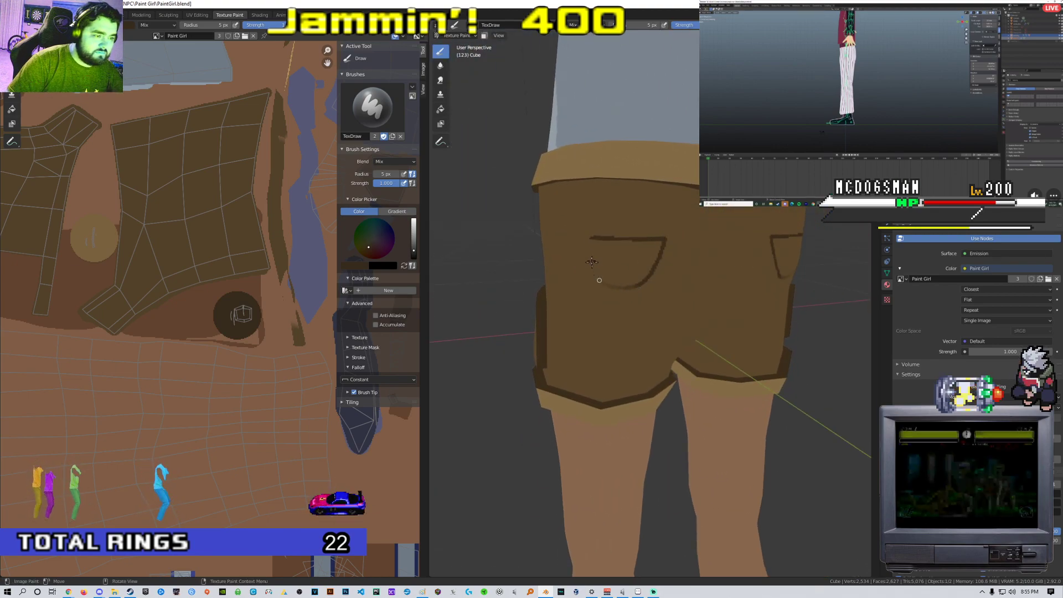
pyautogui.hotkey('ctrl', 'z')
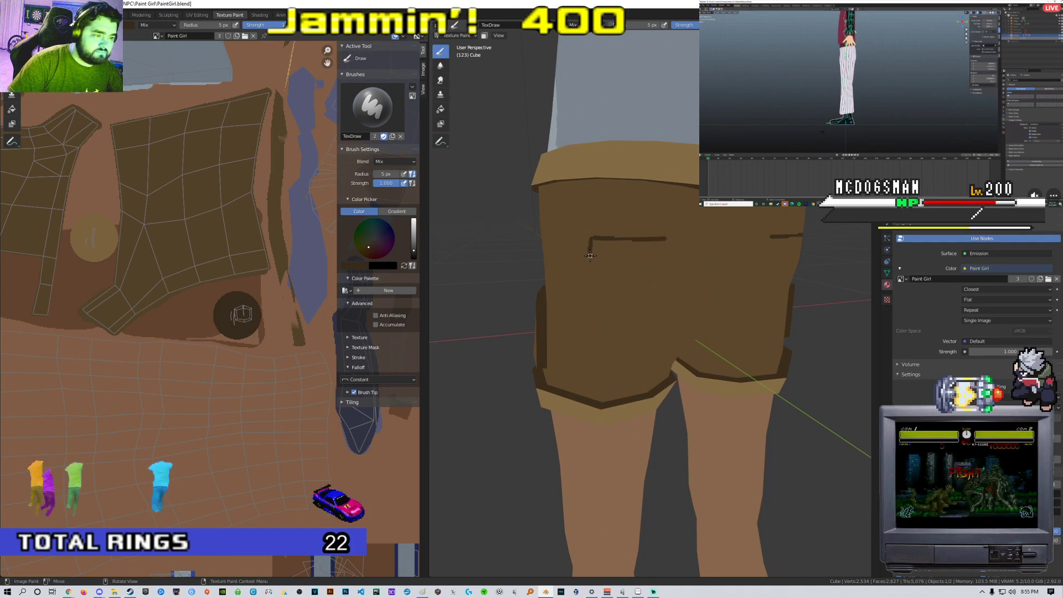
# Try to paint the back pocket with a rectangular flap and tapering sides, then undo all of its strokes
pyautogui.moveTo(640, 266); pyautogui.dragTo(666, 258)
pyautogui.keyDown('shift'); pyautogui.moveTo(660, 275); pyautogui.dragTo(620, 216, button='middle'); pyautogui.keyUp('shift')
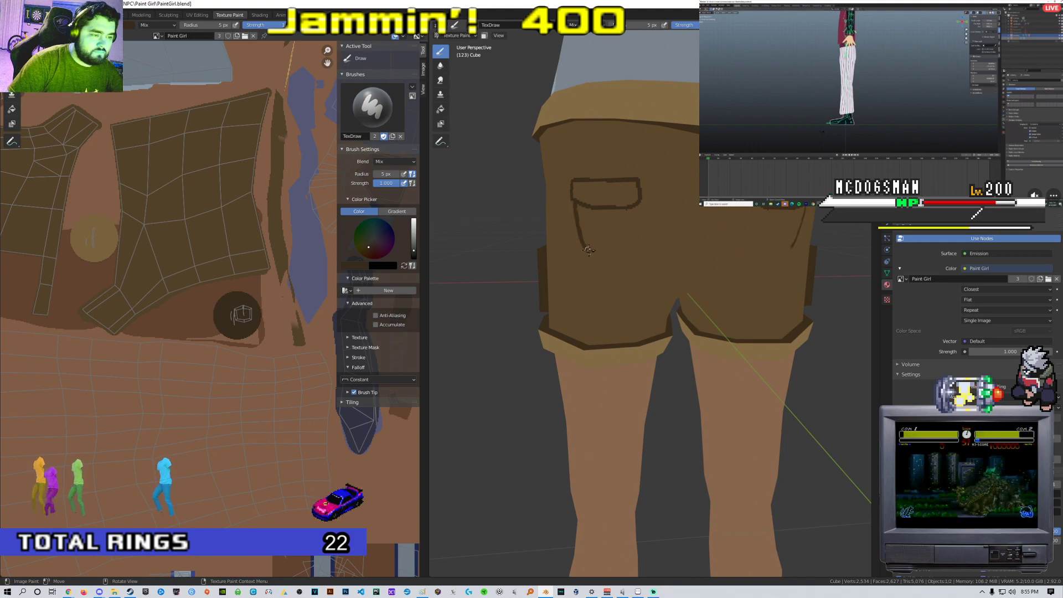
pyautogui.scroll(-4, 685, 222)
pyautogui.moveTo(686, 223); pyautogui.dragTo(659, 263, button='middle')
pyautogui.scroll(4, 702, 217)
pyautogui.scroll(-5, 619, 309)
pyautogui.scroll(4, 761, 278)
pyautogui.scroll(2, 720, 280)
pyautogui.scroll(-4, 735, 277)
pyautogui.scroll(4, 696, 280)
pyautogui.scroll(-6, 695, 280)
pyautogui.scroll(6, 688, 275)
pyautogui.hotkey('ctrl', 'z')
pyautogui.hotkey('ctrl', 'z')
pyautogui.hotkey('ctrl', 'z')
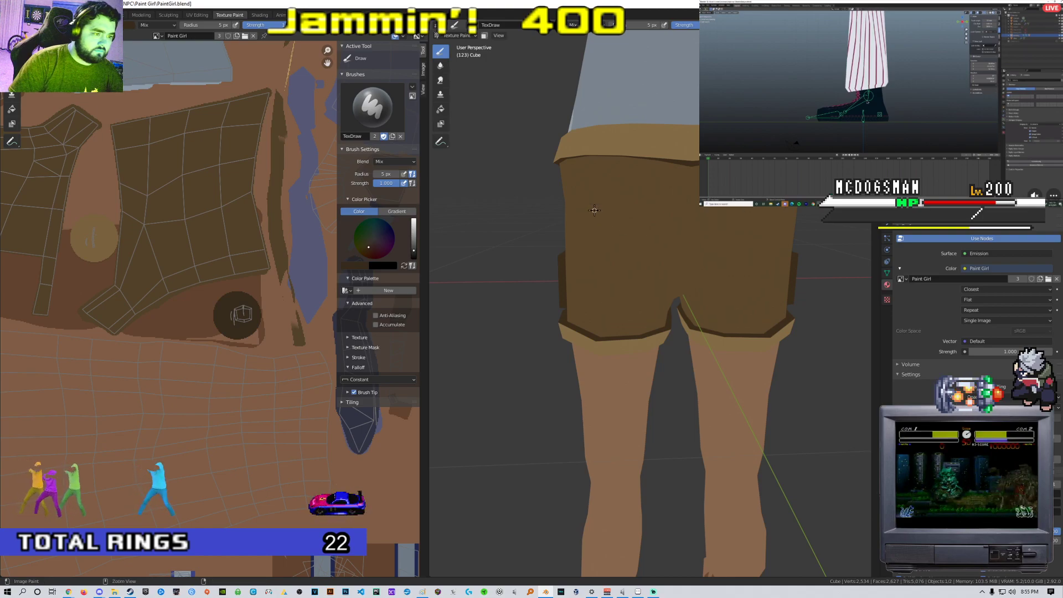
# Try to paint a back-pocket flap with a slanted top edge, then undo the strokes
pyautogui.moveTo(607, 200)
pyautogui.mouseDown()
pyautogui.moveTo(647, 210)
pyautogui.moveTo(585, 221)
pyautogui.mouseUp()
pyautogui.hotkey('ctrl', 'z')
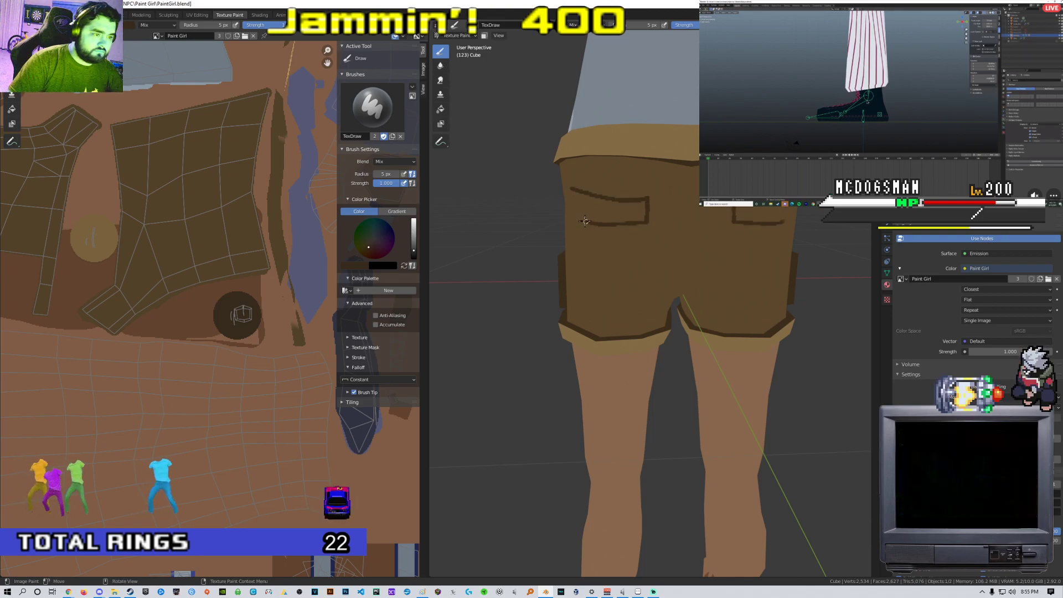
pyautogui.moveTo(578, 212)
pyautogui.mouseDown(button='middle')
pyautogui.moveTo(570, 200)
pyautogui.moveTo(641, 221)
pyautogui.mouseUp(button='middle')
pyautogui.moveTo(639, 226)
pyautogui.mouseDown()
pyautogui.moveTo(634, 252)
pyautogui.moveTo(600, 270)
pyautogui.moveTo(568, 217)
pyautogui.mouseUp()
pyautogui.moveTo(568, 217)
pyautogui.mouseDown(button='middle')
pyautogui.moveTo(628, 221)
pyautogui.moveTo(606, 239)
pyautogui.moveTo(632, 221)
pyautogui.mouseUp(button='middle')
pyautogui.hotkey('ctrl', 'z')
pyautogui.hotkey('ctrl', 'z')
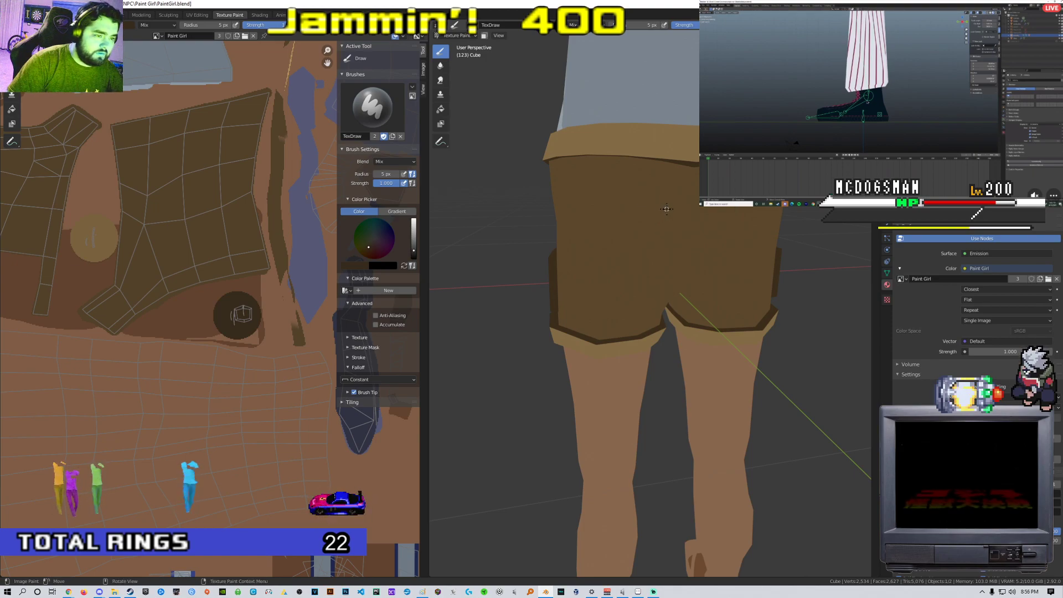
# Try to paint a narrow, slightly tilted flap for the back pocket, undoing the last stray stroke
pyautogui.moveTo(666, 210); pyautogui.dragTo(631, 220)
pyautogui.moveTo(593, 219); pyautogui.dragTo(656, 217, button='middle')
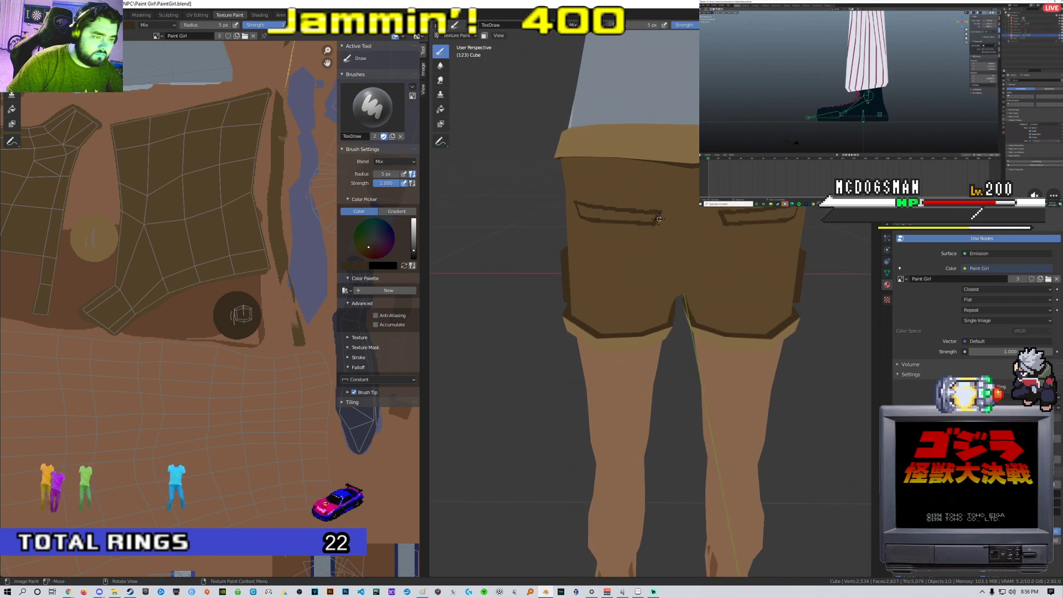
pyautogui.scroll(5, 658, 219)
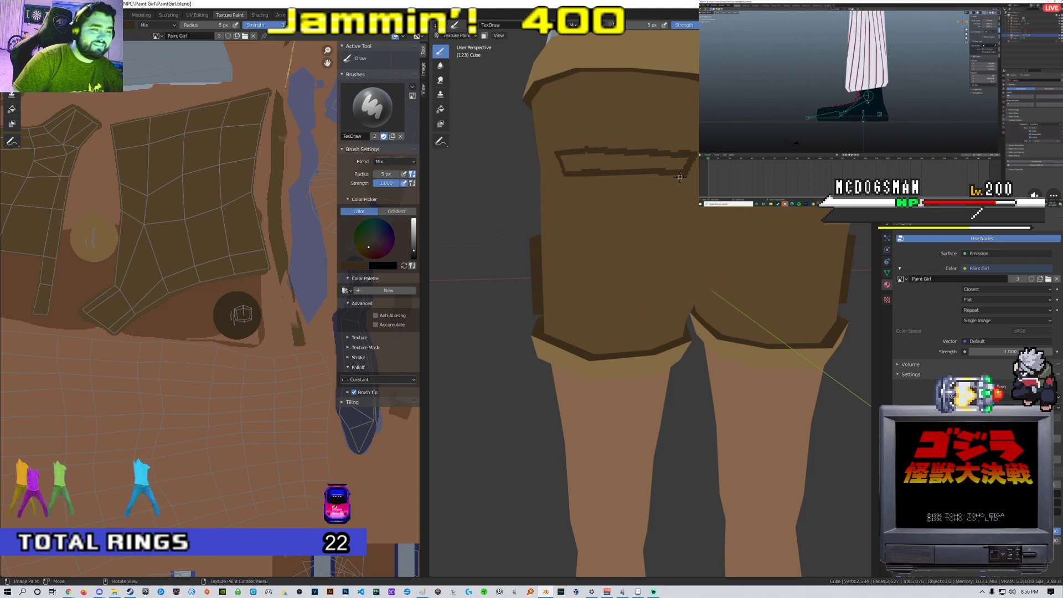
pyautogui.hotkey('ctrl', 'z')
pyautogui.scroll(-1, 672, 216)
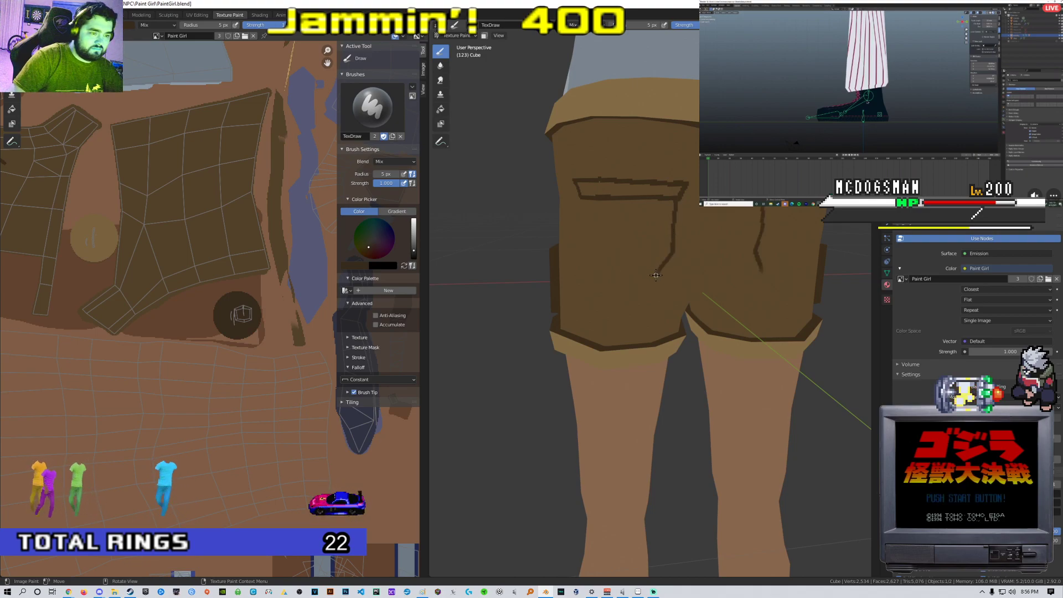
# Try to paint the back pocket's sides and rounded bottom beneath the flap and check the shape from farther away
pyautogui.hotkey('ctrl', 'z')
pyautogui.moveTo(675, 203); pyautogui.dragTo(672, 246)
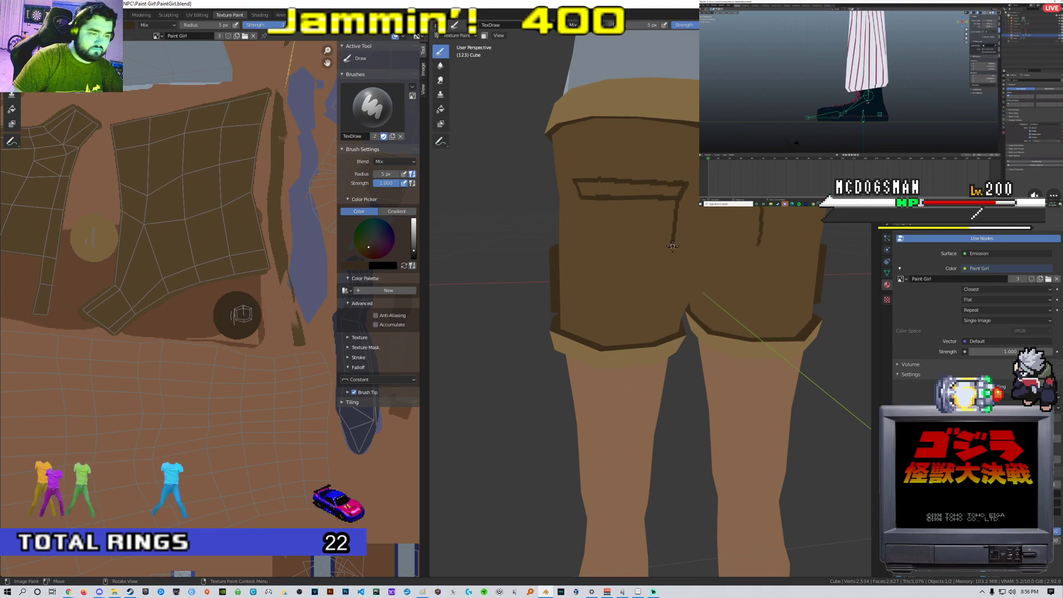
pyautogui.moveTo(608, 282); pyautogui.dragTo(639, 283, button='middle')
pyautogui.moveTo(639, 283)
pyautogui.mouseDown()
pyautogui.moveTo(605, 285)
pyautogui.moveTo(585, 237)
pyautogui.moveTo(585, 194)
pyautogui.mouseUp()
pyautogui.scroll(-3, 620, 232)
pyautogui.scroll(-2, 621, 231)
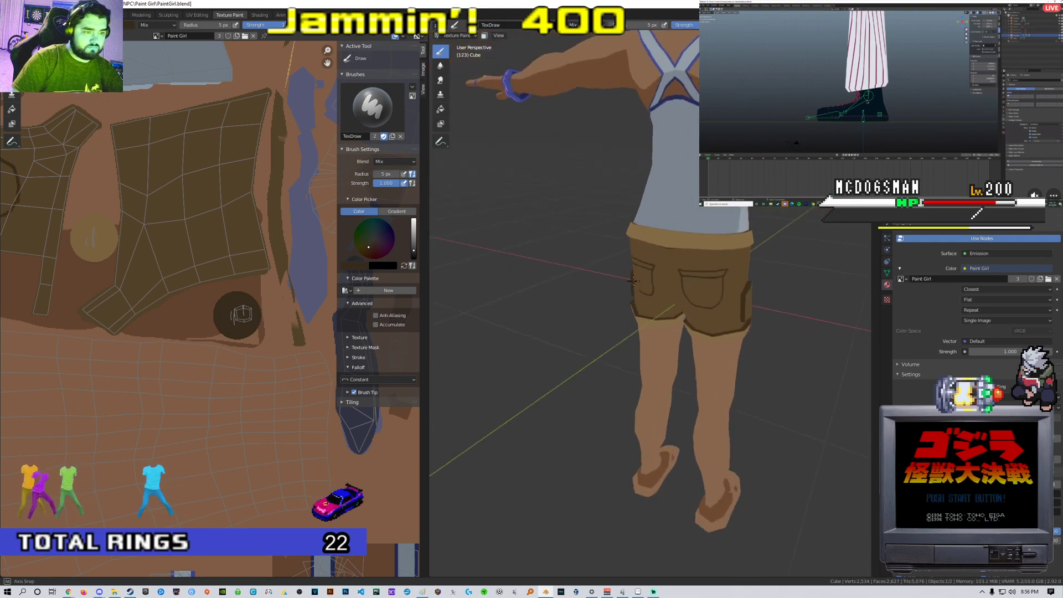
# Undo all strokes of the back pocket, including its flap
pyautogui.moveTo(670, 249); pyautogui.dragTo(641, 252, button='middle')
pyautogui.scroll(4, 641, 252)
pyautogui.hotkey('ctrl', 'z')
pyautogui.hotkey('ctrl', 'z')
pyautogui.hotkey('ctrl', 'z')
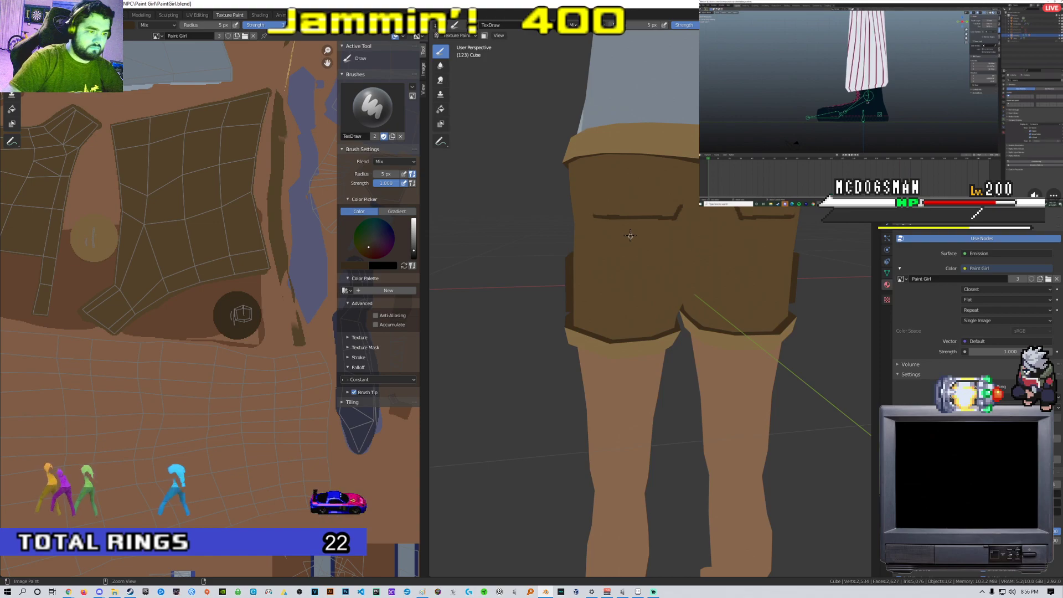
pyautogui.hotkey('ctrl', 'z')
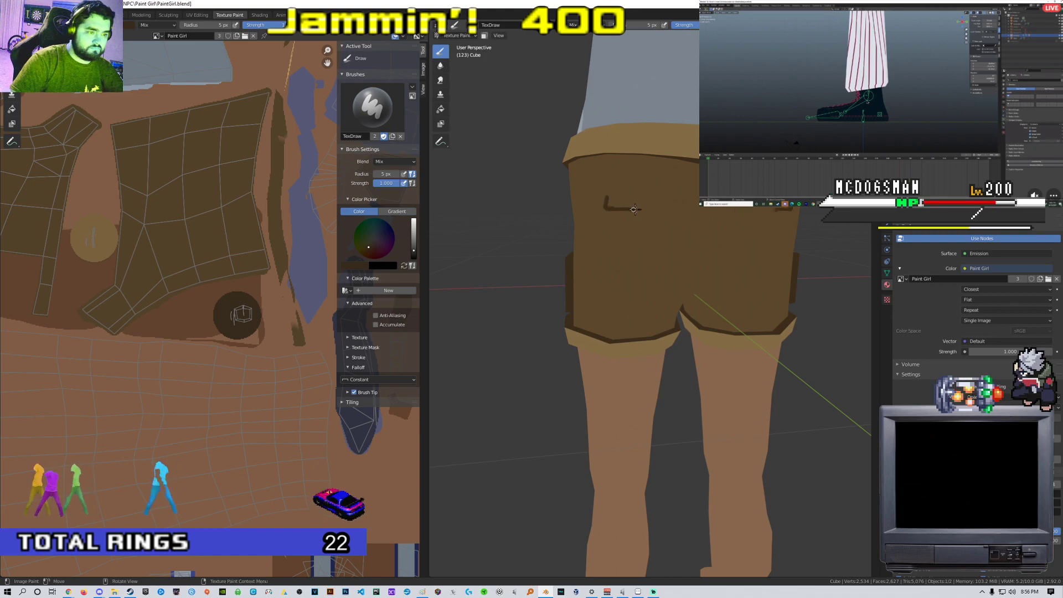
# Paint dark outlines for the back pockets with a narrow top band, a roughly square body and zigzag fold lines inside
pyautogui.moveTo(682, 204); pyautogui.dragTo(632, 201)
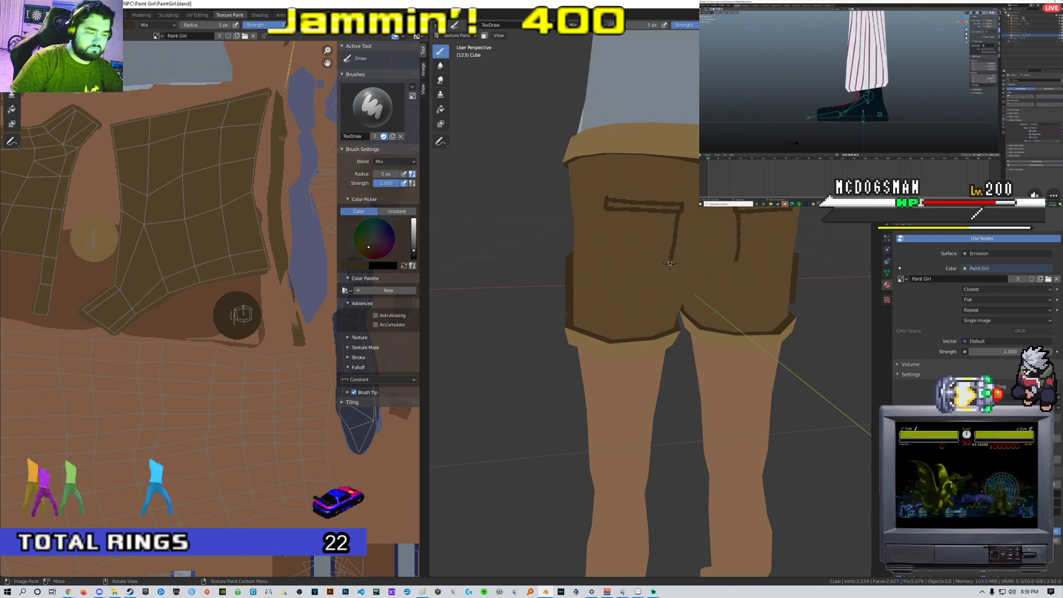
pyautogui.moveTo(612, 268); pyautogui.dragTo(605, 225)
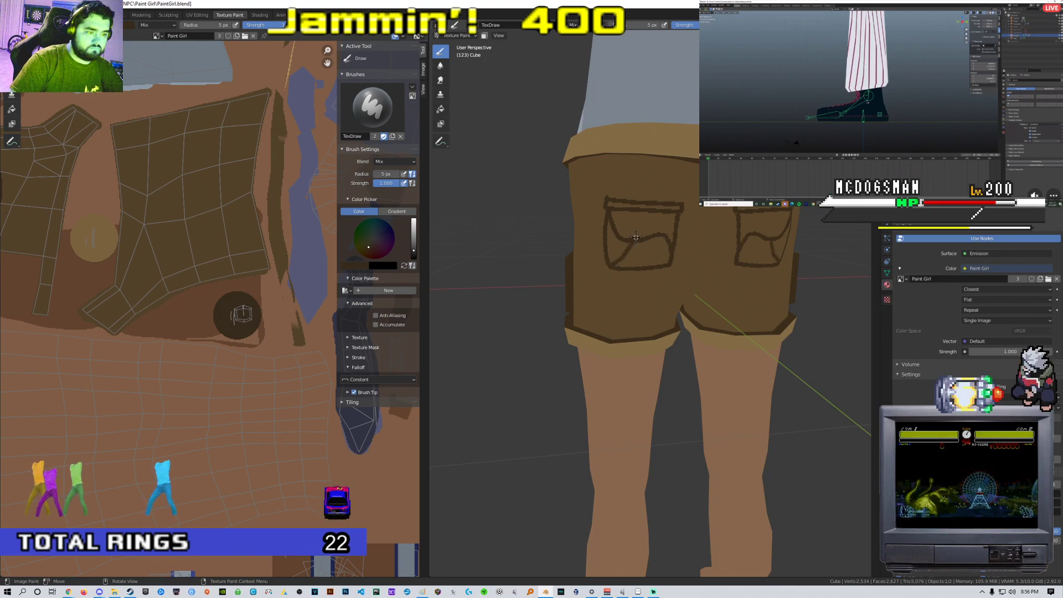
pyautogui.hotkey('ctrl', 'z')
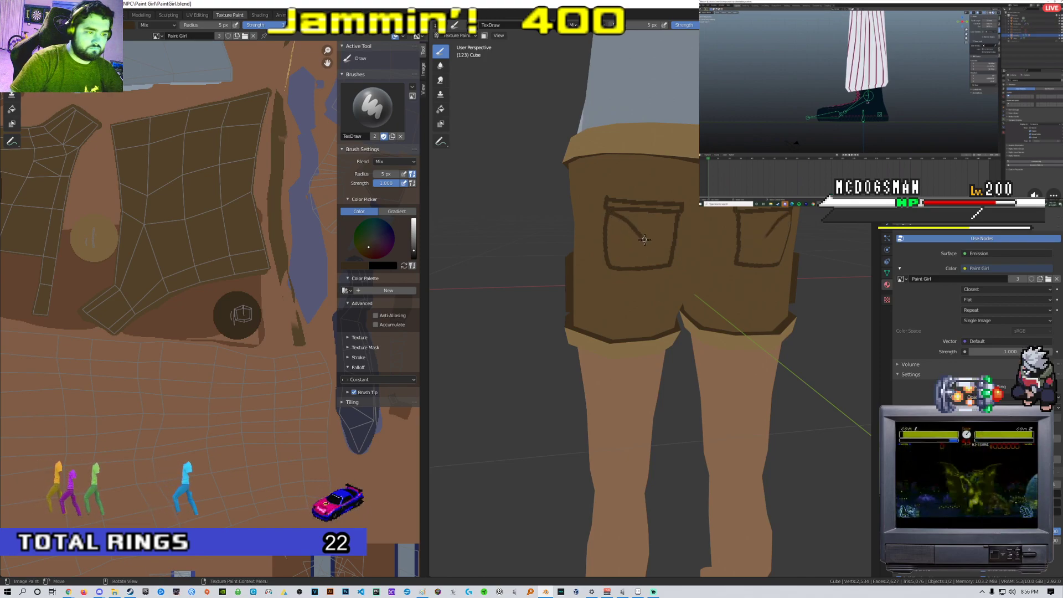
pyautogui.hotkey('ctrl', 'z')
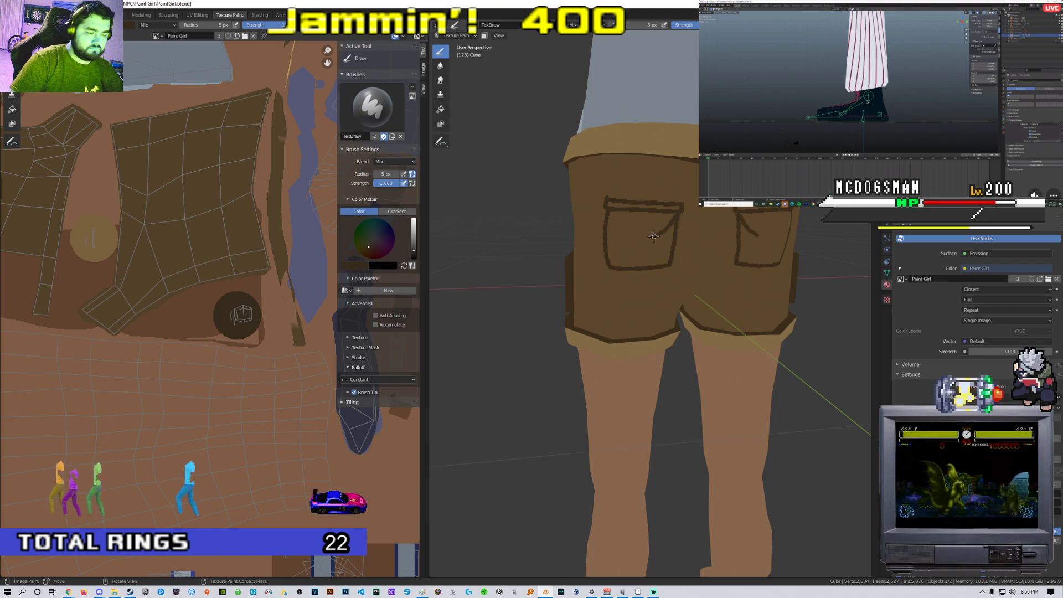
pyautogui.moveTo(640, 238); pyautogui.dragTo(615, 217)
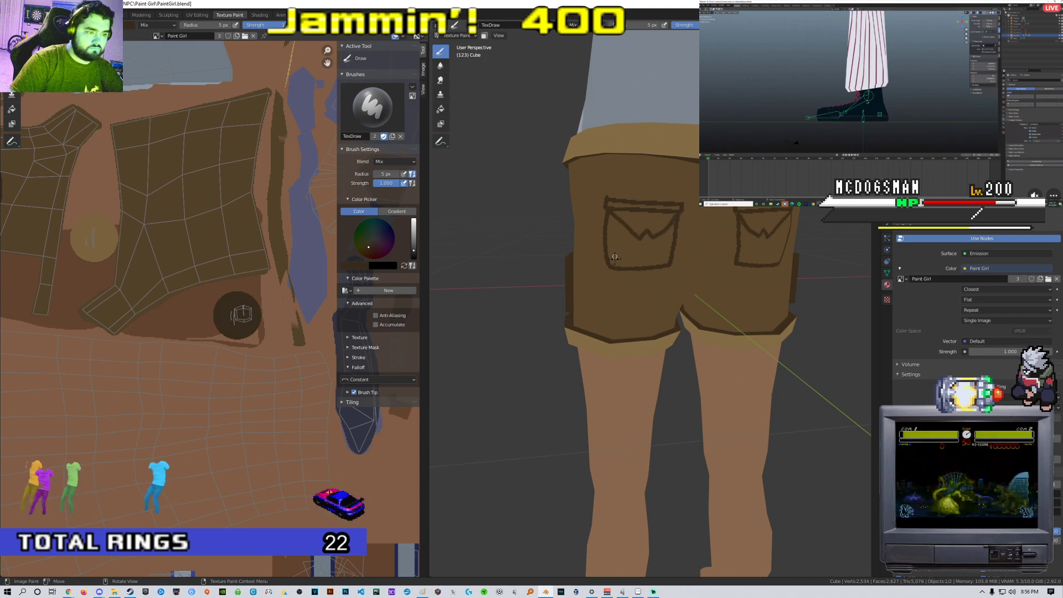
pyautogui.hotkey('ctrl', 'z')
pyautogui.moveTo(609, 267); pyautogui.dragTo(638, 247)
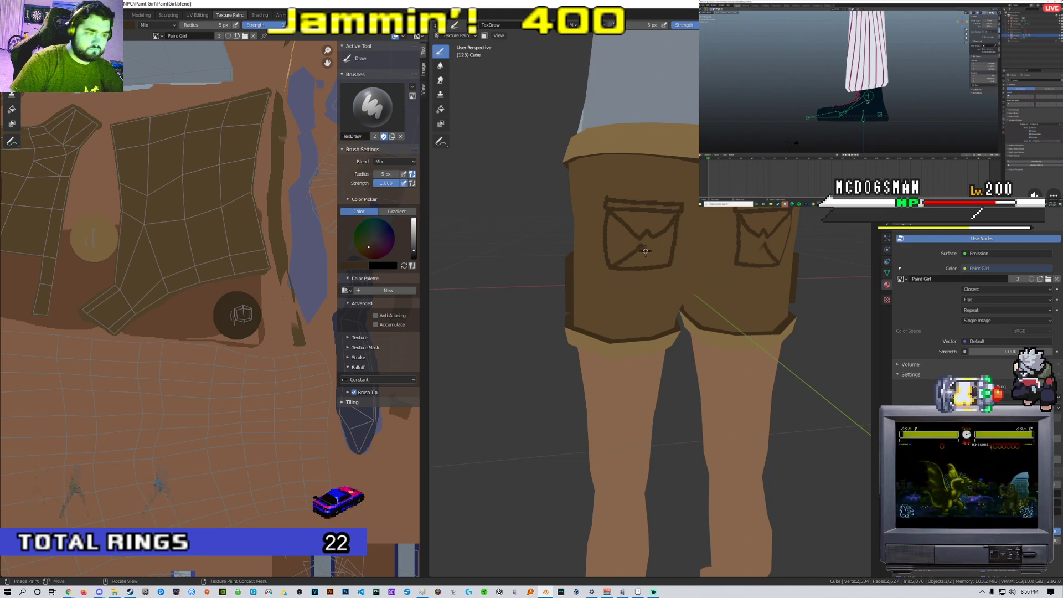
# Check the back pockets on the model, then switch to the browser's cargo shorts image results for reference
pyautogui.scroll(-6, 703, 247)
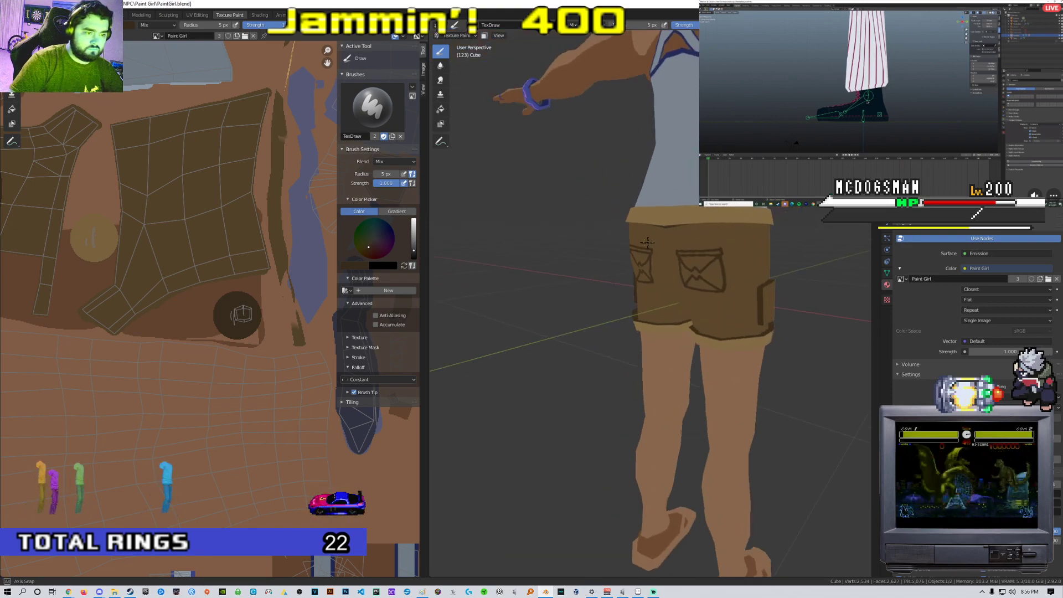
pyautogui.moveTo(703, 246); pyautogui.dragTo(635, 249, button='middle')
pyautogui.scroll(5, 634, 249)
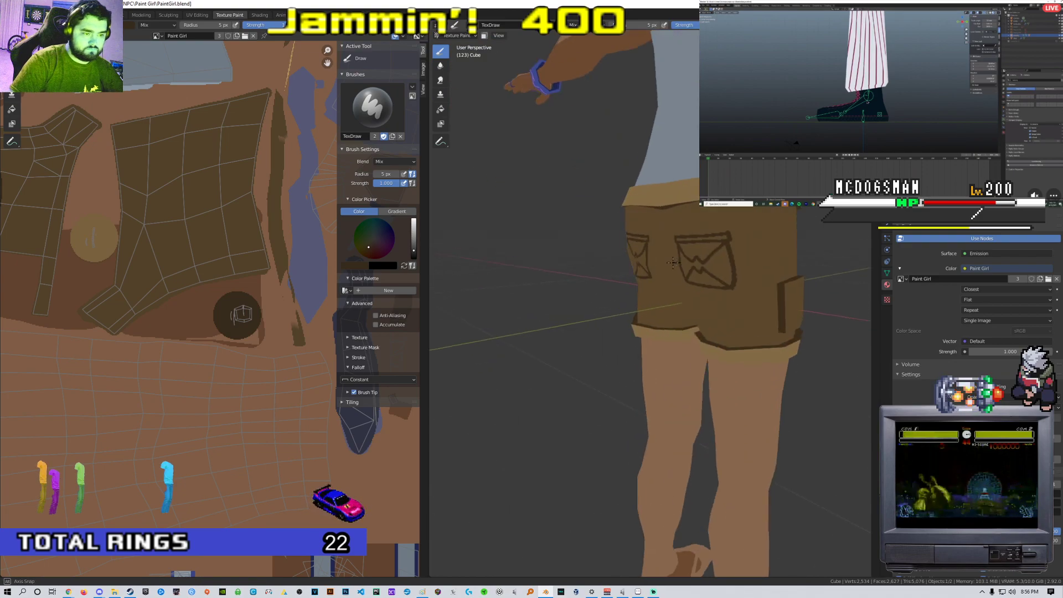
pyautogui.hotkey('alt', 'Tab')
pyautogui.hotkey('alt', 'Tab')
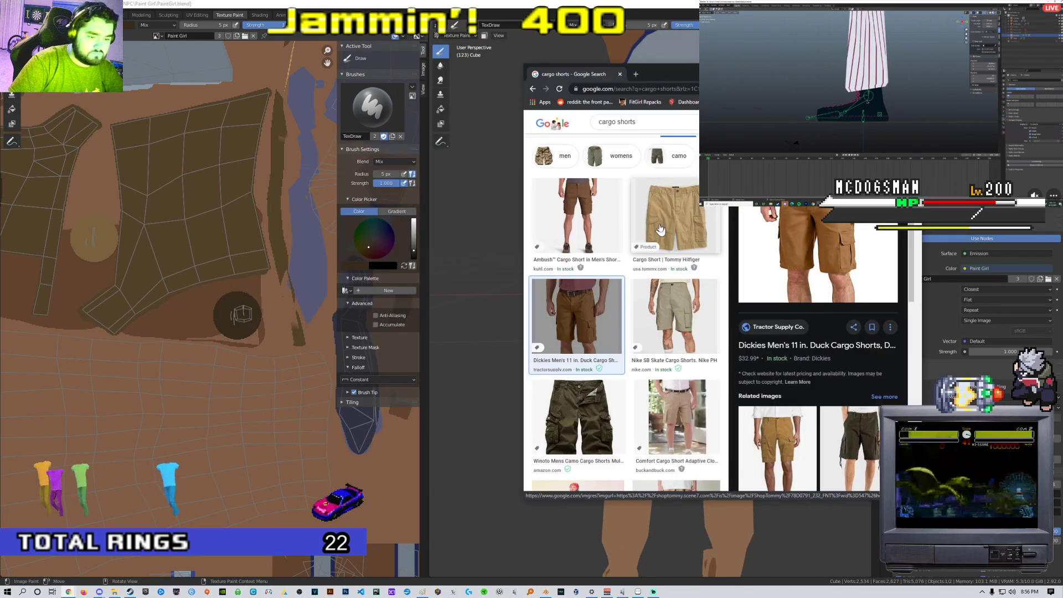
# Return to Blender and paint two short parallel dark fly lines running down from the waistband at the shorts' front centre
pyautogui.hotkey('alt', 'Tab')
pyautogui.moveTo(653, 213); pyautogui.dragTo(592, 282, button='middle')
pyautogui.scroll(-7, 675, 272)
pyautogui.scroll(8, 592, 282)
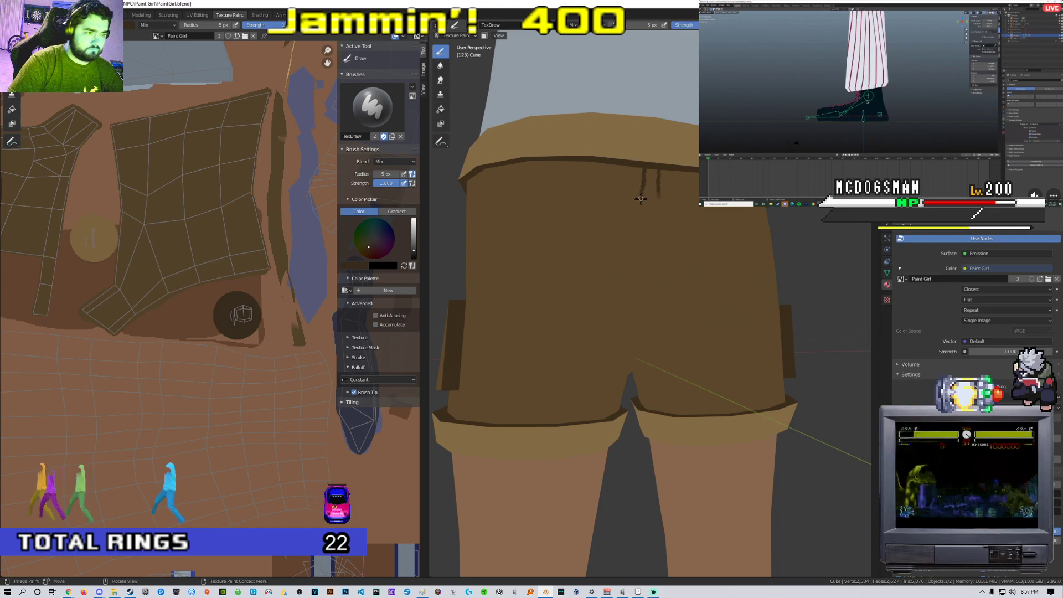
pyautogui.press('KP_1')
pyautogui.scroll(-2, 644, 210)
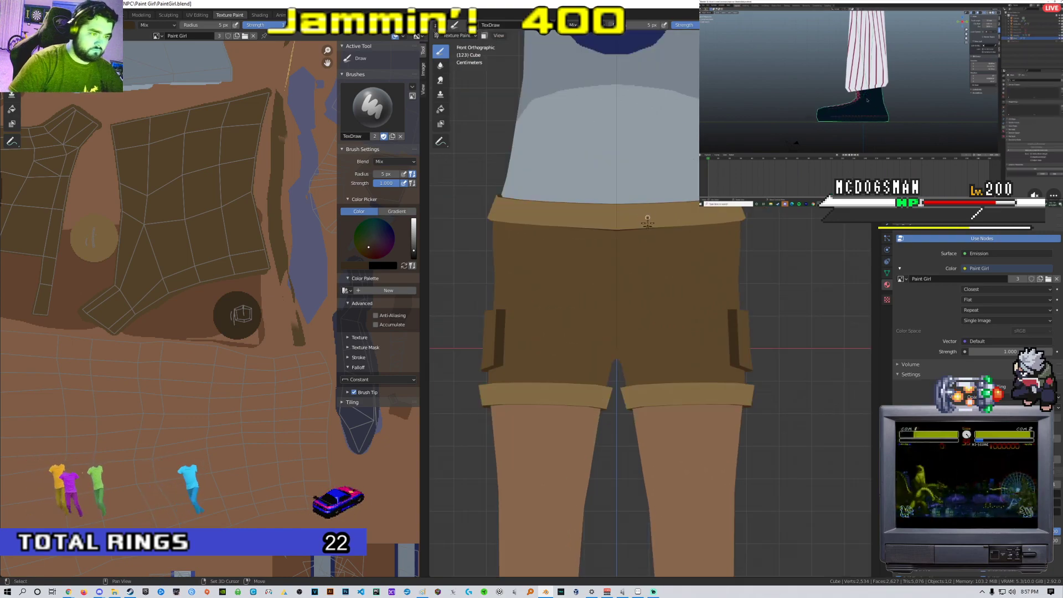
pyautogui.scroll(3, 648, 217)
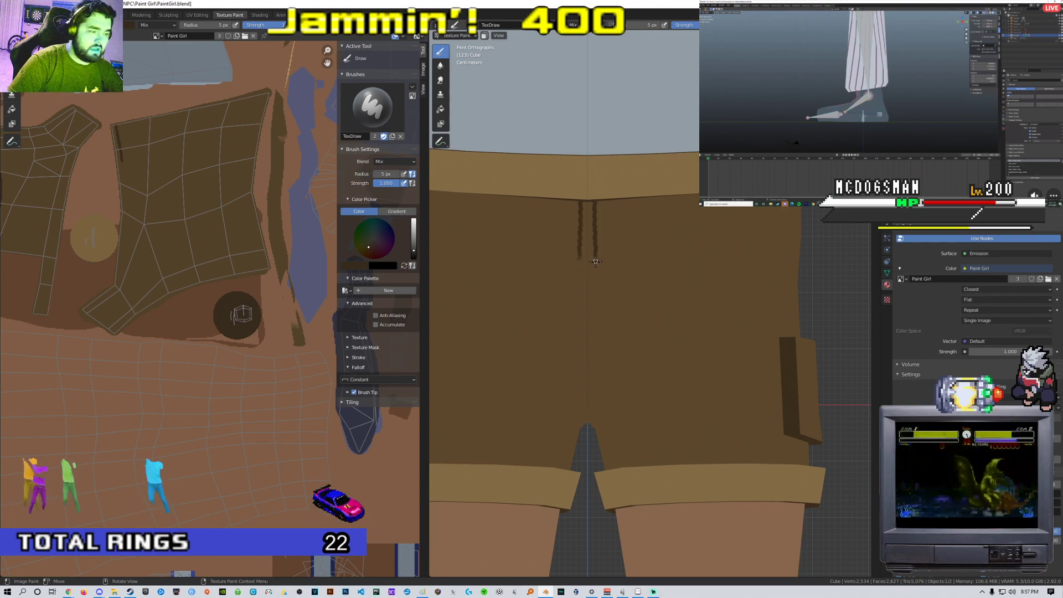
pyautogui.scroll(-2, 587, 270)
# Paint a curved dark line below the waistband near the hip as the upper edge of the front pocket opening
pyautogui.moveTo(587, 269); pyautogui.dragTo(540, 256, button='middle')
pyautogui.moveTo(536, 252); pyautogui.dragTo(568, 277)
pyautogui.moveTo(567, 277); pyautogui.dragTo(608, 275, button='middle')
pyautogui.hotkey('ctrl', 'z')
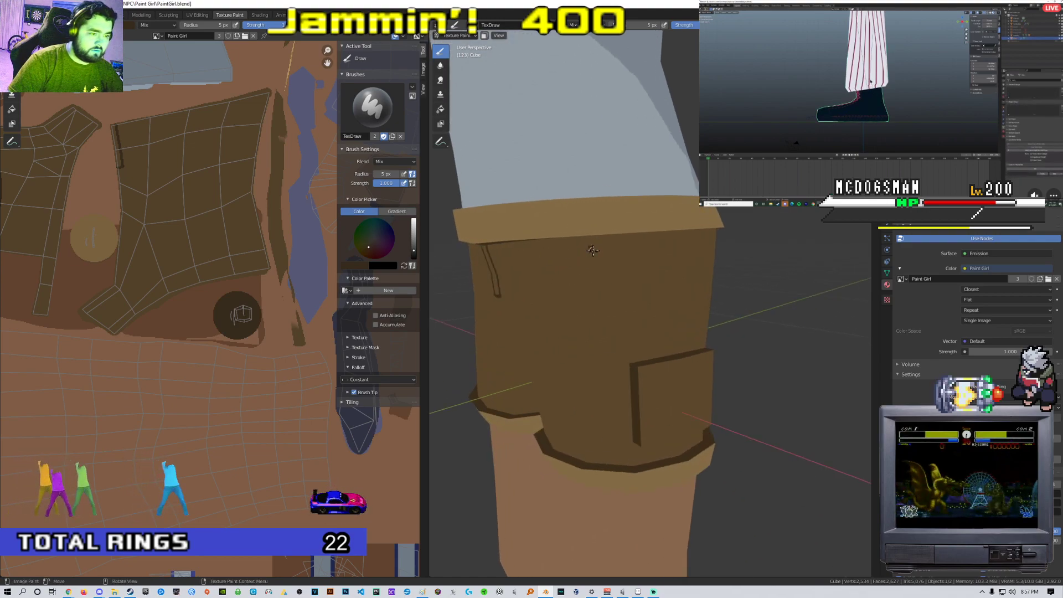
pyautogui.moveTo(588, 248); pyautogui.dragTo(642, 272)
pyautogui.moveTo(653, 274); pyautogui.dragTo(616, 228, button='middle')
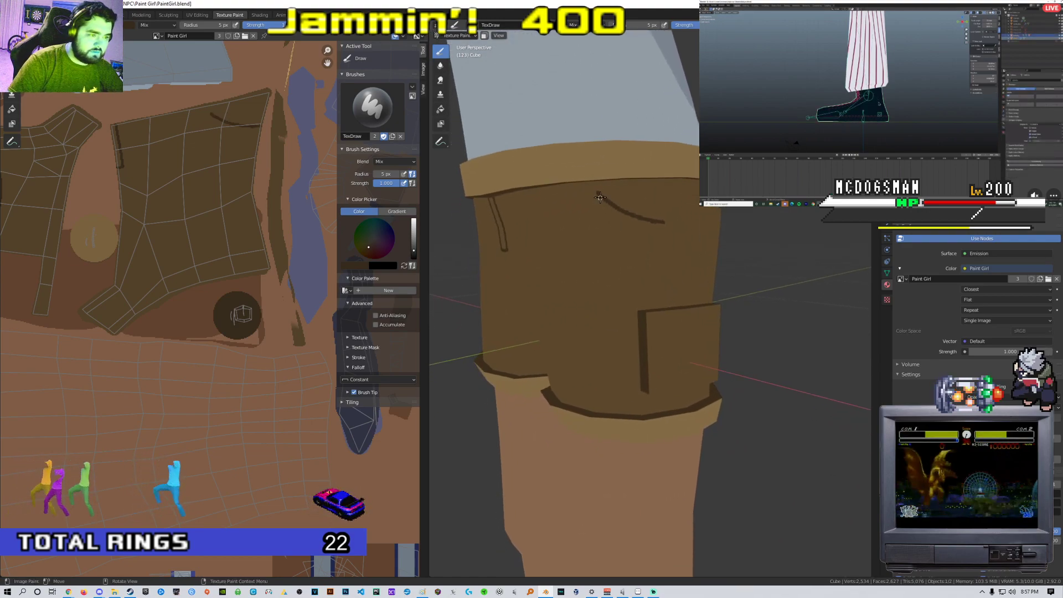
# Close the front pocket opening with a second curved dark line, making a narrow slanted slit
pyautogui.moveTo(659, 235)
pyautogui.mouseDown()
pyautogui.moveTo(672, 235)
pyautogui.moveTo(595, 228)
pyautogui.moveTo(603, 282)
pyautogui.moveTo(656, 261)
pyautogui.mouseUp()
pyautogui.scroll(-5, 664, 238)
pyautogui.moveTo(625, 242)
pyautogui.mouseDown(button='middle')
pyautogui.moveTo(671, 244)
pyautogui.moveTo(581, 254)
pyautogui.moveTo(719, 260)
pyautogui.moveTo(603, 264)
pyautogui.mouseUp(button='middle')
pyautogui.scroll(2, 581, 254)
pyautogui.hotkey('ctrl', 'z')
pyautogui.scroll(-6, 643, 259)
pyautogui.scroll(4, 720, 260)
pyautogui.scroll(2, 603, 264)
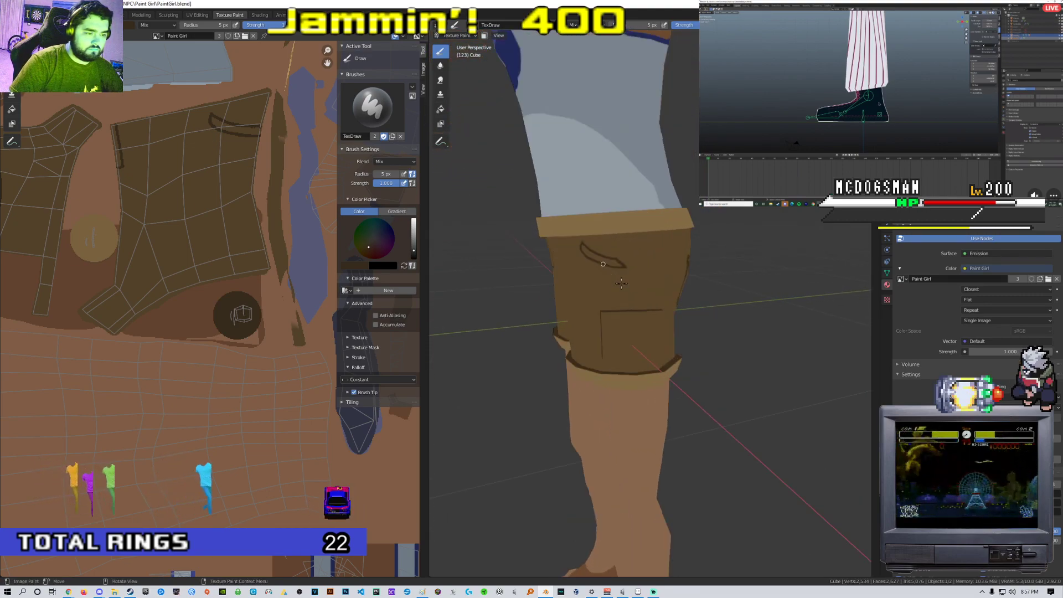
# Try to paint a slanted flap line from the side cargo pocket's upper corner and undo the strokes
pyautogui.scroll(4, 618, 284)
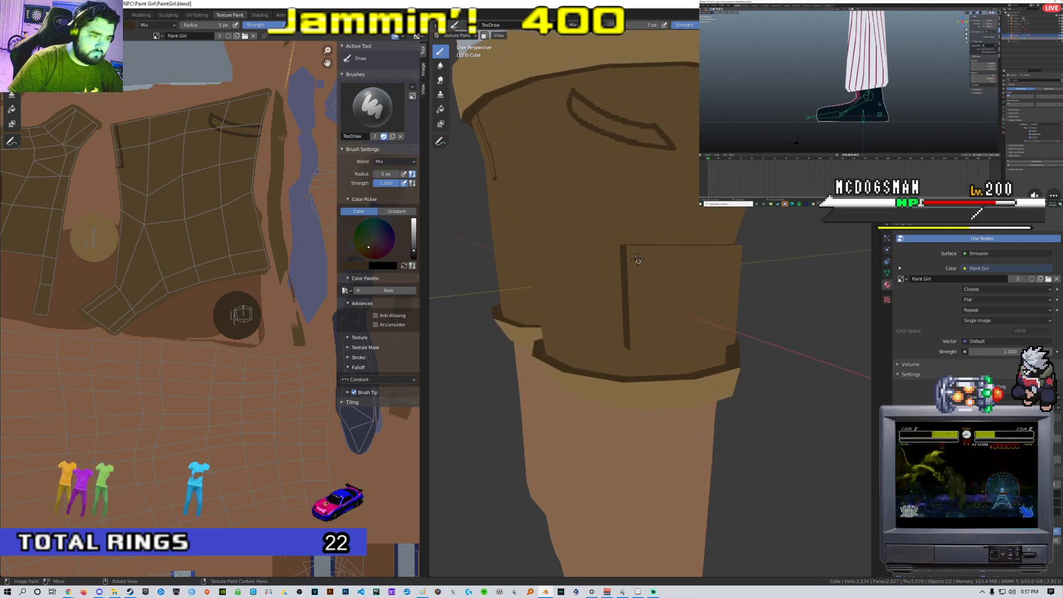
pyautogui.moveTo(626, 247); pyautogui.dragTo(656, 270)
pyautogui.moveTo(657, 270); pyautogui.dragTo(581, 265, button='middle')
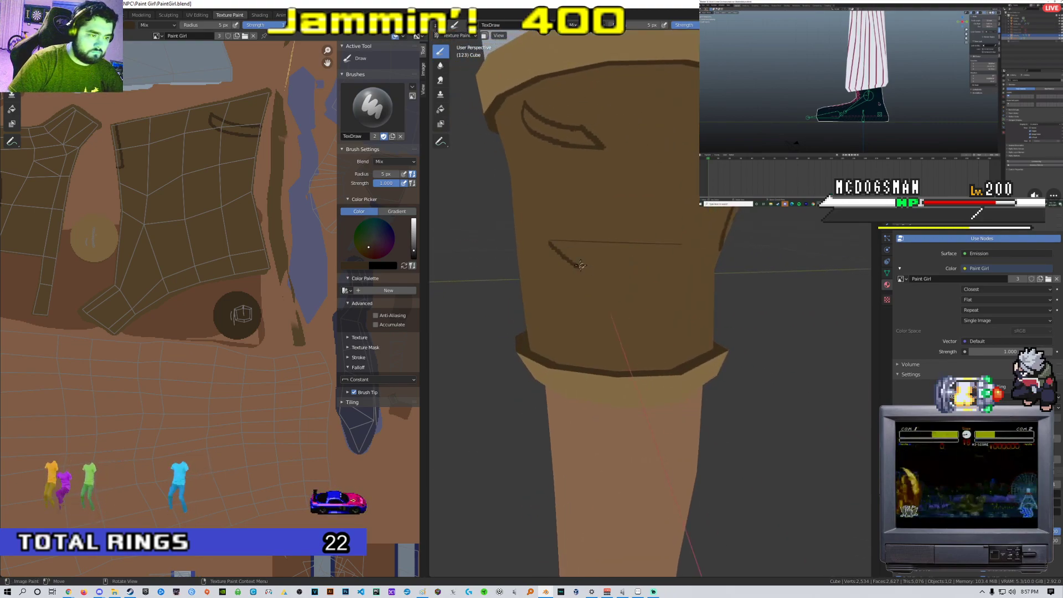
pyautogui.hotkey('ctrl', 'z')
pyautogui.moveTo(595, 269); pyautogui.dragTo(636, 271)
pyautogui.moveTo(661, 254)
pyautogui.mouseDown(button='middle')
pyautogui.moveTo(676, 255)
pyautogui.moveTo(676, 311)
pyautogui.moveTo(666, 271)
pyautogui.moveTo(699, 224)
pyautogui.mouseUp(button='middle')
pyautogui.hotkey('ctrl', 'z')
# Try to paint a curved flap outline spanning the side cargo pocket between its two upper corners
pyautogui.scroll(3, 666, 271)
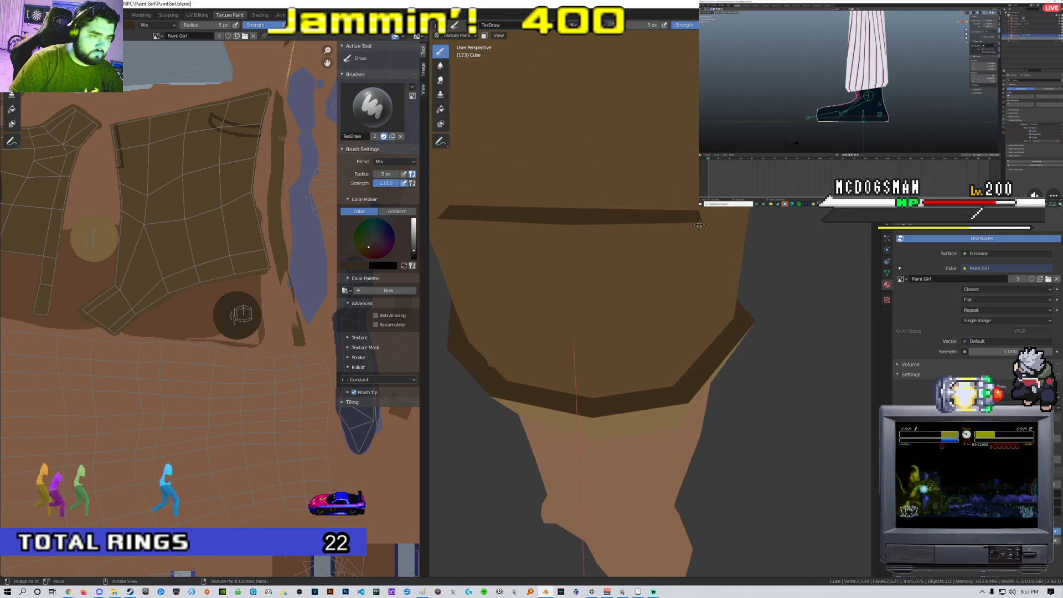
pyautogui.moveTo(633, 252); pyautogui.dragTo(554, 254)
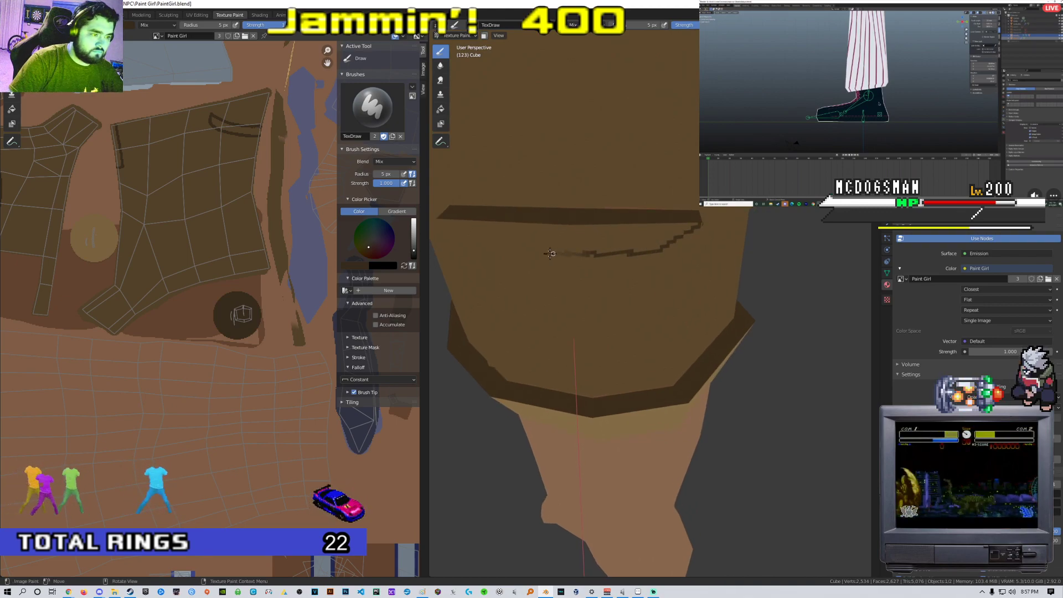
pyautogui.moveTo(493, 250); pyautogui.dragTo(578, 252, button='middle')
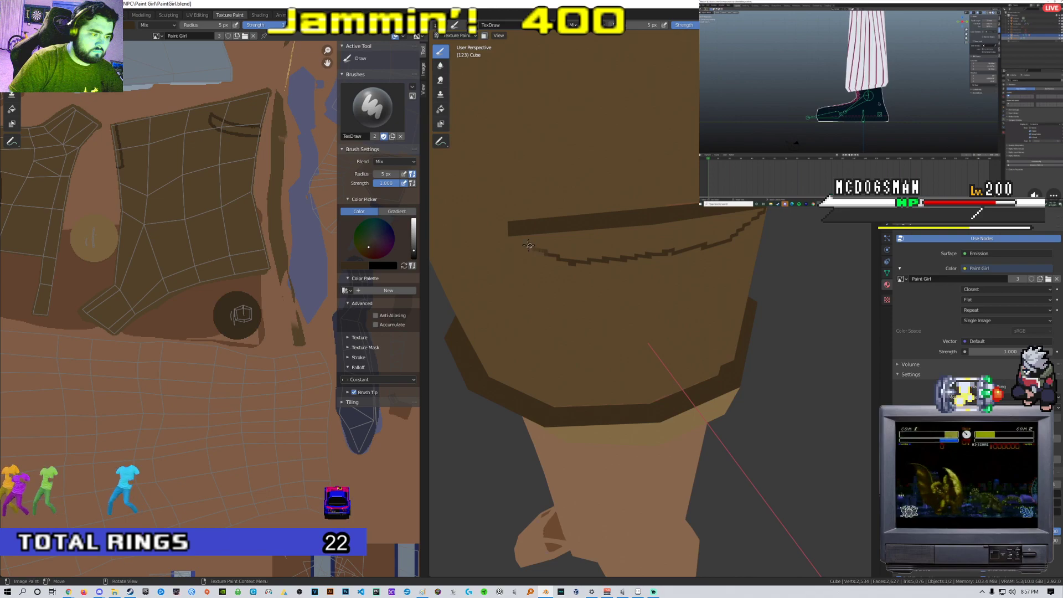
pyautogui.moveTo(510, 235)
pyautogui.mouseDown(button='middle')
pyautogui.moveTo(599, 223)
pyautogui.moveTo(648, 260)
pyautogui.moveTo(531, 261)
pyautogui.moveTo(652, 265)
pyautogui.mouseUp(button='middle')
pyautogui.scroll(-6, 594, 226)
pyautogui.moveTo(649, 259); pyautogui.dragTo(703, 259, button='middle')
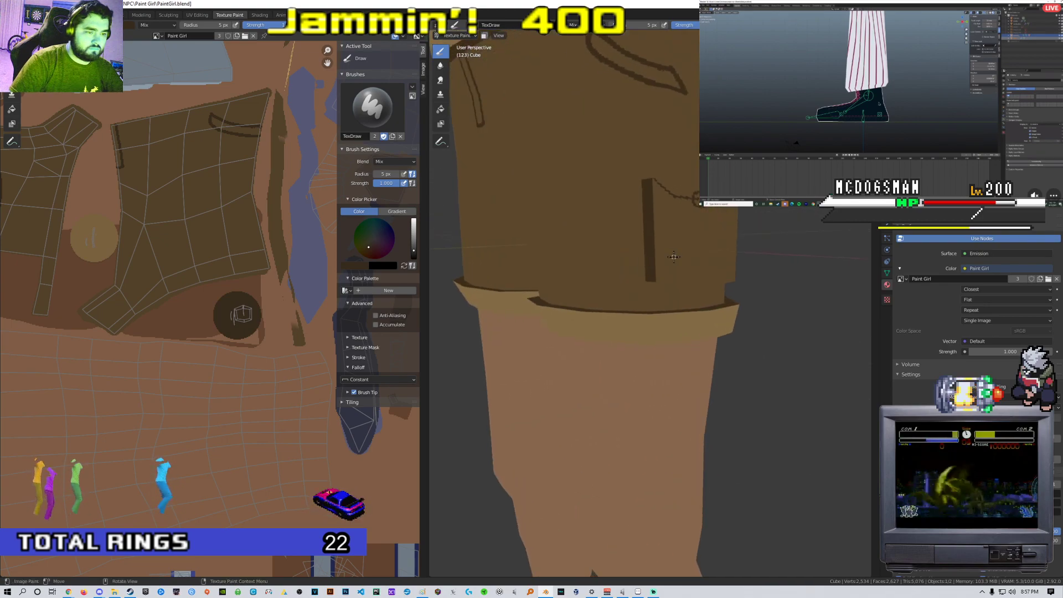
pyautogui.moveTo(498, 260); pyautogui.dragTo(610, 276, button='middle')
# Sample the shorts' base brown as the brush colour and examine the shorts' UV islands on the texture
pyautogui.click(360, 265)
pyautogui.click(410, 239)
pyautogui.click(254, 238)
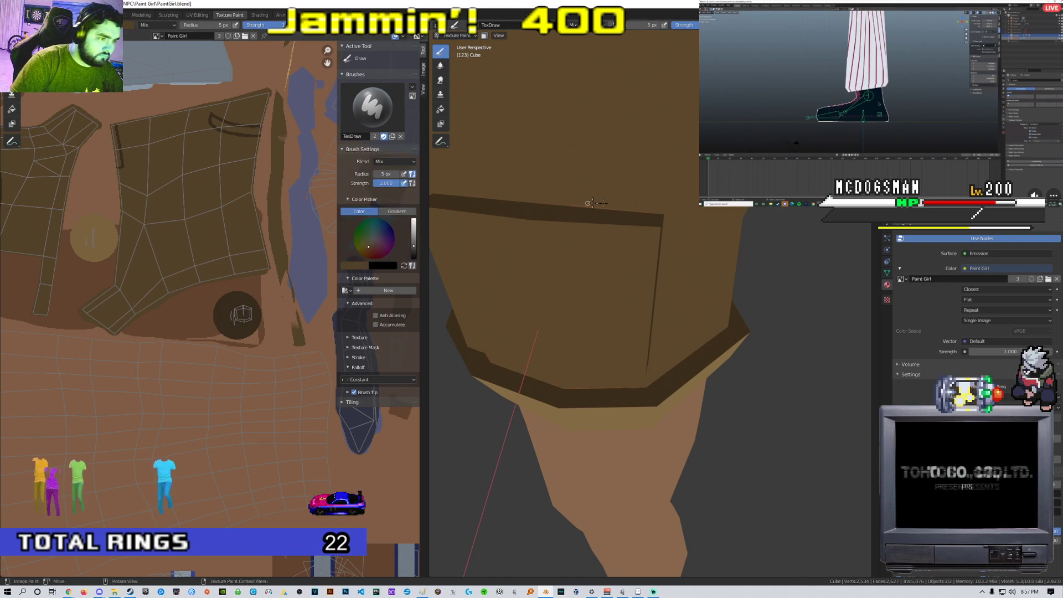
pyautogui.scroll(3, 237, 217)
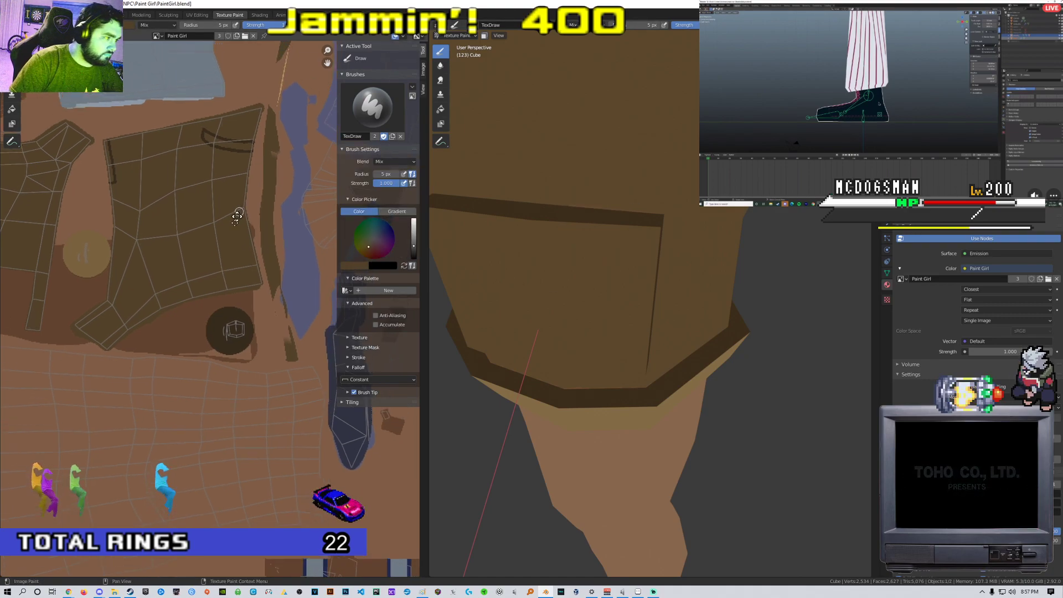
pyautogui.scroll(5, 222, 273)
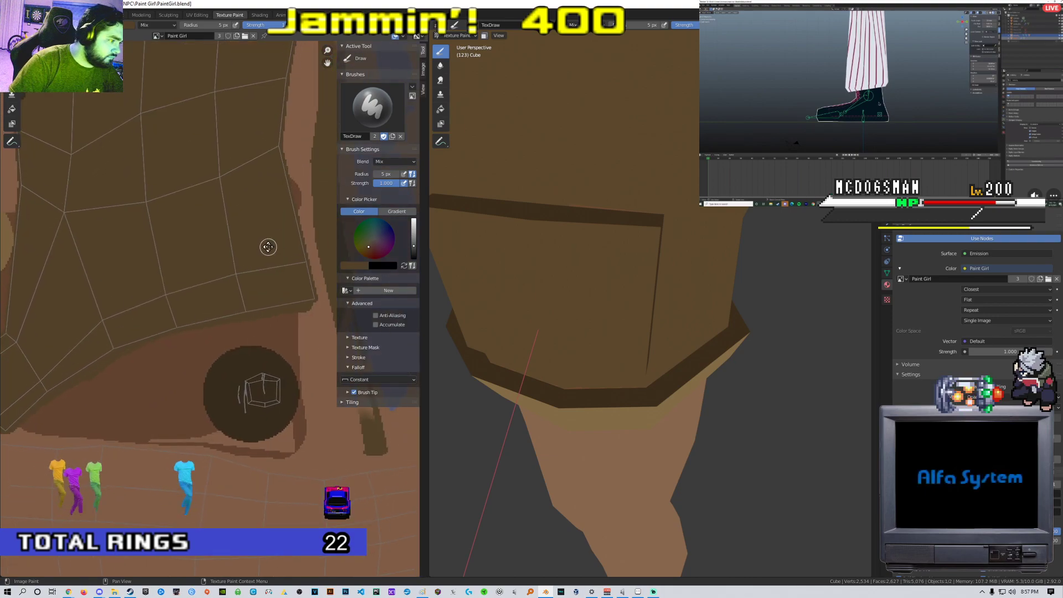
pyautogui.moveTo(154, 238)
pyautogui.mouseDown(button='middle')
pyautogui.moveTo(197, 261)
pyautogui.moveTo(197, 282)
pyautogui.moveTo(204, 267)
pyautogui.moveTo(137, 280)
pyautogui.mouseUp(button='middle')
pyautogui.moveTo(268, 240)
pyautogui.mouseDown(button='middle')
pyautogui.moveTo(164, 253)
pyautogui.moveTo(270, 331)
pyautogui.mouseUp(button='middle')
pyautogui.moveTo(221, 237)
pyautogui.mouseDown(button='middle')
pyautogui.moveTo(247, 275)
pyautogui.moveTo(254, 221)
pyautogui.moveTo(161, 241)
pyautogui.moveTo(279, 182)
pyautogui.mouseUp(button='middle')
pyautogui.moveTo(202, 306); pyautogui.dragTo(232, 268, button='middle')
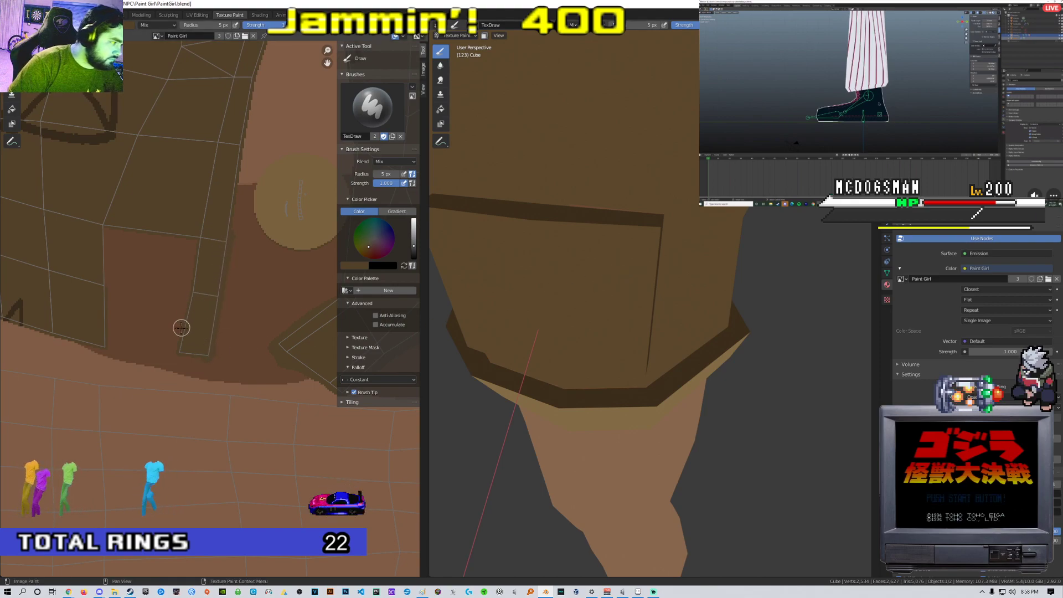
# In Edit Mode, move the centre-back vertex just below the waistband along the Z axis, and return to Texture Paint mode
pyautogui.moveTo(561, 342)
pyautogui.mouseDown(button='middle')
pyautogui.moveTo(675, 309)
pyautogui.moveTo(638, 360)
pyautogui.moveTo(690, 383)
pyautogui.moveTo(602, 386)
pyautogui.moveTo(708, 278)
pyautogui.moveTo(643, 306)
pyautogui.mouseUp(button='middle')
pyautogui.scroll(-4, 676, 310)
pyautogui.scroll(-2, 602, 386)
pyautogui.scroll(2, 642, 305)
pyautogui.press('Tab')
pyautogui.scroll(1, 623, 293)
pyautogui.click(656, 204)
pyautogui.press('g')
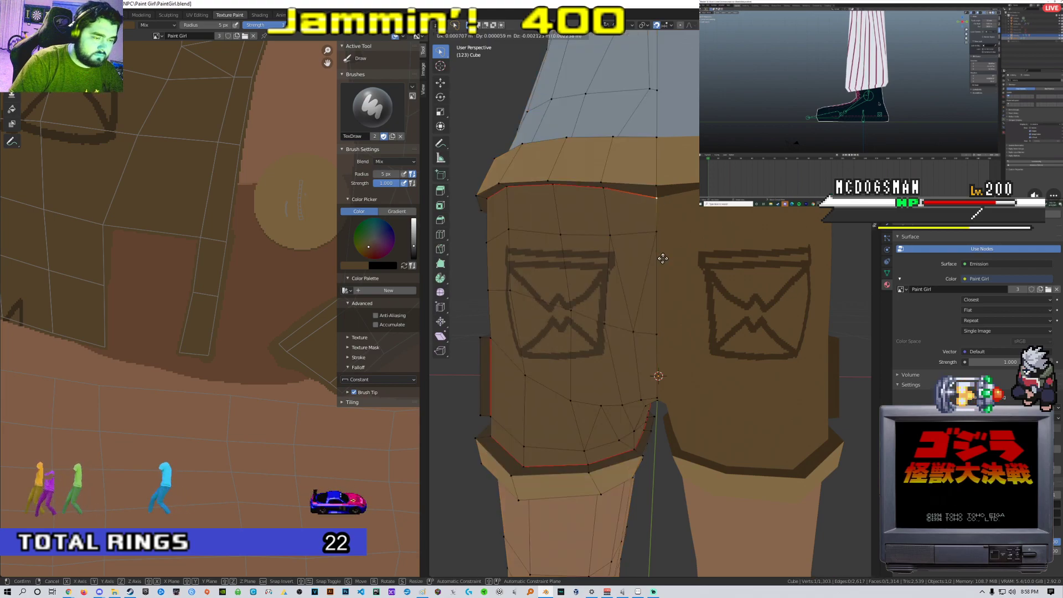
pyautogui.press('z')
pyautogui.click(662, 252)
pyautogui.moveTo(662, 251); pyautogui.dragTo(669, 266, button='middle')
pyautogui.press('Tab')
# Compare the shorts from farther away with the cargo shorts image results in the browser, returning to Blender
pyautogui.scroll(-4, 668, 292)
pyautogui.moveTo(631, 314)
pyautogui.mouseDown(button='middle')
pyautogui.moveTo(515, 325)
pyautogui.moveTo(702, 331)
pyautogui.moveTo(642, 346)
pyautogui.mouseUp(button='middle')
pyautogui.scroll(-5, 664, 330)
pyautogui.scroll(-1, 636, 349)
pyautogui.hotkey('alt', 'Tab')
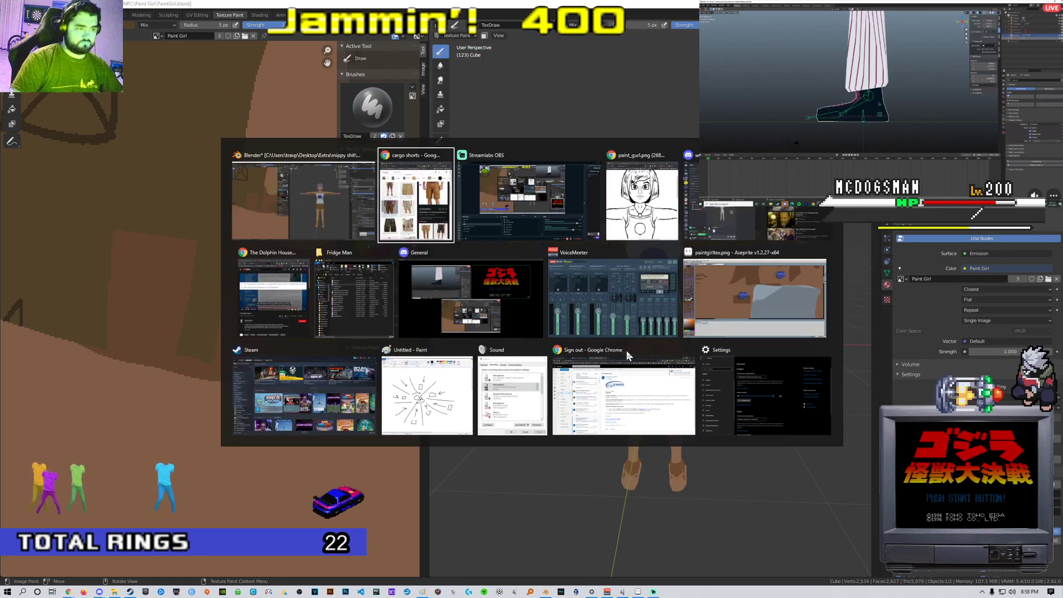
pyautogui.press('Return')
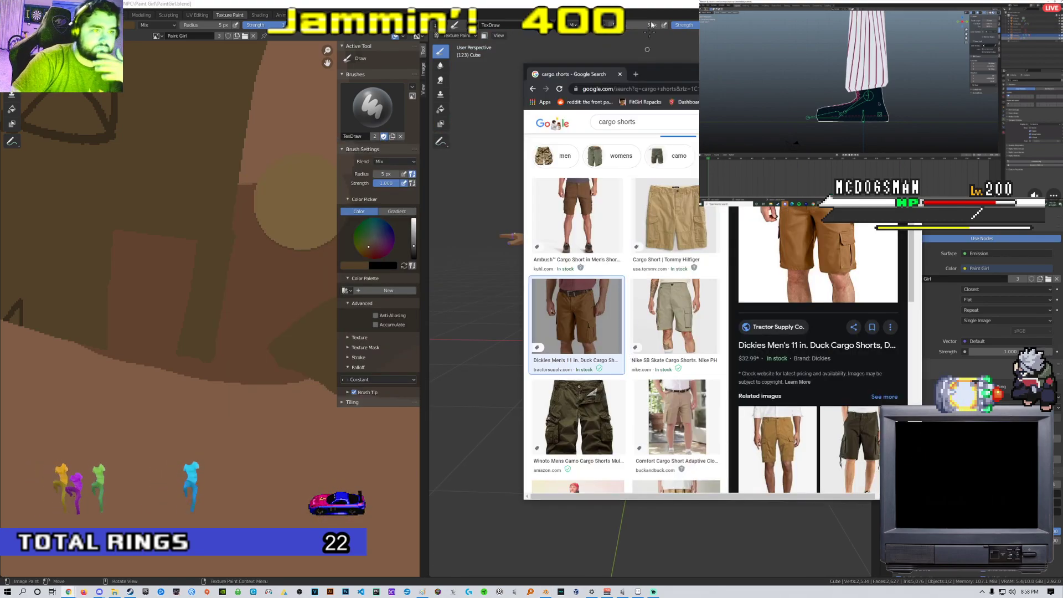
pyautogui.hotkey('alt', 'Tab')
# Sample the dark outline colour and paint the flap outline and one vertical edge on the side cargo pocket
pyautogui.moveTo(731, 338); pyautogui.dragTo(645, 347, button='middle')
pyautogui.scroll(3, 645, 346)
pyautogui.scroll(6, 646, 347)
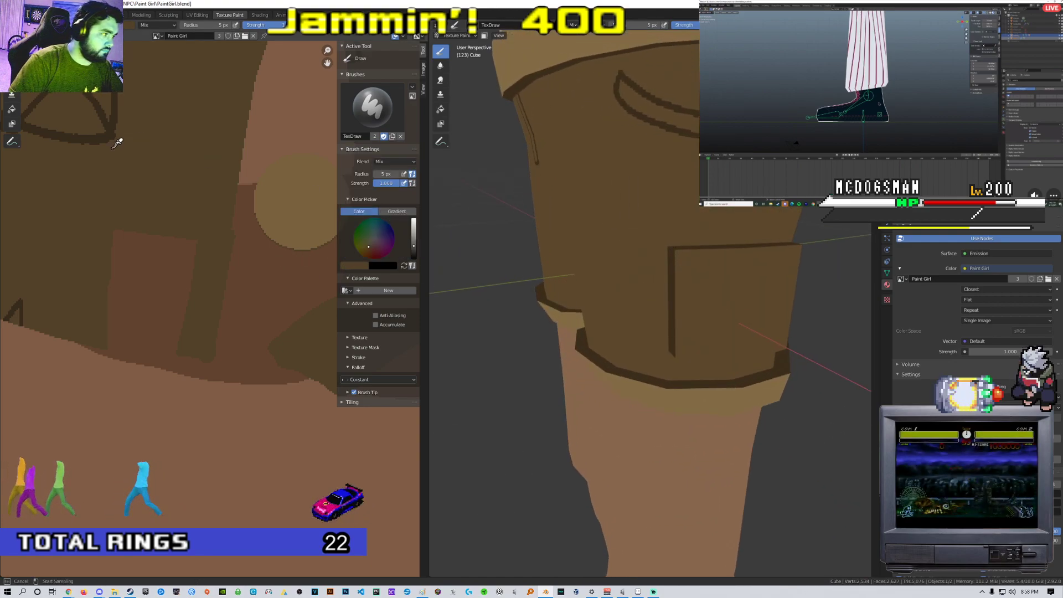
pyautogui.moveTo(642, 324); pyautogui.dragTo(652, 320, button='middle')
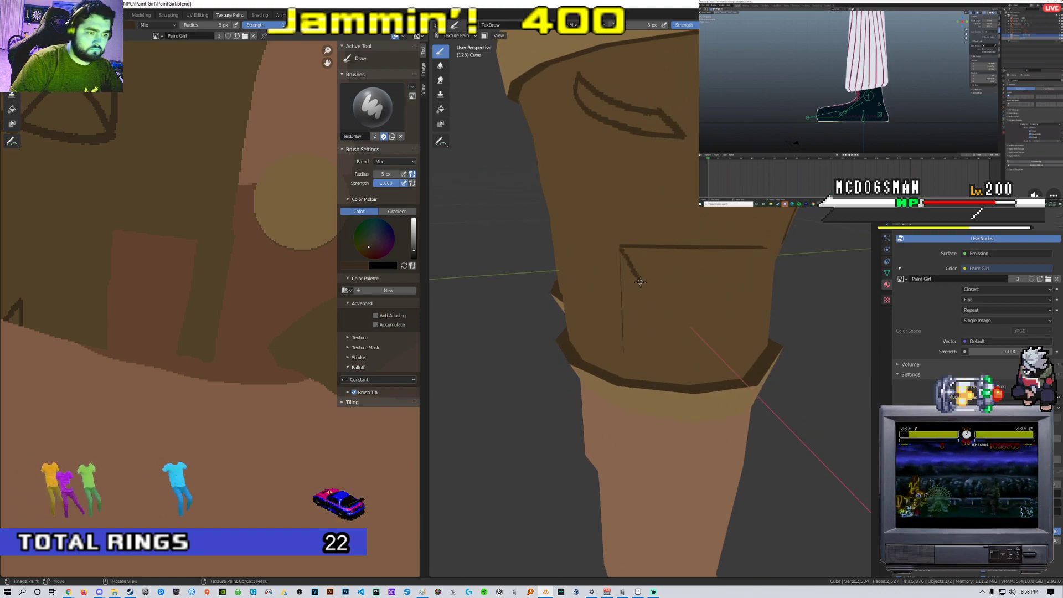
pyautogui.moveTo(723, 288)
pyautogui.mouseDown(button='middle')
pyautogui.moveTo(647, 283)
pyautogui.moveTo(659, 278)
pyautogui.moveTo(639, 243)
pyautogui.moveTo(704, 285)
pyautogui.mouseUp(button='middle')
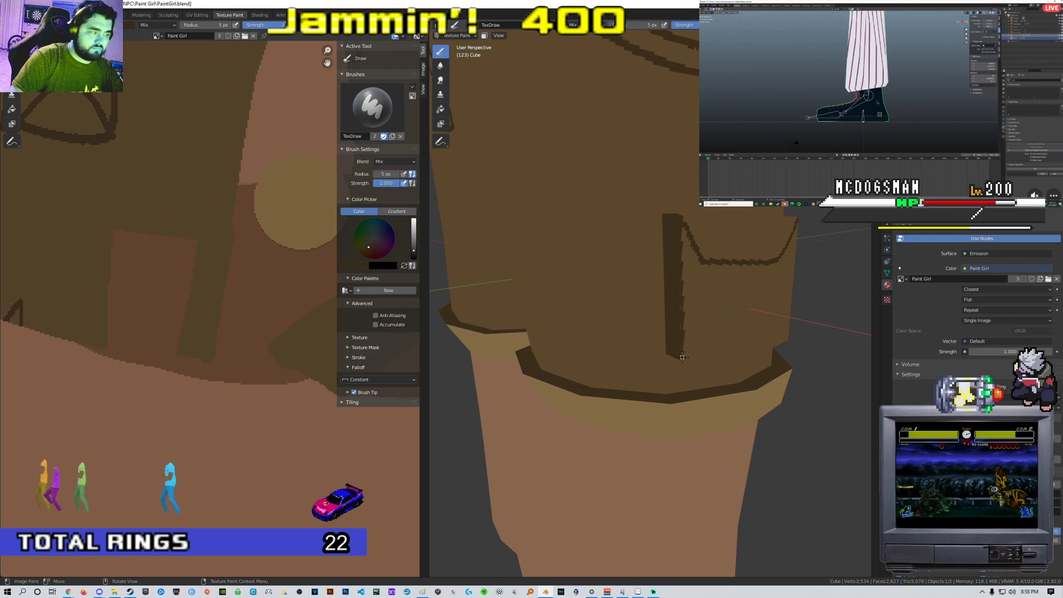
# Select the whole mesh in Edit Mode to show its UVs over the texture and locate the cargo pocket's island
pyautogui.scroll(-7, 244, 330)
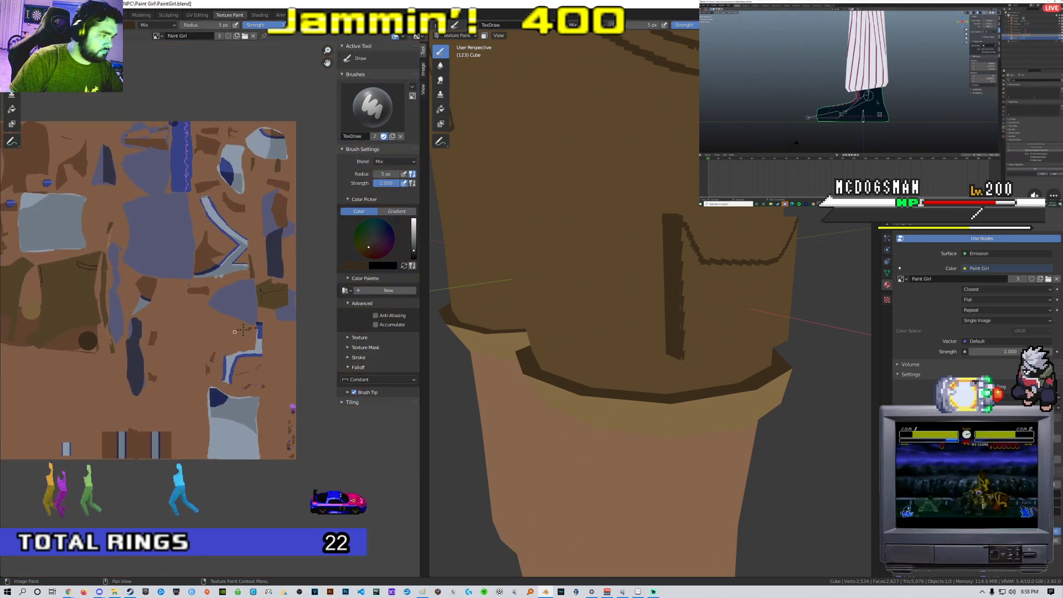
pyautogui.scroll(4, 243, 329)
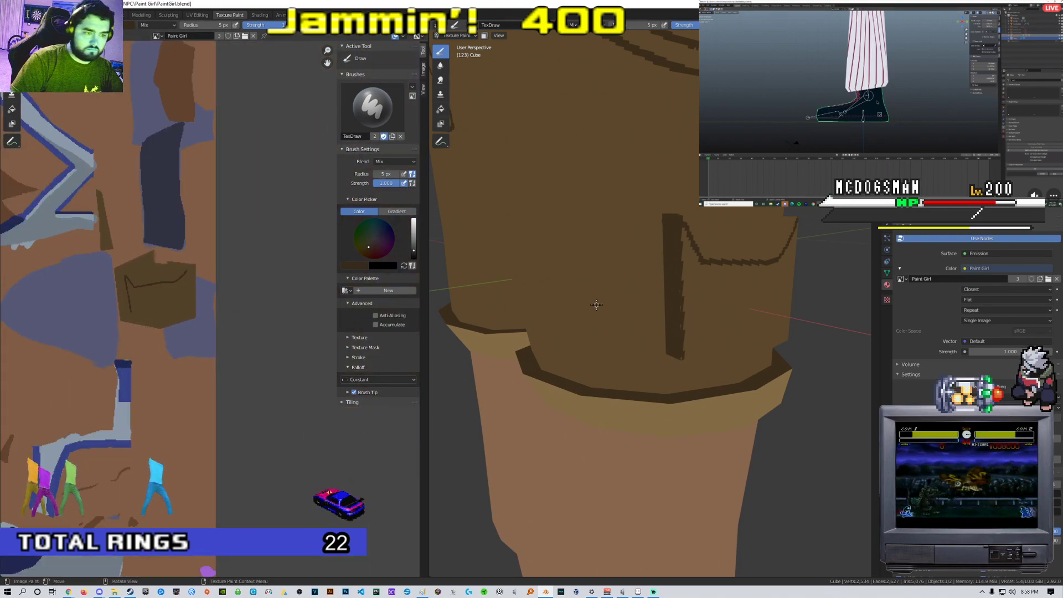
pyautogui.press('Tab')
pyautogui.press('a')
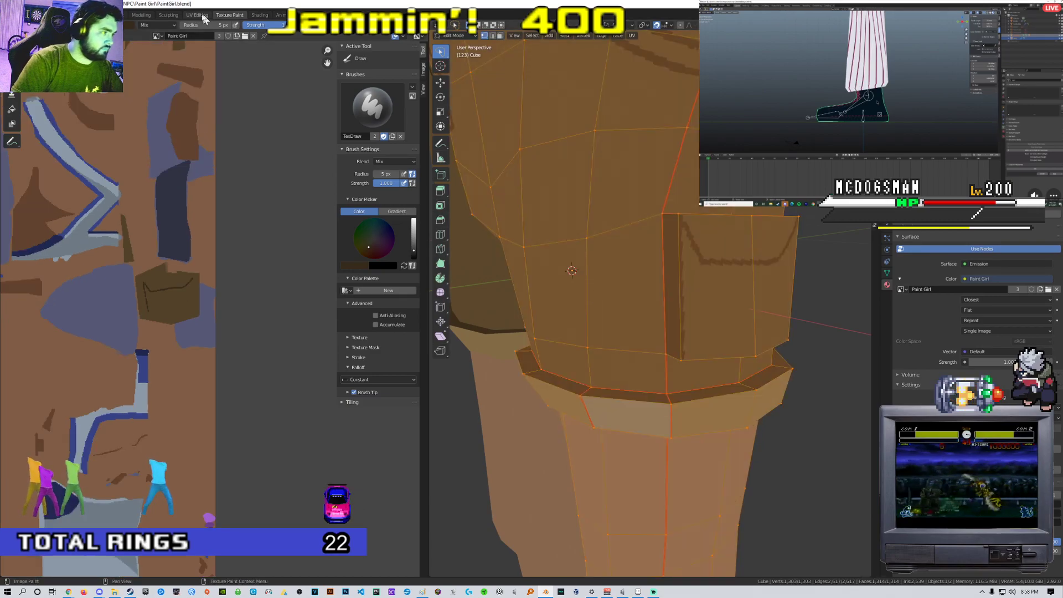
pyautogui.press('Tab')
pyautogui.scroll(4, 143, 265)
pyautogui.moveTo(143, 266); pyautogui.dragTo(161, 271, button='middle')
pyautogui.press('s')
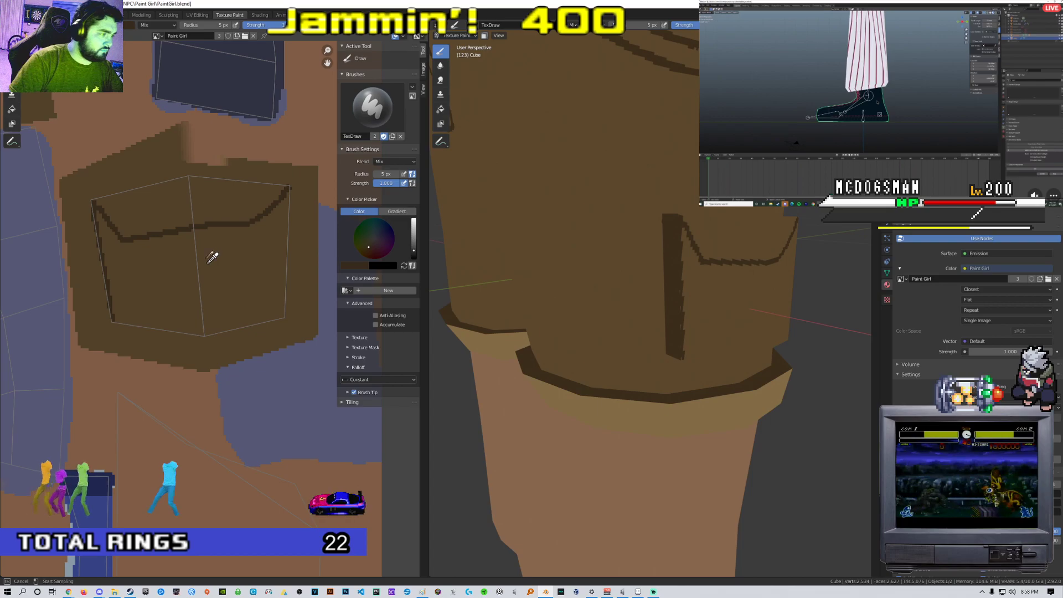
# Switch to the UV Editing workspace and flatten the top edge of the cargo pocket's UV island to a horizontal line
pyautogui.click(192, 18)
pyautogui.click(195, 16)
pyautogui.moveTo(244, 245); pyautogui.dragTo(38, 228, button='middle')
pyautogui.moveTo(286, 241); pyautogui.dragTo(99, 207, button='middle')
pyautogui.scroll(-2, 99, 207)
pyautogui.scroll(2, 277, 218)
pyautogui.moveTo(392, 214); pyautogui.dragTo(266, 260, button='middle')
pyautogui.scroll(3, 267, 260)
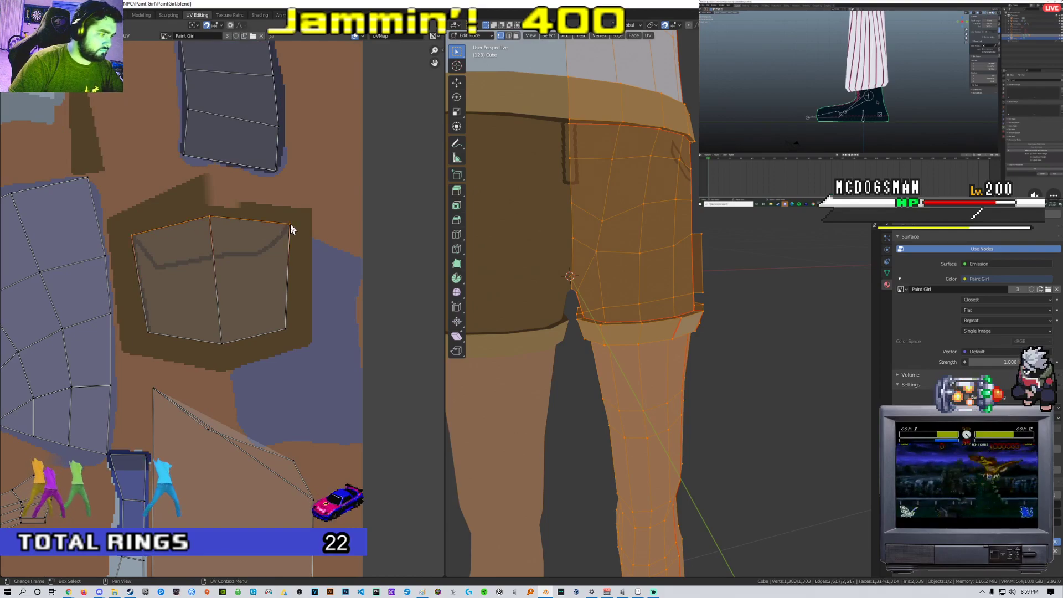
pyautogui.press('g')
pyautogui.press('y')
pyautogui.press('0')
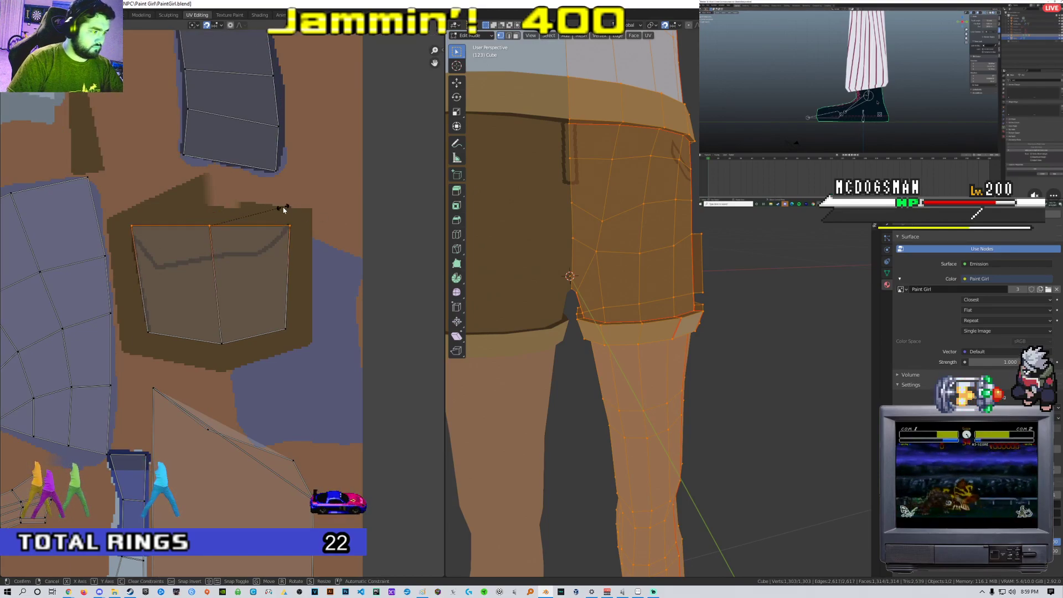
pyautogui.click(276, 207)
# Flatten the bottom edge of the cargo pocket's UV island by scaling its vertices to 0 on Y
pyautogui.click(160, 334)
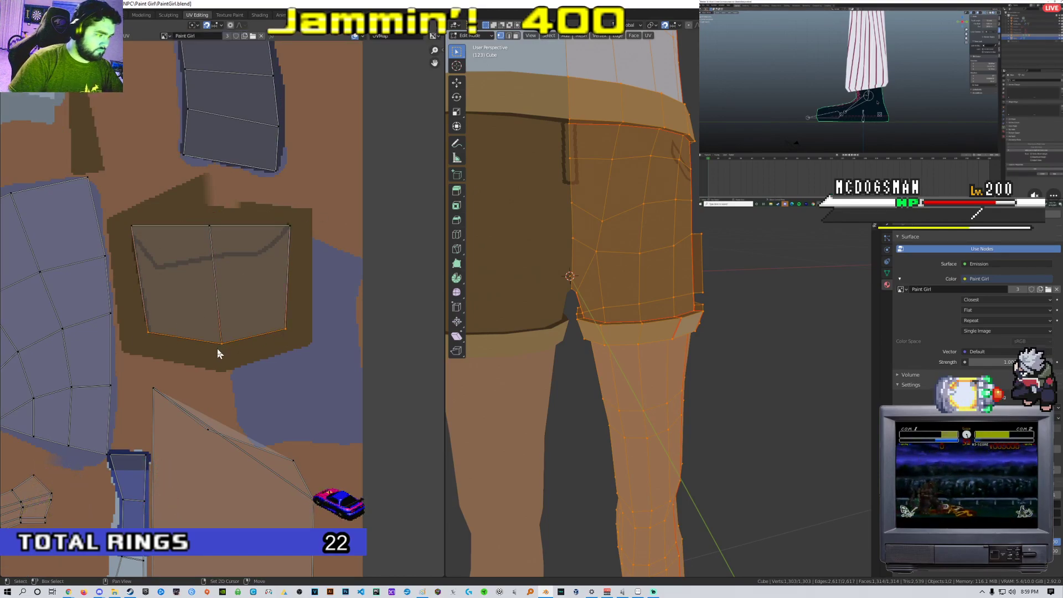
pyautogui.press('s')
pyautogui.press('y')
pyautogui.press('0')
pyautogui.click(144, 334)
# Make the left edge of the cargo pocket's UV island vertical by scaling its two vertices to 0 on X
pyautogui.click(144, 334)
pyautogui.keyDown('shift'); pyautogui.click(131, 233); pyautogui.keyUp('shift')
pyautogui.press('s')
pyautogui.press('x')
pyautogui.press('0')
pyautogui.click(194, 245)
# Straighten the middle dividing edge of the cargo pocket's UV island to a vertical line with a scale of 0 on X
pyautogui.click(228, 330)
pyautogui.press('g')
pyautogui.press('x')
pyautogui.press('0')
pyautogui.click(253, 310)
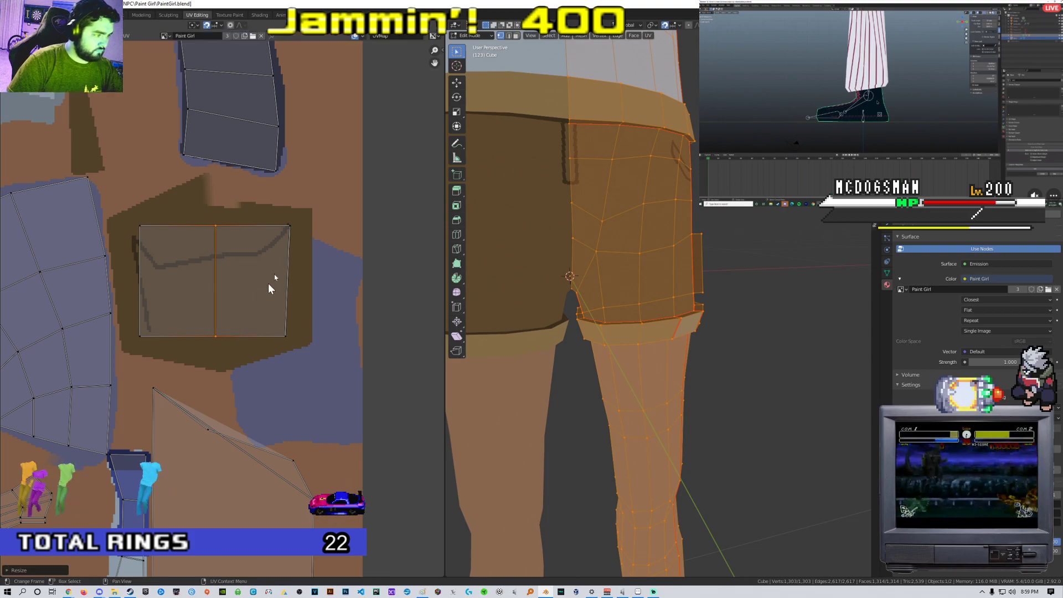
# Straighten the right edge of the cargo pocket's UV island to vertical by scaling its two vertices along X
pyautogui.click(286, 238)
pyautogui.keyDown('shift'); pyautogui.click(287, 322); pyautogui.keyUp('shift')
pyautogui.press('s')
pyautogui.press('x')
pyautogui.click(346, 323)
pyautogui.scroll(-4, 318, 318)
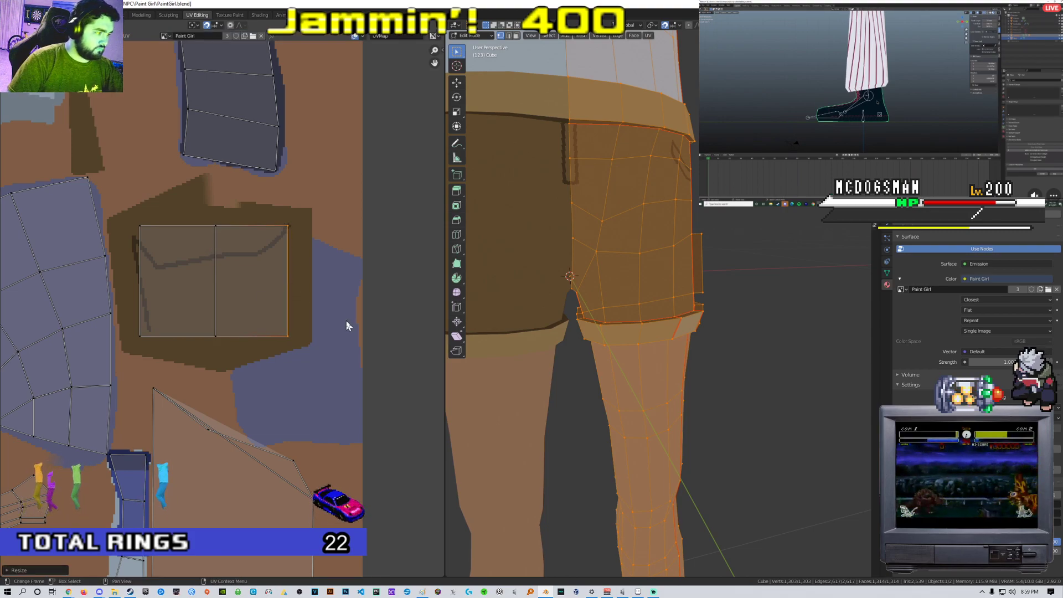
pyautogui.scroll(4, 319, 318)
pyautogui.moveTo(600, 263); pyautogui.dragTo(636, 285, button='middle')
pyautogui.scroll(3, 476, 279)
pyautogui.scroll(1, 636, 285)
pyautogui.scroll(2, 221, 278)
pyautogui.moveTo(221, 278); pyautogui.dragTo(272, 264, button='middle')
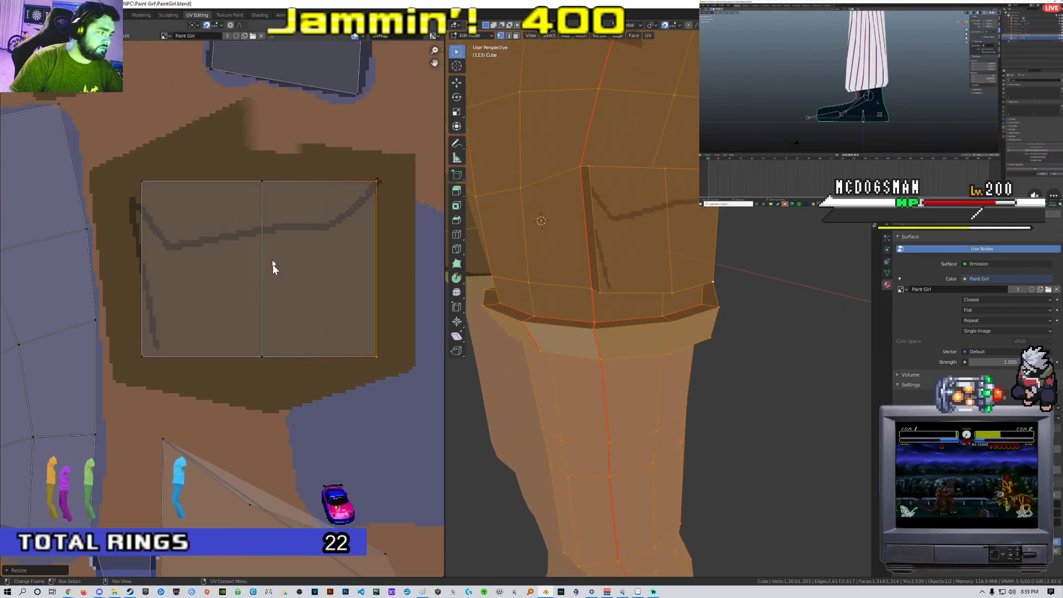
# Back in the Texture Paint workspace, sample the shorts' base brown and paint over the distorted flap and edge lines on the cargo pocket
pyautogui.click(229, 15)
pyautogui.click(410, 237)
pyautogui.click(254, 217)
pyautogui.moveTo(192, 223); pyautogui.dragTo(207, 333)
pyautogui.moveTo(227, 248)
pyautogui.mouseDown(button='middle')
pyautogui.moveTo(161, 261)
pyautogui.moveTo(173, 260)
pyautogui.mouseUp(button='middle')
pyautogui.scroll(2, 166, 259)
pyautogui.scroll(-1, 173, 260)
pyautogui.moveTo(279, 213)
pyautogui.mouseDown()
pyautogui.moveTo(225, 256)
pyautogui.moveTo(81, 262)
pyautogui.mouseUp()
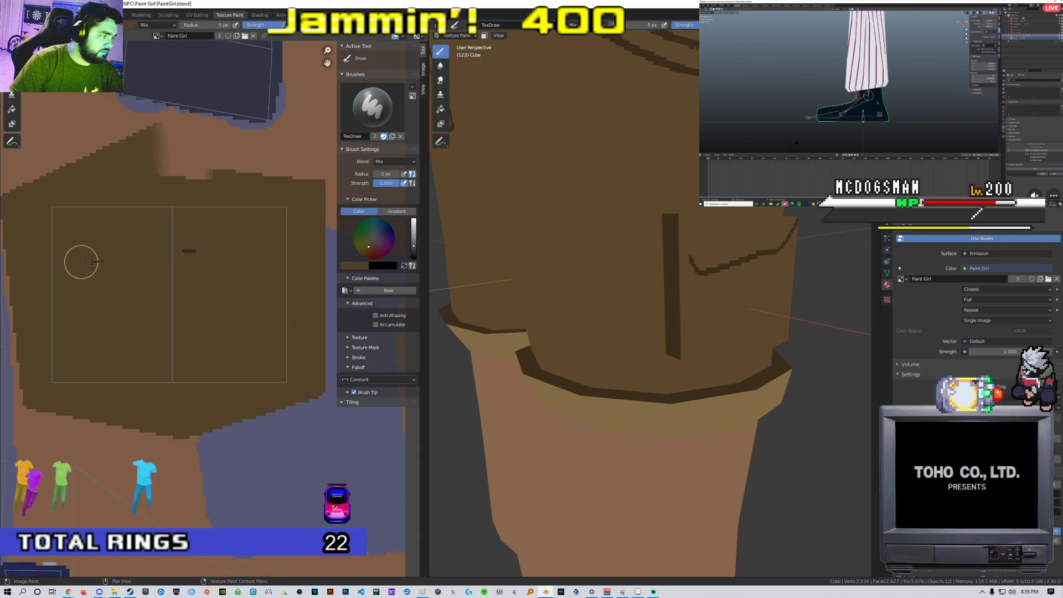
# Sample the dark outline brown from the shorts texture and set the brush radius to 2 px
pyautogui.scroll(-4, 81, 262)
pyautogui.scroll(4, 227, 265)
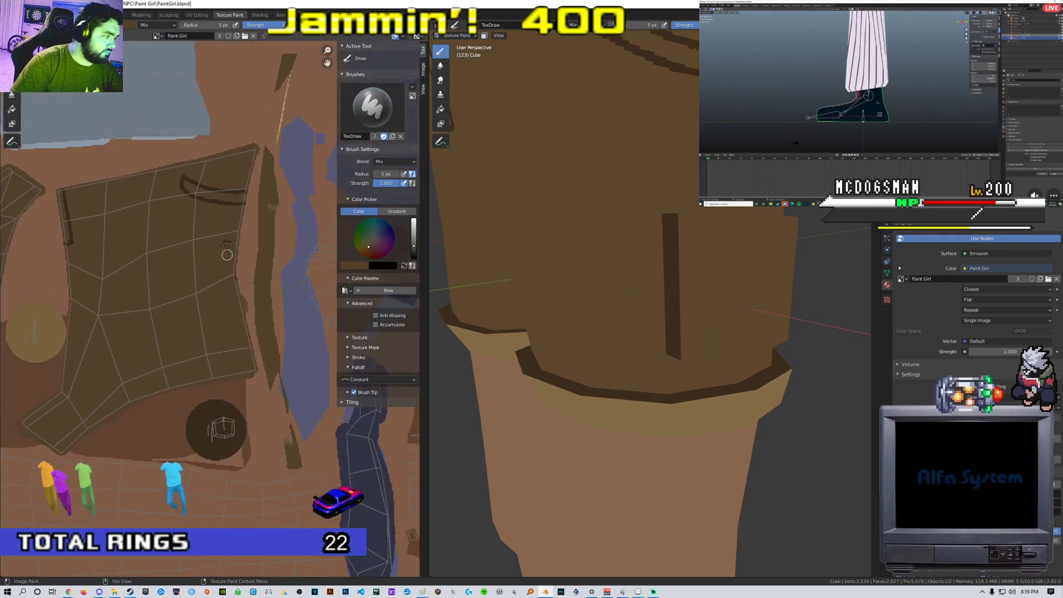
pyautogui.scroll(3, 227, 264)
pyautogui.click(350, 268)
pyautogui.click(408, 241)
pyautogui.click(191, 327)
pyautogui.scroll(-6, 188, 326)
pyautogui.moveTo(188, 325); pyautogui.dragTo(106, 284, button='middle')
pyautogui.scroll(6, 166, 261)
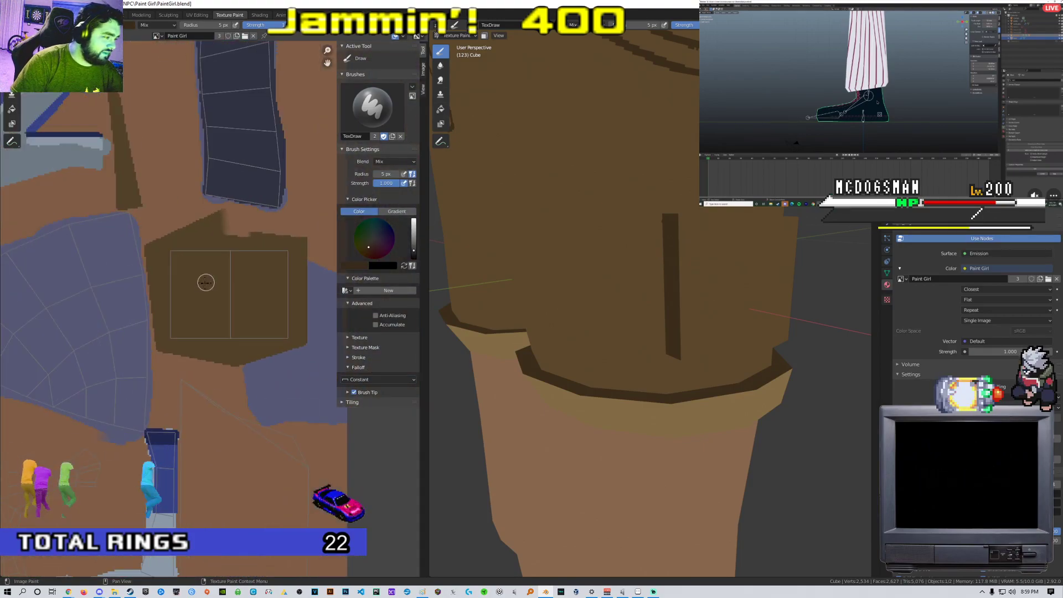
pyautogui.rightClick(169, 264)
pyautogui.click(145, 260)
pyautogui.write('2')
pyautogui.press('Return')
# Paint a straight dark line along the top edge of the cargo pocket's UV island, undoing misplaced strokes
pyautogui.moveTo(144, 217); pyautogui.dragTo(332, 217)
pyautogui.hotkey('ctrl', 'z')
pyautogui.moveTo(332, 217); pyautogui.dragTo(306, 219, button='middle')
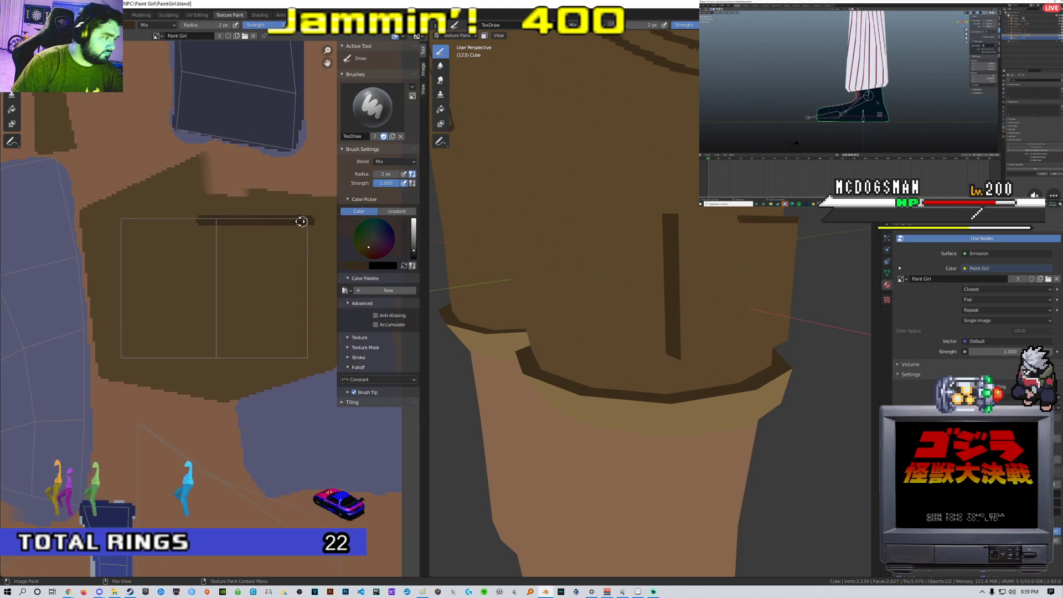
pyautogui.moveTo(209, 218)
pyautogui.mouseDown()
pyautogui.moveTo(113, 220)
pyautogui.moveTo(233, 220)
pyautogui.mouseUp()
pyautogui.hotkey('ctrl', 'z')
pyautogui.moveTo(298, 240); pyautogui.dragTo(246, 228, button='middle')
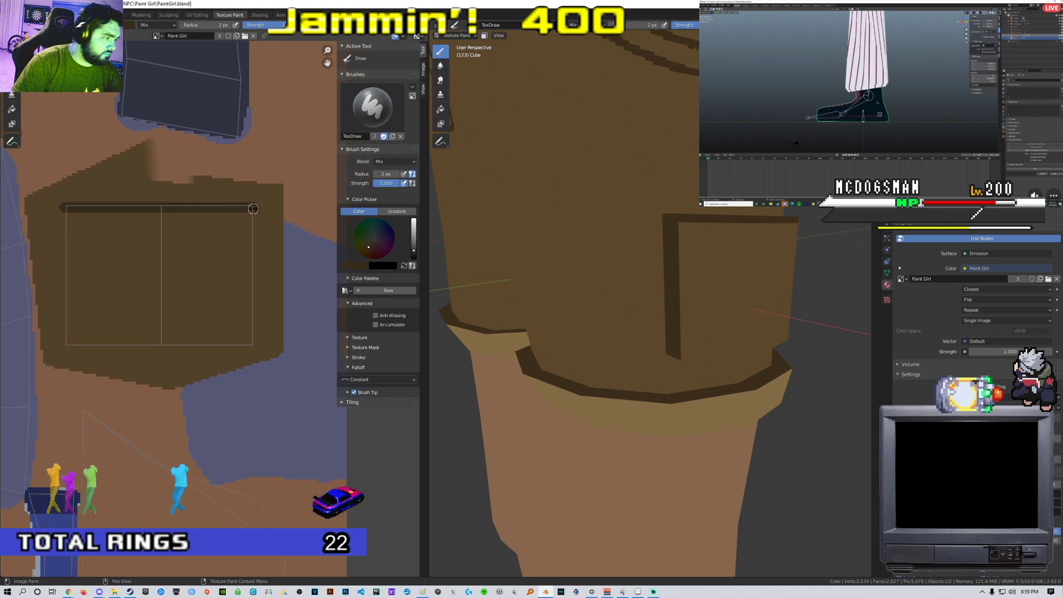
# Paint straight dark lines along the right, bottom and left edges of the cargo pocket's UV island to close the outline
pyautogui.moveTo(253, 212); pyautogui.dragTo(253, 258)
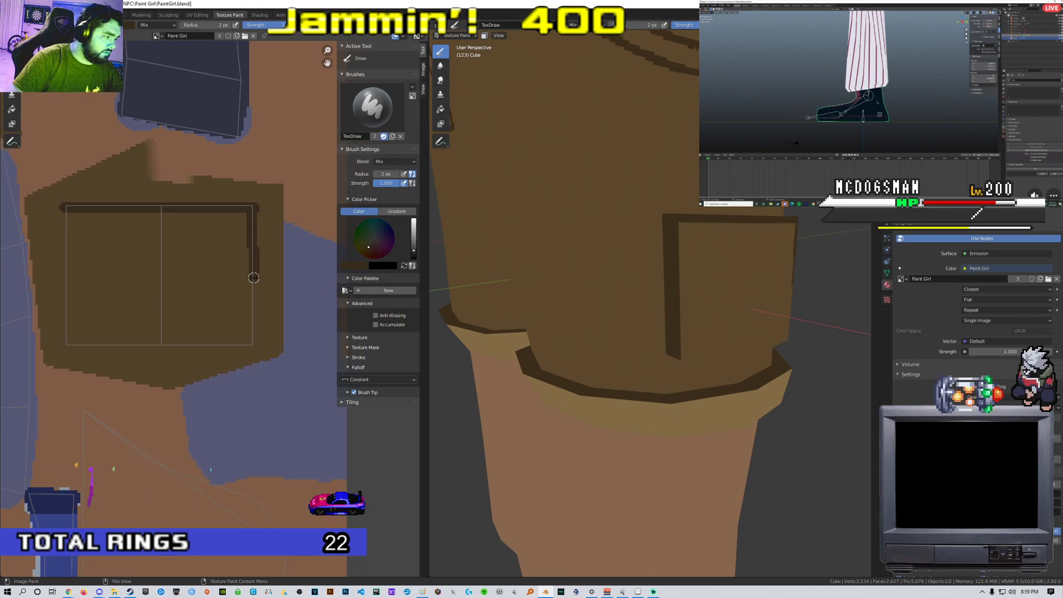
pyautogui.hotkey('ctrl', 'z')
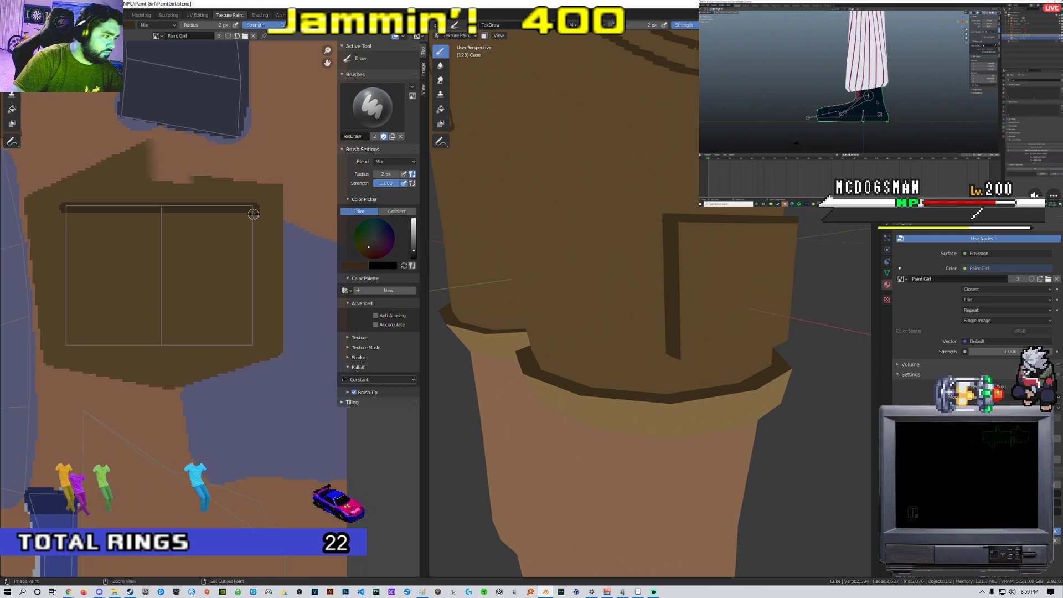
pyautogui.moveTo(253, 214); pyautogui.dragTo(252, 230)
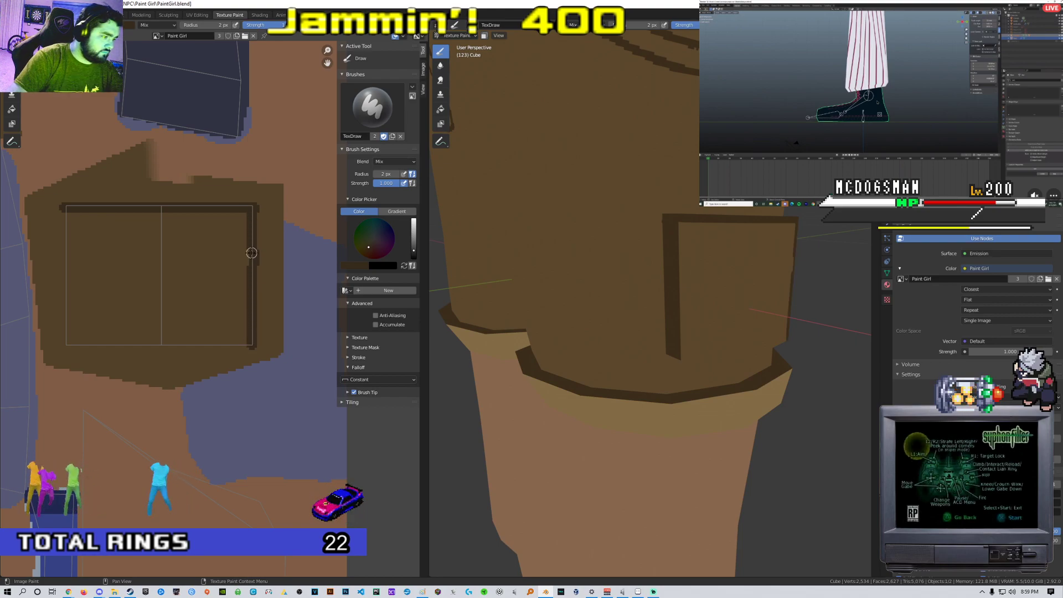
pyautogui.moveTo(240, 322); pyautogui.dragTo(269, 269, button='middle')
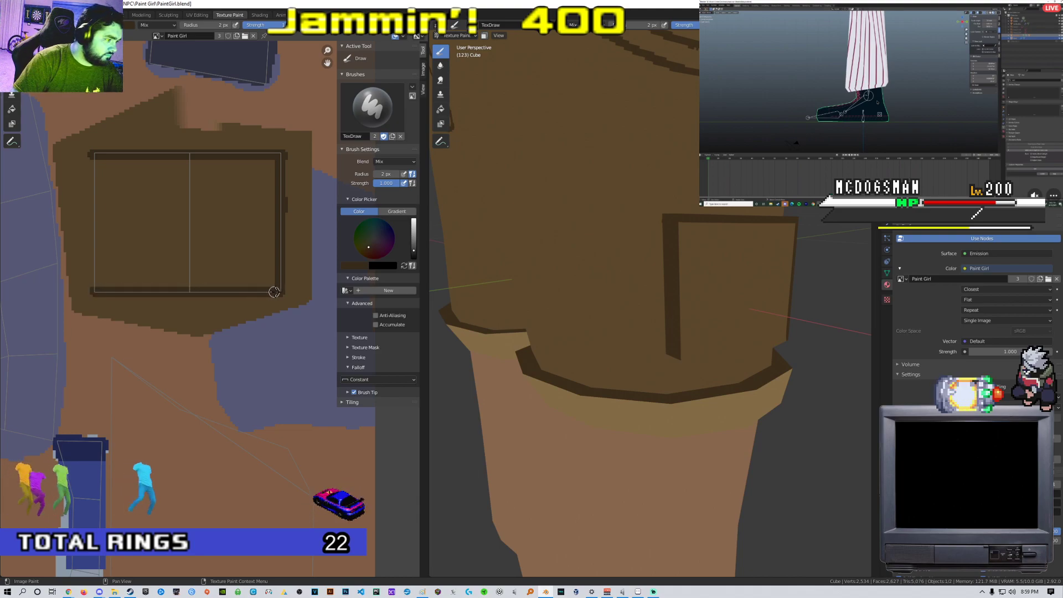
pyautogui.moveTo(271, 292); pyautogui.dragTo(281, 291)
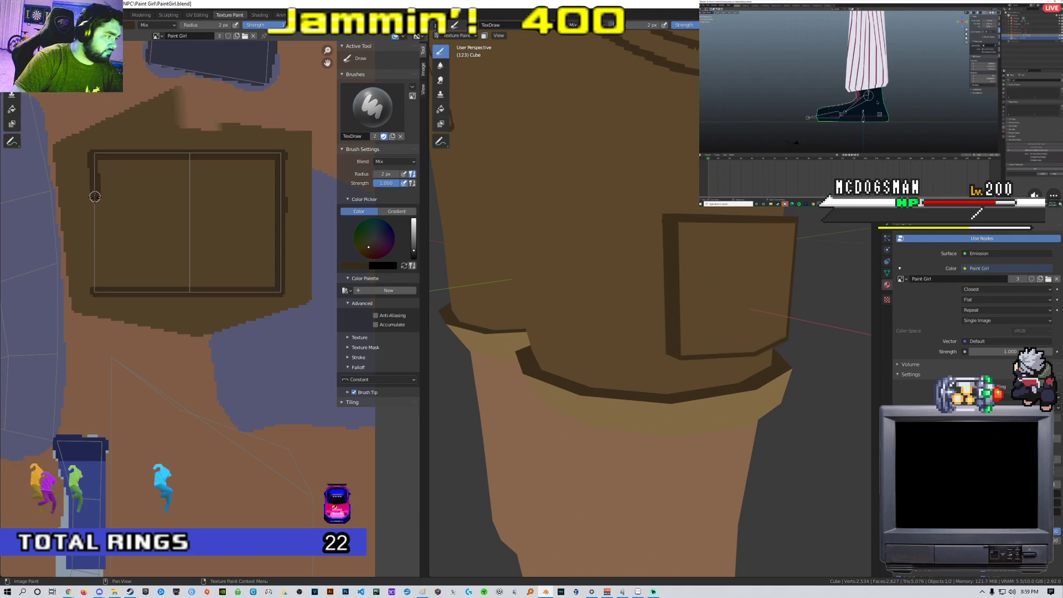
pyautogui.moveTo(94, 270); pyautogui.dragTo(94, 229)
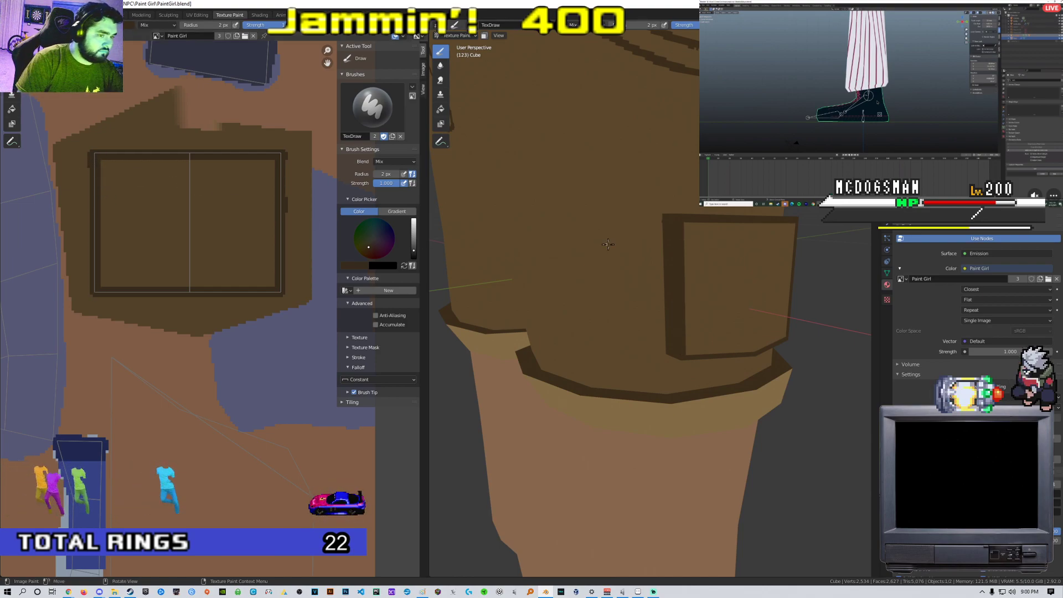
# Set the brush radius to 1 px and paint the cargo pocket's flap line, slanting inward from both sides to a flat lower edge
pyautogui.moveTo(607, 244); pyautogui.dragTo(569, 241, button='middle')
pyautogui.scroll(-3, 569, 241)
pyautogui.scroll(3, 570, 238)
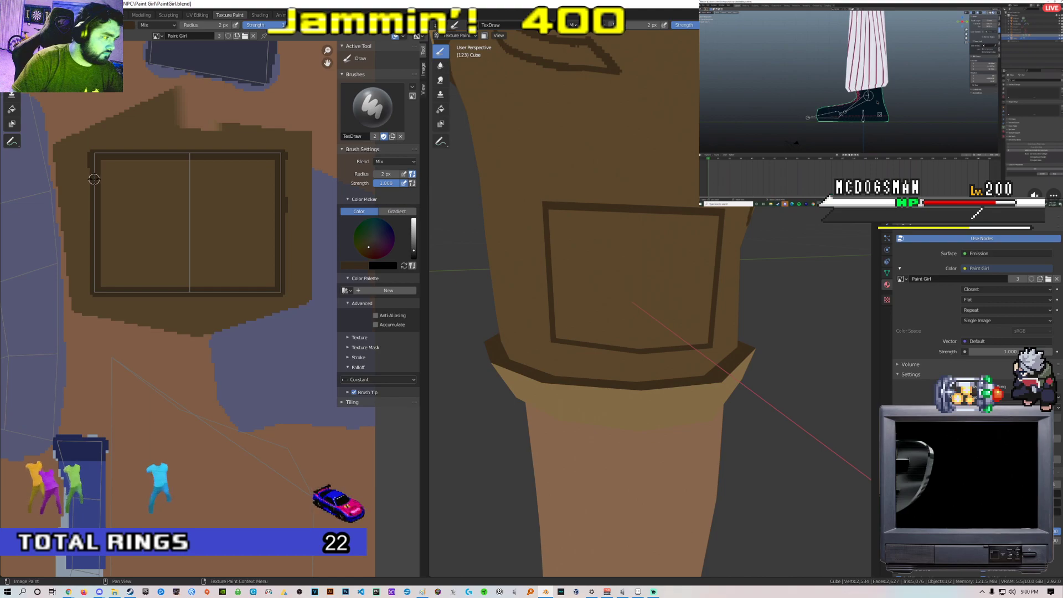
pyautogui.moveTo(99, 172); pyautogui.dragTo(116, 202)
pyautogui.hotkey('ctrl', 'z')
pyautogui.rightClick(115, 210)
pyautogui.click(92, 203)
pyautogui.write('1')
pyautogui.press('Return')
pyautogui.click(152, 200)
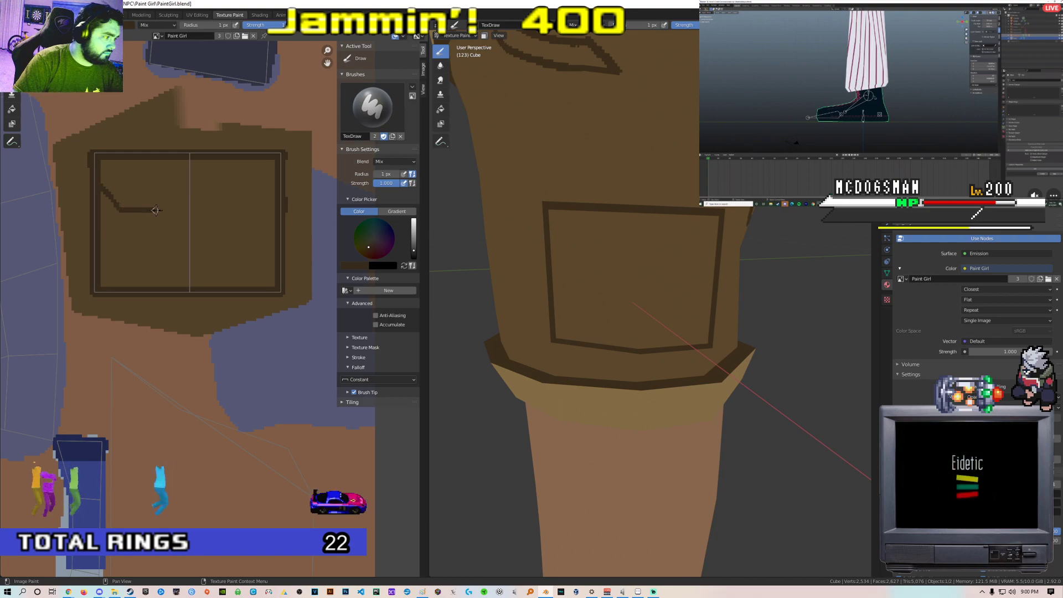
pyautogui.moveTo(246, 210)
pyautogui.mouseDown()
pyautogui.moveTo(263, 210)
pyautogui.moveTo(277, 183)
pyautogui.mouseUp()
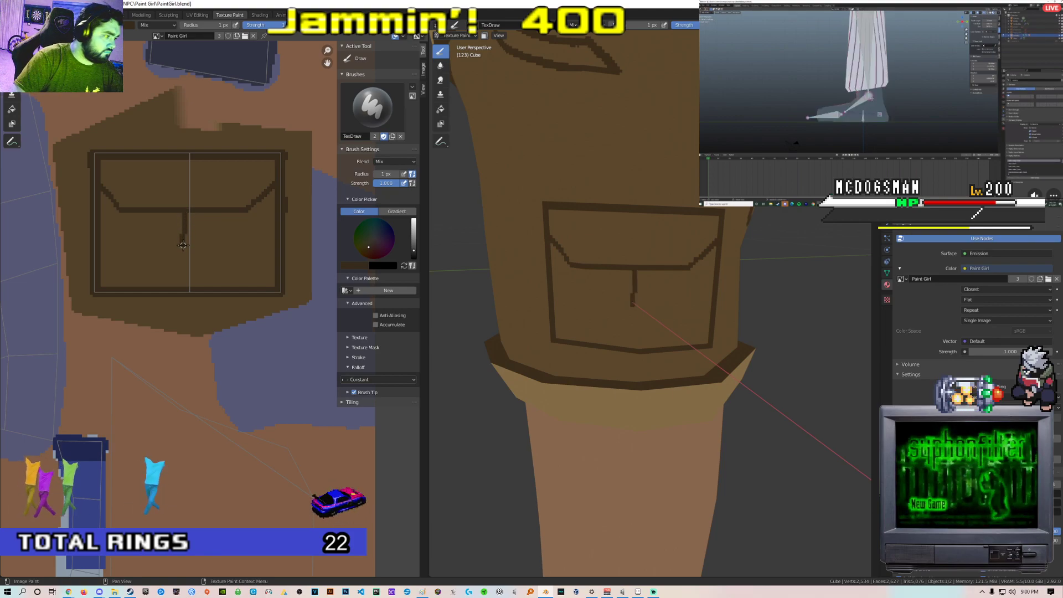
# Paint two parallel vertical pleat lines from the flap to the cargo pocket's bottom, cleaning stray pixels with the sampled base brown
pyautogui.moveTo(184, 250); pyautogui.dragTo(185, 287)
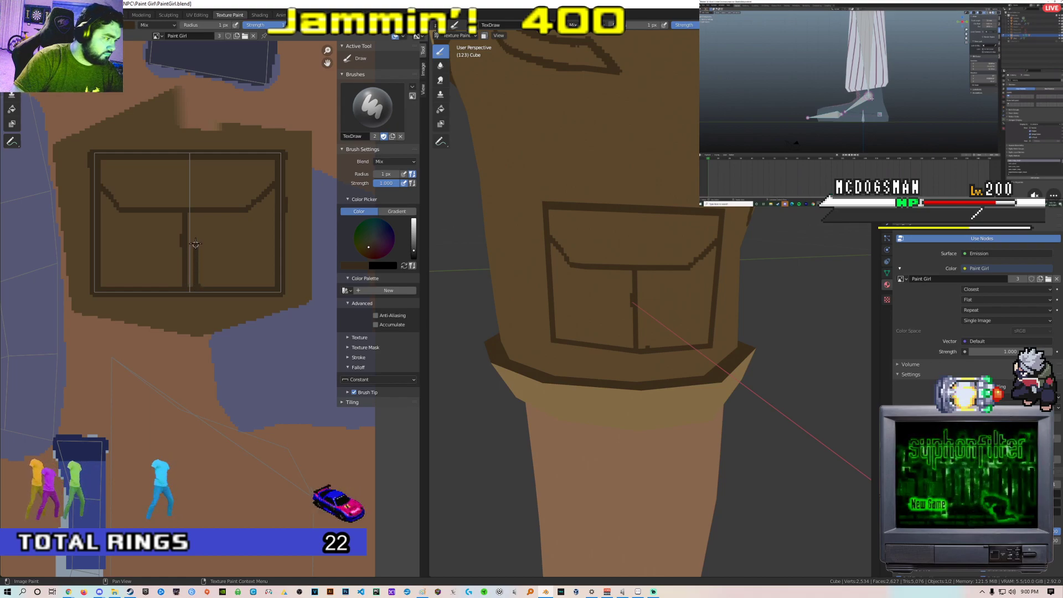
pyautogui.click(358, 265)
pyautogui.click(405, 238)
pyautogui.click(221, 238)
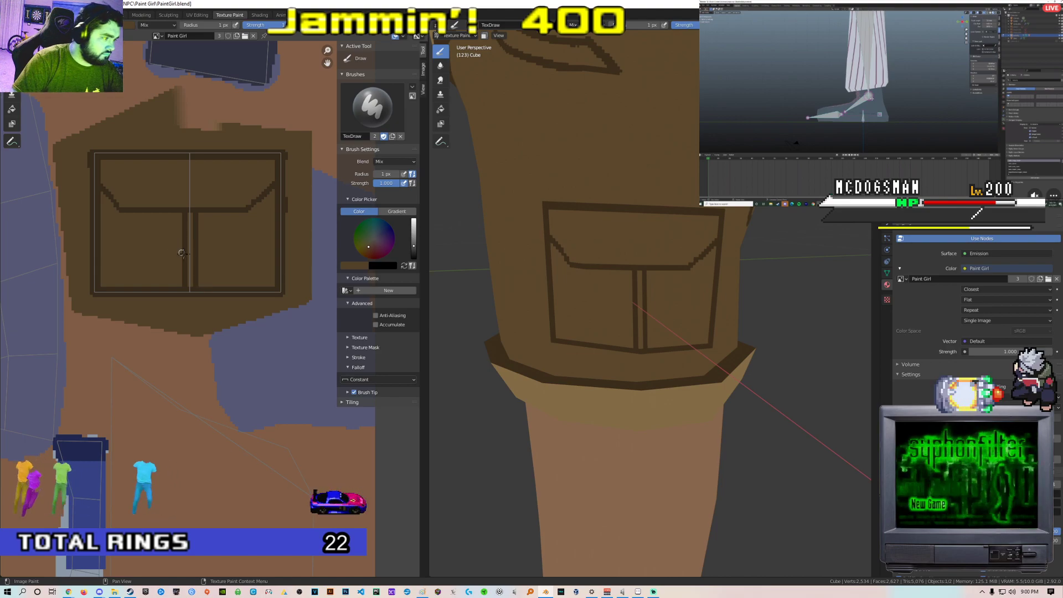
# Paint a small round dark button outline at the centre of the cargo pocket's flap and touch it up with the base brown
pyautogui.click(361, 265)
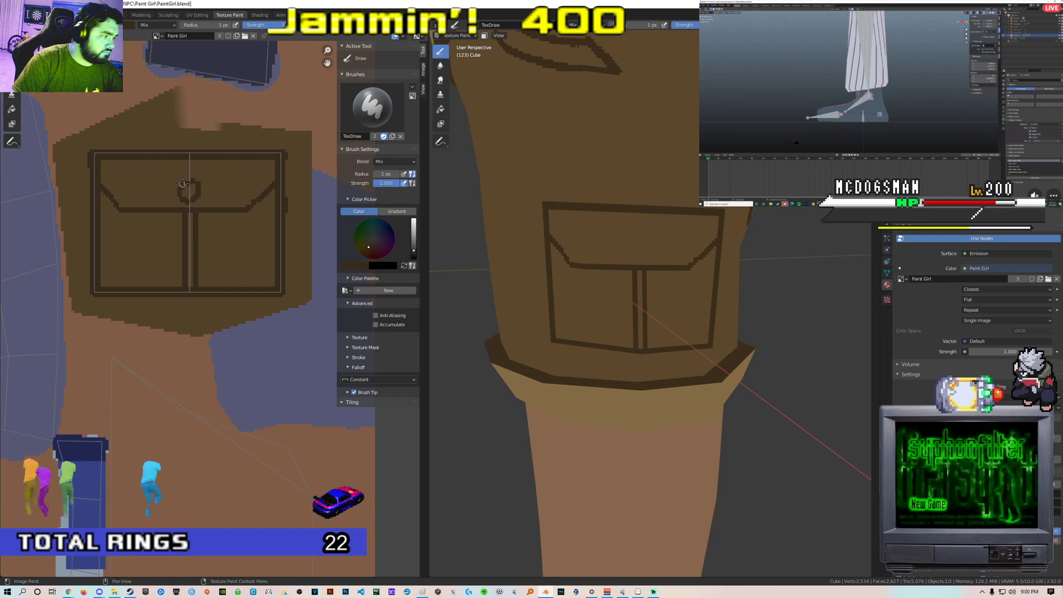
pyautogui.scroll(-4, 216, 205)
pyautogui.scroll(5, 239, 223)
pyautogui.moveTo(213, 200); pyautogui.dragTo(223, 281, button='middle')
pyautogui.click(361, 264)
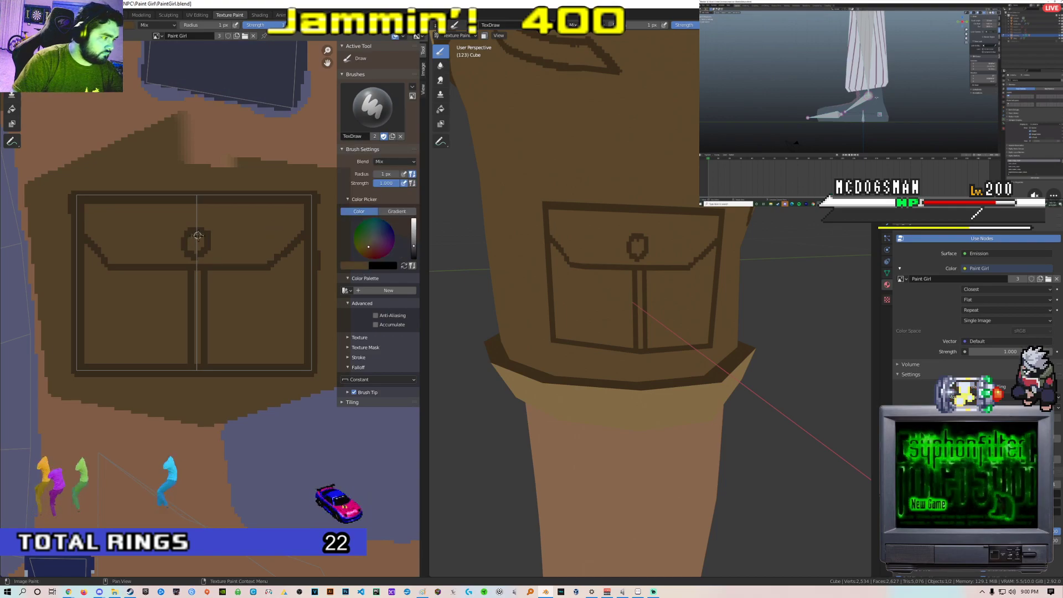
# Find the back pocket in the shorts texture and sample the base brown beside its lines
pyautogui.scroll(-10, 237, 258)
pyautogui.moveTo(562, 255); pyautogui.dragTo(507, 255, button='middle')
pyautogui.scroll(-4, 650, 264)
pyautogui.scroll(-3, 507, 254)
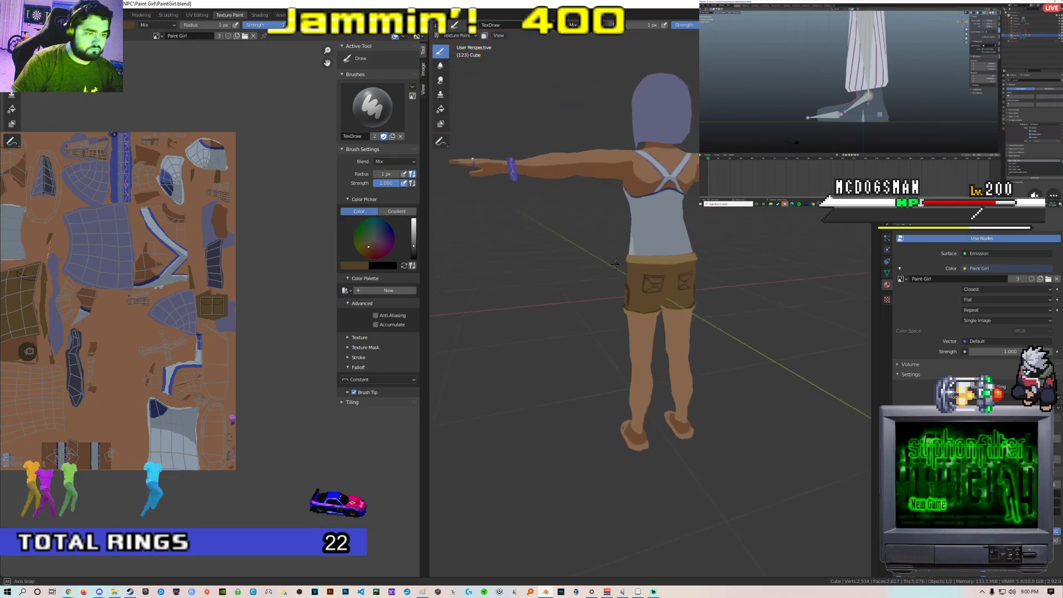
pyautogui.scroll(6, 507, 255)
pyautogui.scroll(-1, 154, 266)
pyautogui.scroll(-2, 154, 266)
pyautogui.moveTo(154, 266); pyautogui.dragTo(299, 233, button='middle')
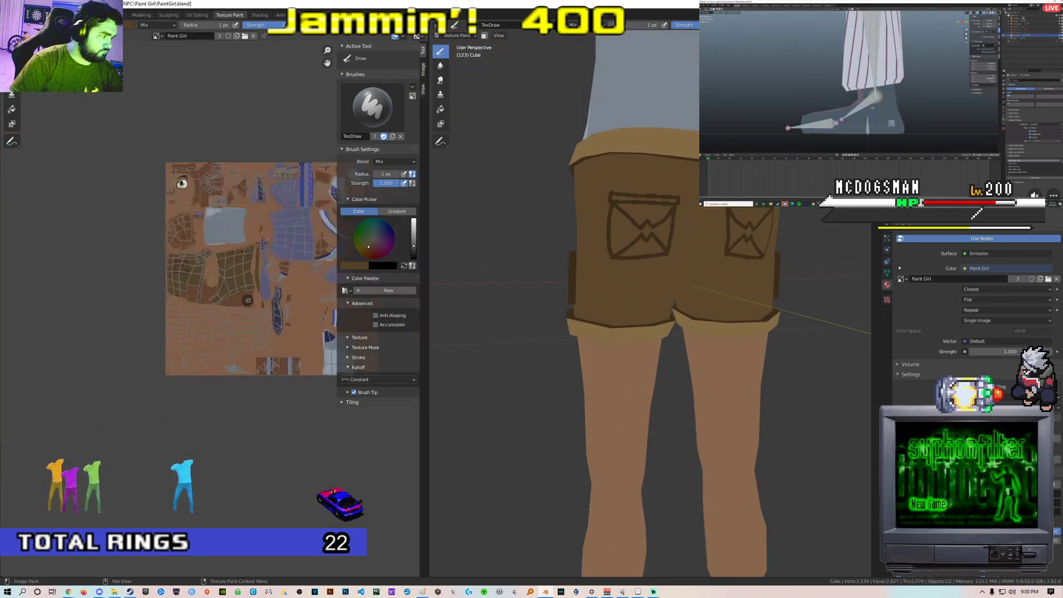
pyautogui.scroll(10, 200, 277)
pyautogui.moveTo(155, 111)
pyautogui.mouseDown(button='middle')
pyautogui.moveTo(235, 298)
pyautogui.moveTo(230, 312)
pyautogui.mouseUp(button='middle')
pyautogui.scroll(1, 229, 312)
pyautogui.click(354, 266)
pyautogui.click(409, 242)
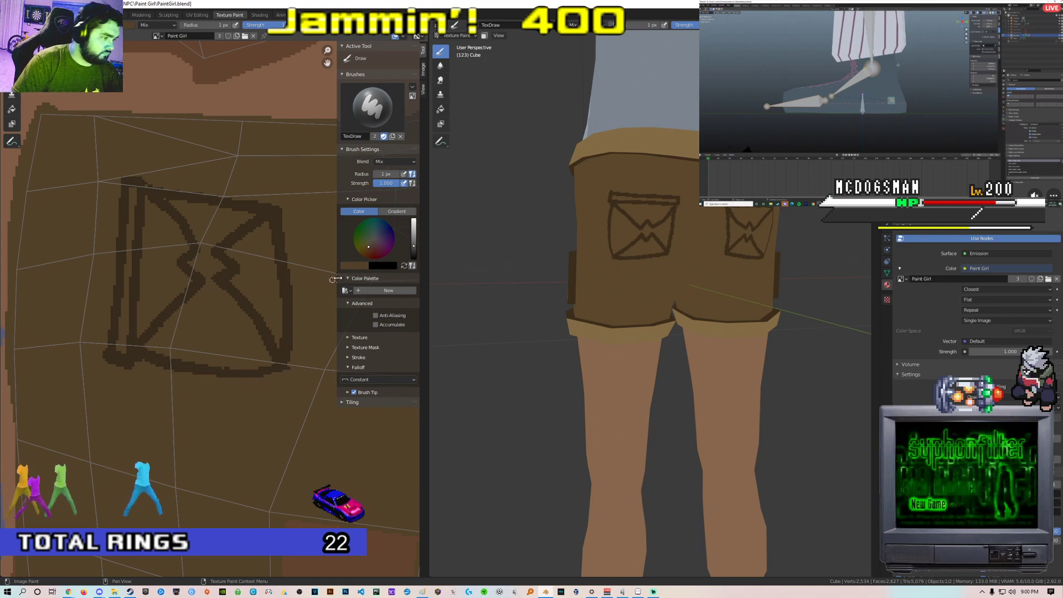
# Set the brush radius to 3 px and paint over the crossed lines inside the back pocket, leaving its outline and top band
pyautogui.rightClick(213, 292)
pyautogui.click(186, 292)
pyautogui.write('3')
pyautogui.press('Return')
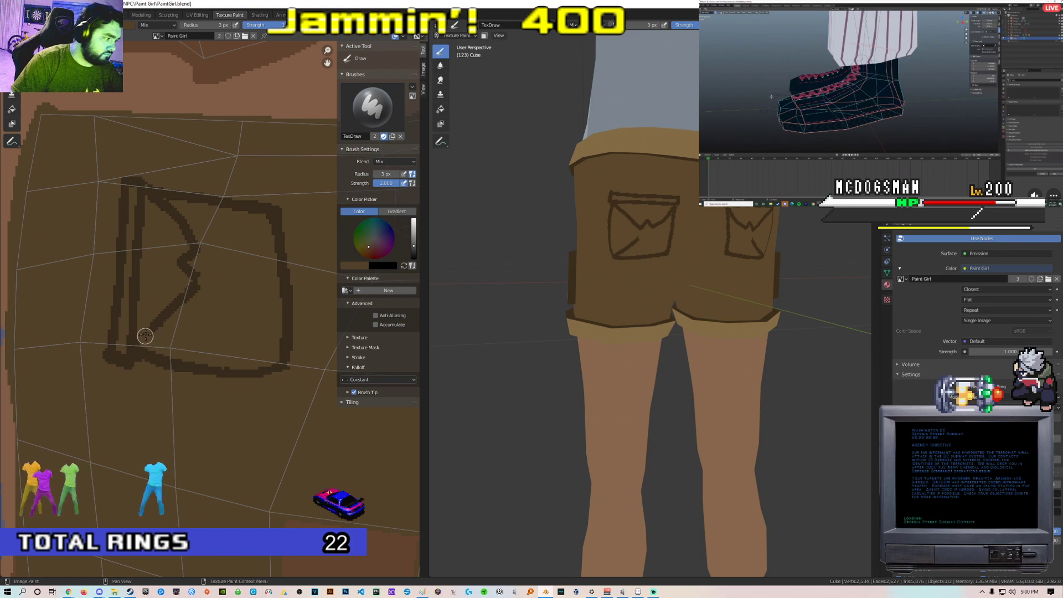
pyautogui.hotkey('ctrl', 'z')
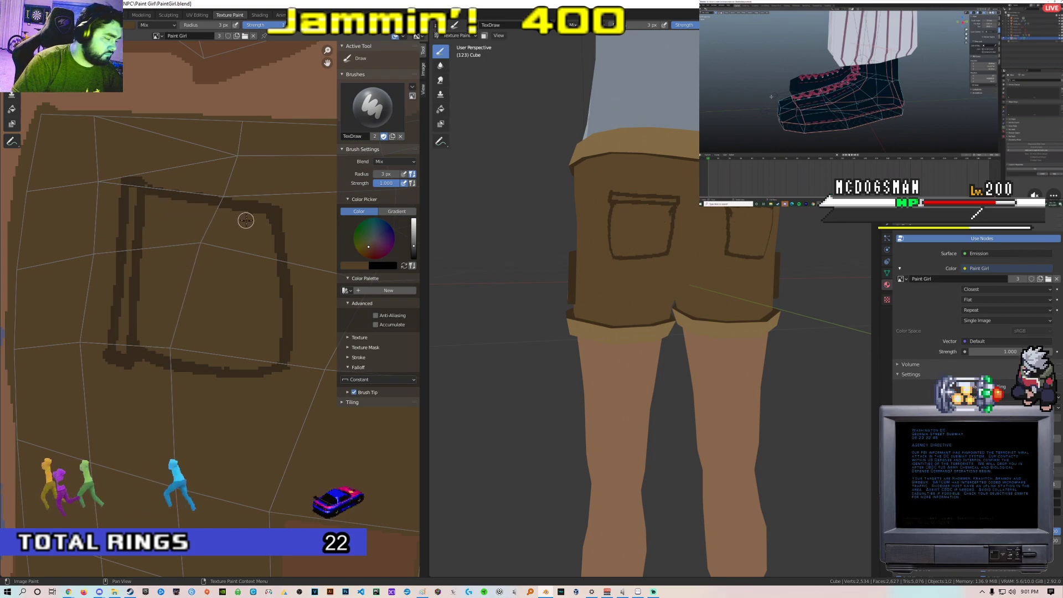
# Sample the dark brown of the back pocket's outline and set the brush radius to 1 px
pyautogui.scroll(-5, 256, 224)
pyautogui.scroll(4, 244, 246)
pyautogui.click(356, 266)
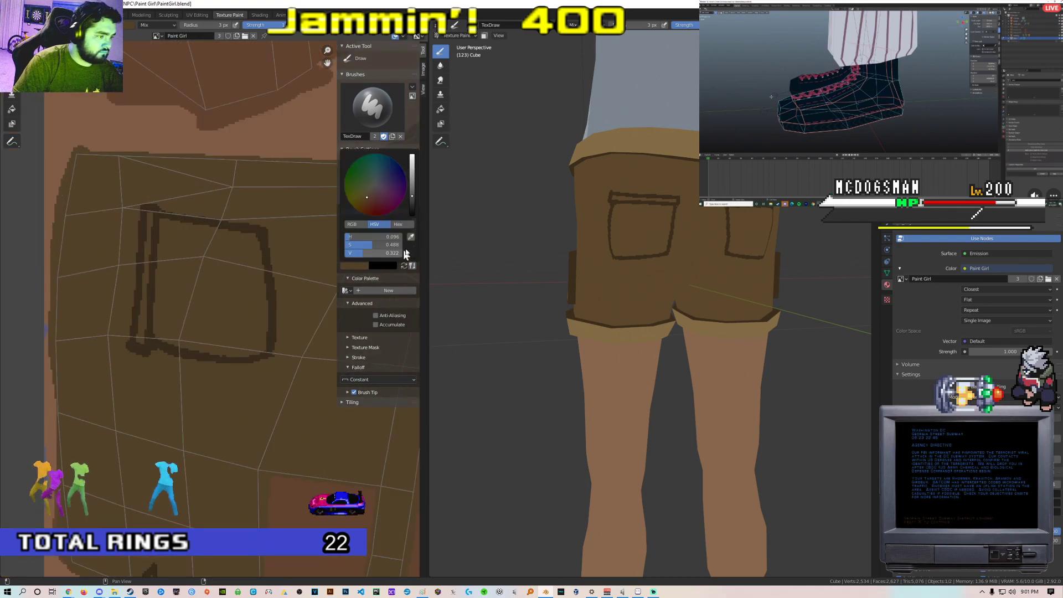
pyautogui.click(410, 239)
pyautogui.click(265, 231)
pyautogui.rightClick(242, 274)
pyautogui.moveTo(221, 276); pyautogui.dragTo(149, 273)
# Paint a row of evenly spaced single-pixel stitches beside the back pocket's top band, running across the pocket's full width
pyautogui.scroll(2, 160, 221)
pyautogui.moveTo(160, 222)
pyautogui.mouseDown(button='middle')
pyautogui.moveTo(226, 327)
pyautogui.moveTo(201, 268)
pyautogui.mouseUp(button='middle')
pyautogui.scroll(-2, 202, 267)
pyautogui.scroll(2, 203, 266)
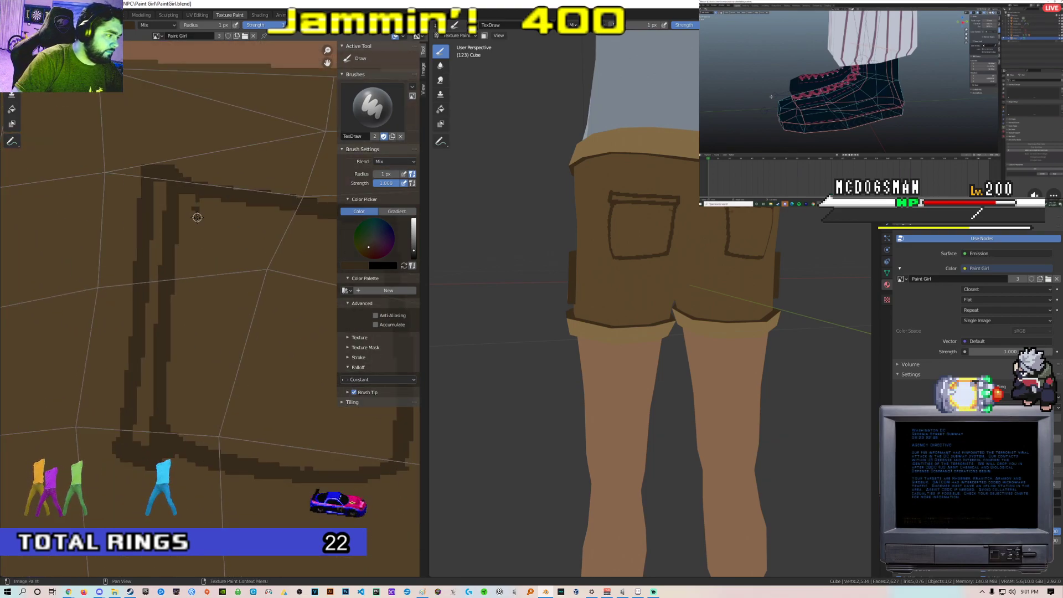
pyautogui.scroll(3, 197, 223)
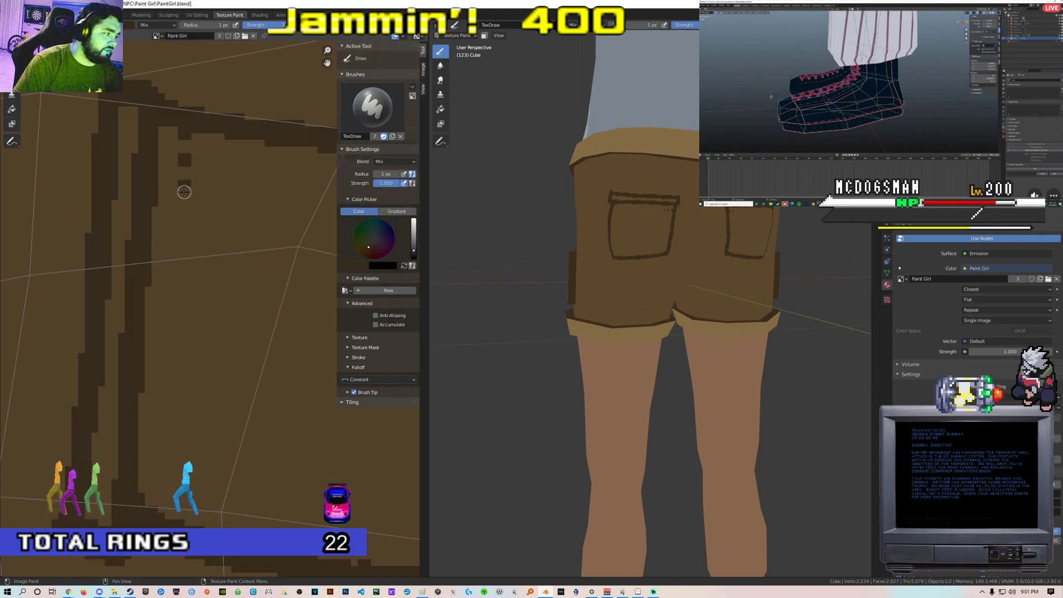
pyautogui.moveTo(188, 221); pyautogui.dragTo(196, 179, button='middle')
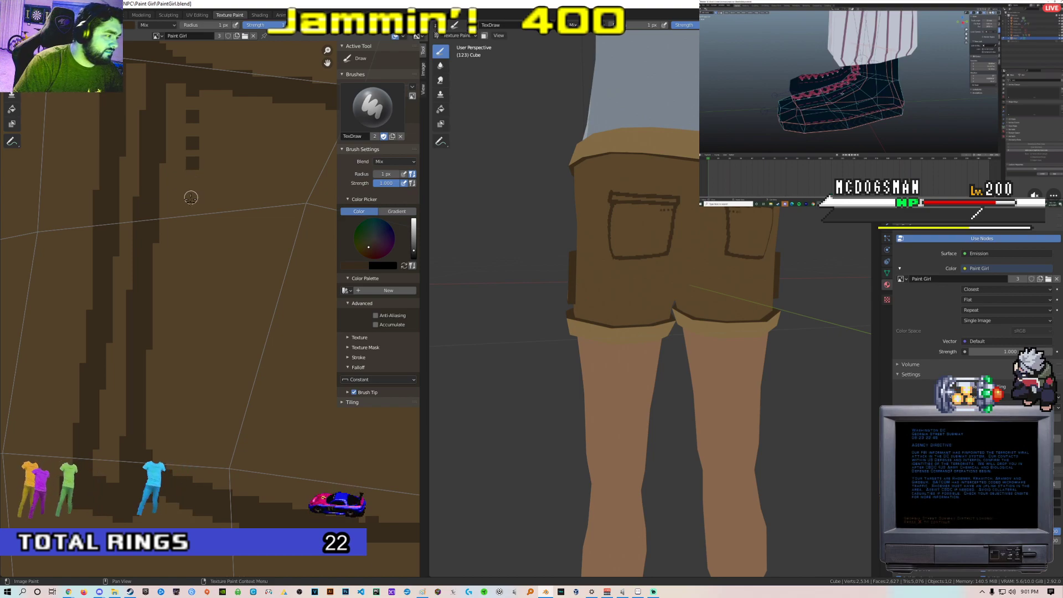
pyautogui.moveTo(192, 220)
pyautogui.mouseDown(button='middle')
pyautogui.moveTo(190, 174)
pyautogui.moveTo(199, 240)
pyautogui.moveTo(190, 187)
pyautogui.mouseUp(button='middle')
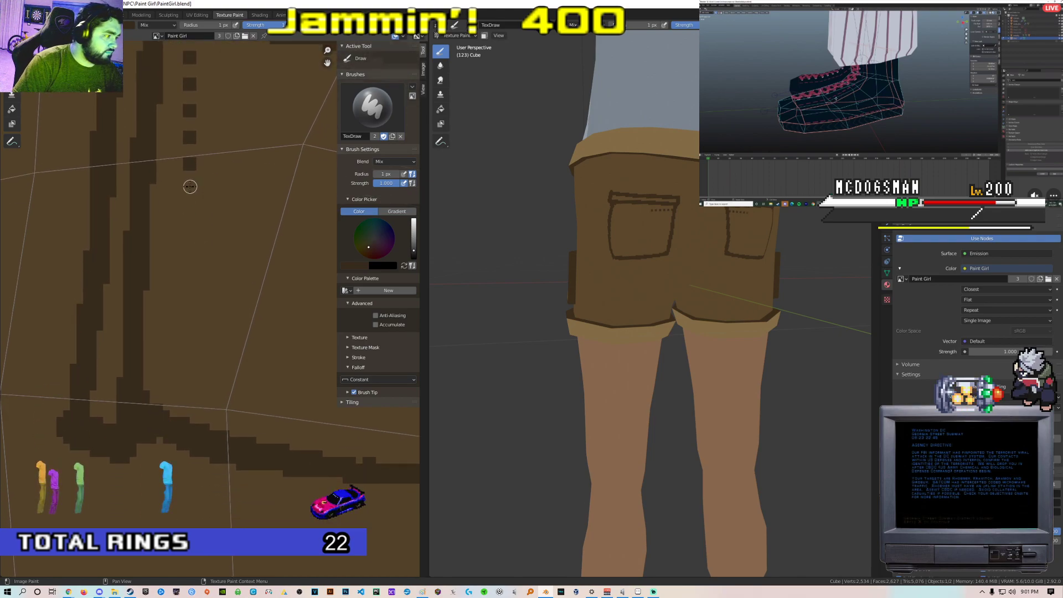
pyautogui.moveTo(193, 227); pyautogui.dragTo(191, 205, button='middle')
pyautogui.click(188, 196)
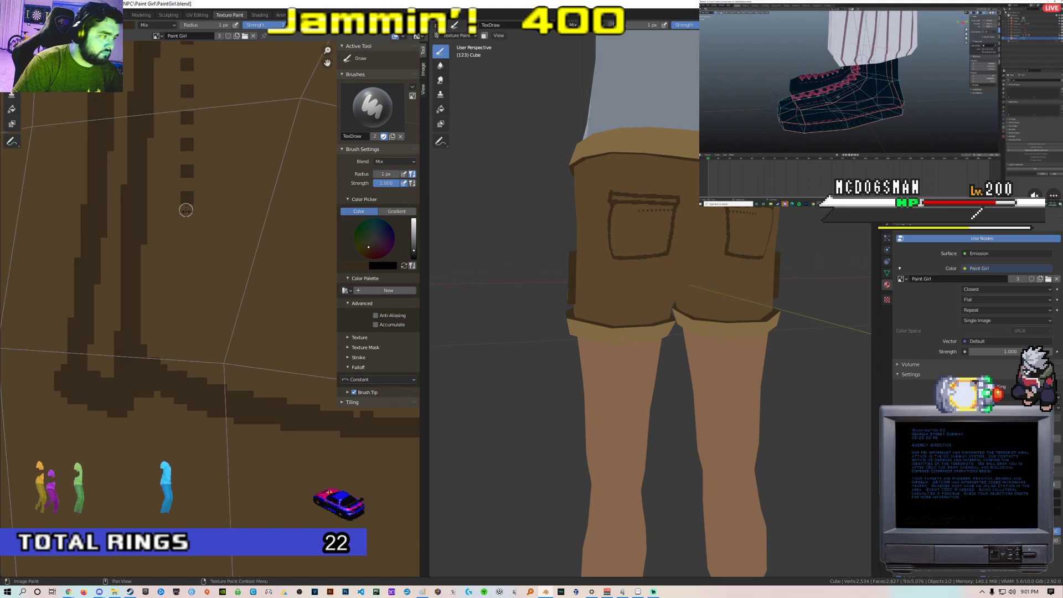
pyautogui.moveTo(192, 250); pyautogui.dragTo(184, 204, button='middle')
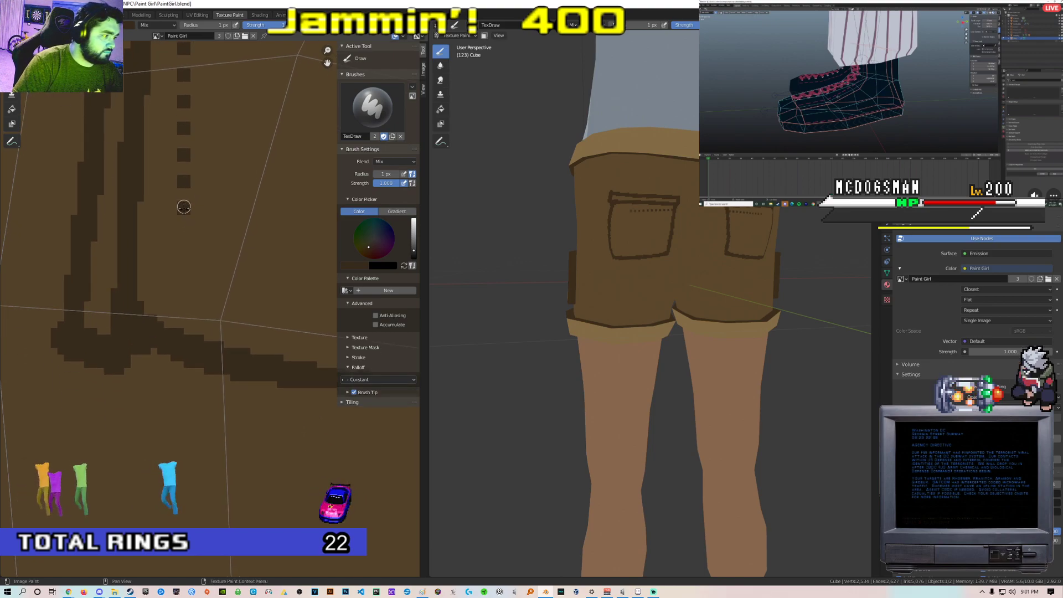
pyautogui.click(184, 206)
pyautogui.moveTo(190, 244); pyautogui.dragTo(185, 226, button='middle')
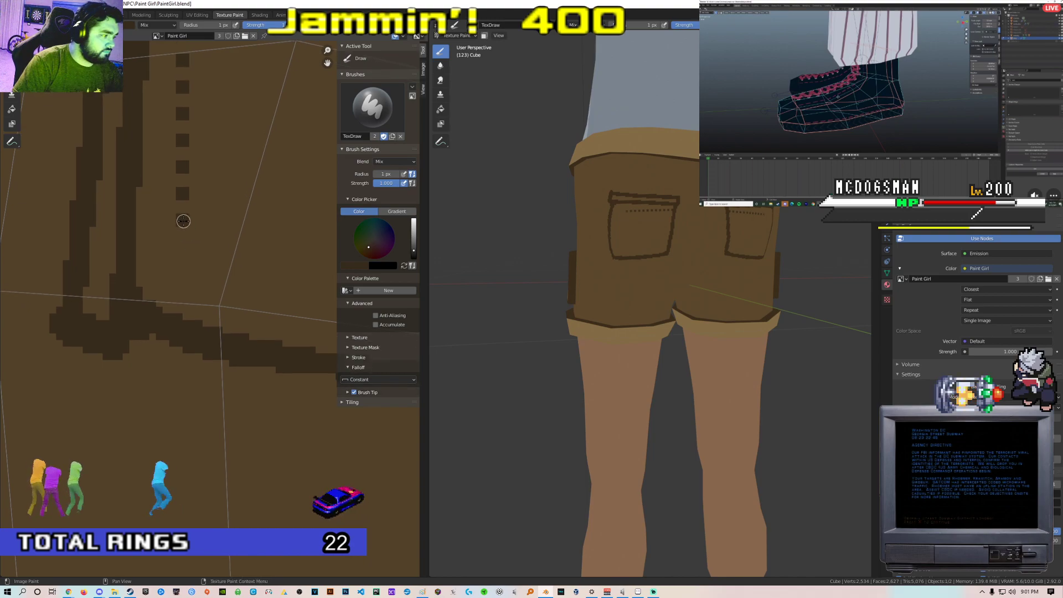
pyautogui.scroll(-3, 182, 252)
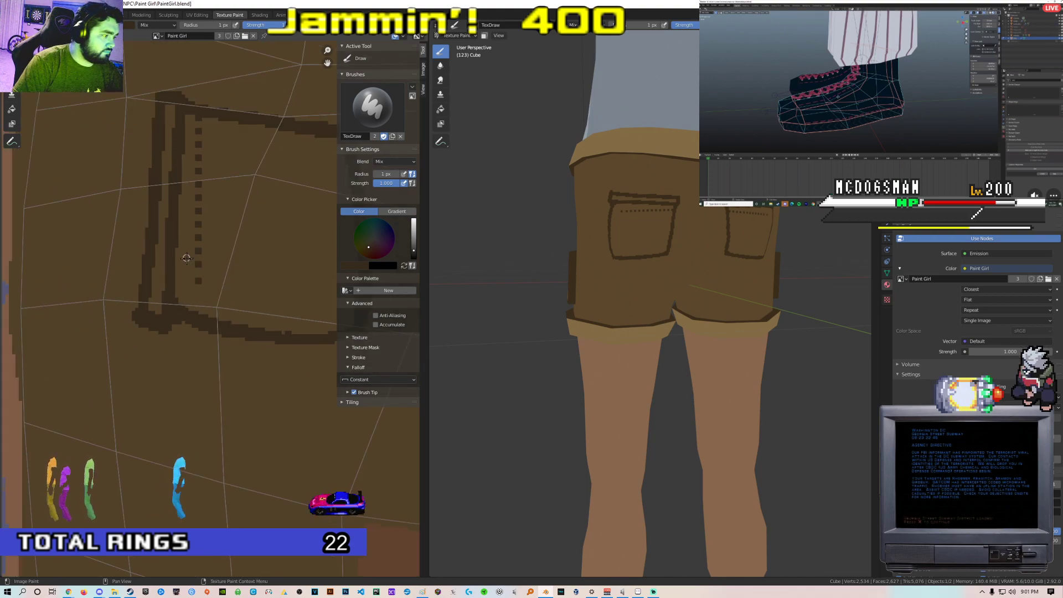
pyautogui.scroll(3, 182, 253)
pyautogui.click(184, 251)
pyautogui.scroll(-3, 191, 260)
pyautogui.scroll(4, 220, 286)
pyautogui.moveTo(189, 276); pyautogui.dragTo(187, 207, button='middle')
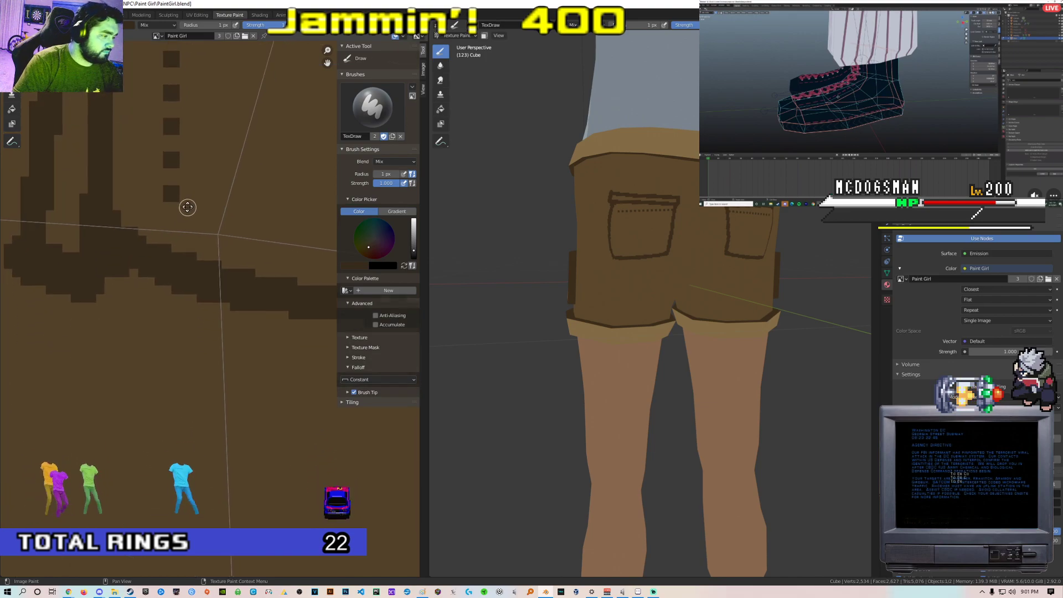
# Sample the base brown and paint over the inner line of the back pocket's top band, next to the stitches
pyautogui.scroll(-8, 172, 228)
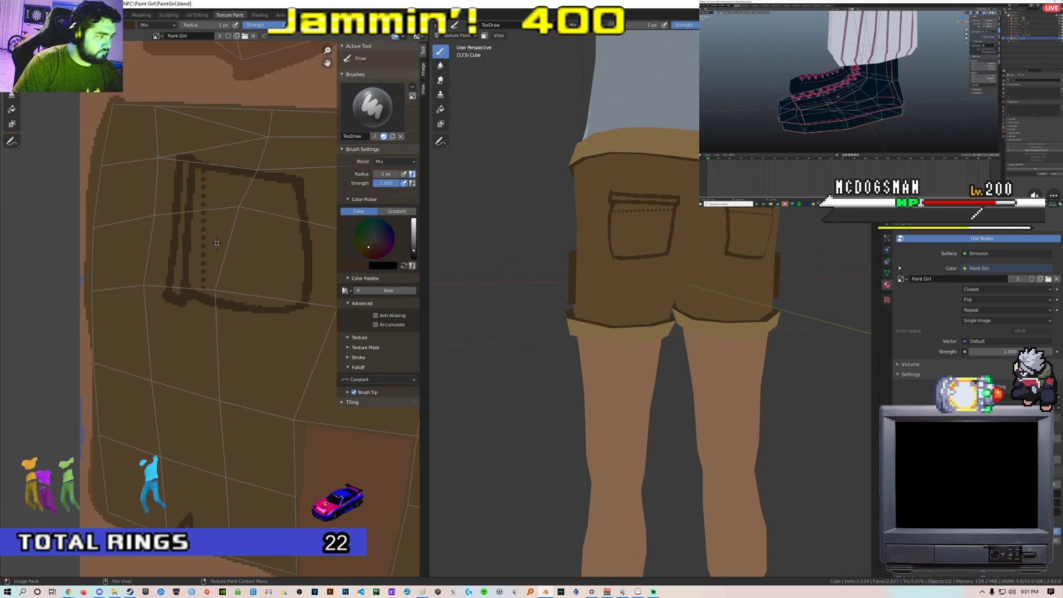
pyautogui.scroll(3, 194, 215)
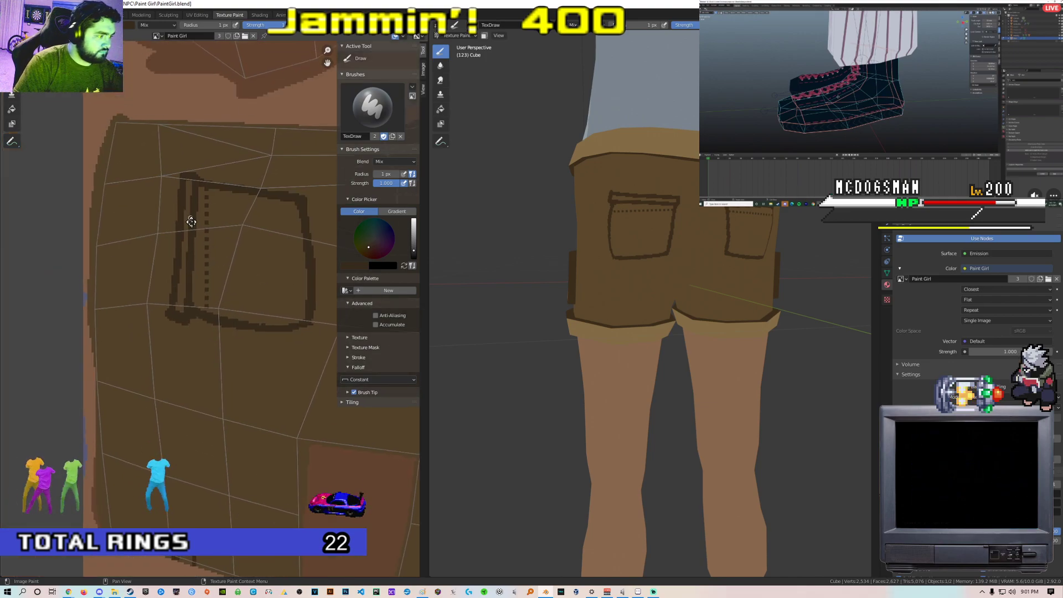
pyautogui.click(354, 265)
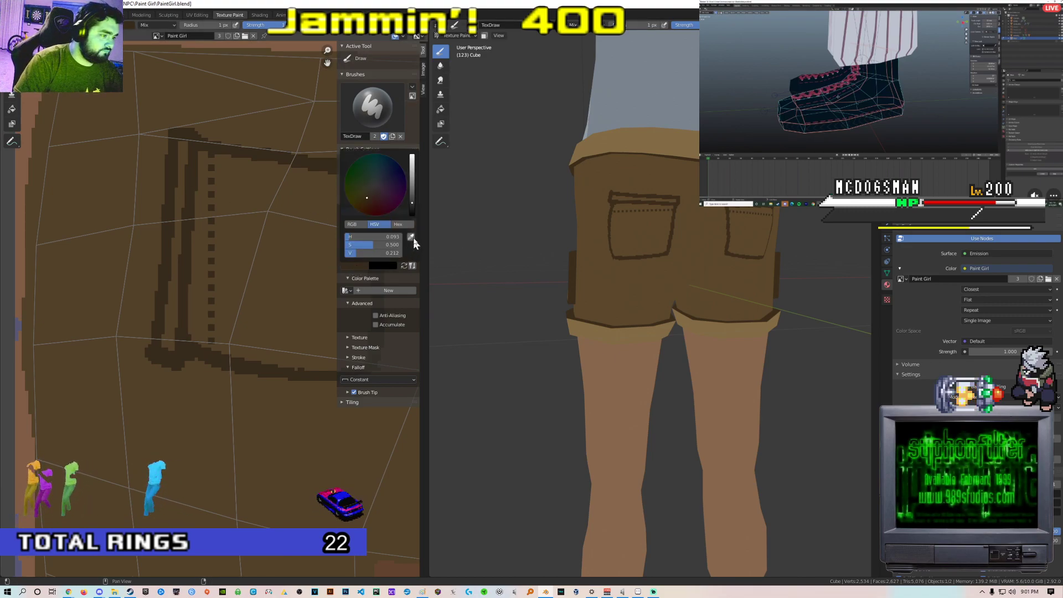
pyautogui.click(411, 238)
pyautogui.click(190, 149)
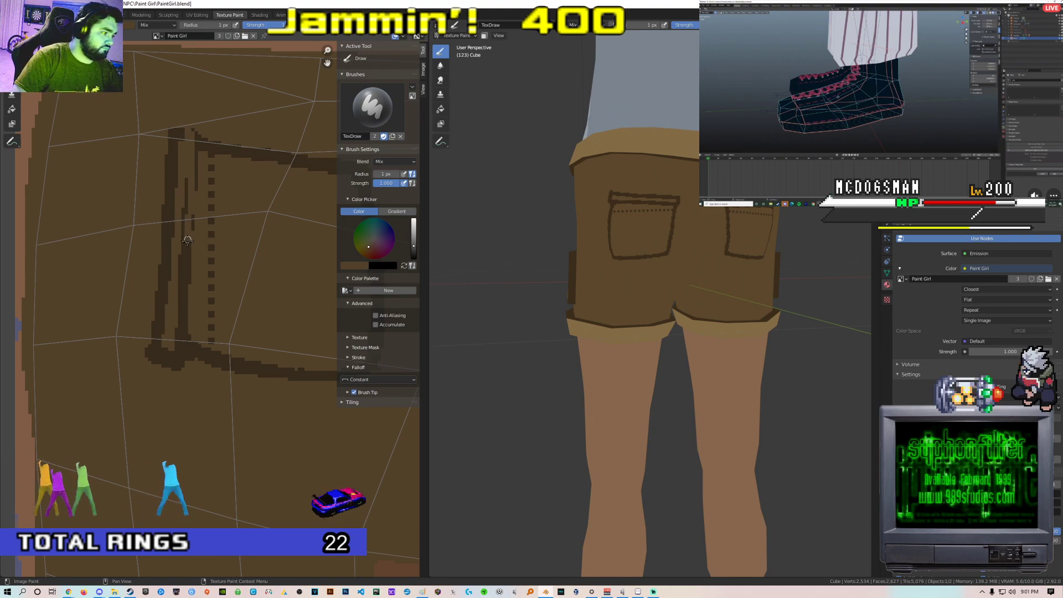
pyautogui.moveTo(186, 256); pyautogui.dragTo(185, 218)
# Sample the outline's dark brown and paint a straight 1 px pocket edge alongside the row of stitches
pyautogui.click(354, 265)
pyautogui.click(410, 237)
pyautogui.click(194, 193)
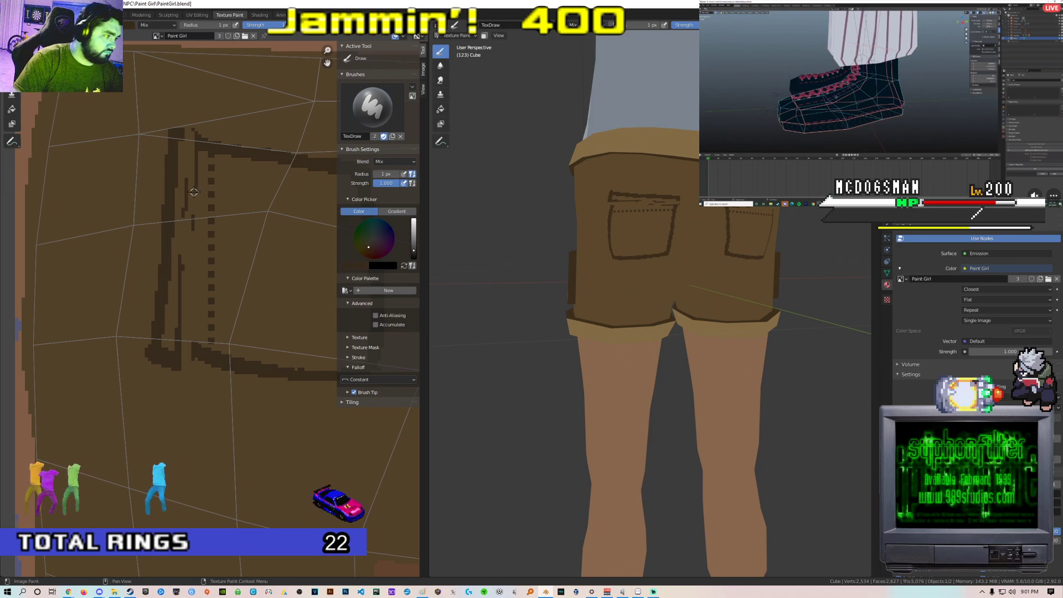
pyautogui.moveTo(194, 214)
pyautogui.mouseDown()
pyautogui.moveTo(195, 358)
pyautogui.moveTo(205, 364)
pyautogui.mouseUp()
# Sample the base brown and paint over the remaining uneven band lines outside the pocket's new straight edge
pyautogui.press('s')
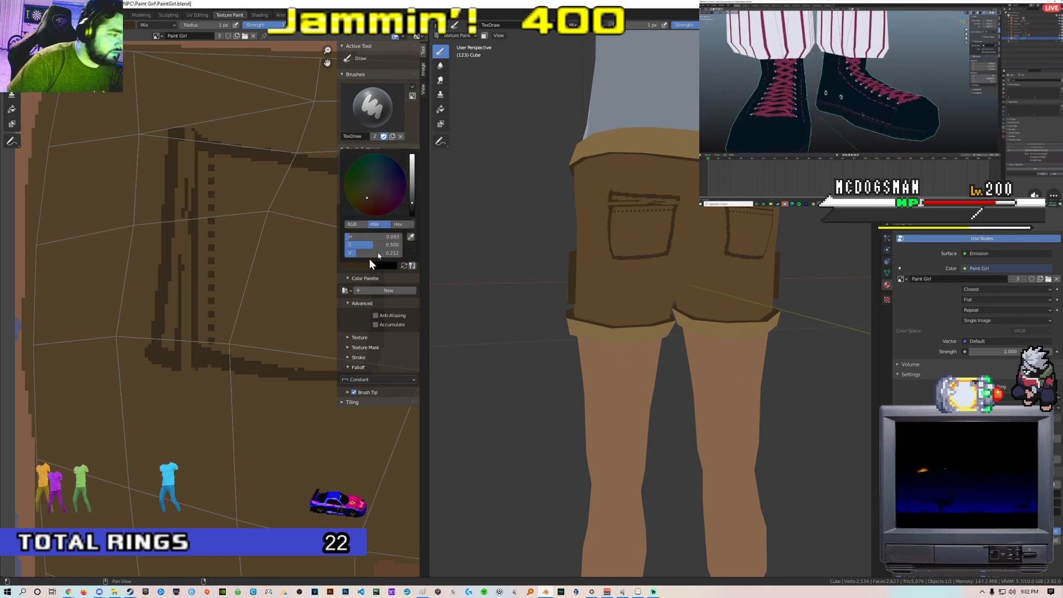
pyautogui.click(214, 87)
pyautogui.moveTo(169, 139)
pyautogui.mouseDown()
pyautogui.moveTo(166, 185)
pyautogui.moveTo(176, 194)
pyautogui.mouseUp()
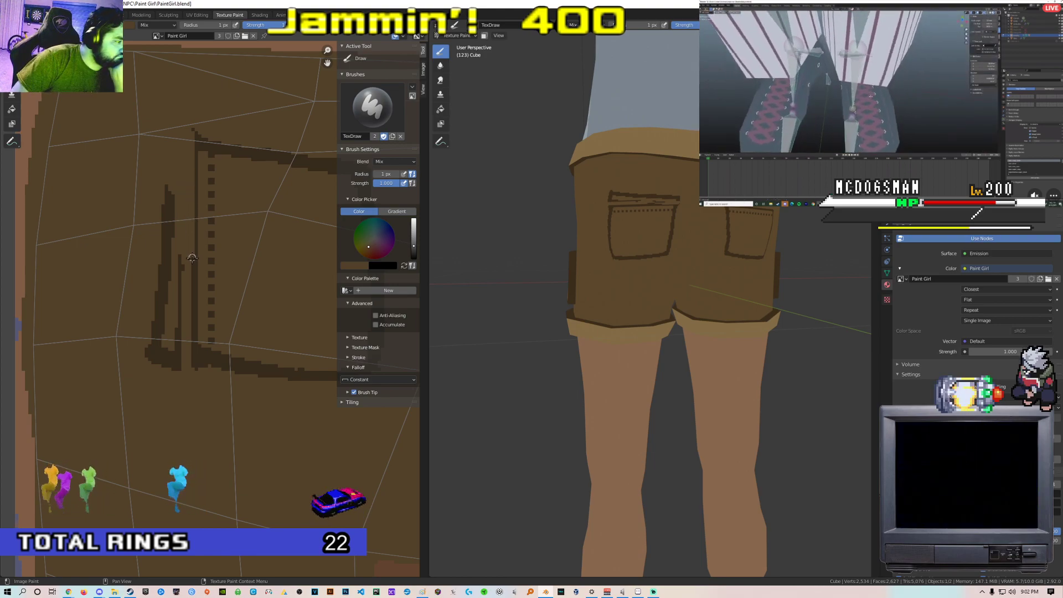
pyautogui.moveTo(165, 239)
pyautogui.mouseDown()
pyautogui.moveTo(171, 189)
pyautogui.moveTo(169, 239)
pyautogui.moveTo(158, 223)
pyautogui.moveTo(178, 277)
pyautogui.moveTo(171, 356)
pyautogui.moveTo(149, 365)
pyautogui.moveTo(168, 340)
pyautogui.mouseUp()
pyautogui.scroll(-4, 169, 340)
pyautogui.scroll(4, 193, 316)
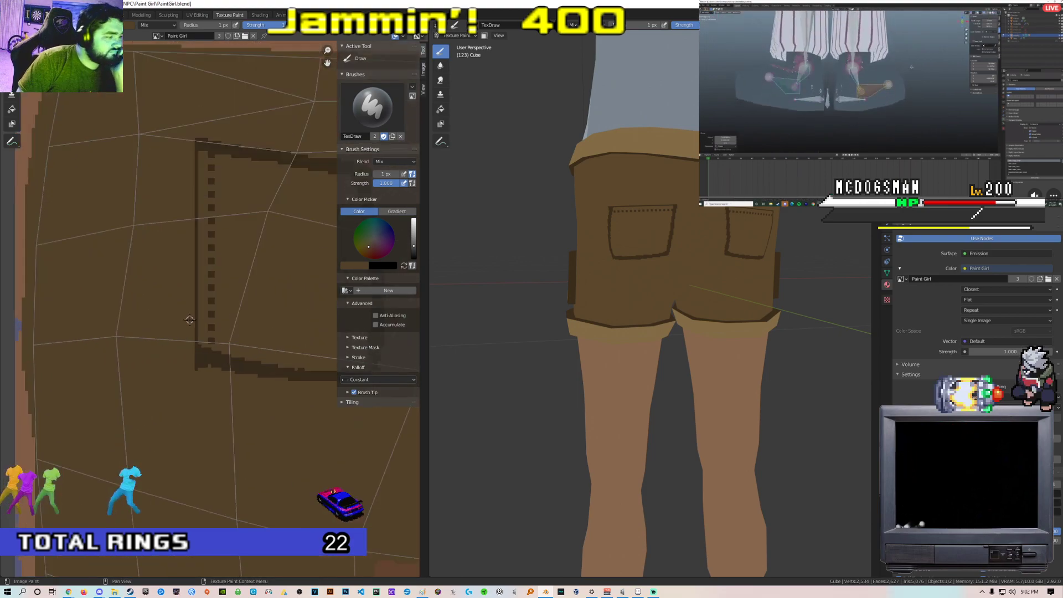
# Sample the dark brown and paint a thin rectangular flap outline above the back pocket, joined to its stitched edge
pyautogui.moveTo(201, 313); pyautogui.dragTo(153, 314, button='middle')
pyautogui.scroll(-4, 153, 314)
pyautogui.scroll(1, 152, 314)
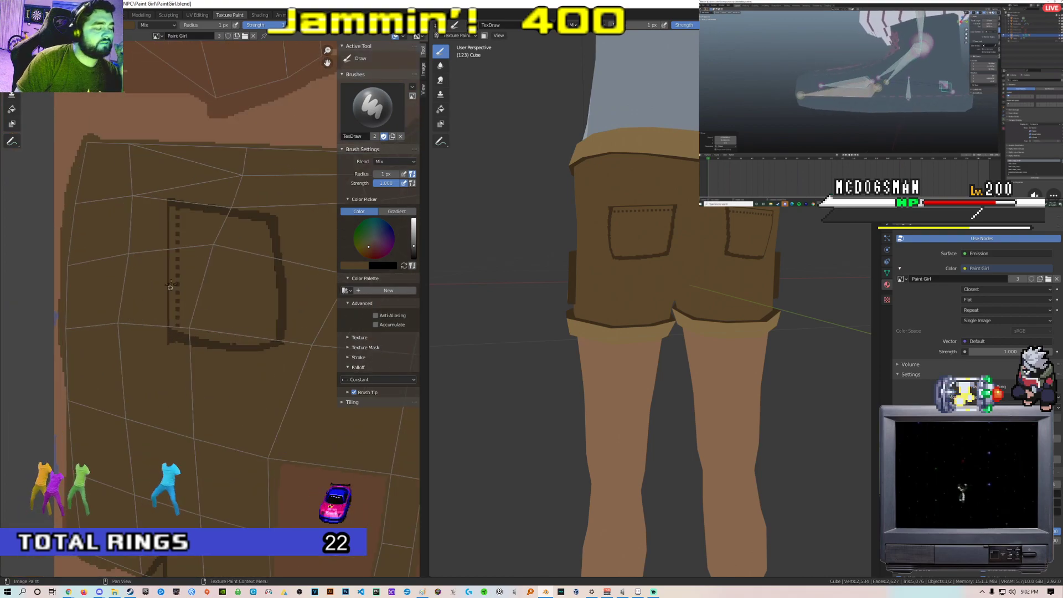
pyautogui.click(360, 265)
pyautogui.click(408, 235)
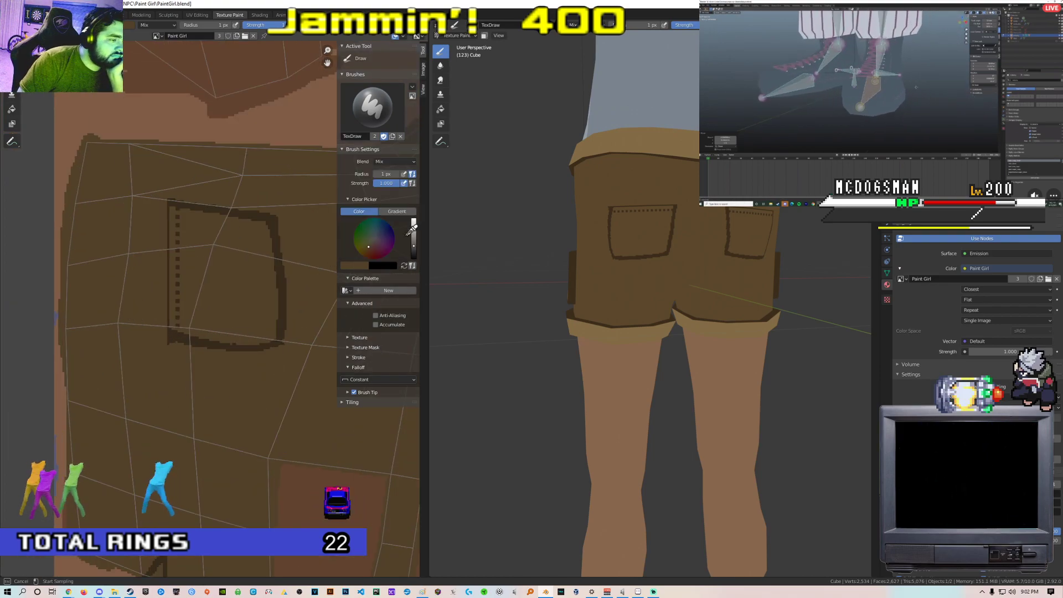
pyautogui.click(176, 194)
pyautogui.scroll(2, 183, 166)
pyautogui.moveTo(188, 157); pyautogui.dragTo(149, 157)
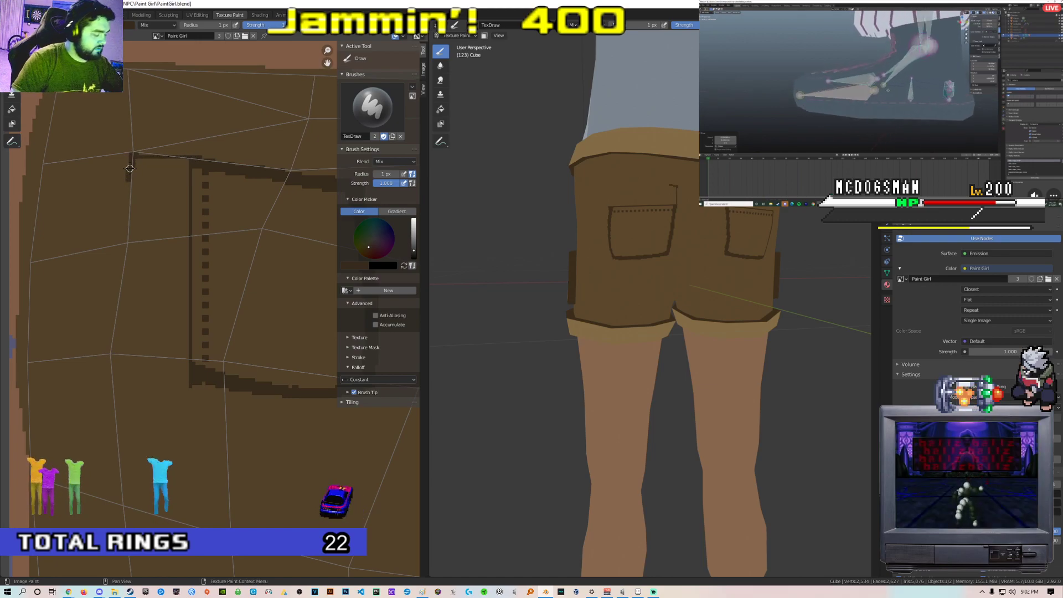
pyautogui.hotkey('ctrl', 'z')
pyautogui.moveTo(132, 157)
pyautogui.mouseDown()
pyautogui.moveTo(134, 356)
pyautogui.moveTo(191, 365)
pyautogui.mouseUp()
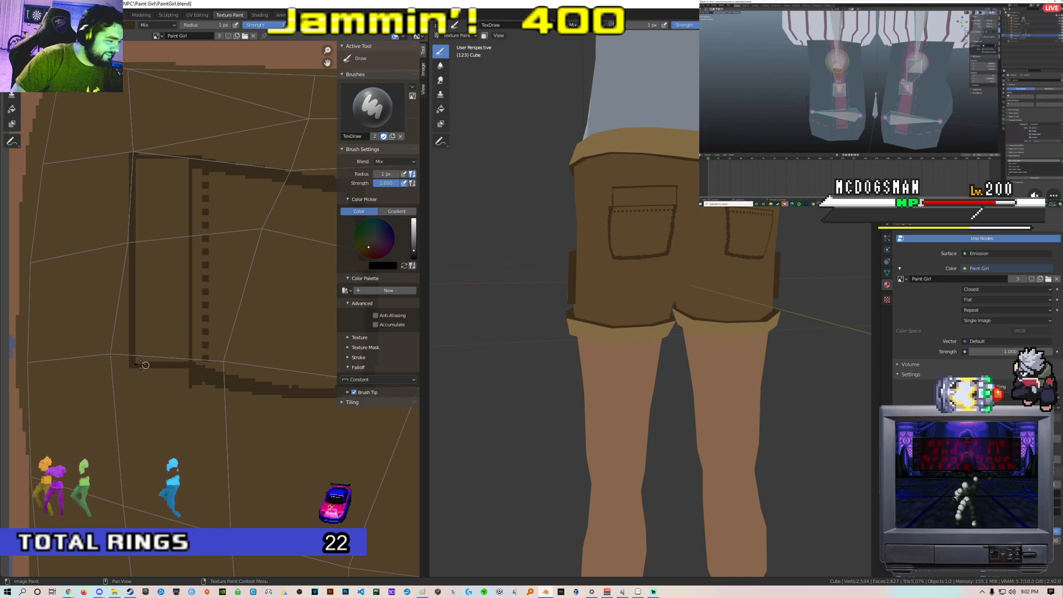
# Sample the base brown and paint over the stray dark pixels sticking out at the flap outline's corner
pyautogui.scroll(-3, 208, 381)
pyautogui.scroll(3, 208, 381)
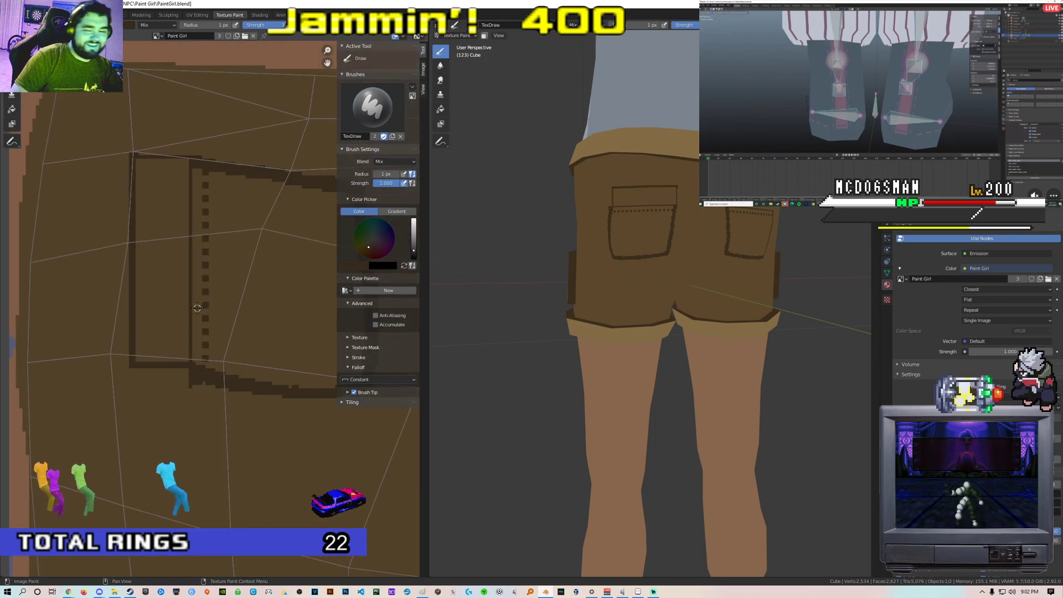
pyautogui.scroll(4, 183, 367)
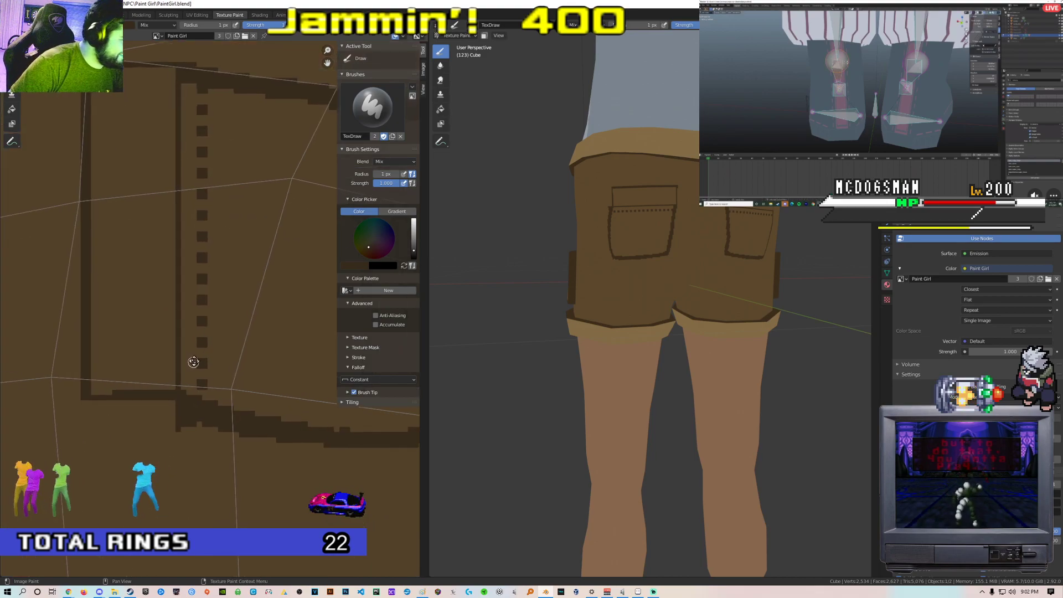
pyautogui.moveTo(202, 387); pyautogui.dragTo(58, 385)
pyautogui.click(354, 266)
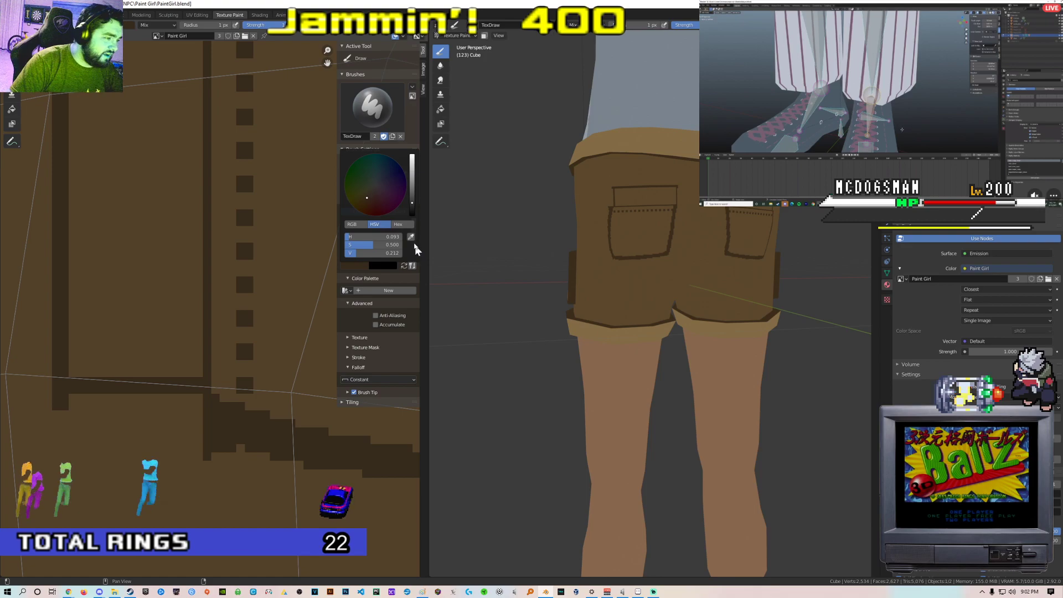
pyautogui.click(412, 244)
pyautogui.click(178, 247)
pyautogui.click(60, 402)
# Paint over the pocket's old thick, slanted side line below the flap with the base brown
pyautogui.scroll(-5, 44, 403)
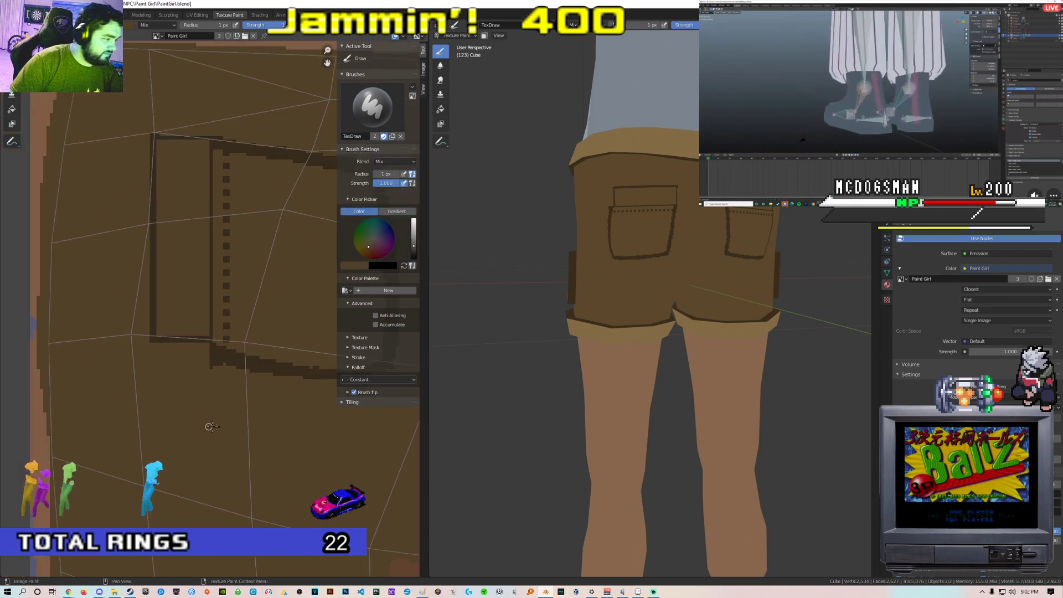
pyautogui.scroll(4, 216, 313)
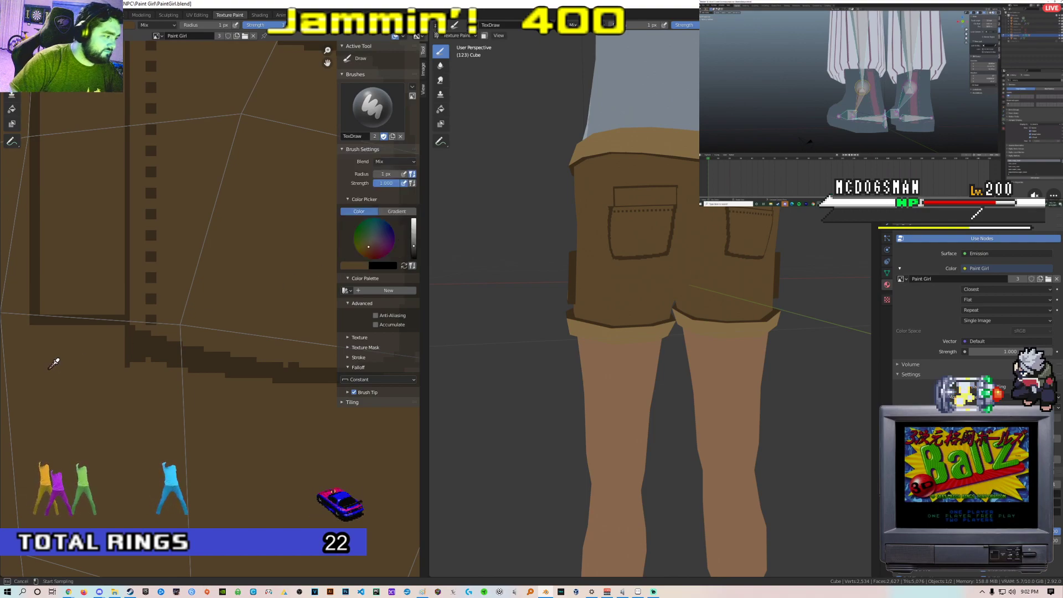
pyautogui.scroll(-2, 105, 369)
pyautogui.scroll(1, 116, 367)
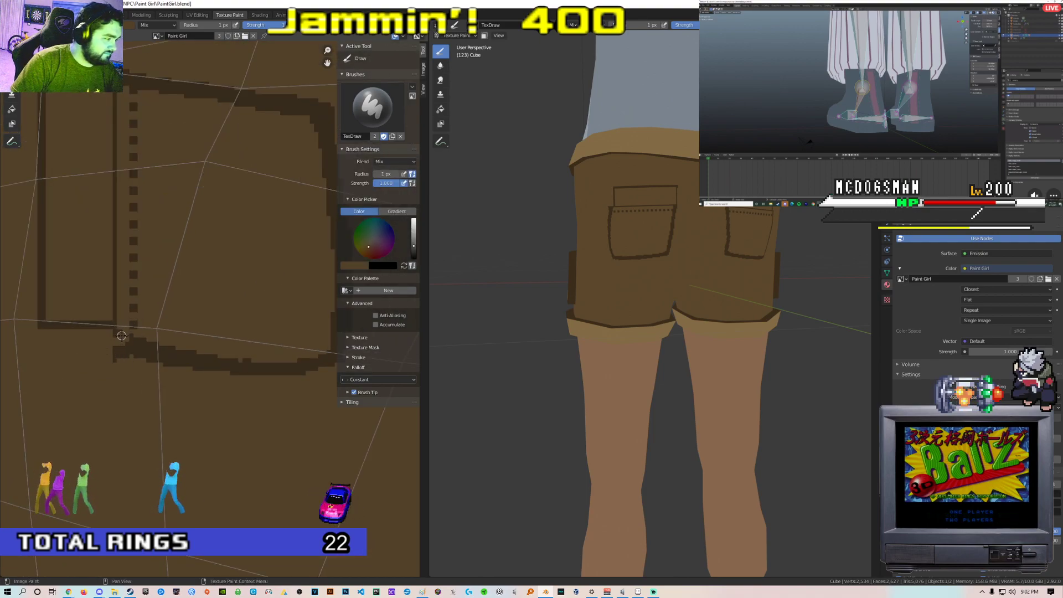
pyautogui.moveTo(148, 339); pyautogui.dragTo(279, 361)
pyautogui.moveTo(267, 360); pyautogui.dragTo(175, 367, button='middle')
pyautogui.moveTo(161, 372)
pyautogui.mouseDown()
pyautogui.moveTo(264, 374)
pyautogui.moveTo(204, 377)
pyautogui.mouseUp()
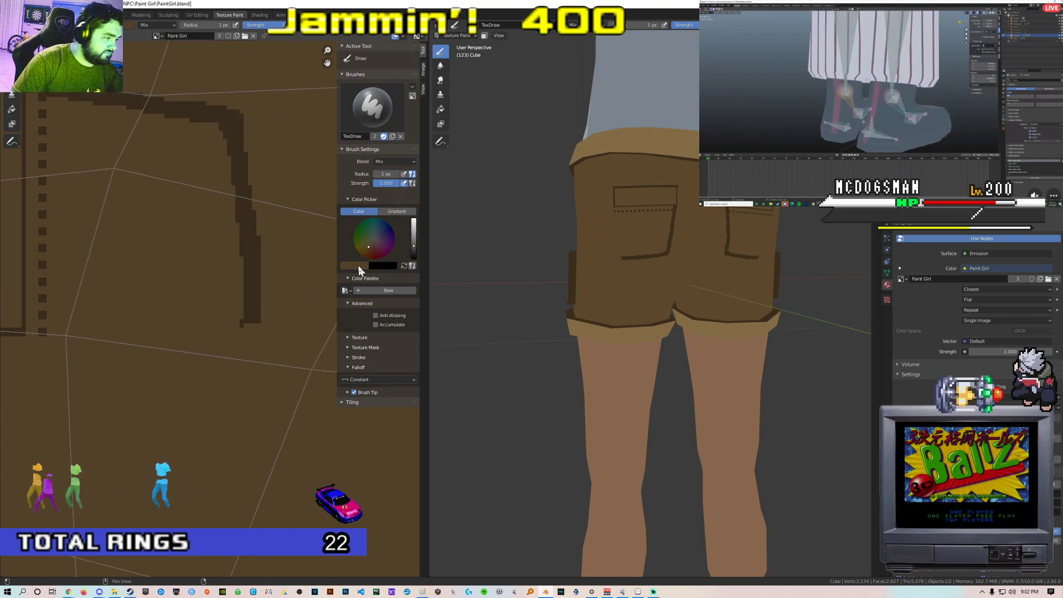
# Sample the dark brown and paint a straight 1 px side line continuing from the flap along the cleared side of the pocket
pyautogui.press('e')
pyautogui.click(259, 260)
pyautogui.scroll(1, 24, 332)
pyautogui.moveTo(23, 332); pyautogui.dragTo(90, 327, button='middle')
pyautogui.moveTo(94, 327); pyautogui.dragTo(189, 326)
pyautogui.moveTo(190, 326); pyautogui.dragTo(109, 328, button='middle')
pyautogui.moveTo(109, 329); pyautogui.dragTo(287, 328)
pyautogui.scroll(-3, 288, 328)
# Extend the flap's opposite edge into a matching straight side line along the pocket, ending level with the first one
pyautogui.moveTo(161, 281); pyautogui.dragTo(224, 367, button='middle')
pyautogui.scroll(1, 224, 367)
pyautogui.moveTo(164, 258); pyautogui.dragTo(131, 312, button='middle')
pyautogui.scroll(-1, 147, 313)
pyautogui.scroll(2, 147, 313)
pyautogui.scroll(1, 125, 312)
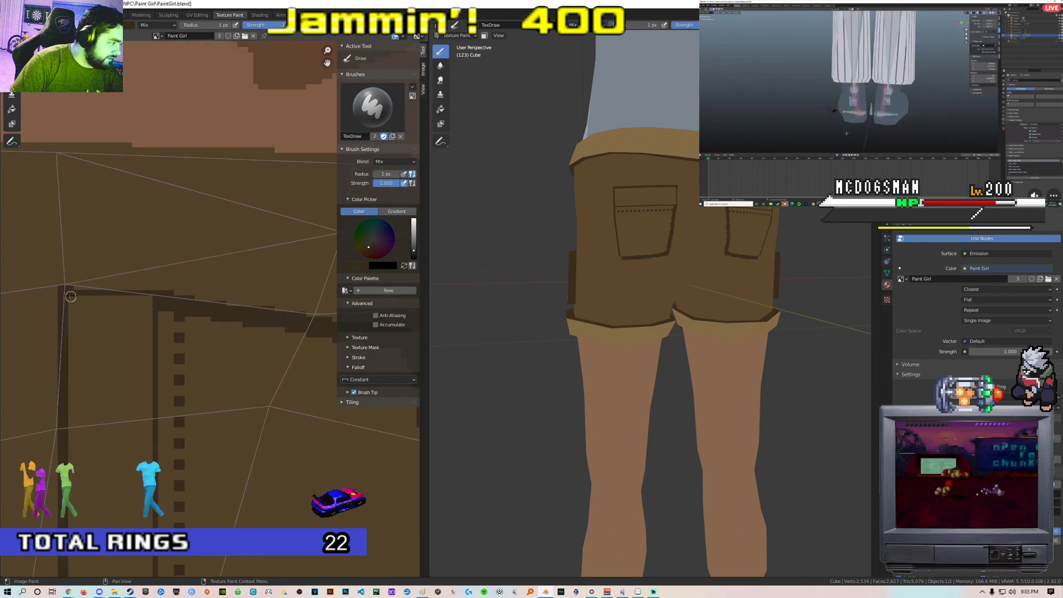
pyautogui.moveTo(188, 291); pyautogui.dragTo(89, 287, button='middle')
pyautogui.moveTo(90, 285); pyautogui.dragTo(270, 284)
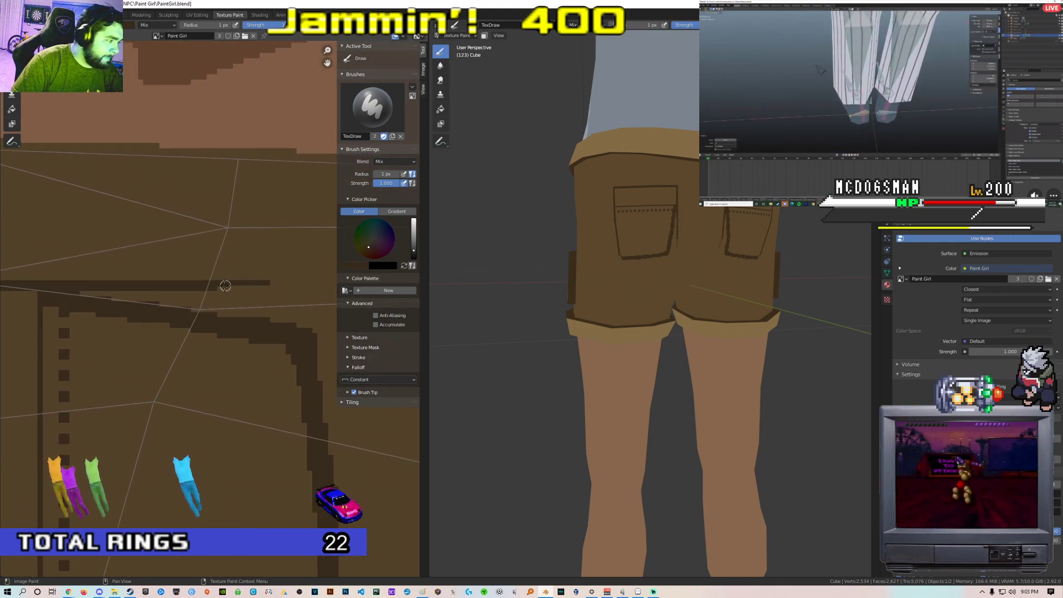
pyautogui.scroll(-2, 263, 285)
pyautogui.scroll(1, 271, 339)
pyautogui.moveTo(271, 340); pyautogui.dragTo(256, 301, button='middle')
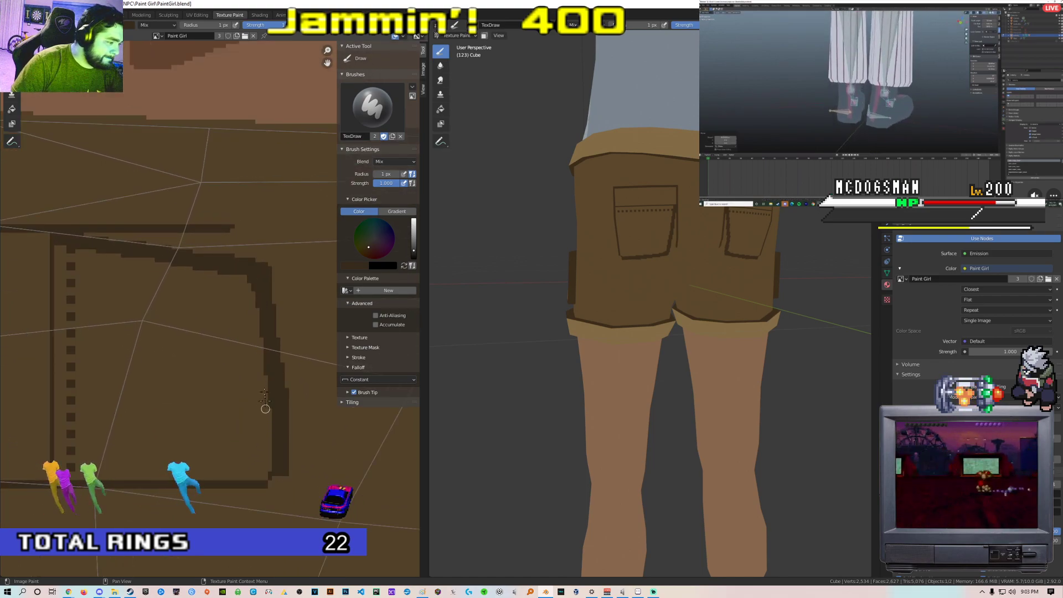
pyautogui.moveTo(233, 229); pyautogui.dragTo(260, 229)
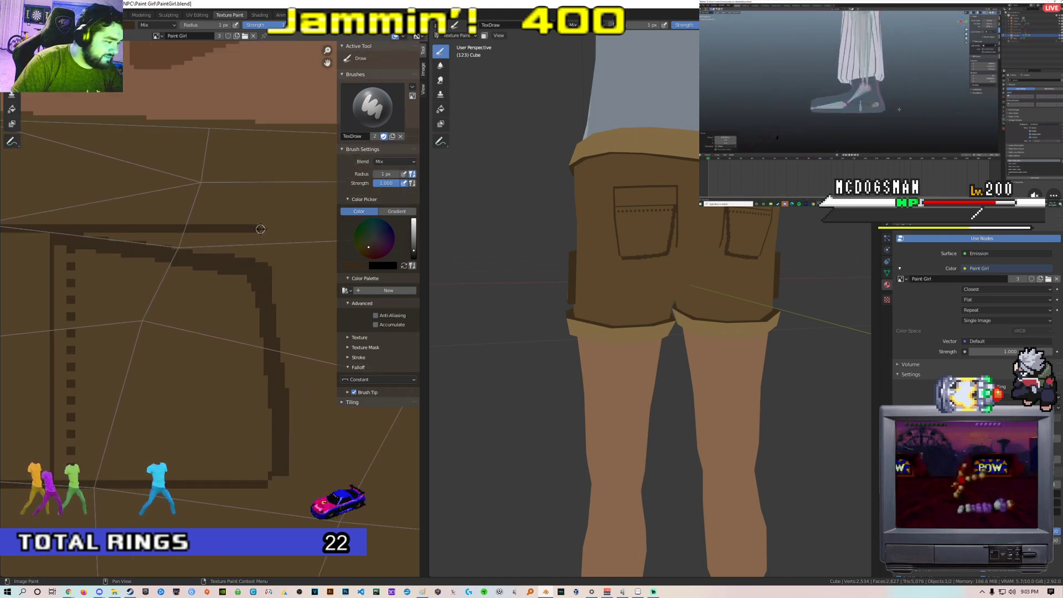
# Paint over the old curved side and bottom outlines of the pocket in base brown and resample the dark brown
pyautogui.scroll(-1, 247, 239)
pyautogui.moveTo(165, 254); pyautogui.dragTo(223, 257, button='middle')
pyautogui.scroll(1, 223, 257)
pyautogui.click(379, 265)
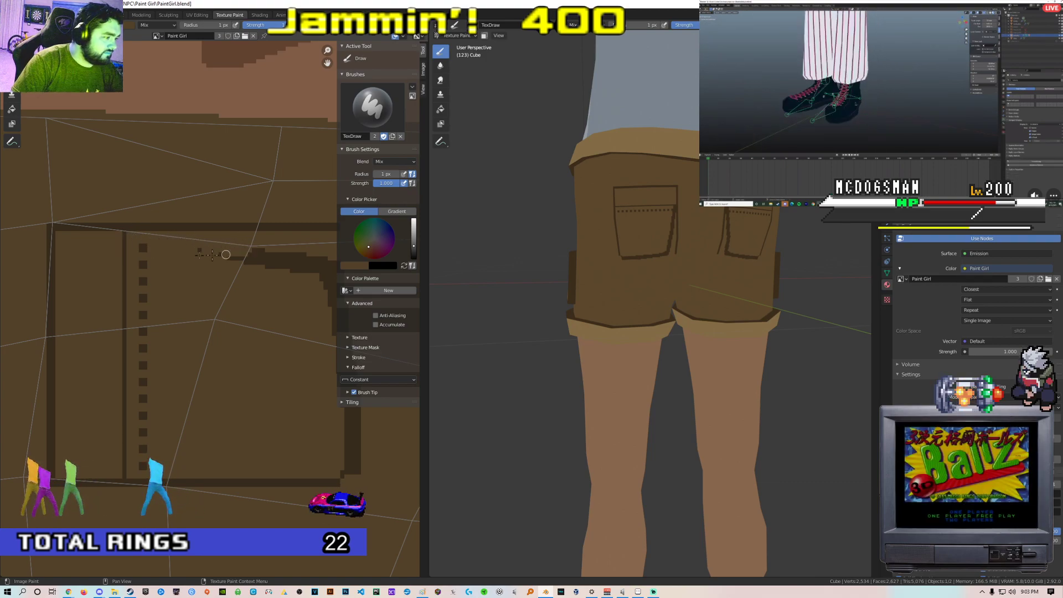
pyautogui.moveTo(257, 263); pyautogui.dragTo(200, 257, button='middle')
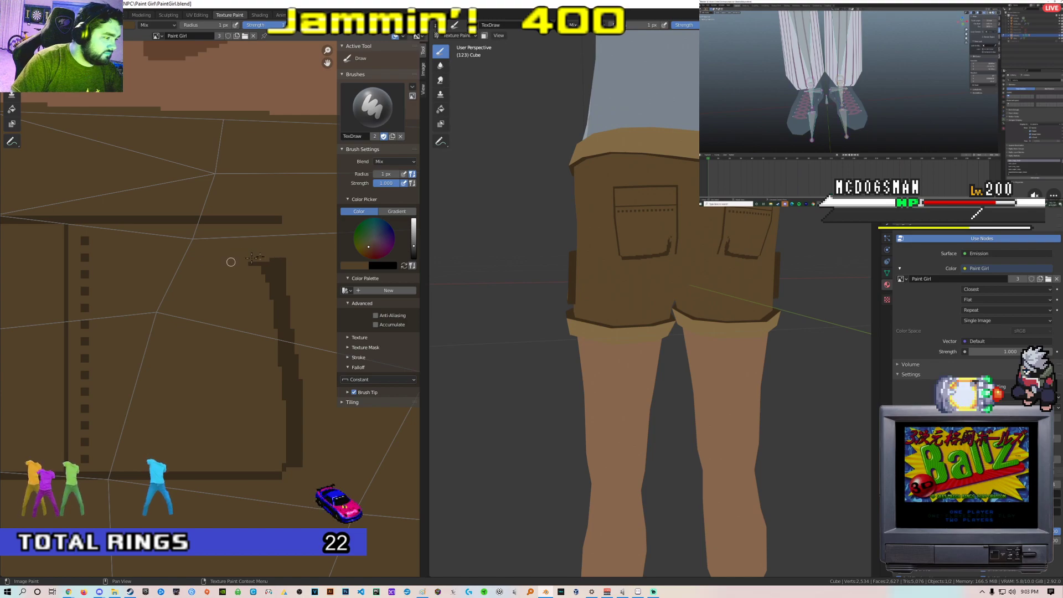
pyautogui.moveTo(218, 265); pyautogui.dragTo(299, 261)
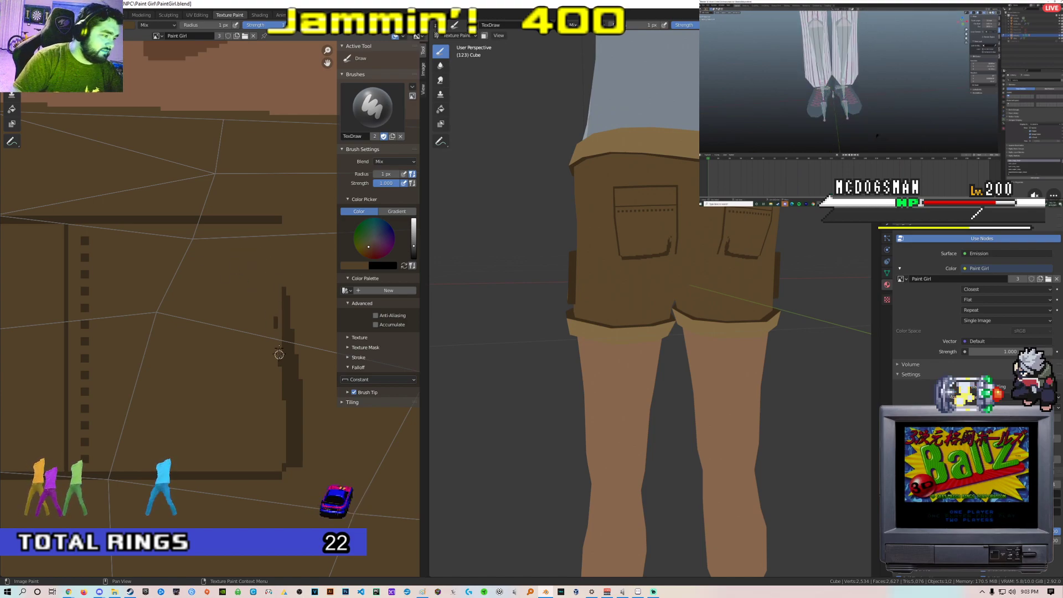
pyautogui.moveTo(289, 325); pyautogui.dragTo(295, 386)
pyautogui.moveTo(300, 450); pyautogui.dragTo(288, 466)
pyautogui.moveTo(300, 382); pyautogui.dragTo(300, 441)
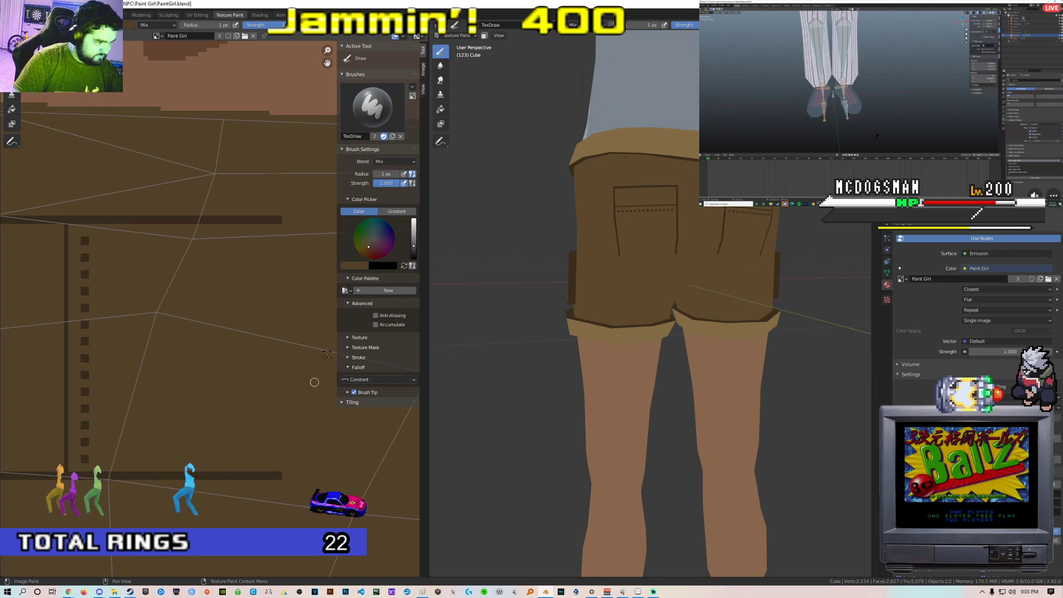
pyautogui.press('s')
pyautogui.click(277, 218)
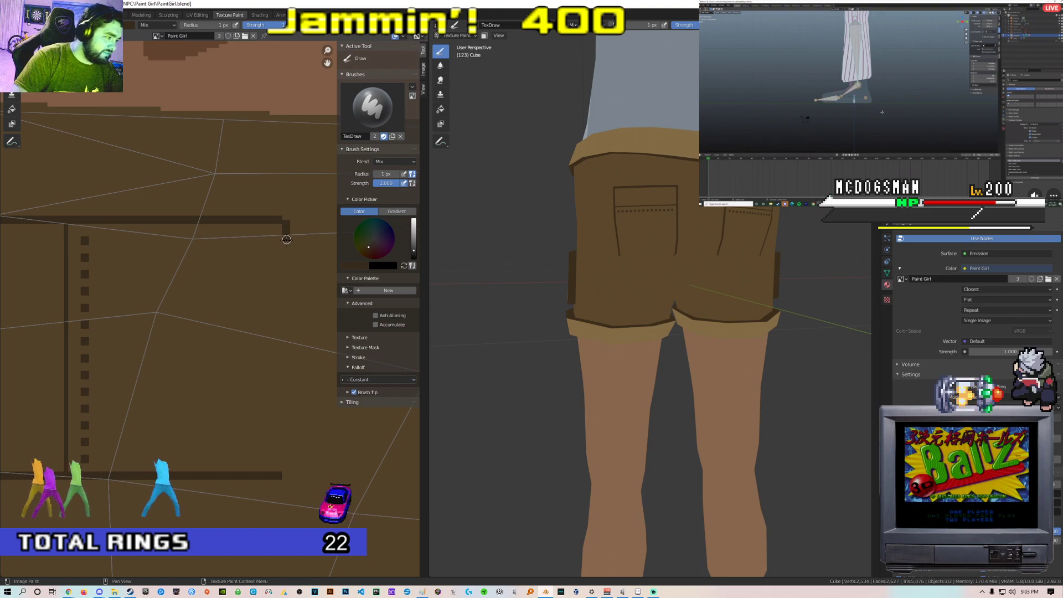
pyautogui.hotkey('ctrl', 'z')
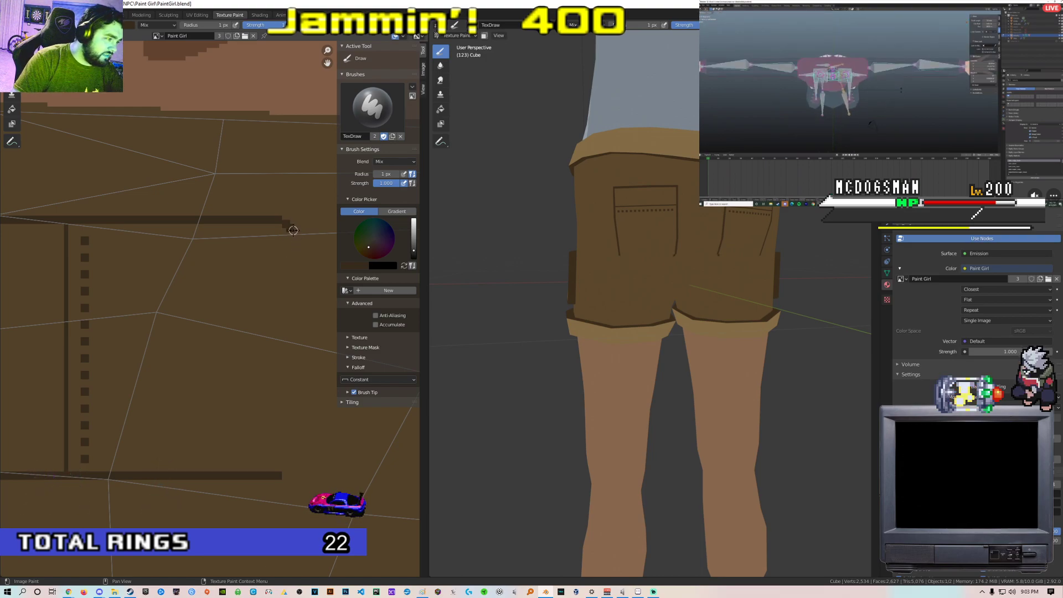
pyautogui.moveTo(295, 241); pyautogui.dragTo(295, 247)
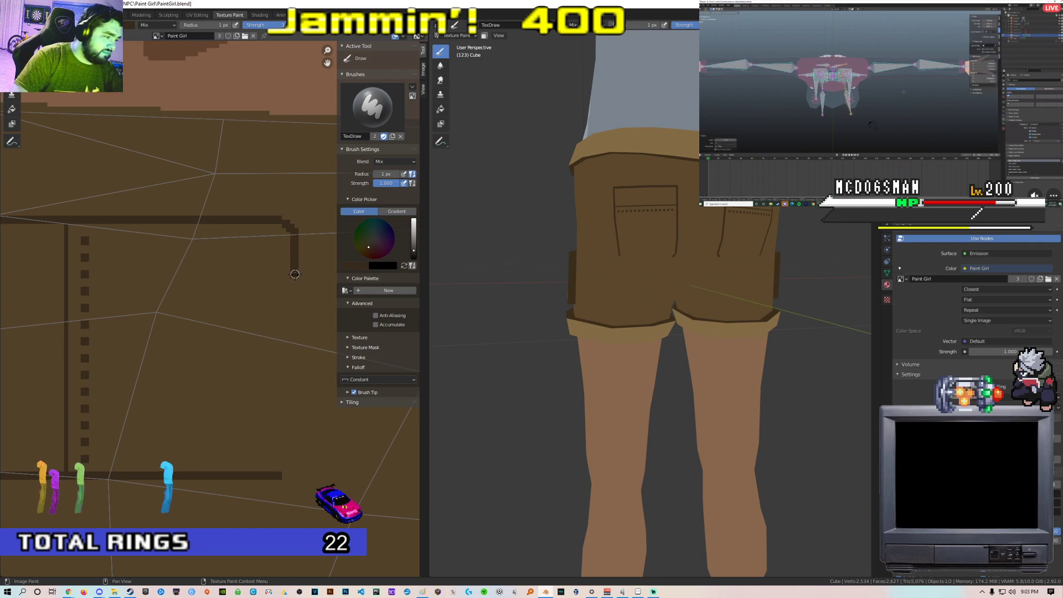
pyautogui.moveTo(293, 432); pyautogui.dragTo(287, 390, button='middle')
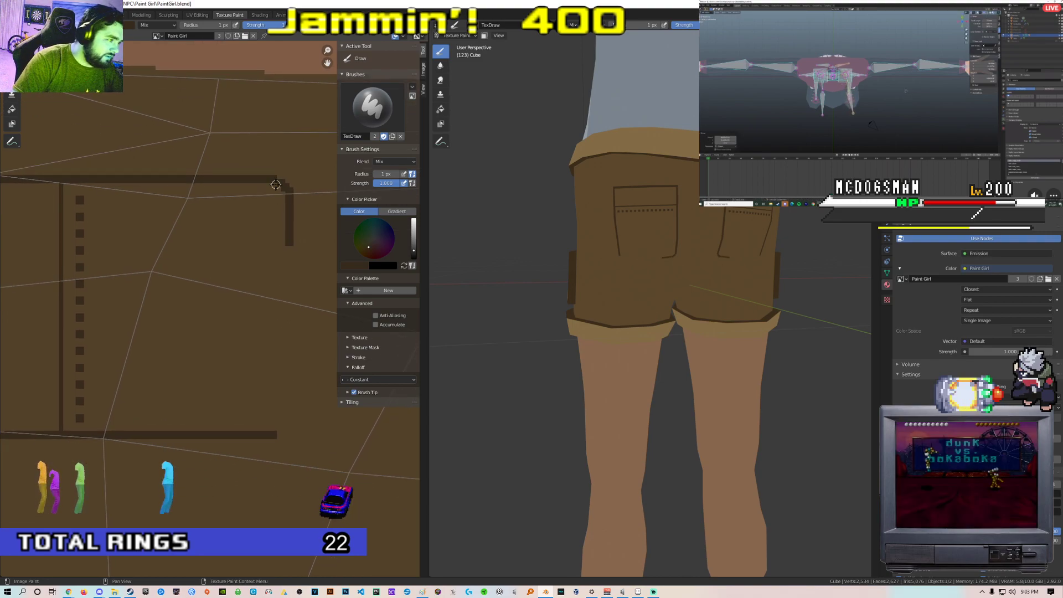
pyautogui.scroll(2, 289, 204)
pyautogui.moveTo(289, 204); pyautogui.dragTo(161, 342, button='middle')
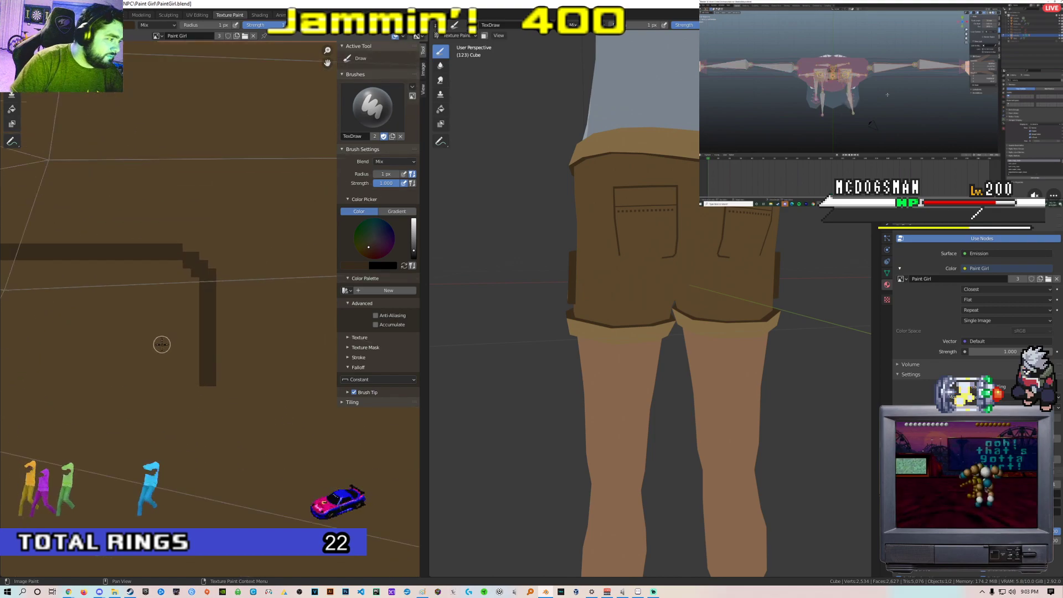
pyautogui.scroll(2, 161, 341)
pyautogui.hotkey('ctrl', 'z')
pyautogui.hotkey('ctrl', 'z')
pyautogui.hotkey('ctrl', 'z')
pyautogui.hotkey('ctrl', 'z')
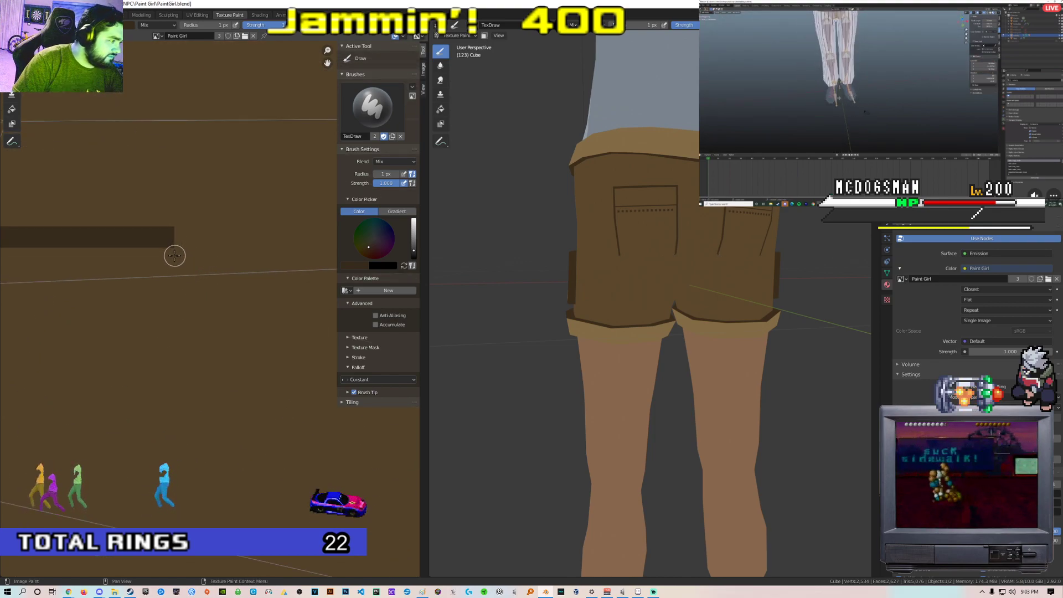
# Paint stepped diagonal corners in dark brown off the ends of both pocket side lines
pyautogui.click(175, 247)
pyautogui.click(173, 253)
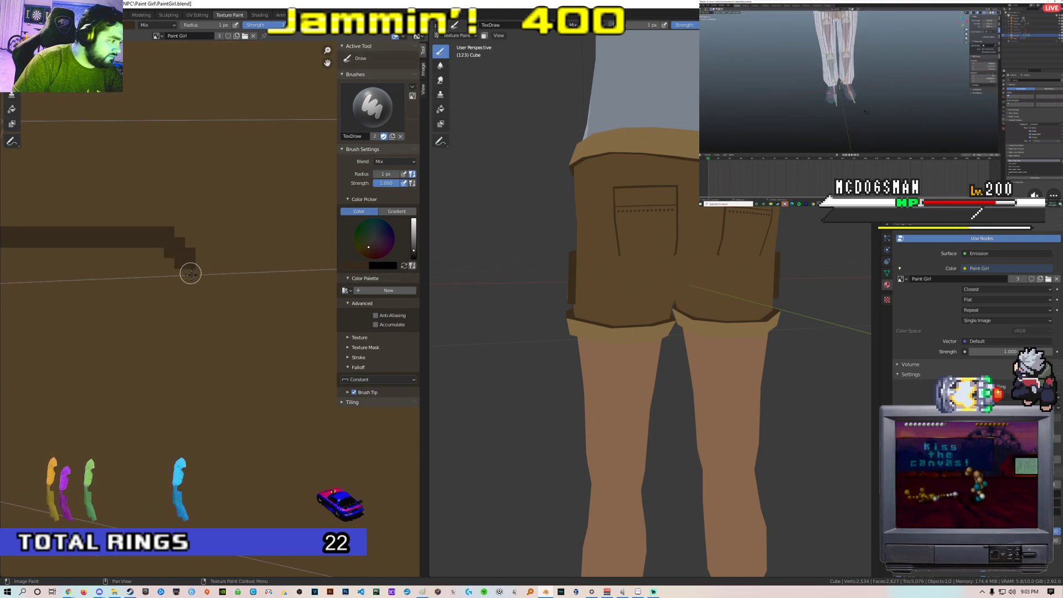
pyautogui.click(199, 271)
pyautogui.click(207, 281)
pyautogui.moveTo(209, 285)
pyautogui.mouseDown(button='middle')
pyautogui.moveTo(216, 232)
pyautogui.moveTo(202, 358)
pyautogui.moveTo(181, 389)
pyautogui.mouseUp(button='middle')
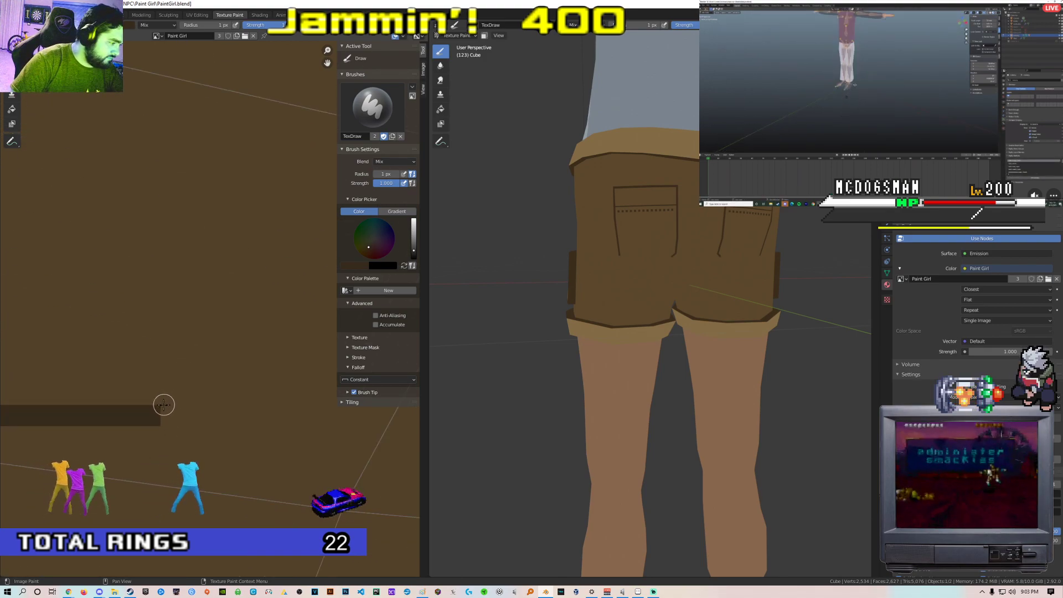
pyautogui.moveTo(161, 403); pyautogui.dragTo(178, 386)
pyautogui.click(182, 382)
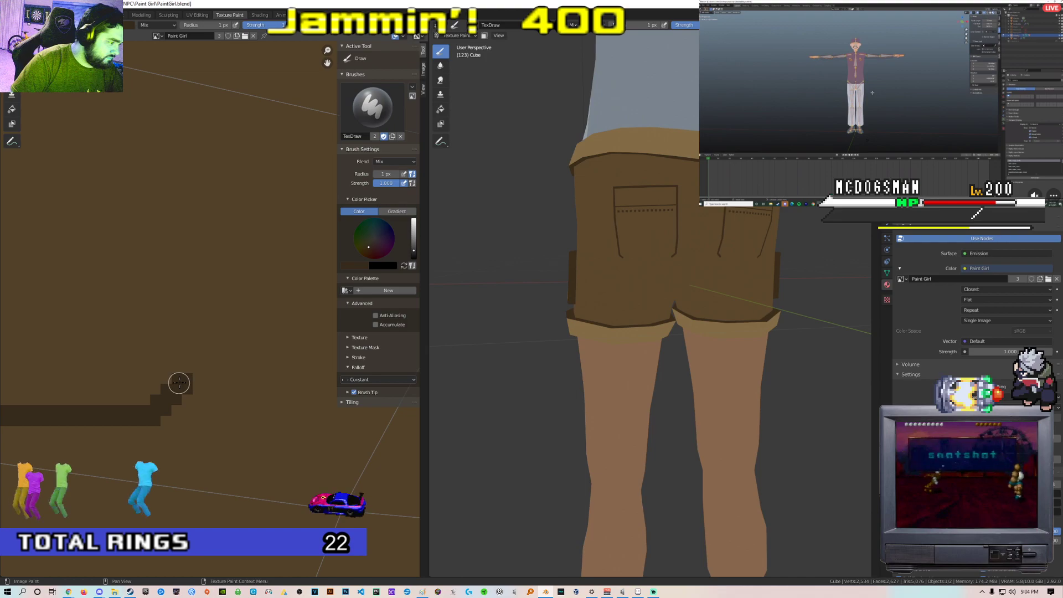
# Join the two stepped corners with a straight dark brown line to close the pocket's bottom edge
pyautogui.scroll(-3, 184, 379)
pyautogui.scroll(1, 209, 336)
pyautogui.moveTo(202, 348); pyautogui.dragTo(200, 108)
pyautogui.moveTo(200, 108); pyautogui.dragTo(221, 274, button='middle')
pyautogui.moveTo(220, 170); pyautogui.dragTo(221, 263)
pyautogui.scroll(-6, 222, 263)
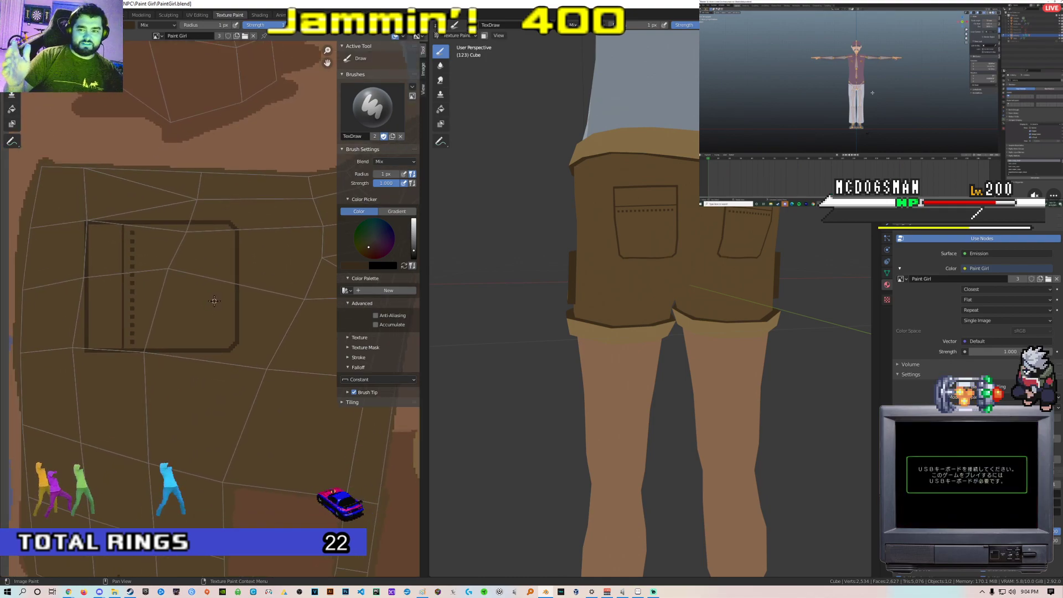
# Thicken the pocket flap's lower edge with a second dark brown stroke along the flap side of the line
pyautogui.moveTo(555, 275); pyautogui.dragTo(572, 324, button='middle')
pyautogui.scroll(2, 491, 297)
pyautogui.scroll(-6, 571, 323)
pyautogui.scroll(6, 571, 323)
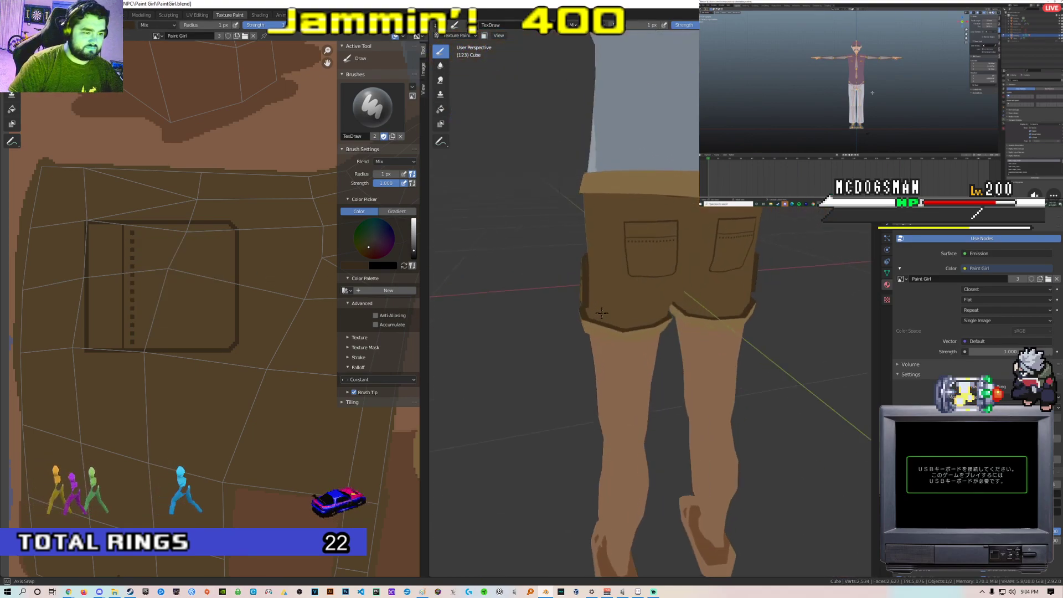
pyautogui.scroll(4, 162, 308)
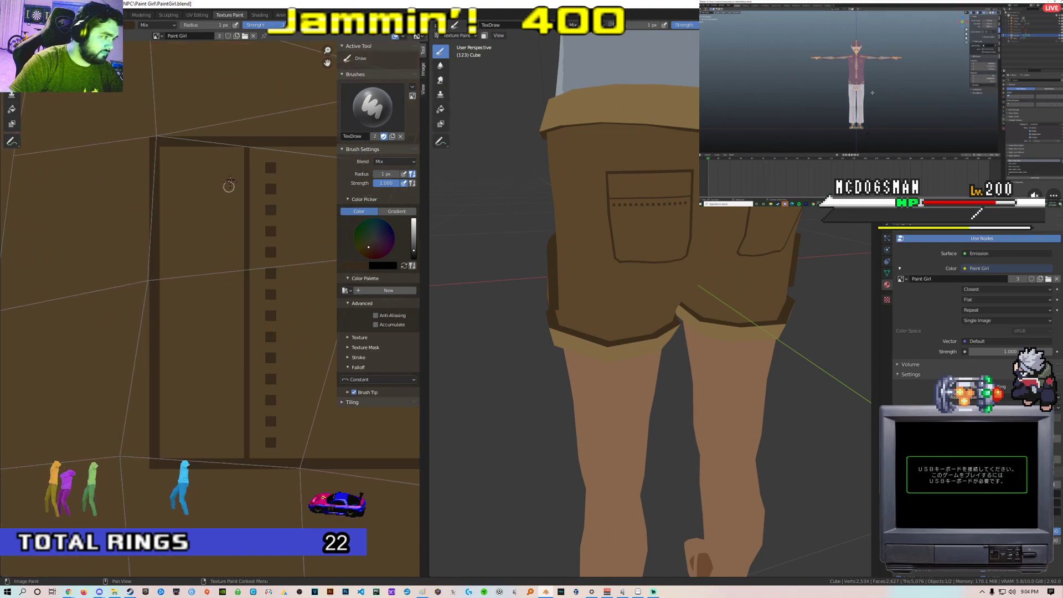
pyautogui.moveTo(242, 189); pyautogui.dragTo(238, 425)
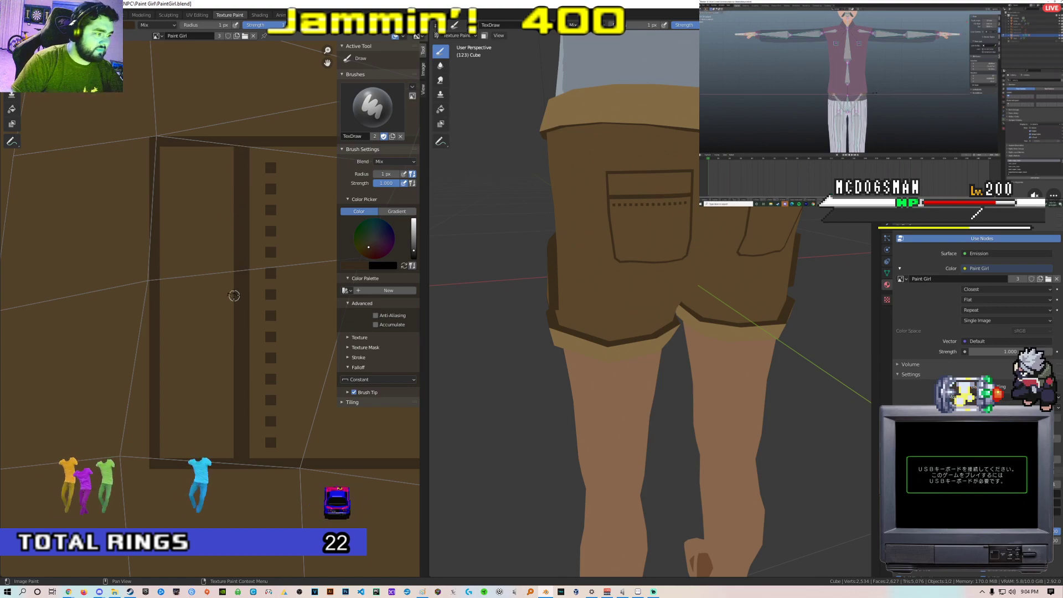
# Sample the light tan of the shorts' trim and dab a large round button over the middle of the flap's edge
pyautogui.scroll(-4, 114, 247)
pyautogui.moveTo(161, 250); pyautogui.dragTo(144, 236, button='middle')
pyautogui.scroll(2, 145, 237)
pyautogui.click(362, 265)
pyautogui.click(410, 240)
pyautogui.click(244, 308)
pyautogui.moveTo(66, 244); pyautogui.dragTo(254, 302, button='middle')
pyautogui.scroll(4, 211, 298)
pyautogui.moveTo(192, 260); pyautogui.dragTo(215, 302, button='middle')
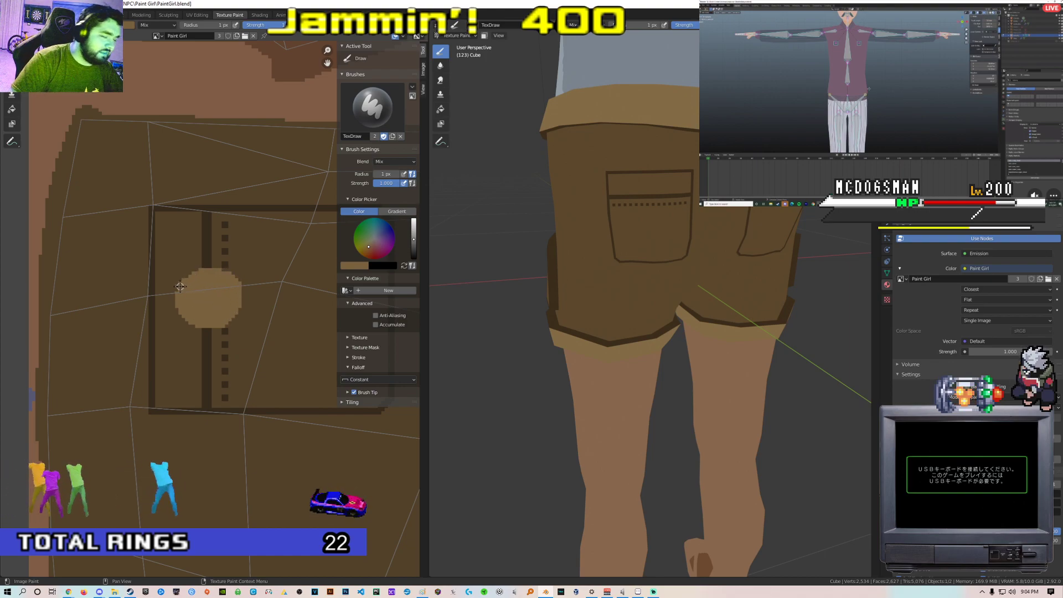
# Sample the dark brown and outline the half of the button facing the stitching with stepped 1 px strokes
pyautogui.scroll(3, 180, 286)
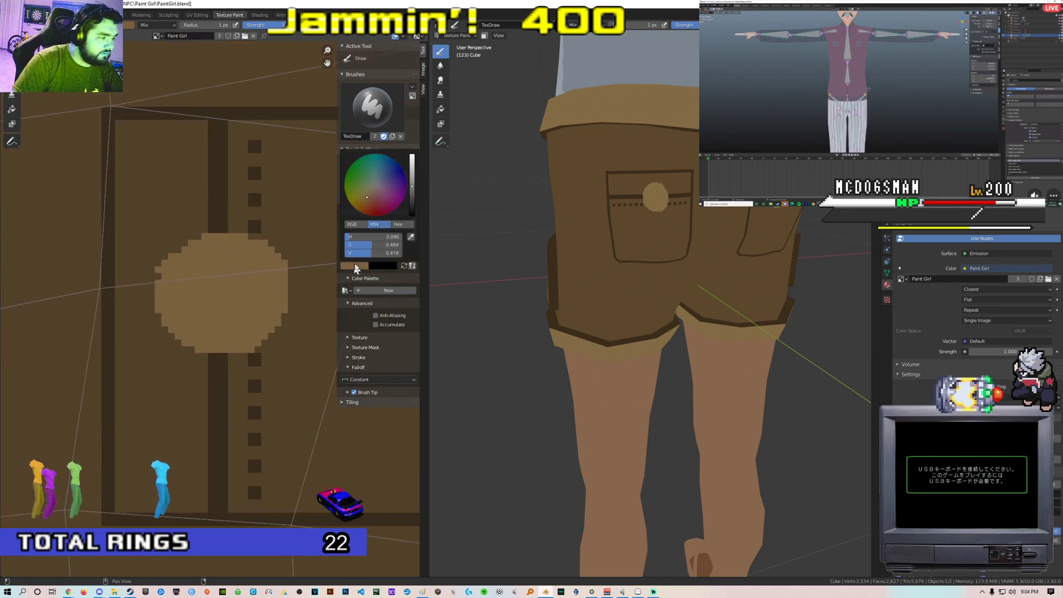
pyautogui.press('s')
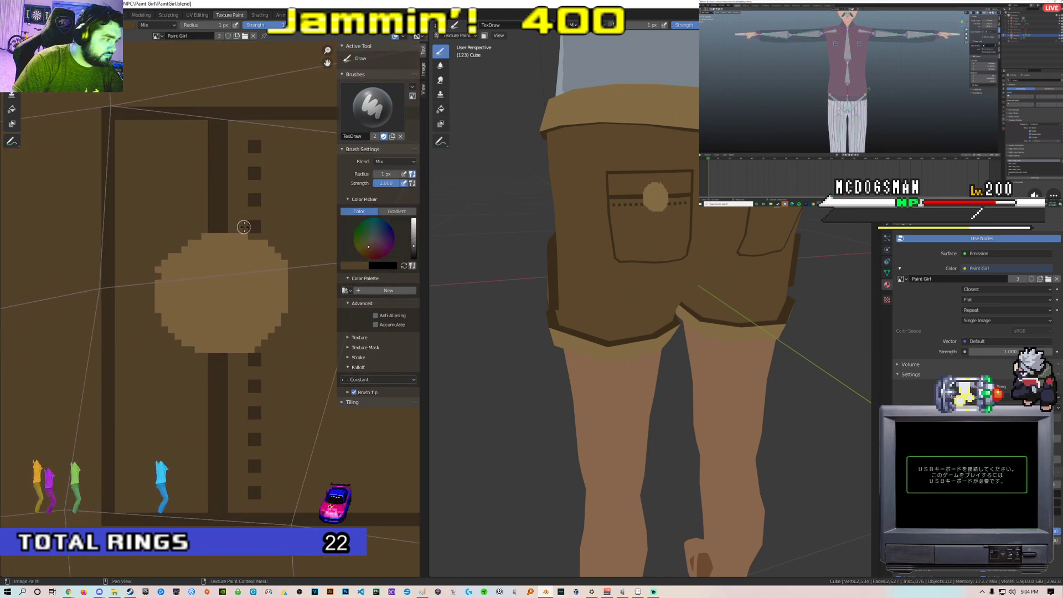
pyautogui.click(352, 265)
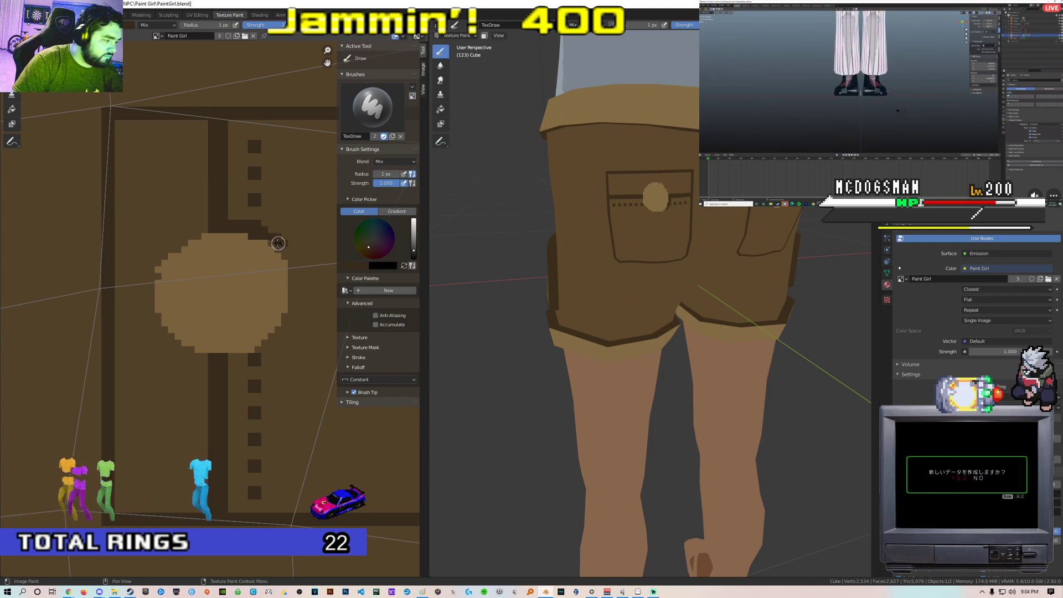
pyautogui.moveTo(281, 247); pyautogui.dragTo(292, 259)
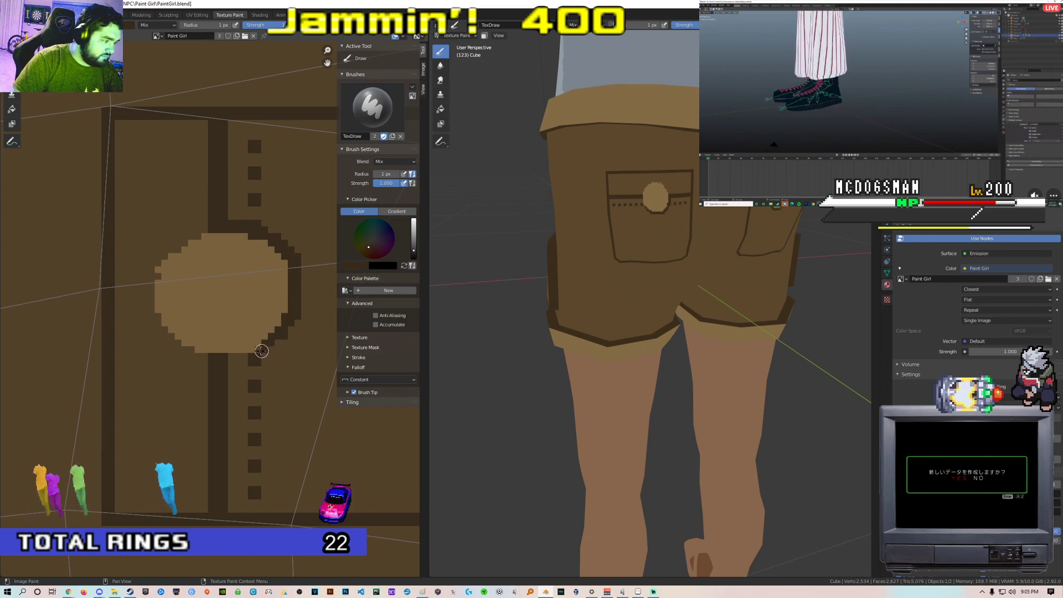
pyautogui.scroll(-4, 249, 358)
pyautogui.scroll(3, 221, 307)
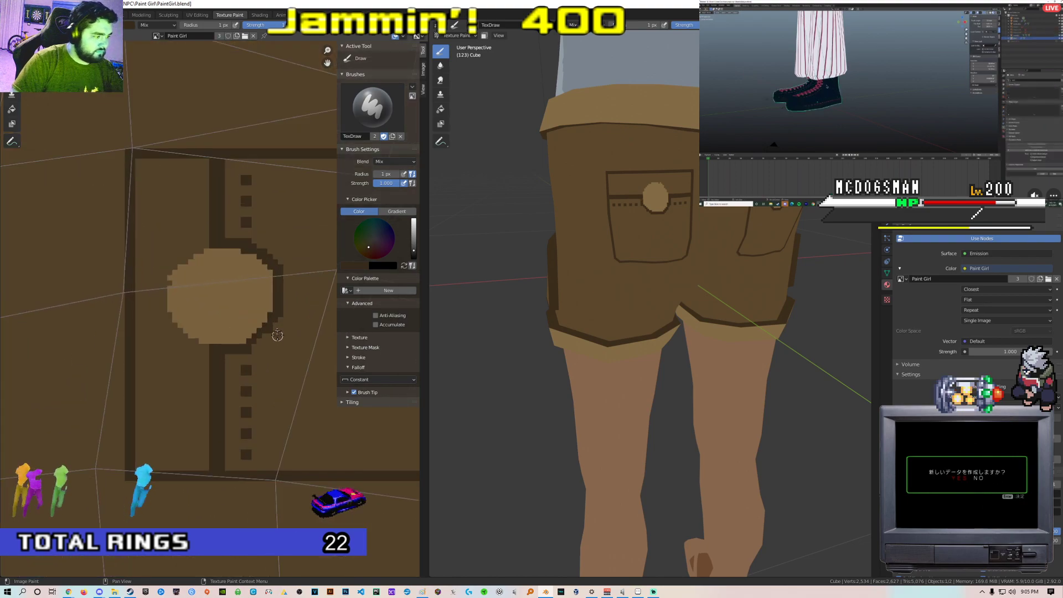
# Resample the dark brown and outline the other half of the button, on the flap side
pyautogui.scroll(2, 227, 306)
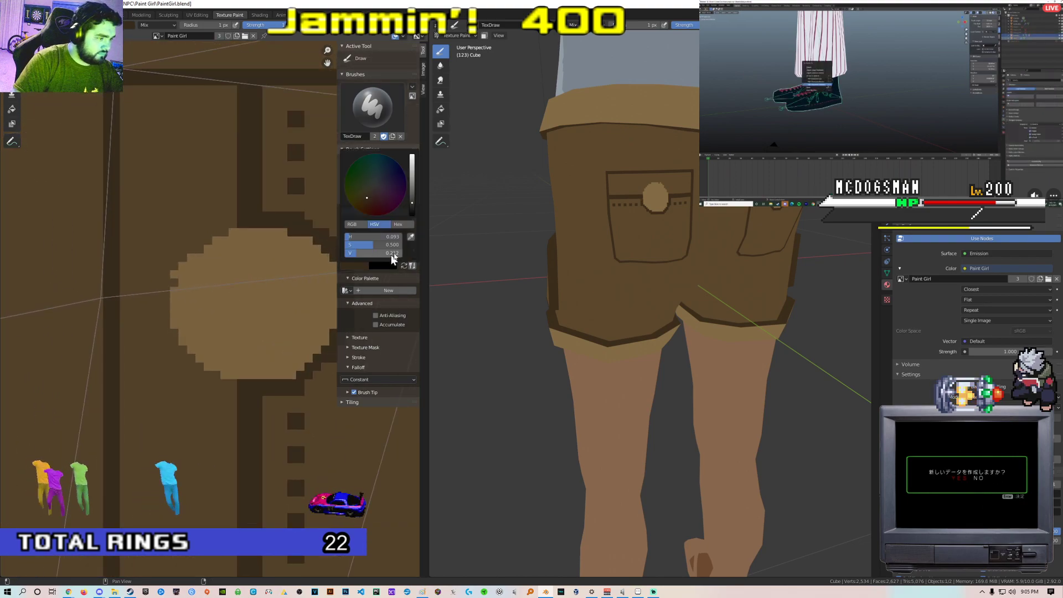
pyautogui.press('e')
pyautogui.click(232, 268)
pyautogui.scroll(-2, 175, 280)
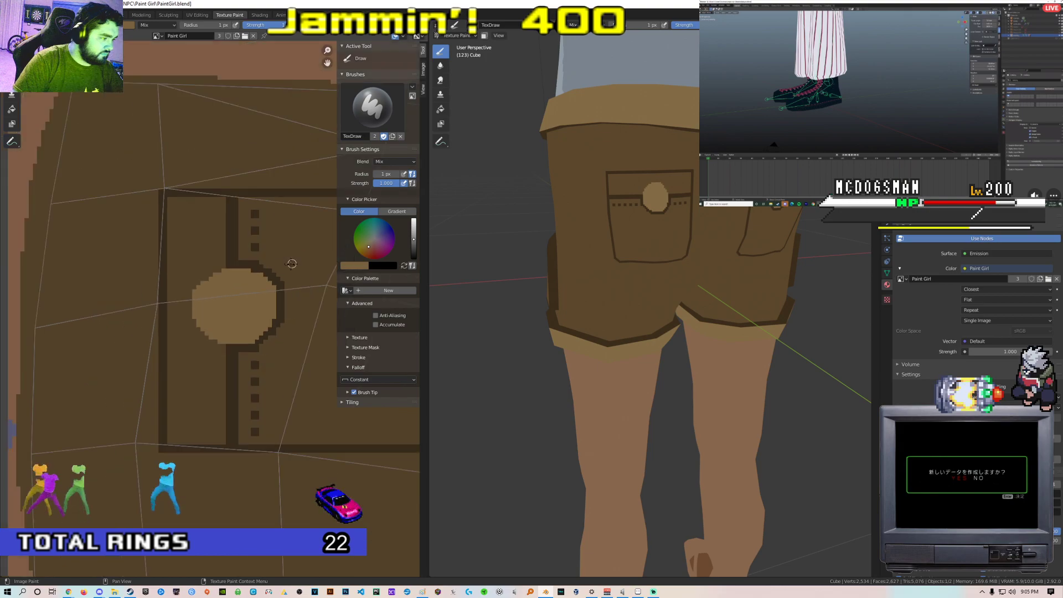
pyautogui.scroll(2, 238, 298)
pyautogui.click(364, 265)
pyautogui.click(412, 243)
pyautogui.click(264, 241)
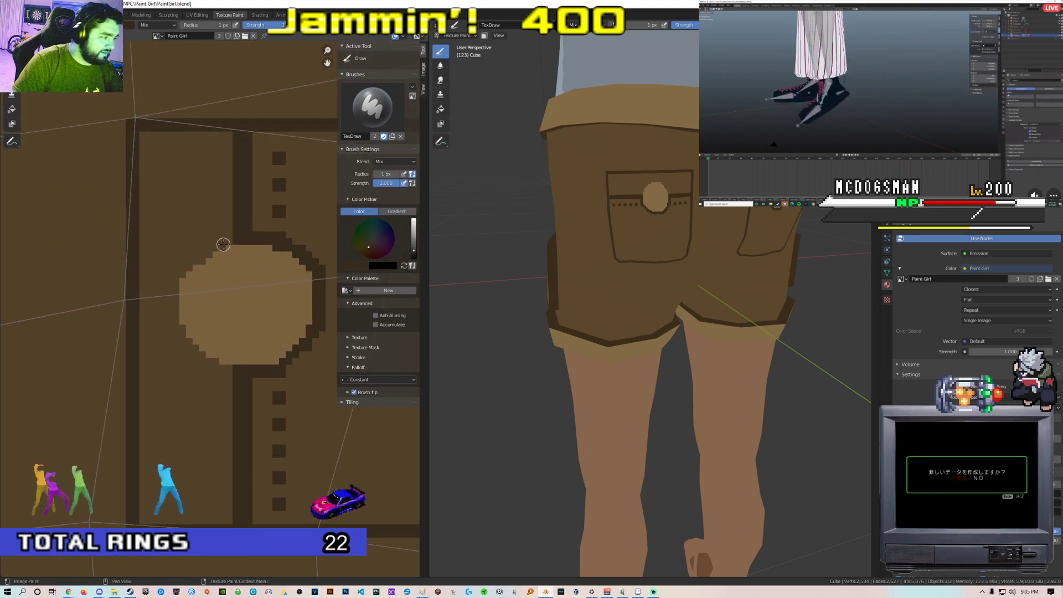
pyautogui.moveTo(213, 248)
pyautogui.mouseDown()
pyautogui.moveTo(177, 274)
pyautogui.moveTo(173, 324)
pyautogui.moveTo(190, 352)
pyautogui.moveTo(228, 369)
pyautogui.mouseUp()
# Sample the base brown and trim the outer pixels of the button's flap-side outline to a thin, even contour
pyautogui.click(357, 266)
pyautogui.click(408, 240)
pyautogui.click(227, 208)
pyautogui.scroll(2, 220, 227)
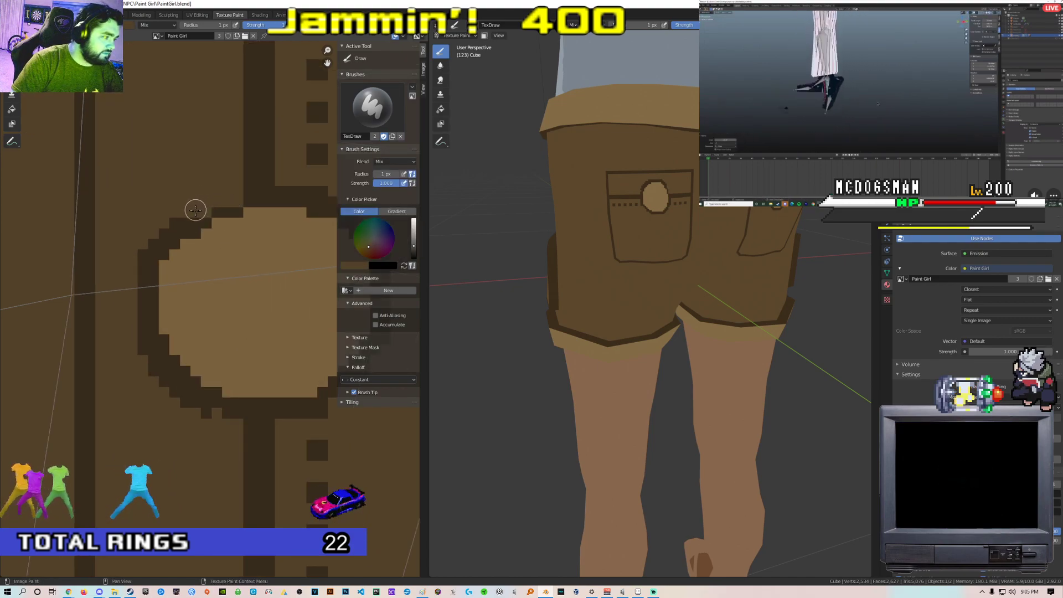
pyautogui.moveTo(166, 228); pyautogui.dragTo(158, 239)
pyautogui.moveTo(158, 238); pyautogui.dragTo(185, 237, button='middle')
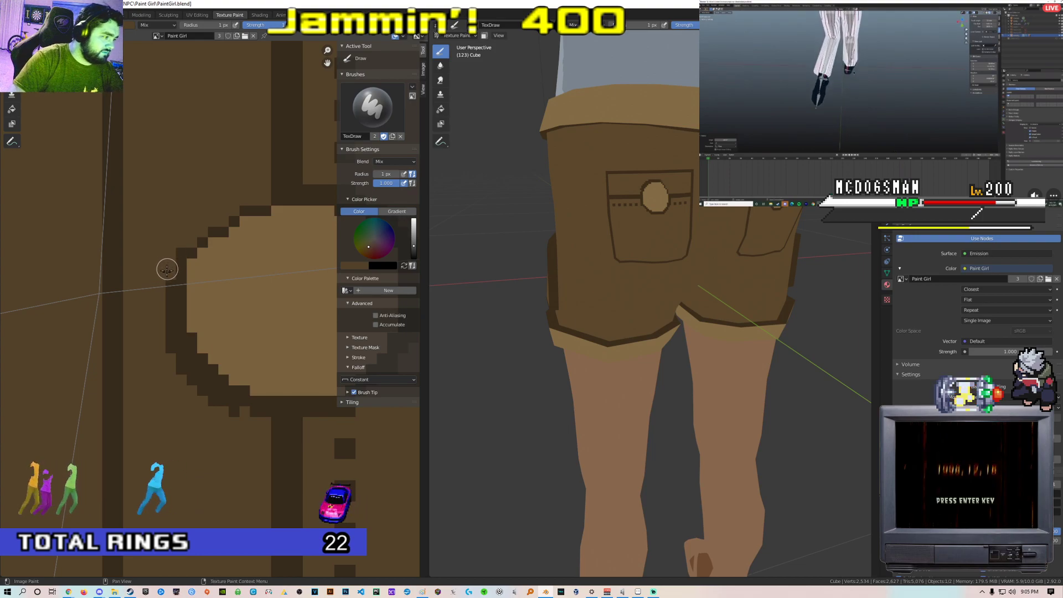
pyautogui.moveTo(173, 249); pyautogui.dragTo(165, 342)
pyautogui.moveTo(166, 359); pyautogui.dragTo(137, 278, button='middle')
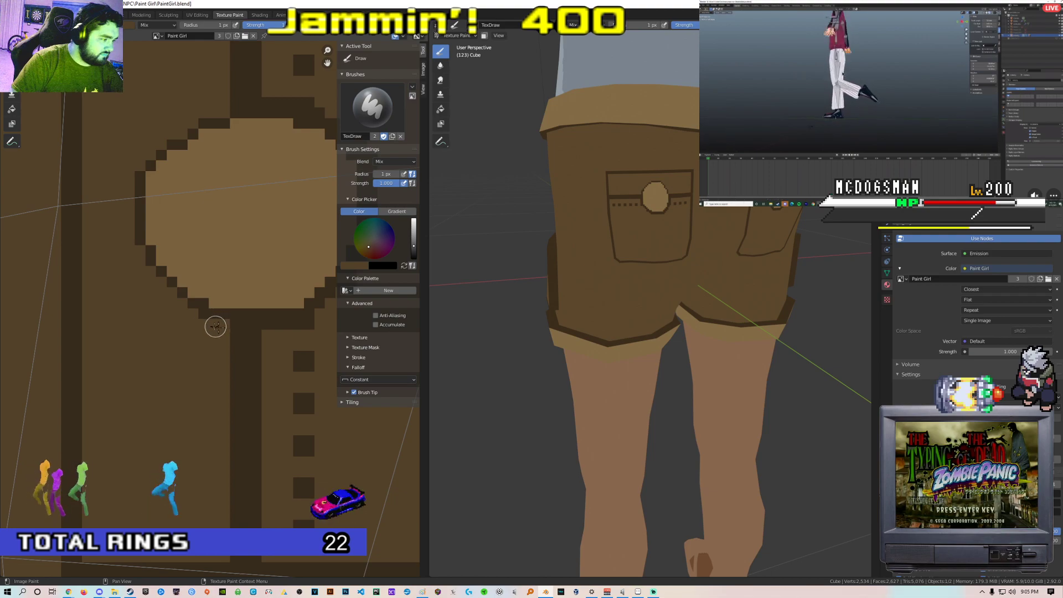
pyautogui.scroll(-4, 215, 327)
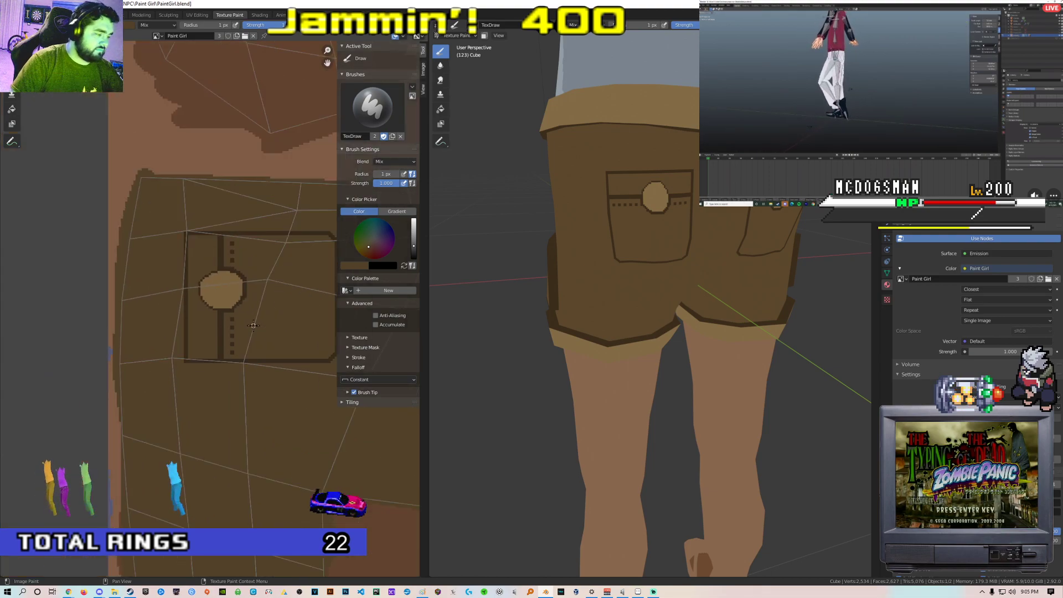
# Sample the base brown and paint a large X across the tan button, undoing and redrawing strokes until both diagonals span it
pyautogui.scroll(3, 253, 325)
pyautogui.scroll(-3, 606, 287)
pyautogui.scroll(9, 606, 287)
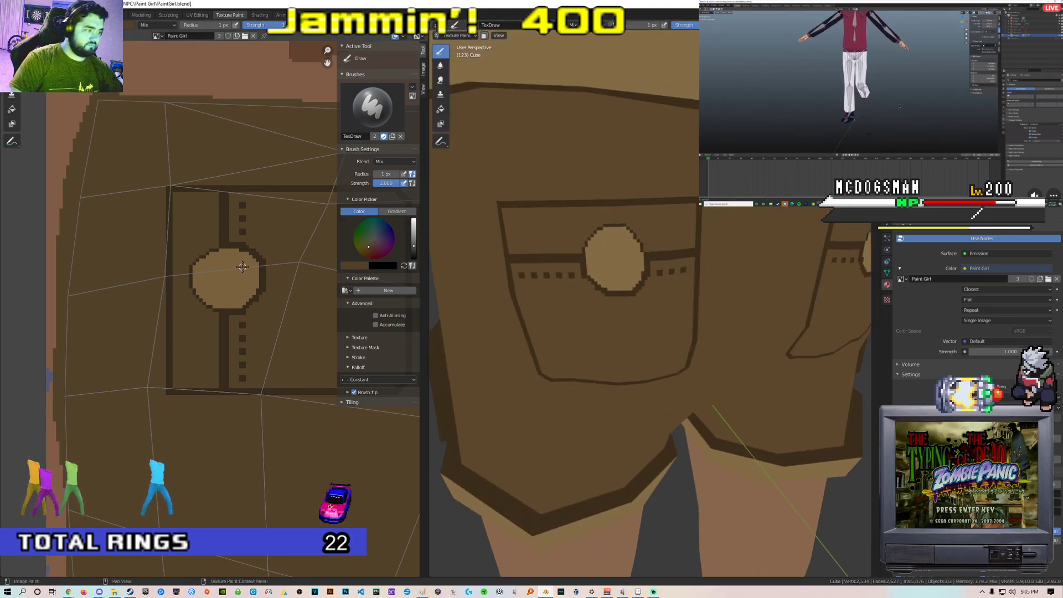
pyautogui.scroll(3, 242, 267)
pyautogui.click(365, 263)
pyautogui.click(410, 237)
pyautogui.moveTo(207, 242); pyautogui.dragTo(260, 298)
pyautogui.hotkey('ctrl', 'z')
pyautogui.moveTo(209, 241); pyautogui.dragTo(259, 301)
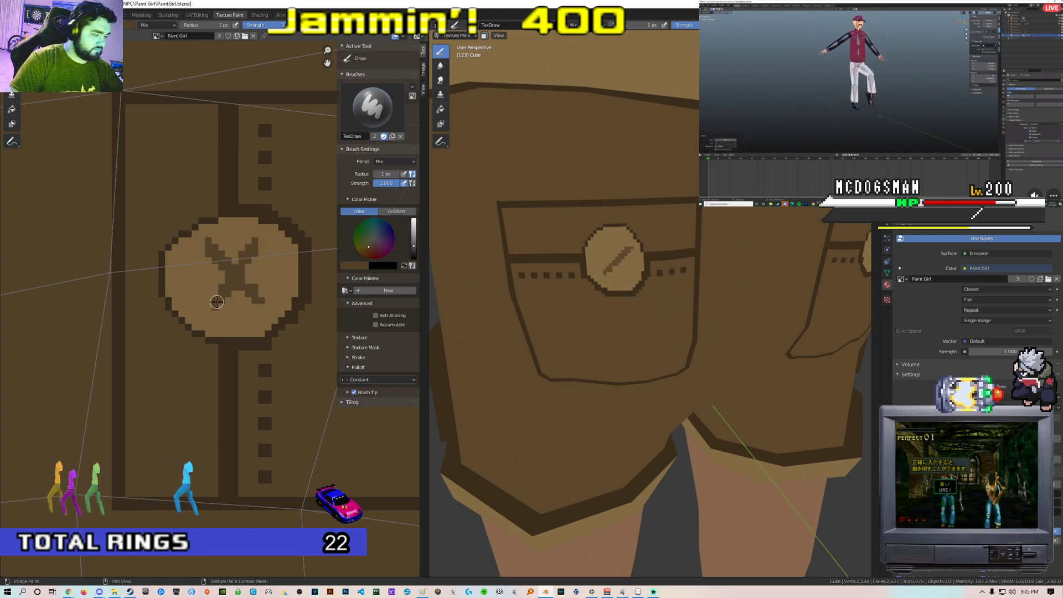
pyautogui.hotkey('ctrl', 'z')
pyautogui.moveTo(202, 237); pyautogui.dragTo(263, 314)
pyautogui.moveTo(199, 308); pyautogui.dragTo(261, 237)
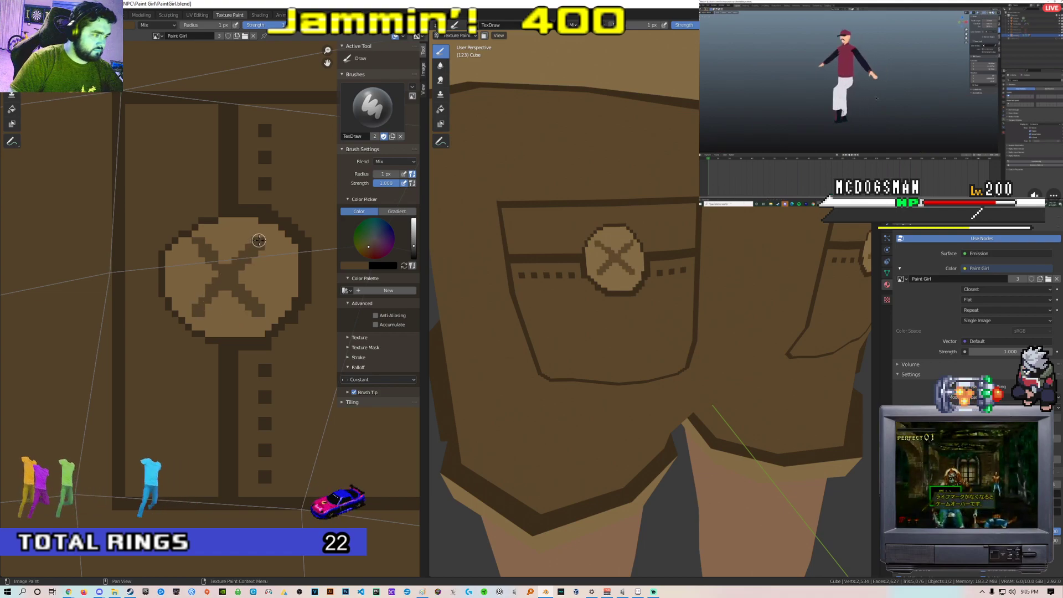
# Check both buttoned back pockets on the shorts model and consult the cargo shorts reference images
pyautogui.moveTo(681, 287); pyautogui.dragTo(710, 285, button='middle')
pyautogui.scroll(-3, 711, 285)
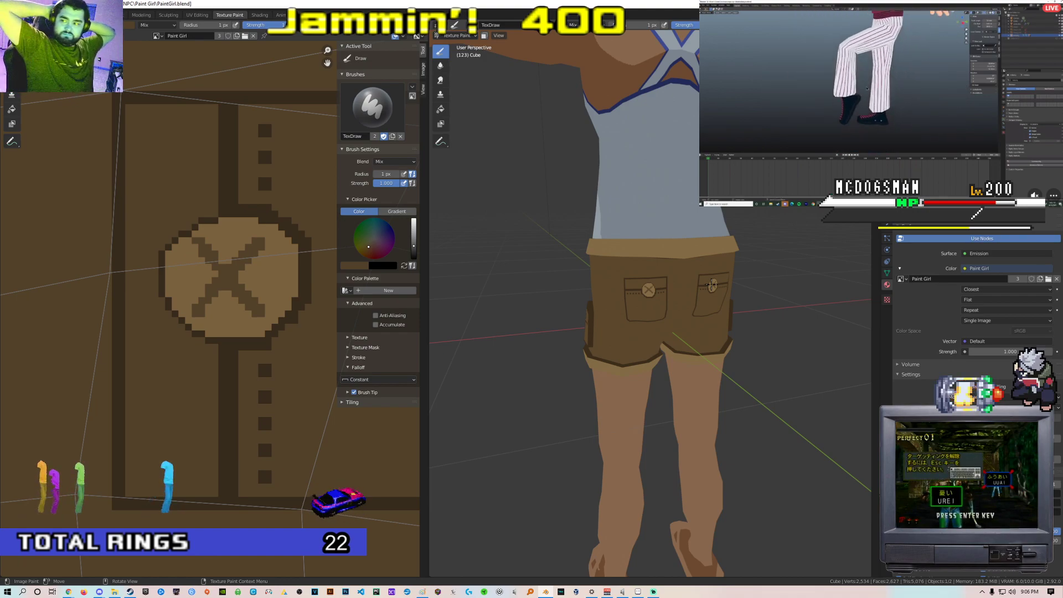
pyautogui.moveTo(711, 285); pyautogui.dragTo(673, 340, button='middle')
pyautogui.scroll(3, 711, 337)
pyautogui.hotkey('alt', 'Tab')
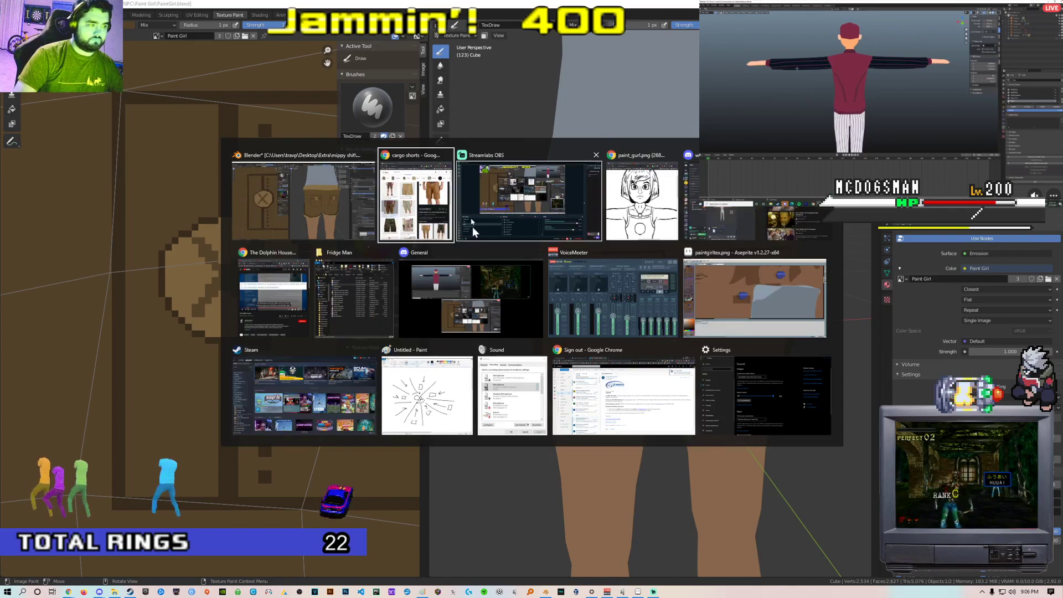
pyautogui.moveTo(698, 237)
pyautogui.mouseDown(button='middle')
pyautogui.moveTo(669, 188)
pyautogui.moveTo(648, 239)
pyautogui.mouseUp(button='middle')
pyautogui.scroll(1, 669, 188)
pyautogui.press('Tab')
pyautogui.scroll(2, 647, 235)
pyautogui.press('Tab')
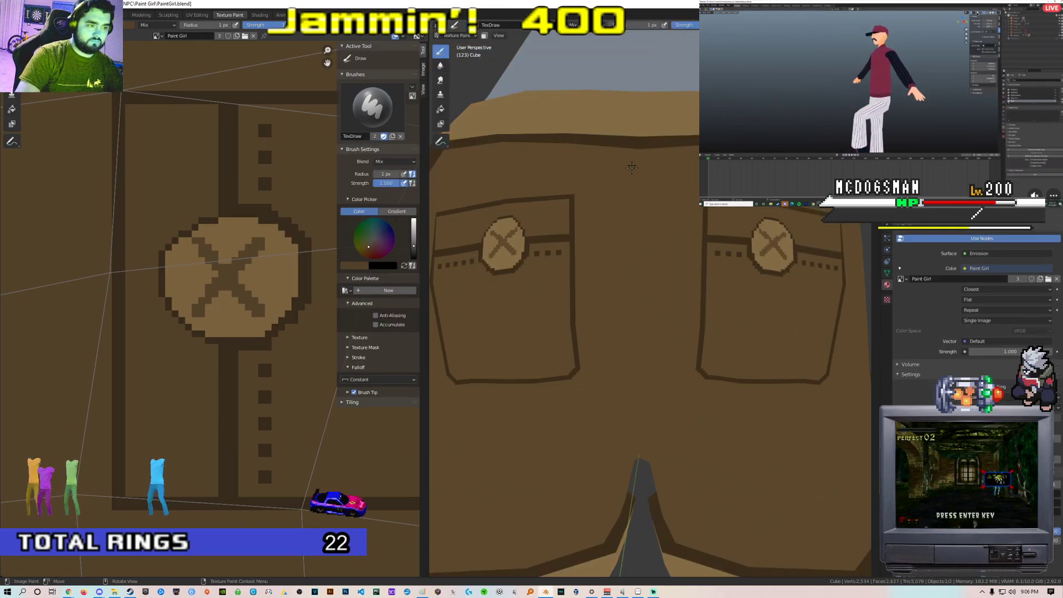
# Try to paint two parallel dashed stitch lines in sampled dark brown down the shorts' centre back seam
pyautogui.click(356, 265)
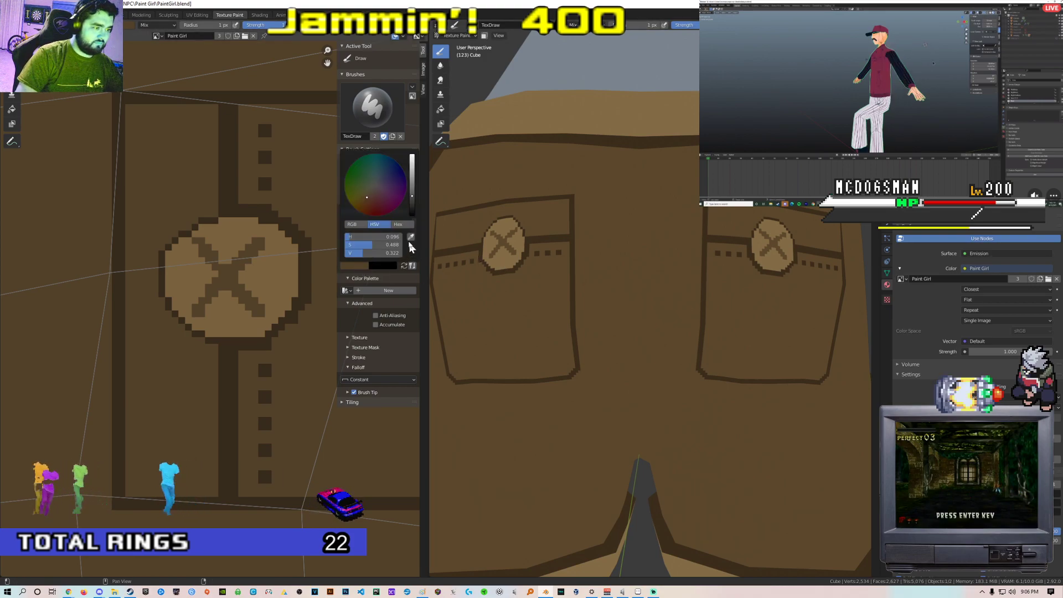
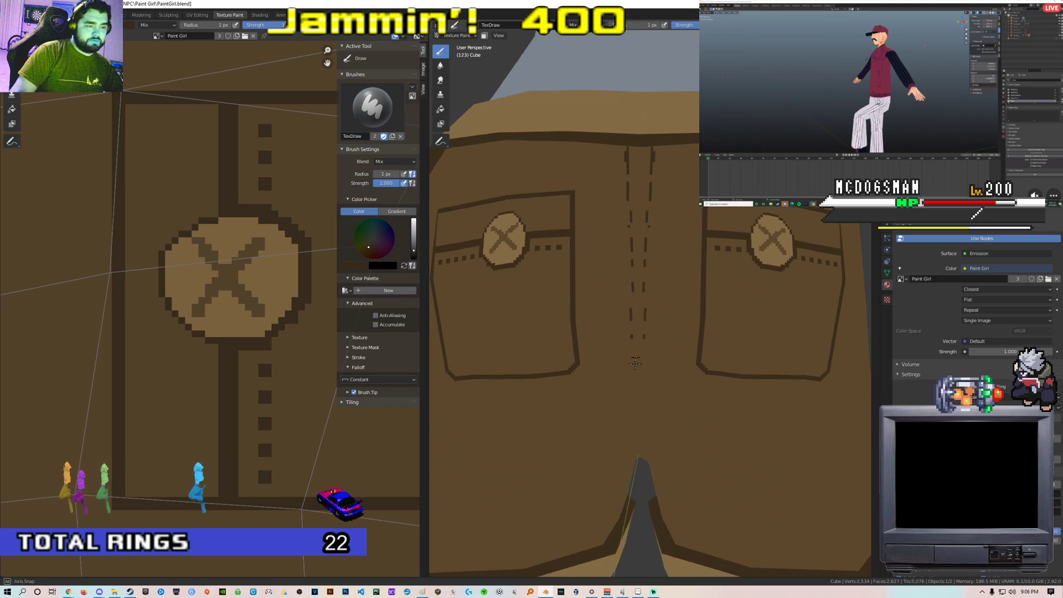
pyautogui.moveTo(631, 321); pyautogui.dragTo(631, 280, button='middle')
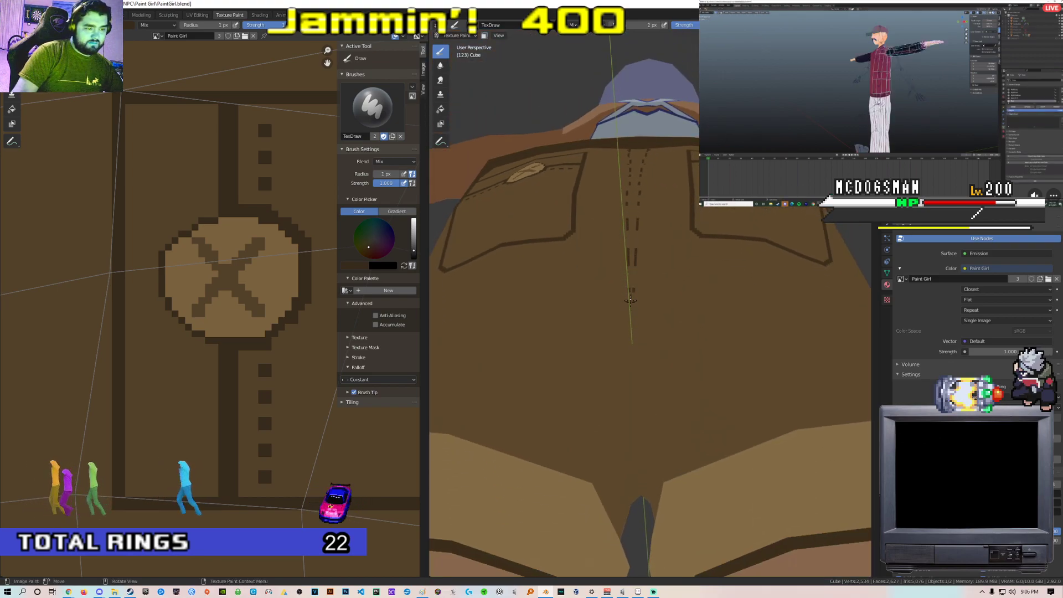
pyautogui.moveTo(630, 365); pyautogui.dragTo(647, 307, button='middle')
pyautogui.scroll(-3, 636, 370)
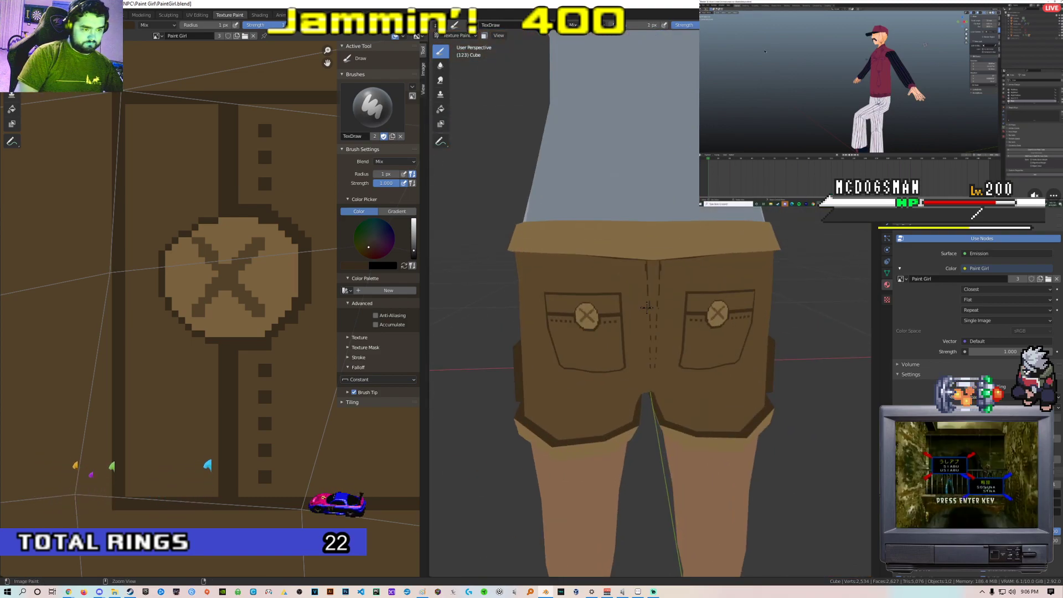
pyautogui.keyDown('ctrl'); pyautogui.moveTo(646, 308); pyautogui.dragTo(649, 293, button='middle'); pyautogui.keyUp('ctrl')
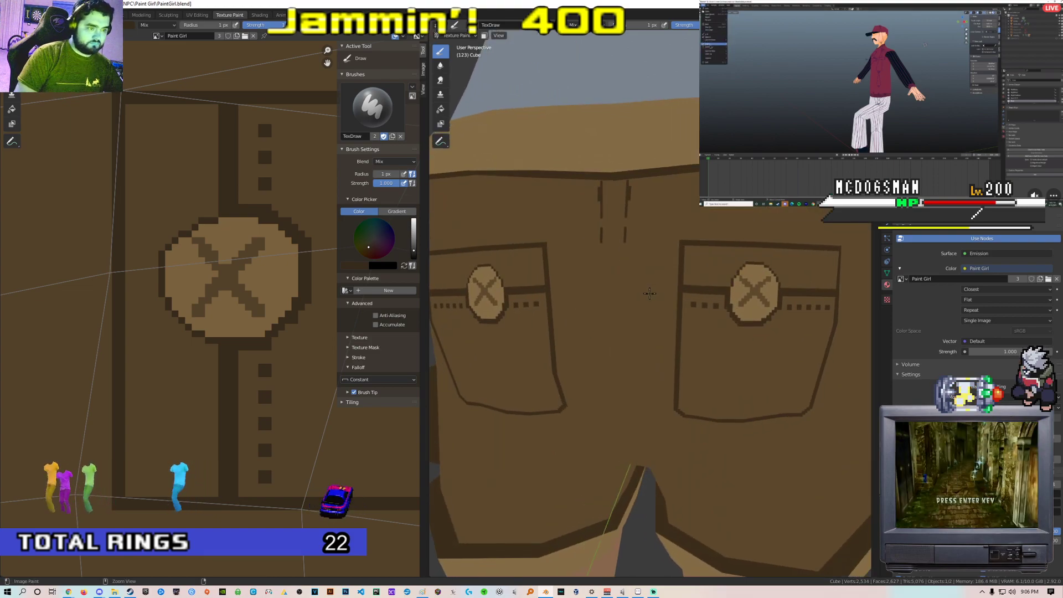
pyautogui.keyDown('ctrl'); pyautogui.moveTo(643, 223); pyautogui.dragTo(614, 105, button='middle'); pyautogui.keyUp('ctrl')
# Set the brush radius to 5 px and paint short dark brown stitch dashes in two parallel rows down the centre back of the shorts
pyautogui.press('Tab')
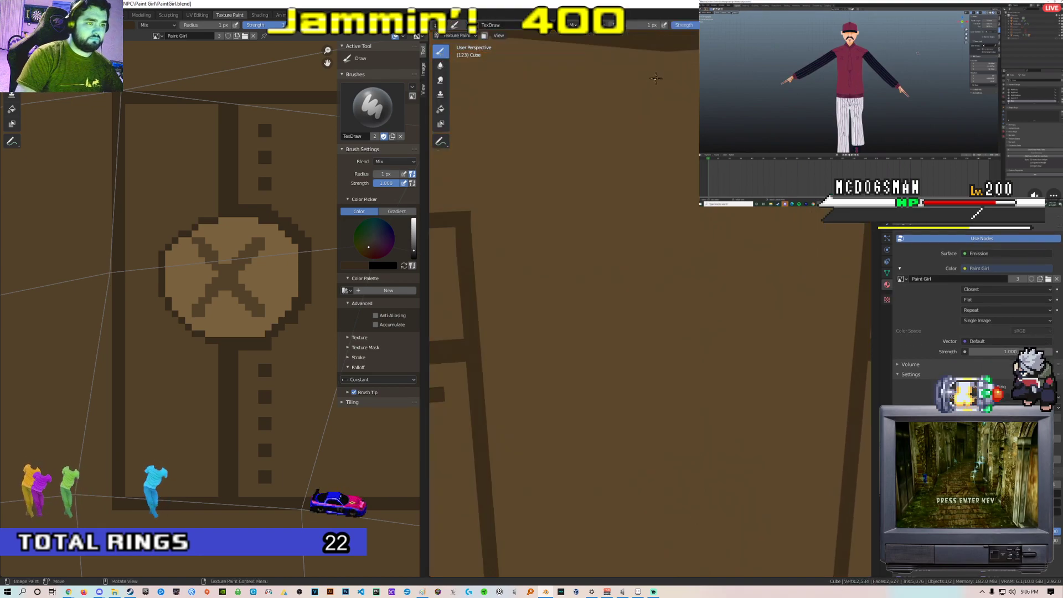
pyautogui.press('Tab')
pyautogui.rightClick(654, 76)
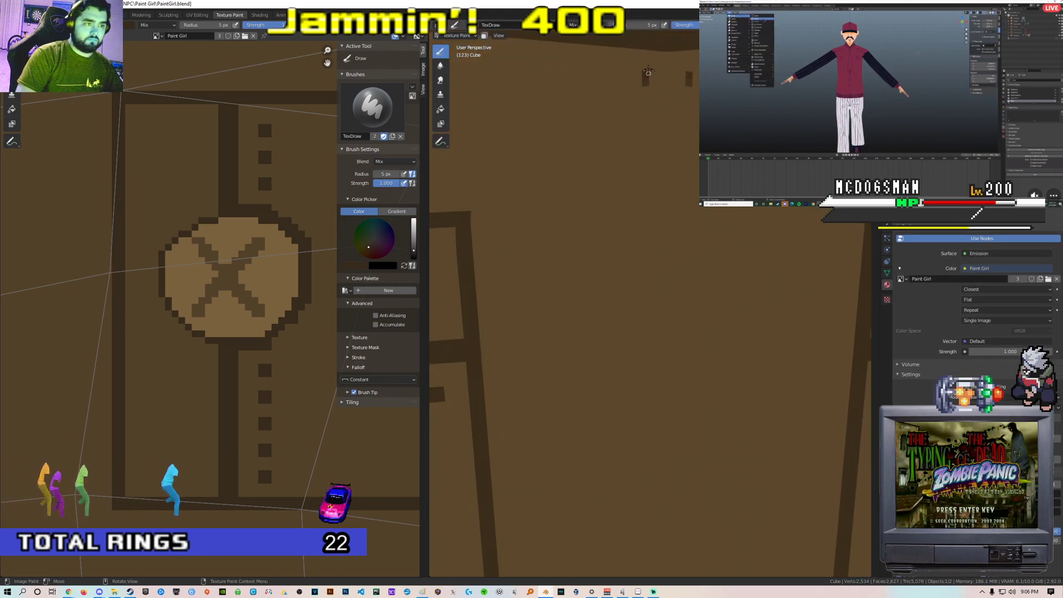
pyautogui.click(646, 97)
pyautogui.keyDown('shift'); pyautogui.moveTo(658, 165); pyautogui.dragTo(646, 115, button='middle'); pyautogui.keyUp('shift')
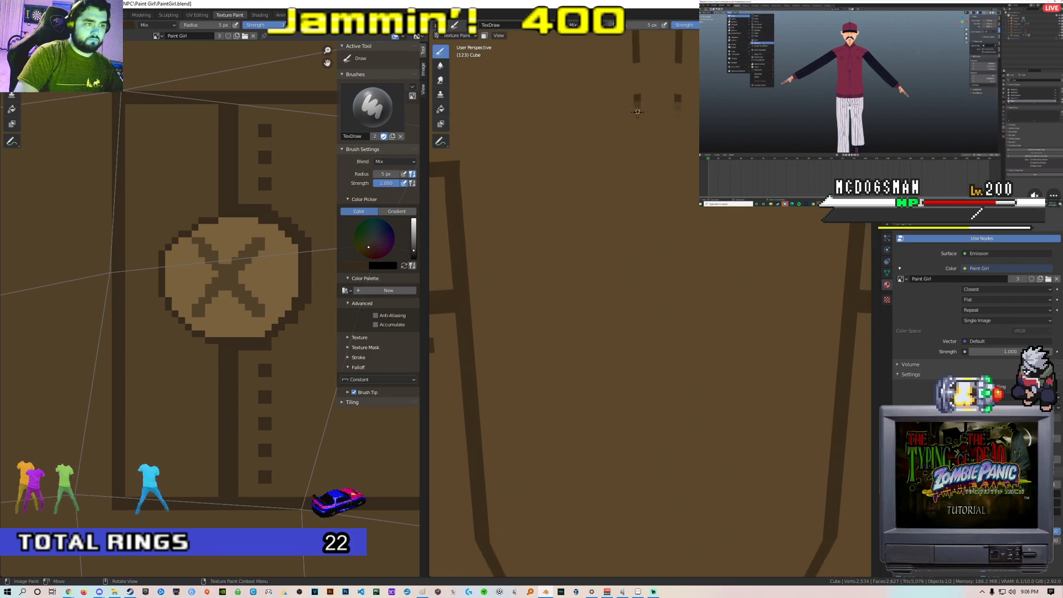
pyautogui.scroll(-5, 636, 121)
pyautogui.scroll(-5, 271, 288)
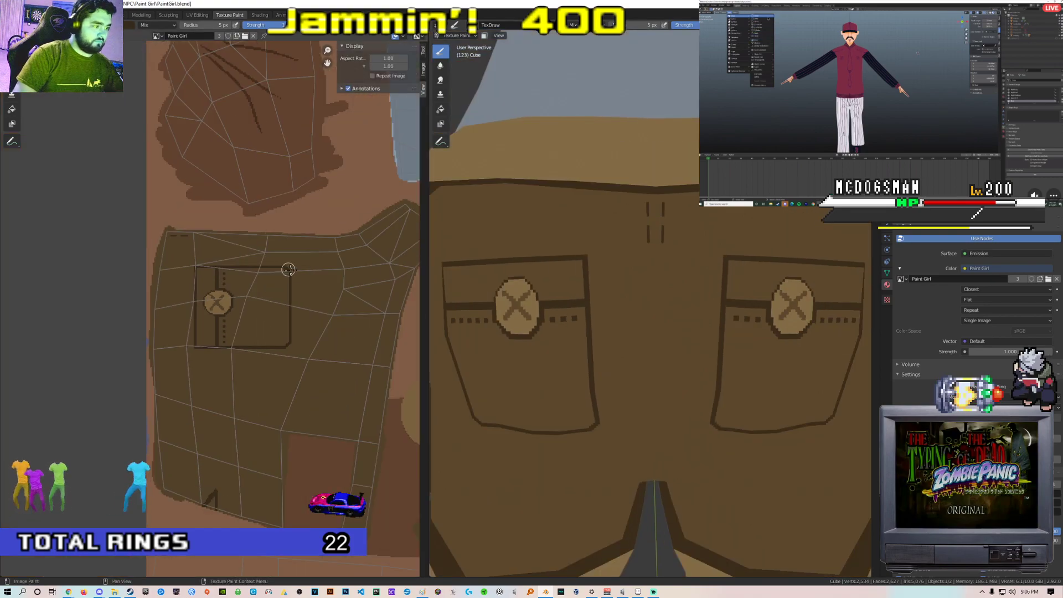
# Switch to UV editing, select the shorts island's edge row along the centre back seam, and start scaling it to straighten the seam
pyautogui.scroll(3, 238, 269)
pyautogui.moveTo(261, 262); pyautogui.dragTo(111, 291, button='middle')
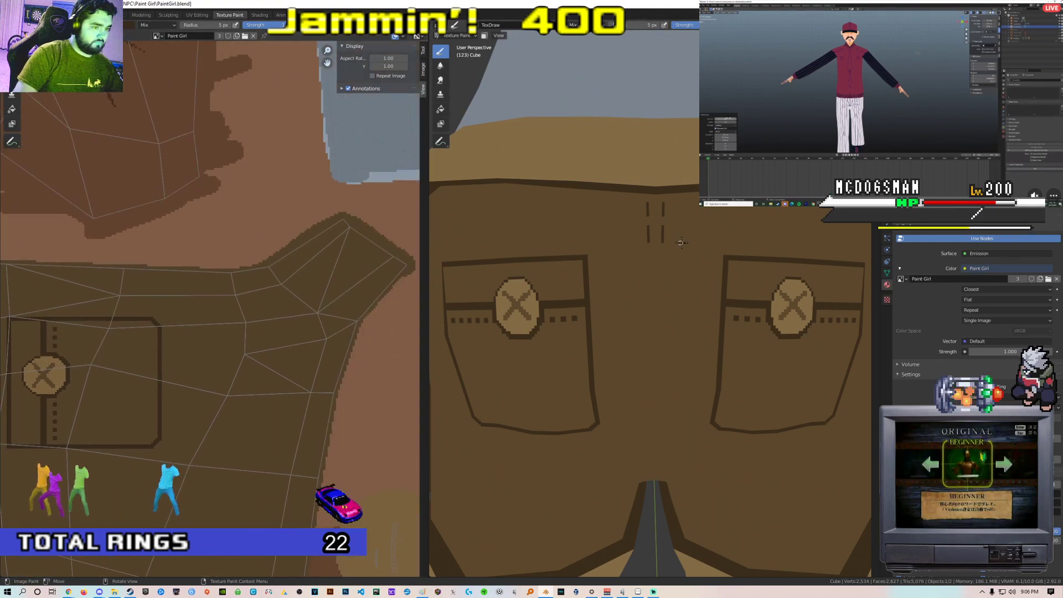
pyautogui.scroll(-4, 326, 311)
pyautogui.scroll(4, 224, 304)
pyautogui.moveTo(224, 303); pyautogui.dragTo(257, 304, button='middle')
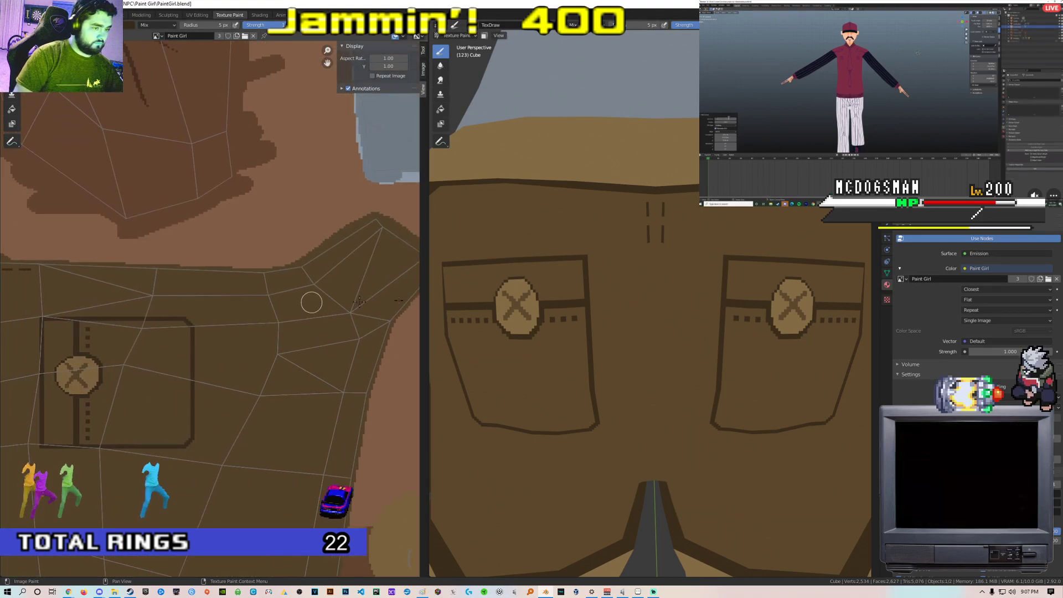
pyautogui.moveTo(632, 279); pyautogui.dragTo(623, 255, button='middle')
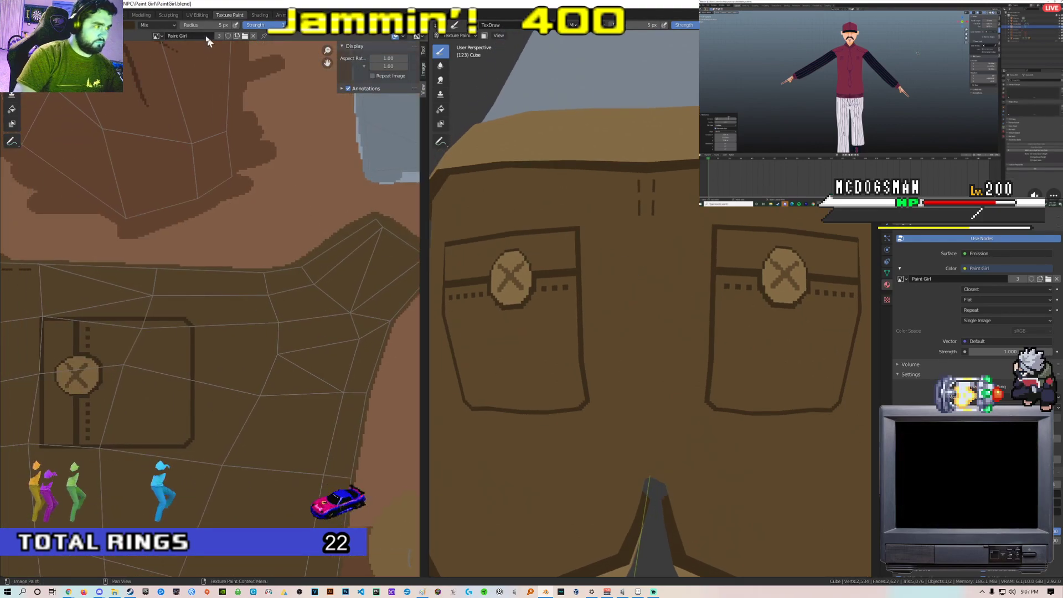
pyautogui.click(197, 15)
pyautogui.scroll(-10, 277, 254)
pyautogui.moveTo(390, 287); pyautogui.dragTo(181, 261, button='middle')
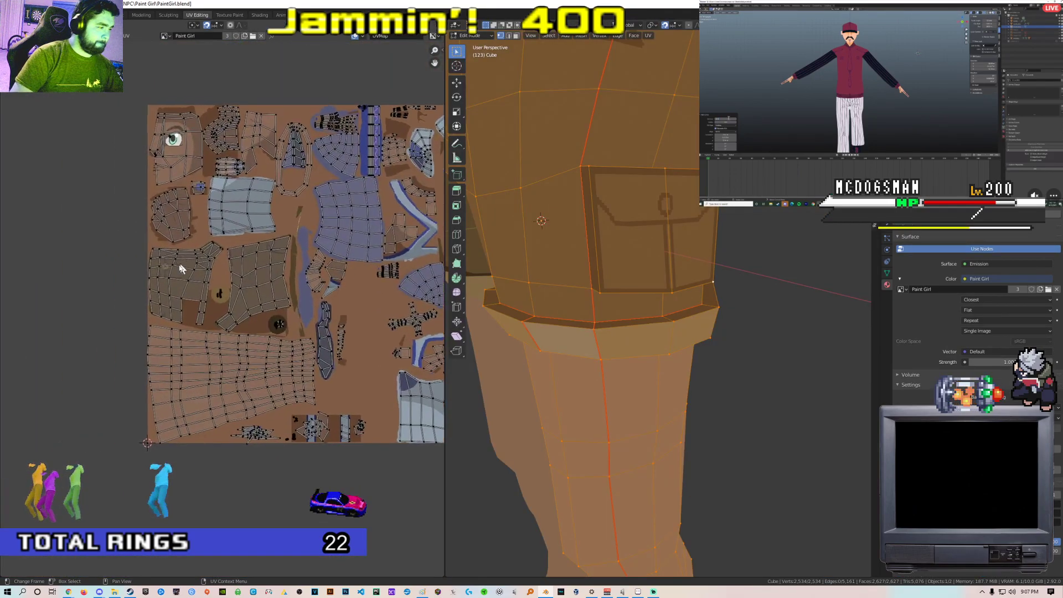
pyautogui.scroll(7, 181, 265)
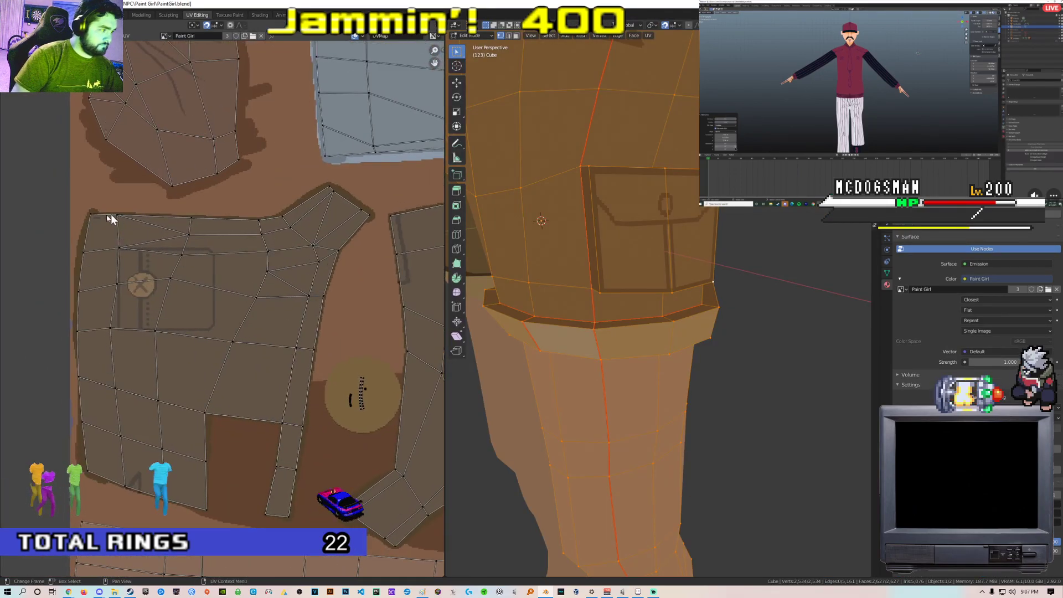
pyautogui.keyDown('alt'); pyautogui.click(165, 216); pyautogui.keyUp('alt')
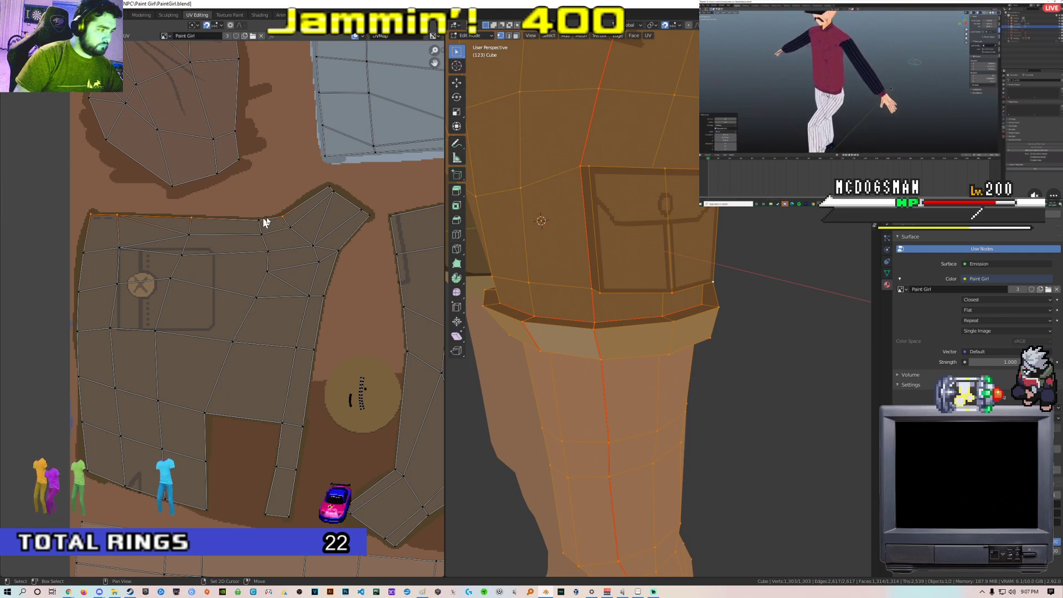
pyautogui.press('s')
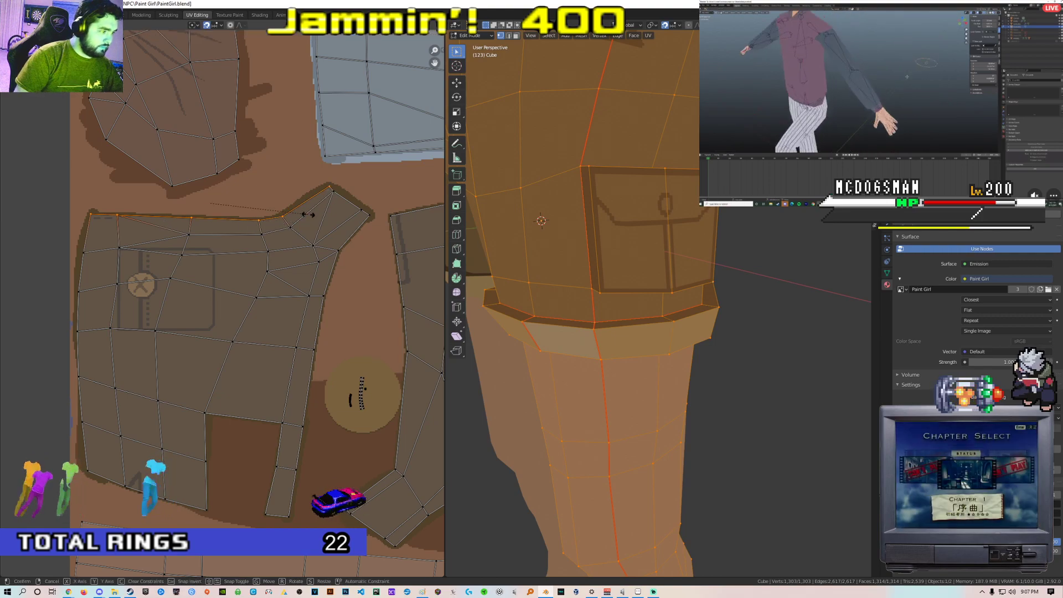
# Flatten the selected upper edge of the shorts' UV island with a Y scale of 0 and move it up to the island's peak
pyautogui.press('y')
pyautogui.press('0')
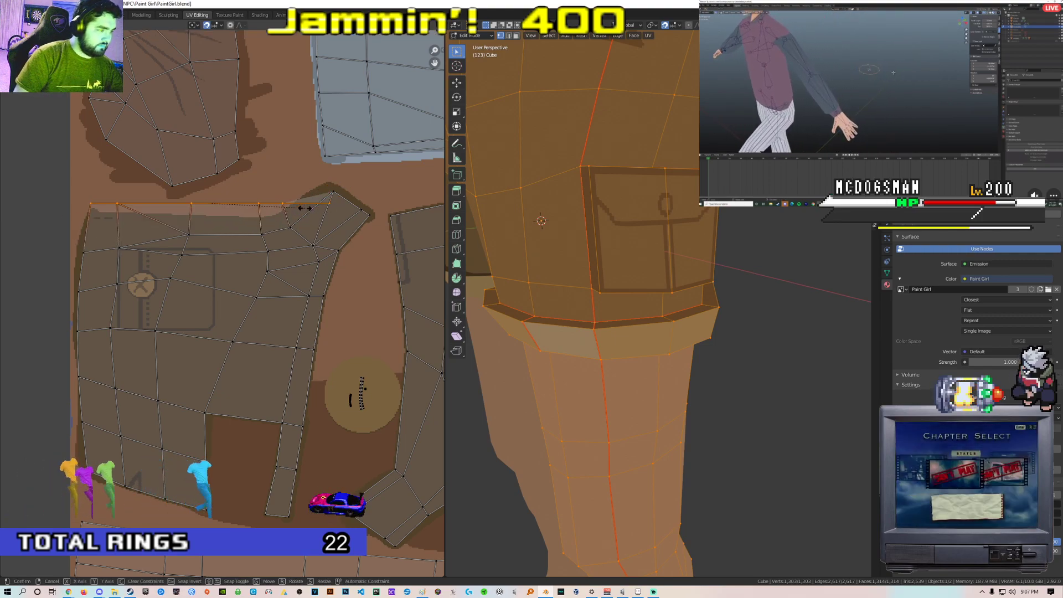
pyautogui.click(306, 214)
pyautogui.press('g')
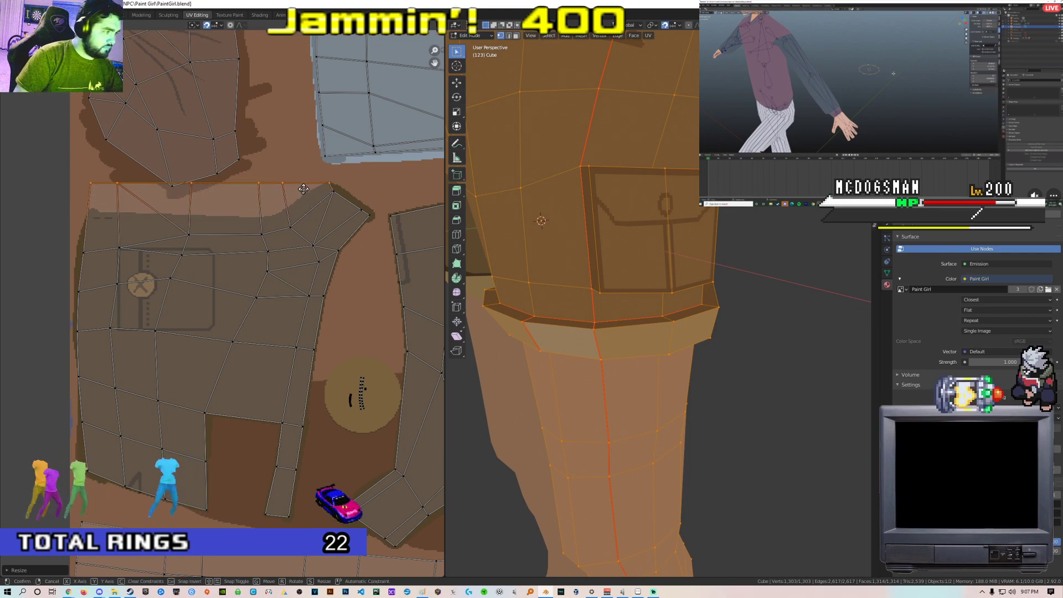
pyautogui.click(303, 189)
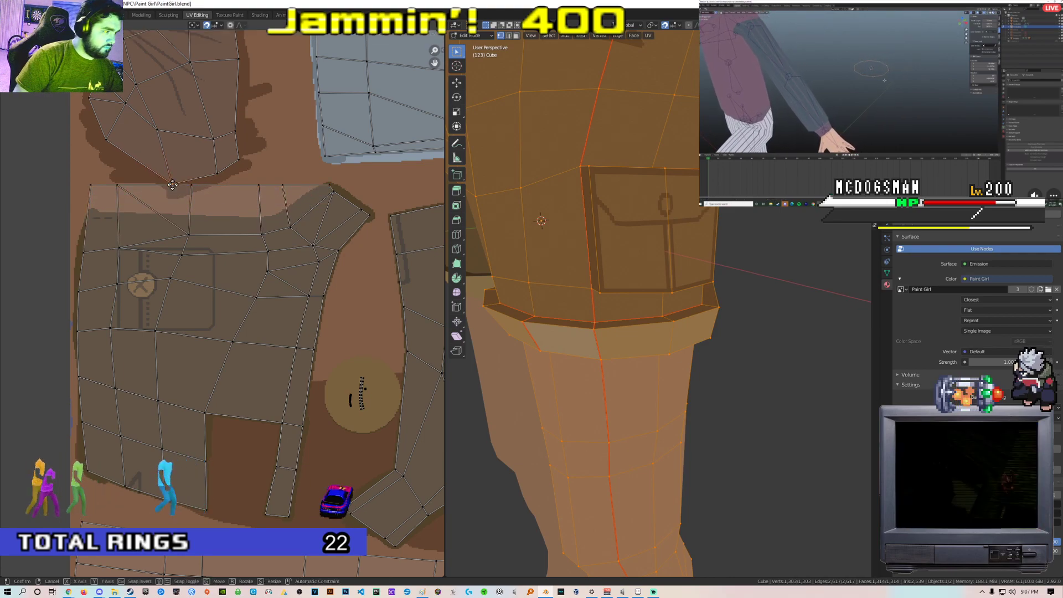
# Switch to the Texture Paint workspace and sample the shorts' brown from the texture as the brush color
pyautogui.scroll(3, 277, 234)
pyautogui.moveTo(601, 270); pyautogui.dragTo(627, 283, button='middle')
pyautogui.scroll(-4, 676, 266)
pyautogui.scroll(-3, 303, 276)
pyautogui.scroll(2, 304, 276)
pyautogui.scroll(2, 615, 208)
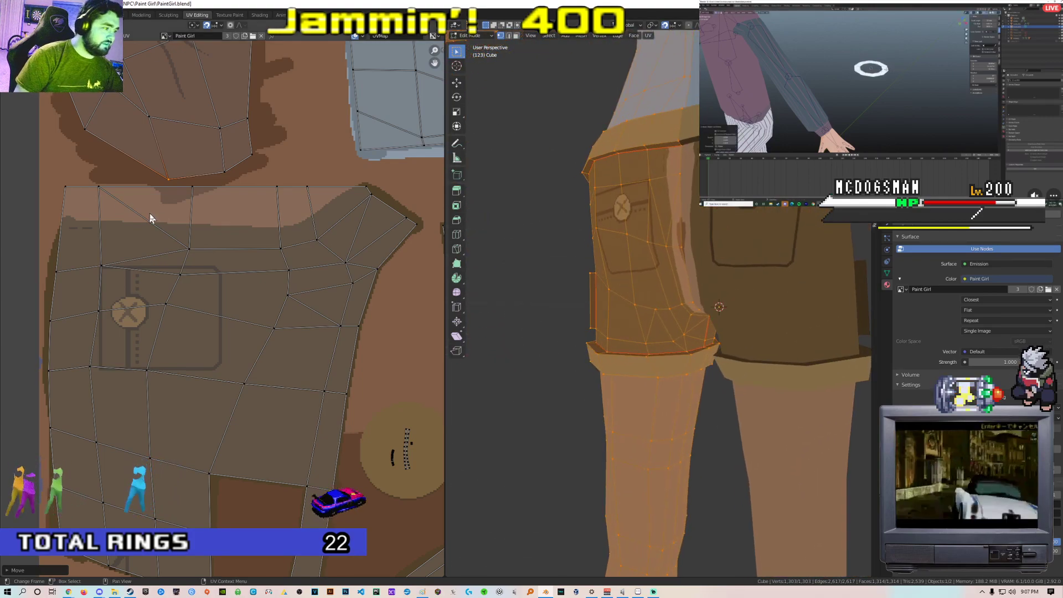
pyautogui.click(229, 15)
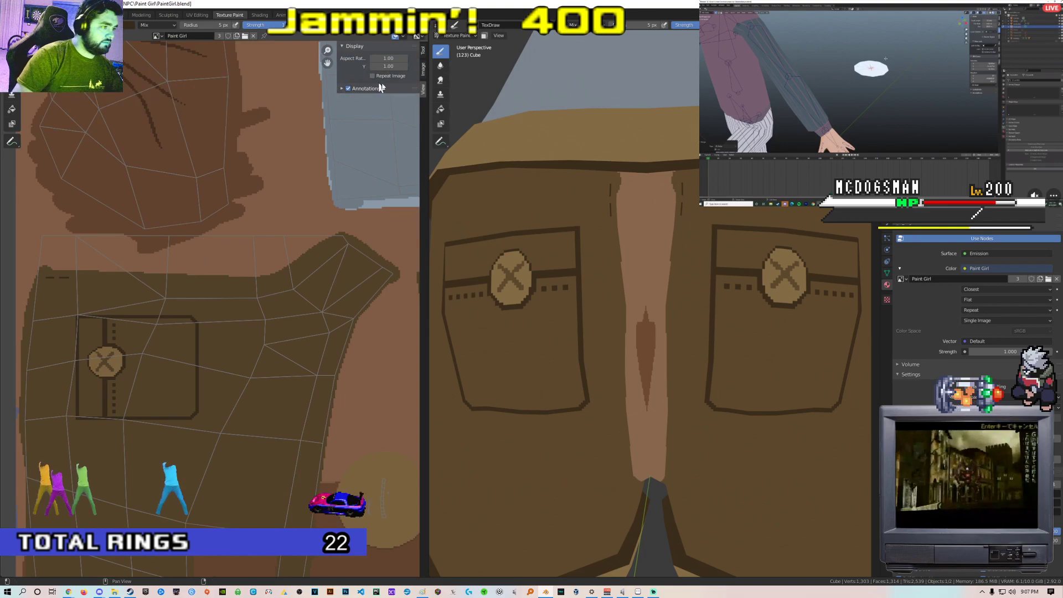
pyautogui.click(421, 53)
pyautogui.click(357, 266)
pyautogui.click(406, 240)
pyautogui.click(264, 297)
# Paint the bare strip along the raised upper edge of the shorts' UV island with the sampled brown
pyautogui.moveTo(239, 275); pyautogui.dragTo(319, 246)
pyautogui.moveTo(319, 245); pyautogui.dragTo(308, 248, button='middle')
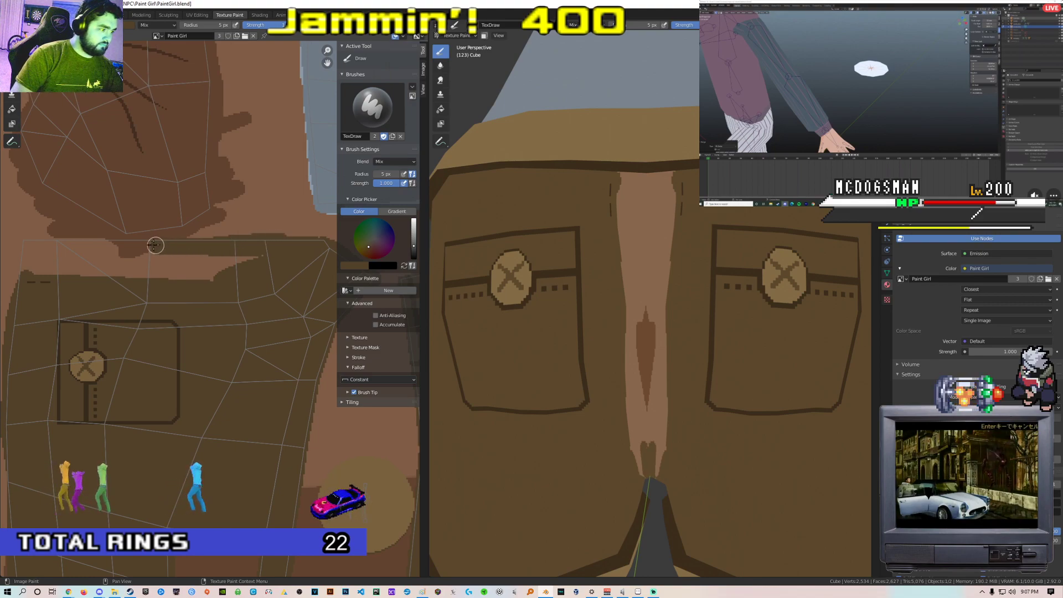
pyautogui.moveTo(160, 245); pyautogui.dragTo(234, 242, button='middle')
pyautogui.moveTo(97, 268)
pyautogui.mouseDown()
pyautogui.moveTo(105, 276)
pyautogui.moveTo(324, 257)
pyautogui.mouseUp()
pyautogui.moveTo(288, 270)
pyautogui.mouseDown(button='middle')
pyautogui.moveTo(208, 276)
pyautogui.moveTo(337, 239)
pyautogui.mouseUp(button='middle')
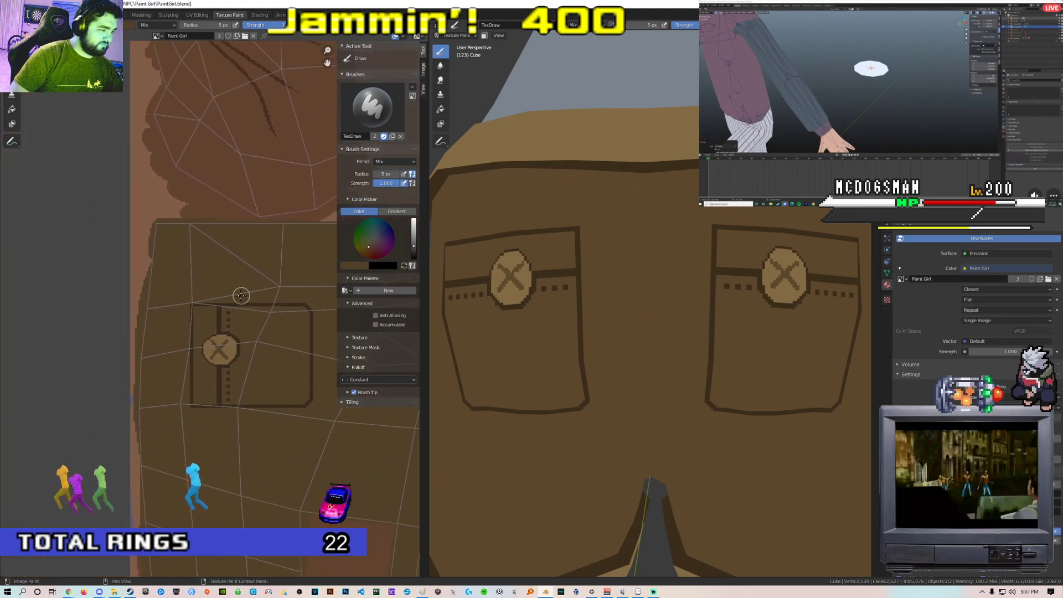
# Sample the dark outline brown near the back pocket as the brush color and set the brush radius to 1 px
pyautogui.scroll(2, 190, 367)
pyautogui.click(361, 265)
pyautogui.click(410, 236)
pyautogui.click(299, 266)
pyautogui.moveTo(152, 182)
pyautogui.mouseDown(button='middle')
pyautogui.moveTo(168, 220)
pyautogui.moveTo(162, 270)
pyautogui.mouseUp(button='middle')
pyautogui.scroll(3, 162, 270)
pyautogui.rightClick(161, 220)
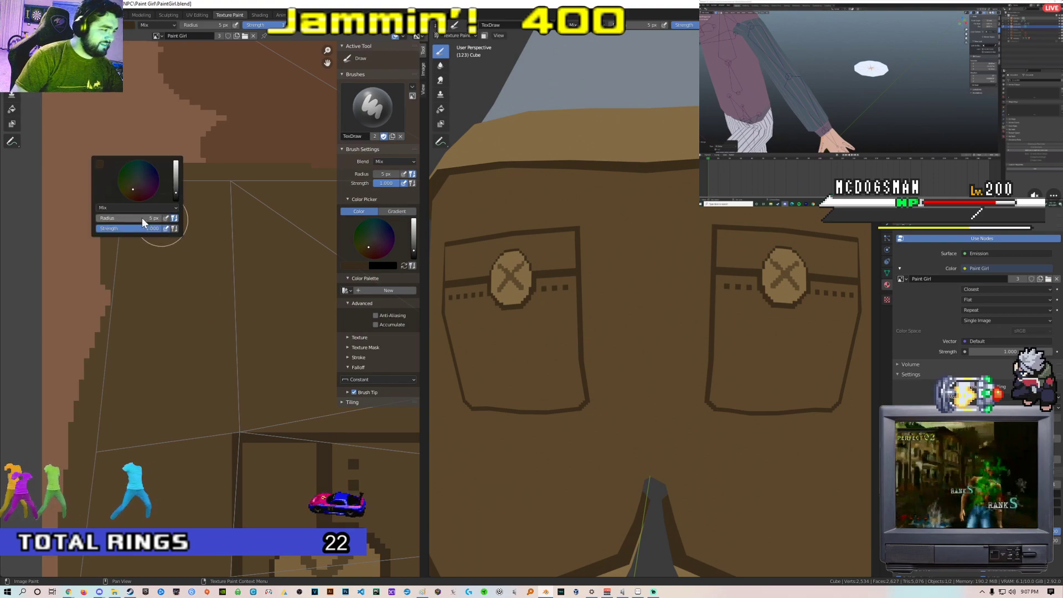
pyautogui.scroll(1, 137, 249)
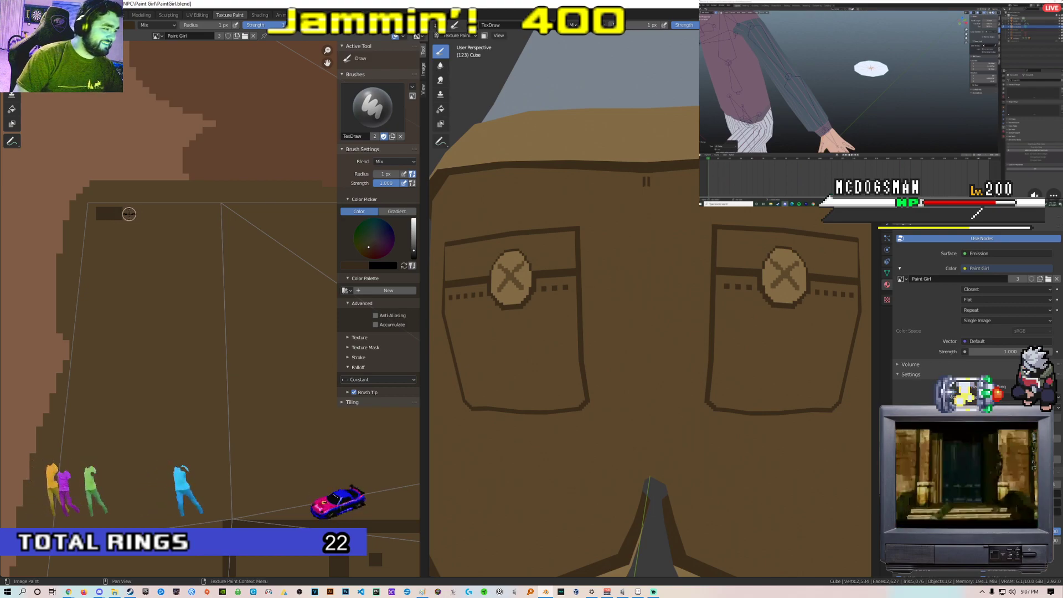
# Draw a thin dark stitch line below the corner of the shorts' upper edge, undo the last stray stroke and resample the brush color
pyautogui.moveTo(103, 220); pyautogui.dragTo(137, 219)
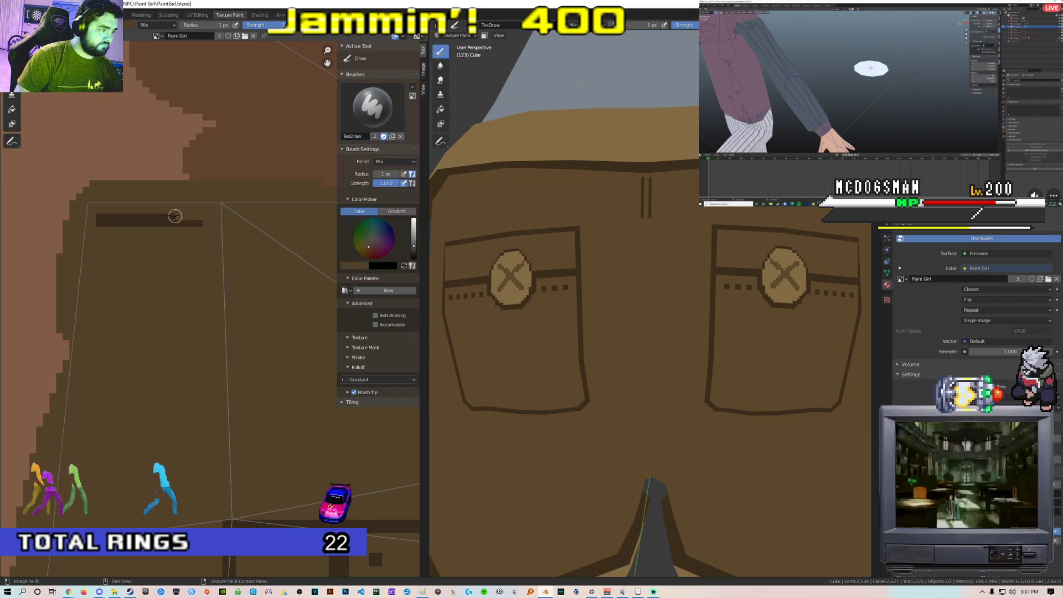
pyautogui.moveTo(177, 216); pyautogui.dragTo(95, 217)
pyautogui.hotkey('ctrl', 'z')
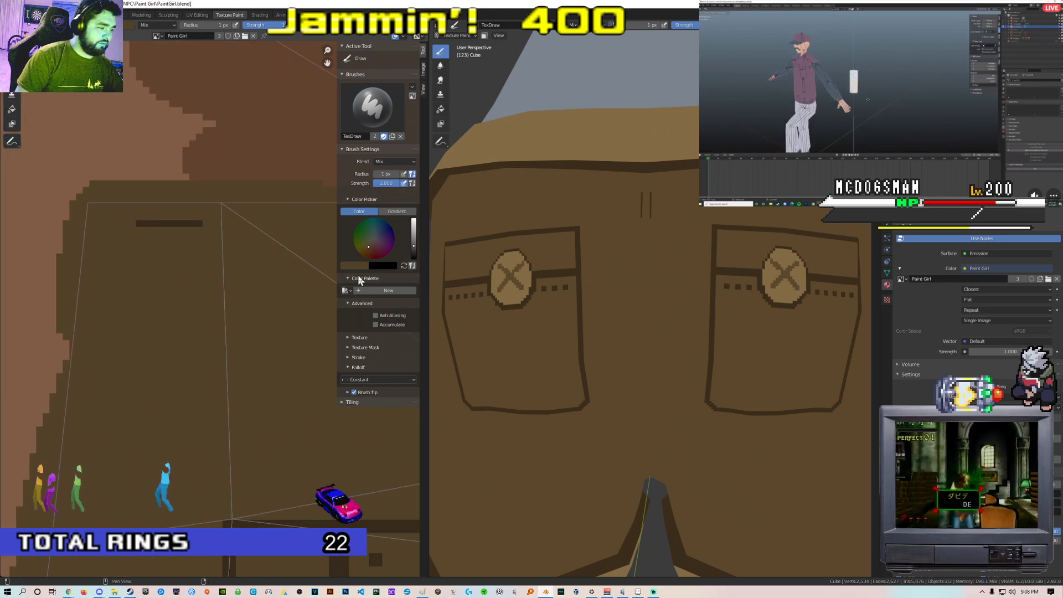
pyautogui.click(358, 266)
pyautogui.click(411, 236)
pyautogui.click(167, 216)
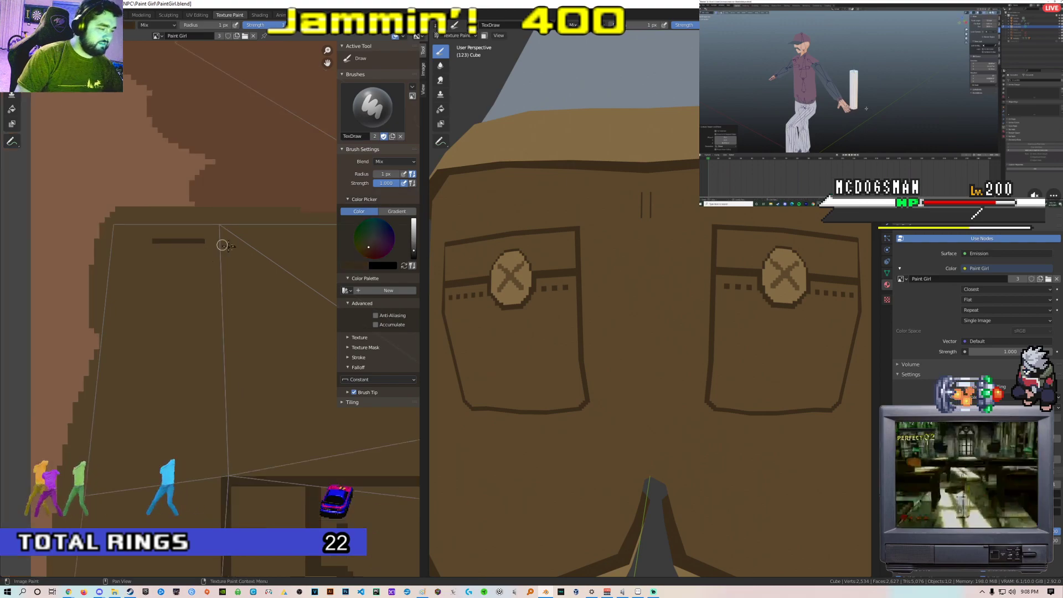
# Rework the thin line into a row of three short stitch dashes, sampling colors from the texture
pyautogui.scroll(-6, 214, 239)
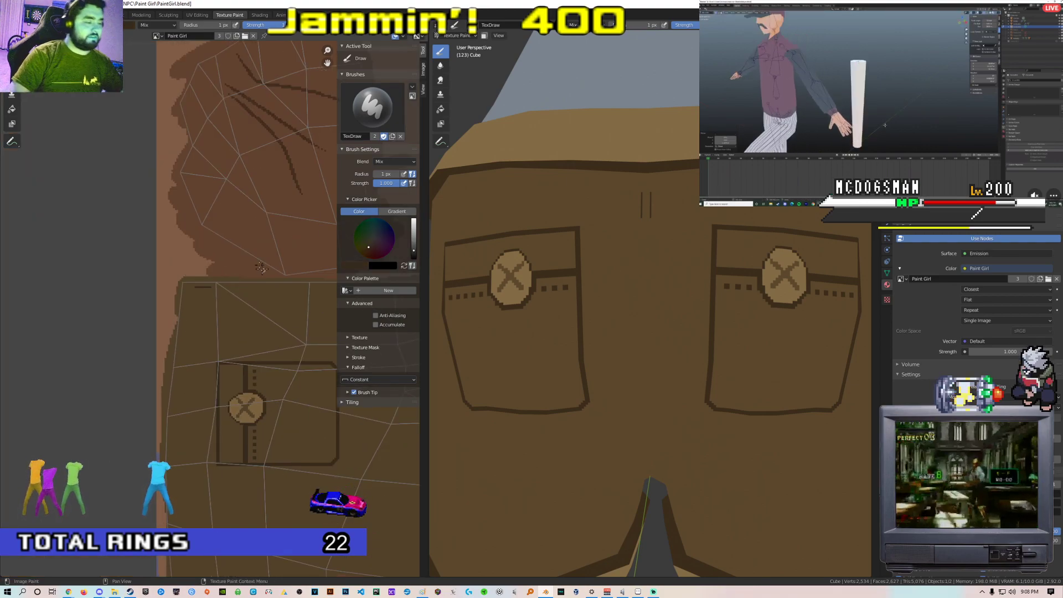
pyautogui.scroll(6, 181, 243)
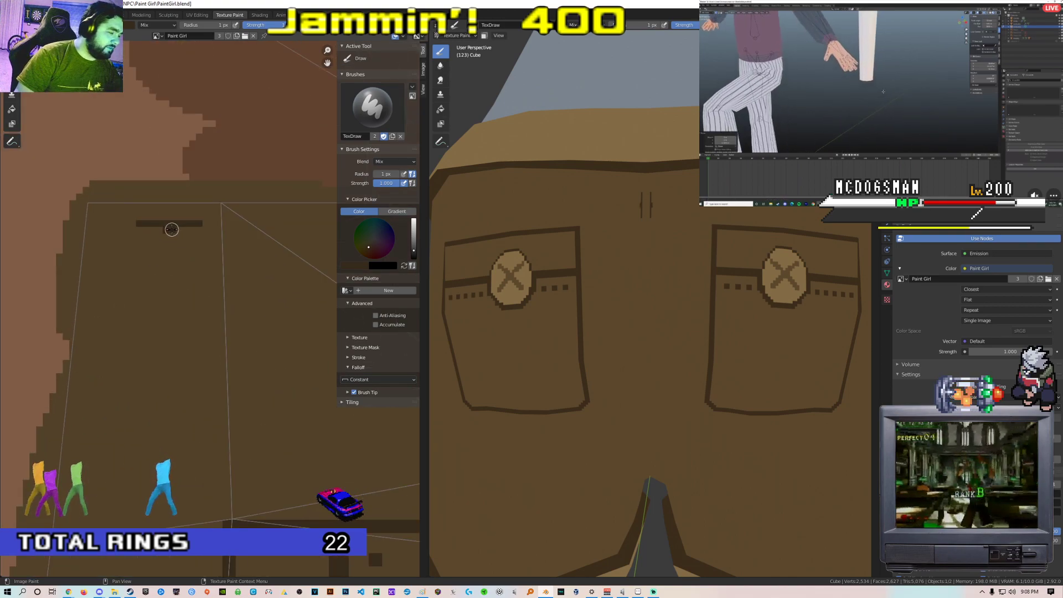
pyautogui.press('e')
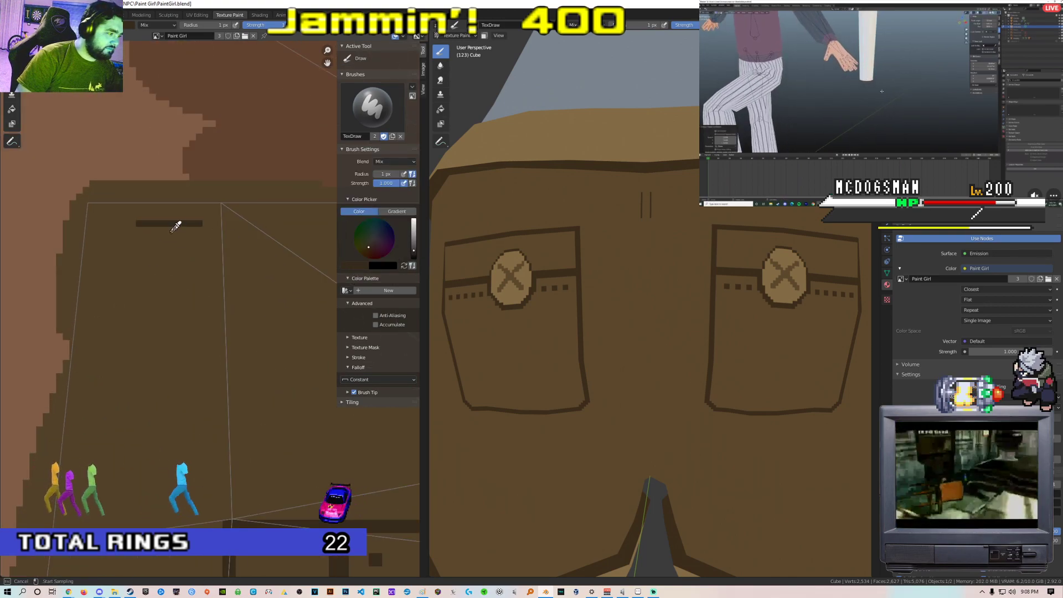
pyautogui.click(171, 228)
pyautogui.scroll(1, 172, 247)
pyautogui.press('e')
pyautogui.click(144, 203)
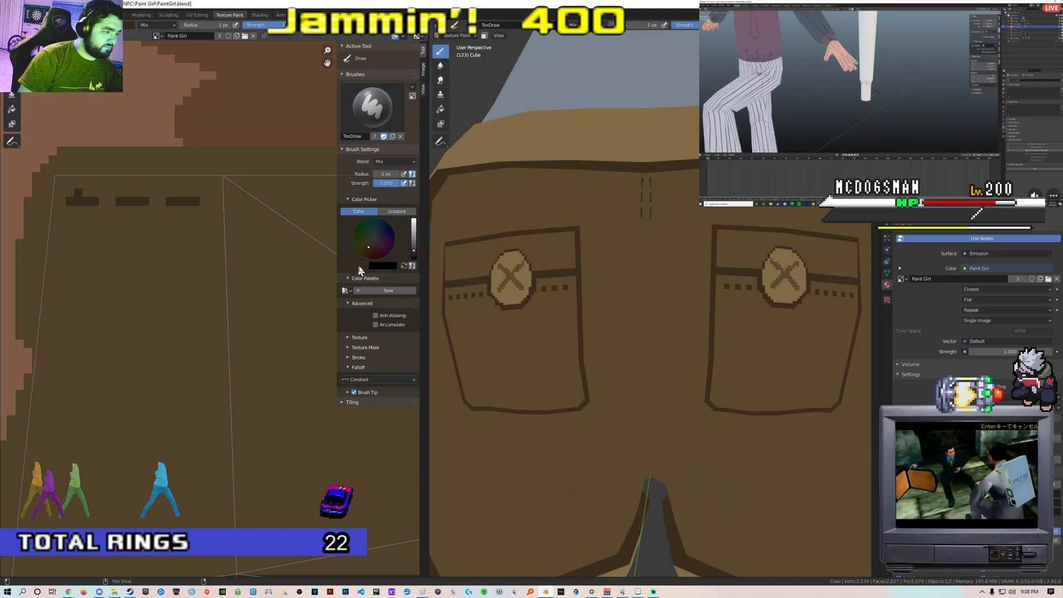
# Check the stitching on the back of the shorts model and save the texture image
pyautogui.scroll(-4, 170, 251)
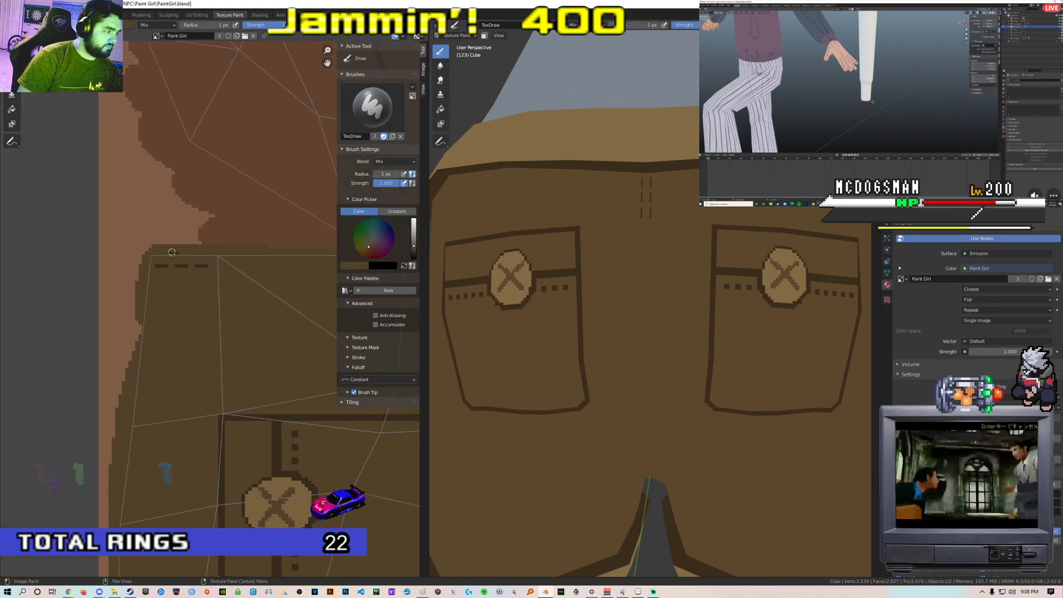
pyautogui.scroll(-3, 166, 285)
pyautogui.scroll(-5, 658, 284)
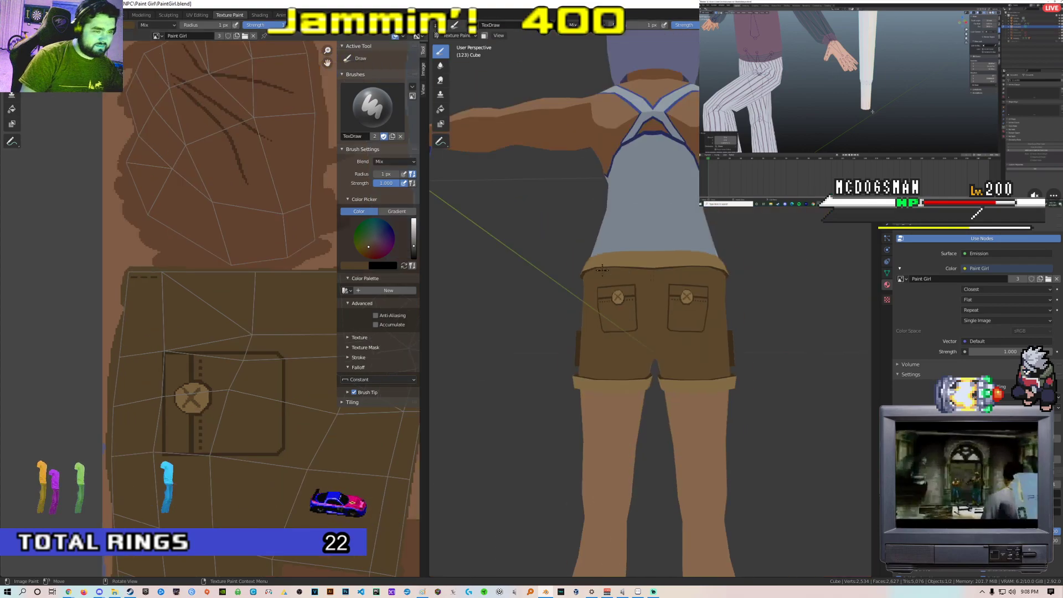
pyautogui.scroll(3, 658, 283)
pyautogui.click(62, 35)
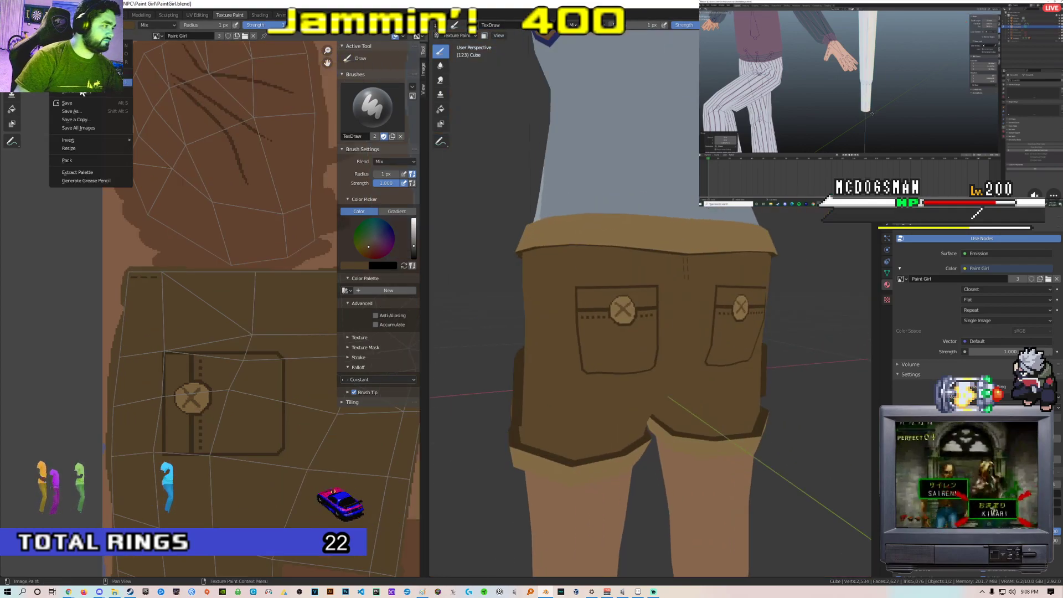
pyautogui.click(72, 105)
# Switch to Aseprite and reopen paintgirltex.png from the recent files
pyautogui.hotkey('alt', 'Tab')
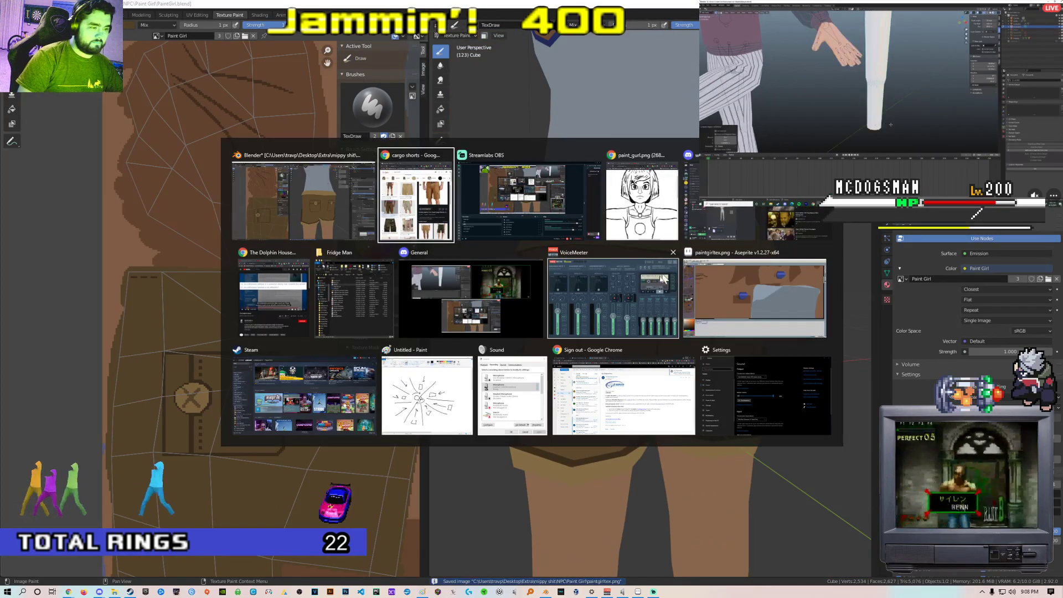
pyautogui.click(725, 286)
pyautogui.hotkey('alt', 'f')
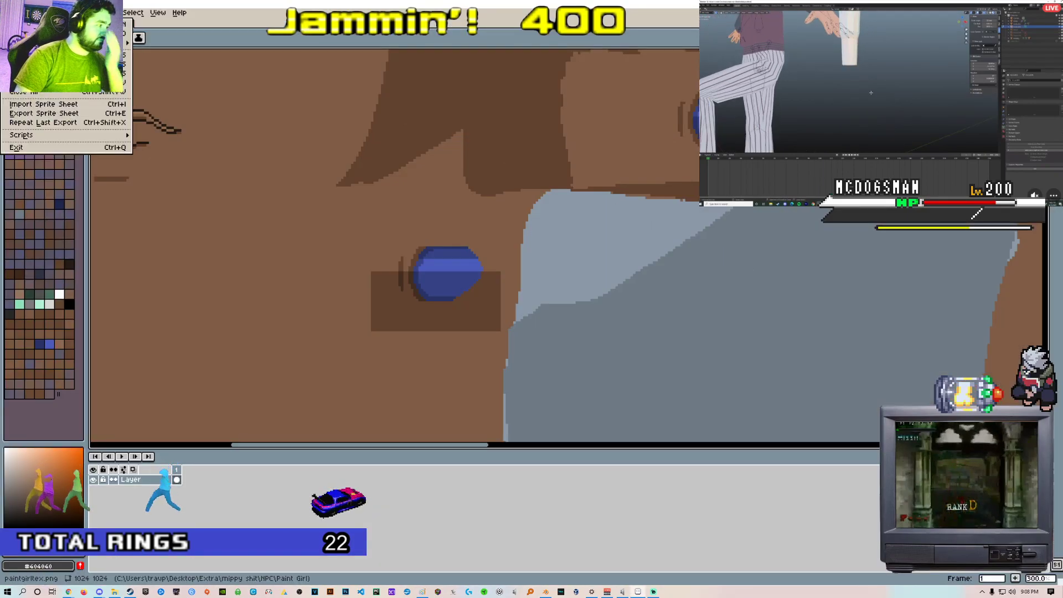
pyautogui.moveTo(111, 42)
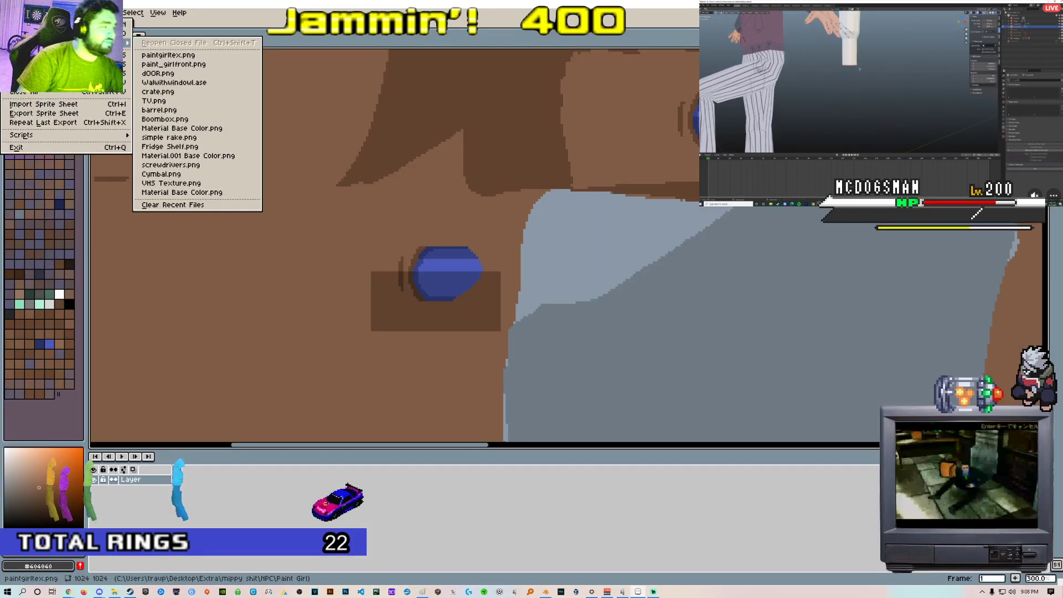
pyautogui.click(171, 56)
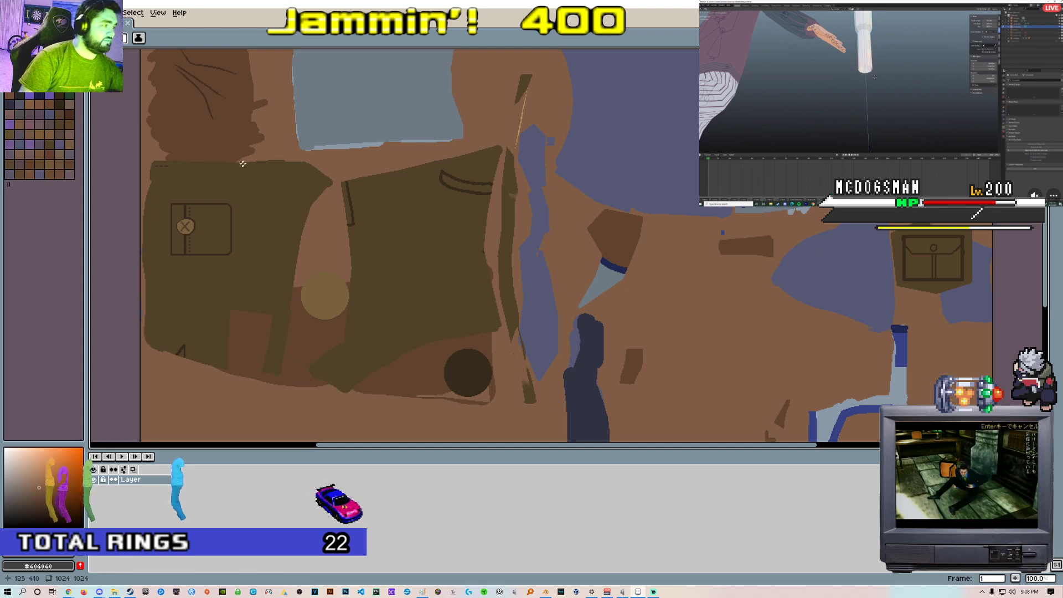
# Select the row of three stitch dashes, make a new brush from it and stamp it further along the same row
pyautogui.scroll(1, 180, 140)
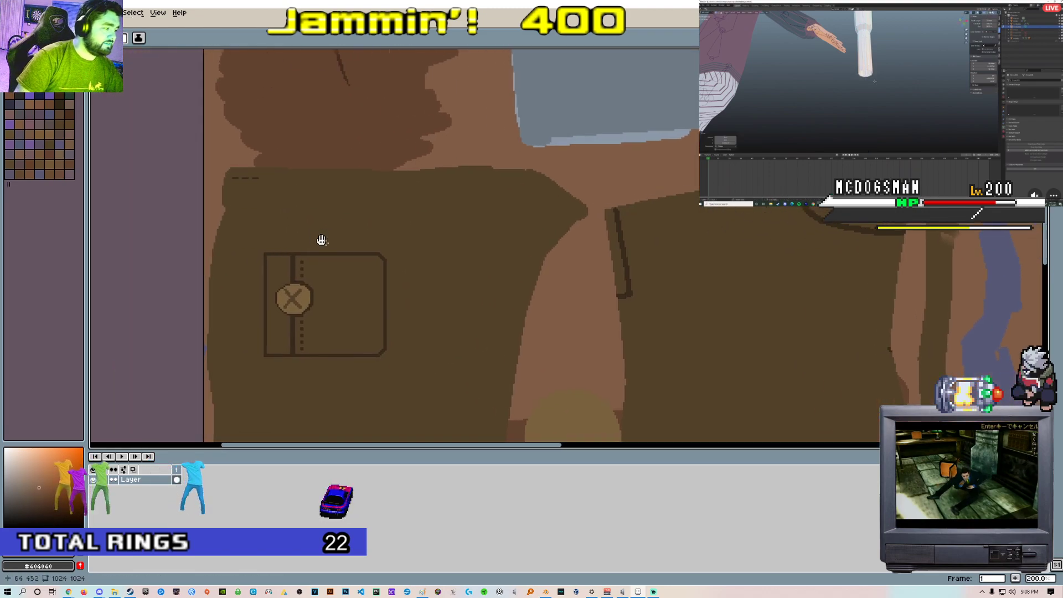
pyautogui.scroll(3, 309, 203)
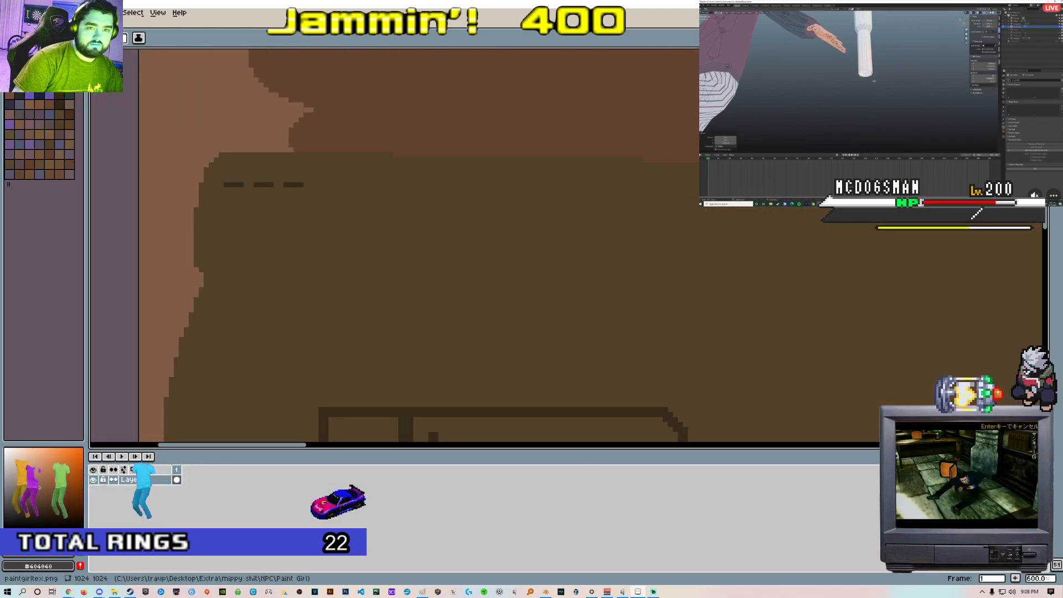
pyautogui.press('m')
pyautogui.scroll(1, 275, 194)
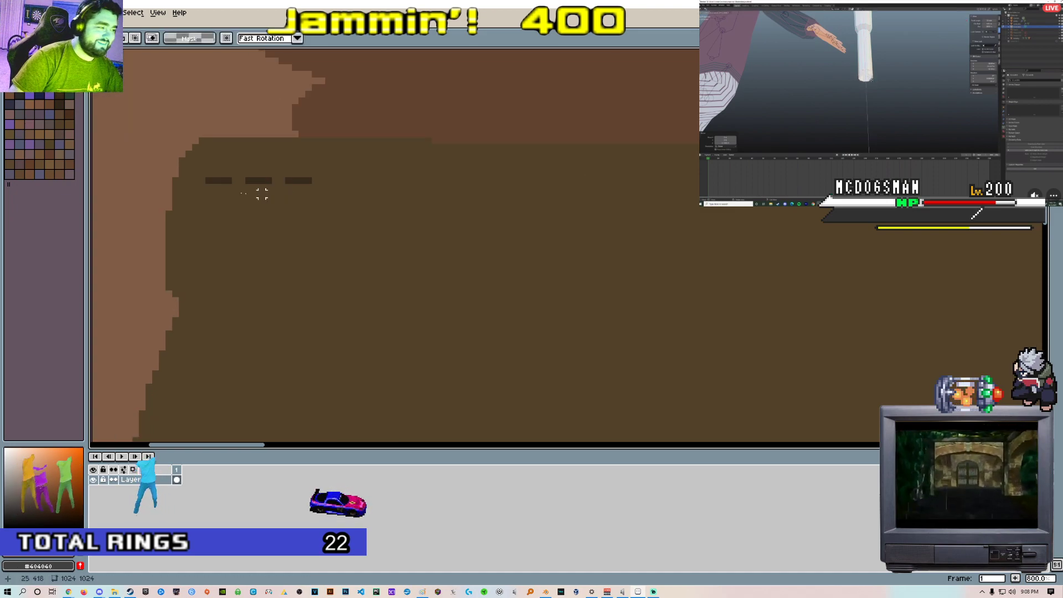
pyautogui.moveTo(208, 181); pyautogui.dragTo(314, 181)
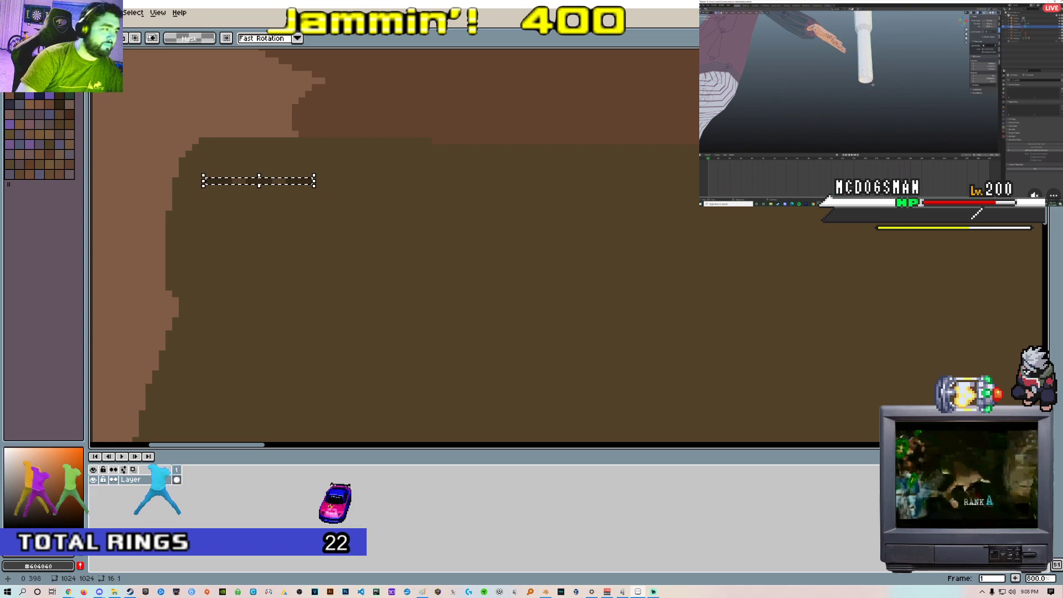
pyautogui.click(26, 12)
pyautogui.moveTo(50, 12)
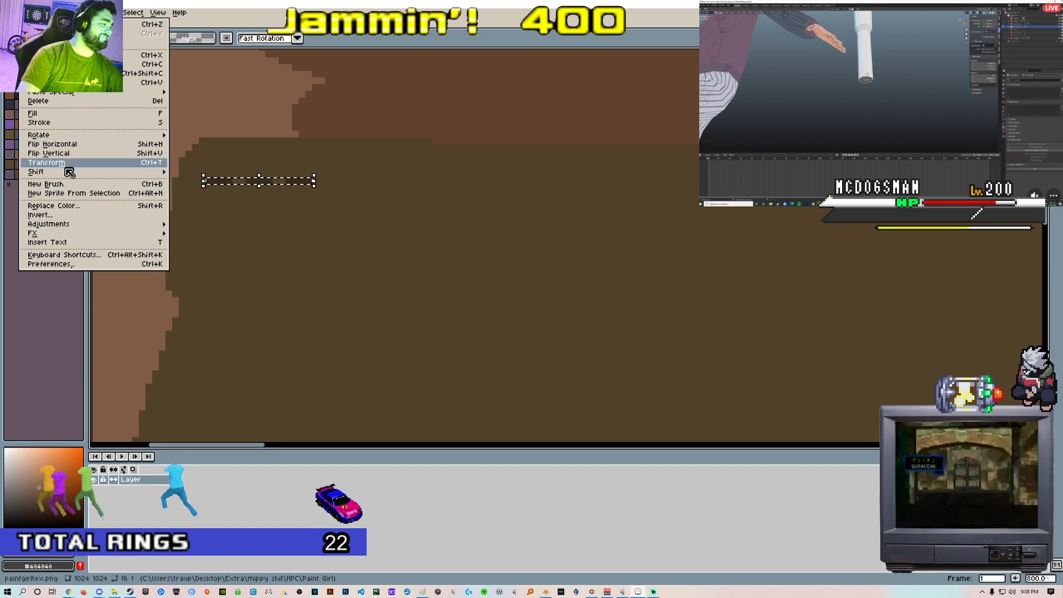
pyautogui.click(72, 184)
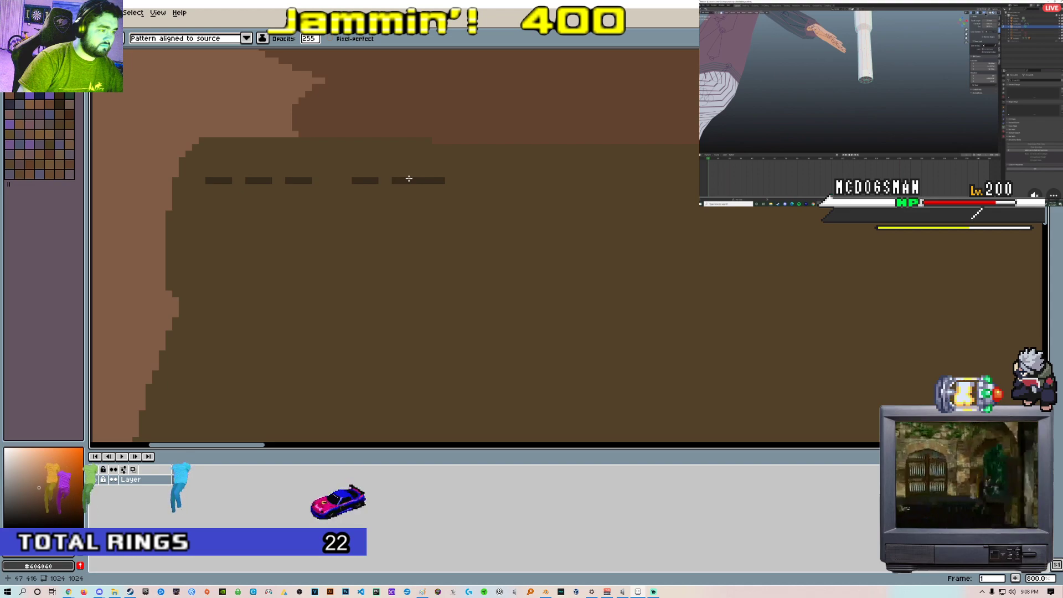
pyautogui.click(346, 178)
# Select only the first two dashes of the stitching row with a 12 × 1 px rectangular marquee
pyautogui.click(1054, 55)
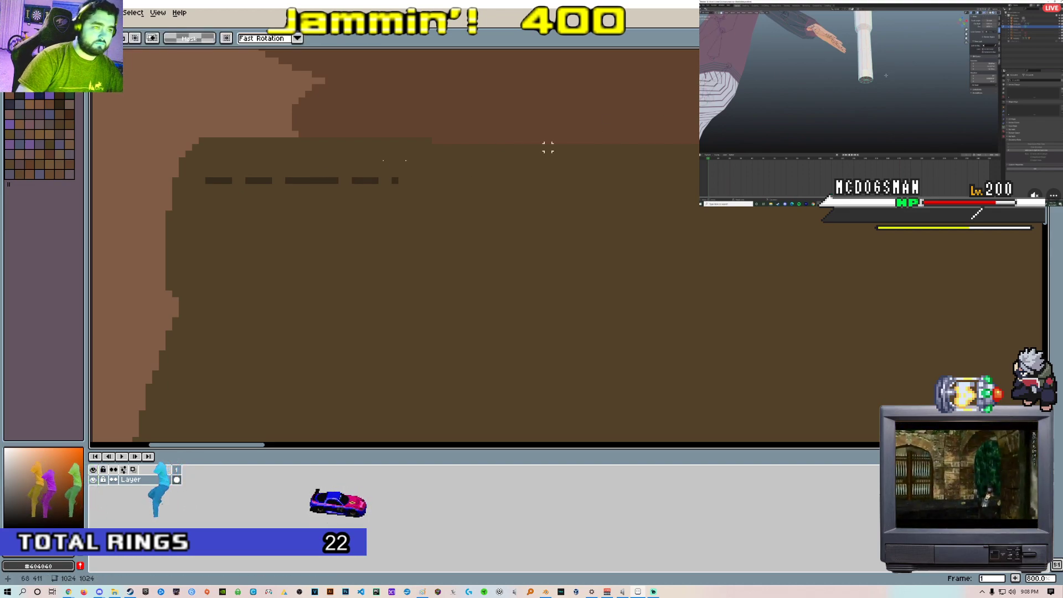
pyautogui.moveTo(204, 178); pyautogui.dragTo(287, 185)
pyautogui.click(31, 12)
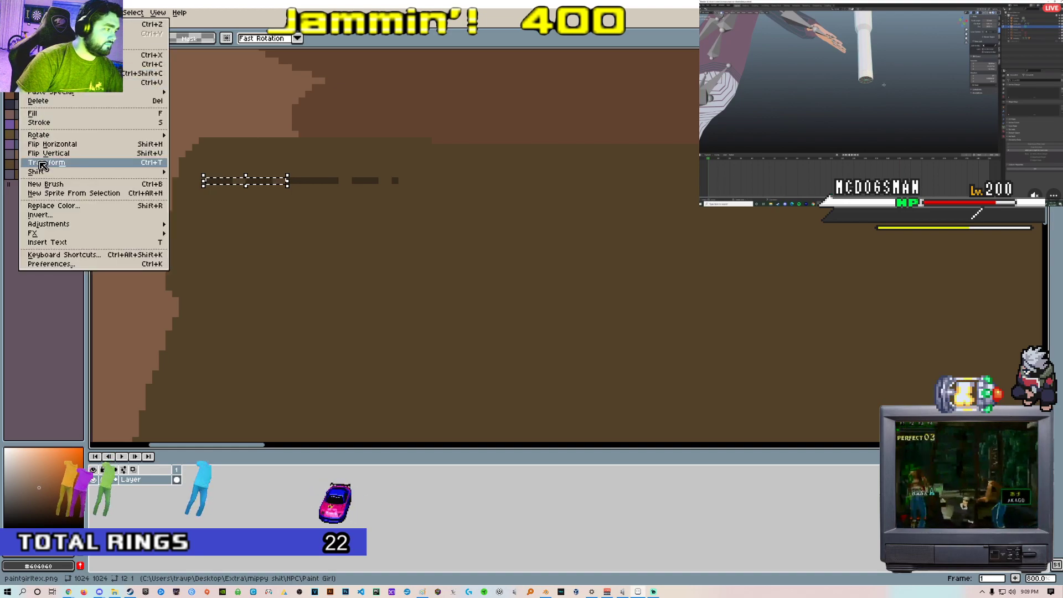
pyautogui.click(31, 12)
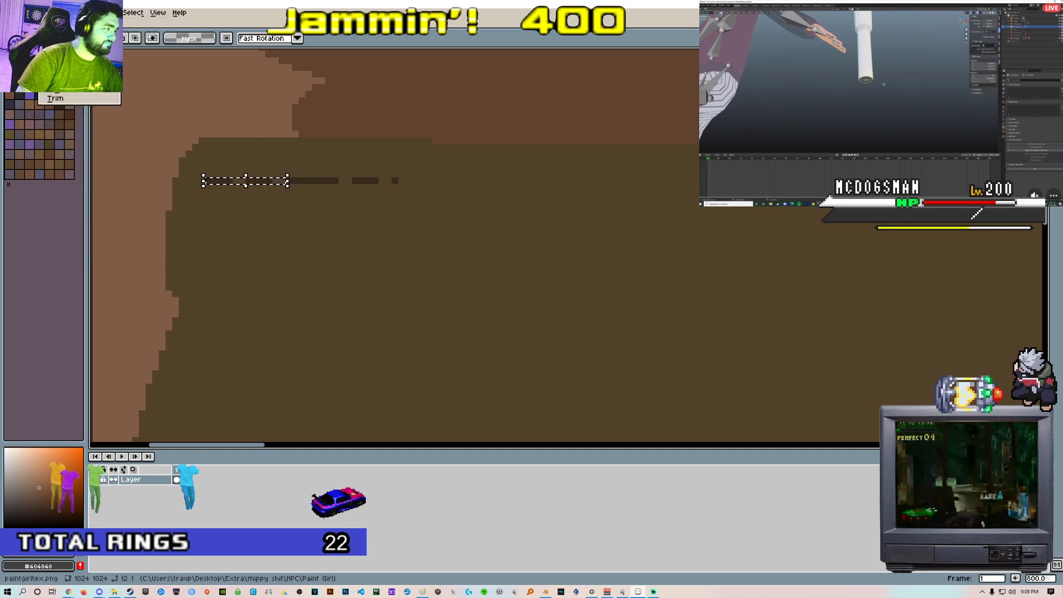
pyautogui.click(31, 12)
pyautogui.click(61, 193)
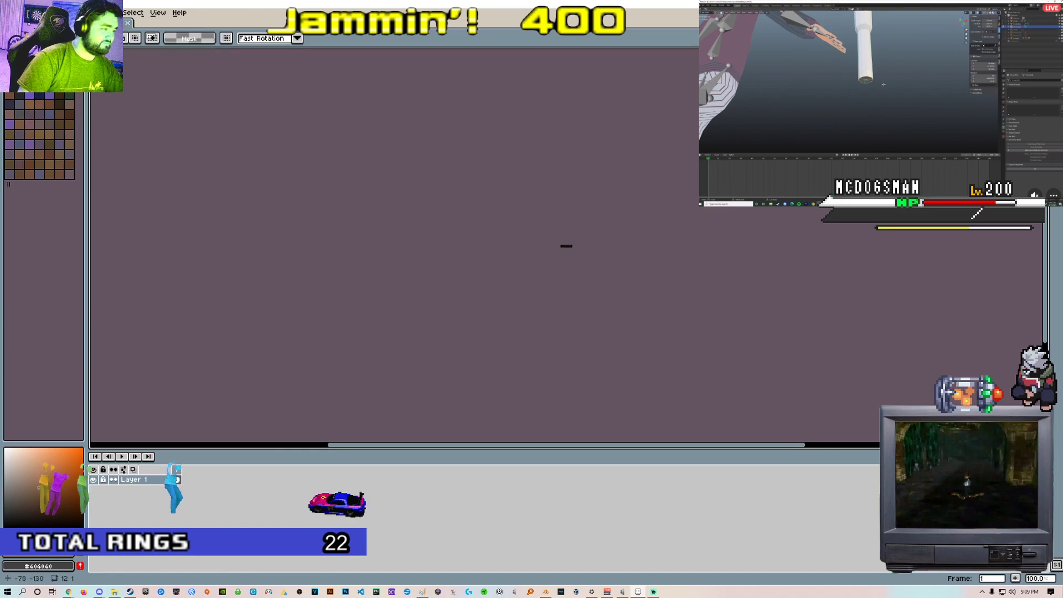
pyautogui.click(44, 23)
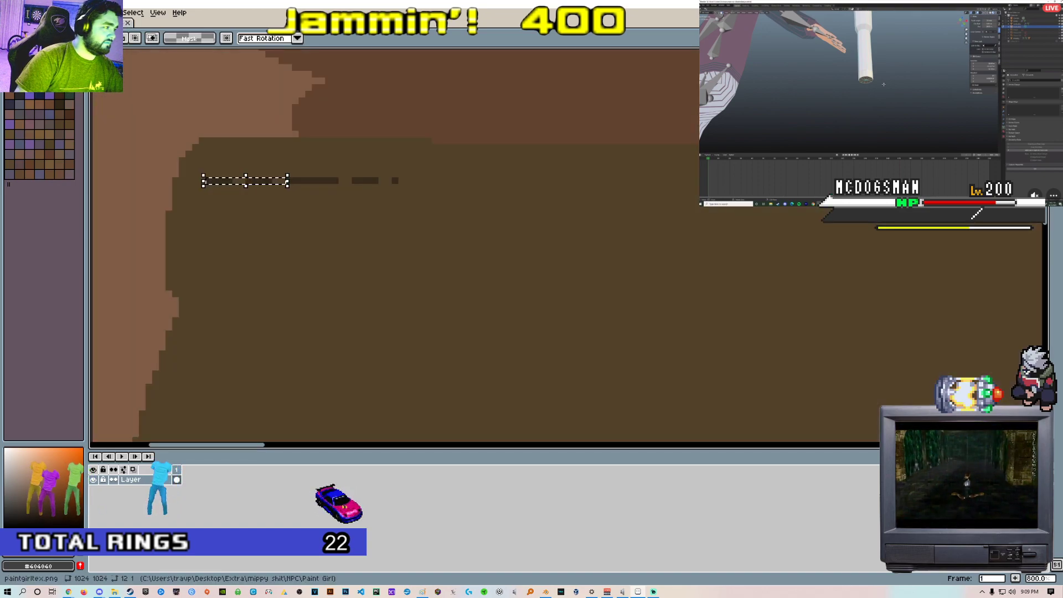
# Create a new brush from the selected pair of stitch dashes
pyautogui.click(30, 12)
pyautogui.click(55, 184)
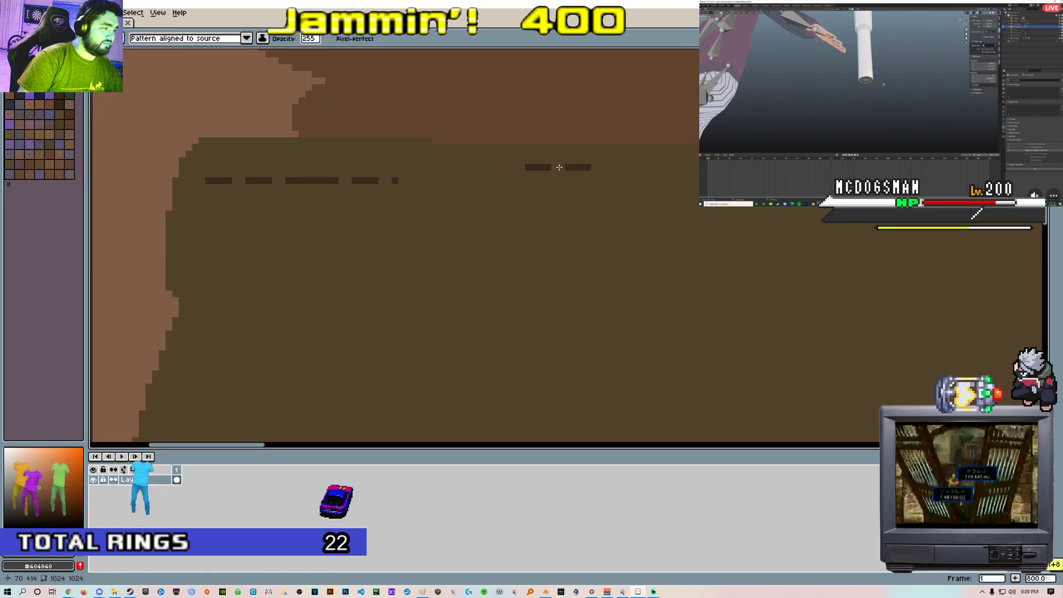
# Use the dash-pair brush to draw a straight horizontal stitch line about 195 px long along the shorts' upper edge
pyautogui.click(1055, 135)
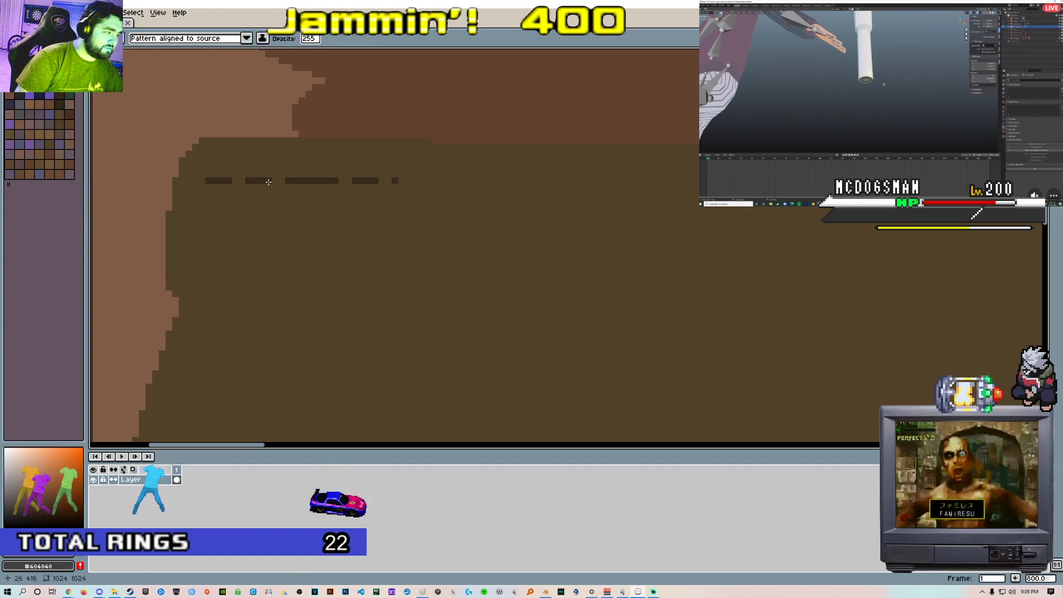
pyautogui.hotkey('ctrl', 'z')
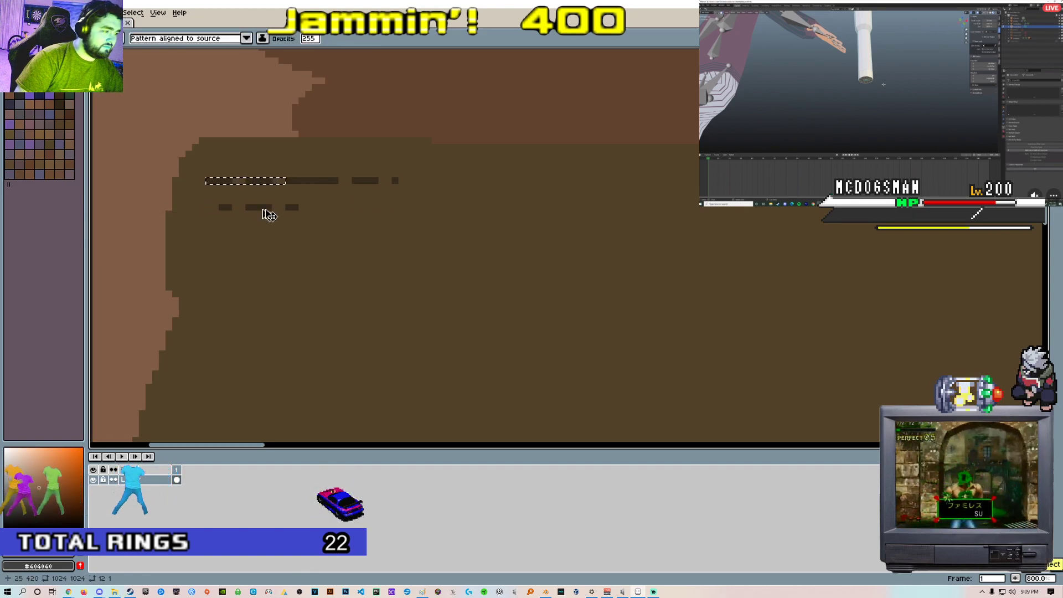
pyautogui.moveTo(238, 181)
pyautogui.mouseDown()
pyautogui.moveTo(1036, 188)
pyautogui.moveTo(790, 180)
pyautogui.mouseUp()
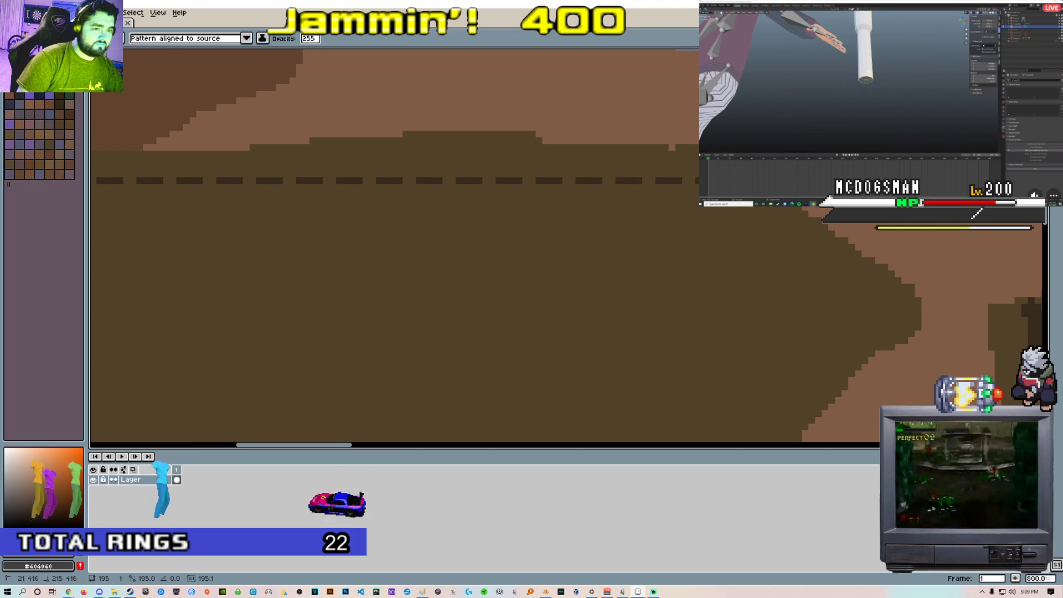
pyautogui.scroll(-6, 808, 181)
pyautogui.moveTo(747, 266); pyautogui.dragTo(699, 186, button='middle')
pyautogui.scroll(-3, 708, 185)
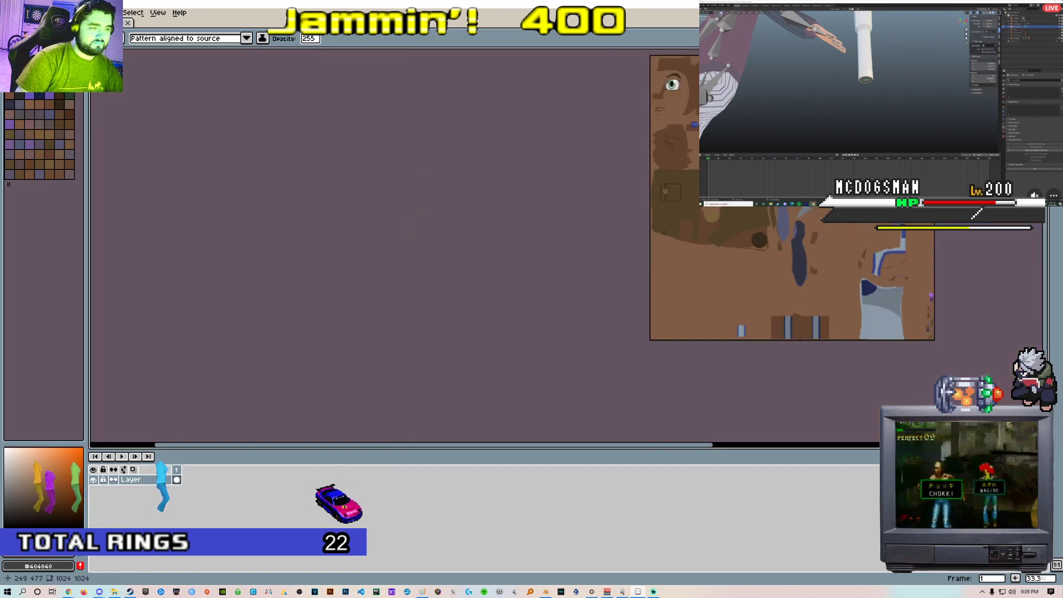
pyautogui.scroll(5, 634, 214)
pyautogui.scroll(-2, 635, 213)
pyautogui.scroll(2, 635, 213)
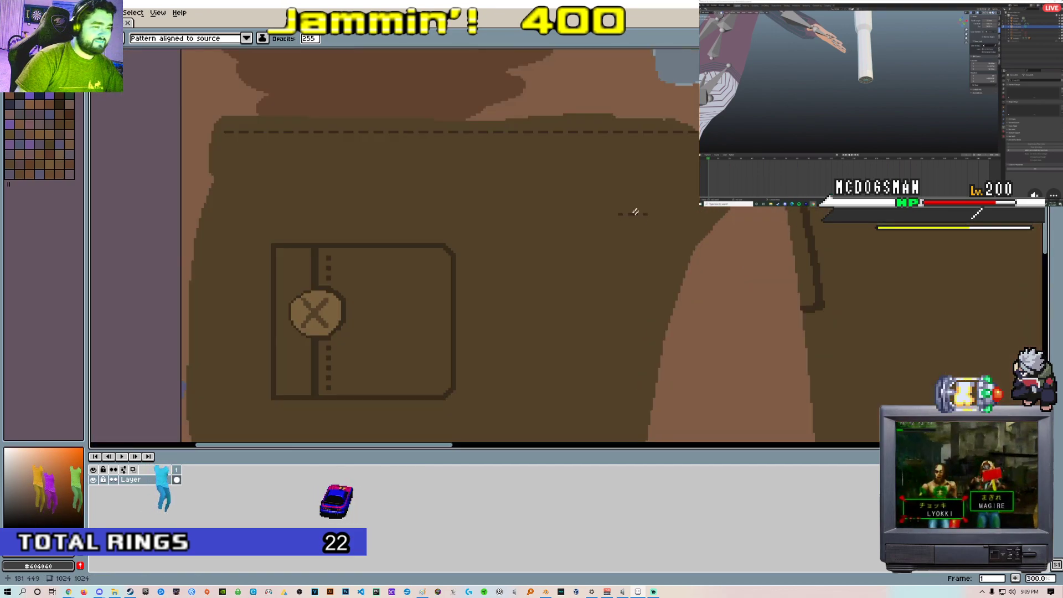
# Save the stitched texture, switch to Blender and reload the texture image there
pyautogui.moveTo(628, 205); pyautogui.dragTo(544, 188, button='middle')
pyautogui.scroll(-2, 541, 186)
pyautogui.scroll(1, 546, 192)
pyautogui.moveTo(545, 119); pyautogui.dragTo(560, 194, button='middle')
pyautogui.scroll(2, 561, 196)
pyautogui.hotkey('ctrl', 's')
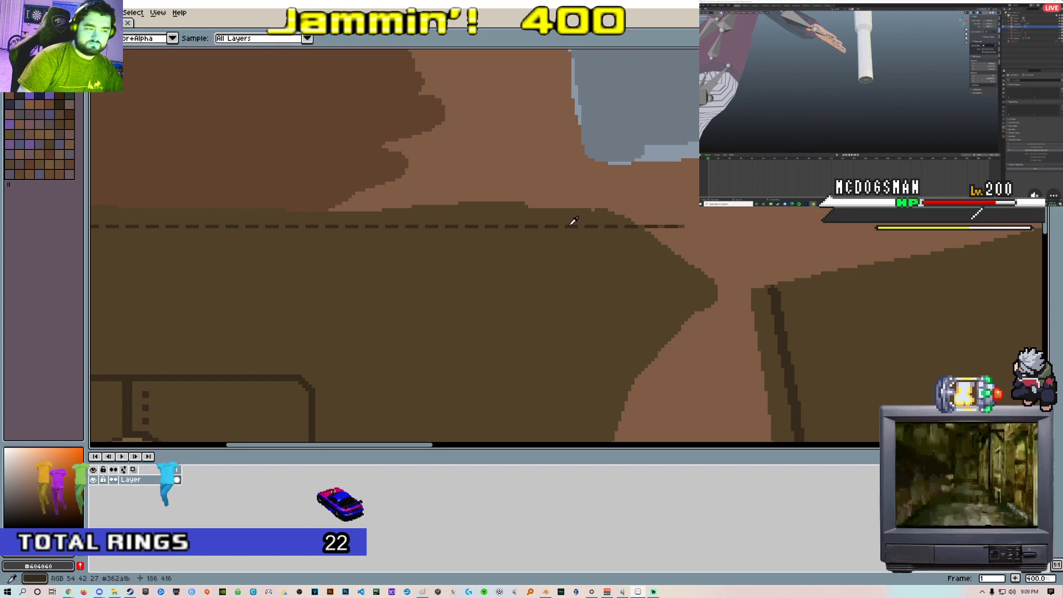
pyautogui.hotkey('alt', 'Tab')
pyautogui.click(61, 36)
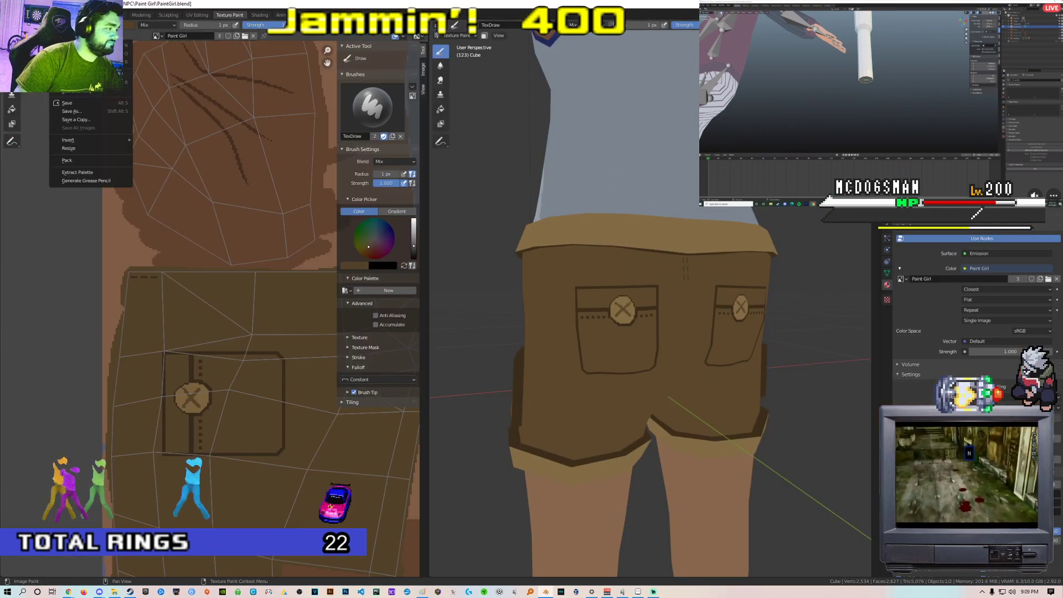
pyautogui.click(88, 82)
# In face editing, deselect everything and select the column of faces beside the shorts' front centre line, from crotch to waistband
pyautogui.moveTo(622, 271)
pyautogui.mouseDown(button='middle')
pyautogui.moveTo(603, 224)
pyautogui.moveTo(598, 285)
pyautogui.moveTo(533, 226)
pyautogui.moveTo(670, 233)
pyautogui.moveTo(703, 257)
pyautogui.moveTo(728, 299)
pyautogui.moveTo(723, 284)
pyautogui.moveTo(659, 274)
pyautogui.moveTo(671, 275)
pyautogui.mouseUp(button='middle')
pyautogui.scroll(4, 598, 285)
pyautogui.press('Tab')
pyautogui.press('3')
pyautogui.hotkey('alt', 'a')
pyautogui.click(676, 247)
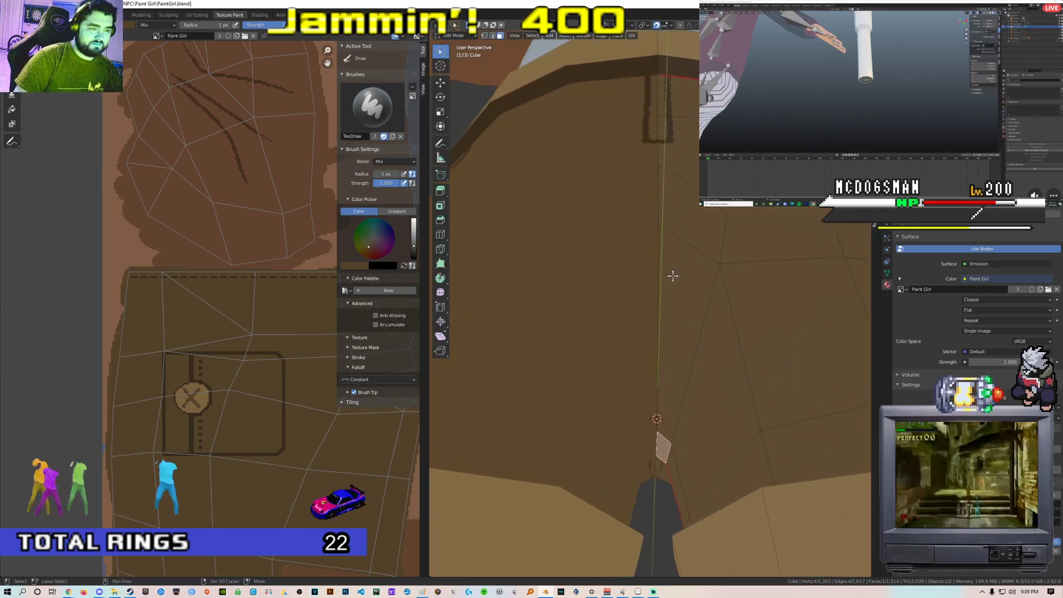
pyautogui.keyDown('shift'); pyautogui.click(672, 275); pyautogui.keyUp('shift')
pyautogui.keyDown('shift'); pyautogui.click(684, 211); pyautogui.keyUp('shift')
pyautogui.keyDown('shift'); pyautogui.click(693, 164); pyautogui.keyUp('shift')
pyautogui.keyDown('shift'); pyautogui.click(694, 109); pyautogui.keyUp('shift')
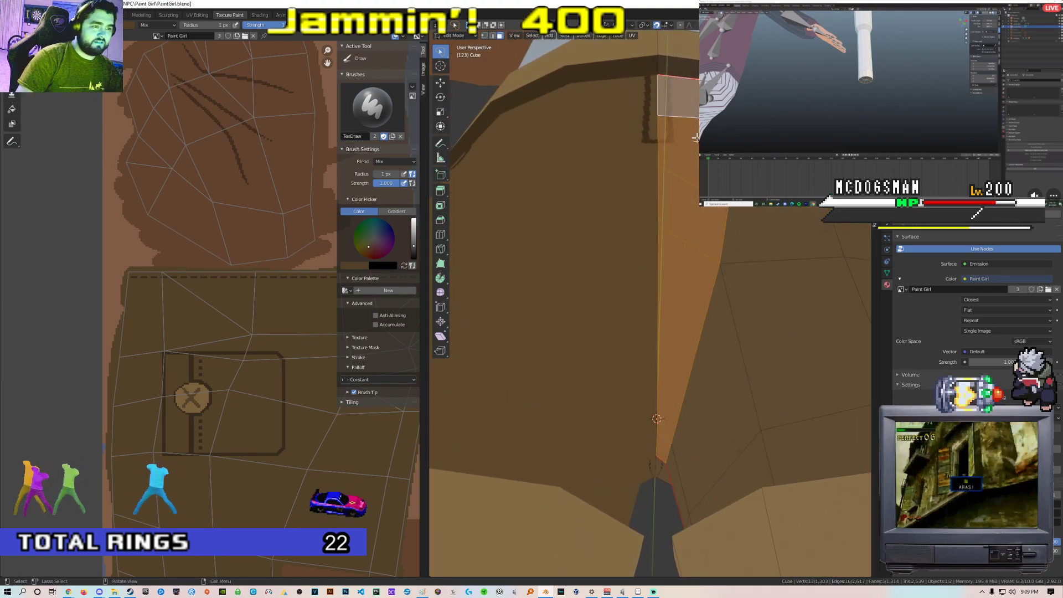
# Examine where the selected front-centre faces lie on the painted shorts texture
pyautogui.moveTo(694, 109); pyautogui.dragTo(689, 152, button='middle')
pyautogui.scroll(-8, 258, 357)
pyautogui.scroll(2, 218, 268)
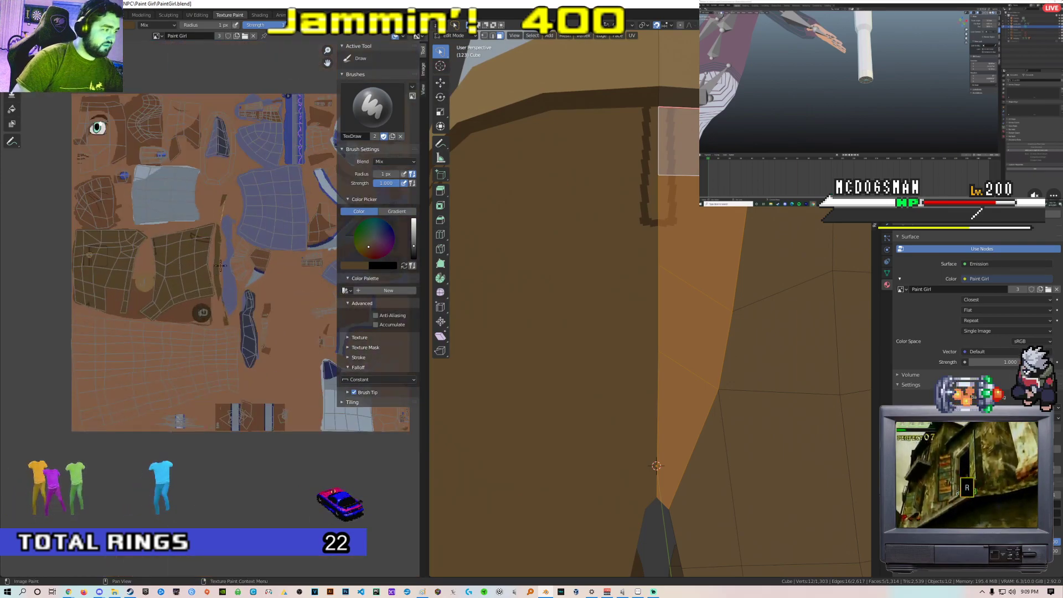
pyautogui.click(197, 15)
pyautogui.click(233, 15)
pyautogui.scroll(-2, 218, 326)
pyautogui.scroll(5, 216, 315)
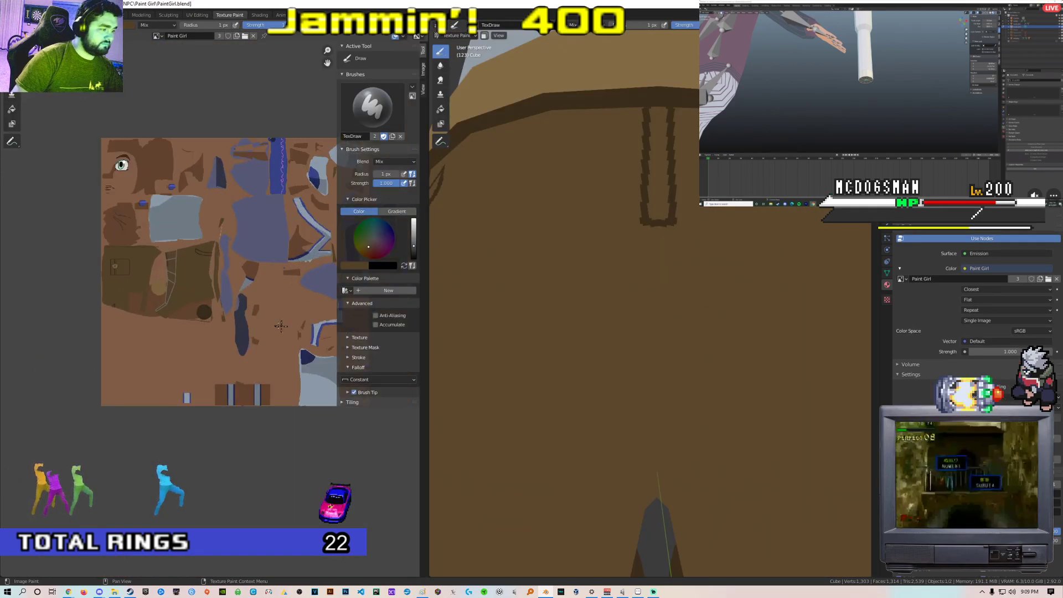
pyautogui.scroll(2, 168, 299)
pyautogui.moveTo(184, 236); pyautogui.dragTo(189, 234, button='middle')
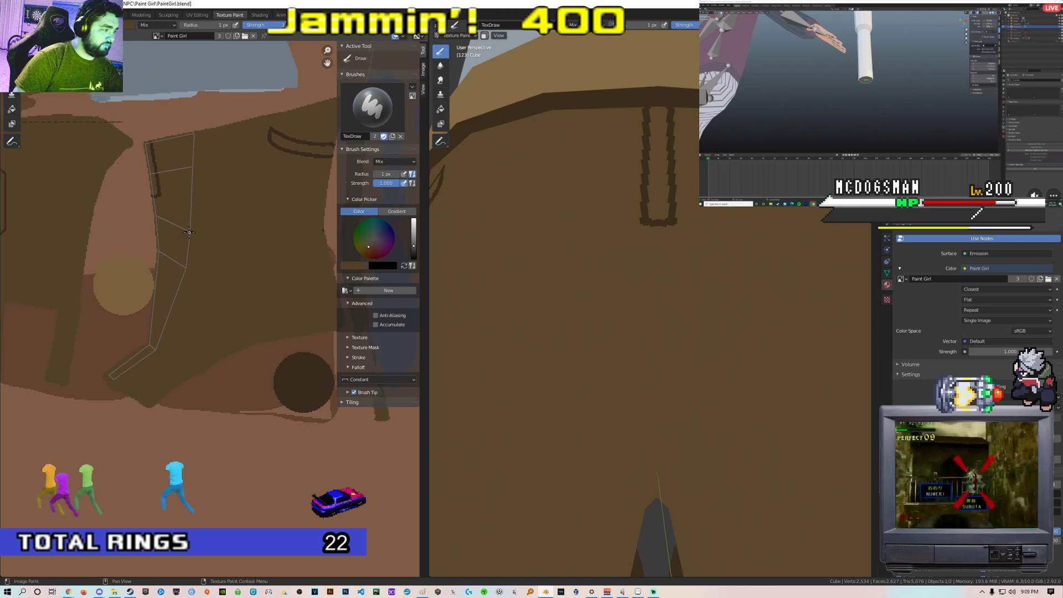
# In UV editing with the whole mesh selected, flatten the front shorts island's centre-edge vertices to 0 on X
pyautogui.click(197, 15)
pyautogui.scroll(-3, 185, 237)
pyautogui.scroll(4, 209, 232)
pyautogui.press('a')
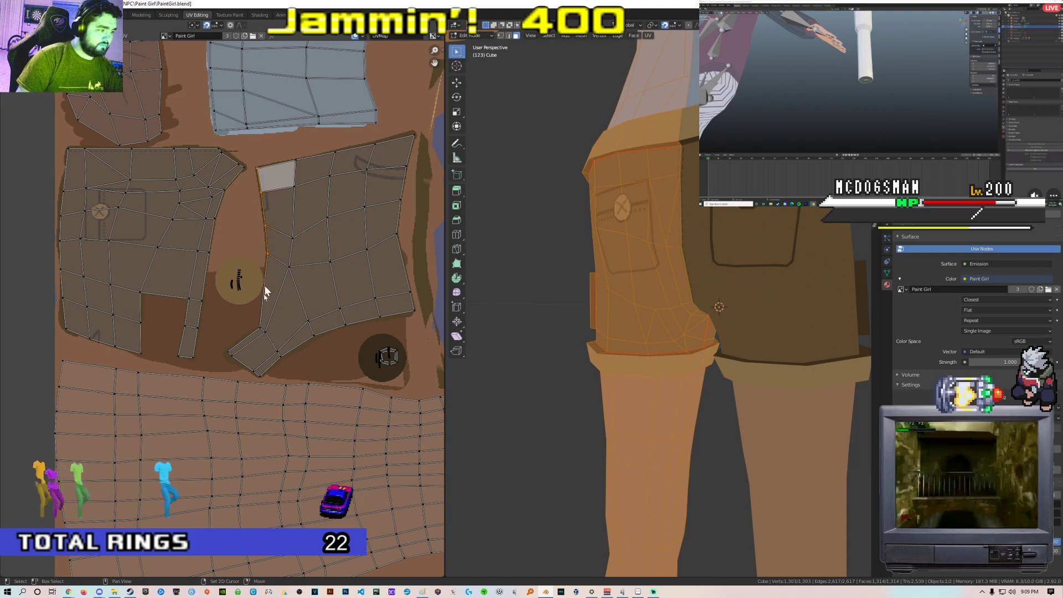
pyautogui.press('g')
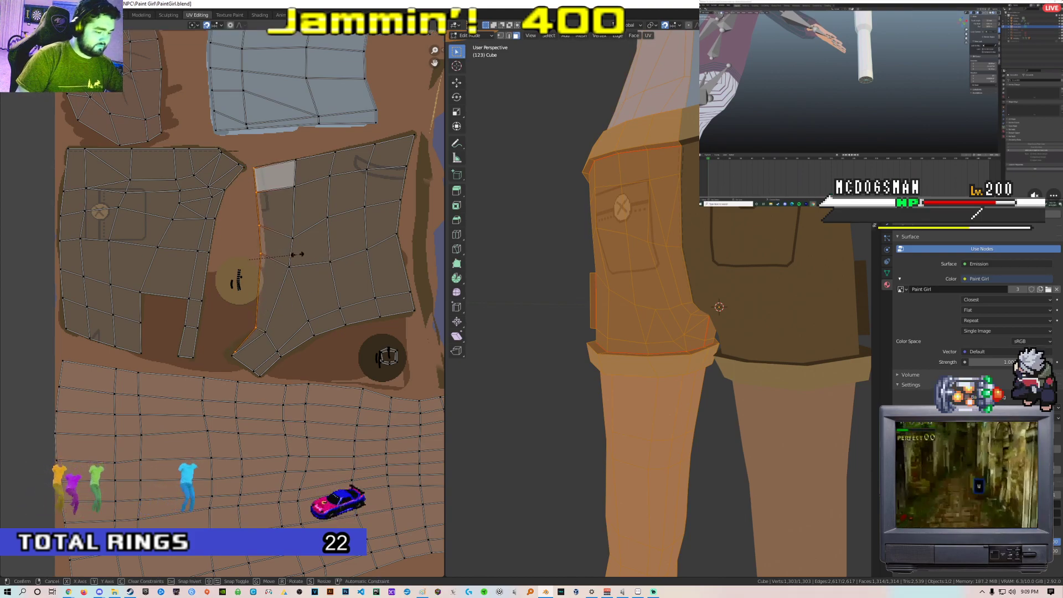
pyautogui.press('x')
pyautogui.press('0')
pyautogui.press('Return')
# Flatten the second column of UV vertices beside the straightened centre edge to 0 on the X axis
pyautogui.click(249, 343)
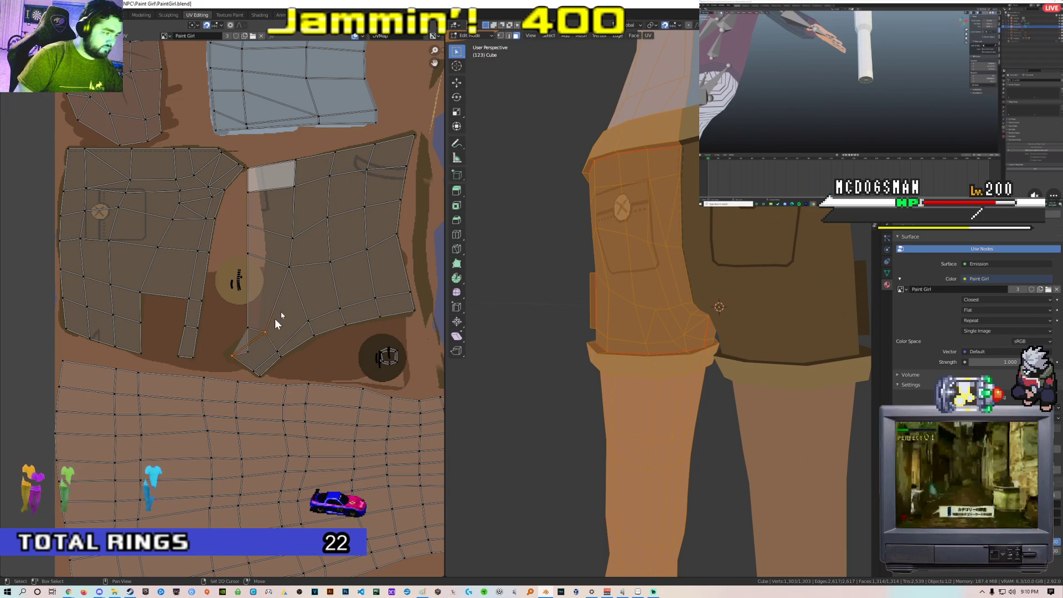
pyautogui.press('s')
pyautogui.press('x')
pyautogui.press('0')
pyautogui.press('Return')
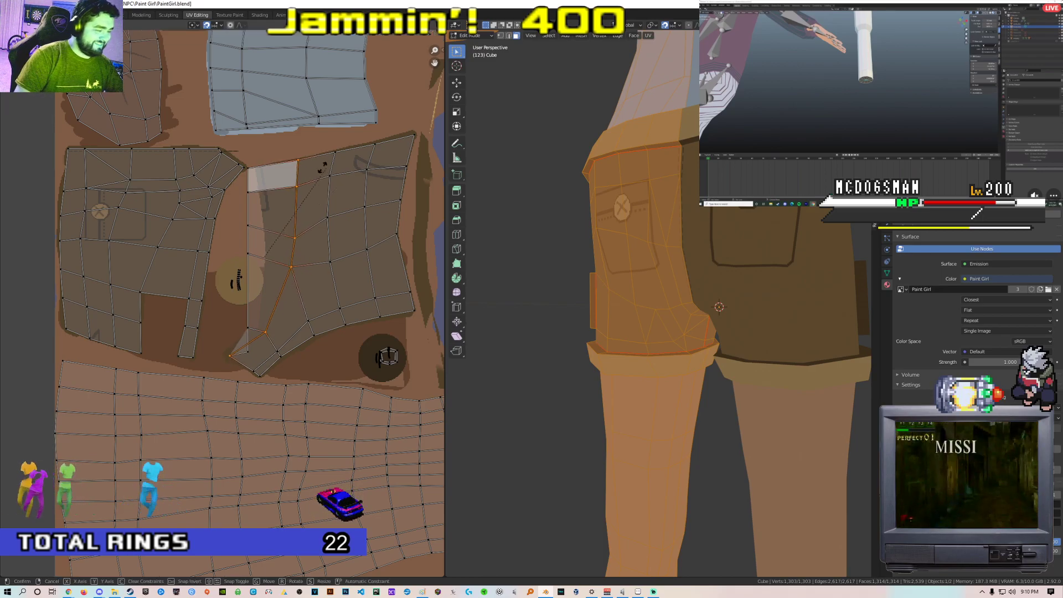
# Rotate and reposition the UV vertices at the lower inner end of the front shorts island
pyautogui.click(272, 358)
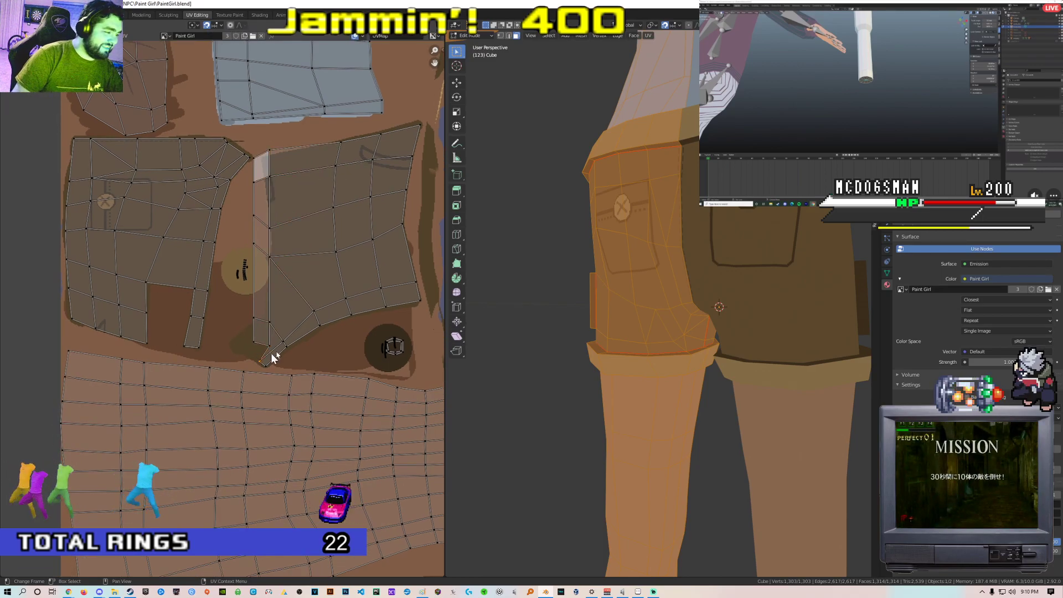
pyautogui.press('r')
pyautogui.click(340, 236)
pyautogui.press('g')
pyautogui.click(315, 248)
# Move the outer and inner UV vertices of the crotch corner to even out the faces beside the straight strip
pyautogui.click(319, 326)
pyautogui.keyDown('shift'); pyautogui.click(286, 349); pyautogui.keyUp('shift')
pyautogui.keyDown('shift'); pyautogui.click(267, 366); pyautogui.keyUp('shift')
pyautogui.press('g')
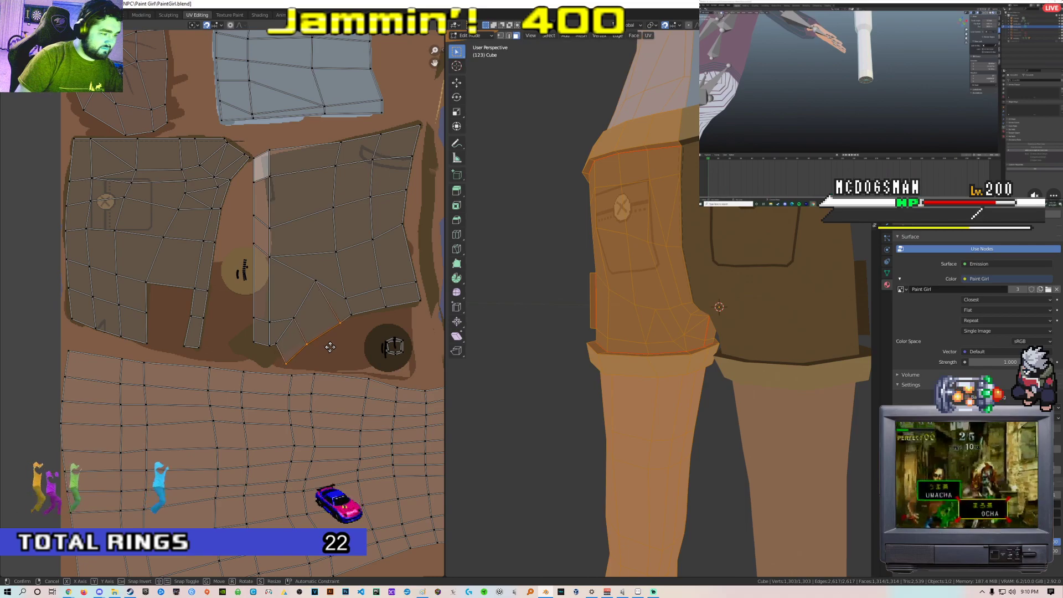
pyautogui.click(329, 347)
pyautogui.click(316, 281)
pyautogui.press('g')
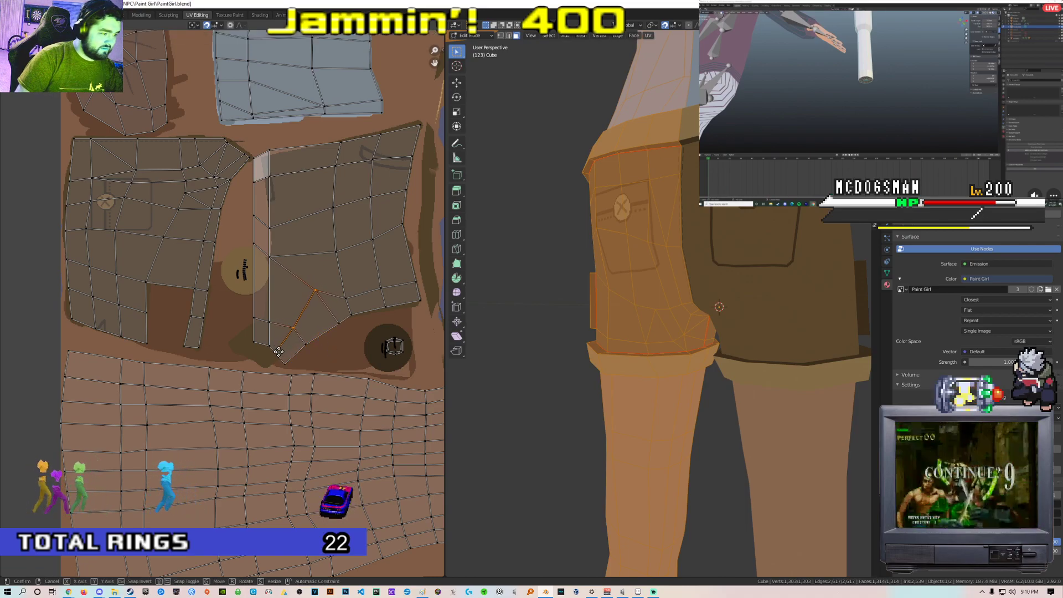
pyautogui.click(279, 356)
# Return to texture painting and set the brush radius to 5 px
pyautogui.moveTo(316, 291); pyautogui.dragTo(339, 290, button='middle')
pyautogui.scroll(1, 324, 220)
pyautogui.moveTo(308, 205); pyautogui.dragTo(263, 234, button='middle')
pyautogui.scroll(-1, 281, 252)
pyautogui.scroll(2, 282, 255)
pyautogui.scroll(-2, 277, 267)
pyautogui.scroll(2, 285, 255)
pyautogui.click(229, 15)
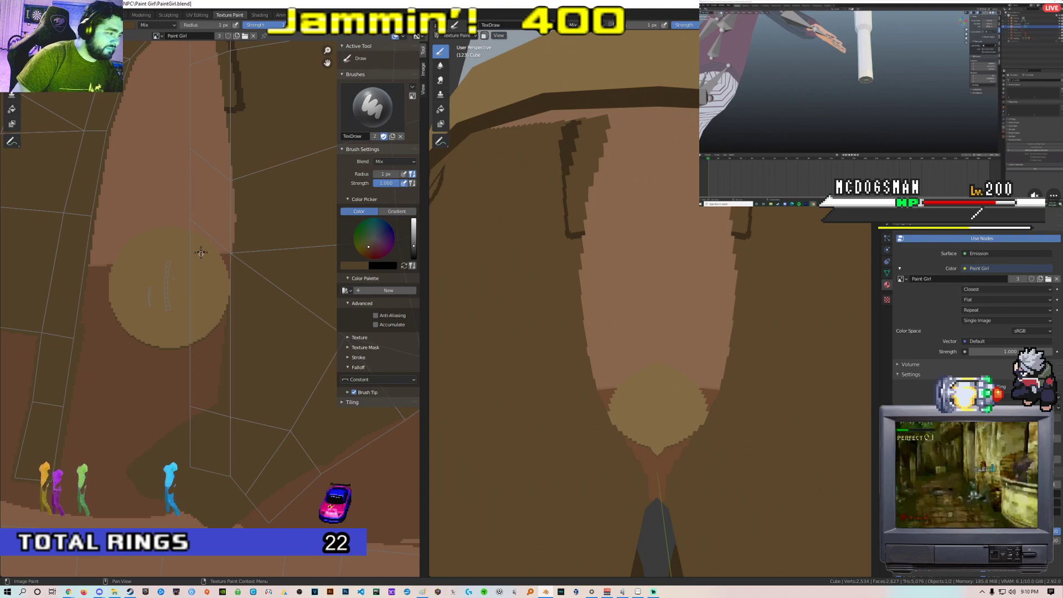
pyautogui.rightClick(199, 253)
pyautogui.click(184, 252)
pyautogui.write('5')
pyautogui.press('Return')
# Paint the skin-coloured areas inside the straightened front strip with the shorts' brown
pyautogui.moveTo(228, 270)
pyautogui.mouseDown()
pyautogui.moveTo(200, 221)
pyautogui.moveTo(200, 342)
pyautogui.moveTo(211, 254)
pyautogui.moveTo(228, 258)
pyautogui.mouseUp()
pyautogui.moveTo(227, 258); pyautogui.dragTo(240, 353, button='middle')
pyautogui.moveTo(227, 343)
pyautogui.mouseDown()
pyautogui.moveTo(215, 127)
pyautogui.moveTo(253, 89)
pyautogui.mouseUp()
pyautogui.moveTo(252, 90); pyautogui.dragTo(125, 134, button='middle')
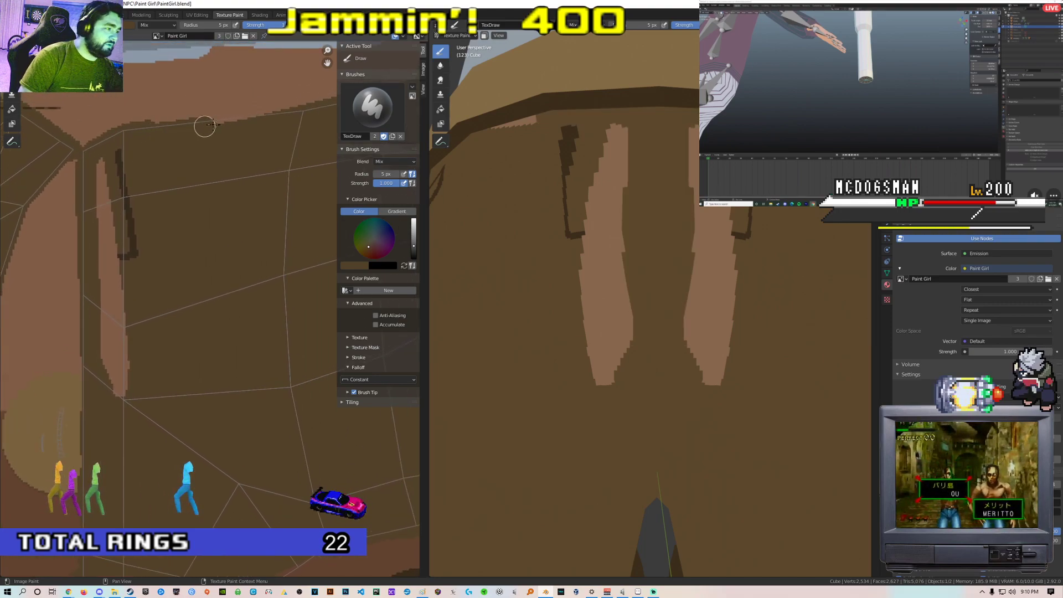
pyautogui.moveTo(102, 210)
pyautogui.mouseDown()
pyautogui.moveTo(113, 385)
pyautogui.moveTo(100, 244)
pyautogui.moveTo(127, 394)
pyautogui.mouseUp()
# Paint over the old dark fly outline with the shorts' brown
pyautogui.moveTo(140, 216)
pyautogui.mouseDown(button='middle')
pyautogui.moveTo(251, 249)
pyautogui.moveTo(262, 231)
pyautogui.moveTo(226, 230)
pyautogui.mouseUp(button='middle')
pyautogui.scroll(2, 246, 246)
pyautogui.keyDown('ctrl'); pyautogui.moveTo(210, 165); pyautogui.dragTo(242, 302); pyautogui.keyUp('ctrl')
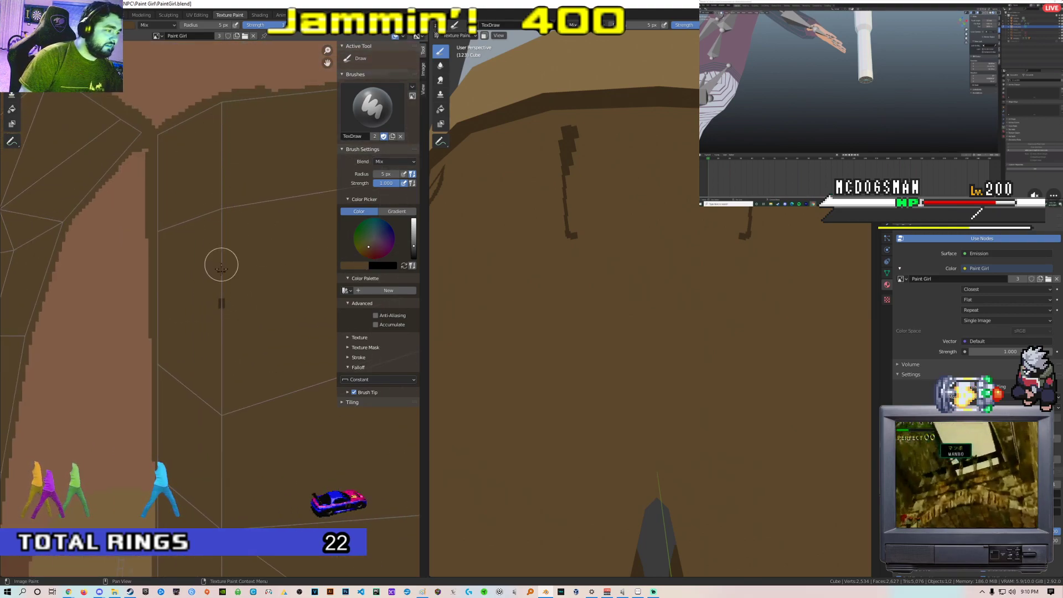
pyautogui.keyDown('ctrl'); pyautogui.moveTo(221, 258); pyautogui.dragTo(224, 305); pyautogui.keyUp('ctrl')
# Sample the dark outline colour and set the brush radius to 1 px
pyautogui.press('s')
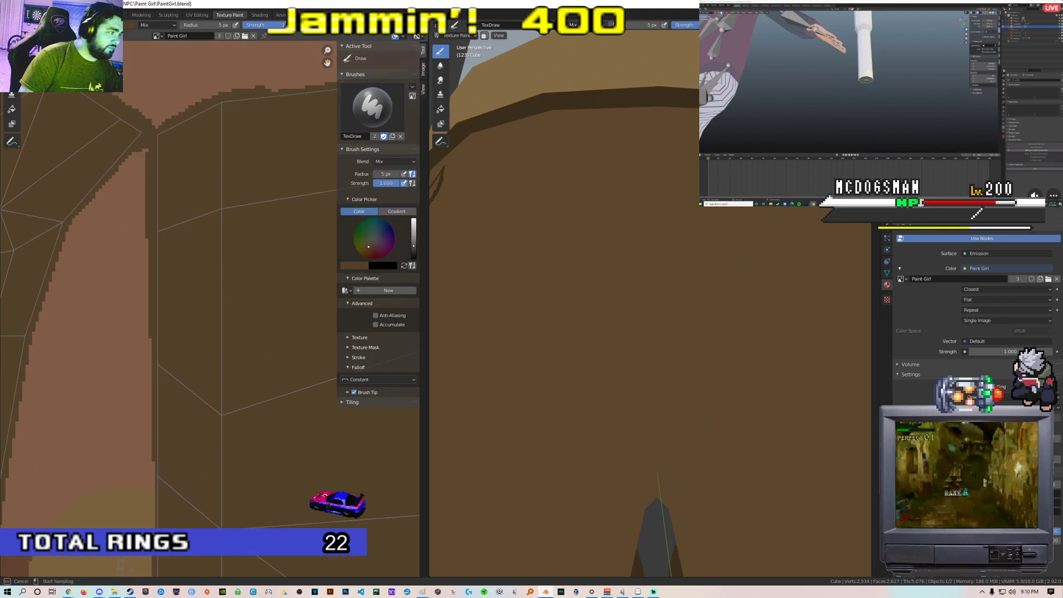
pyautogui.click(166, 166)
pyautogui.rightClick(169, 185)
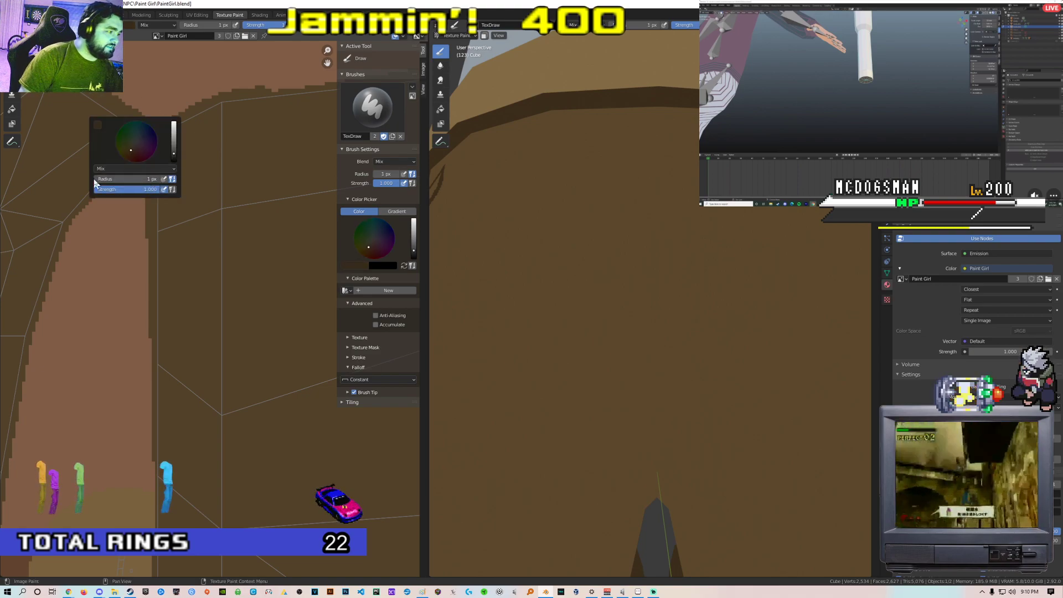
# Draw a new dark fly outline with a short horizontal base and a vertical side running up to the waistband
pyautogui.scroll(-7, 218, 199)
pyautogui.scroll(6, 213, 314)
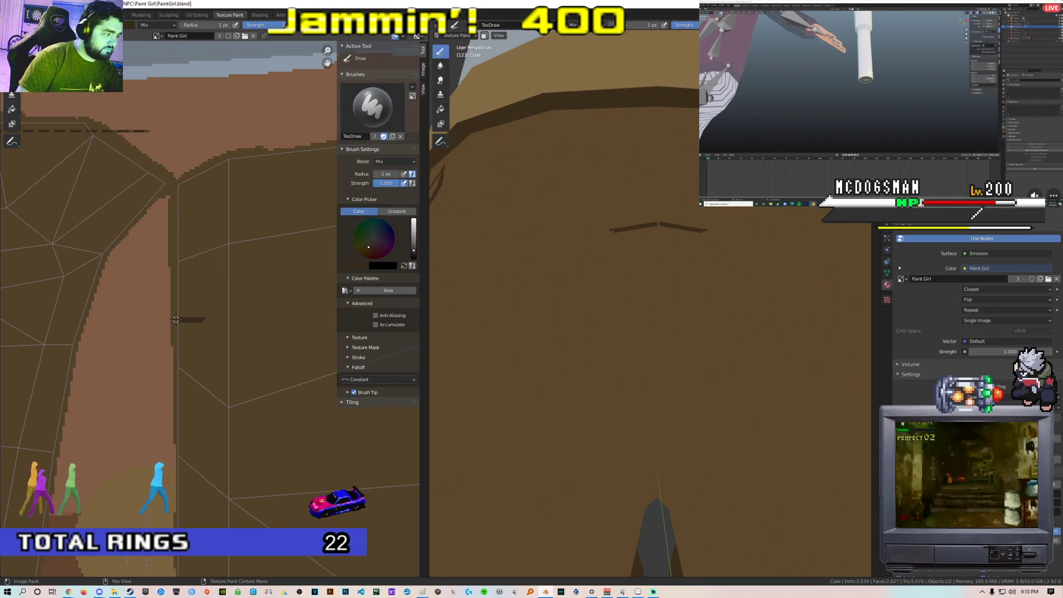
pyautogui.moveTo(202, 312); pyautogui.dragTo(203, 282)
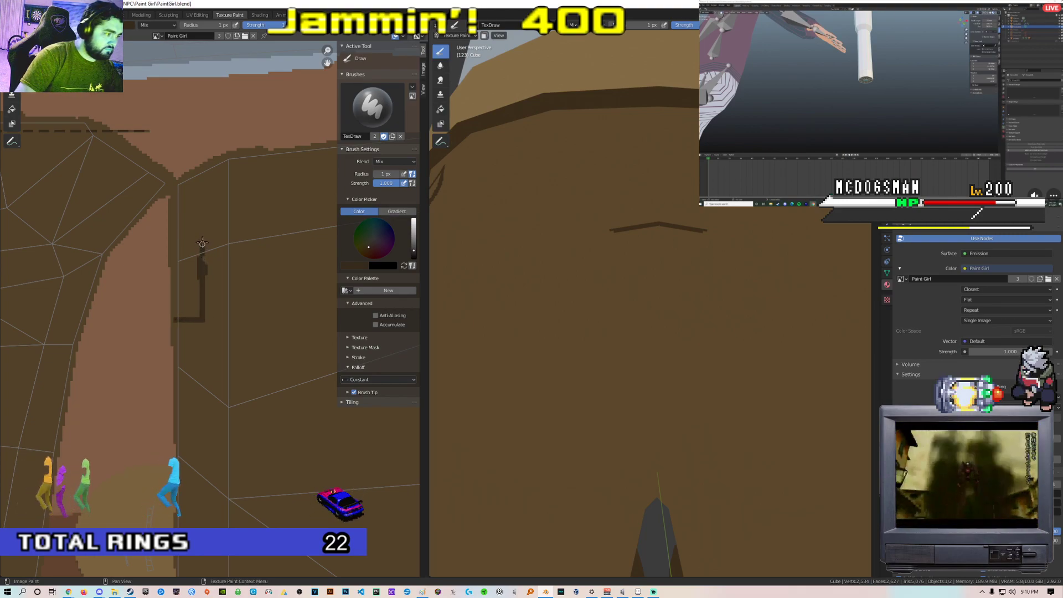
pyautogui.moveTo(203, 199); pyautogui.dragTo(202, 169)
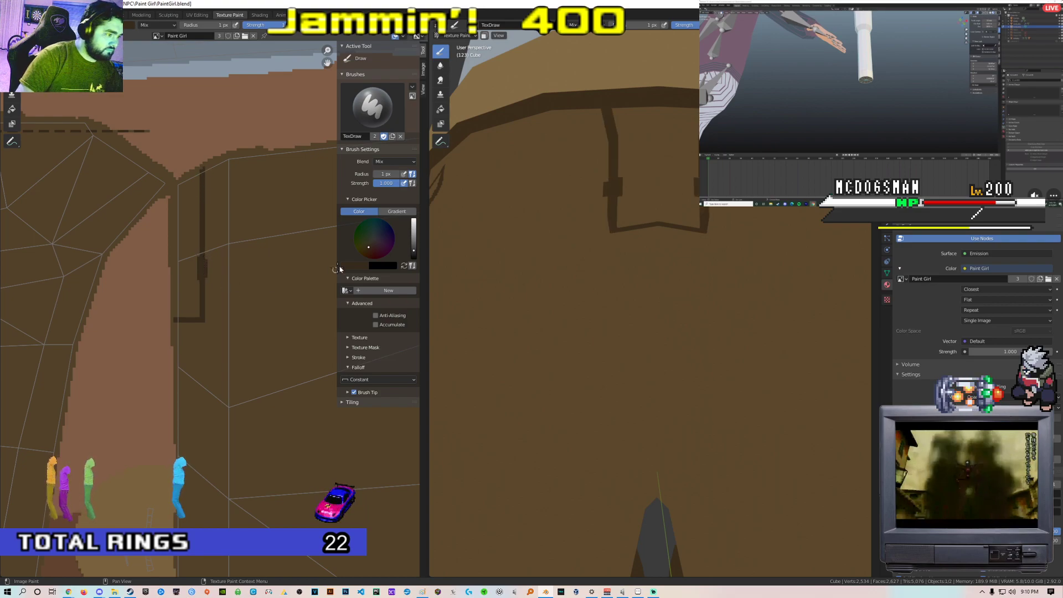
# Sample the shorts' brown and paint away the thickened spot on the fly's vertical line
pyautogui.press('s')
pyautogui.scroll(3, 207, 262)
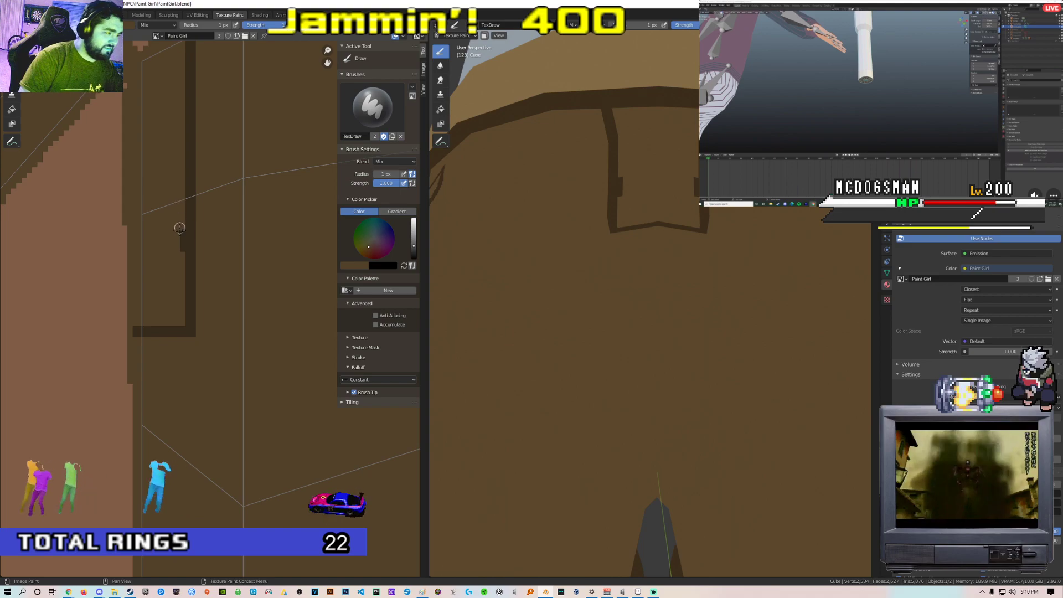
pyautogui.scroll(-6, 650, 303)
pyautogui.scroll(3, 650, 303)
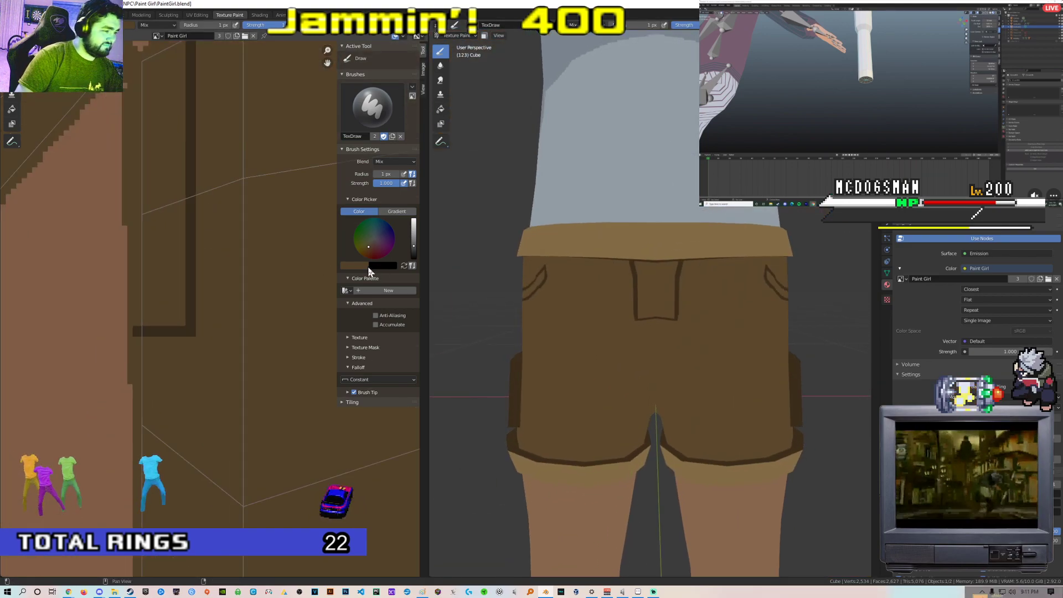
# Sample the dark outline colour and draw a second vertical line inside the fly, from its base to the waistband
pyautogui.press('s')
pyautogui.moveTo(158, 327); pyautogui.dragTo(160, 299)
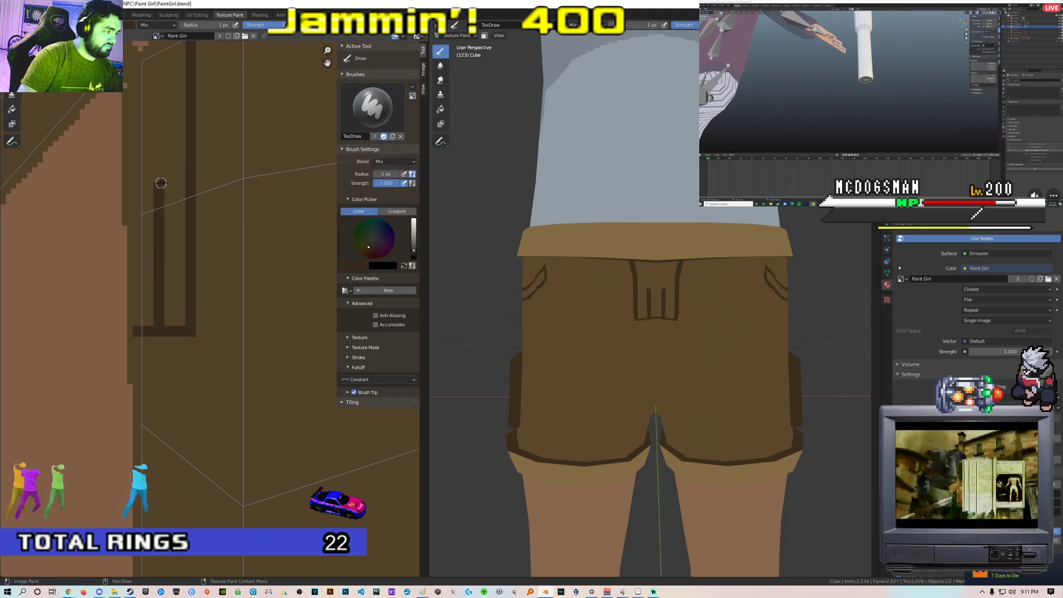
pyautogui.moveTo(160, 182); pyautogui.dragTo(190, 274, button='middle')
pyautogui.moveTo(185, 215); pyautogui.dragTo(185, 139)
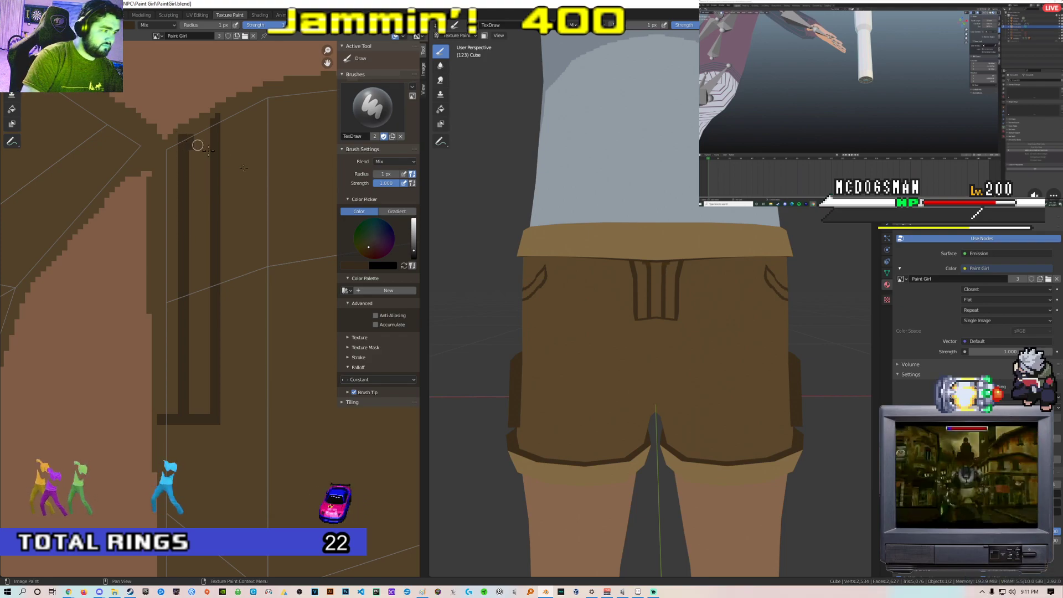
# Switch back to the shorts' brown and paint out the outer vertical line and the excess base to narrow the fly
pyautogui.click(359, 265)
pyautogui.click(412, 226)
pyautogui.click(266, 180)
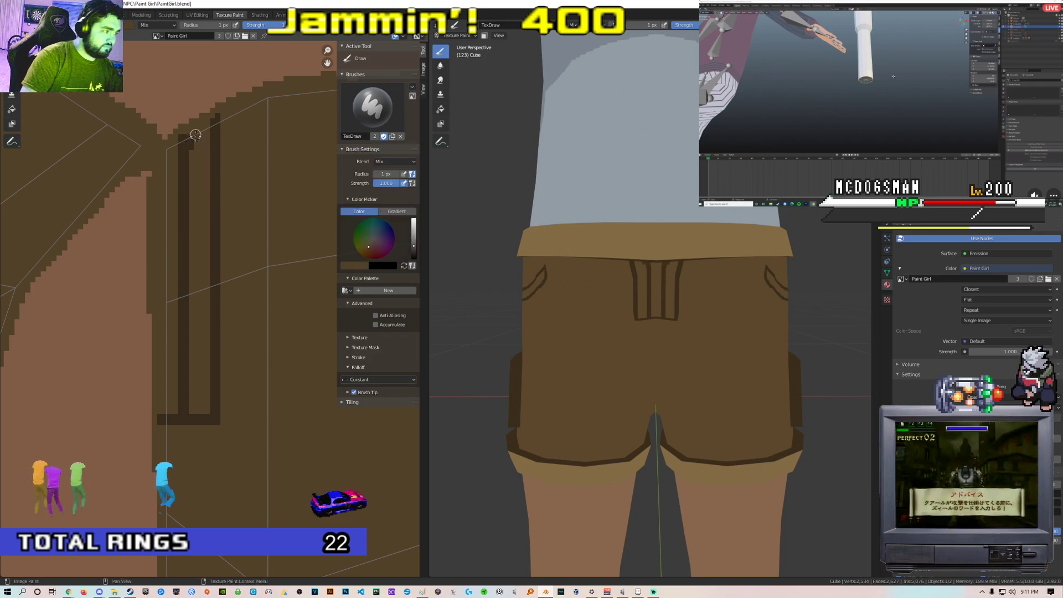
pyautogui.moveTo(217, 146)
pyautogui.mouseDown()
pyautogui.moveTo(214, 415)
pyautogui.moveTo(186, 436)
pyautogui.mouseUp()
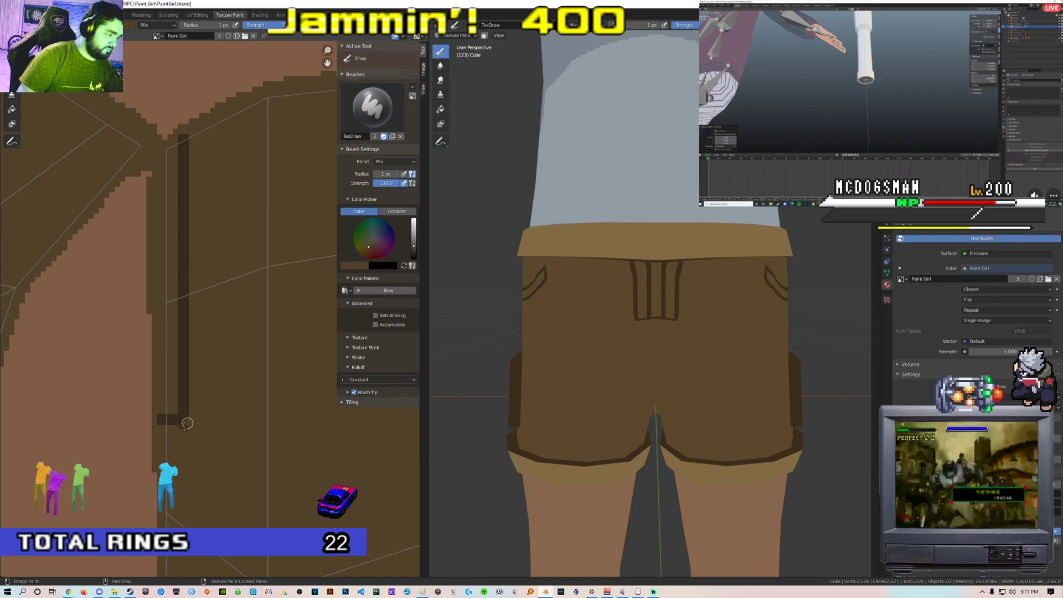
pyautogui.scroll(-4, 514, 321)
pyautogui.scroll(5, 514, 321)
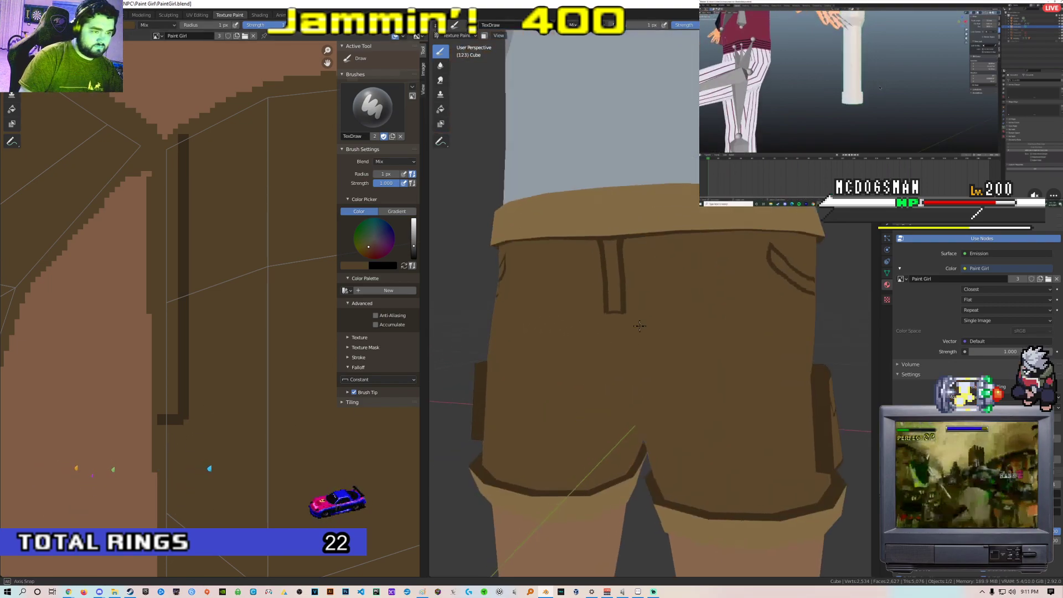
pyautogui.scroll(-5, 260, 366)
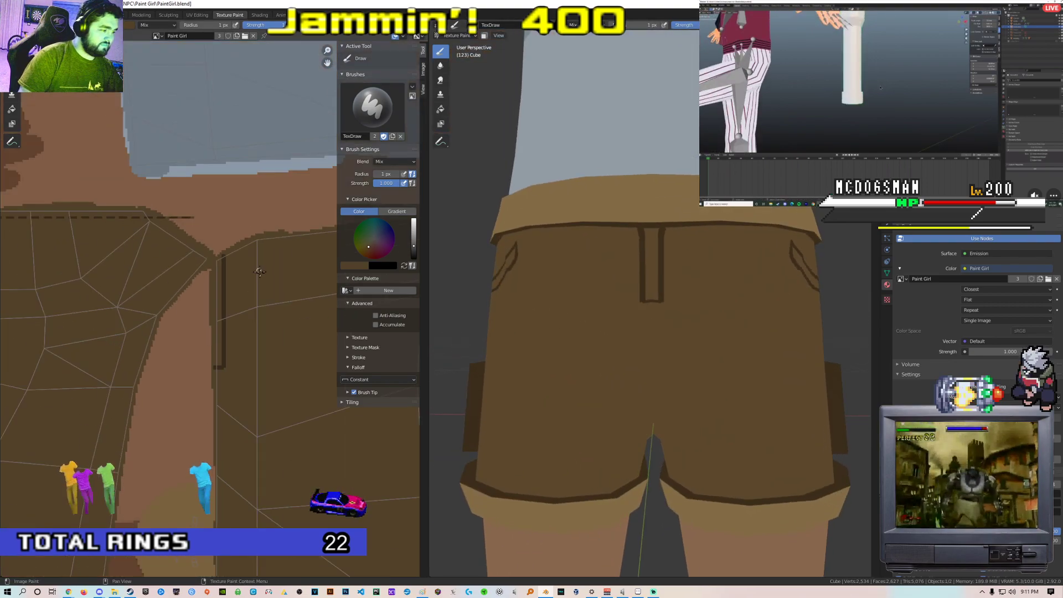
# Save the painted texture image, switch to Aseprite and reopen the recent file paintgirltex.png
pyautogui.scroll(1, 243, 398)
pyautogui.moveTo(242, 398); pyautogui.dragTo(265, 280, button='middle')
pyautogui.click(61, 35)
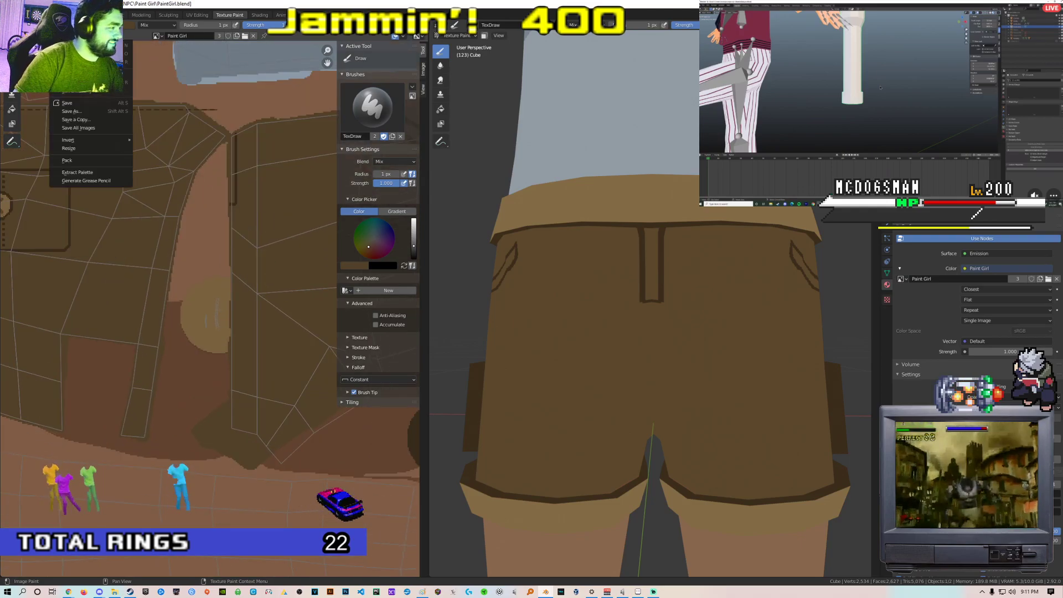
pyautogui.click(79, 104)
pyautogui.hotkey('alt', 'Tab')
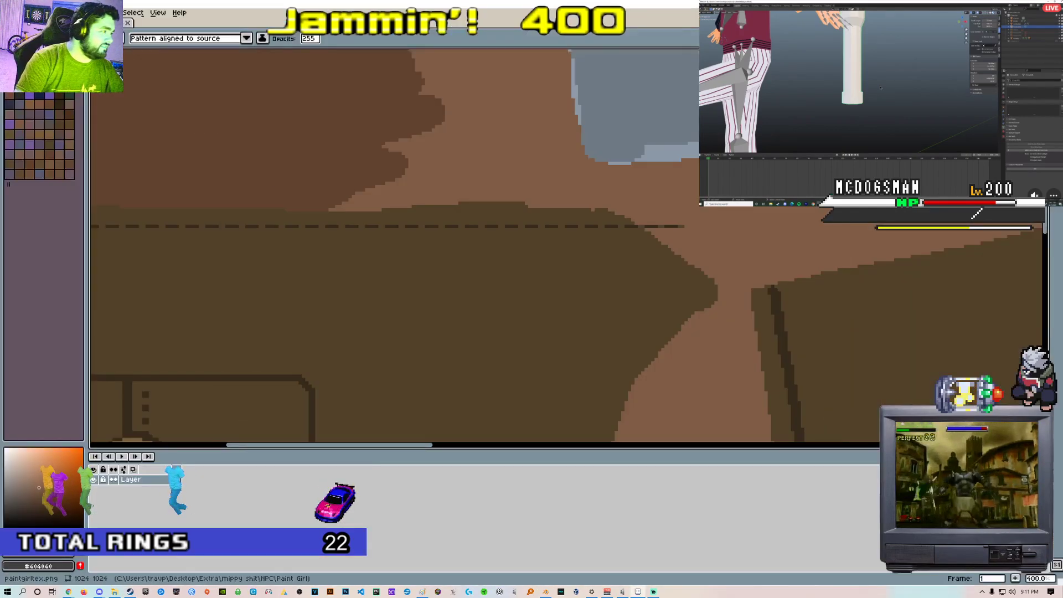
pyautogui.click(11, 12)
pyautogui.moveTo(66, 43)
pyautogui.click(166, 54)
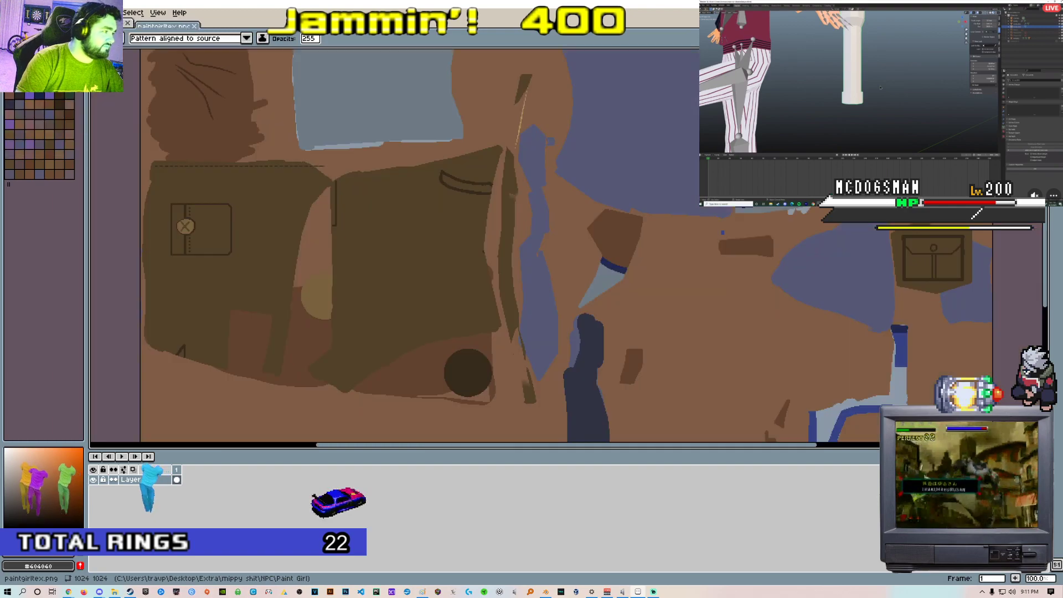
pyautogui.scroll(4, 387, 204)
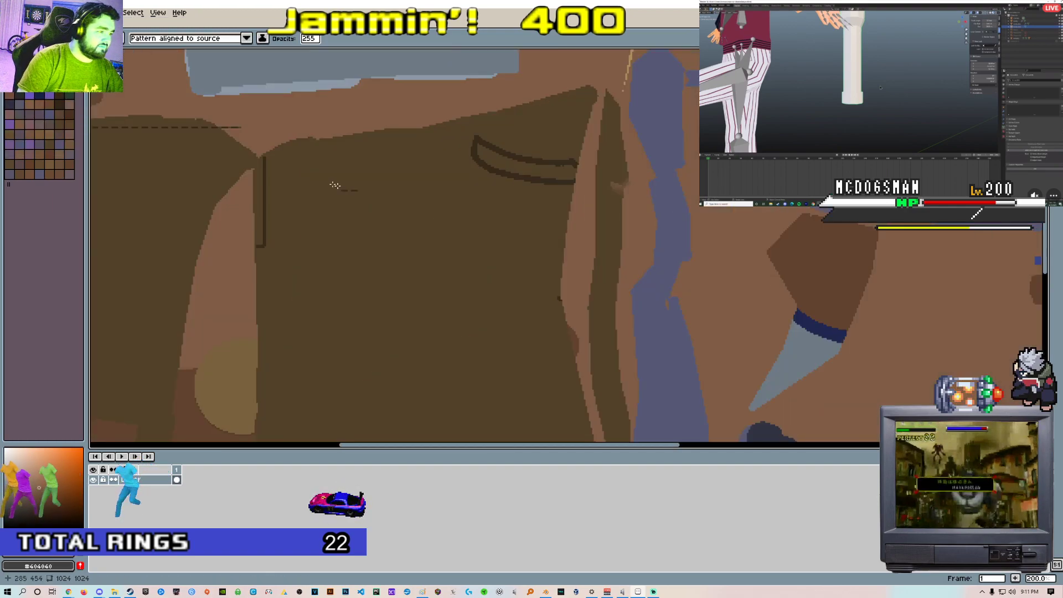
pyautogui.moveTo(386, 204); pyautogui.dragTo(447, 209, button='middle')
pyautogui.scroll(-1, 385, 215)
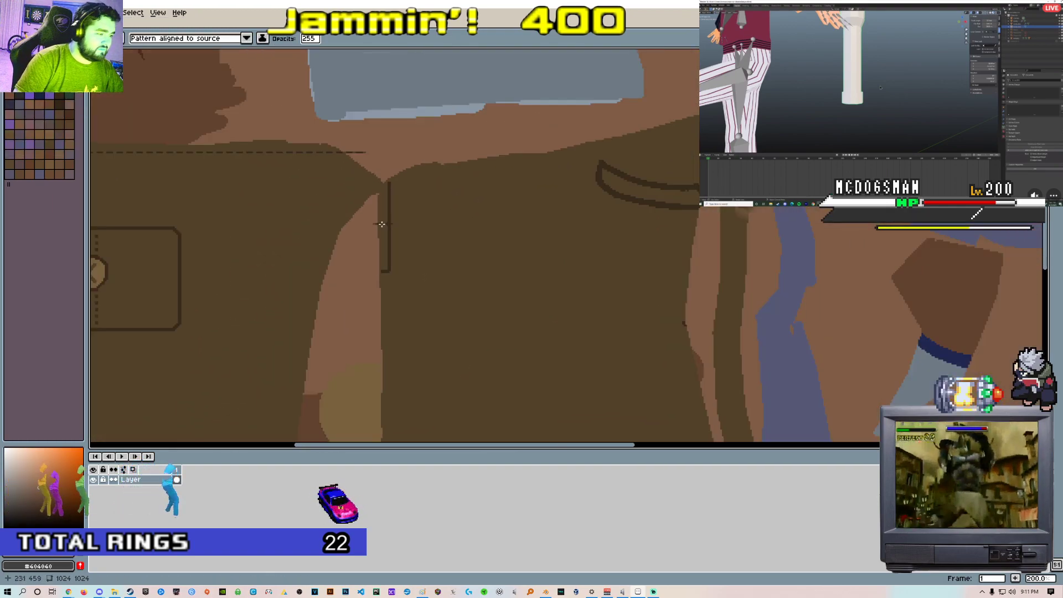
pyautogui.scroll(1, 382, 220)
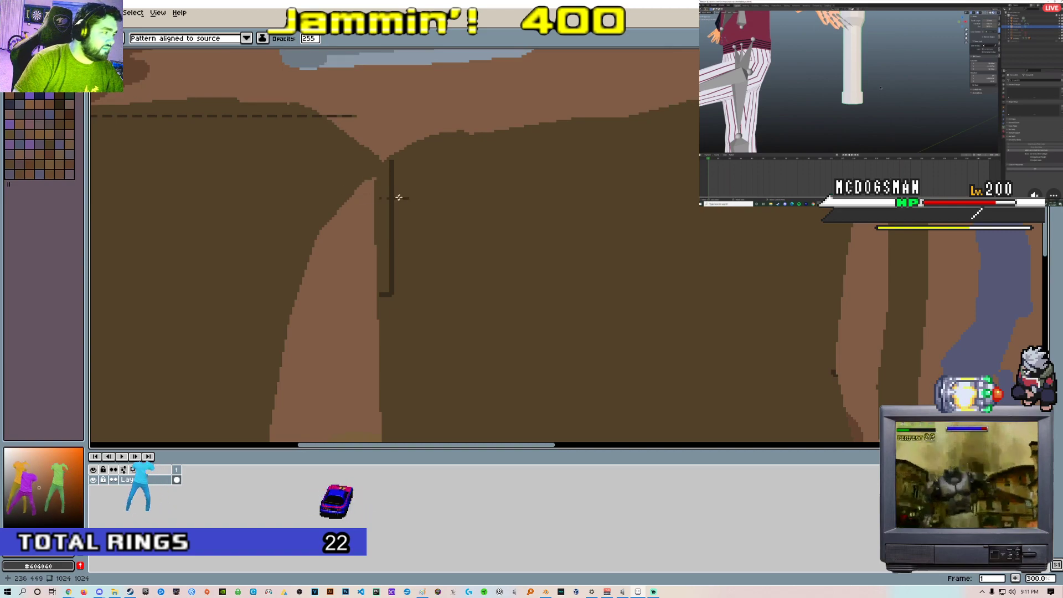
pyautogui.click(126, 51)
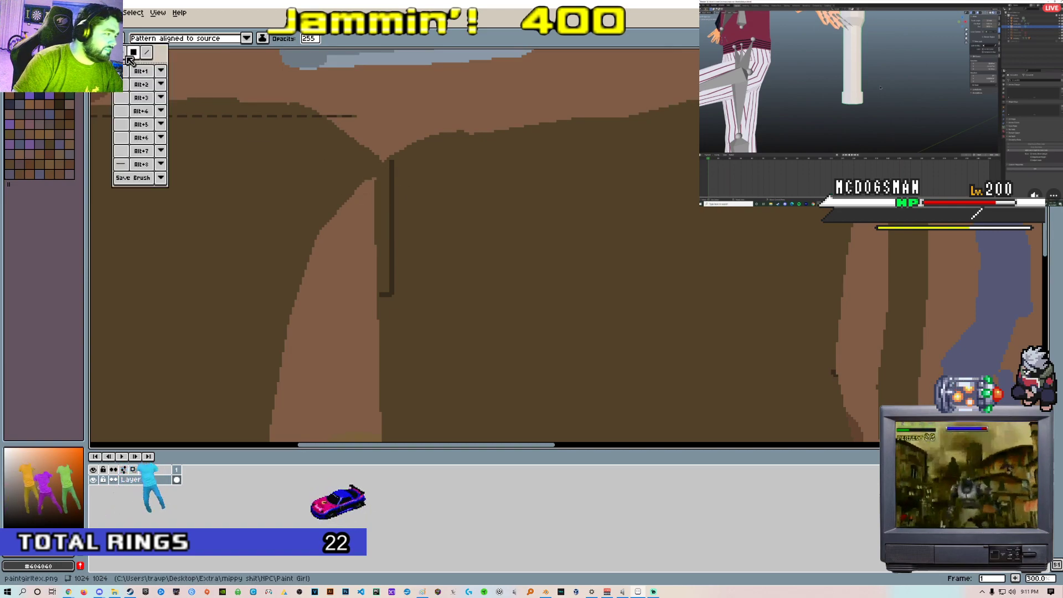
pyautogui.moveTo(466, 174)
pyautogui.mouseDown(button='middle')
pyautogui.moveTo(394, 202)
pyautogui.moveTo(487, 208)
pyautogui.mouseUp(button='middle')
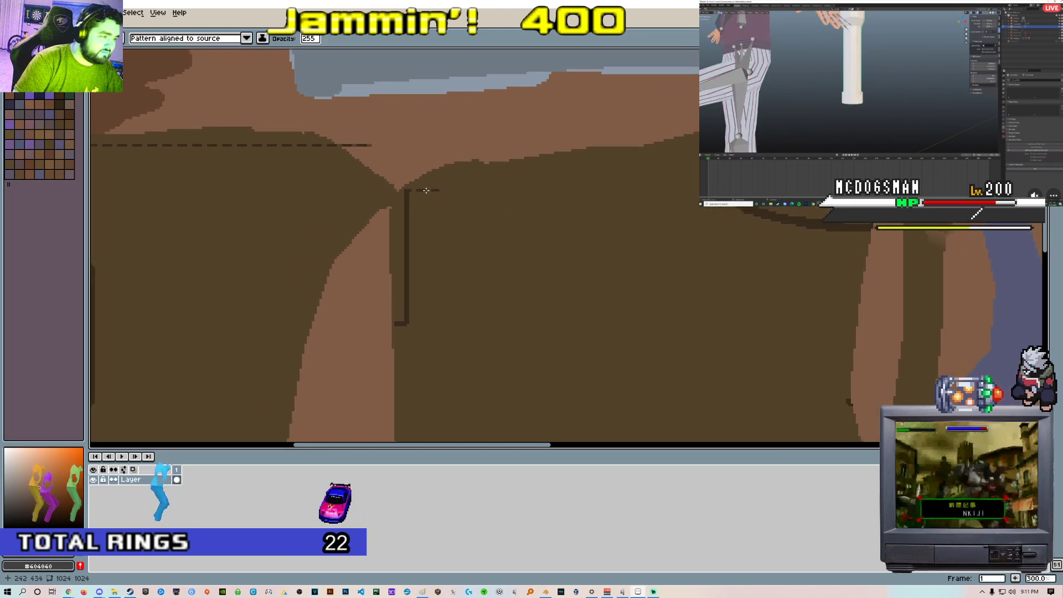
pyautogui.moveTo(426, 190); pyautogui.dragTo(562, 418)
pyautogui.hotkey('ctrl', 'z')
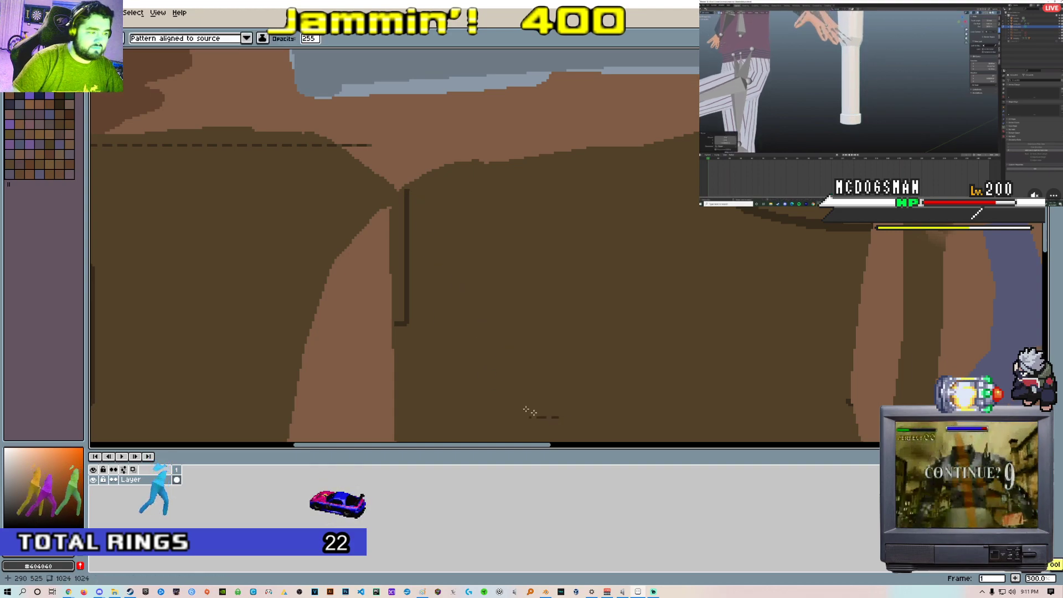
# Switch to the Pencil tool with a plain brush and draw two short vertical dashes below the waistband stitching
pyautogui.moveTo(455, 269); pyautogui.dragTo(457, 244, button='middle')
pyautogui.scroll(2, 454, 244)
pyautogui.moveTo(377, 173); pyautogui.dragTo(405, 217, button='middle')
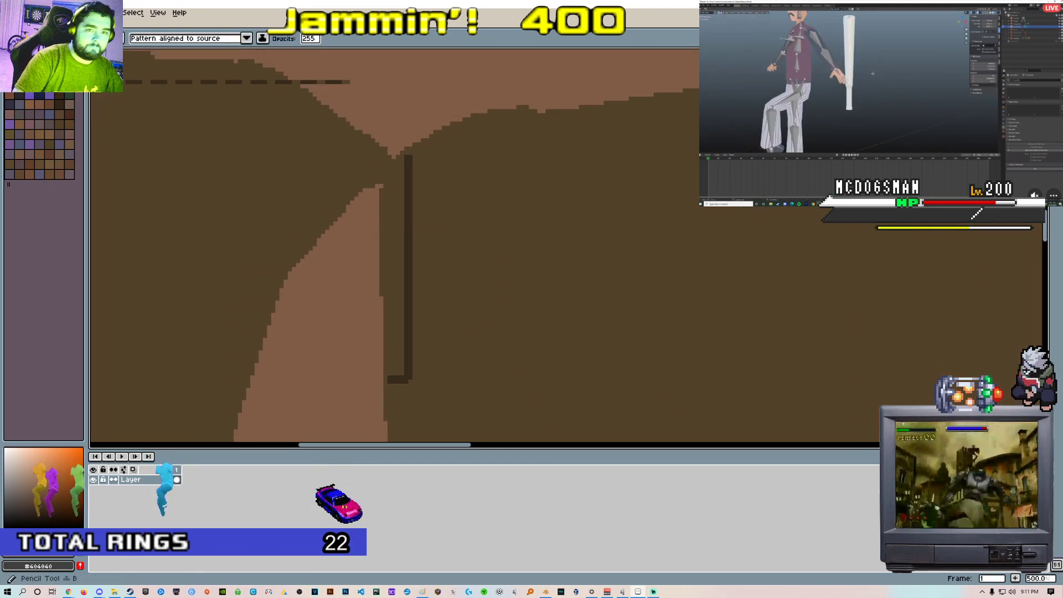
pyautogui.moveTo(407, 129); pyautogui.dragTo(563, 206, button='middle')
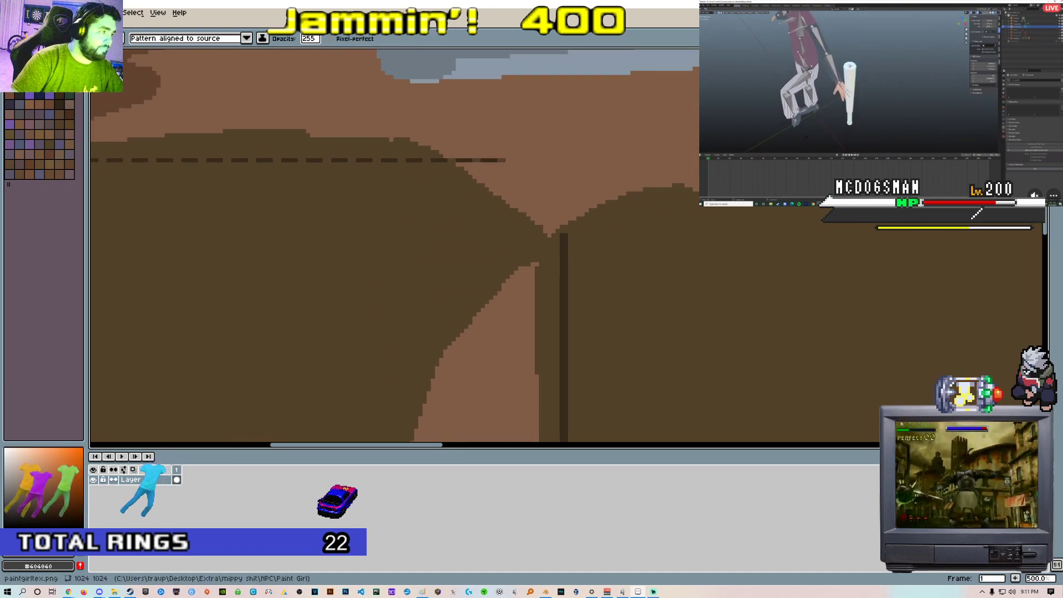
pyautogui.click(102, 38)
pyautogui.click(97, 39)
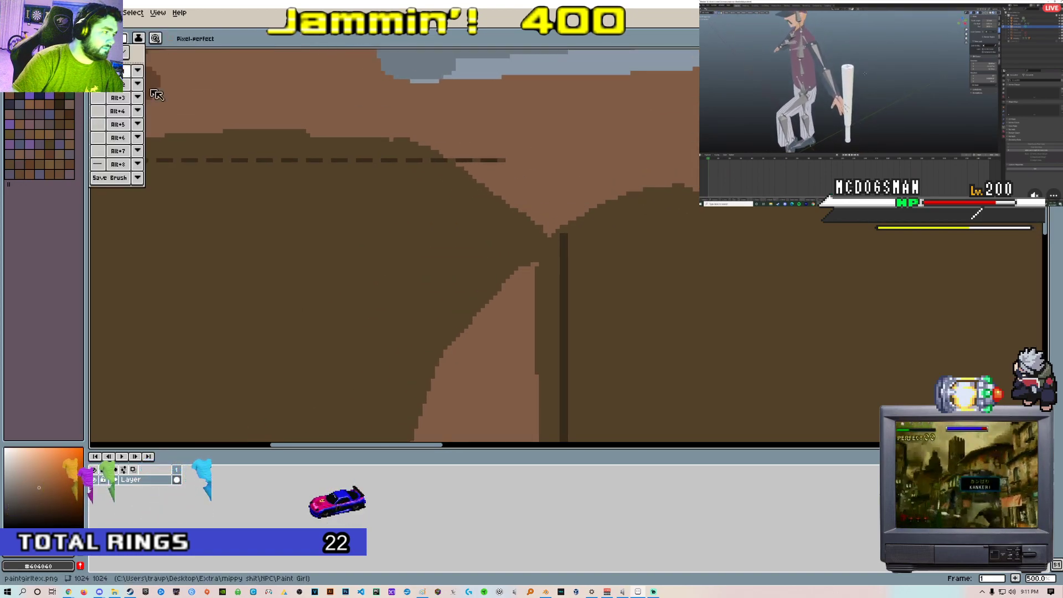
pyautogui.scroll(1, 360, 174)
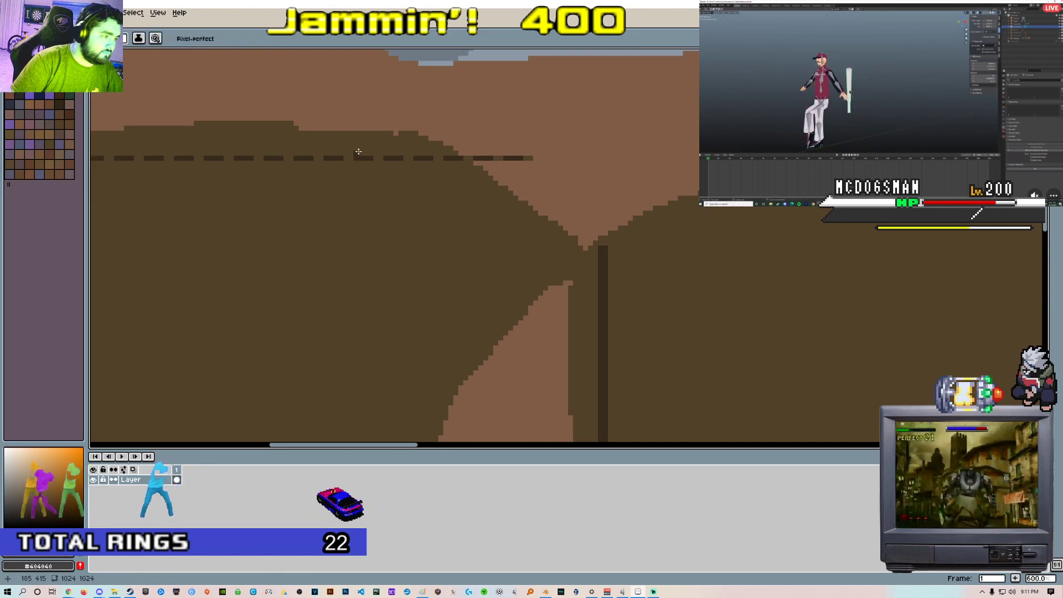
pyautogui.moveTo(350, 184); pyautogui.dragTo(351, 202)
pyautogui.moveTo(356, 200); pyautogui.dragTo(388, 184, button='middle')
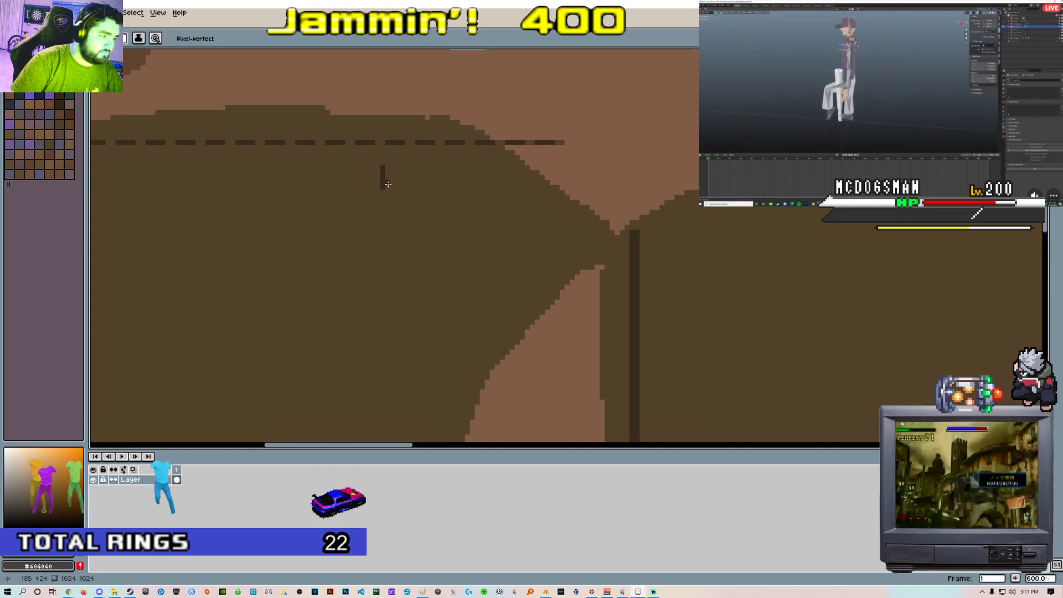
pyautogui.scroll(1, 388, 183)
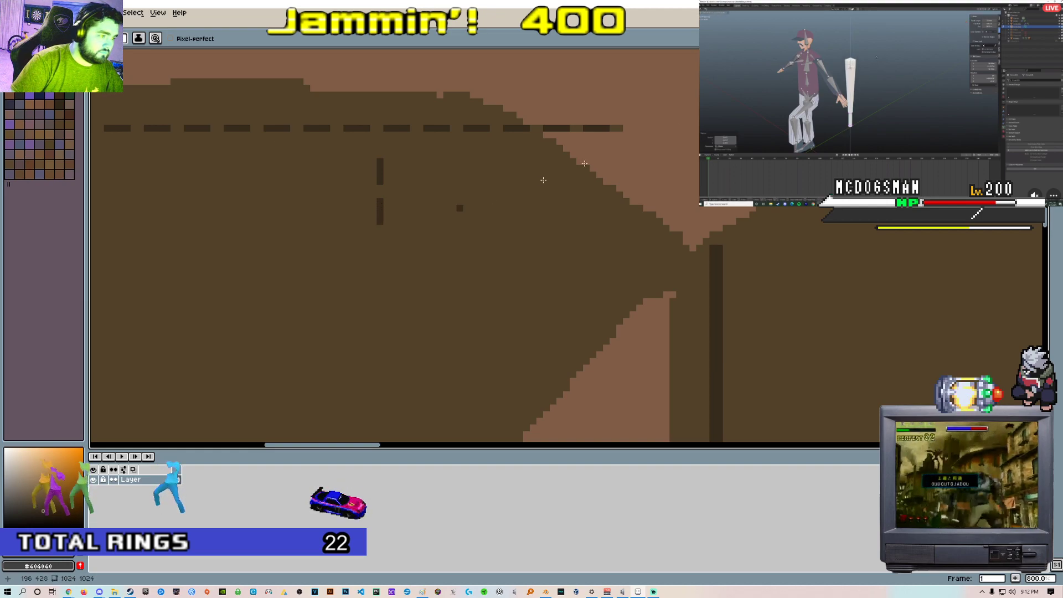
# Select one vertical dash together with its gap, 1 by 6 pixels, and make a new brush from it
pyautogui.press('m')
pyautogui.moveTo(380, 161); pyautogui.dragTo(379, 199)
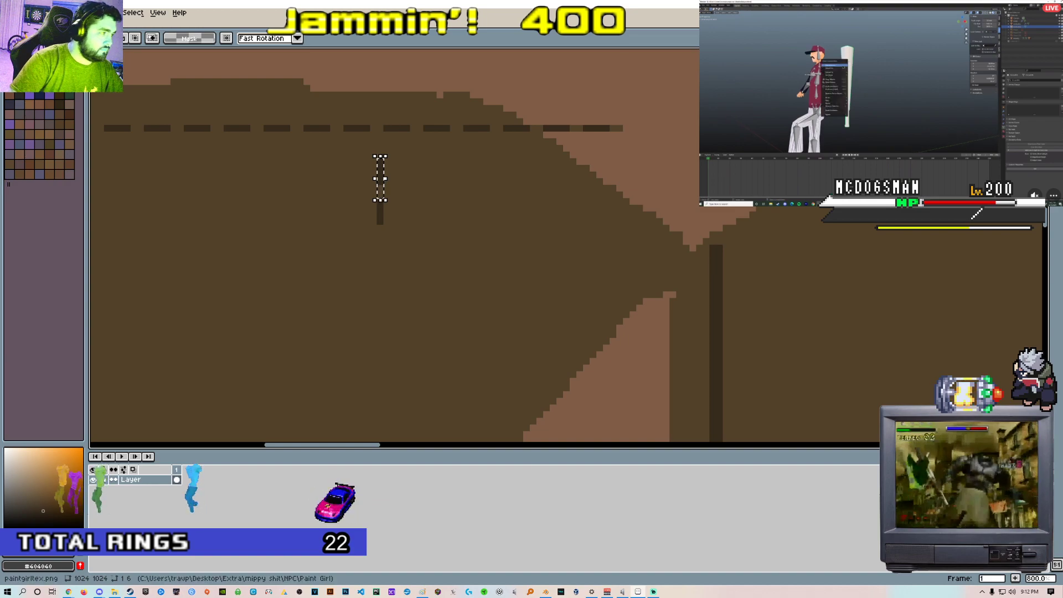
pyautogui.moveTo(28, 12)
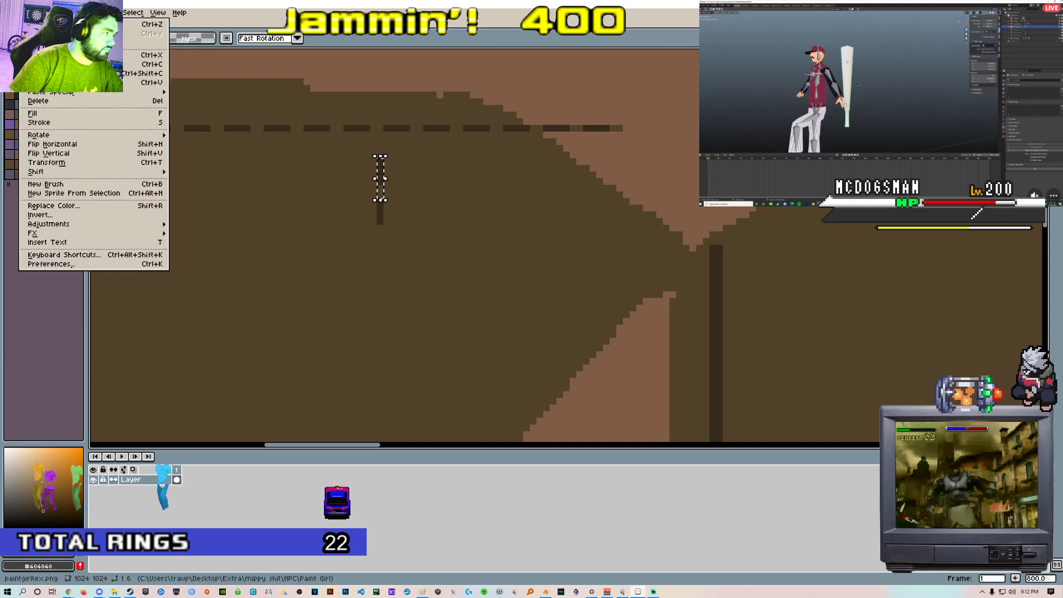
pyautogui.click(54, 185)
# Draw a vertical dashed stitch line about 45 px long along the inner side of the fly's vertical outline
pyautogui.scroll(-3, 707, 274)
pyautogui.moveTo(698, 269); pyautogui.dragTo(642, 171, button='middle')
pyautogui.scroll(1, 629, 195)
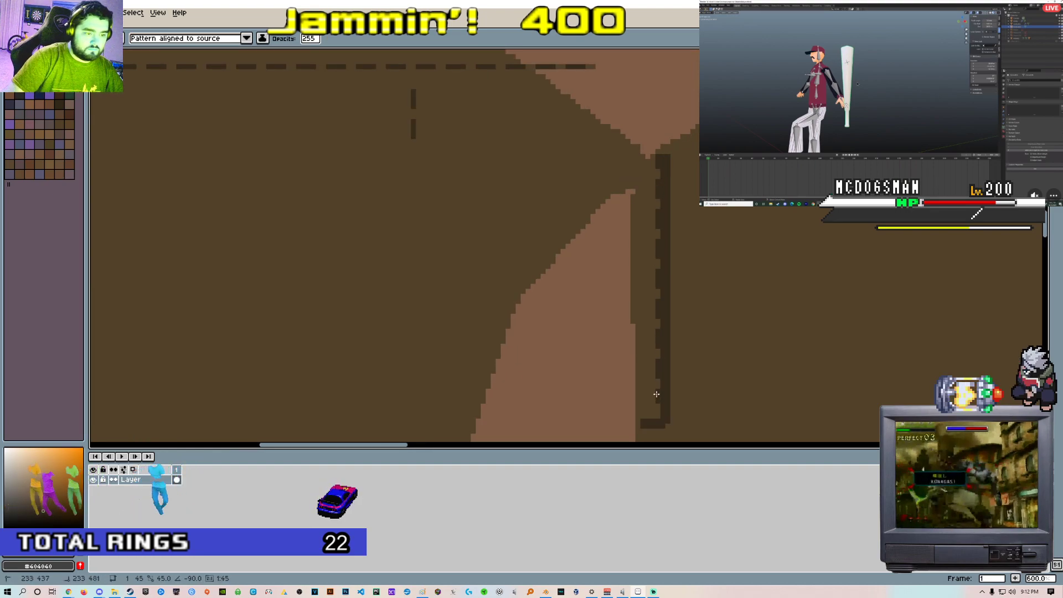
pyautogui.scroll(-2, 659, 403)
pyautogui.scroll(3, 663, 382)
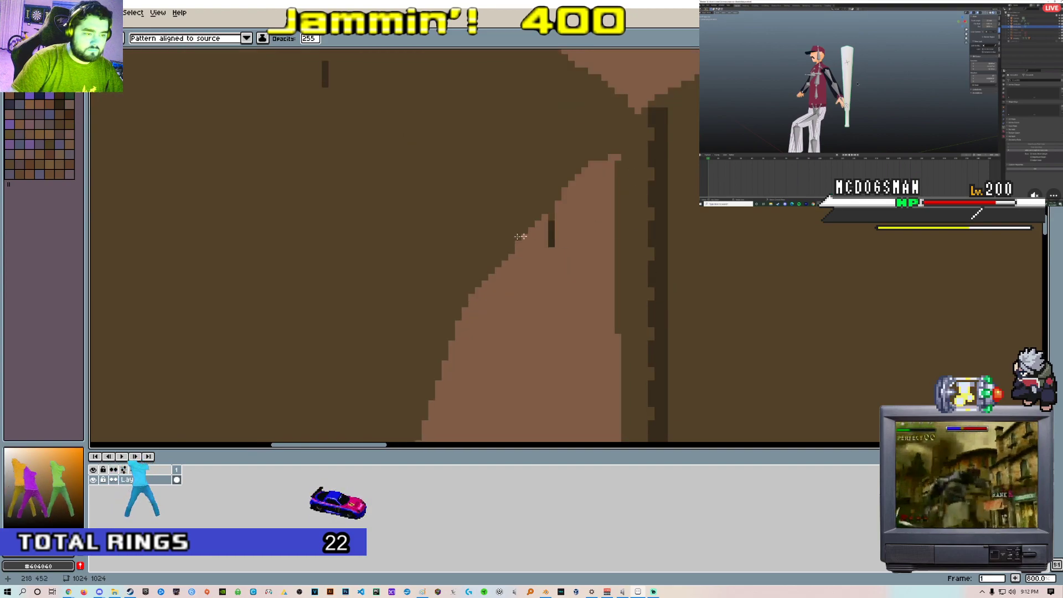
# Draw a vertical dashed seam about 186 px long from below the fly's base down the shorts' front edge
pyautogui.scroll(-4, 531, 236)
pyautogui.scroll(2, 481, 189)
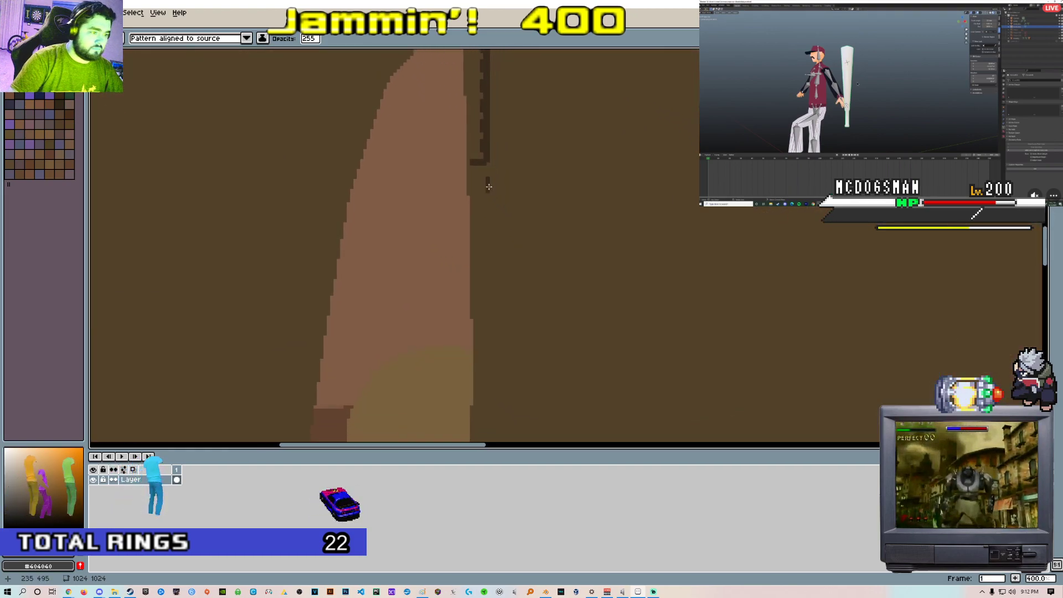
pyautogui.scroll(1, 489, 187)
pyautogui.moveTo(472, 170)
pyautogui.mouseDown()
pyautogui.moveTo(463, 438)
pyautogui.moveTo(455, 435)
pyautogui.moveTo(476, 422)
pyautogui.moveTo(474, 395)
pyautogui.moveTo(480, 440)
pyautogui.moveTo(477, 355)
pyautogui.mouseUp()
pyautogui.scroll(-3, 475, 422)
pyautogui.scroll(-2, 474, 395)
pyautogui.scroll(2, 476, 420)
pyautogui.scroll(-1, 477, 355)
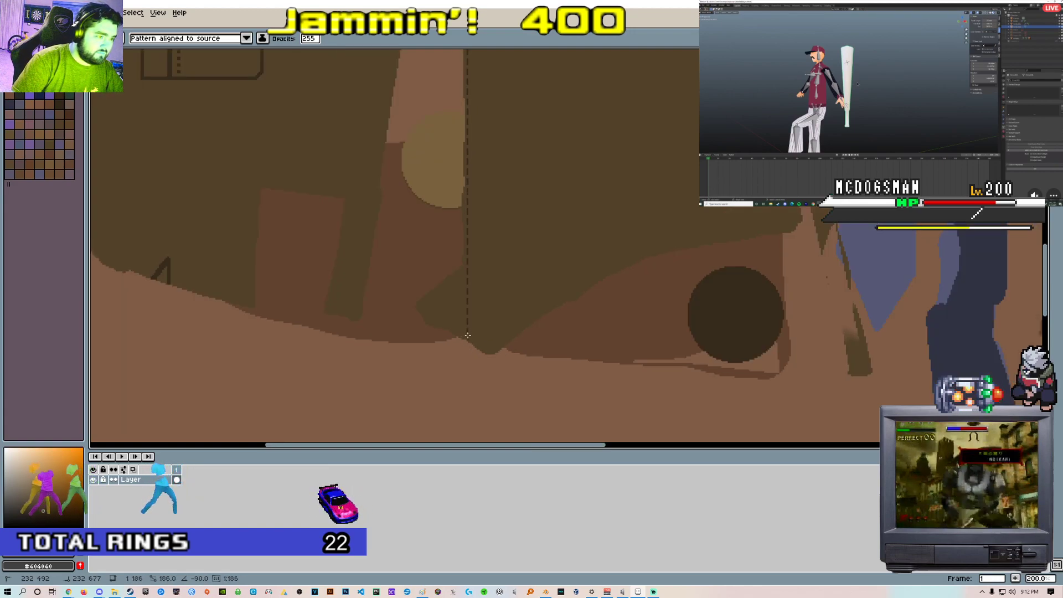
pyautogui.moveTo(466, 338); pyautogui.dragTo(472, 335)
pyautogui.scroll(-2, 473, 334)
pyautogui.scroll(1, 477, 329)
# Save the texture, switch to Blender and reload the image to check the stitching on the shorts' front
pyautogui.moveTo(478, 283); pyautogui.dragTo(505, 351, button='middle')
pyautogui.scroll(1, 488, 340)
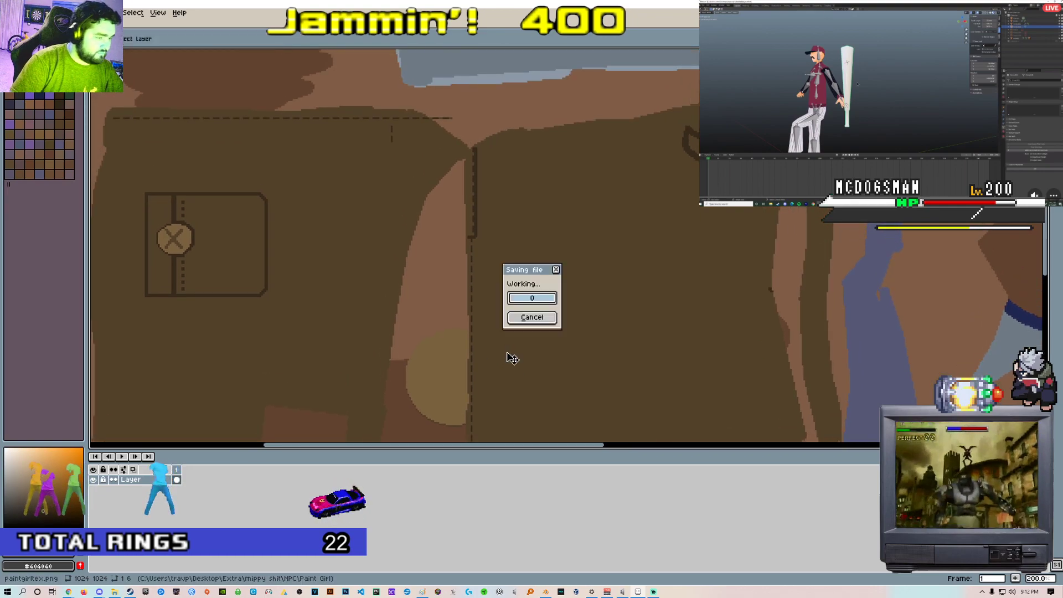
pyautogui.hotkey('alt', 'Tab')
pyautogui.click(62, 35)
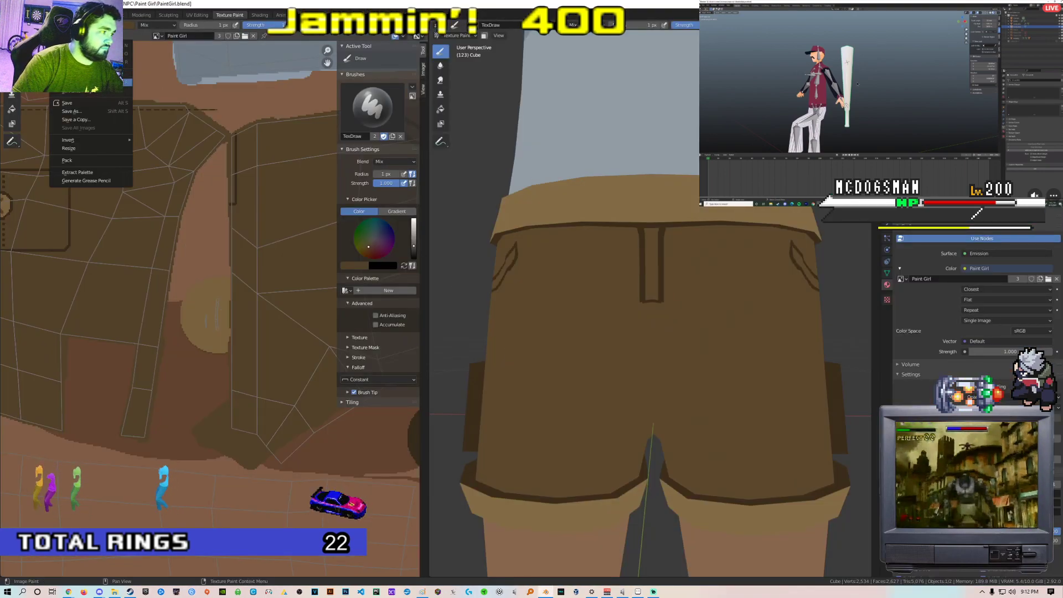
pyautogui.click(88, 82)
pyautogui.scroll(-3, 686, 246)
pyautogui.scroll(4, 686, 246)
pyautogui.moveTo(686, 260); pyautogui.dragTo(684, 218, button='middle')
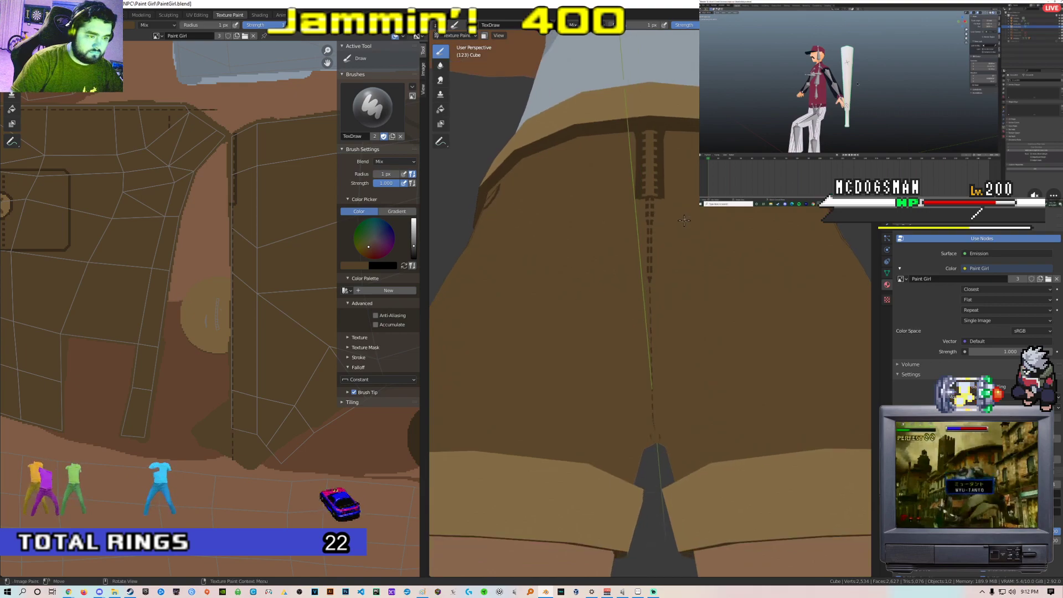
# Open the shorts mesh in Edit Mode in the UV Editing workspace and hide the 3D view overlays
pyautogui.press('Tab')
pyautogui.scroll(3, 239, 214)
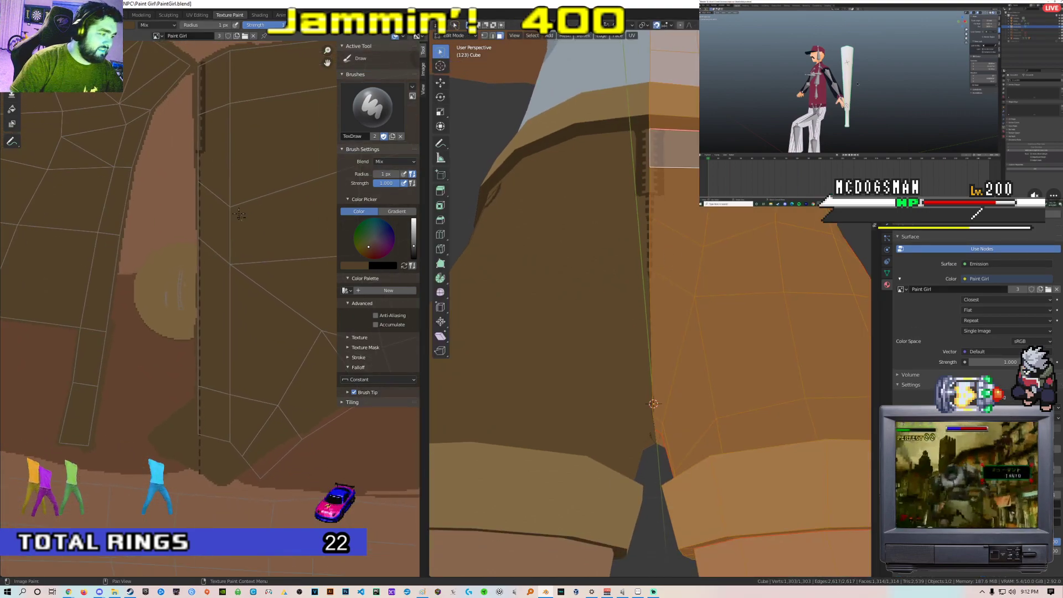
pyautogui.press('Tab')
pyautogui.press('Tab')
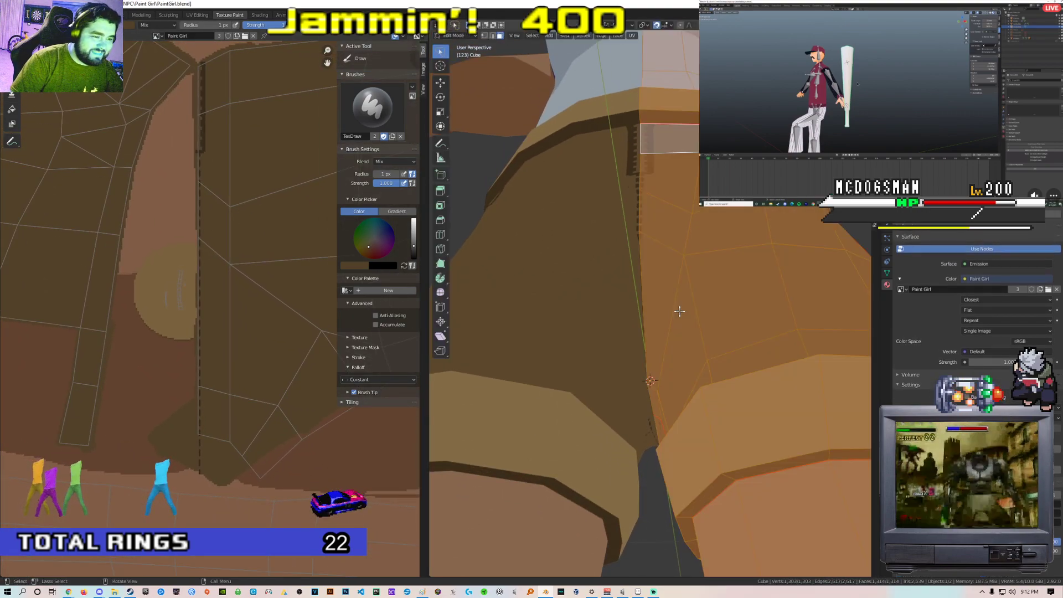
pyautogui.click(197, 15)
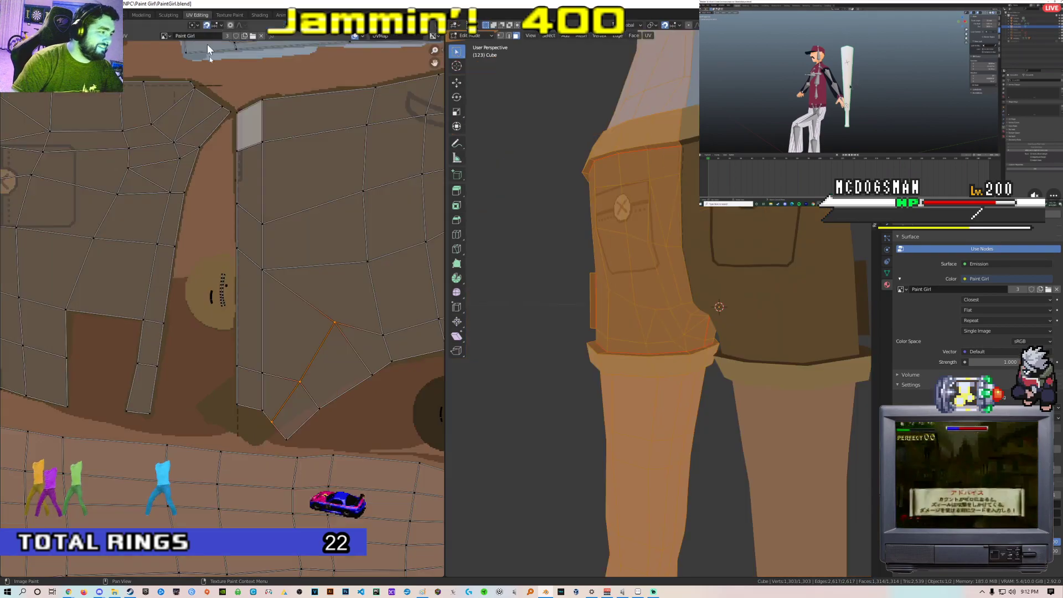
pyautogui.moveTo(526, 278); pyautogui.dragTo(695, 294, button='middle')
pyautogui.hotkey('alt', 'a')
pyautogui.moveTo(676, 328); pyautogui.dragTo(664, 325, button='middle')
pyautogui.scroll(1, 664, 326)
pyautogui.press('Tab')
pyautogui.press('Tab')
pyautogui.press('a')
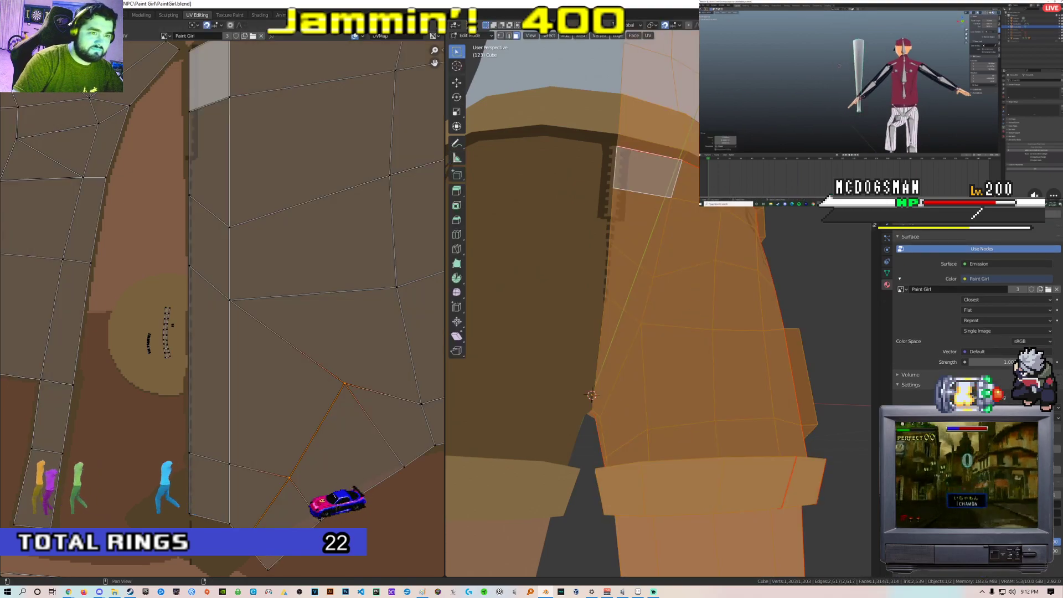
pyautogui.hotkey('shift', 'alt', 'z')
# Move the inner-column UV vertex at mid-height of the front panel slightly up and towards the dashed seam
pyautogui.press('g')
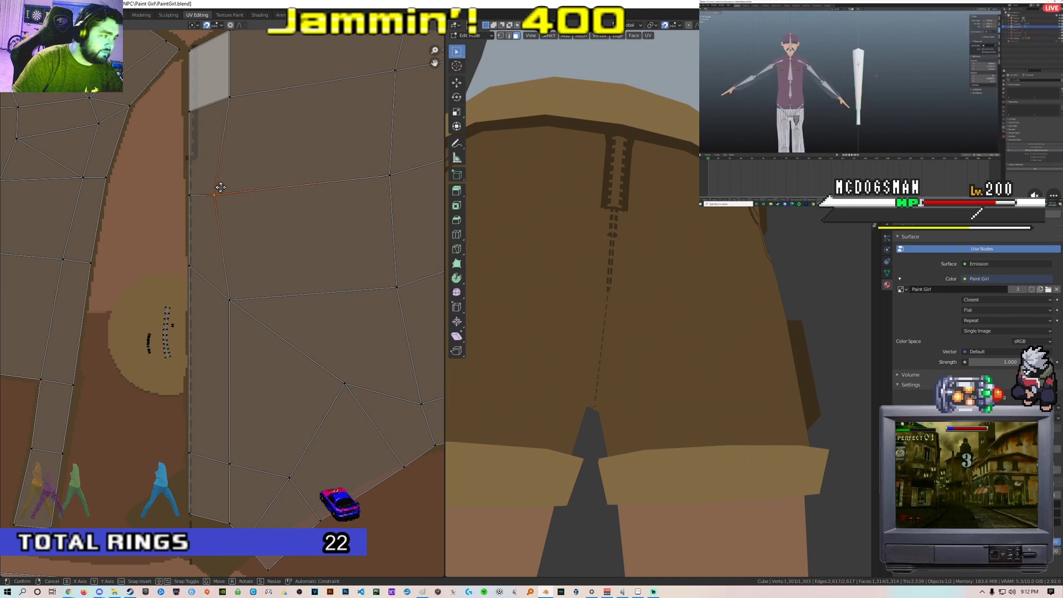
pyautogui.rightClick(231, 186)
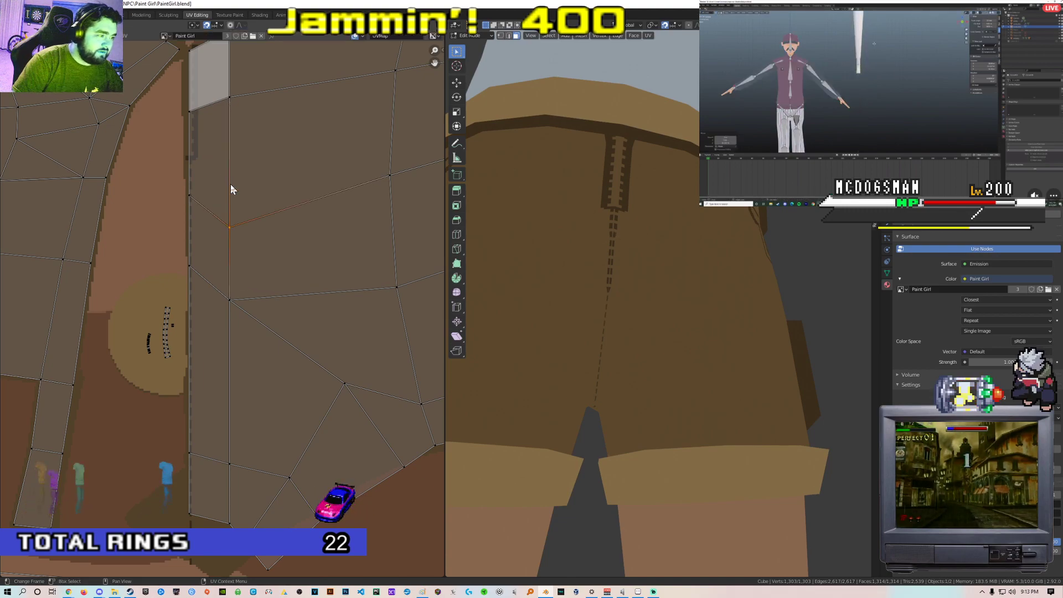
pyautogui.click(243, 304)
pyautogui.press('g')
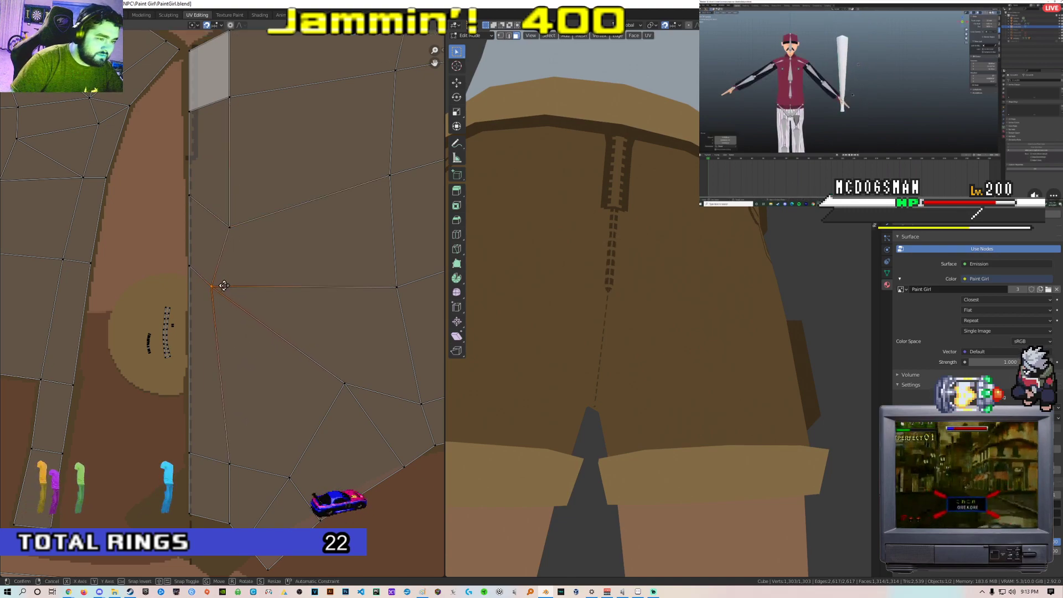
pyautogui.click(228, 283)
# Move the lower inner-column UV vertex near the crotch against the dashed seam, check the underside and leave Edit Mode
pyautogui.moveTo(247, 151); pyautogui.dragTo(247, 215, button='middle')
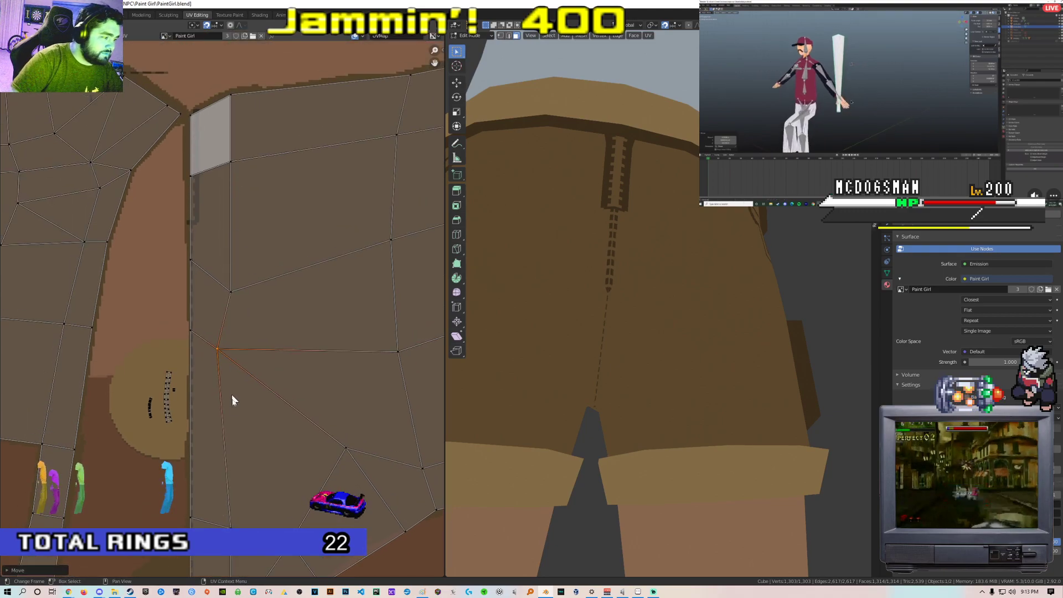
pyautogui.moveTo(226, 512); pyautogui.dragTo(216, 384, button='middle')
pyautogui.click(216, 388)
pyautogui.press('g')
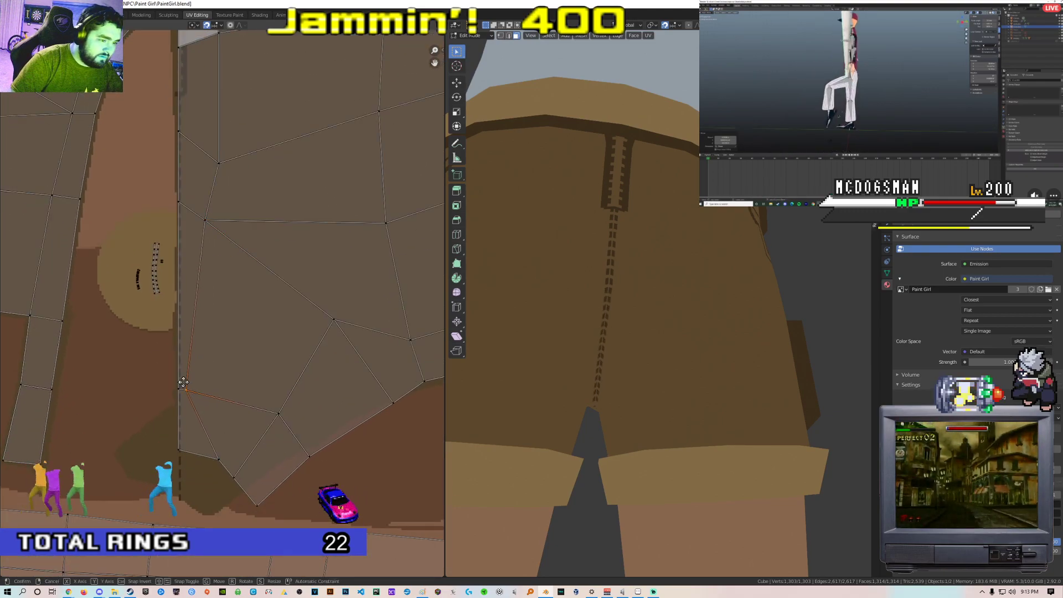
pyautogui.click(181, 382)
pyautogui.moveTo(637, 387)
pyautogui.mouseDown(button='middle')
pyautogui.moveTo(659, 353)
pyautogui.moveTo(725, 340)
pyautogui.mouseUp(button='middle')
pyautogui.scroll(-1, 332, 366)
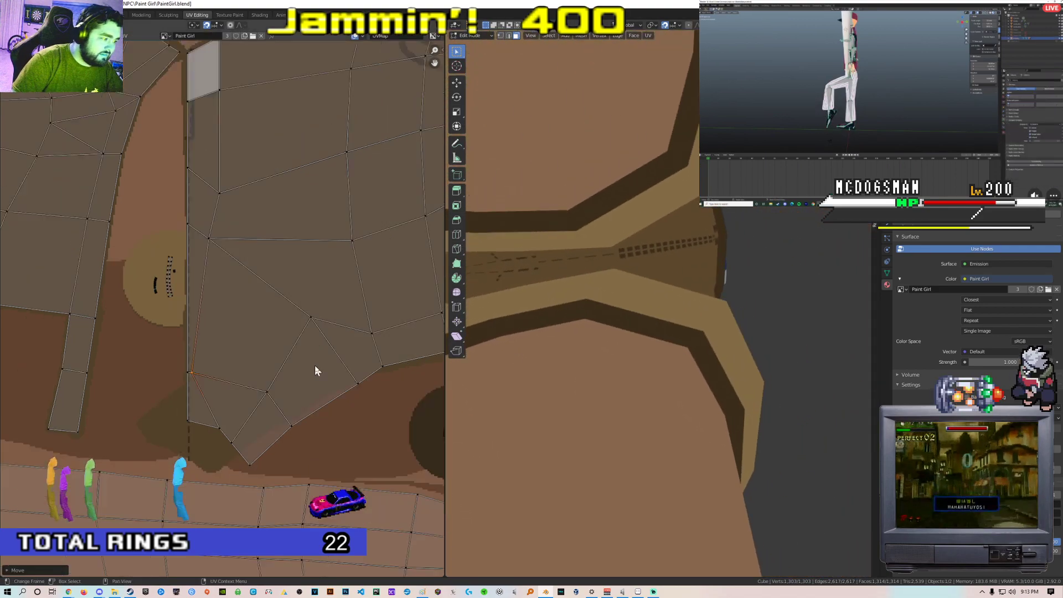
pyautogui.moveTo(603, 359)
pyautogui.mouseDown(button='middle')
pyautogui.moveTo(645, 340)
pyautogui.moveTo(623, 293)
pyautogui.mouseUp(button='middle')
pyautogui.press('Tab')
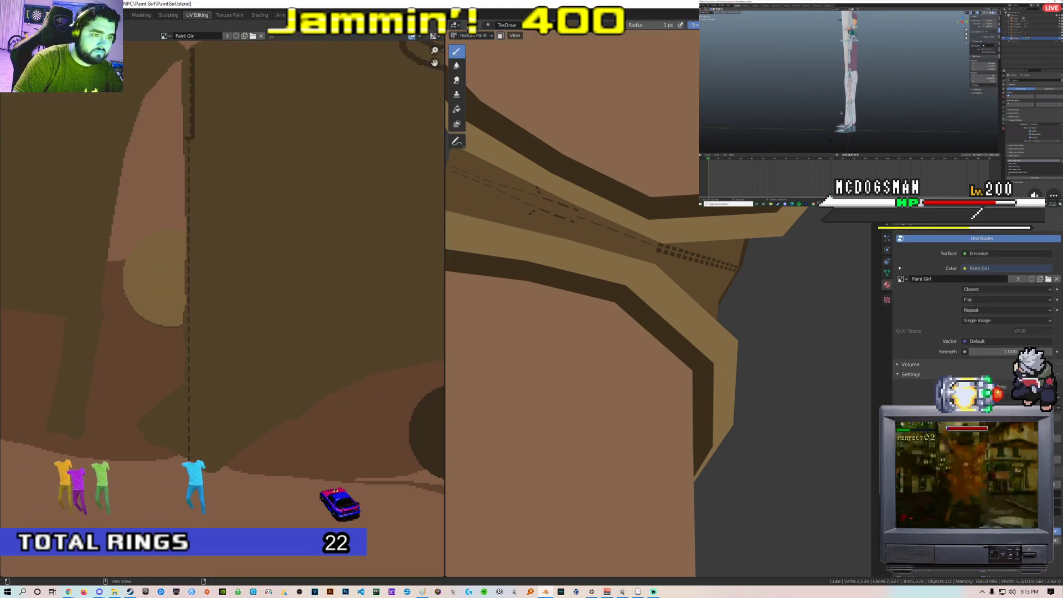
# Select the narrow underside face beside the crotch seam in Edit Mode and hide the 3D view overlays
pyautogui.press('Tab')
pyautogui.click(614, 237)
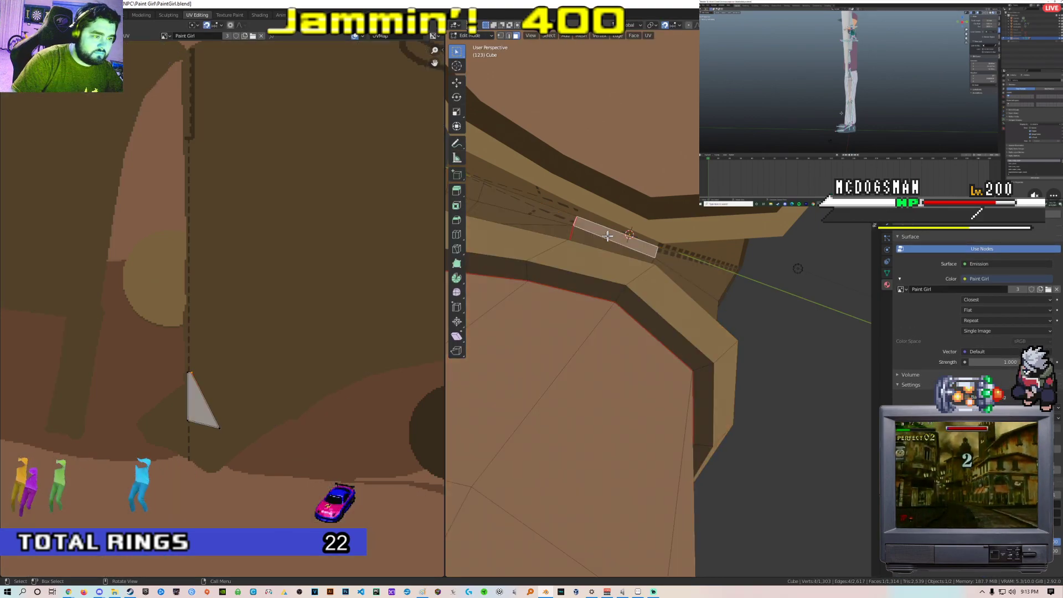
pyautogui.moveTo(614, 237); pyautogui.dragTo(636, 243, button='middle')
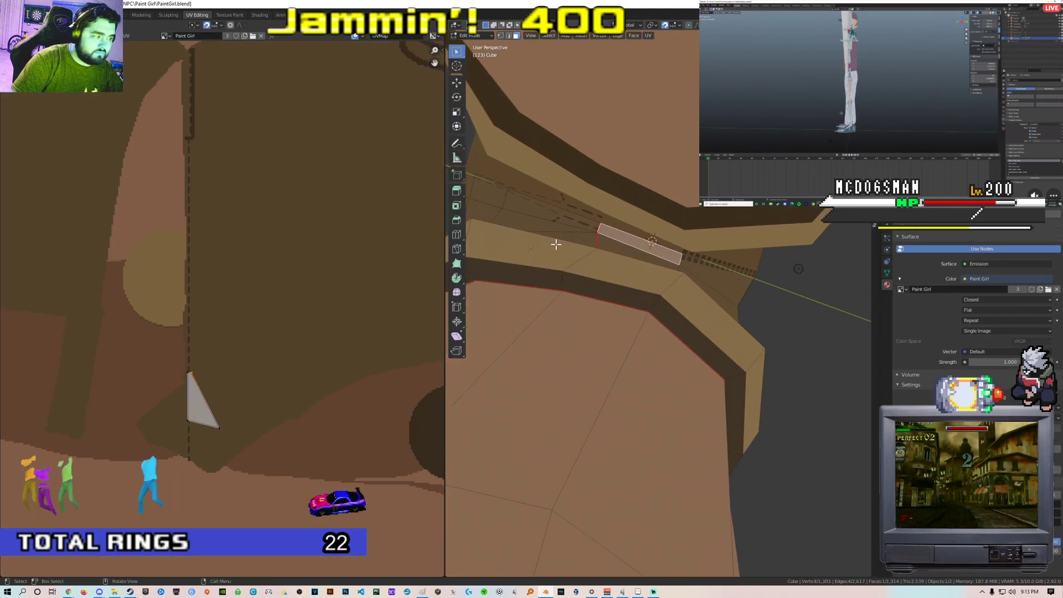
pyautogui.keyDown('shift'); pyautogui.click(572, 217); pyautogui.keyUp('shift')
pyautogui.keyDown('shift'); pyautogui.click(653, 241); pyautogui.keyUp('shift')
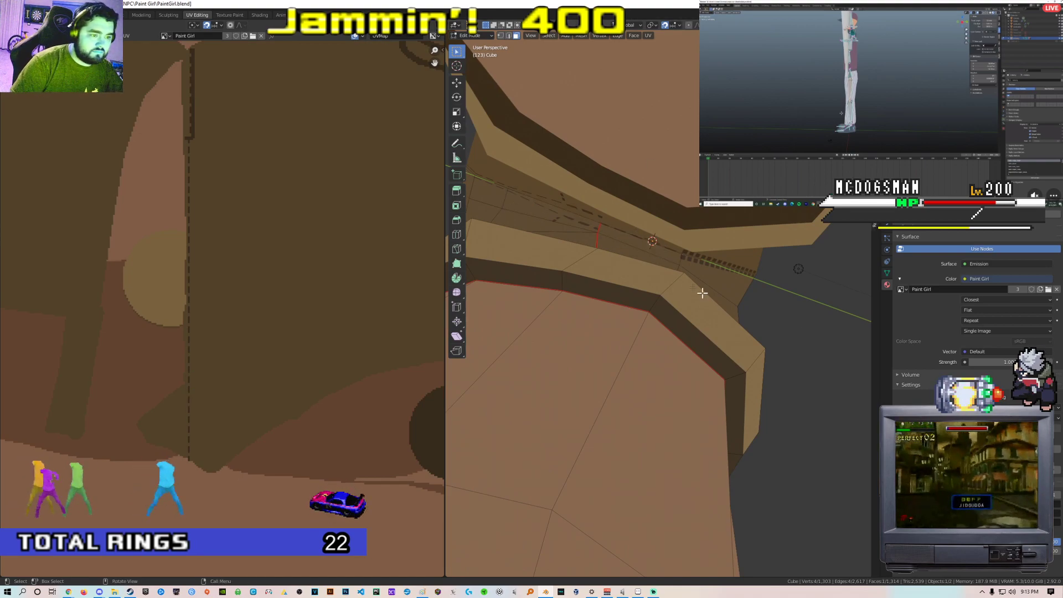
pyautogui.keyDown('shift'); pyautogui.click(660, 256); pyautogui.keyUp('shift')
pyautogui.hotkey('alt', 'shift', 'z')
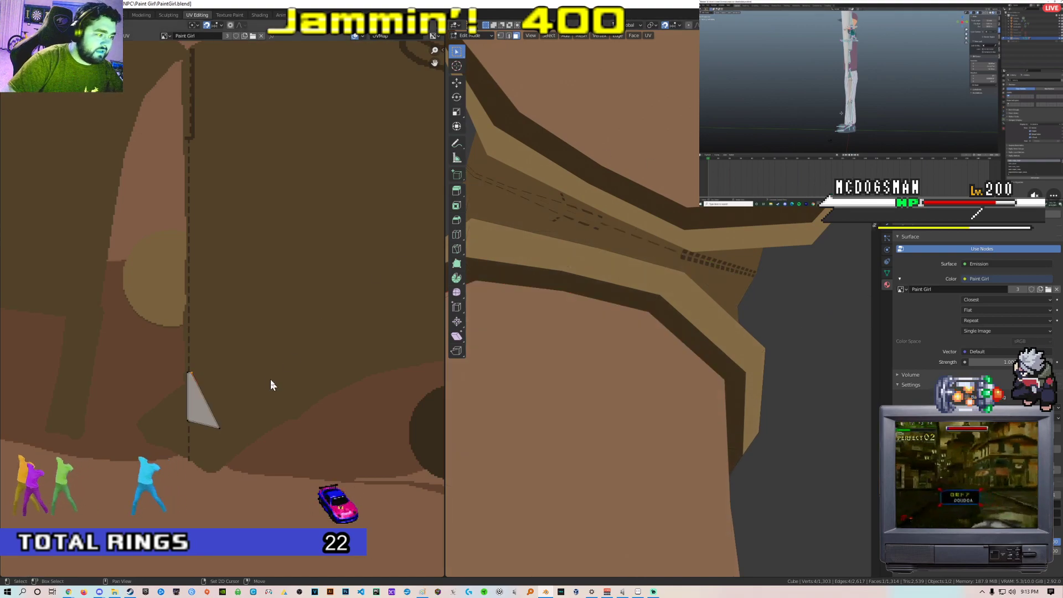
# Straighten the outer edge of the crotch face's UVs by scaling it to 0 along X
pyautogui.moveTo(237, 384); pyautogui.dragTo(260, 316, button='middle')
pyautogui.scroll(1, 260, 317)
pyautogui.press('Tab')
pyautogui.press('Tab')
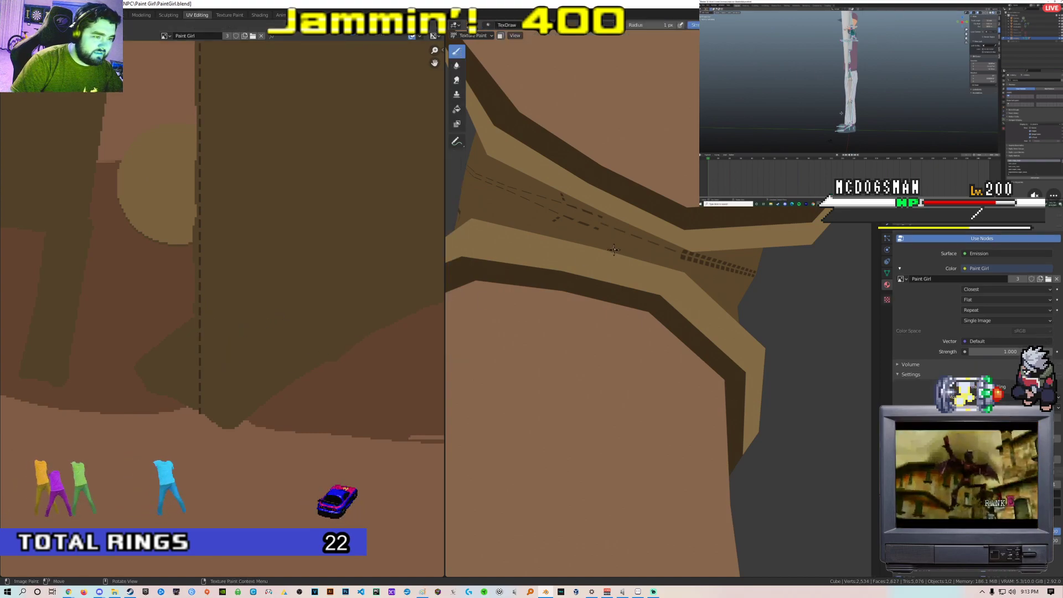
pyautogui.press('g')
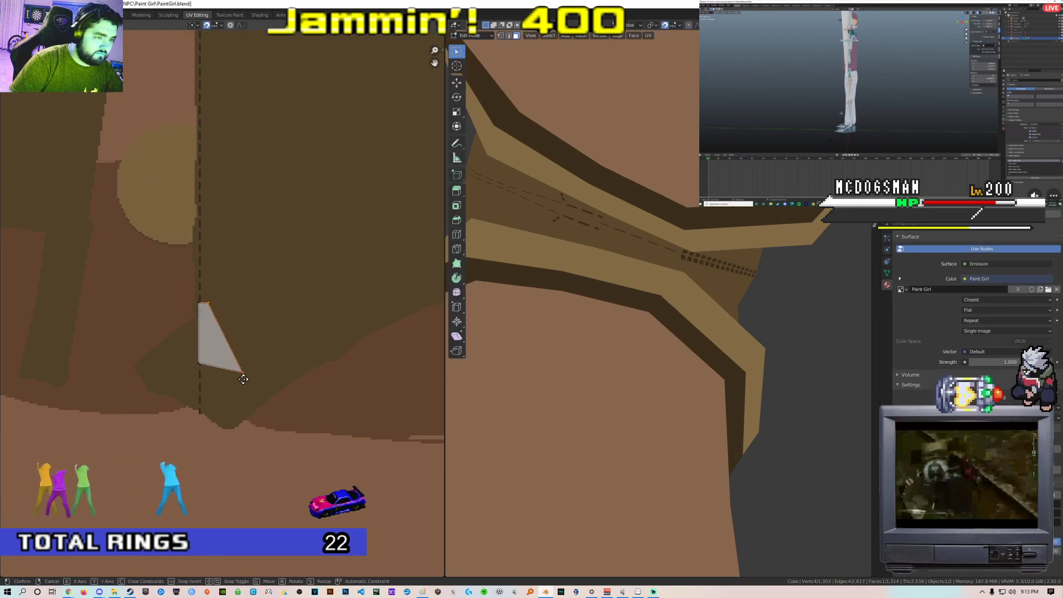
pyautogui.rightClick(224, 378)
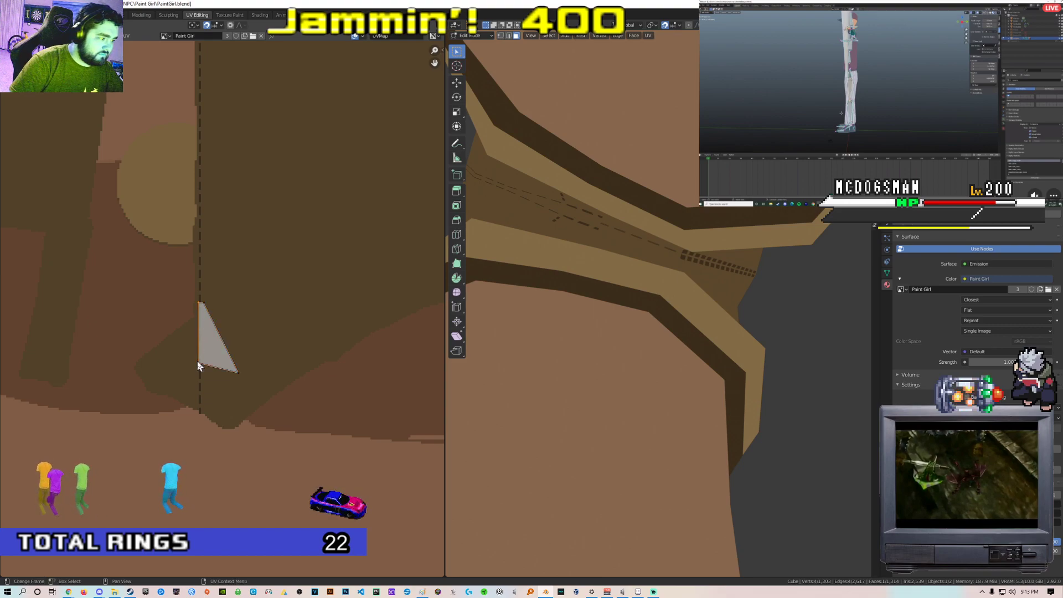
pyautogui.scroll(3, 221, 382)
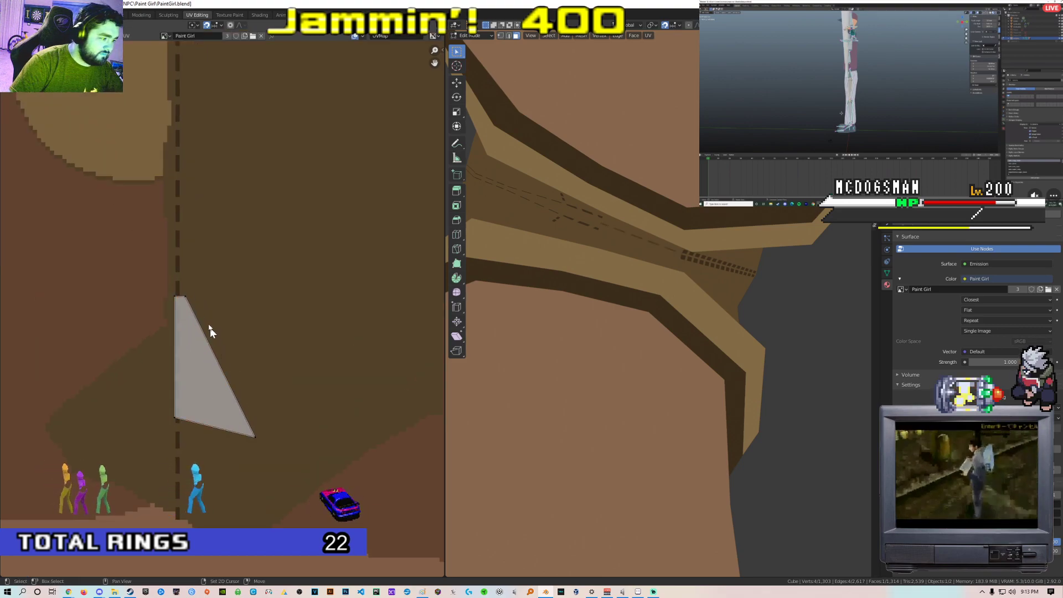
pyautogui.press('s')
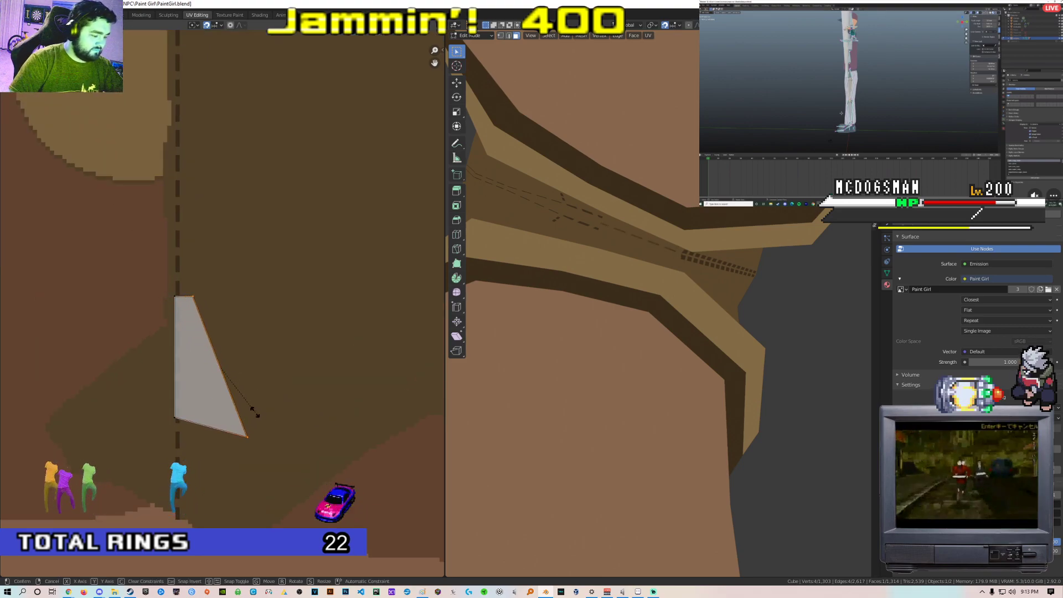
pyautogui.press('x')
pyautogui.press('0')
pyautogui.press('Return')
# Move the straightened UV edge along X against the dashed seam and slightly up along Y
pyautogui.press('g')
pyautogui.press('x')
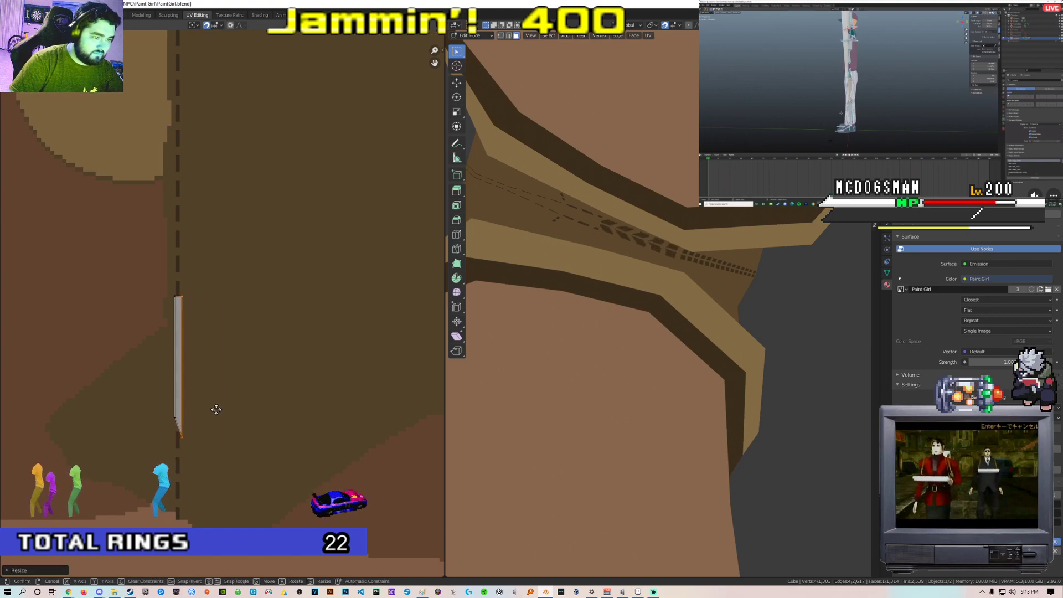
pyautogui.click(217, 409)
pyautogui.press('g')
pyautogui.press('y')
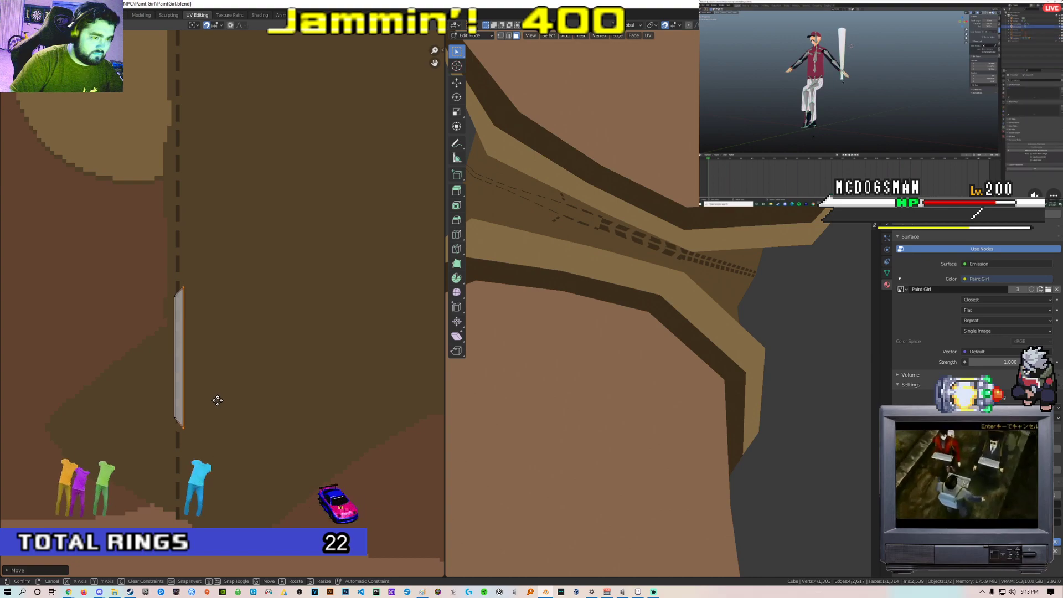
pyautogui.click(218, 400)
# Scale up the narrow crotch UV strip, mainly in length, over the dashed seam to shrink its stitches on the underside
pyautogui.moveTo(526, 348); pyautogui.dragTo(540, 333, button='middle')
pyautogui.scroll(3, 540, 332)
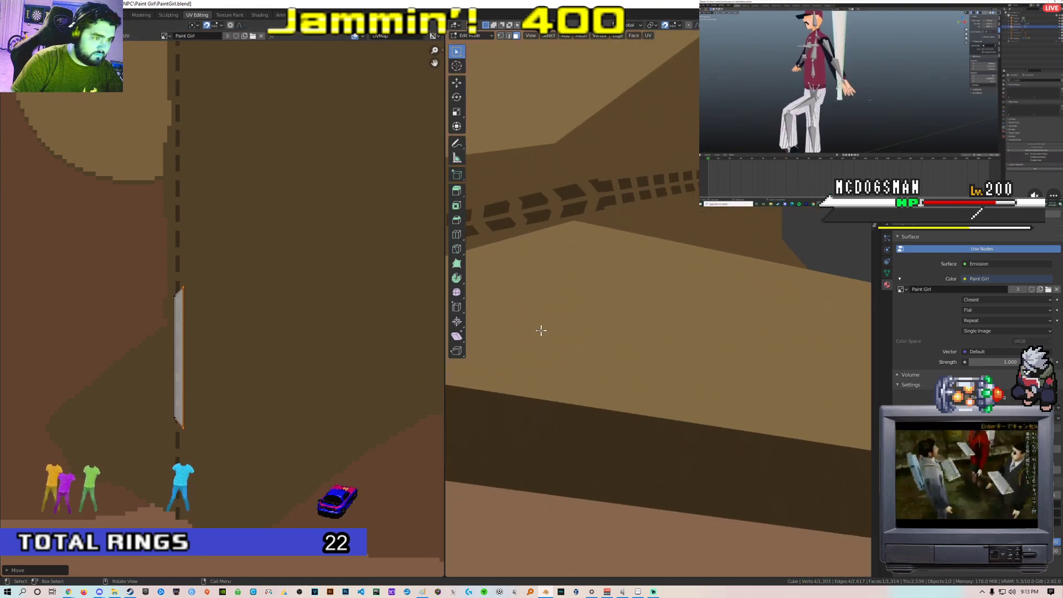
pyautogui.press('s')
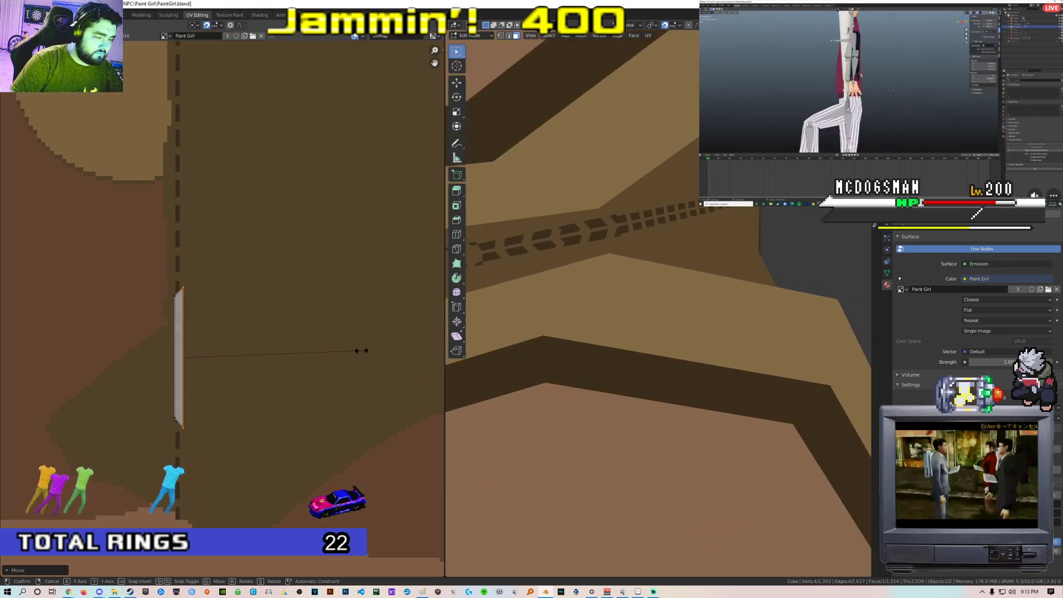
pyautogui.press('Return')
pyautogui.press('s')
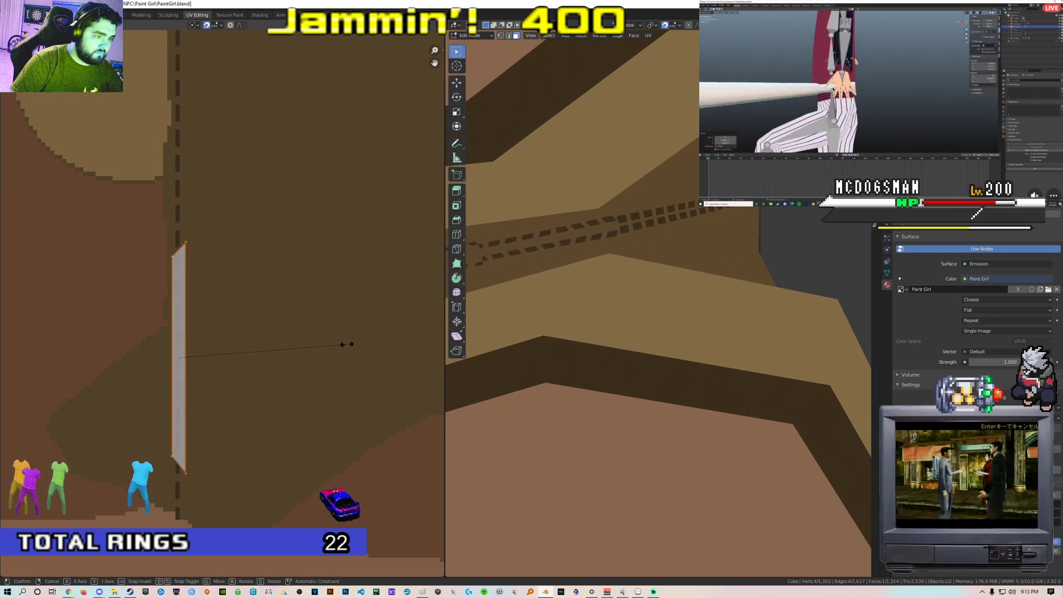
pyautogui.press('Return')
pyautogui.press('g')
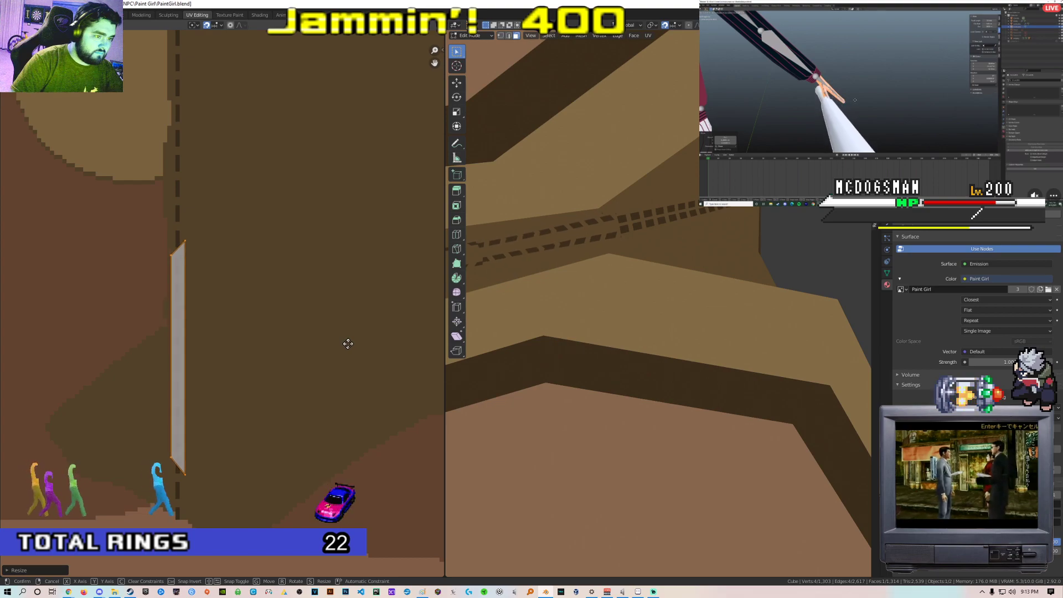
pyautogui.press('Return')
pyautogui.moveTo(526, 337); pyautogui.dragTo(669, 406, button='middle')
# Select the neighbouring underside face ahead of the crotch seam and locate its UVs on the texture
pyautogui.hotkey('alt', 'a')
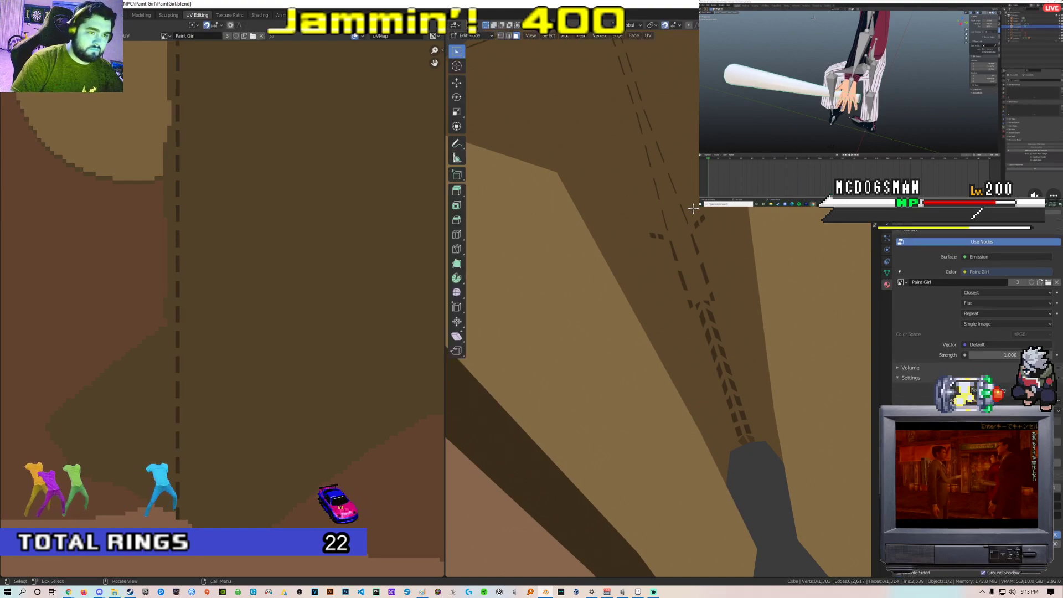
pyautogui.click(661, 239)
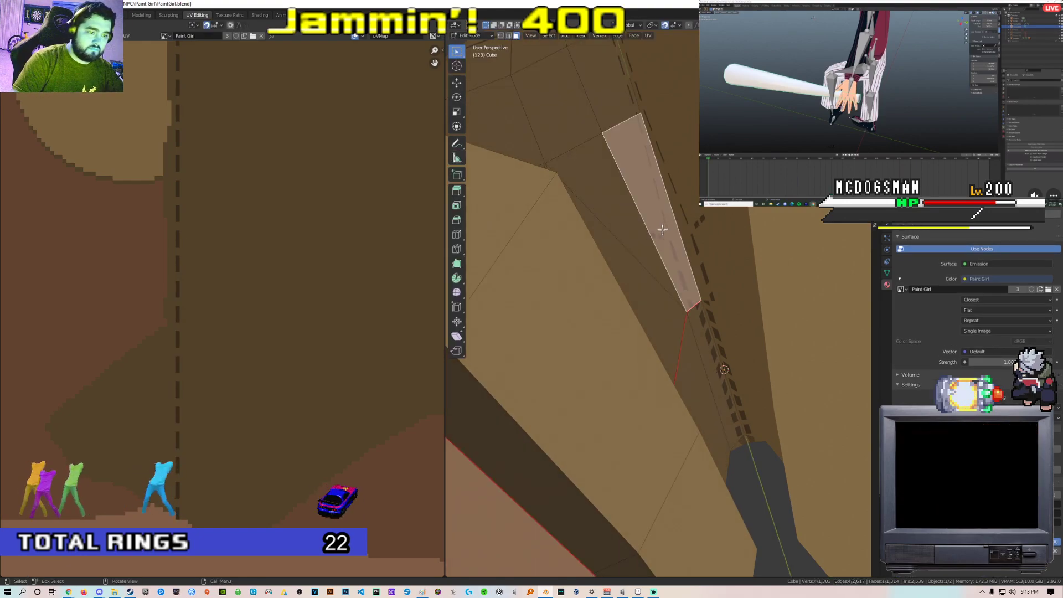
pyautogui.scroll(2, 207, 247)
pyautogui.moveTo(207, 247); pyautogui.dragTo(334, 376, button='middle')
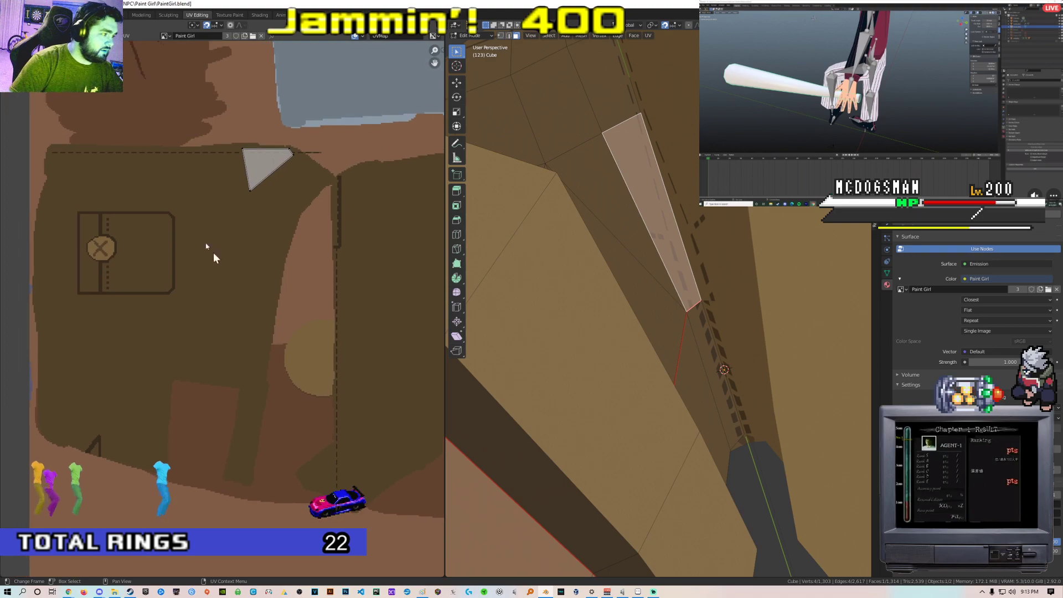
pyautogui.scroll(1, 209, 225)
pyautogui.moveTo(209, 225); pyautogui.dragTo(180, 325, button='middle')
# Examine the shorts' centre seam and the matching texture area in the Texture Paint workspace
pyautogui.click(229, 15)
pyautogui.moveTo(131, 151); pyautogui.dragTo(252, 274, button='middle')
pyautogui.scroll(4, 247, 412)
pyautogui.click(343, 266)
pyautogui.click(411, 235)
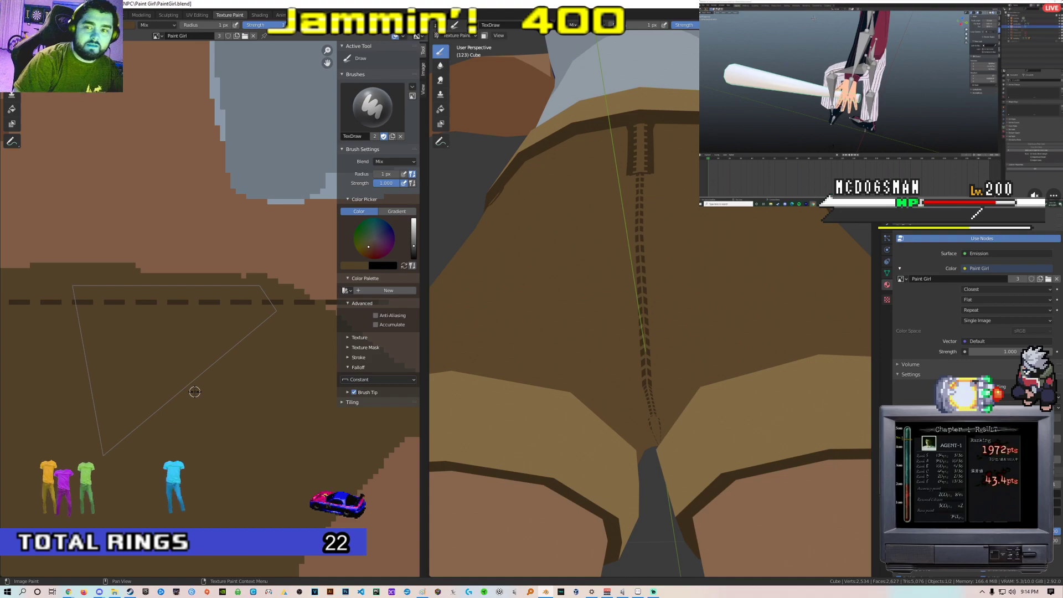
pyautogui.moveTo(515, 343)
pyautogui.mouseDown(button='middle')
pyautogui.moveTo(538, 331)
pyautogui.moveTo(507, 360)
pyautogui.moveTo(607, 356)
pyautogui.moveTo(612, 398)
pyautogui.moveTo(588, 309)
pyautogui.moveTo(485, 327)
pyautogui.moveTo(614, 331)
pyautogui.mouseUp(button='middle')
pyautogui.press('Tab')
pyautogui.click(528, 313)
pyautogui.scroll(-7, 204, 308)
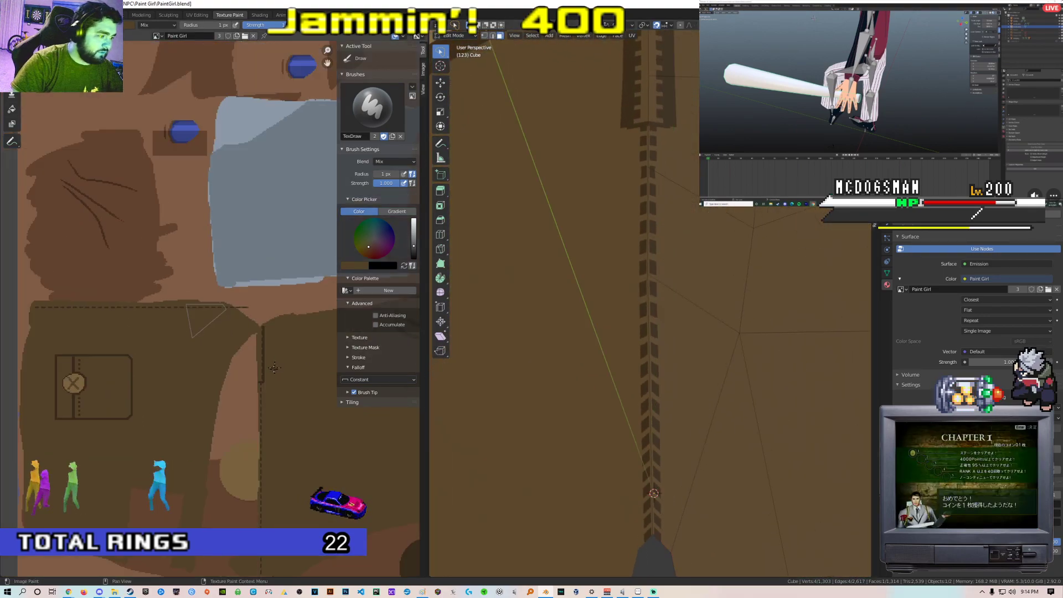
pyautogui.scroll(3, 230, 335)
pyautogui.moveTo(277, 376); pyautogui.dragTo(229, 300, button='middle')
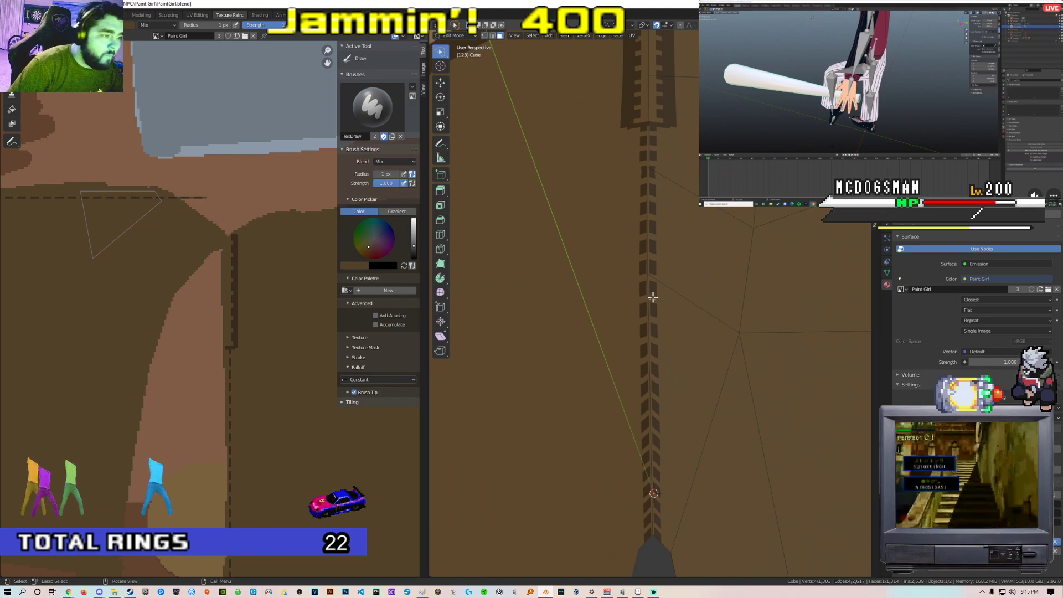
pyautogui.scroll(2, 257, 260)
# Return to the UV Editing workspace, leave Edit Mode and inspect the shorts' seam on the whole character
pyautogui.click(206, 15)
pyautogui.press('a')
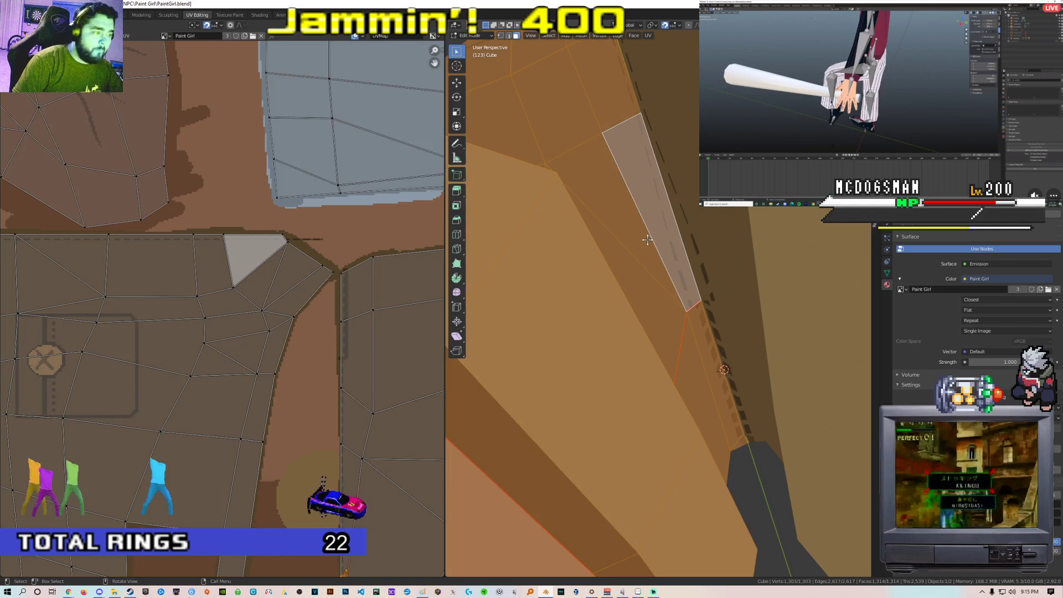
pyautogui.scroll(-2, 646, 237)
pyautogui.moveTo(677, 327)
pyautogui.mouseDown(button='middle')
pyautogui.moveTo(565, 288)
pyautogui.moveTo(476, 356)
pyautogui.mouseUp(button='middle')
pyautogui.scroll(-4, 524, 360)
pyautogui.press('Tab')
pyautogui.moveTo(572, 363)
pyautogui.mouseDown(button='middle')
pyautogui.moveTo(686, 386)
pyautogui.moveTo(661, 378)
pyautogui.mouseUp(button='middle')
pyautogui.scroll(-7, 652, 368)
pyautogui.scroll(-2, 686, 387)
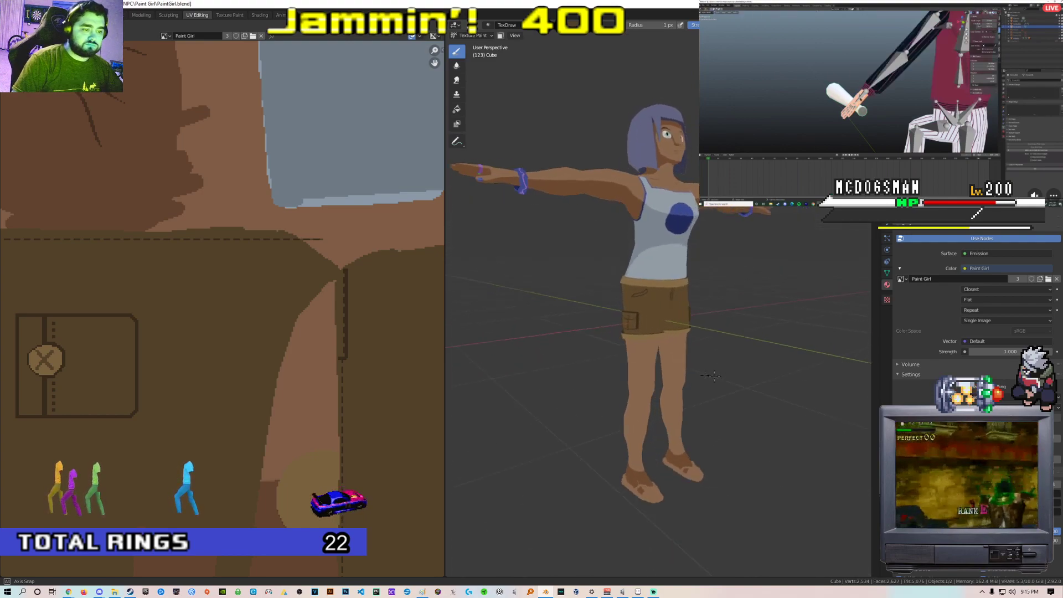
pyautogui.scroll(5, 661, 377)
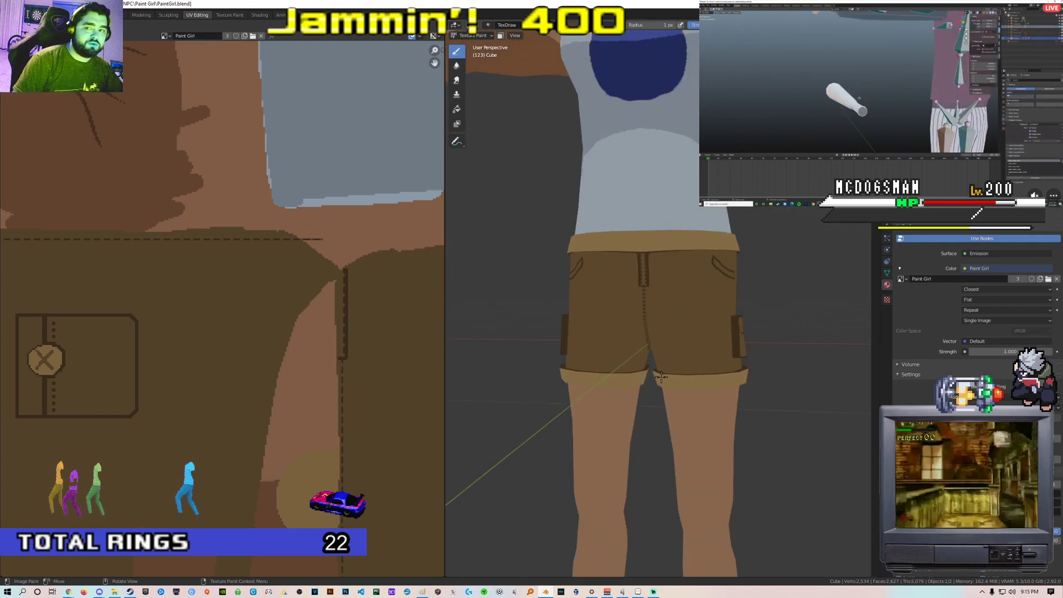
pyautogui.moveTo(661, 377)
pyautogui.mouseDown(button='middle')
pyautogui.moveTo(638, 313)
pyautogui.moveTo(648, 317)
pyautogui.moveTo(653, 293)
pyautogui.mouseUp(button='middle')
pyautogui.scroll(4, 638, 314)
# Select the column of front panel faces beside the fly and seam in Edit Mode and frame its UVs
pyautogui.press('Tab')
pyautogui.click(655, 239)
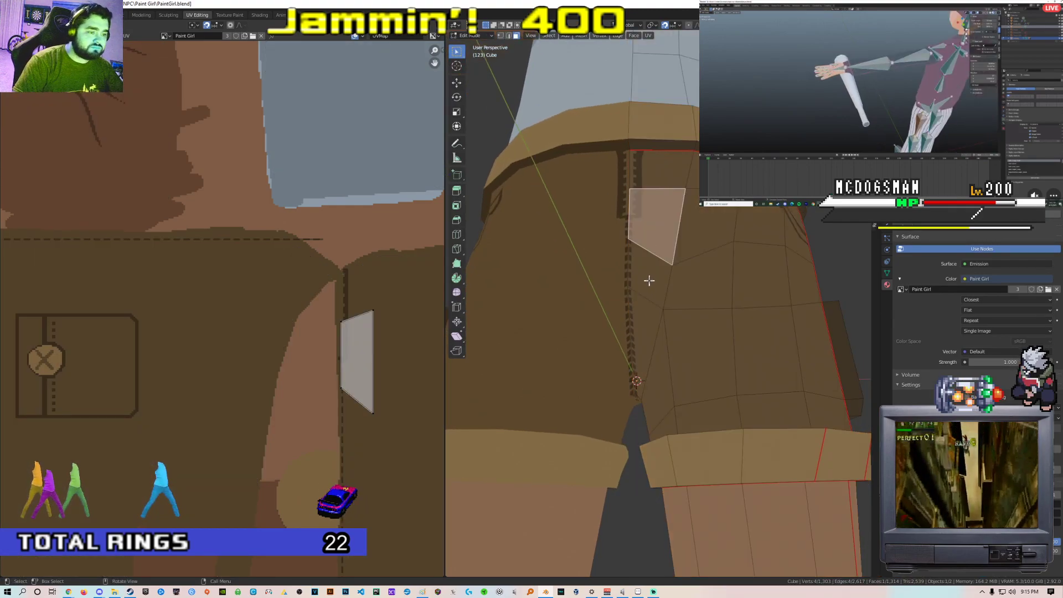
pyautogui.keyDown('shift'); pyautogui.click(655, 181); pyautogui.keyUp('shift')
pyautogui.keyDown('alt'); pyautogui.click(650, 252); pyautogui.keyUp('alt')
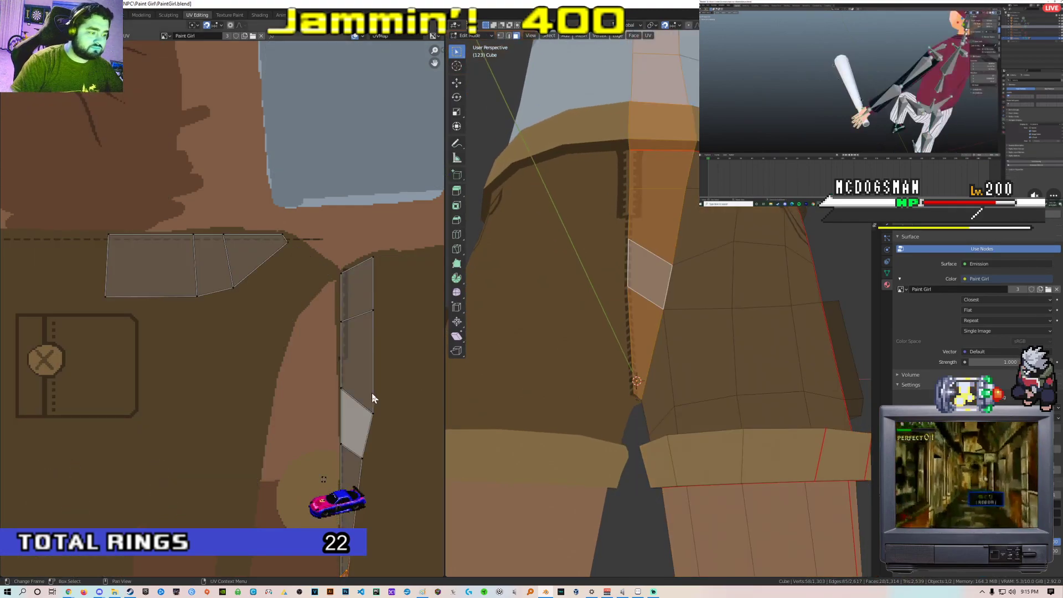
pyautogui.scroll(-4, 369, 387)
pyautogui.scroll(2, 368, 382)
pyautogui.moveTo(368, 392); pyautogui.dragTo(314, 316, button='middle')
pyautogui.scroll(3, 328, 360)
pyautogui.scroll(2, 323, 291)
pyautogui.moveTo(632, 290); pyautogui.dragTo(643, 351, button='middle')
pyautogui.scroll(1, 643, 350)
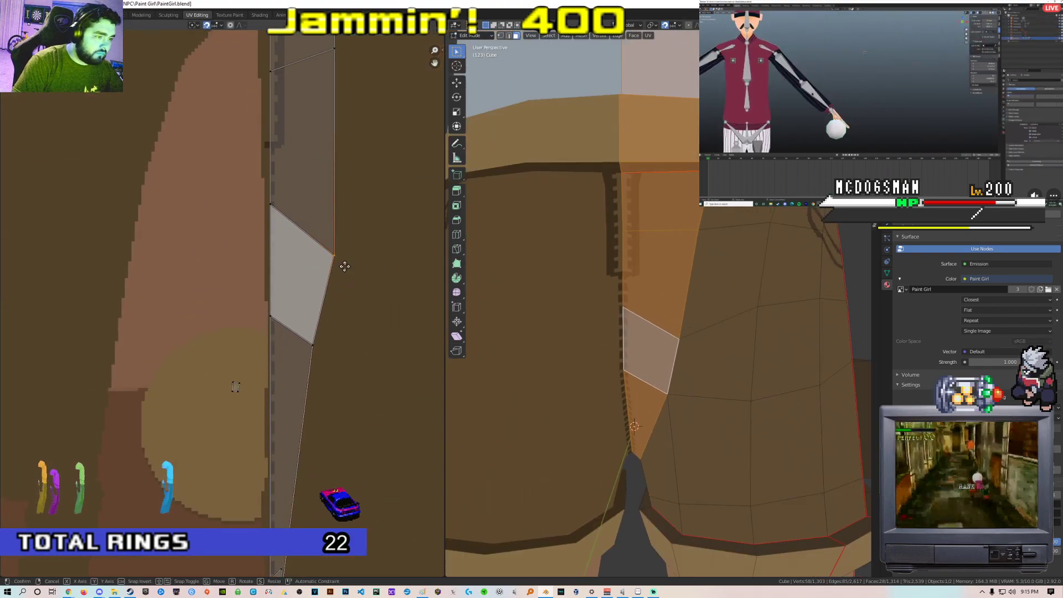
# Move the outer UV vertex beside the fly outward, away from the dashed seam, to narrow the fly stitching
pyautogui.click(338, 262)
pyautogui.press('g')
pyautogui.click(345, 265)
pyautogui.moveTo(341, 210); pyautogui.dragTo(330, 316, button='middle')
pyautogui.scroll(-2, 330, 317)
pyautogui.click(283, 226)
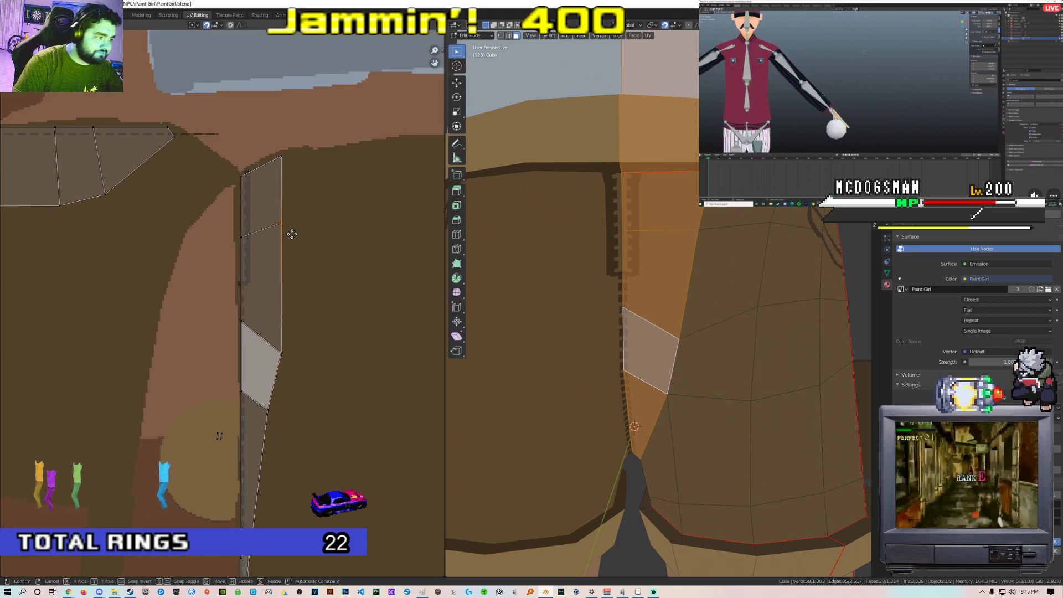
pyautogui.press('g')
pyautogui.click(340, 241)
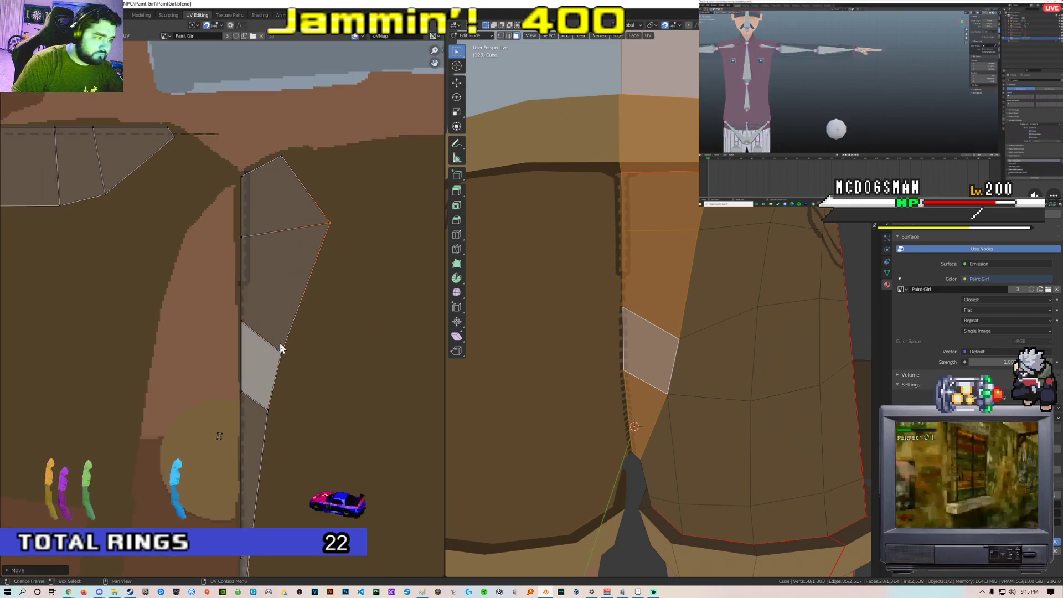
# Move the next two lower outer UV vertices of the front column outward, away from the dashed seam
pyautogui.click(317, 346)
pyautogui.press('g')
pyautogui.click(332, 349)
pyautogui.moveTo(295, 385); pyautogui.dragTo(281, 302, button='middle')
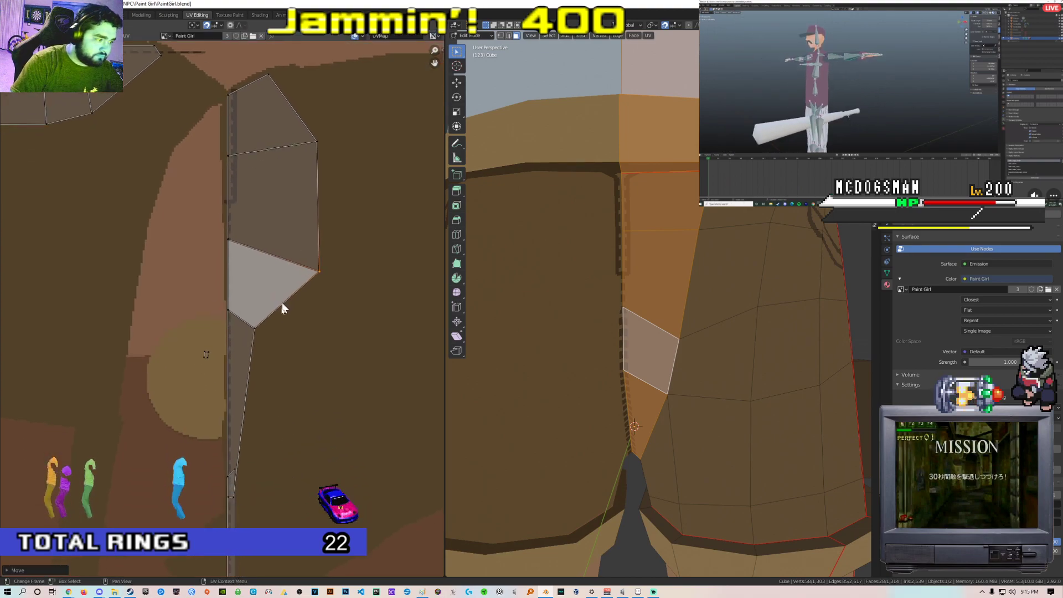
pyautogui.scroll(1, 280, 307)
pyautogui.click(266, 331)
pyautogui.press('g')
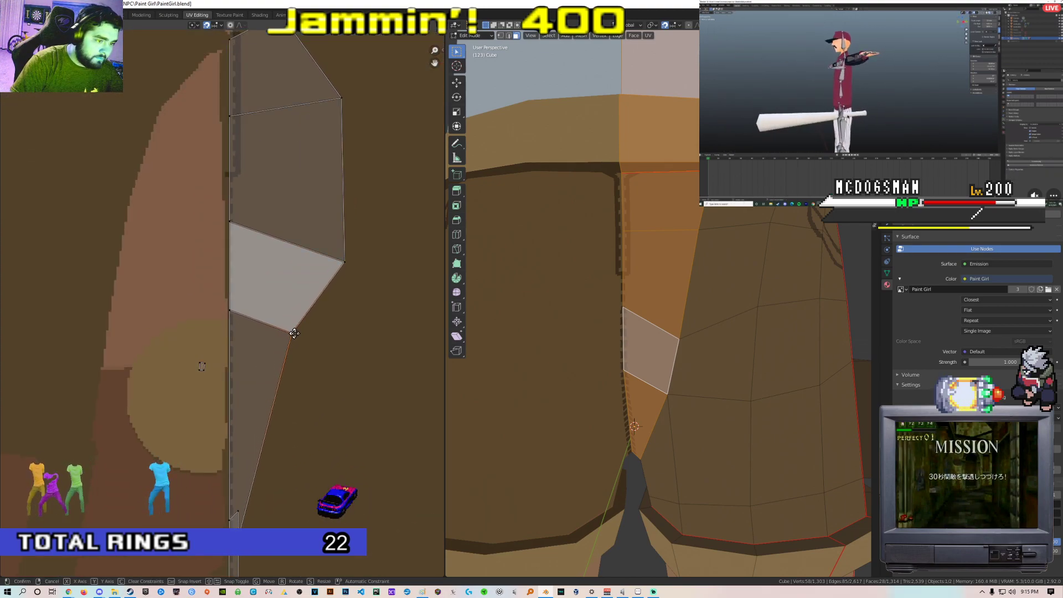
pyautogui.click(306, 332)
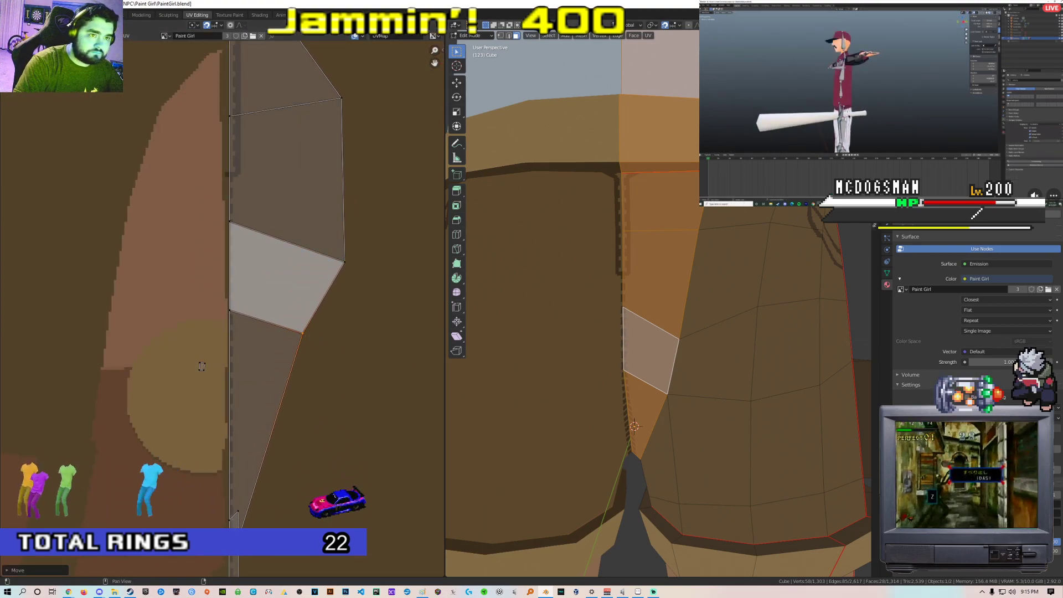
# Check the front stitching without overlays, then nudge the lowest adjusted outer UV vertex slightly back towards the seam
pyautogui.hotkey('alt', 'shift', 'z')
pyautogui.moveTo(645, 322); pyautogui.dragTo(646, 303, button='middle')
pyautogui.scroll(1, 646, 303)
pyautogui.press('Tab')
pyautogui.press('Tab')
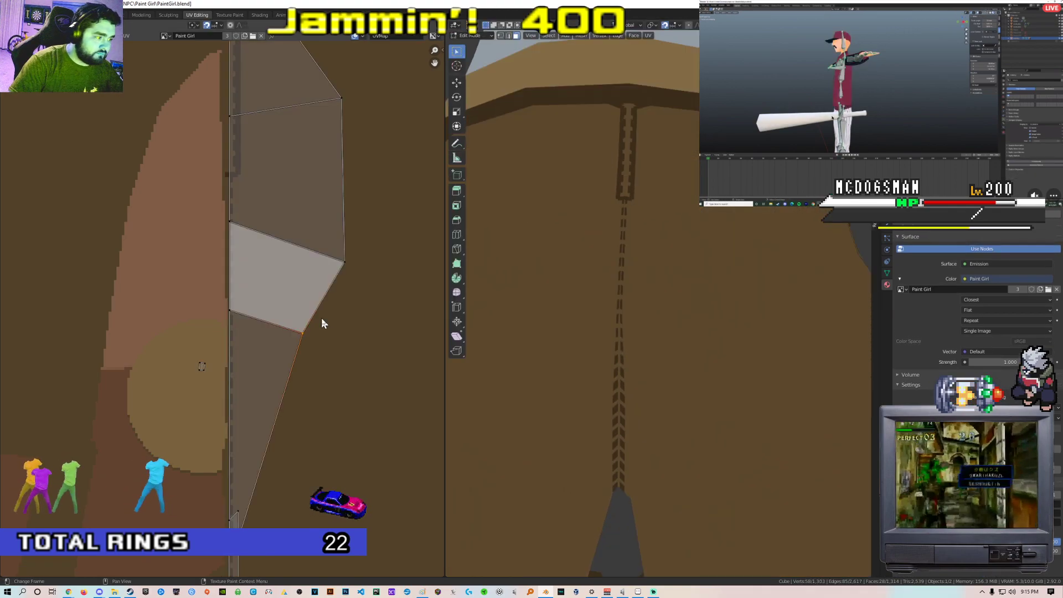
pyautogui.press('g')
pyautogui.rightClick(323, 335)
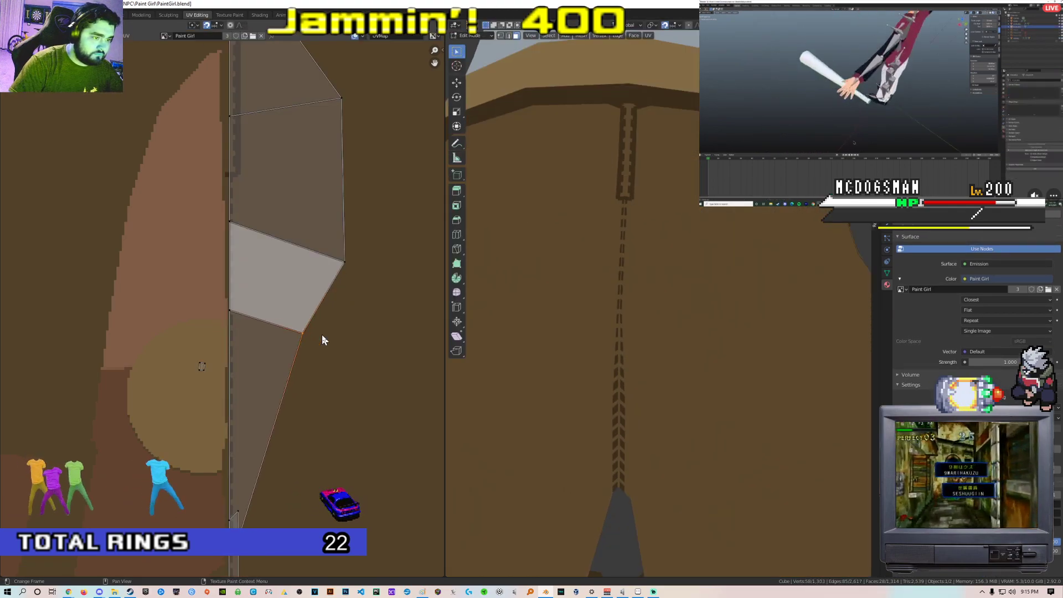
pyautogui.press('g')
pyautogui.click(315, 334)
pyautogui.moveTo(296, 396); pyautogui.dragTo(300, 347, button='middle')
pyautogui.keyDown('shift'); pyautogui.scroll(-3, 300, 347); pyautogui.keyUp('shift')
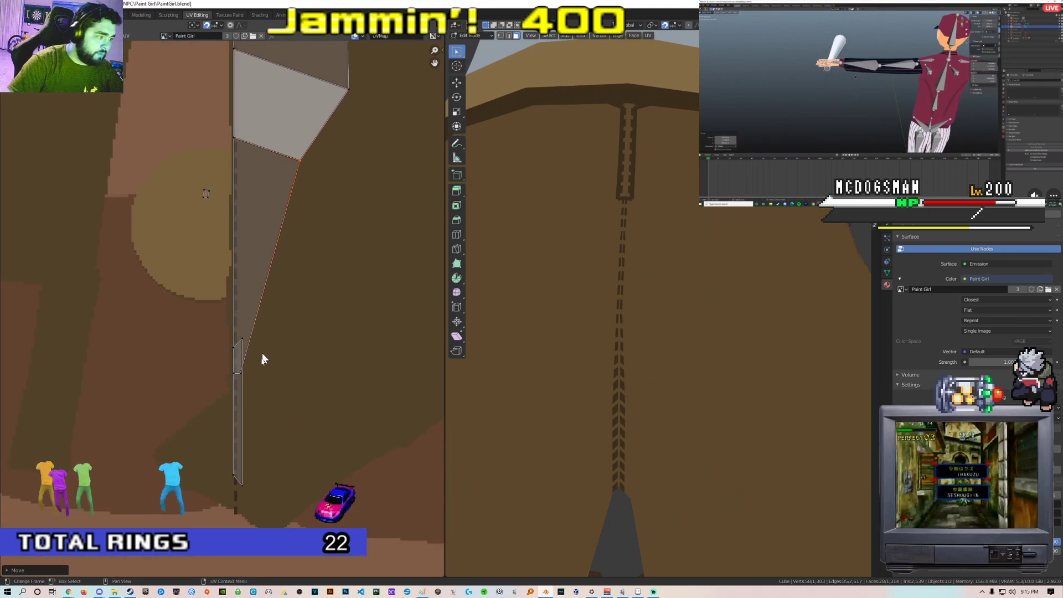
# Move the outer UV vertices of the narrow lower front faces outward, away from the dashed seam
pyautogui.click(248, 370)
pyautogui.press('g')
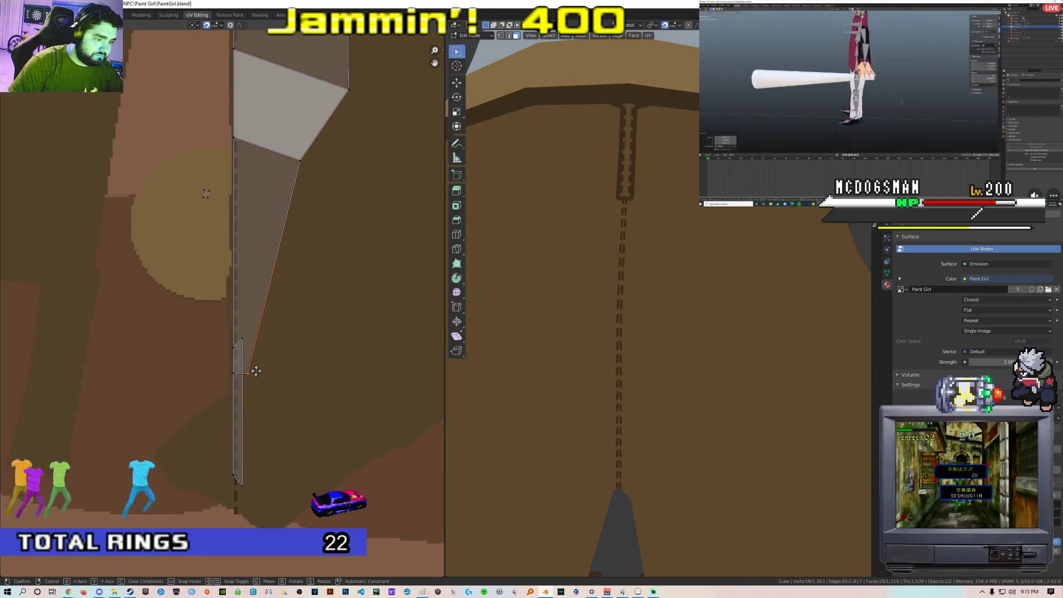
pyautogui.click(254, 370)
pyautogui.moveTo(702, 451); pyautogui.dragTo(614, 392, button='middle')
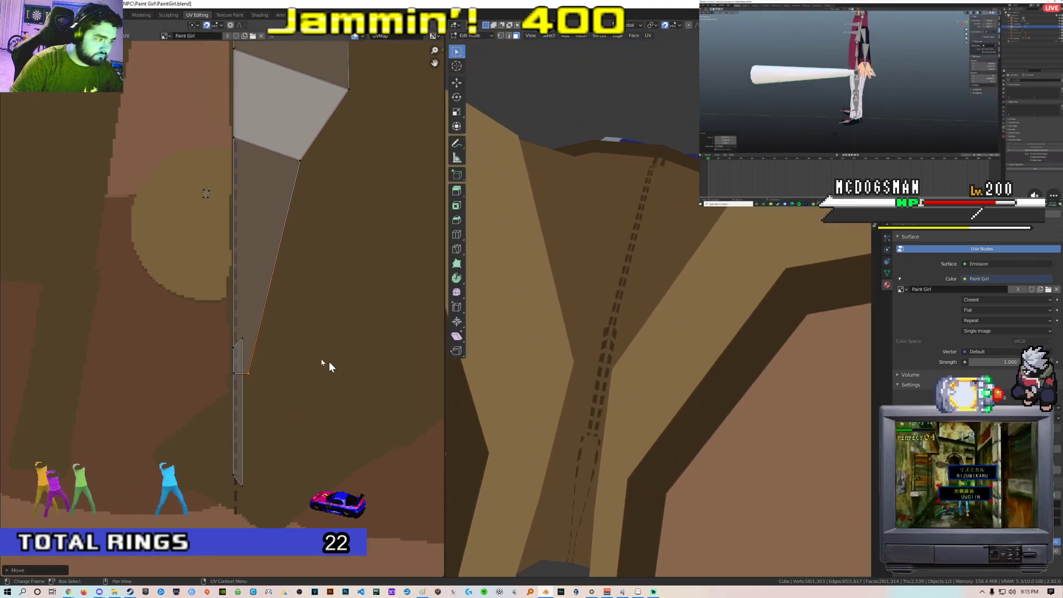
pyautogui.press('g')
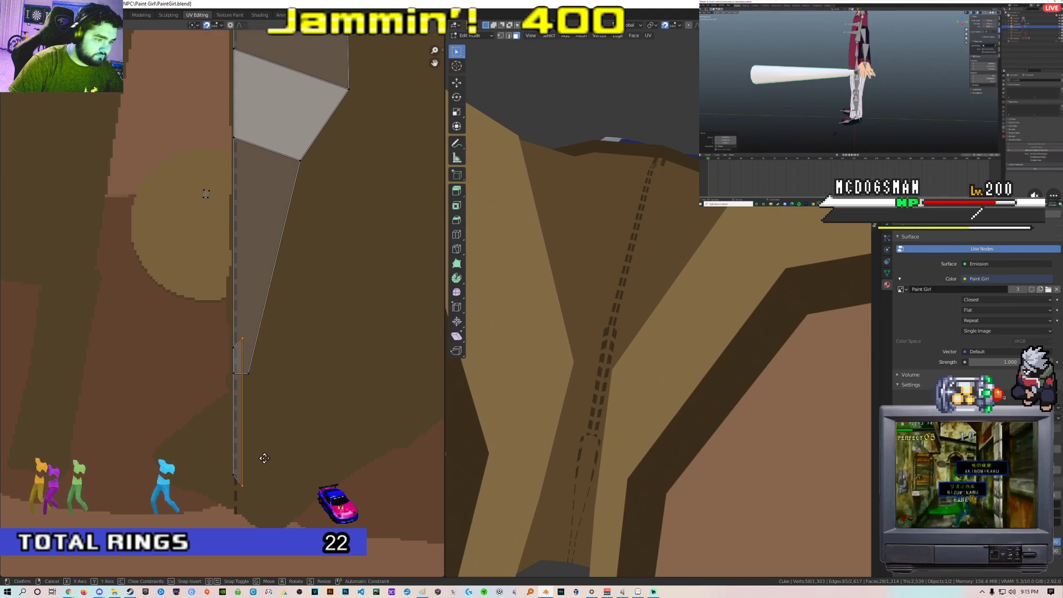
pyautogui.click(271, 458)
# Check the stitching under the crotch and select the face beside the seam where the dashes spread apart
pyautogui.moveTo(531, 459)
pyautogui.mouseDown(button='middle')
pyautogui.moveTo(578, 448)
pyautogui.moveTo(716, 453)
pyautogui.moveTo(557, 327)
pyautogui.moveTo(597, 347)
pyautogui.moveTo(600, 316)
pyautogui.mouseUp(button='middle')
pyautogui.hotkey('ctrl', 'Tab')
pyautogui.click(646, 293)
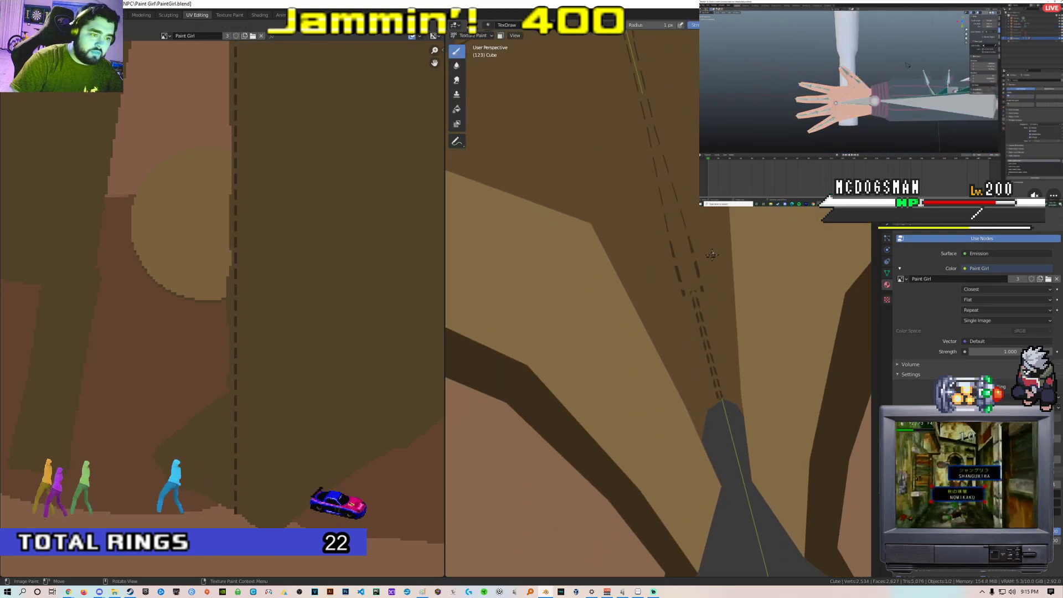
pyautogui.press('Tab')
pyautogui.click(680, 260)
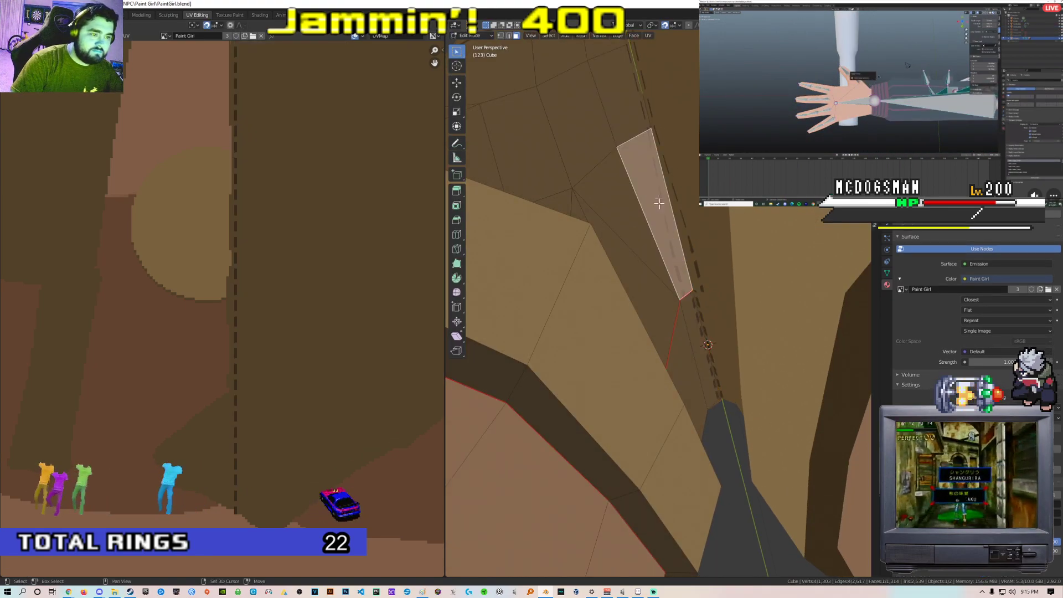
# Straighten the short end edge of the selected face's UVs so it runs perpendicular to the dashed seam
pyautogui.moveTo(662, 216); pyautogui.dragTo(660, 234, button='middle')
pyautogui.scroll(-4, 308, 212)
pyautogui.scroll(5, 248, 291)
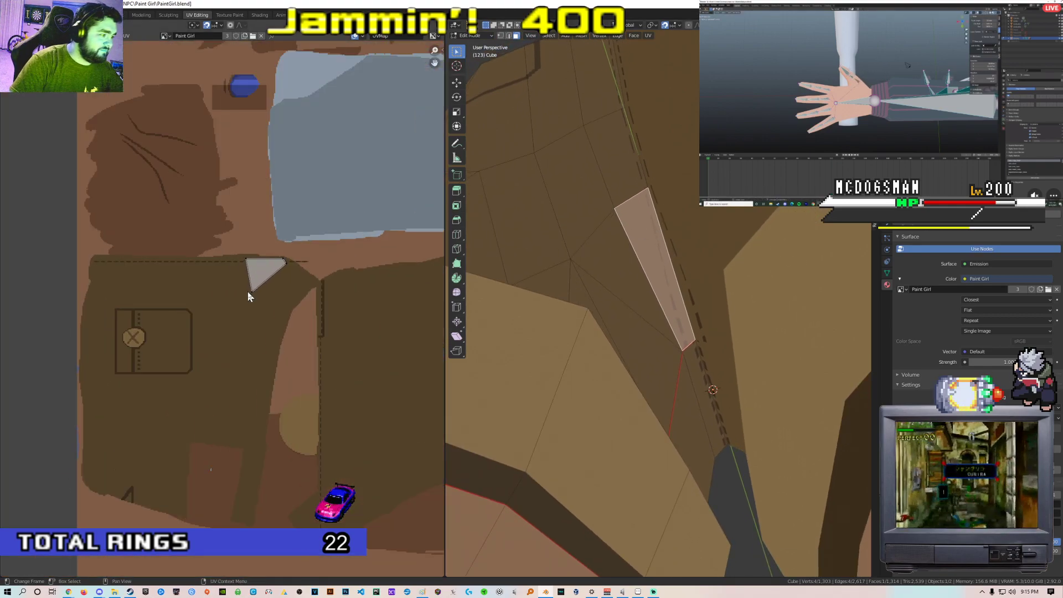
pyautogui.scroll(5, 256, 260)
pyautogui.keyDown('shift'); pyautogui.click(311, 280); pyautogui.keyUp('shift')
pyautogui.press('s')
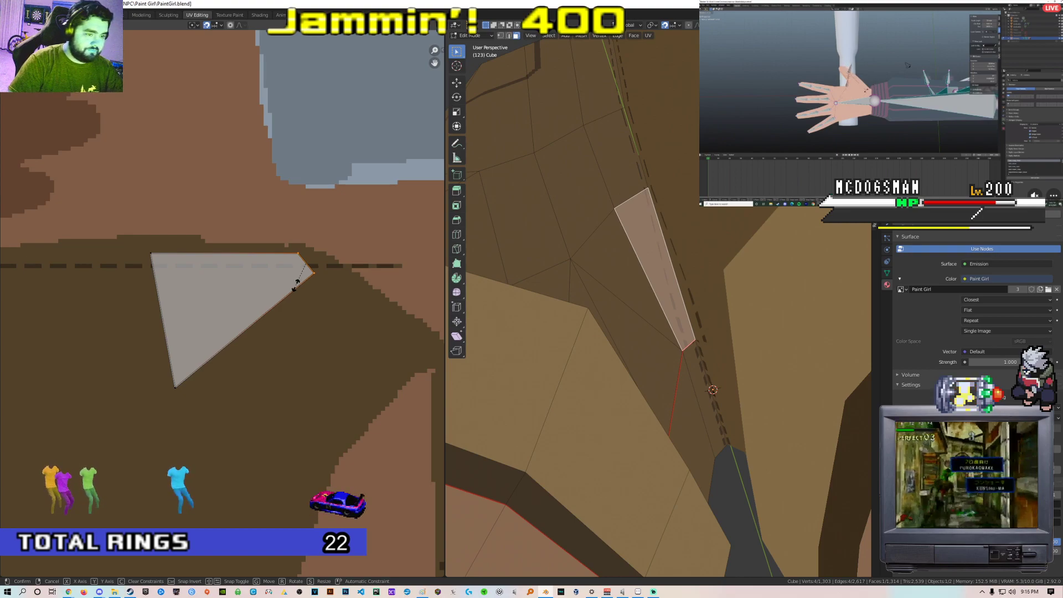
pyautogui.click(304, 281)
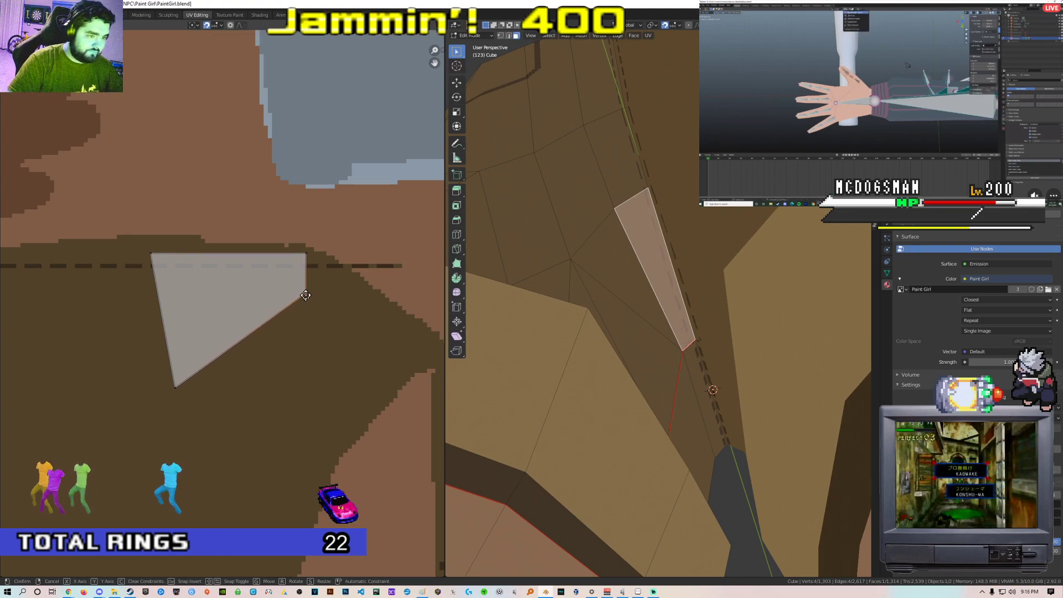
# Try to flatten the slanted lower edge of the UV face parallel to the dashed seam
pyautogui.press('s')
pyautogui.press('y')
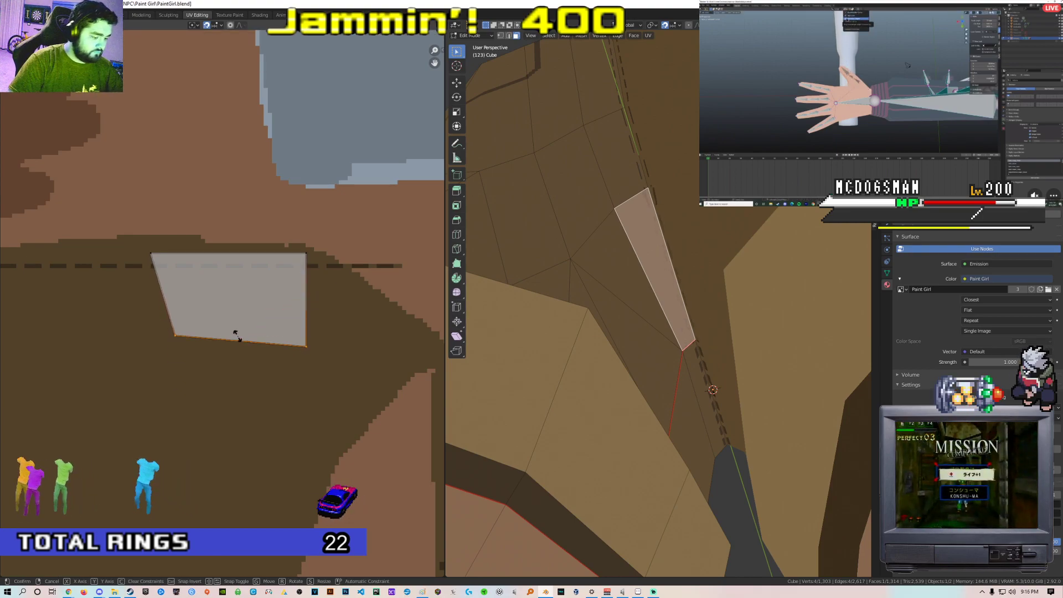
pyautogui.click(239, 342)
pyautogui.press('g')
pyautogui.press('y')
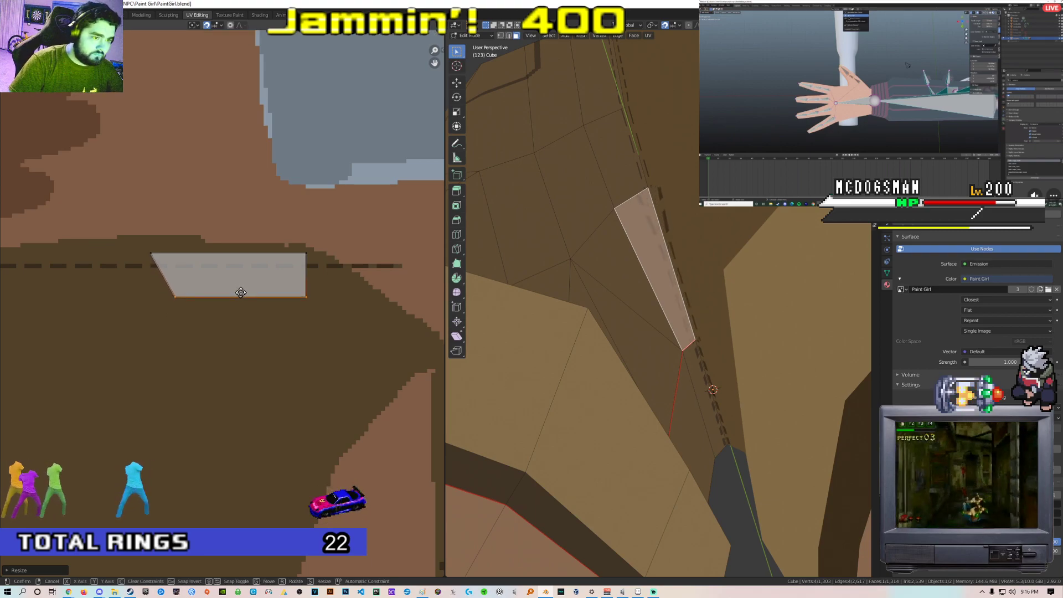
pyautogui.rightClick(240, 294)
# Try to straighten the wide end edge of the UV face by scaling it to 0, then undo the squaring
pyautogui.click(152, 253)
pyautogui.keyDown('shift'); pyautogui.click(174, 341); pyautogui.keyUp('shift')
pyautogui.press('s')
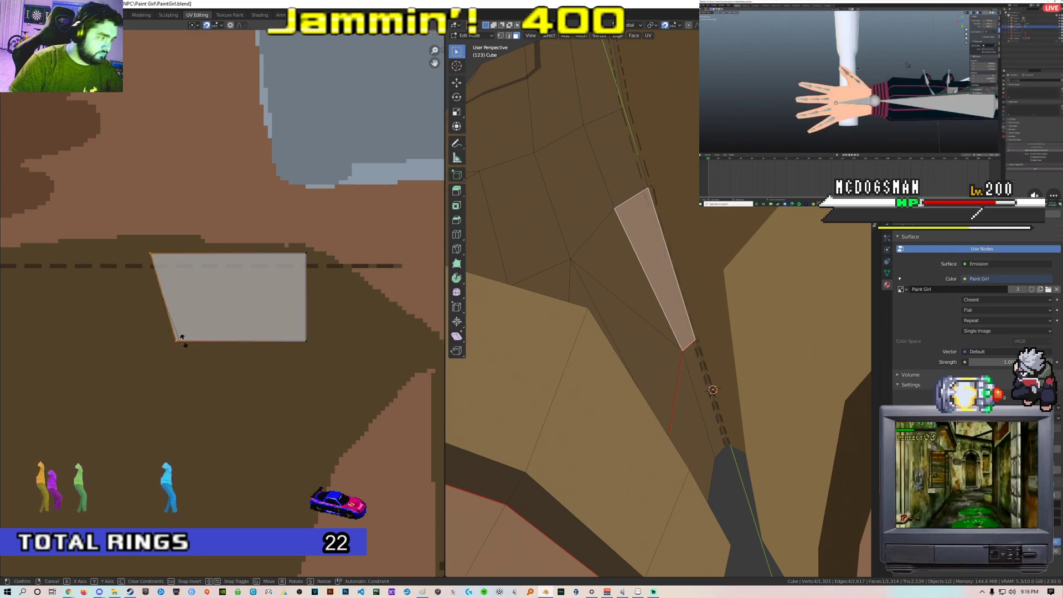
pyautogui.press('0')
pyautogui.click(157, 331)
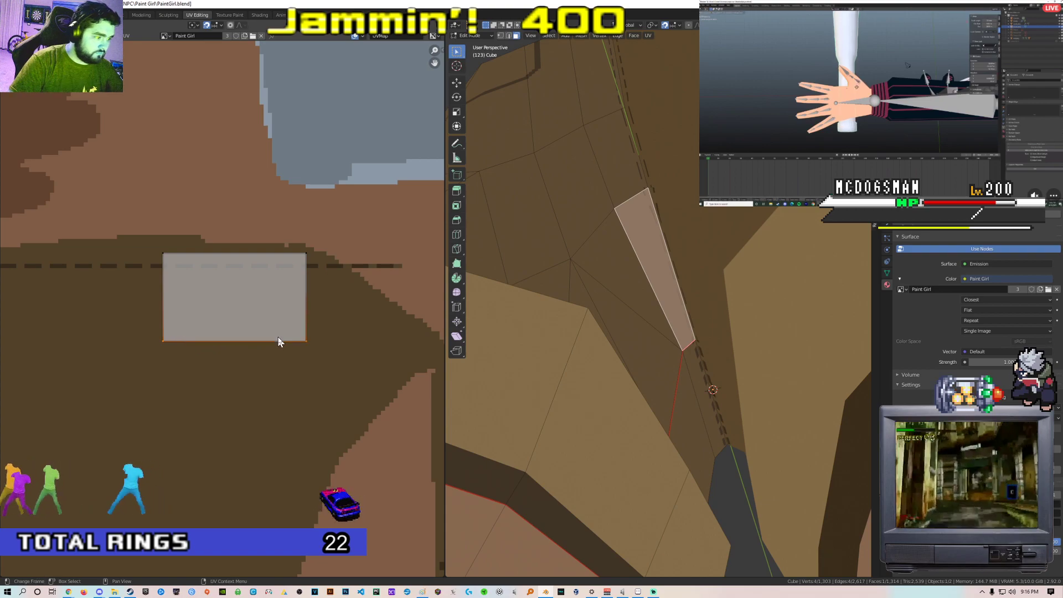
pyautogui.press('g')
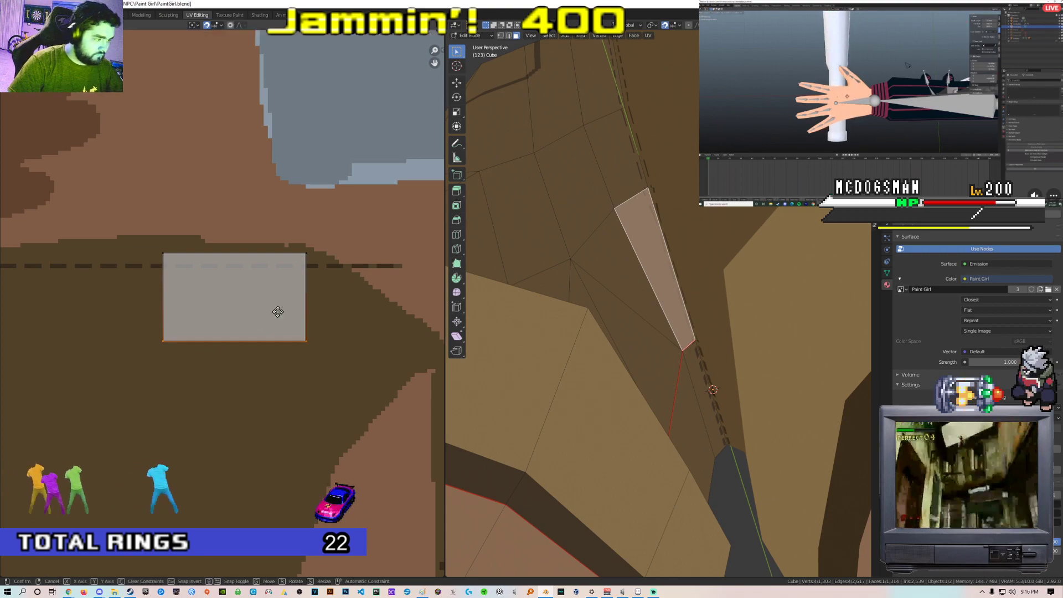
pyautogui.press('Escape')
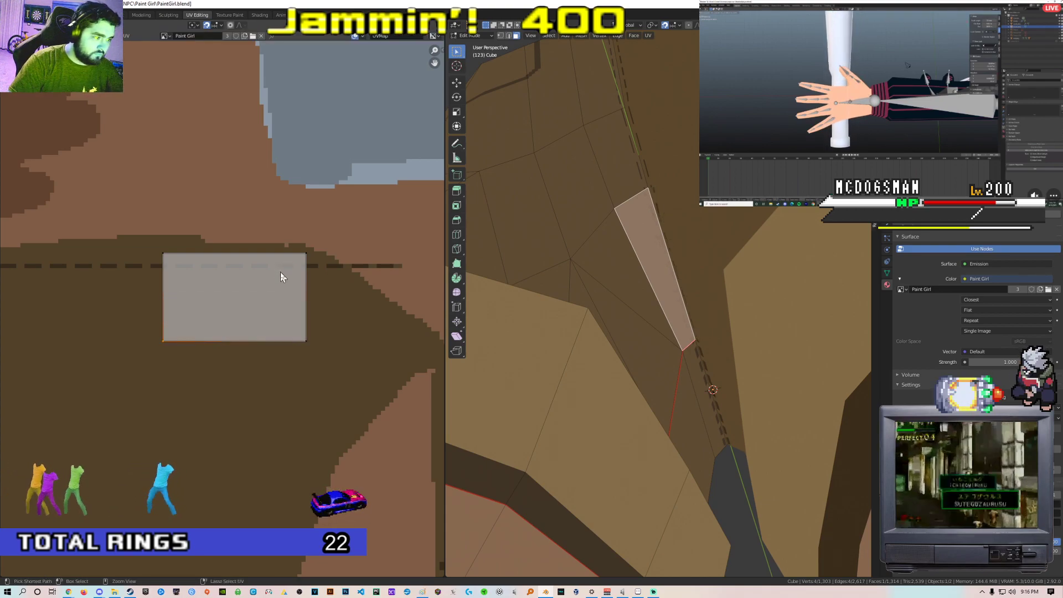
pyautogui.hotkey('ctrl', 'z')
pyautogui.hotkey('ctrl', 'z')
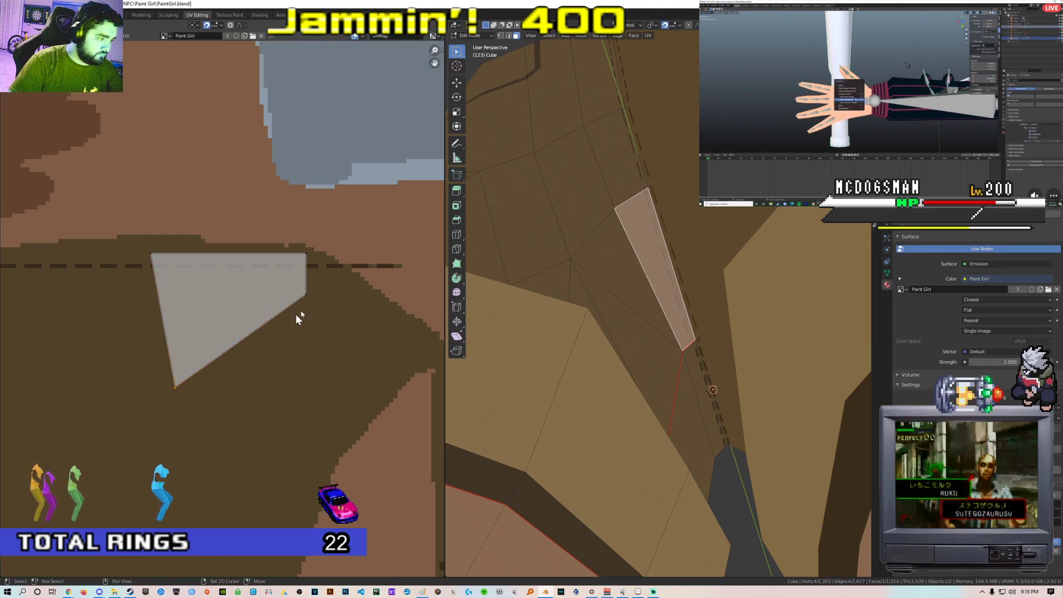
# Move the UV face's seam-side edge slightly closer to the dashes and check the stitching without the mesh overlay
pyautogui.click(150, 253)
pyautogui.press('g')
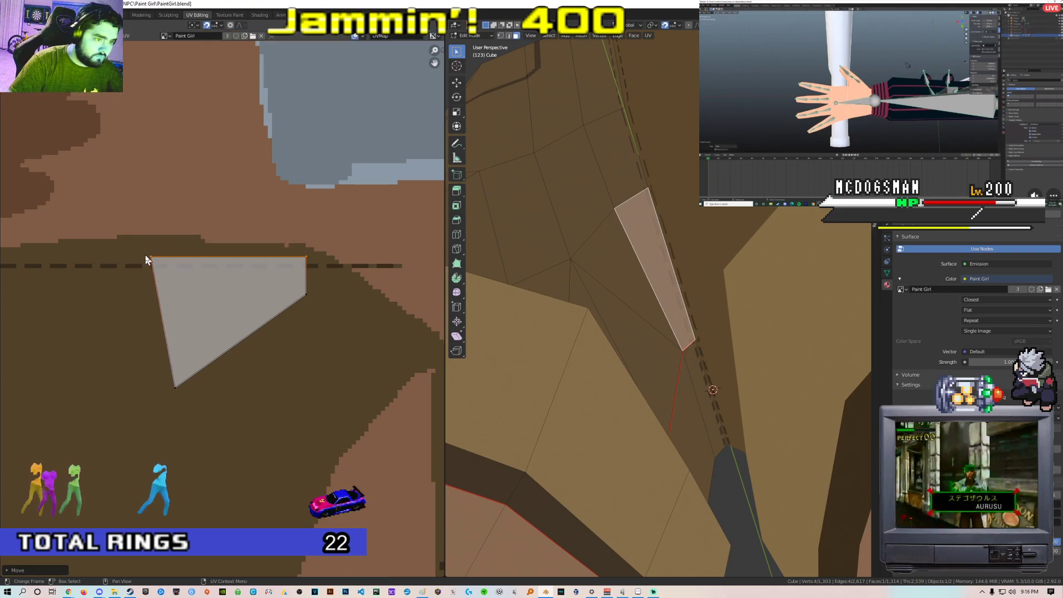
pyautogui.click(147, 259)
pyautogui.scroll(-2, 650, 313)
pyautogui.press('Tab')
pyautogui.moveTo(645, 311)
pyautogui.mouseDown(button='middle')
pyautogui.moveTo(653, 327)
pyautogui.moveTo(638, 312)
pyautogui.moveTo(588, 312)
pyautogui.mouseUp(button='middle')
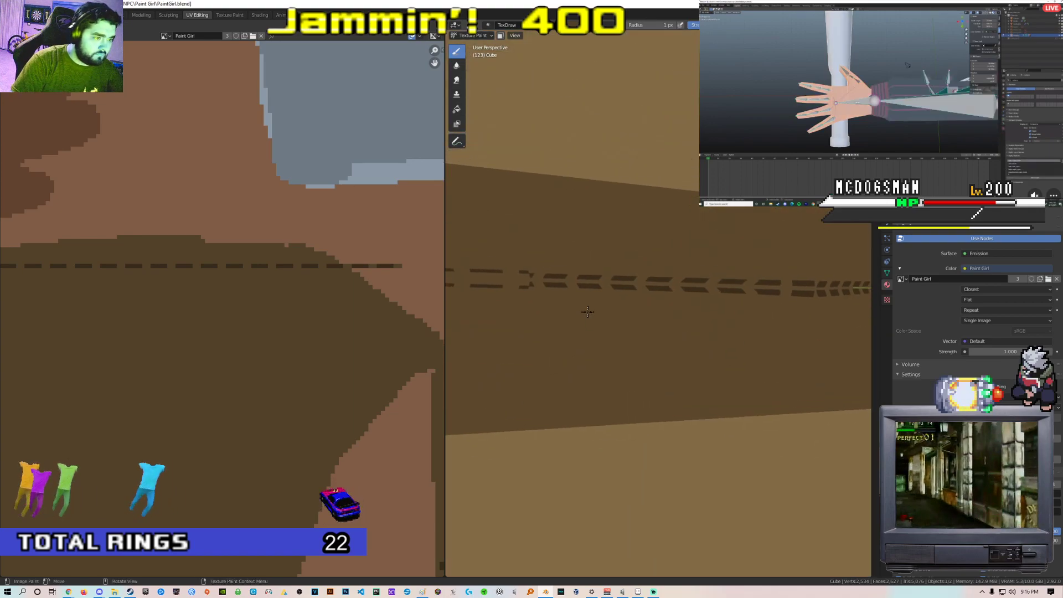
# Select the neighbouring face along the seam and examine how its UVs line up with the dashes and surrounding faces
pyautogui.press('Tab')
pyautogui.click(586, 297)
pyautogui.keyDown('shift'); pyautogui.click(565, 298); pyautogui.keyUp('shift')
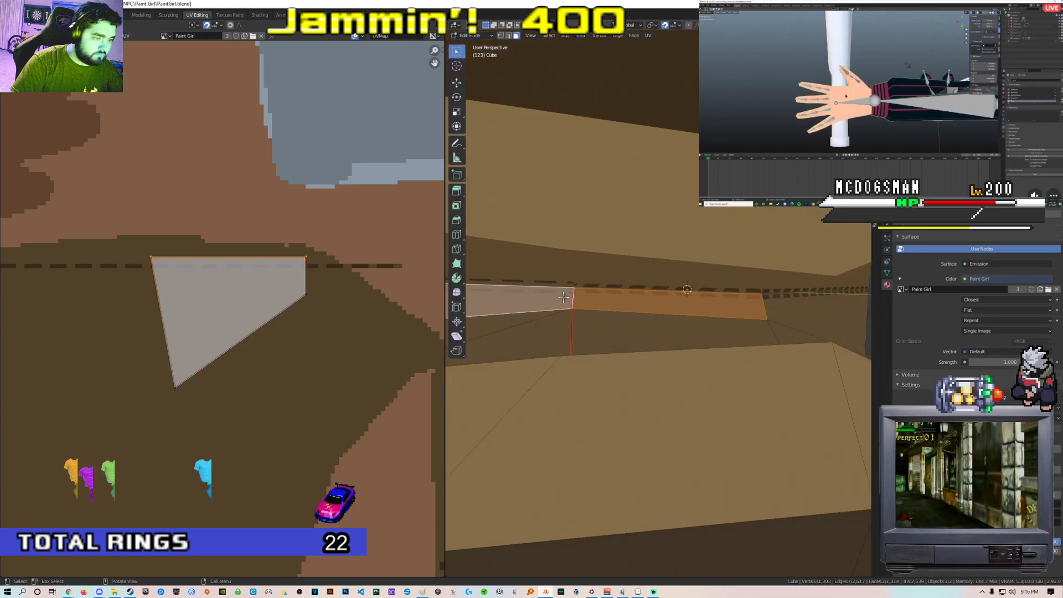
pyautogui.click(589, 299)
pyautogui.scroll(-9, 322, 362)
pyautogui.scroll(9, 322, 363)
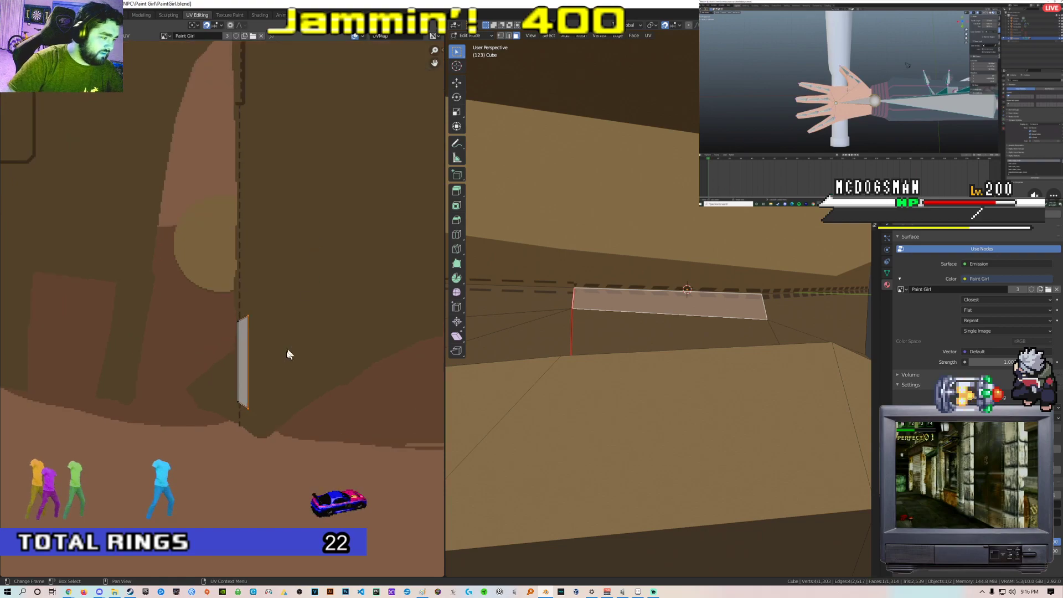
pyautogui.press('a')
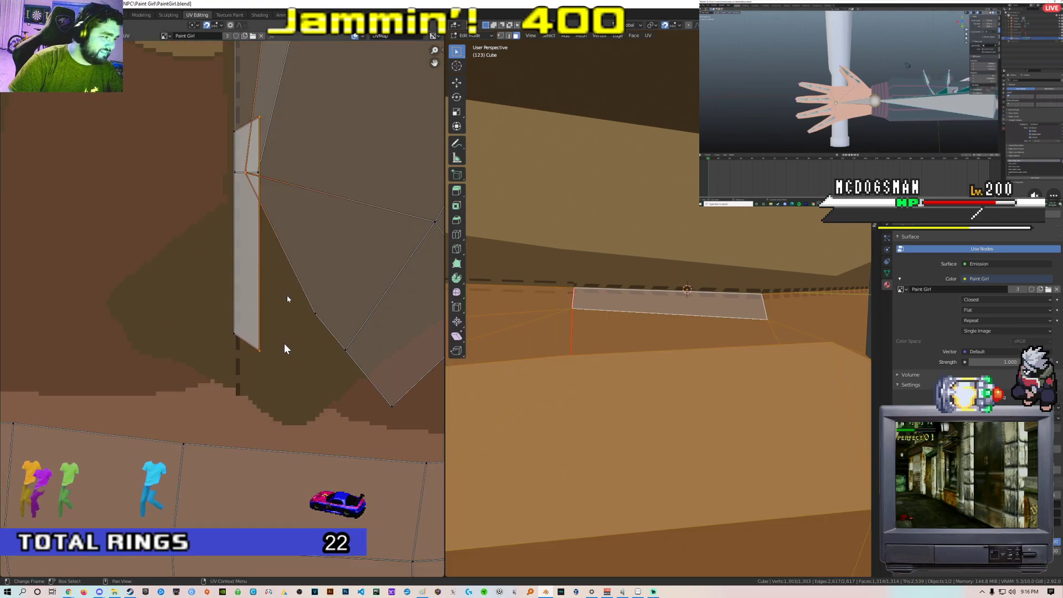
# Examine the seam stitching under the crotch in the Texture Paint workspace with the overlays hidden
pyautogui.hotkey('ctrl', 'pagedown')
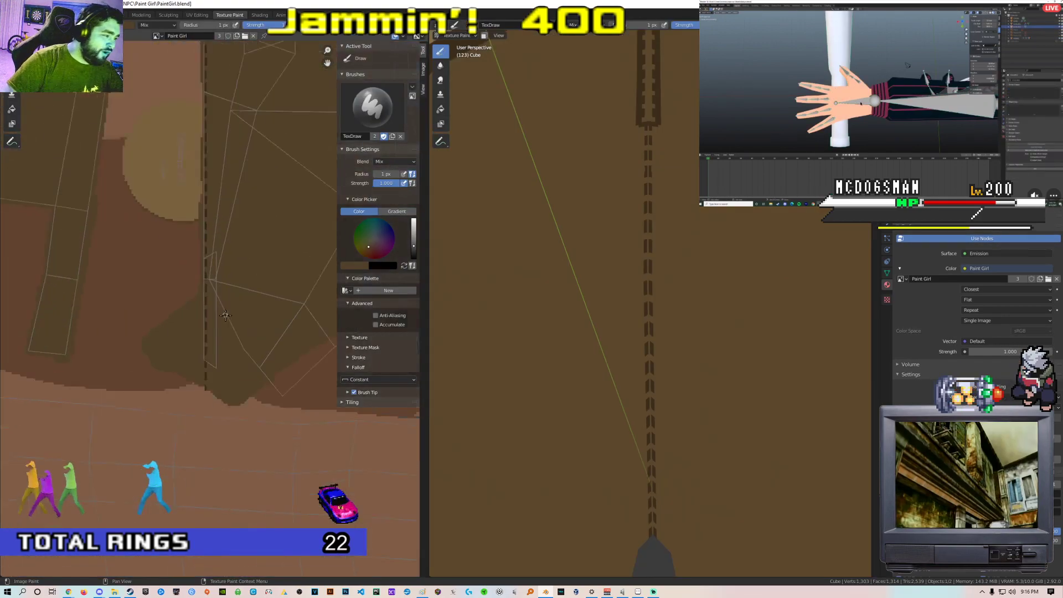
pyautogui.scroll(3, 224, 314)
pyautogui.moveTo(654, 266); pyautogui.dragTo(649, 215, button='middle')
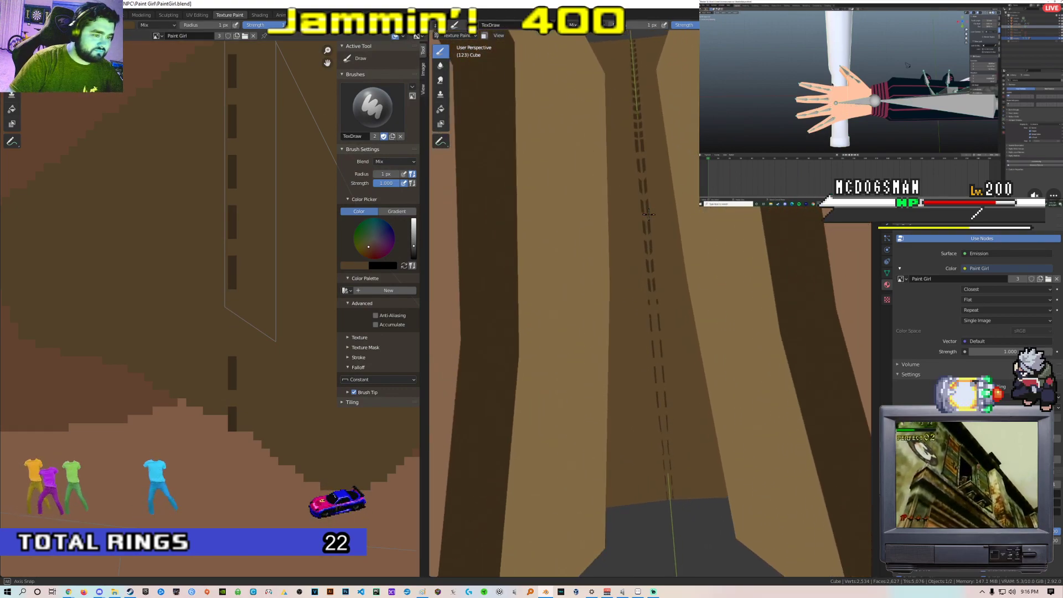
pyautogui.press('Tab')
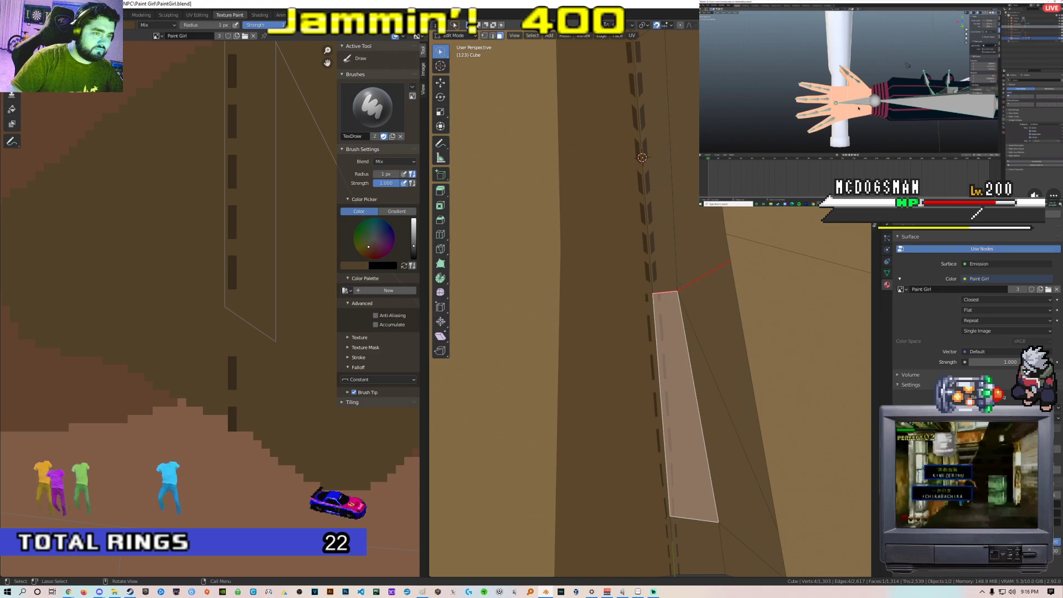
pyautogui.hotkey('alt', 'shift', 'z')
pyautogui.scroll(-5, 664, 259)
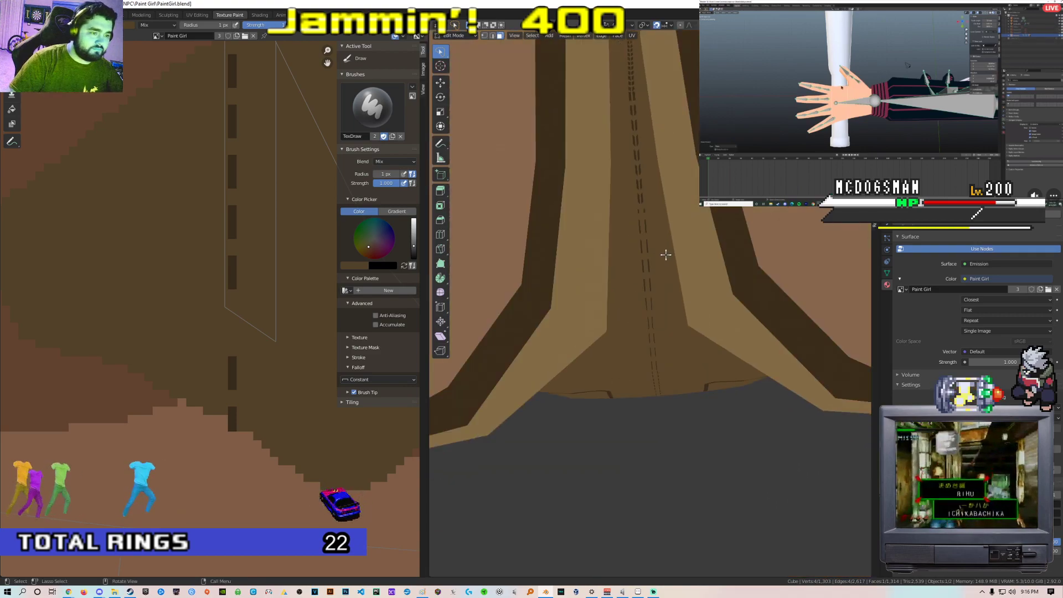
pyautogui.scroll(1, 664, 254)
pyautogui.scroll(-6, 320, 125)
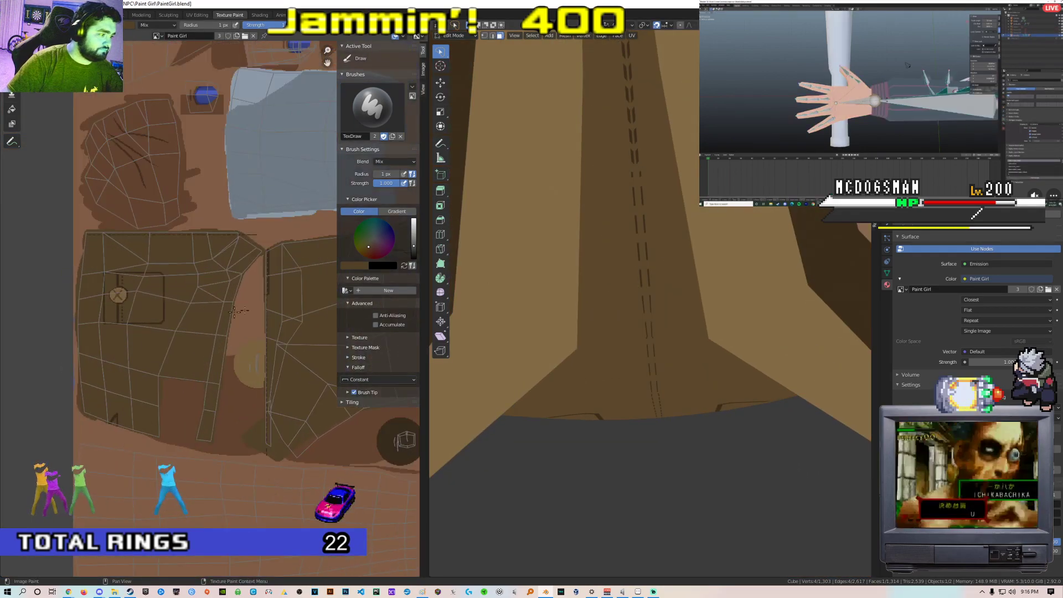
# Paint over the dashes that extend past the short end of the face's UVs with the shorts' brown
pyautogui.click(198, 14)
pyautogui.scroll(-5, 199, 225)
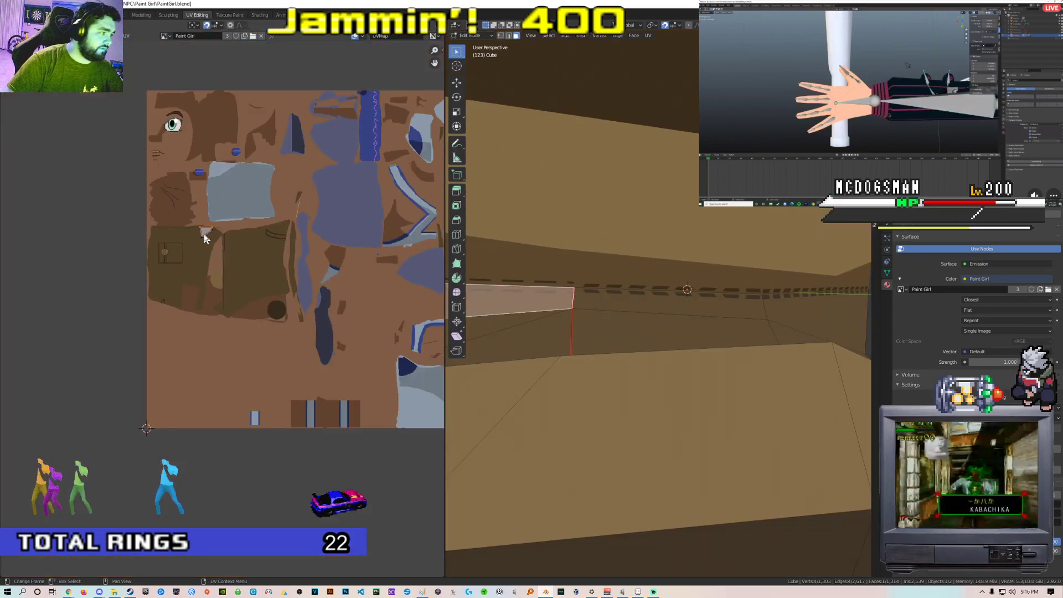
pyautogui.scroll(6, 210, 249)
pyautogui.scroll(4, 216, 263)
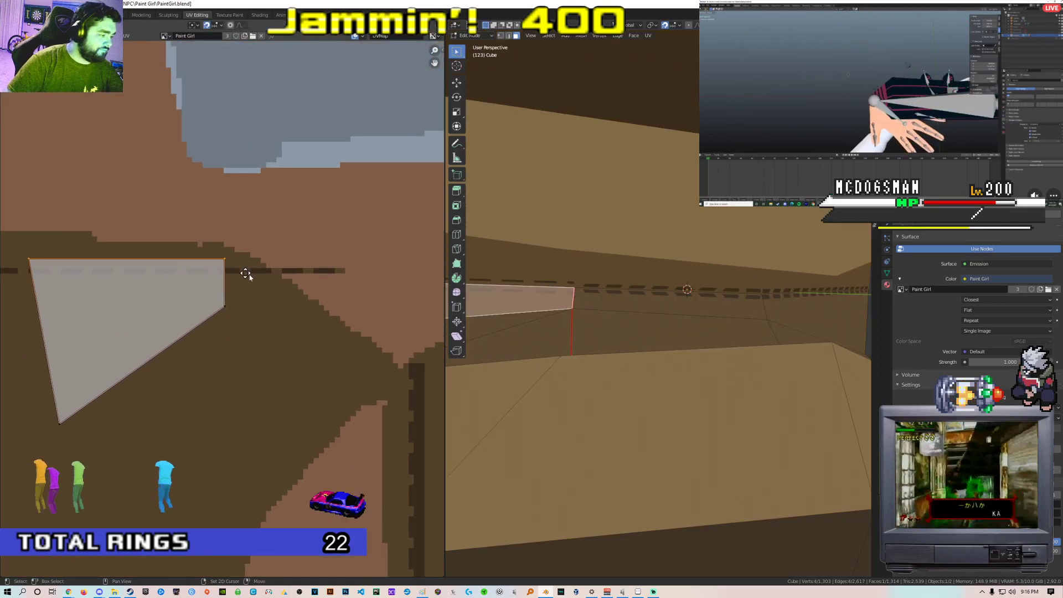
pyautogui.click(229, 15)
pyautogui.scroll(5, 111, 299)
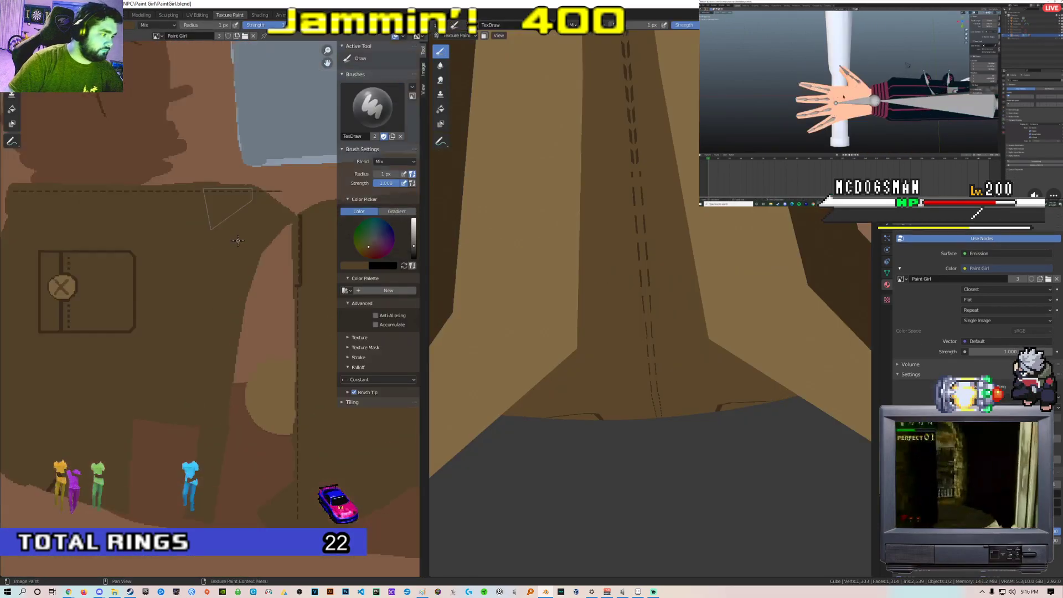
pyautogui.moveTo(157, 225); pyautogui.dragTo(294, 225)
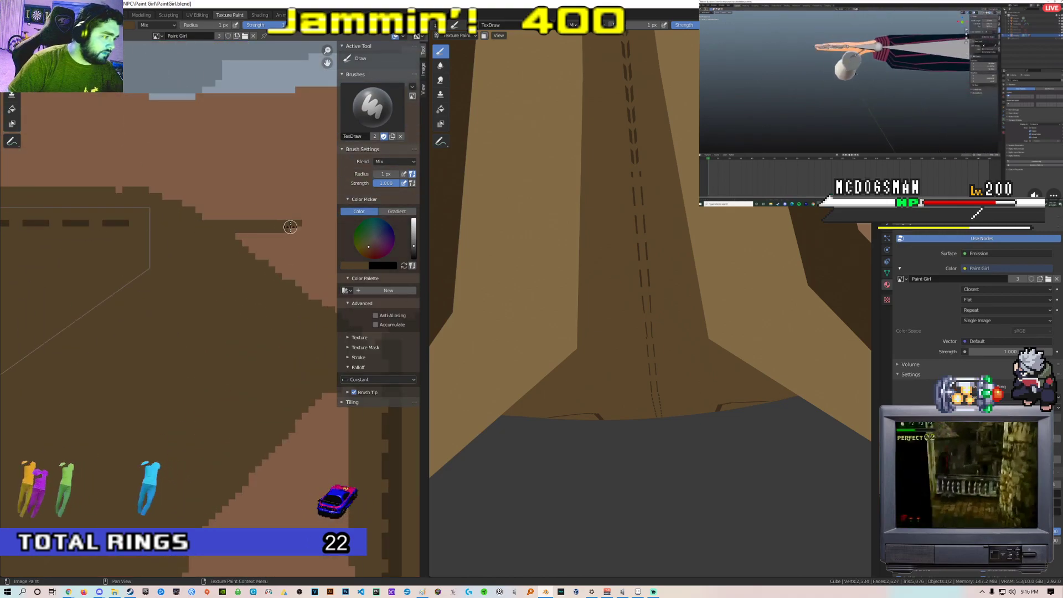
pyautogui.moveTo(636, 249); pyautogui.dragTo(662, 264, button='middle')
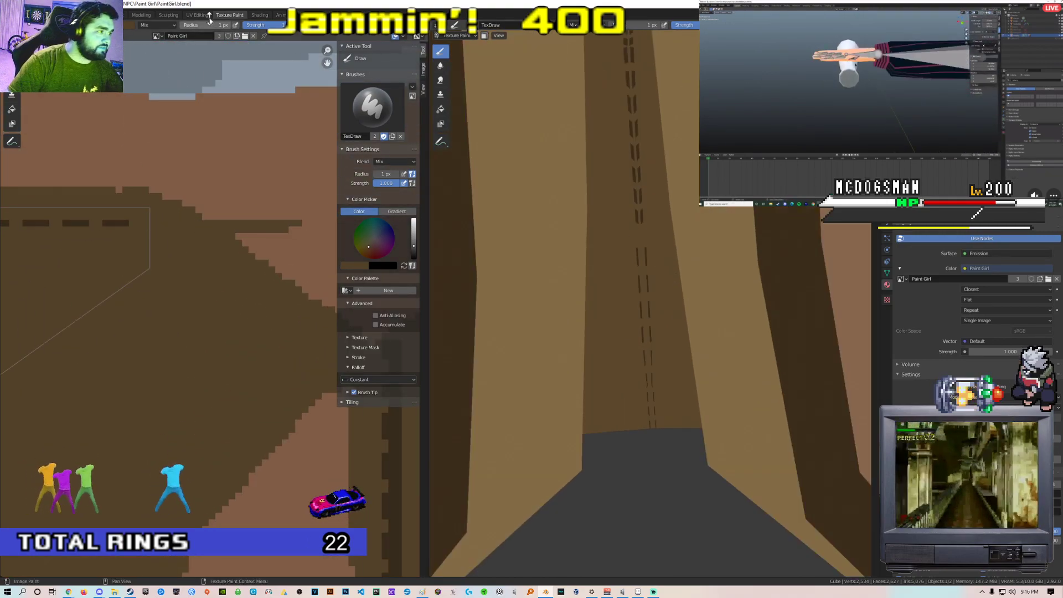
# Try to slide the face's whole UV island along the dashed seam in the UV Editing workspace
pyautogui.hotkey('ctrl', 'pageup')
pyautogui.moveTo(572, 194); pyautogui.dragTo(573, 216, button='middle')
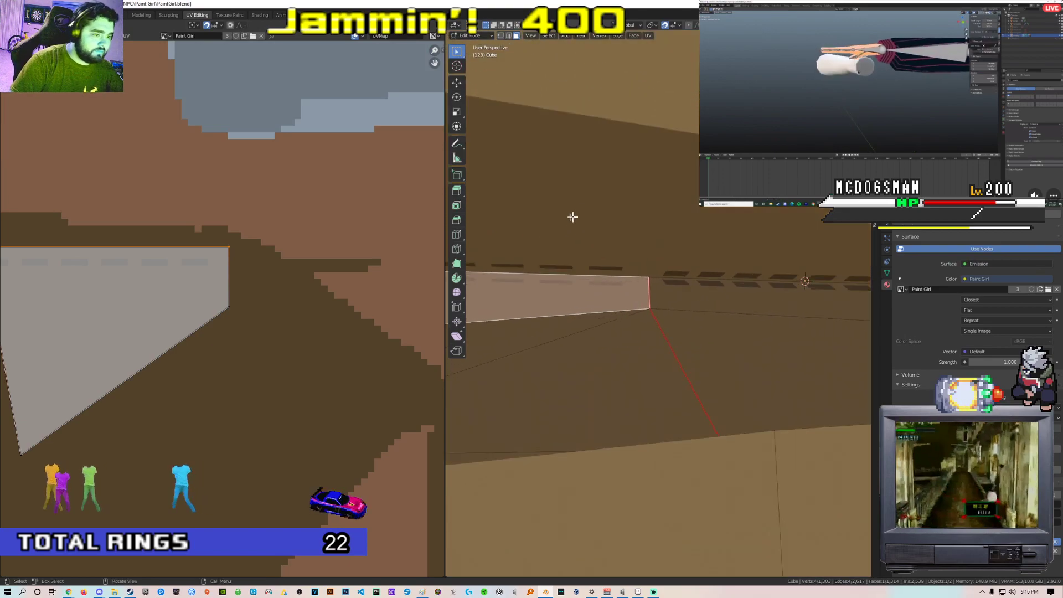
pyautogui.scroll(-2, 218, 206)
pyautogui.press('g')
pyautogui.rightClick(222, 264)
pyautogui.keyDown('shift'); pyautogui.moveTo(532, 312); pyautogui.dragTo(633, 312, button='middle'); pyautogui.keyUp('shift')
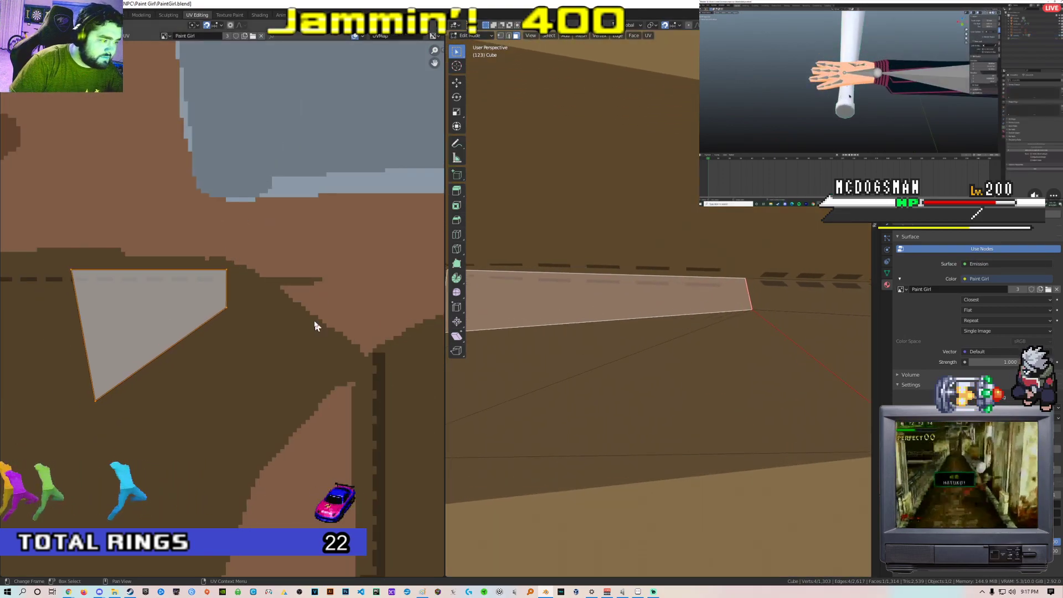
pyautogui.scroll(-2, 523, 319)
pyautogui.keyDown('shift'); pyautogui.moveTo(523, 320); pyautogui.dragTo(545, 321, button='middle'); pyautogui.keyUp('shift')
pyautogui.press('g')
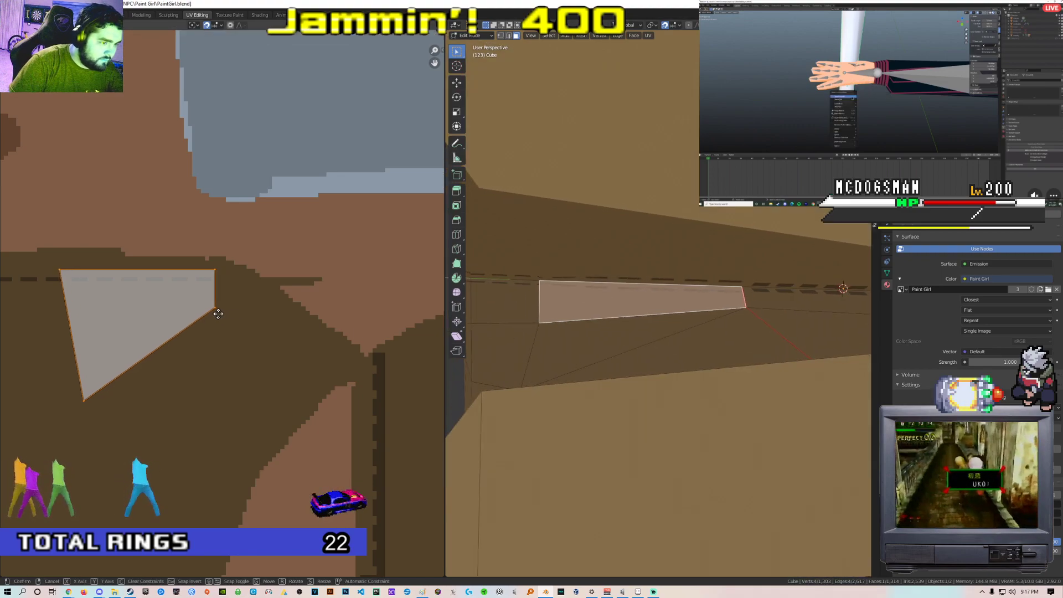
pyautogui.rightClick(214, 310)
# Show the UVs of the whole mesh and move the face's seam-side corner at its wide end onto the neighbouring UVs
pyautogui.press('a')
pyautogui.keyDown('shift'); pyautogui.moveTo(128, 301); pyautogui.dragTo(154, 293, button='middle'); pyautogui.keyUp('shift')
pyautogui.click(102, 272)
pyautogui.press('g')
pyautogui.click(104, 268)
# Shift the short end of the crotch face's UVs back along the stitching and move its corner opposite the seam further inward
pyautogui.click(121, 394)
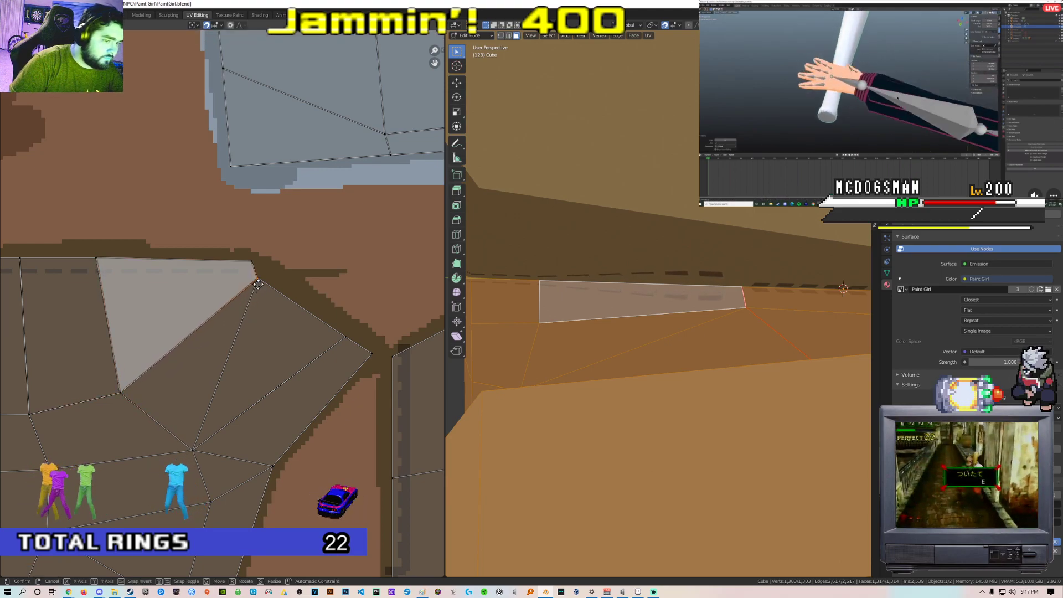
pyautogui.keyDown('shift'); pyautogui.click(252, 303); pyautogui.keyUp('shift')
pyautogui.press('g')
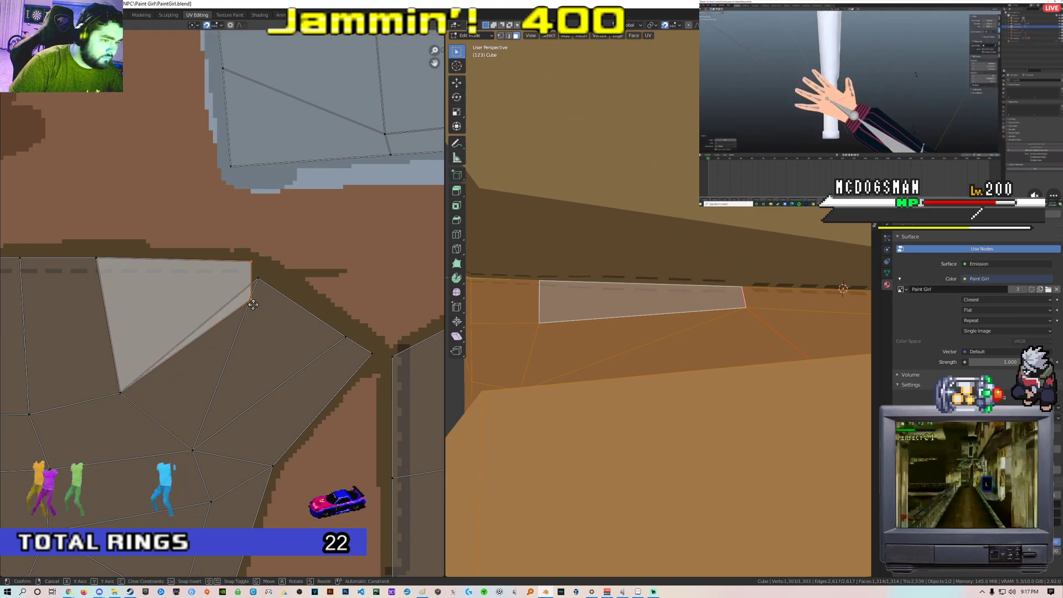
pyautogui.click(242, 307)
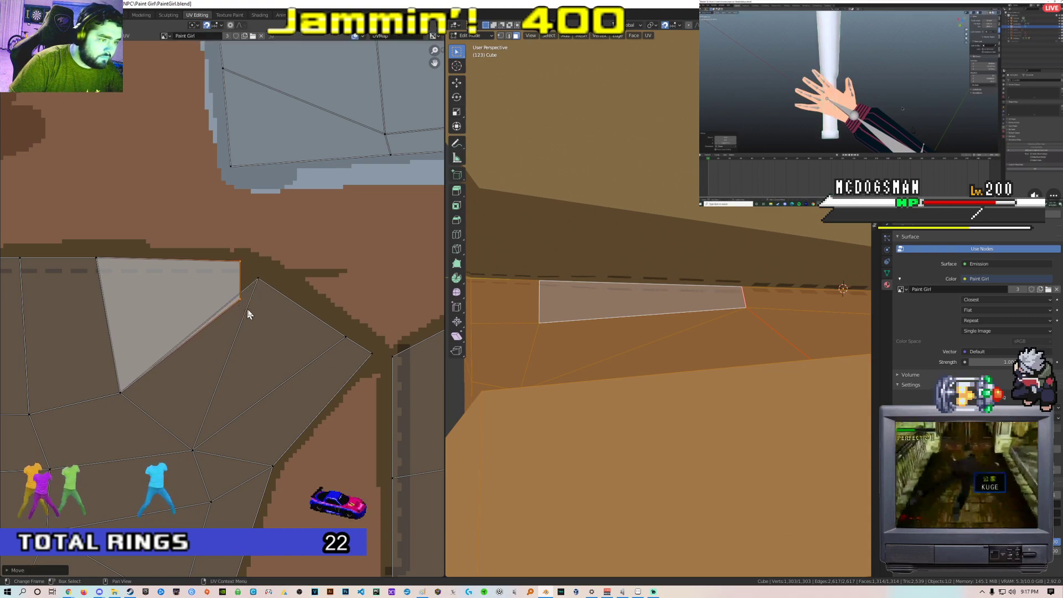
pyautogui.click(122, 394)
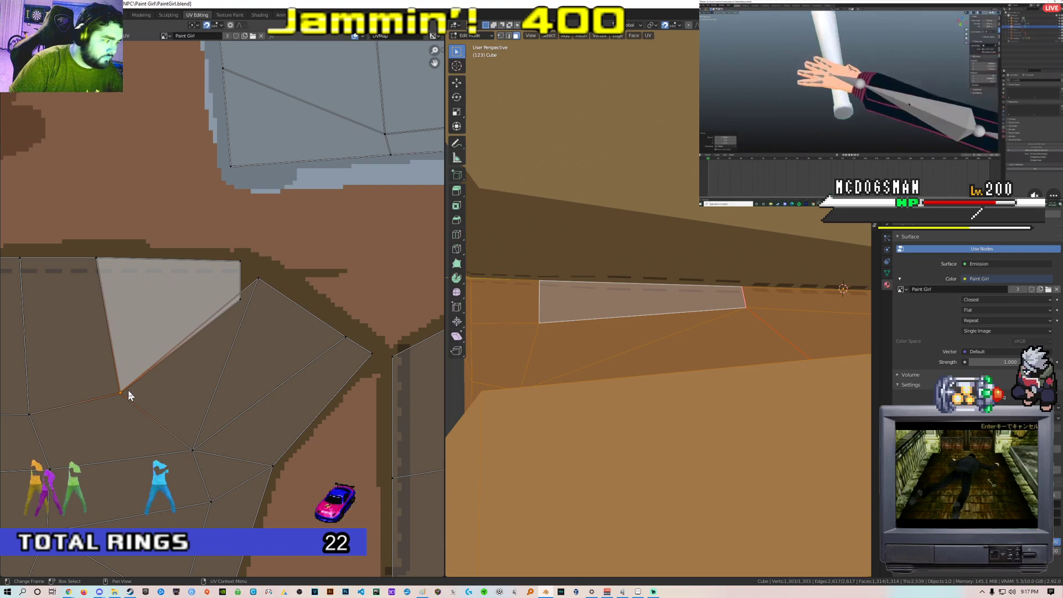
pyautogui.click(232, 307)
pyautogui.press('g')
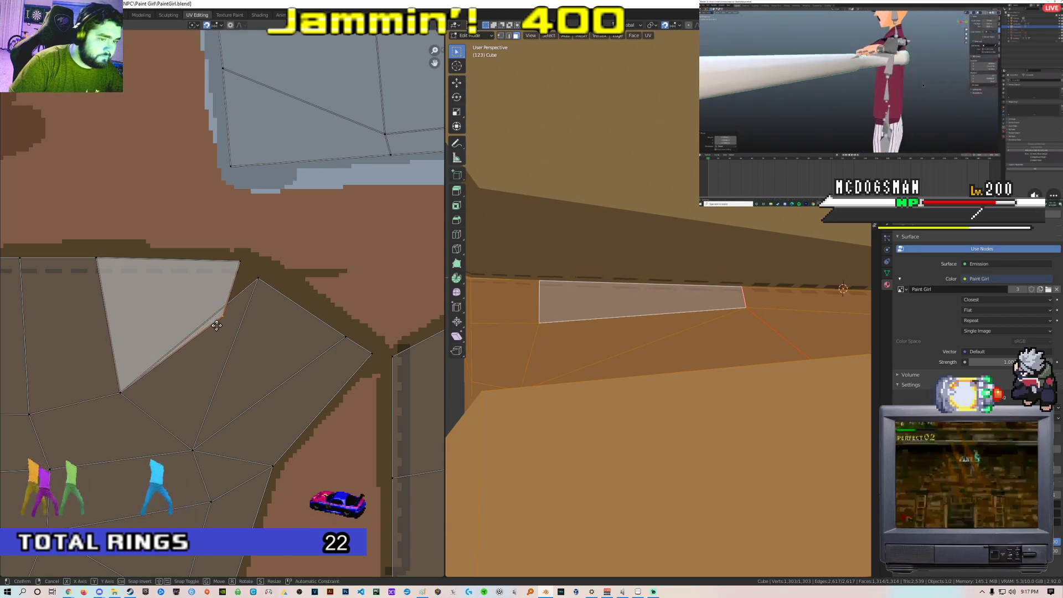
pyautogui.click(221, 320)
# Select the faces along the upper back centre seam and pull their waist-end UV corner opposite the stitching closer to the dashes
pyautogui.moveTo(609, 327); pyautogui.dragTo(460, 386, button='middle')
pyautogui.scroll(-4, 636, 332)
pyautogui.press('Tab')
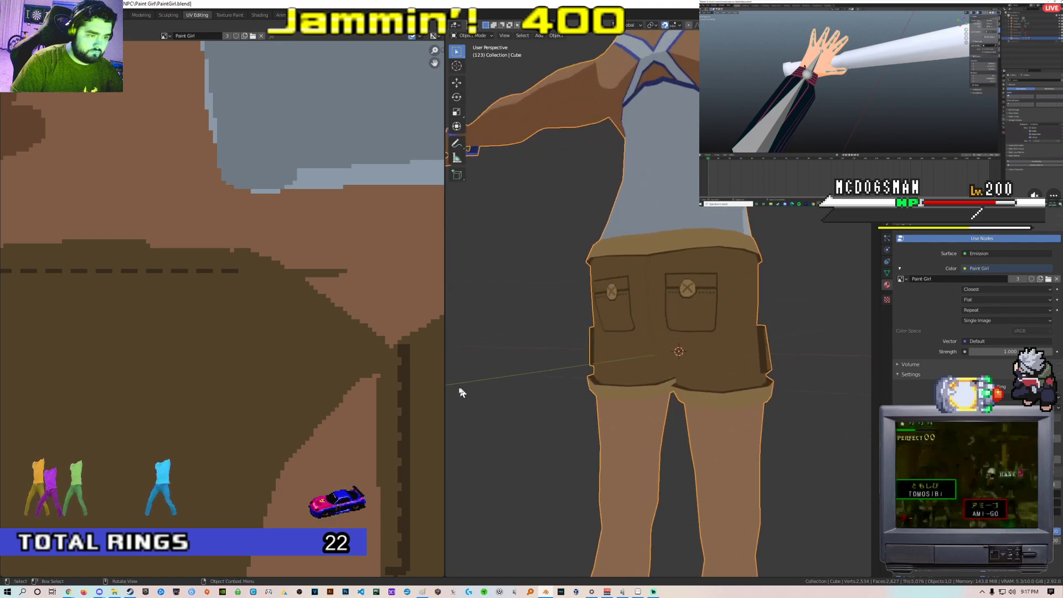
pyautogui.scroll(6, 609, 337)
pyautogui.press('Tab')
pyautogui.scroll(-1, 636, 329)
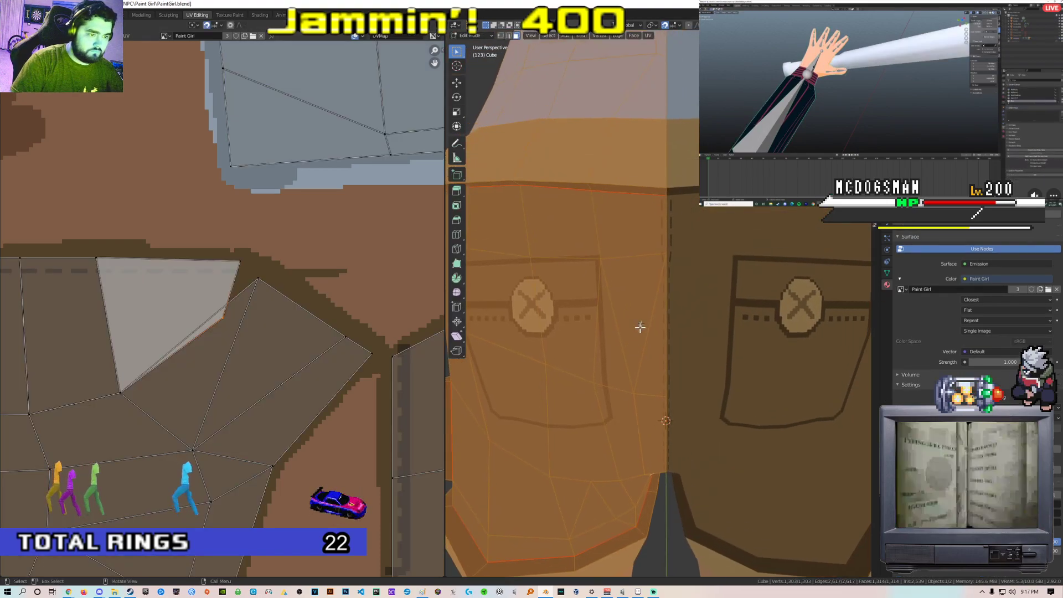
pyautogui.click(642, 268)
pyautogui.keyDown('shift'); pyautogui.click(652, 332); pyautogui.keyUp('shift')
pyautogui.keyDown('shift'); pyautogui.click(644, 410); pyautogui.keyUp('shift')
pyautogui.scroll(-3, 204, 307)
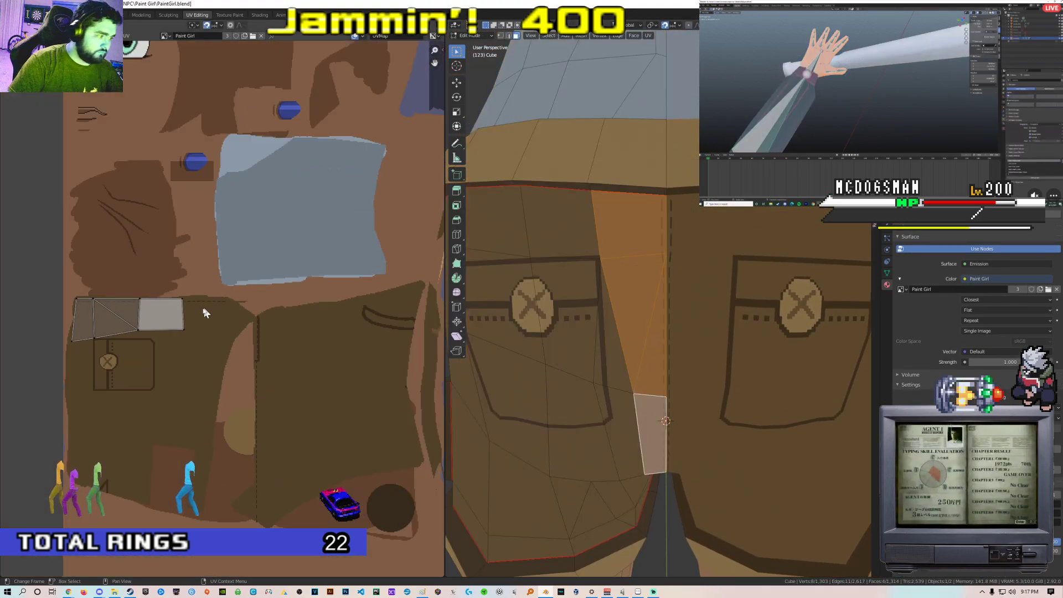
pyautogui.scroll(5, 250, 335)
pyautogui.press('g')
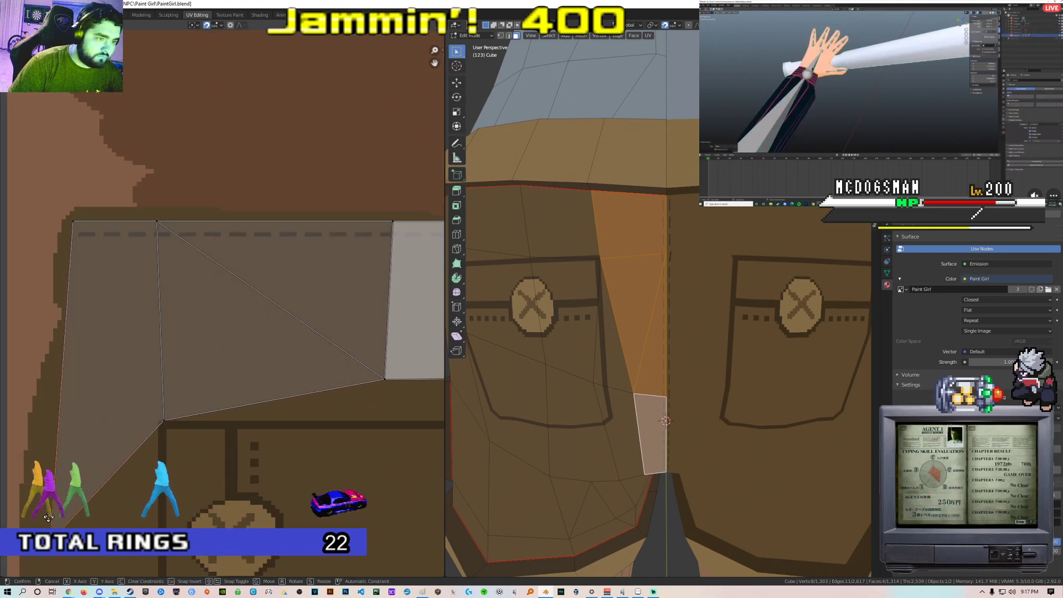
pyautogui.rightClick(73, 443)
# Nudge the second UV corner from the waist end, opposite the stitched edge, slightly towards the dashes
pyautogui.scroll(-1, 73, 435)
pyautogui.moveTo(73, 434); pyautogui.dragTo(171, 356, button='middle')
pyautogui.scroll(1, 210, 357)
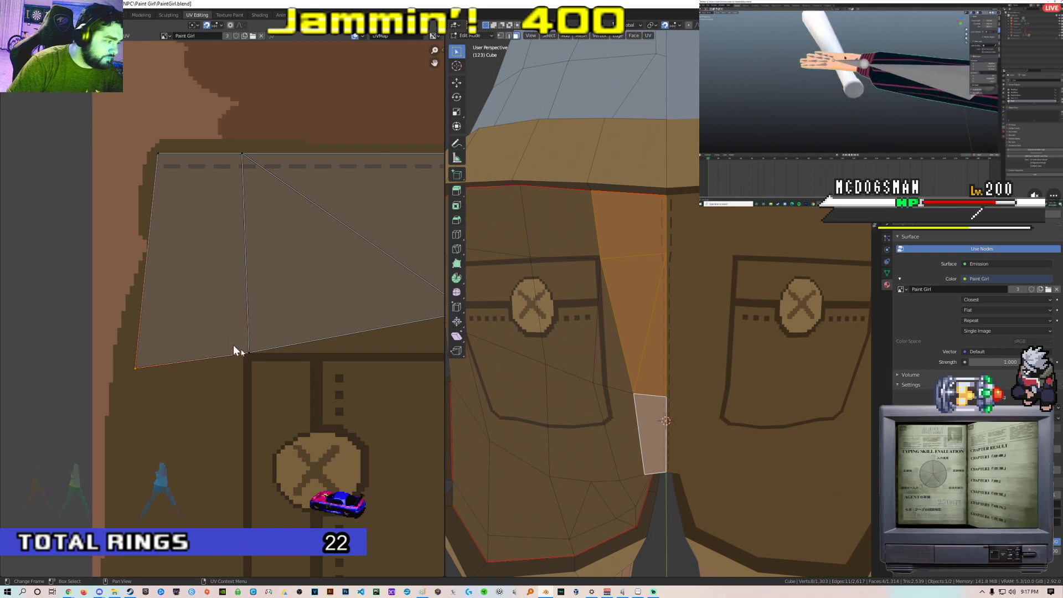
pyautogui.click(250, 352)
pyautogui.press('g')
pyautogui.click(251, 346)
pyautogui.moveTo(646, 320); pyautogui.dragTo(641, 323, button='middle')
pyautogui.scroll(3, 641, 323)
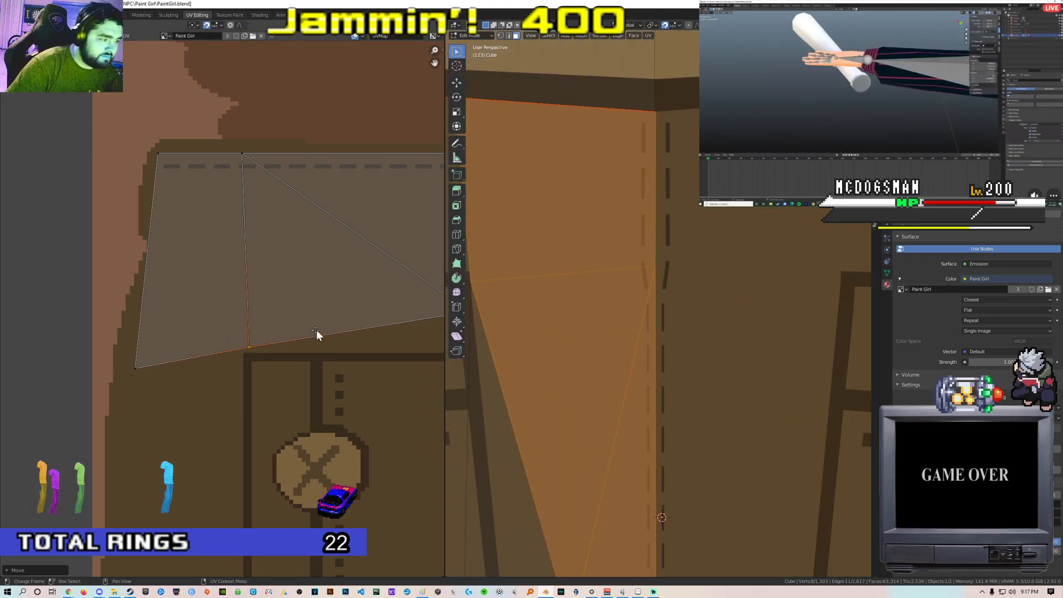
# Move the third UV corner from the waist end straight towards the dashed seam, keeping it in line with its seam-side corner
pyautogui.scroll(-1, 316, 331)
pyautogui.moveTo(412, 333); pyautogui.dragTo(300, 316, button='middle')
pyautogui.click(321, 307)
pyautogui.press('h')
pyautogui.hotkey('ctrl', 'z')
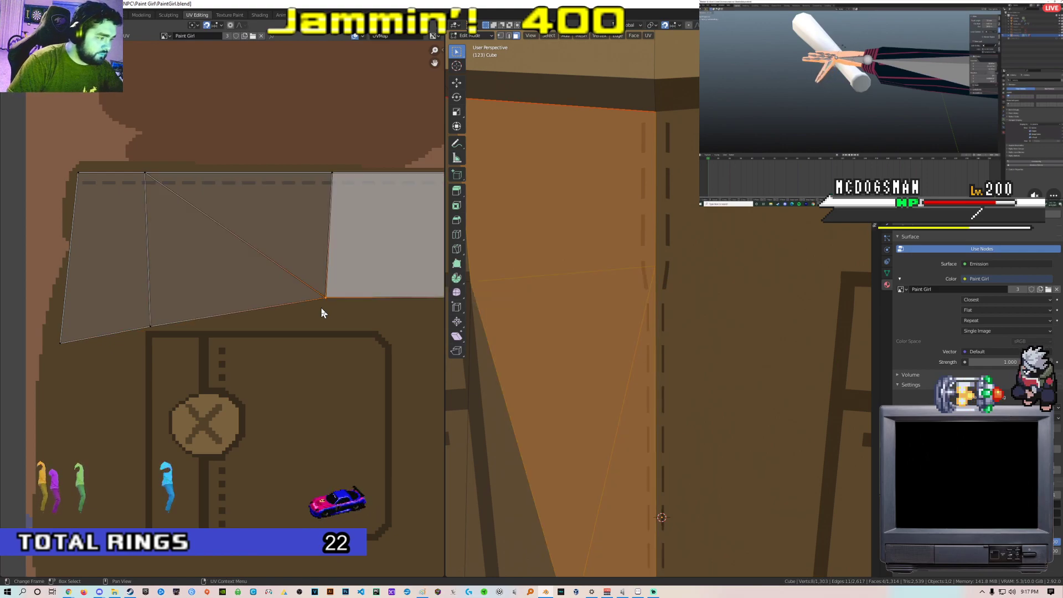
pyautogui.moveTo(321, 308); pyautogui.dragTo(331, 259)
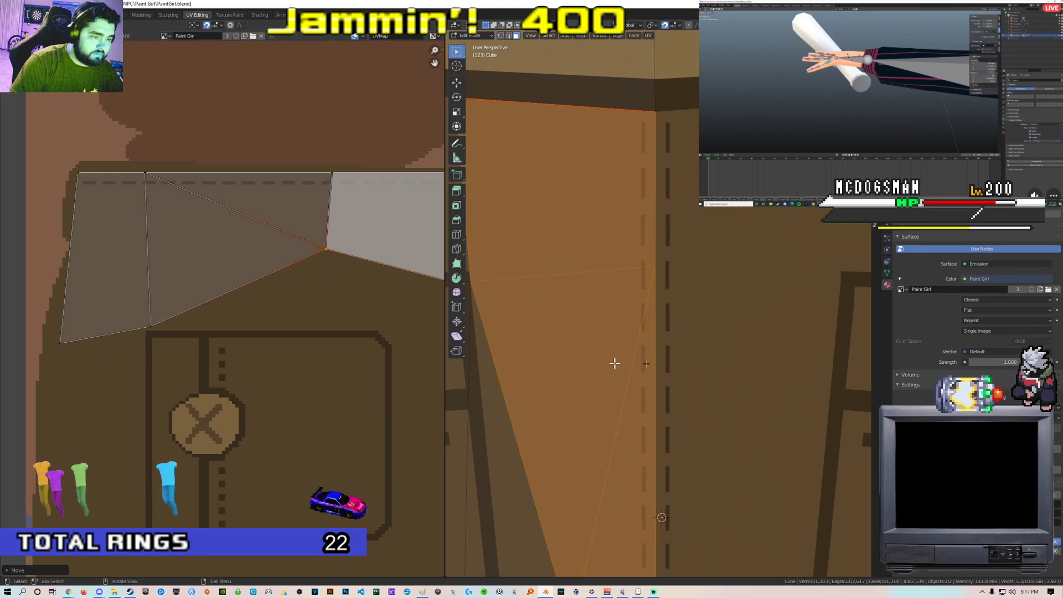
# Select the three back seam faces leading under the crotch and raise the first inner UV corner towards the dashed line
pyautogui.scroll(-5, 615, 363)
pyautogui.scroll(3, 550, 359)
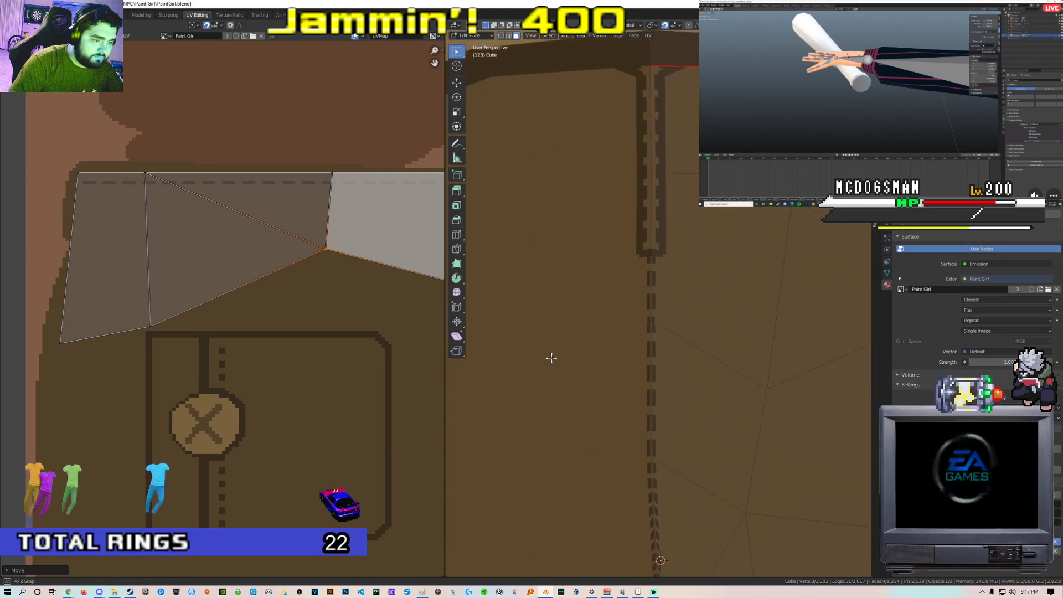
pyautogui.moveTo(535, 357); pyautogui.dragTo(623, 299, button='middle')
pyautogui.press('Tab')
pyautogui.keyDown('shift'); pyautogui.moveTo(625, 346); pyautogui.dragTo(626, 344, button='middle'); pyautogui.keyUp('shift')
pyautogui.press('Tab')
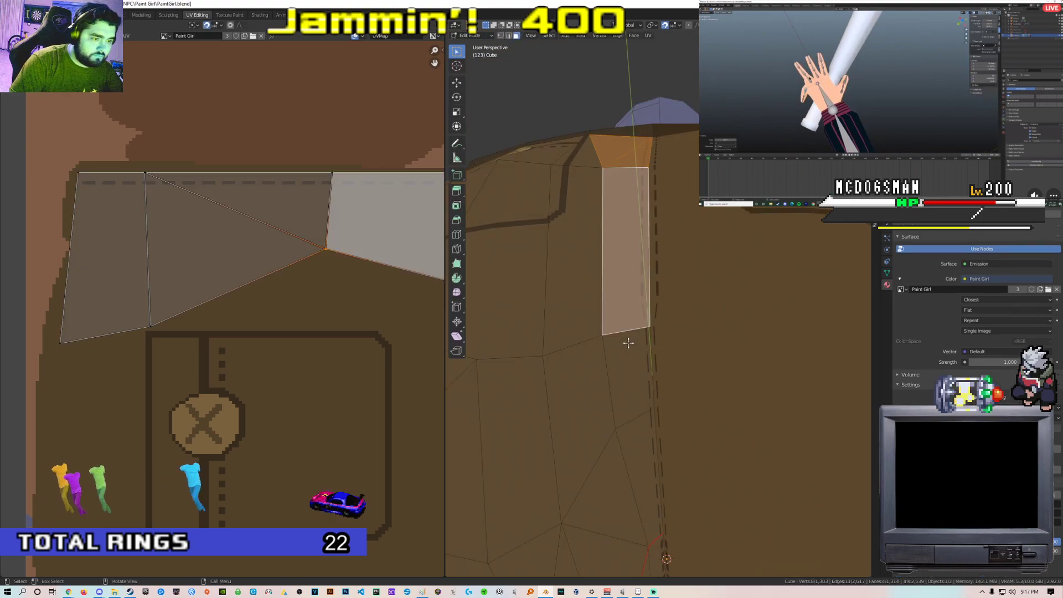
pyautogui.click(629, 345)
pyautogui.keyDown('shift'); pyautogui.click(634, 433); pyautogui.keyUp('shift')
pyautogui.keyDown('shift'); pyautogui.click(624, 303); pyautogui.keyUp('shift')
pyautogui.scroll(-3, 320, 333)
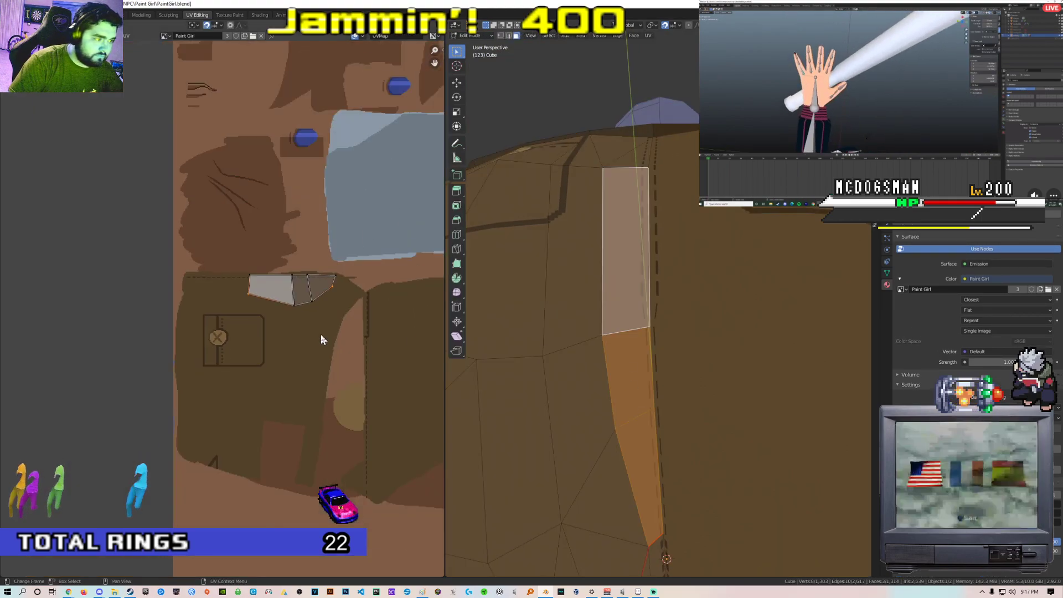
pyautogui.scroll(6, 274, 344)
pyautogui.scroll(1, 274, 335)
pyautogui.click(225, 387)
pyautogui.press('g')
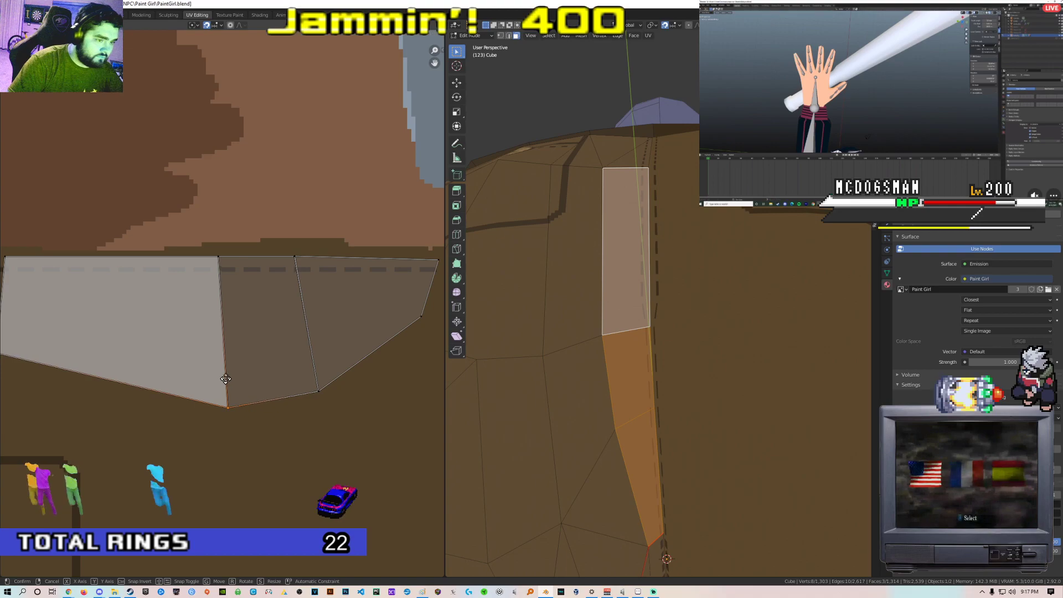
pyautogui.click(214, 317)
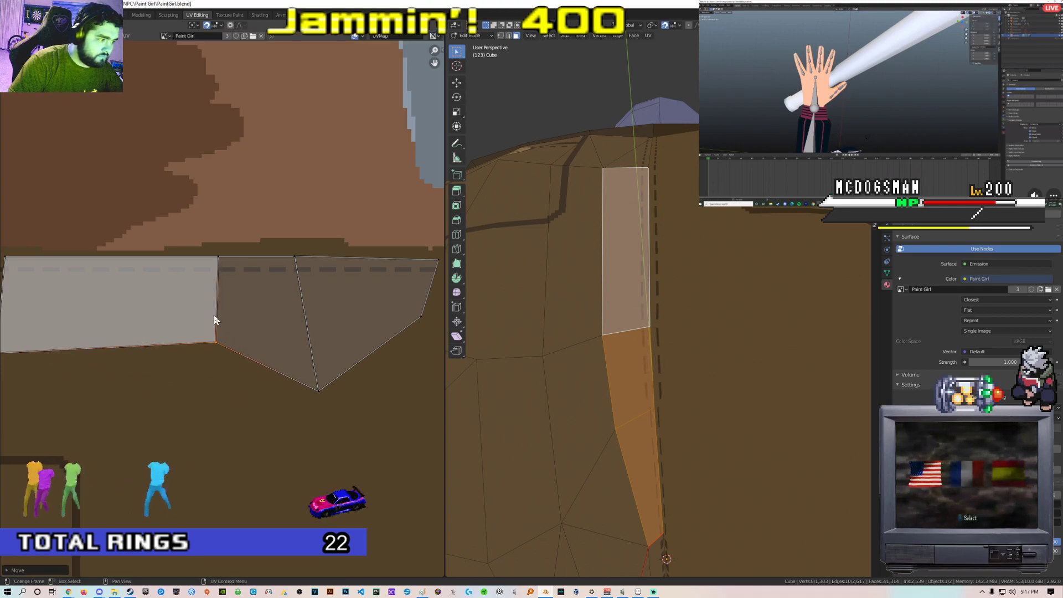
# Move the next two inner UV corners of the crotch faces towards the stitching so the strip tapers evenly to its end
pyautogui.press('g')
pyautogui.click(312, 328)
pyautogui.moveTo(664, 498); pyautogui.dragTo(636, 432, button='middle')
pyautogui.scroll(2, 648, 445)
pyautogui.press('g')
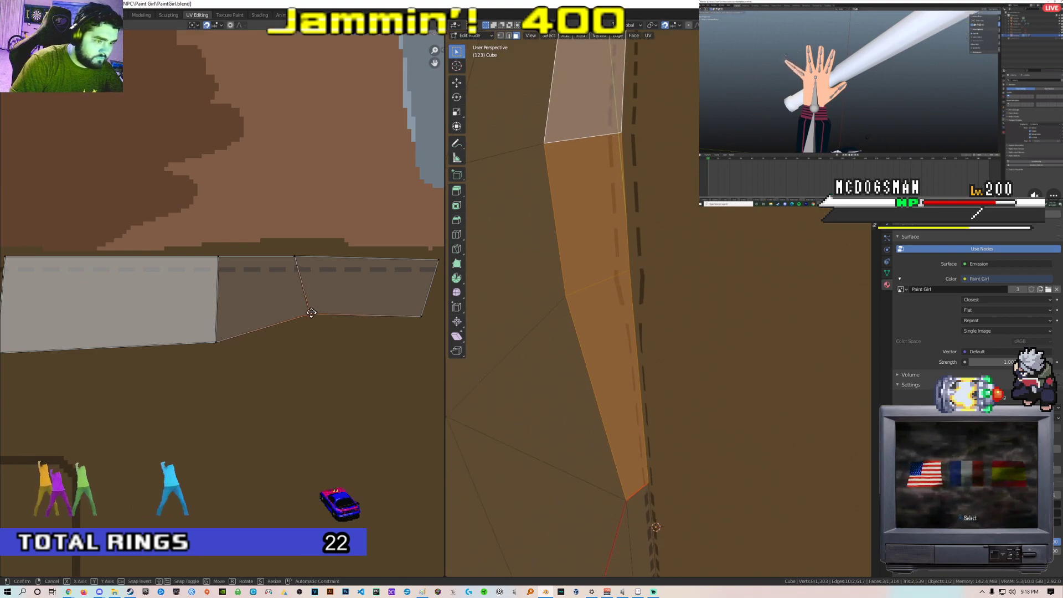
pyautogui.click(309, 324)
pyautogui.moveTo(401, 321); pyautogui.dragTo(300, 321, button='middle')
pyautogui.click(324, 318)
pyautogui.press('g')
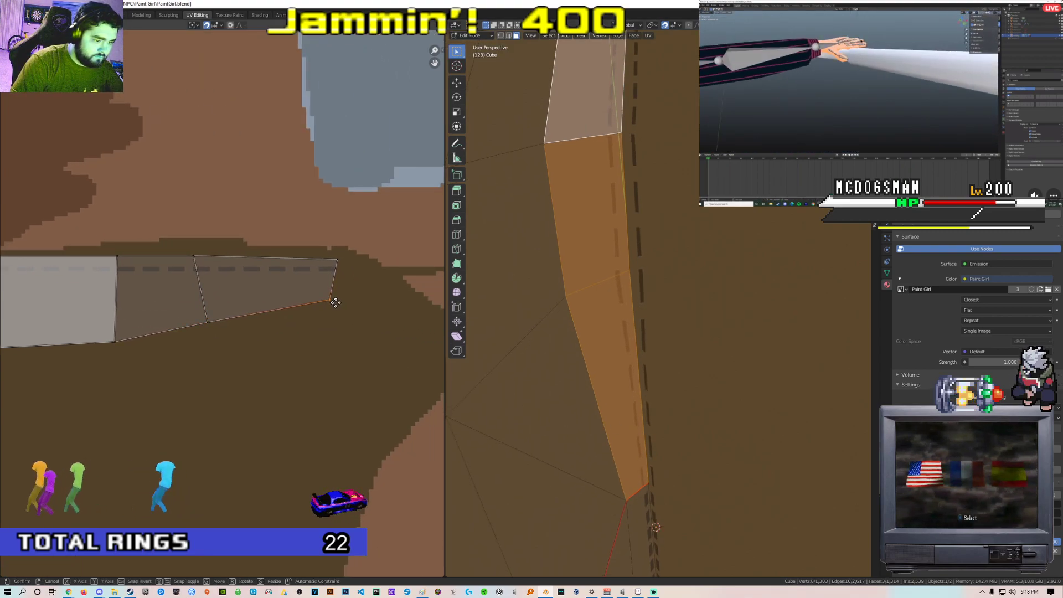
pyautogui.click(335, 305)
# Examine the stitching on the front, underside and back of the shorts in Object Mode
pyautogui.moveTo(666, 365); pyautogui.dragTo(646, 420, button='middle')
pyautogui.press('Tab')
pyautogui.scroll(10, 670, 354)
pyautogui.scroll(-1, 683, 335)
pyautogui.scroll(-10, 644, 393)
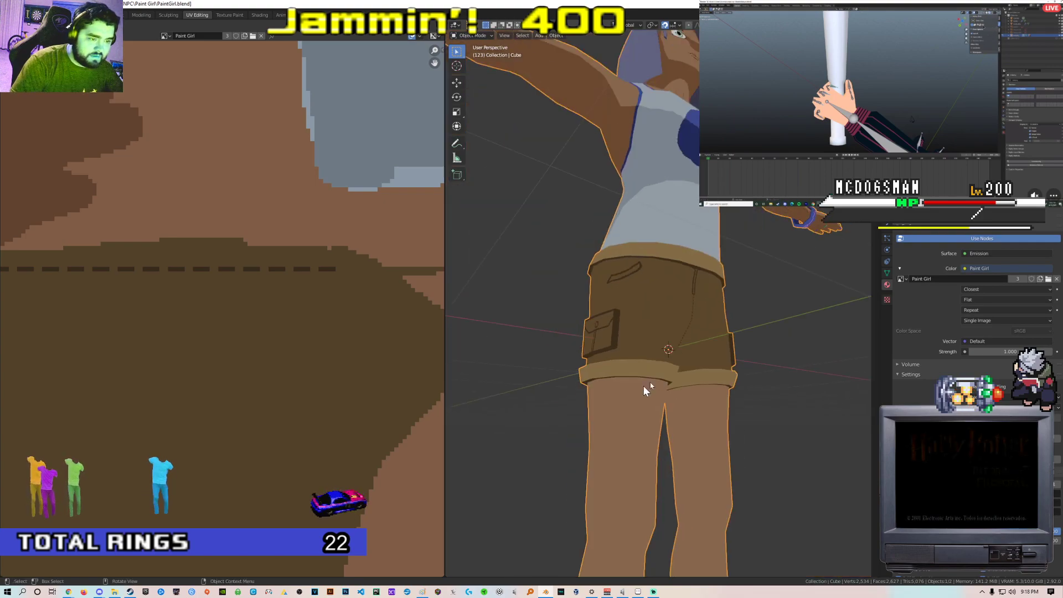
pyautogui.scroll(-6, 645, 390)
pyautogui.moveTo(745, 358); pyautogui.dragTo(633, 343, button='middle')
pyautogui.scroll(6, 564, 366)
pyautogui.scroll(2, 710, 358)
pyautogui.scroll(3, 543, 353)
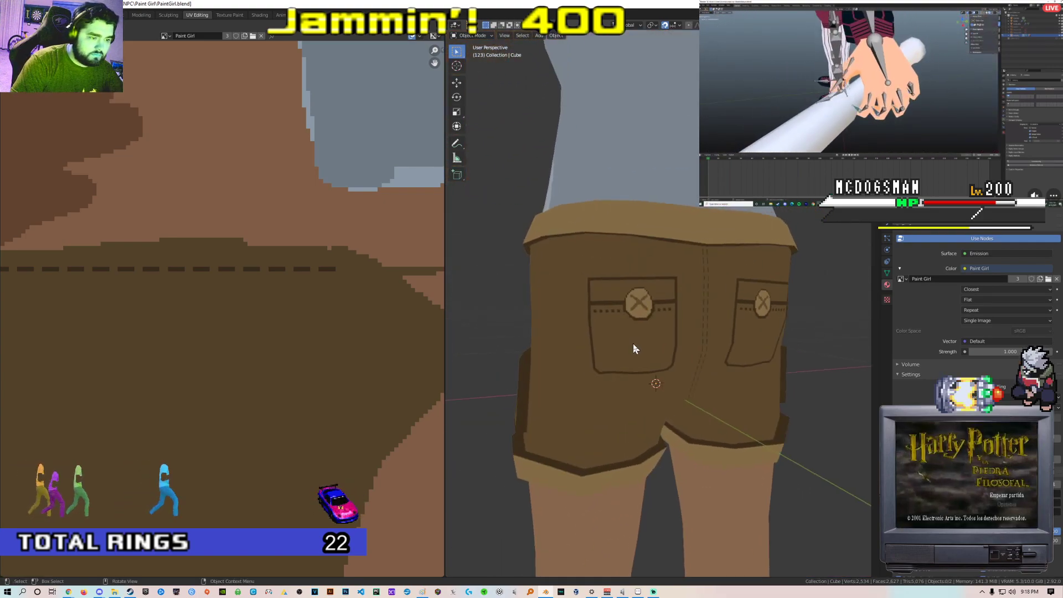
pyautogui.scroll(-4, 609, 360)
pyautogui.scroll(5, 640, 310)
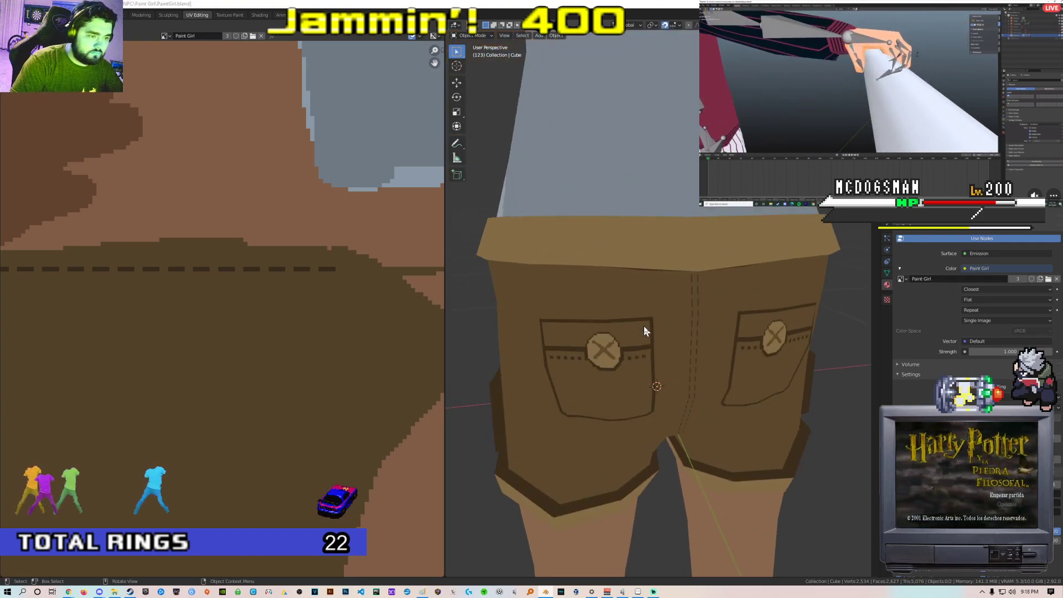
# Switch to the browser's cargo shorts image results and view the Tommy Hilfiger cargo short as a reference
pyautogui.hotkey('alt', 'Tab')
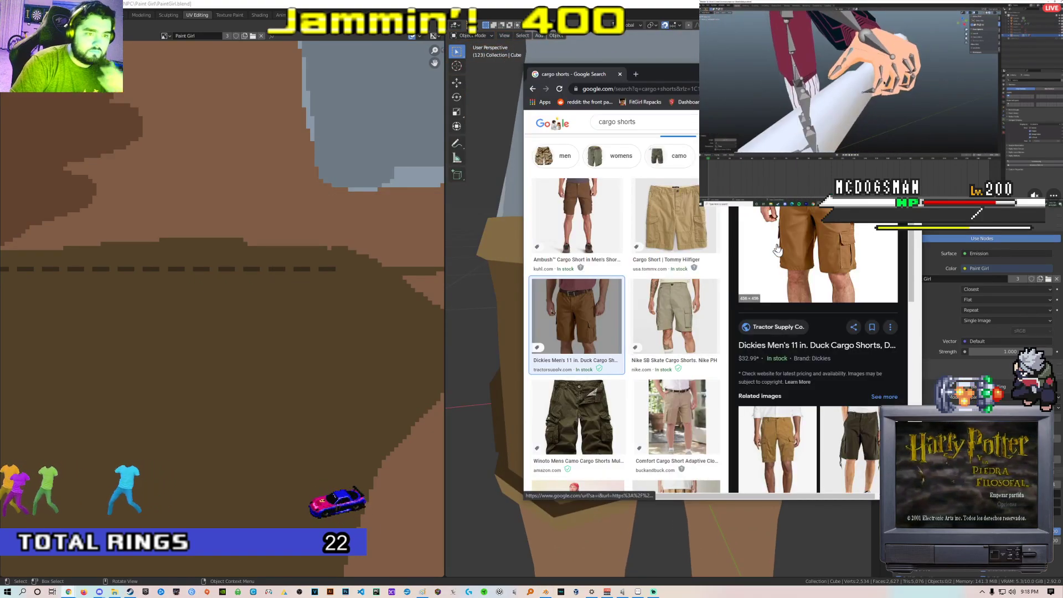
pyautogui.scroll(1, 776, 250)
pyautogui.click(674, 215)
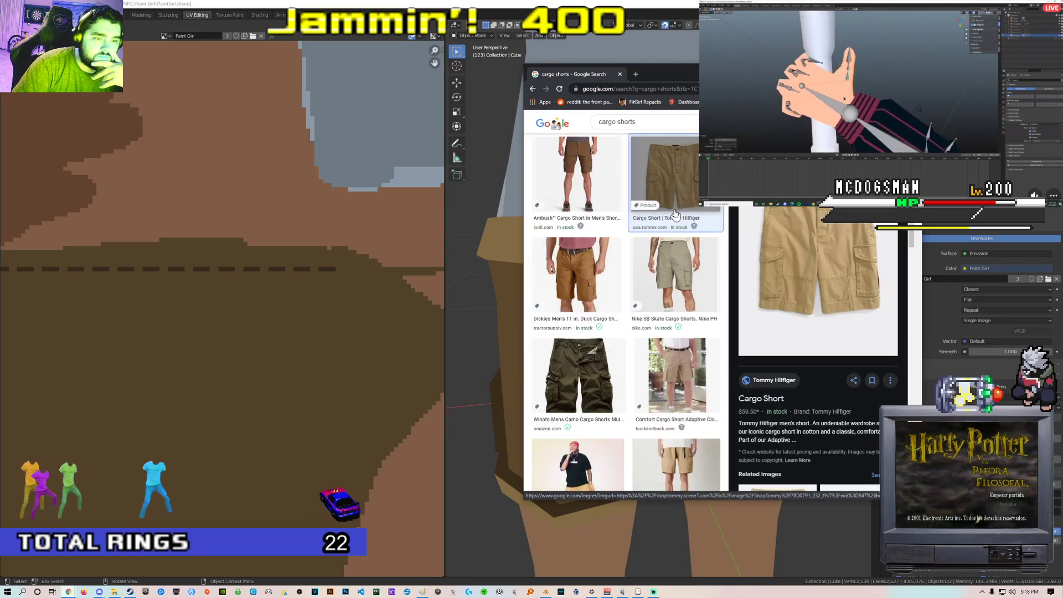
pyautogui.hotkey('alt', 'Tab')
# Examine the front of the shorts in Blender and compare them with the reference drawing paint_girlfront.png from the character's project folder
pyautogui.scroll(-5, 567, 291)
pyautogui.moveTo(666, 308)
pyautogui.mouseDown(button='middle')
pyautogui.moveTo(704, 294)
pyautogui.moveTo(670, 297)
pyautogui.mouseUp(button='middle')
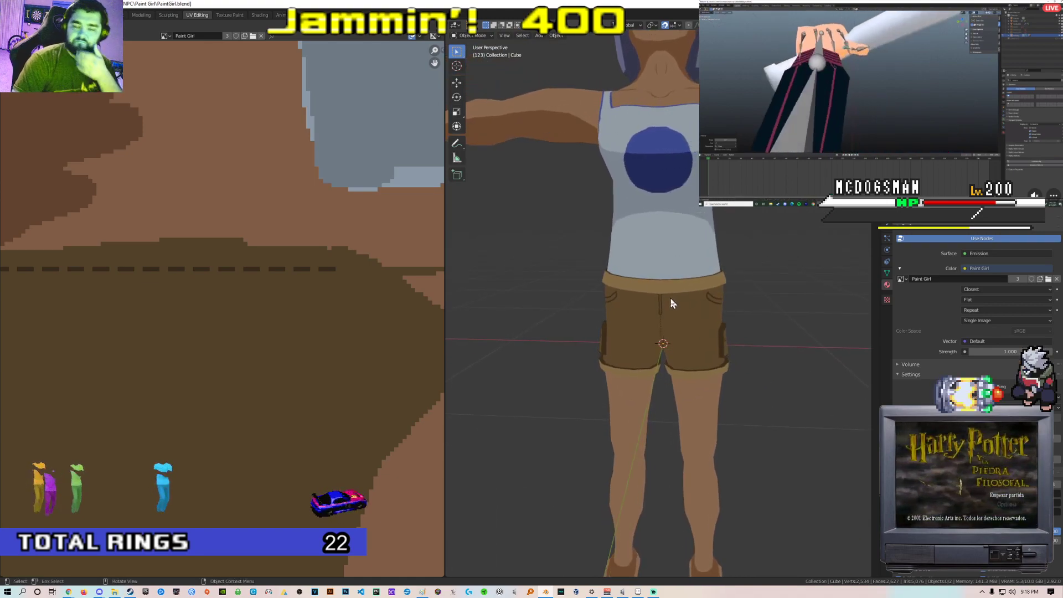
pyautogui.scroll(-1, 629, 307)
pyautogui.scroll(4, 682, 287)
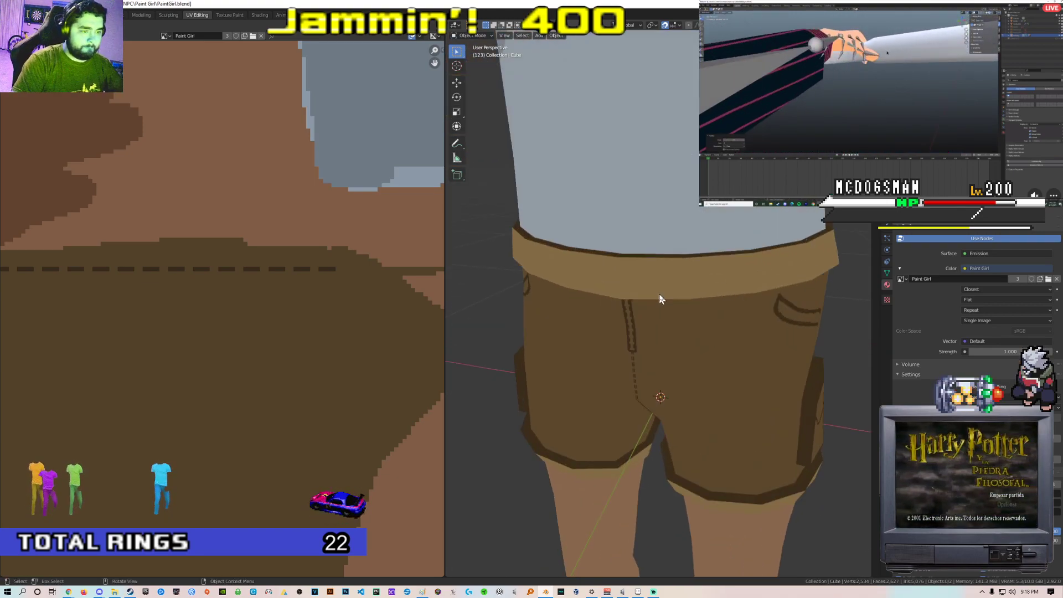
pyautogui.press('Tab')
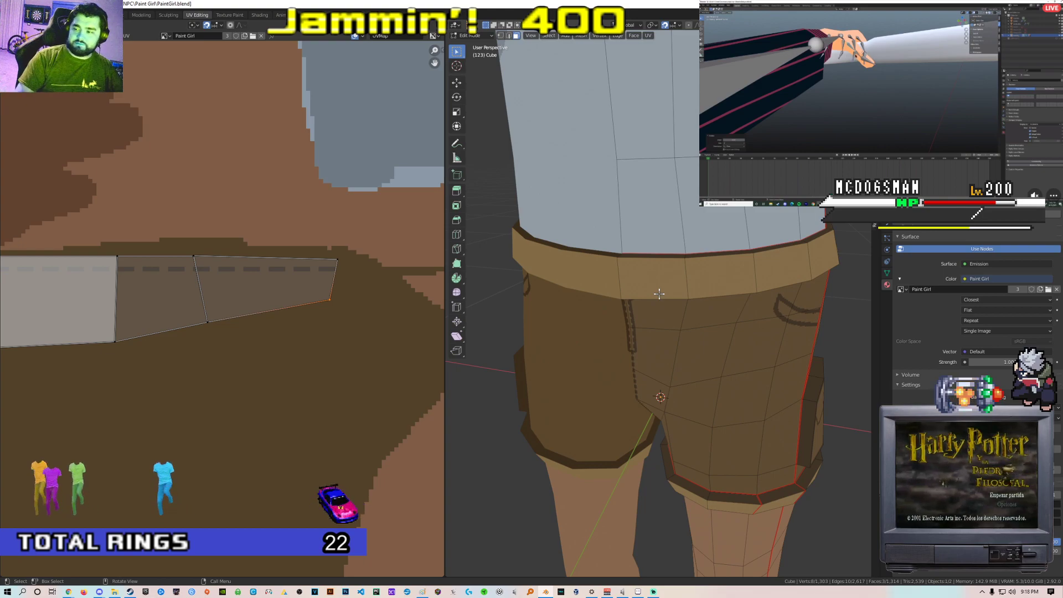
pyautogui.scroll(-5, 732, 367)
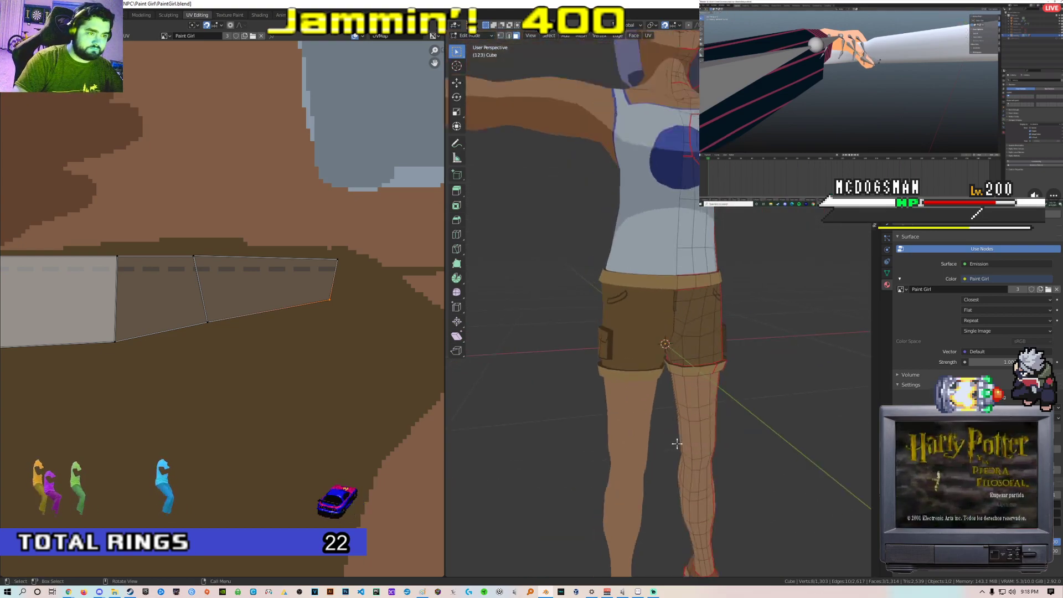
pyautogui.scroll(3, 642, 469)
pyautogui.click(114, 591)
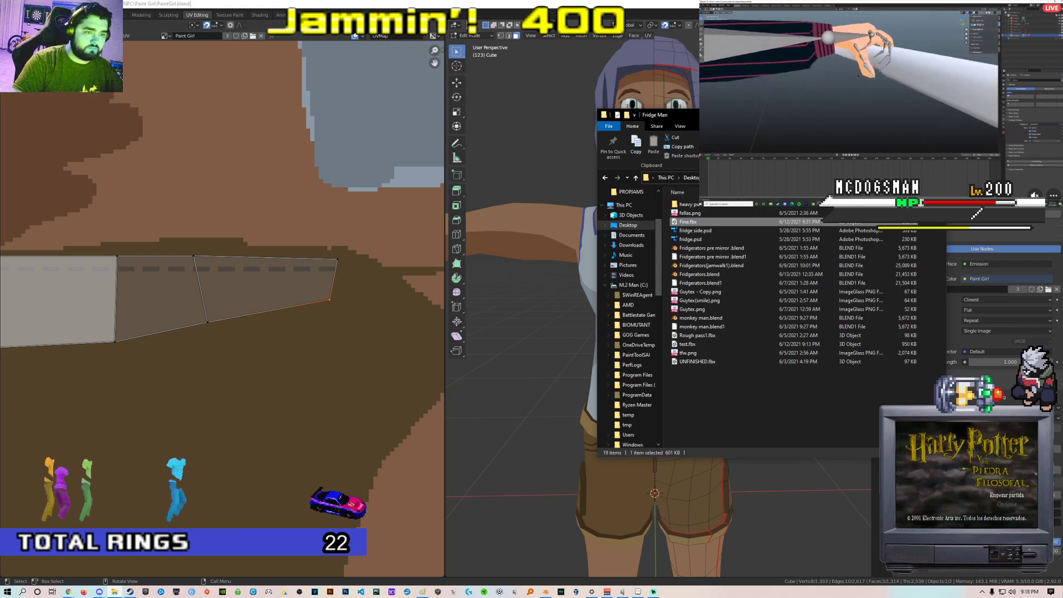
pyautogui.click(626, 227)
pyautogui.doubleClick(735, 226)
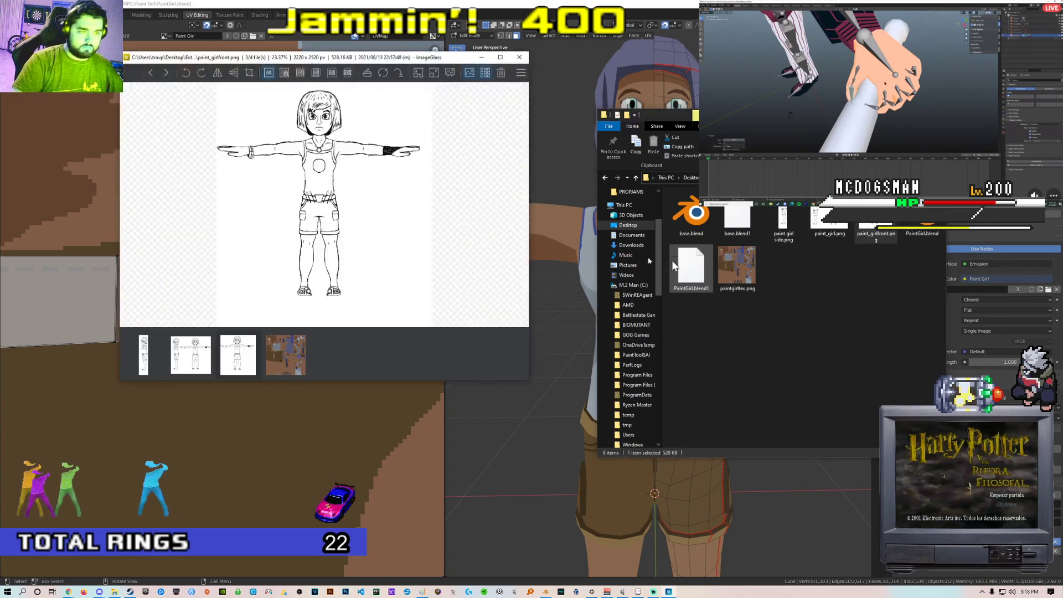
pyautogui.press('Escape')
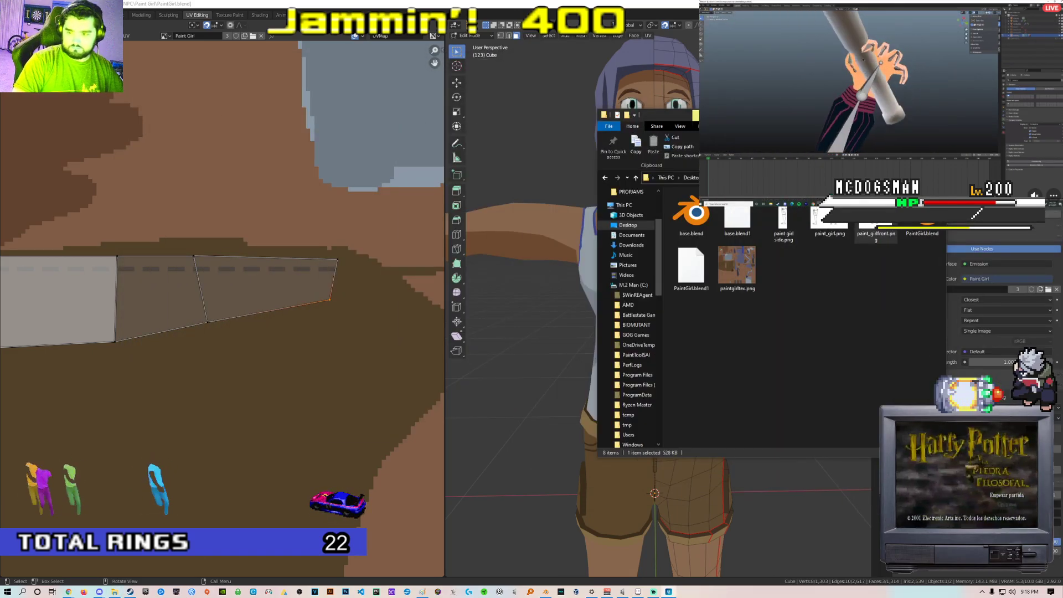
pyautogui.hotkey('alt', 'Tab')
# Add an edge loop across the waistband just beside the front centre
pyautogui.scroll(3, 685, 375)
pyautogui.keyDown('shift'); pyautogui.moveTo(686, 521); pyautogui.dragTo(731, 288, button='middle'); pyautogui.keyUp('shift')
pyautogui.scroll(1, 717, 319)
pyautogui.click(716, 299)
pyautogui.scroll(3, 792, 307)
pyautogui.press('e')
pyautogui.click(783, 307)
# Slide the new waistband edge along the X axis towards the front centre and rotate it to a slant in front view
pyautogui.press('KP_1')
pyautogui.press('g')
pyautogui.press('x')
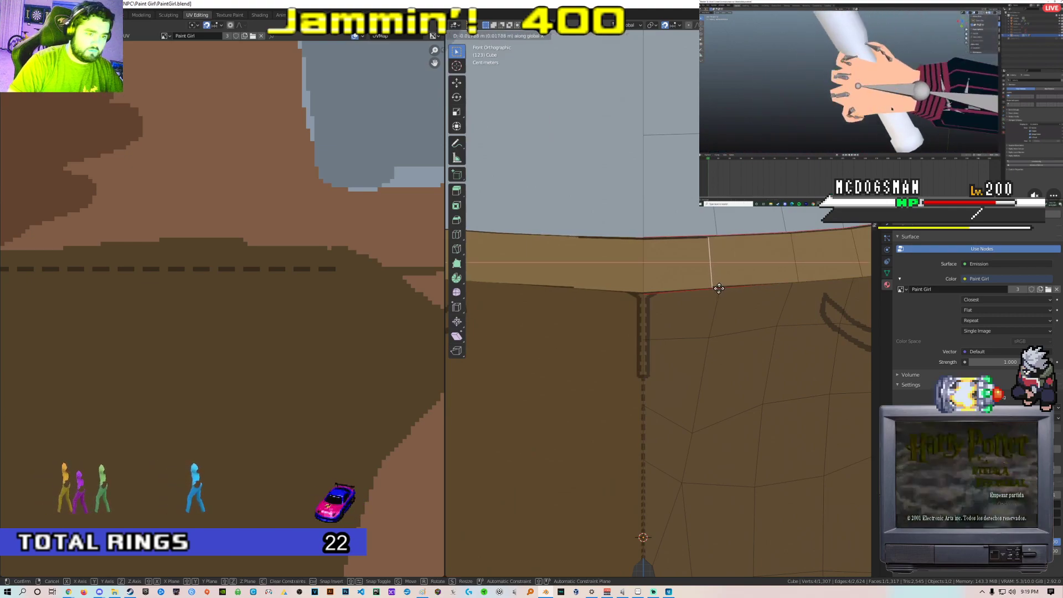
pyautogui.click(705, 288)
pyautogui.press('r')
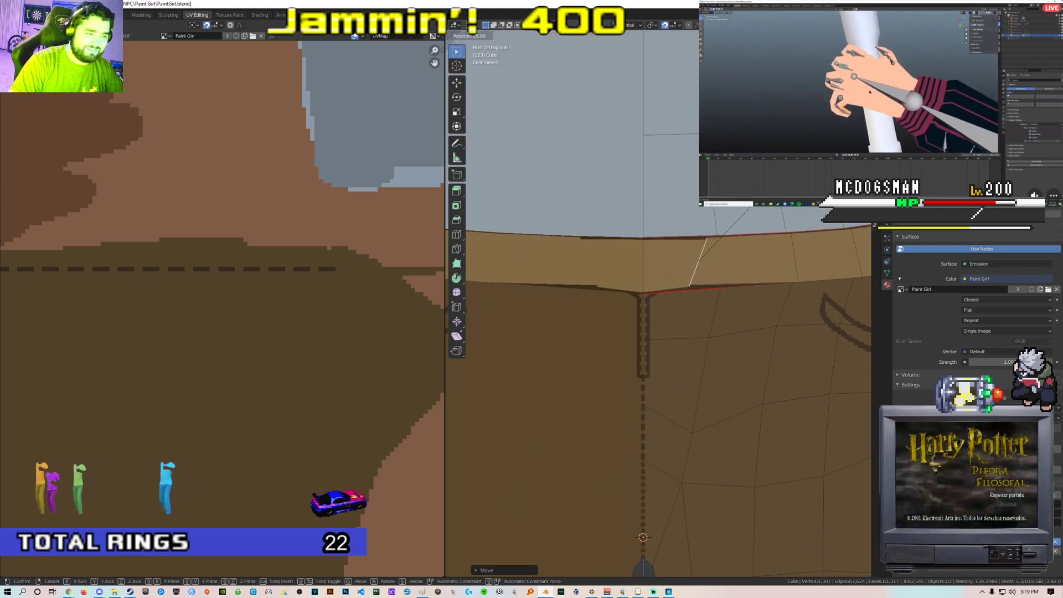
pyautogui.click(757, 209)
# Extrude the narrow top face beside the waistband's front centre upward along Z and slide its outer end along the X axis
pyautogui.moveTo(757, 208); pyautogui.dragTo(674, 228, button='middle')
pyautogui.moveTo(714, 259)
pyautogui.mouseDown(button='middle')
pyautogui.moveTo(671, 273)
pyautogui.moveTo(711, 246)
pyautogui.mouseUp(button='middle')
pyautogui.click(634, 247)
pyautogui.press('g')
pyautogui.press('x')
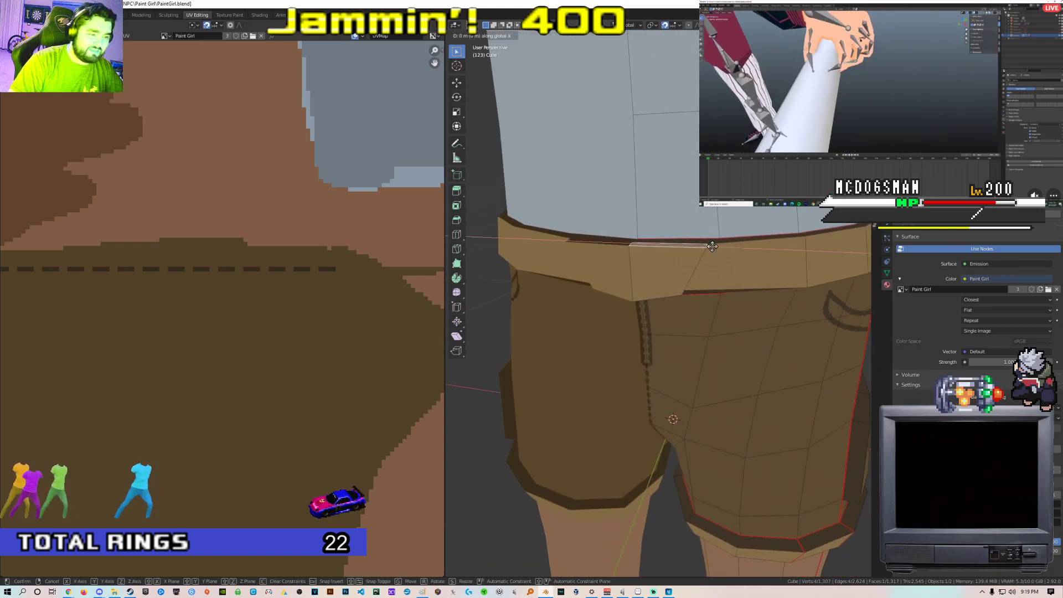
pyautogui.press('z')
pyautogui.click(716, 230)
pyautogui.moveTo(717, 229); pyautogui.dragTo(649, 284, button='middle')
pyautogui.press('g')
pyautogui.press('x')
pyautogui.click(731, 230)
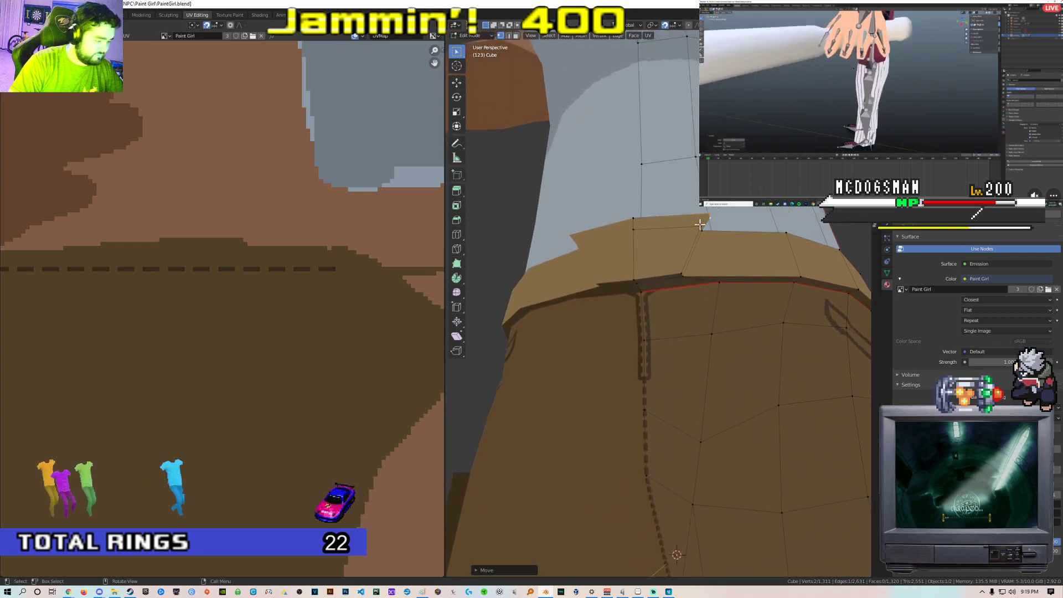
# Extrude the waistband's narrow bottom face at the front centre downward and slide its outer vertices along the X axis
pyautogui.click(653, 284)
pyautogui.press('e')
pyautogui.click(676, 282)
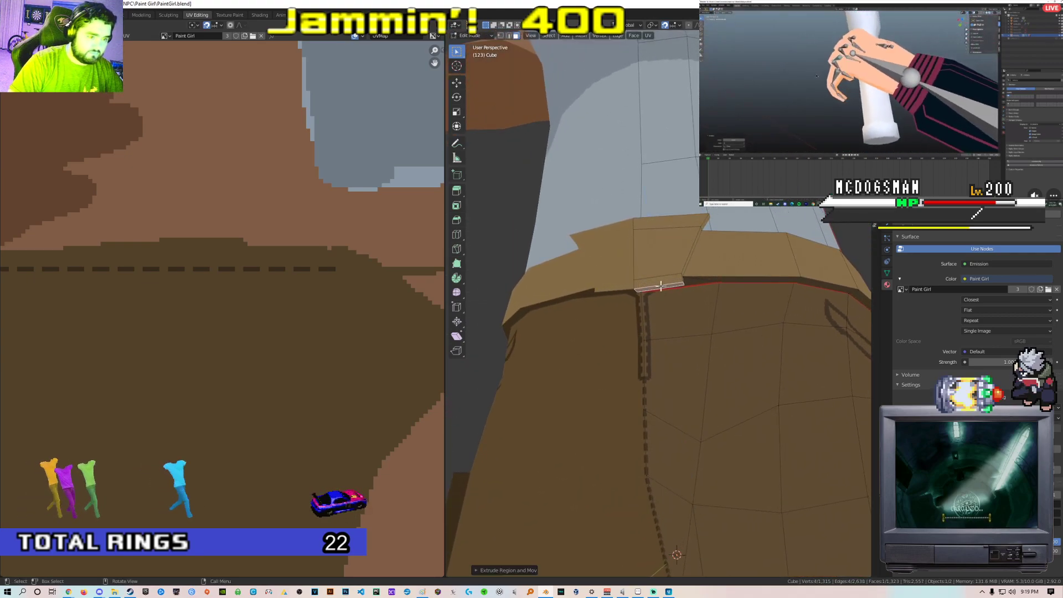
pyautogui.press('1')
pyautogui.press('g')
pyautogui.press('x')
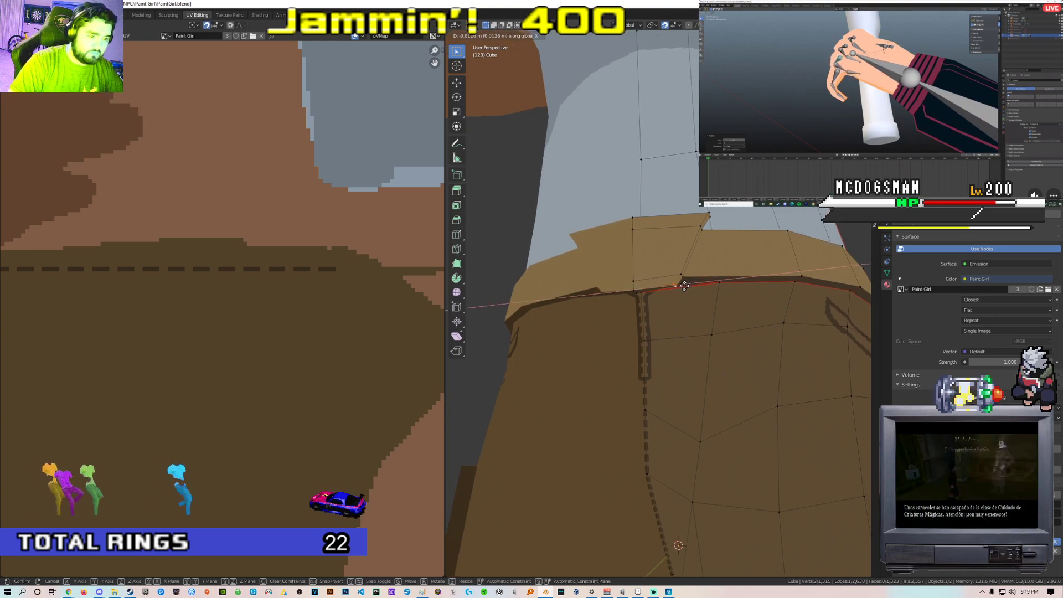
pyautogui.click(683, 285)
# Examine the reshaped front of the waistband with and without the mesh wireframe
pyautogui.keyDown('alt'); pyautogui.moveTo(683, 285); pyautogui.dragTo(764, 224, button='middle'); pyautogui.keyUp('alt')
pyautogui.scroll(-3, 686, 299)
pyautogui.press('Tab')
pyautogui.scroll(4, 661, 290)
pyautogui.scroll(-4, 647, 298)
pyautogui.scroll(5, 659, 289)
pyautogui.press('Tab')
pyautogui.press('3')
pyautogui.scroll(-3, 652, 256)
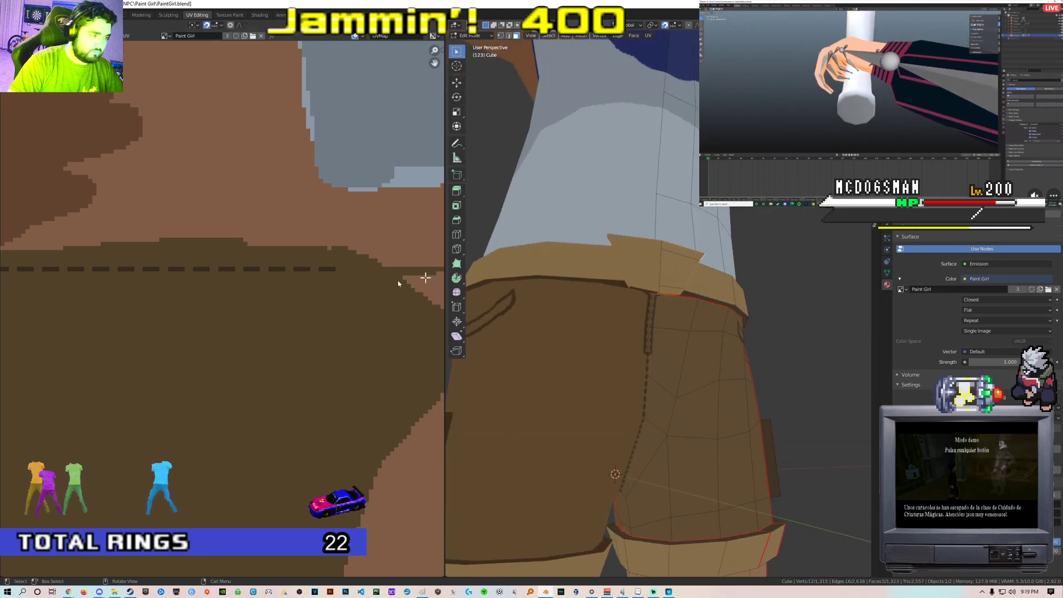
# Select the whole mesh to show its full UV layout over the texture and switch to the Texture Paint workspace
pyautogui.scroll(-8, 300, 274)
pyautogui.moveTo(293, 270); pyautogui.dragTo(231, 264, button='middle')
pyautogui.press('Home')
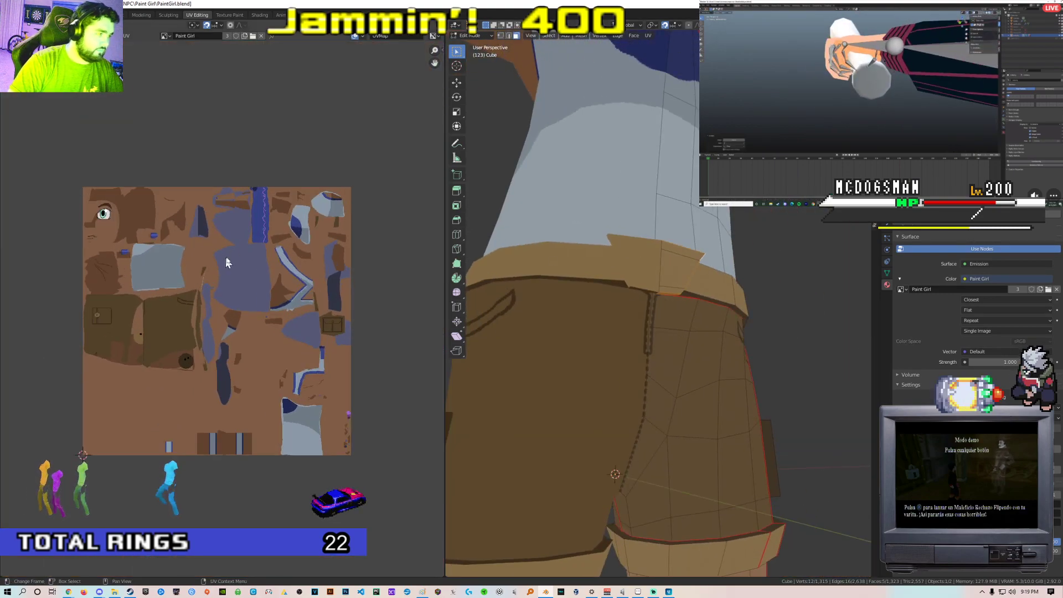
pyautogui.press('a')
pyautogui.scroll(3, 277, 233)
pyautogui.moveTo(299, 249)
pyautogui.mouseDown(button='middle')
pyautogui.moveTo(261, 161)
pyautogui.moveTo(208, 159)
pyautogui.mouseUp(button='middle')
pyautogui.click(229, 15)
pyautogui.scroll(-2, 263, 194)
pyautogui.scroll(-5, 207, 159)
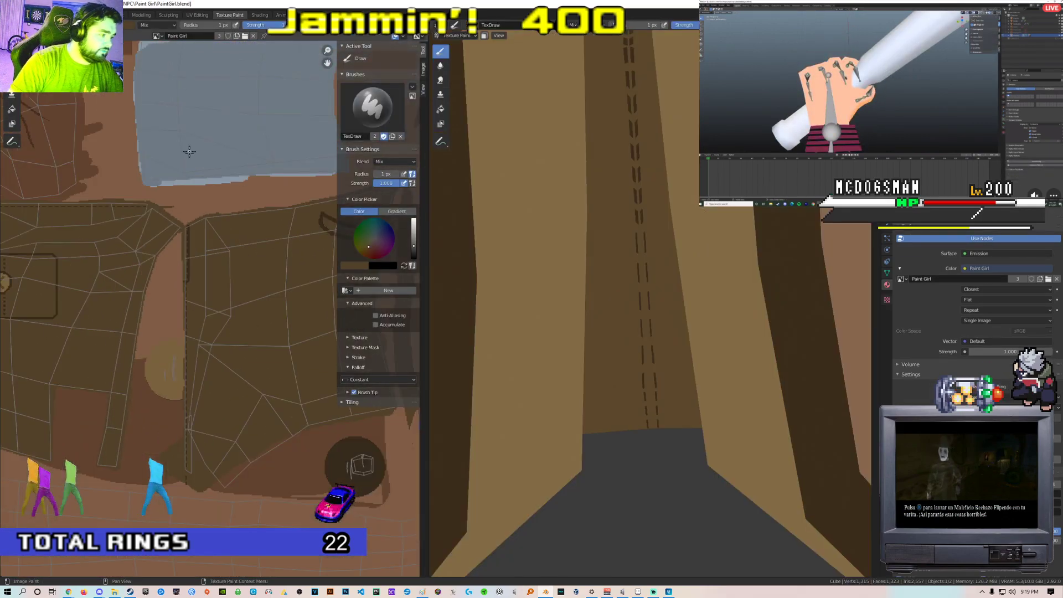
# Set the brush colour to mid grey and outline a small rectangle in an empty area of the texture
pyautogui.scroll(4, 219, 333)
pyautogui.scroll(5, 219, 333)
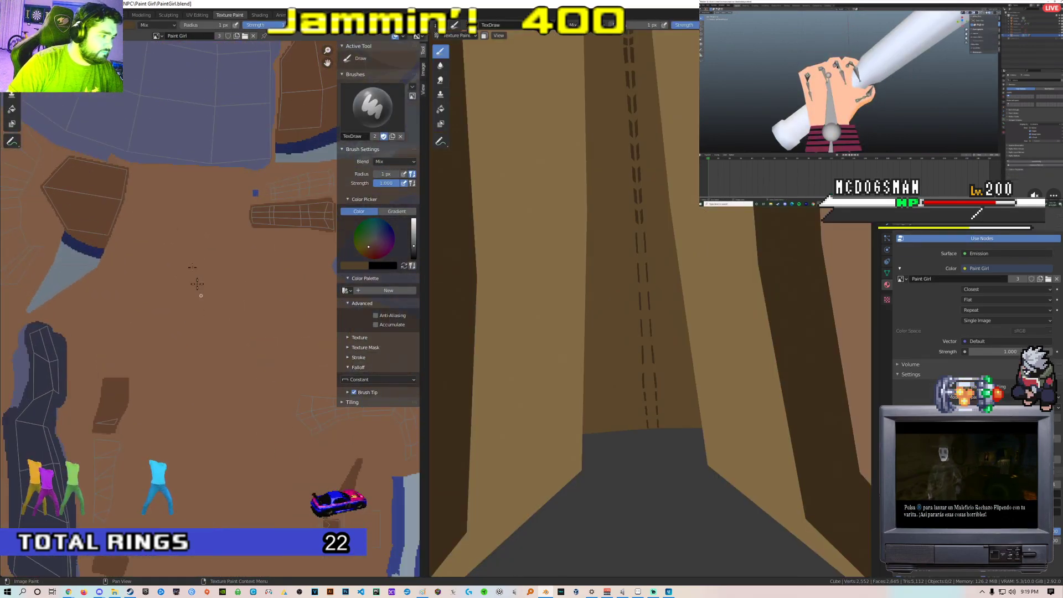
pyautogui.moveTo(170, 283); pyautogui.dragTo(320, 268, button='middle')
pyautogui.click(359, 265)
pyautogui.click(411, 239)
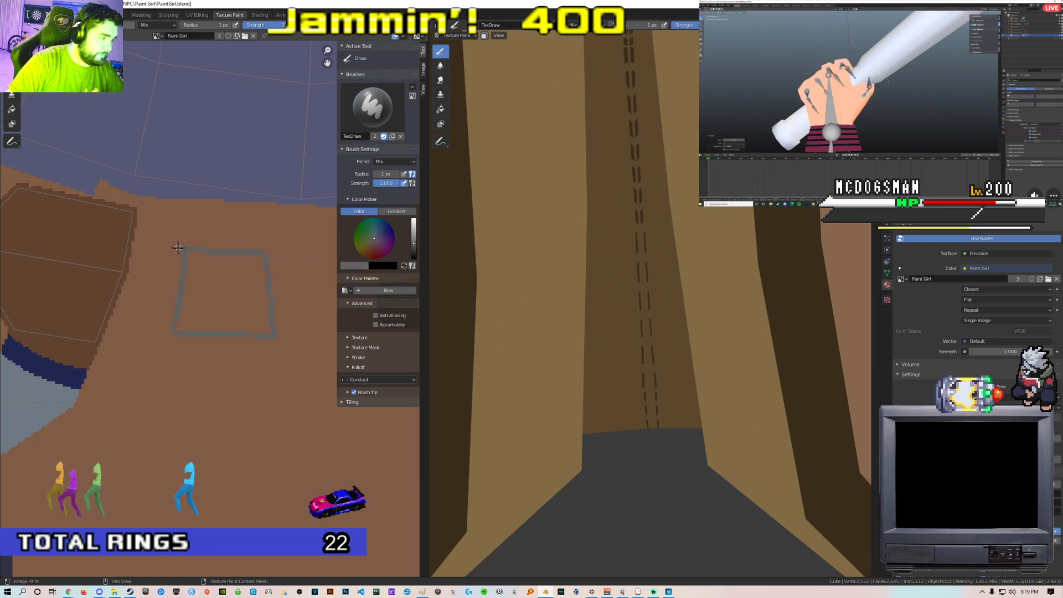
# Set the brush radius to 4 px and fill the small outlined rectangle with grey
pyautogui.moveTo(186, 264)
pyautogui.mouseDown()
pyautogui.moveTo(183, 289)
pyautogui.moveTo(210, 257)
pyautogui.mouseUp()
pyautogui.rightClick(194, 272)
pyautogui.write('4')
pyautogui.press('Return')
pyautogui.moveTo(253, 303); pyautogui.dragTo(237, 333)
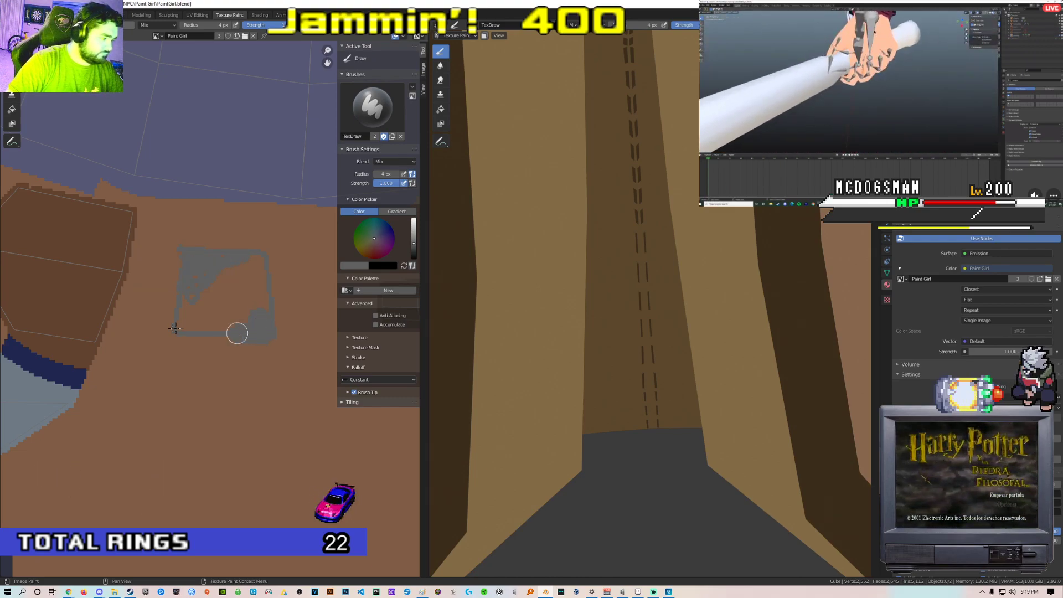
pyautogui.moveTo(239, 288); pyautogui.dragTo(244, 308)
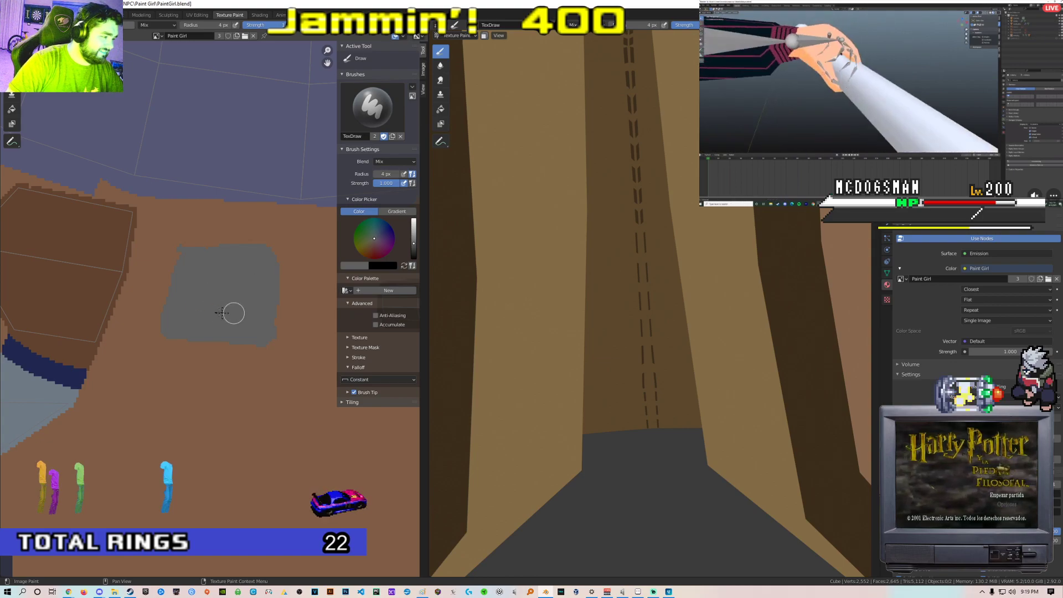
# Paint a darker grey patch beside the first one and a larger mid-grey rectangle below both
pyautogui.moveTo(303, 295); pyautogui.dragTo(247, 286, button='middle')
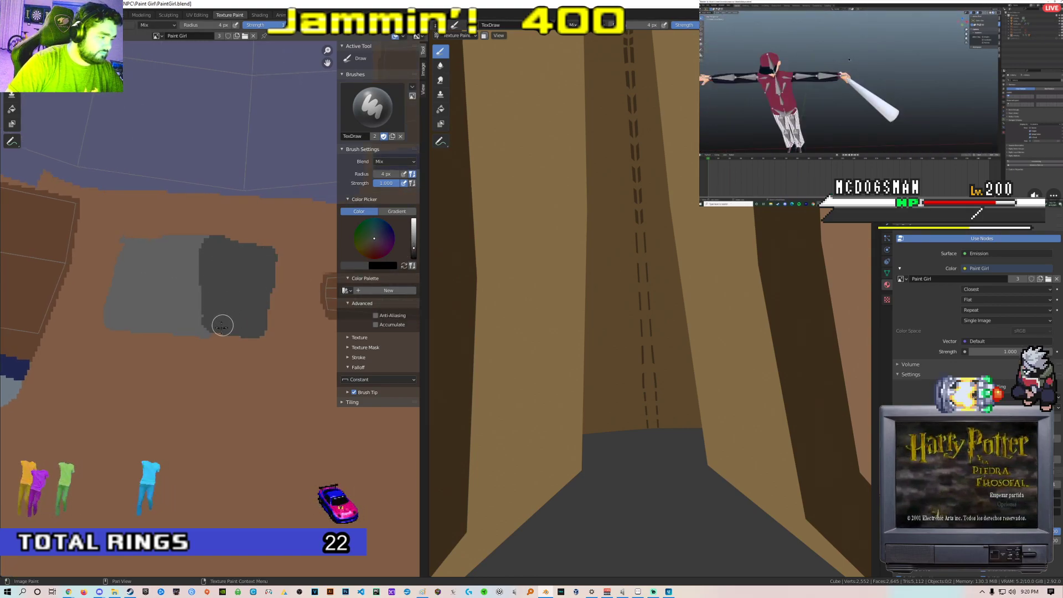
pyautogui.moveTo(223, 321); pyautogui.dragTo(284, 249, button='middle')
pyautogui.click(354, 263)
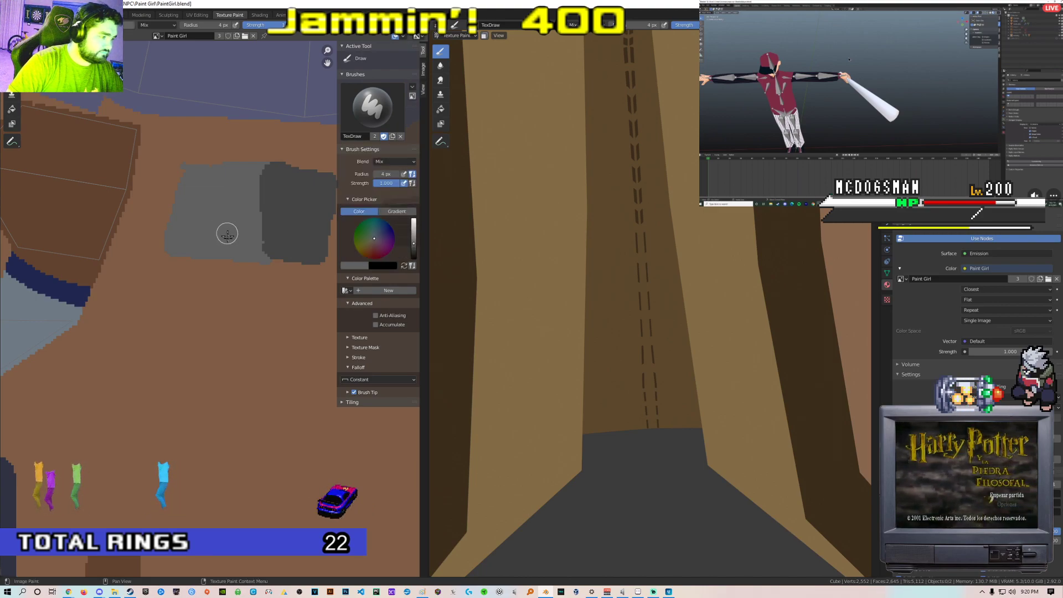
pyautogui.scroll(-3, 183, 249)
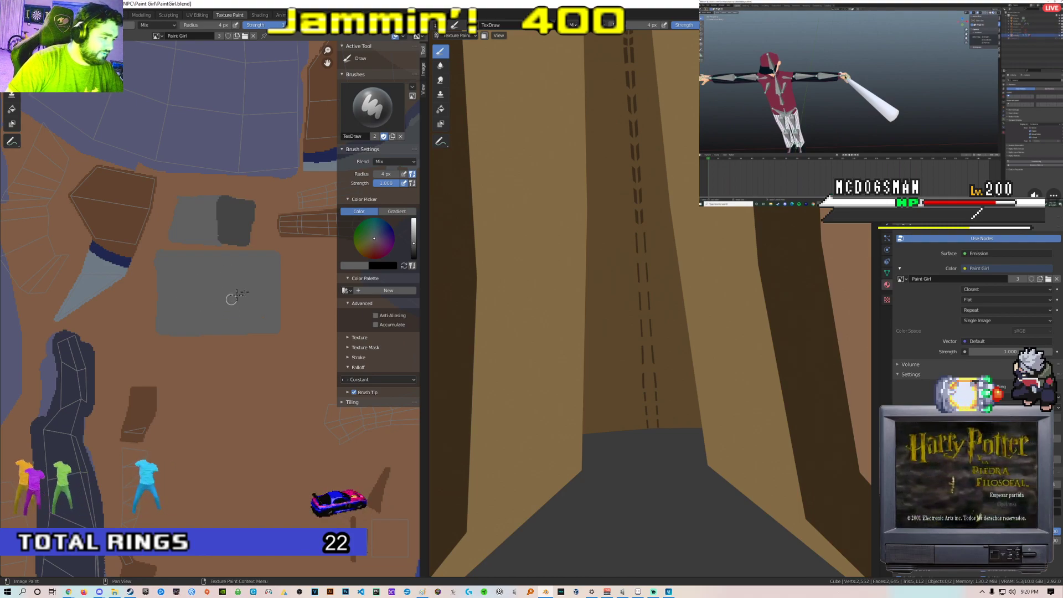
# Save the painted texture image and reopen paintgirltex.png in Aseprite
pyautogui.scroll(2, 238, 302)
pyautogui.moveTo(163, 262); pyautogui.dragTo(166, 262, button='middle')
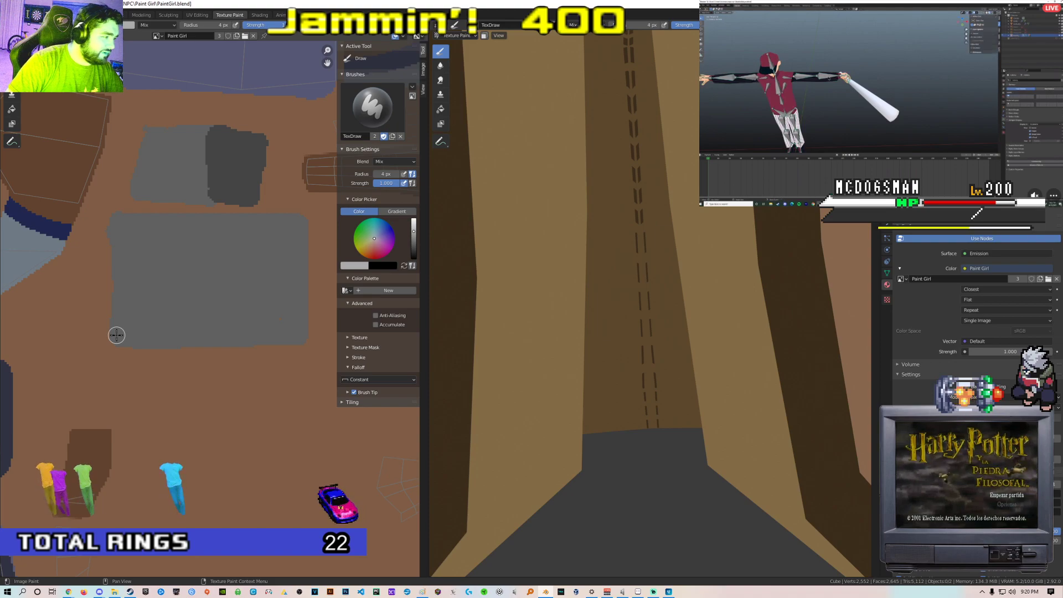
pyautogui.click(60, 35)
pyautogui.click(78, 105)
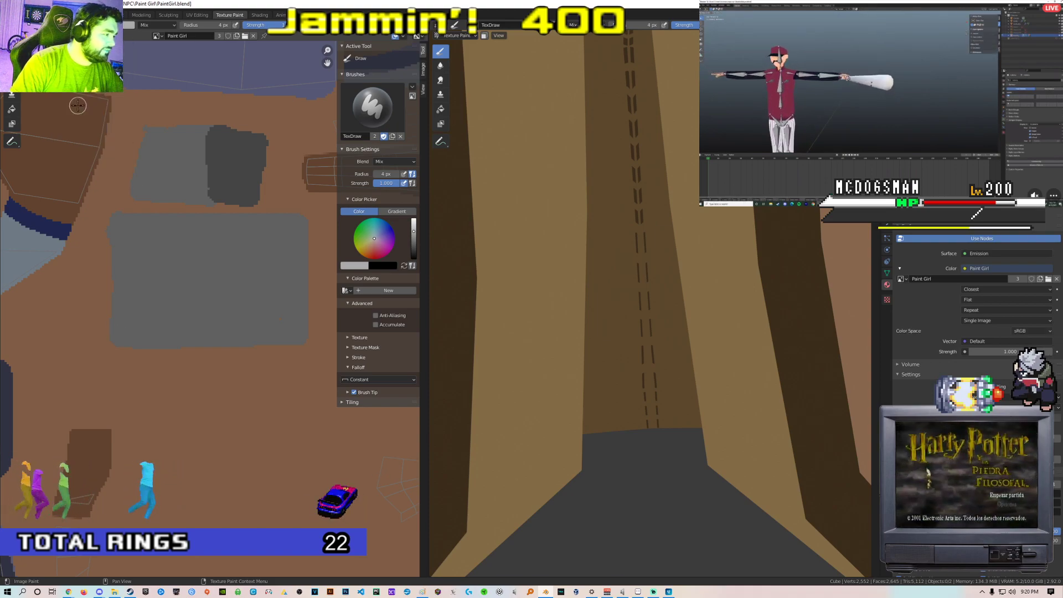
pyautogui.hotkey('alt', 'Tab')
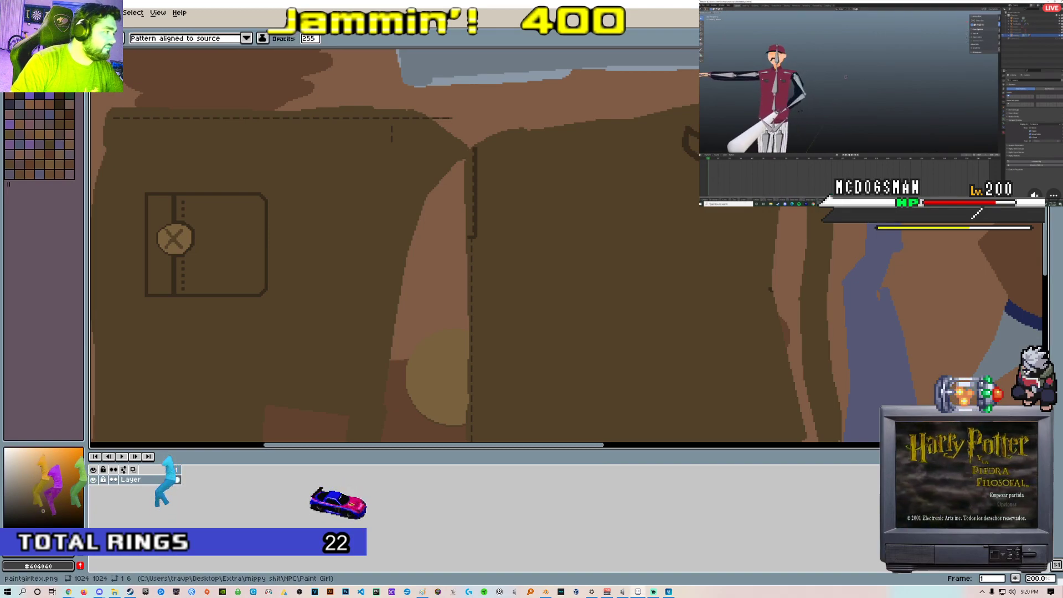
pyautogui.click(10, 13)
pyautogui.moveTo(33, 42)
pyautogui.click(171, 54)
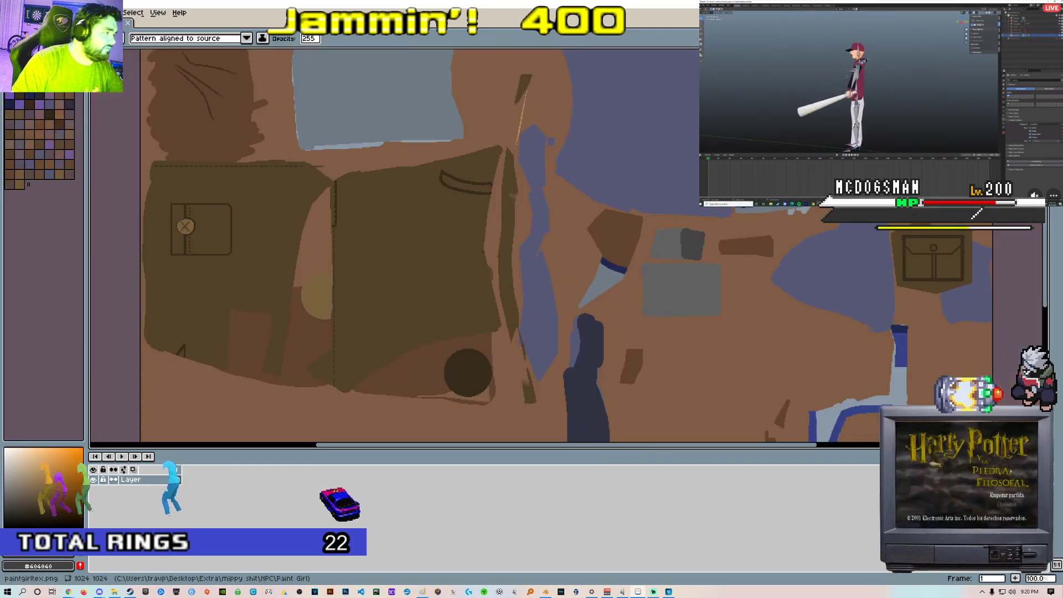
# Examine the new grey patches and their surroundings on the reopened texture
pyautogui.scroll(-2, 510, 184)
pyautogui.scroll(3, 511, 186)
pyautogui.moveTo(509, 186); pyautogui.dragTo(510, 277, button='middle')
pyautogui.scroll(-2, 512, 265)
pyautogui.moveTo(537, 237); pyautogui.dragTo(464, 170, button='middle')
pyautogui.scroll(2, 521, 224)
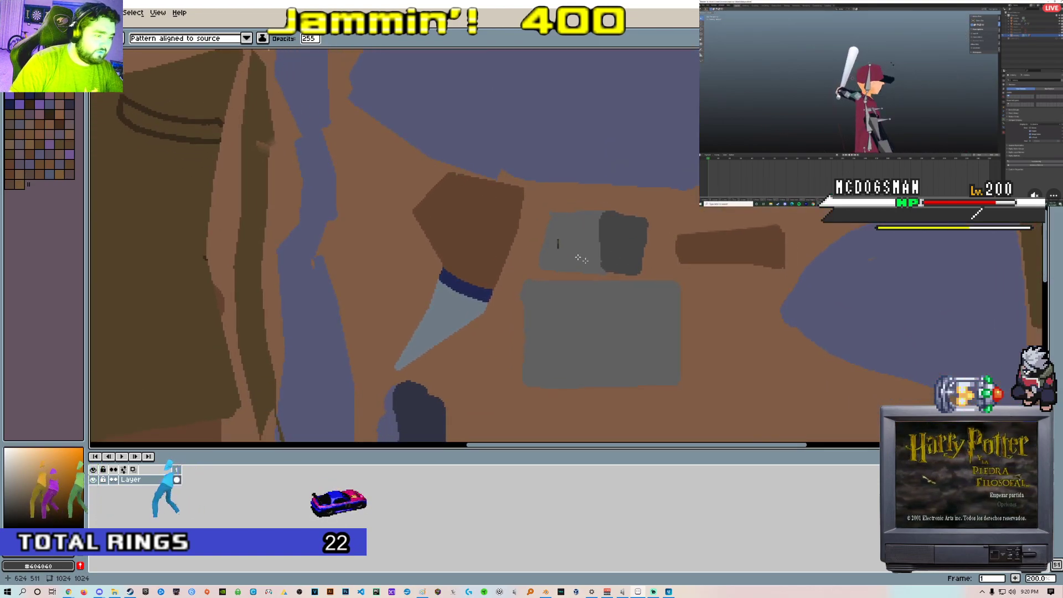
pyautogui.scroll(-2, 540, 248)
pyautogui.scroll(3, 463, 260)
pyautogui.moveTo(533, 249); pyautogui.dragTo(421, 182, button='middle')
pyautogui.scroll(-1, 437, 182)
pyautogui.scroll(-1, 454, 183)
pyautogui.moveTo(654, 262); pyautogui.dragTo(531, 313, button='middle')
pyautogui.scroll(1, 593, 257)
pyautogui.moveTo(483, 156); pyautogui.dragTo(519, 279, button='middle')
pyautogui.scroll(1, 519, 278)
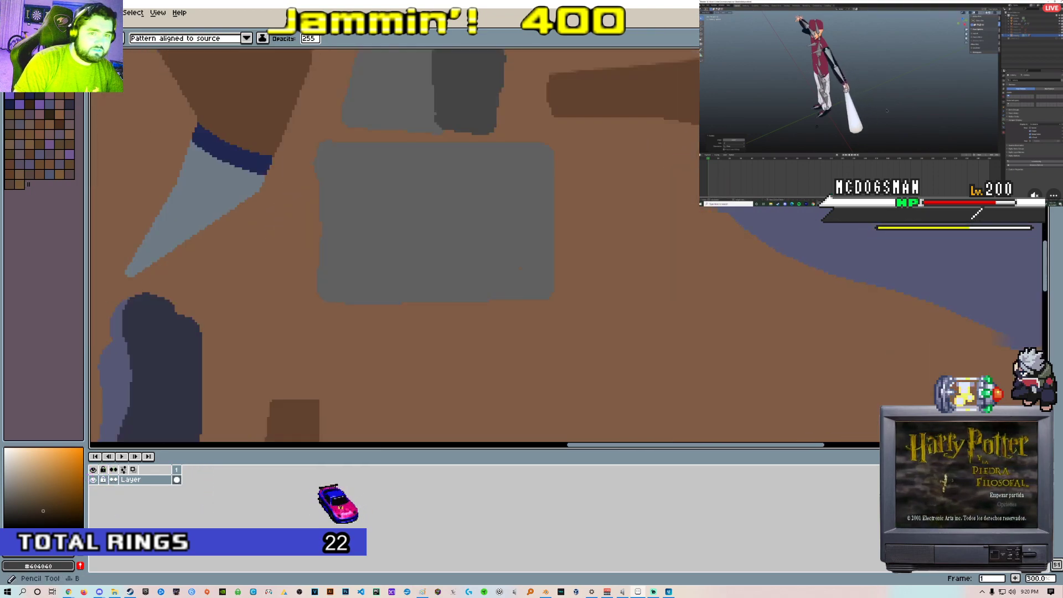
# Choose a light grey and draw three parallel diagonal lines across the large grey rectangle
pyautogui.press('b')
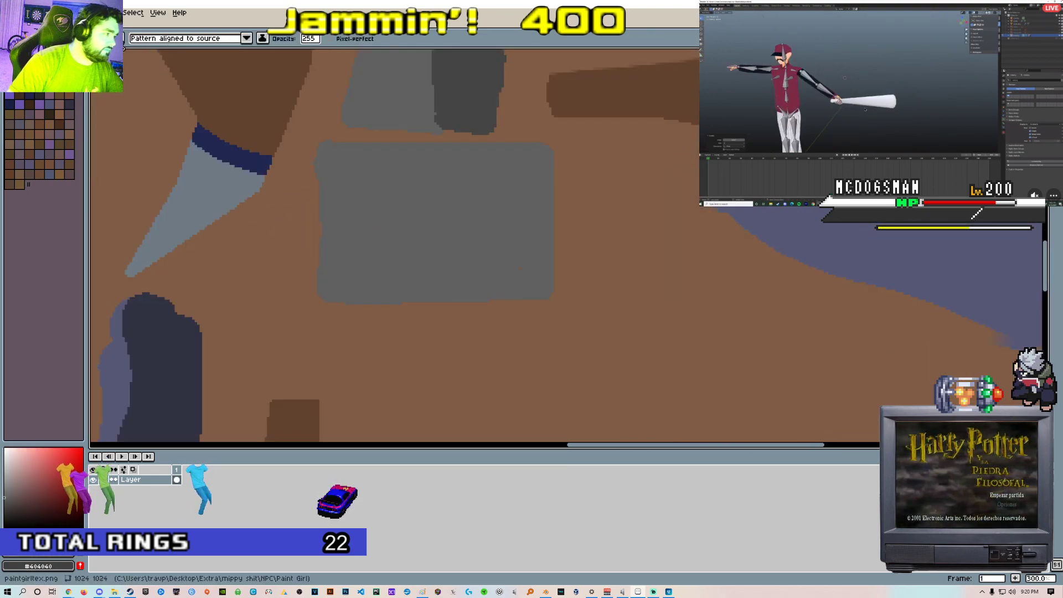
pyautogui.click(118, 39)
pyautogui.click(120, 52)
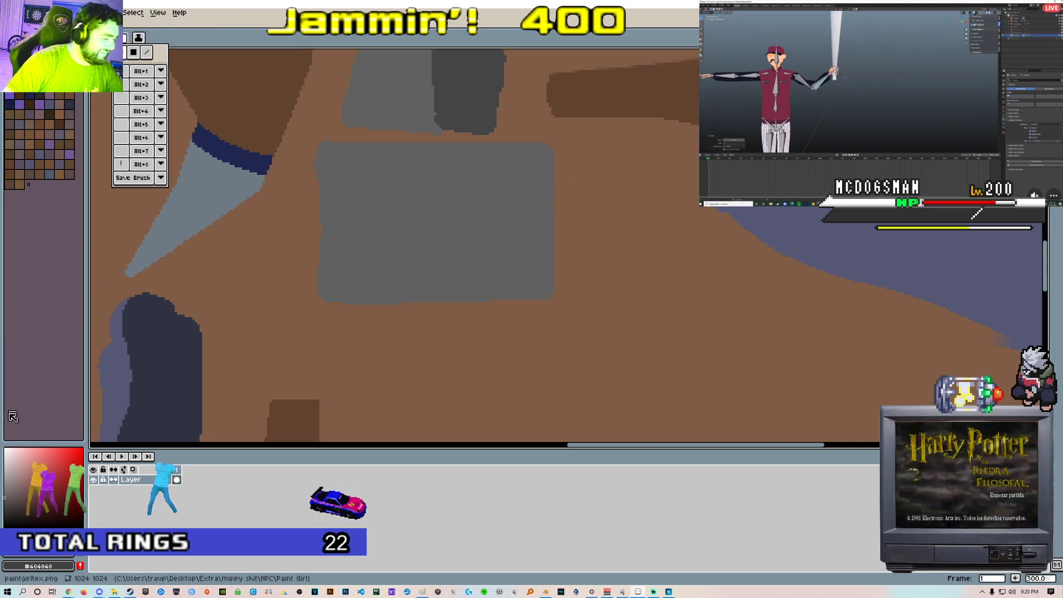
pyautogui.click(6, 491)
pyautogui.scroll(1, 438, 202)
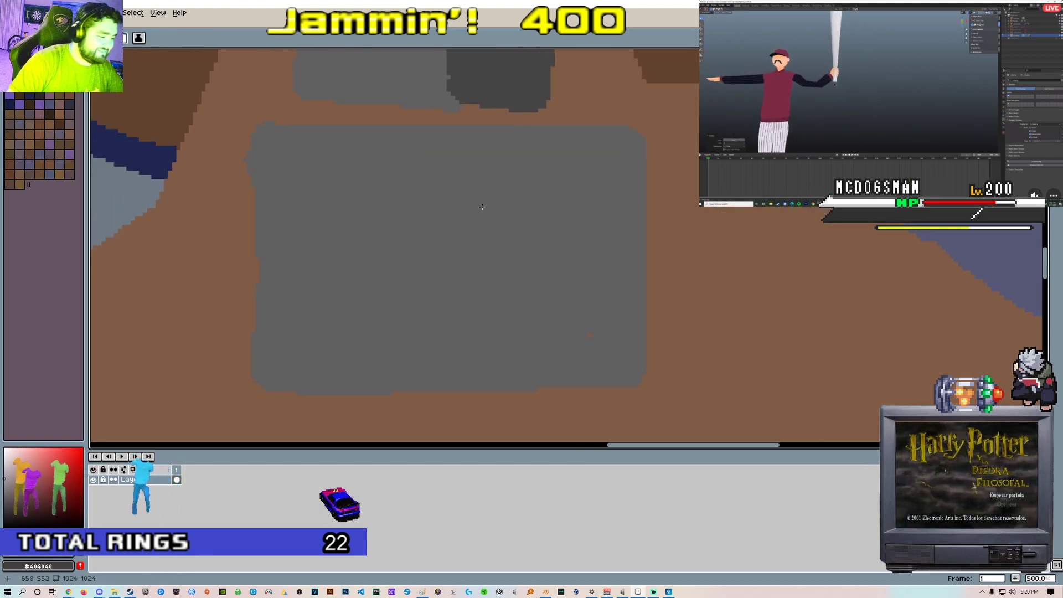
pyautogui.moveTo(465, 239); pyautogui.dragTo(257, 377)
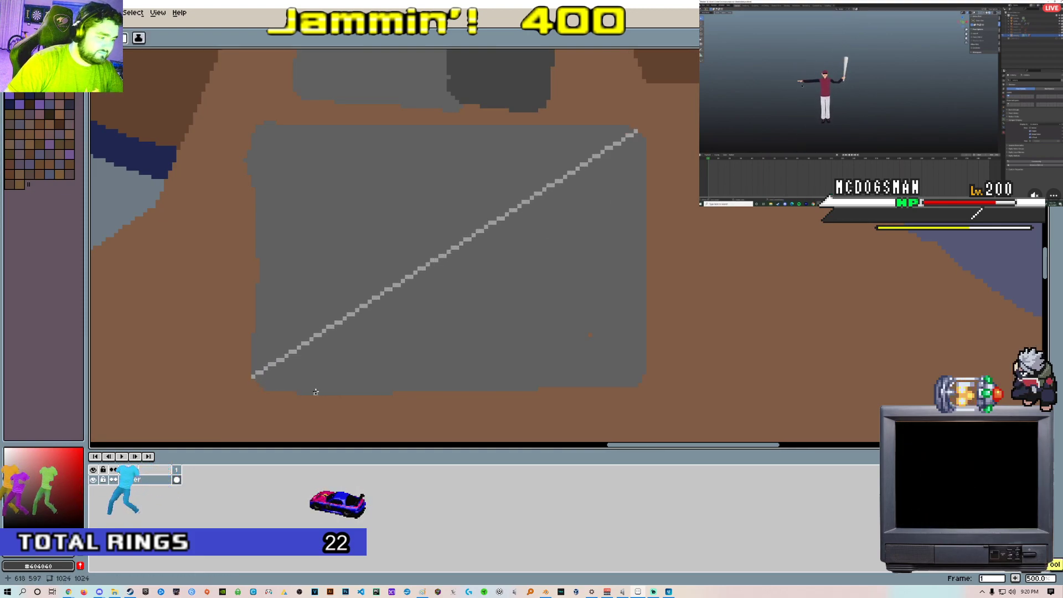
pyautogui.moveTo(644, 174); pyautogui.dragTo(645, 174)
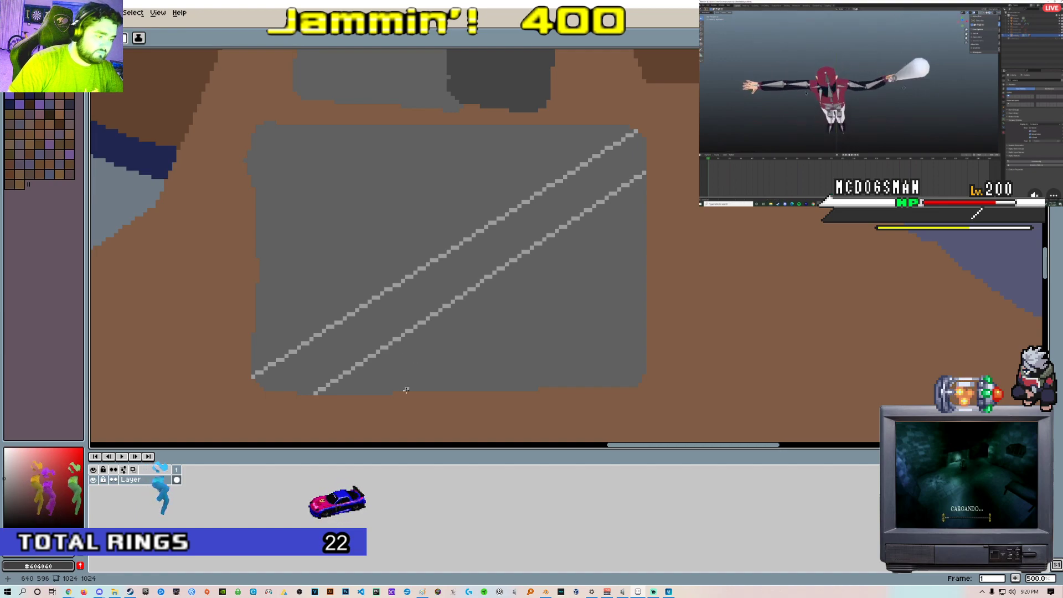
pyautogui.moveTo(635, 226); pyautogui.dragTo(636, 226)
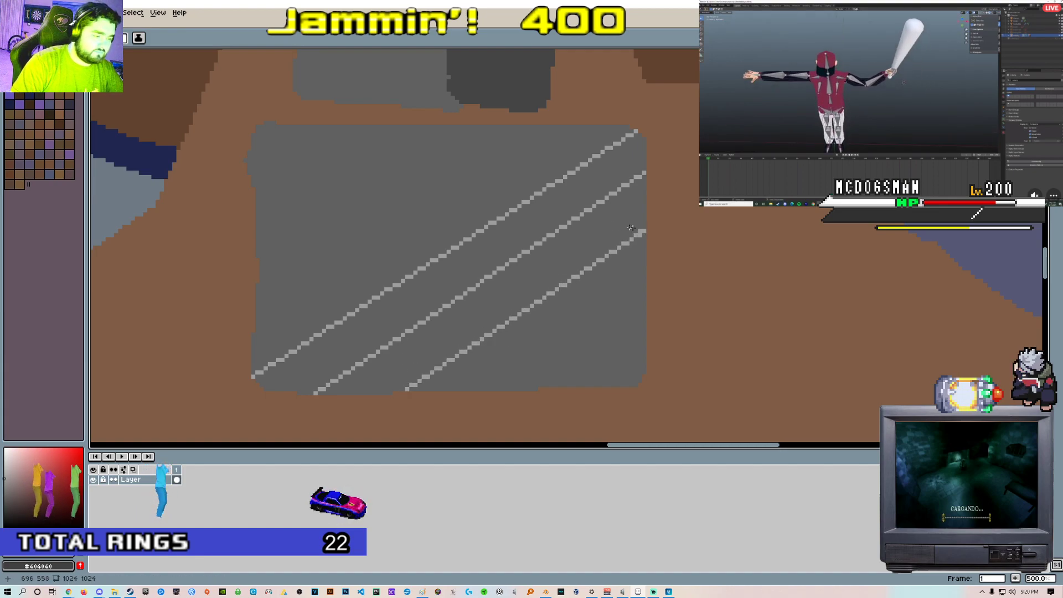
# Draw two more diagonal lines across the rectangle's upper-left corner and close the stripe ends along its edges
pyautogui.scroll(-2, 405, 244)
pyautogui.scroll(2, 405, 244)
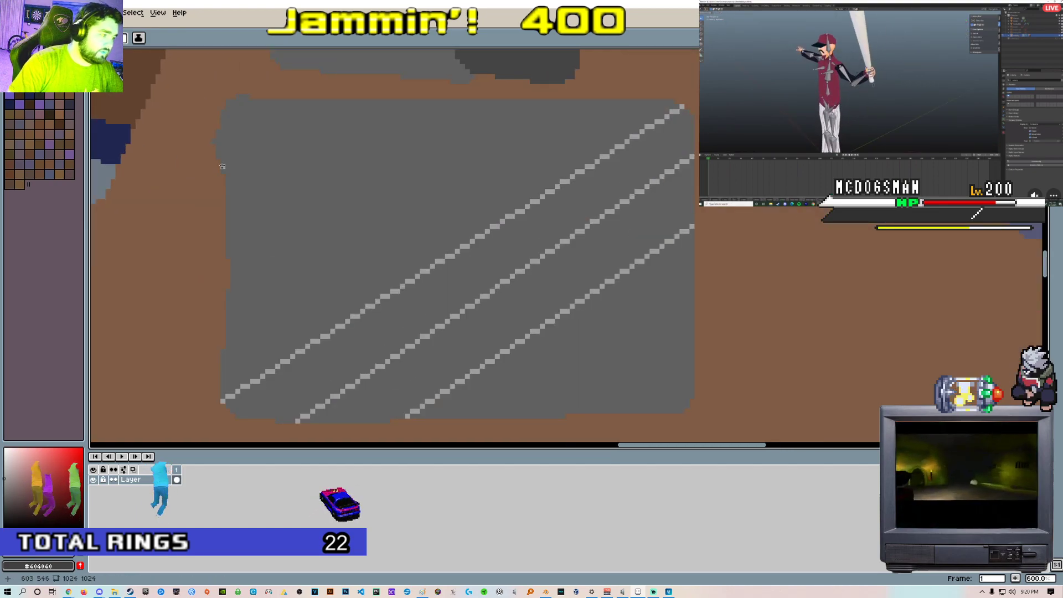
pyautogui.moveTo(227, 172); pyautogui.dragTo(343, 101)
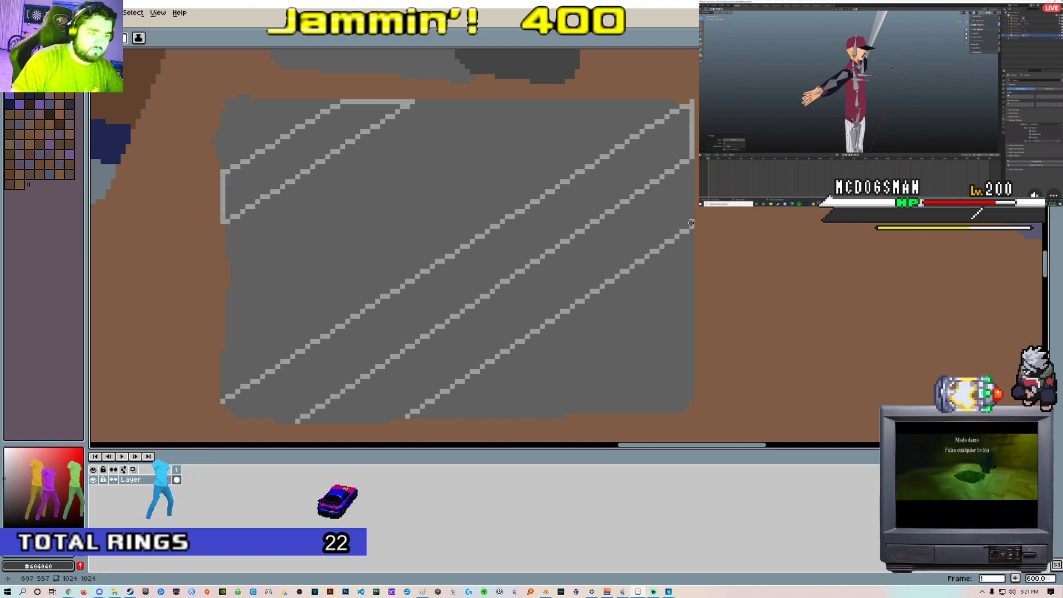
pyautogui.moveTo(414, 361); pyautogui.dragTo(469, 289, button='middle')
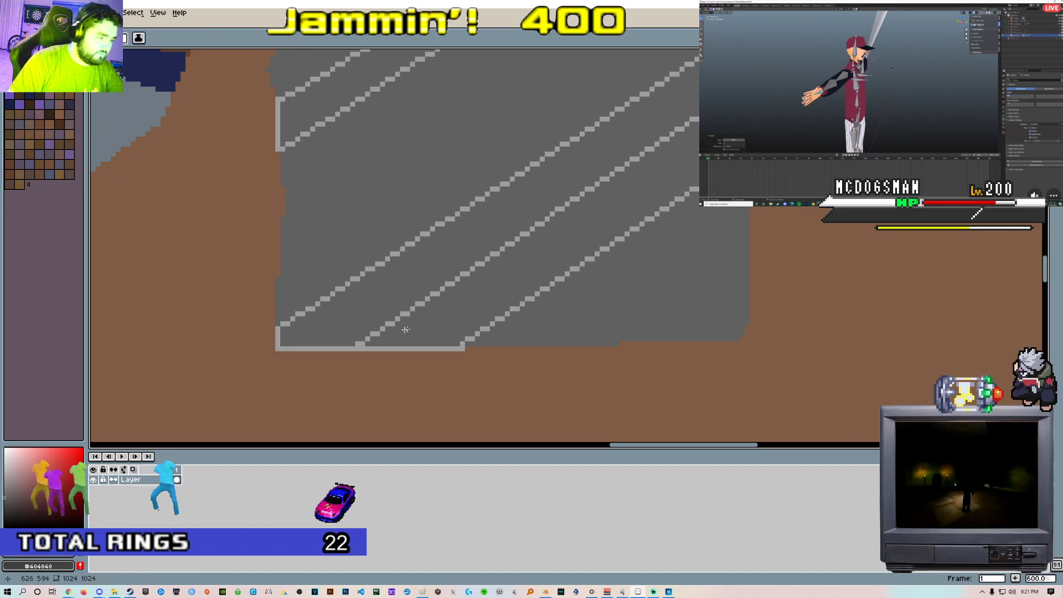
# Fill the outlined diagonal stripes of the grey rectangle with the light grey of their outlines
pyautogui.scroll(-4, 400, 331)
pyautogui.scroll(2, 382, 221)
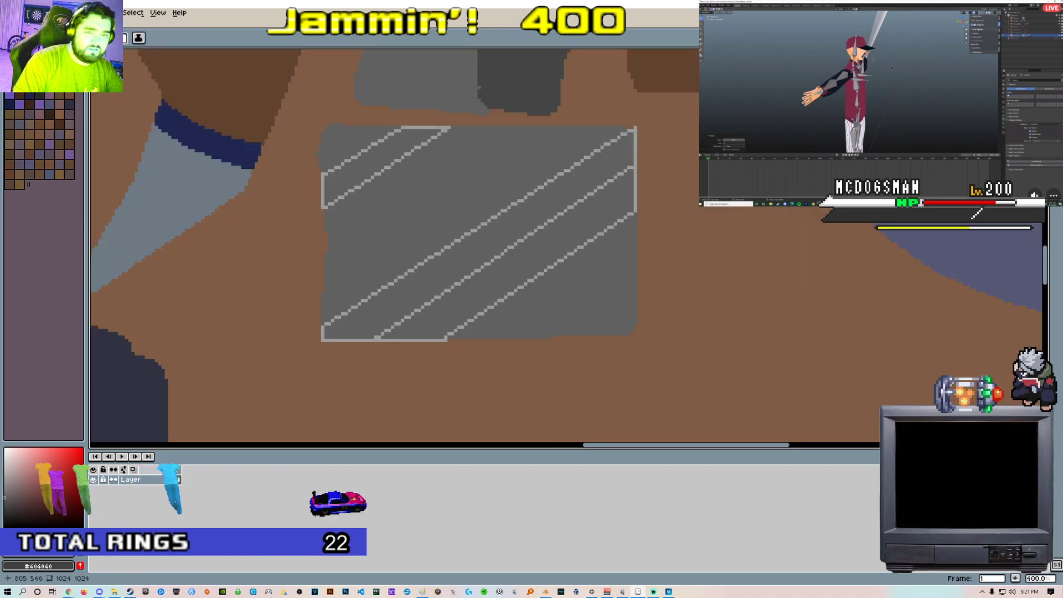
pyautogui.keyDown('alt'); pyautogui.click(562, 212); pyautogui.keyUp('alt')
pyautogui.click(547, 244)
pyautogui.click(498, 232)
pyautogui.click(377, 145)
# Switch back to Blender, check the front of the shorts and return to the UV Editing workspace
pyautogui.scroll(-4, 423, 183)
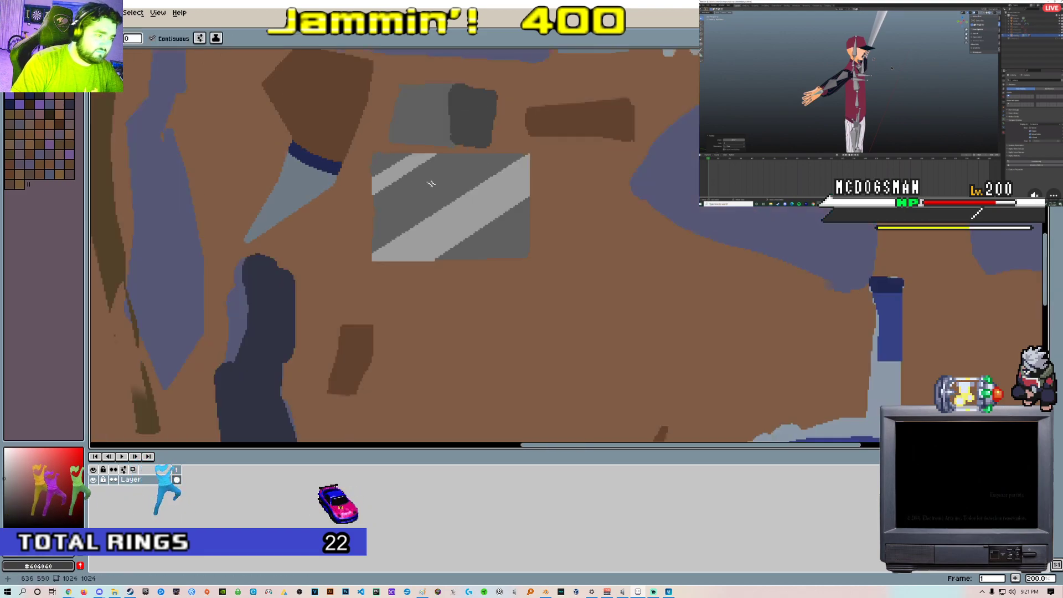
pyautogui.scroll(2, 449, 192)
pyautogui.moveTo(448, 192); pyautogui.dragTo(516, 264, button='middle')
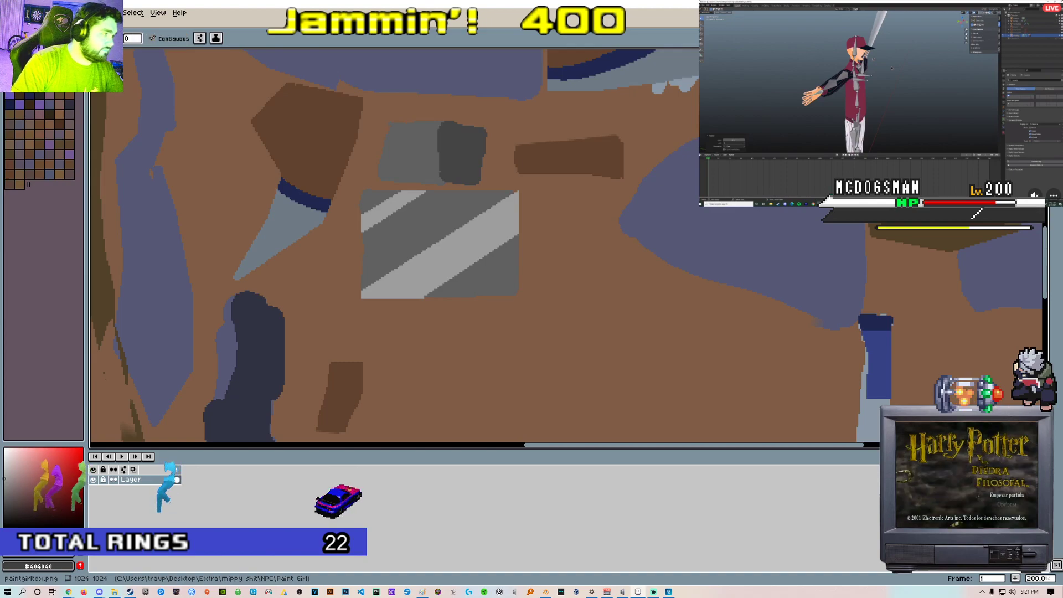
pyautogui.hotkey('alt', 'Tab')
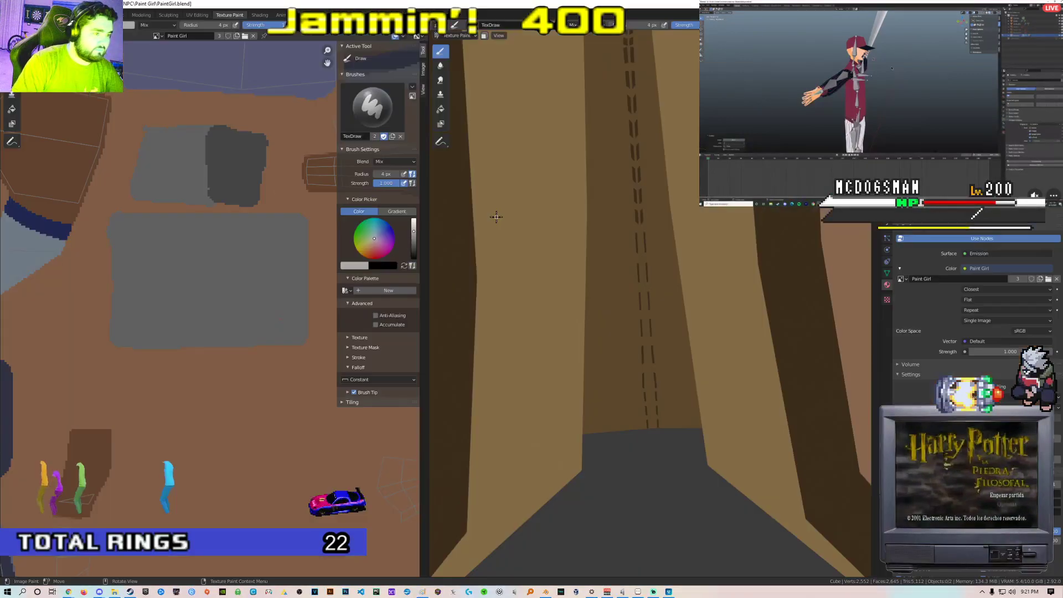
pyautogui.scroll(-6, 497, 216)
pyautogui.press('Tab')
pyautogui.press('Tab')
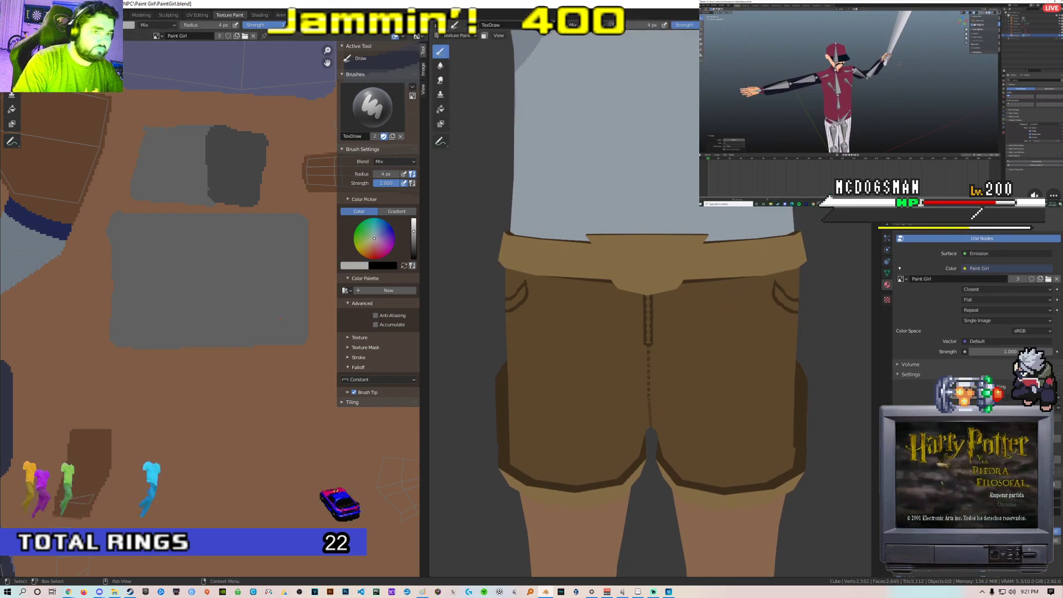
pyautogui.click(196, 15)
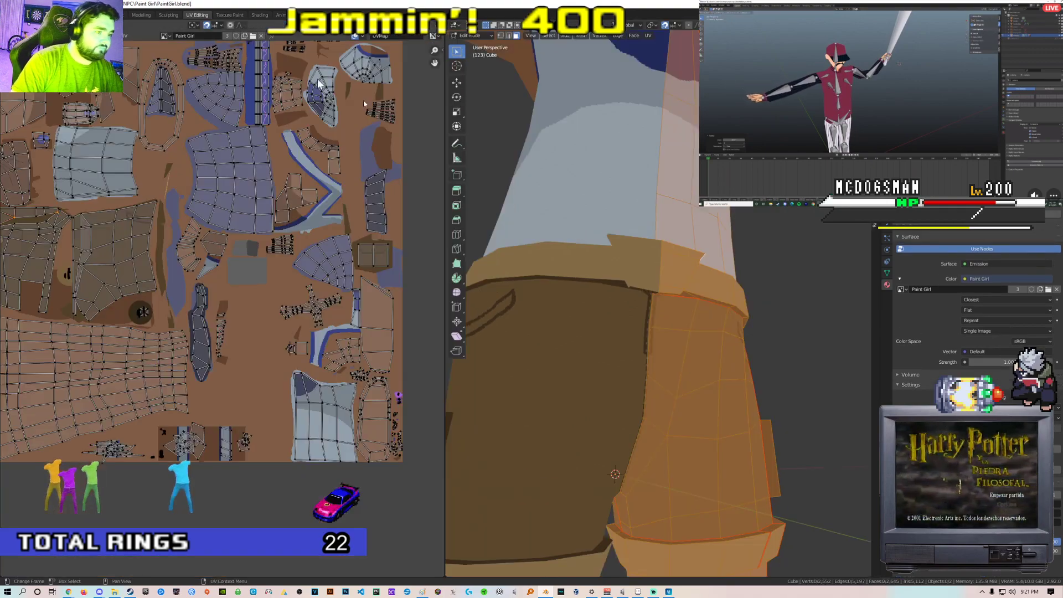
# Select the three front faces of the buckle piece at the centre of the waistband and unwrap them
pyautogui.moveTo(645, 296); pyautogui.dragTo(565, 305, button='middle')
pyautogui.click(657, 290)
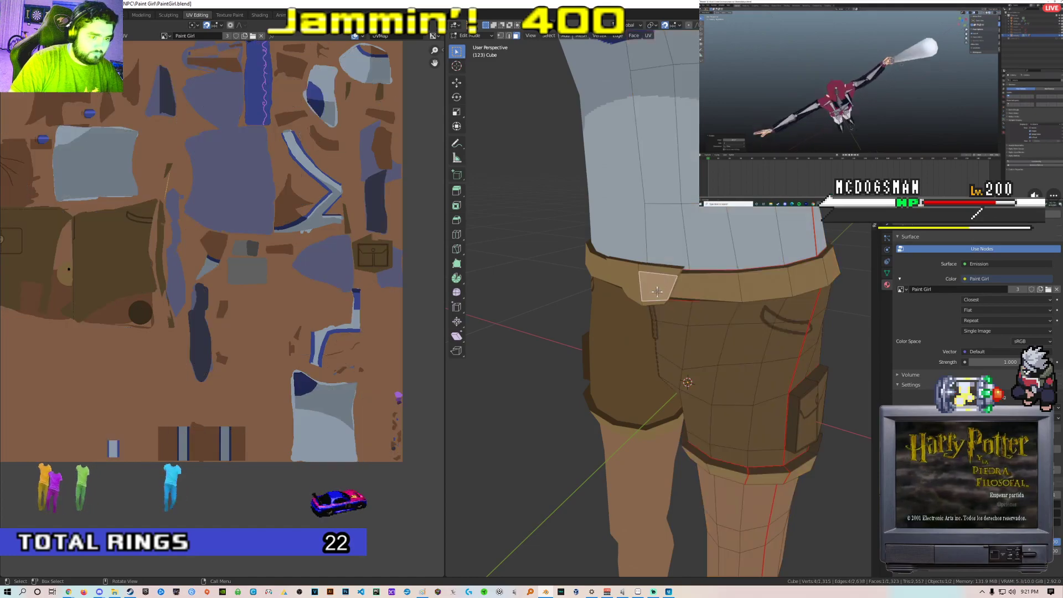
pyautogui.scroll(2, 657, 288)
pyautogui.moveTo(669, 265); pyautogui.dragTo(650, 247, button='middle')
pyautogui.click(650, 246)
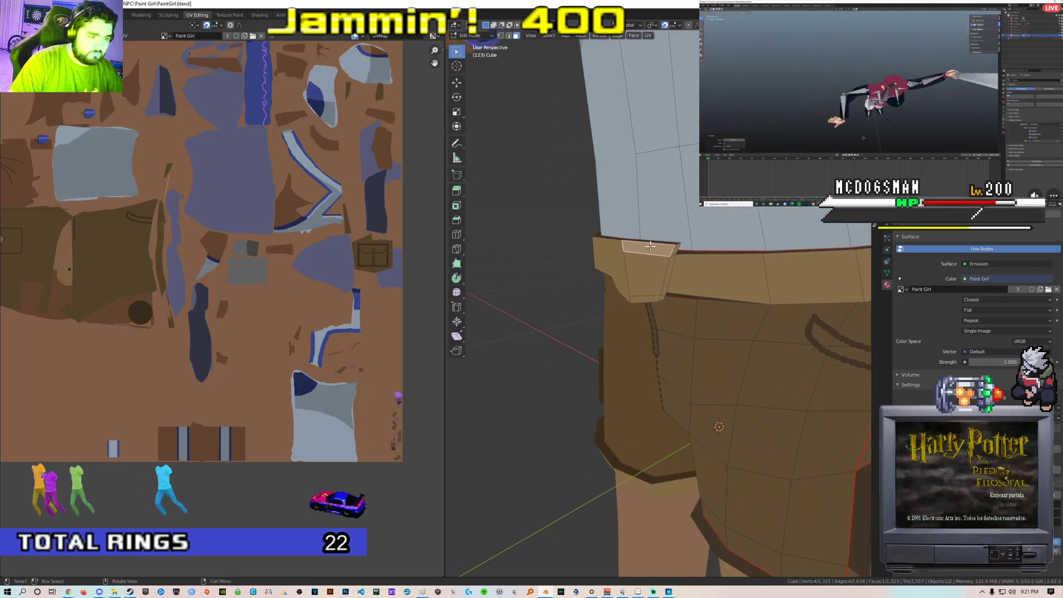
pyautogui.keyDown('shift'); pyautogui.click(645, 294); pyautogui.keyUp('shift')
pyautogui.click(644, 299)
pyautogui.keyDown('shift'); pyautogui.click(649, 272); pyautogui.keyUp('shift')
pyautogui.keyDown('shift'); pyautogui.click(649, 249); pyautogui.keyUp('shift')
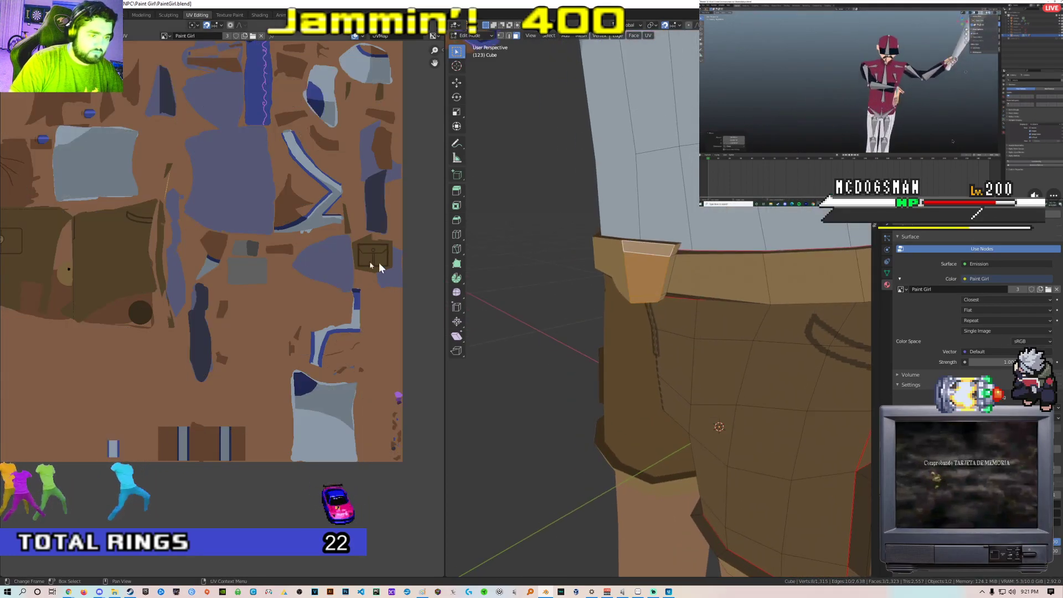
pyautogui.scroll(-8, 288, 247)
pyautogui.scroll(6, 252, 264)
pyautogui.scroll(1, 251, 266)
pyautogui.rightClick(254, 264)
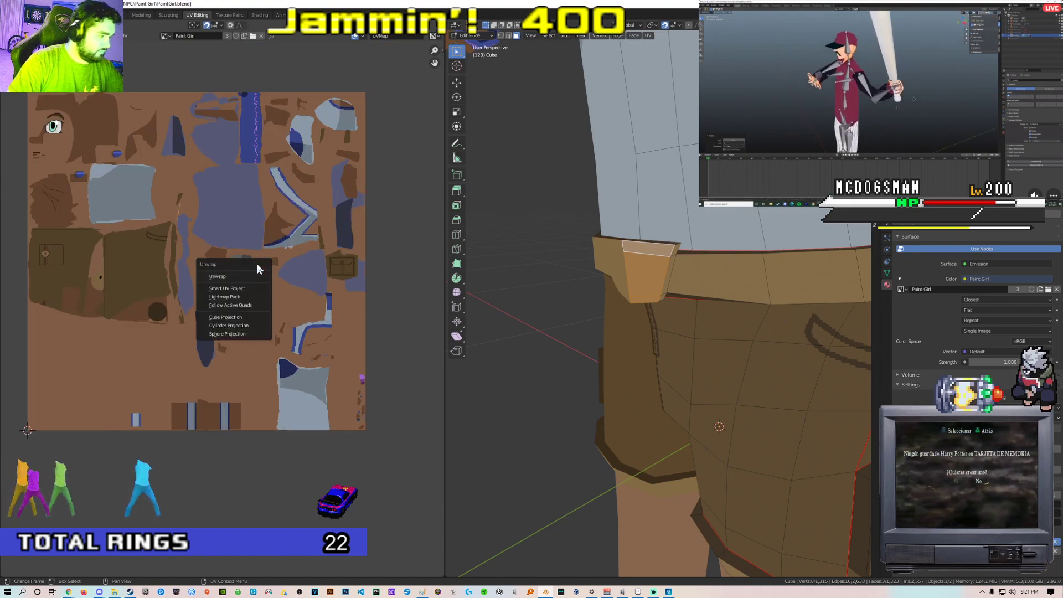
pyautogui.click(247, 273)
# Shrink the buckle front's UV island, rotate it so its narrow top strip faces up, and move it towards the striped grey rectangle
pyautogui.press('s')
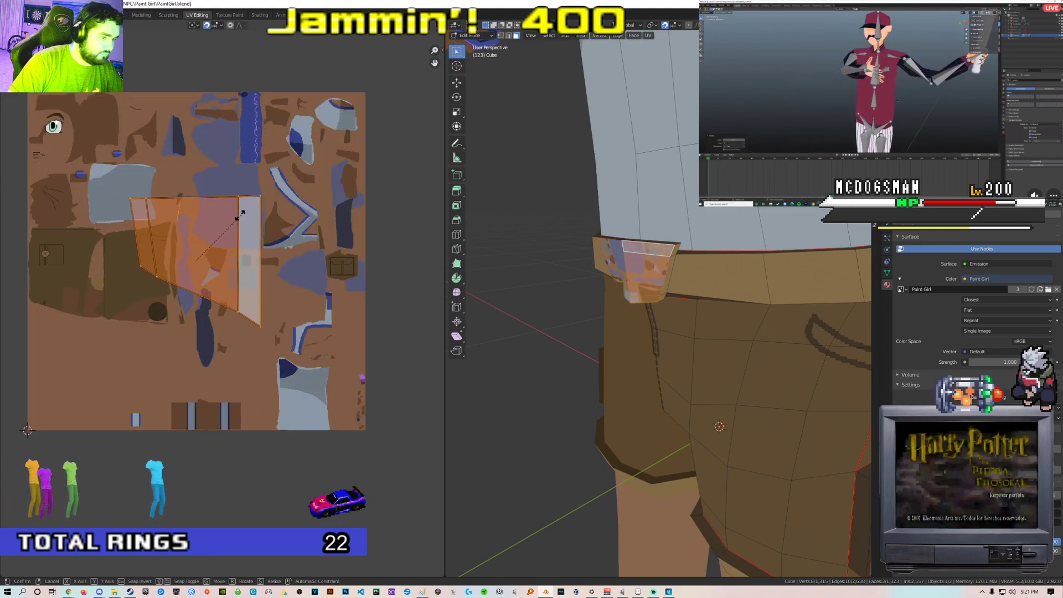
pyautogui.click(246, 264)
pyautogui.scroll(1, 246, 264)
pyautogui.scroll(2, 247, 265)
pyautogui.press('g')
pyautogui.click(292, 374)
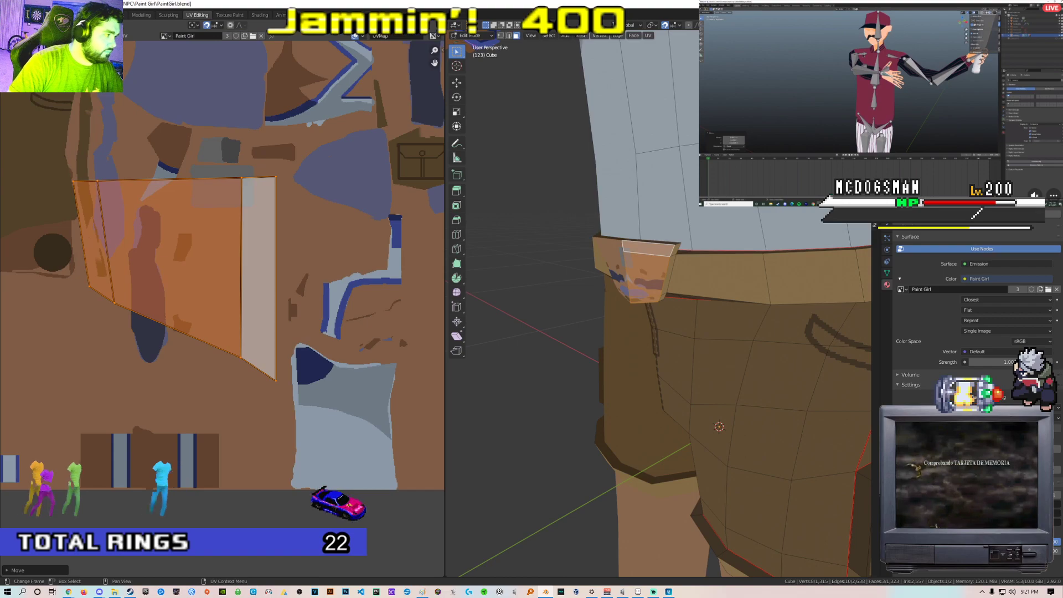
pyautogui.click(109, 35)
pyautogui.click(117, 82)
pyautogui.press('r')
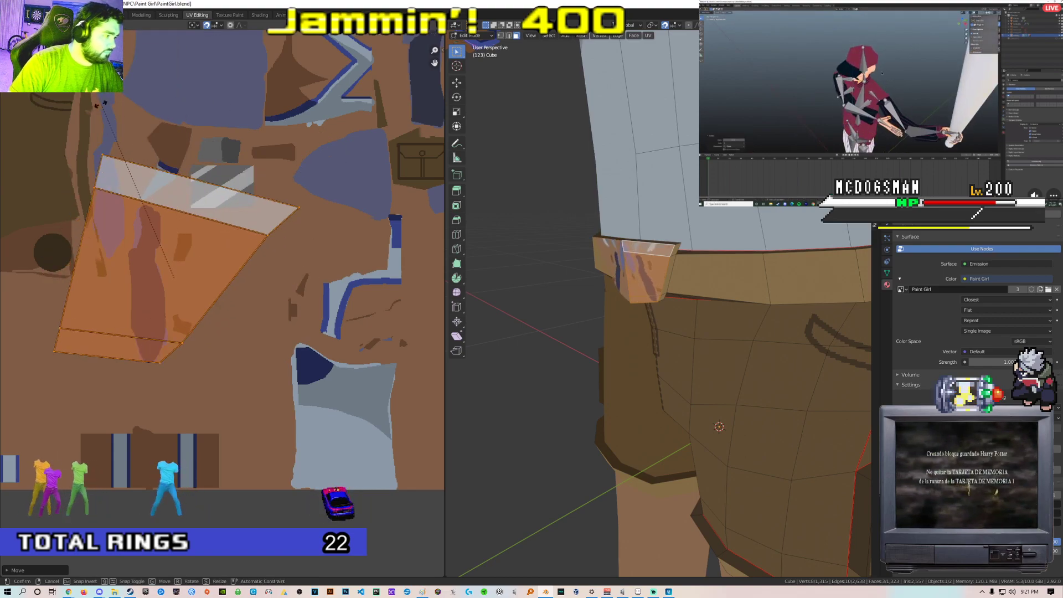
pyautogui.click(78, 123)
pyautogui.press('g')
pyautogui.click(213, 63)
pyautogui.scroll(2, 307, 85)
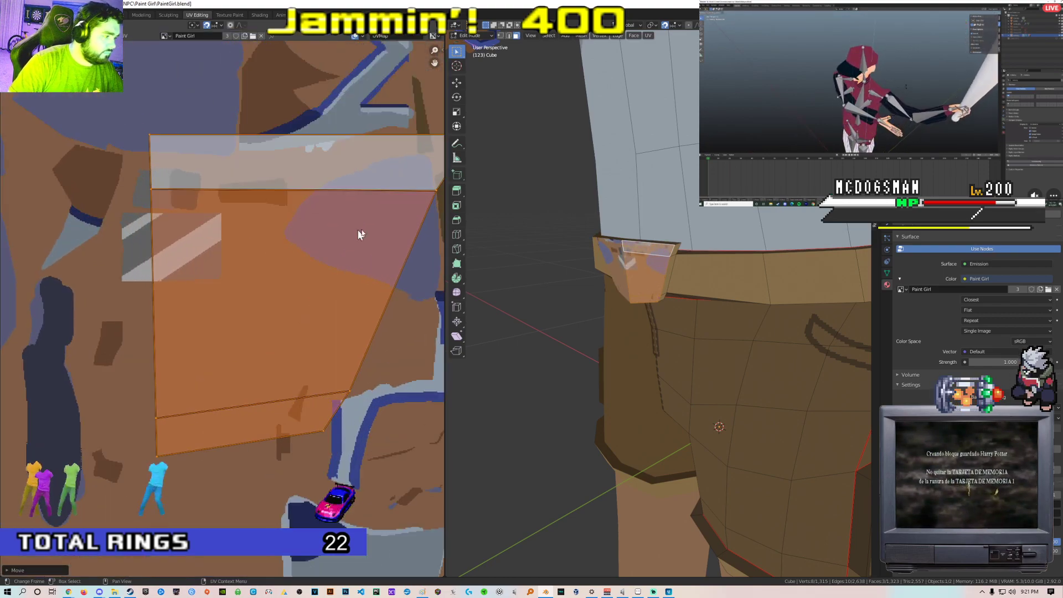
# Scale down the buckle front's UV island until it fits inside the striped grey rectangle and place it over the stripes
pyautogui.press('s')
pyautogui.click(310, 243)
pyautogui.press('g')
pyautogui.click(224, 216)
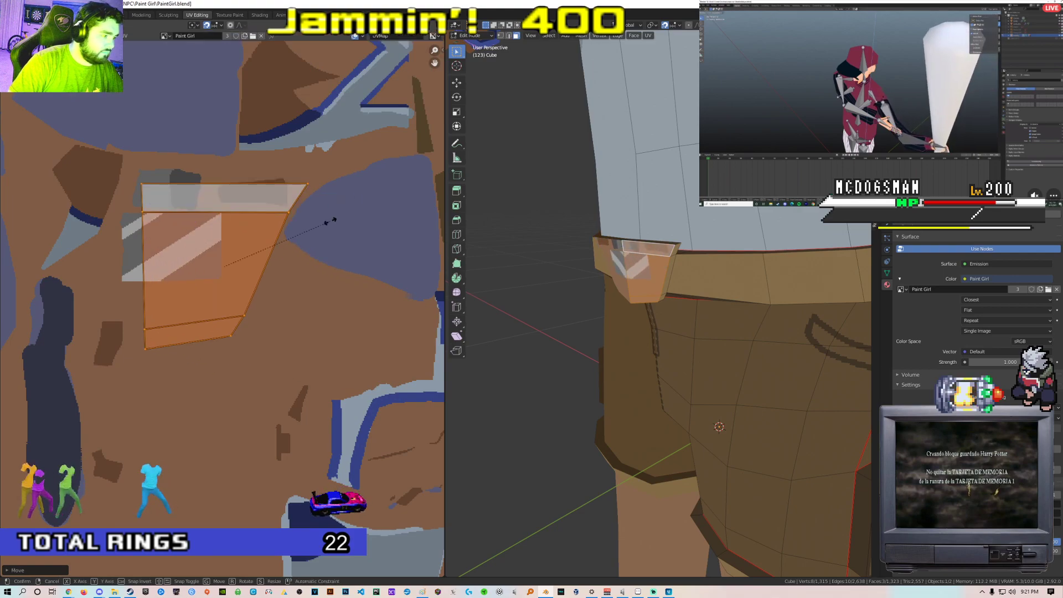
pyautogui.press('s')
pyautogui.click(268, 237)
pyautogui.press('g')
pyautogui.click(234, 221)
pyautogui.moveTo(234, 222); pyautogui.dragTo(292, 202, button='middle')
pyautogui.scroll(3, 274, 196)
pyautogui.press('s')
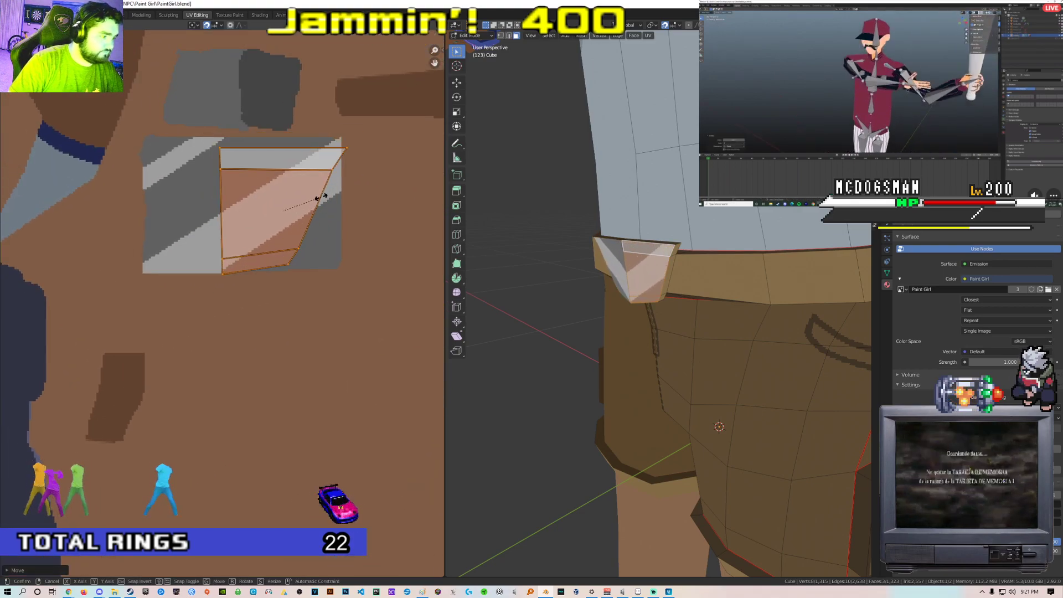
pyautogui.click(322, 197)
pyautogui.press('g')
pyautogui.click(301, 195)
# Flatten the island's two lower edges into horizontal lines by scaling each to 0 along Y
pyautogui.moveTo(278, 127); pyautogui.dragTo(289, 146, button='middle')
pyautogui.click(217, 290)
pyautogui.click(279, 286)
pyautogui.keyDown('shift'); pyautogui.click(218, 294); pyautogui.keyUp('shift')
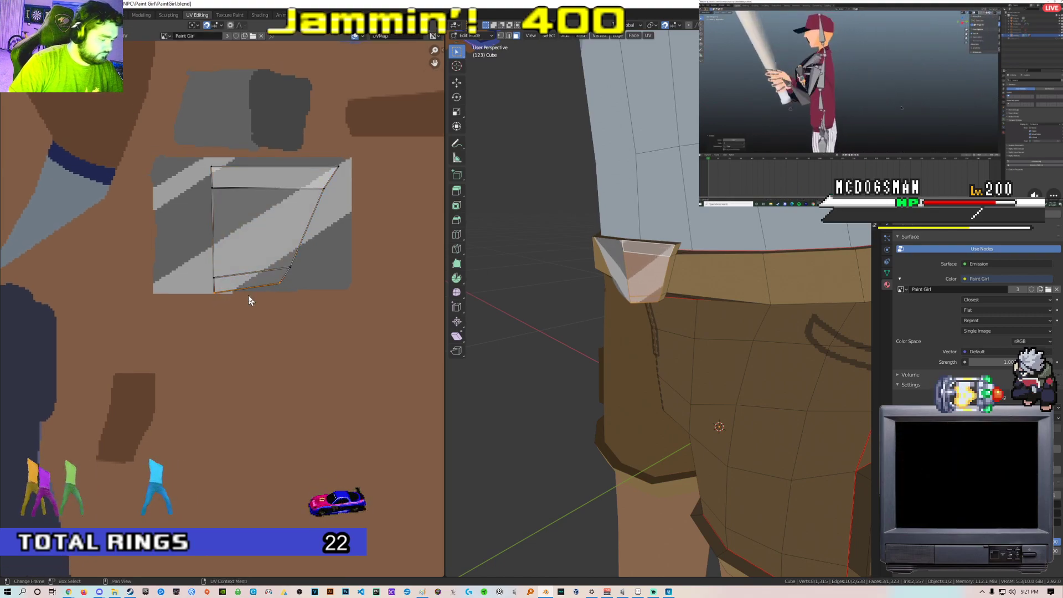
pyautogui.press('s')
pyautogui.press('y')
pyautogui.press('0')
pyautogui.click(251, 297)
pyautogui.click(301, 274)
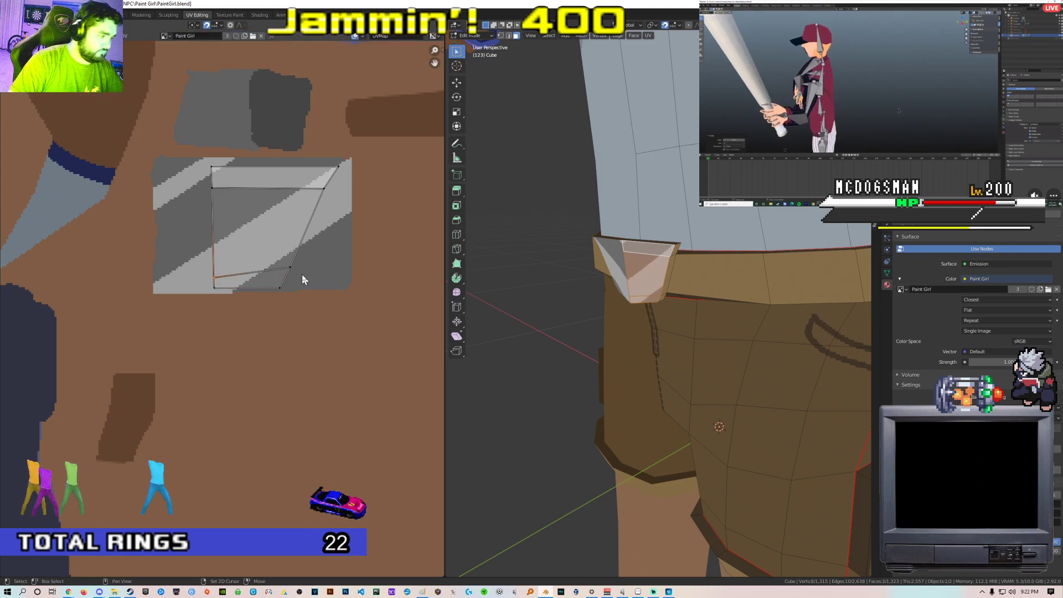
pyautogui.press('s')
pyautogui.press('y')
pyautogui.press('0')
pyautogui.press('Return')
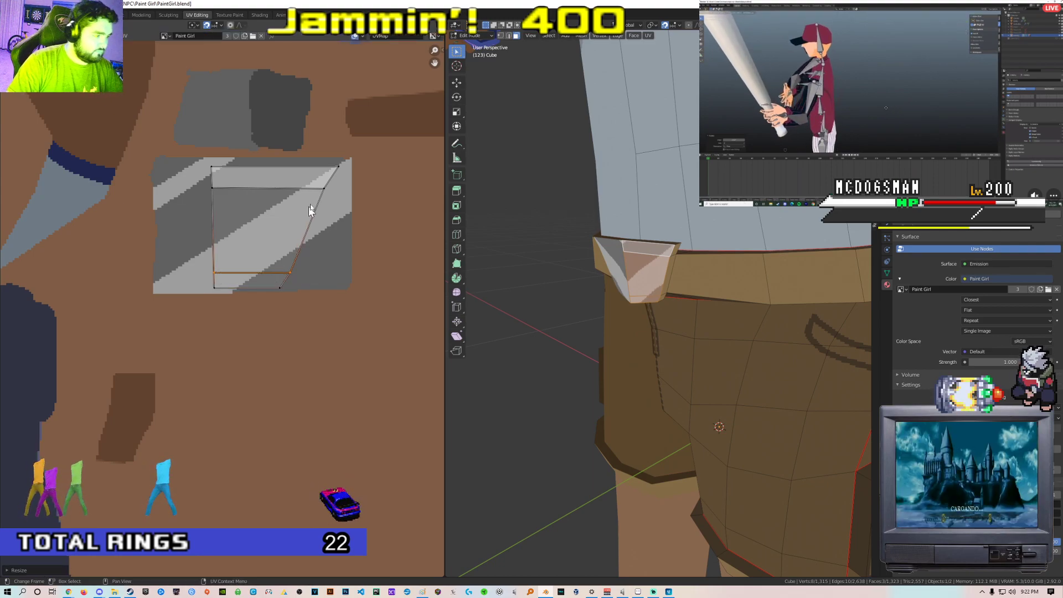
# Straighten the island's two upper edges horizontally by scaling each to 0 along Y
pyautogui.press('s')
pyautogui.press('y')
pyautogui.press('0')
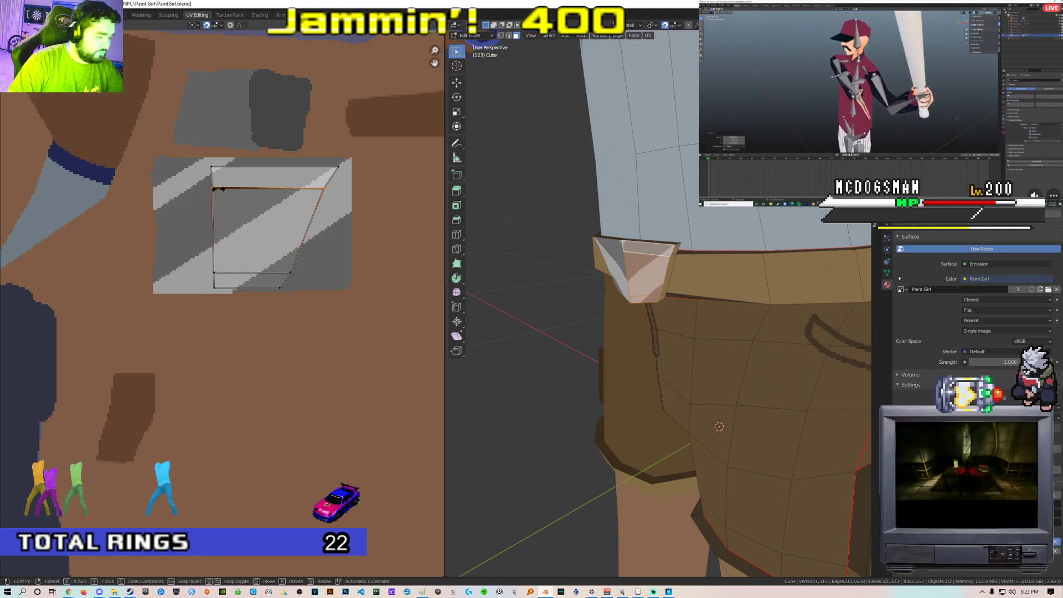
pyautogui.press('Return')
pyautogui.click(212, 168)
pyautogui.press('s')
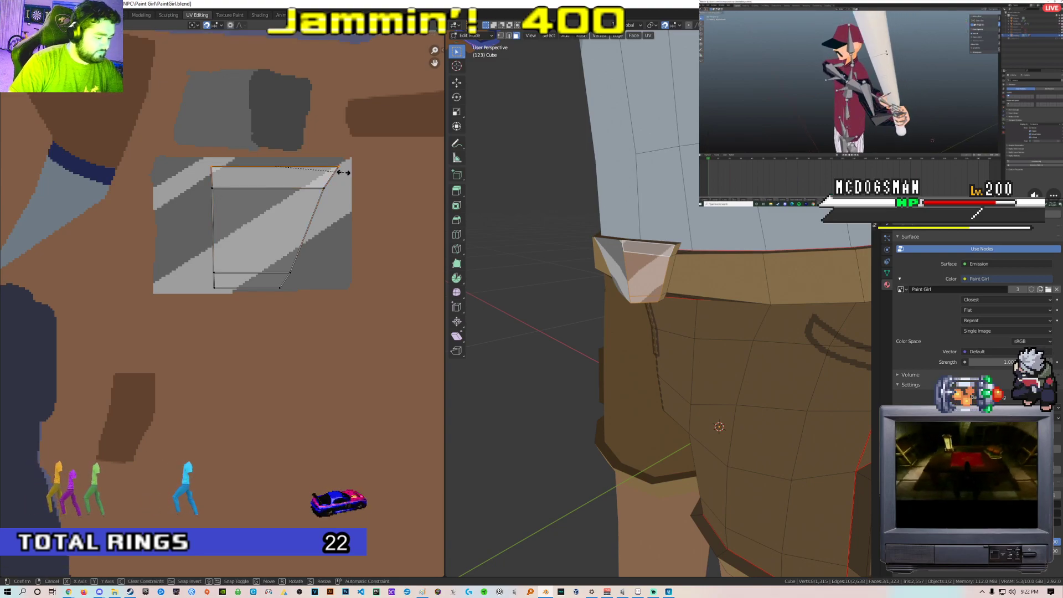
pyautogui.press('y')
pyautogui.press('0')
pyautogui.press('Return')
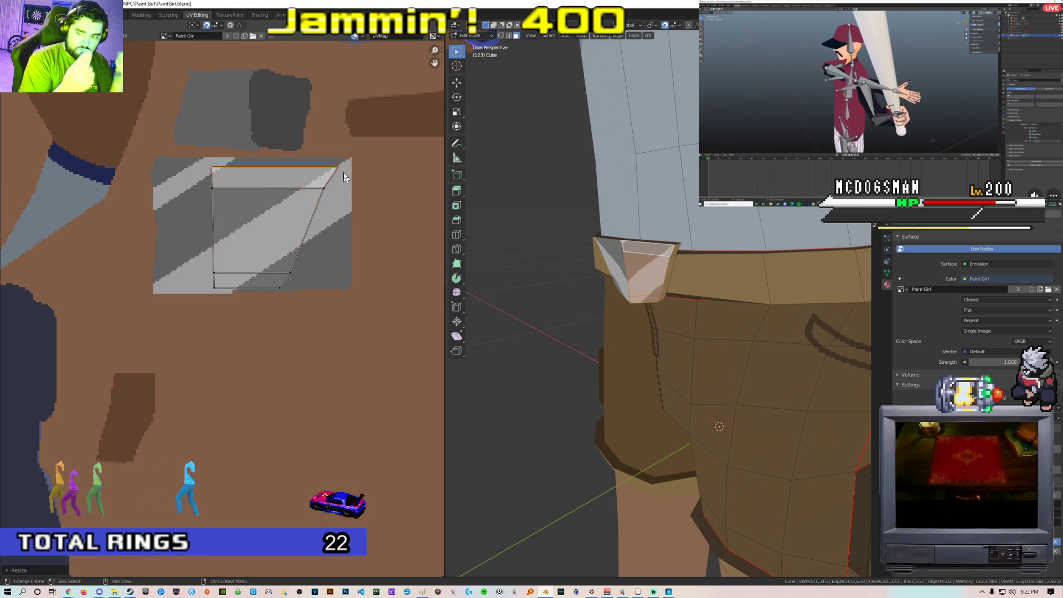
# Select the whole buckle front island, enlarge it to the height of the striped rectangle and reposition it there
pyautogui.press('l')
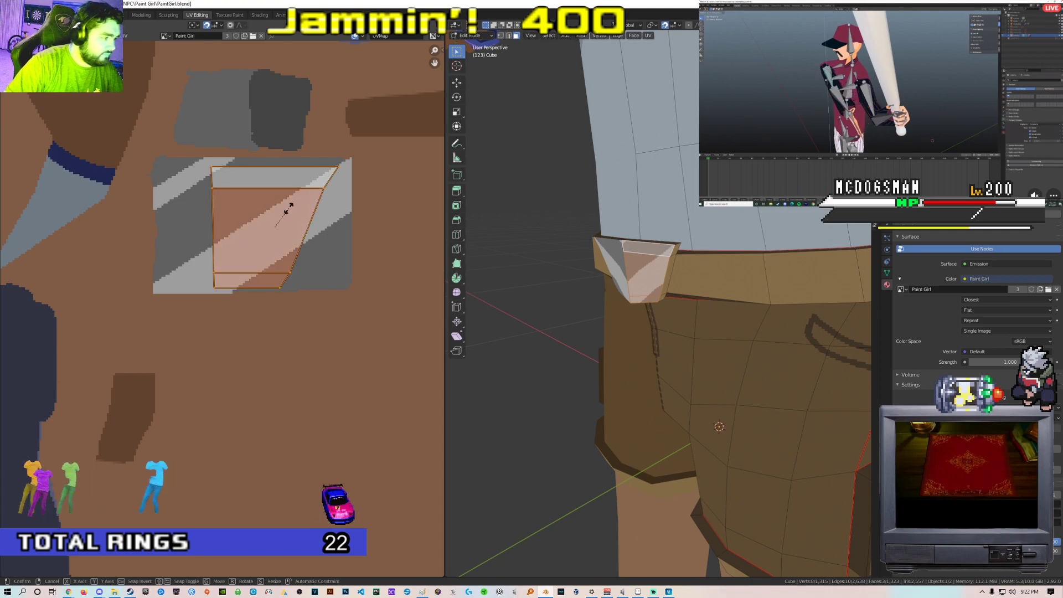
pyautogui.press('s')
pyautogui.click(292, 209)
pyautogui.press('g')
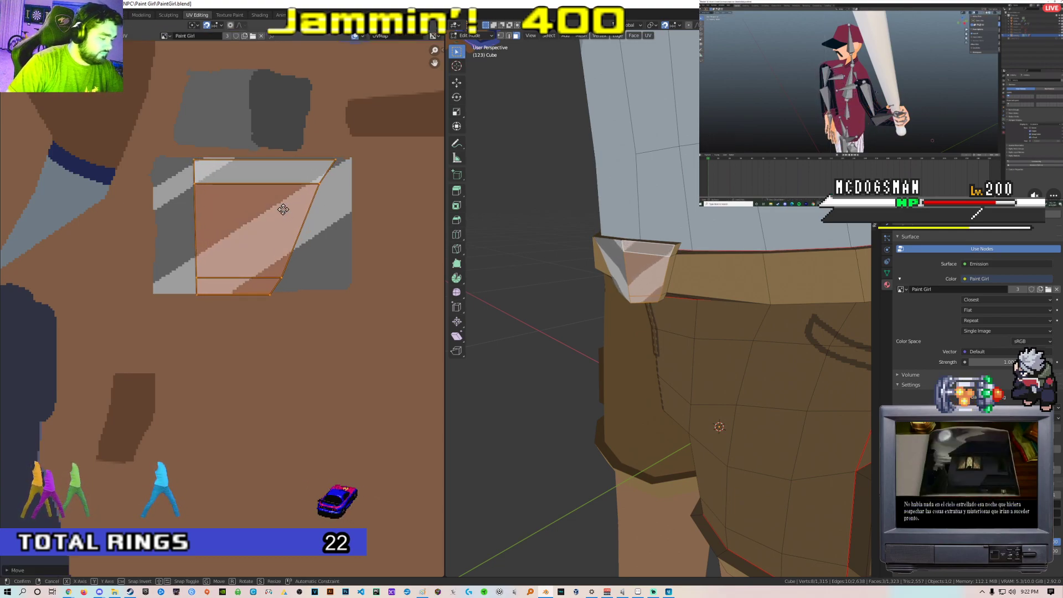
pyautogui.press('s')
pyautogui.rightClick(399, 214)
pyautogui.press('s')
pyautogui.click(414, 215)
# Select the loop of side faces around the buckle, shrink their UVs and place them on the dark grey patch
pyautogui.moveTo(642, 216); pyautogui.dragTo(767, 222, button='middle')
pyautogui.keyDown('alt'); pyautogui.click(652, 259); pyautogui.keyUp('alt')
pyautogui.scroll(-11, 324, 201)
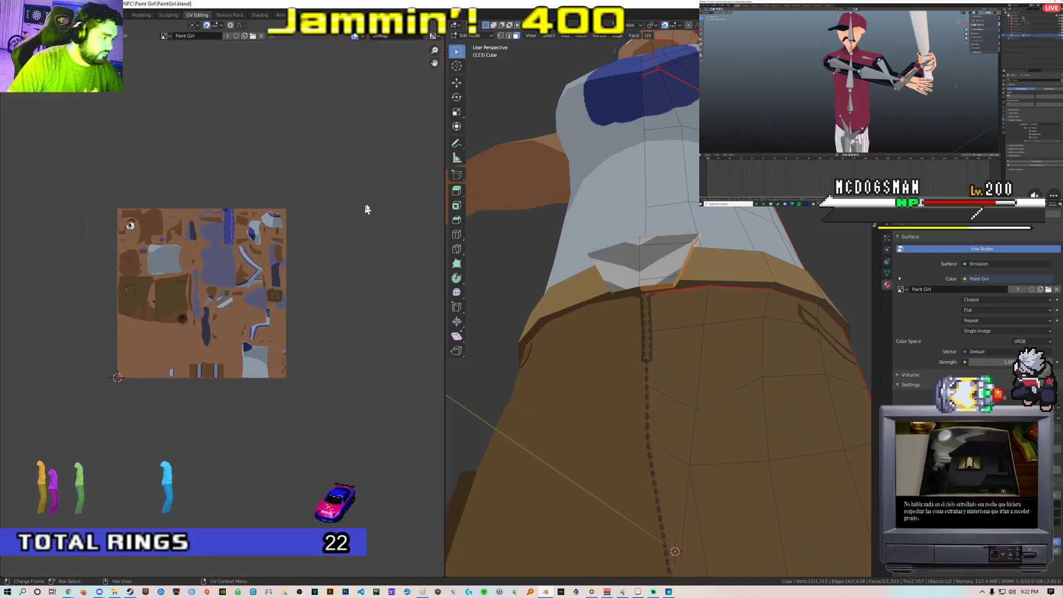
pyautogui.scroll(10, 221, 277)
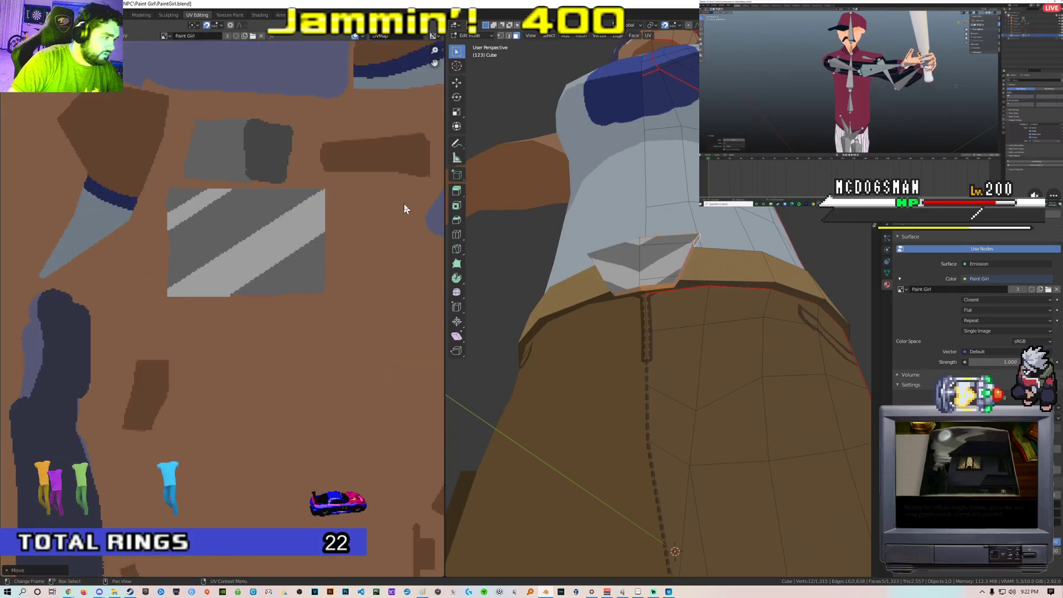
pyautogui.press('s')
pyautogui.press('g')
pyautogui.click(241, 191)
# Examine the textured buckle on the shorts from the front, both sides and at full-body distance
pyautogui.press('Tab')
pyautogui.moveTo(703, 317); pyautogui.dragTo(553, 357, button='middle')
pyautogui.scroll(-5, 717, 377)
pyautogui.scroll(-3, 684, 352)
pyautogui.scroll(5, 619, 370)
pyautogui.scroll(-6, 733, 351)
pyautogui.scroll(4, 608, 334)
pyautogui.scroll(3, 649, 348)
pyautogui.moveTo(607, 334); pyautogui.dragTo(683, 304, button='middle')
pyautogui.scroll(-6, 619, 344)
pyautogui.scroll(3, 724, 334)
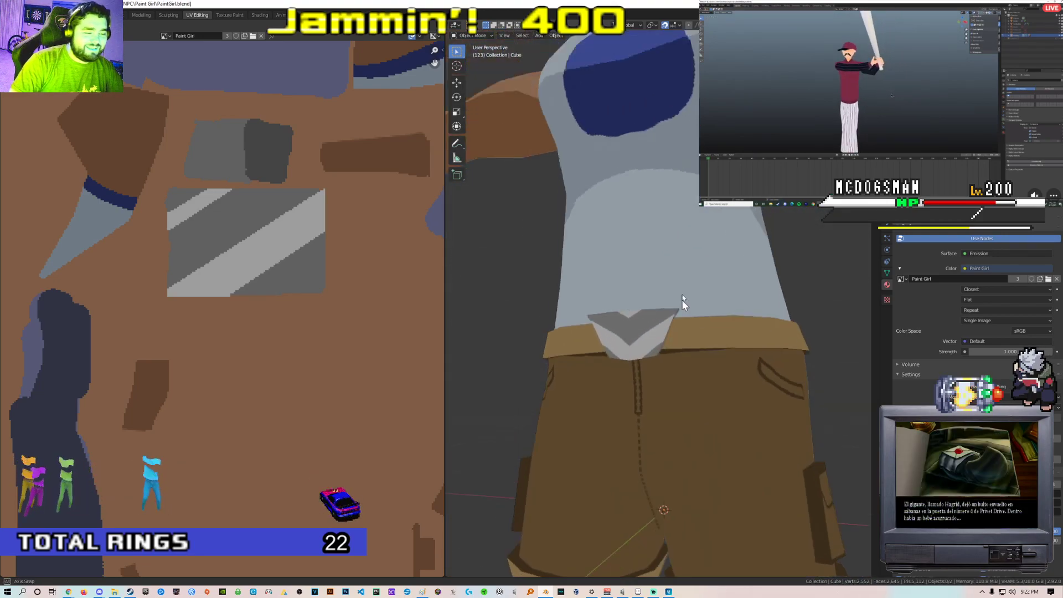
pyautogui.scroll(-6, 683, 304)
pyautogui.moveTo(619, 332); pyautogui.dragTo(672, 404, button='middle')
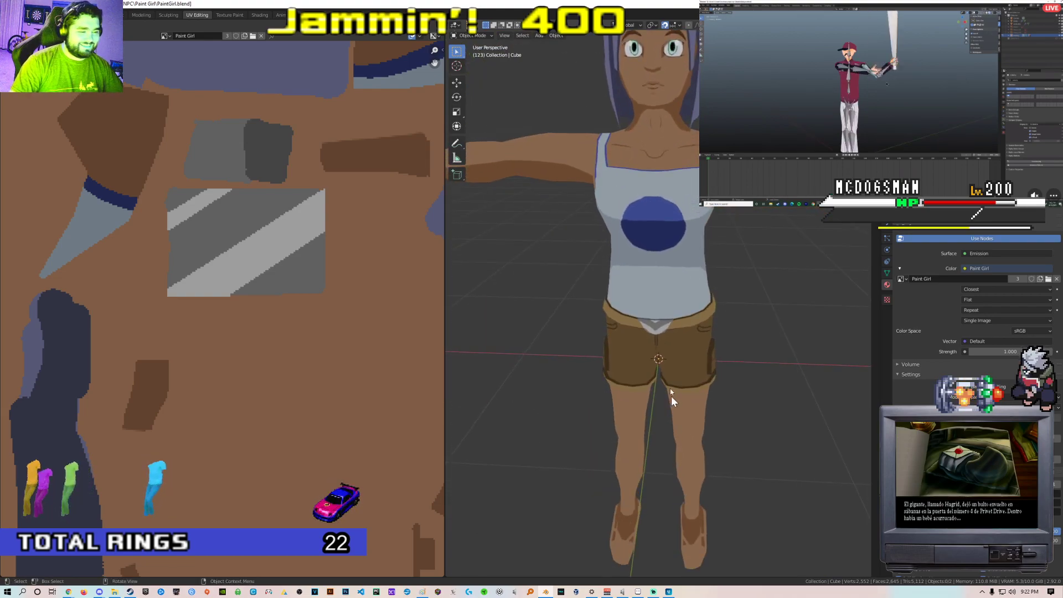
pyautogui.scroll(-2, 658, 349)
pyautogui.scroll(4, 687, 352)
pyautogui.scroll(3, 688, 352)
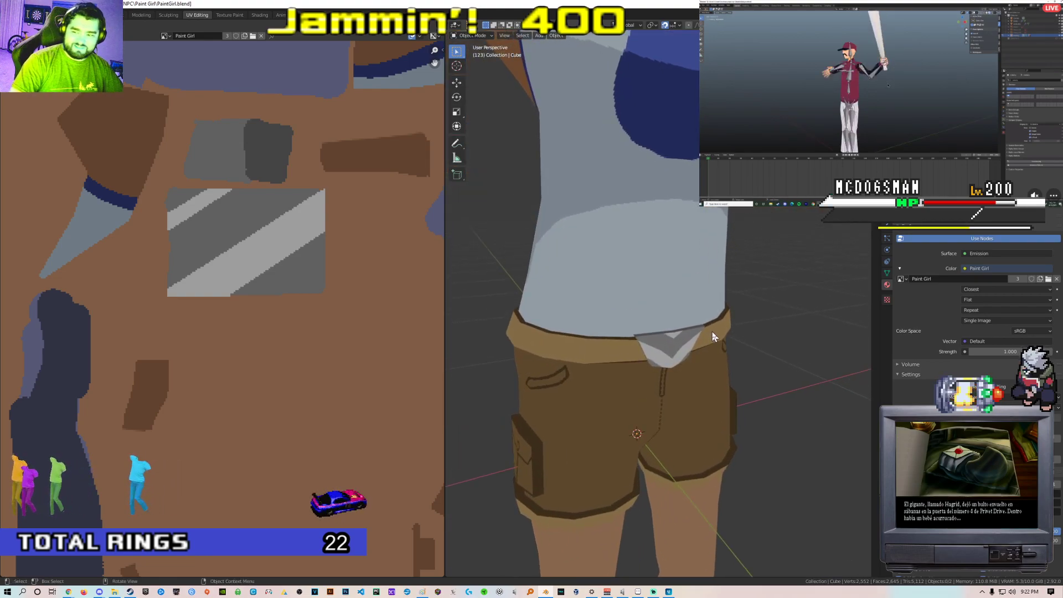
pyautogui.moveTo(712, 331); pyautogui.dragTo(643, 331, button='middle')
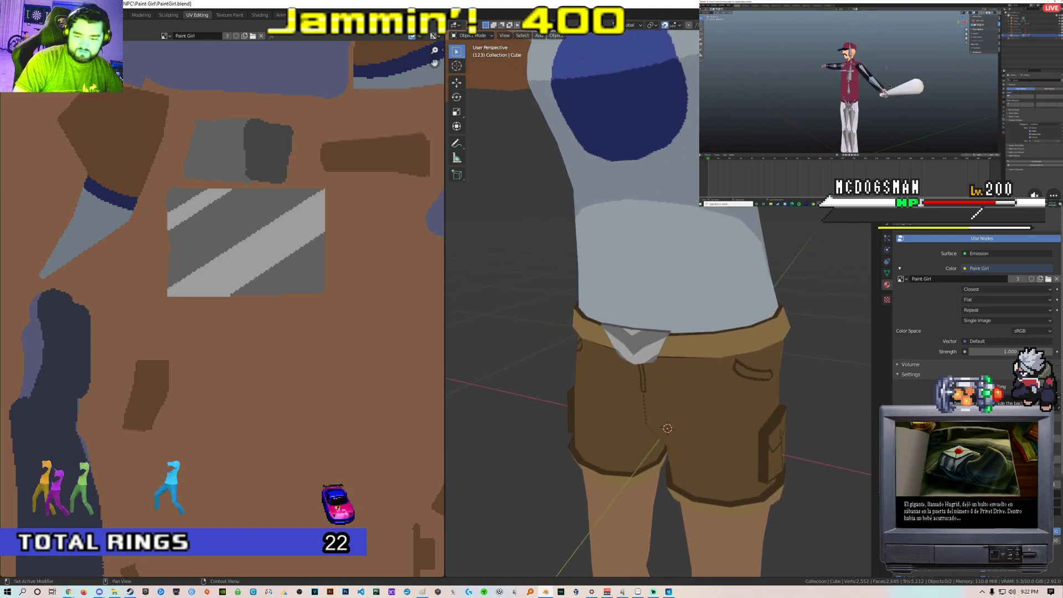
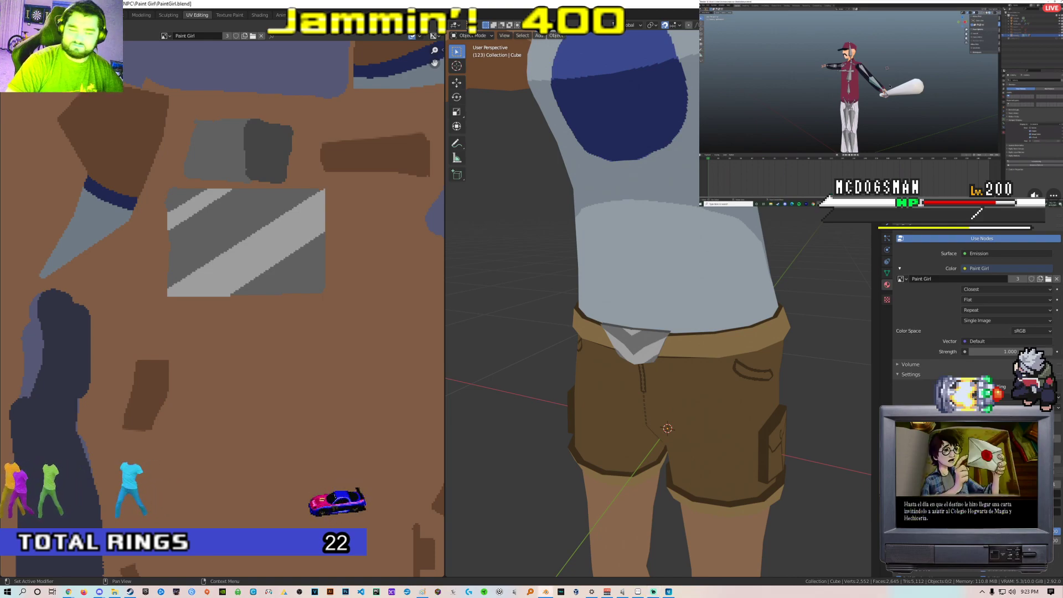
pyautogui.scroll(-5, 664, 275)
pyautogui.moveTo(664, 275); pyautogui.dragTo(639, 327, button='middle')
pyautogui.scroll(-6, 700, 313)
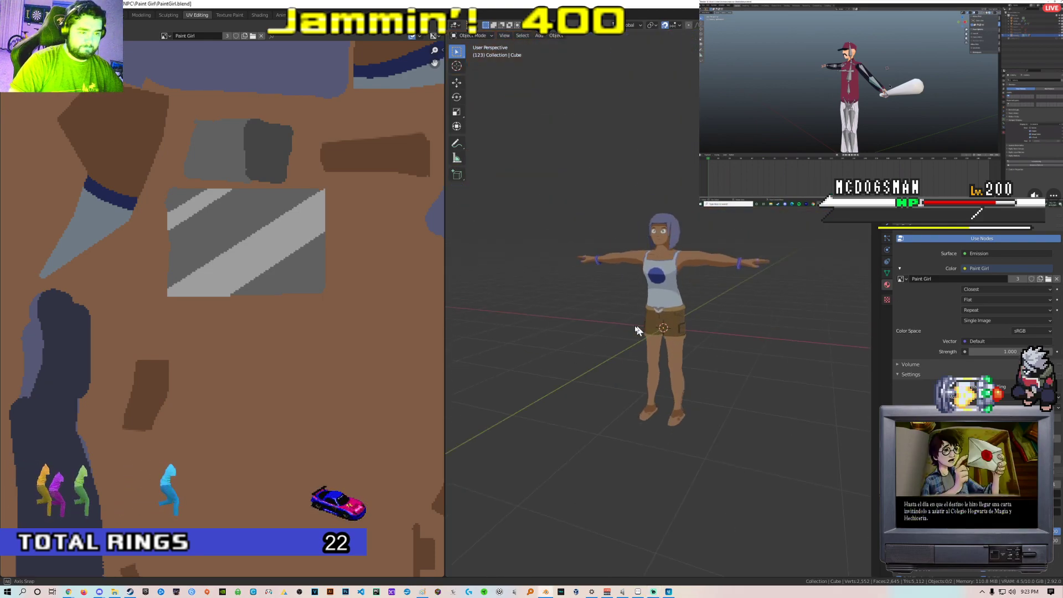
pyautogui.scroll(8, 640, 330)
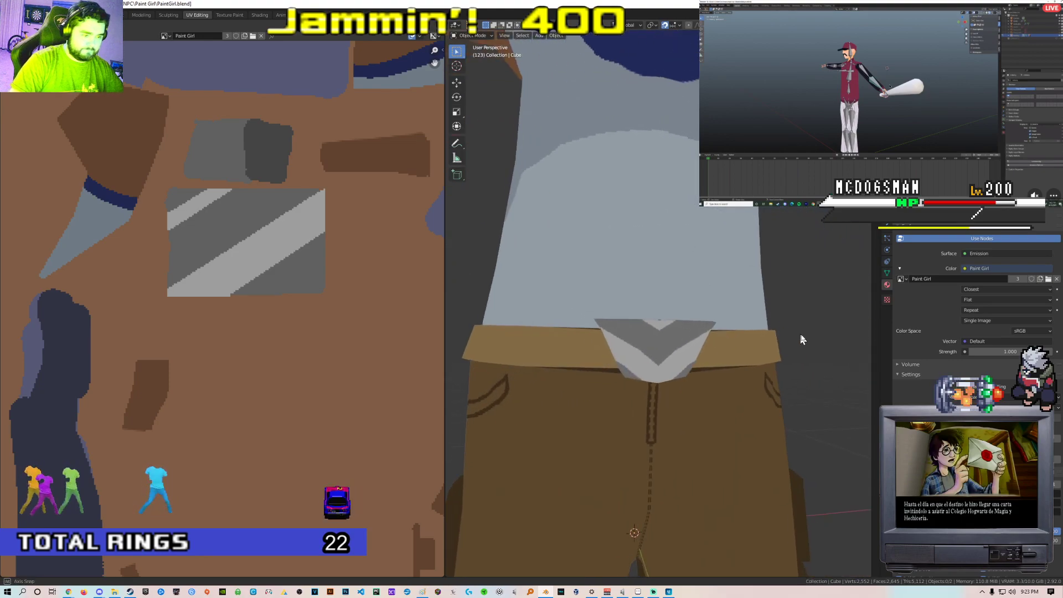
pyautogui.scroll(-3, 813, 360)
pyautogui.scroll(5, 725, 360)
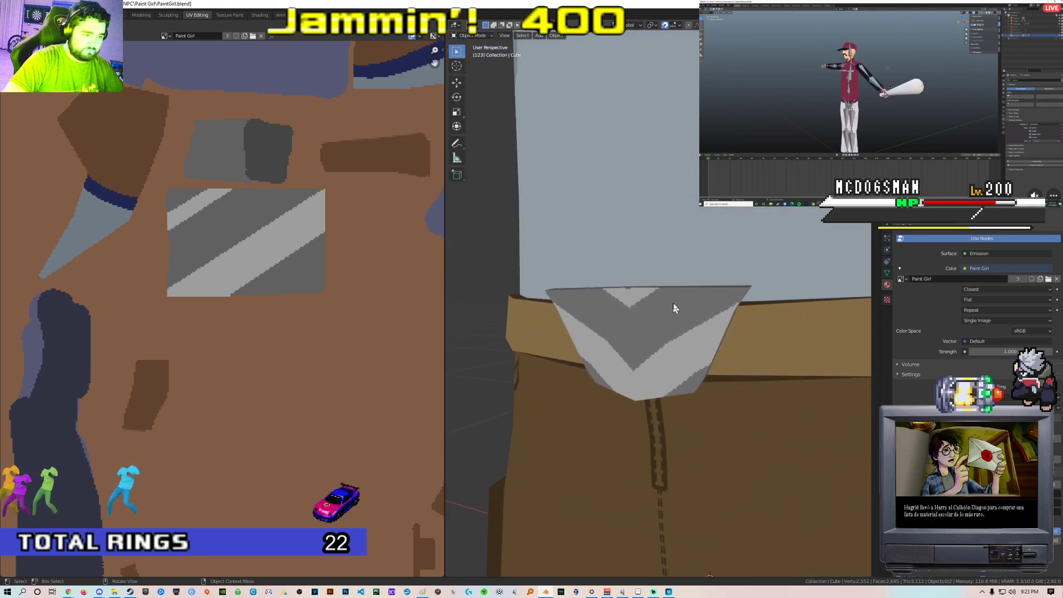
# Move the buckle front's UV island to the left edge of the striped rectangle and check the stripes on the model
pyautogui.click(674, 308)
pyautogui.press('Tab')
pyautogui.click(297, 208)
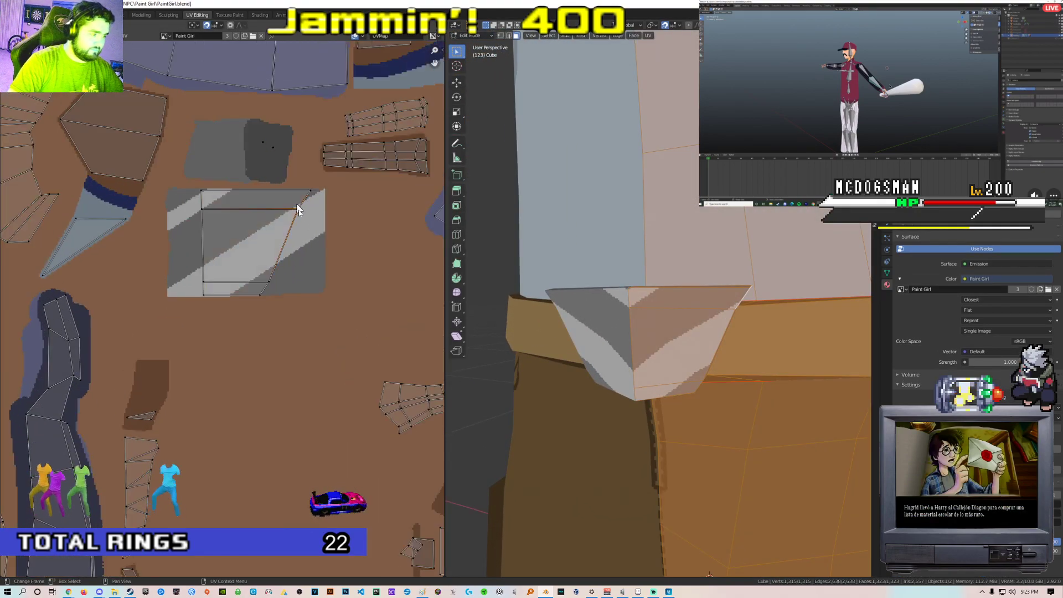
pyautogui.hotkey('ctrl', 'l')
pyautogui.press('g')
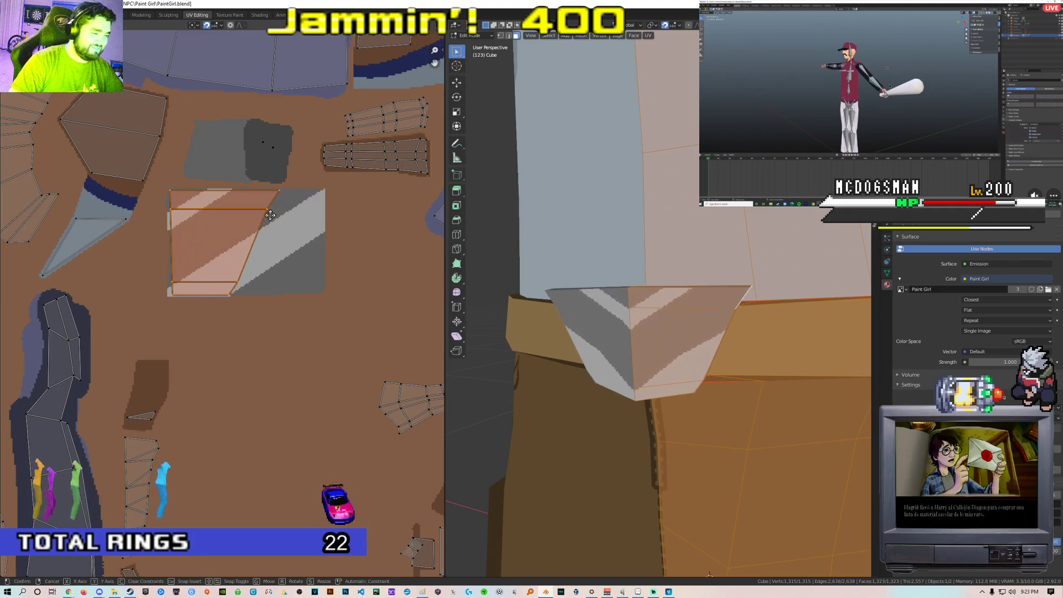
pyautogui.click(268, 216)
pyautogui.scroll(-3, 607, 270)
pyautogui.moveTo(587, 269); pyautogui.dragTo(626, 290, button='middle')
pyautogui.press('Tab')
pyautogui.scroll(3, 626, 289)
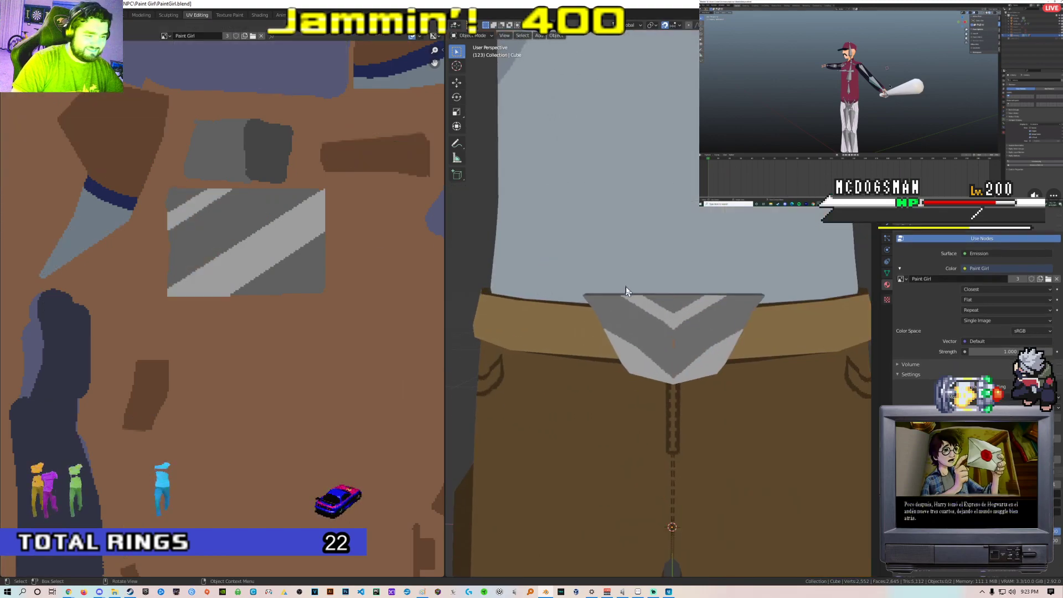
# Shift the buckle front's island again within the striped rectangle and inspect the buckle from the front and behind
pyautogui.press('Tab')
pyautogui.press('g')
pyautogui.click(242, 225)
pyautogui.scroll(-1, 721, 288)
pyautogui.press('Tab')
pyautogui.moveTo(721, 288)
pyautogui.mouseDown(button='middle')
pyautogui.moveTo(623, 284)
pyautogui.moveTo(708, 272)
pyautogui.mouseUp(button='middle')
pyautogui.scroll(-3, 708, 273)
pyautogui.scroll(-4, 709, 272)
pyautogui.moveTo(694, 343); pyautogui.dragTo(540, 304, button='middle')
pyautogui.scroll(6, 670, 318)
pyautogui.scroll(3, 617, 337)
pyautogui.scroll(3, 614, 325)
# Select the waistband faces hidden behind the buckle and shift their UVs to another area of the texture, checking the result on the model
pyautogui.press('Tab')
pyautogui.hotkey('alt', 'a')
pyautogui.scroll(-14, 307, 272)
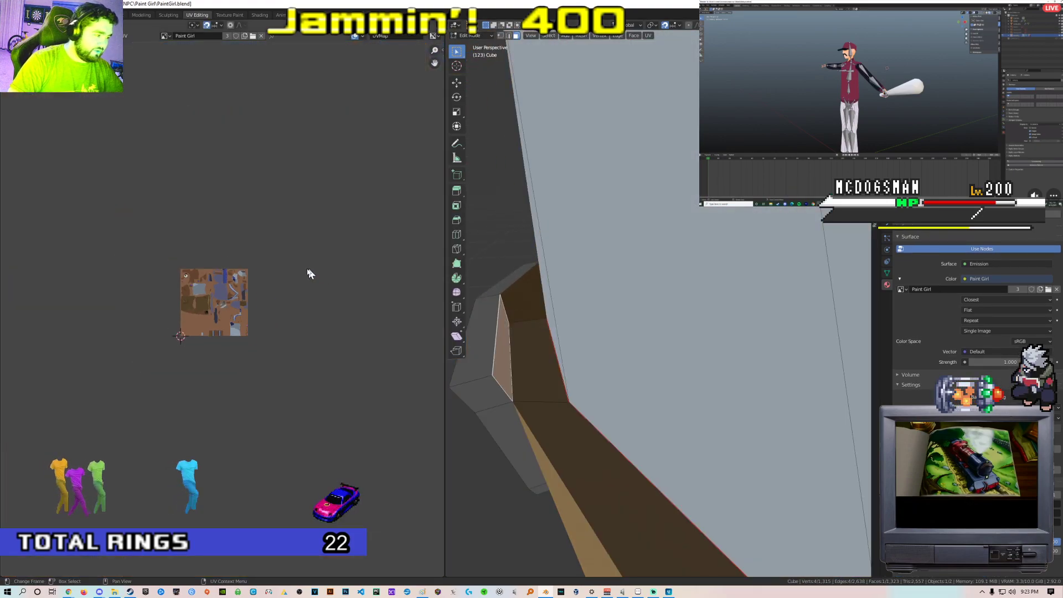
pyautogui.scroll(6, 307, 272)
pyautogui.scroll(-1, 307, 272)
pyautogui.press('g')
pyautogui.click(175, 305)
pyautogui.press('g')
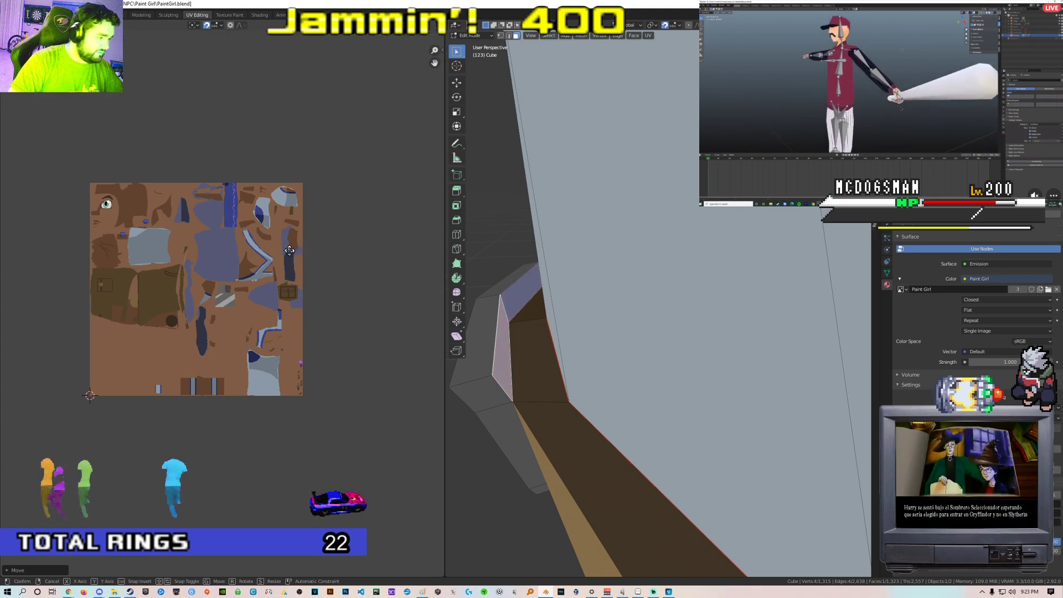
pyautogui.click(284, 263)
pyautogui.scroll(6, 284, 264)
pyautogui.press('Tab')
pyautogui.moveTo(627, 342); pyautogui.dragTo(633, 220, button='middle')
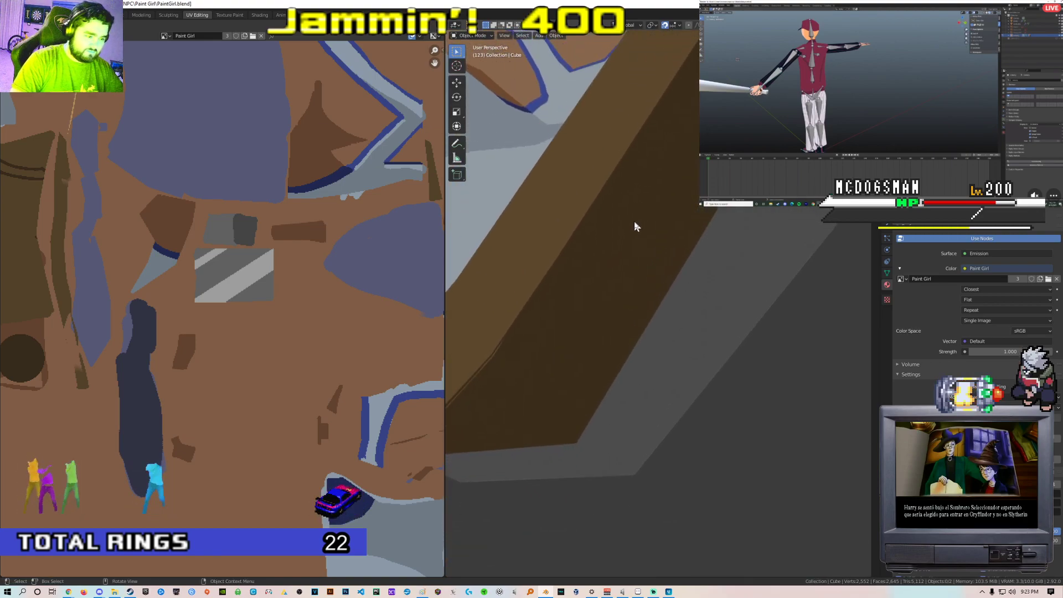
pyautogui.press('Tab')
pyautogui.moveTo(545, 408); pyautogui.dragTo(706, 397, button='middle')
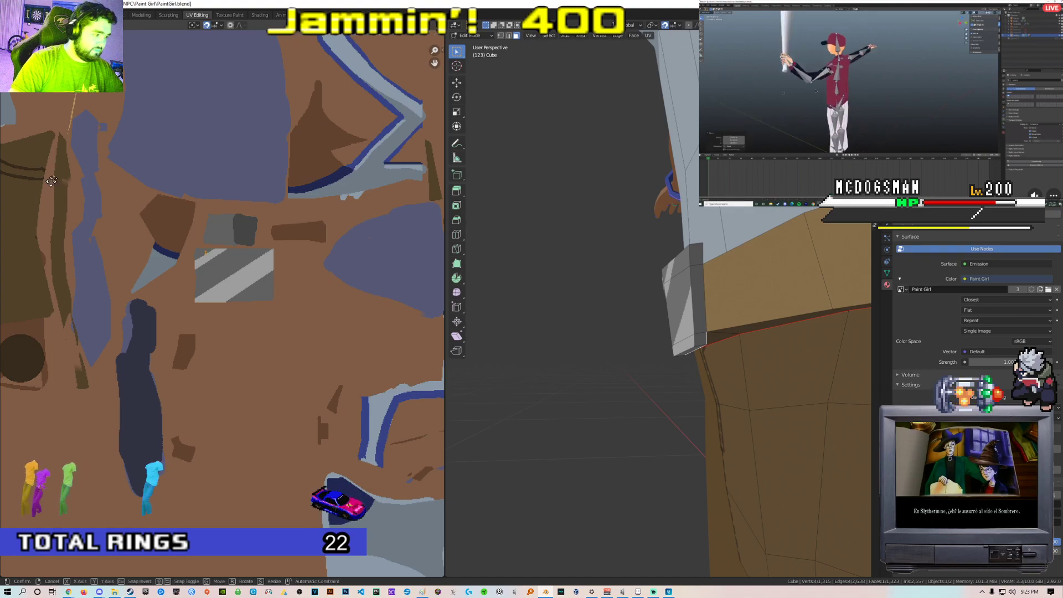
# Examine the textured buckle on the shorts from the front and at full-body distance
pyautogui.press('Tab')
pyautogui.moveTo(615, 254); pyautogui.dragTo(746, 318, button='middle')
pyautogui.scroll(-6, 734, 305)
pyautogui.scroll(-3, 671, 328)
pyautogui.scroll(4, 610, 328)
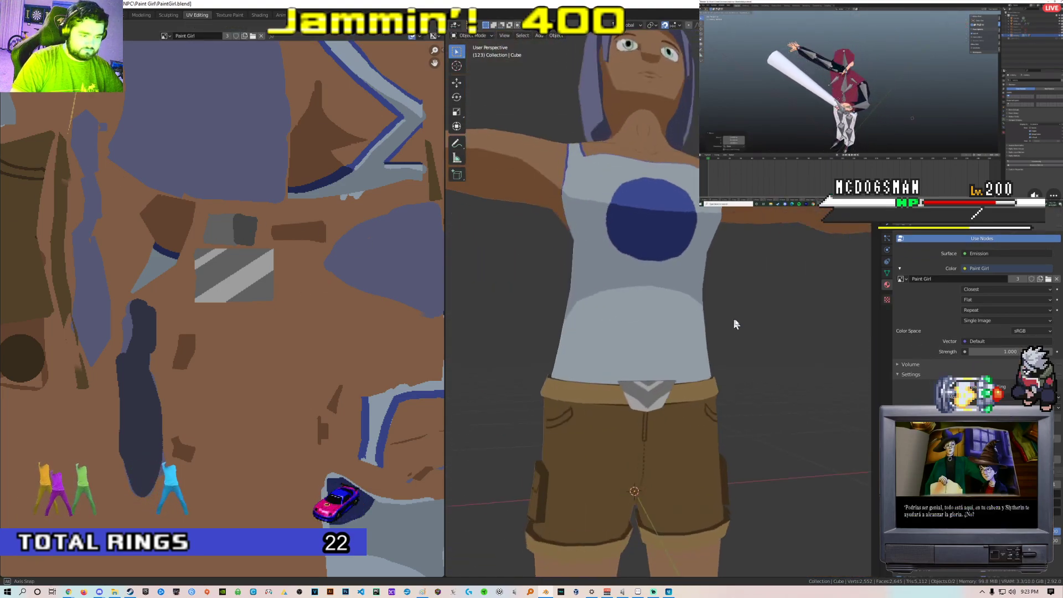
pyautogui.scroll(-5, 746, 317)
pyautogui.scroll(3, 745, 320)
pyautogui.scroll(-4, 740, 323)
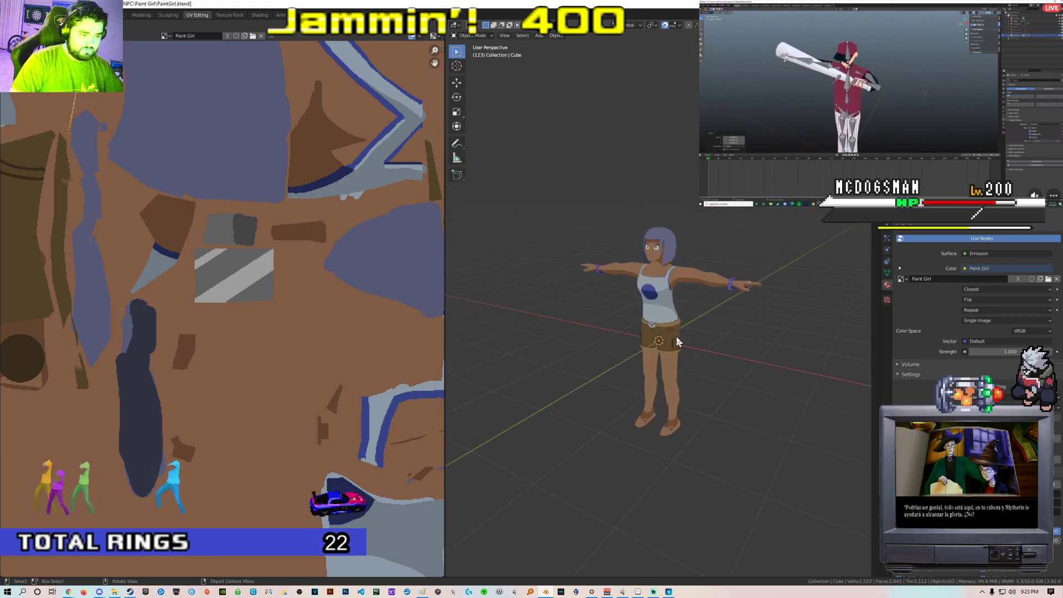
pyautogui.scroll(6, 741, 316)
pyautogui.scroll(5, 728, 346)
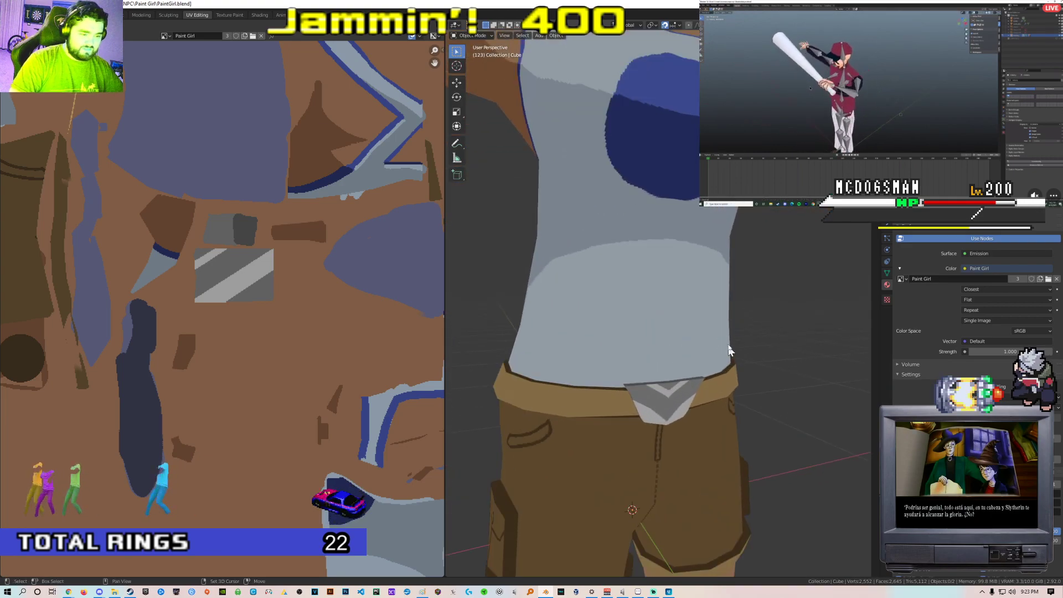
# Nudge the buckle front's lower corner UV vertex at the bottom edge of the striped rectangle, beside the end of the light stripe
pyautogui.press('Tab')
pyautogui.scroll(2, 661, 297)
pyautogui.press('a')
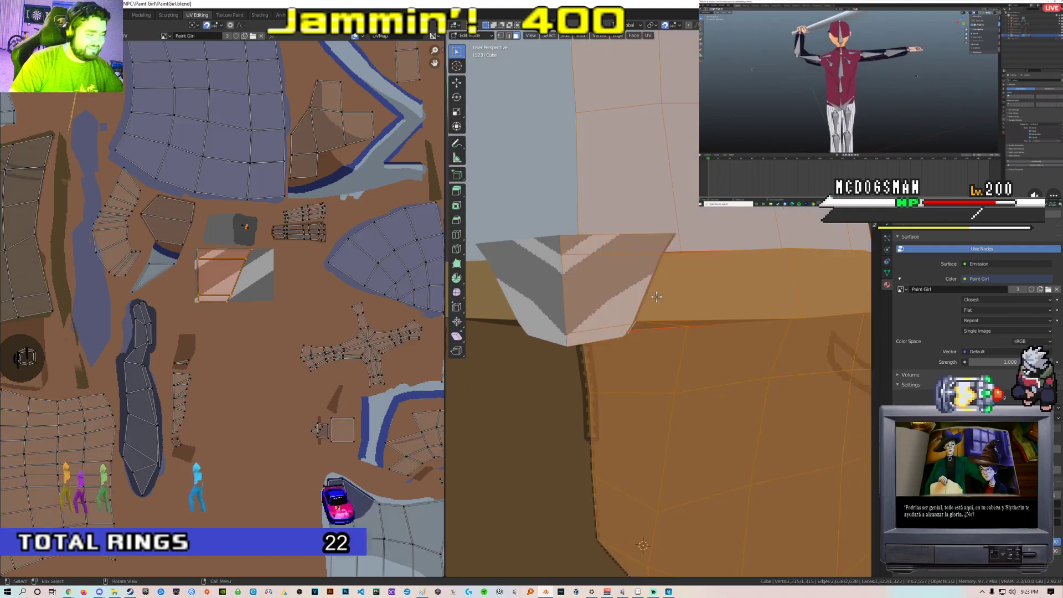
pyautogui.scroll(4, 298, 288)
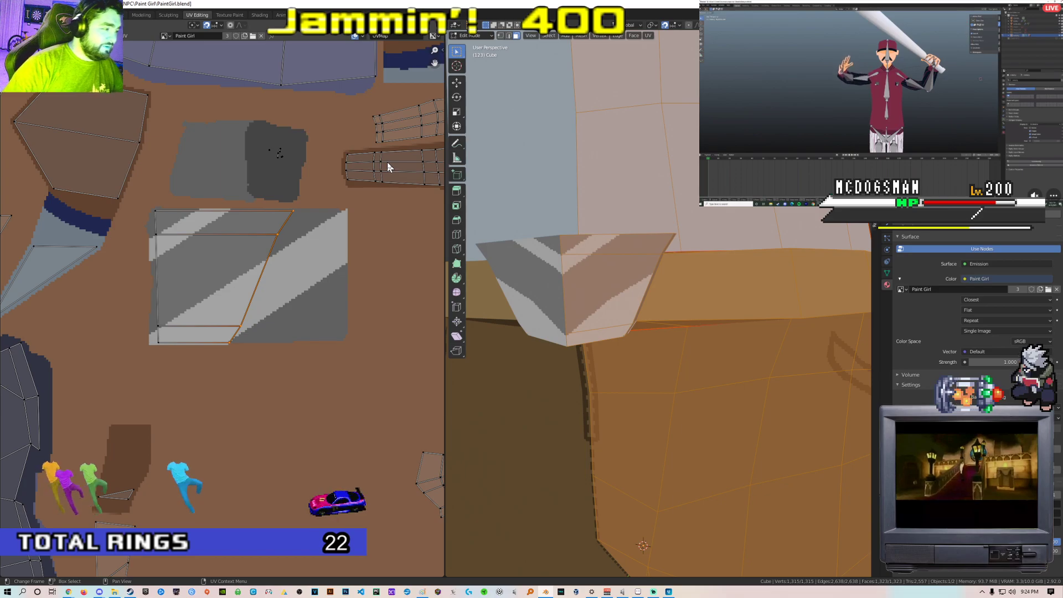
pyautogui.scroll(-3, 293, 268)
pyautogui.scroll(5, 272, 275)
pyautogui.scroll(-4, 235, 217)
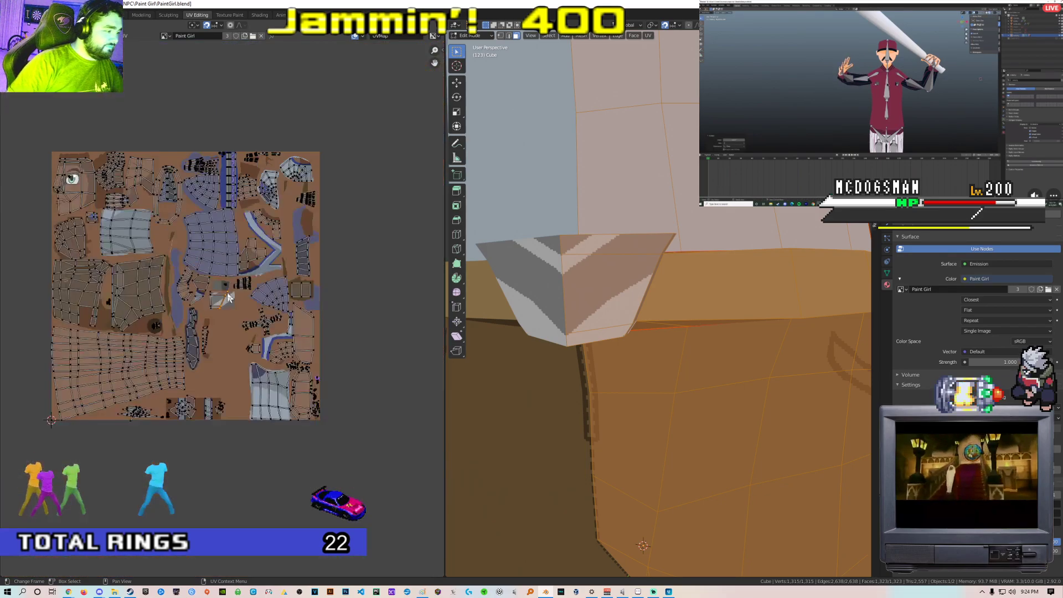
pyautogui.scroll(5, 216, 311)
pyautogui.scroll(1, 238, 298)
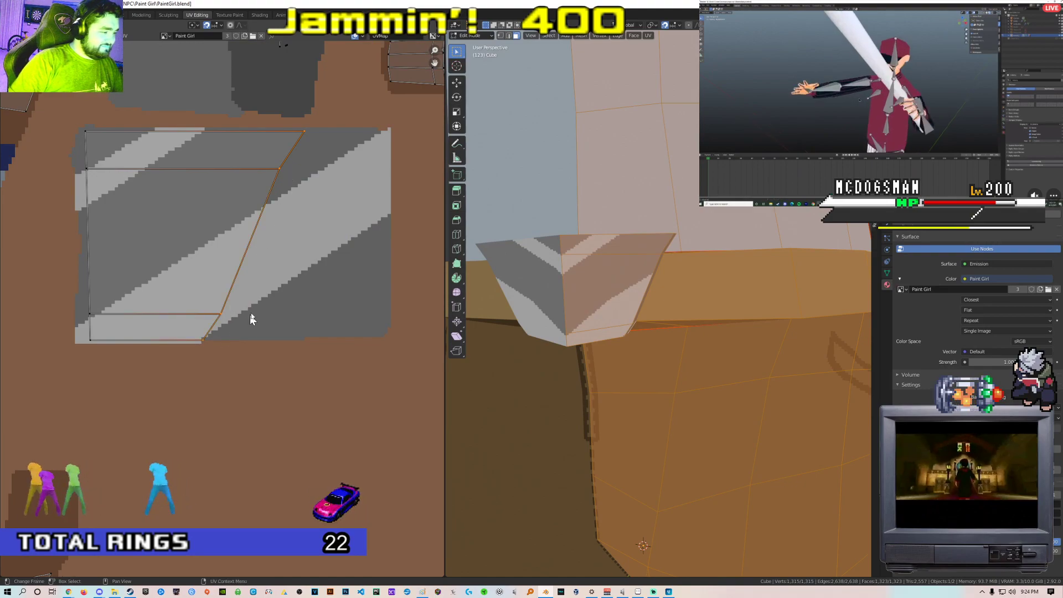
pyautogui.scroll(5, 258, 304)
pyautogui.press('g')
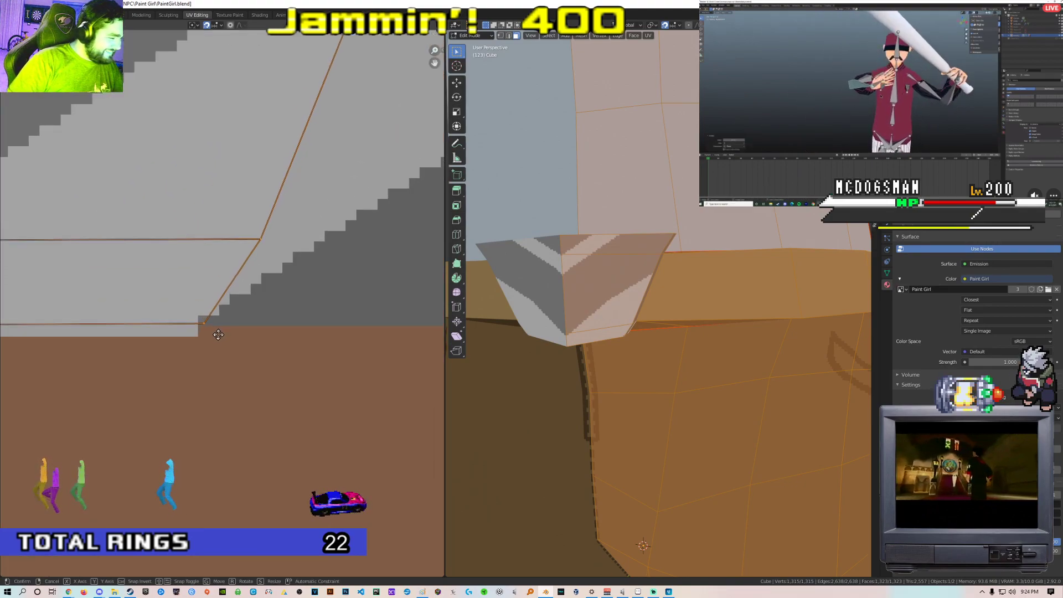
pyautogui.click(206, 329)
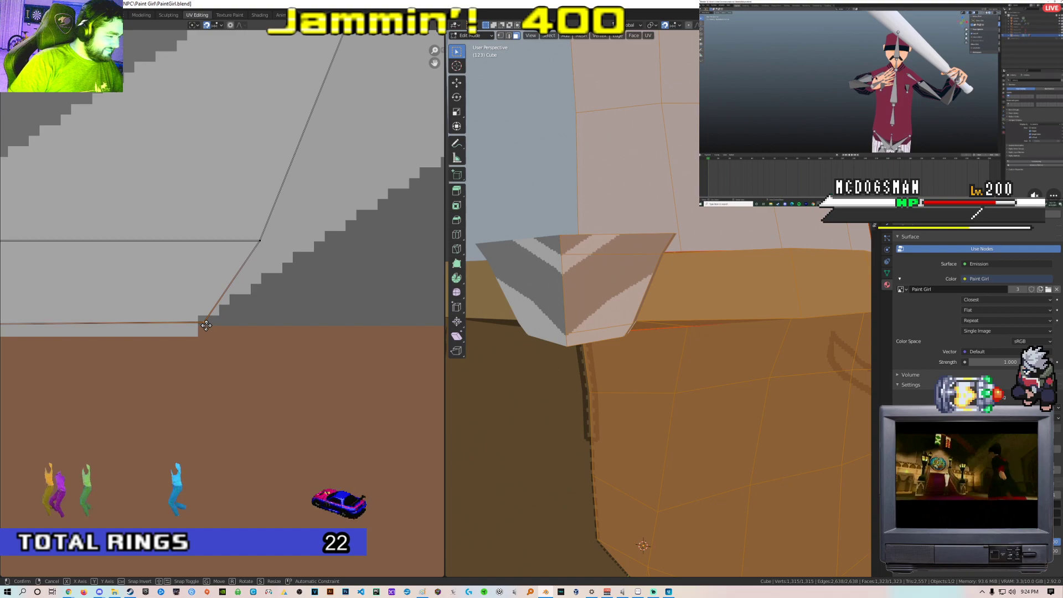
# Inspect the buckle and the waistband around to the back of the shorts
pyautogui.scroll(-5, 214, 326)
pyautogui.press('Tab')
pyautogui.moveTo(645, 296); pyautogui.dragTo(530, 315, button='middle')
pyautogui.scroll(4, 705, 313)
pyautogui.scroll(-7, 621, 323)
pyautogui.scroll(3, 529, 315)
pyautogui.moveTo(681, 293); pyautogui.dragTo(759, 296, button='middle')
pyautogui.click(677, 291)
pyautogui.scroll(3, 676, 292)
pyautogui.scroll(3, 682, 280)
# Move the centre back vertex on the waistband's lower edge along the Z axis
pyautogui.press('Tab')
pyautogui.click(671, 212)
pyautogui.scroll(-5, 670, 213)
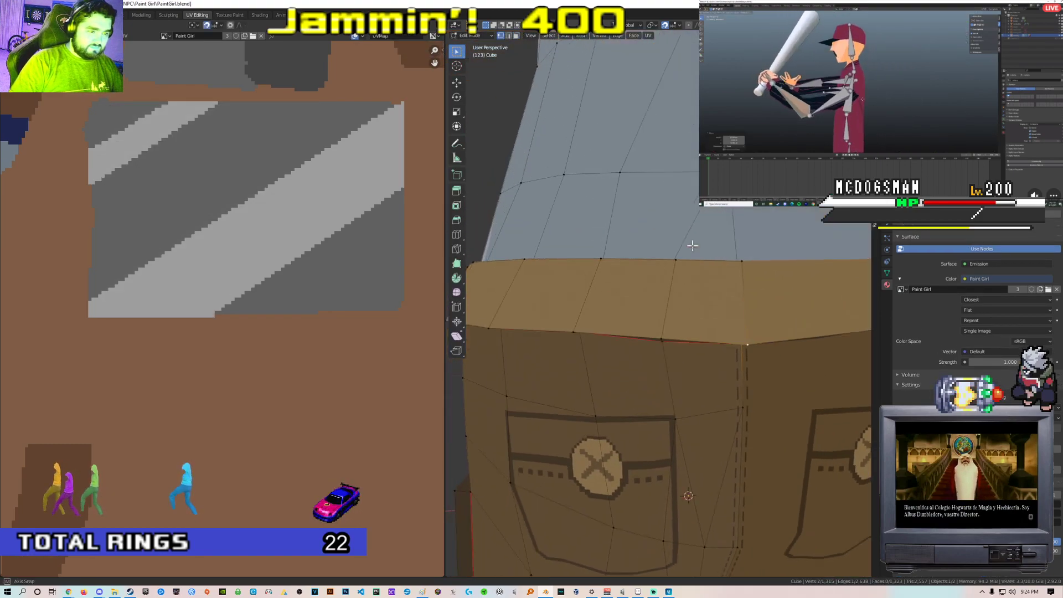
pyautogui.press('g')
pyautogui.press('z')
pyautogui.scroll(4, 704, 271)
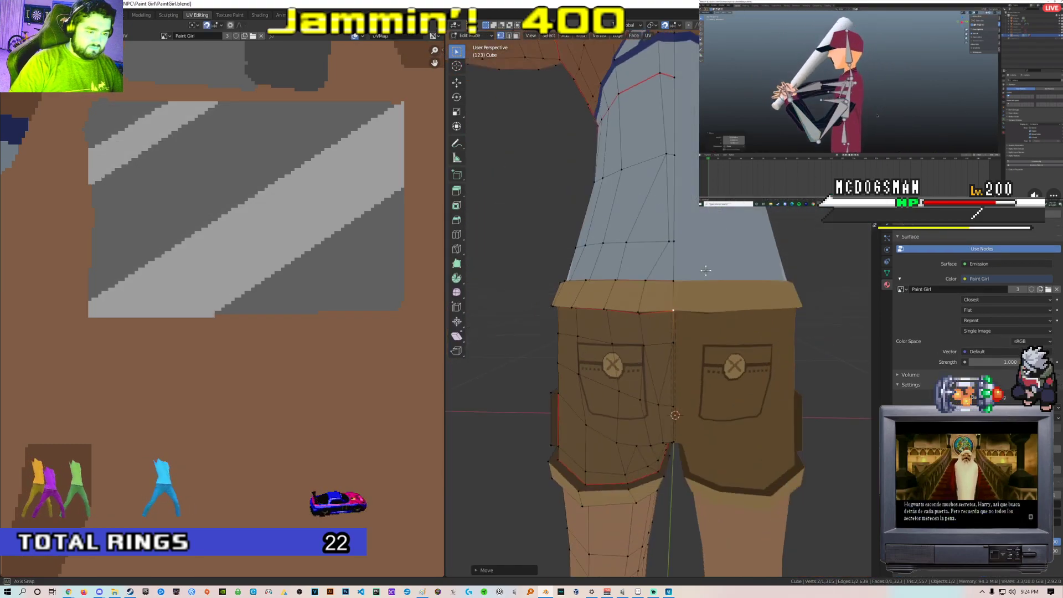
pyautogui.moveTo(684, 292); pyautogui.dragTo(817, 298, button='middle')
pyautogui.click(664, 269)
# Review the character with the buckle at full-body distance from the front and at an angle
pyautogui.scroll(-6, 679, 308)
pyautogui.press('Tab')
pyautogui.scroll(-5, 817, 299)
pyautogui.scroll(-3, 695, 296)
pyautogui.moveTo(695, 297)
pyautogui.mouseDown(button='middle')
pyautogui.moveTo(690, 290)
pyautogui.moveTo(735, 254)
pyautogui.moveTo(743, 273)
pyautogui.moveTo(696, 296)
pyautogui.mouseUp(button='middle')
pyautogui.scroll(6, 668, 280)
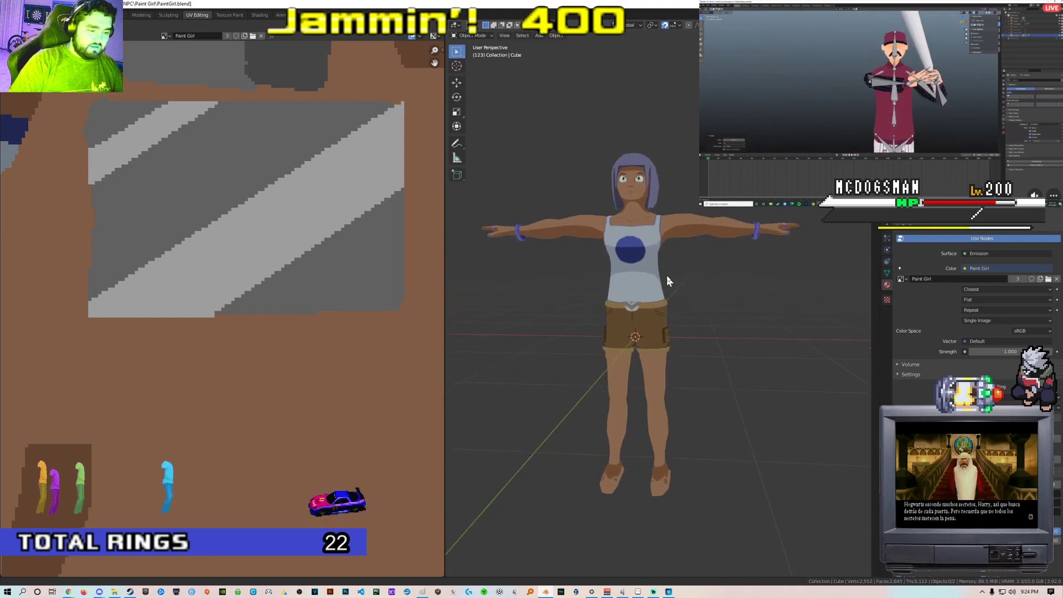
pyautogui.moveTo(689, 252); pyautogui.dragTo(819, 355, button='middle')
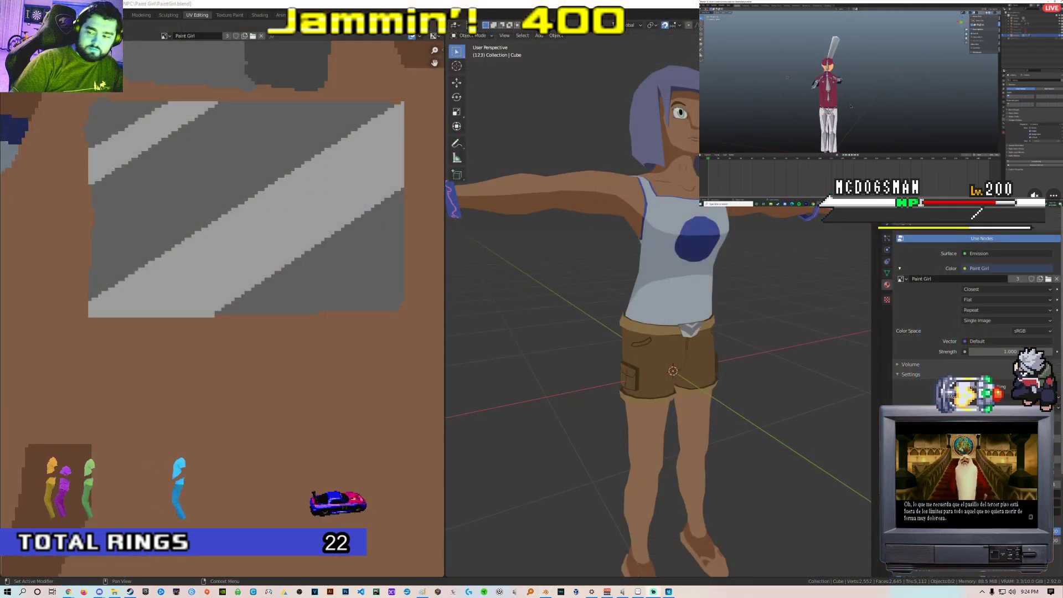
pyautogui.moveTo(729, 284); pyautogui.dragTo(654, 290, button='middle')
pyautogui.scroll(4, 589, 297)
pyautogui.scroll(3, 719, 306)
pyautogui.scroll(-8, 718, 304)
pyautogui.scroll(5, 681, 299)
# Compare the buckle's UV layout with the striped patch, and study the buckle up close and from farther away
pyautogui.press('Tab')
pyautogui.scroll(-2, 373, 257)
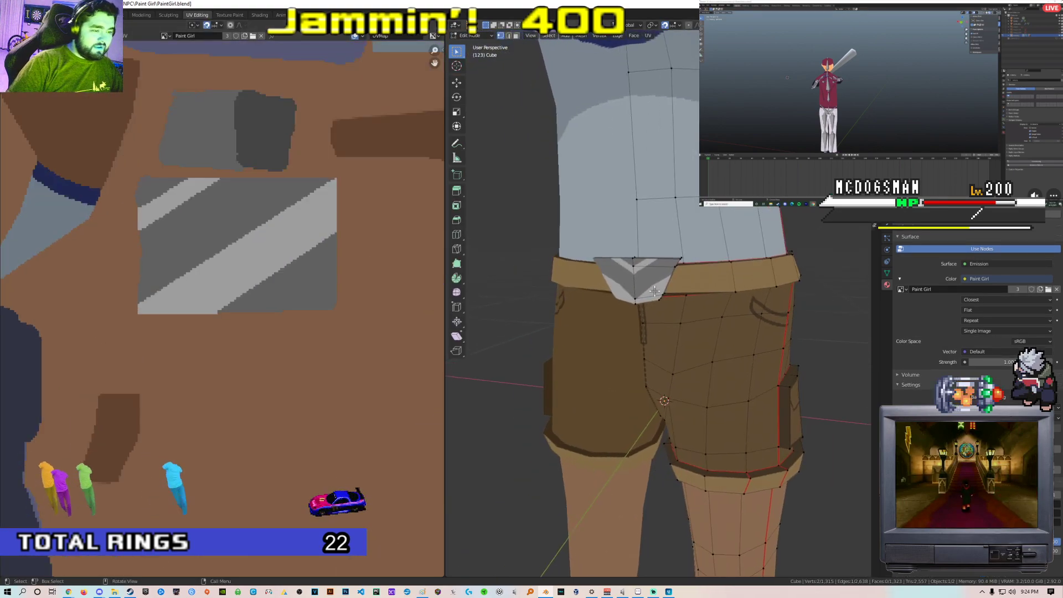
pyautogui.scroll(-2, 252, 260)
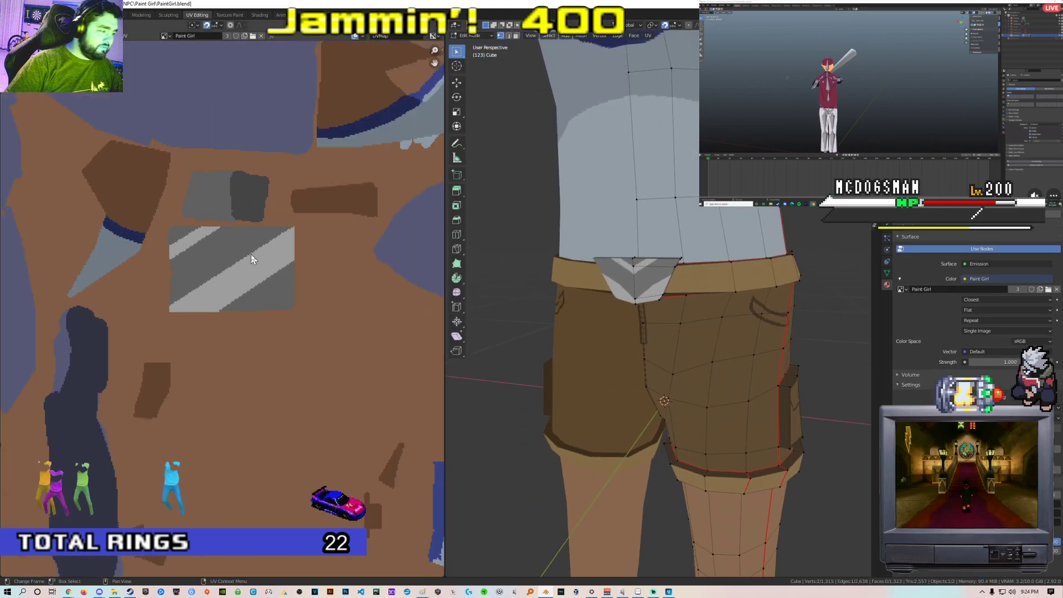
pyautogui.scroll(1, 260, 262)
pyautogui.press('a')
pyautogui.scroll(1, 221, 237)
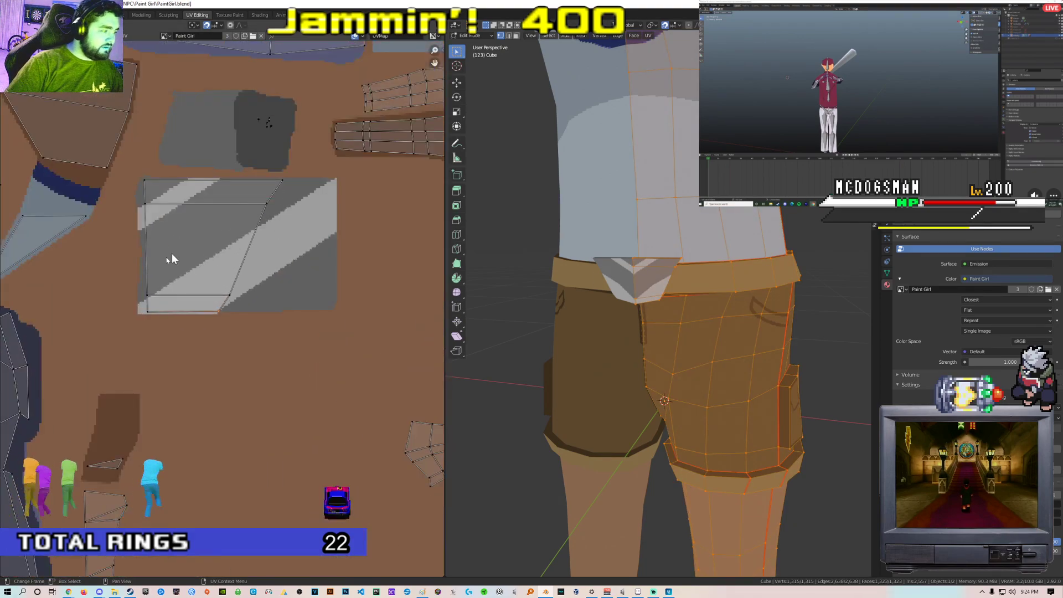
pyautogui.moveTo(688, 266); pyautogui.dragTo(716, 277, button='middle')
pyautogui.scroll(-3, 703, 273)
pyautogui.scroll(-4, 747, 274)
pyautogui.press('Tab')
pyautogui.click(747, 274)
pyautogui.scroll(-4, 745, 274)
pyautogui.scroll(3, 744, 278)
pyautogui.scroll(6, 664, 300)
pyautogui.moveTo(664, 300); pyautogui.dragTo(649, 278, button='middle')
pyautogui.scroll(3, 692, 301)
pyautogui.scroll(-3, 662, 285)
pyautogui.scroll(5, 692, 278)
pyautogui.scroll(-2, 649, 279)
# Undo the buckle work step by step until the waistband is plain again
pyautogui.hotkey('ctrl', 'z')
pyautogui.hotkey('ctrl', 'z')
pyautogui.hotkey('ctrl', 'z')
pyautogui.hotkey('ctrl', 'z')
pyautogui.hotkey('ctrl', 'z')
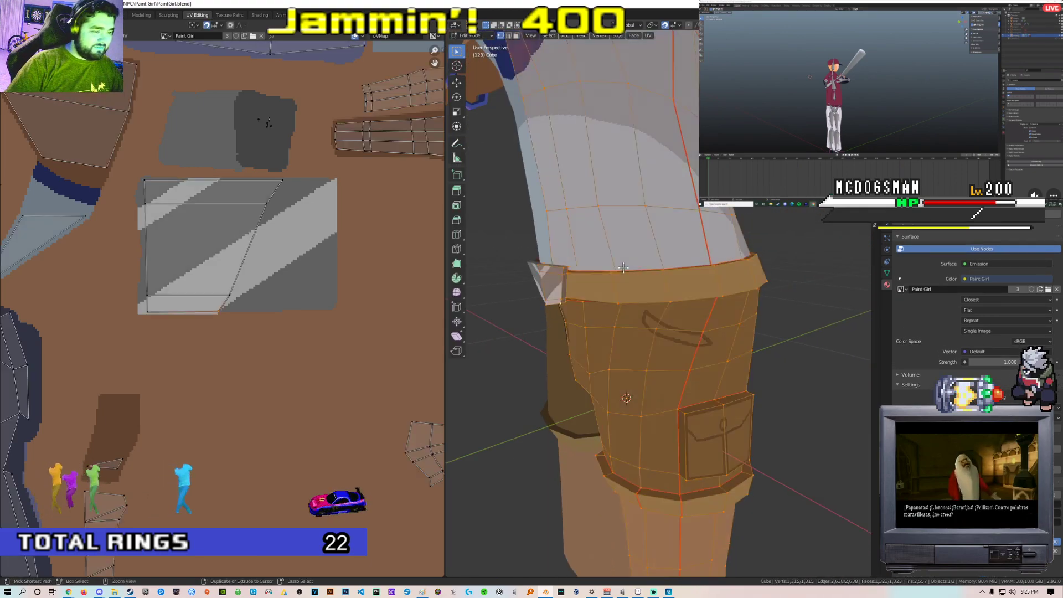
pyautogui.press('Tab')
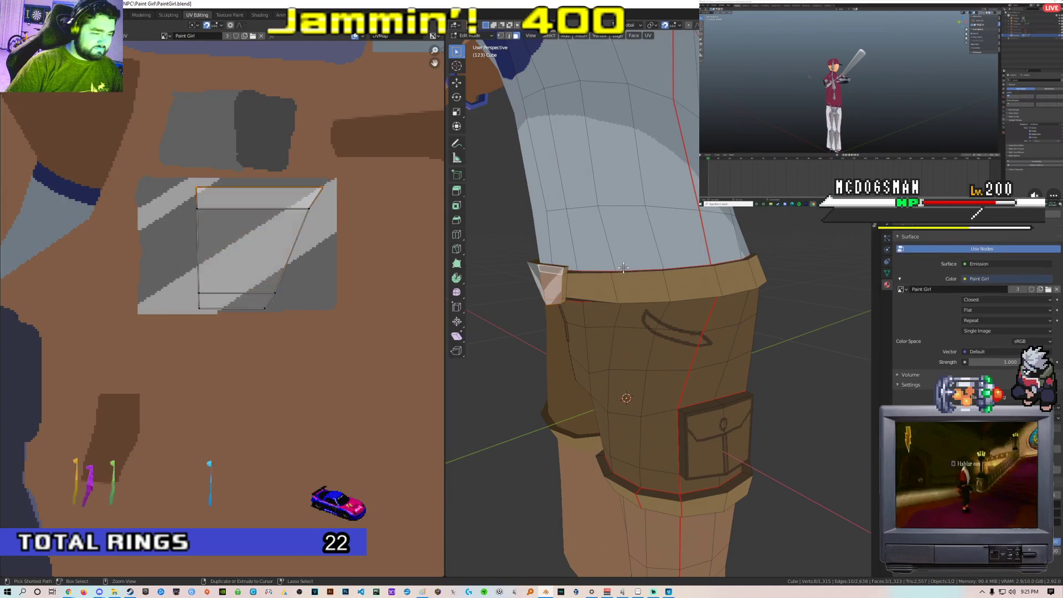
pyautogui.hotkey('ctrl', 'z')
pyautogui.hotkey('ctrl', 'z')
pyautogui.hotkey('ctrl', 'z')
pyautogui.hotkey('ctrl', 'z')
pyautogui.hotkey('ctrl', 'z')
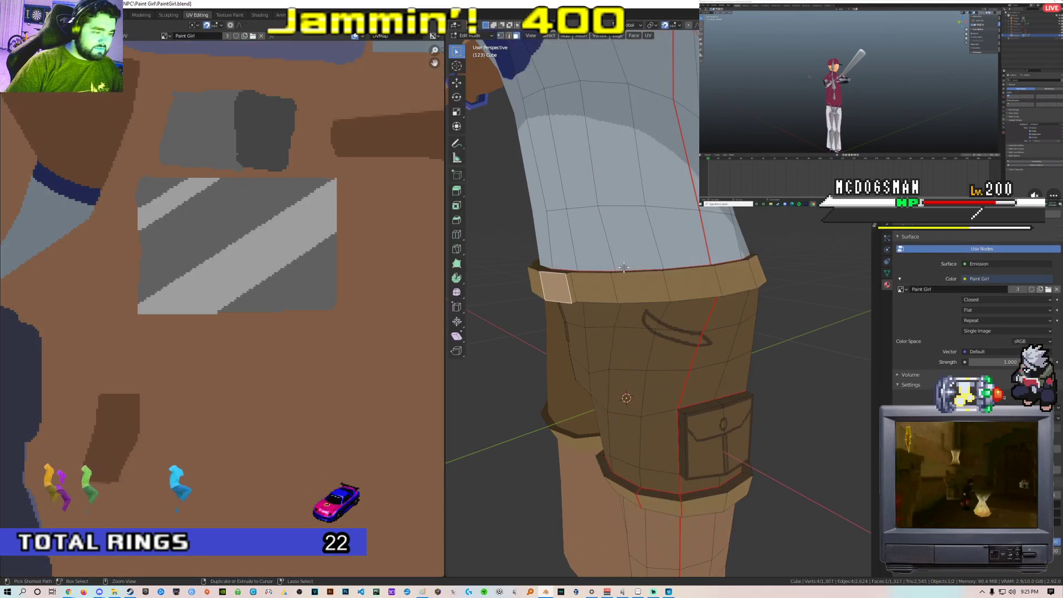
# Examine the plain waistband on the whole character from several distances
pyautogui.press('Tab')
pyautogui.scroll(-4, 623, 267)
pyautogui.moveTo(623, 267); pyautogui.dragTo(689, 283, button='middle')
pyautogui.scroll(-4, 663, 259)
pyautogui.scroll(6, 636, 284)
pyautogui.scroll(-3, 713, 283)
pyautogui.scroll(5, 688, 332)
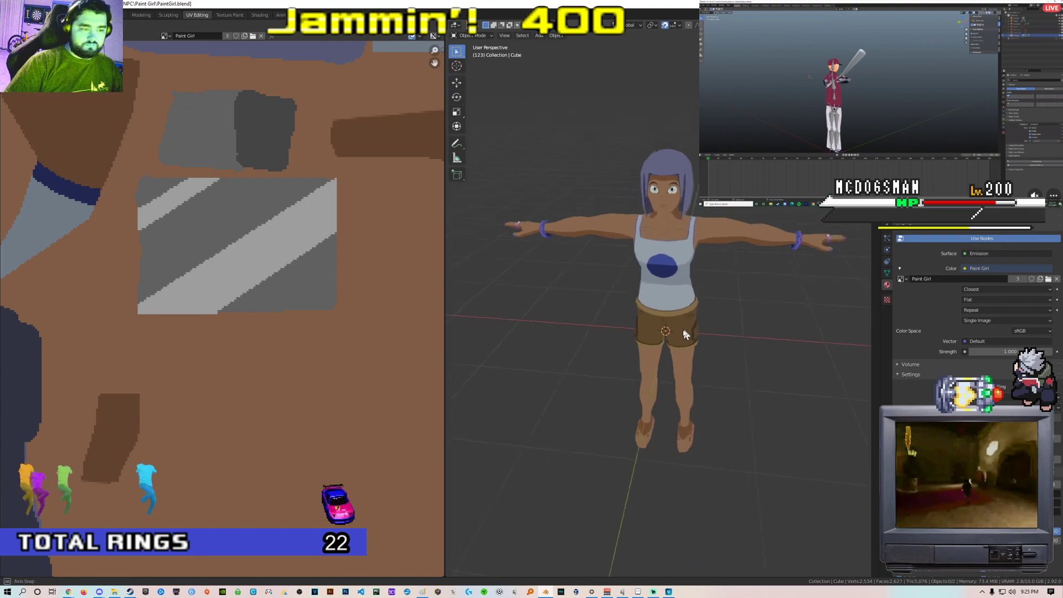
pyautogui.scroll(-5, 680, 334)
pyautogui.moveTo(680, 334); pyautogui.dragTo(759, 293, button='middle')
# Examine the shorts' mesh and seams in Edit Mode from the front and side
pyautogui.press('Tab')
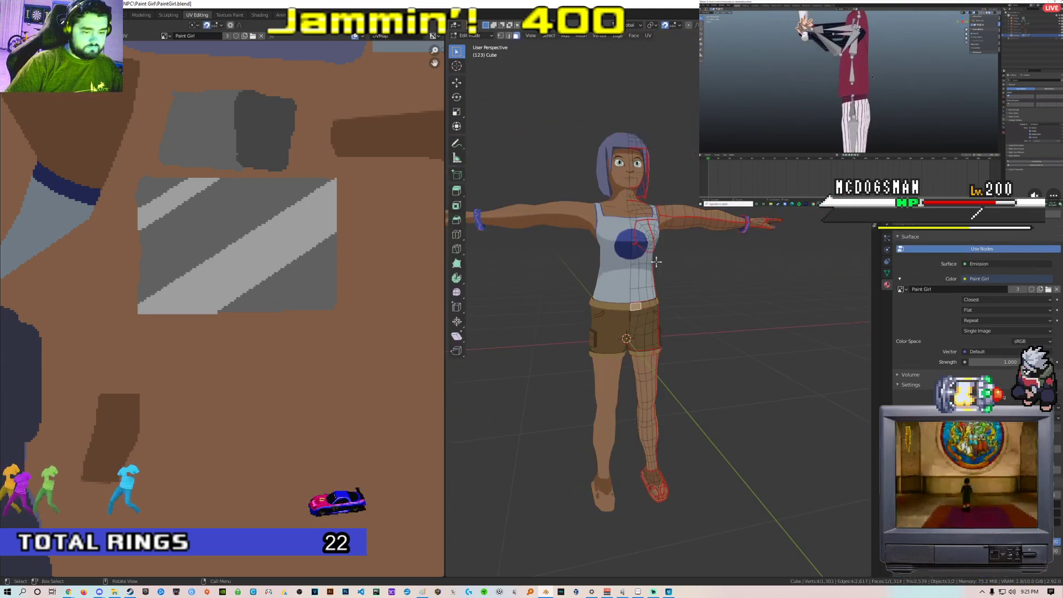
pyautogui.scroll(4, 662, 244)
pyautogui.scroll(-3, 662, 243)
pyautogui.moveTo(702, 296); pyautogui.dragTo(643, 280, button='middle')
pyautogui.scroll(3, 705, 290)
pyautogui.scroll(5, 652, 275)
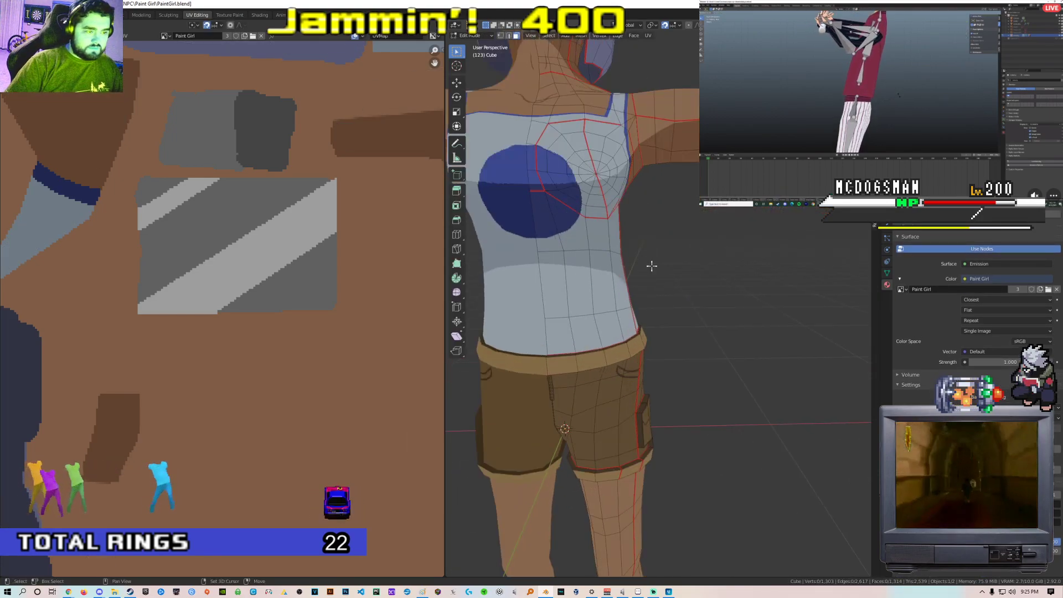
pyautogui.scroll(-4, 688, 278)
pyautogui.scroll(5, 642, 279)
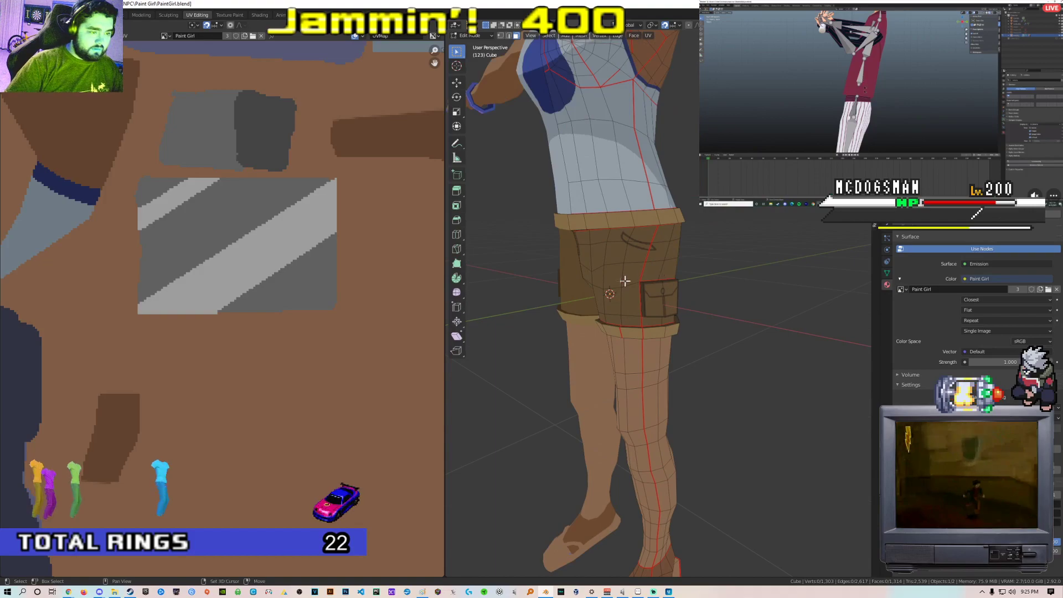
pyautogui.moveTo(626, 278); pyautogui.dragTo(761, 262, button='middle')
pyautogui.moveTo(645, 182); pyautogui.dragTo(512, 175, button='middle')
pyautogui.moveTo(705, 167); pyautogui.dragTo(601, 289, button='middle')
pyautogui.scroll(2, 661, 207)
pyautogui.moveTo(755, 234); pyautogui.dragTo(769, 258, button='middle')
pyautogui.click(757, 235)
pyautogui.scroll(-4, 769, 258)
pyautogui.press('Tab')
# Study the shorts' front and side pocket details on the model and the matching areas of the texture
pyautogui.moveTo(604, 255); pyautogui.dragTo(714, 200, button='middle')
pyautogui.moveTo(546, 220); pyautogui.dragTo(573, 211, button='middle')
pyautogui.scroll(3, 748, 223)
pyautogui.scroll(3, 513, 228)
pyautogui.scroll(-3, 513, 228)
pyautogui.scroll(-4, 267, 251)
pyautogui.scroll(3, 309, 282)
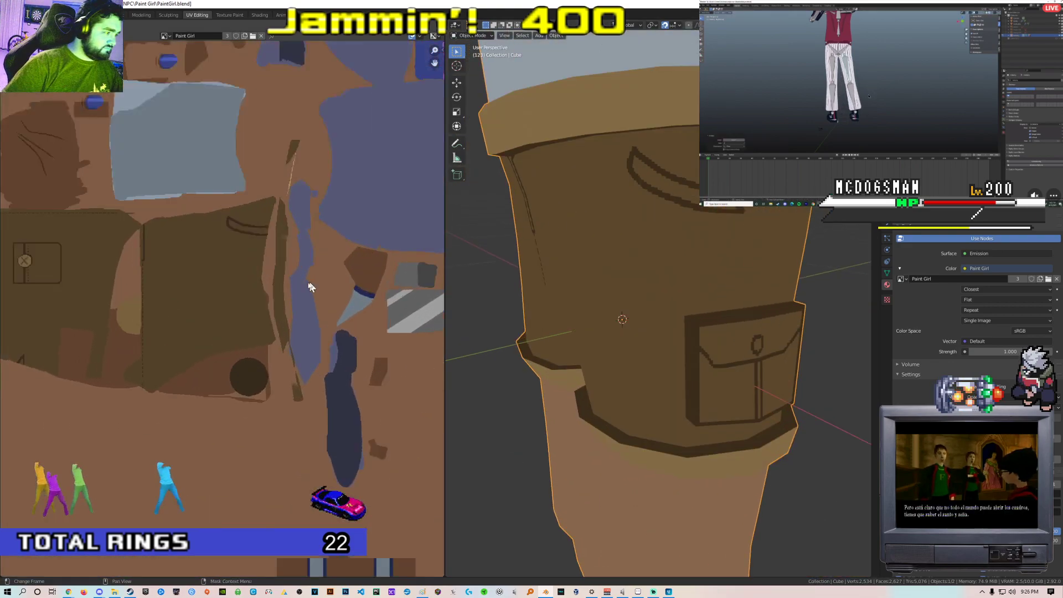
pyautogui.scroll(2, 248, 279)
pyautogui.scroll(1, 248, 277)
# Switch to texture painting, sample the shorts' brown and paint over the curved front pocket outline in the texture
pyautogui.click(230, 15)
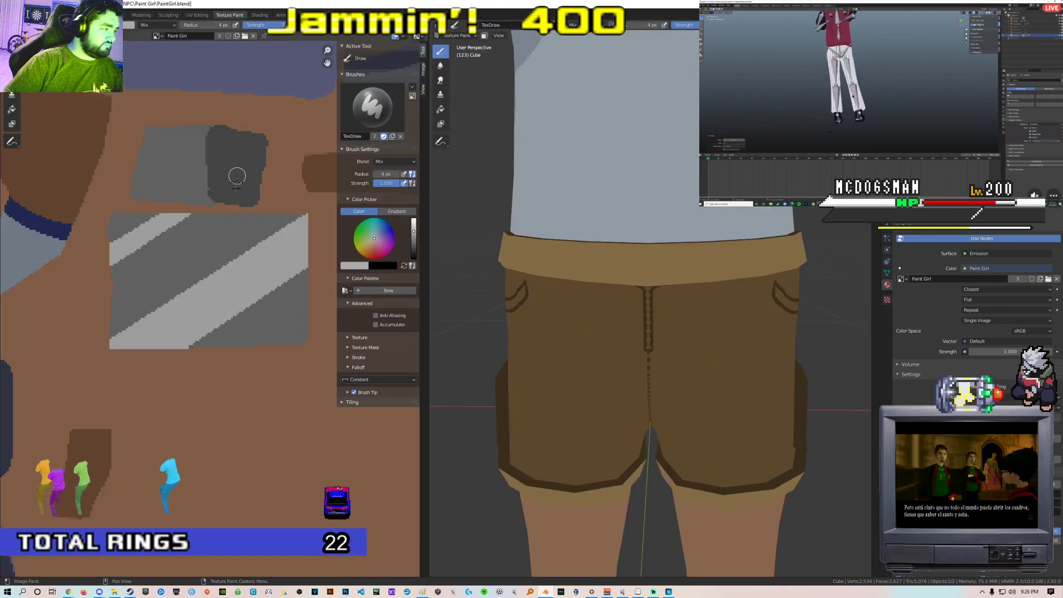
pyautogui.scroll(-4, 277, 288)
pyautogui.scroll(5, 276, 288)
pyautogui.scroll(3, 278, 288)
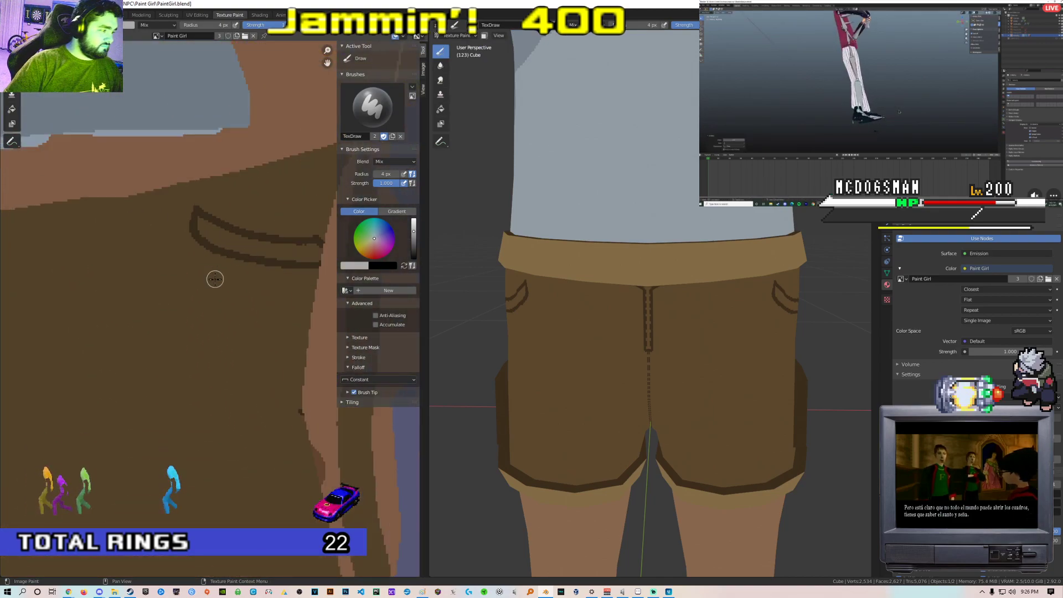
pyautogui.press('s')
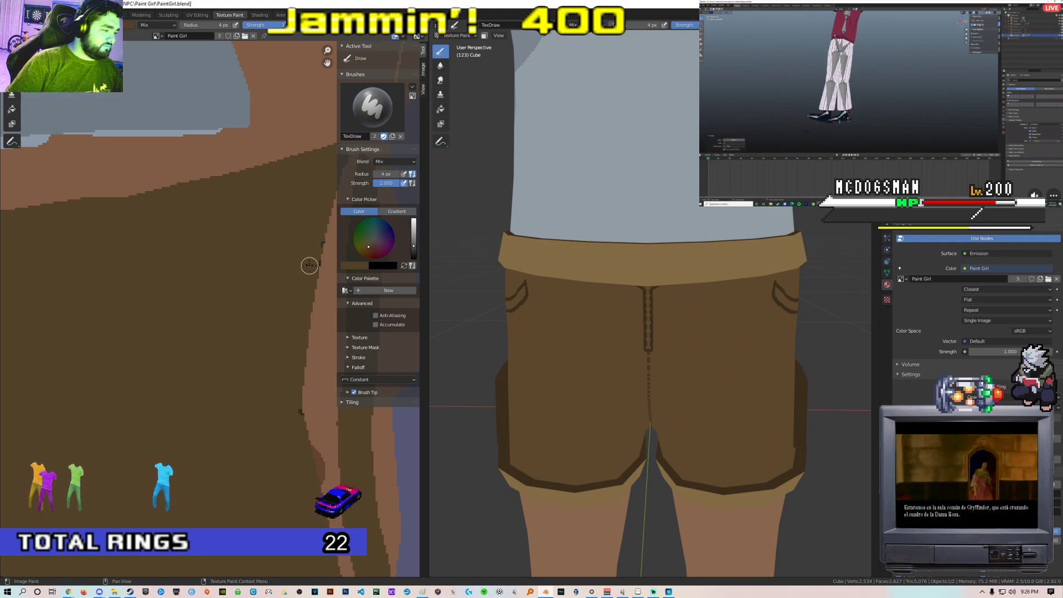
# Sample the dark brown outline colour from the buttoned back pocket in the texture
pyautogui.scroll(-5, 320, 238)
pyautogui.moveTo(234, 317); pyautogui.dragTo(325, 251, button='middle')
pyautogui.scroll(3, 325, 252)
pyautogui.moveTo(143, 238); pyautogui.dragTo(282, 306, button='middle')
pyautogui.scroll(2, 282, 306)
pyautogui.moveTo(200, 271); pyautogui.dragTo(254, 267, button='middle')
pyautogui.scroll(2, 254, 268)
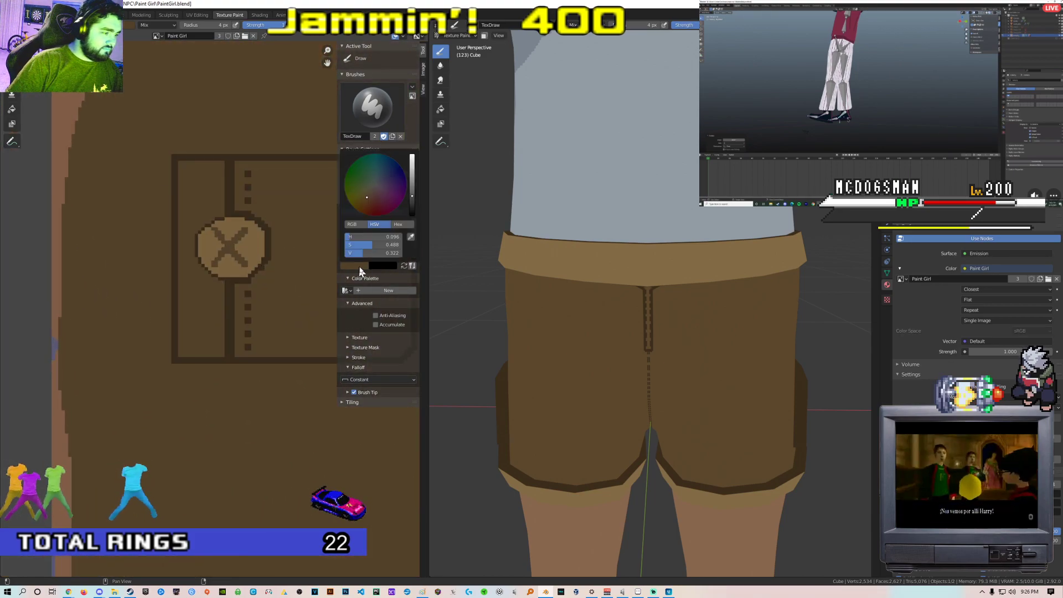
pyautogui.click(358, 268)
pyautogui.click(408, 242)
pyautogui.click(230, 194)
pyautogui.scroll(-6, 291, 230)
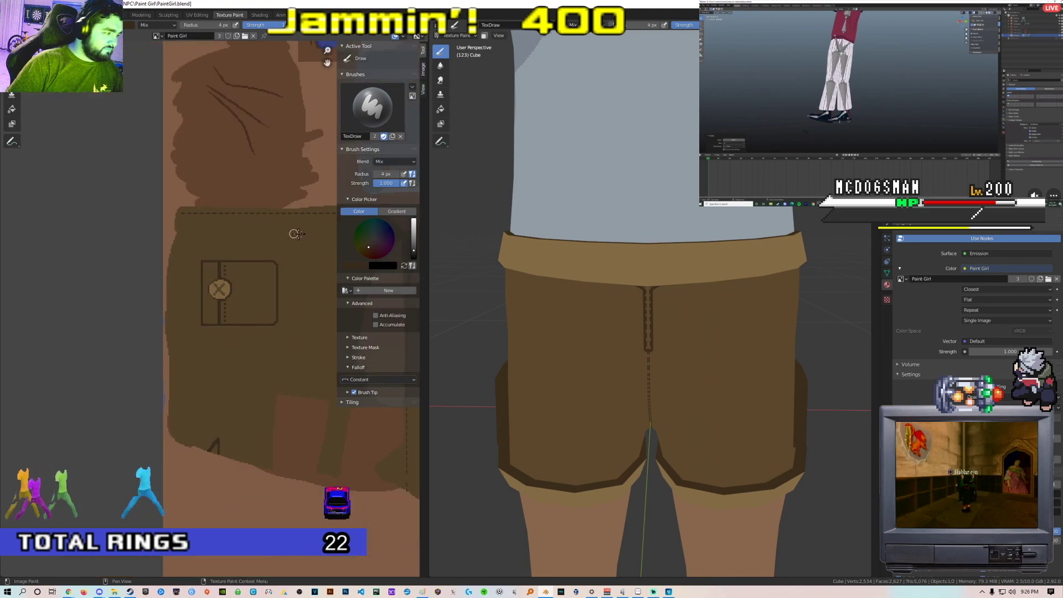
# Compare the front pocket area of the texture with the mesh and seam at the shorts' side in Edit Mode
pyautogui.moveTo(291, 230); pyautogui.dragTo(115, 193, button='middle')
pyautogui.scroll(1, 244, 223)
pyautogui.scroll(2, 223, 230)
pyautogui.moveTo(223, 230); pyautogui.dragTo(1, 263, button='middle')
pyautogui.moveTo(195, 244); pyautogui.dragTo(299, 244, button='middle')
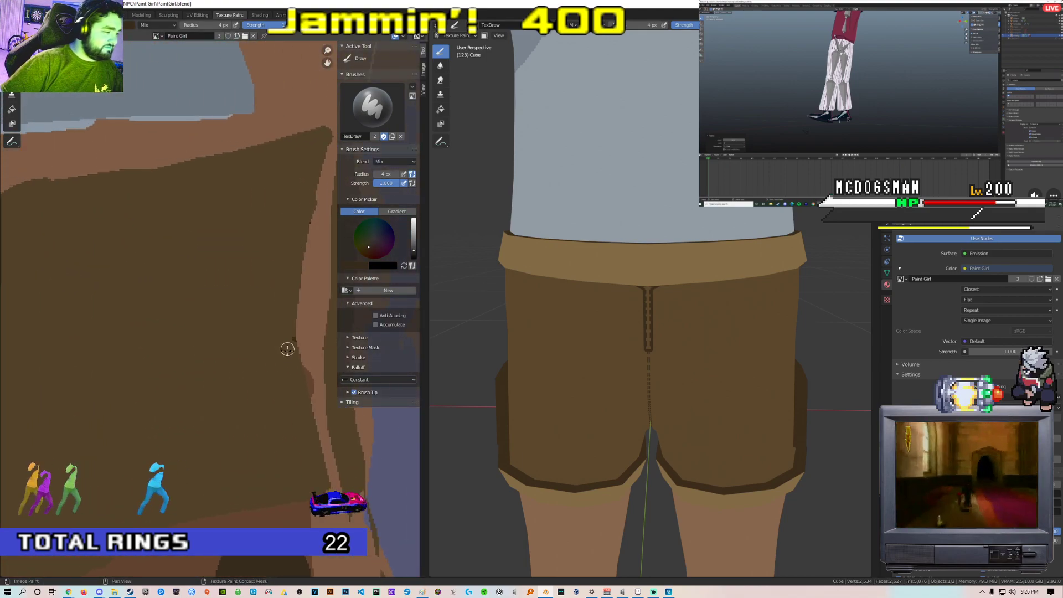
pyautogui.moveTo(752, 315); pyautogui.dragTo(640, 268, button='middle')
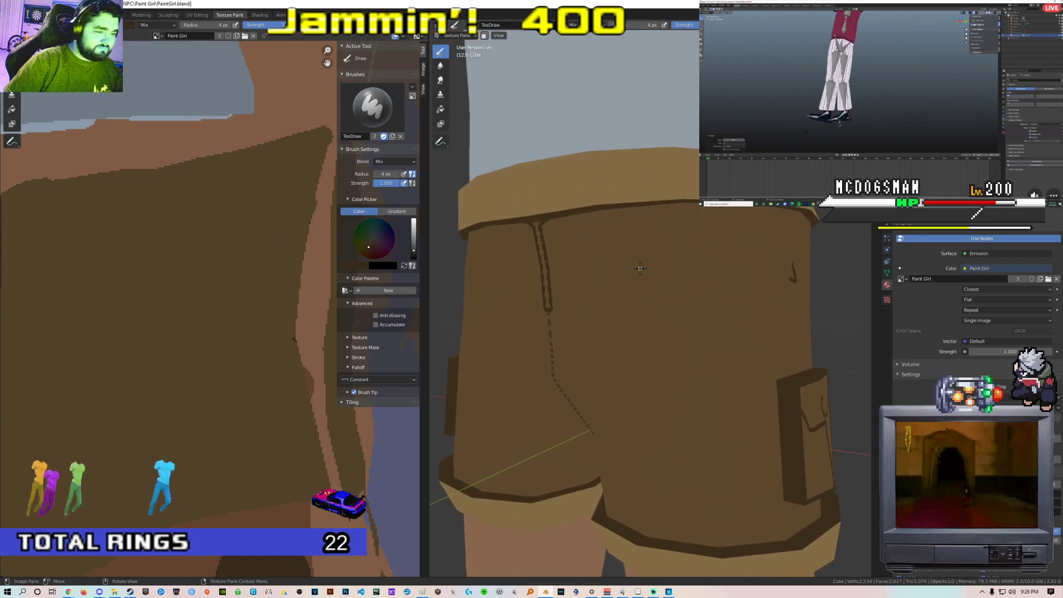
pyautogui.scroll(-3, 751, 269)
pyautogui.press('Tab')
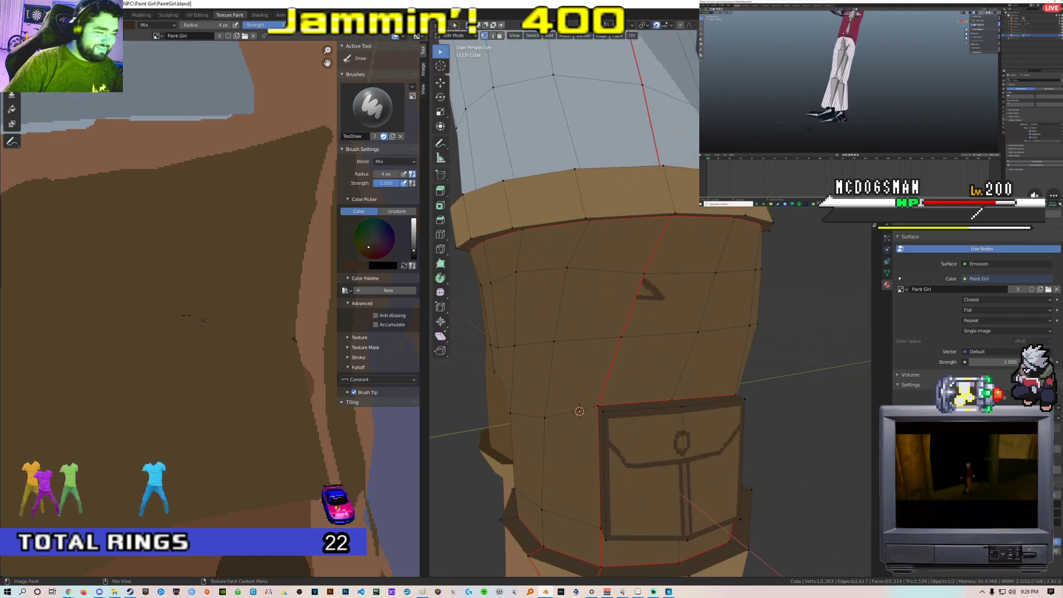
# Sample the shorts' base brown and paint over the remaining pocket line at the lower edge of the shorts' texture
pyautogui.scroll(-4, 221, 325)
pyautogui.scroll(6, 220, 326)
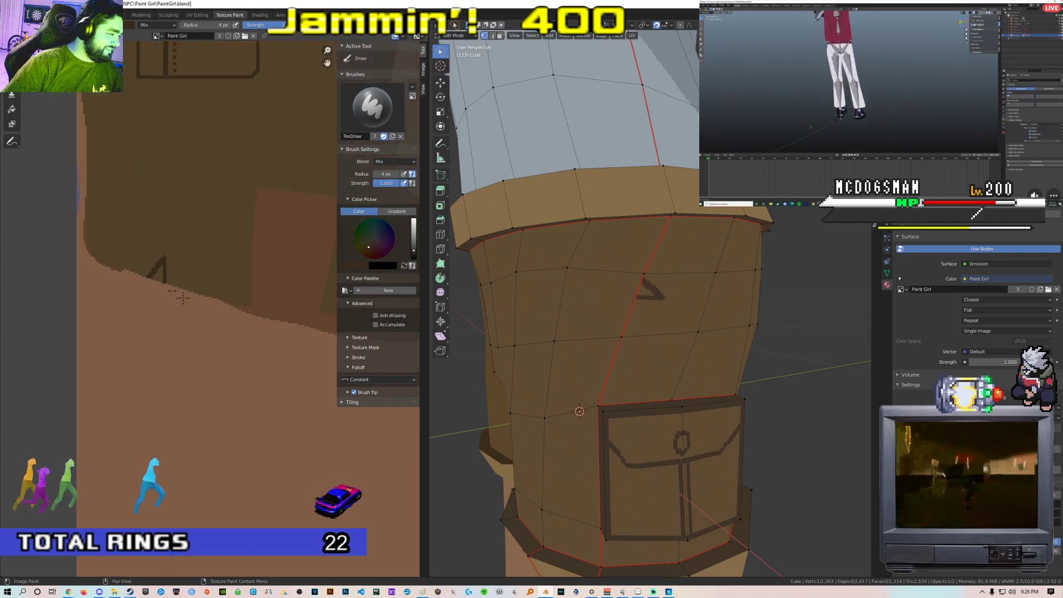
pyautogui.click(354, 265)
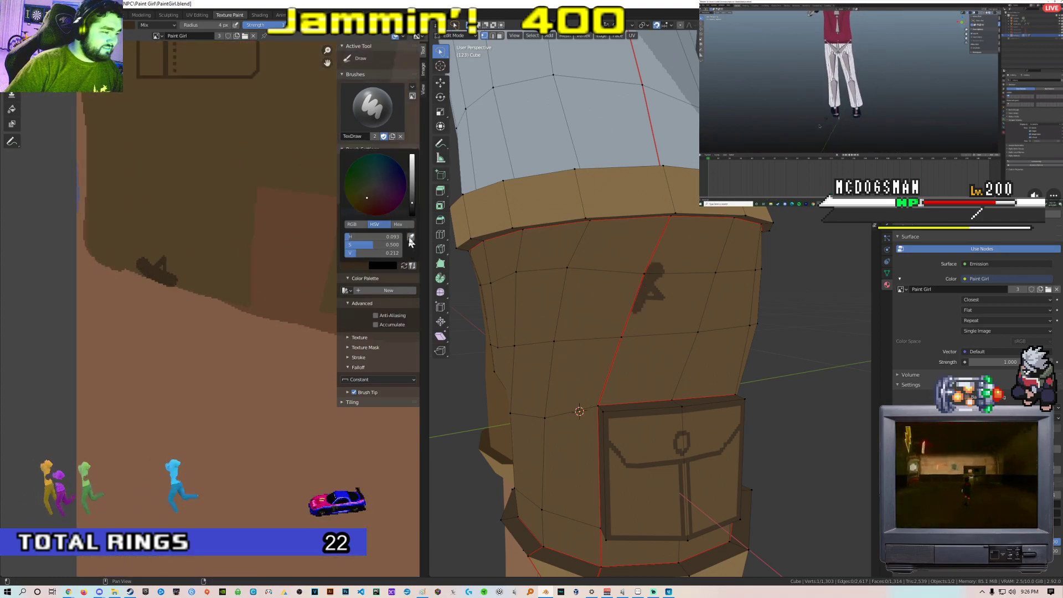
pyautogui.click(411, 237)
pyautogui.click(185, 234)
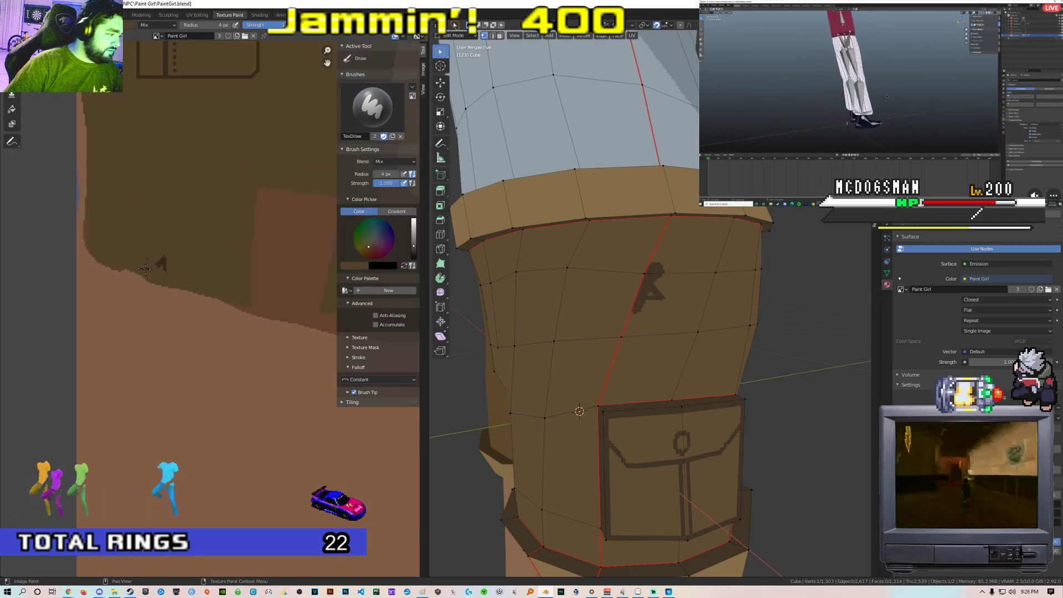
# Examine the shorts' side seam, cargo pocket and front fly on the model from several angles and distances
pyautogui.scroll(-5, 719, 334)
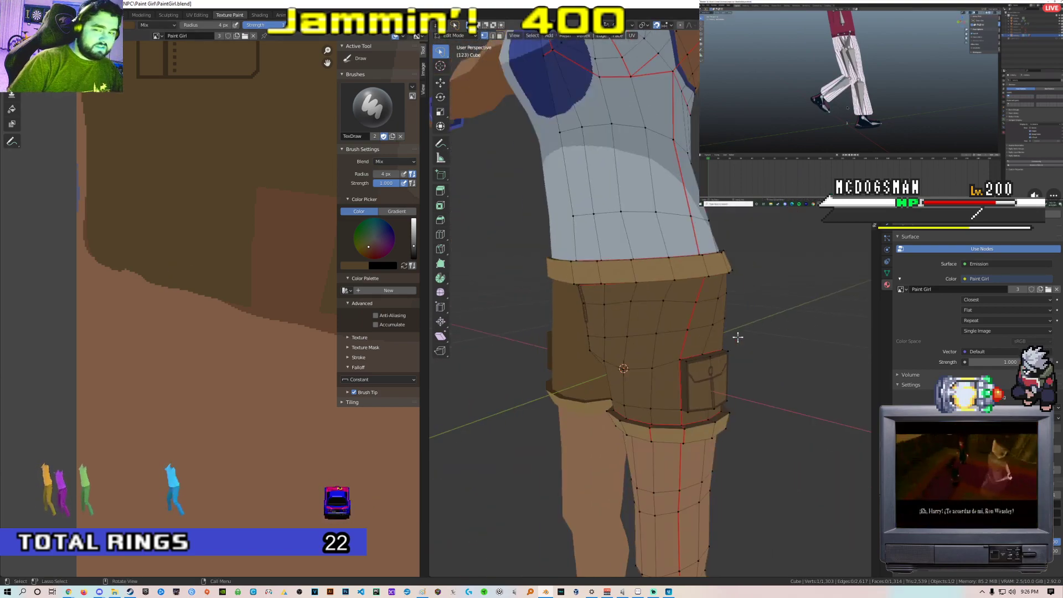
pyautogui.moveTo(726, 334); pyautogui.dragTo(675, 335, button='middle')
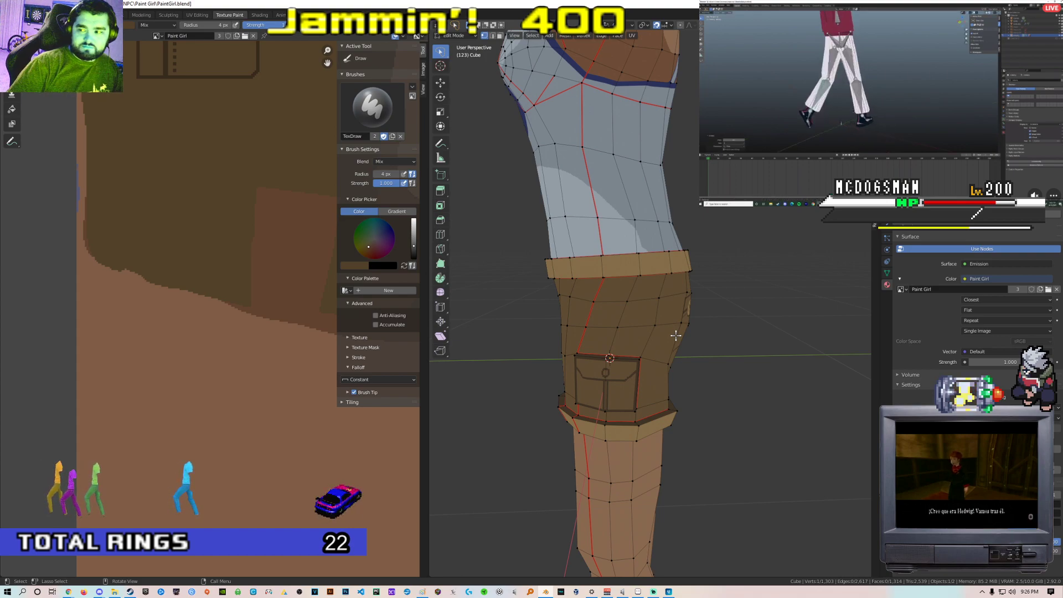
pyautogui.moveTo(675, 335); pyautogui.dragTo(702, 296, button='middle')
pyautogui.scroll(4, 524, 339)
pyautogui.scroll(-7, 664, 296)
pyautogui.moveTo(581, 296)
pyautogui.mouseDown(button='middle')
pyautogui.moveTo(681, 308)
pyautogui.moveTo(656, 299)
pyautogui.moveTo(640, 312)
pyautogui.moveTo(645, 275)
pyautogui.mouseUp(button='middle')
pyautogui.scroll(4, 681, 309)
pyautogui.press('Tab')
pyautogui.scroll(2, 656, 299)
pyautogui.scroll(1, 641, 312)
pyautogui.scroll(2, 645, 273)
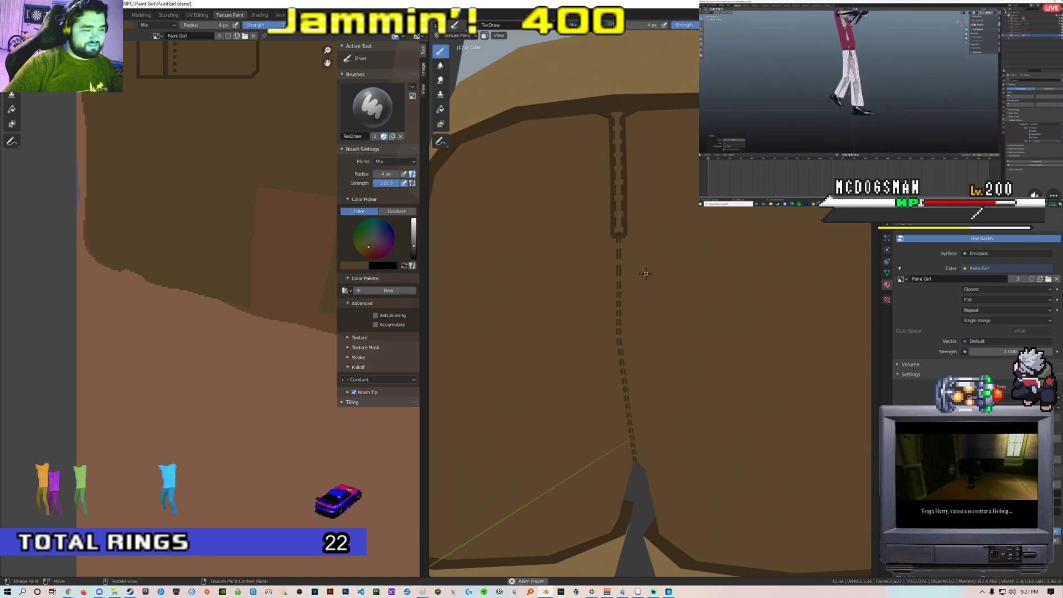
# Move a vertex above the buttoned back pocket along the global X axis in Edit Mode
pyautogui.press('space')
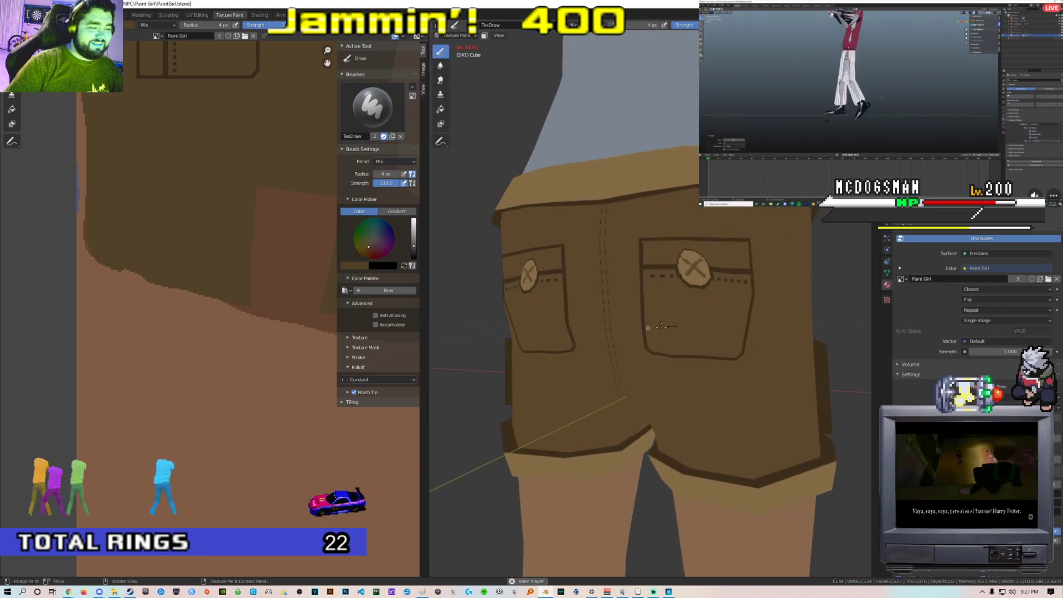
pyautogui.press('Tab')
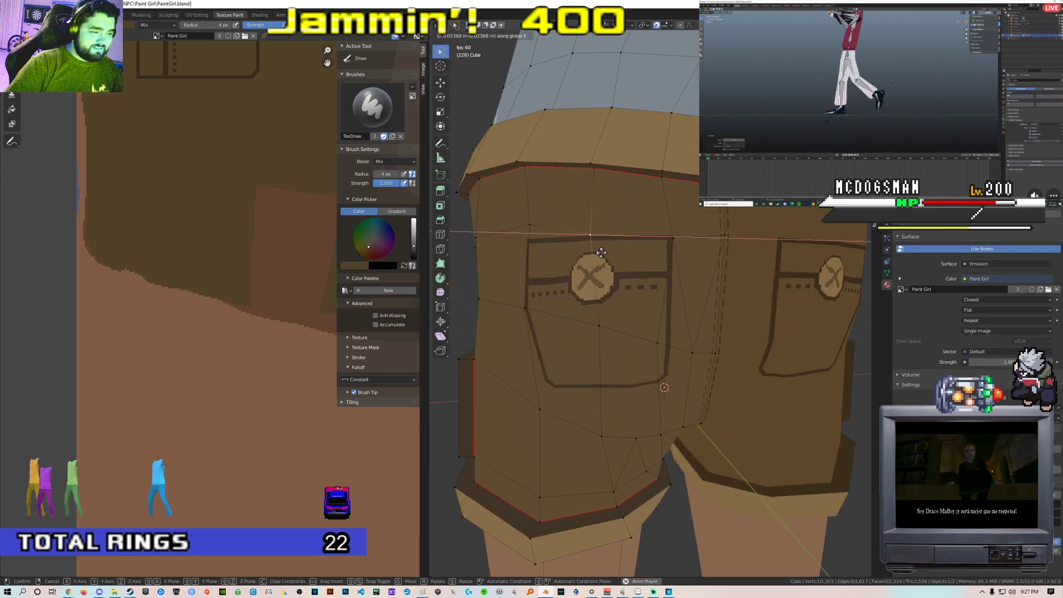
pyautogui.click(553, 237)
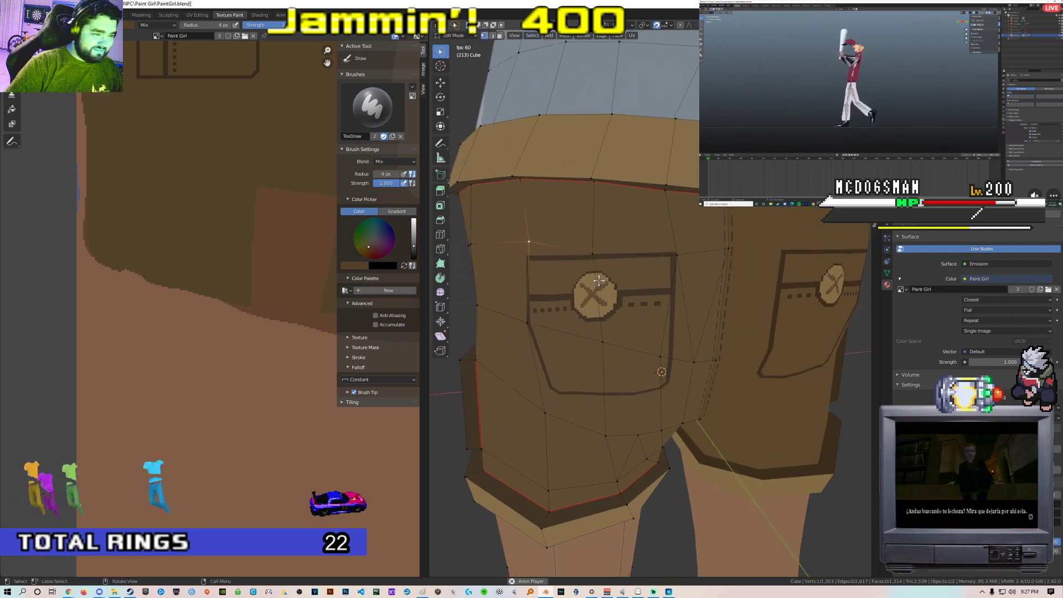
pyautogui.press('Tab')
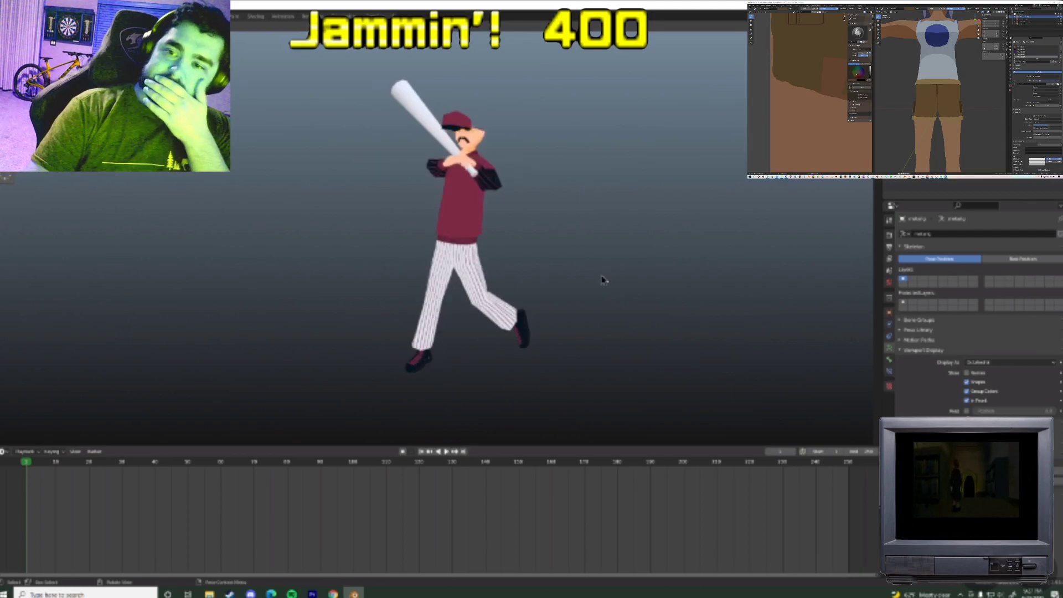
# Display the viewport overlays on the baseball player and return the rig to its batting pose
pyautogui.press('Tab')
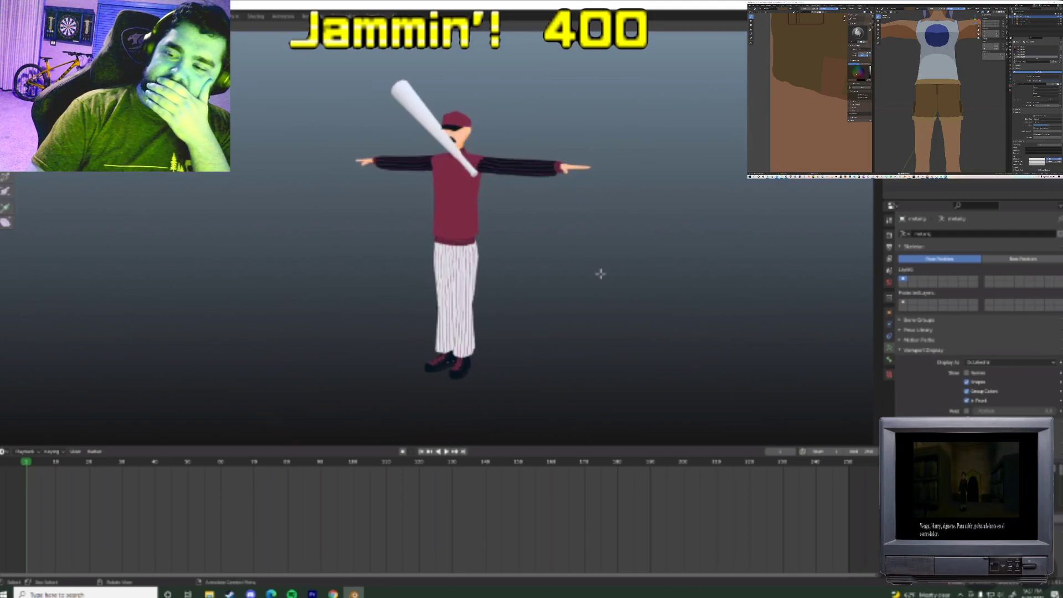
pyautogui.press('Tab')
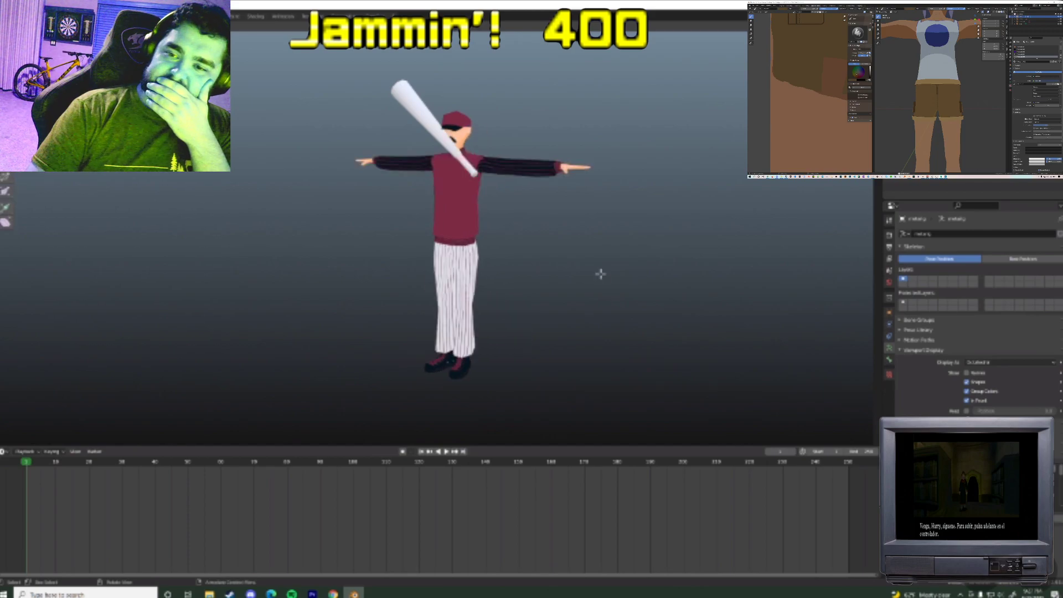
pyautogui.press('Tab')
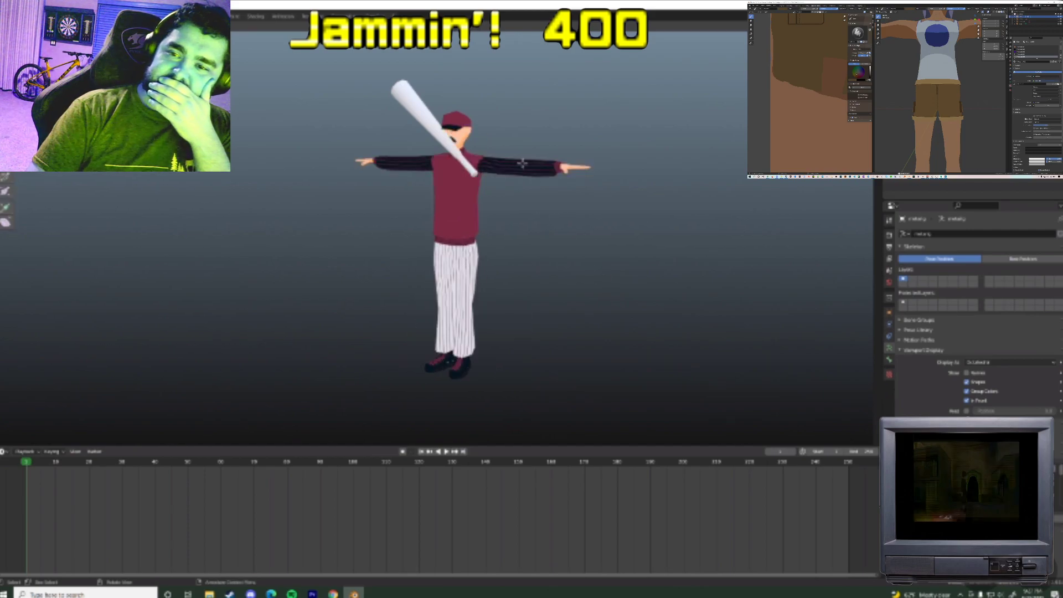
pyautogui.scroll(6, 533, 190)
pyautogui.scroll(-4, 467, 123)
pyautogui.press('Tab')
pyautogui.press('Tab')
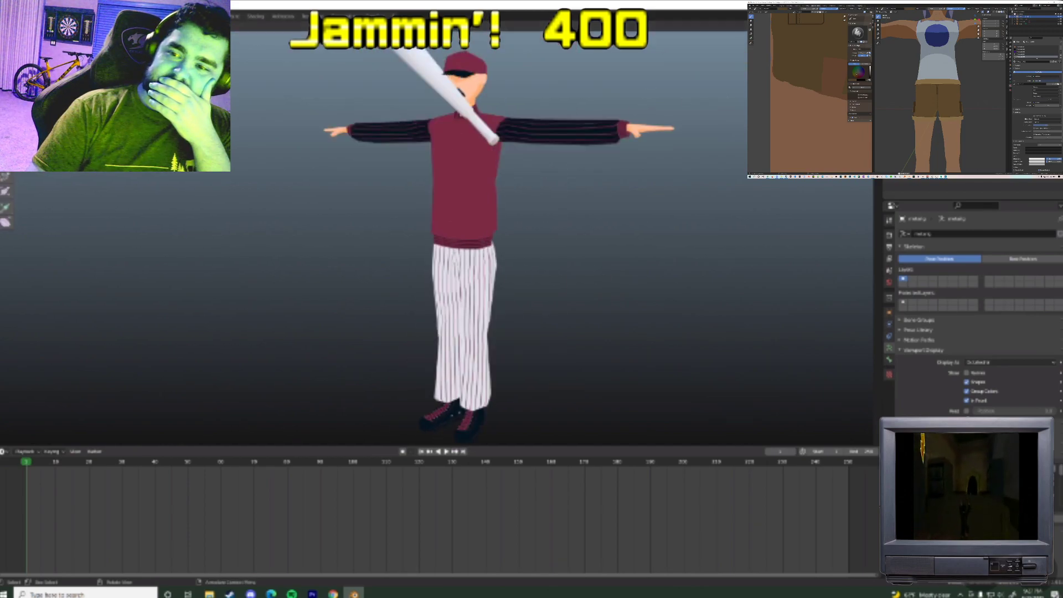
pyautogui.hotkey('alt', 'shift', 'z')
pyautogui.keyDown('shift'); pyautogui.moveTo(585, 137); pyautogui.dragTo(559, 192, button='middle'); pyautogui.keyUp('shift')
pyautogui.press('Tab')
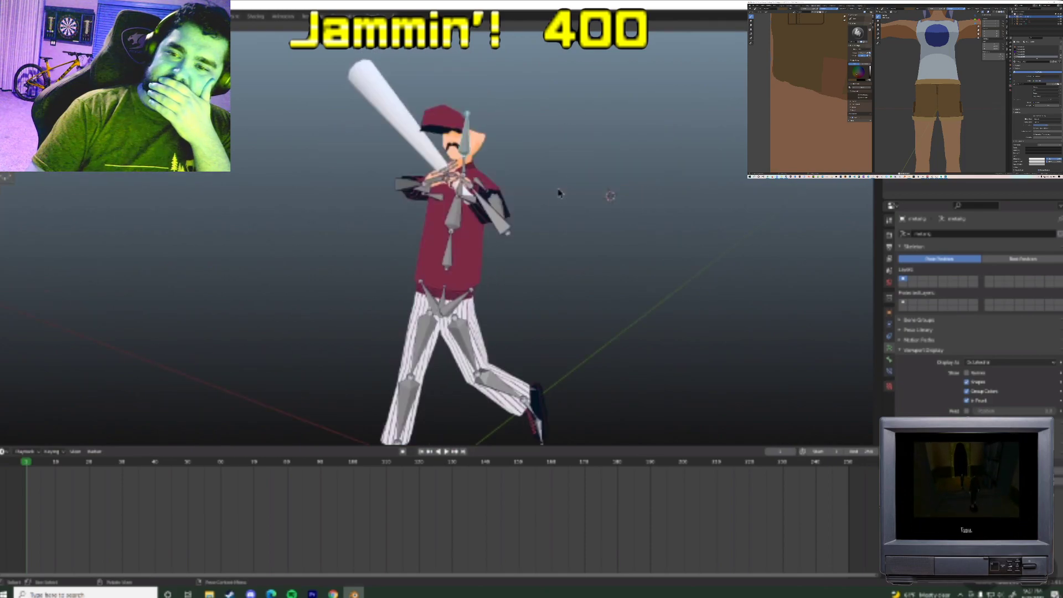
pyautogui.press('space')
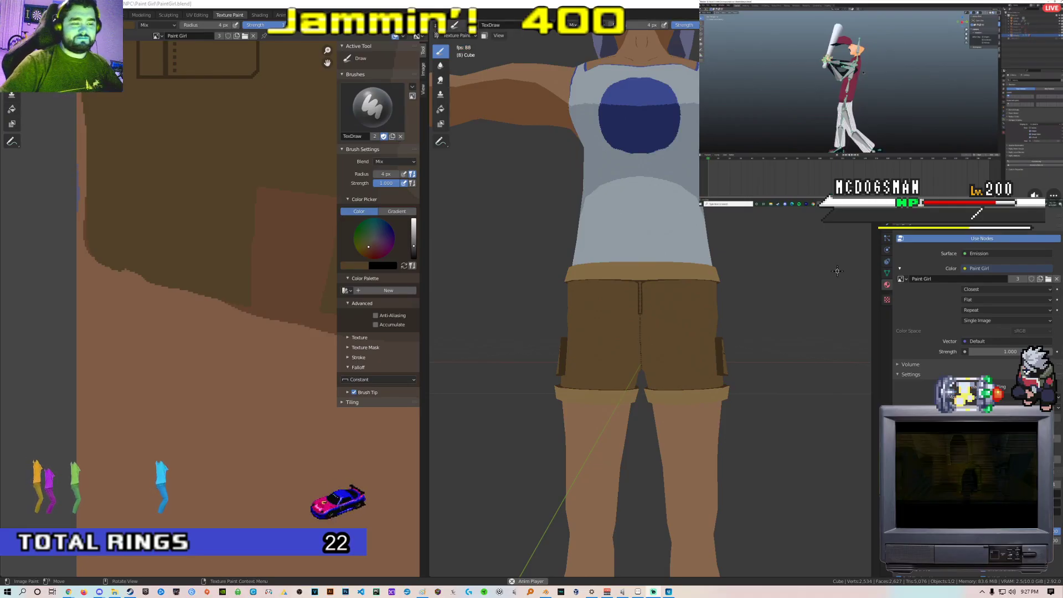
# Examine the girl character's face, torso, arms and shorts from the front and side
pyautogui.moveTo(689, 243); pyautogui.dragTo(673, 305, button='middle')
pyautogui.scroll(-5, 669, 264)
pyautogui.scroll(4, 669, 264)
pyautogui.scroll(2, 673, 305)
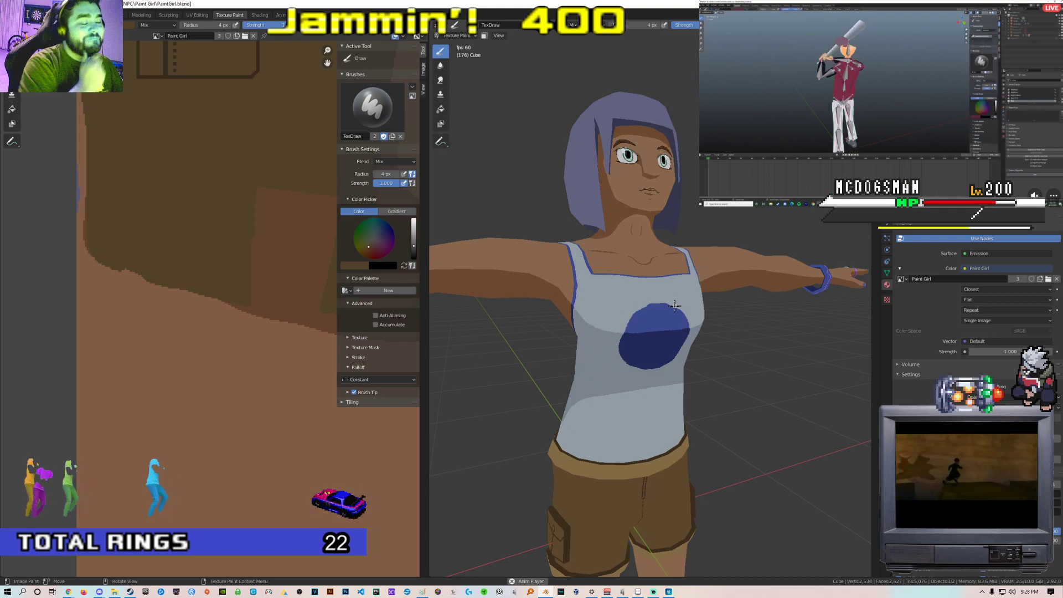
pyautogui.moveTo(669, 296); pyautogui.dragTo(641, 287, button='middle')
pyautogui.scroll(-3, 726, 325)
pyautogui.scroll(7, 726, 324)
pyautogui.scroll(-4, 692, 318)
pyautogui.scroll(-3, 665, 326)
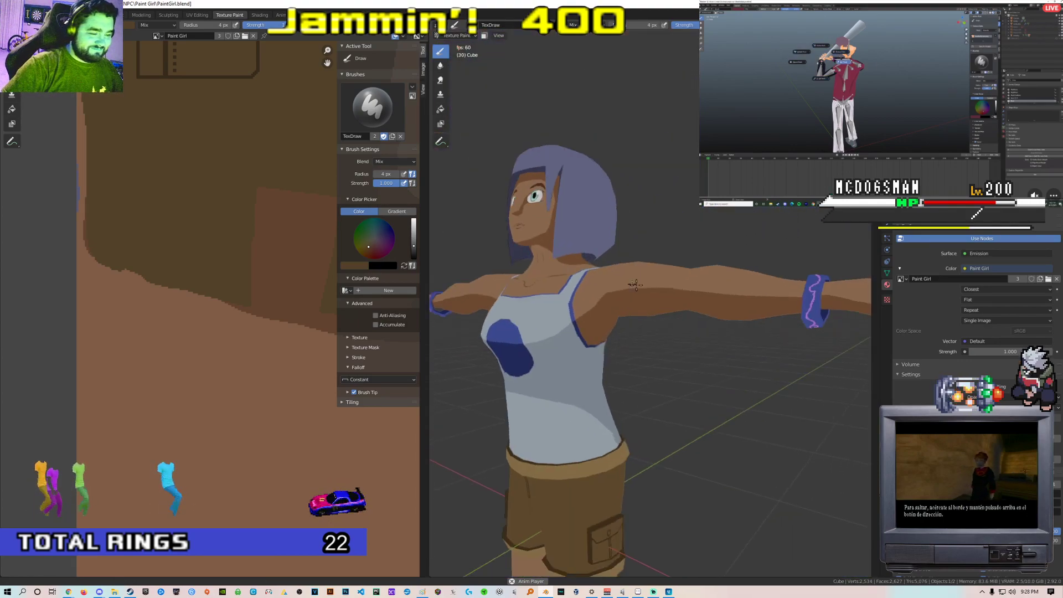
pyautogui.scroll(-4, 640, 287)
pyautogui.keyDown('shift'); pyautogui.moveTo(671, 336); pyautogui.dragTo(658, 272, button='middle'); pyautogui.keyUp('shift')
pyautogui.scroll(4, 656, 291)
pyautogui.moveTo(568, 302)
pyautogui.mouseDown(button='middle')
pyautogui.moveTo(633, 316)
pyautogui.moveTo(657, 303)
pyautogui.moveTo(557, 321)
pyautogui.moveTo(693, 330)
pyautogui.moveTo(725, 375)
pyautogui.moveTo(707, 339)
pyautogui.moveTo(581, 351)
pyautogui.moveTo(640, 351)
pyautogui.moveTo(657, 332)
pyautogui.moveTo(676, 288)
pyautogui.moveTo(628, 291)
pyautogui.moveTo(650, 315)
pyautogui.moveTo(708, 308)
pyautogui.moveTo(784, 327)
pyautogui.mouseUp(button='middle')
pyautogui.scroll(4, 637, 315)
# Examine the character's mesh in Edit Mode, finishing with the edge flow on the front of the shorts
pyautogui.press('Tab')
pyautogui.scroll(-4, 638, 316)
pyautogui.scroll(2, 693, 330)
pyautogui.scroll(2, 706, 339)
pyautogui.scroll(3, 664, 327)
pyautogui.press('Tab')
pyautogui.scroll(-2, 709, 307)
pyautogui.scroll(-4, 785, 327)
pyautogui.keyDown('shift'); pyautogui.moveTo(719, 318); pyautogui.dragTo(700, 379, button='middle'); pyautogui.keyUp('shift')
pyautogui.moveTo(700, 379)
pyautogui.mouseDown(button='middle')
pyautogui.moveTo(652, 356)
pyautogui.moveTo(643, 317)
pyautogui.mouseUp(button='middle')
pyautogui.scroll(6, 652, 356)
pyautogui.press('Tab')
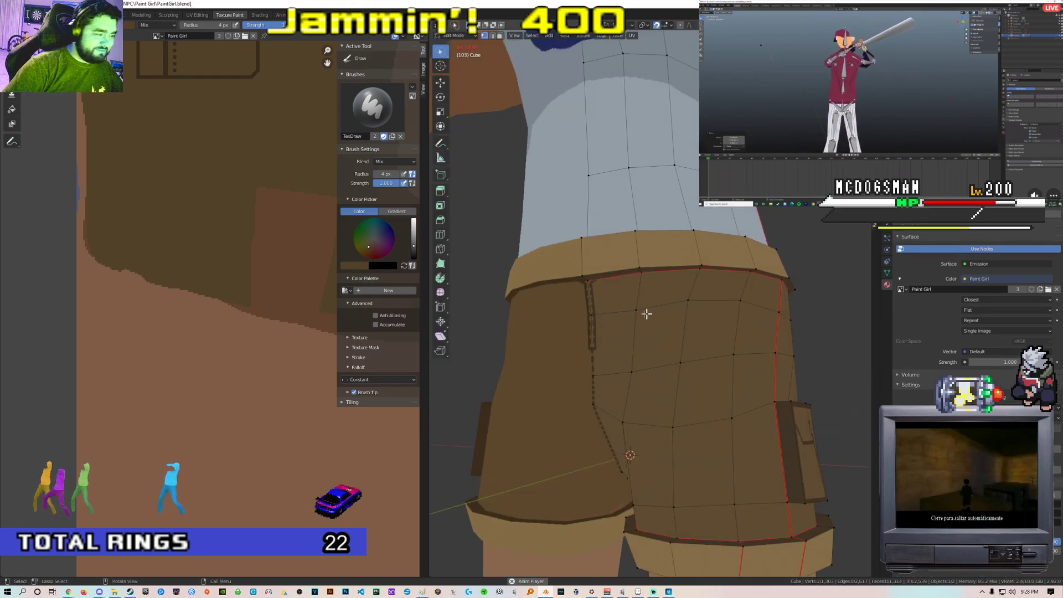
# Switch to the UV editing workspace and select the whole mesh to show the shorts' UV layout over the texture
pyautogui.scroll(-5, 221, 301)
pyautogui.moveTo(249, 262); pyautogui.dragTo(223, 284, button='middle')
pyautogui.scroll(3, 223, 284)
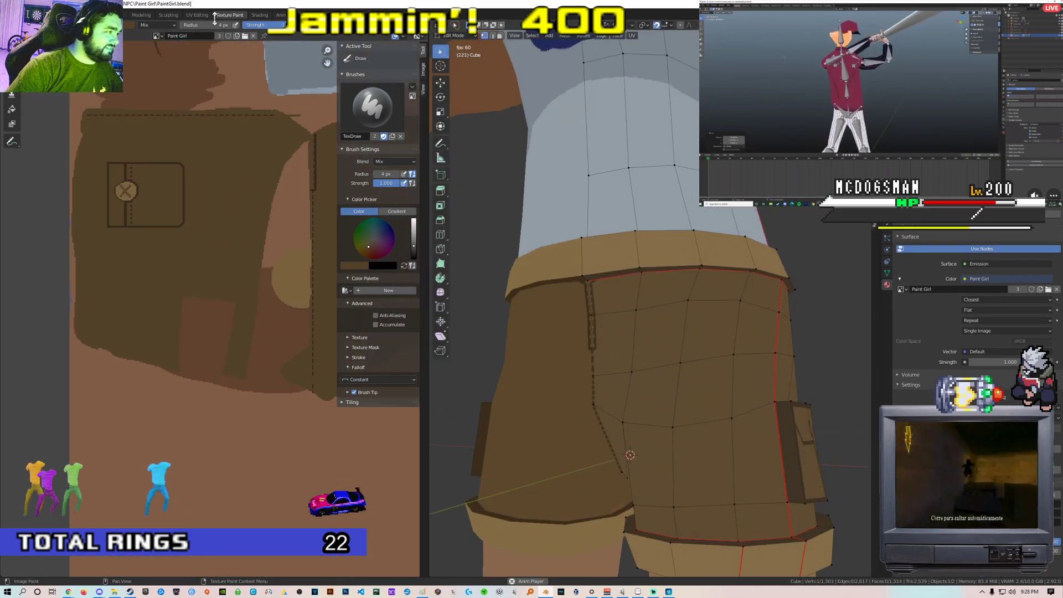
pyautogui.click(197, 15)
pyautogui.scroll(-4, 519, 186)
pyautogui.press('a')
pyautogui.scroll(-3, 188, 335)
pyautogui.scroll(3, 278, 265)
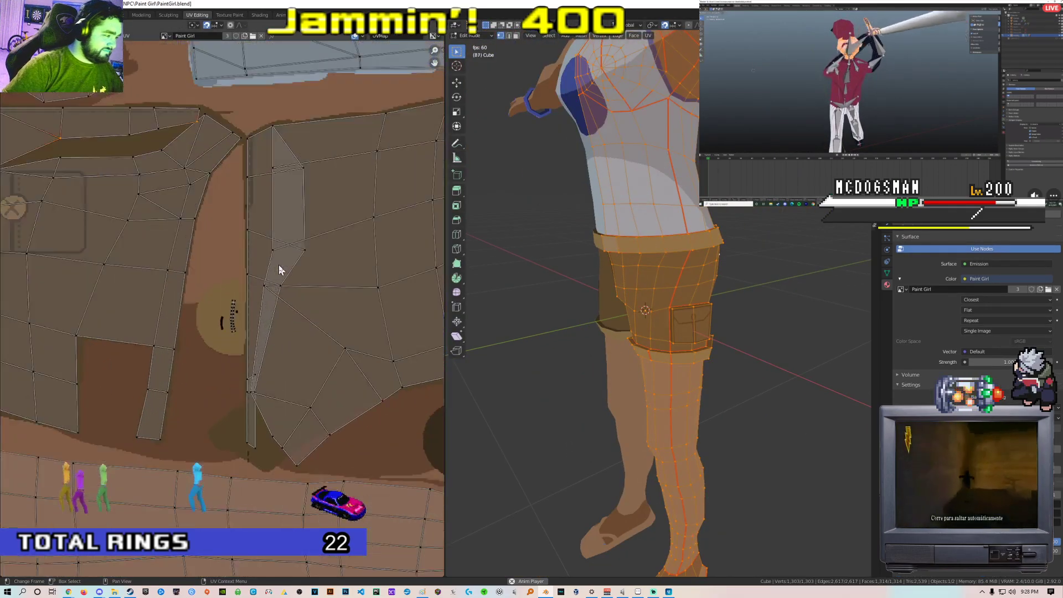
pyautogui.scroll(3, 632, 271)
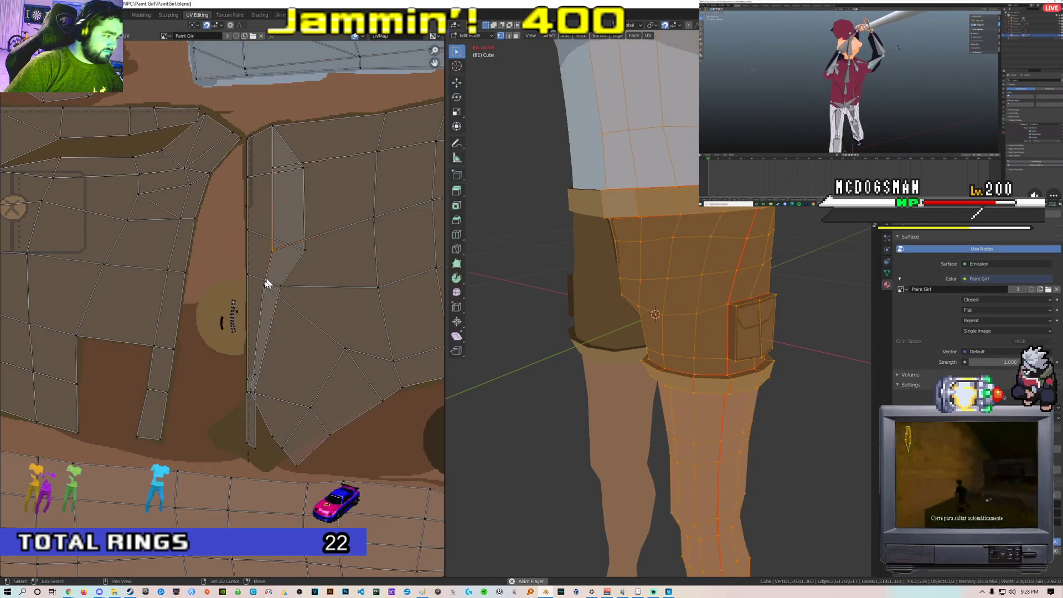
# Move the UV vertices beside the shorts' front fly onto the neighbouring faces' edge to close the gap
pyautogui.press('g')
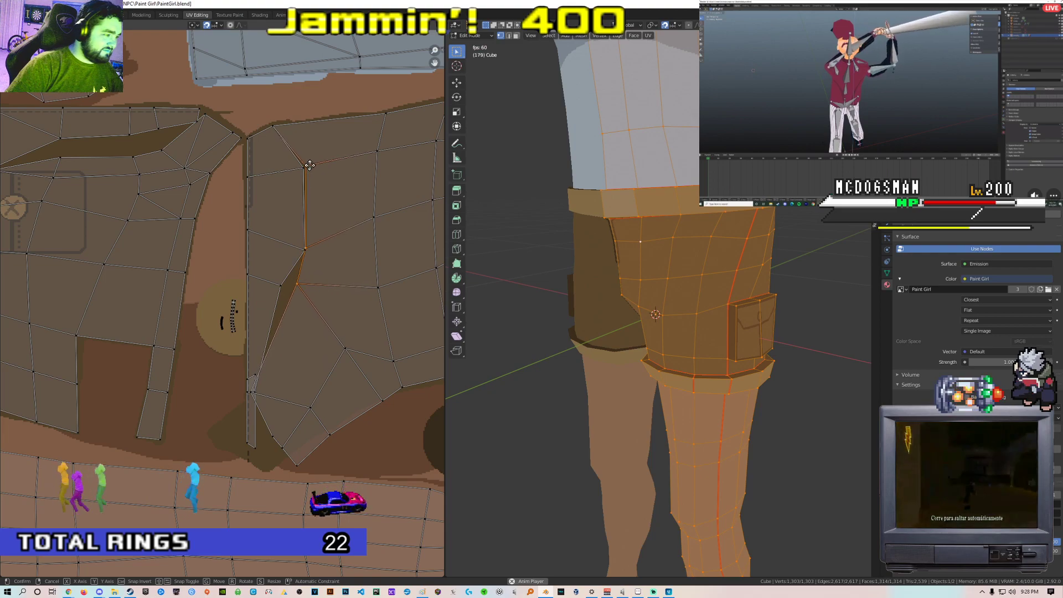
pyautogui.click(310, 165)
pyautogui.click(297, 285)
pyautogui.press('g')
pyautogui.click(285, 290)
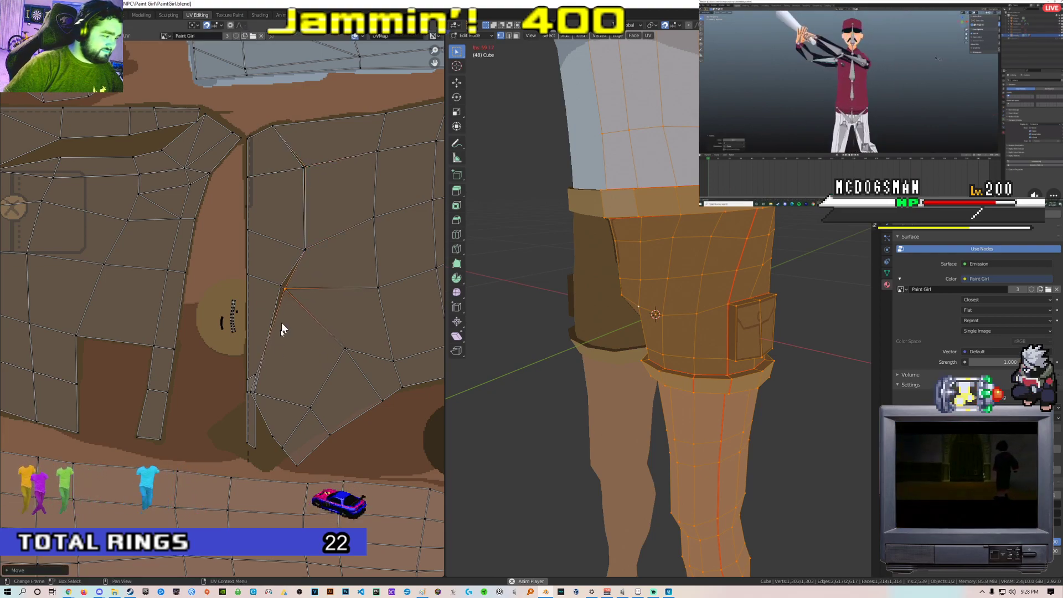
pyautogui.click(252, 393)
pyautogui.press('g')
pyautogui.click(261, 396)
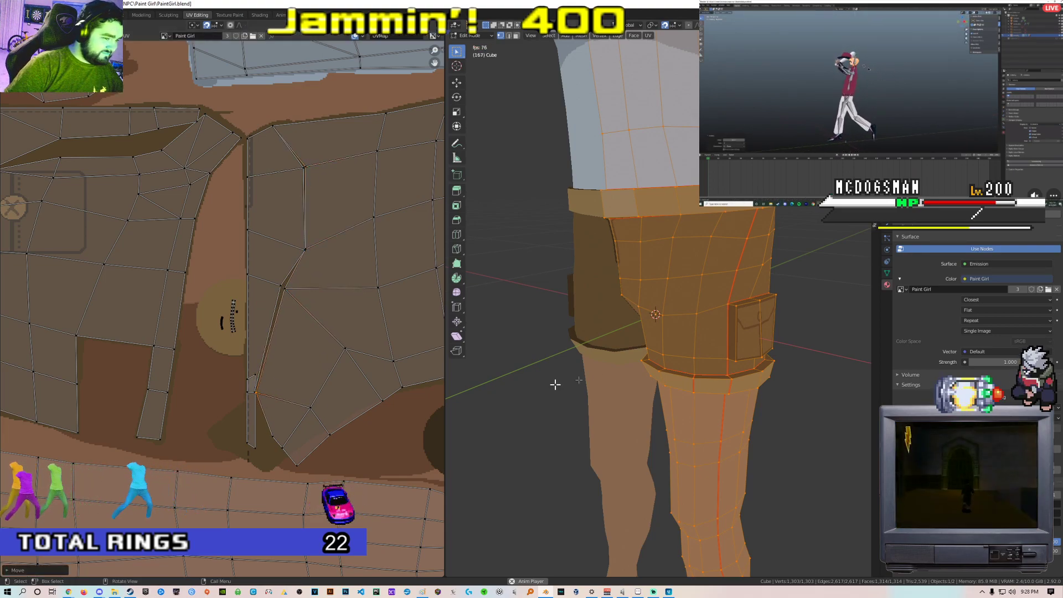
# Examine the shorts' side and cargo pocket on the model and the matching pocket areas of the texture
pyautogui.press('Tab')
pyautogui.scroll(-2, 658, 343)
pyautogui.moveTo(725, 332)
pyautogui.mouseDown(button='middle')
pyautogui.moveTo(572, 325)
pyautogui.moveTo(756, 345)
pyautogui.mouseUp(button='middle')
pyautogui.scroll(4, 637, 321)
pyautogui.press('Tab')
pyautogui.scroll(-4, 638, 321)
pyautogui.scroll(-1, 573, 324)
pyautogui.press('Tab')
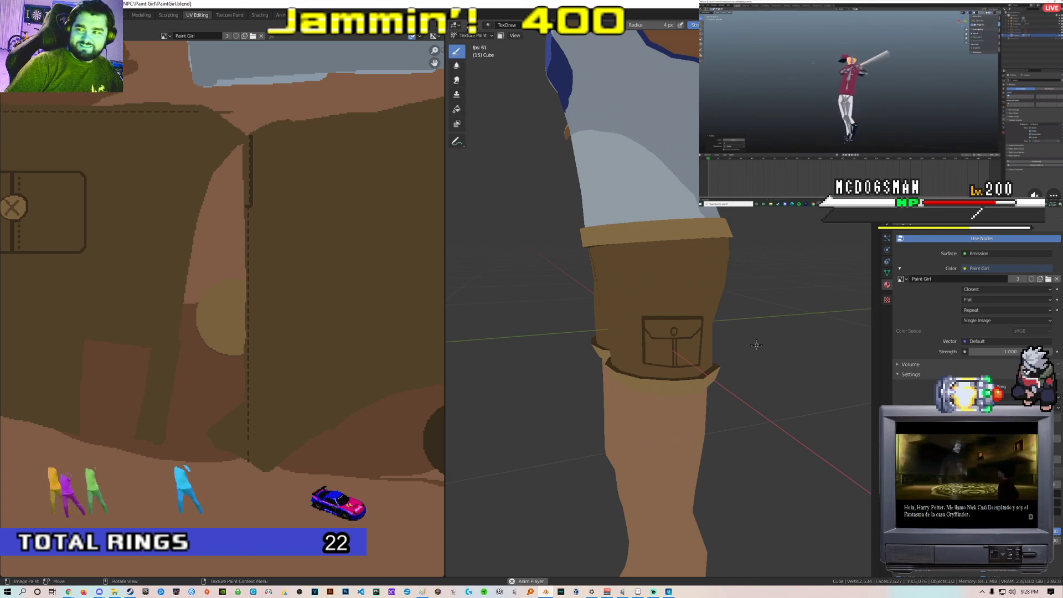
pyautogui.scroll(-4, 365, 346)
pyautogui.scroll(3, 343, 346)
pyautogui.moveTo(318, 352); pyautogui.dragTo(302, 360, button='middle')
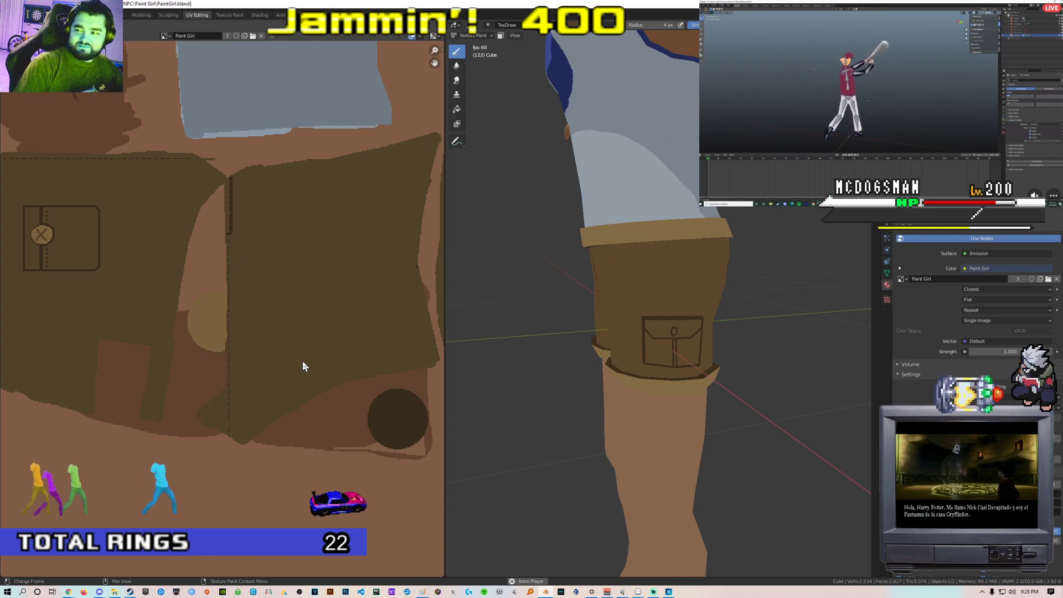
pyautogui.moveTo(235, 299); pyautogui.dragTo(322, 315, button='middle')
pyautogui.scroll(1, 335, 314)
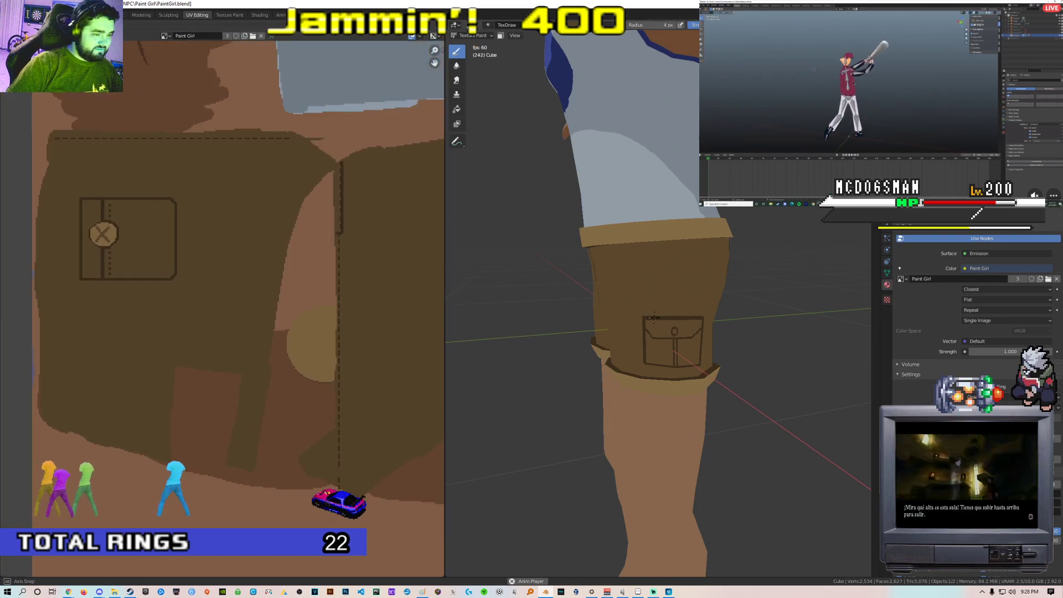
pyautogui.moveTo(611, 315); pyautogui.dragTo(734, 314, button='middle')
# Save the current texture image and reopen the recent file paintgirltex.png in Aseprite
pyautogui.press('Tab')
pyautogui.scroll(5, 707, 247)
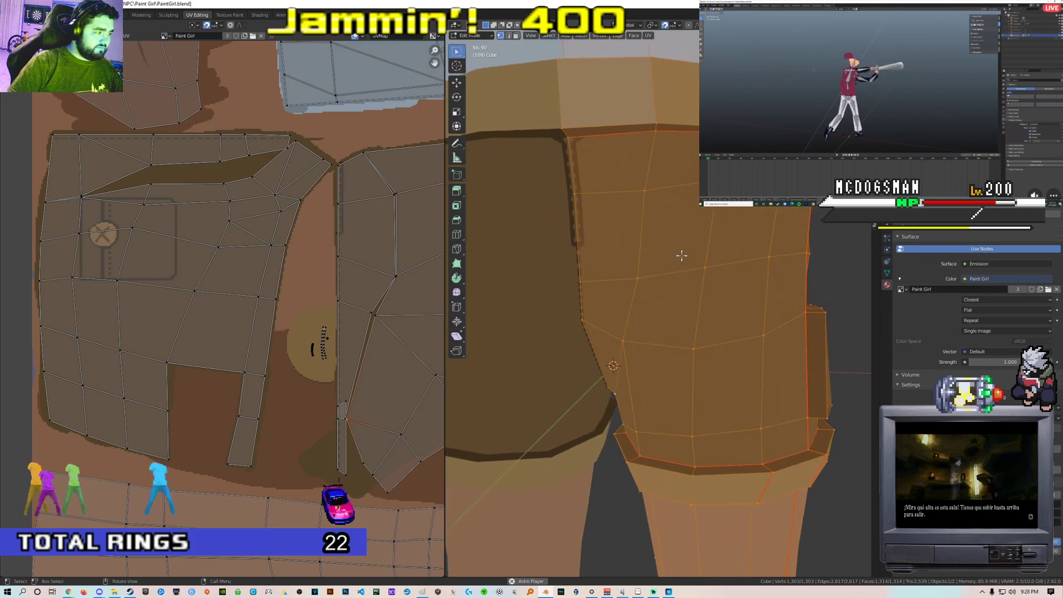
pyautogui.click(110, 35)
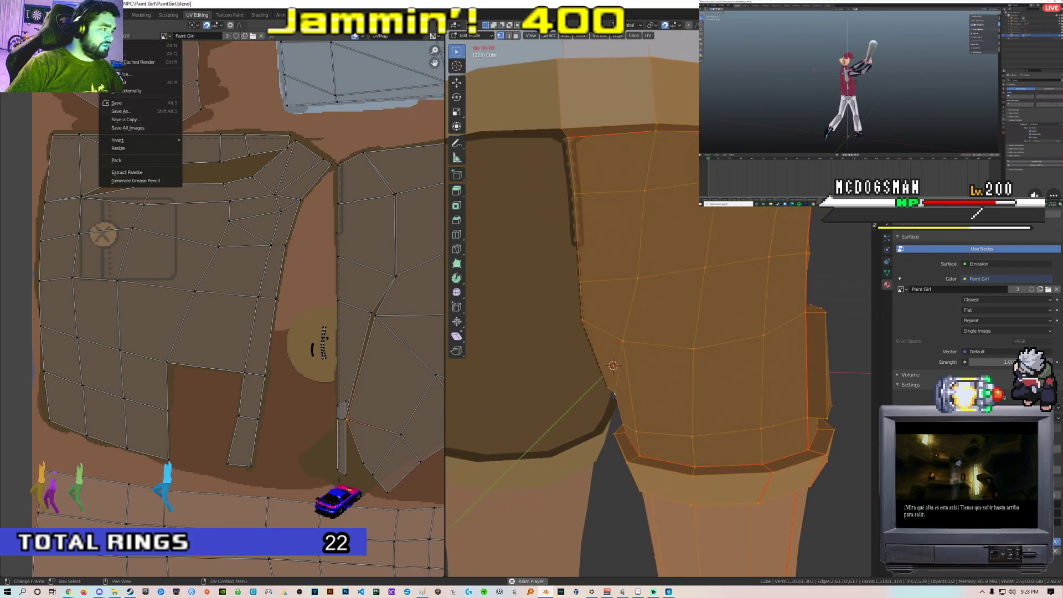
pyautogui.click(119, 102)
pyautogui.hotkey('alt', 'Tab')
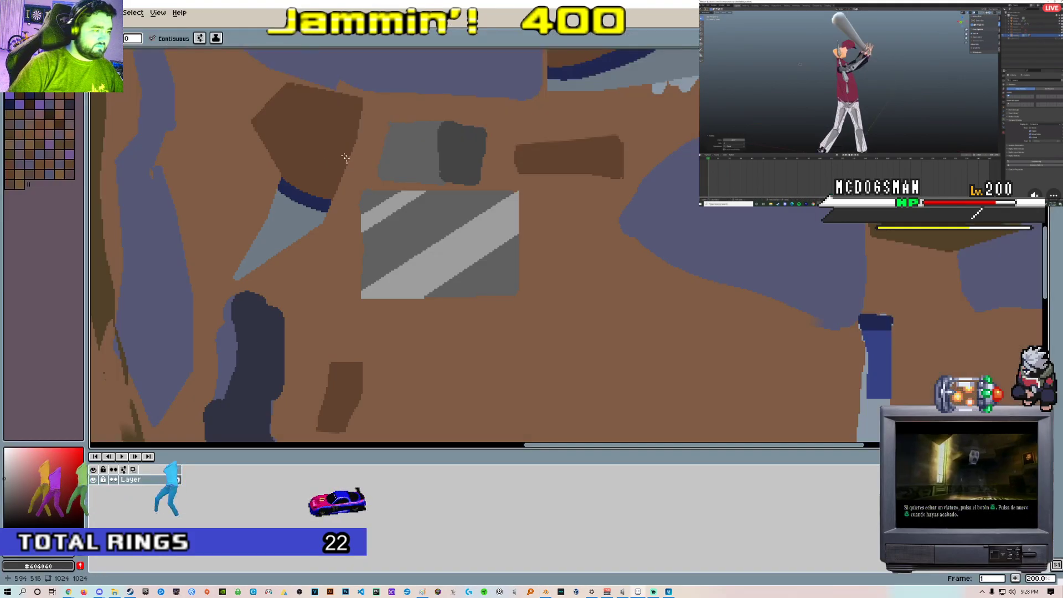
pyautogui.click(13, 12)
pyautogui.moveTo(67, 42)
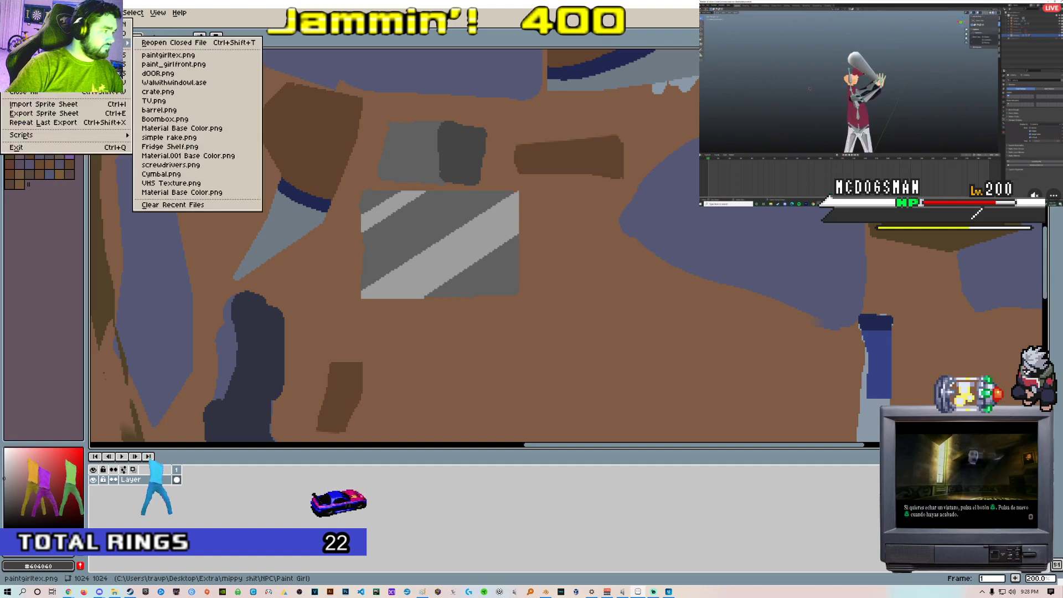
pyautogui.click(162, 56)
# Copy the vertical dashed stitch line below the shorts' front fly, selecting a strip about 2 by 172 pixels
pyautogui.scroll(2, 349, 282)
pyautogui.moveTo(320, 211)
pyautogui.mouseDown(button='middle')
pyautogui.moveTo(370, 192)
pyautogui.moveTo(455, 190)
pyautogui.mouseUp(button='middle')
pyautogui.scroll(-2, 390, 191)
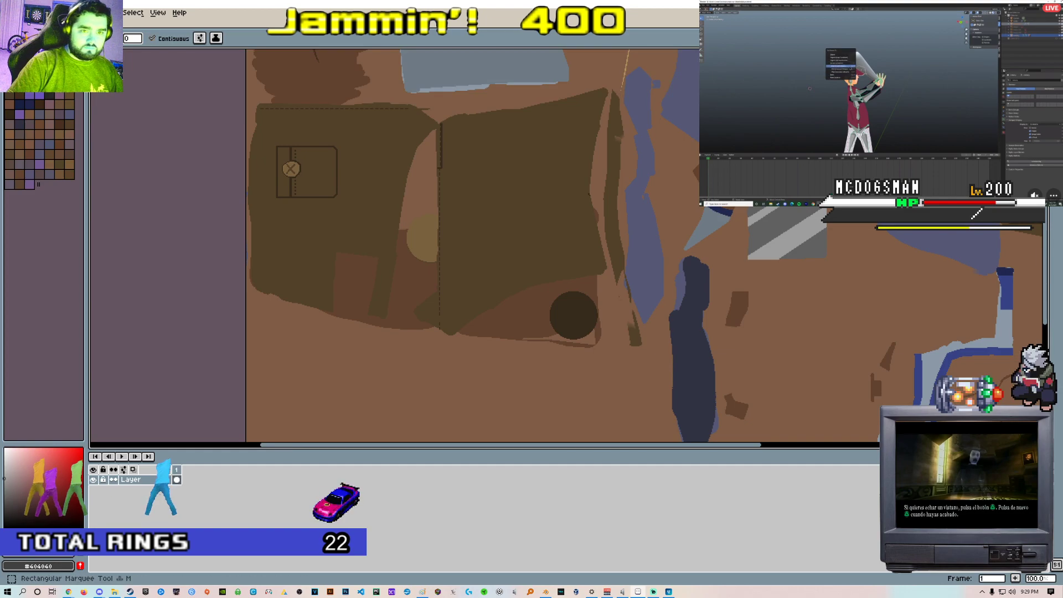
pyautogui.click(1055, 54)
pyautogui.scroll(2, 516, 201)
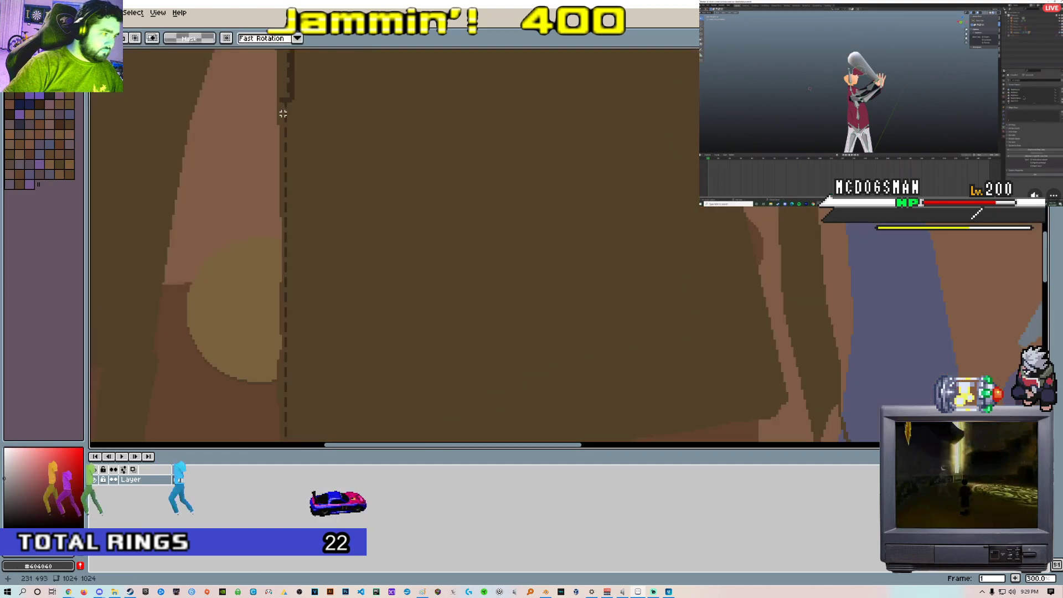
pyautogui.click(323, 148)
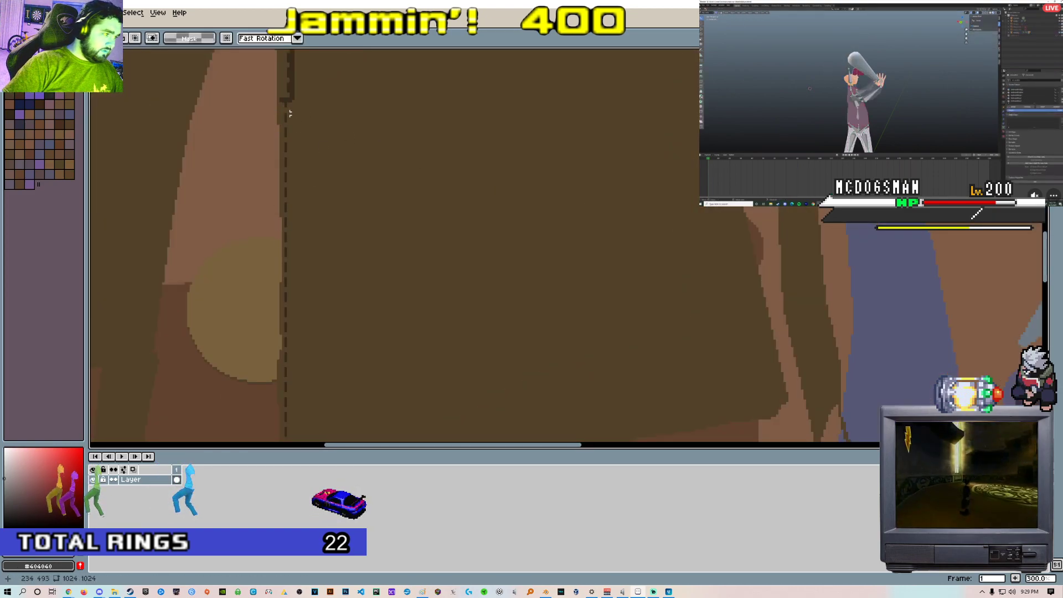
pyautogui.moveTo(285, 114); pyautogui.dragTo(304, 286)
pyautogui.moveTo(308, 216); pyautogui.dragTo(300, 241)
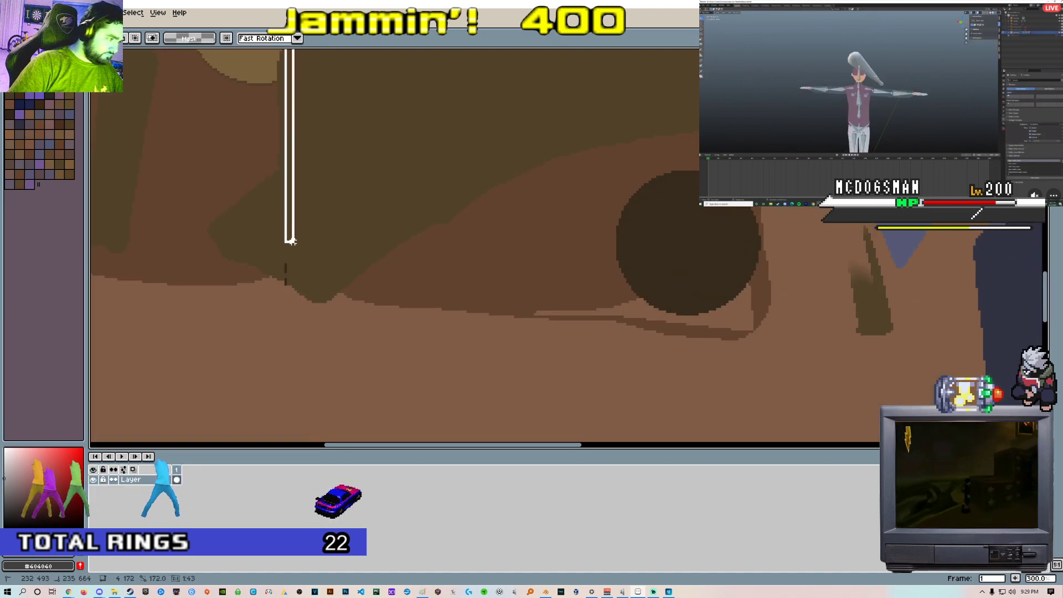
pyautogui.hotkey('ctrl', 'x')
pyautogui.scroll(-4, 306, 232)
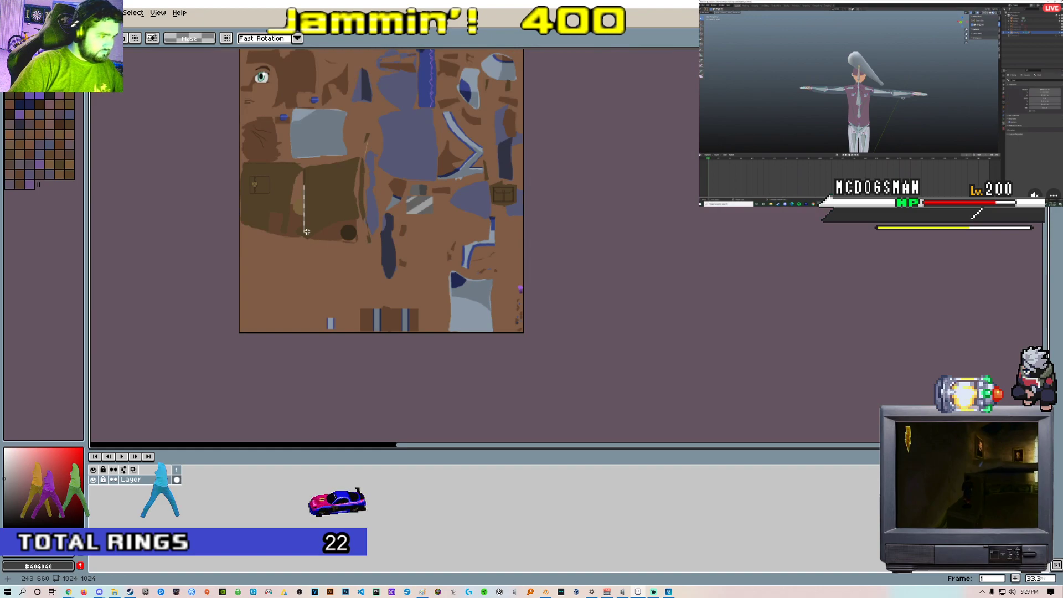
pyautogui.hotkey('ctrl', 'z')
# Paste the copied stitch line beside the pocket panel's outer edge, starting just under the corner of the existing horizontal stitching
pyautogui.moveTo(271, 216); pyautogui.dragTo(369, 247, button='middle')
pyautogui.scroll(3, 369, 247)
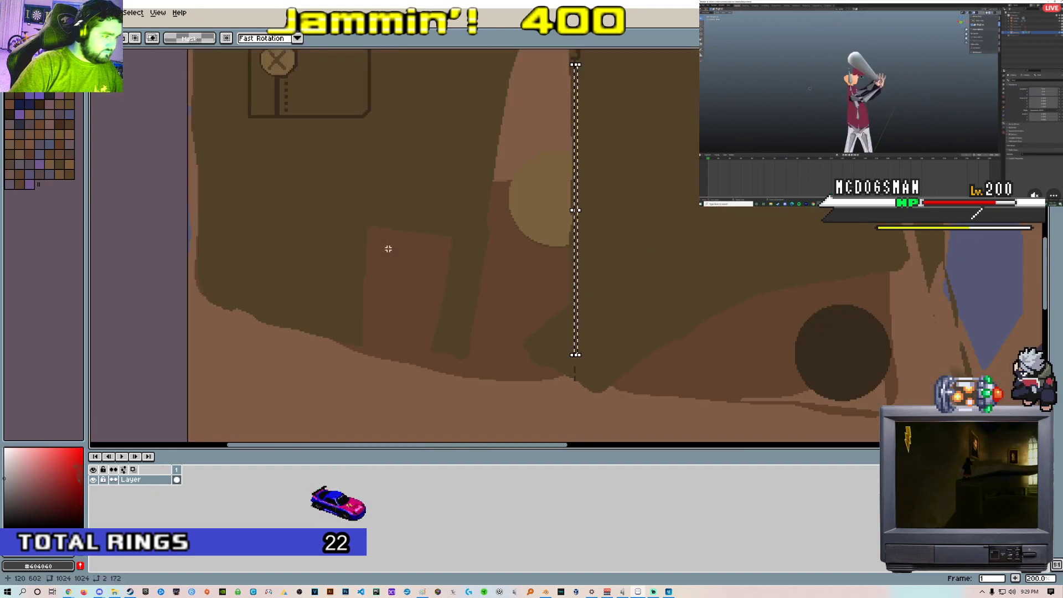
pyautogui.moveTo(332, 209); pyautogui.dragTo(430, 267, button='middle')
pyautogui.scroll(-1, 457, 259)
pyautogui.scroll(1, 456, 257)
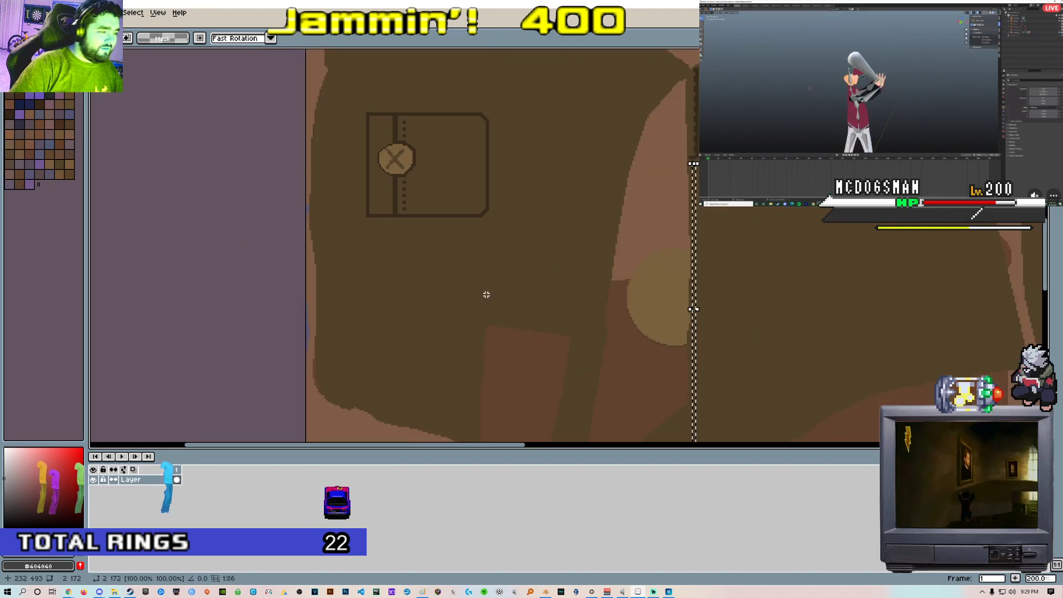
pyautogui.moveTo(484, 294); pyautogui.dragTo(545, 305, button='middle')
pyautogui.moveTo(539, 178); pyautogui.dragTo(598, 184, button='middle')
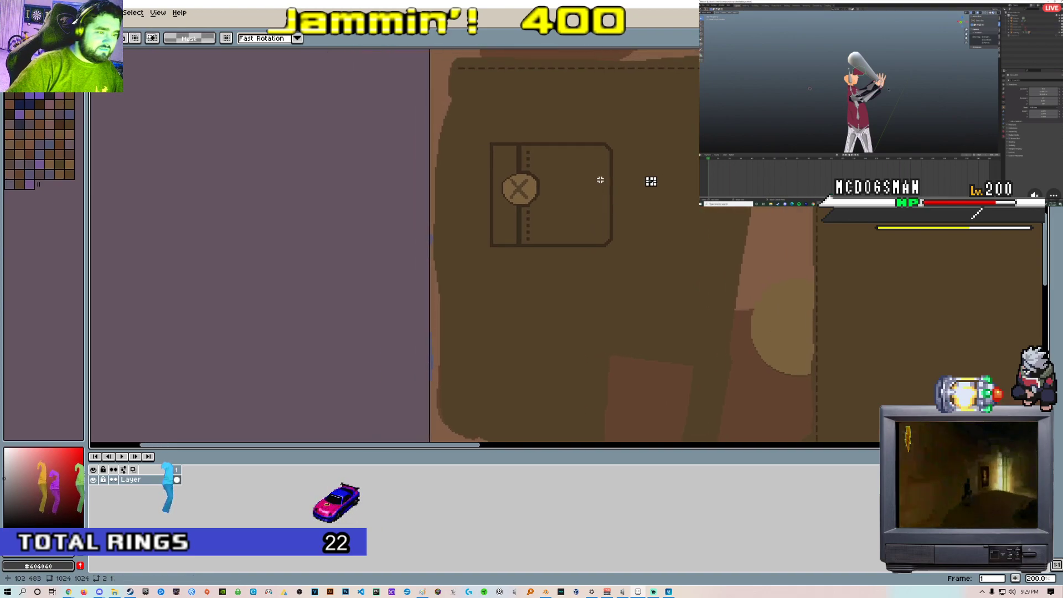
pyautogui.hotkey('ctrl', 'v')
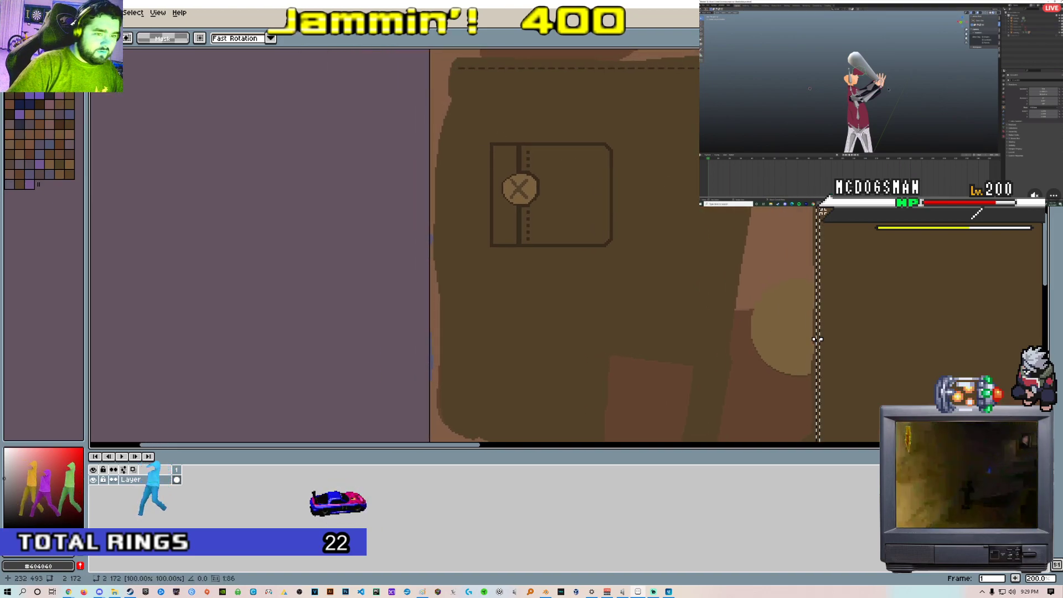
pyautogui.scroll(4, 468, 113)
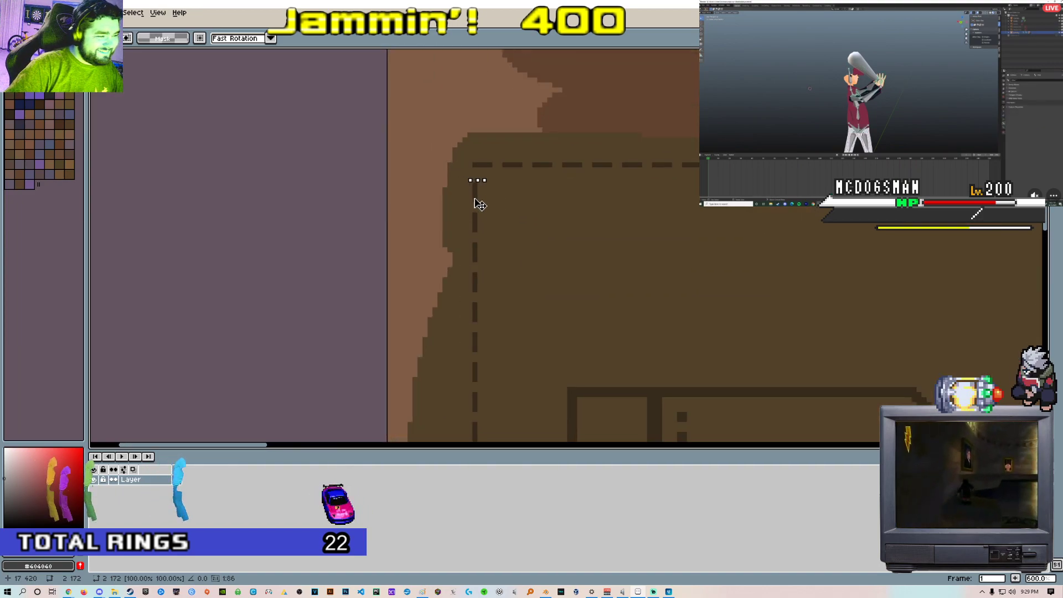
pyautogui.scroll(-4, 539, 210)
pyautogui.scroll(-2, 536, 144)
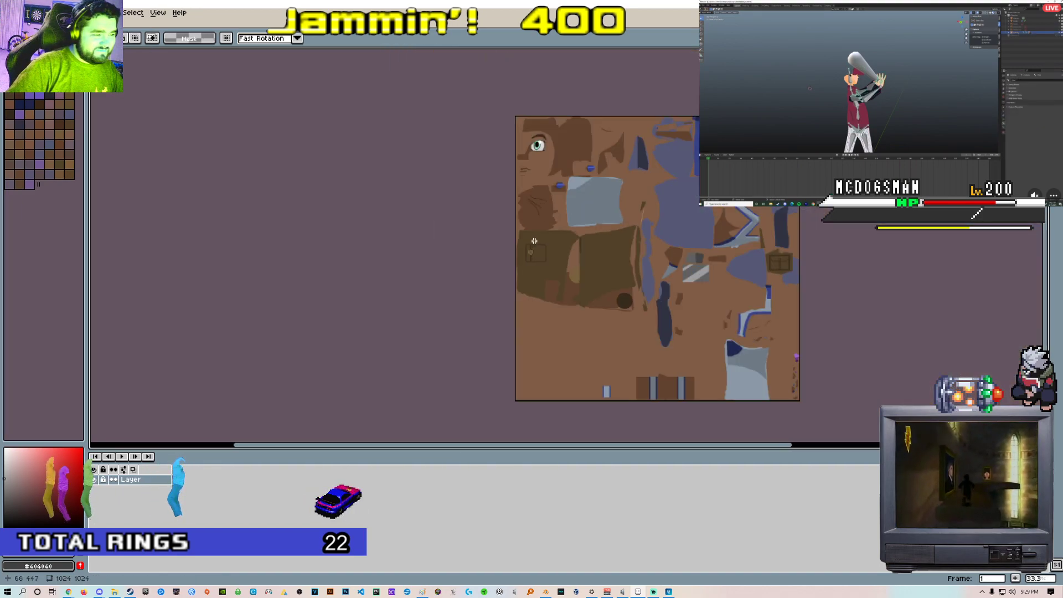
# Switch back to Blender, reload the edited texture image and view the back of the shorts
pyautogui.scroll(2, 534, 240)
pyautogui.moveTo(534, 239); pyautogui.dragTo(563, 130, button='middle')
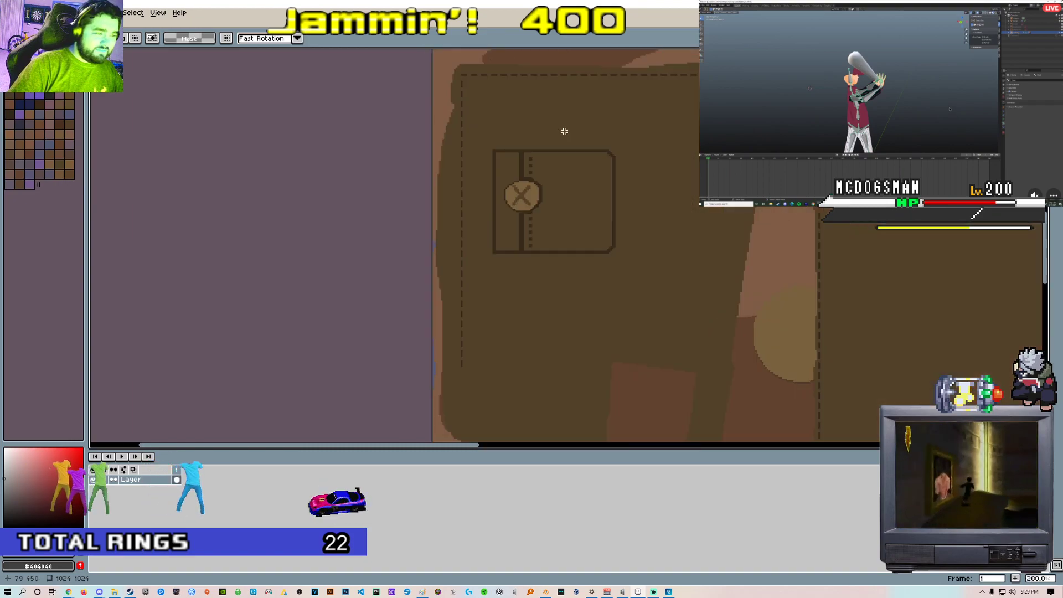
pyautogui.scroll(-3, 519, 155)
pyautogui.scroll(5, 519, 155)
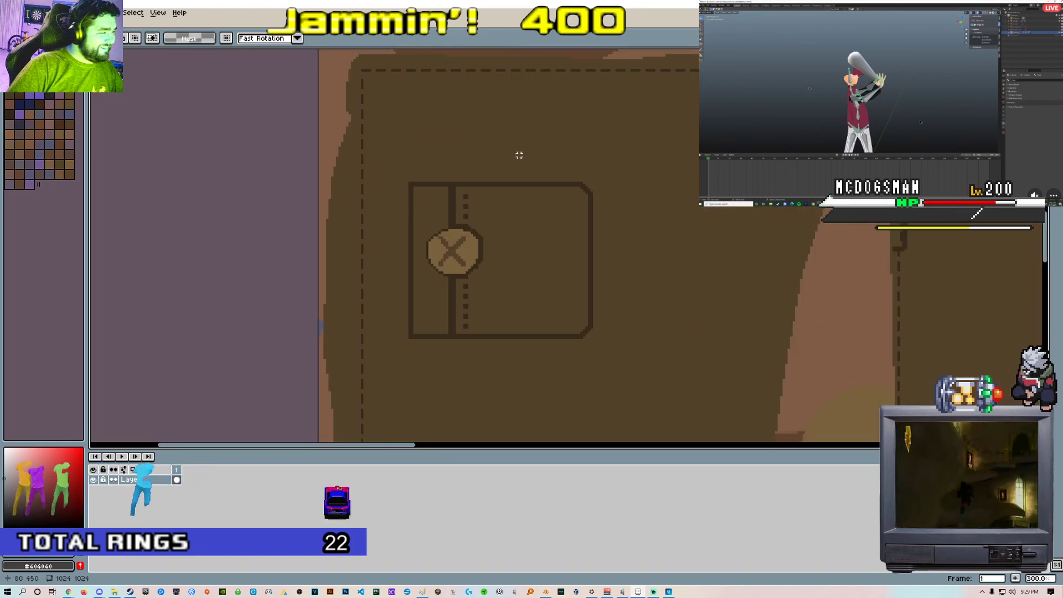
pyautogui.hotkey('alt', 'Tab')
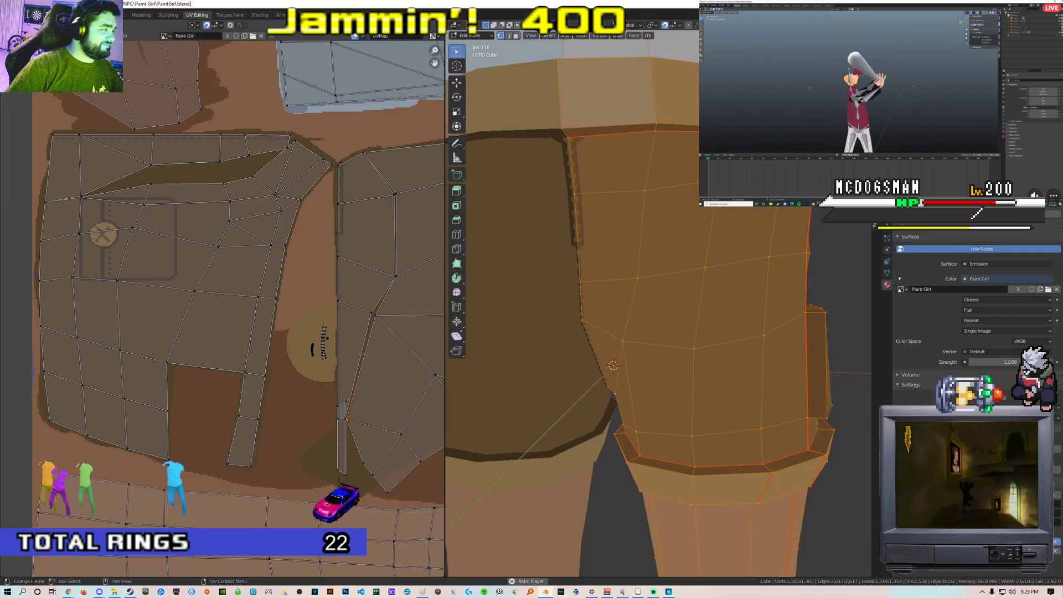
pyautogui.click(108, 35)
pyautogui.click(114, 83)
pyautogui.press('Tab')
pyautogui.moveTo(714, 194); pyautogui.dragTo(448, 197, button='middle')
# Select the row of faces below the waistband at the back of the shorts to locate it in the UV layout
pyautogui.press('Tab')
pyautogui.moveTo(603, 186); pyautogui.dragTo(630, 188, button='middle')
pyautogui.press('3')
pyautogui.keyDown('alt'); pyautogui.click(683, 185); pyautogui.keyUp('alt')
pyautogui.scroll(-3, 574, 185)
pyautogui.scroll(-4, 223, 236)
pyautogui.scroll(4, 223, 236)
pyautogui.moveTo(226, 224); pyautogui.dragTo(339, 212, button='middle')
pyautogui.scroll(1, 339, 213)
# Straighten the shorts panel's outer UV border beside the new stitching by scaling its vertices to 0 along X
pyautogui.press('a')
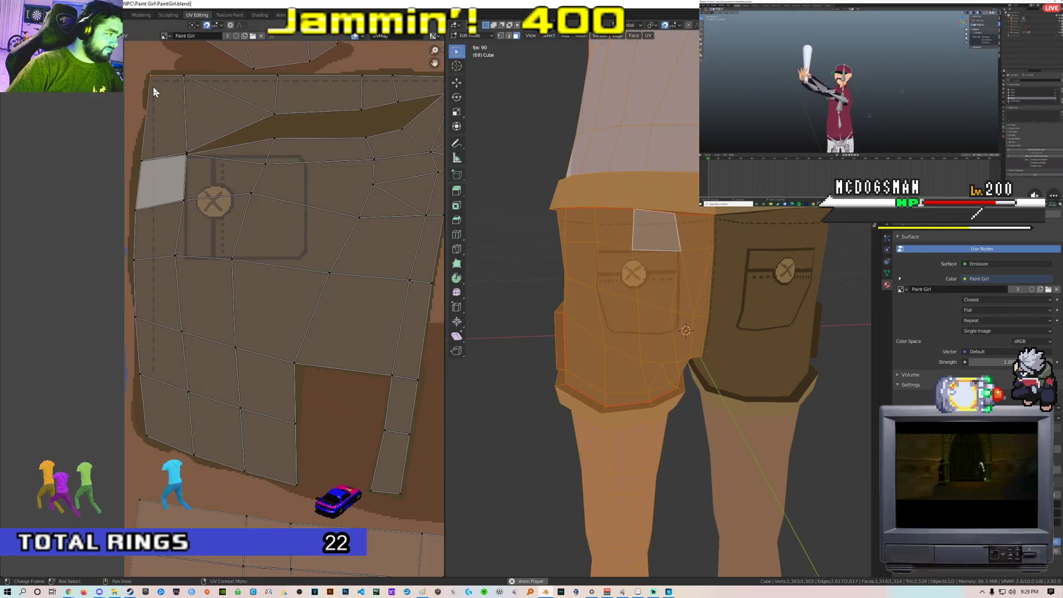
pyautogui.keyDown('shift'); pyautogui.click(140, 375); pyautogui.keyUp('shift')
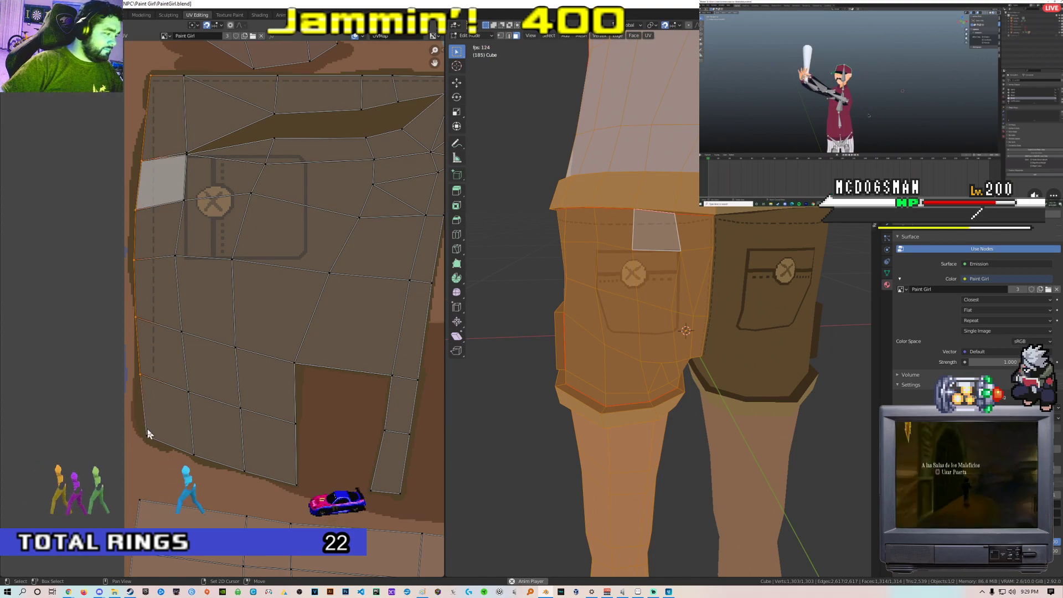
pyautogui.keyDown('shift'); pyautogui.click(146, 434); pyautogui.keyUp('shift')
pyautogui.press('s')
pyautogui.press('x')
pyautogui.press('0')
pyautogui.press('Return')
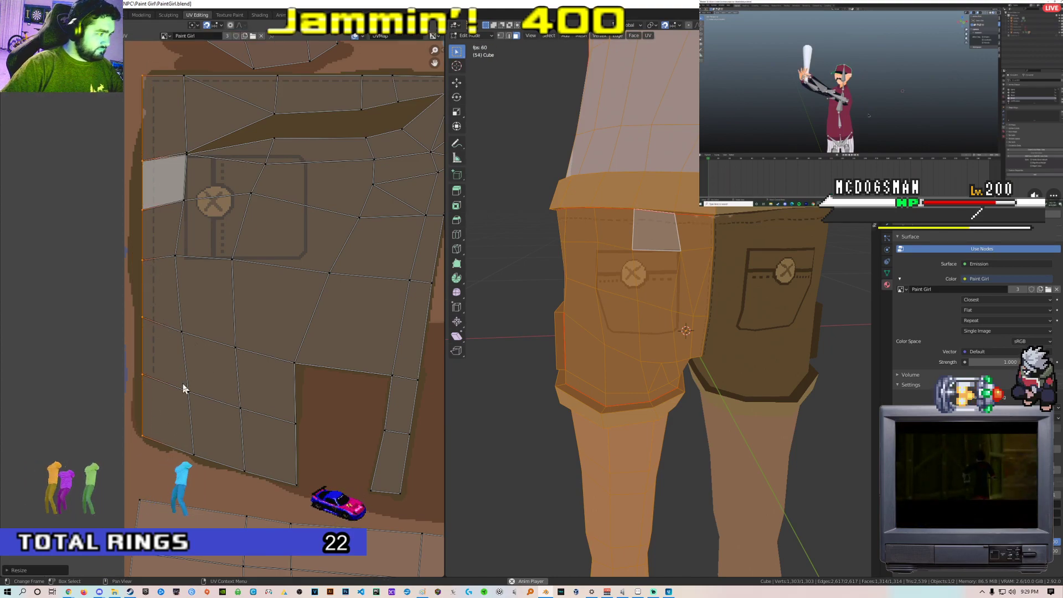
# Straighten the next column of UV vertices inward from the outer border by scaling them to 0 along X
pyautogui.press('Tab')
pyautogui.moveTo(669, 343); pyautogui.dragTo(696, 323, button='middle')
pyautogui.scroll(3, 726, 342)
pyautogui.press('Tab')
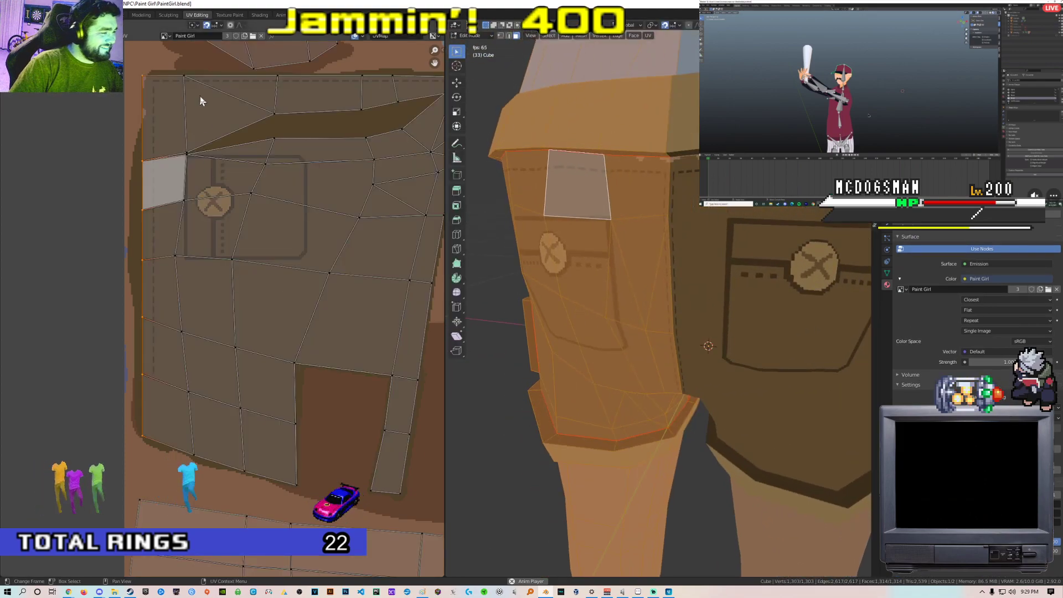
pyautogui.press('c')
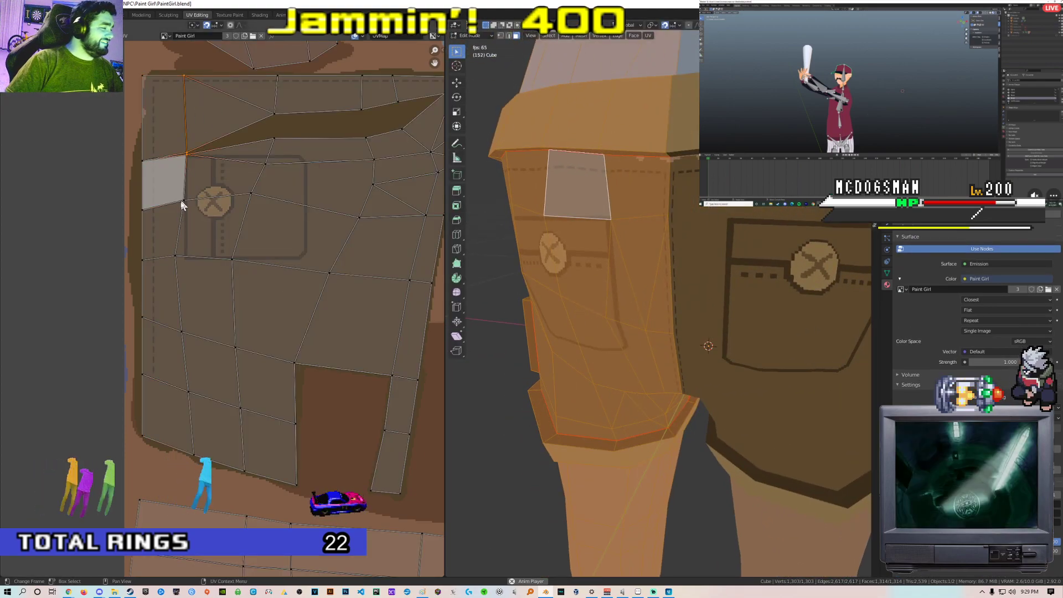
pyautogui.moveTo(185, 100); pyautogui.dragTo(178, 198)
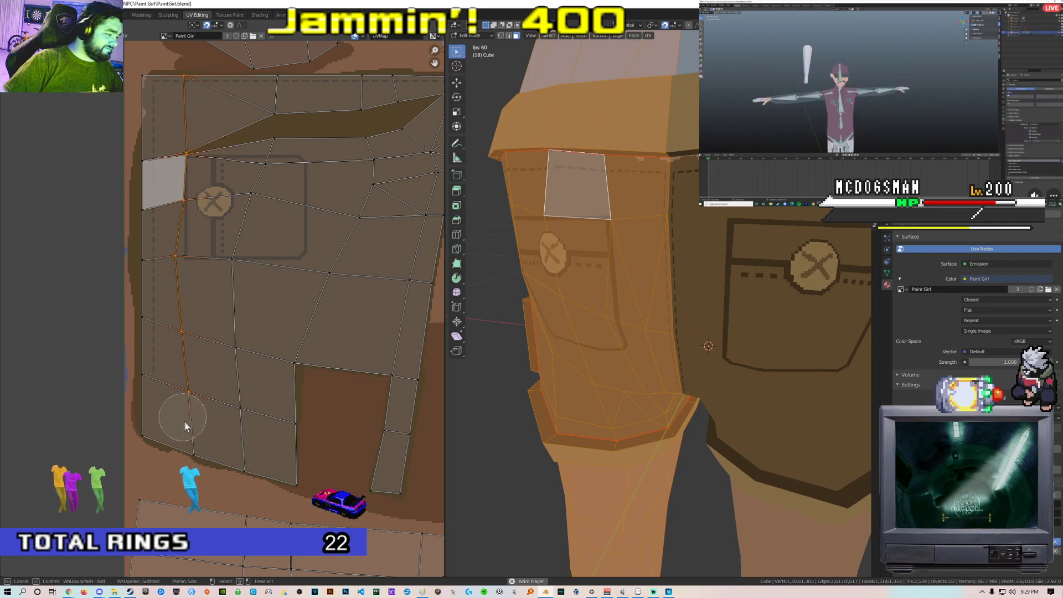
pyautogui.moveTo(182, 416); pyautogui.dragTo(191, 438)
pyautogui.press('Return')
pyautogui.press('s')
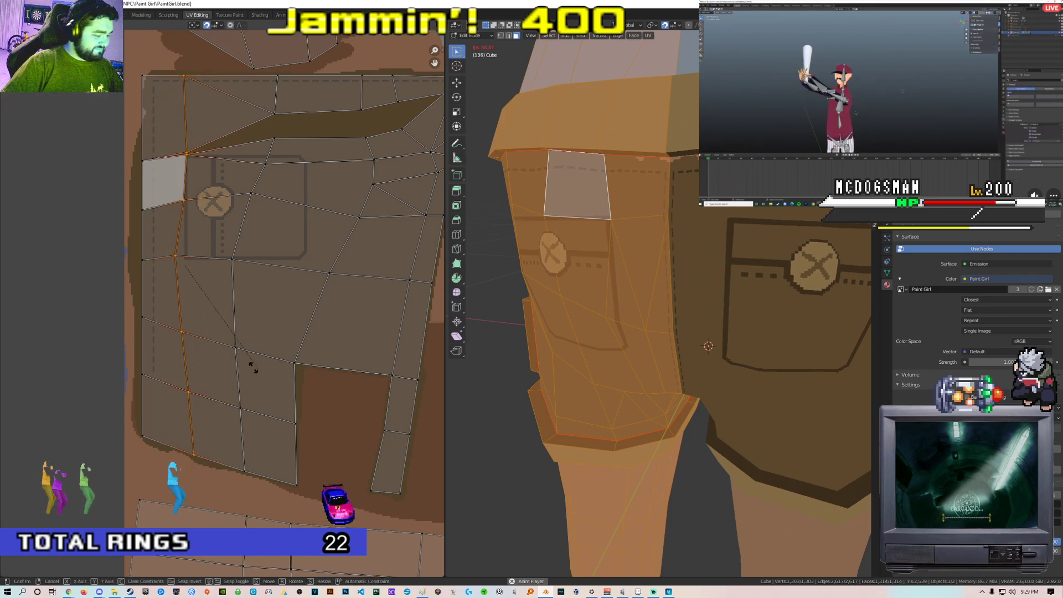
pyautogui.press('x')
pyautogui.press('0')
pyautogui.press('Return')
# Examine the back pocket and waist stitching on the model against the UV vertices around the pocket drawing
pyautogui.press('Tab')
pyautogui.moveTo(584, 233); pyautogui.dragTo(611, 230, button='middle')
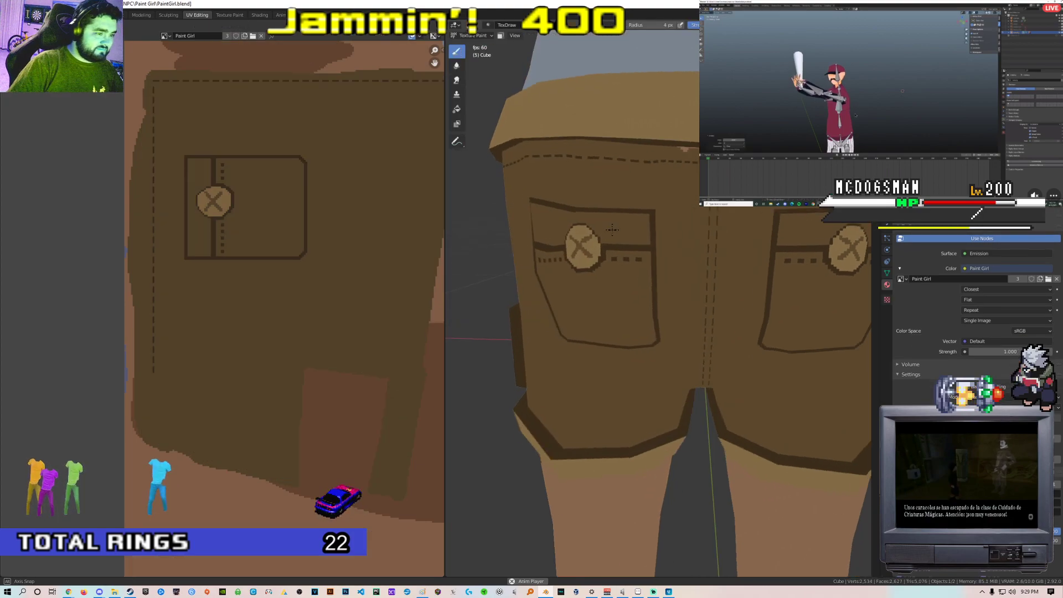
pyautogui.press('Tab')
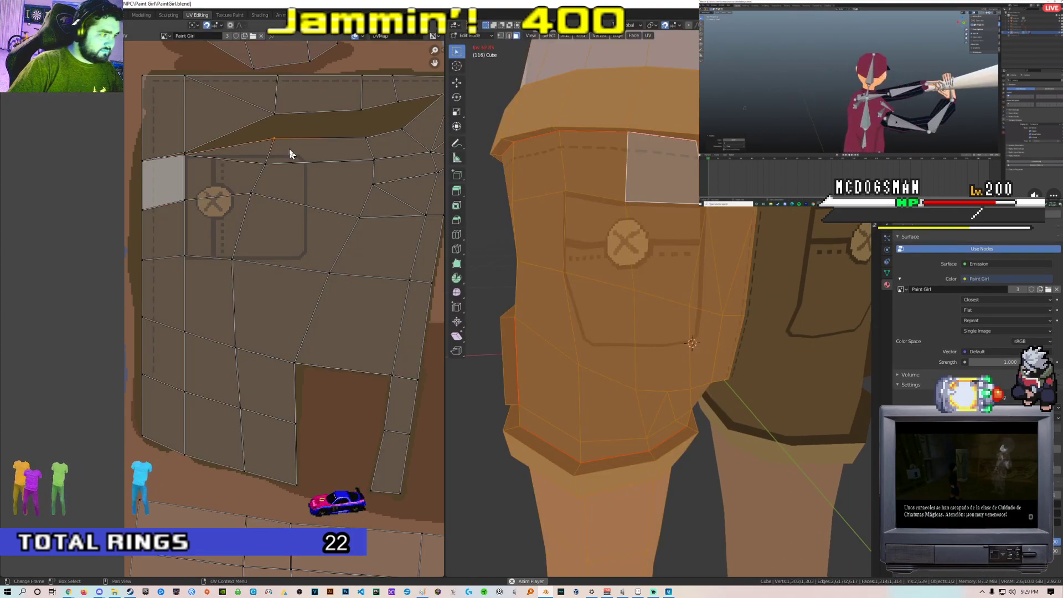
pyautogui.moveTo(293, 167); pyautogui.dragTo(289, 199, button='middle')
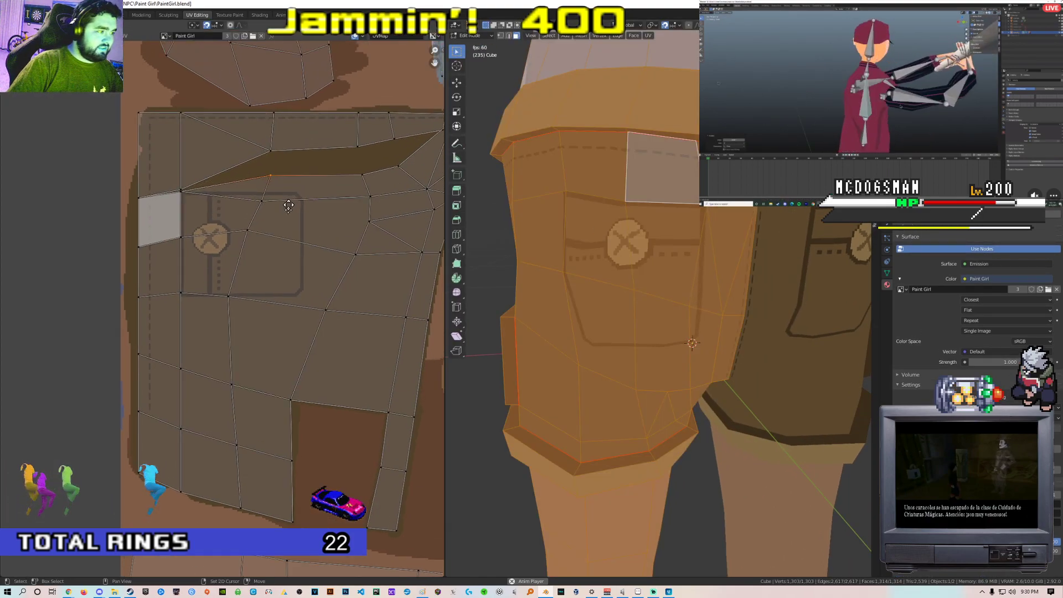
pyautogui.scroll(3, 290, 198)
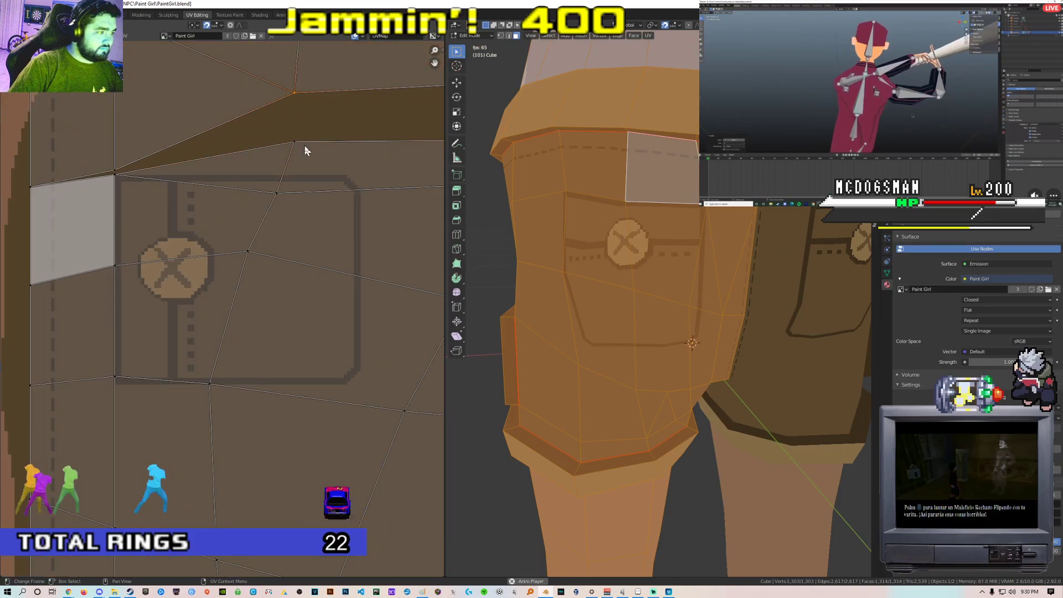
pyautogui.click(295, 143)
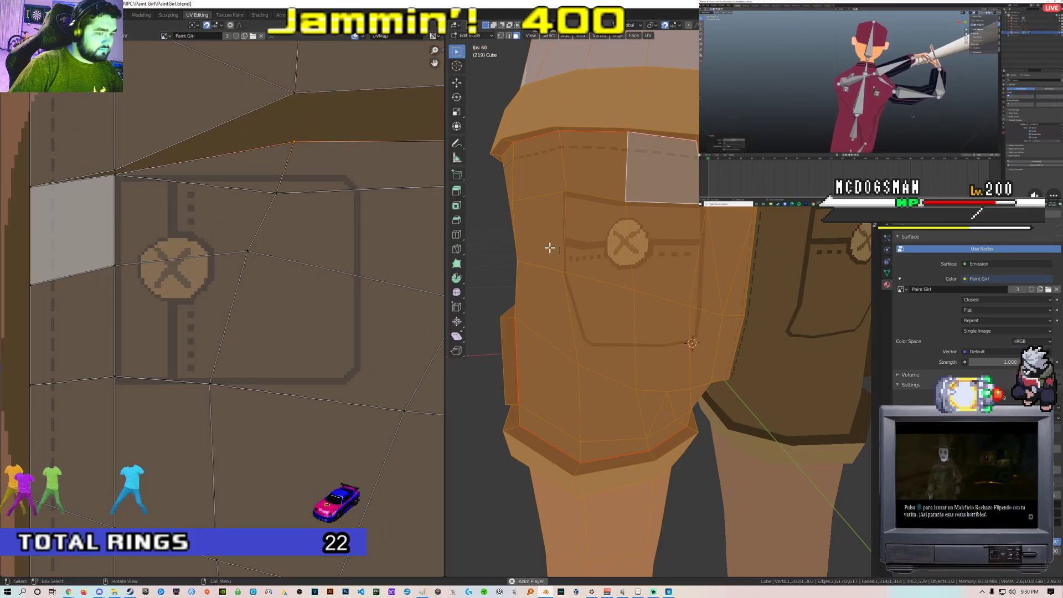
pyautogui.press('Tab')
pyautogui.moveTo(634, 250); pyautogui.dragTo(653, 250, button='middle')
pyautogui.press('Tab')
pyautogui.scroll(-1, 163, 260)
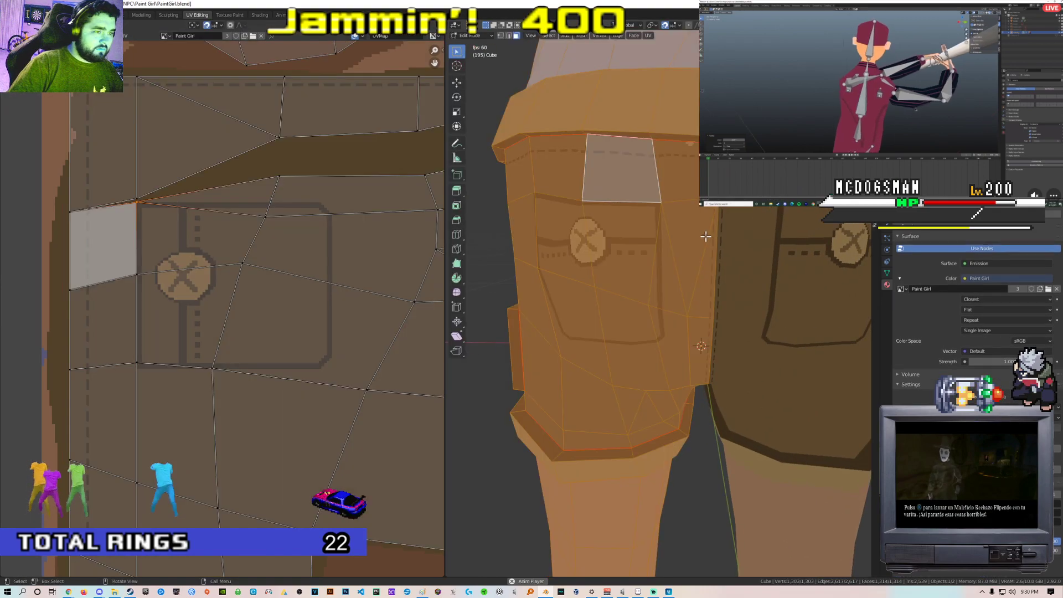
# Select the loop of faces below the waistband at the back of the shorts to inspect its UV strip beside the pocket drawing
pyautogui.click(655, 229)
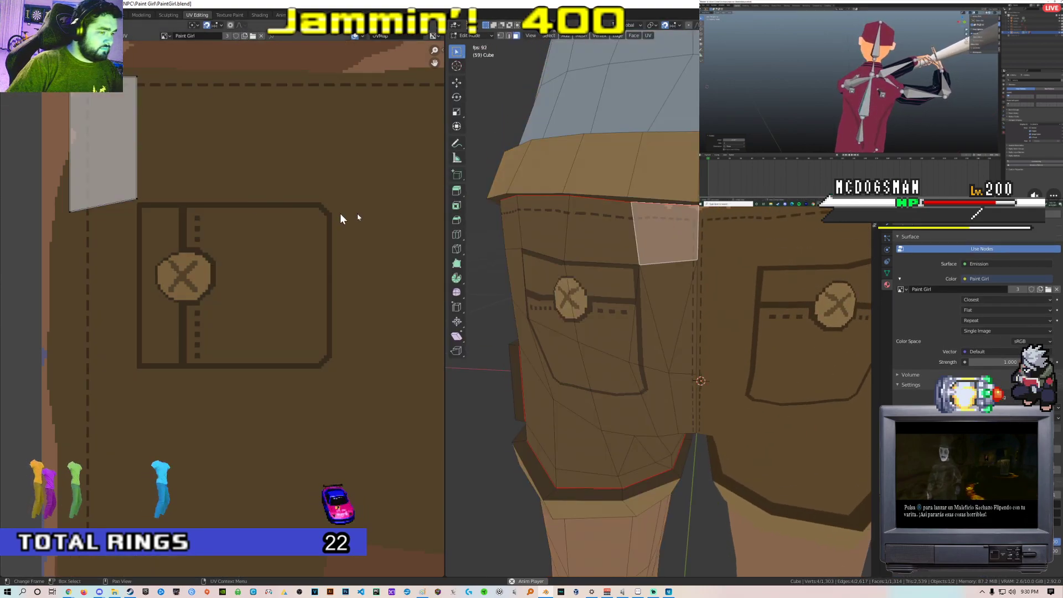
pyautogui.press('Tab')
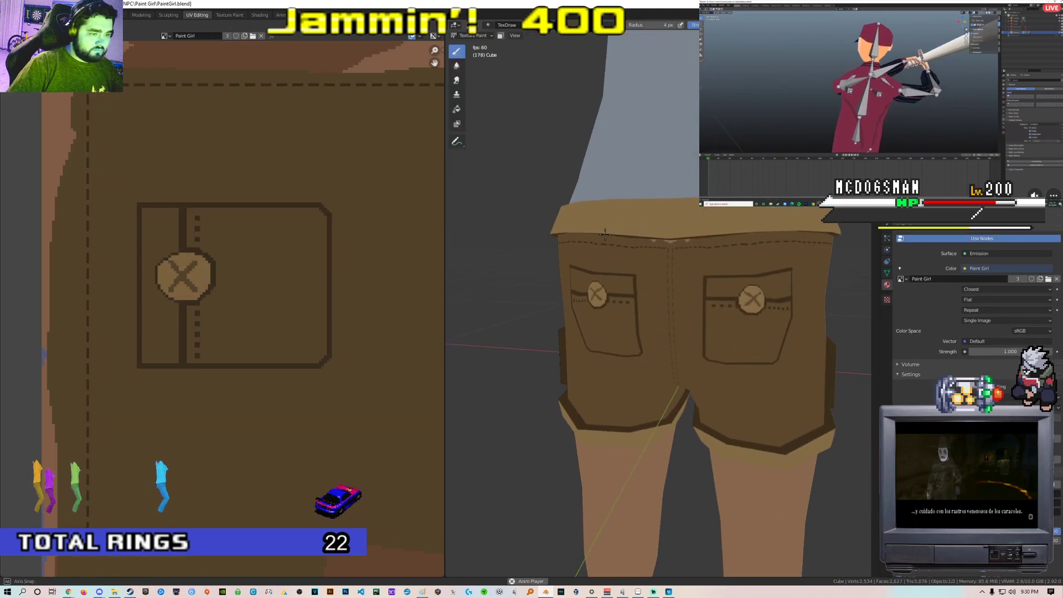
pyautogui.press('Tab')
pyautogui.click(586, 209)
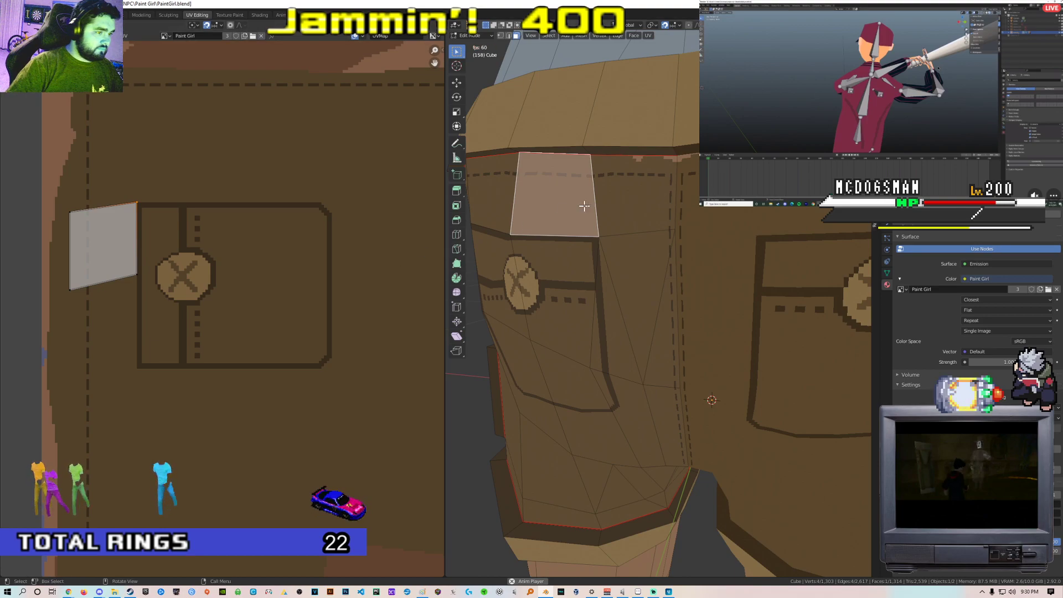
pyautogui.keyDown('alt'); pyautogui.click(598, 196); pyautogui.keyUp('alt')
pyautogui.scroll(-2, 197, 254)
pyautogui.moveTo(197, 253); pyautogui.dragTo(282, 206, button='middle')
pyautogui.scroll(2, 281, 205)
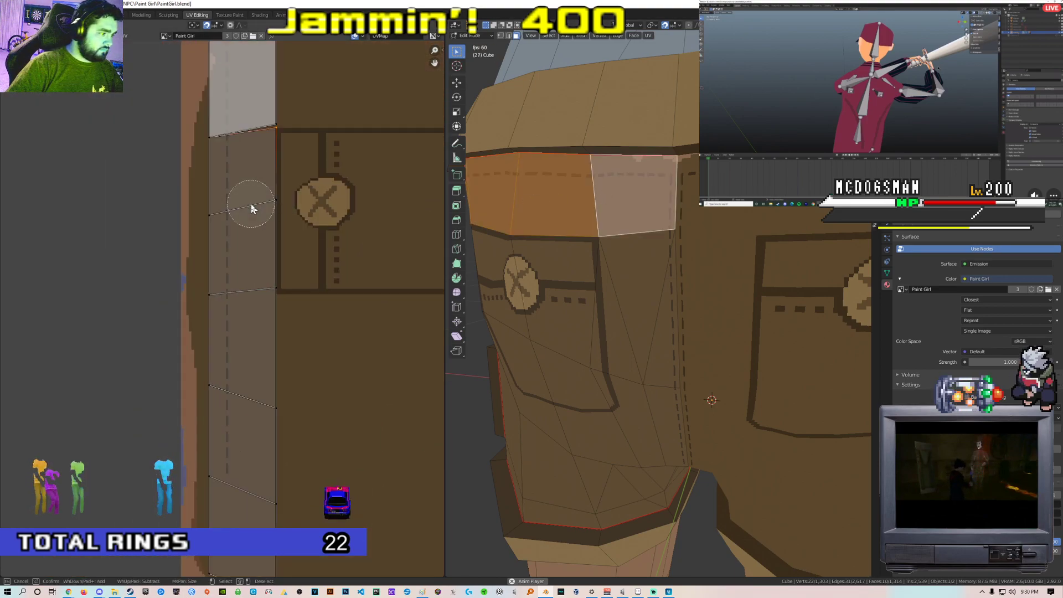
pyautogui.press('Escape')
pyautogui.press('g')
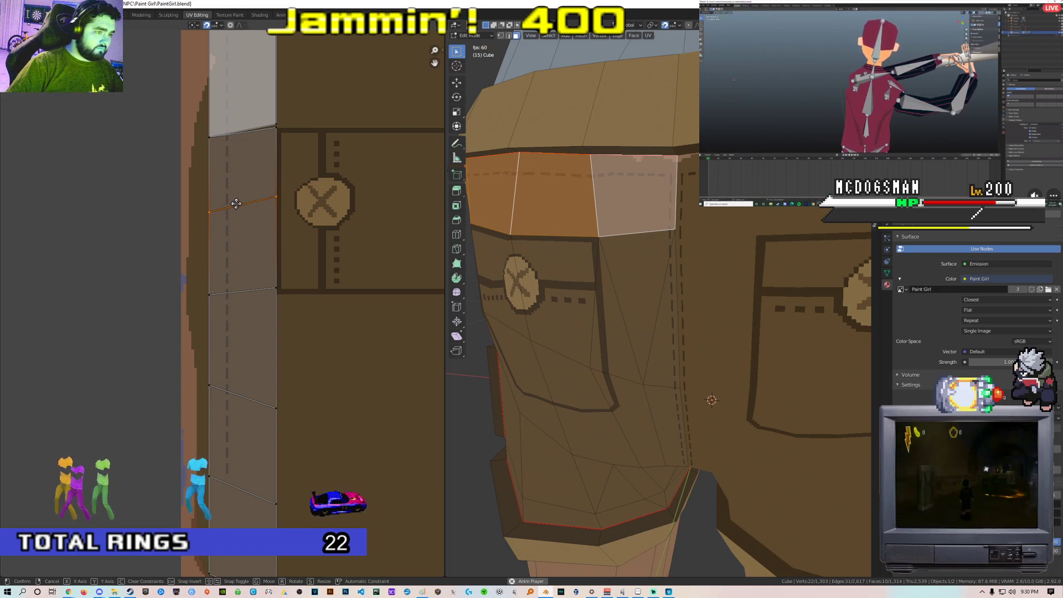
pyautogui.rightClick(230, 233)
# Select the face loop below the waistband from the side of the shorts and check where its UV strip ends relative to the stitching
pyautogui.scroll(-4, 230, 232)
pyautogui.scroll(2, 230, 233)
pyautogui.moveTo(546, 265); pyautogui.dragTo(630, 262, button='middle')
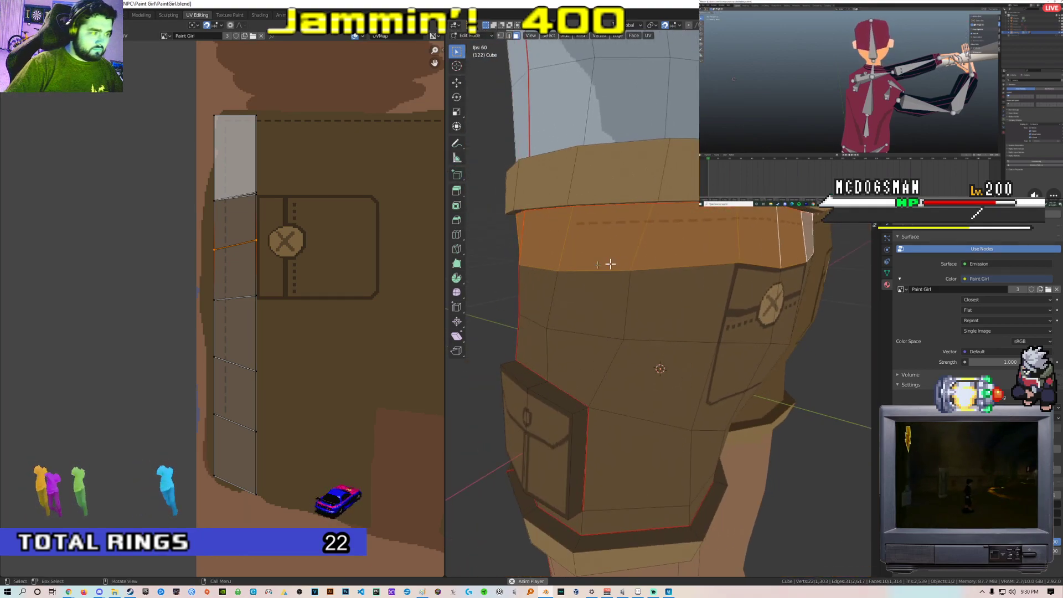
pyautogui.scroll(-6, 328, 242)
pyautogui.moveTo(600, 225); pyautogui.dragTo(670, 232, button='middle')
pyautogui.click(665, 237)
pyautogui.click(700, 237)
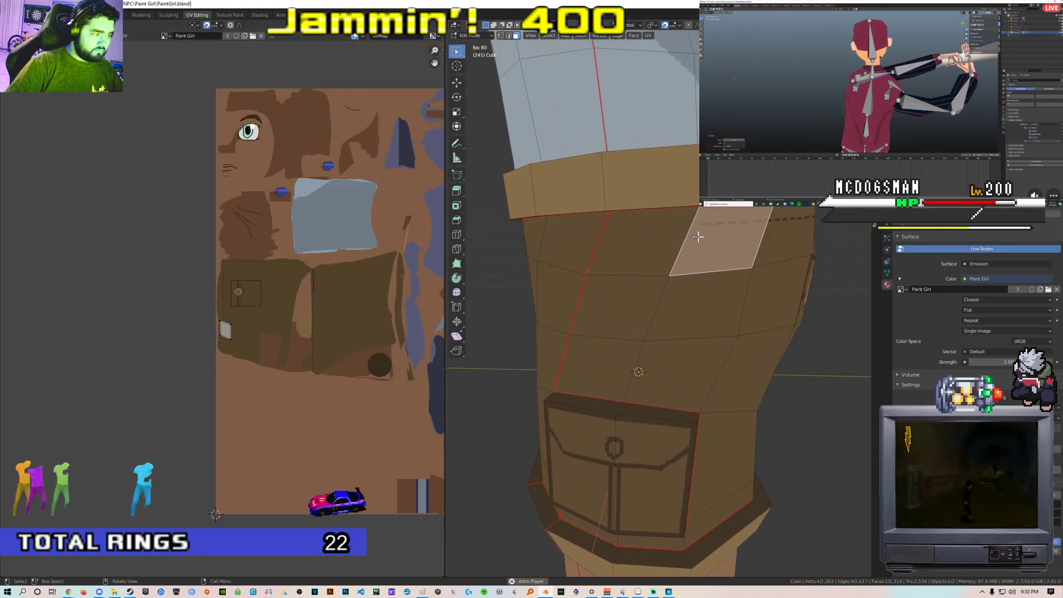
pyautogui.keyDown('alt'); pyautogui.click(762, 236); pyautogui.keyUp('alt')
pyautogui.scroll(5, 225, 352)
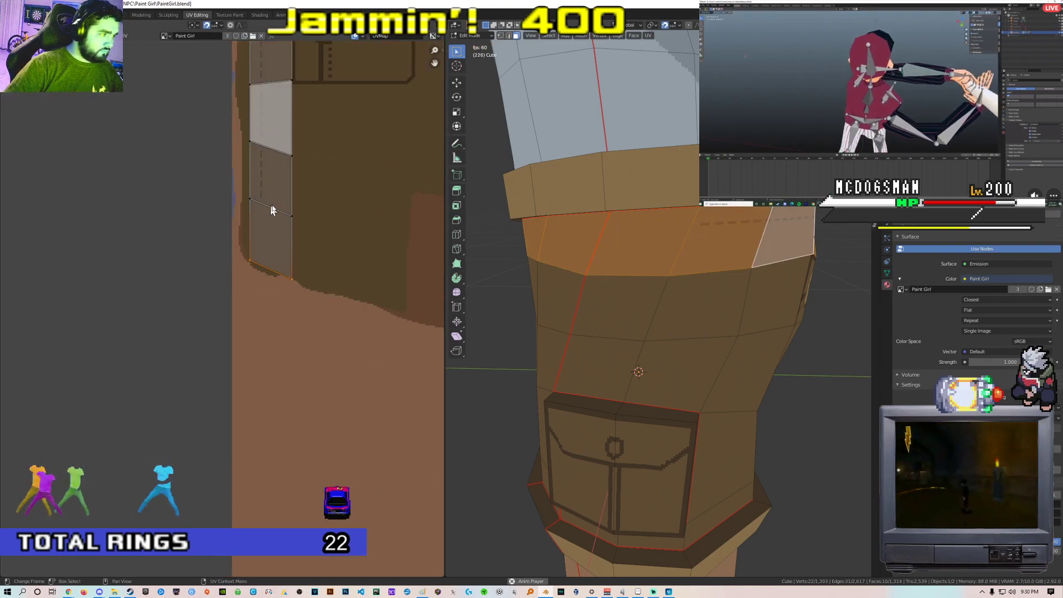
pyautogui.scroll(2, 270, 210)
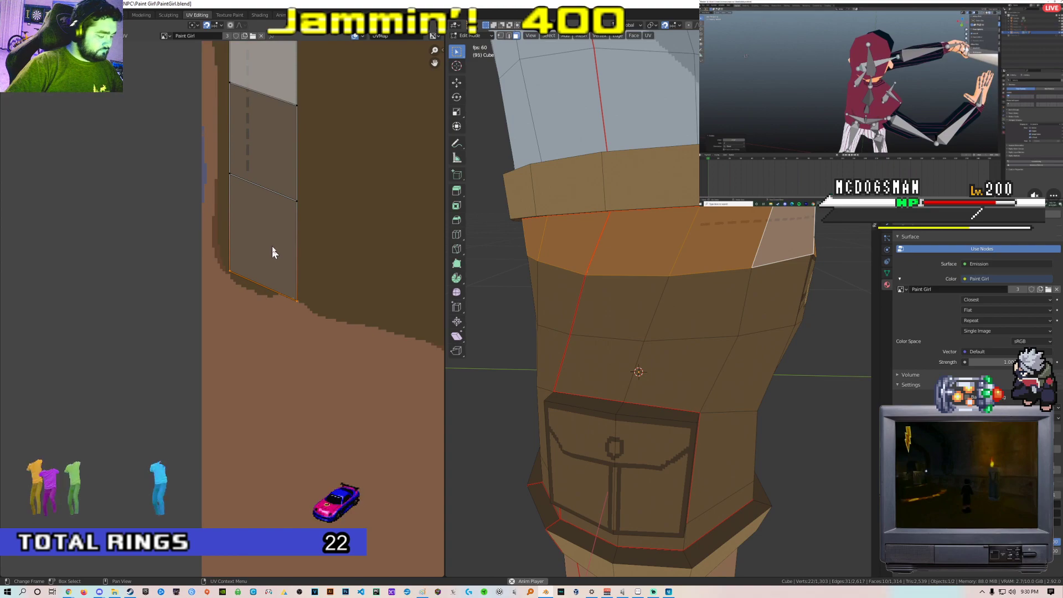
# Switch to Aseprite, paste the copied vertical strip of dashed stitching, and move it toward the lower end of the existing waist stitching
pyautogui.hotkey('alt', 'Tab')
pyautogui.scroll(-5, 344, 280)
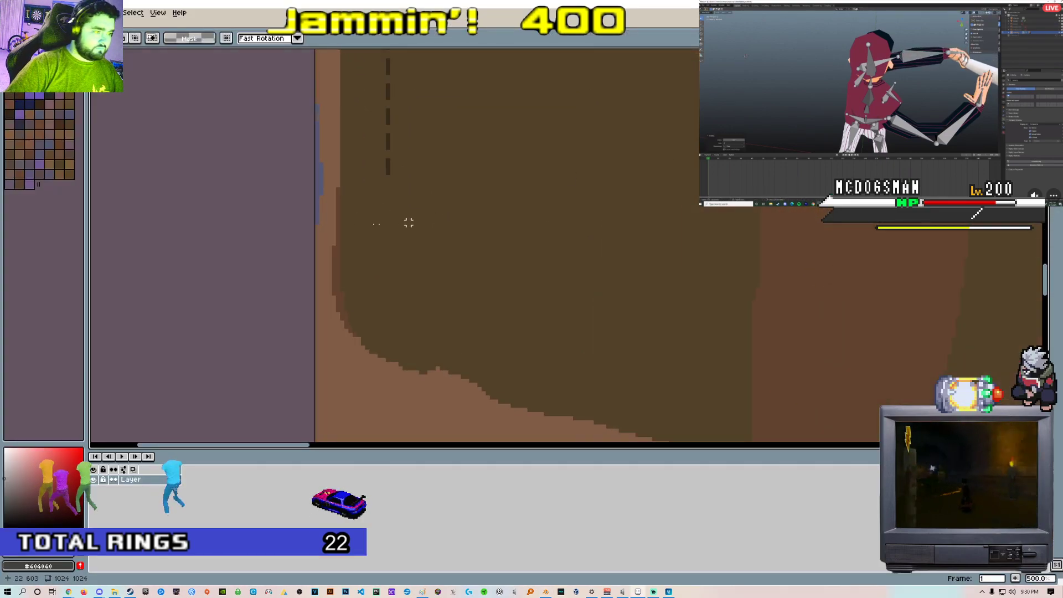
pyautogui.hotkey('ctrl', 'v')
pyautogui.moveTo(566, 167); pyautogui.dragTo(422, 400)
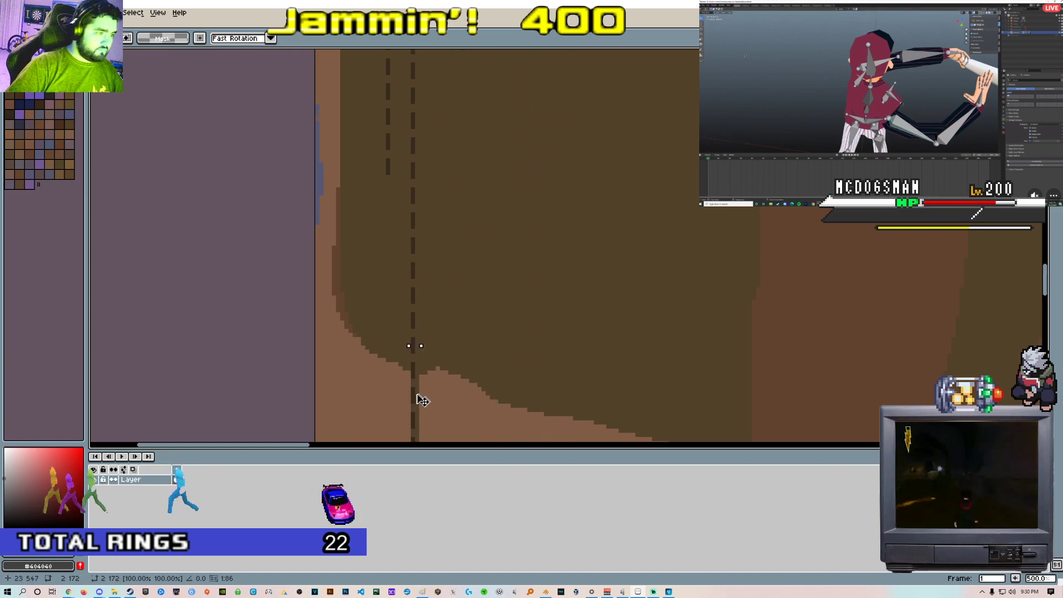
# Align the 2 × 172 px dashed stitch section with the line on the shorts' outer edge and trim what overhangs the hem
pyautogui.moveTo(429, 160); pyautogui.dragTo(406, 371)
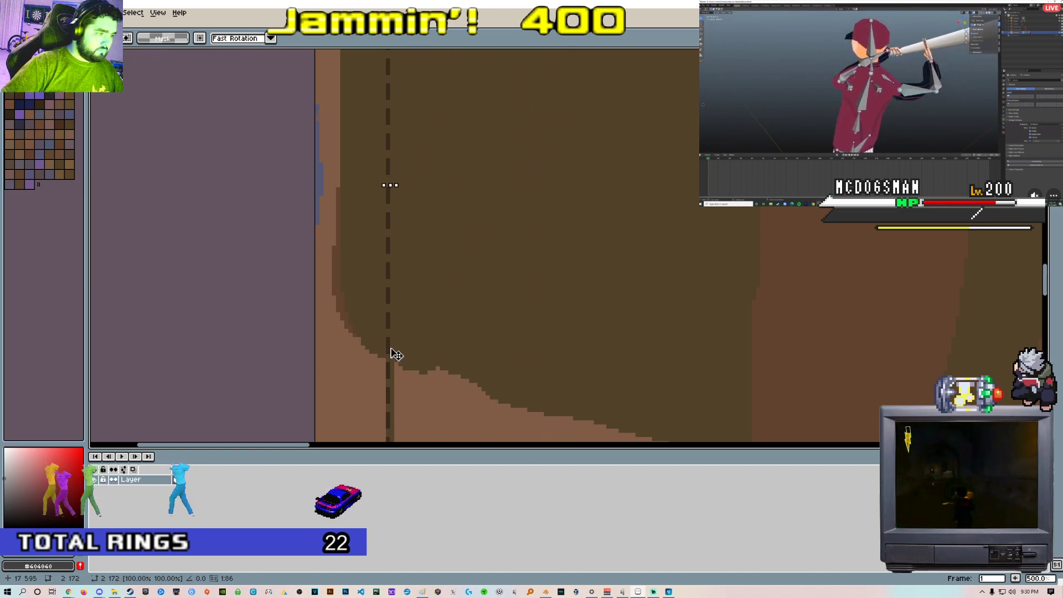
pyautogui.click(433, 319)
pyautogui.scroll(-3, 435, 322)
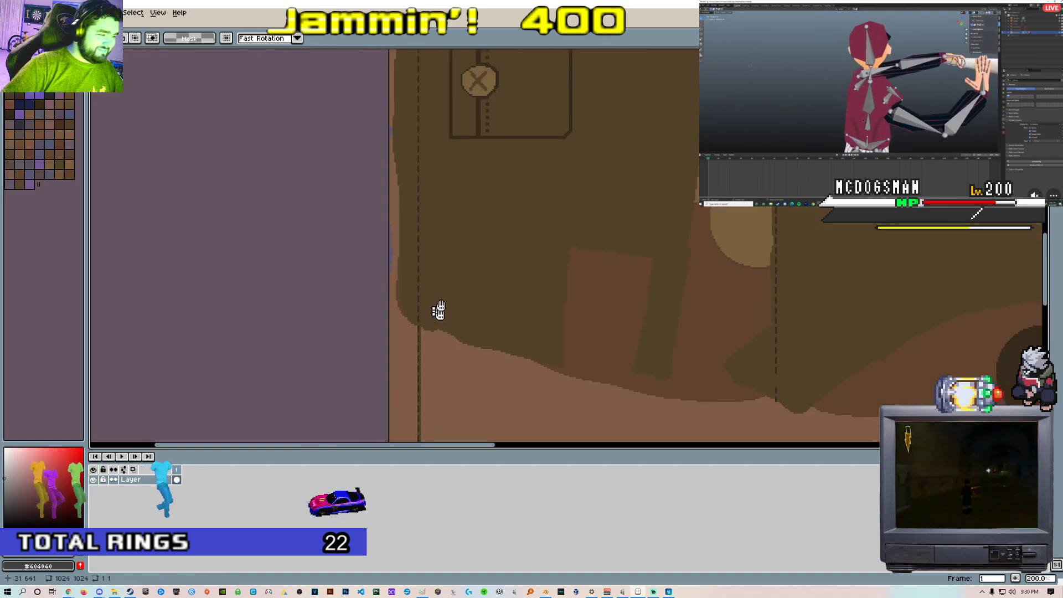
pyautogui.moveTo(436, 323); pyautogui.dragTo(448, 187, button='middle')
pyautogui.press('u')
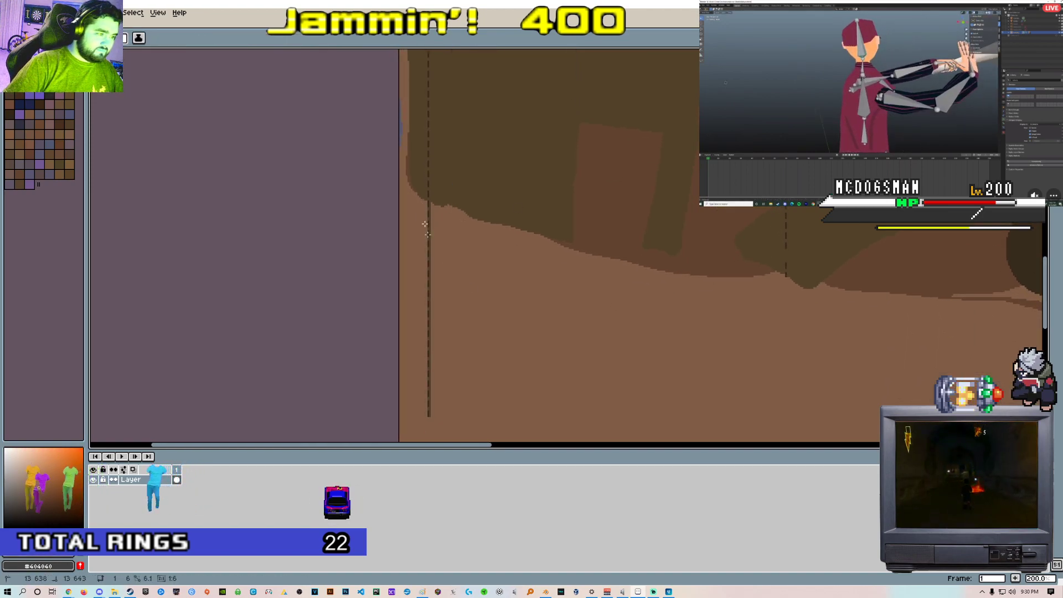
pyautogui.scroll(2, 455, 159)
pyautogui.scroll(-2, 459, 166)
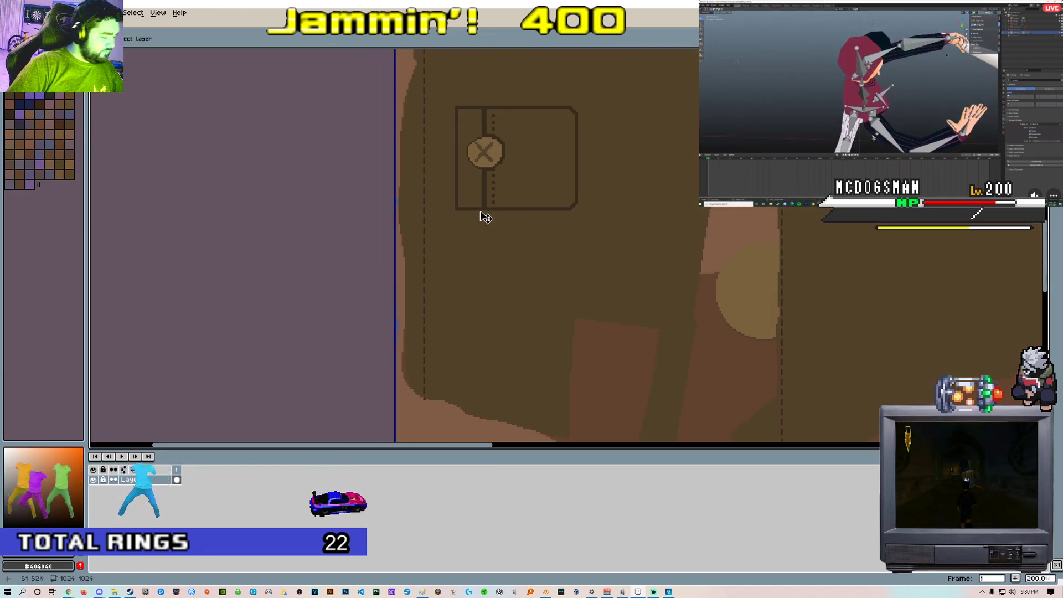
# Switch to Blender and reload the Paint Girl texture image
pyautogui.hotkey('alt', 'Tab')
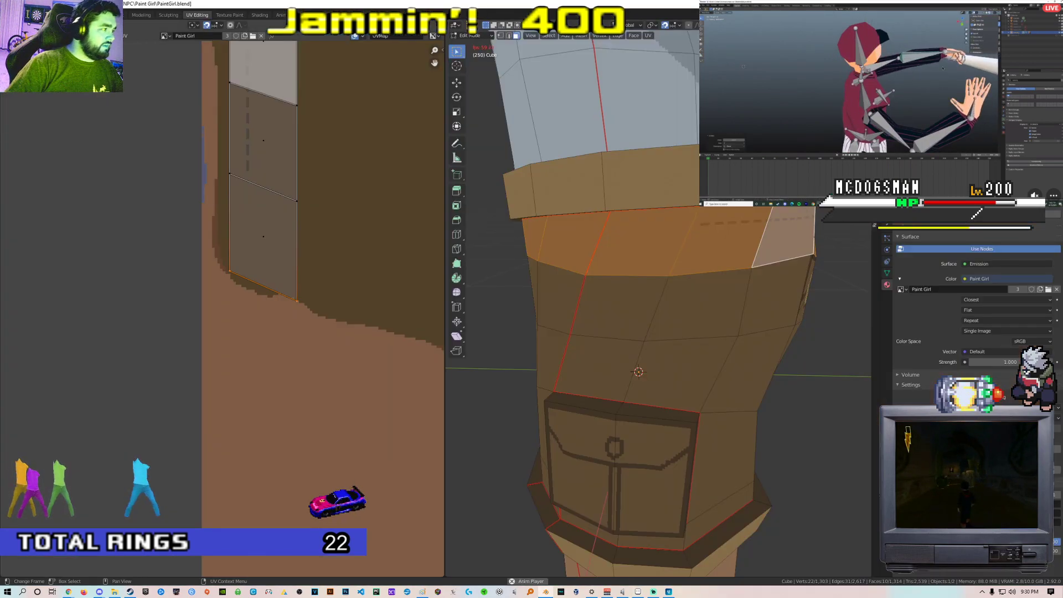
pyautogui.click(109, 35)
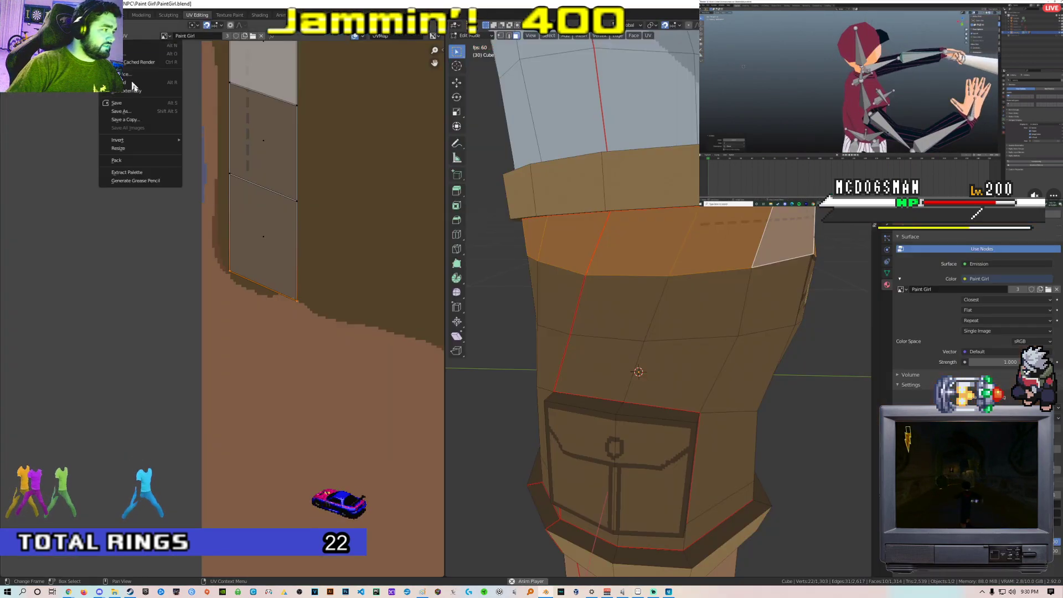
pyautogui.click(129, 83)
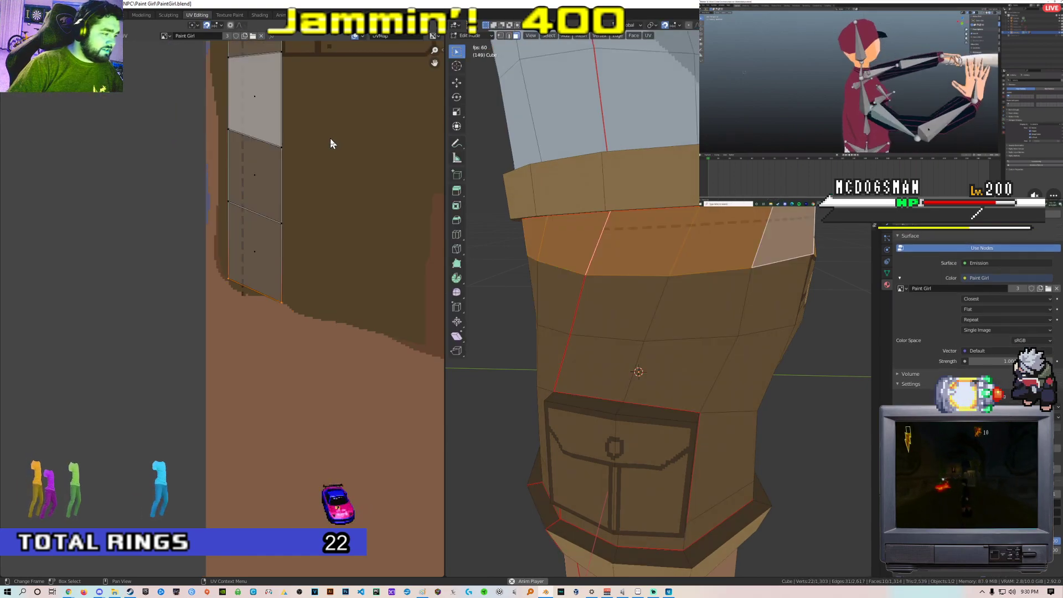
# Nudge the lower corner vertex of the shorts' edge strip slightly upward in the UV layout
pyautogui.scroll(1, 314, 272)
pyautogui.click(315, 294)
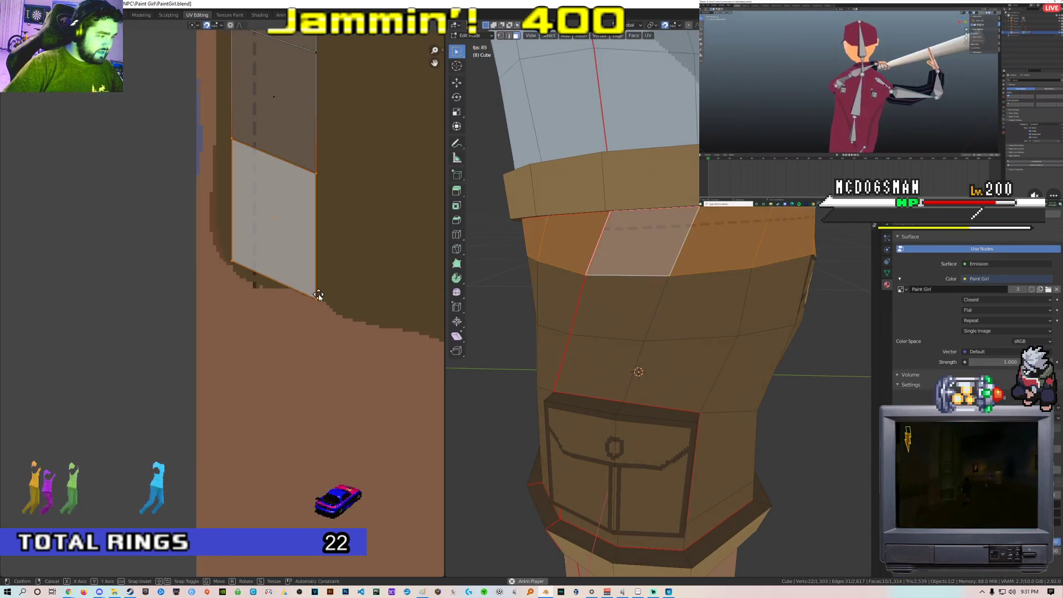
pyautogui.press('g')
pyautogui.click(318, 292)
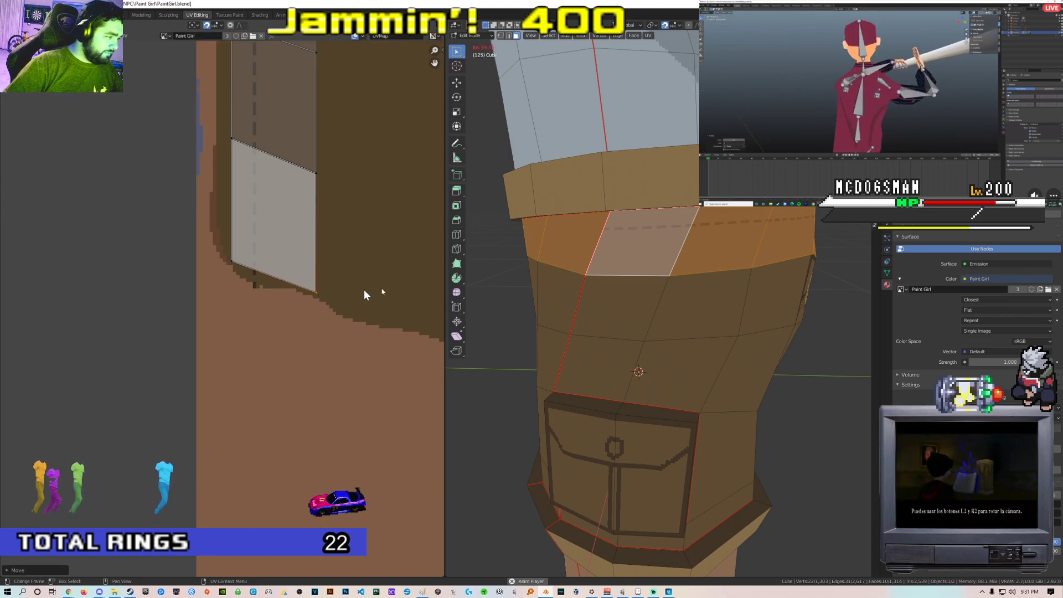
# Examine the shorts' stitching on the model and in the texture, using the Texture Paint workspace
pyautogui.press('Tab')
pyautogui.moveTo(655, 256); pyautogui.dragTo(509, 253, button='middle')
pyautogui.scroll(-2, 263, 254)
pyautogui.moveTo(263, 254); pyautogui.dragTo(283, 353, button='middle')
pyautogui.moveTo(97, 227)
pyautogui.mouseDown(button='middle')
pyautogui.moveTo(242, 285)
pyautogui.moveTo(208, 203)
pyautogui.mouseUp(button='middle')
pyautogui.scroll(3, 242, 296)
pyautogui.click(356, 266)
pyautogui.click(410, 237)
pyautogui.click(287, 249)
pyautogui.moveTo(221, 281); pyautogui.dragTo(239, 269, button='middle')
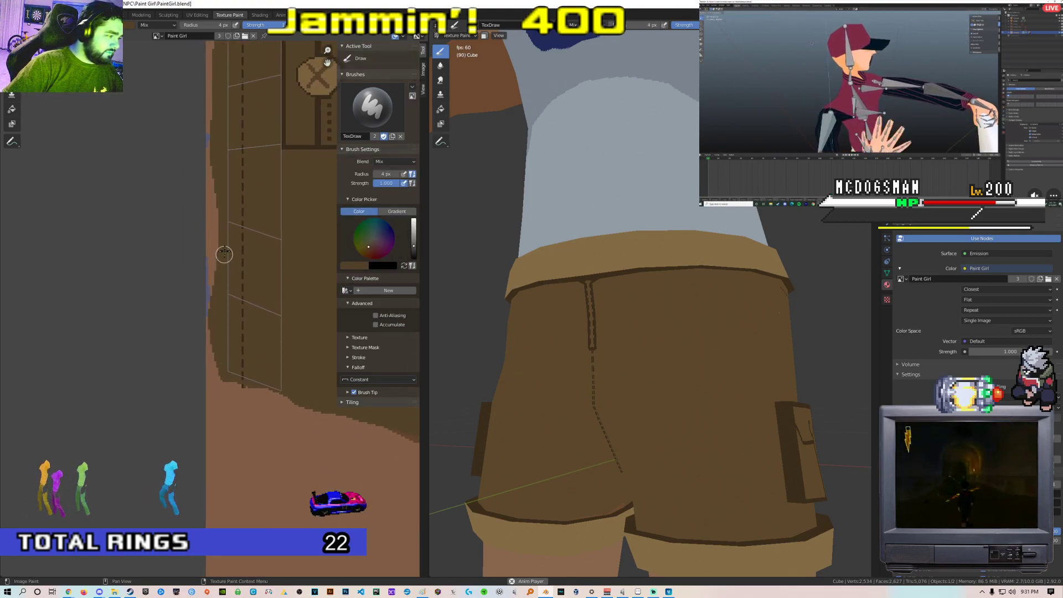
pyautogui.moveTo(222, 166); pyautogui.dragTo(236, 335, button='middle')
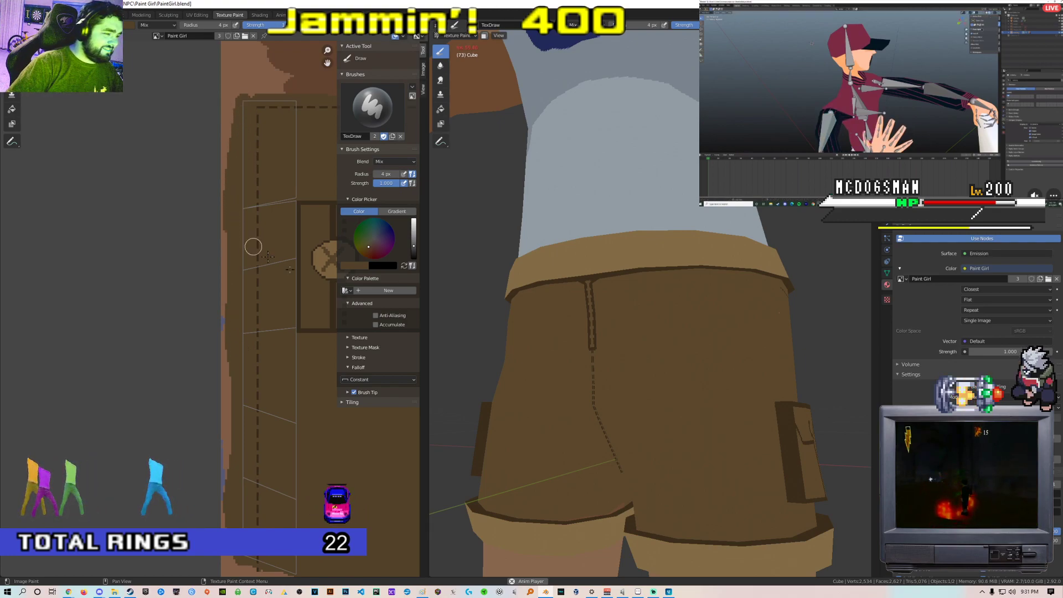
pyautogui.scroll(-1, 681, 354)
pyautogui.moveTo(775, 357)
pyautogui.mouseDown(button='middle')
pyautogui.moveTo(581, 358)
pyautogui.moveTo(742, 360)
pyautogui.moveTo(544, 347)
pyautogui.moveTo(747, 315)
pyautogui.mouseUp(button='middle')
pyautogui.scroll(-3, 620, 358)
pyautogui.scroll(3, 742, 359)
# Select the four front faces just below the waistband on one side of the shorts to locate them in the texture
pyautogui.press('Tab')
pyautogui.scroll(2, 553, 349)
pyautogui.press('Tab')
pyautogui.press('Tab')
pyautogui.click(777, 302)
pyautogui.keyDown('shift'); pyautogui.click(700, 304); pyautogui.keyUp('shift')
pyautogui.keyDown('shift'); pyautogui.click(631, 310); pyautogui.keyUp('shift')
pyautogui.keyDown('shift'); pyautogui.click(581, 314); pyautogui.keyUp('shift')
pyautogui.scroll(-9, 305, 321)
pyautogui.moveTo(303, 322); pyautogui.dragTo(237, 311, button='middle')
pyautogui.scroll(2, 237, 311)
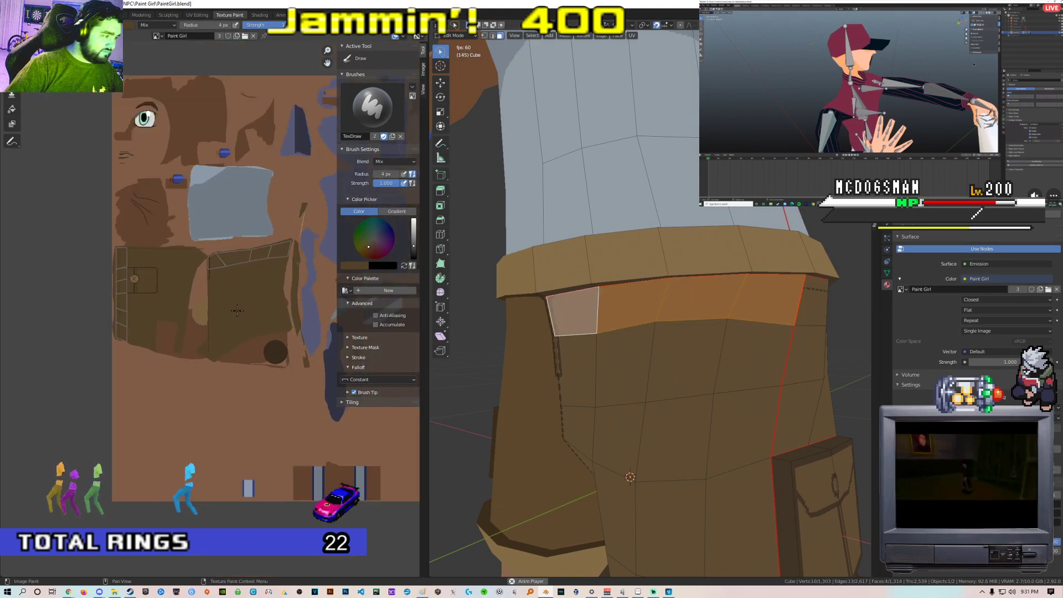
pyautogui.scroll(3, 237, 309)
# Show the whole mesh's UVs in the UV Editing workspace and flatten the front shorts piece's top edge into a horizontal line
pyautogui.click(197, 15)
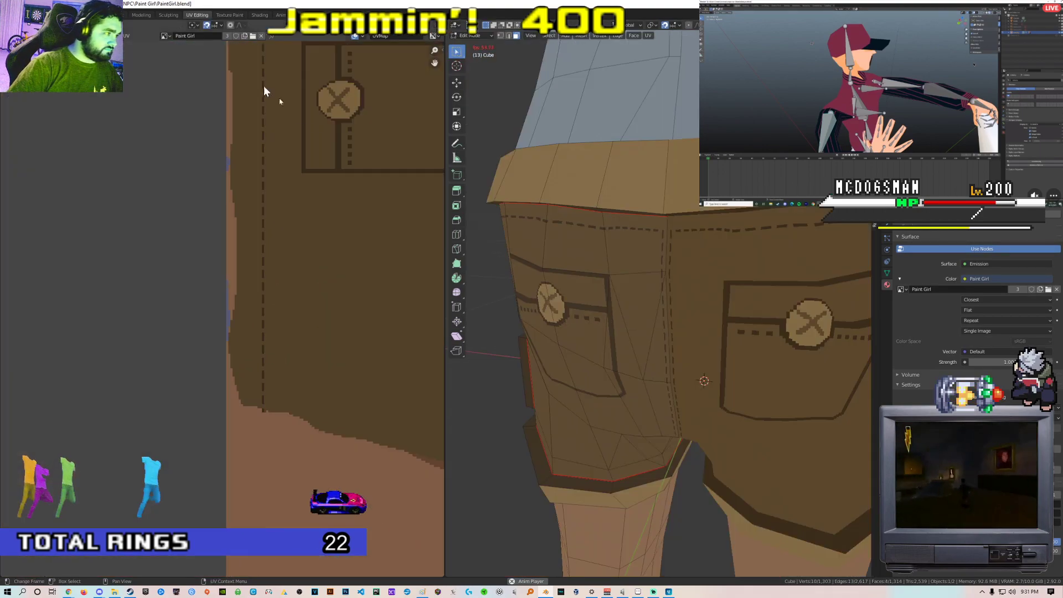
pyautogui.press('a')
pyautogui.scroll(-4, 238, 166)
pyautogui.scroll(4, 217, 210)
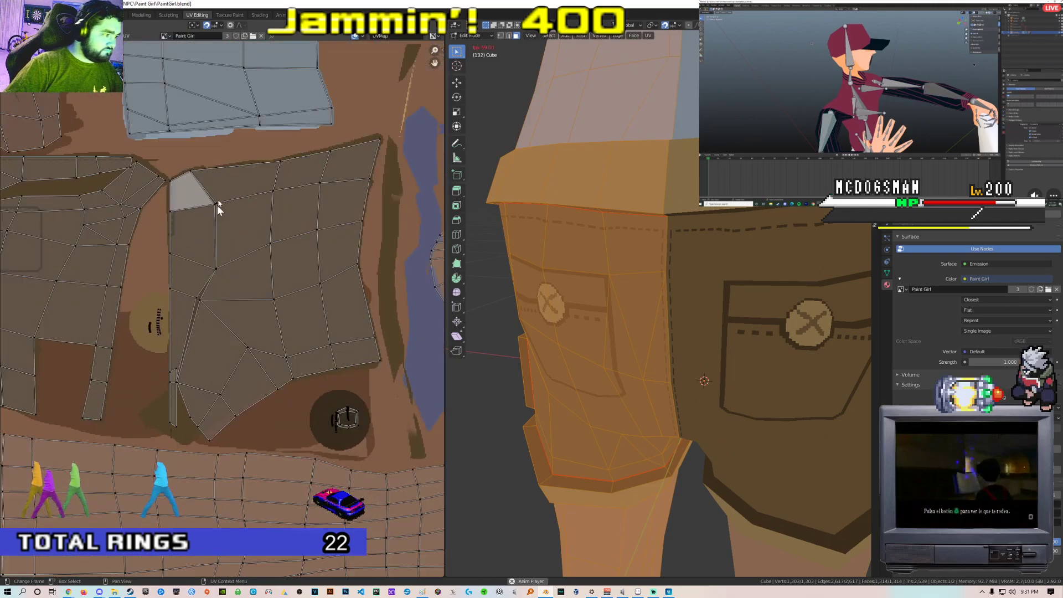
pyautogui.scroll(1, 221, 244)
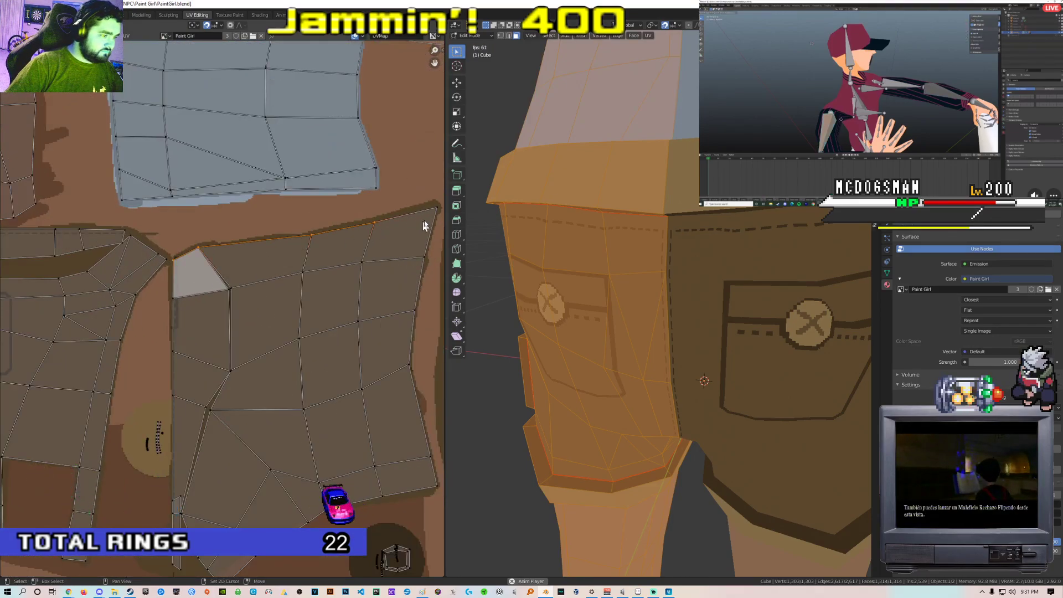
pyautogui.press('s')
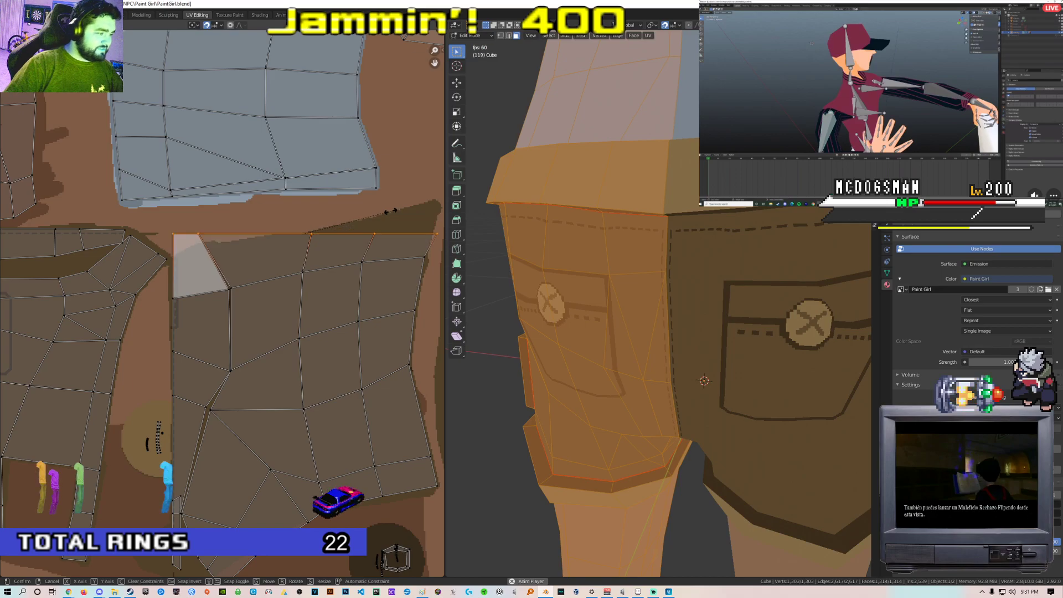
pyautogui.click(390, 211)
# Select the second row of vertices on the front shorts piece's UVs and scale it flat horizontally
pyautogui.click(413, 267)
pyautogui.rightClick(415, 269)
pyautogui.moveTo(634, 260); pyautogui.dragTo(774, 256, button='middle')
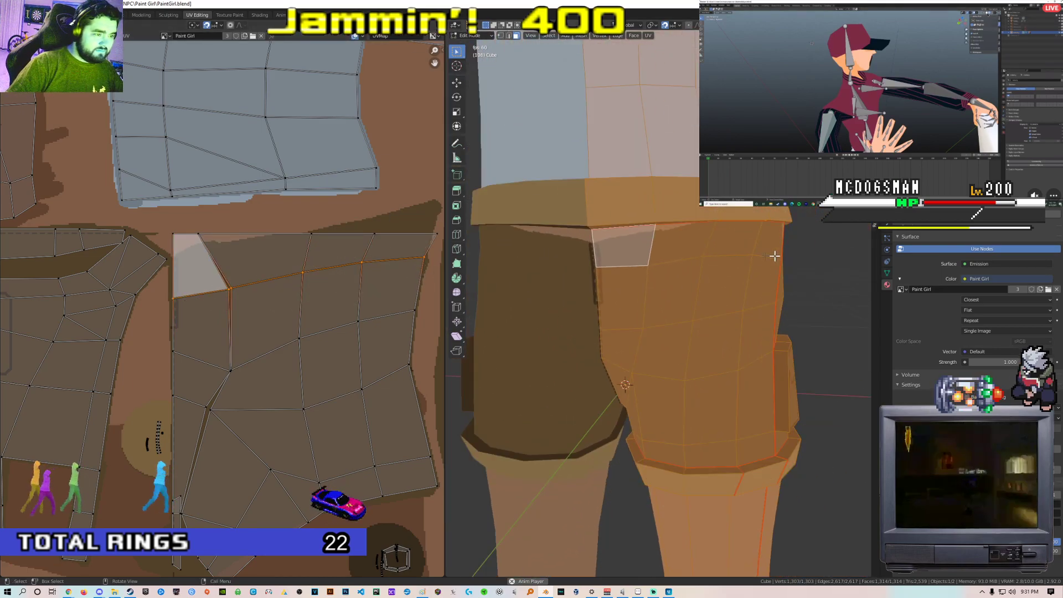
pyautogui.scroll(2, 332, 264)
pyautogui.press('s')
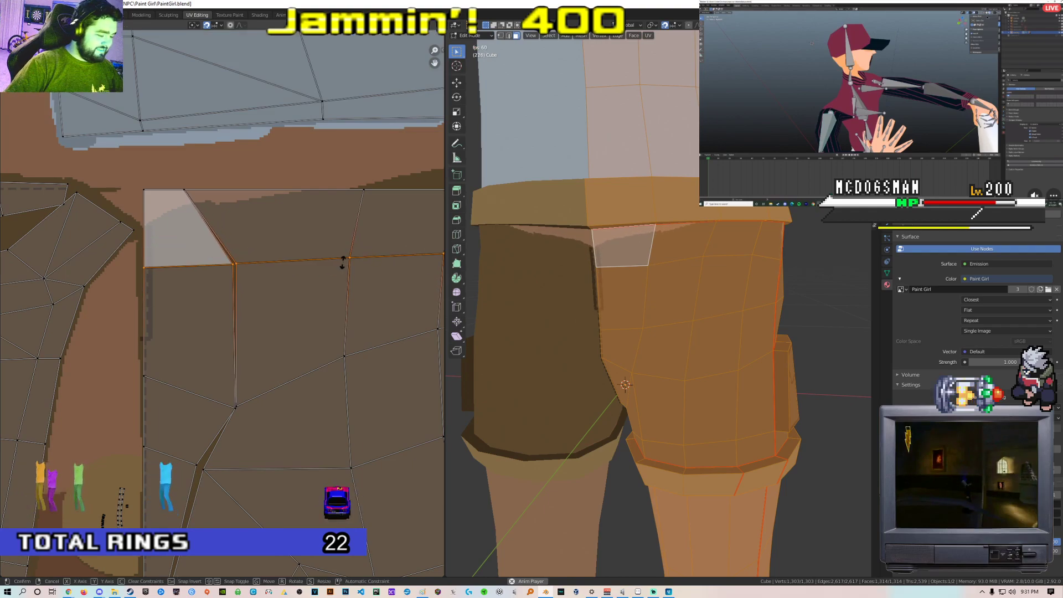
pyautogui.click(342, 261)
pyautogui.scroll(-1, 222, 304)
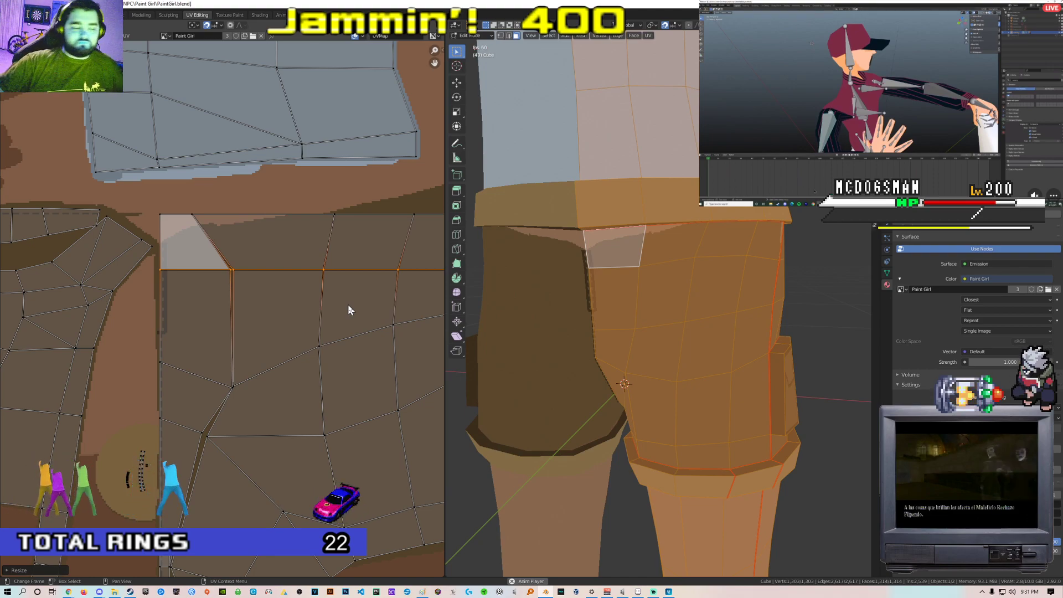
# Examine how the straightened waist UVs map the texture onto the front and side of the shorts
pyautogui.scroll(-1, 347, 276)
pyautogui.scroll(3, 642, 264)
pyautogui.moveTo(642, 265)
pyautogui.mouseDown(button='middle')
pyautogui.moveTo(659, 263)
pyautogui.moveTo(648, 257)
pyautogui.mouseUp(button='middle')
pyautogui.press('Tab')
pyautogui.press('Tab')
pyautogui.scroll(2, 221, 276)
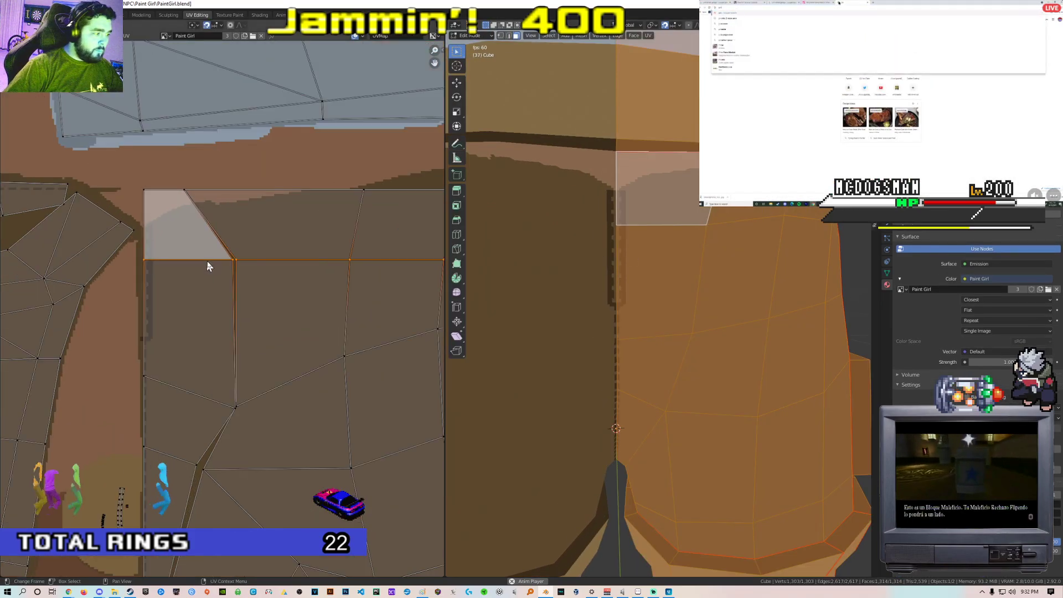
pyautogui.moveTo(207, 261); pyautogui.dragTo(279, 278, button='middle')
pyautogui.scroll(-5, 642, 232)
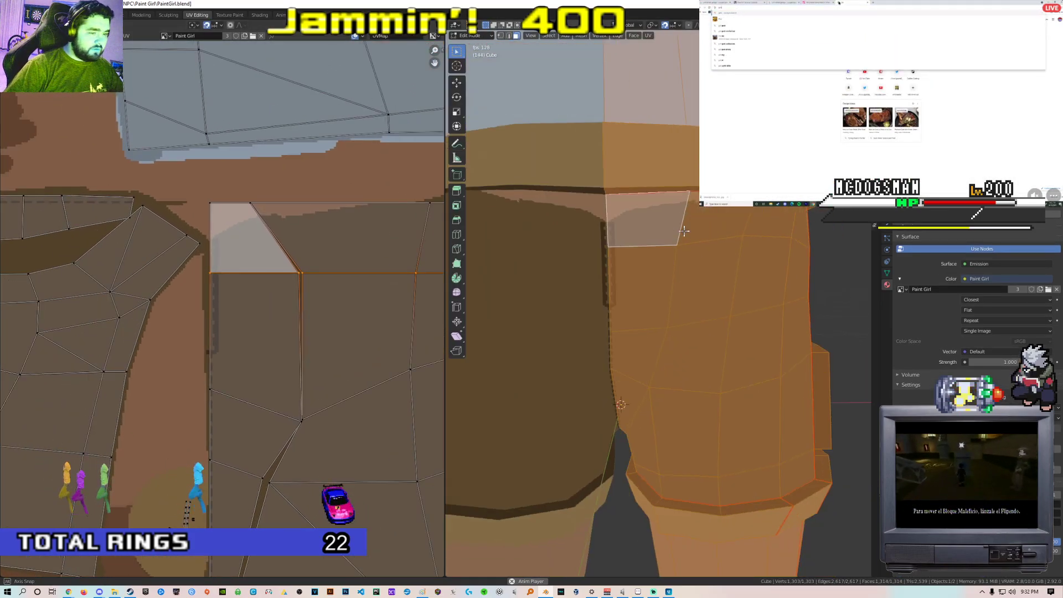
pyautogui.moveTo(642, 232); pyautogui.dragTo(641, 237, button='middle')
pyautogui.press('Tab')
pyautogui.scroll(-2, 339, 270)
pyautogui.moveTo(311, 272)
pyautogui.mouseDown(button='middle')
pyautogui.moveTo(273, 271)
pyautogui.moveTo(355, 277)
pyautogui.mouseUp(button='middle')
pyautogui.press('Tab')
pyautogui.scroll(2, 324, 276)
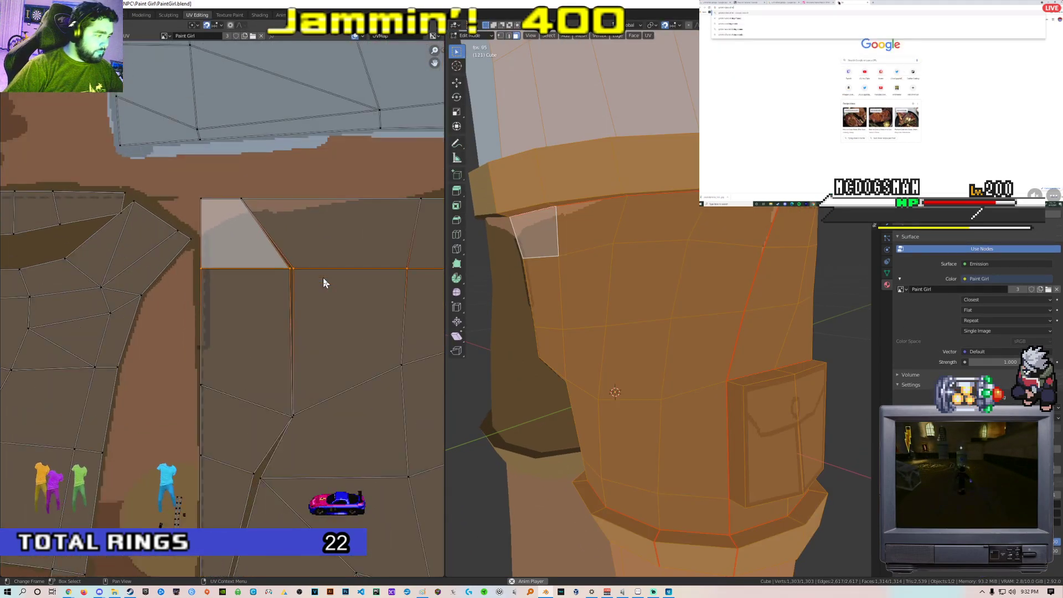
pyautogui.scroll(-1, 324, 274)
pyautogui.scroll(1, 324, 272)
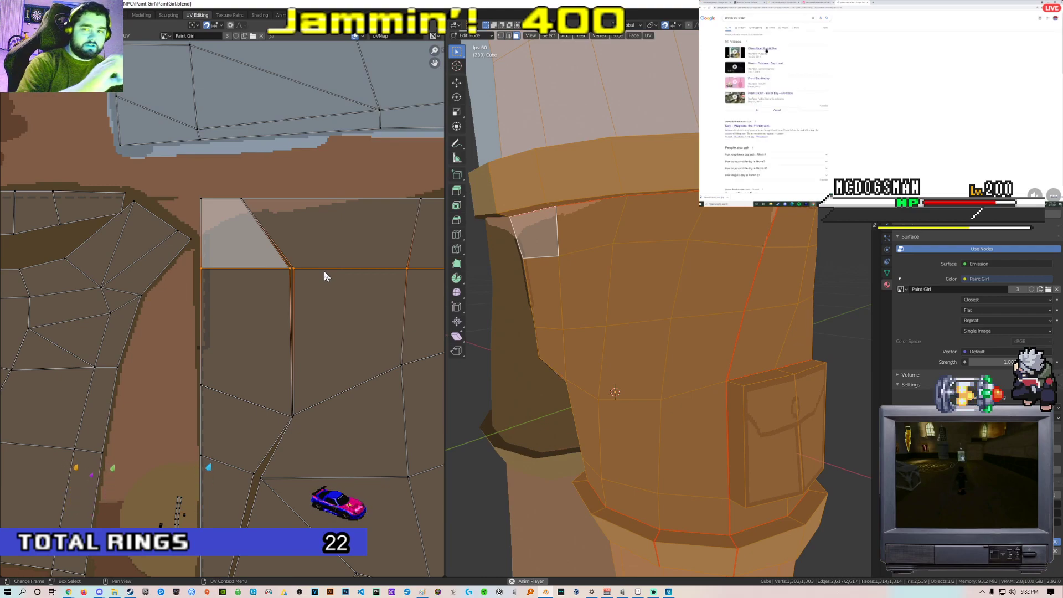
# Return to the Texture Paint workspace and save the texture image
pyautogui.click(223, 18)
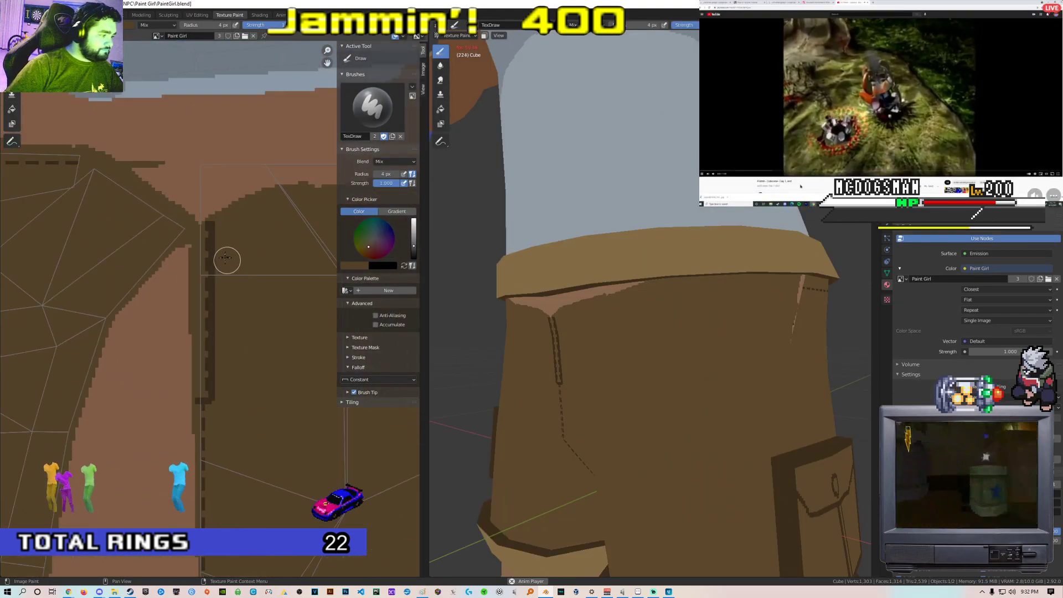
pyautogui.scroll(2, 227, 260)
pyautogui.click(83, 35)
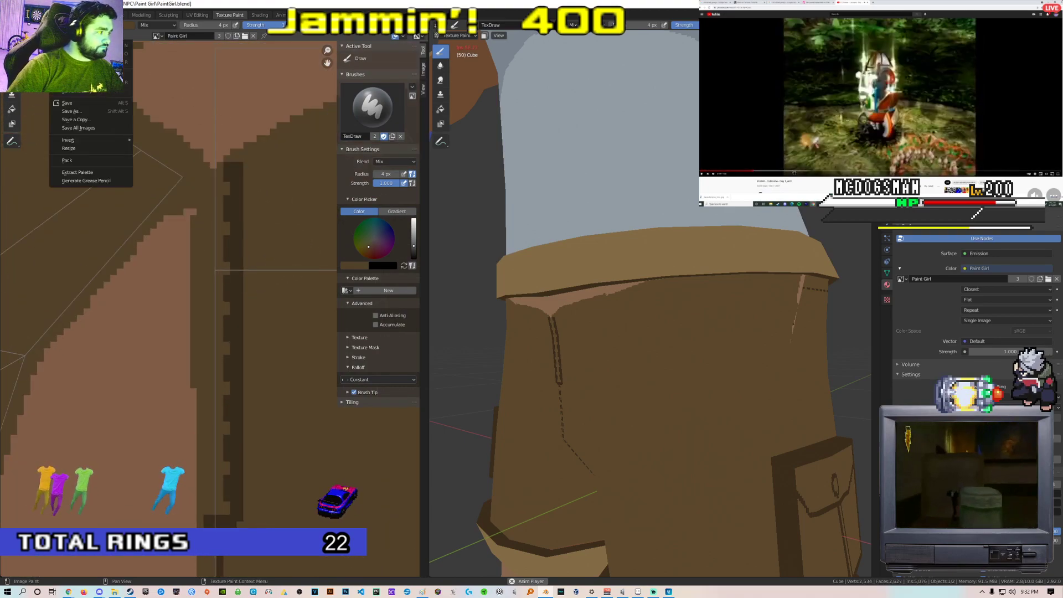
pyautogui.click(83, 104)
# Switch to Aseprite and reopen paintgirltex.png from the recent files
pyautogui.hotkey('alt', 'Tab')
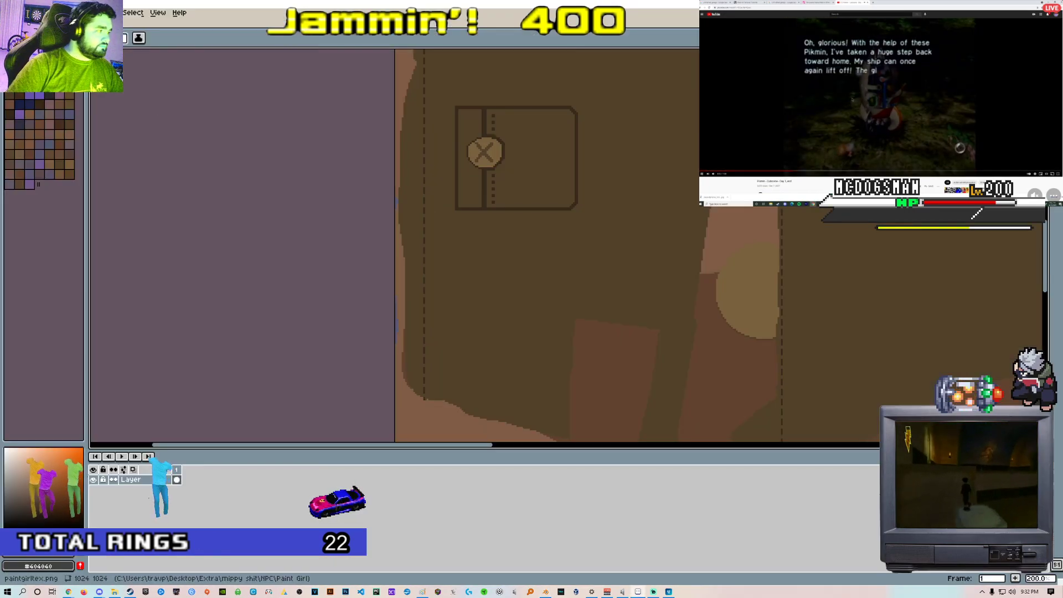
pyautogui.click(11, 12)
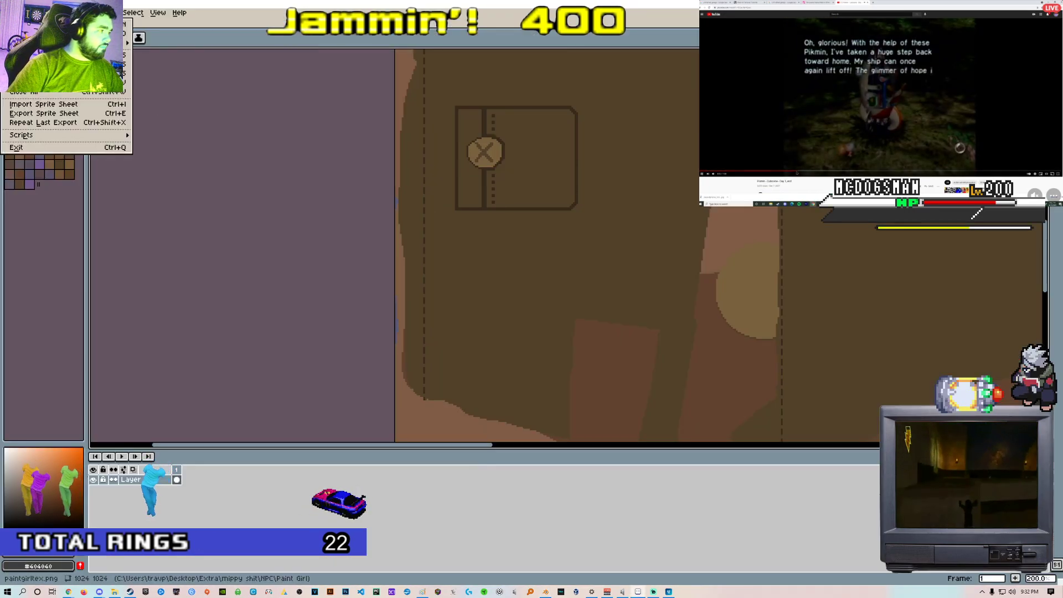
pyautogui.moveTo(67, 43)
pyautogui.click(168, 56)
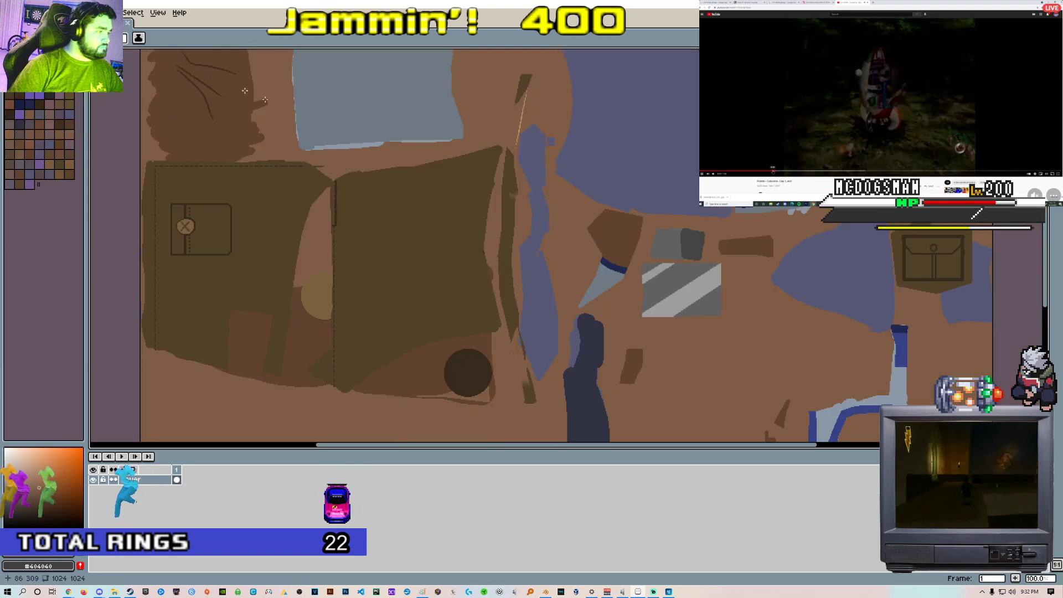
pyautogui.scroll(3, 388, 249)
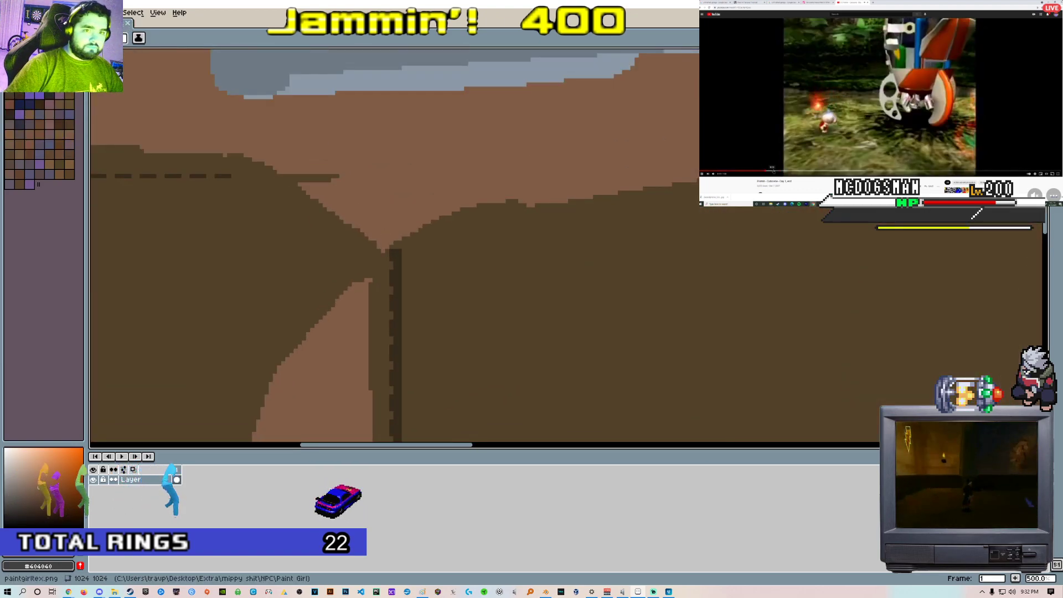
# Copy a 3 × 27 px section of the front seam stitching directly above the seam and close the gap between them
pyautogui.press('m')
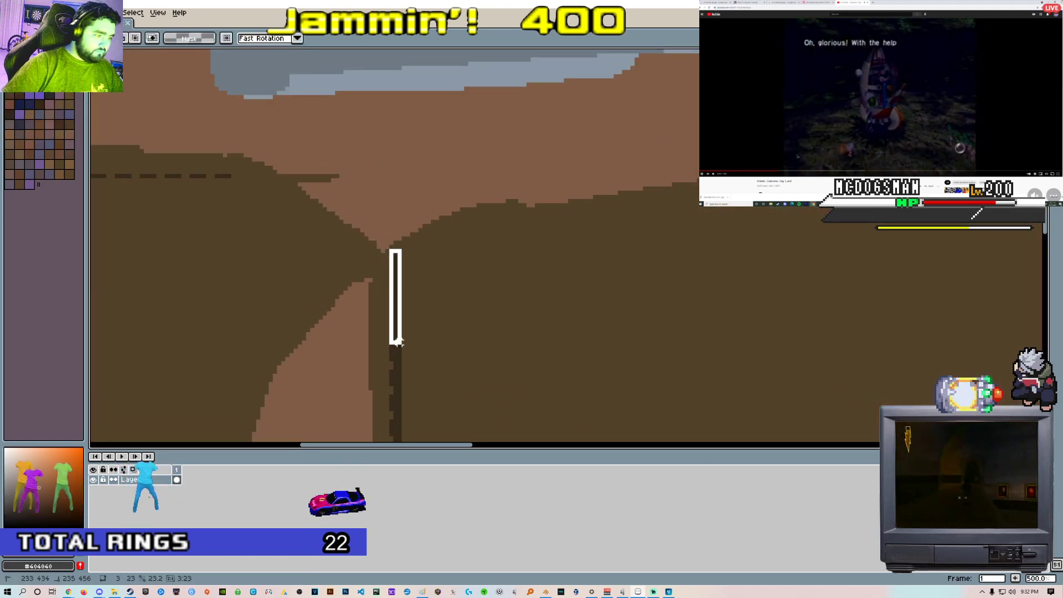
pyautogui.moveTo(398, 359); pyautogui.dragTo(399, 361)
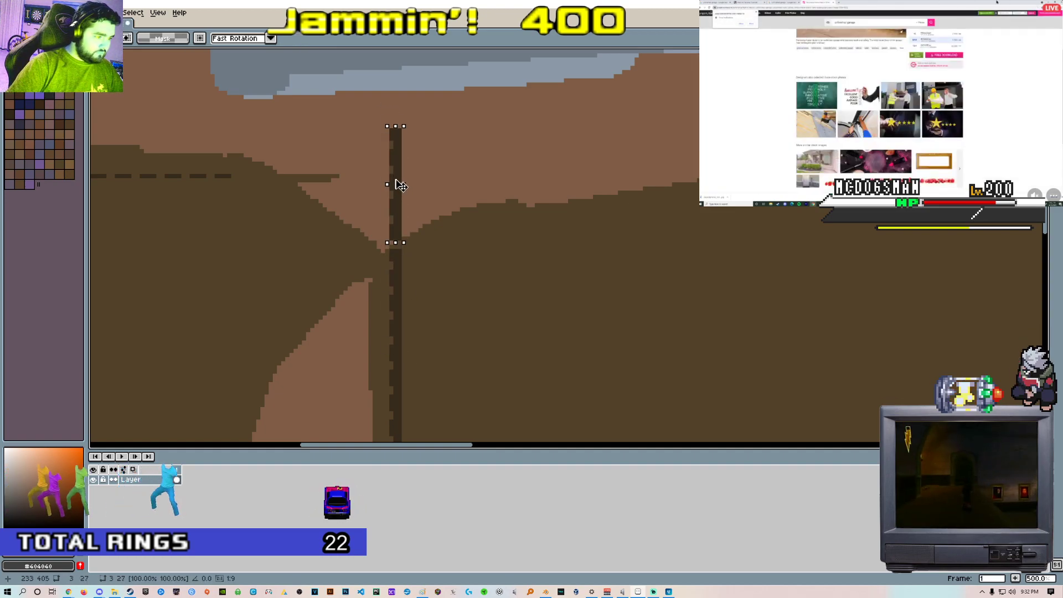
pyautogui.moveTo(397, 181); pyautogui.dragTo(397, 178)
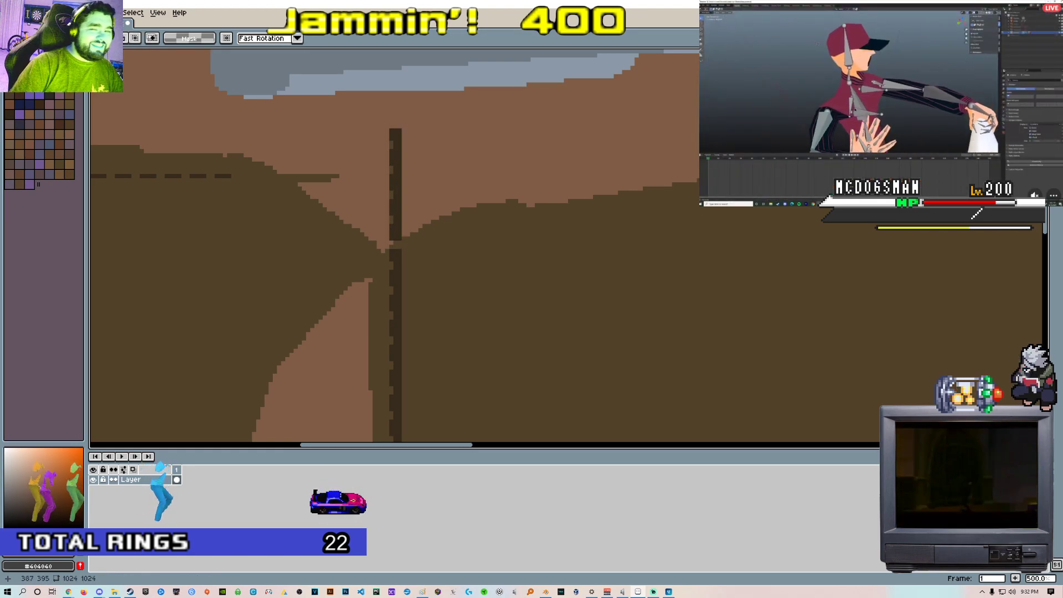
pyautogui.press('b')
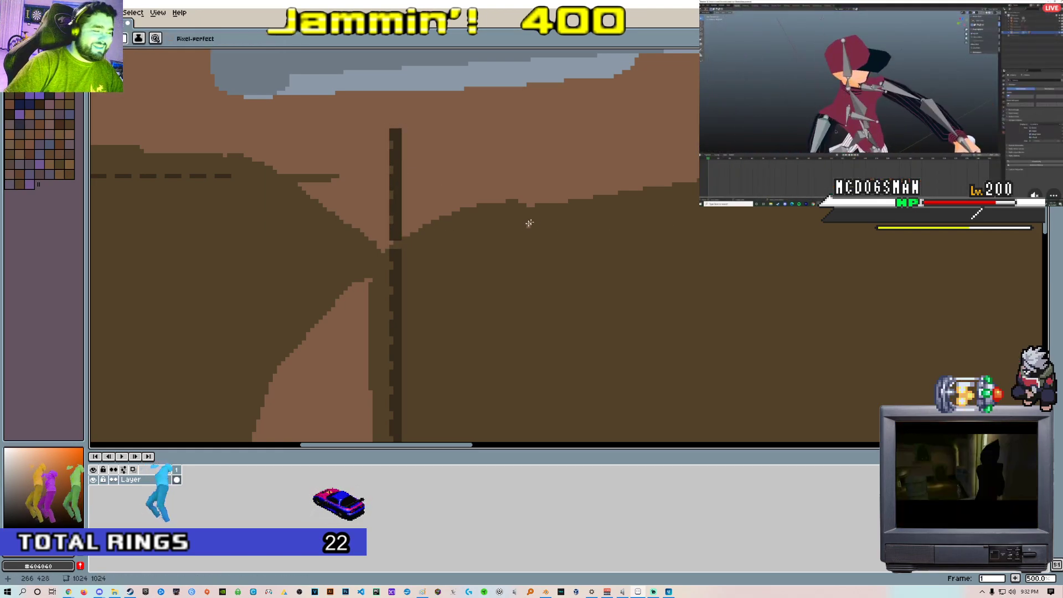
pyautogui.scroll(2, 487, 258)
# Fill the area around and above the upper front seam stitching with the shorts' base brown, and save the texture
pyautogui.press('alt')
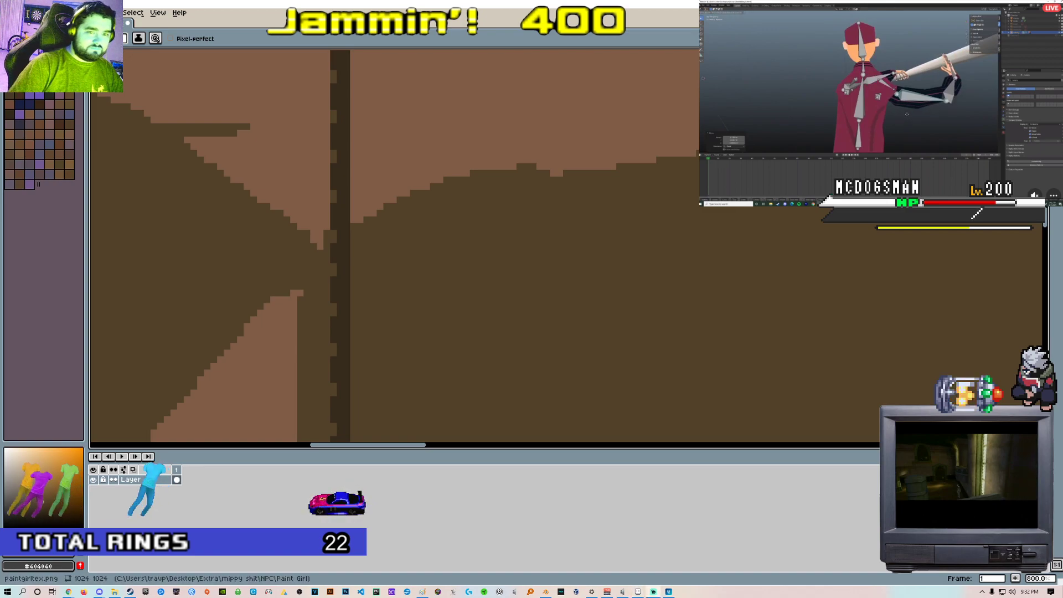
pyautogui.moveTo(379, 131); pyautogui.dragTo(384, 195, button='middle')
pyautogui.press('l')
pyautogui.moveTo(357, 116)
pyautogui.mouseDown()
pyautogui.moveTo(393, 285)
pyautogui.moveTo(406, 285)
pyautogui.moveTo(331, 116)
pyautogui.mouseUp()
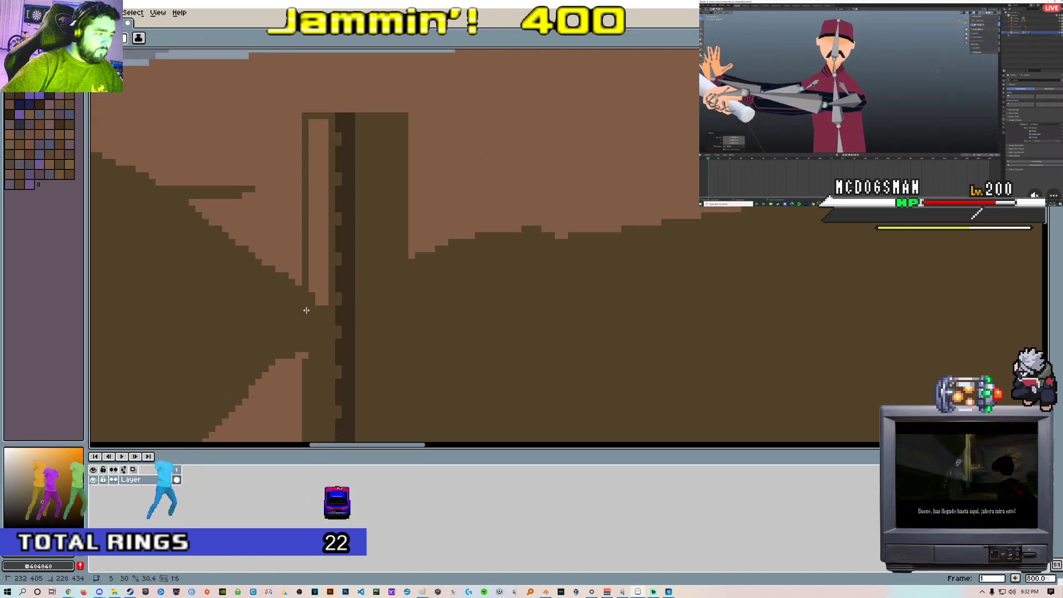
pyautogui.moveTo(306, 309); pyautogui.dragTo(307, 314)
pyautogui.moveTo(305, 83); pyautogui.dragTo(405, 111)
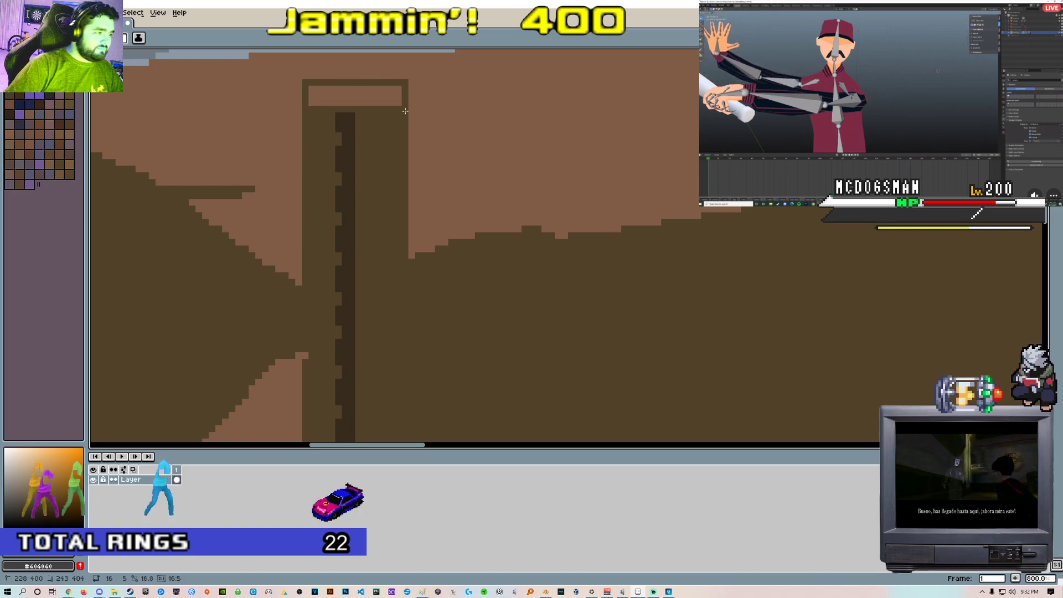
pyautogui.scroll(-5, 446, 163)
pyautogui.hotkey('ctrl', 's')
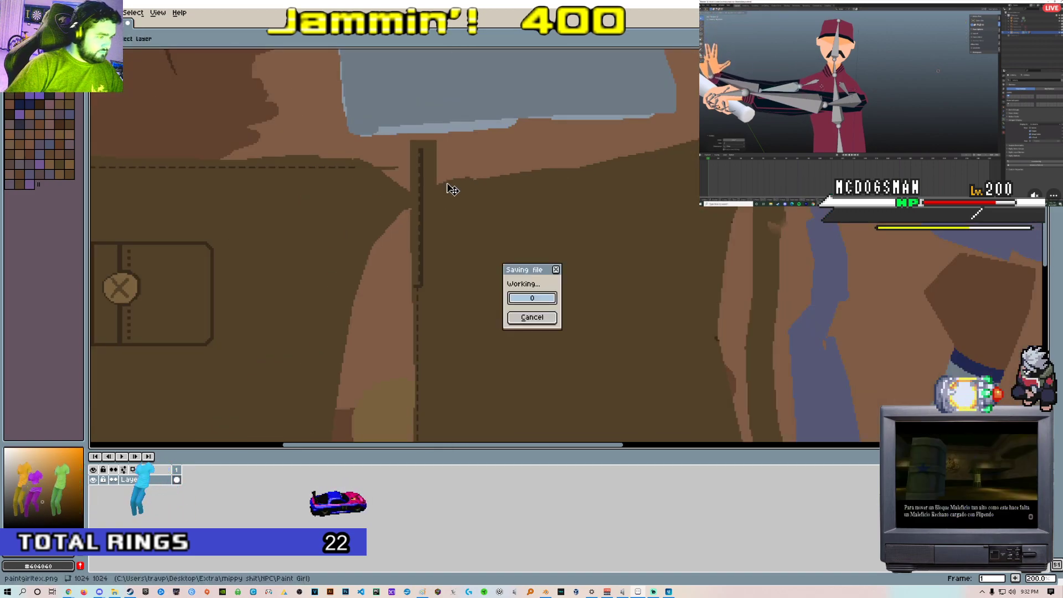
# Switch to Blender and reload the Paint Girl texture image to update the front seam on the shorts
pyautogui.hotkey('alt', 'Tab')
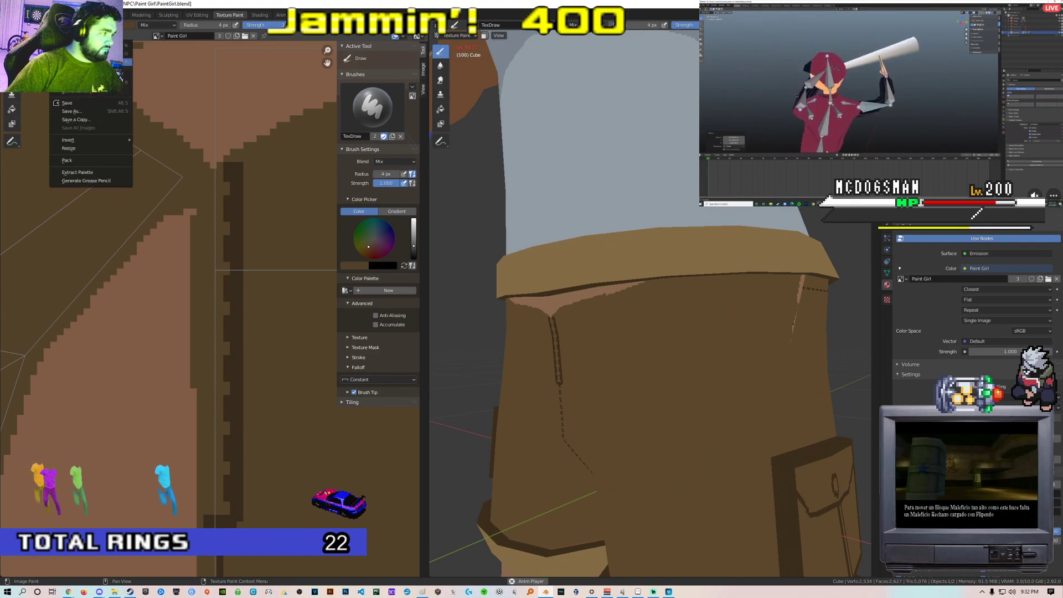
pyautogui.click(61, 35)
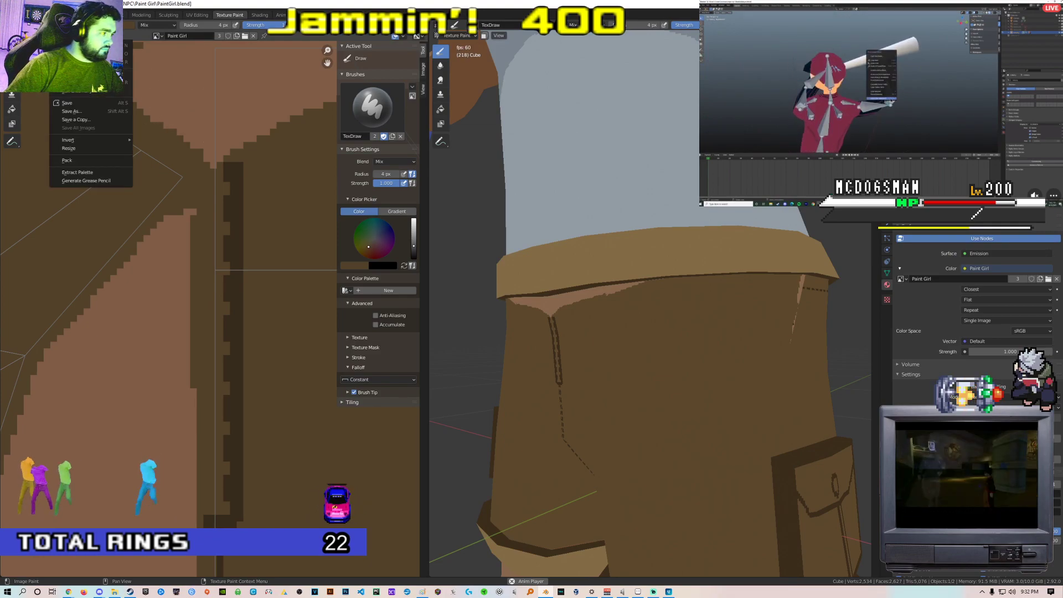
pyautogui.click(83, 82)
pyautogui.scroll(-1, 95, 94)
pyautogui.scroll(-2, 479, 209)
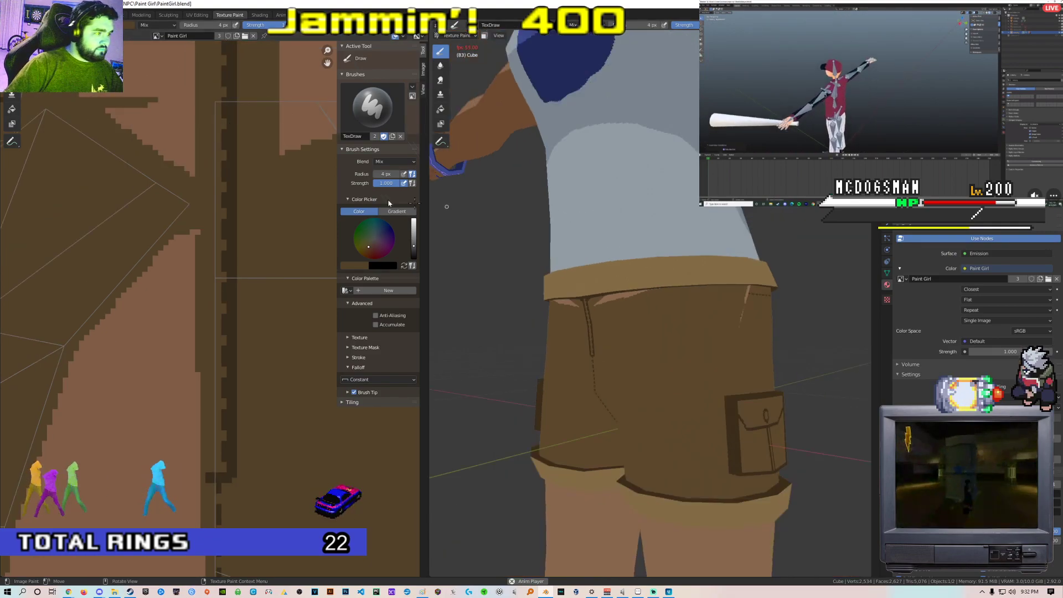
pyautogui.scroll(-5, 294, 175)
pyautogui.scroll(2, 553, 294)
pyautogui.moveTo(545, 287); pyautogui.dragTo(587, 287, button='middle')
pyautogui.scroll(4, 588, 287)
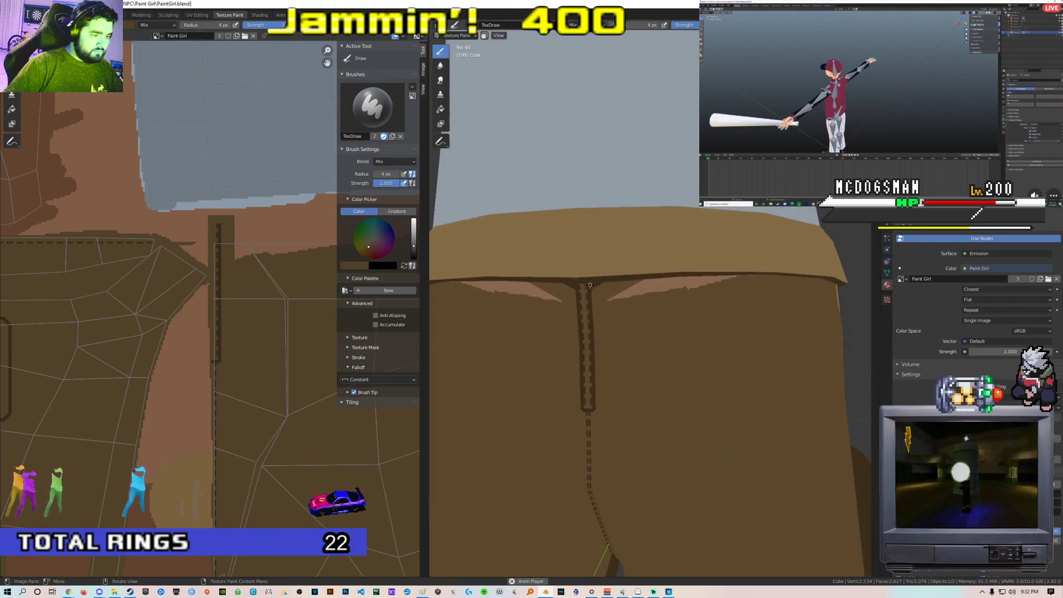
# Examine the UV layout of the shorts' panels against the model, from the front seam round to the back pockets
pyautogui.press('Tab')
pyautogui.moveTo(684, 293); pyautogui.dragTo(653, 296, button='middle')
pyautogui.moveTo(254, 291); pyautogui.dragTo(177, 281, button='middle')
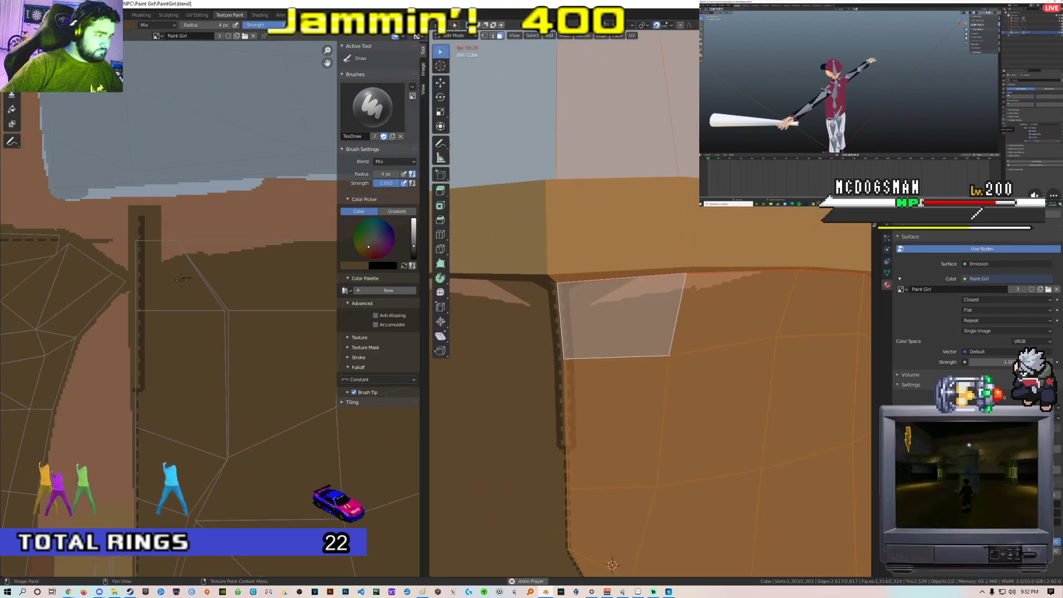
pyautogui.moveTo(287, 245); pyautogui.dragTo(130, 229, button='middle')
pyautogui.moveTo(249, 230); pyautogui.dragTo(157, 227, button='middle')
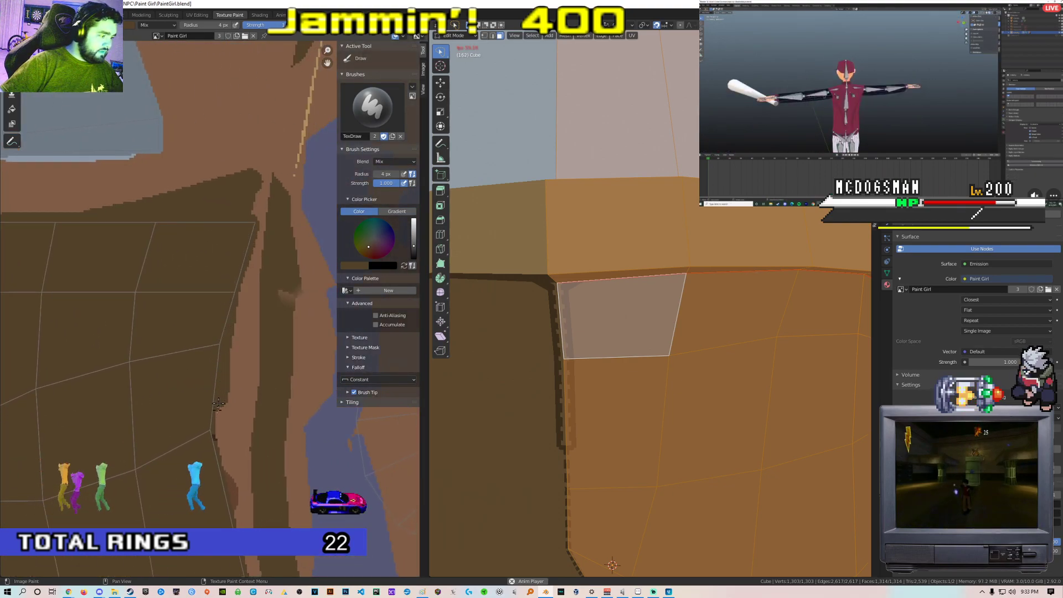
pyautogui.moveTo(226, 453); pyautogui.dragTo(207, 219, button='middle')
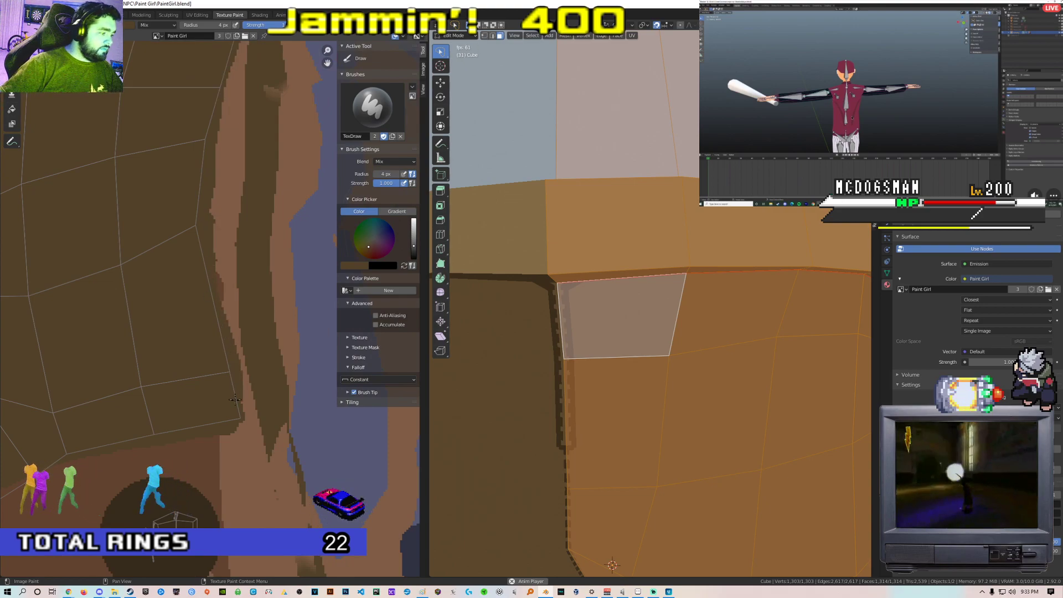
pyautogui.scroll(-3, 238, 411)
pyautogui.moveTo(155, 166); pyautogui.dragTo(257, 212, button='middle')
pyautogui.scroll(2, 257, 212)
pyautogui.moveTo(655, 259); pyautogui.dragTo(628, 259, button='middle')
pyautogui.press('Tab')
pyautogui.scroll(-5, 564, 263)
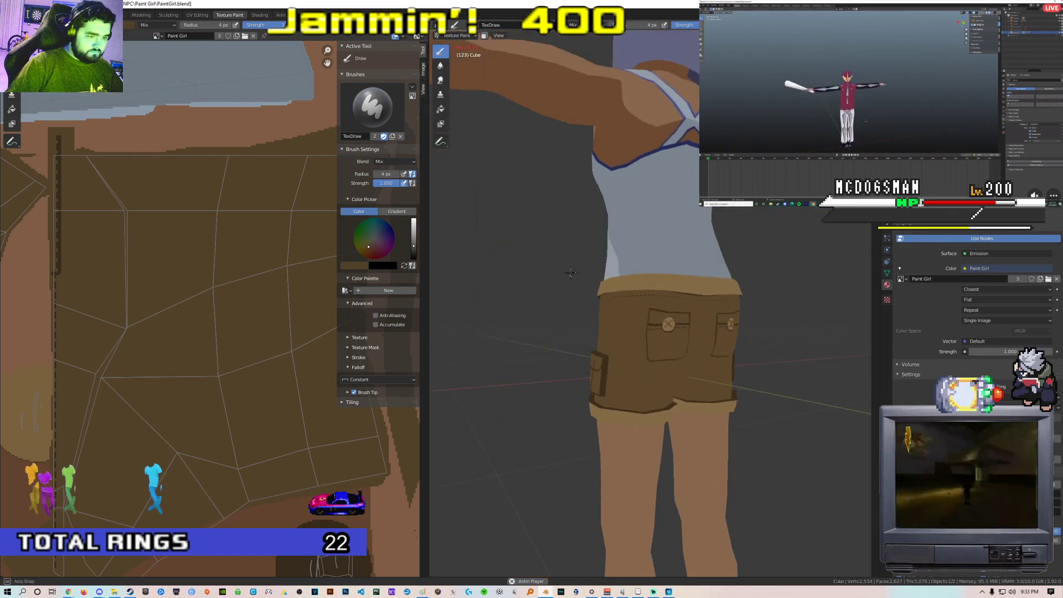
pyautogui.scroll(-7, 233, 257)
pyautogui.scroll(7, 220, 258)
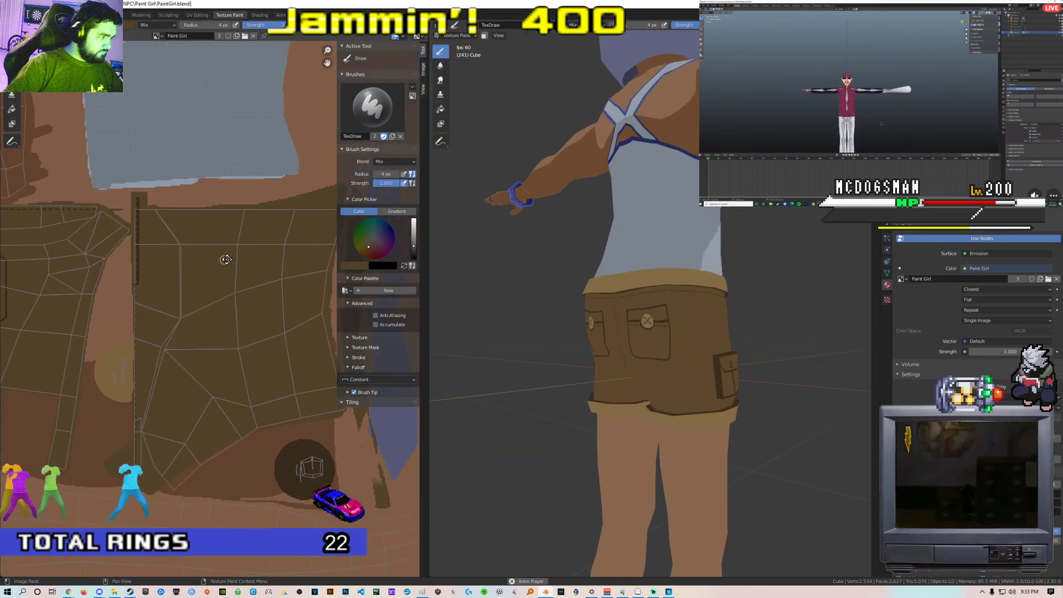
# Select the face loop directly below the waistband and return to texture painting with only its UVs shown
pyautogui.press('Tab')
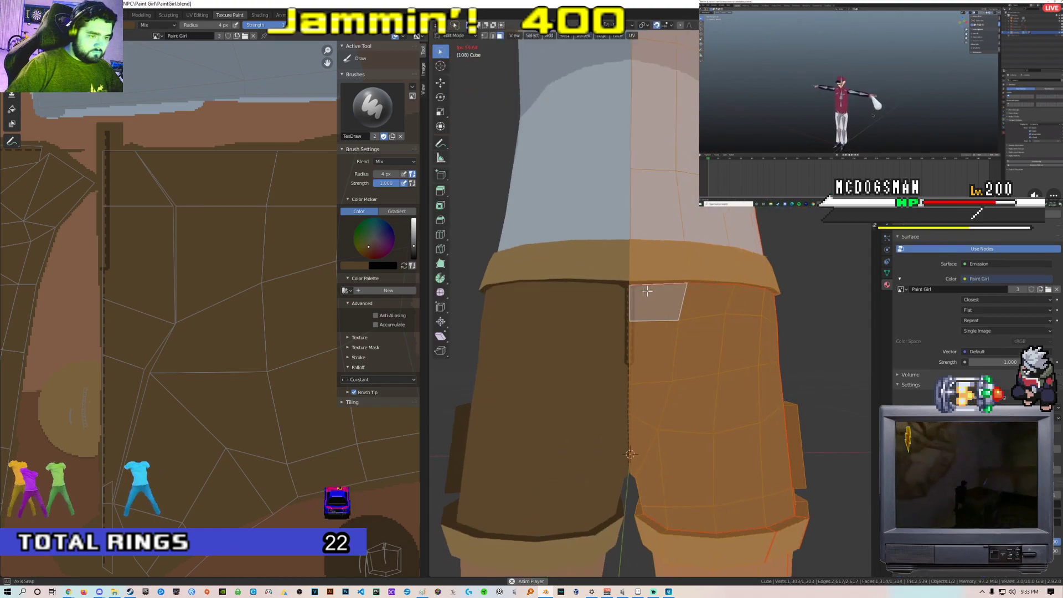
pyautogui.keyDown('alt'); pyautogui.click(660, 300); pyautogui.keyUp('alt')
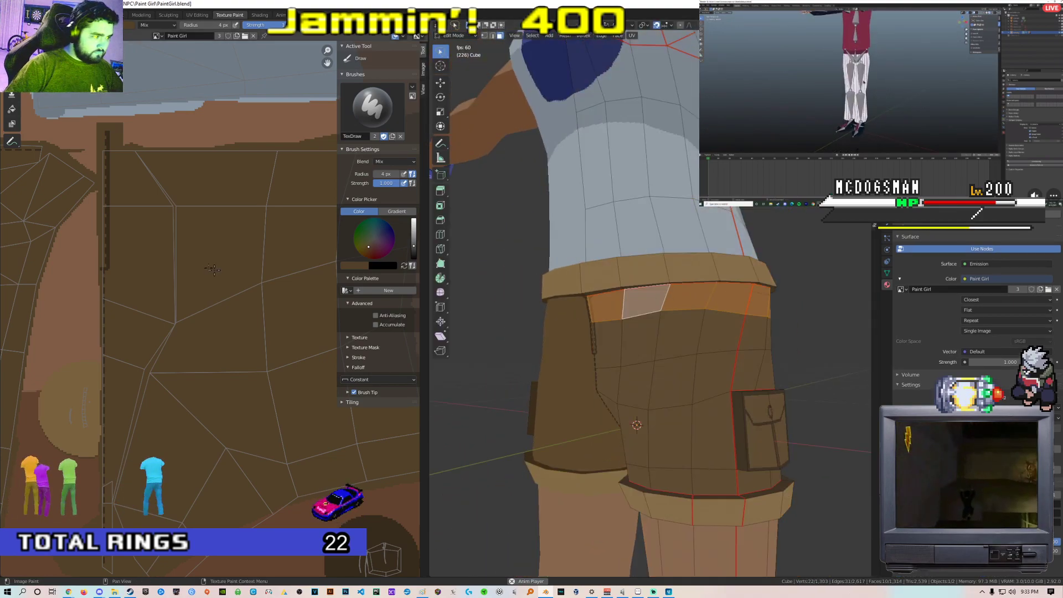
pyautogui.scroll(-4, 241, 278)
pyautogui.scroll(4, 213, 261)
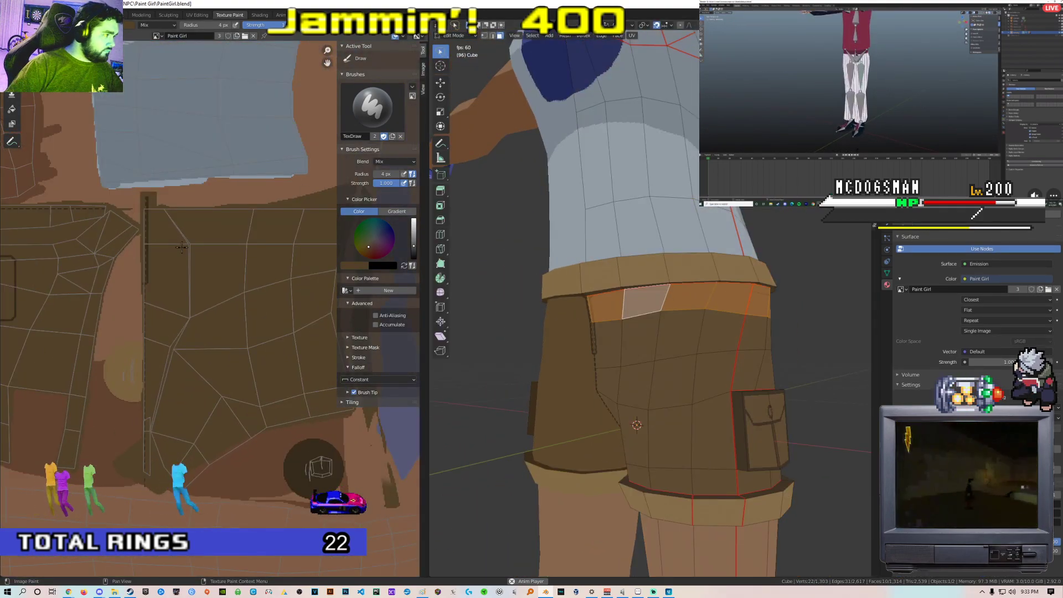
pyautogui.moveTo(326, 270); pyautogui.dragTo(202, 262, button='middle')
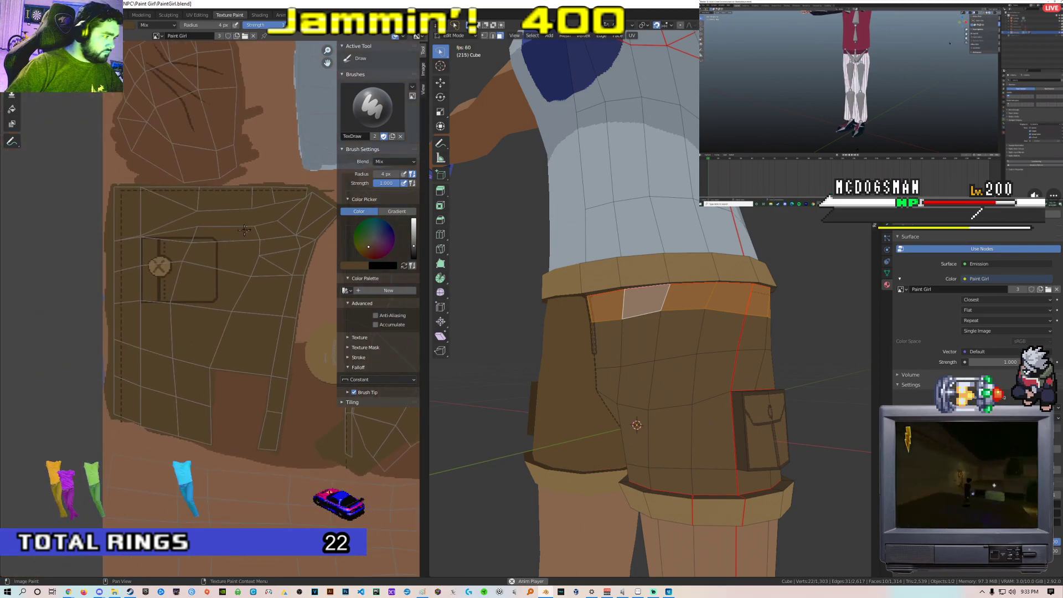
pyautogui.scroll(5, 242, 231)
pyautogui.scroll(3, 629, 311)
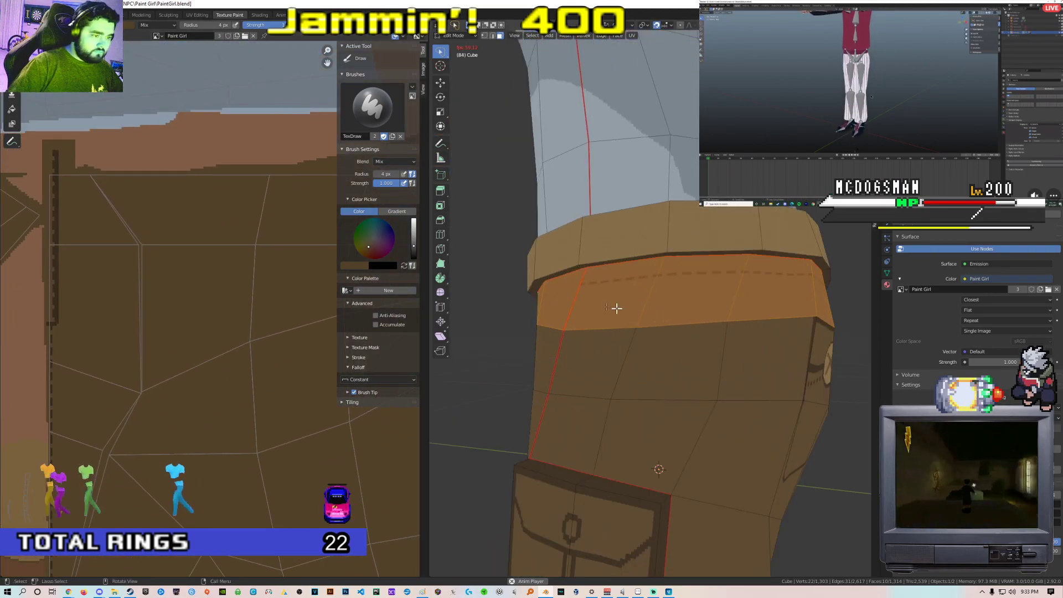
pyautogui.scroll(3, 631, 309)
pyautogui.press('Tab')
pyautogui.scroll(1, 663, 305)
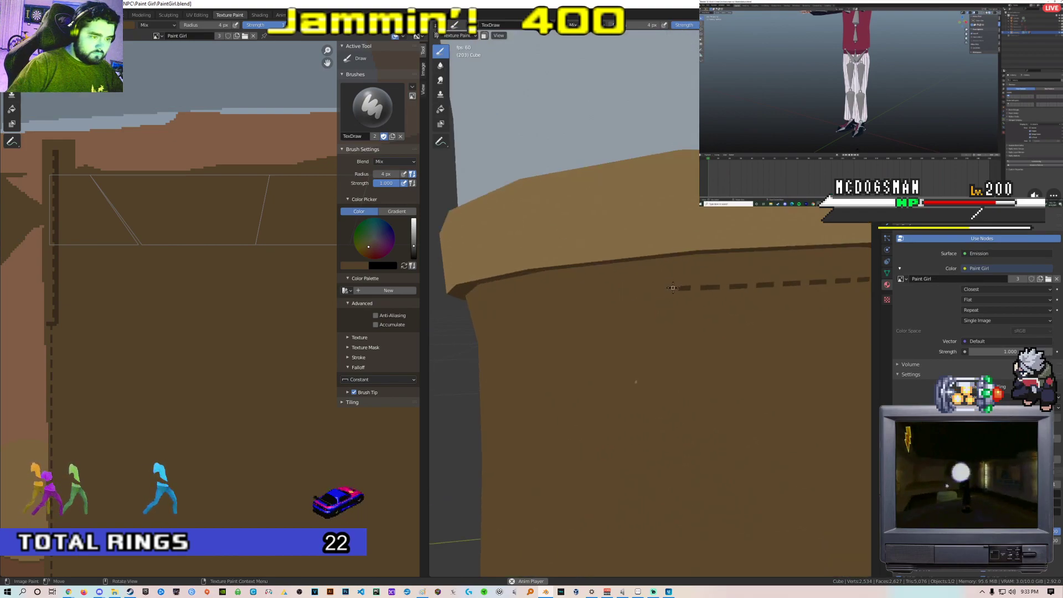
# Paint a dark marker stitch at the open end of the waist stitching on the model and locate it in the texture
pyautogui.press('e')
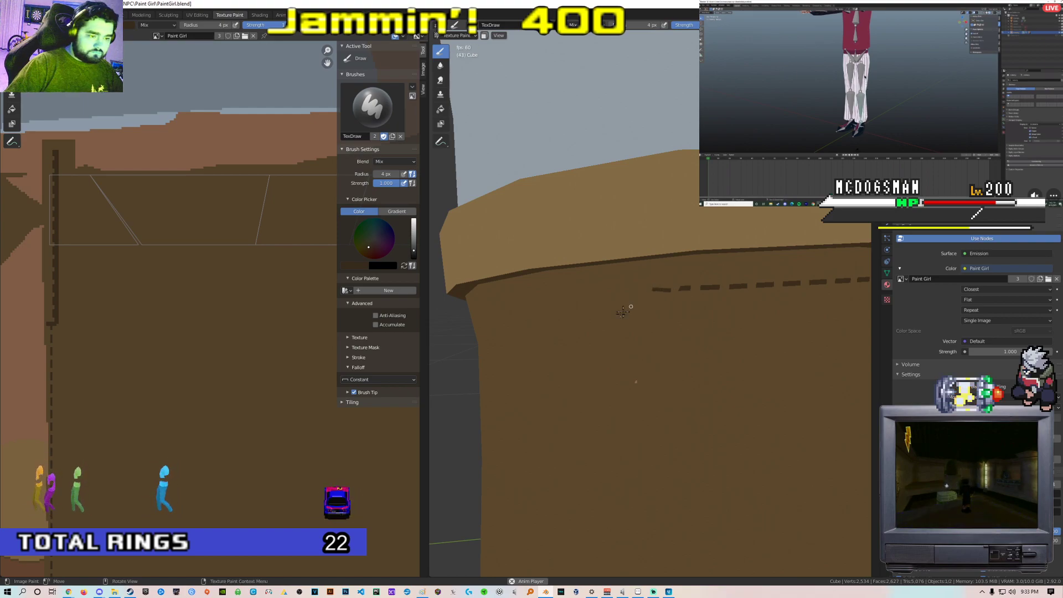
pyautogui.scroll(-2, 238, 282)
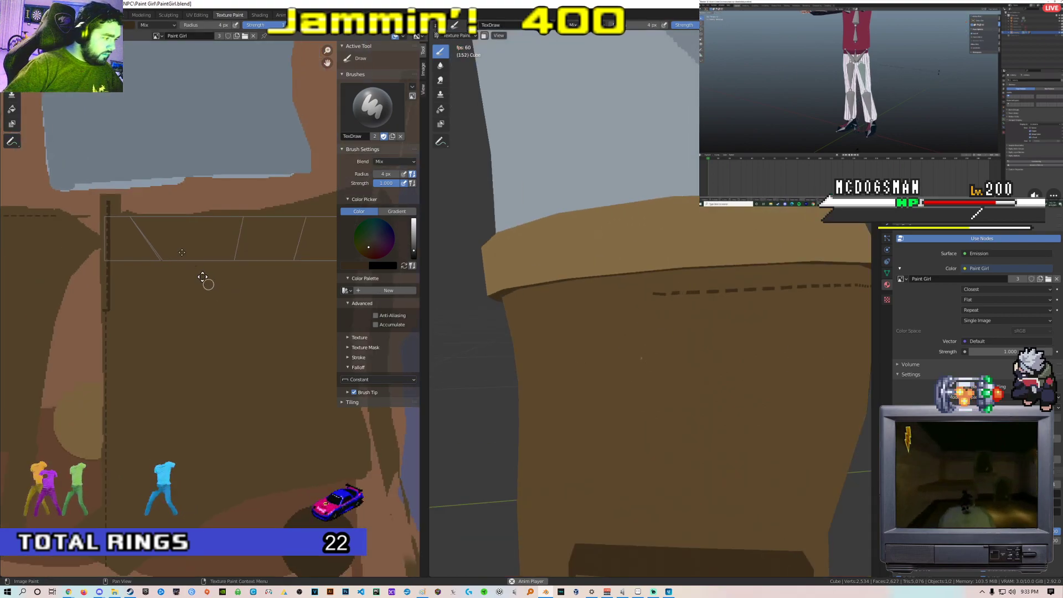
pyautogui.moveTo(324, 276); pyautogui.dragTo(249, 204, button='middle')
pyautogui.scroll(3, 251, 210)
pyautogui.moveTo(260, 244); pyautogui.dragTo(179, 272, button='middle')
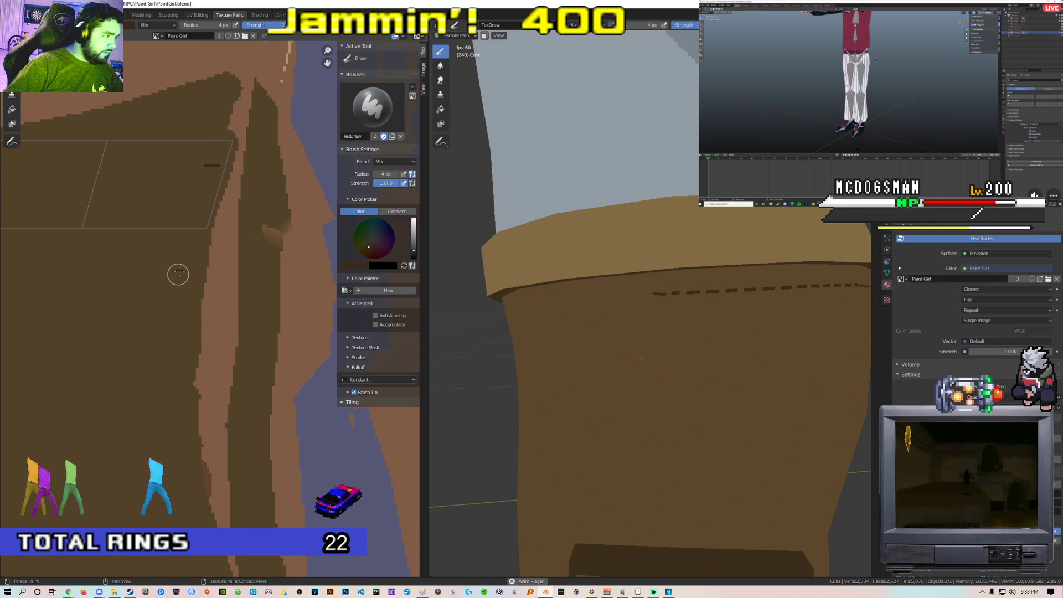
# In the UV Editing workspace, select the side face below the waist row beside the seam, and return to Texture Paint at its UVs
pyautogui.click(194, 15)
pyautogui.press('a')
pyautogui.scroll(7, 247, 300)
pyautogui.scroll(8, 647, 260)
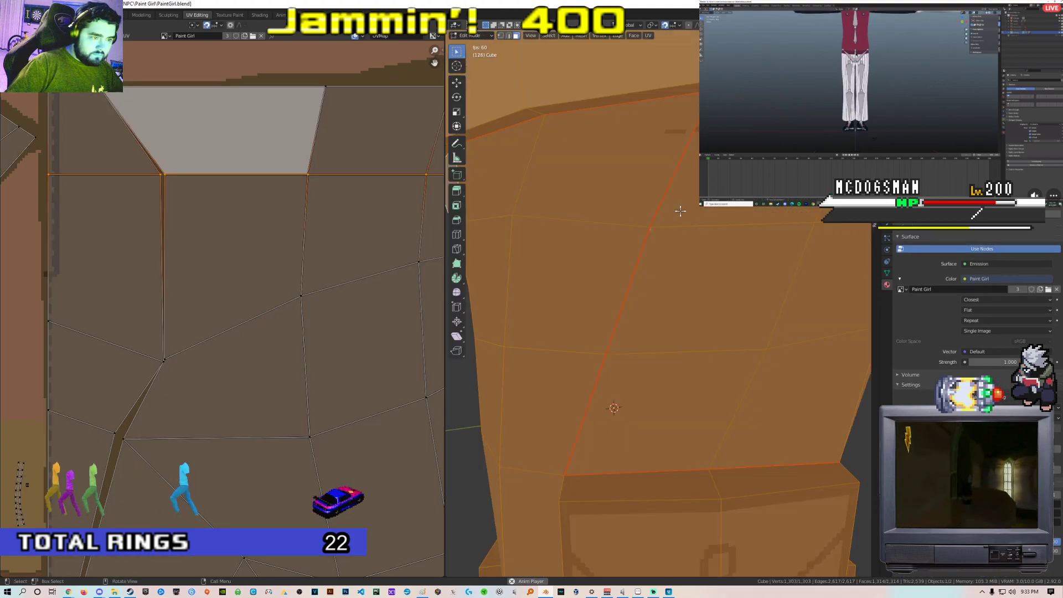
pyautogui.click(650, 274)
pyautogui.scroll(-6, 250, 278)
pyautogui.scroll(5, 306, 190)
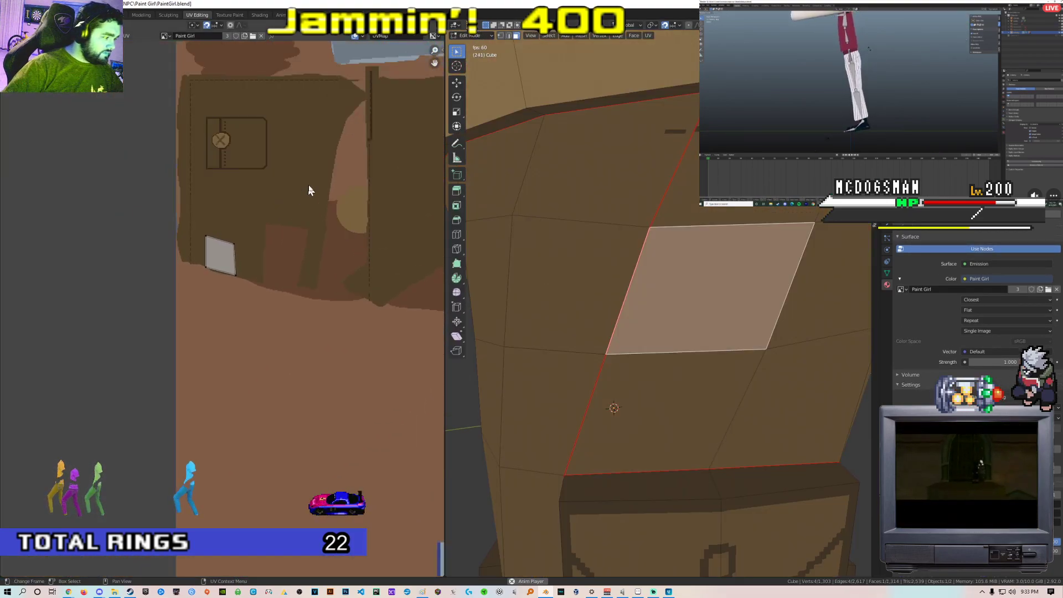
pyautogui.click(224, 16)
pyautogui.scroll(-4, 192, 266)
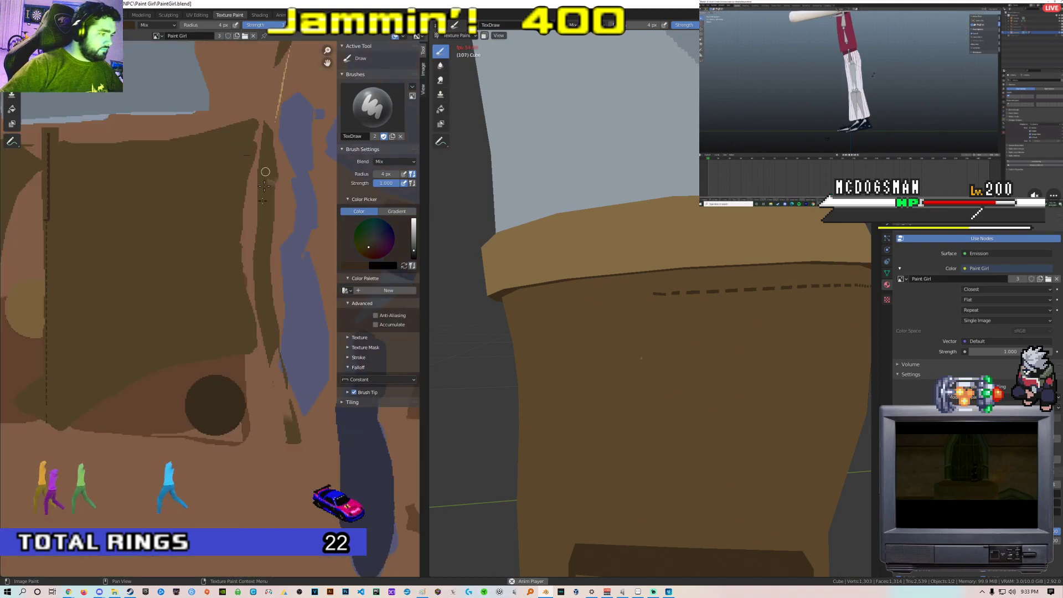
pyautogui.moveTo(63, 301); pyautogui.dragTo(179, 281, button='middle')
pyautogui.scroll(4, 178, 282)
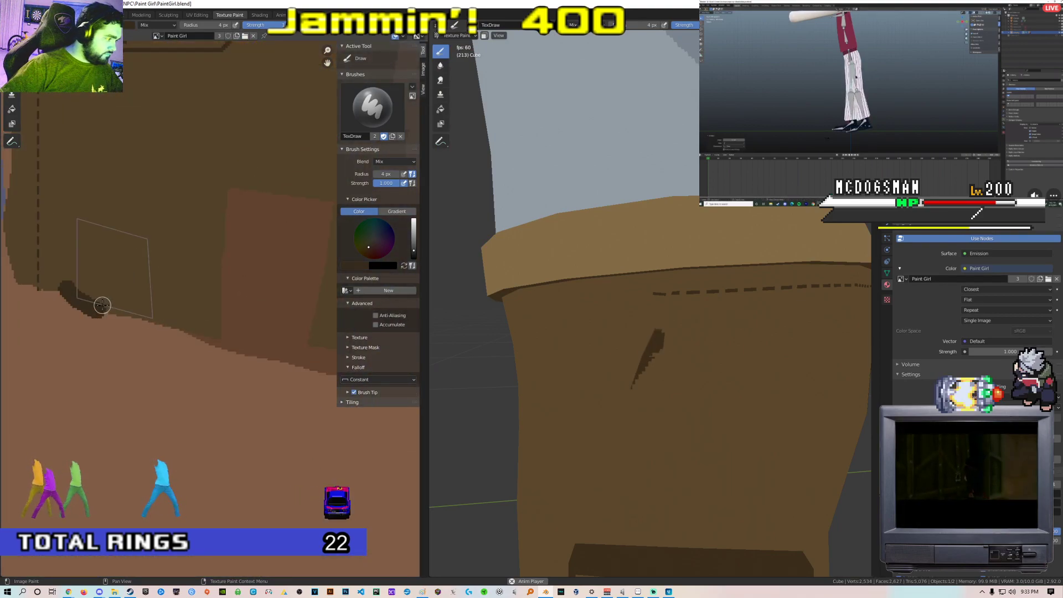
# Undo the dark stroke, sample the shorts' base brown, paint the back panel's lower edge under the selected face, and save the image
pyautogui.hotkey('ctrl', 'z')
pyautogui.click(360, 266)
pyautogui.click(406, 242)
pyautogui.click(188, 271)
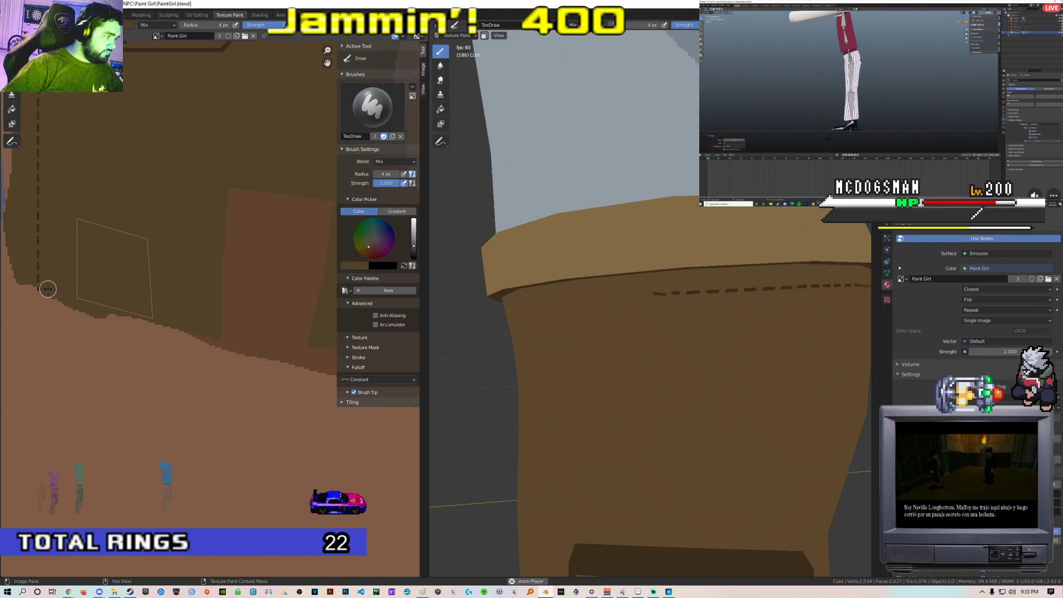
pyautogui.scroll(-1, 217, 312)
pyautogui.click(65, 35)
pyautogui.click(83, 102)
# Switch to Aseprite and reopen paintgirltex.png from the recent files at the shorts' waist
pyautogui.hotkey('alt', 'Tab')
pyautogui.click(11, 12)
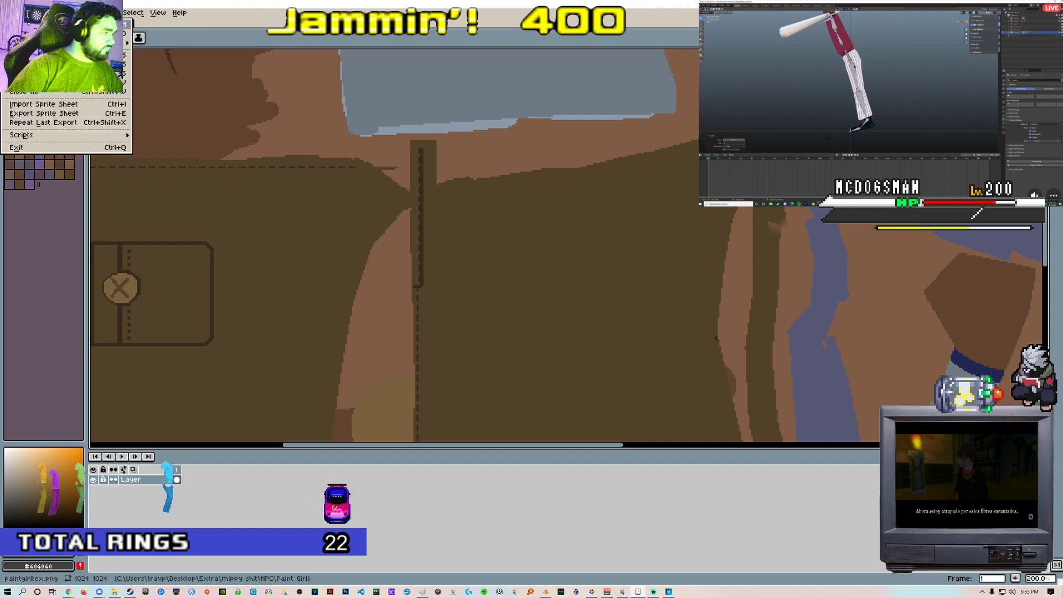
pyautogui.moveTo(83, 42)
pyautogui.click(152, 57)
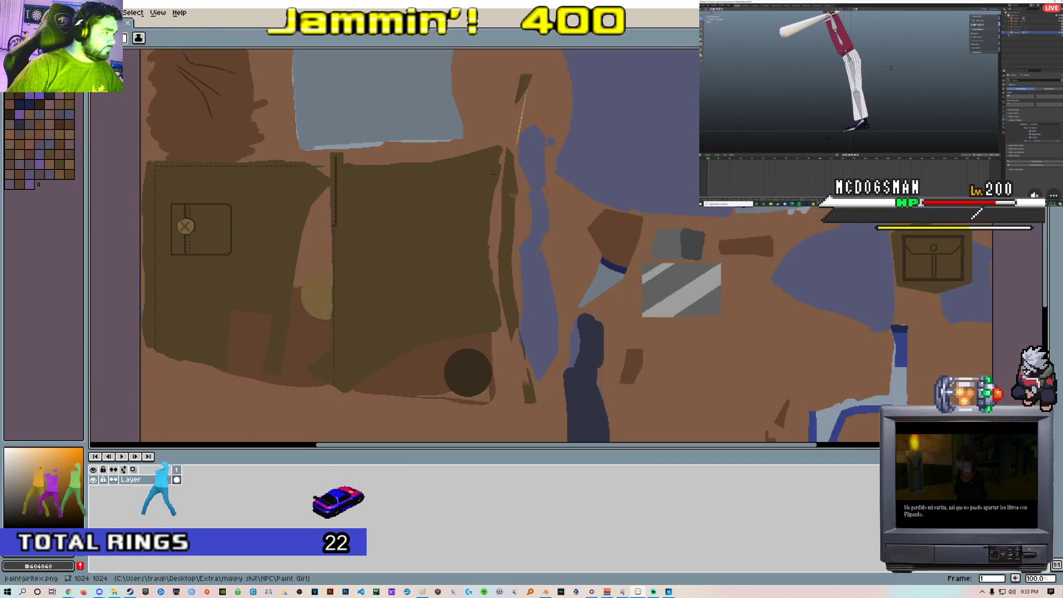
pyautogui.scroll(1, 318, 168)
pyautogui.moveTo(318, 168); pyautogui.dragTo(555, 181, button='middle')
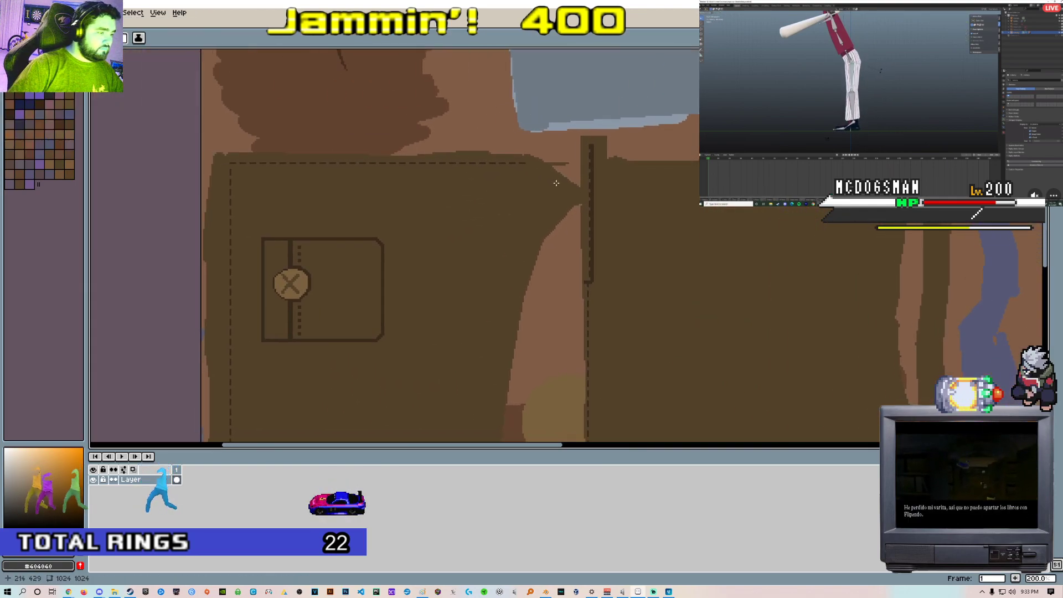
# Copy the 179 × 1 px row of waist stitching from the back panel onto the front panel, between the front seam and the marker stitch
pyautogui.scroll(1, 235, 190)
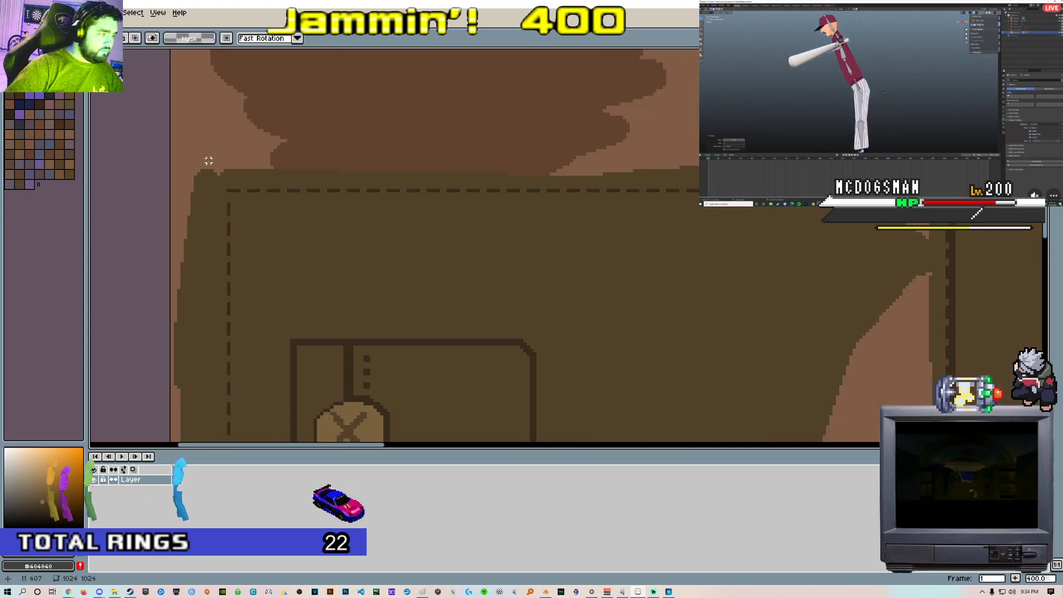
pyautogui.moveTo(228, 190); pyautogui.dragTo(719, 191)
pyautogui.moveTo(827, 190); pyautogui.dragTo(828, 191)
pyautogui.scroll(-1, 741, 216)
pyautogui.moveTo(741, 216); pyautogui.dragTo(378, 212, button='middle')
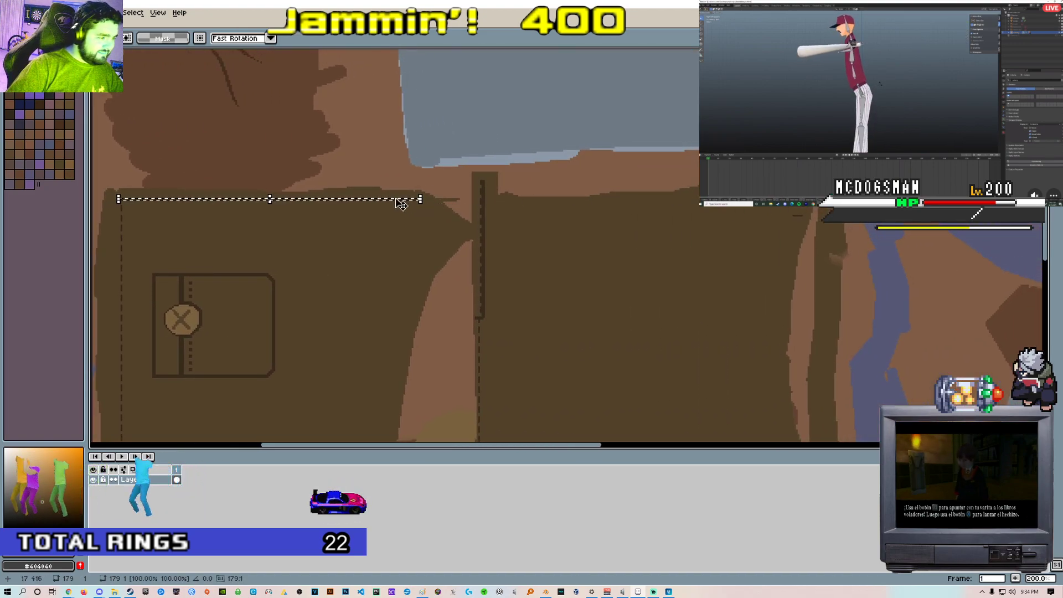
pyautogui.moveTo(777, 201); pyautogui.dragTo(768, 220)
pyautogui.scroll(3, 797, 218)
pyautogui.moveTo(692, 224); pyautogui.dragTo(666, 225, button='middle')
pyautogui.moveTo(146, 229); pyautogui.dragTo(472, 207, button='middle')
pyautogui.scroll(1, 340, 195)
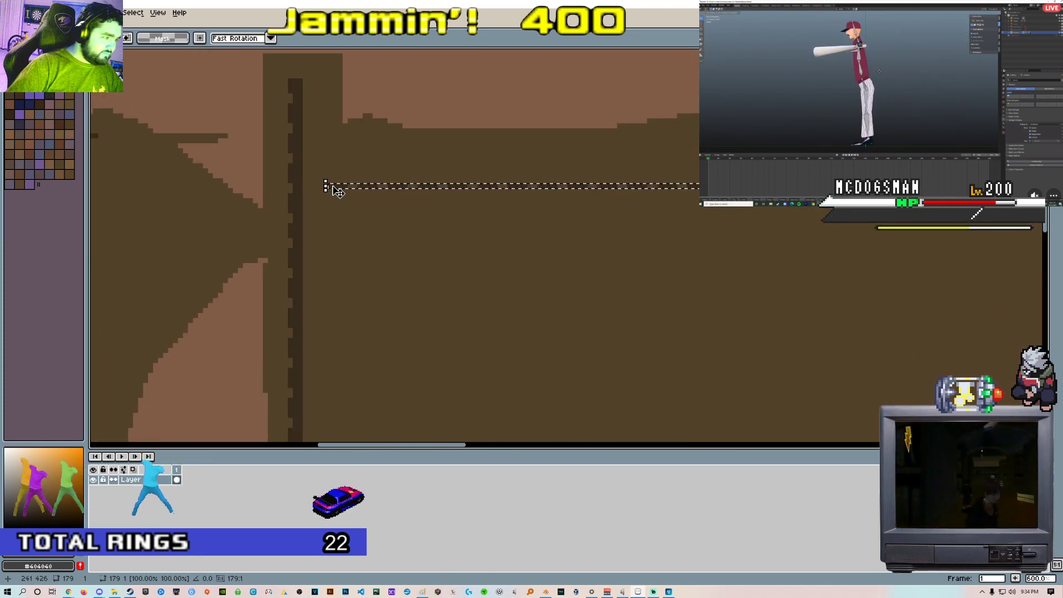
pyautogui.moveTo(794, 215); pyautogui.dragTo(254, 197, button='middle')
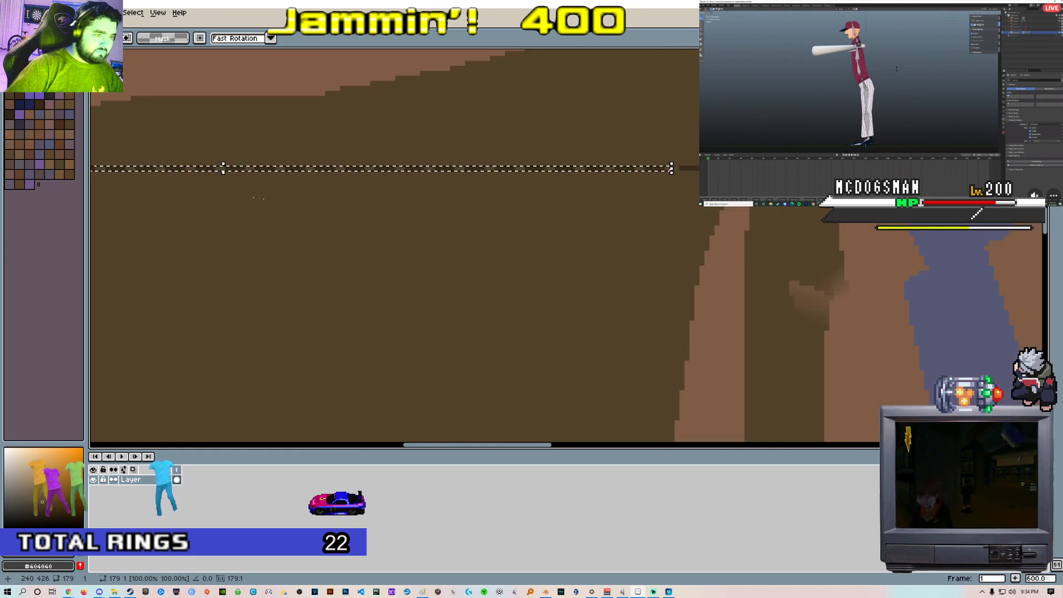
pyautogui.scroll(-1, 682, 181)
pyautogui.scroll(-4, 629, 165)
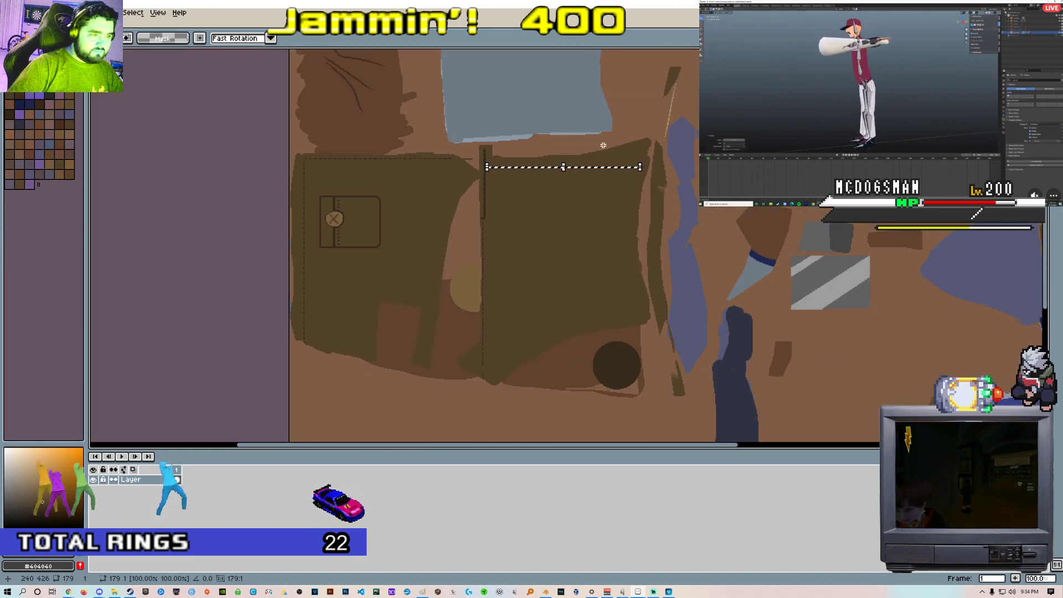
# Drop the selection around the pasted waist stitching, switch to Blender, and reload the Paint Girl texture on the model
pyautogui.click(604, 147)
pyautogui.scroll(2, 601, 147)
pyautogui.moveTo(600, 147); pyautogui.dragTo(596, 159, button='middle')
pyautogui.scroll(-1, 593, 162)
pyautogui.scroll(1, 578, 203)
pyautogui.scroll(-3, 576, 204)
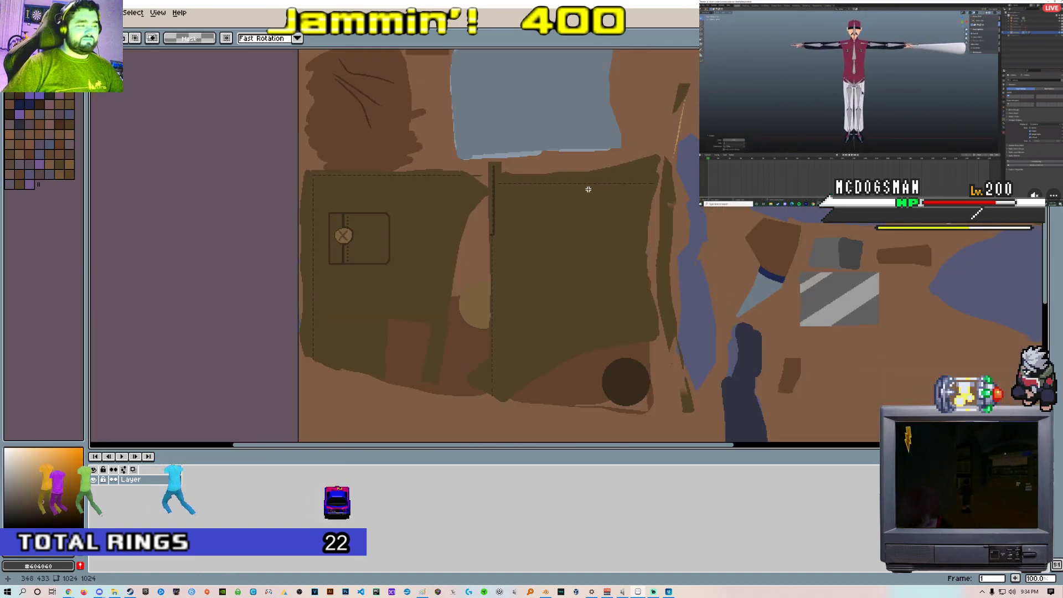
pyautogui.scroll(2, 586, 188)
pyautogui.hotkey('alt', 'Tab')
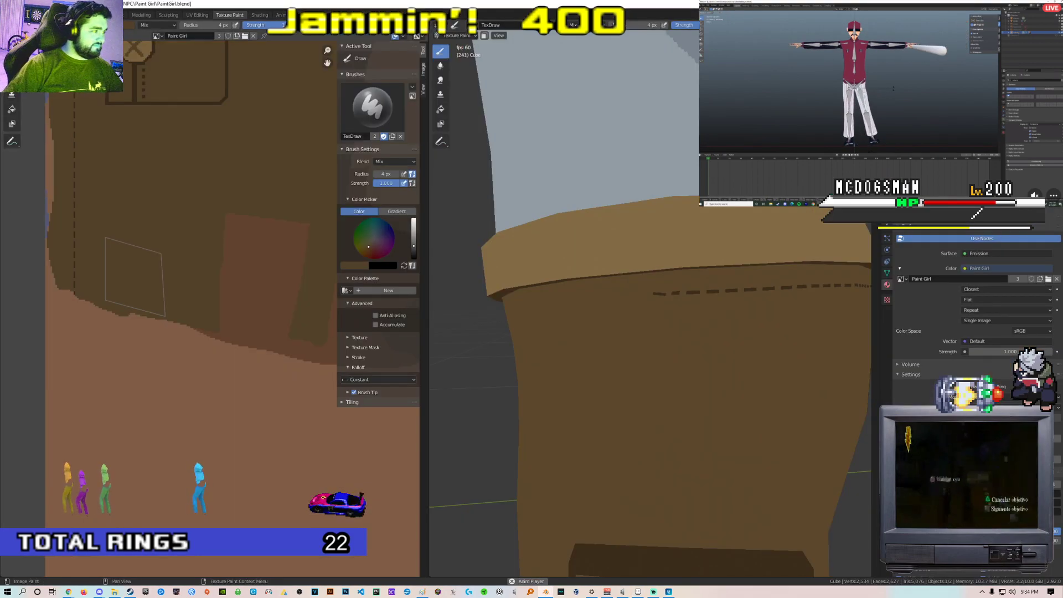
pyautogui.click(62, 35)
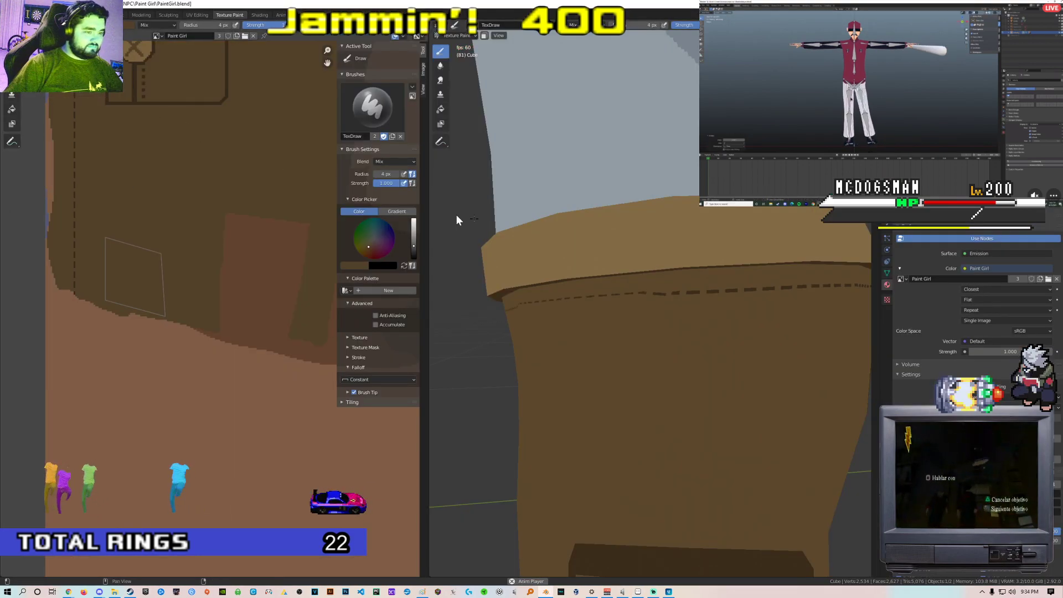
# Select the row of front waist faces below the shorts' waistband and return to Texture Paint at its UVs
pyautogui.scroll(-6, 702, 241)
pyautogui.press('Tab')
pyautogui.scroll(3, 701, 247)
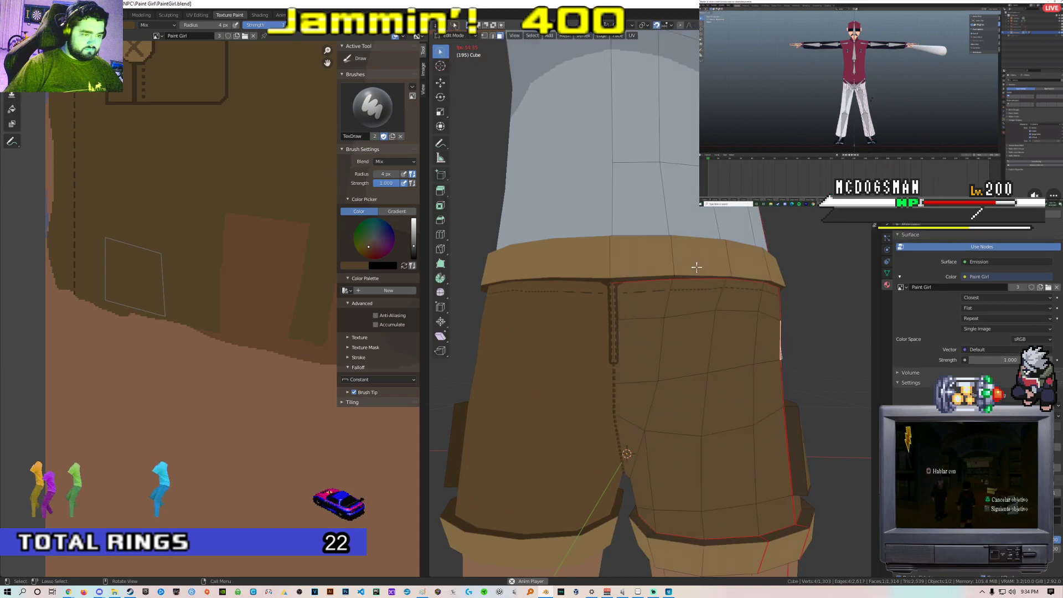
pyautogui.keyDown('shift'); pyautogui.click(736, 299); pyautogui.keyUp('shift')
pyautogui.moveTo(736, 299); pyautogui.dragTo(579, 287, button='middle')
pyautogui.scroll(-5, 321, 242)
pyautogui.scroll(3, 265, 283)
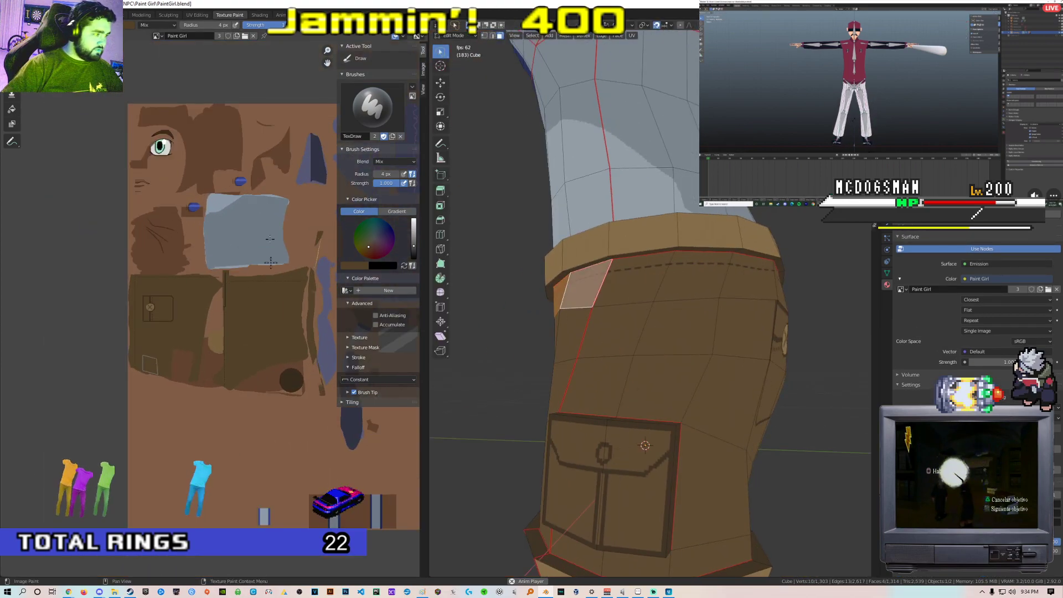
pyautogui.press('Tab')
pyautogui.scroll(4, 187, 74)
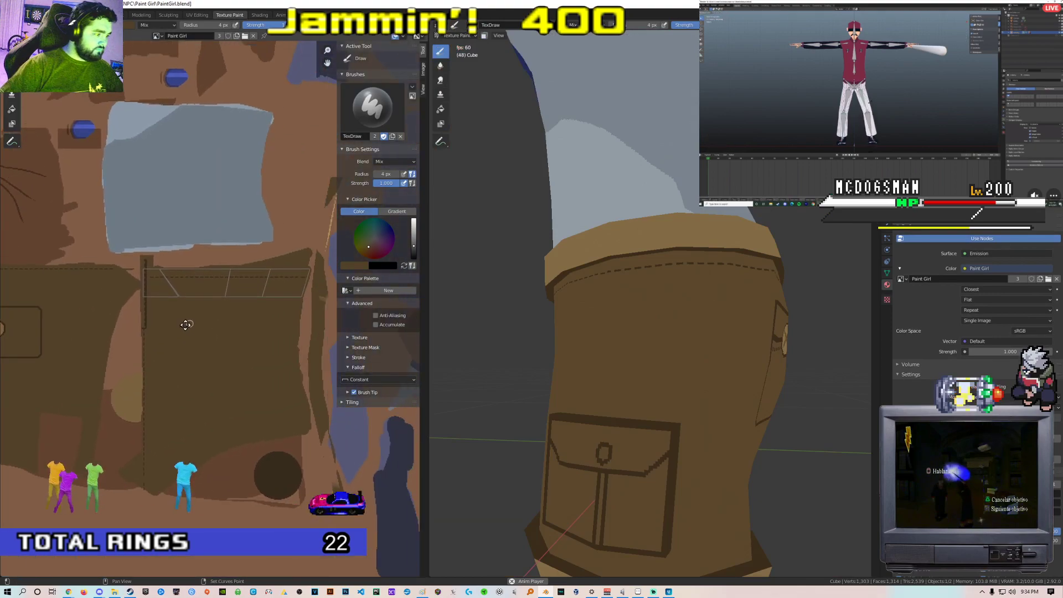
# In the UV Editing workspace, select the upper UV vertex of the slanted waist-row edge nearest the front seam
pyautogui.click(198, 15)
pyautogui.scroll(-4, 344, 234)
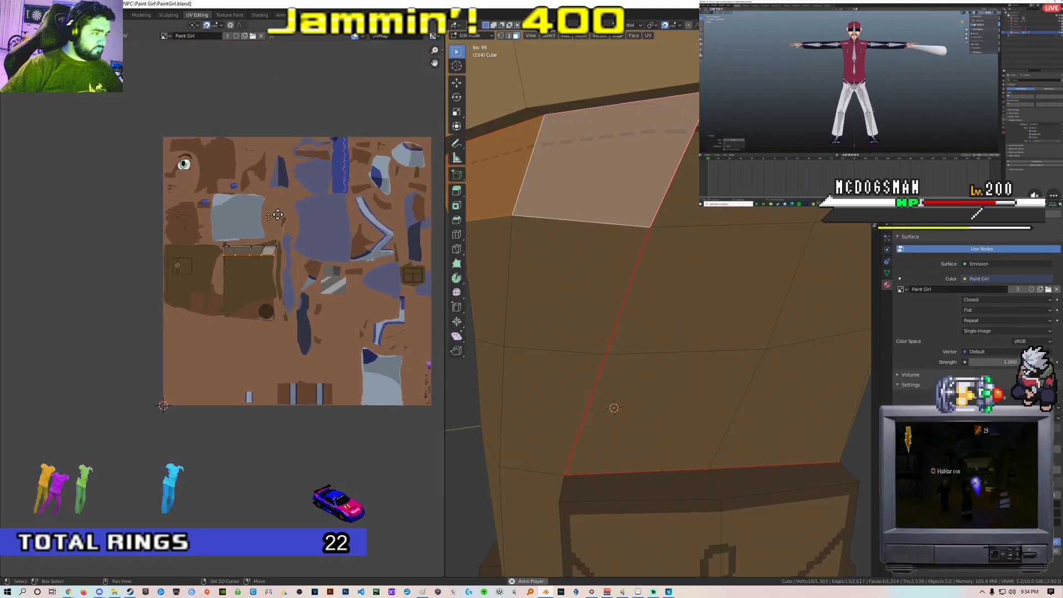
pyautogui.scroll(5, 253, 252)
pyautogui.scroll(2, 215, 298)
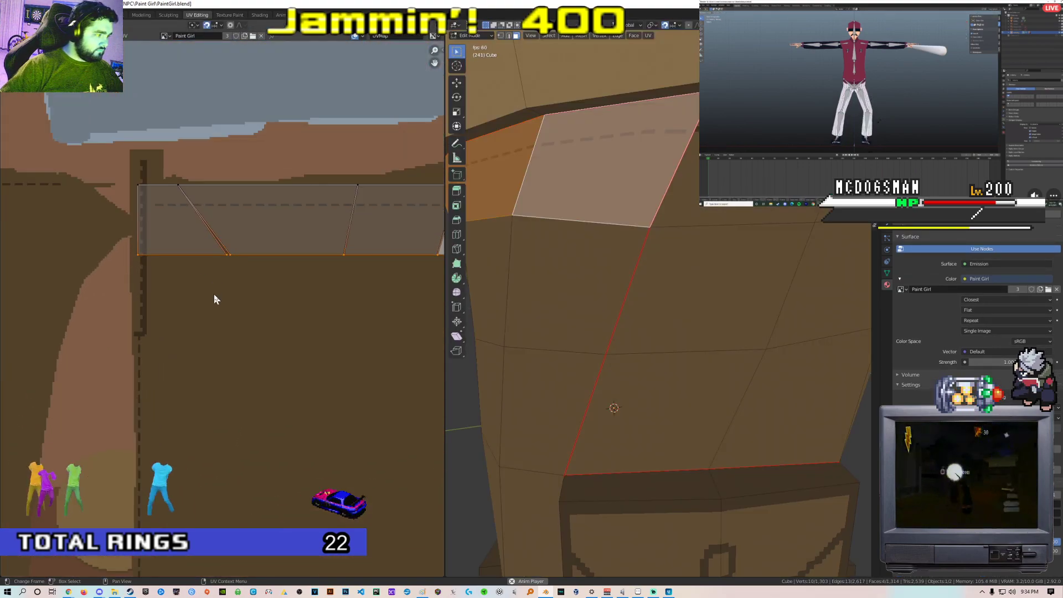
pyautogui.press('g')
pyautogui.rightClick(194, 186)
pyautogui.moveTo(647, 219); pyautogui.dragTo(697, 227, button='middle')
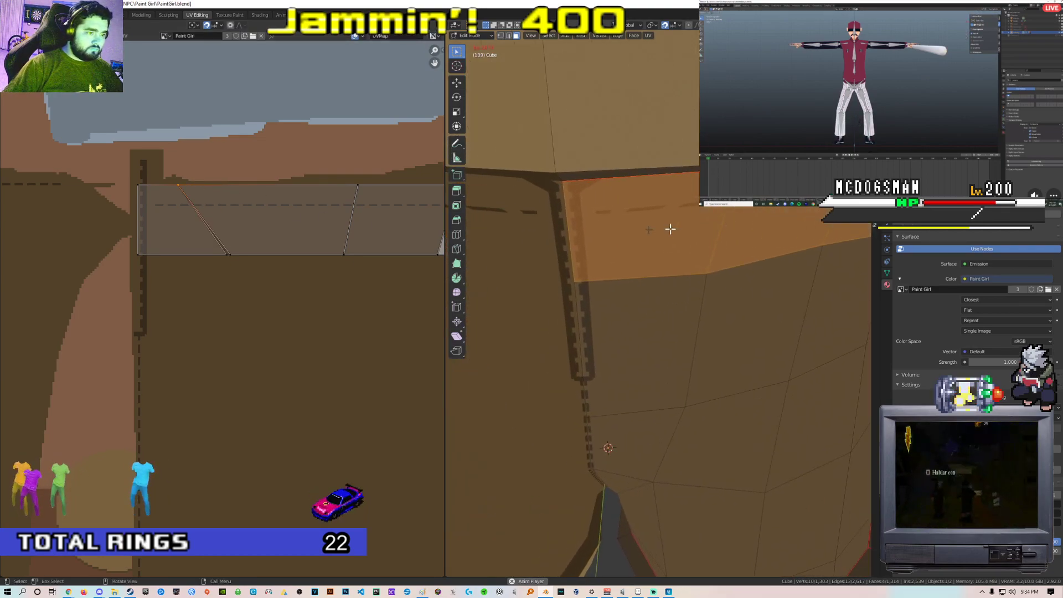
pyautogui.press('g')
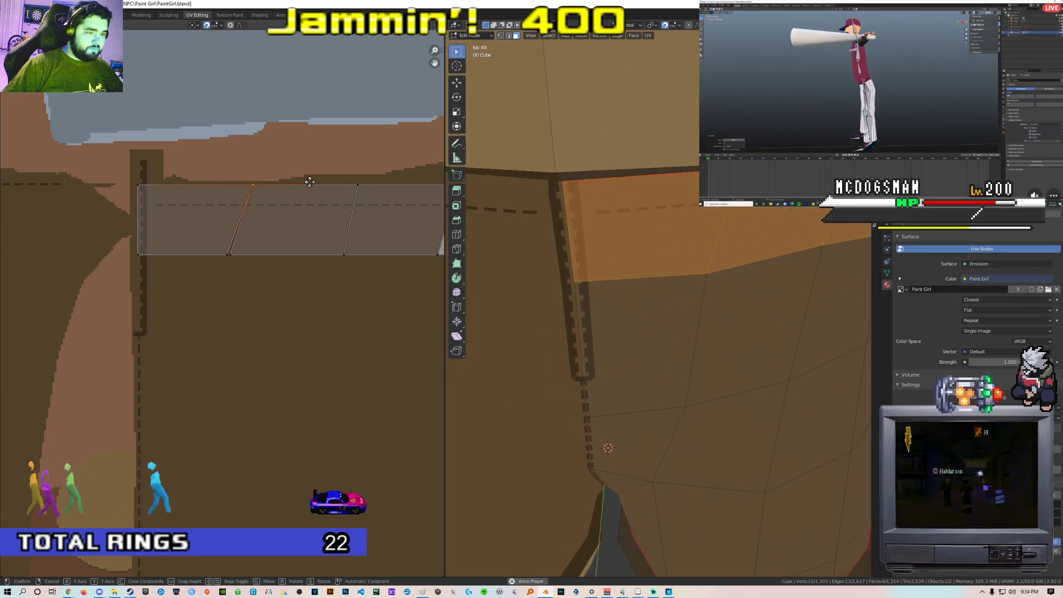
pyautogui.rightClick(372, 207)
# Move the selected UV vertex along the waist row's upper border, away from the front seam, and leave Edit Mode
pyautogui.scroll(-3, 676, 218)
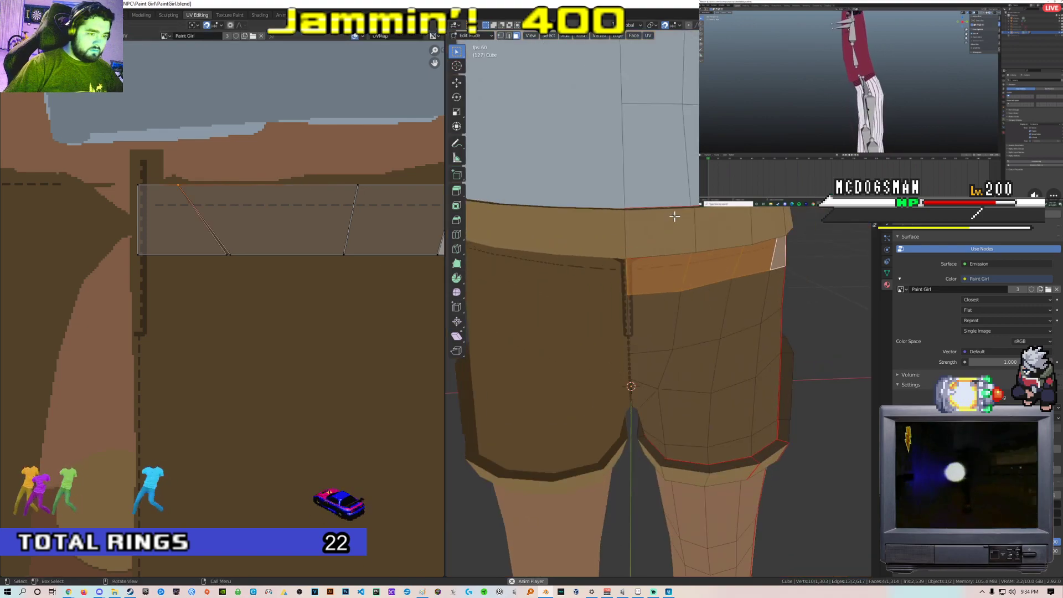
pyautogui.scroll(2, 676, 218)
pyautogui.press('g')
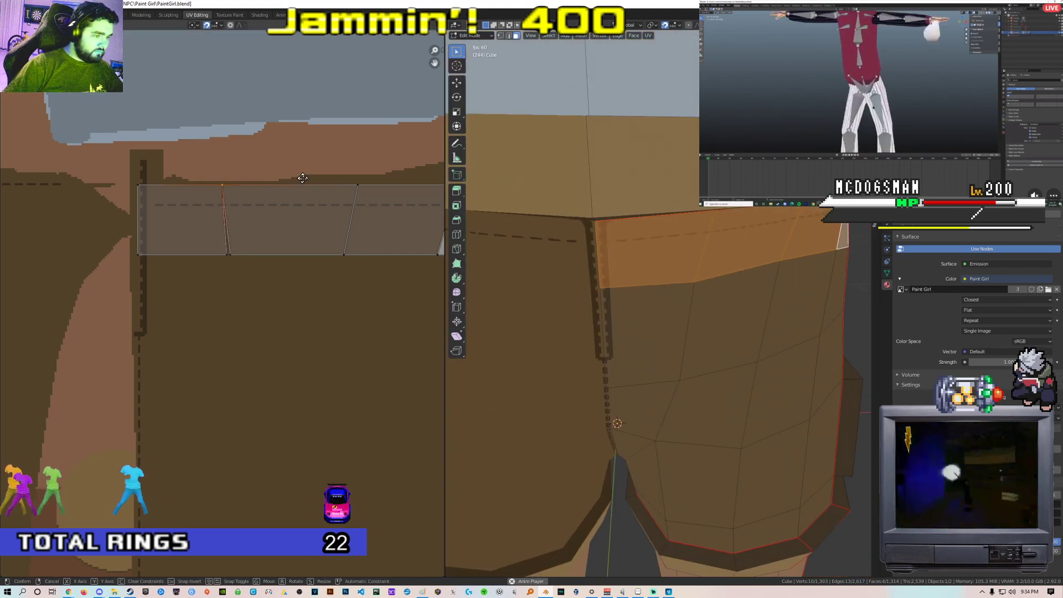
pyautogui.click(322, 179)
pyautogui.press('Tab')
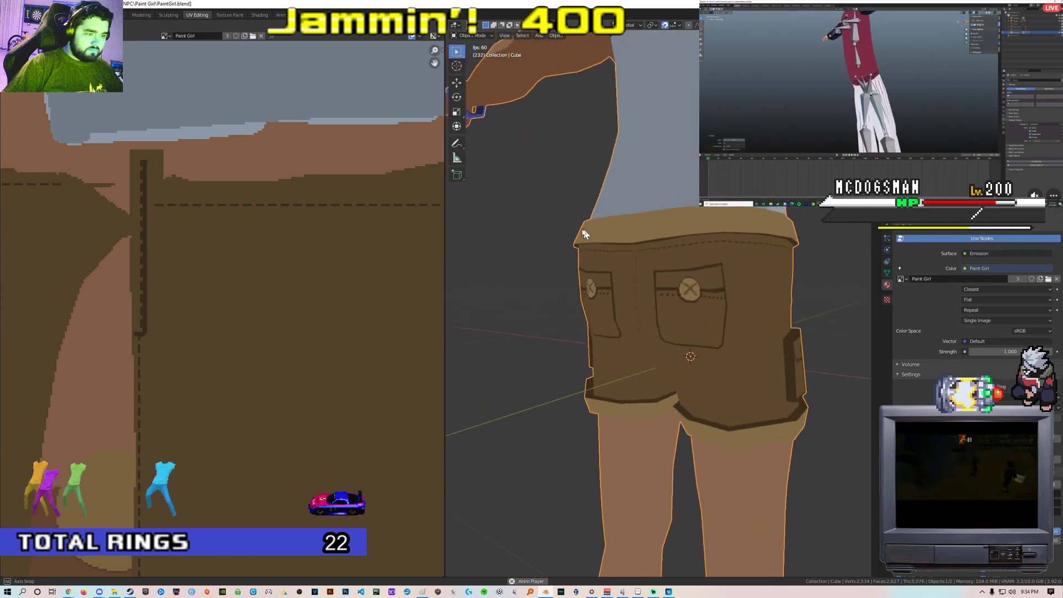
# Select the row of back waist faces above the rear pocket and bring its UV strip into view
pyautogui.press('Tab')
pyautogui.click(666, 242)
pyautogui.scroll(-4, 658, 246)
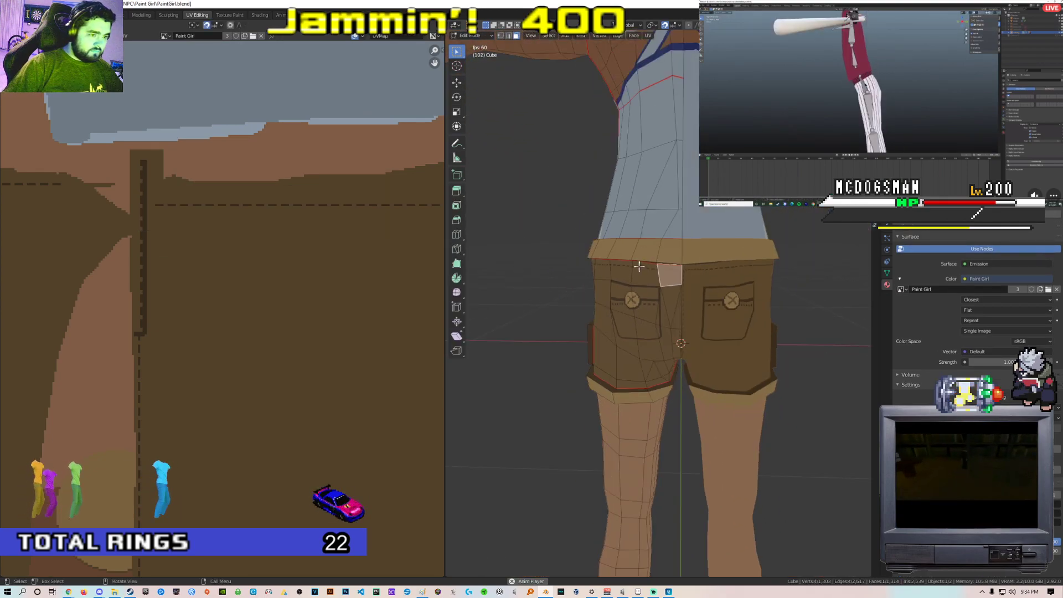
pyautogui.keyDown('alt'); pyautogui.click(632, 268); pyautogui.keyUp('alt')
pyautogui.scroll(-7, 355, 259)
pyautogui.scroll(6, 209, 303)
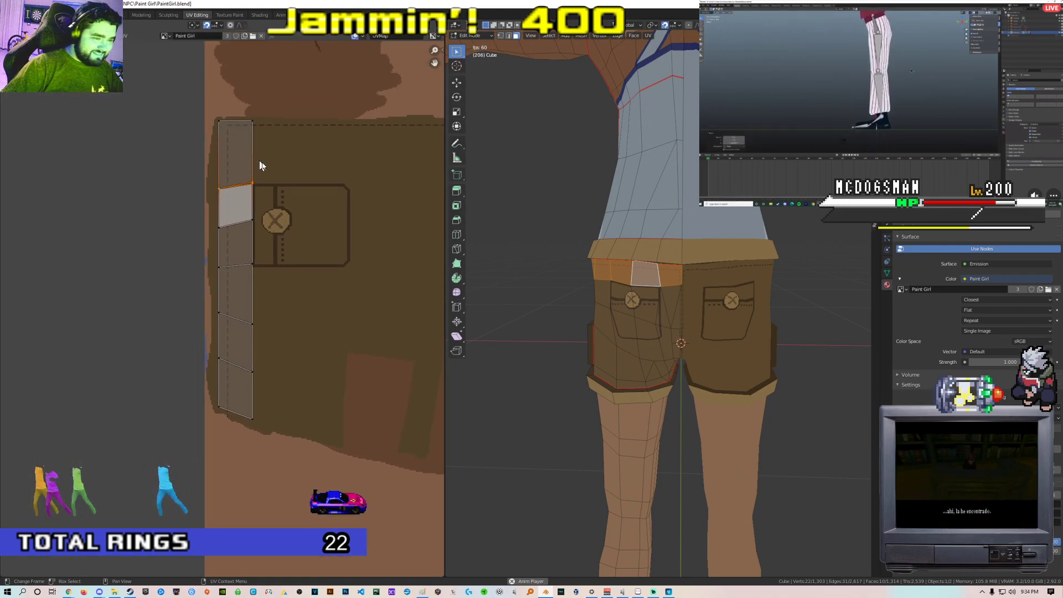
# Adjust the UV vertices on the edge between the first two faces of the back waist strip to even out the stitching
pyautogui.scroll(6, 676, 290)
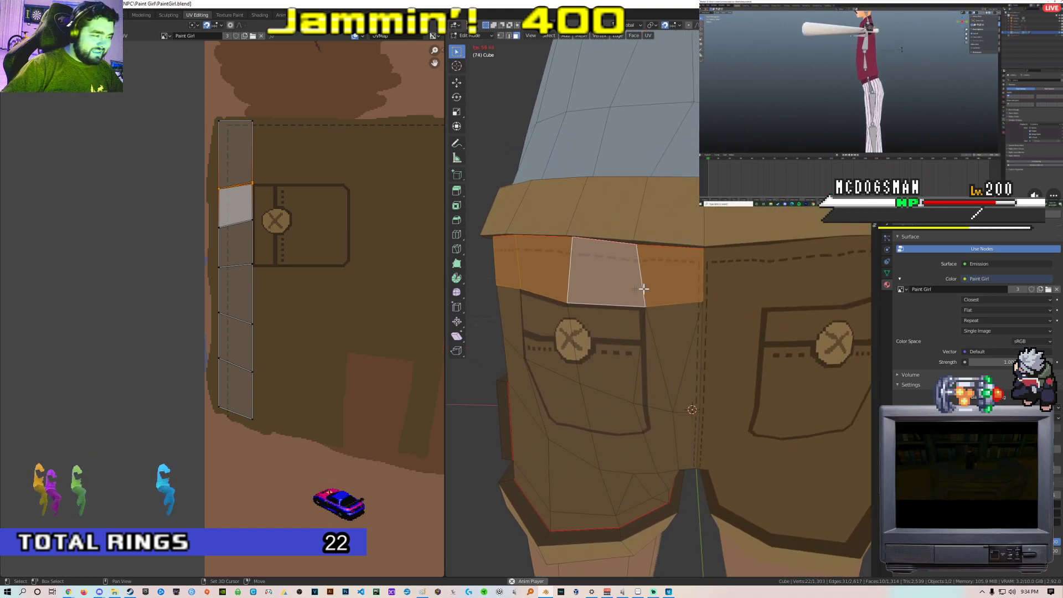
pyautogui.scroll(2, 254, 204)
pyautogui.press('g')
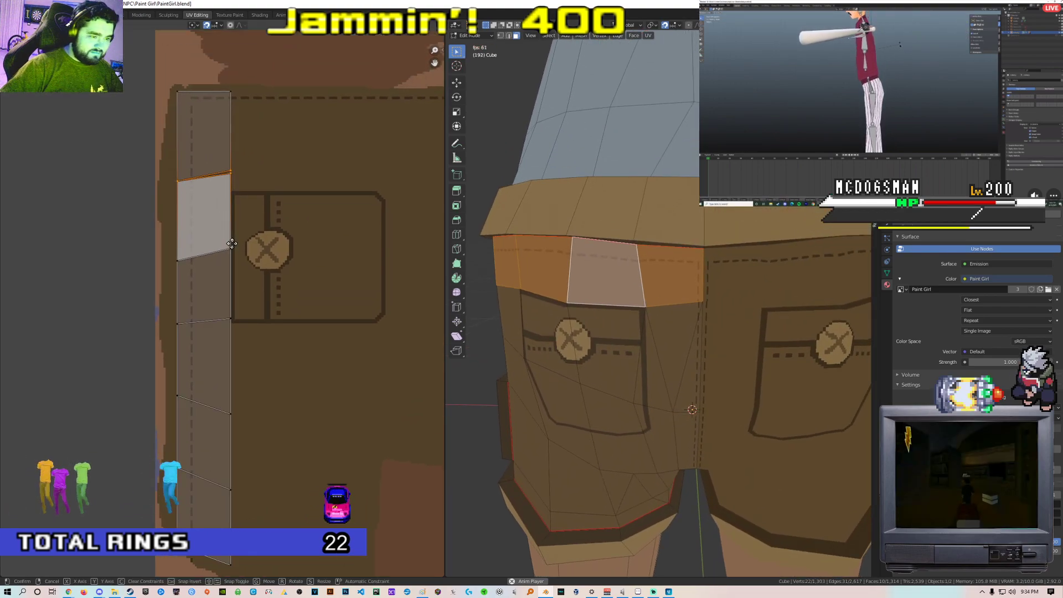
pyautogui.click(231, 240)
pyautogui.scroll(-4, 675, 276)
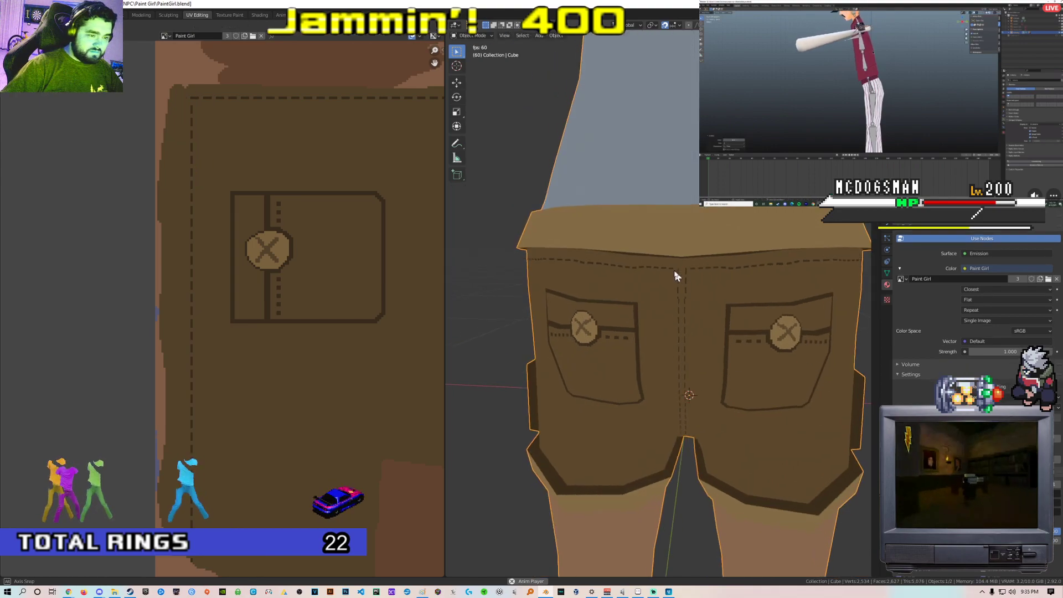
pyautogui.scroll(6, 672, 270)
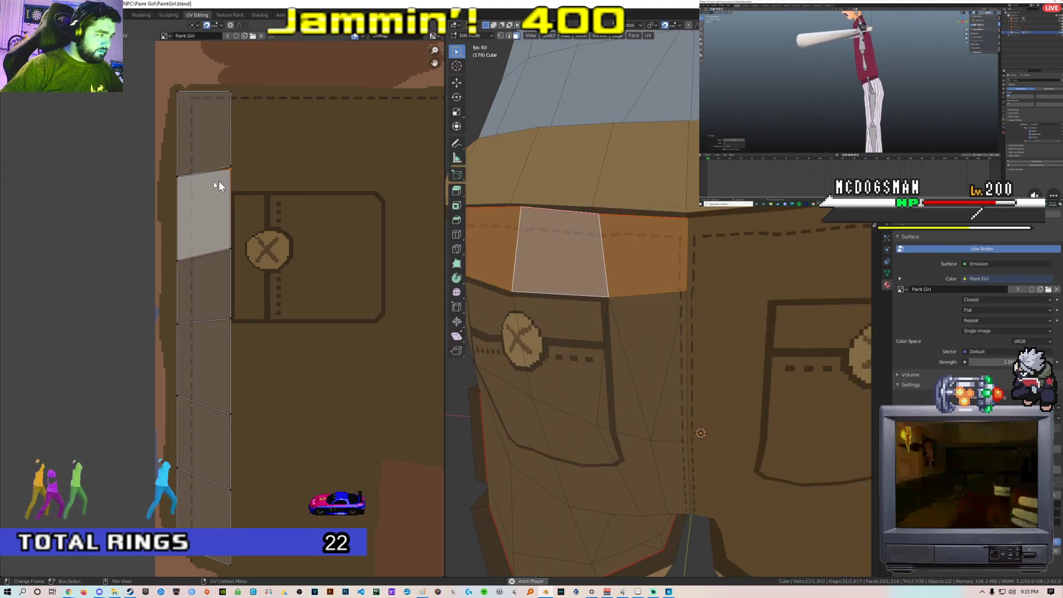
pyautogui.press('g')
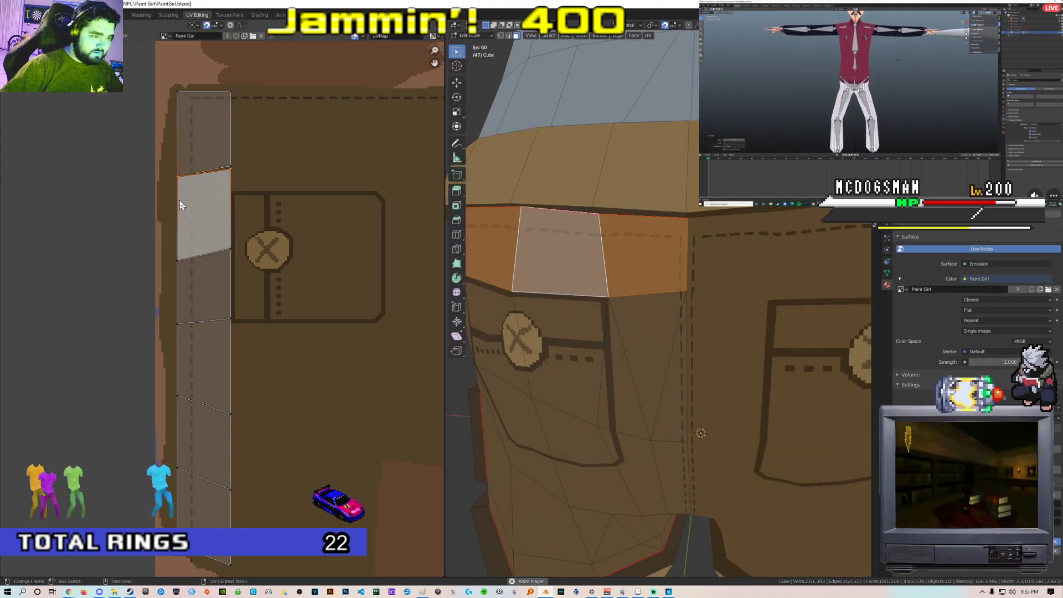
pyautogui.click(179, 200)
# Examine the waist stitching all around the shorts and on the whole character in Object Mode
pyautogui.press('Tab')
pyautogui.scroll(-1, 620, 245)
pyautogui.moveTo(620, 245); pyautogui.dragTo(640, 246, button='middle')
pyautogui.scroll(-3, 640, 247)
pyautogui.moveTo(576, 237); pyautogui.dragTo(647, 240, button='middle')
pyautogui.scroll(-5, 726, 229)
pyautogui.scroll(4, 648, 250)
pyautogui.scroll(-6, 685, 243)
pyautogui.moveTo(736, 249); pyautogui.dragTo(706, 267, button='middle')
pyautogui.scroll(-5, 706, 267)
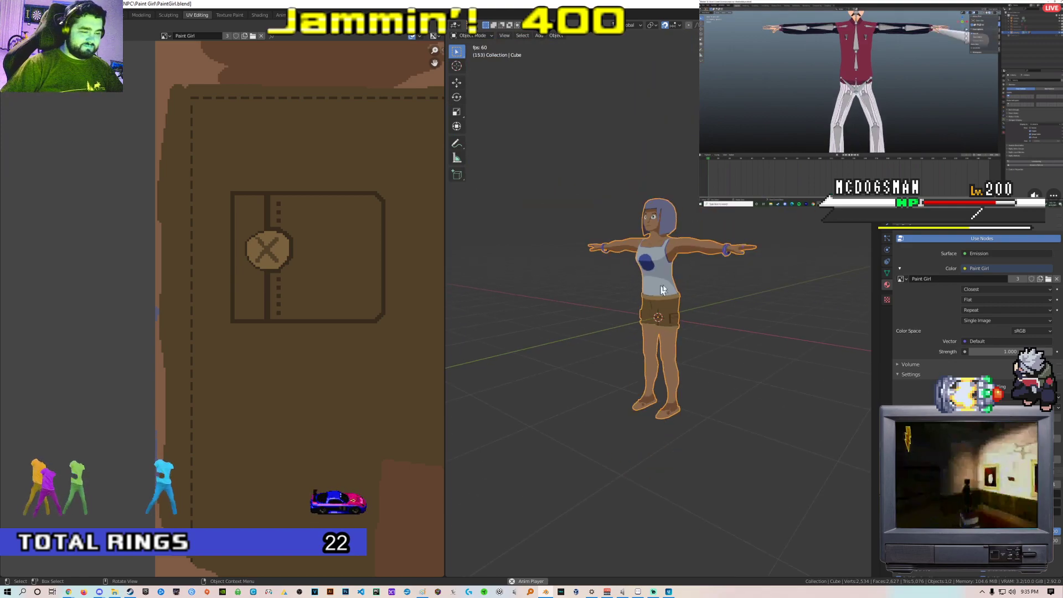
pyautogui.scroll(8, 657, 291)
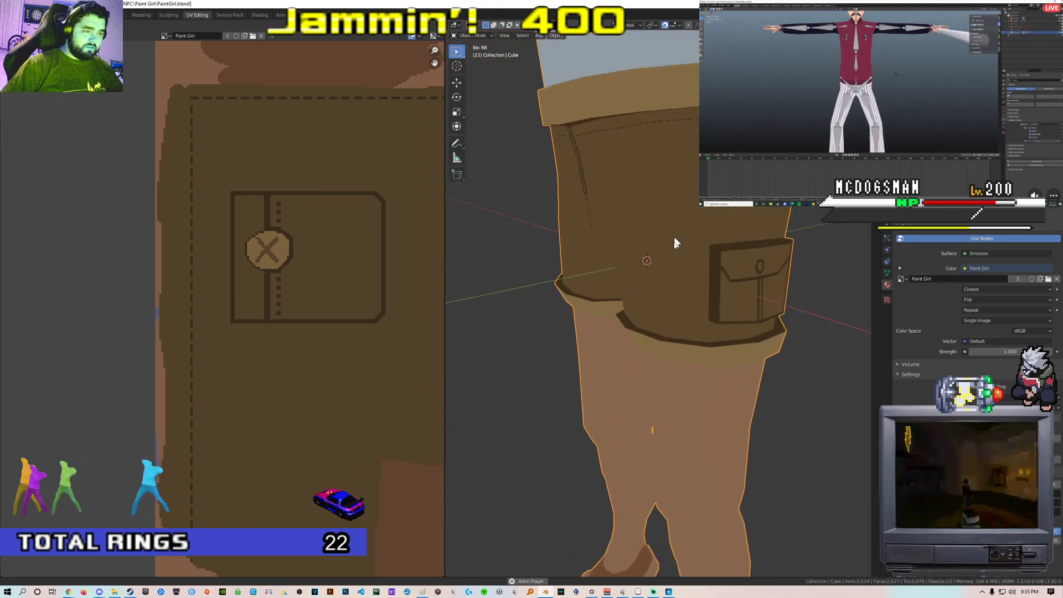
pyautogui.scroll(-2, 675, 237)
# In Texture Paint, sample the dark brown of the front seam and try a curved stroke on the front panel
pyautogui.click(229, 15)
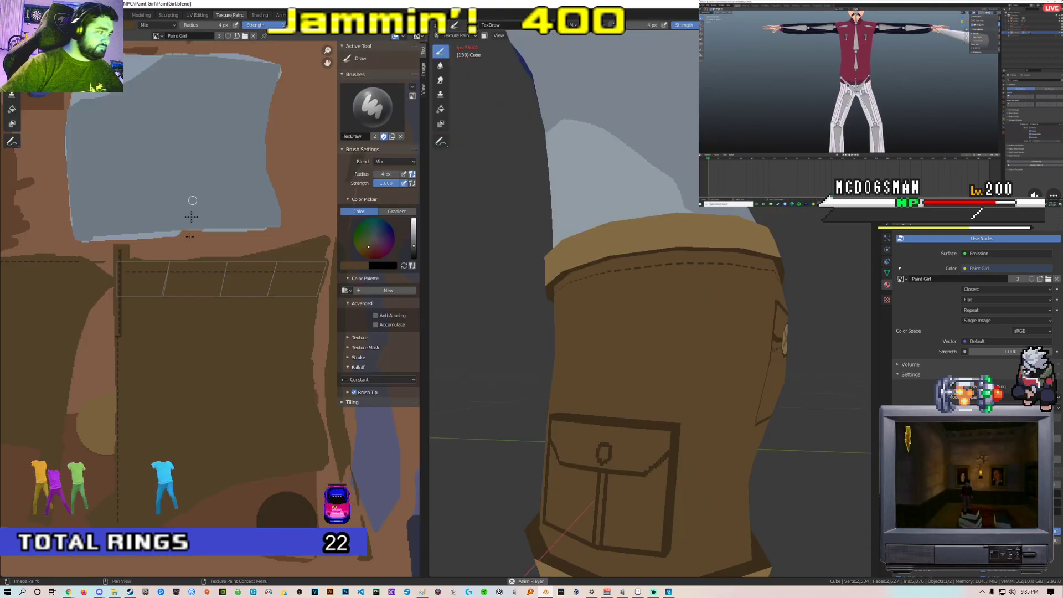
pyautogui.scroll(-4, 212, 301)
pyautogui.scroll(3, 221, 365)
pyautogui.moveTo(222, 368); pyautogui.dragTo(222, 341, button='middle')
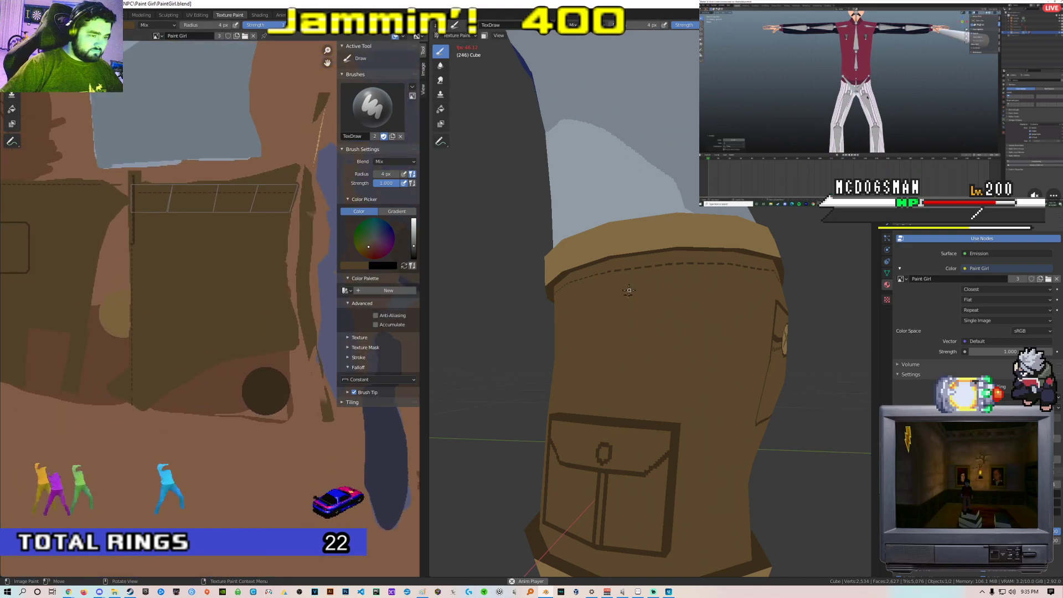
pyautogui.press('e')
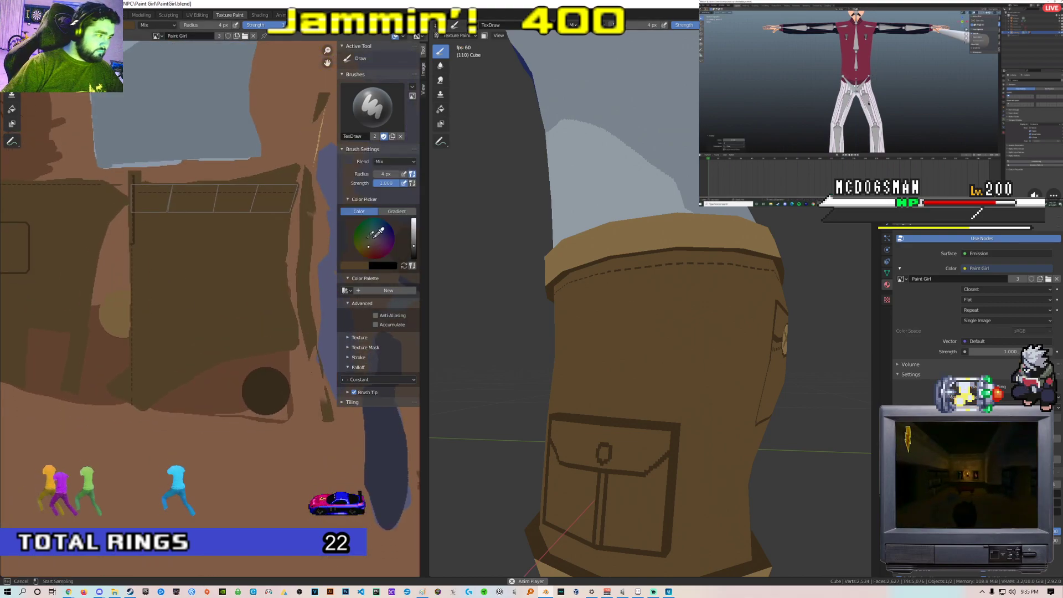
pyautogui.click(133, 221)
pyautogui.moveTo(213, 234); pyautogui.dragTo(228, 273)
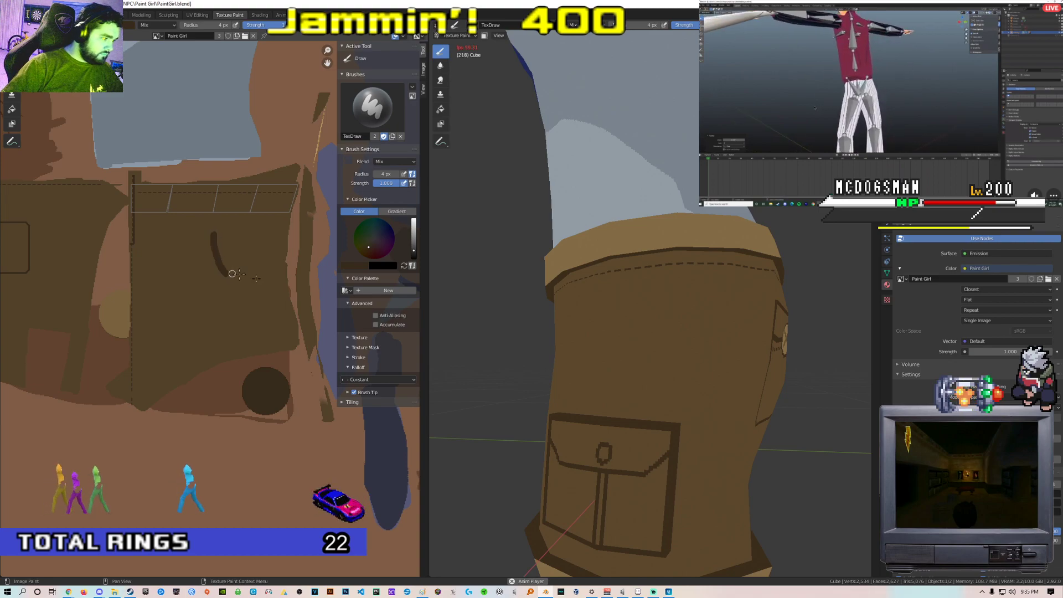
# Undo the trial strokes and paint a curved dark pocket line on the model from below the waist stitching toward the side seam
pyautogui.moveTo(656, 305); pyautogui.dragTo(688, 330, button='middle')
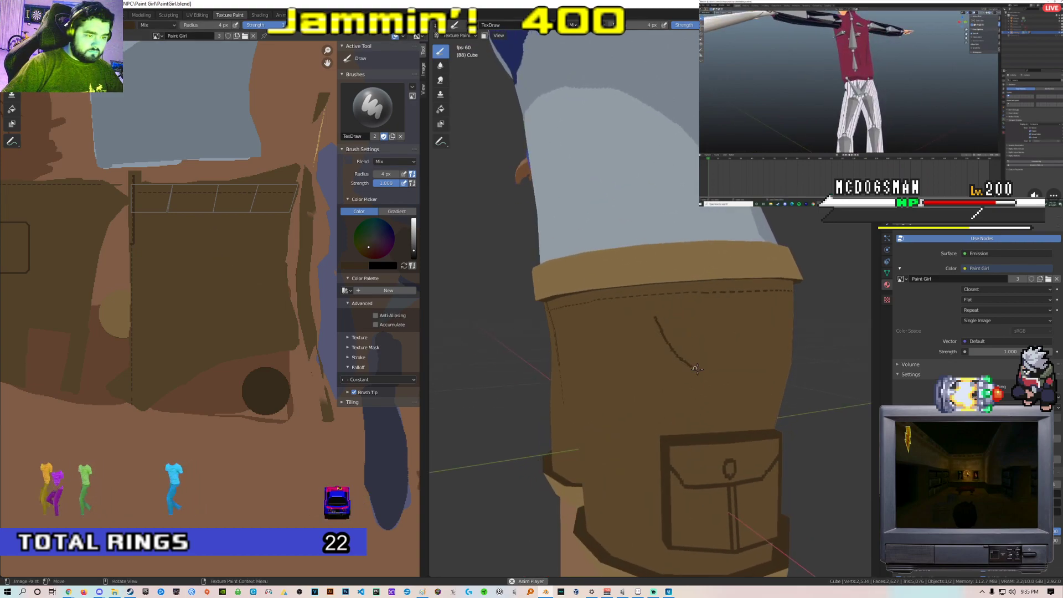
pyautogui.hotkey('ctrl', 'z')
pyautogui.moveTo(688, 370)
pyautogui.mouseDown(button='middle')
pyautogui.moveTo(747, 363)
pyautogui.moveTo(516, 357)
pyautogui.mouseUp(button='middle')
pyautogui.hotkey('ctrl', 'z')
pyautogui.scroll(-6, 648, 350)
pyautogui.scroll(1, 260, 296)
pyautogui.moveTo(268, 294); pyautogui.dragTo(205, 404, button='middle')
pyautogui.scroll(2, 204, 404)
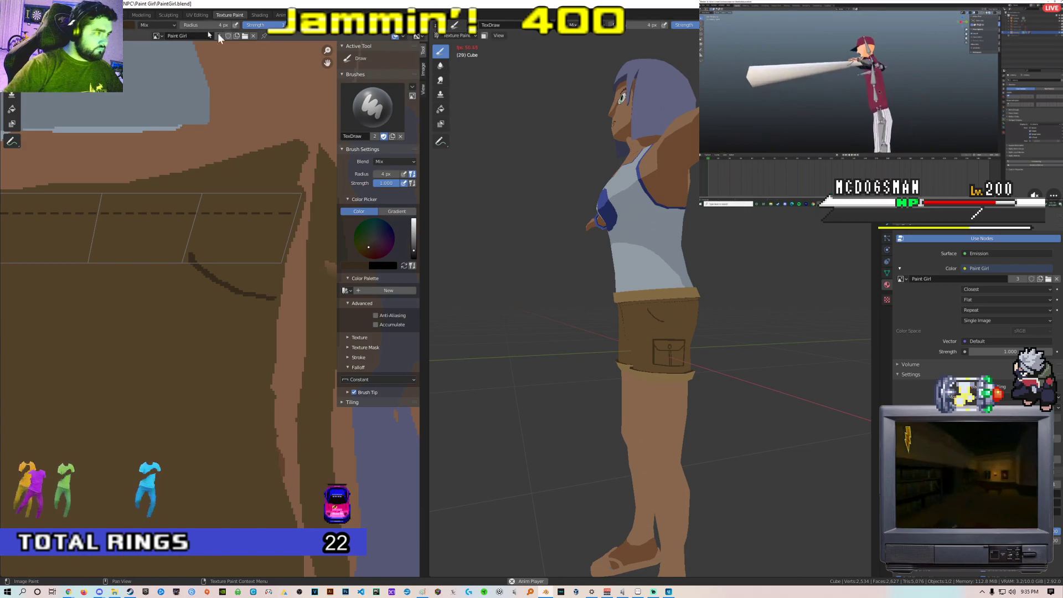
# In the UV Editing workspace, select all faces to show the UVs around the pocket line, and save the image
pyautogui.click(196, 15)
pyautogui.press('a')
pyautogui.scroll(-3, 354, 288)
pyautogui.scroll(6, 351, 284)
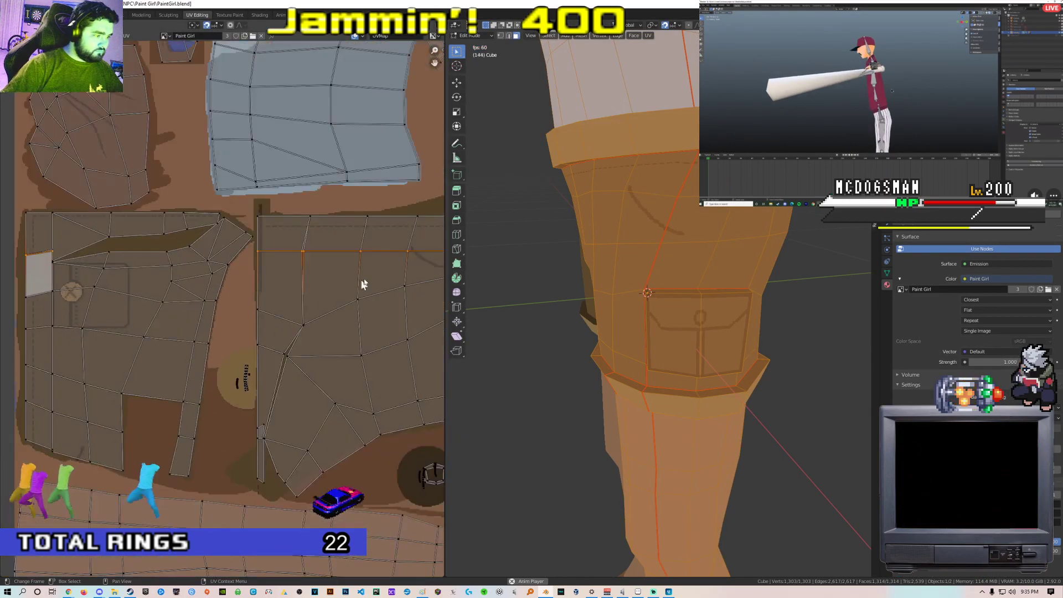
pyautogui.click(113, 35)
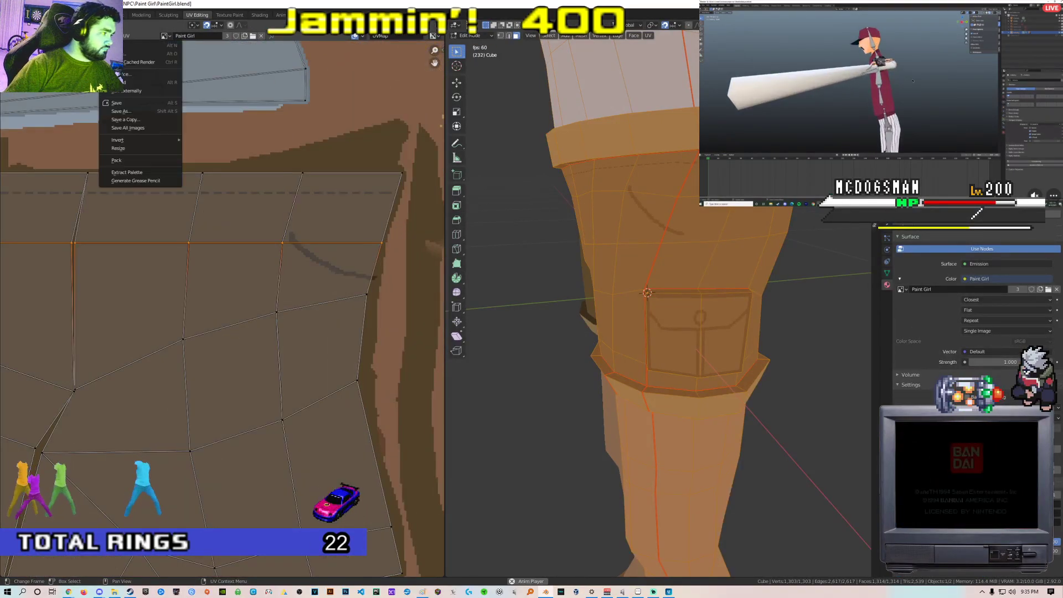
pyautogui.click(122, 103)
# Switch to Aseprite and reopen paintgirltex.png from the recent files
pyautogui.hotkey('alt', 'Tab')
pyautogui.click(12, 12)
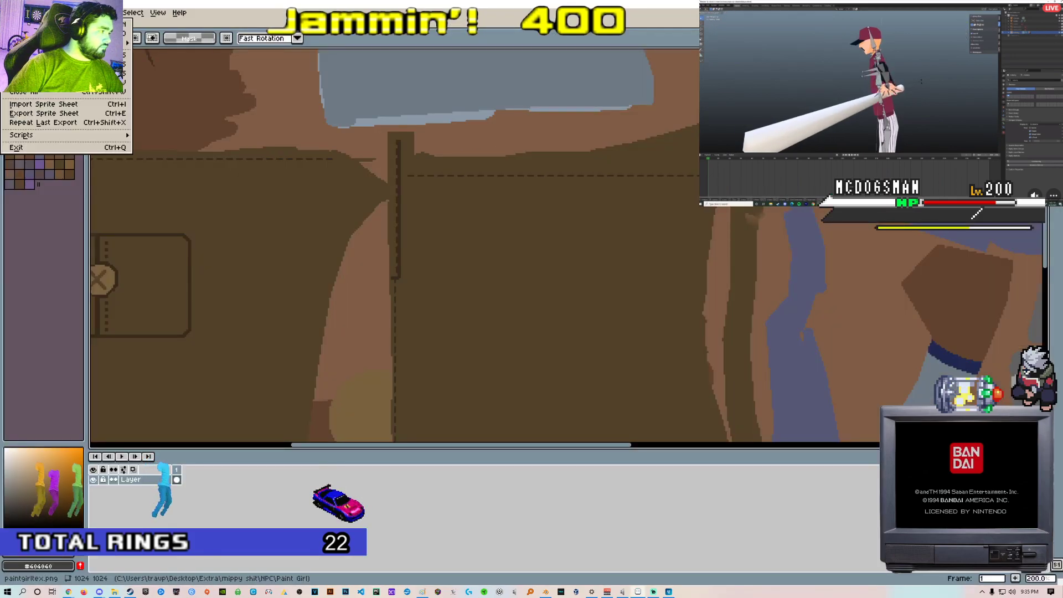
pyautogui.moveTo(126, 43)
pyautogui.click(174, 54)
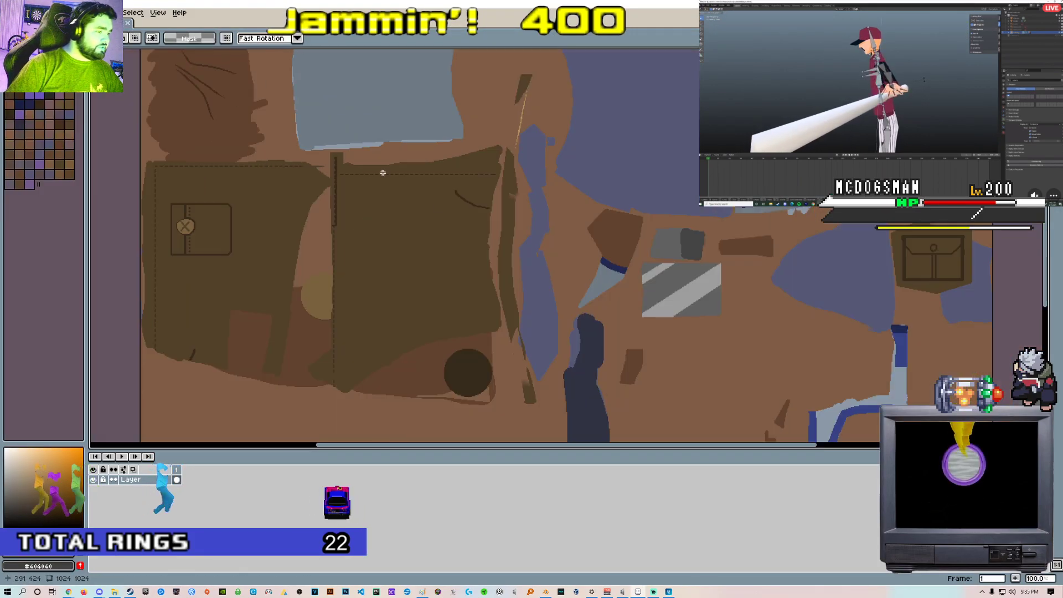
# Try to thin the curved pocket line by painting the shorts brown over its upper edge
pyautogui.scroll(-2, 513, 250)
pyautogui.scroll(8, 512, 250)
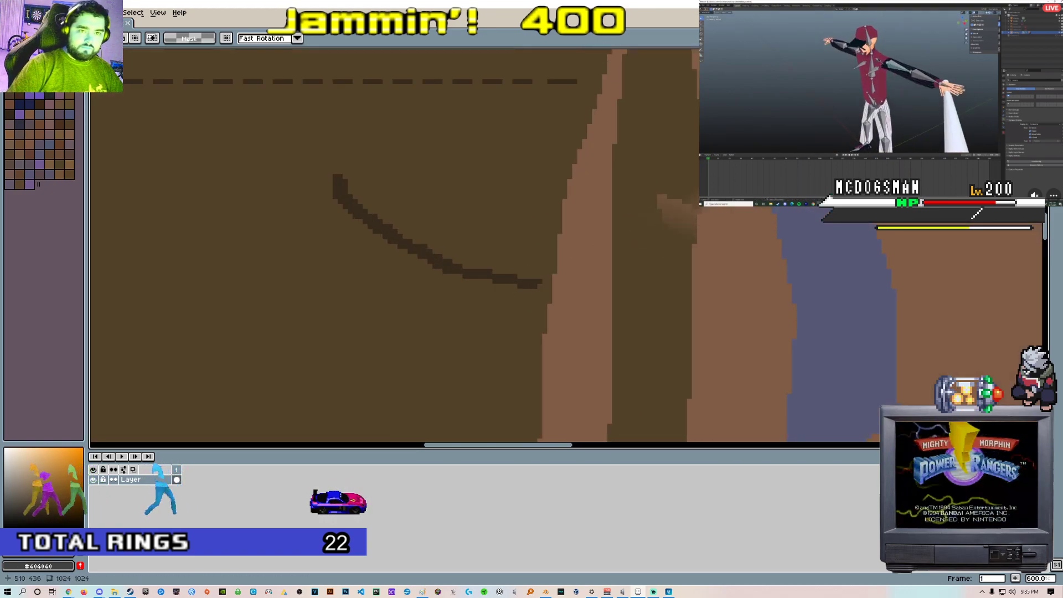
pyautogui.scroll(1, 338, 169)
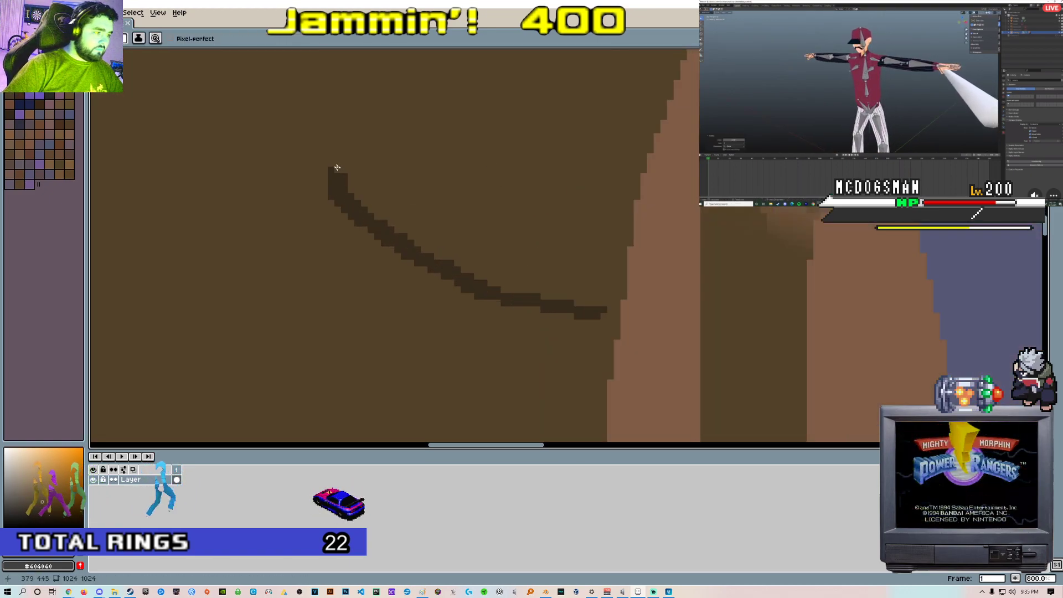
pyautogui.moveTo(341, 181)
pyautogui.mouseDown()
pyautogui.moveTo(351, 199)
pyautogui.moveTo(339, 165)
pyautogui.moveTo(333, 184)
pyautogui.moveTo(363, 218)
pyautogui.moveTo(433, 261)
pyautogui.mouseUp()
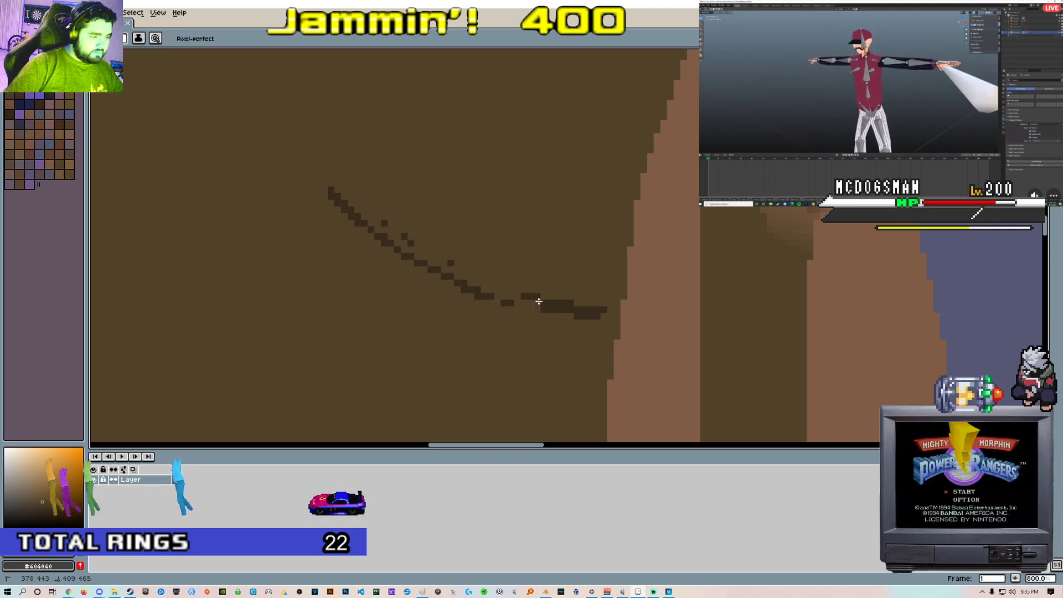
pyautogui.hotkey('ctrl', 'z')
pyautogui.hotkey('ctrl', 'z')
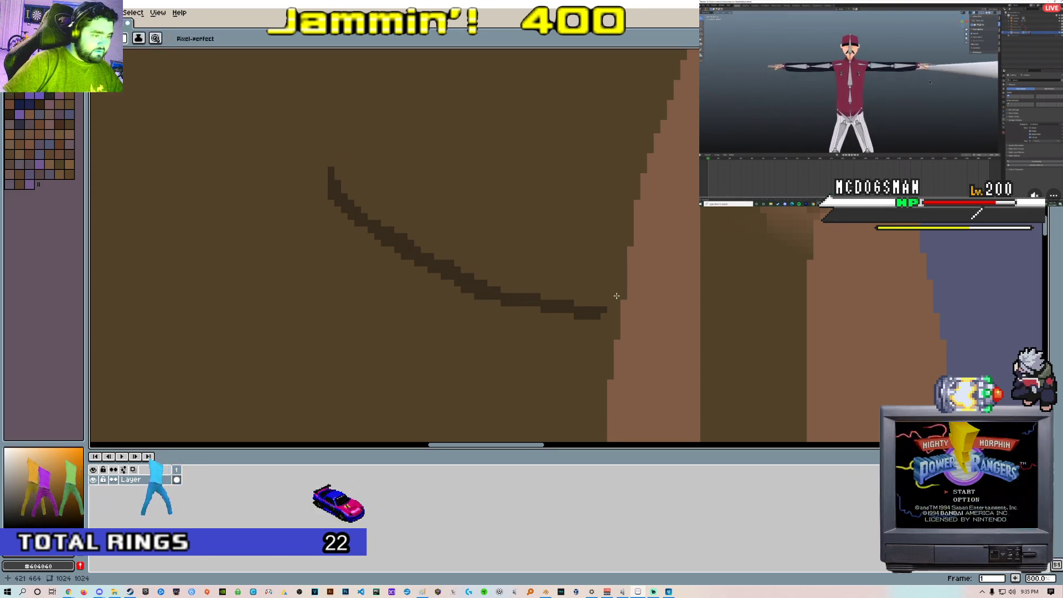
# Thin the curved pocket line on the front panel to a single-pixel width along its length
pyautogui.moveTo(604, 308); pyautogui.dragTo(480, 288)
pyautogui.moveTo(480, 282); pyautogui.dragTo(526, 292, button='middle')
pyautogui.moveTo(509, 289)
pyautogui.mouseDown()
pyautogui.moveTo(531, 287)
pyautogui.moveTo(515, 284)
pyautogui.mouseUp()
pyautogui.moveTo(505, 284); pyautogui.dragTo(599, 286, button='middle')
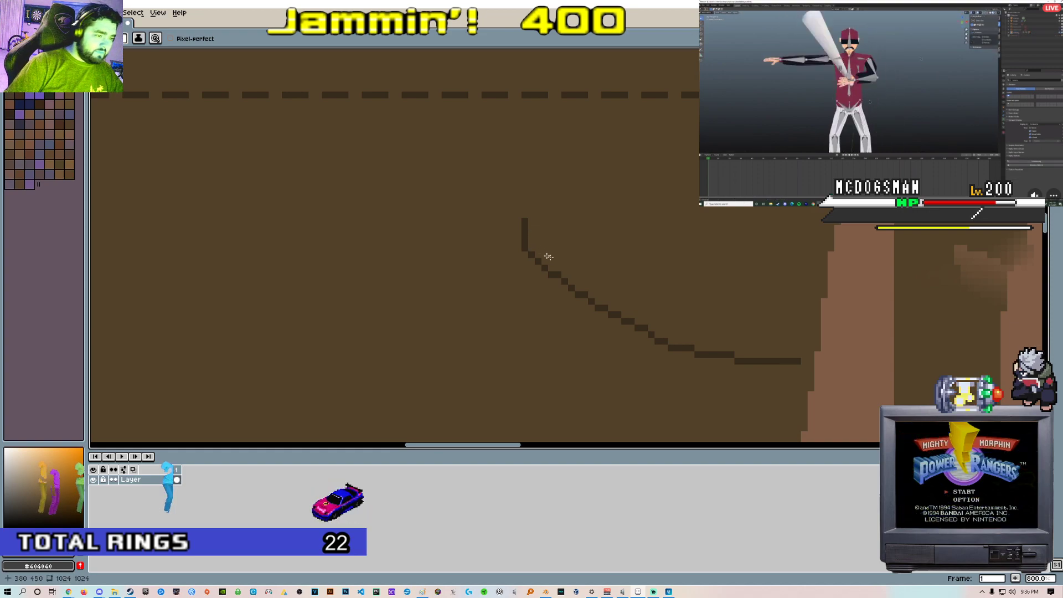
# Add a new layer above the base texture layer for redrawing the pocket line
pyautogui.scroll(-3, 541, 251)
pyautogui.scroll(3, 593, 288)
pyautogui.scroll(1, 436, 169)
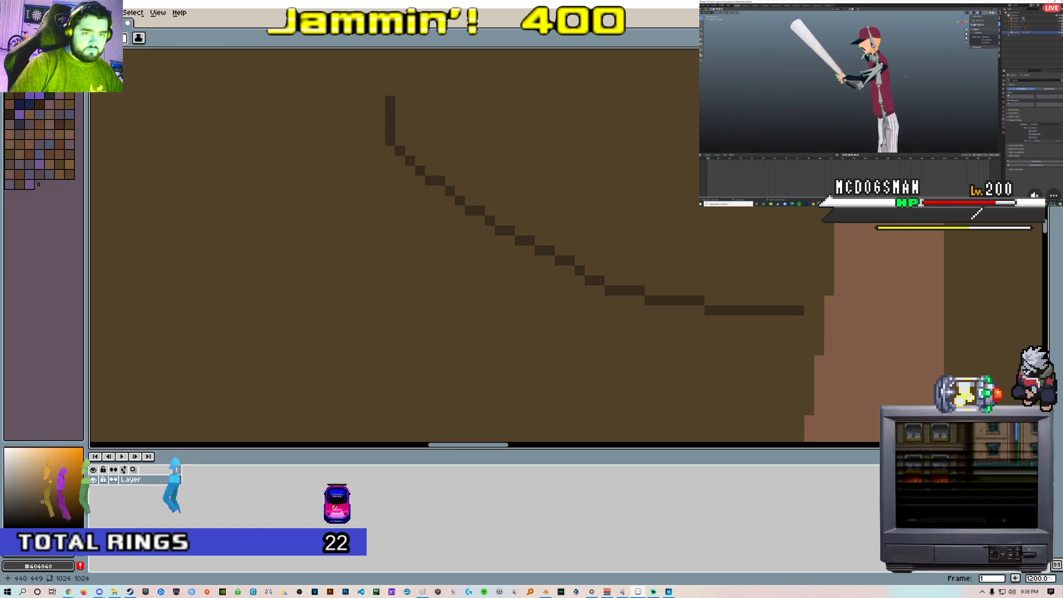
pyautogui.rightClick(146, 482)
pyautogui.click(166, 509)
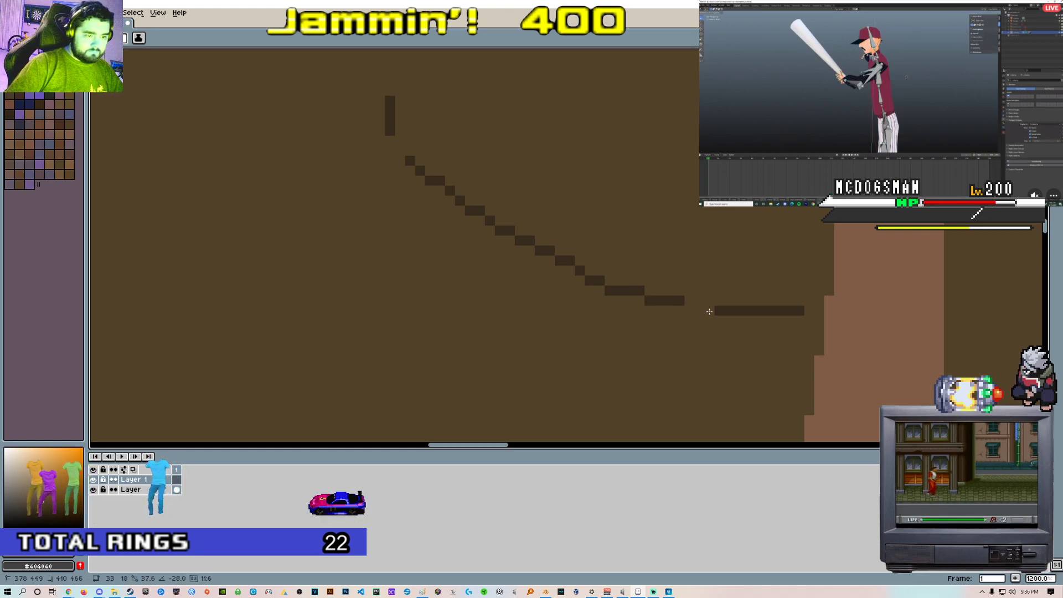
# Trace a smoother pocket curve in dark brown on the new layer, checking it with the base layer temporarily hidden
pyautogui.moveTo(686, 303); pyautogui.dragTo(395, 146)
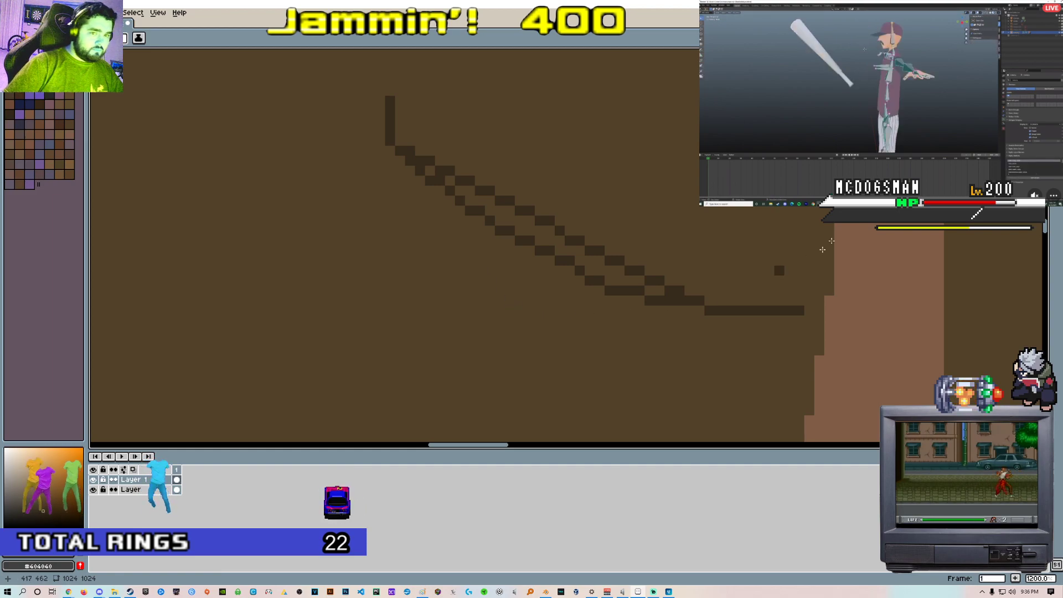
pyautogui.hotkey('ctrl', 'z')
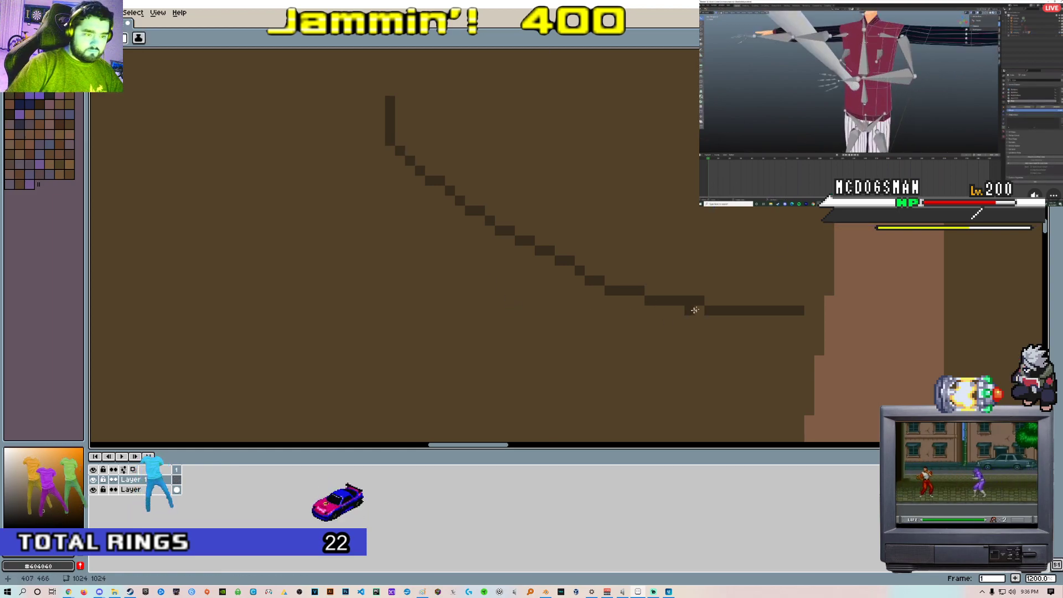
pyautogui.moveTo(533, 242); pyautogui.dragTo(514, 273)
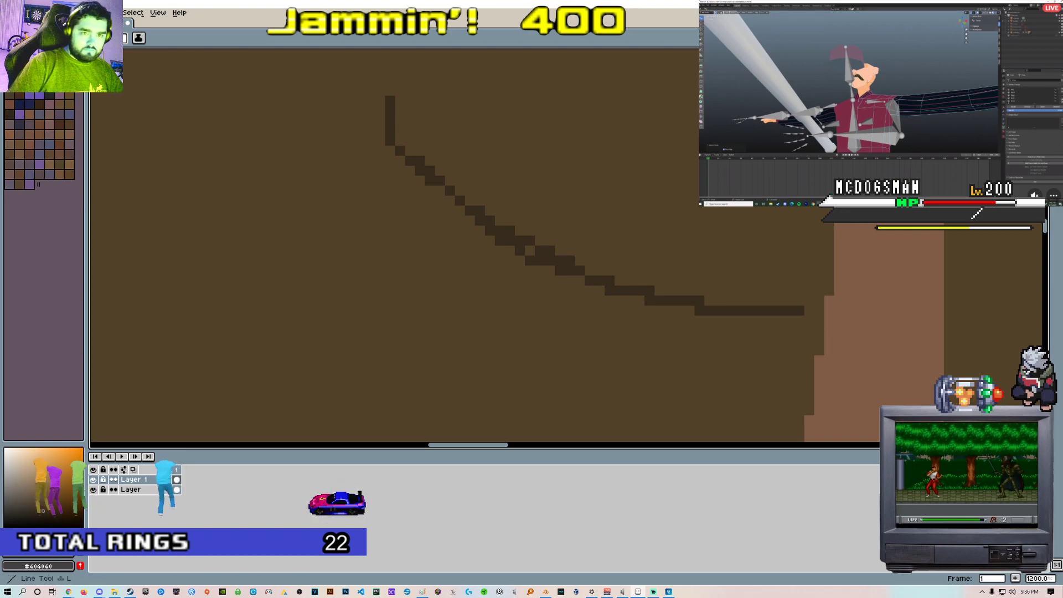
pyautogui.click(93, 489)
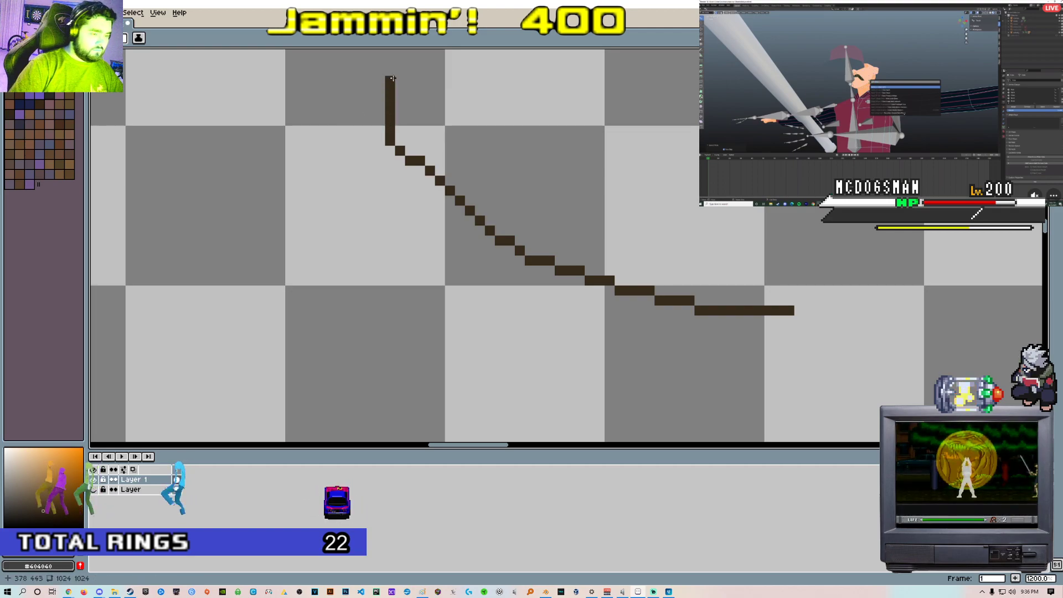
pyautogui.scroll(-2, 391, 78)
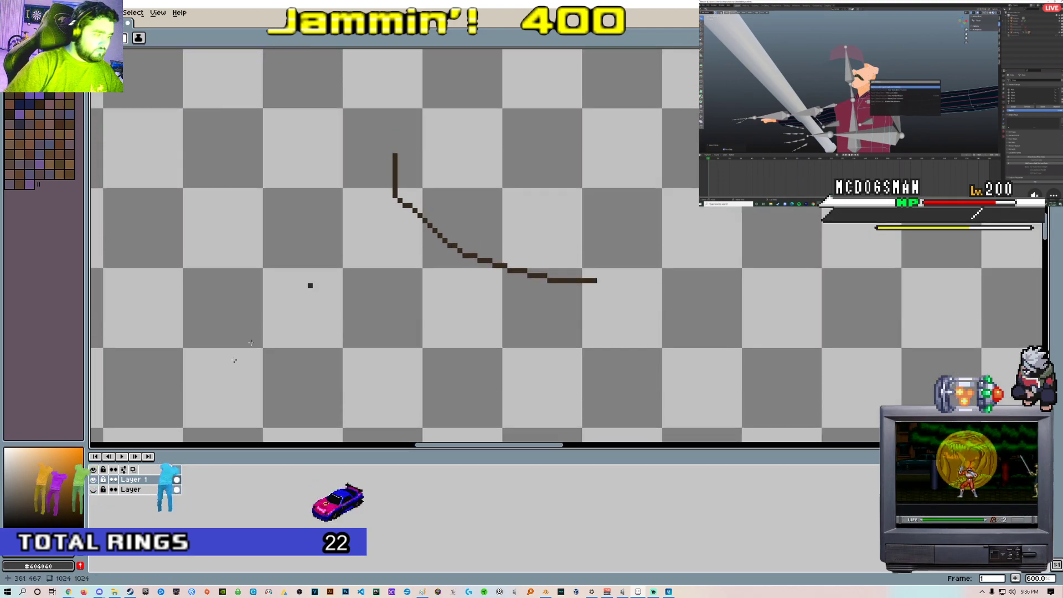
pyautogui.click(94, 490)
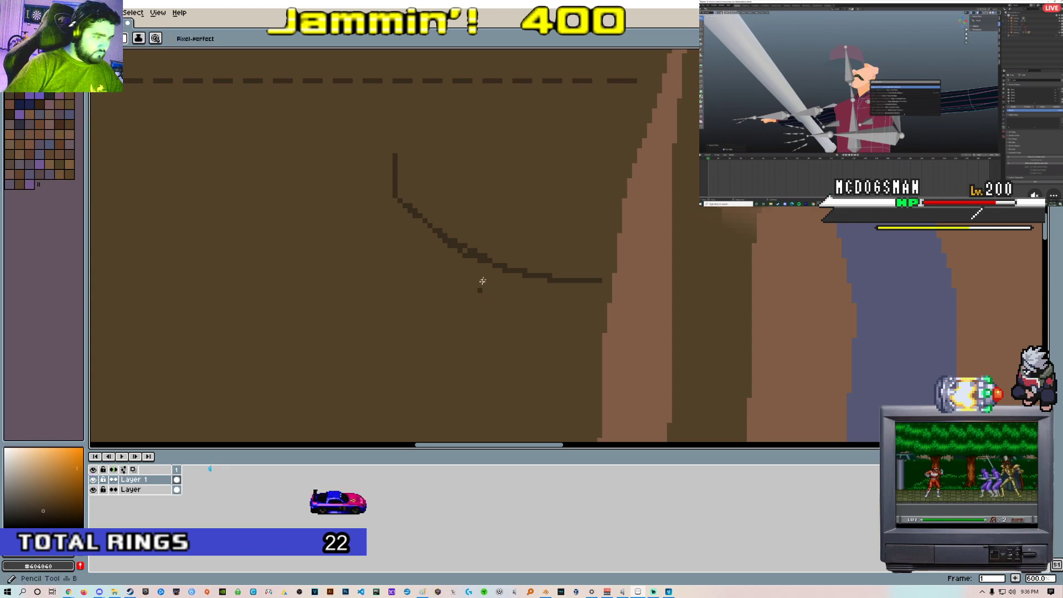
# Sample the shorts brown and paint over the old pocket line on the base layer
pyautogui.press('b')
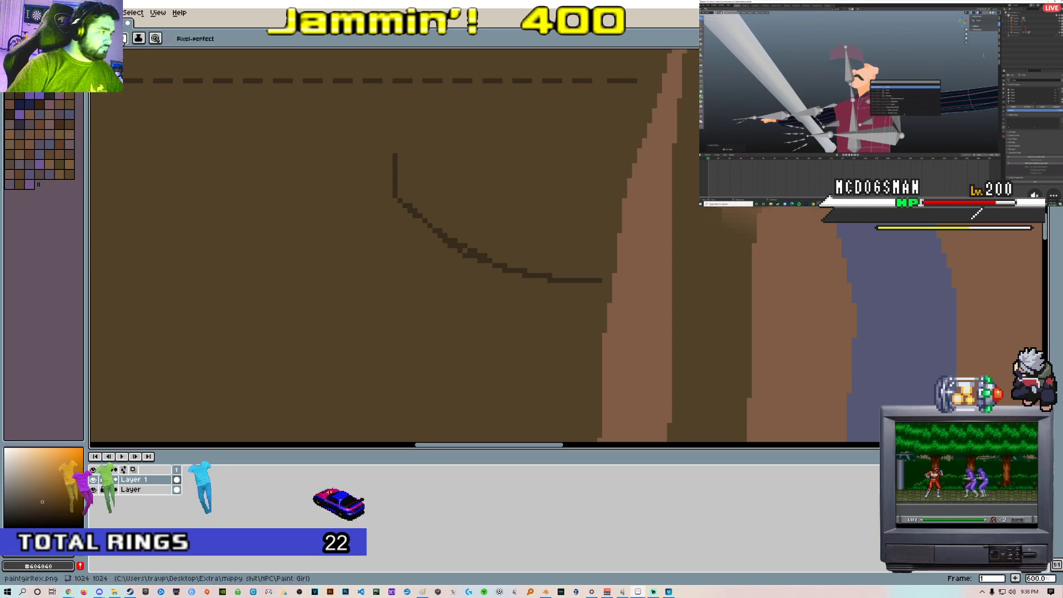
pyautogui.keyDown('alt'); pyautogui.click(377, 180); pyautogui.keyUp('alt')
pyautogui.moveTo(388, 156); pyautogui.dragTo(433, 240)
pyautogui.hotkey('ctrl', 'y')
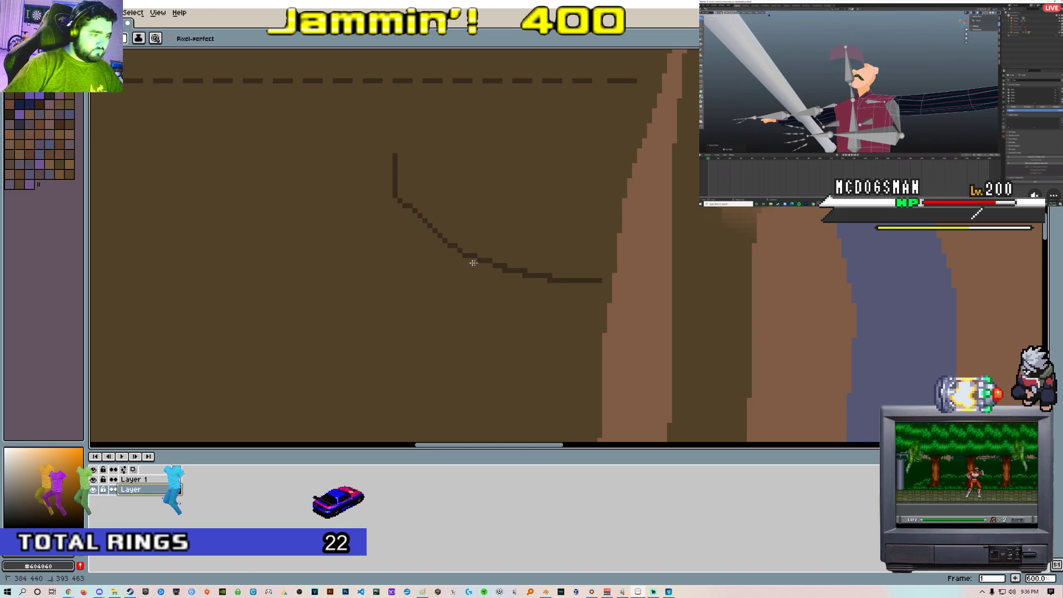
# On Layer 1, smooth the corner where the pocket line's vertical part meets the curve, using the dark brown pencil
pyautogui.scroll(-1, 489, 259)
pyautogui.scroll(1, 489, 258)
pyautogui.moveTo(428, 224); pyautogui.dragTo(420, 244, button='middle')
pyautogui.click(147, 480)
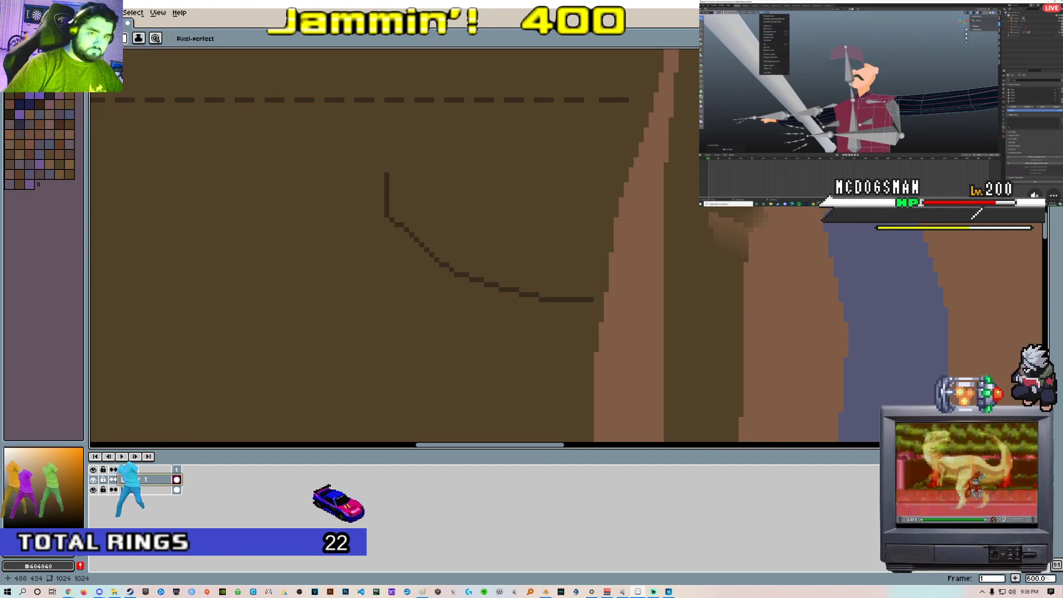
pyautogui.scroll(2, 363, 260)
pyautogui.press('alt')
pyautogui.press('b')
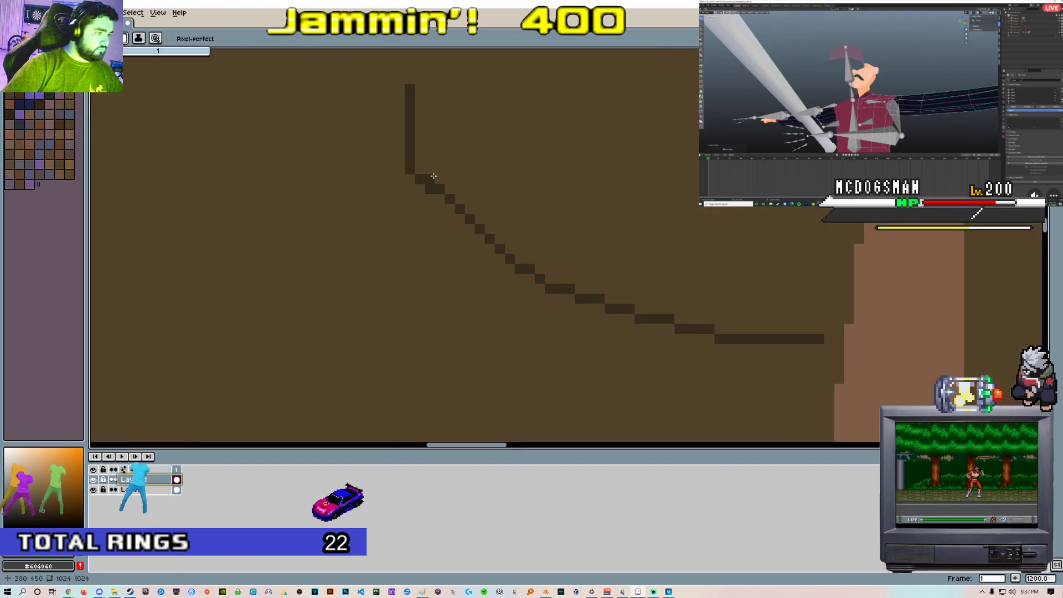
pyautogui.click(426, 189)
pyautogui.scroll(-4, 487, 233)
pyautogui.scroll(2, 516, 275)
pyautogui.moveTo(503, 262); pyautogui.dragTo(470, 260, button='middle')
pyautogui.scroll(-3, 442, 259)
pyautogui.scroll(2, 450, 260)
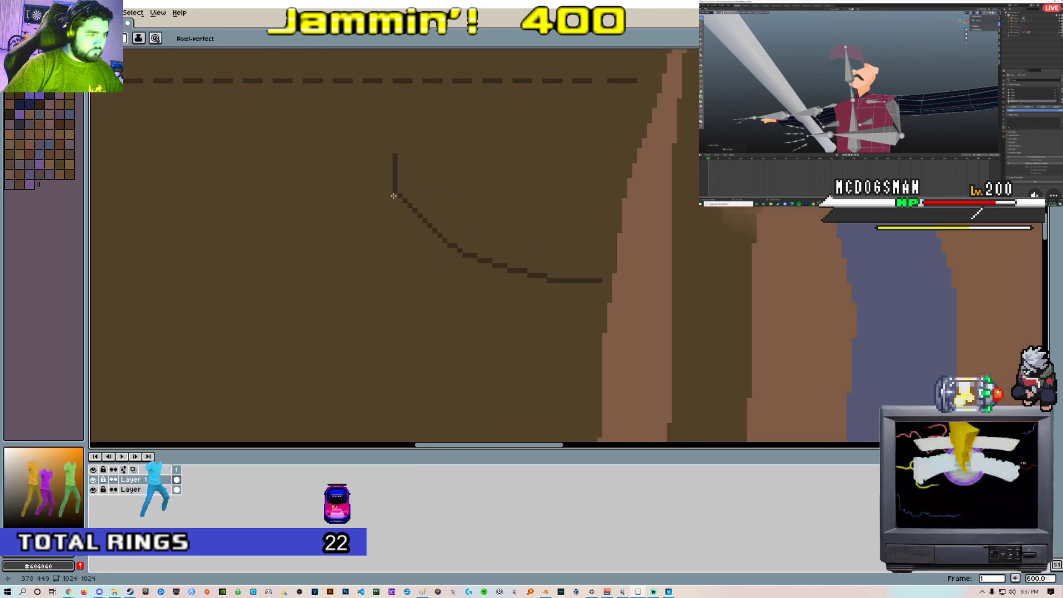
# Fill in the stair steps along the upper edge of the pocket curve with dark brown pixels
pyautogui.scroll(4, 411, 209)
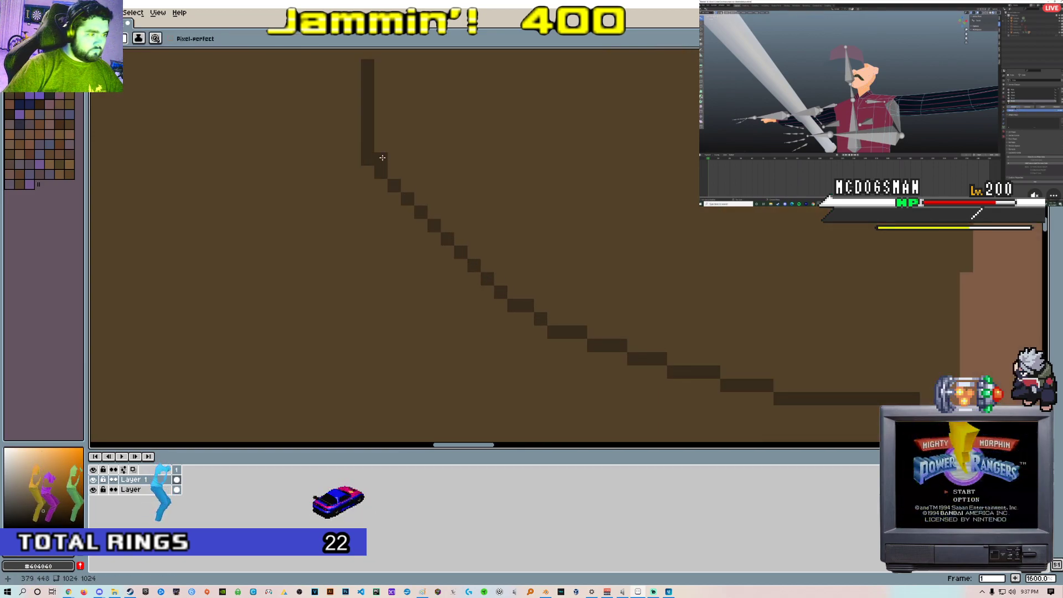
pyautogui.moveTo(421, 201); pyautogui.dragTo(498, 271)
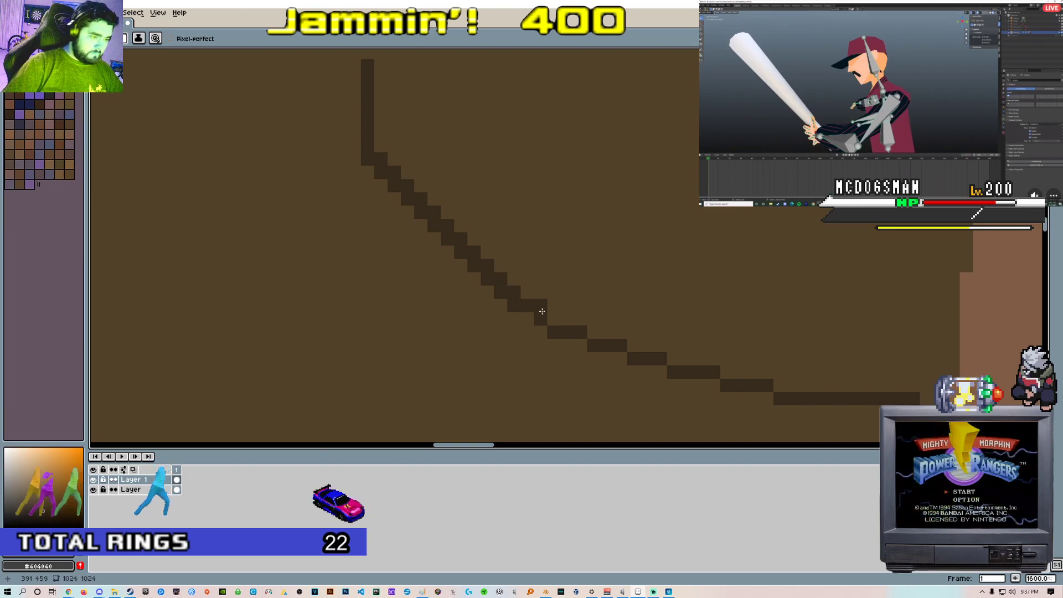
pyautogui.moveTo(546, 320); pyautogui.dragTo(378, 221, button='middle')
pyautogui.moveTo(410, 224); pyautogui.dragTo(487, 250)
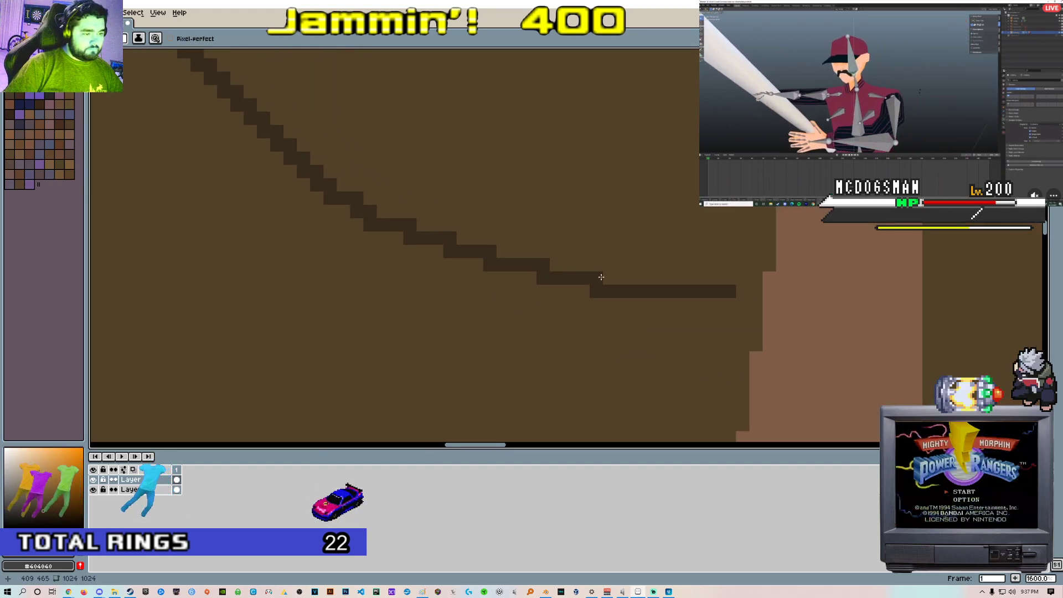
# Widen the pocket line's vertical end to two pixels and thicken the curve down toward the side seam
pyautogui.scroll(-8, 546, 262)
pyautogui.scroll(7, 596, 277)
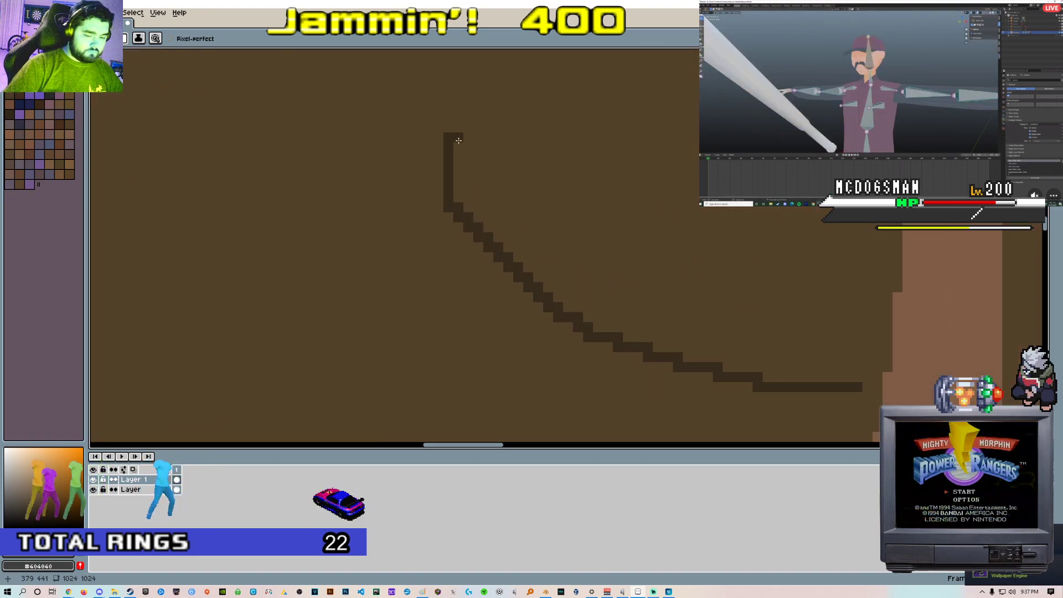
pyautogui.moveTo(459, 141); pyautogui.dragTo(458, 150)
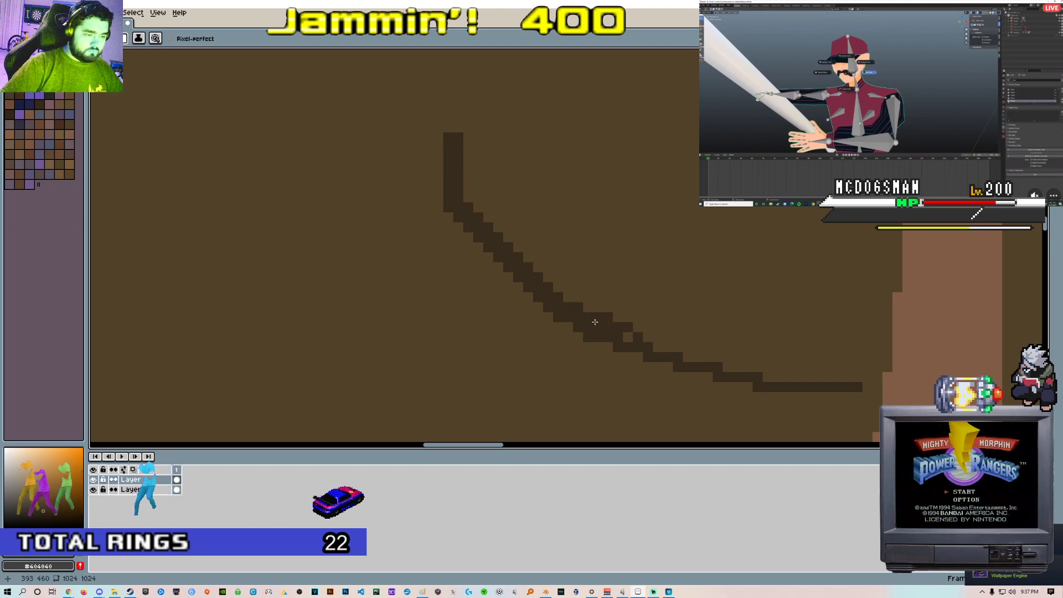
pyautogui.click(687, 358)
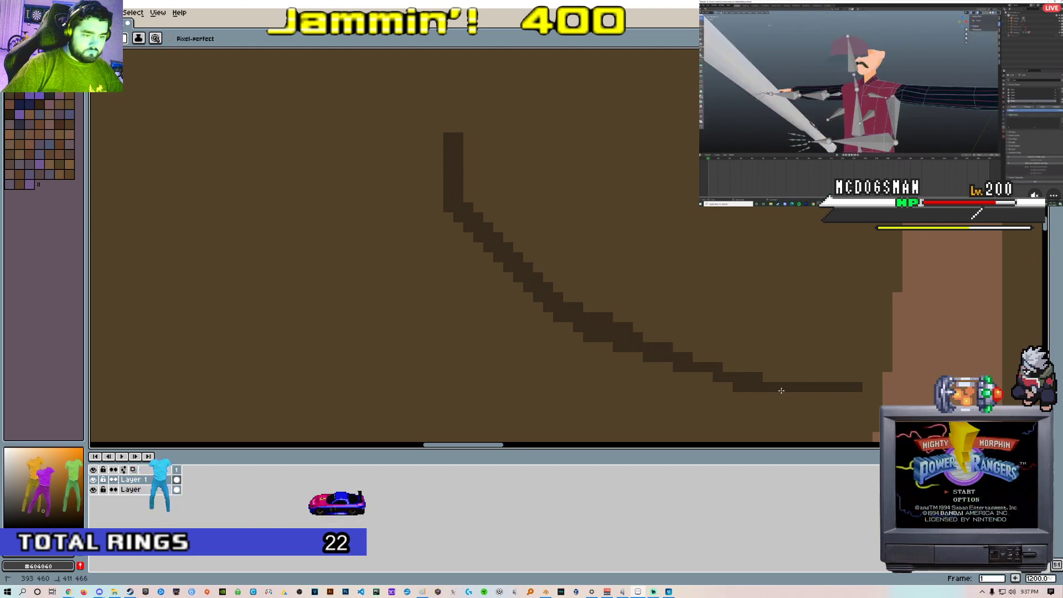
pyautogui.scroll(-4, 781, 390)
pyautogui.scroll(3, 629, 285)
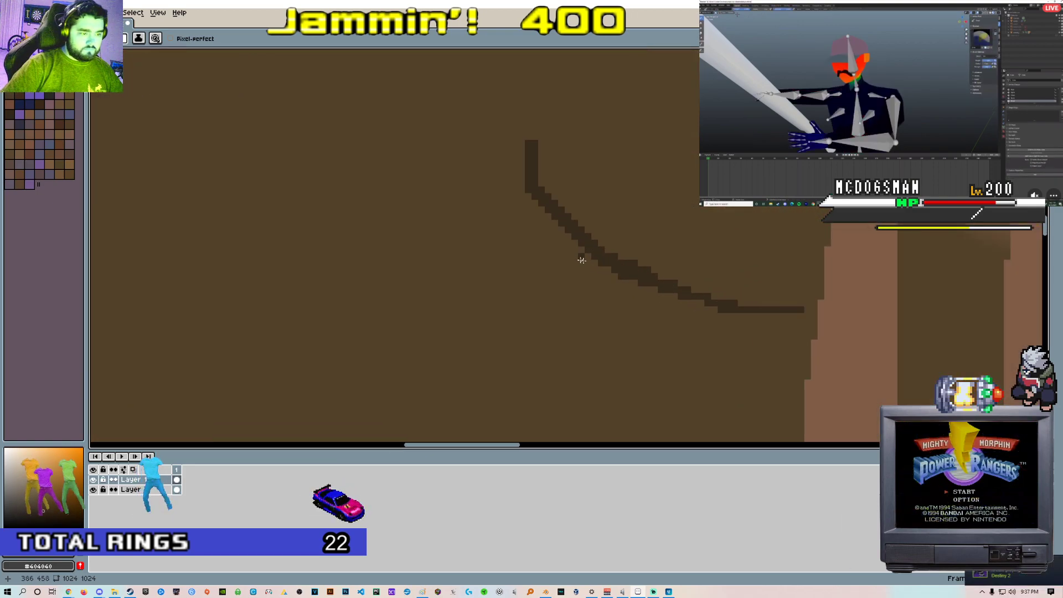
pyautogui.scroll(1, 579, 259)
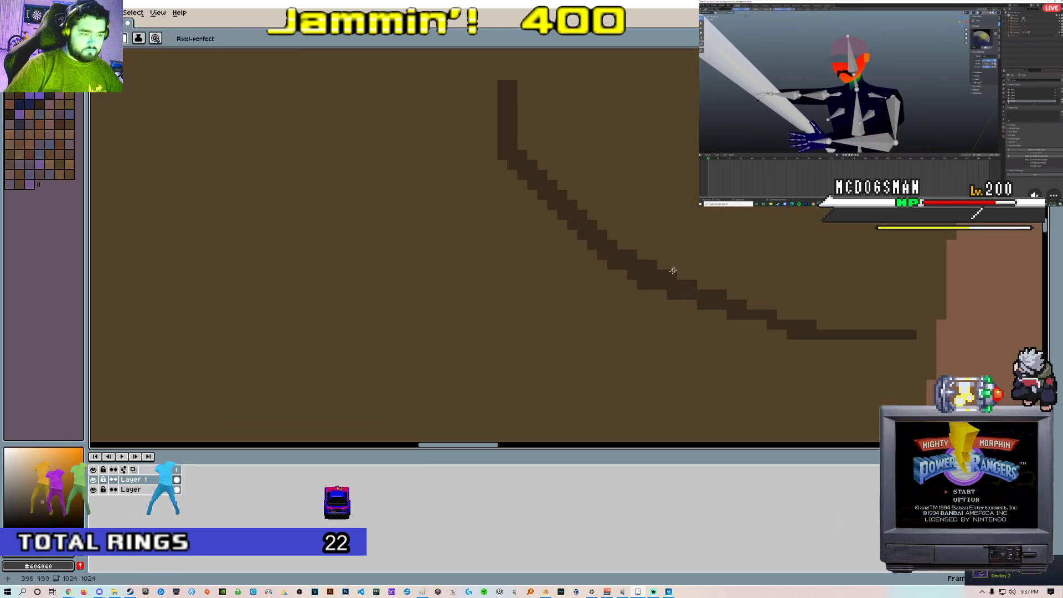
# Draw dashed stitching outside the pocket line, beside its vertical end and down the steep part of the curve
pyautogui.scroll(-3, 676, 269)
pyautogui.scroll(3, 576, 251)
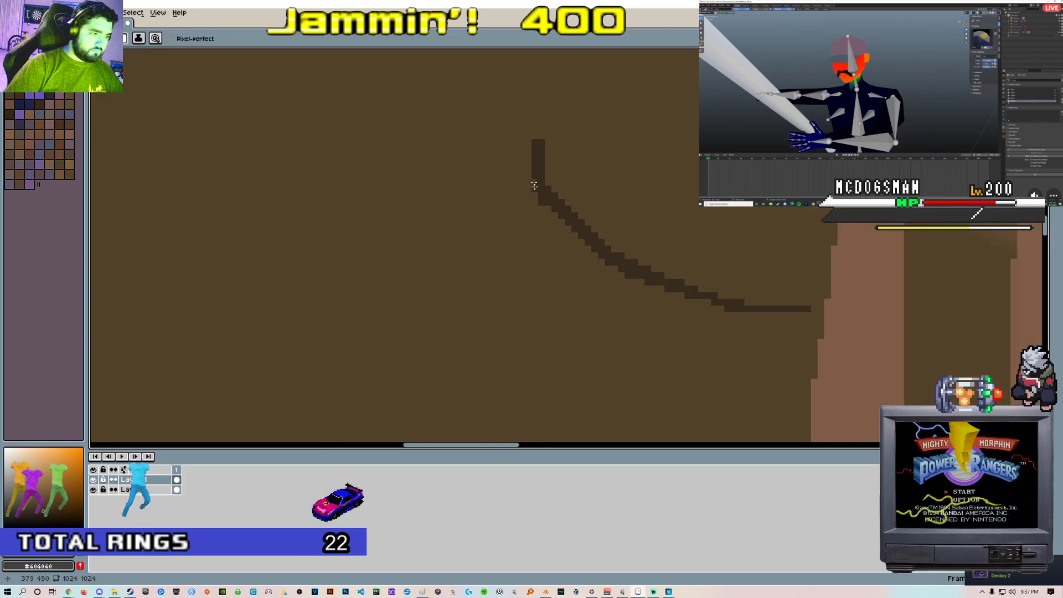
pyautogui.moveTo(519, 147); pyautogui.dragTo(519, 153)
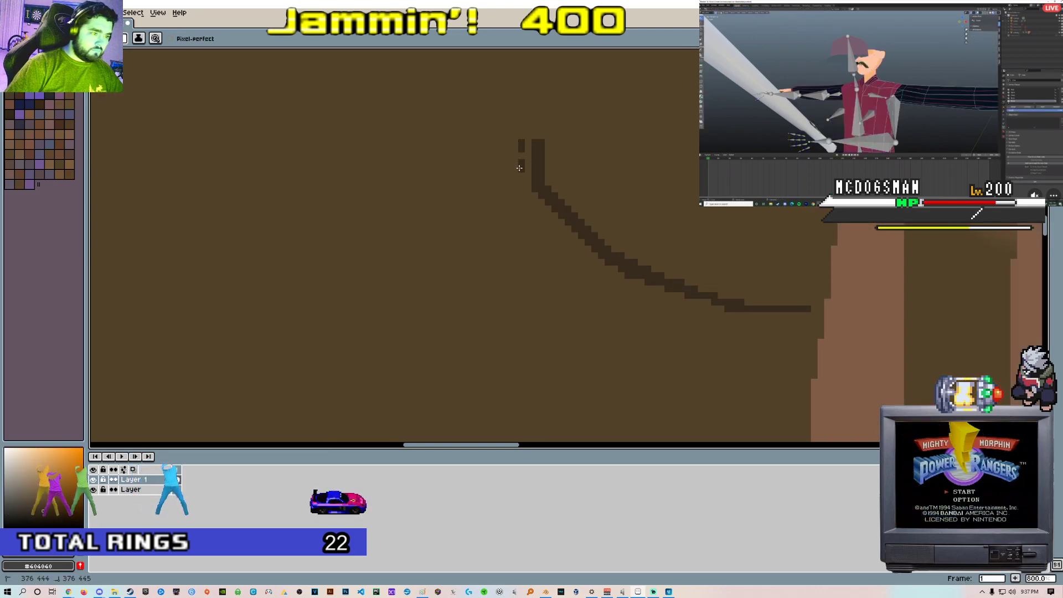
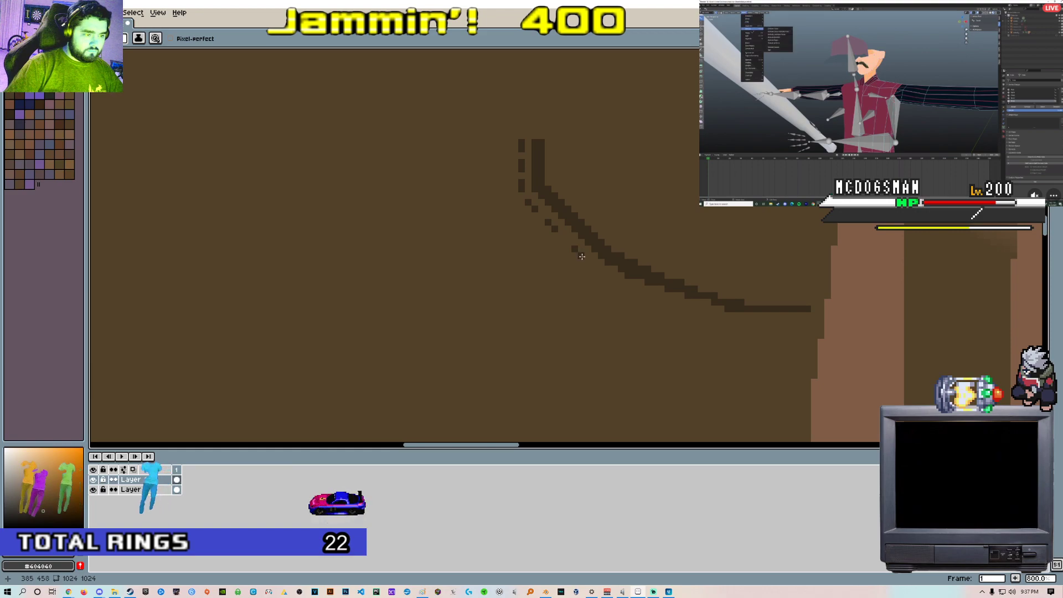
pyautogui.hotkey('ctrl', 'd')
pyautogui.press('b')
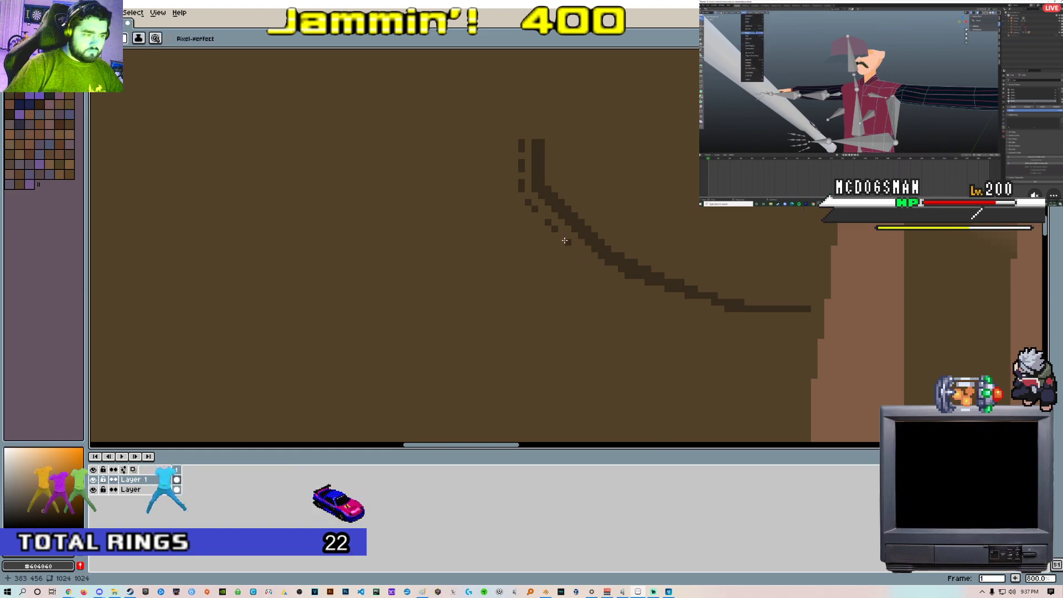
pyautogui.scroll(3, 620, 278)
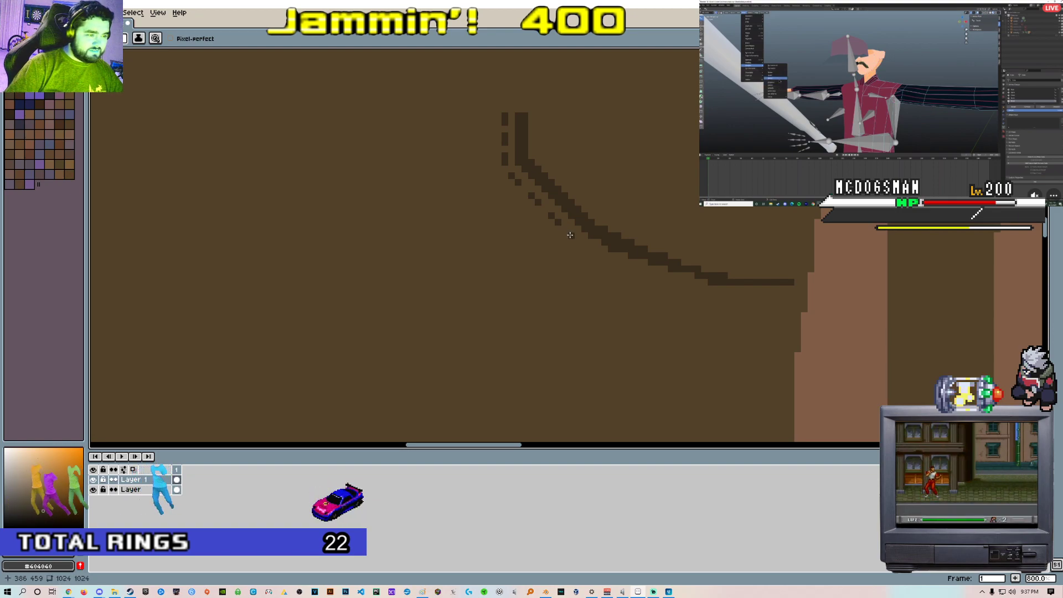
pyautogui.scroll(2, 577, 241)
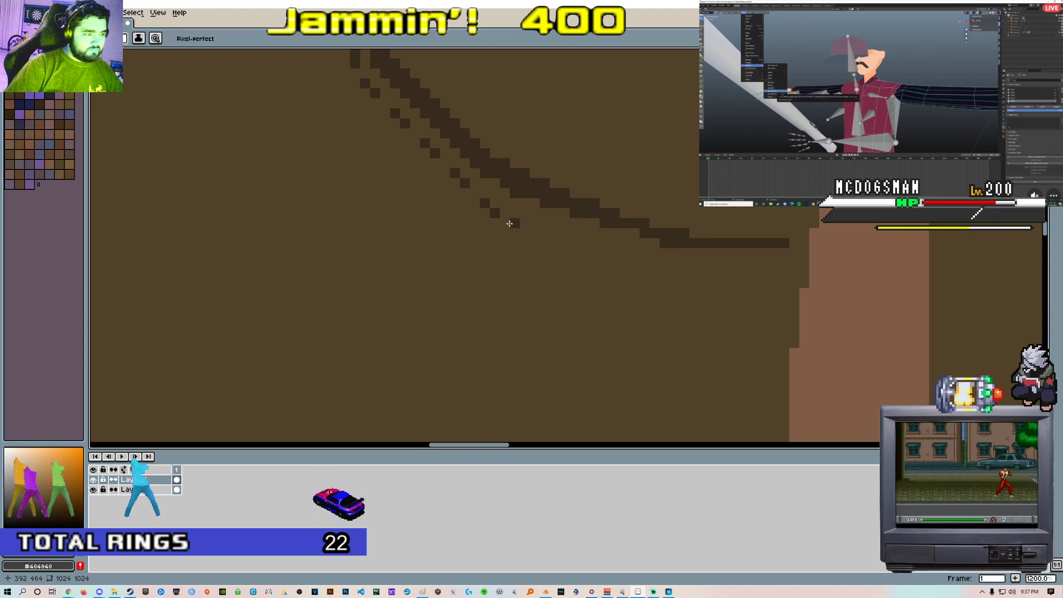
# Continue the dashed stitching below the shallow part of the pocket curve, out to the shorts' side seam
pyautogui.scroll(-3, 559, 244)
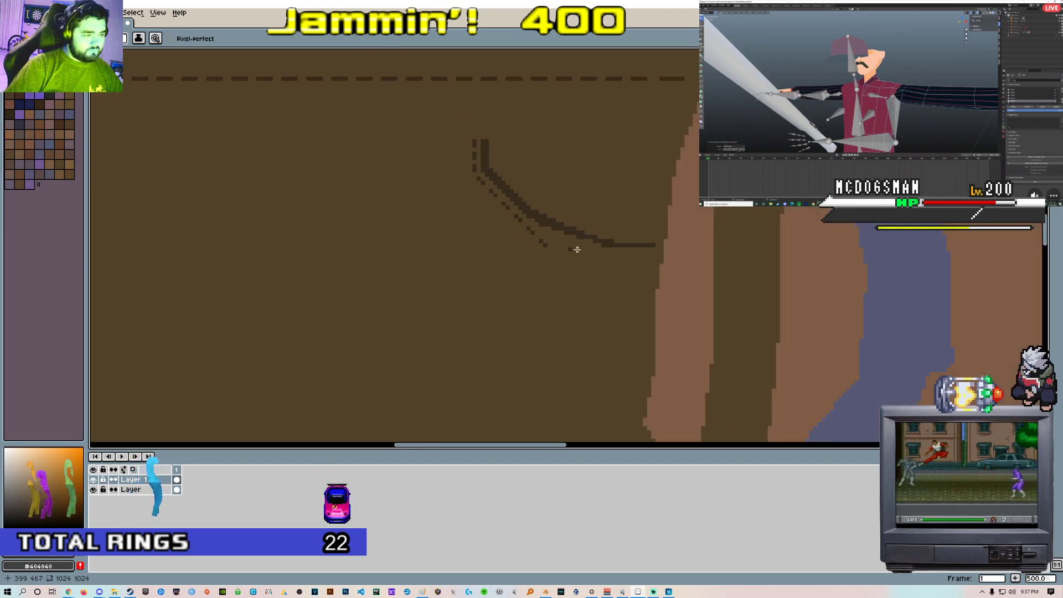
pyautogui.scroll(2, 590, 254)
pyautogui.moveTo(586, 252); pyautogui.dragTo(520, 250, button='middle')
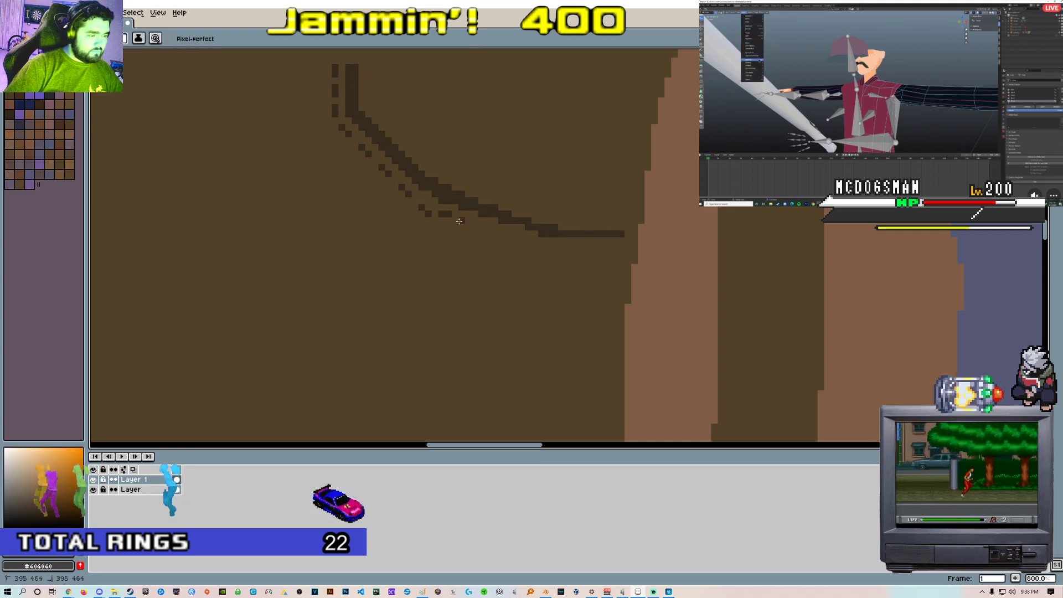
pyautogui.moveTo(458, 221); pyautogui.dragTo(470, 228)
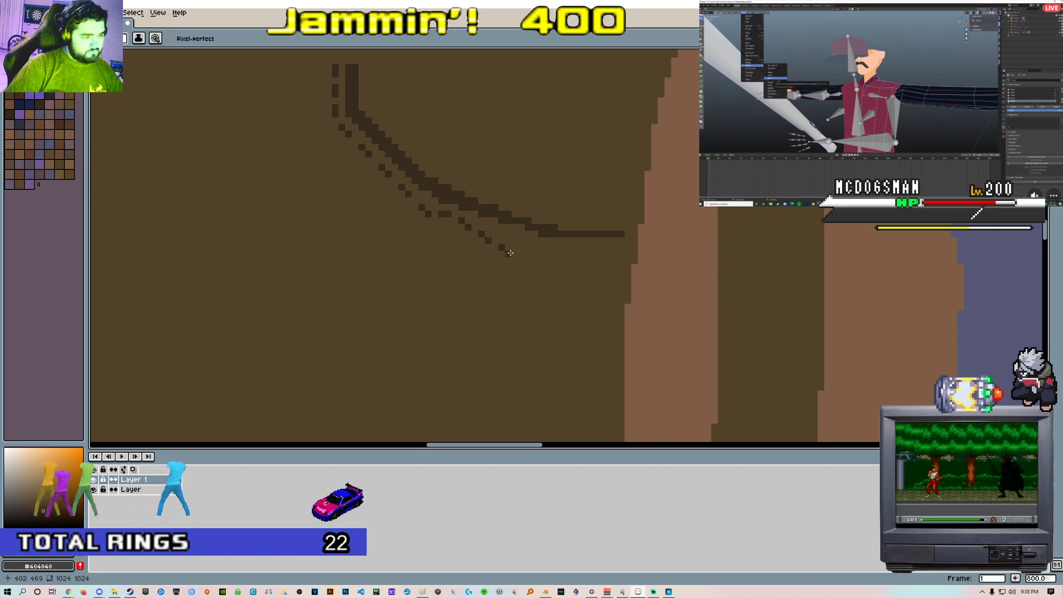
pyautogui.click(534, 254)
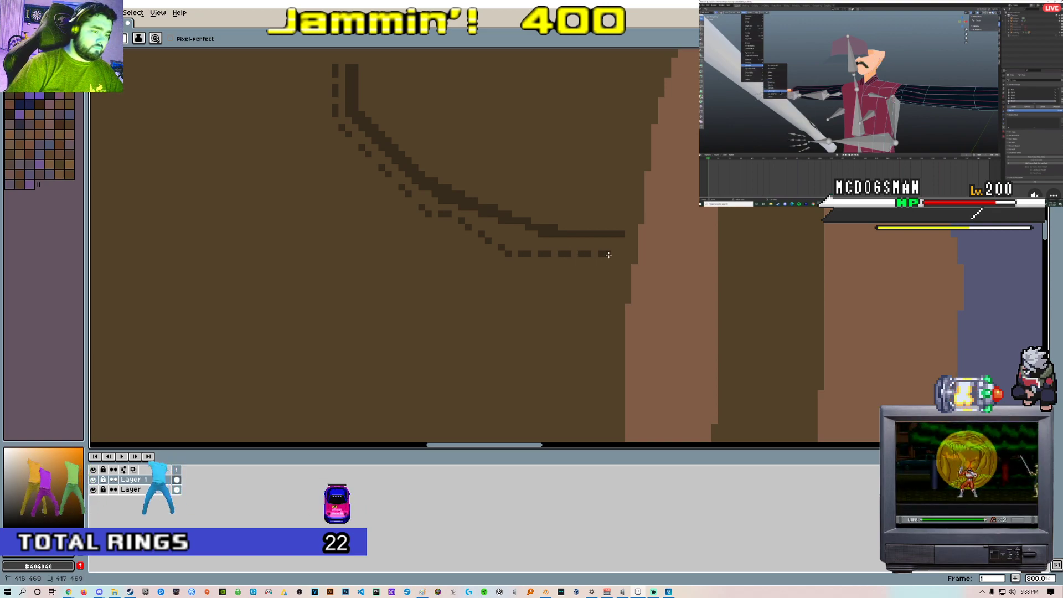
pyautogui.scroll(-2, 619, 254)
pyautogui.scroll(-2, 581, 250)
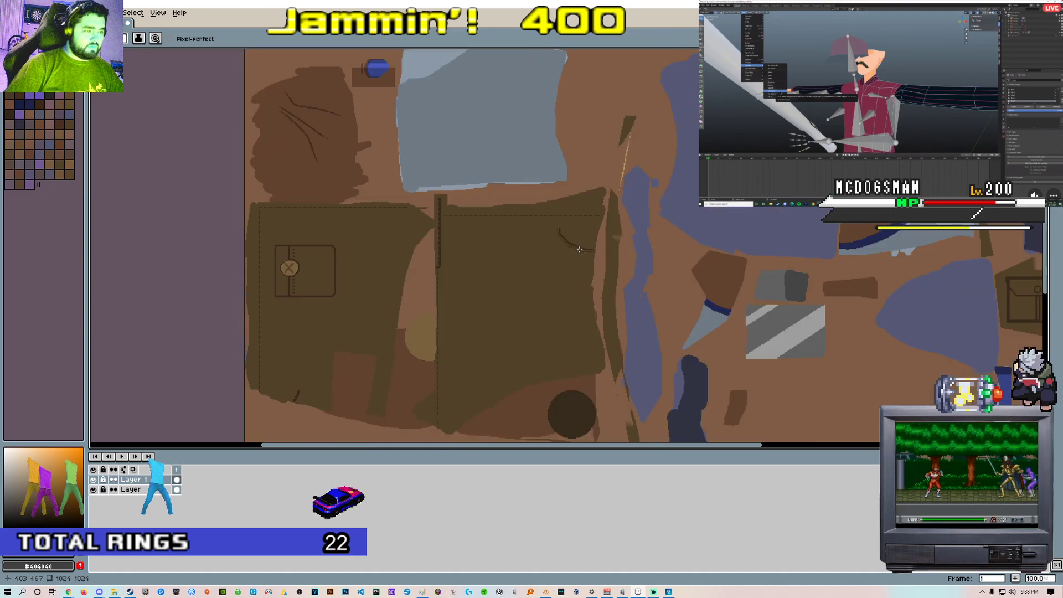
pyautogui.scroll(4, 581, 249)
pyautogui.moveTo(528, 237); pyautogui.dragTo(523, 249, button='middle')
pyautogui.scroll(1, 523, 249)
pyautogui.scroll(1, 523, 249)
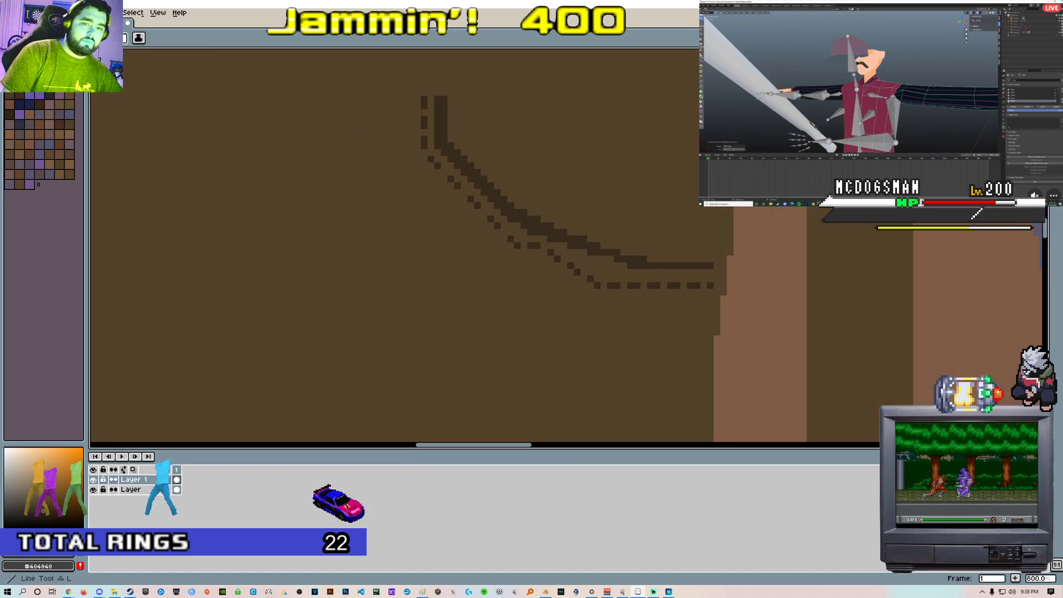
# Paint over parts of the pocket curve and its stitches with the shorts' olive brown, using the pencil
pyautogui.keyDown('alt'); pyautogui.click(553, 179); pyautogui.keyUp('alt')
pyautogui.press('b')
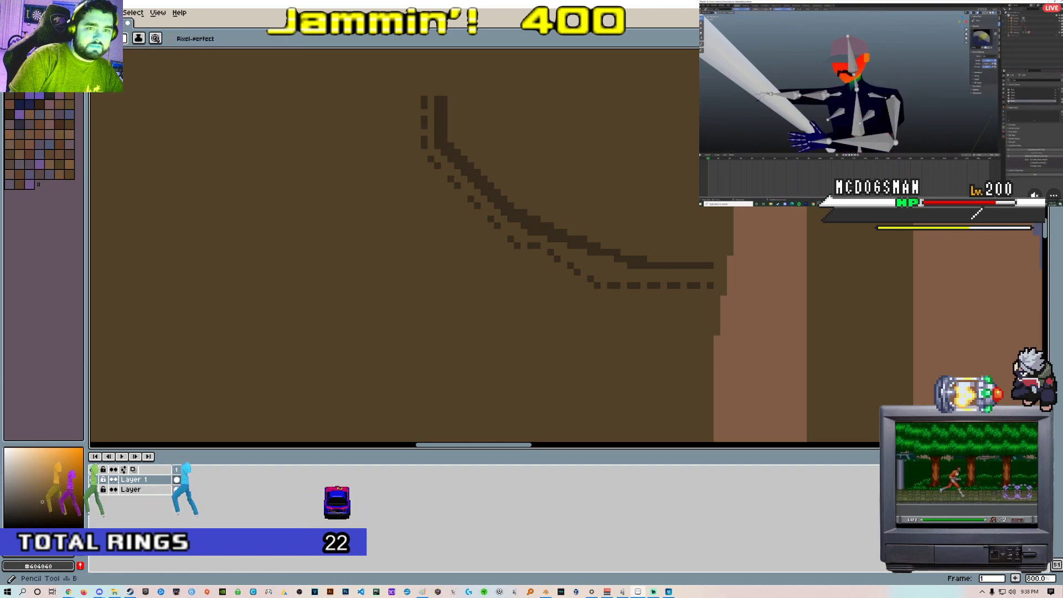
pyautogui.moveTo(495, 169); pyautogui.dragTo(636, 268)
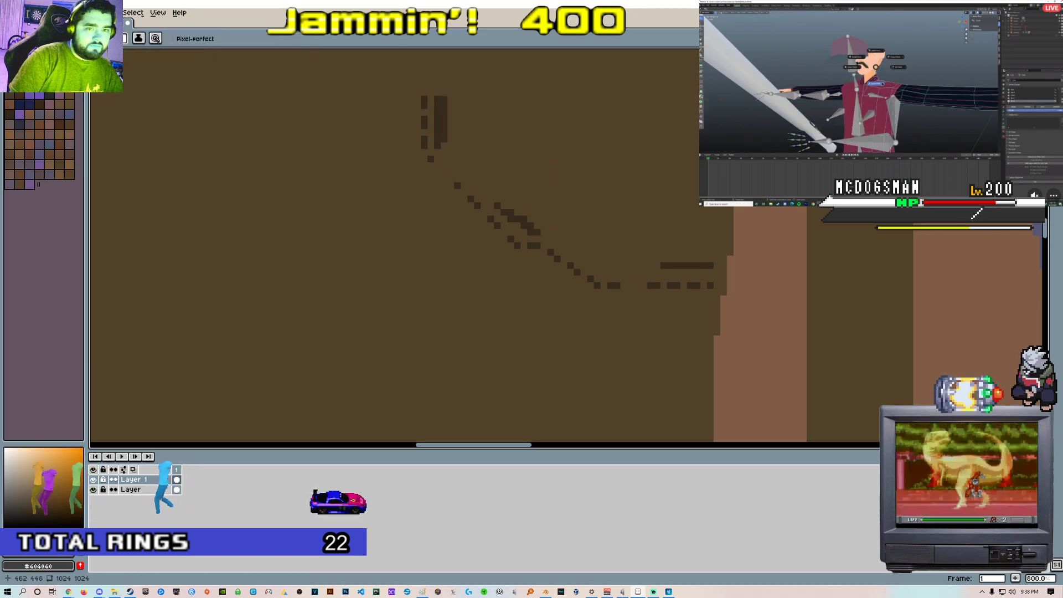
# Try a straight dark brown line from the pocket's vertical end to its horizontal end in place of the curve
pyautogui.click(1055, 148)
pyautogui.moveTo(438, 147); pyautogui.dragTo(665, 271)
pyautogui.hotkey('ctrl', 'z')
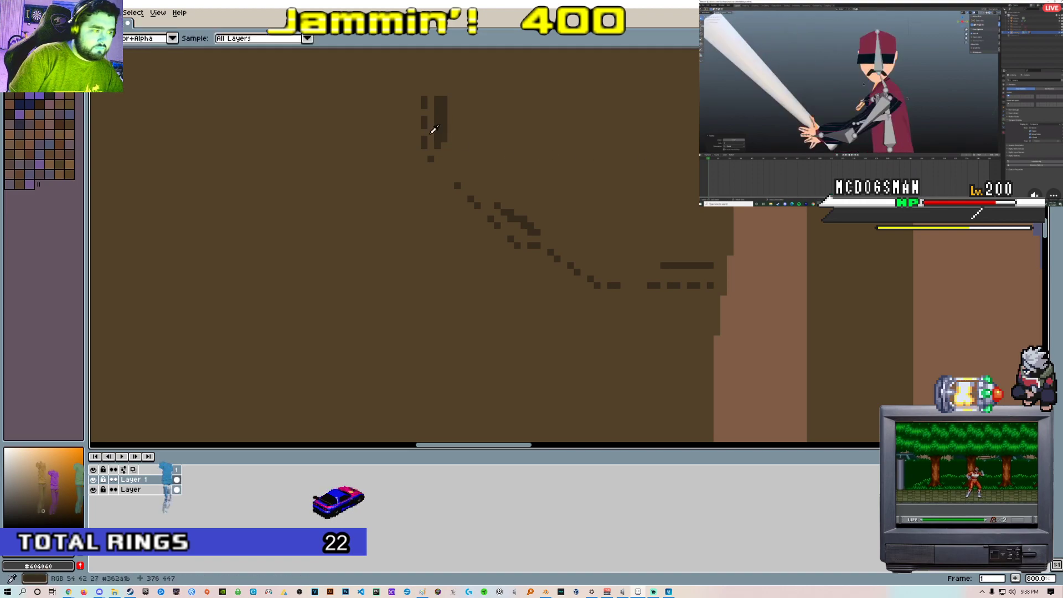
pyautogui.moveTo(436, 146); pyautogui.dragTo(637, 253)
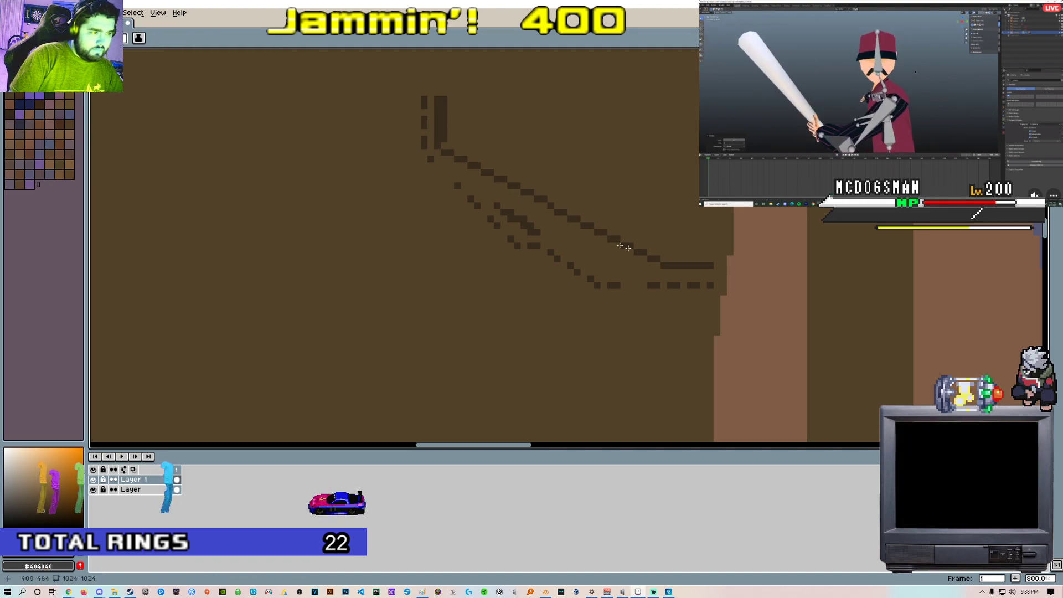
pyautogui.scroll(-1, 592, 236)
pyautogui.scroll(-5, 495, 197)
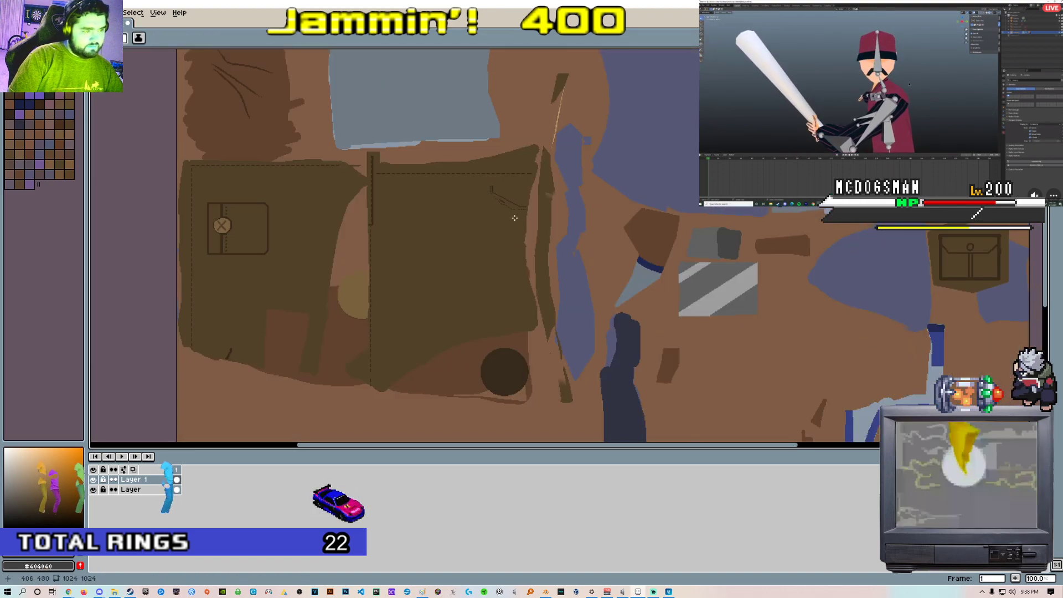
pyautogui.scroll(3, 514, 218)
pyautogui.scroll(-6, 487, 227)
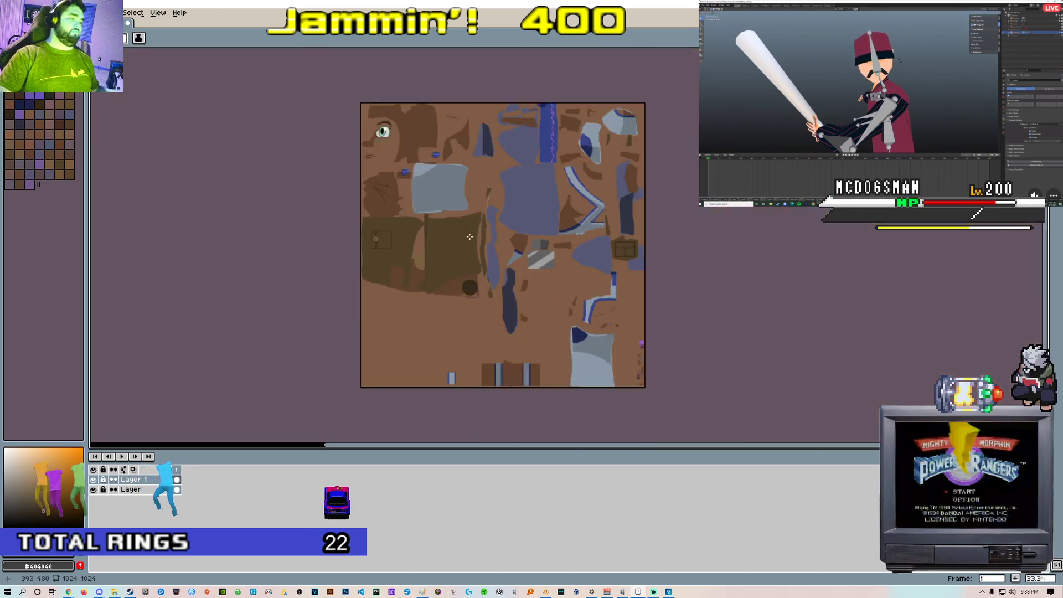
pyautogui.scroll(7, 469, 236)
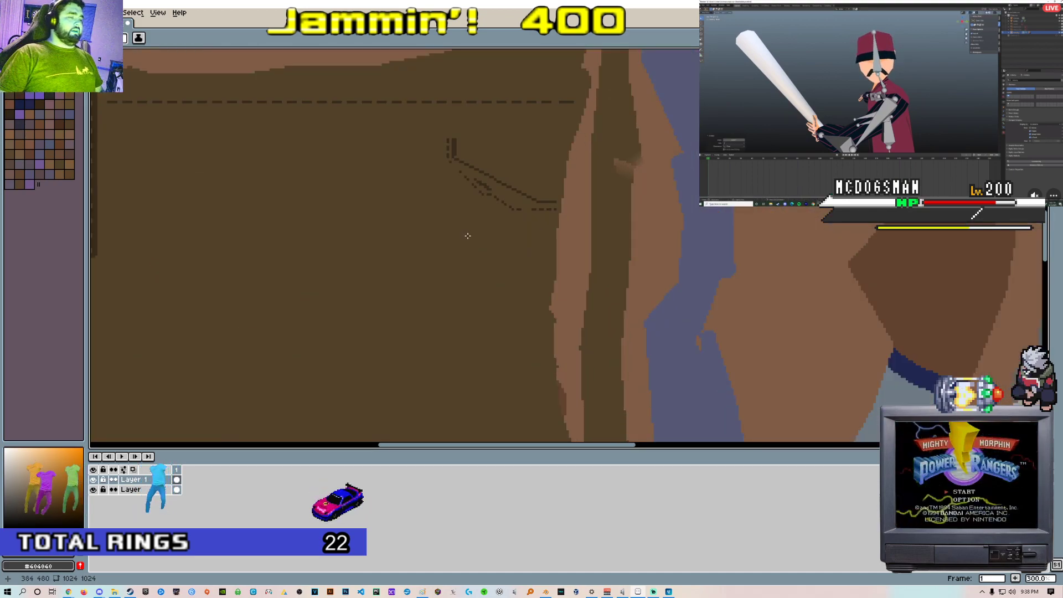
# Undo the straight line, the painted-over areas and all the dashed stitching around the pocket curve
pyautogui.press('ctrl')
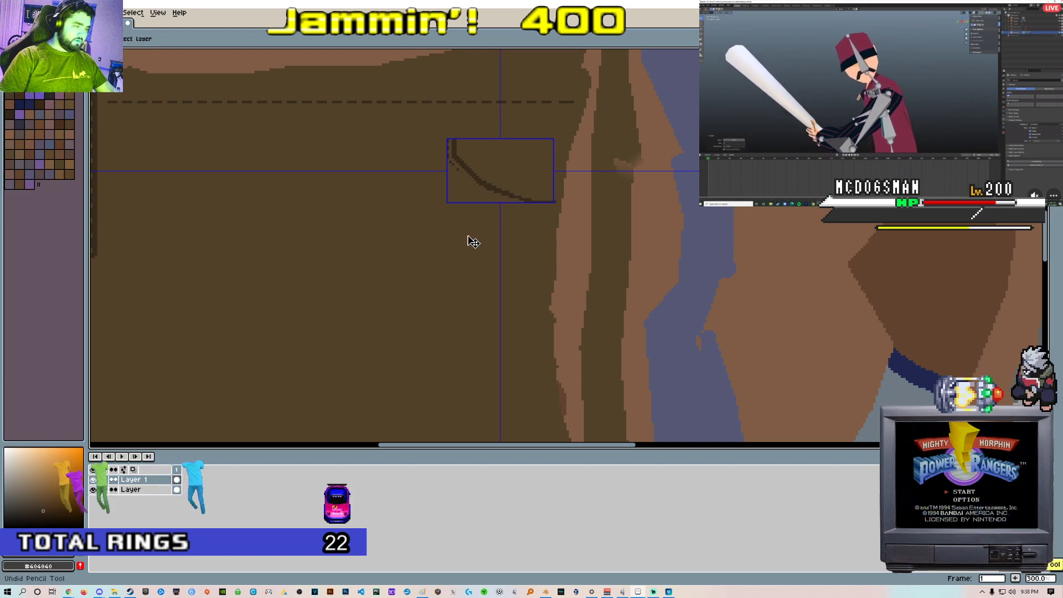
pyautogui.scroll(3, 437, 142)
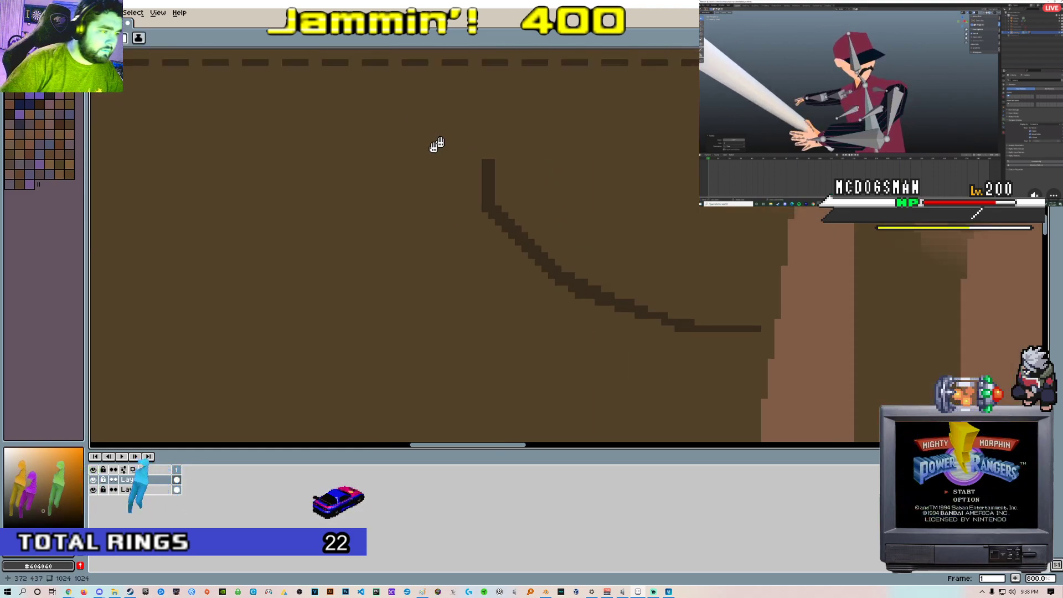
pyautogui.keyDown('alt'); pyautogui.click(519, 198); pyautogui.keyUp('alt')
pyautogui.moveTo(489, 183); pyautogui.dragTo(485, 188)
pyautogui.hotkey('ctrl', 'z')
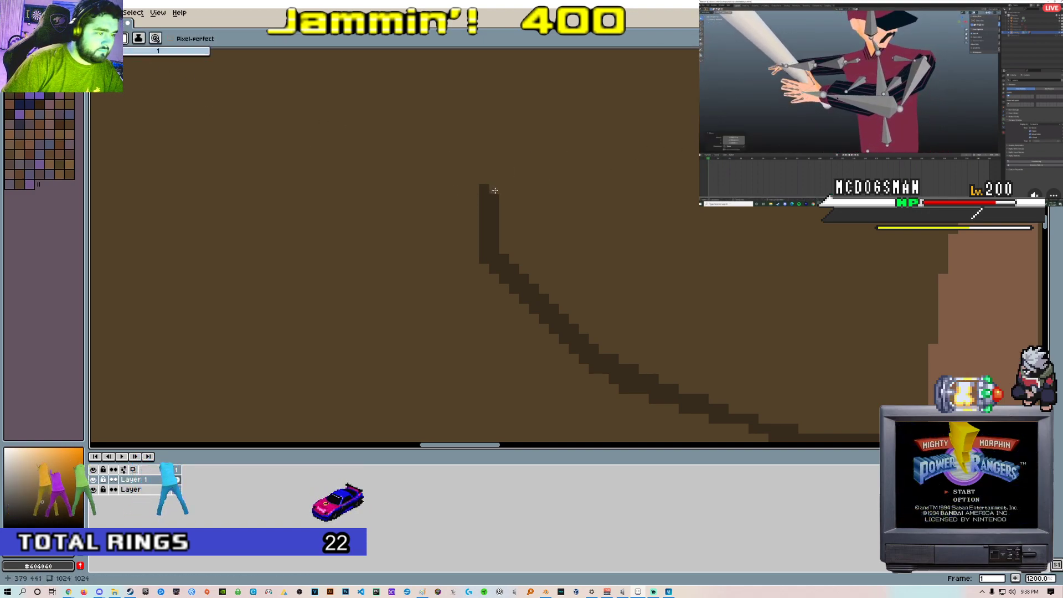
# Split the pocket line's vertical end into two parallel one-pixel dark lines separated by a one-pixel gap
pyautogui.keyDown('alt'); pyautogui.click(491, 191); pyautogui.keyUp('alt')
pyautogui.moveTo(475, 189)
pyautogui.mouseDown()
pyautogui.moveTo(474, 258)
pyautogui.moveTo(484, 202)
pyautogui.moveTo(475, 230)
pyautogui.mouseUp()
pyautogui.keyDown('alt'); pyautogui.click(485, 169); pyautogui.keyUp('alt')
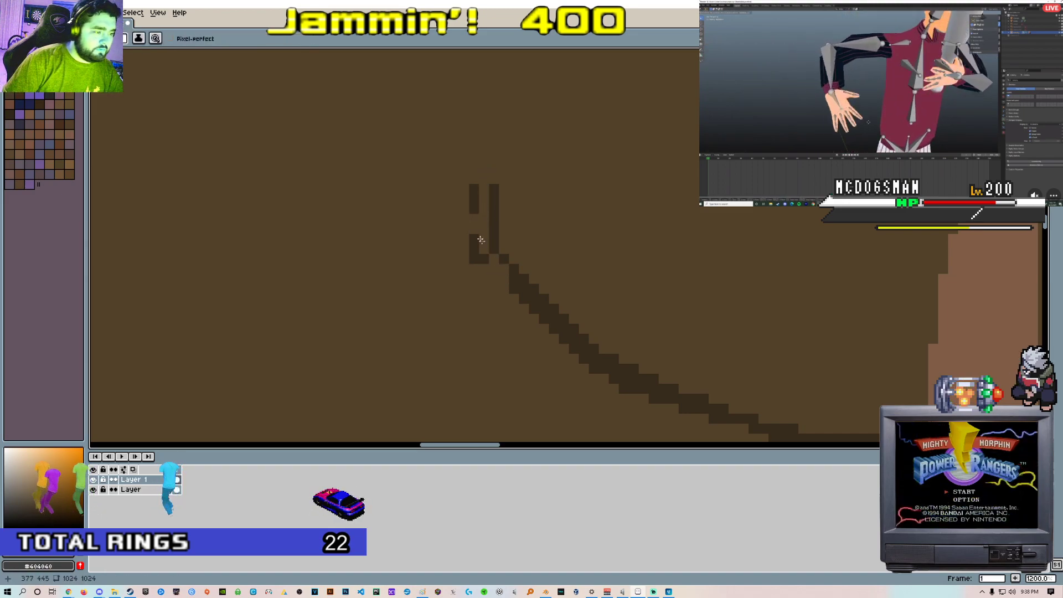
pyautogui.scroll(-2, 483, 252)
pyautogui.scroll(3, 519, 307)
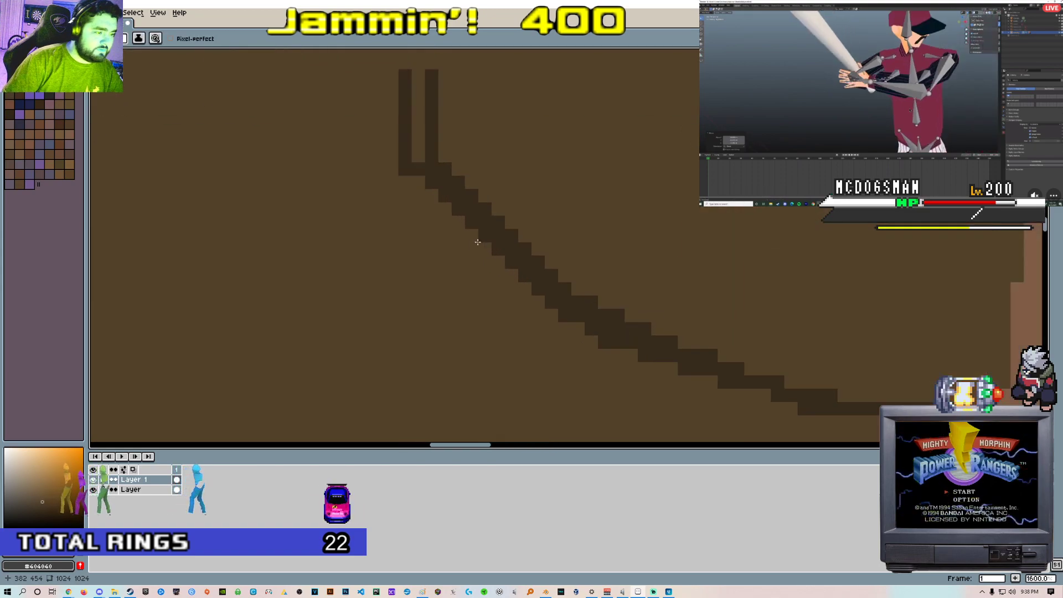
pyautogui.keyDown('shift'); pyautogui.hscroll(-1, 477, 241); pyautogui.keyUp('shift')
pyautogui.hotkey('ctrl', 'z')
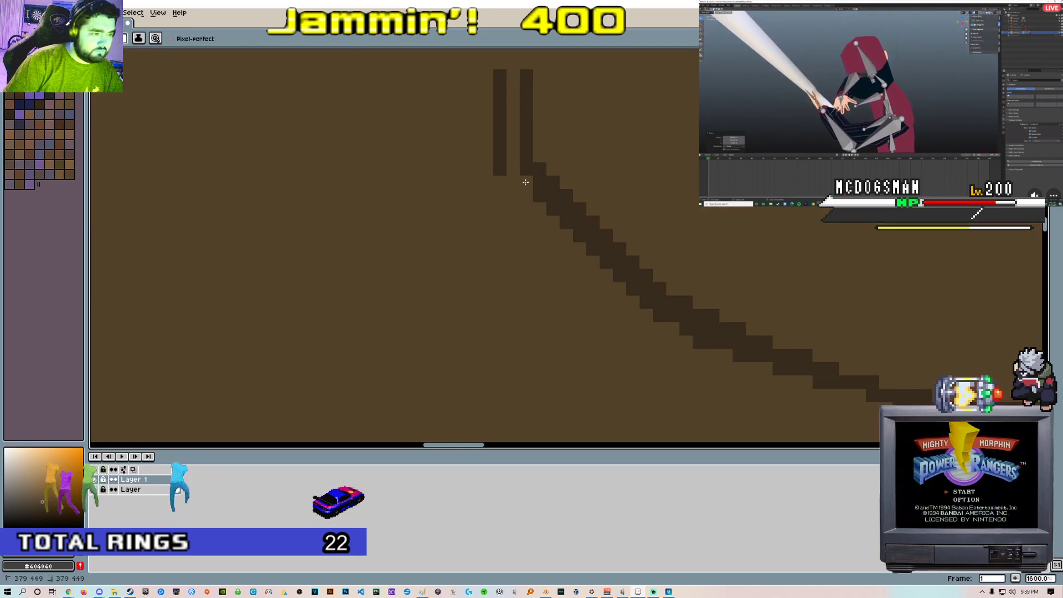
# Split the steep part of the pocket curve into two one-pixel diagonal lines by alternating dark brown and background pixels
pyautogui.click(523, 173)
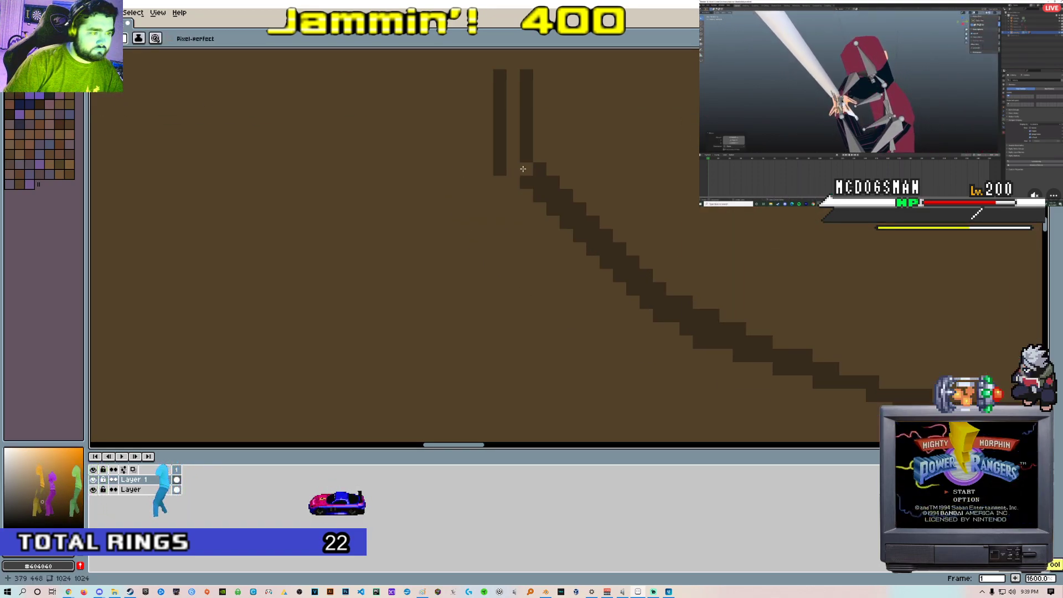
pyautogui.moveTo(538, 182); pyautogui.dragTo(544, 194)
pyautogui.scroll(-1, 586, 235)
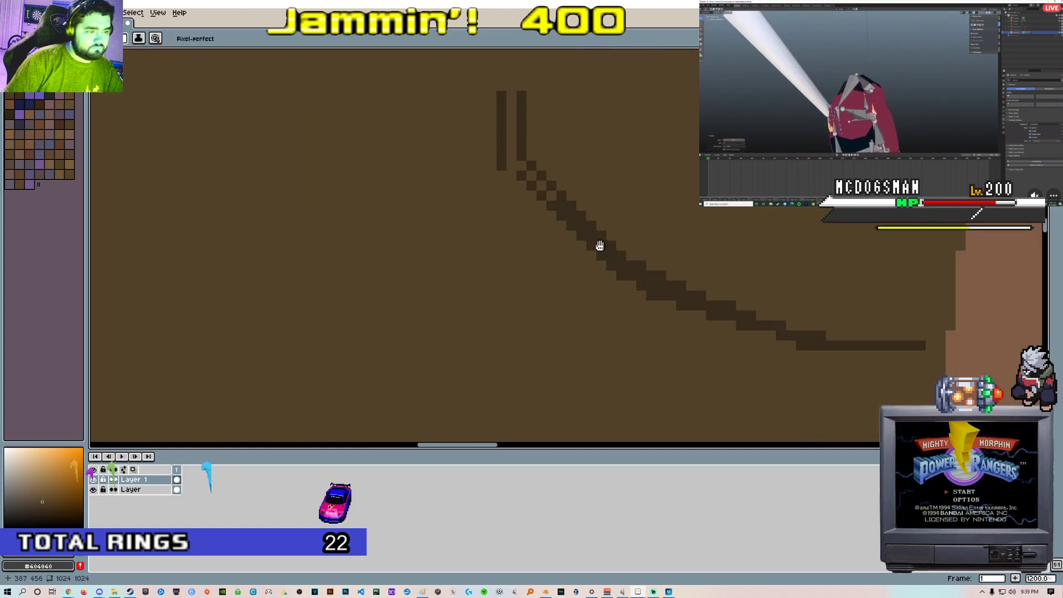
pyautogui.rightClick(508, 209)
pyautogui.click(519, 211)
pyautogui.rightClick(521, 220)
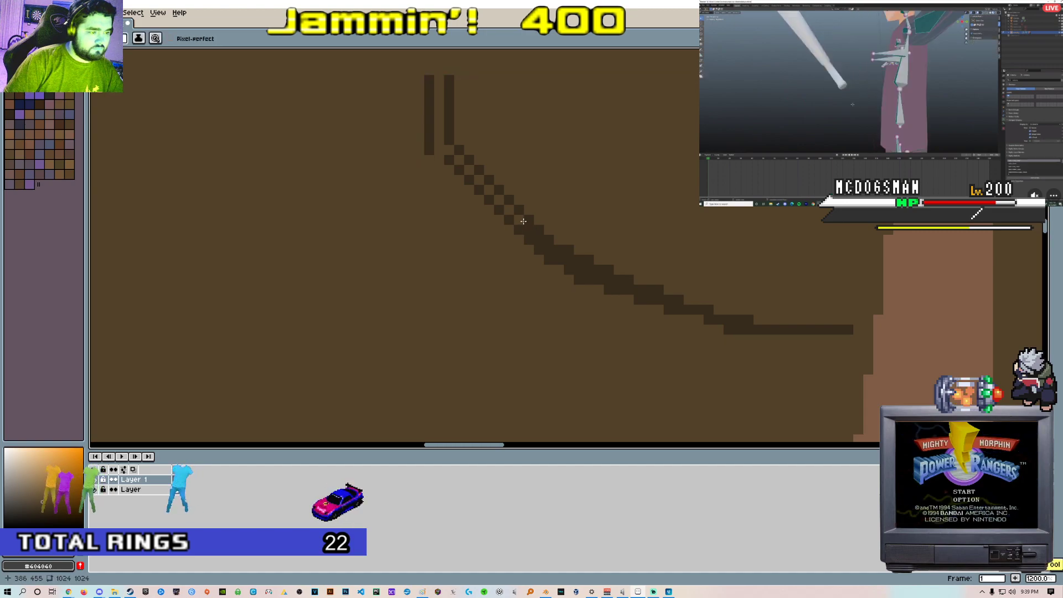
pyautogui.rightClick(530, 232)
pyautogui.moveTo(530, 232); pyautogui.dragTo(550, 252)
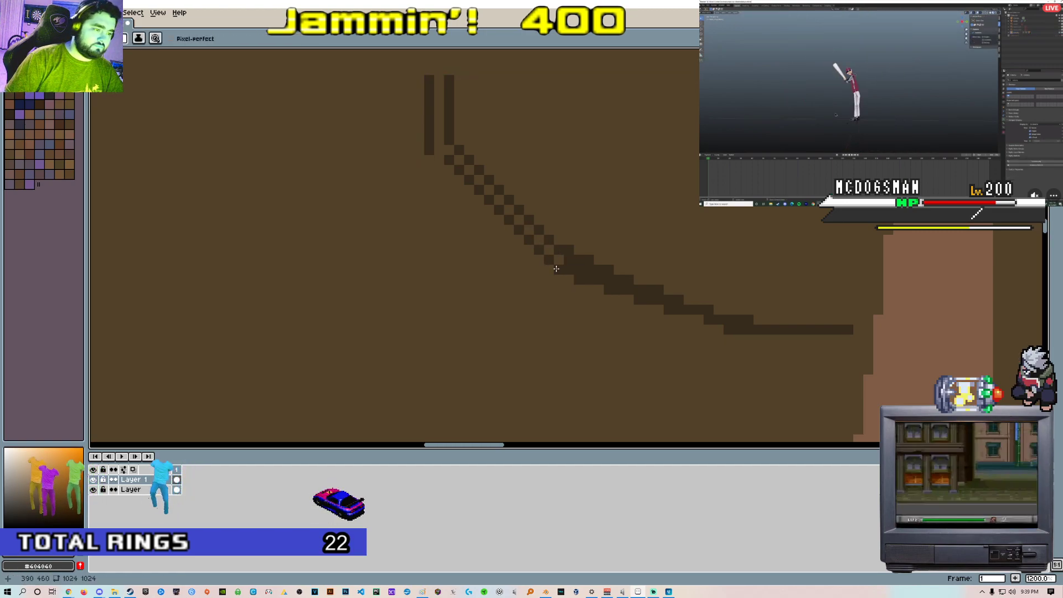
pyautogui.click(565, 267)
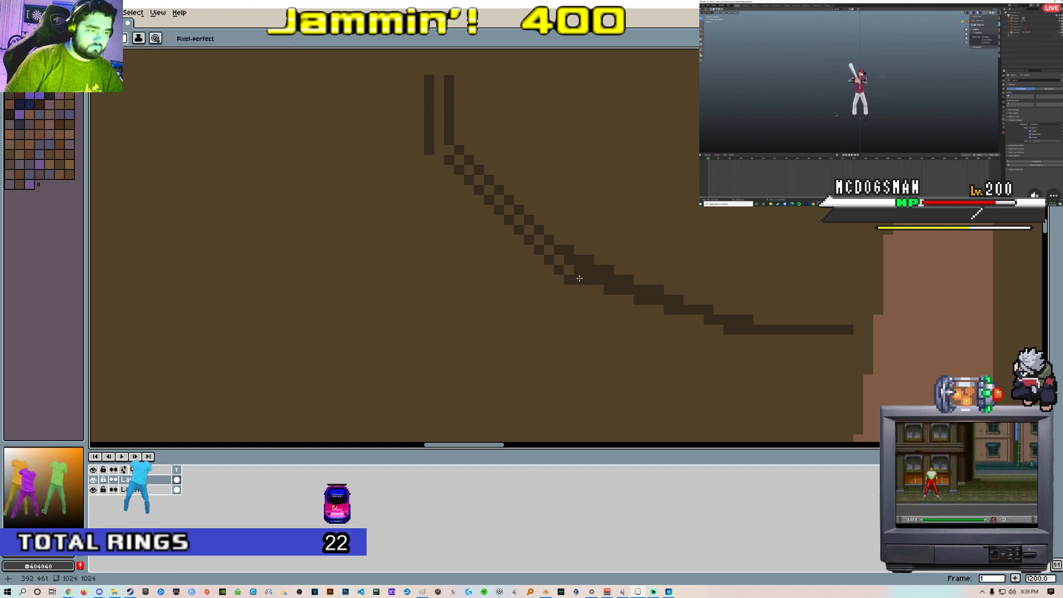
pyautogui.click(579, 288)
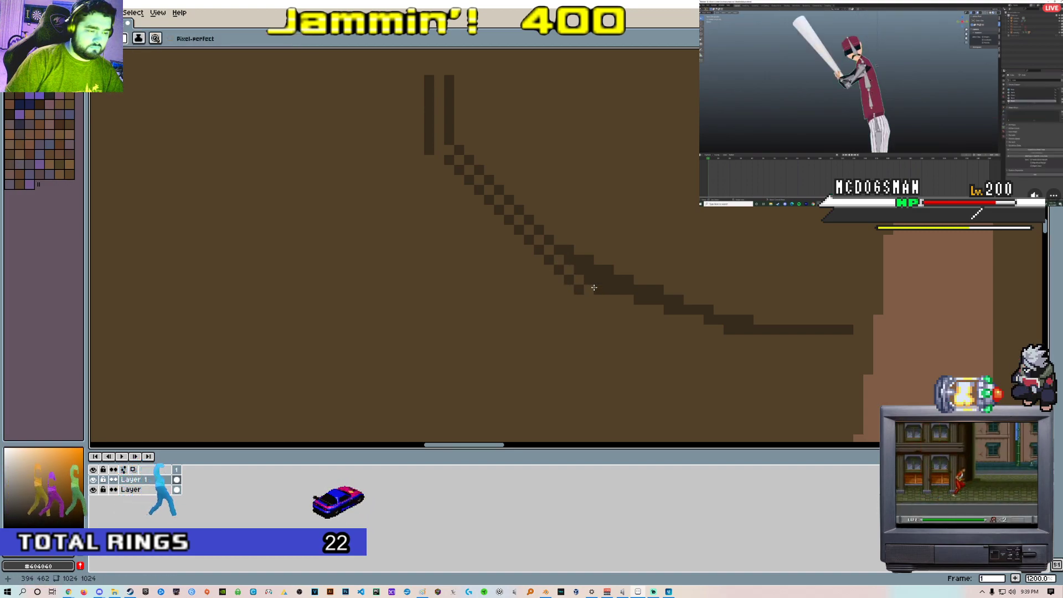
# Extend the outer pocket line in dark brown beneath the shallow part of the curve, out to the side seam
pyautogui.scroll(-3, 590, 280)
pyautogui.scroll(3, 481, 246)
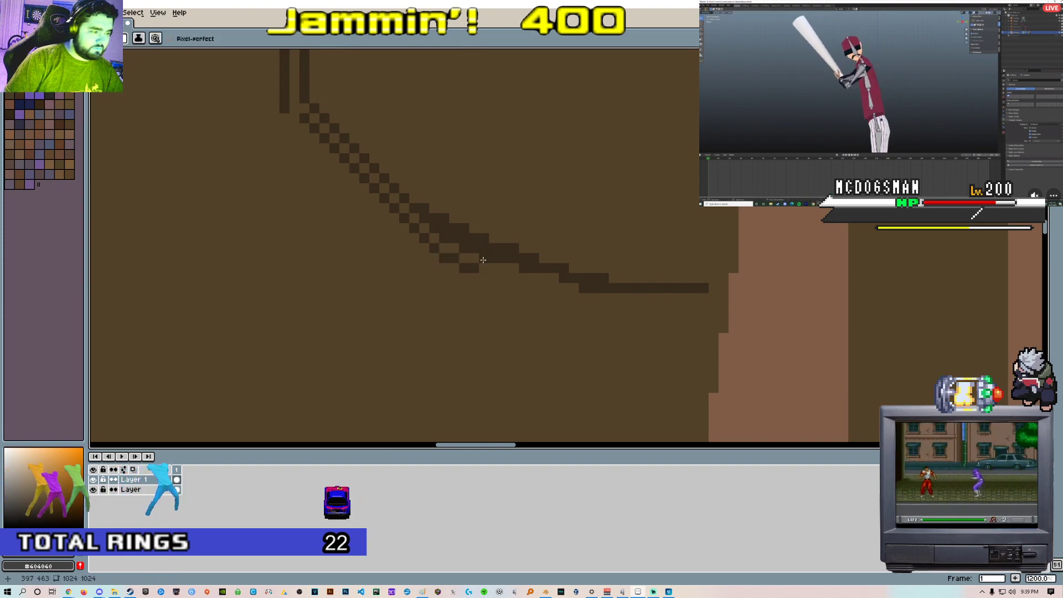
pyautogui.click(456, 249)
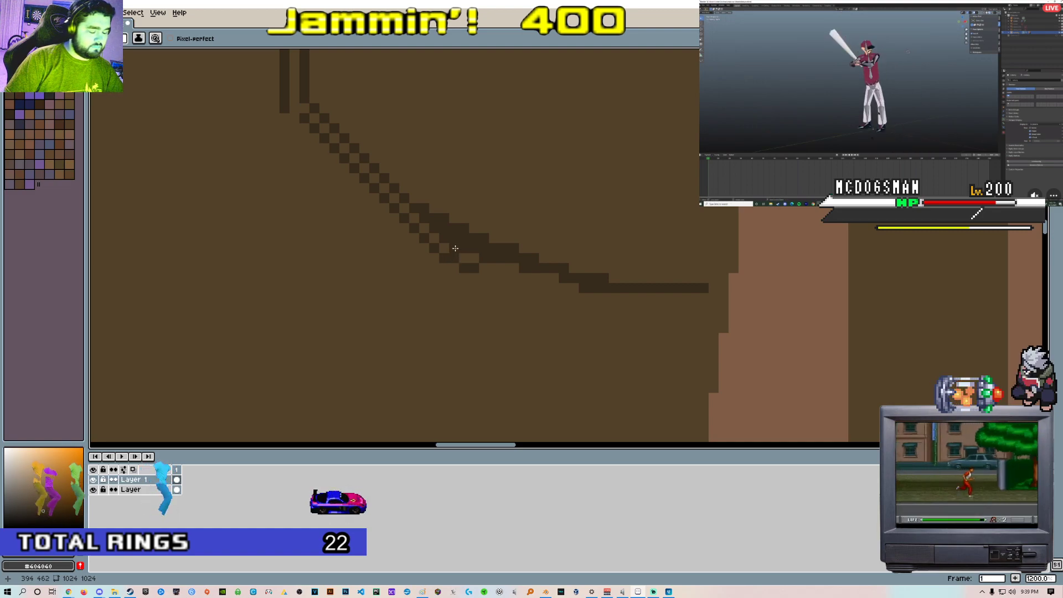
pyautogui.moveTo(454, 248)
pyautogui.mouseDown()
pyautogui.moveTo(492, 269)
pyautogui.moveTo(485, 275)
pyautogui.moveTo(557, 291)
pyautogui.mouseUp()
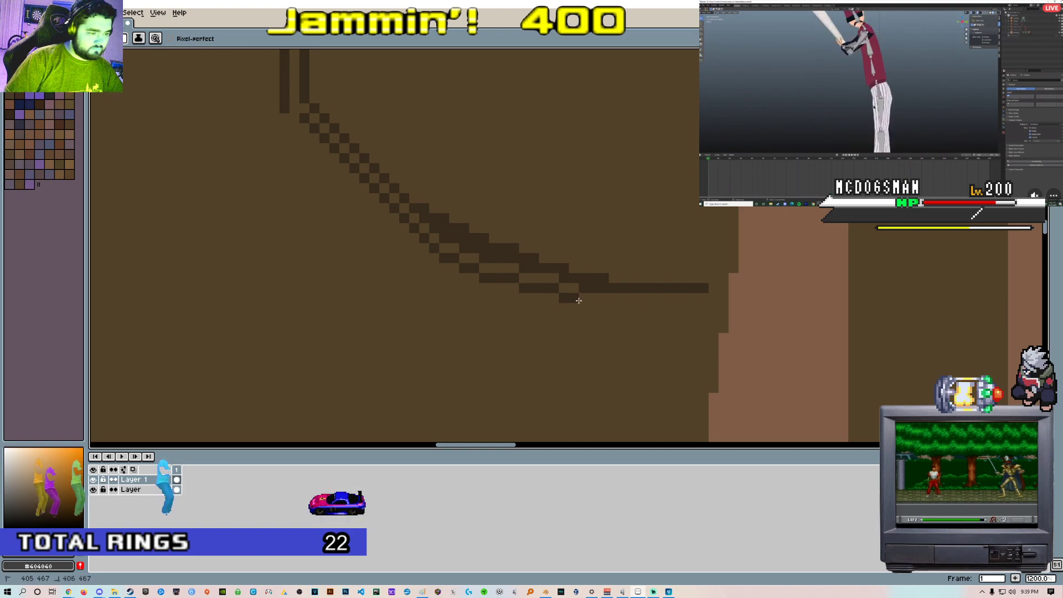
pyautogui.scroll(-6, 601, 299)
pyautogui.scroll(5, 501, 271)
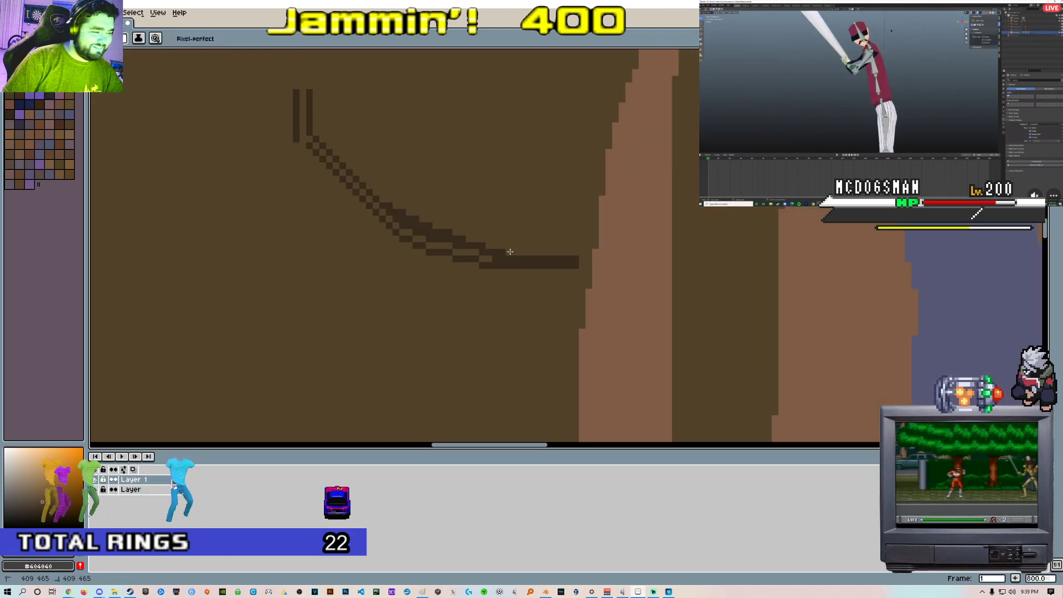
# Remove the surplus dark pixels along the upper edge of the pocket curve, thinning the inner line to one pixel
pyautogui.click(463, 236)
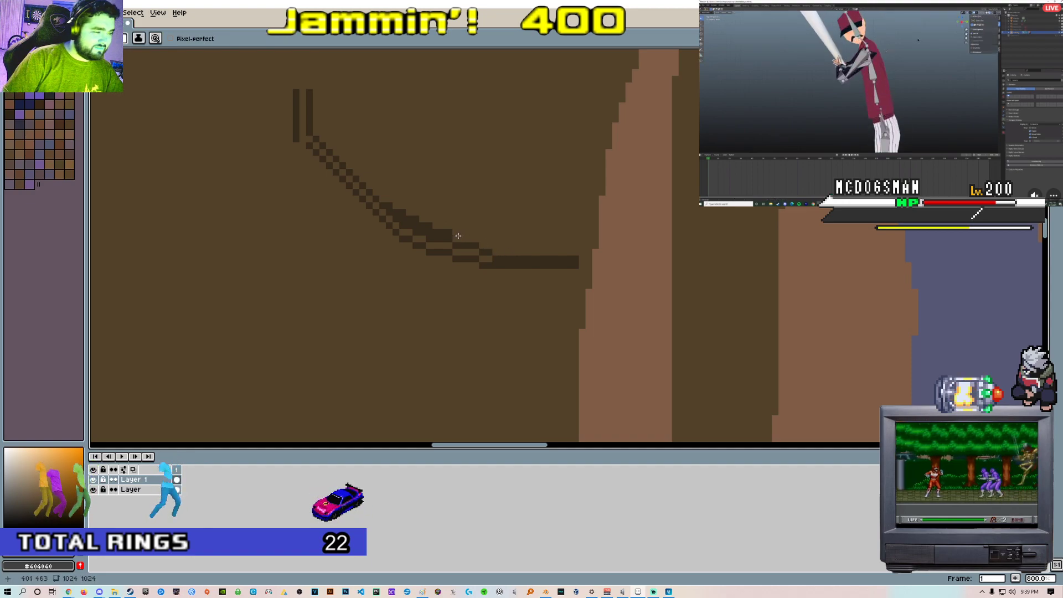
pyautogui.click(456, 237)
pyautogui.click(448, 231)
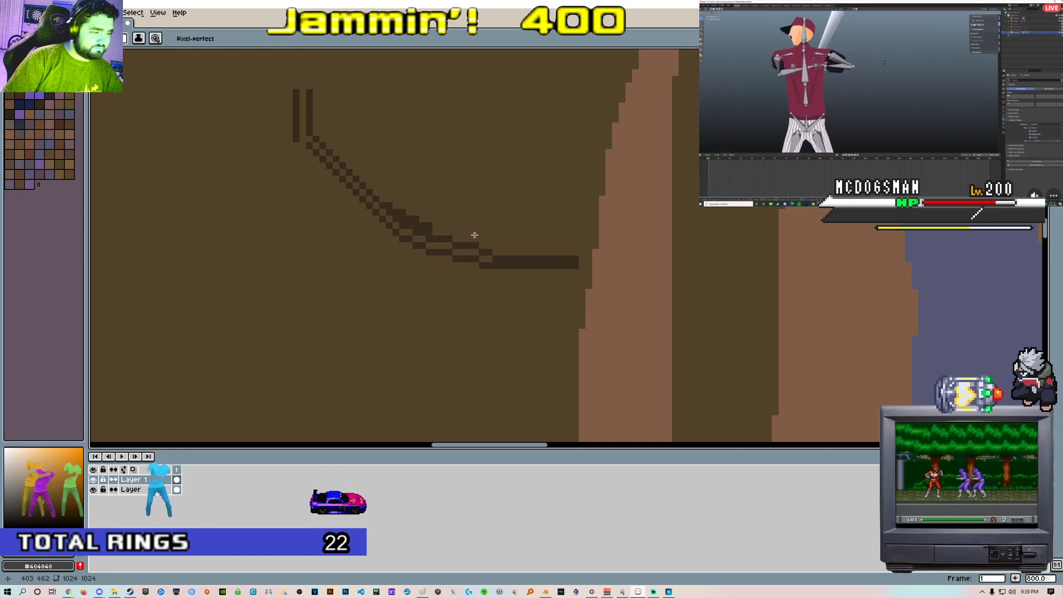
pyautogui.scroll(-5, 487, 233)
pyautogui.scroll(5, 441, 230)
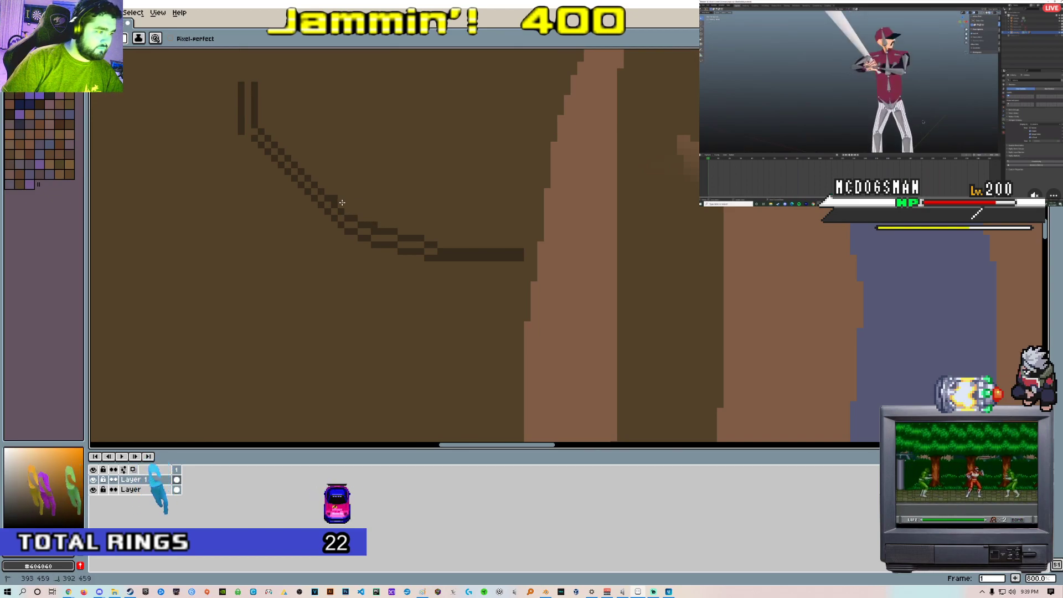
pyautogui.scroll(-3, 390, 220)
pyautogui.scroll(5, 375, 218)
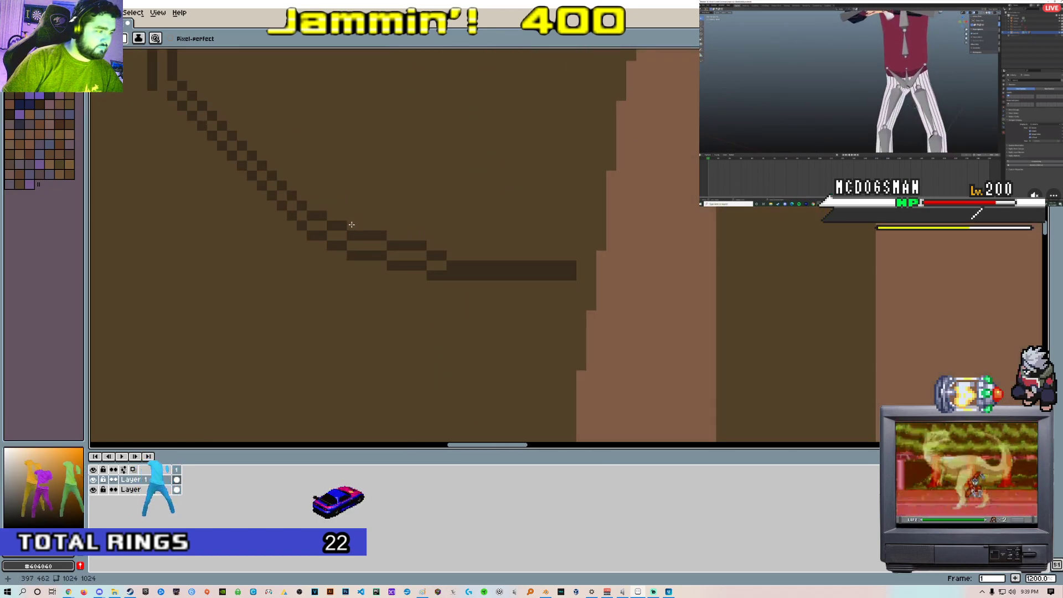
# Join the outer vertical line to the outer diagonal line with a dark brown pixel at the corner
pyautogui.scroll(-4, 435, 238)
pyautogui.scroll(5, 429, 260)
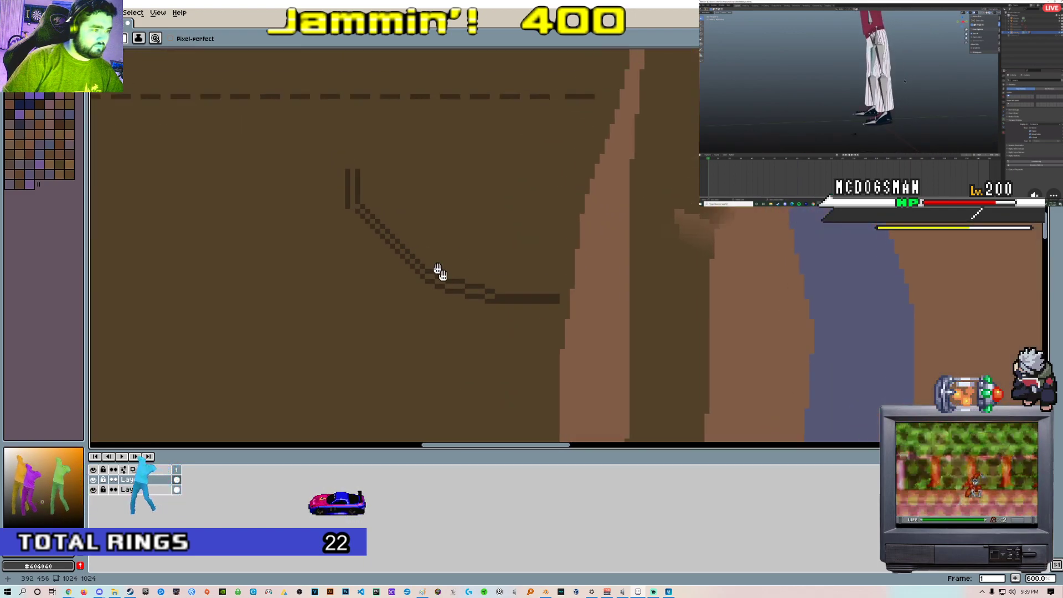
pyautogui.moveTo(333, 146); pyautogui.dragTo(396, 252, button='middle')
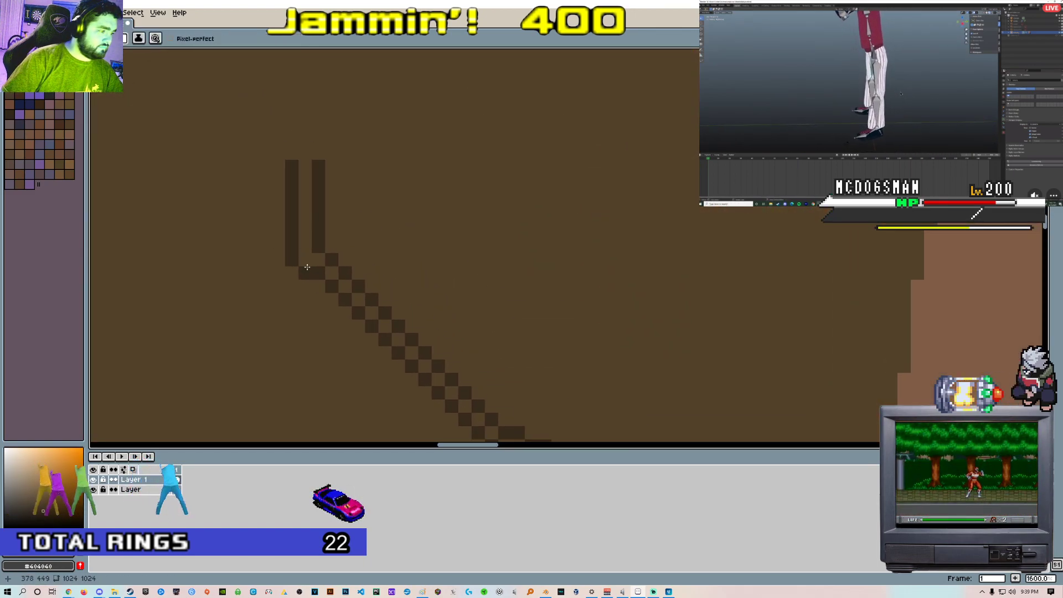
# Clean up the corner joining the outer vertical and diagonal pocket lines, and close the vertical pair's upper end with dark brown pixels
pyautogui.click(290, 260)
pyautogui.keyDown('alt'); pyautogui.click(294, 247); pyautogui.keyUp('alt')
pyautogui.click(301, 264)
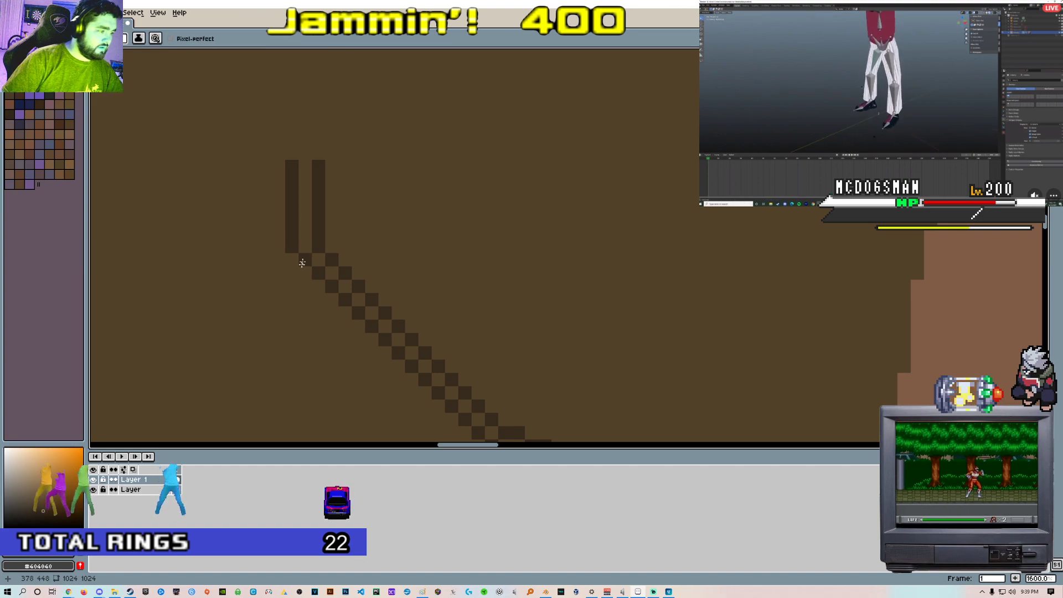
pyautogui.press('b')
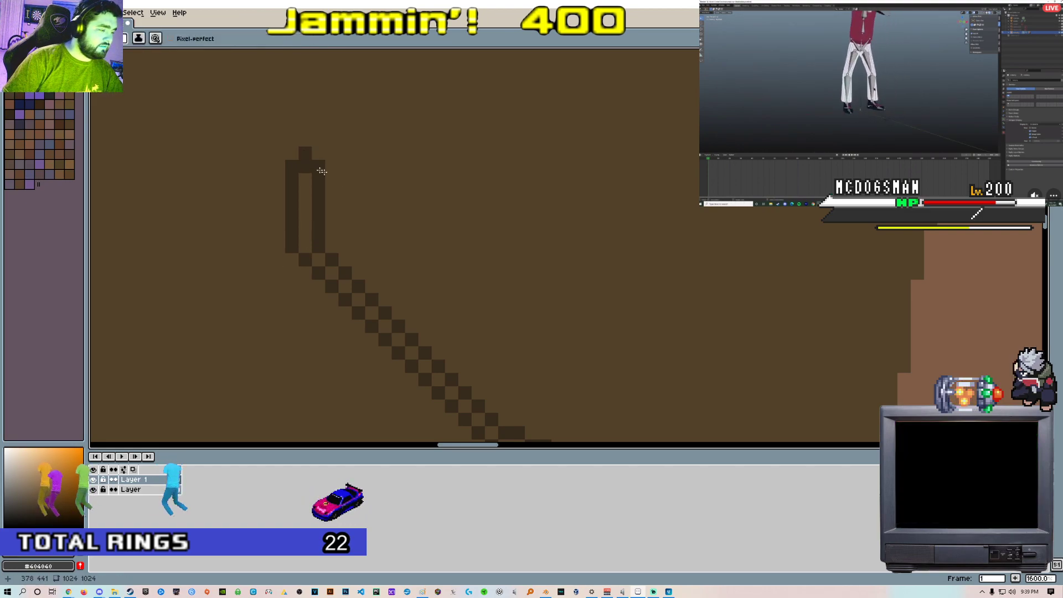
# Redraw the shallow part of the pocket curve as two parallel one-pixel lines and cap them with a dark pixel at the side seam
pyautogui.scroll(-4, 388, 198)
pyautogui.scroll(5, 389, 202)
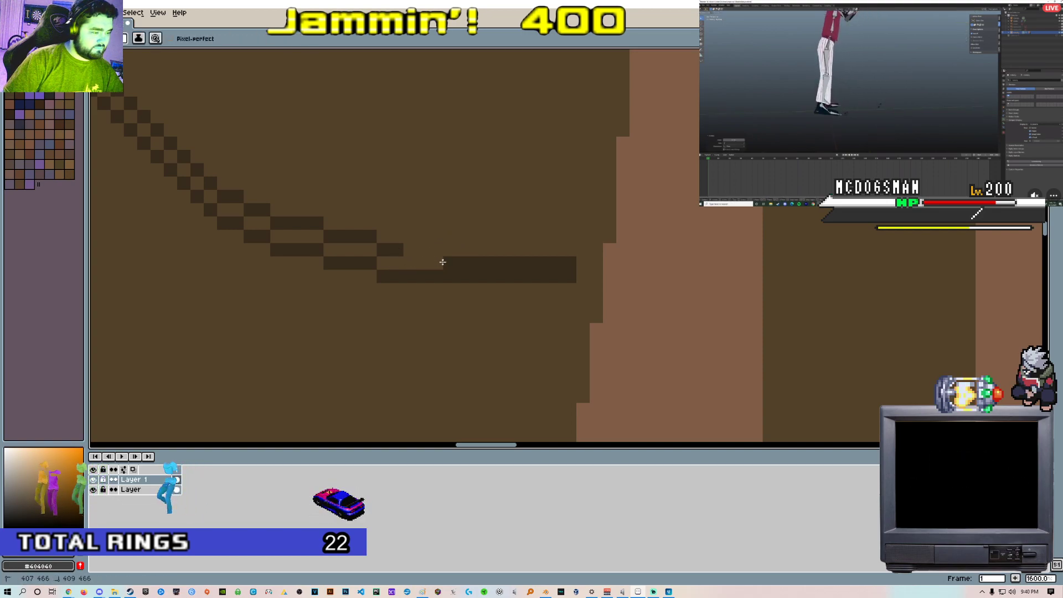
pyautogui.moveTo(382, 249); pyautogui.dragTo(576, 252)
pyautogui.click(585, 265)
pyautogui.scroll(-6, 569, 249)
pyautogui.moveTo(522, 223); pyautogui.dragTo(498, 218, button='middle')
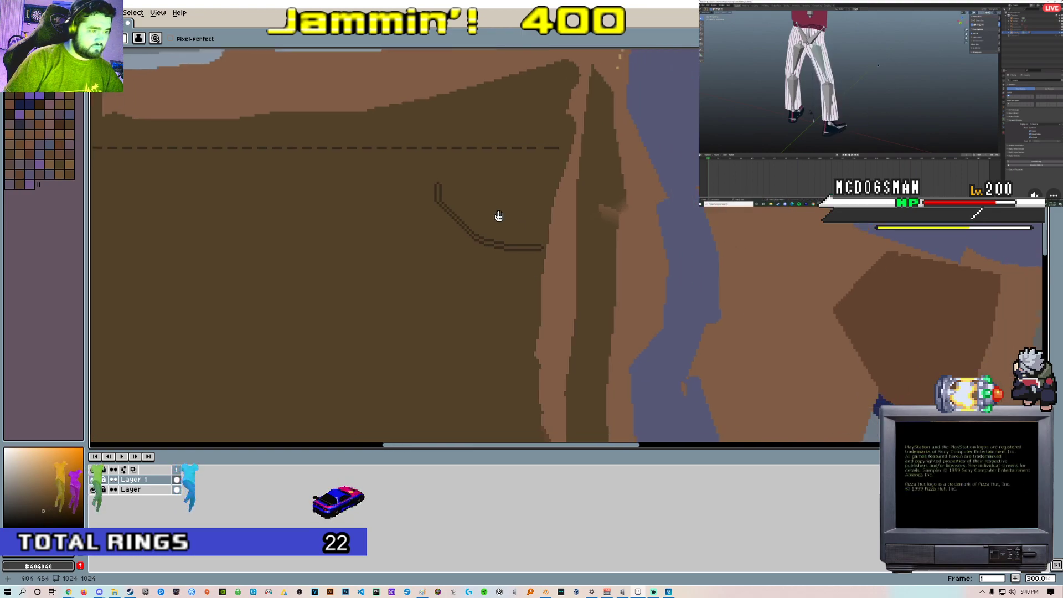
# Examine the pocket outline against the buttoned cargo pocket and the rest of the shorts texture
pyautogui.scroll(-3, 517, 220)
pyautogui.scroll(3, 529, 234)
pyautogui.scroll(2, 423, 252)
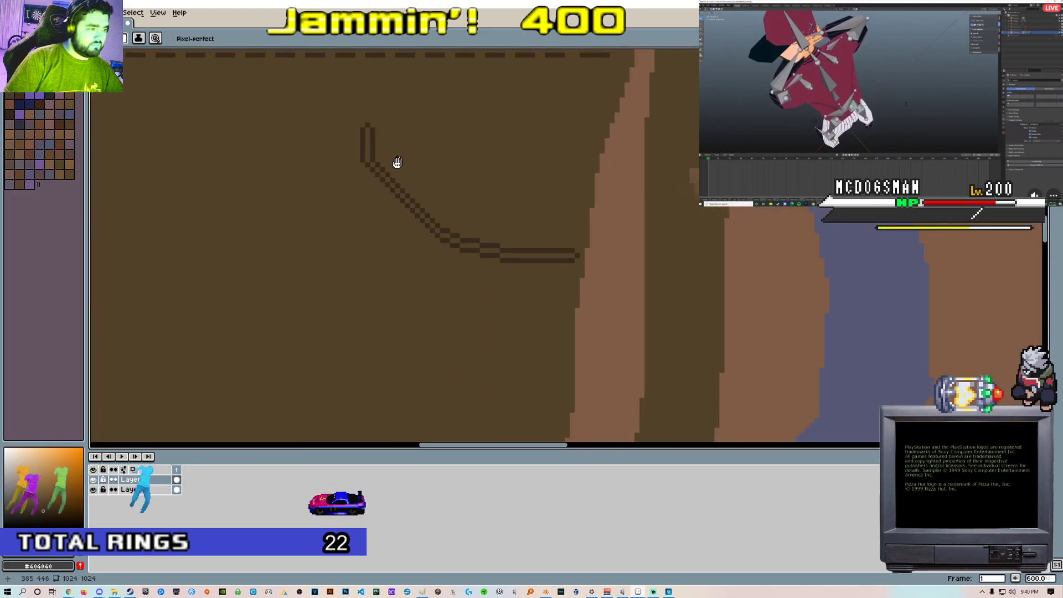
pyautogui.scroll(-8, 400, 160)
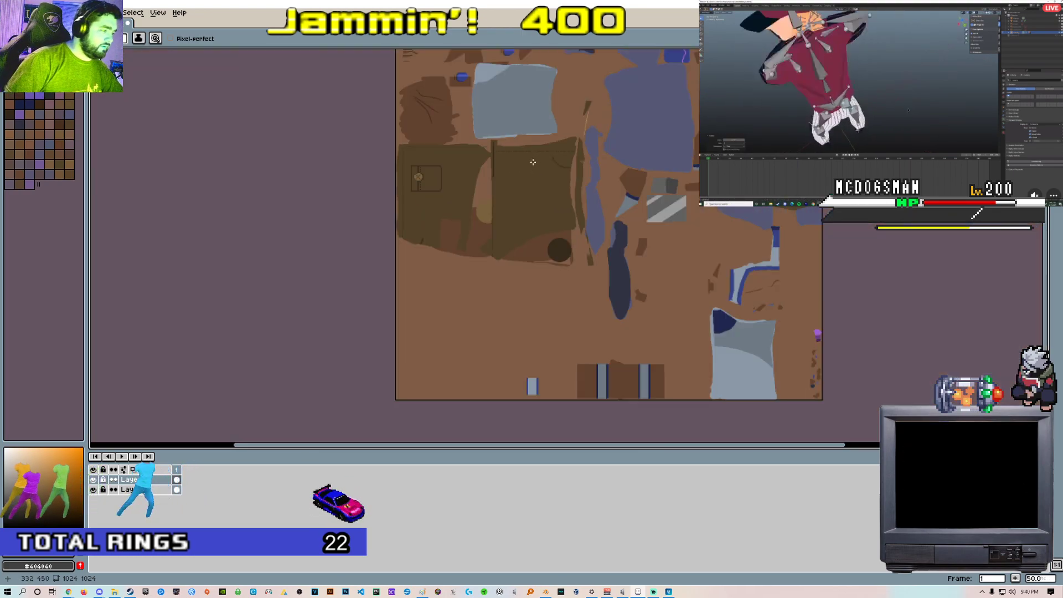
pyautogui.scroll(6, 533, 161)
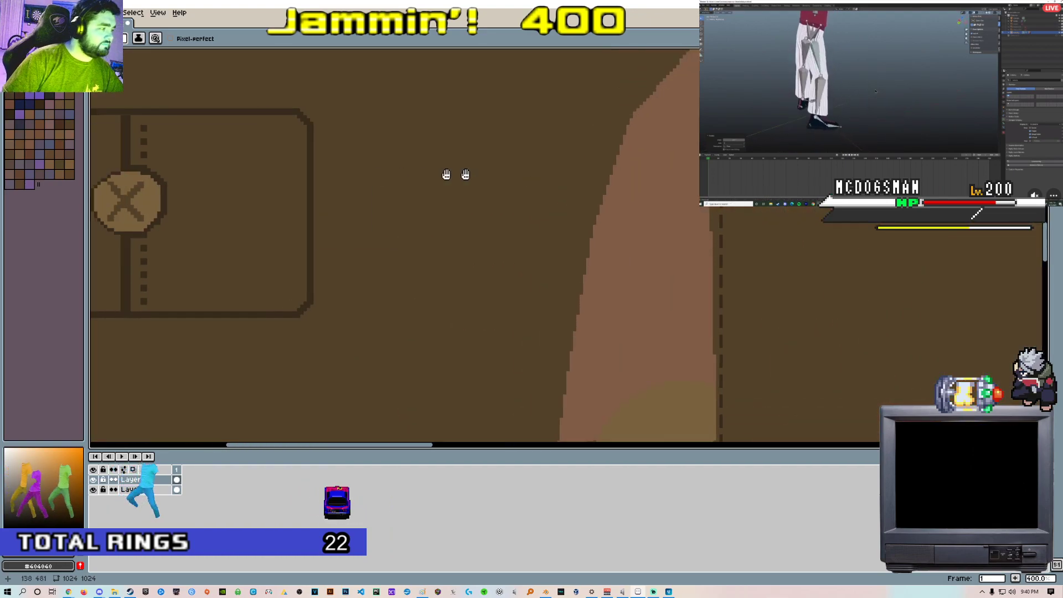
pyautogui.scroll(-5, 498, 169)
pyautogui.scroll(1, 577, 162)
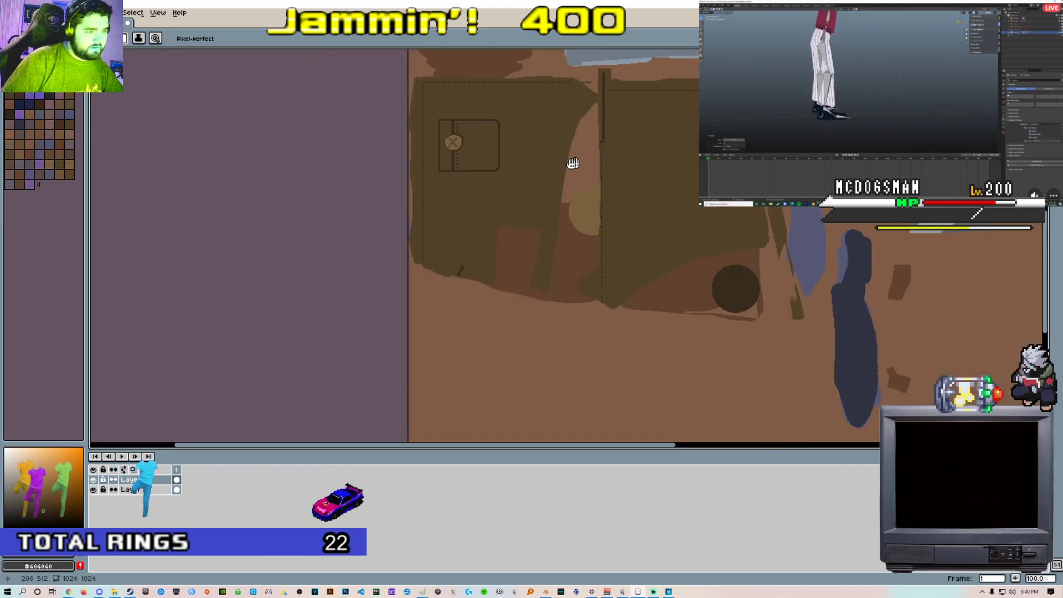
pyautogui.scroll(4, 470, 227)
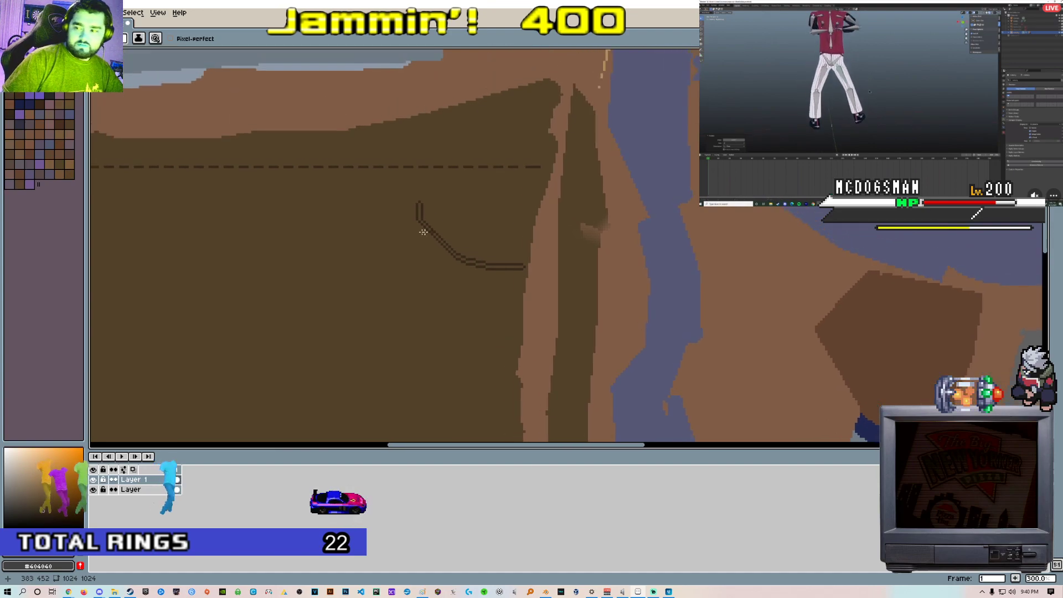
# Fill the vertical gap and the first diagonal pixels between the pocket lines with the button's light tan
pyautogui.moveTo(429, 232); pyautogui.dragTo(552, 230, button='middle')
pyautogui.moveTo(341, 225)
pyautogui.mouseDown(button='middle')
pyautogui.moveTo(474, 237)
pyautogui.moveTo(597, 148)
pyautogui.mouseUp(button='middle')
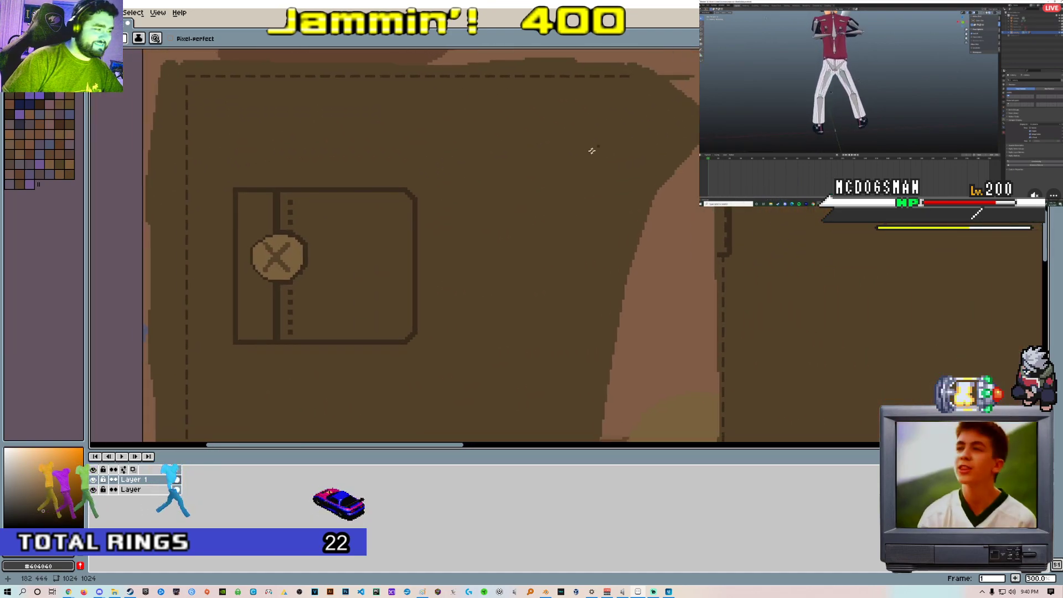
pyautogui.scroll(-5, 598, 205)
pyautogui.scroll(5, 492, 227)
pyautogui.moveTo(382, 190); pyautogui.dragTo(534, 173, button='middle')
pyautogui.scroll(2, 535, 173)
pyautogui.press('b')
pyautogui.scroll(2, 375, 167)
pyautogui.moveTo(311, 162); pyautogui.dragTo(321, 212)
pyautogui.click(319, 209)
pyautogui.click(324, 214)
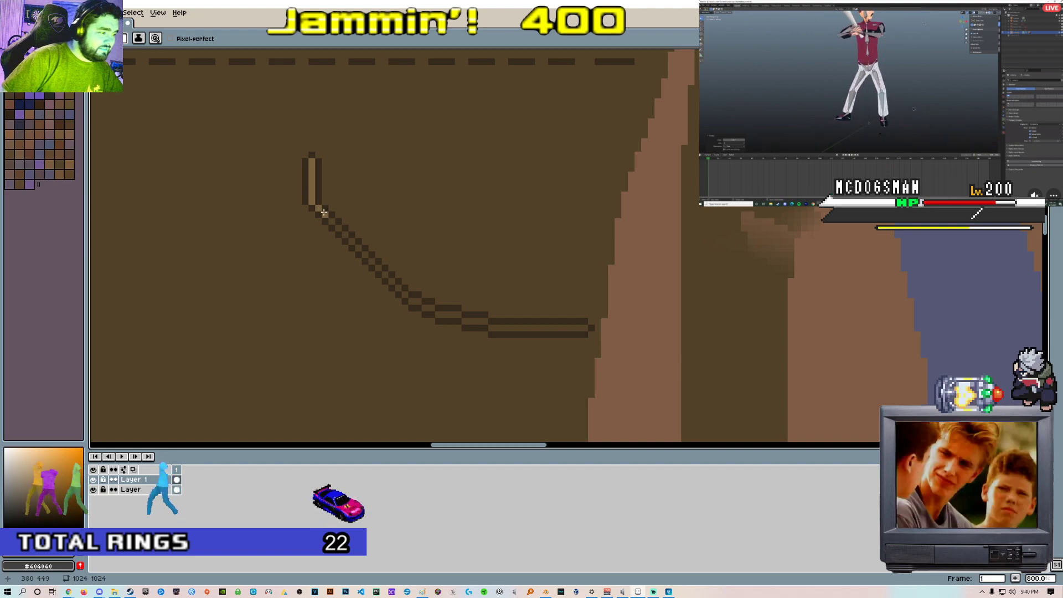
pyautogui.scroll(1, 333, 225)
pyautogui.click(331, 219)
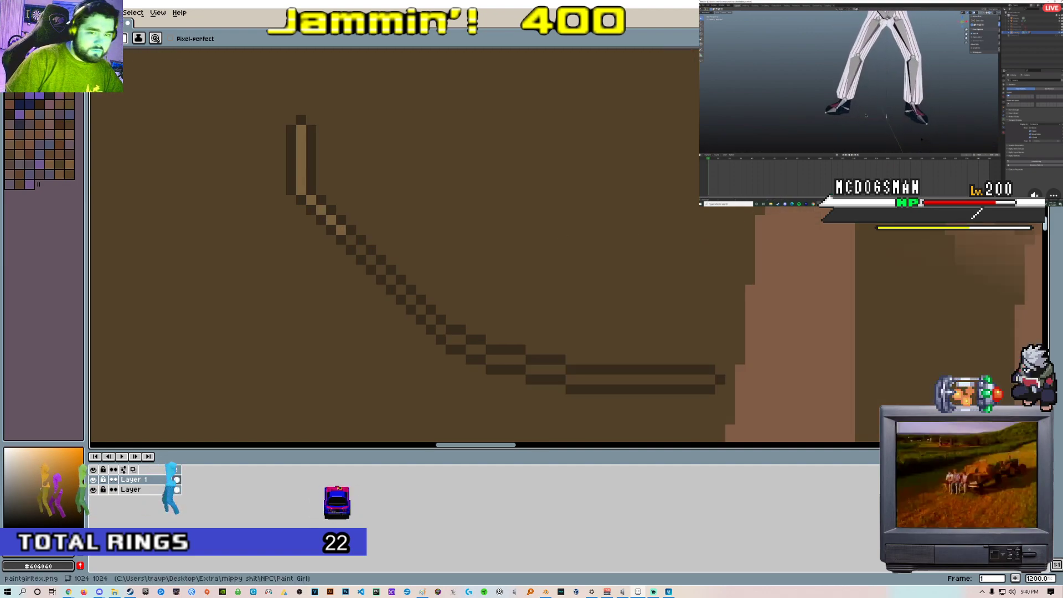
# Fill the rest of the gap between the pocket lines with light tan up to the side seam, using the Line tool
pyautogui.press('l')
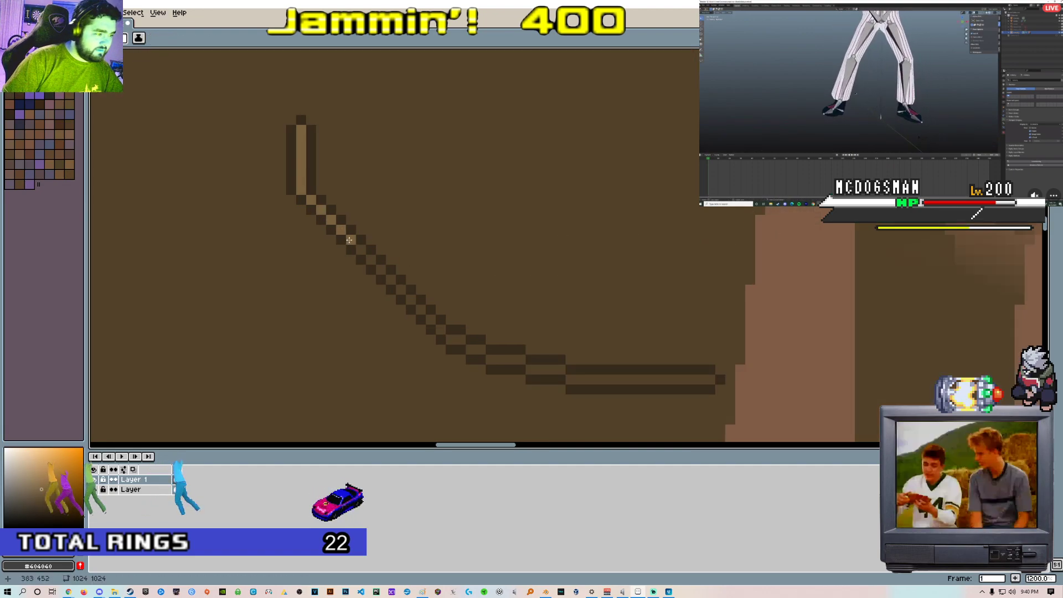
pyautogui.click(458, 339)
pyautogui.click(473, 348)
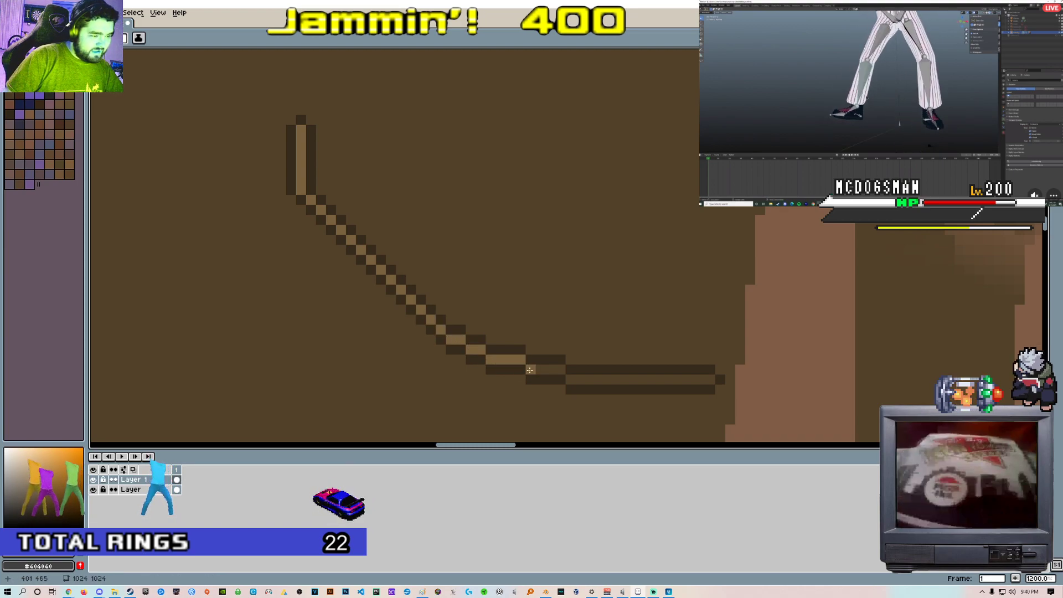
pyautogui.scroll(-5, 703, 380)
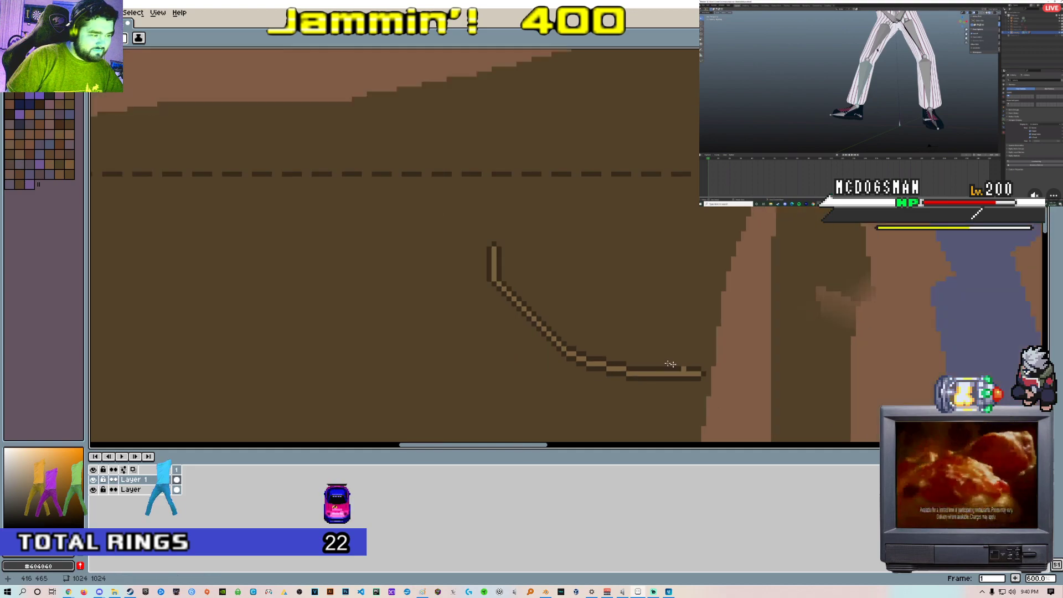
pyautogui.scroll(1, 577, 269)
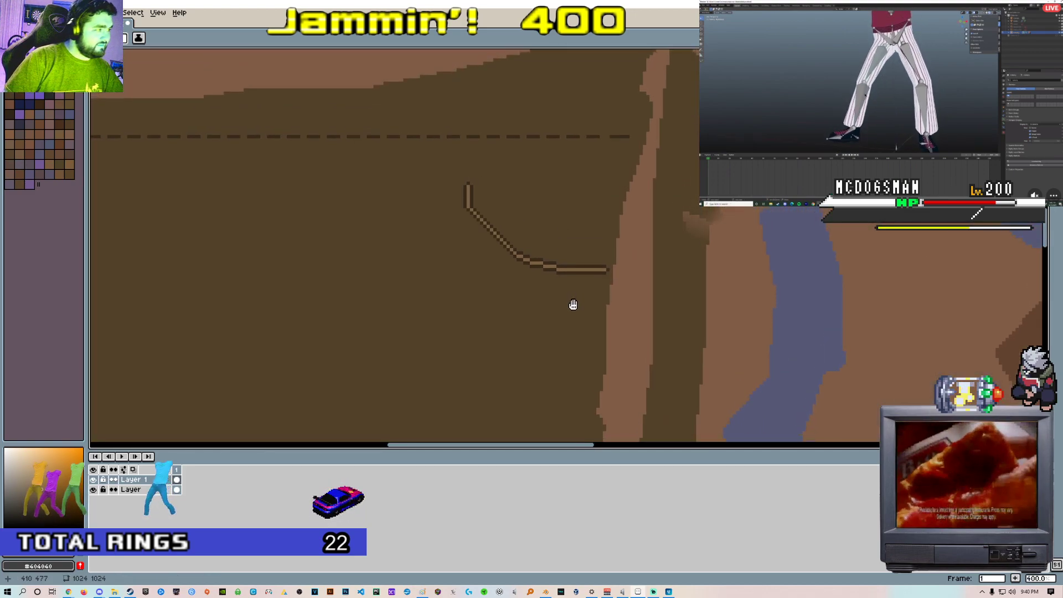
# Switch to Blender, reload the Paint Girl texture and view the updated pocket line on the shorts in Object Mode
pyautogui.hotkey('alt', 'Tab')
pyautogui.click(394, 223)
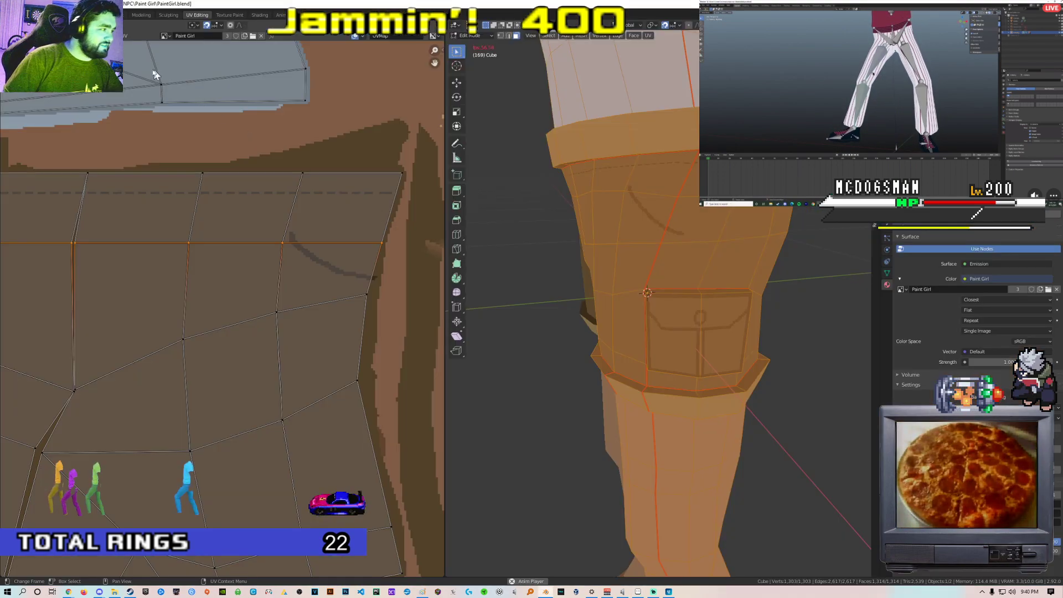
pyautogui.click(109, 35)
pyautogui.click(147, 82)
pyautogui.press('Tab')
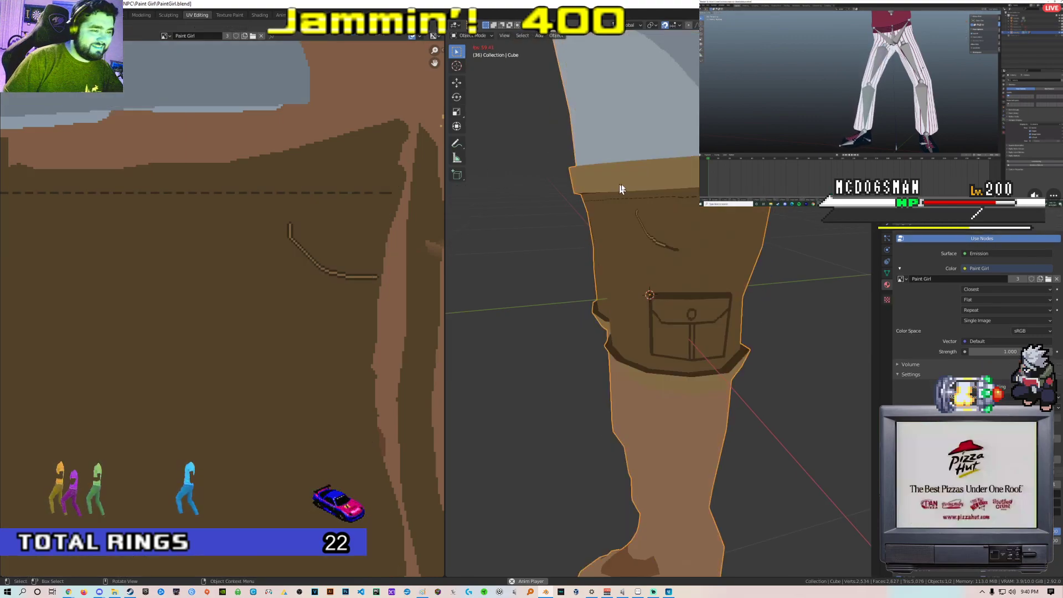
pyautogui.moveTo(775, 199); pyautogui.dragTo(650, 200, button='middle')
# In Edit Mode, select the smudged face beside the pocket line's end and locate its UVs on the texture
pyautogui.press('Tab')
pyautogui.click(660, 228)
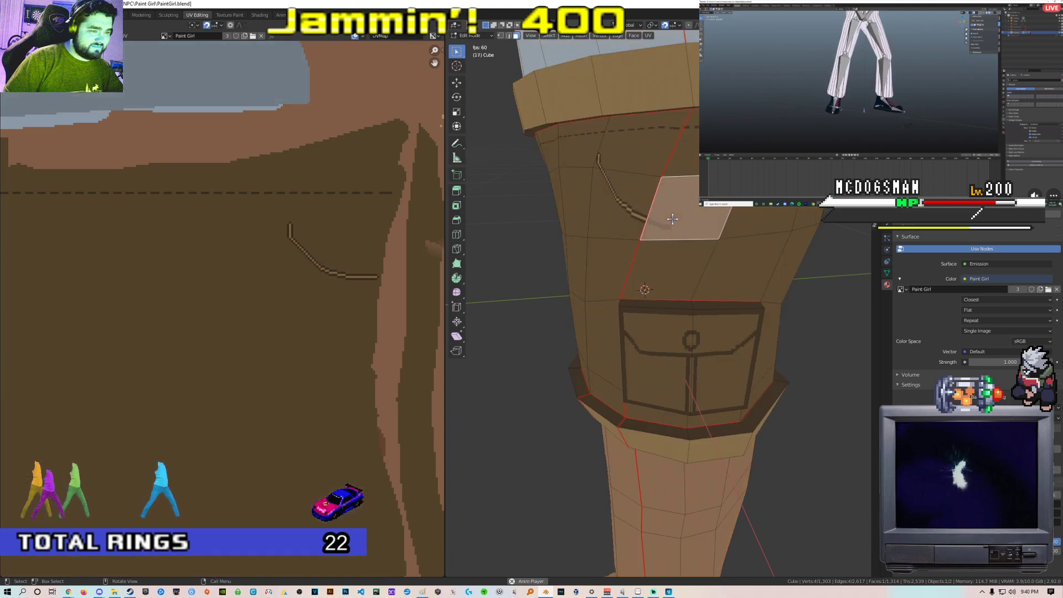
pyautogui.scroll(-5, 244, 256)
pyautogui.scroll(3, 247, 297)
pyautogui.moveTo(244, 256); pyautogui.dragTo(390, 196, button='middle')
pyautogui.scroll(1, 239, 251)
pyautogui.scroll(3, 128, 315)
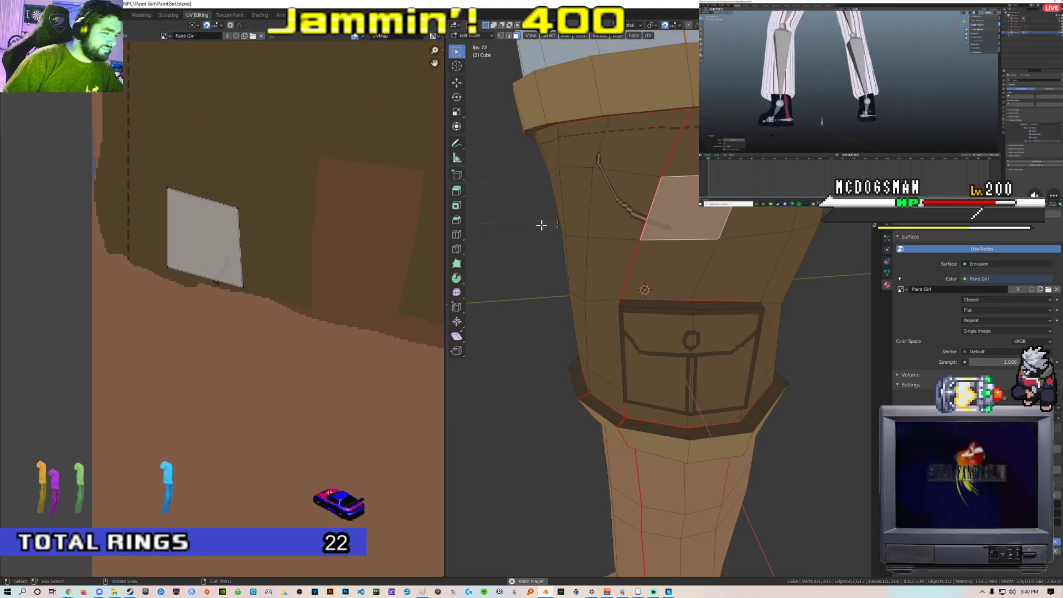
pyautogui.scroll(-6, 356, 194)
pyautogui.scroll(4, 355, 194)
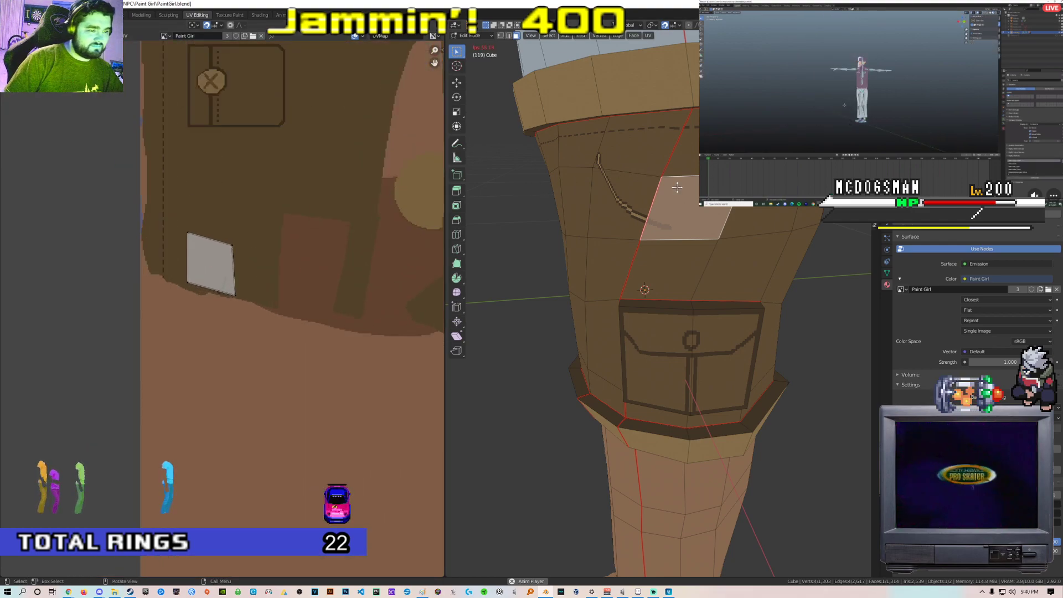
# Move the selected face's UVs off the stray dark mark on the texture and check the shorts in Object Mode
pyautogui.moveTo(691, 213); pyautogui.dragTo(753, 211, button='middle')
pyautogui.press('Tab')
pyautogui.press('Tab')
pyautogui.scroll(-2, 333, 198)
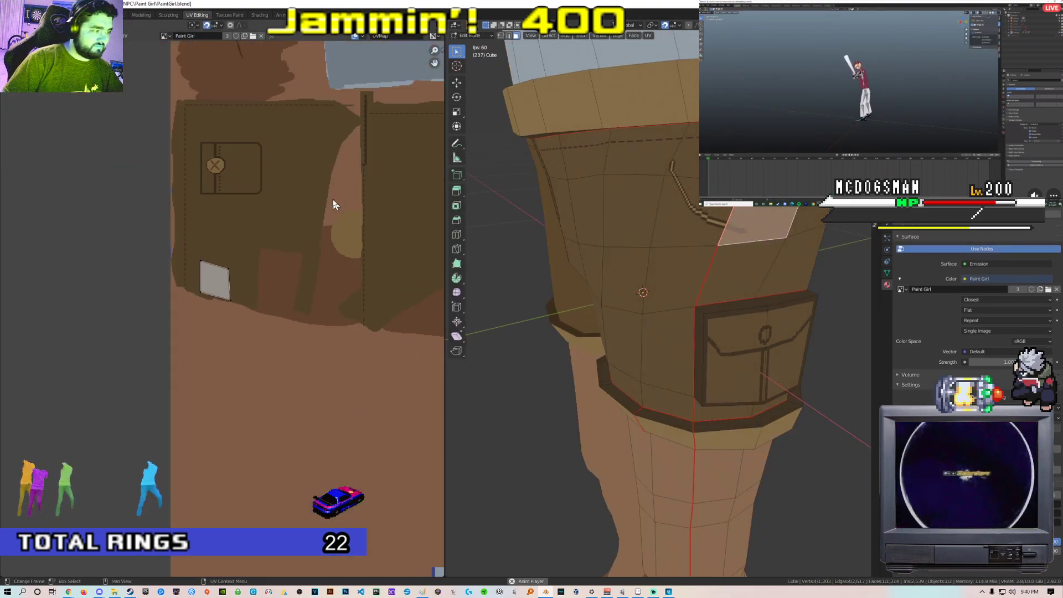
pyautogui.scroll(3, 258, 303)
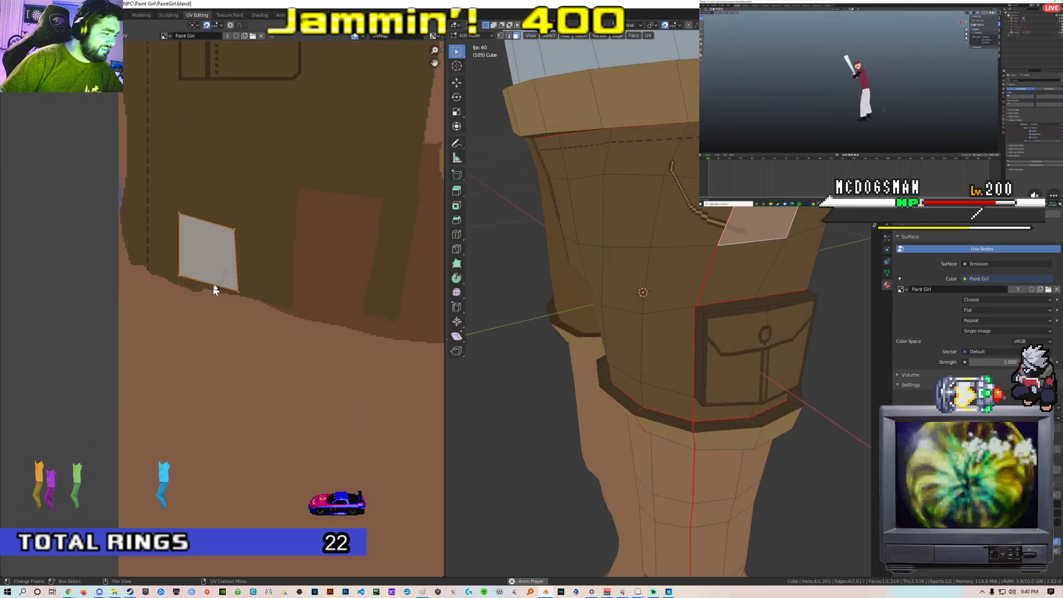
pyautogui.press('g')
pyautogui.click(222, 258)
pyautogui.press('Tab')
pyautogui.scroll(-1, 597, 232)
pyautogui.moveTo(598, 232)
pyautogui.mouseDown(button='middle')
pyautogui.moveTo(586, 235)
pyautogui.moveTo(588, 247)
pyautogui.mouseUp(button='middle')
pyautogui.scroll(3, 589, 247)
# Display the whole mesh's UVs and examine where the pocket curve crosses the edge of the shorts' UV island
pyautogui.press('Tab')
pyautogui.moveTo(414, 229); pyautogui.dragTo(272, 266, button='middle')
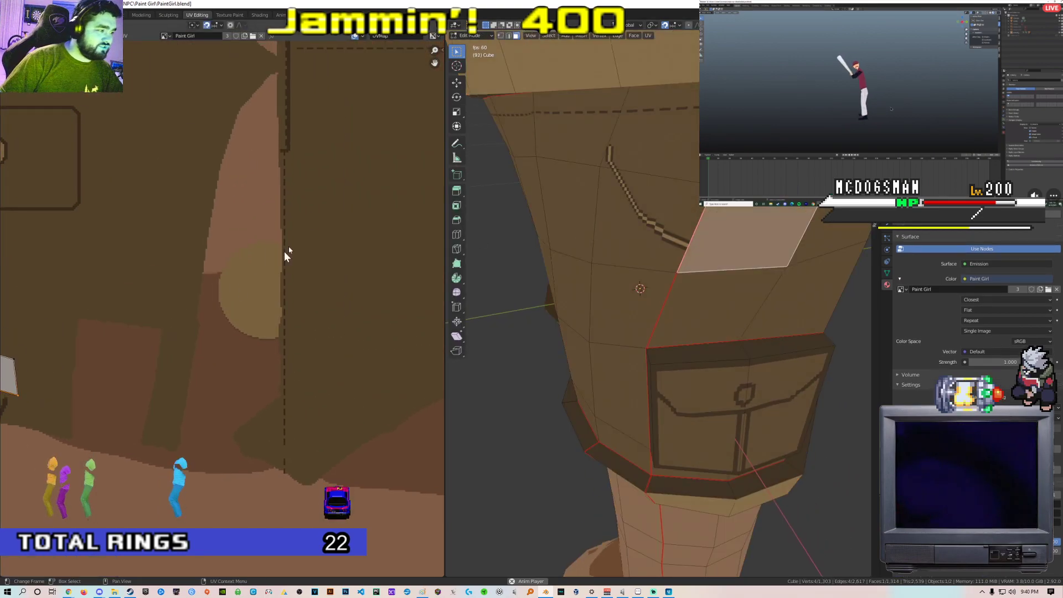
pyautogui.moveTo(399, 144); pyautogui.dragTo(313, 285, button='middle')
pyautogui.moveTo(399, 332); pyautogui.dragTo(188, 306, button='middle')
pyautogui.scroll(3, 189, 306)
pyautogui.press('a')
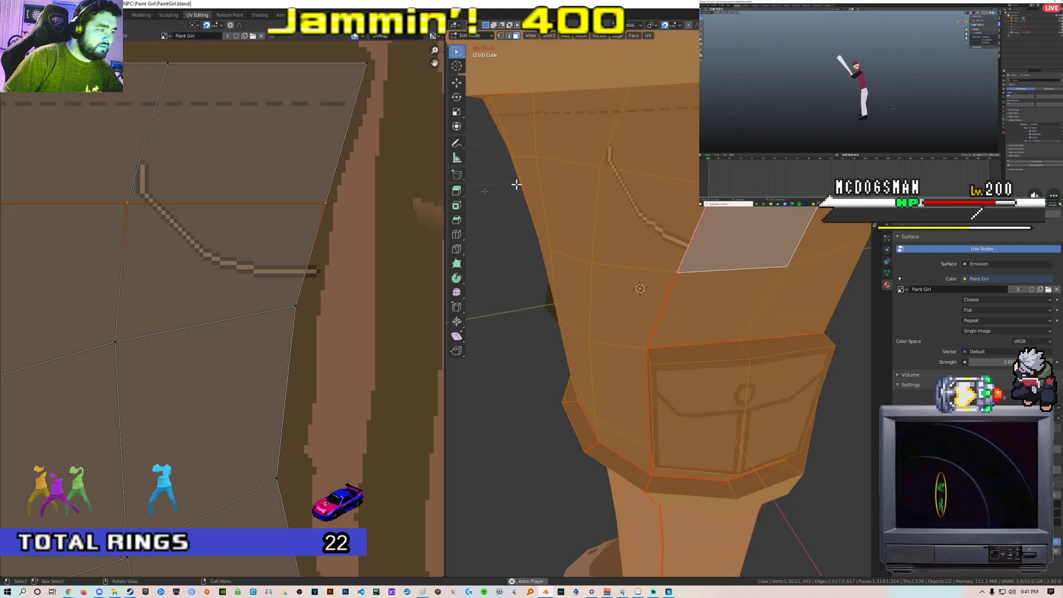
pyautogui.scroll(4, 329, 268)
# In the Texture Paint workspace, paint a dark brown end on the pocket line at the UV edge with a 1 px brush
pyautogui.click(229, 15)
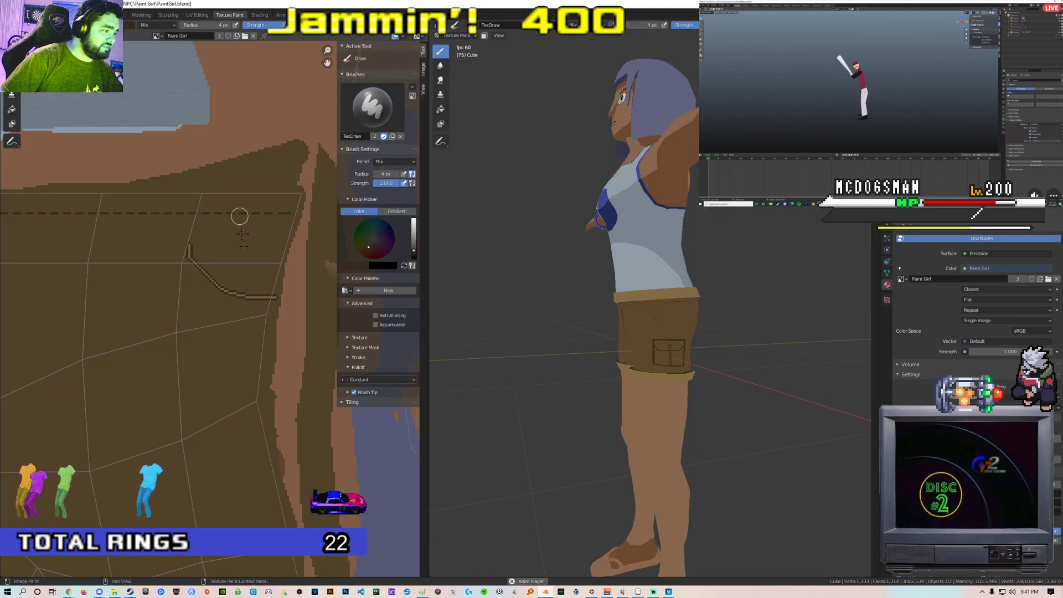
pyautogui.scroll(3, 197, 290)
pyautogui.click(410, 237)
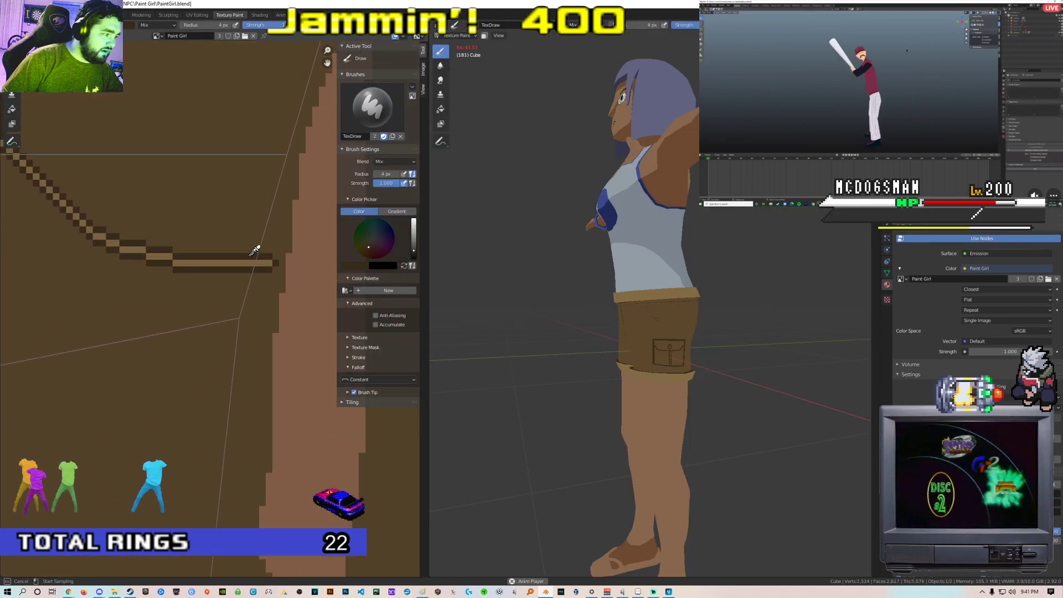
pyautogui.moveTo(228, 281); pyautogui.dragTo(216, 281)
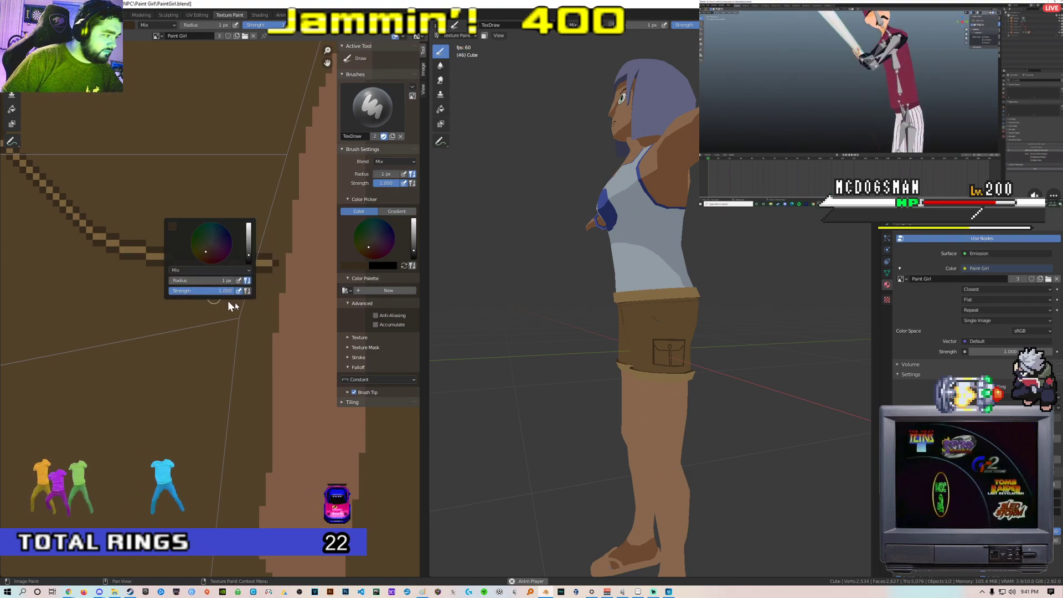
pyautogui.click(253, 264)
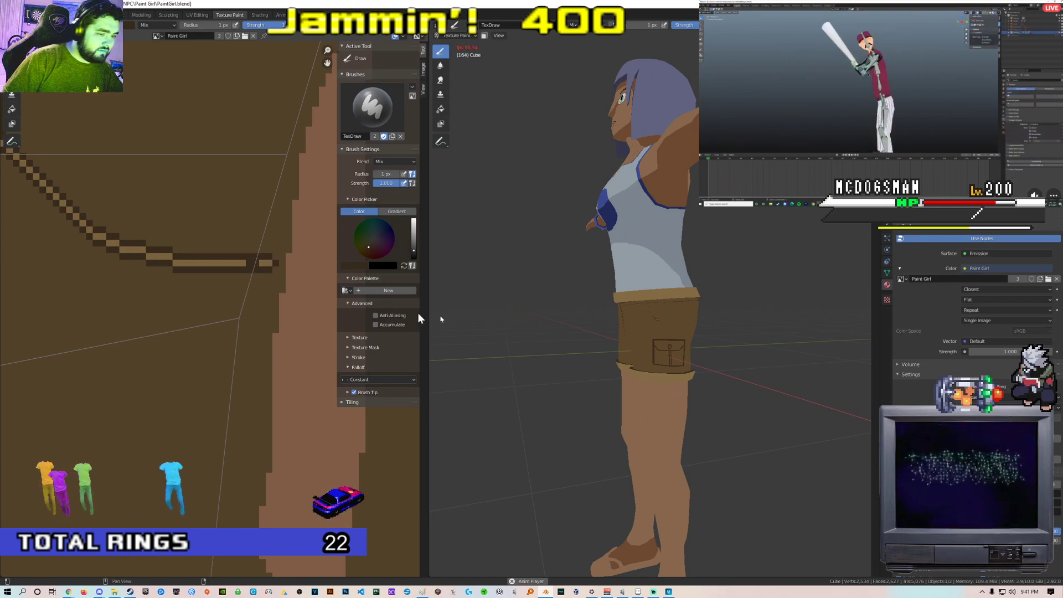
pyautogui.scroll(8, 627, 348)
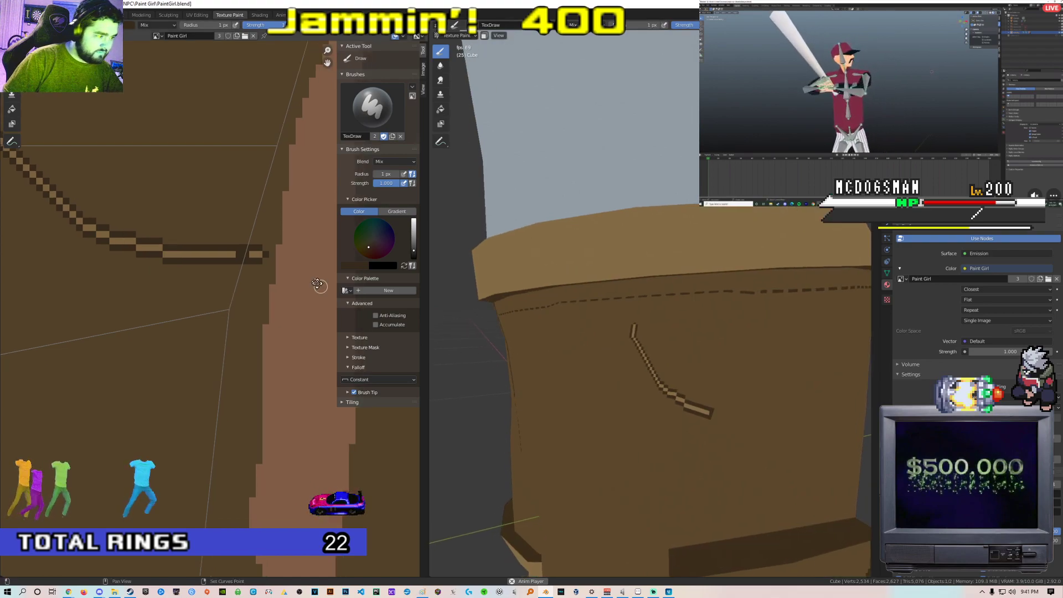
# Paint a gap beyond the pocket line's end in the shorts' base brown and restore the dark brown cap pixel
pyautogui.scroll(1, 321, 284)
pyautogui.click(382, 265)
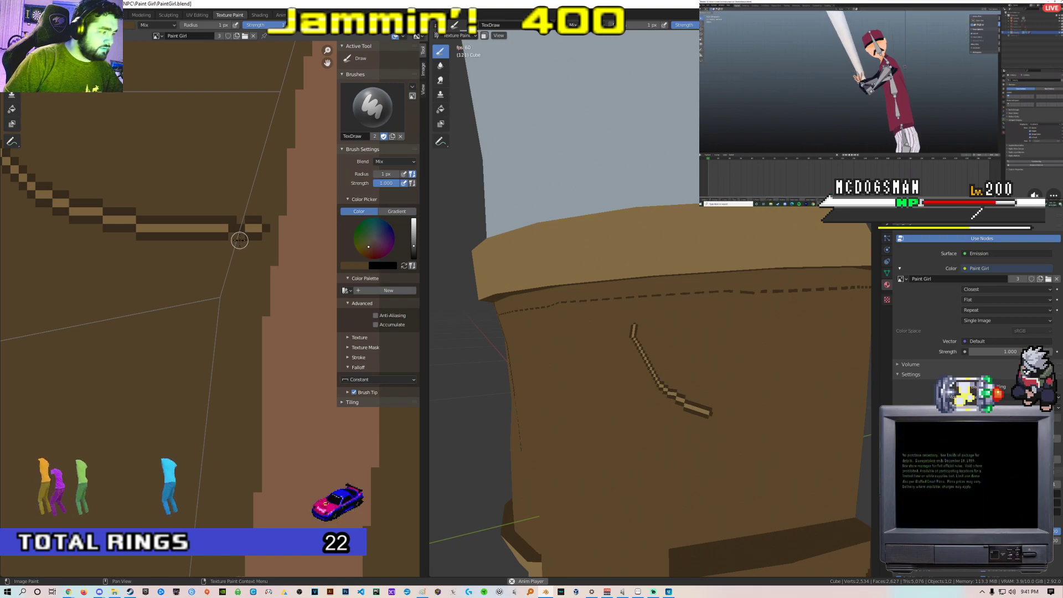
pyautogui.rightClick(238, 247)
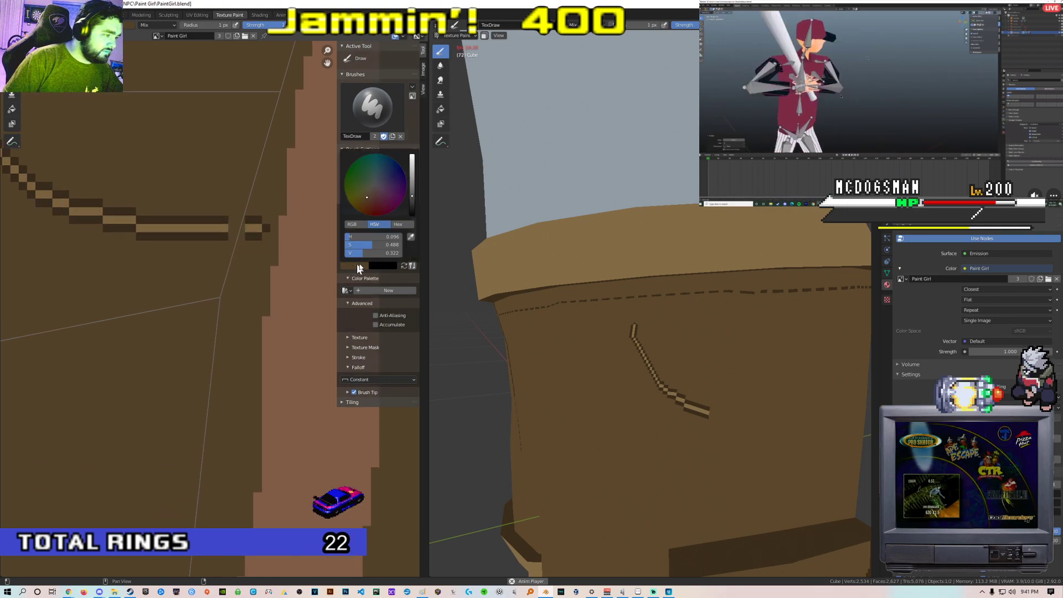
pyautogui.click(230, 229)
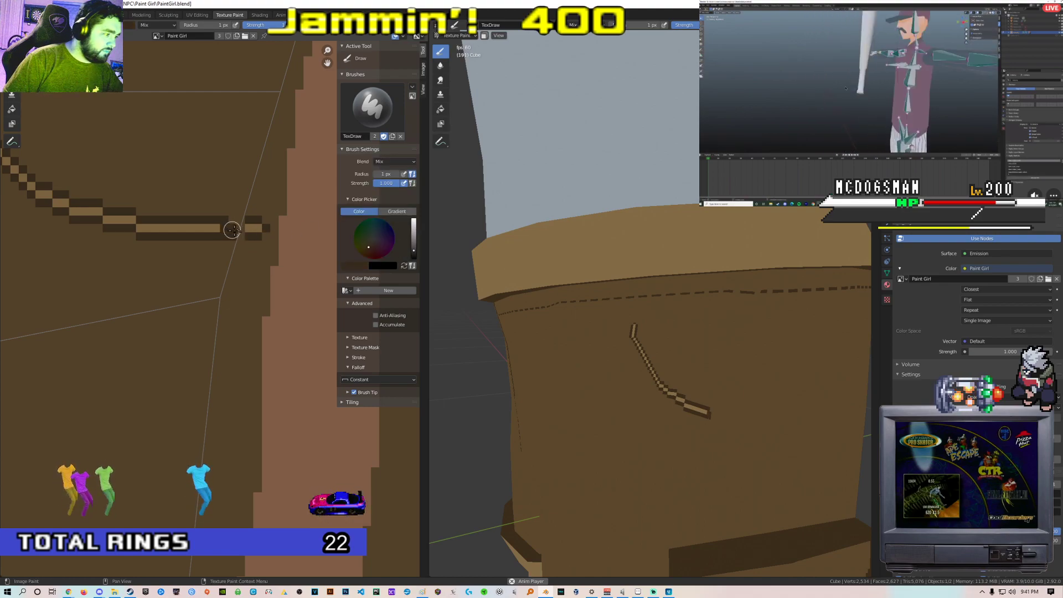
# Clean up the pixels at the pocket line's capped end with the shorts' sampled base brown and the stripe's tan
pyautogui.click(355, 266)
pyautogui.click(411, 238)
pyautogui.click(232, 242)
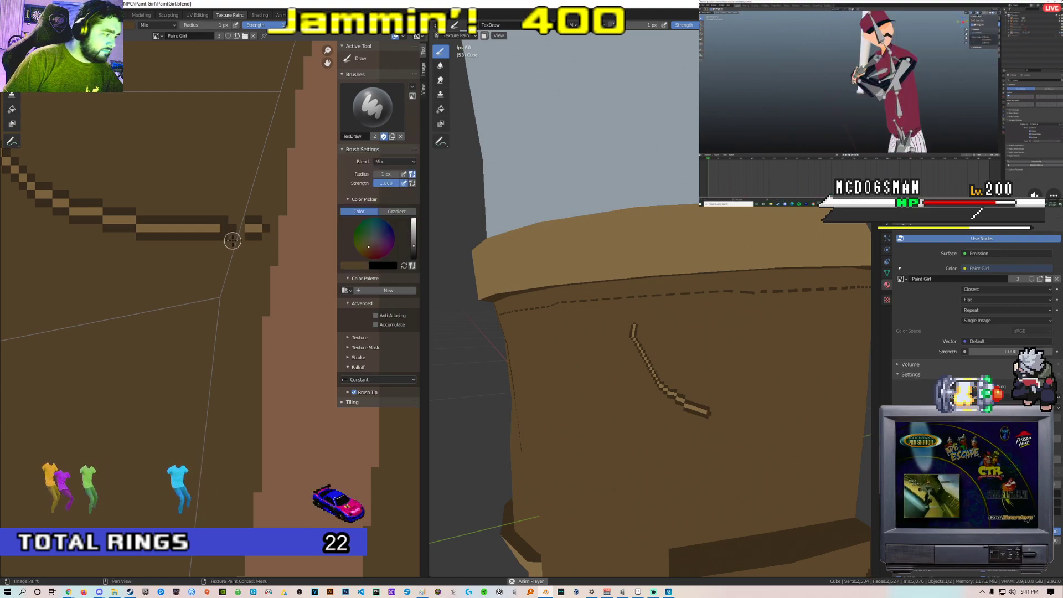
pyautogui.click(216, 228)
pyautogui.click(354, 265)
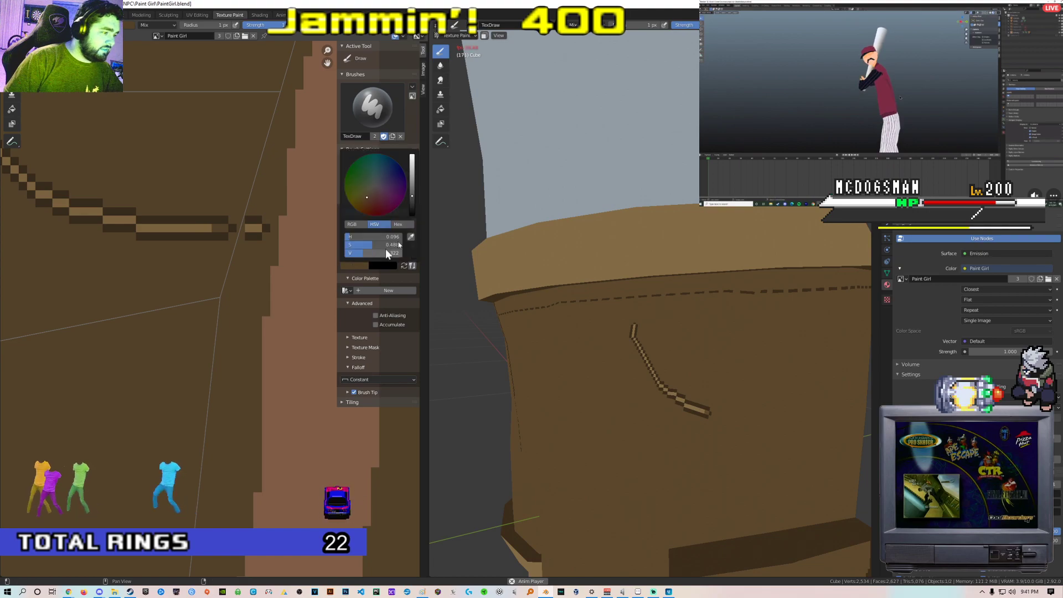
pyautogui.click(405, 237)
pyautogui.click(205, 222)
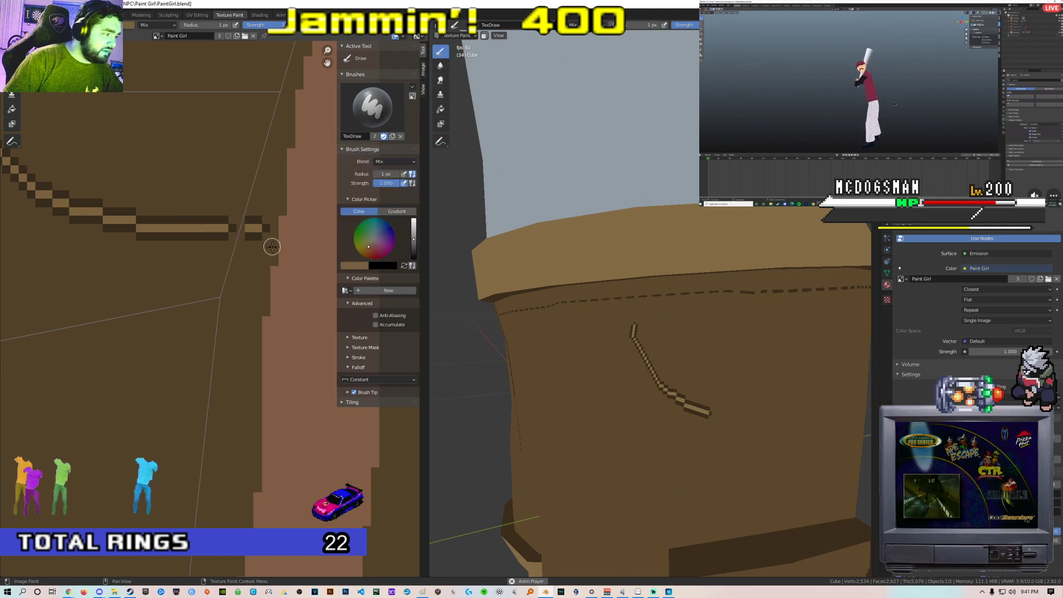
pyautogui.click(353, 265)
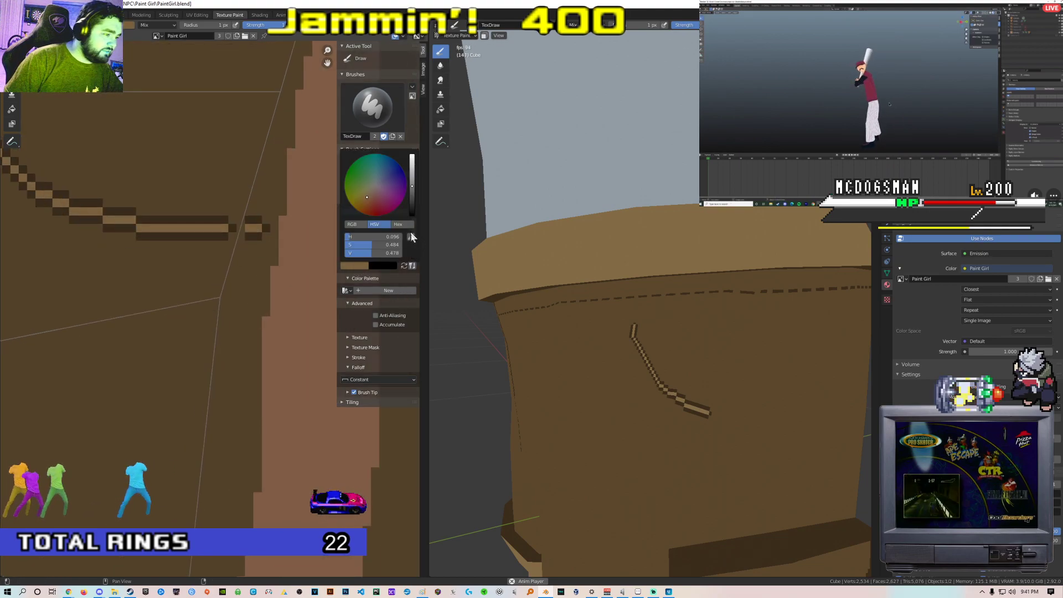
# Examine how the shortened pocket line ends on the model's shorts and on the texture
pyautogui.scroll(-4, 647, 336)
pyautogui.moveTo(647, 336); pyautogui.dragTo(603, 332, button='middle')
pyautogui.scroll(5, 590, 337)
pyautogui.scroll(-9, 620, 321)
pyautogui.scroll(6, 603, 332)
pyautogui.keyDown('shift'); pyautogui.moveTo(598, 368); pyautogui.dragTo(625, 323, button='middle'); pyautogui.keyUp('shift')
pyautogui.scroll(4, 626, 324)
pyautogui.scroll(-8, 626, 324)
pyautogui.scroll(8, 625, 324)
pyautogui.scroll(-1, 223, 293)
pyautogui.moveTo(164, 258); pyautogui.dragTo(249, 315, button='middle')
pyautogui.scroll(-1, 236, 302)
# Switch to Aseprite and reopen paintgirltex.png from the recent files to load the repainted texture
pyautogui.rightClick(71, 105)
pyautogui.hotkey('alt', 'Tab')
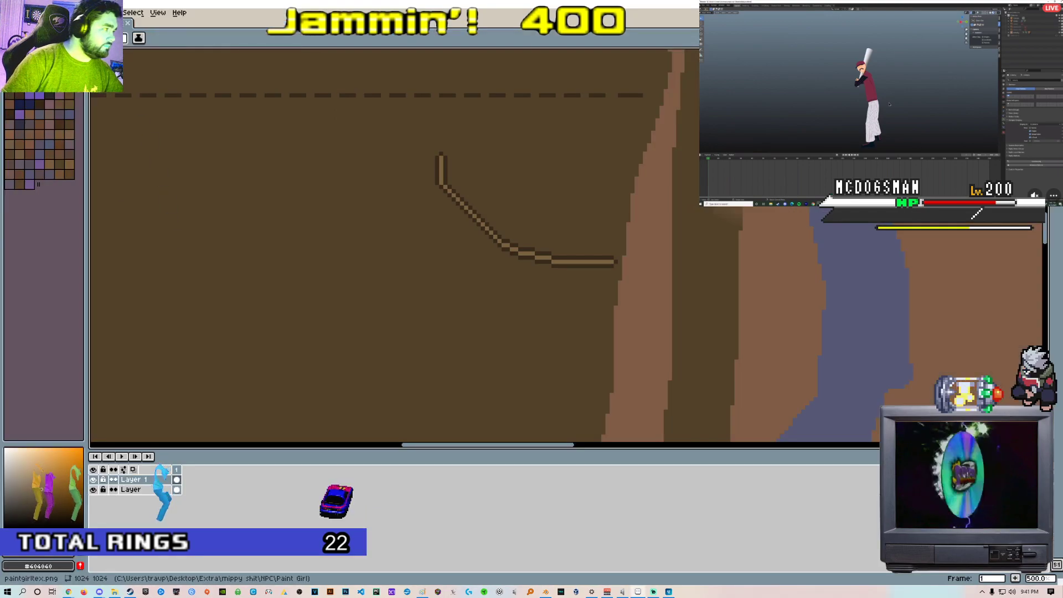
pyautogui.hotkey('alt', 'f')
pyautogui.moveTo(111, 43)
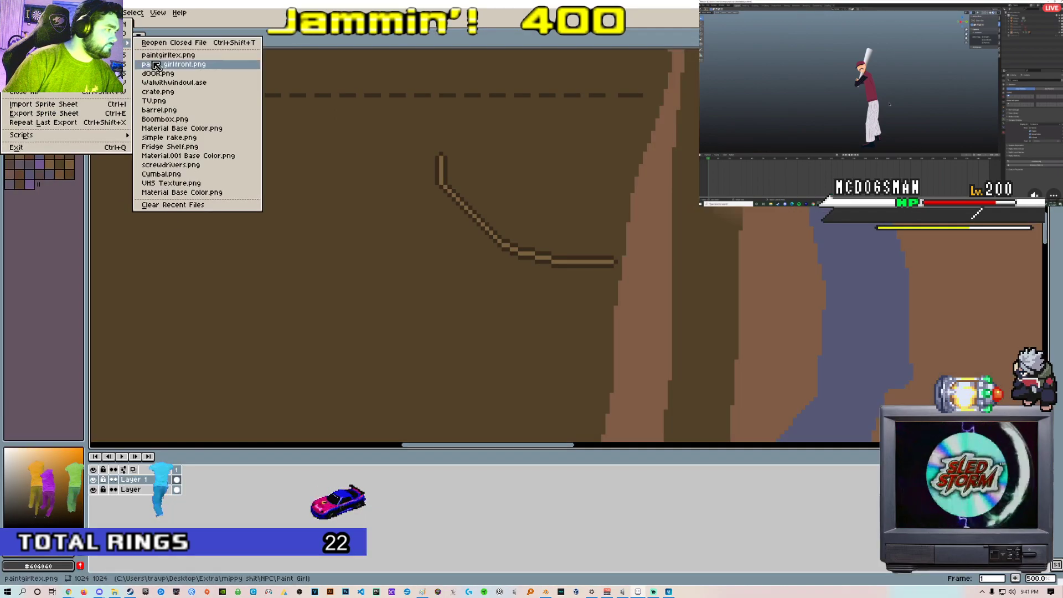
pyautogui.click(160, 54)
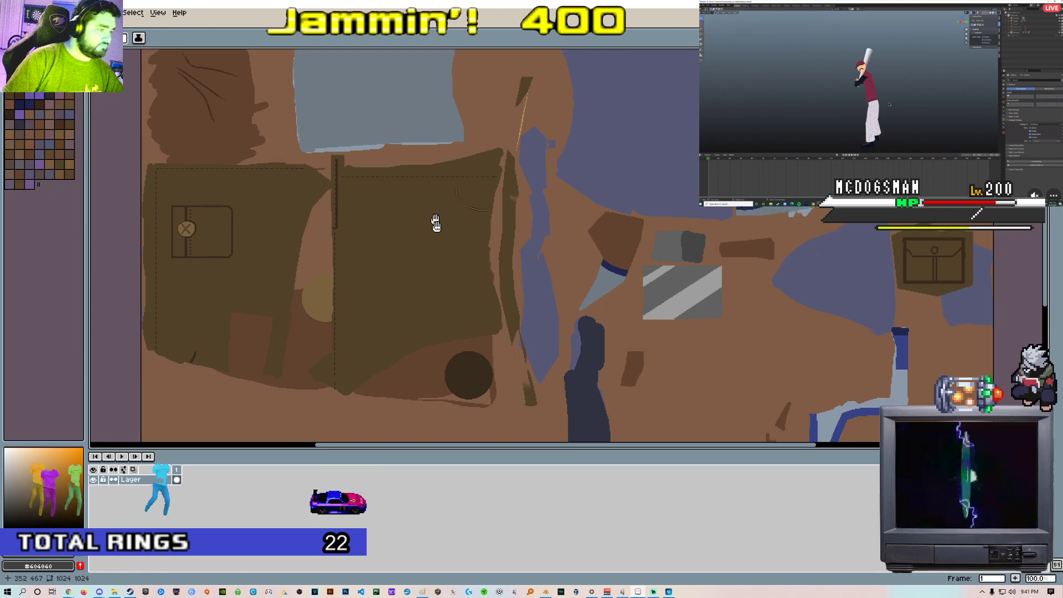
pyautogui.scroll(4, 434, 216)
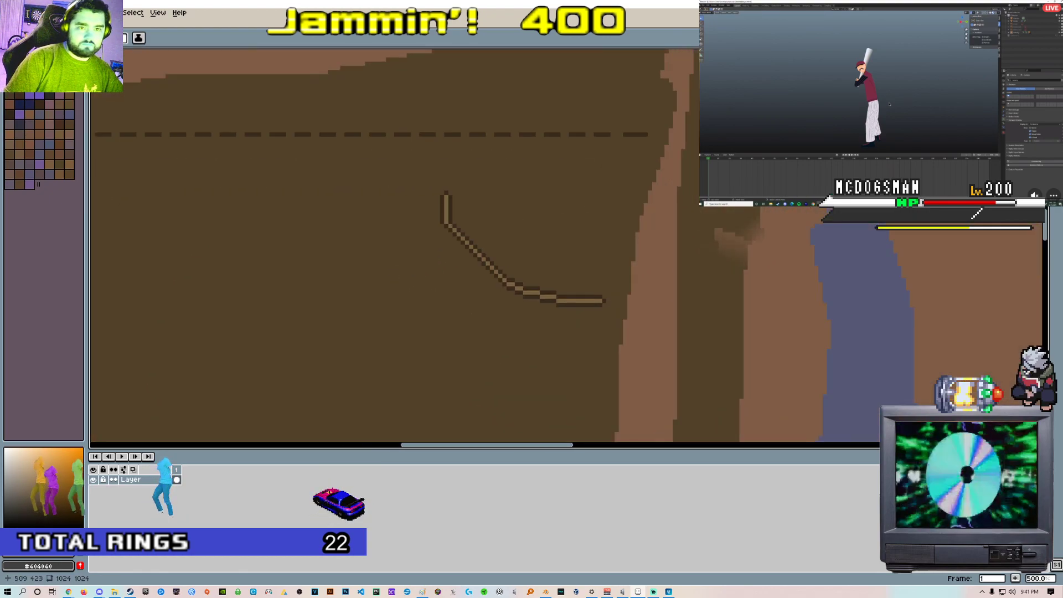
# Paint over the tan fill along the whole pocket curve with the shorts' base brown, keeping the dark outlines
pyautogui.press('b')
pyautogui.scroll(2, 443, 194)
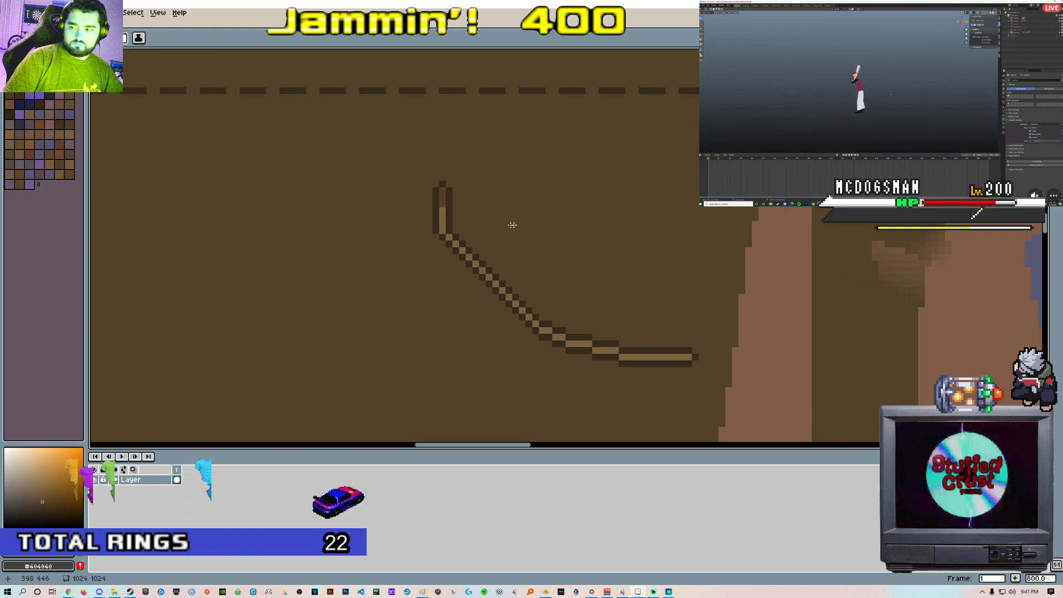
pyautogui.scroll(1, 396, 230)
pyautogui.moveTo(457, 172)
pyautogui.mouseDown()
pyautogui.moveTo(452, 230)
pyautogui.moveTo(614, 383)
pyautogui.mouseUp()
pyautogui.moveTo(601, 364); pyautogui.dragTo(462, 307, button='middle')
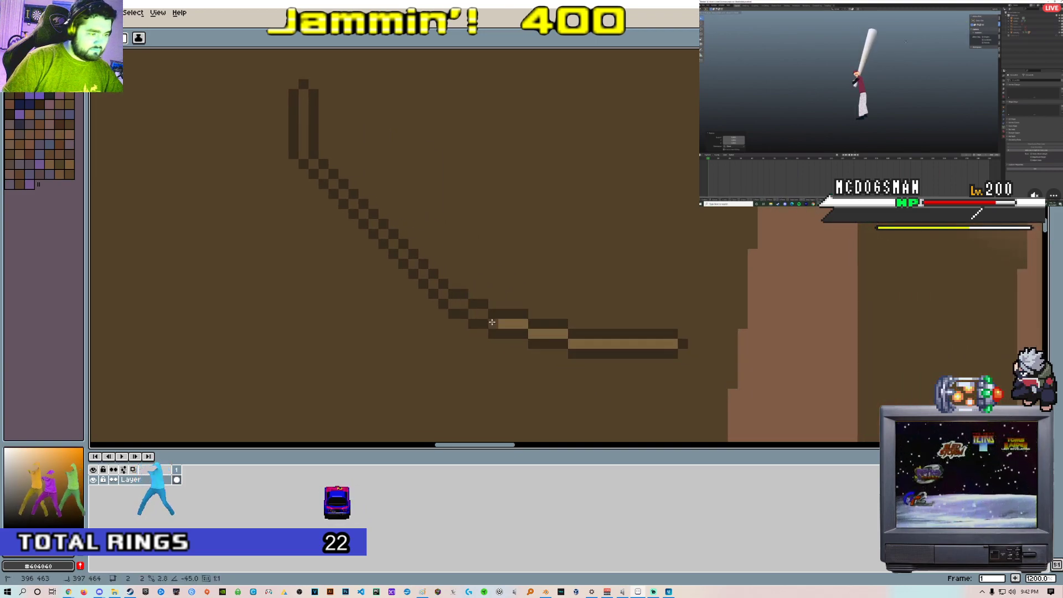
pyautogui.moveTo(559, 334); pyautogui.dragTo(660, 347)
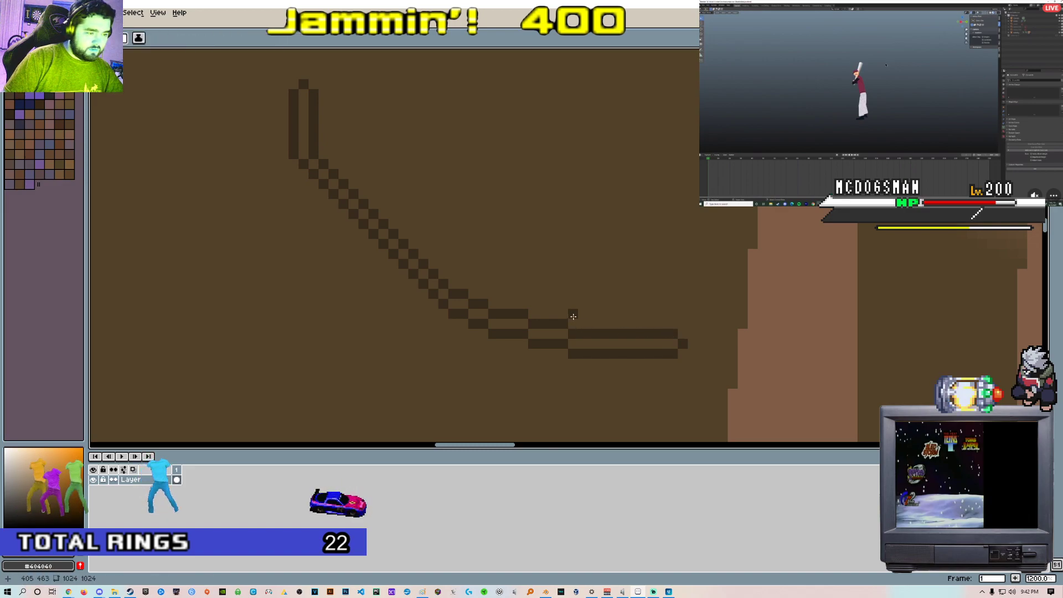
# Draw a third dark brown line parallel along the upper side of the pocket curve, joined to the outline at both ends
pyautogui.moveTo(589, 314); pyautogui.dragTo(676, 322)
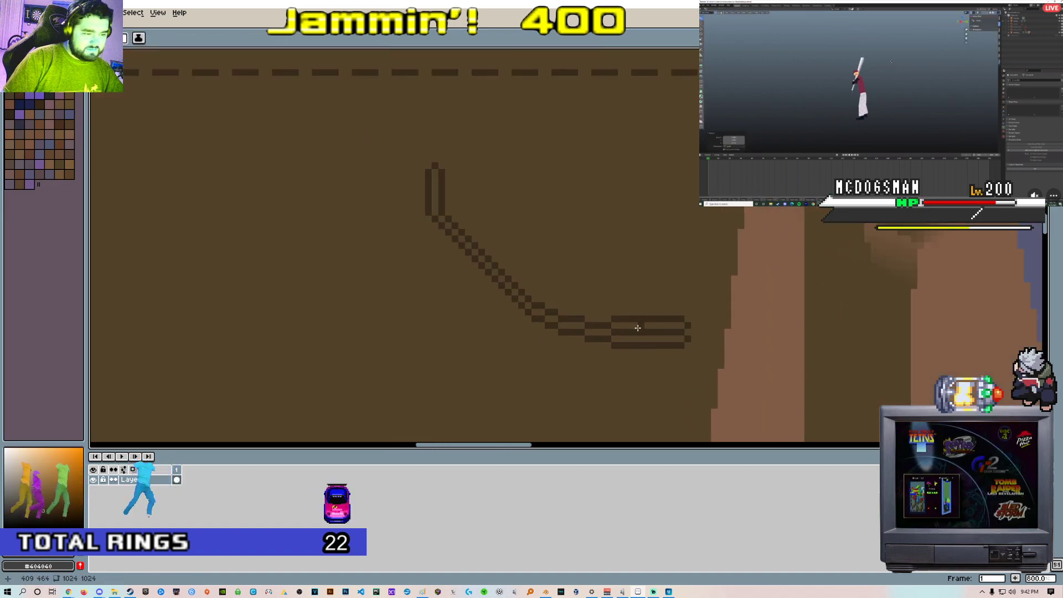
pyautogui.scroll(1, 744, 335)
pyautogui.scroll(-3, 746, 336)
pyautogui.scroll(3, 633, 326)
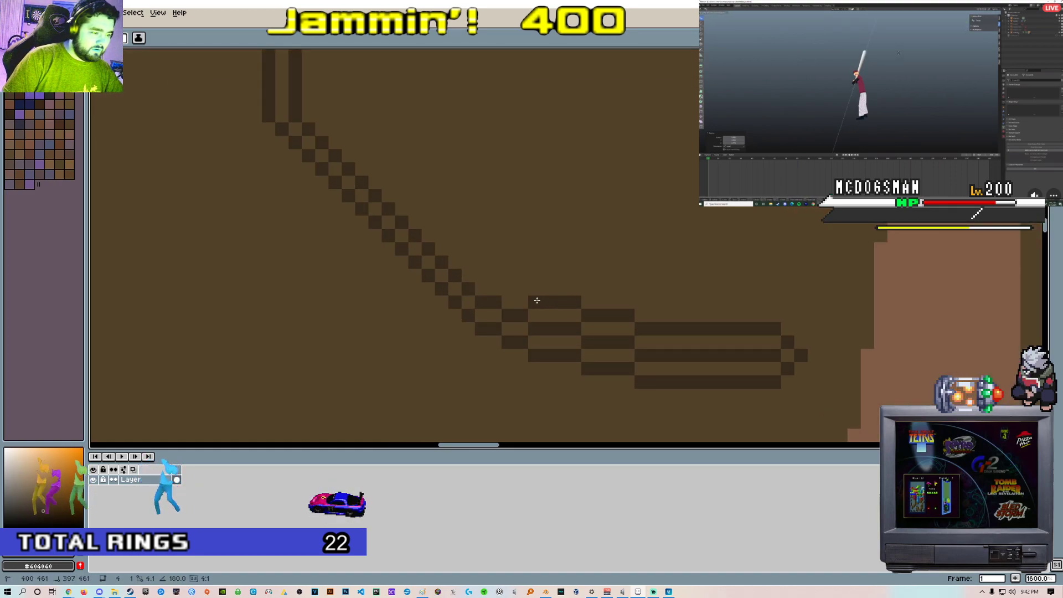
pyautogui.scroll(-1, 516, 290)
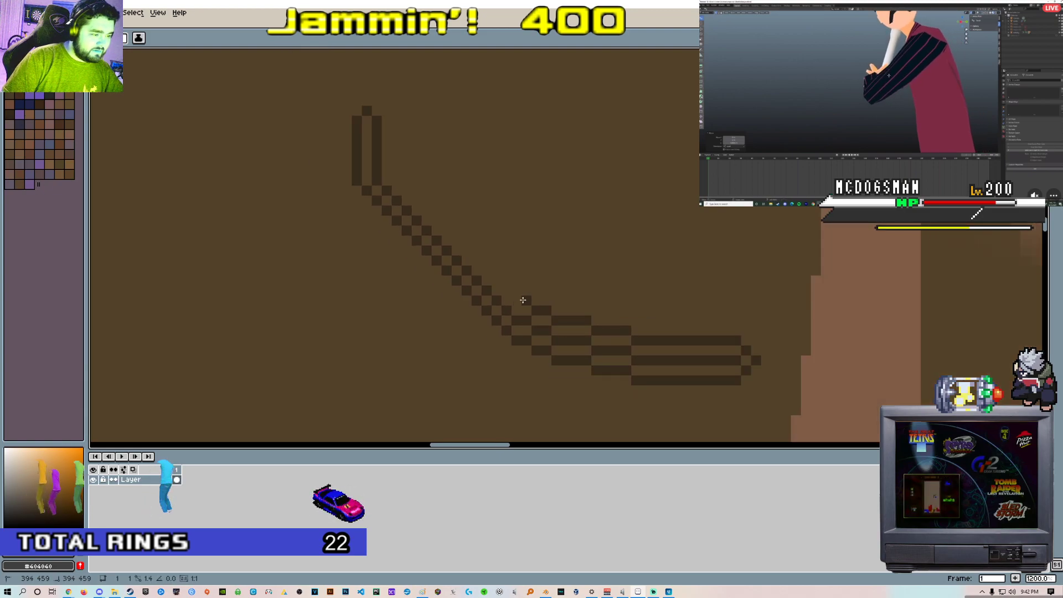
pyautogui.moveTo(509, 291); pyautogui.dragTo(395, 182)
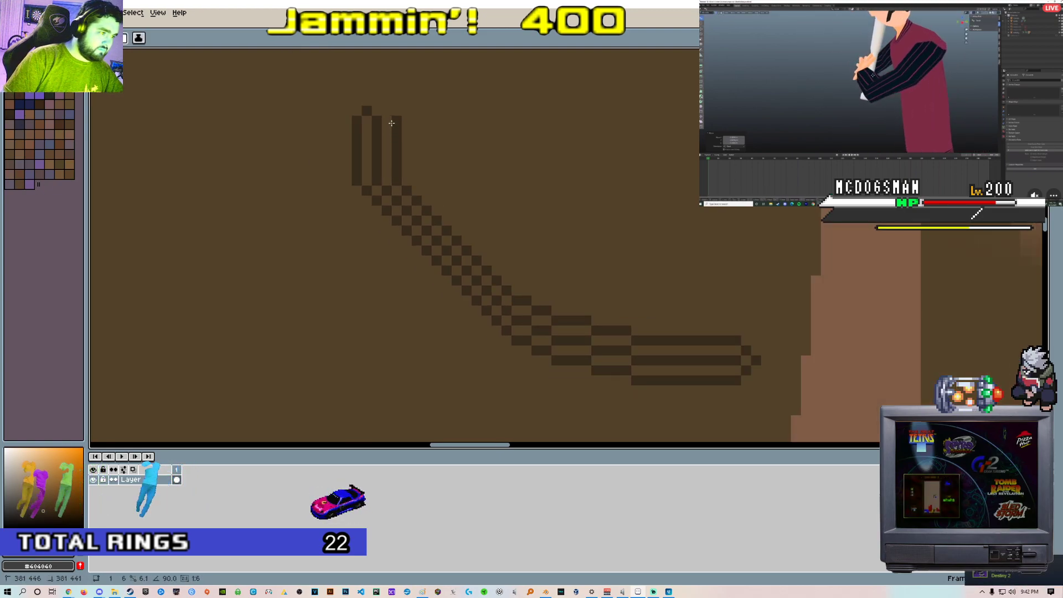
pyautogui.click(376, 100)
# Compare the triple-lined pocket curve with the other pockets and stitching across the shorts texture
pyautogui.scroll(-7, 514, 221)
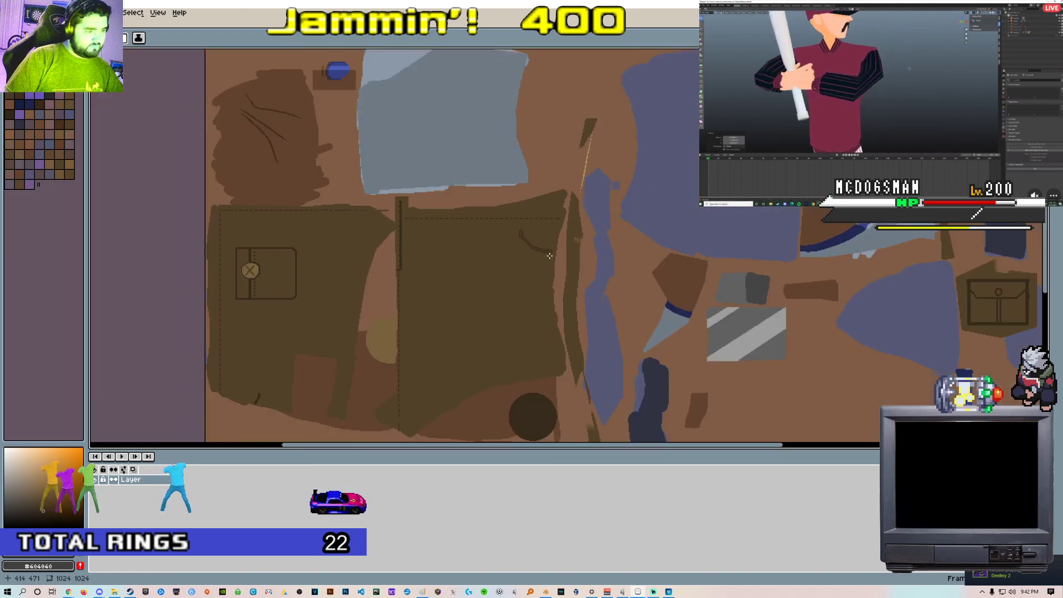
pyautogui.scroll(5, 551, 258)
pyautogui.scroll(2, 421, 166)
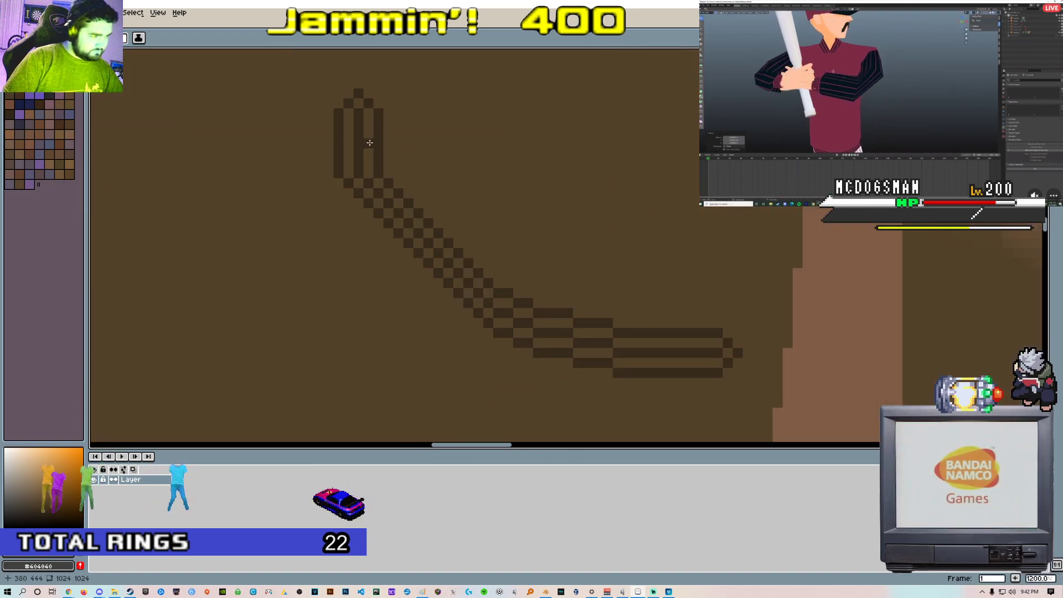
pyautogui.scroll(-5, 406, 166)
pyautogui.scroll(4, 412, 174)
pyautogui.moveTo(342, 126); pyautogui.dragTo(544, 185, button='middle')
pyautogui.scroll(-3, 544, 185)
pyautogui.moveTo(349, 204); pyautogui.dragTo(481, 189, button='middle')
pyautogui.scroll(-1, 670, 186)
pyautogui.moveTo(556, 176); pyautogui.dragTo(337, 238, button='middle')
pyautogui.moveTo(680, 203); pyautogui.dragTo(553, 199, button='middle')
# Fill the gaps between the lines in the pocket curve's vertical and diagonal parts with dark brown
pyautogui.scroll(2, 552, 199)
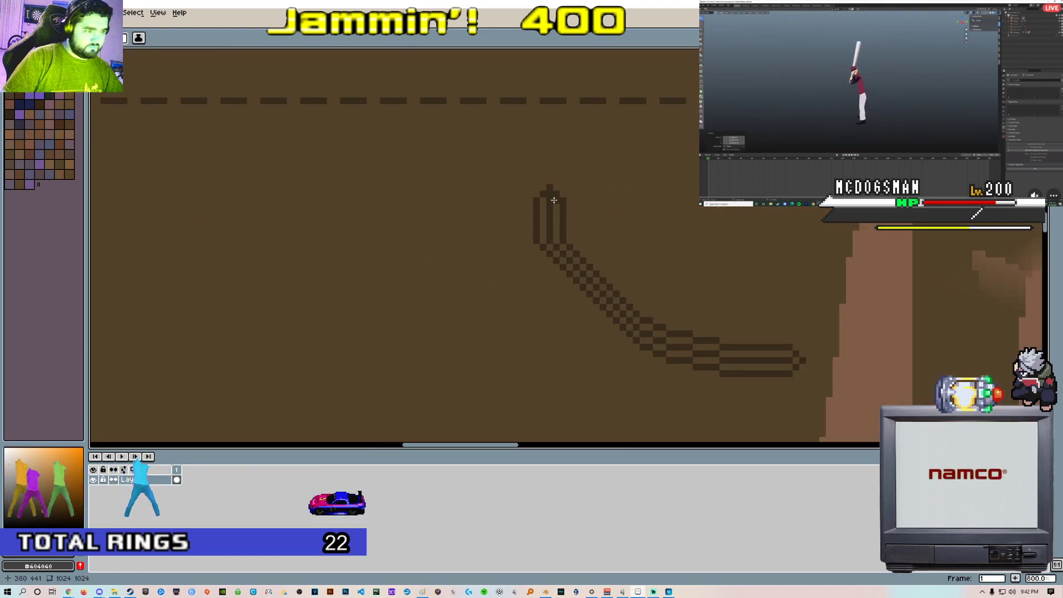
pyautogui.moveTo(553, 208)
pyautogui.mouseDown()
pyautogui.moveTo(555, 232)
pyautogui.moveTo(544, 240)
pyautogui.mouseUp()
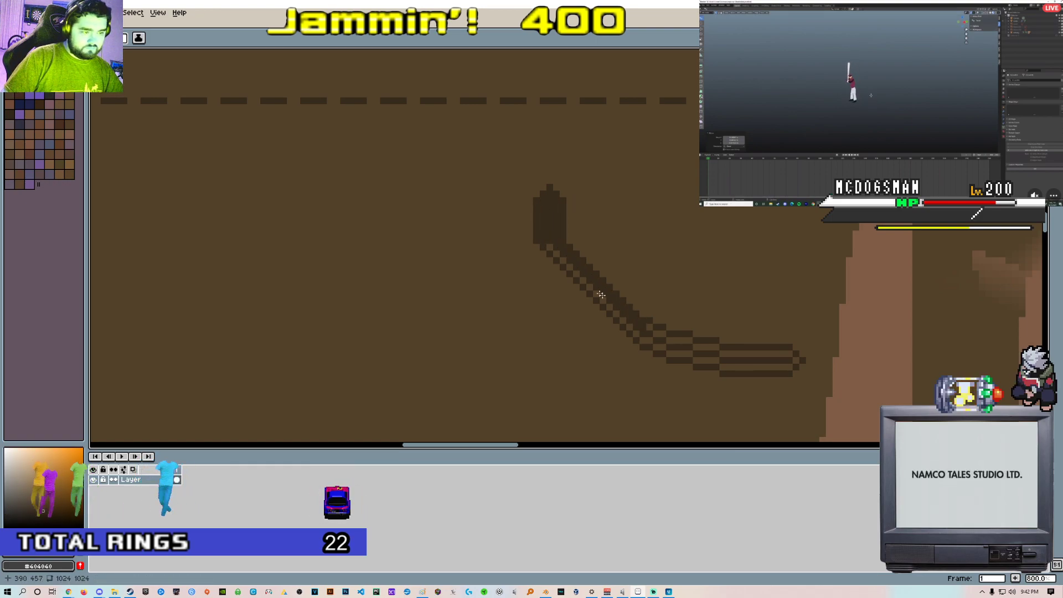
pyautogui.moveTo(549, 244); pyautogui.dragTo(644, 342)
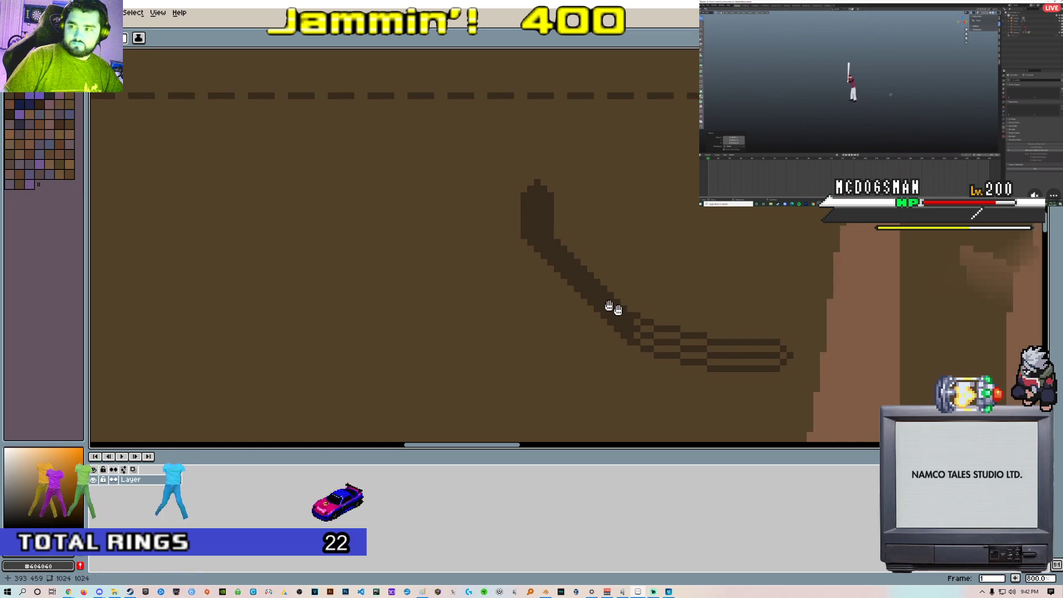
pyautogui.moveTo(622, 308); pyautogui.dragTo(517, 256, button='middle')
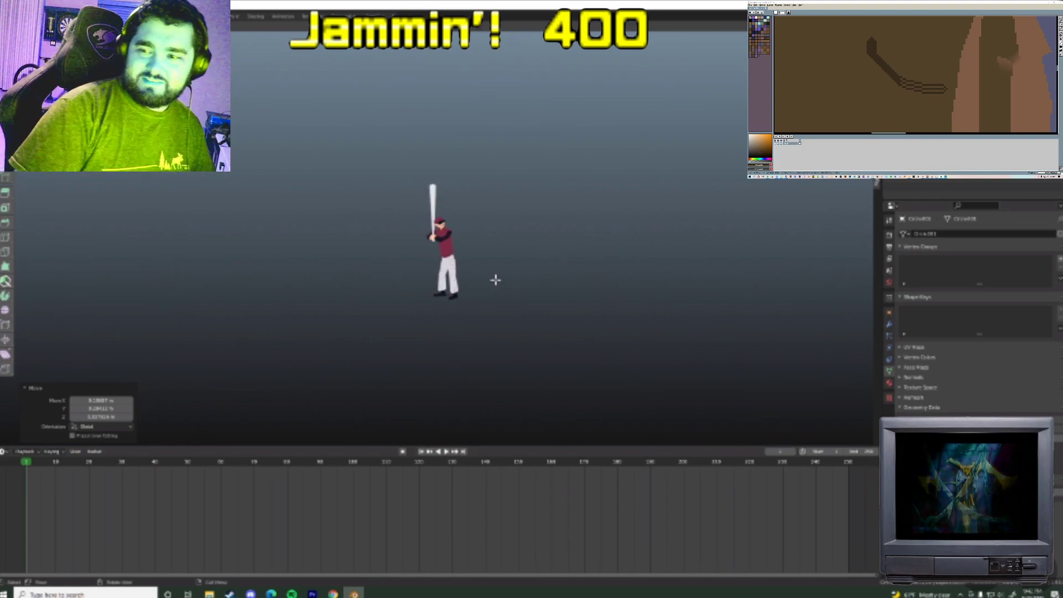
pyautogui.scroll(8, 501, 292)
pyautogui.moveTo(491, 269); pyautogui.dragTo(360, 272, button='middle')
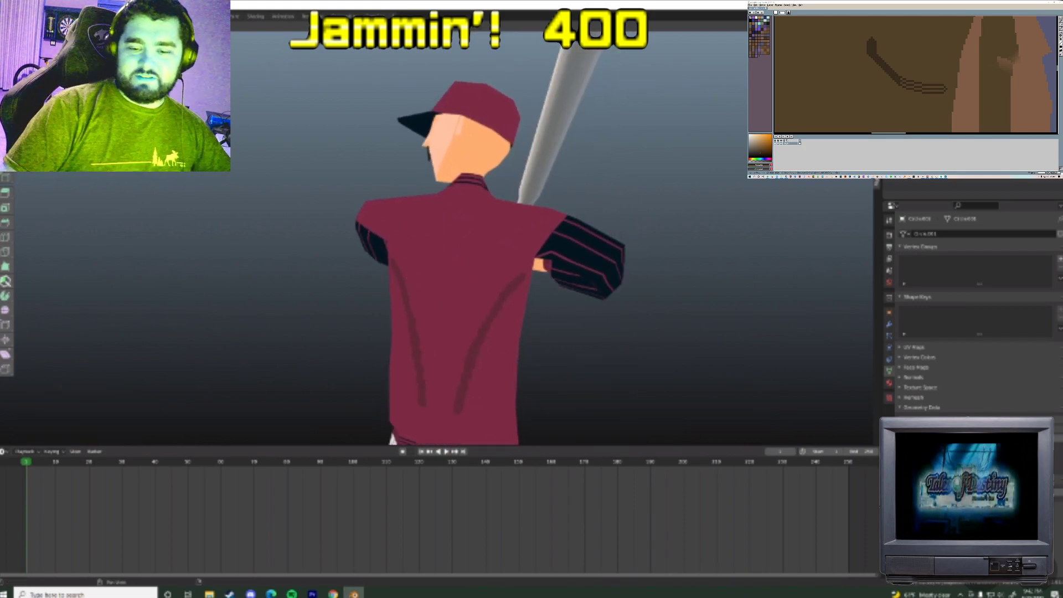
pyautogui.hotkey('alt', 'z')
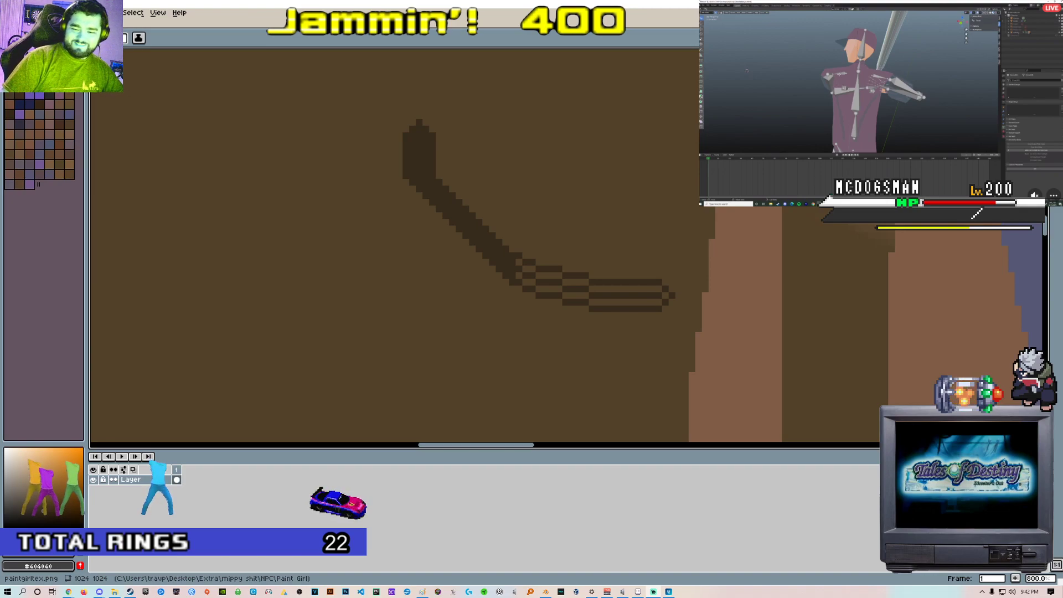
pyautogui.press('z')
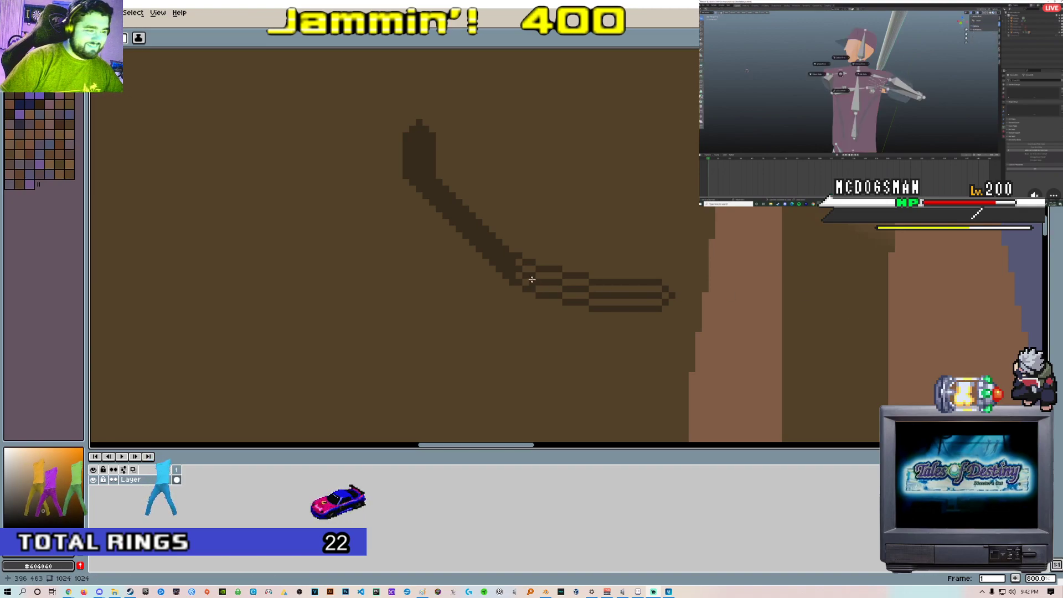
# Fill the remaining gaps in the pocket curve's lower horizontal part with dark brown to make it one solid band
pyautogui.moveTo(527, 271)
pyautogui.mouseDown()
pyautogui.moveTo(518, 263)
pyautogui.moveTo(540, 286)
pyautogui.moveTo(653, 299)
pyautogui.mouseUp()
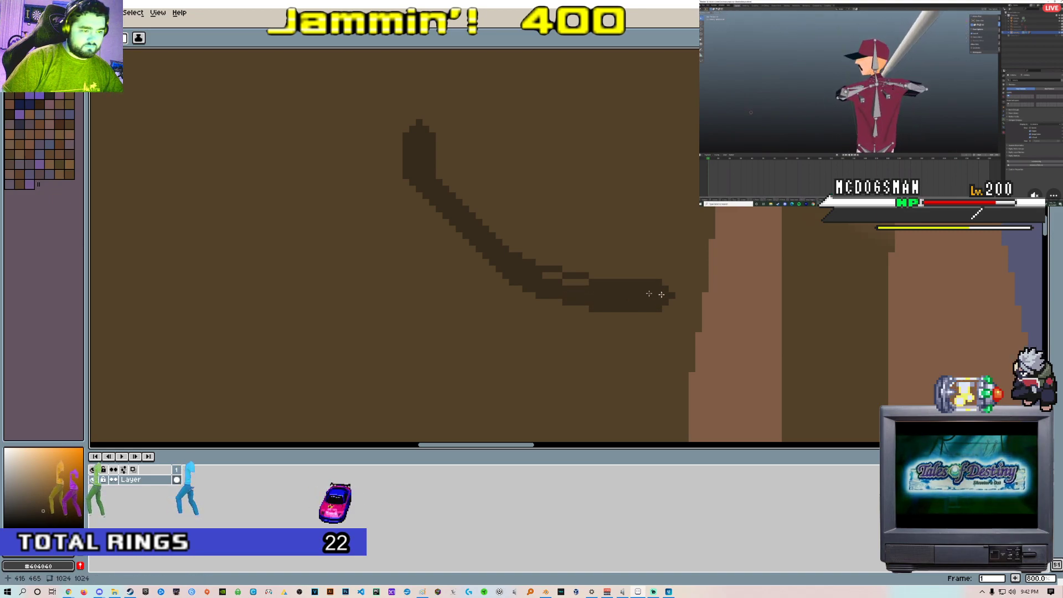
pyautogui.moveTo(567, 282)
pyautogui.mouseDown()
pyautogui.moveTo(581, 282)
pyautogui.moveTo(545, 274)
pyautogui.mouseUp()
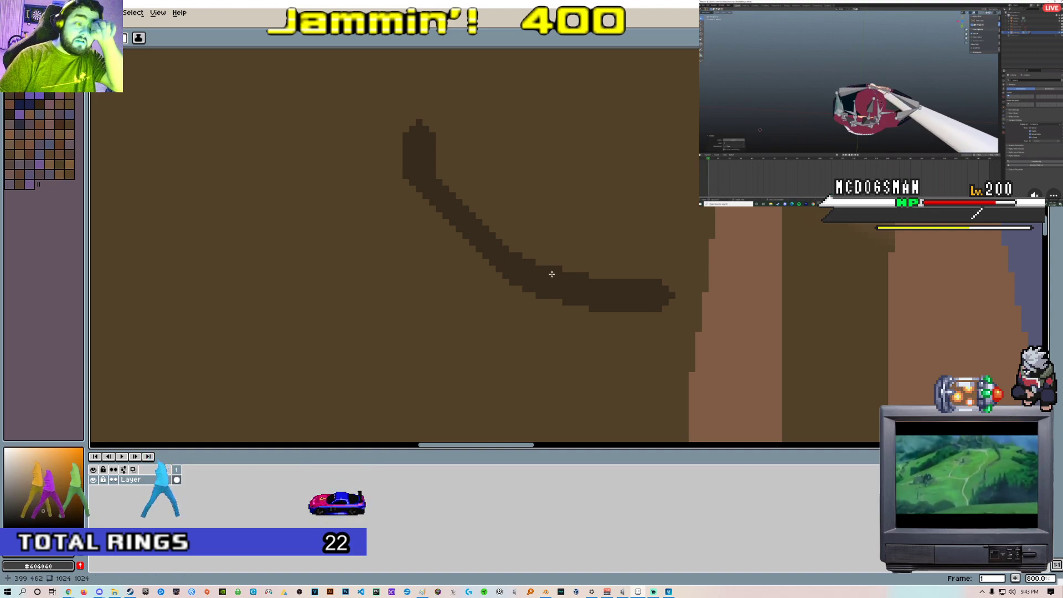
pyautogui.scroll(-6, 550, 287)
pyautogui.scroll(4, 539, 277)
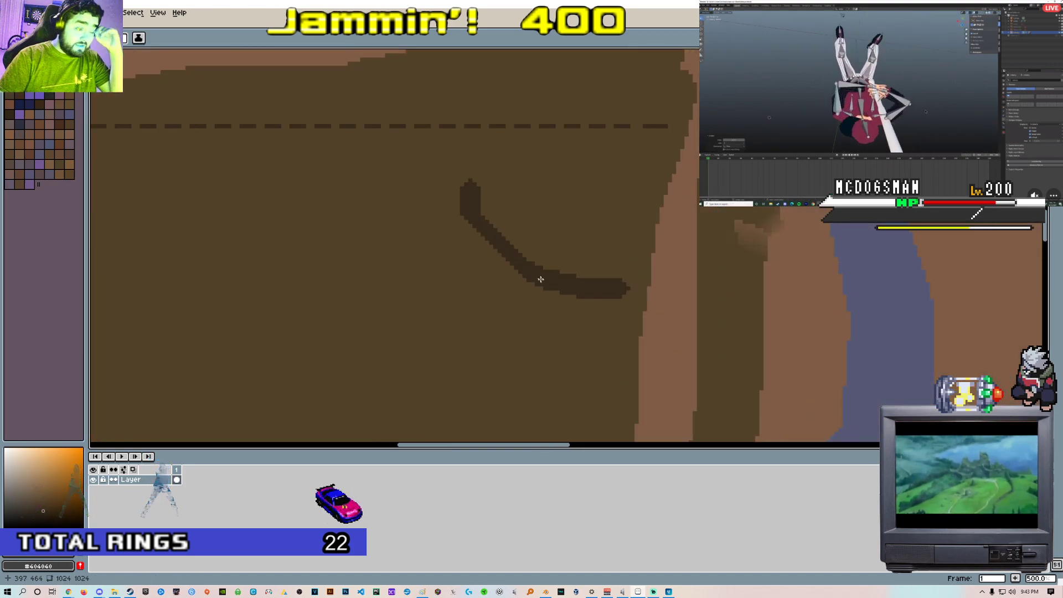
pyautogui.scroll(2, 526, 216)
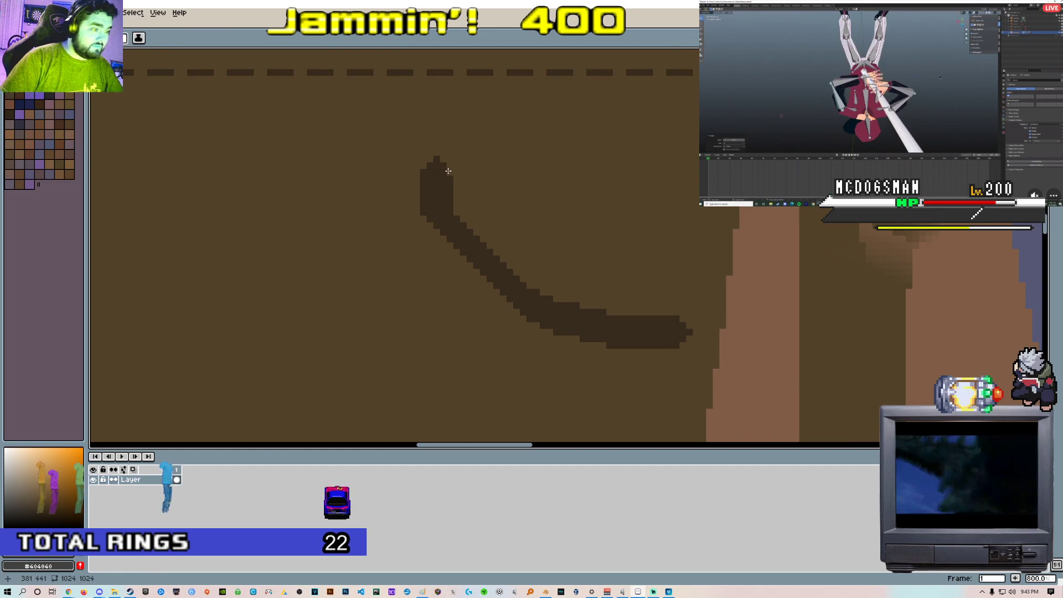
# Thin the solid pocket band at its upper tip and side-seam end using the shorts' base brown
pyautogui.moveTo(448, 171); pyautogui.dragTo(447, 188)
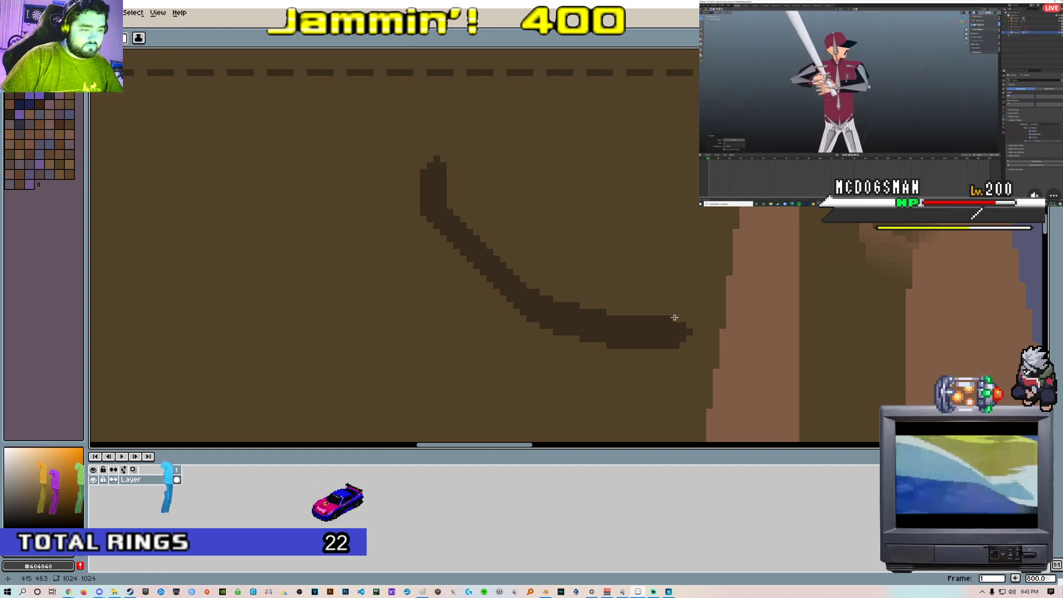
pyautogui.scroll(-6, 616, 319)
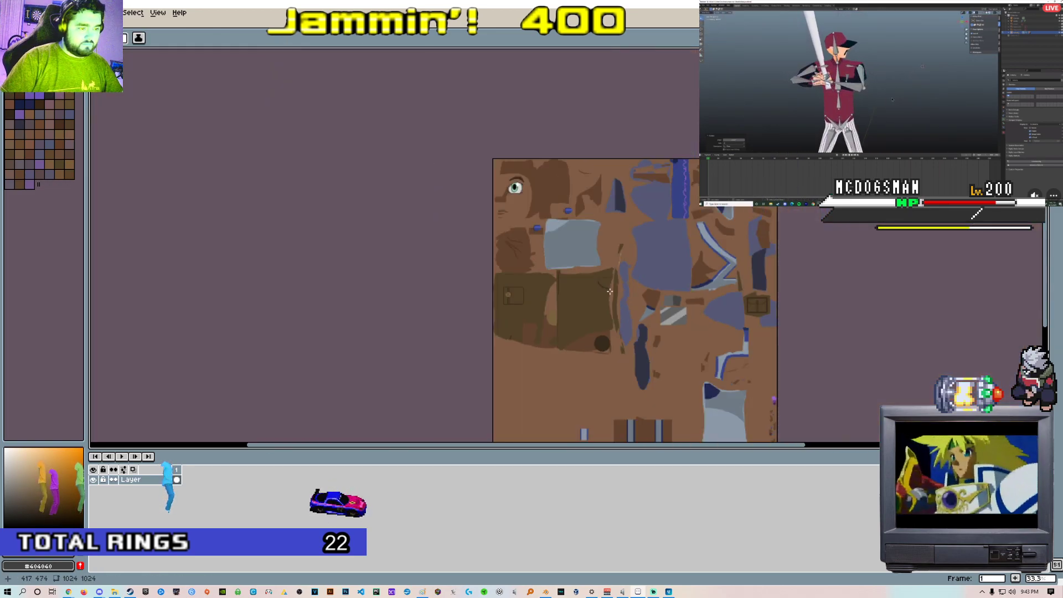
pyautogui.scroll(3, 613, 297)
pyautogui.scroll(-3, 534, 277)
pyautogui.scroll(3, 583, 268)
# Save the texture, switch to Blender, reload the image and check the solid dark pocket line on the model's shorts
pyautogui.hotkey('ctrl', 's')
pyautogui.hotkey('alt', 'Tab')
pyautogui.click(66, 36)
pyautogui.click(69, 92)
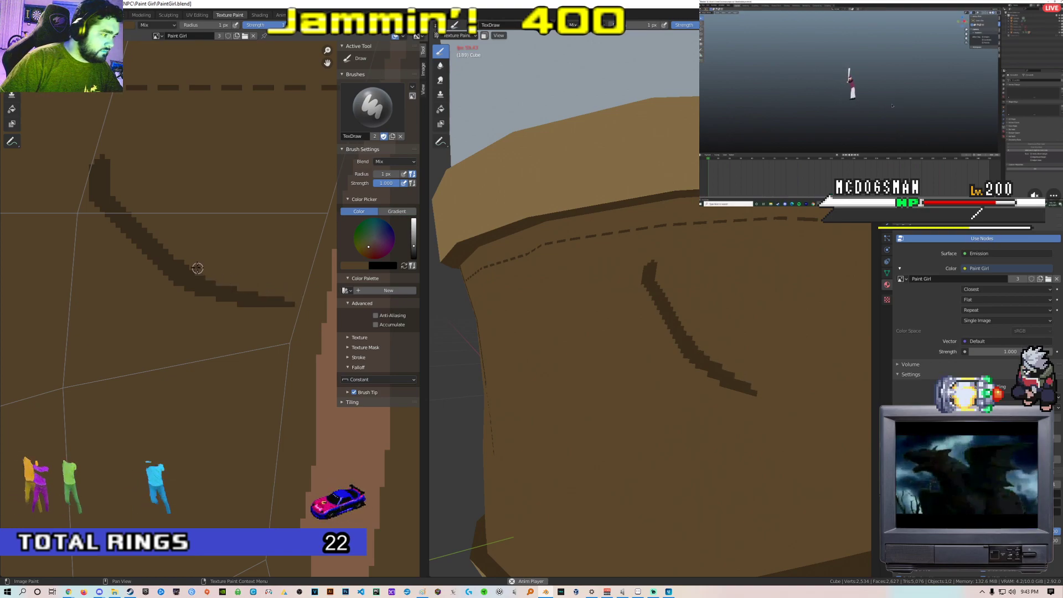
pyautogui.scroll(-8, 498, 304)
pyautogui.moveTo(453, 310); pyautogui.dragTo(619, 359, button='middle')
# Switch to the Google cargo shorts image search and study the Dickies Duck and Kuhl Ambush shorts' pockets
pyautogui.hotkey('alt', 'Tab')
pyautogui.hotkey('alt', 'Tab')
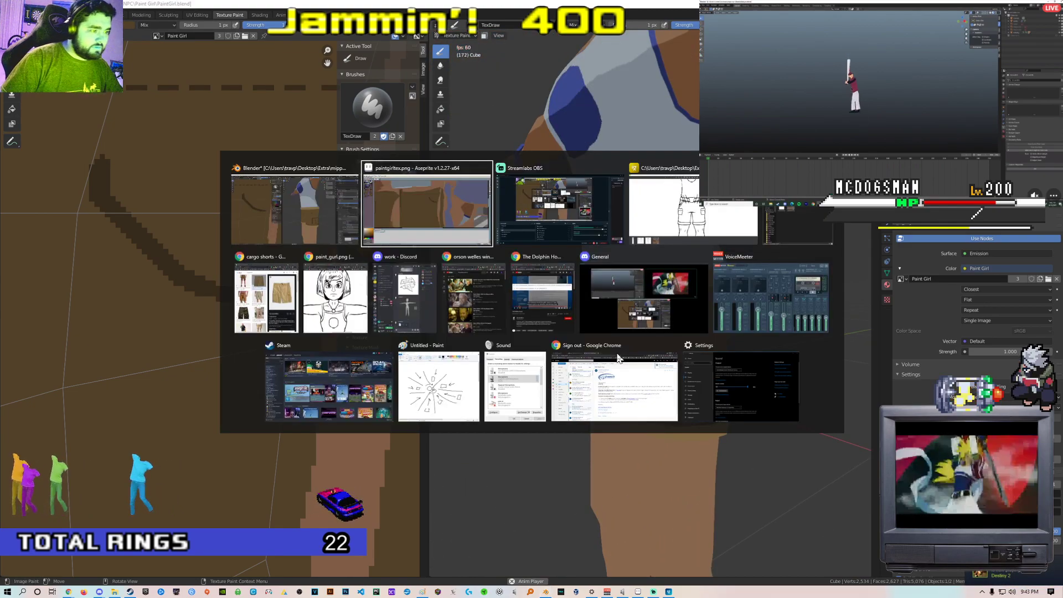
pyautogui.hotkey('alt', 'Tab')
pyautogui.hotkey('alt', 'Tab')
pyautogui.hotkey('alt', 'Tab')
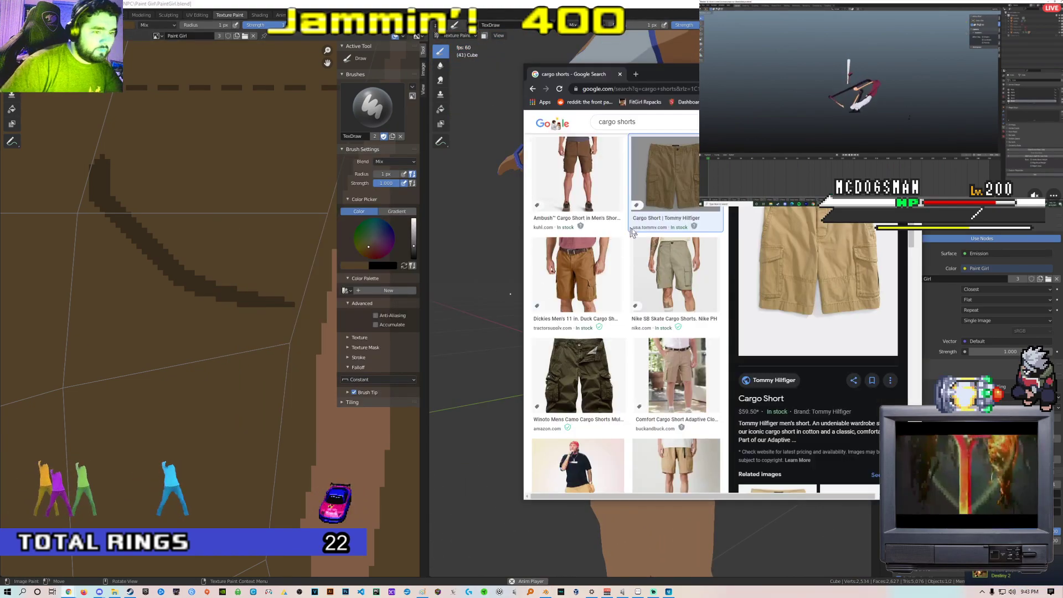
pyautogui.click(590, 249)
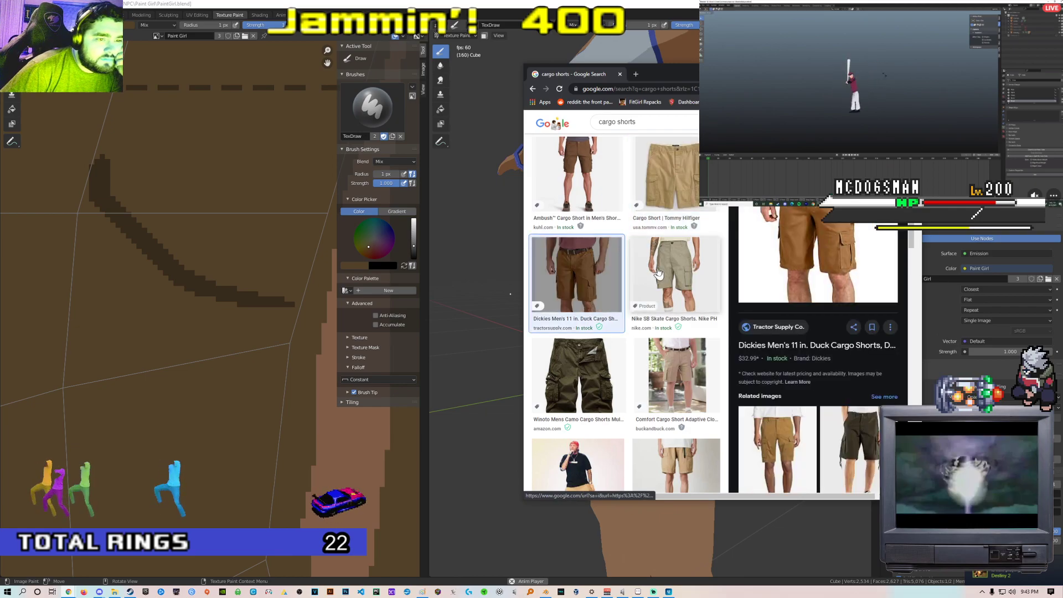
pyautogui.click(576, 172)
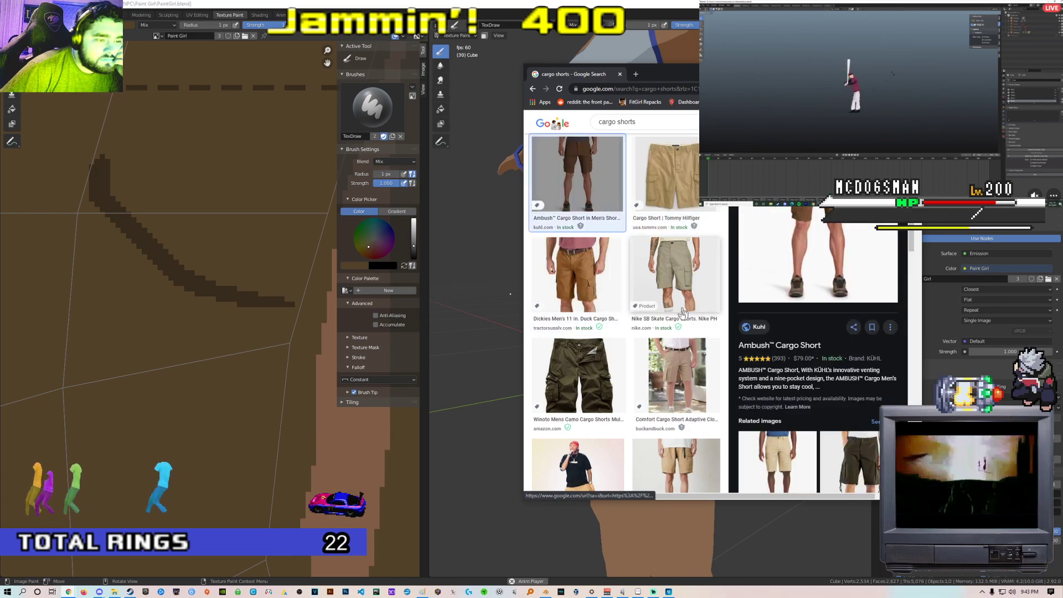
# Study the pockets of the Comfort Cargo Short and Winoto camo shorts in the image results, and return to Blender
pyautogui.click(681, 359)
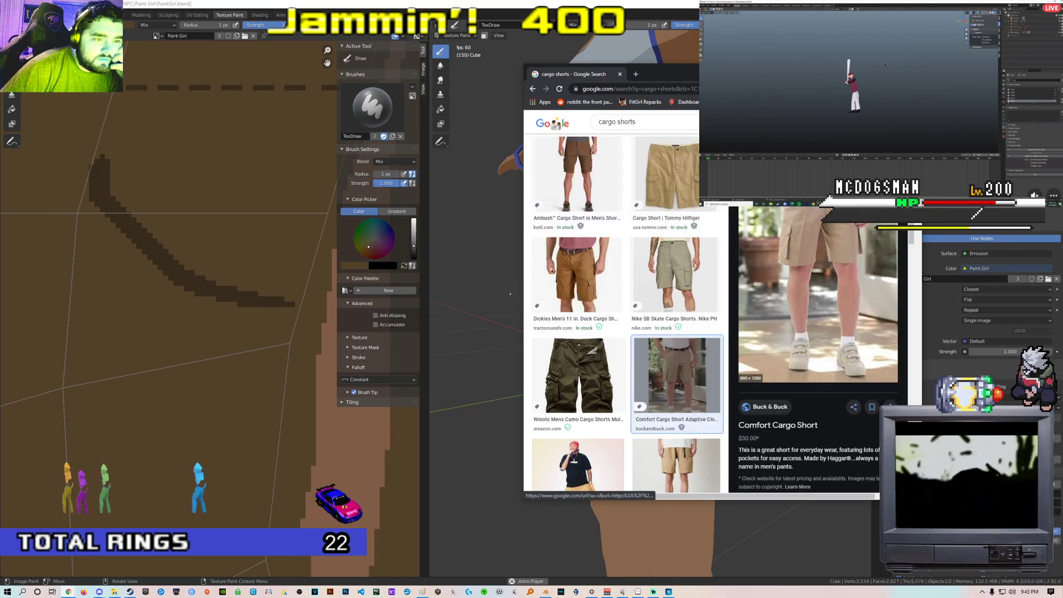
pyautogui.click(600, 357)
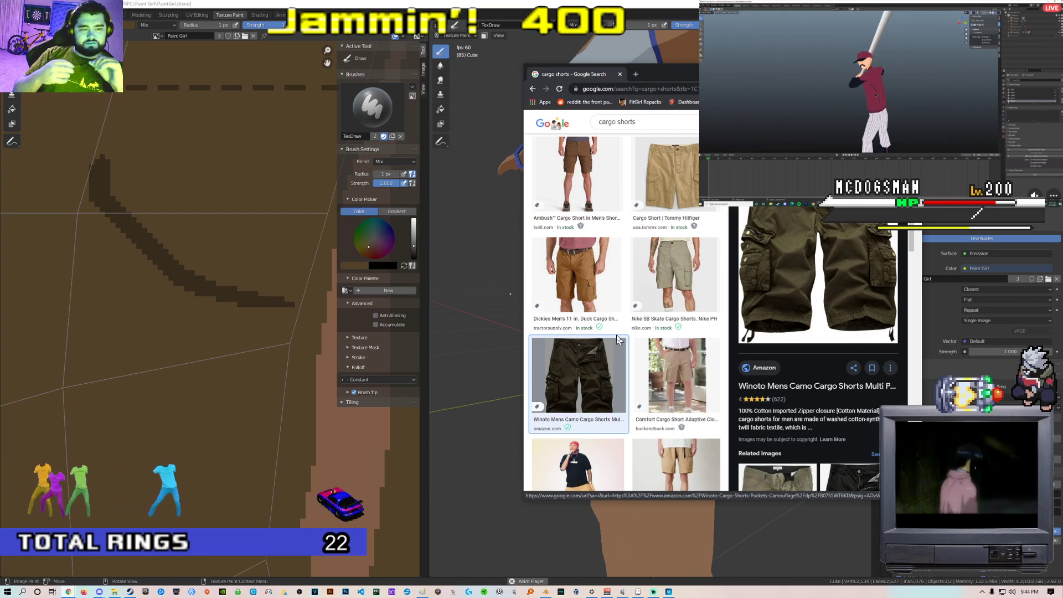
pyautogui.click(501, 285)
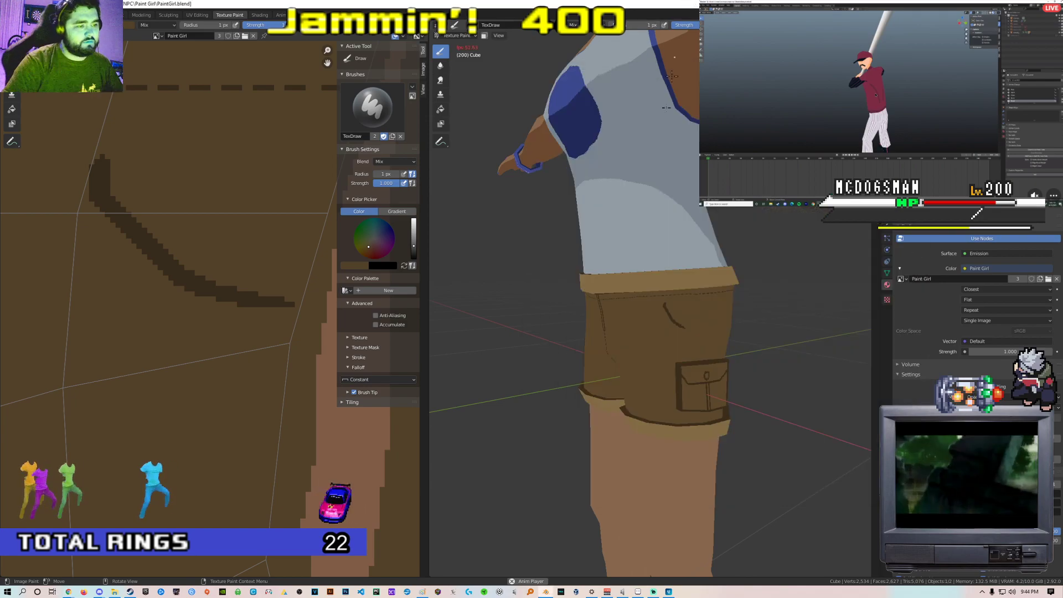
# Enter Edit Mode on the character and select the shorts face that carries the lower part of the dark pocket curve
pyautogui.moveTo(636, 299); pyautogui.dragTo(664, 318, button='middle')
pyautogui.scroll(4, 673, 321)
pyautogui.press('Tab')
pyautogui.click(674, 319)
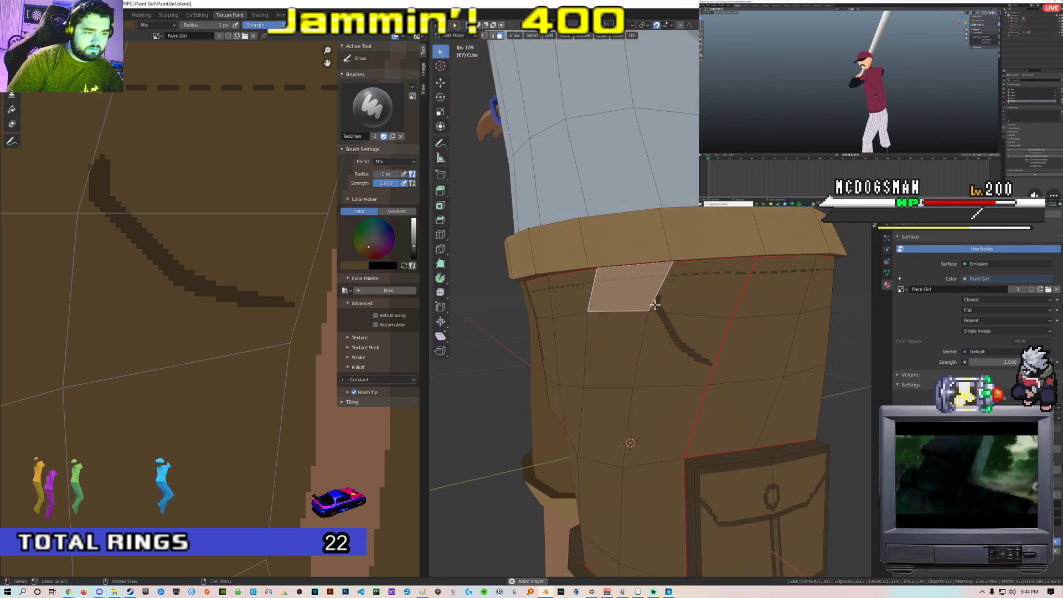
pyautogui.moveTo(670, 307); pyautogui.dragTo(640, 318, button='middle')
pyautogui.scroll(-1, 638, 321)
pyautogui.scroll(1, 639, 336)
pyautogui.click(639, 350)
pyautogui.keyDown('shift'); pyautogui.moveTo(638, 383); pyautogui.dragTo(664, 330, button='middle'); pyautogui.keyUp('shift')
pyautogui.scroll(-3, 670, 335)
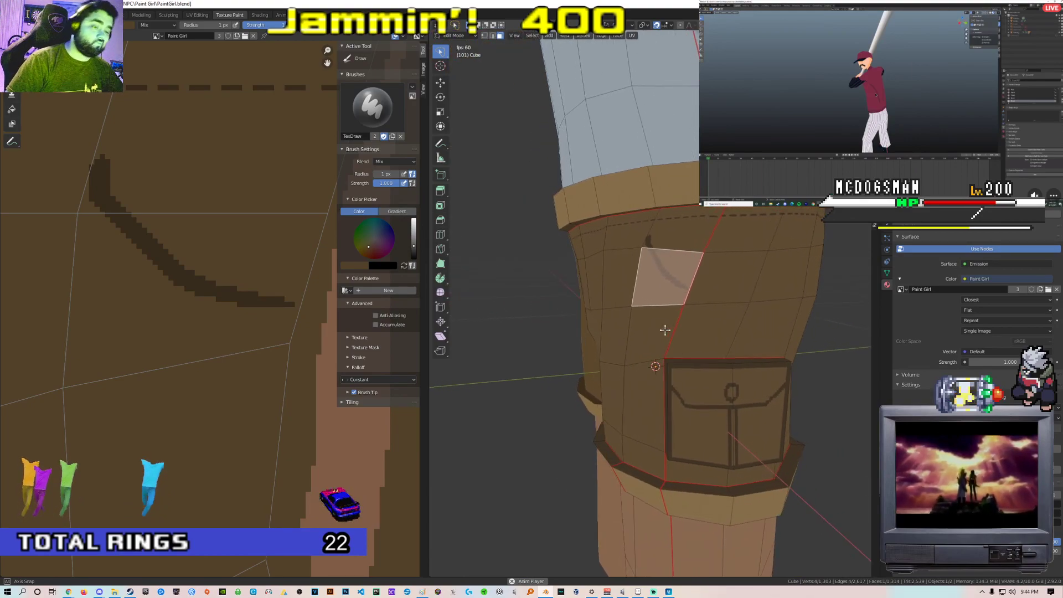
# Select the four shorts faces surrounding the side seam directly above the cargo pocket
pyautogui.press('2')
pyautogui.click(693, 281)
pyautogui.rightClick(676, 326)
pyautogui.click(671, 334)
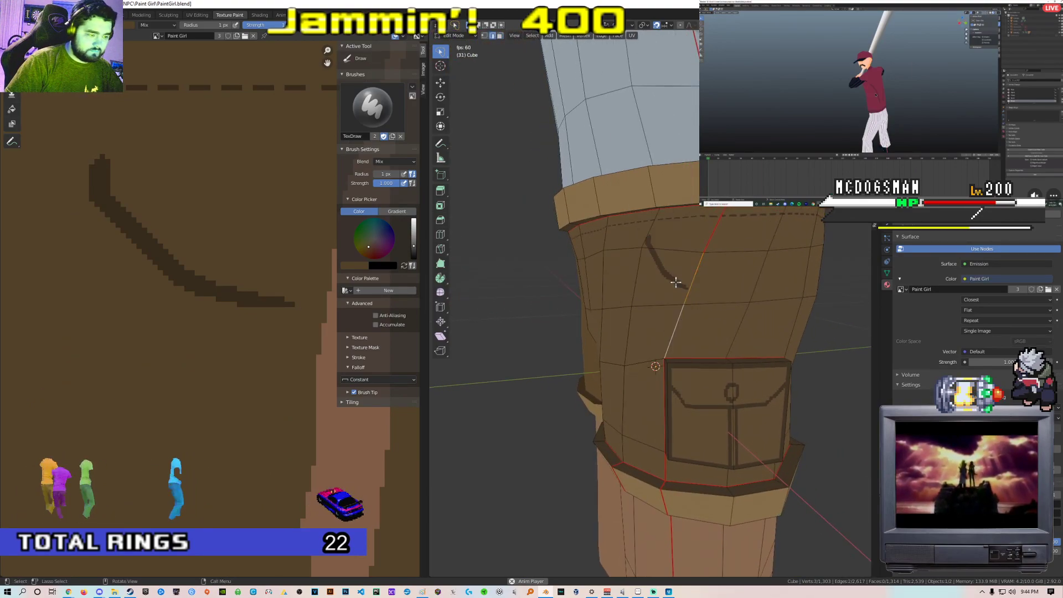
pyautogui.click(675, 278)
pyautogui.keyDown('shift'); pyautogui.click(708, 280); pyautogui.keyUp('shift')
pyautogui.keyDown('shift'); pyautogui.click(695, 325); pyautogui.keyUp('shift')
pyautogui.keyDown('shift'); pyautogui.click(654, 317); pyautogui.keyUp('shift')
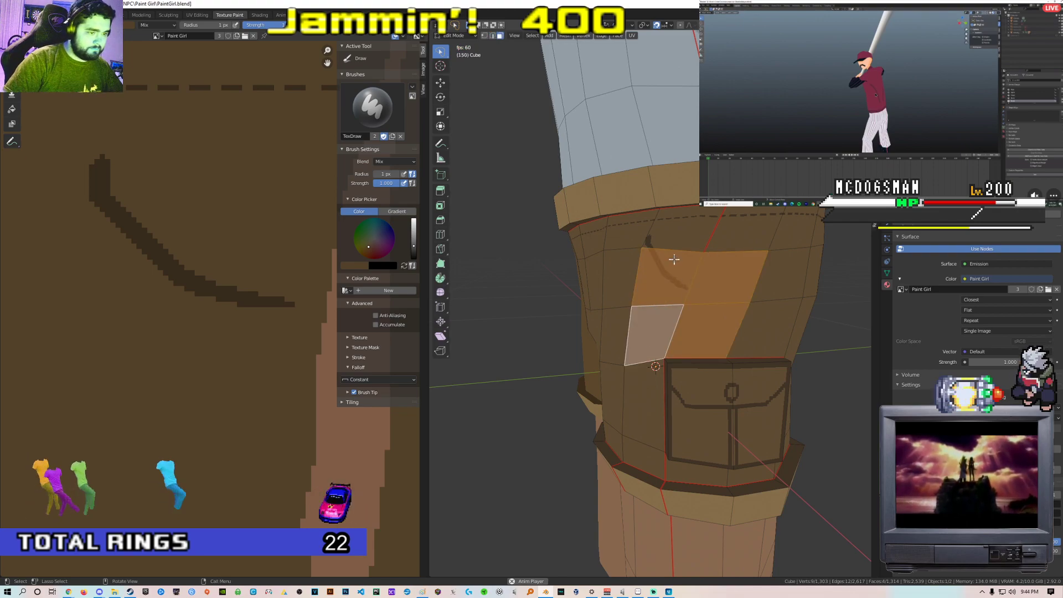
# Paint over the dark pocket curve on the shorts texture with base brown, using a 4 px brush radius
pyautogui.moveTo(674, 260); pyautogui.dragTo(680, 267, button='middle')
pyautogui.scroll(1, 681, 267)
pyautogui.scroll(-2, 288, 277)
pyautogui.scroll(1, 288, 277)
pyautogui.click(356, 266)
pyautogui.click(411, 236)
pyautogui.rightClick(97, 233)
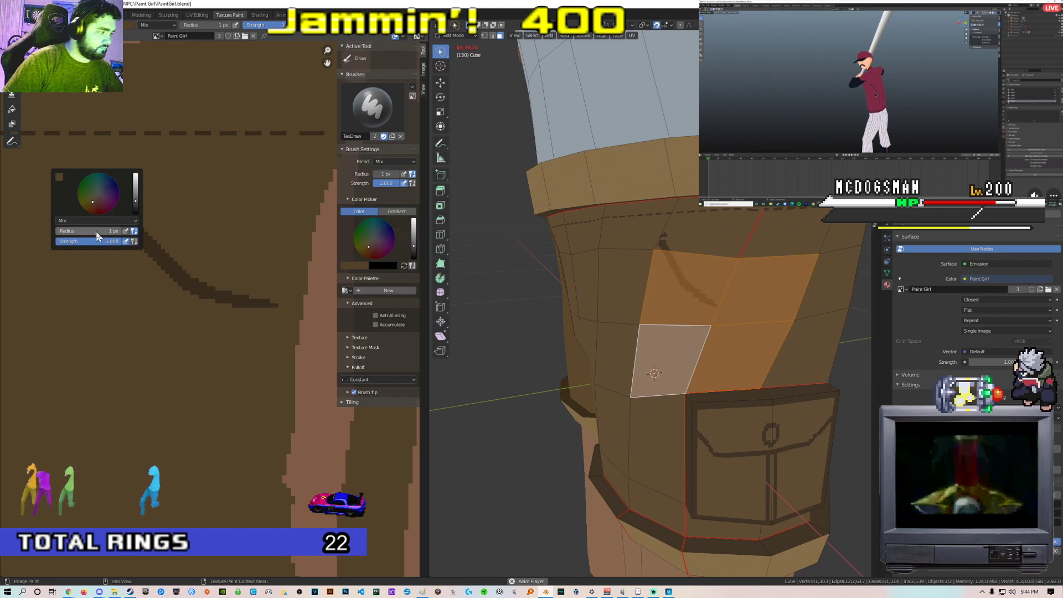
pyautogui.press('Return')
pyautogui.moveTo(118, 228); pyautogui.dragTo(244, 295)
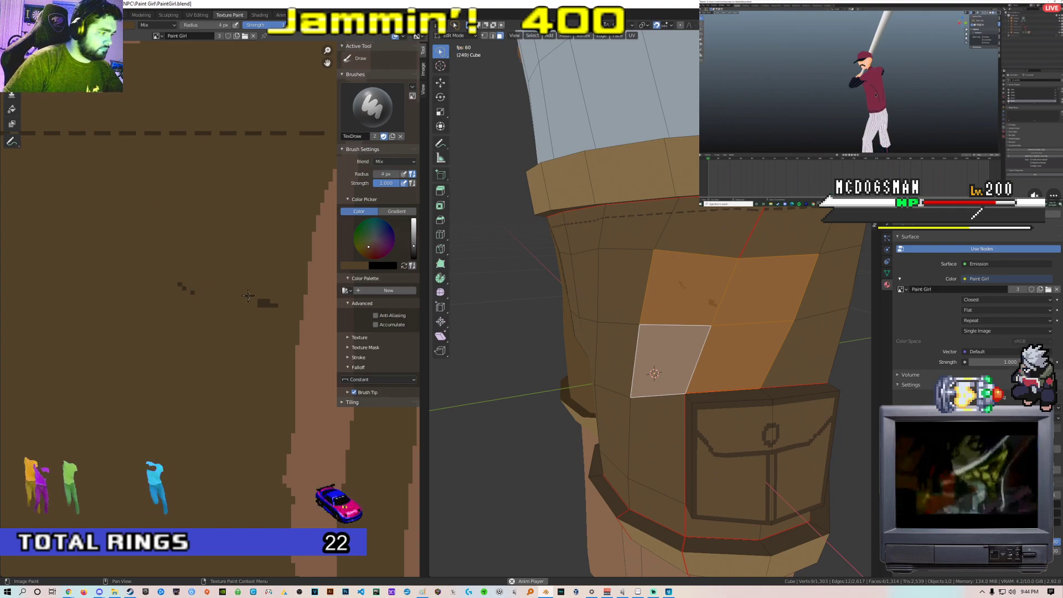
# Unwrap the four selected faces and scale down their UV island in the UV Editing workspace
pyautogui.press('u')
pyautogui.click(553, 313)
pyautogui.scroll(-7, 280, 286)
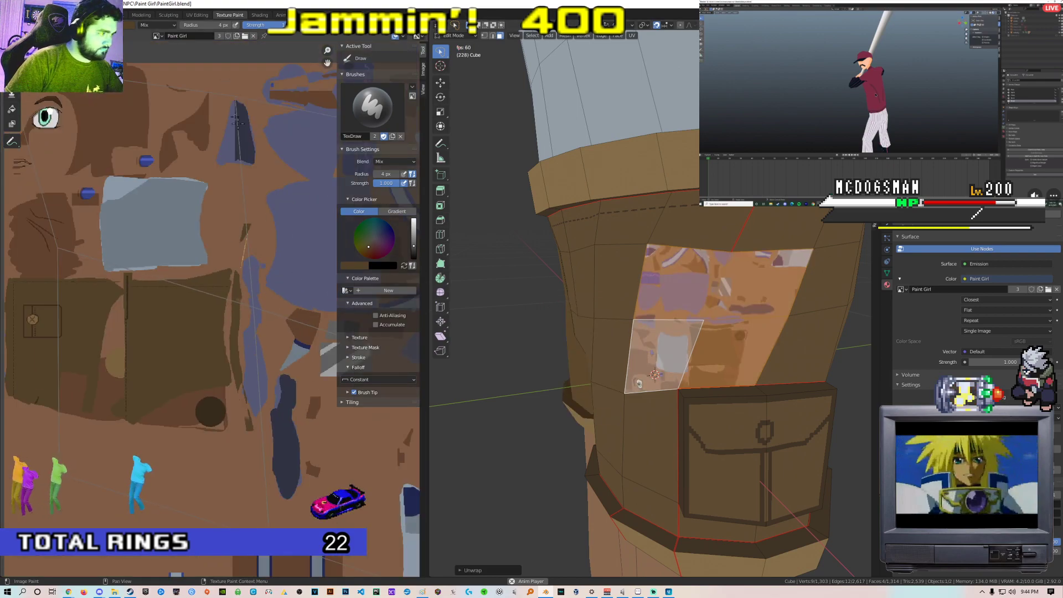
pyautogui.click(196, 15)
pyautogui.scroll(-10, 325, 263)
pyautogui.press('a')
pyautogui.press('s')
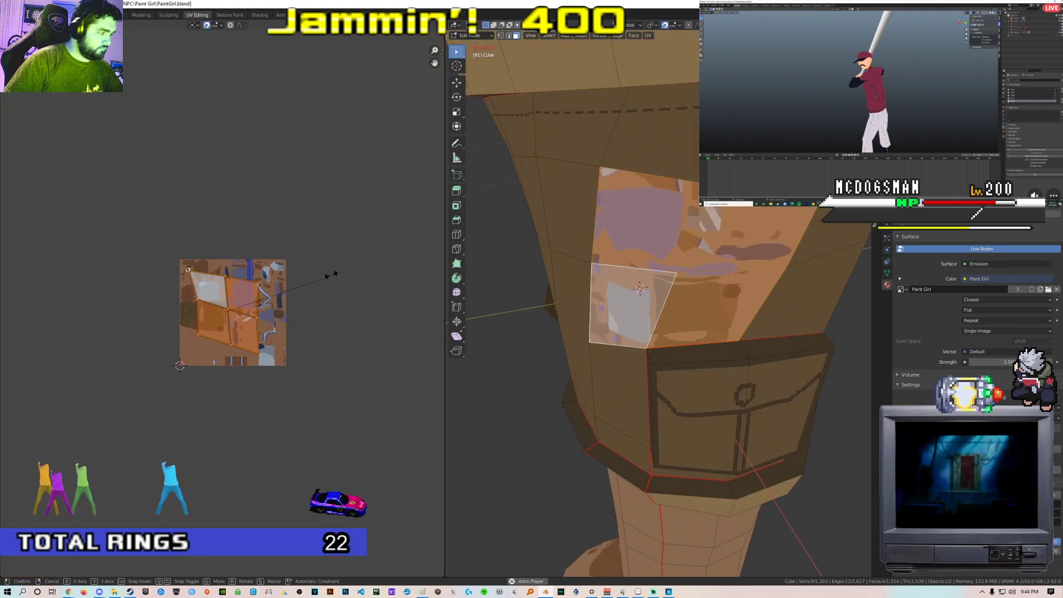
pyautogui.click(259, 301)
# Move the four-face UV island onto the shorts area near the fly and reduce its size further
pyautogui.scroll(9, 326, 310)
pyautogui.press('g')
pyautogui.click(189, 303)
pyautogui.press('s')
pyautogui.click(101, 294)
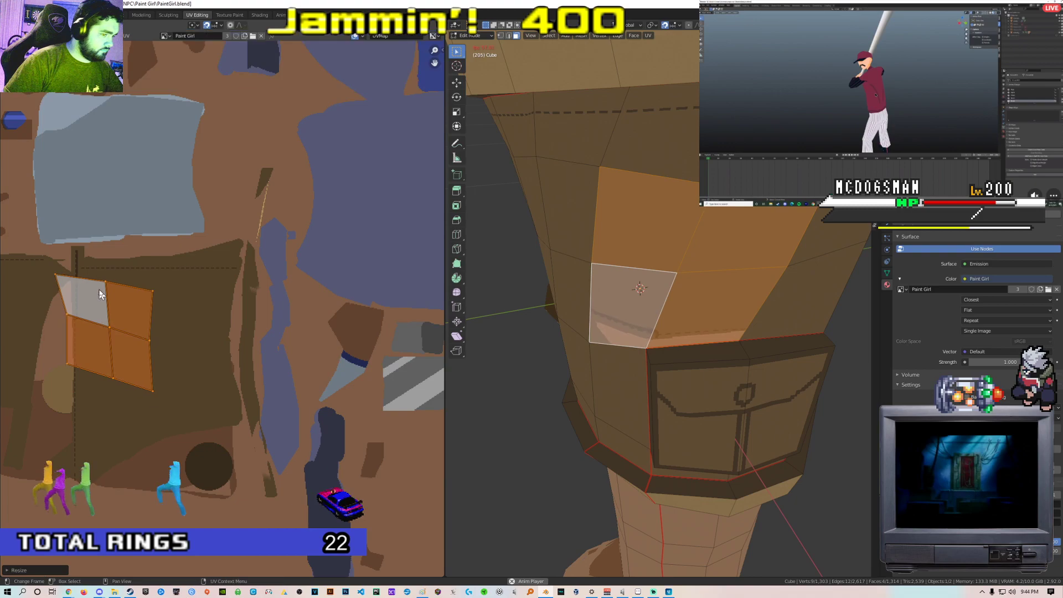
pyautogui.press('g')
pyautogui.click(98, 282)
# Shrink the four-face UV island, place it over the dark fly strip and rotate it diagonally
pyautogui.press('s')
pyautogui.click(135, 304)
pyautogui.scroll(3, 193, 314)
pyautogui.moveTo(186, 313); pyautogui.dragTo(401, 332, button='middle')
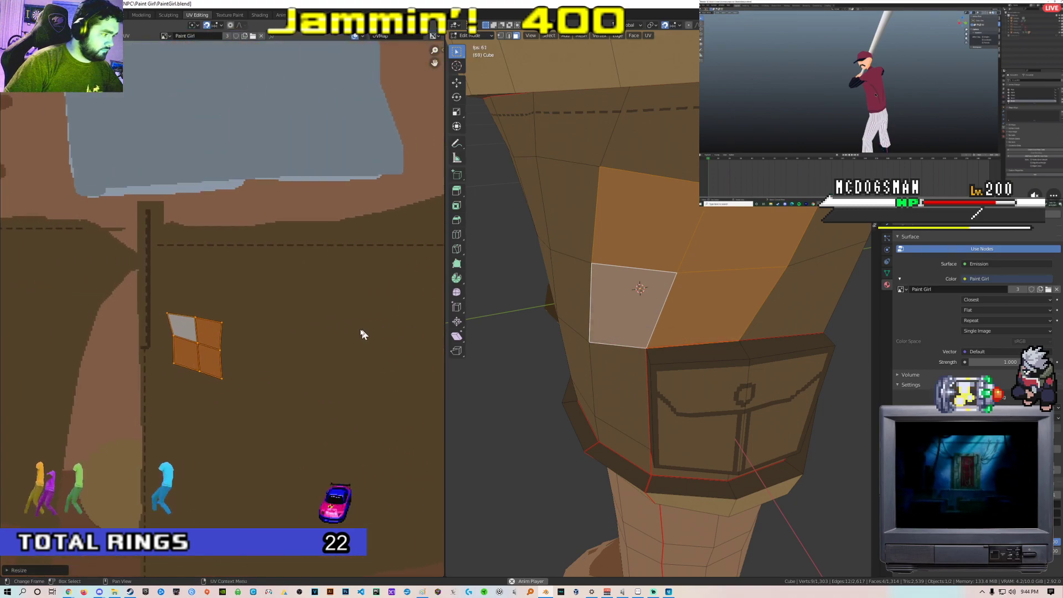
pyautogui.press('g')
pyautogui.click(322, 276)
pyautogui.scroll(3, 310, 280)
pyautogui.moveTo(299, 282); pyautogui.dragTo(409, 306, button='middle')
pyautogui.press('r')
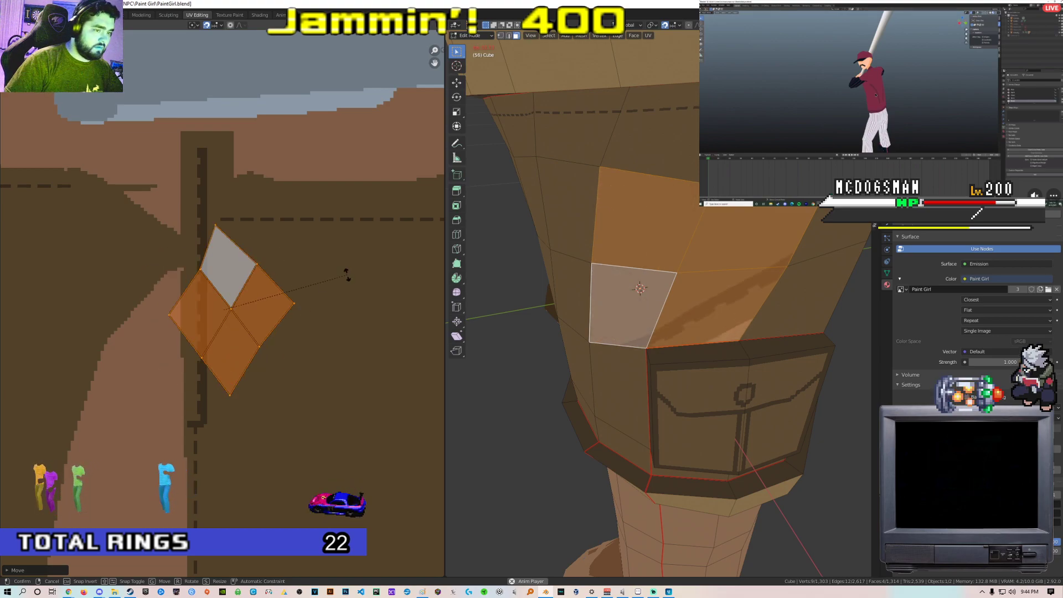
pyautogui.click(239, 394)
# Enlarge the rotated UV island over the fly strip and try moving it up
pyautogui.scroll(-6, 677, 265)
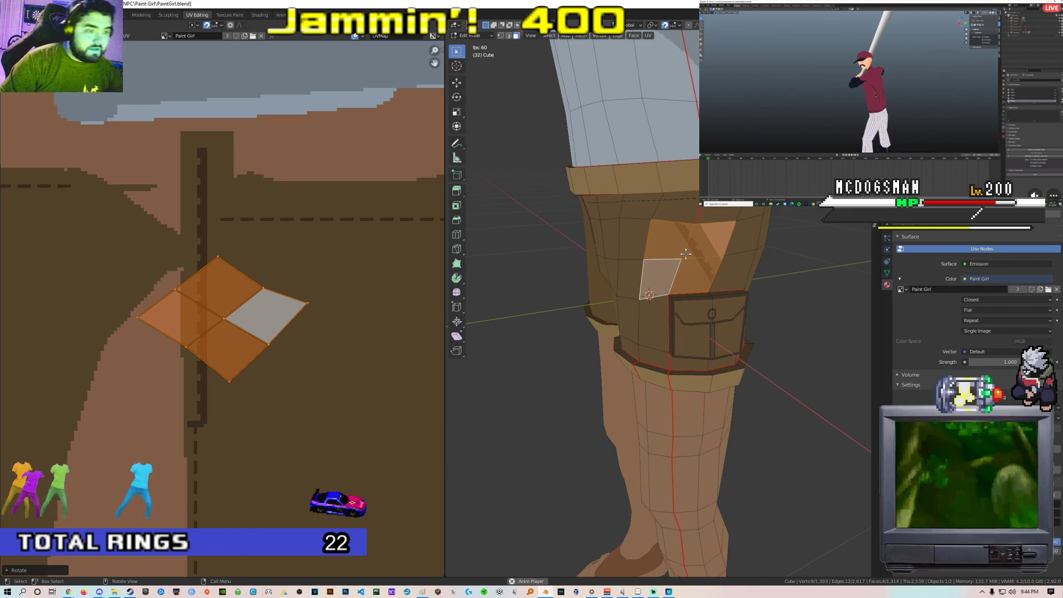
pyautogui.scroll(1, 252, 297)
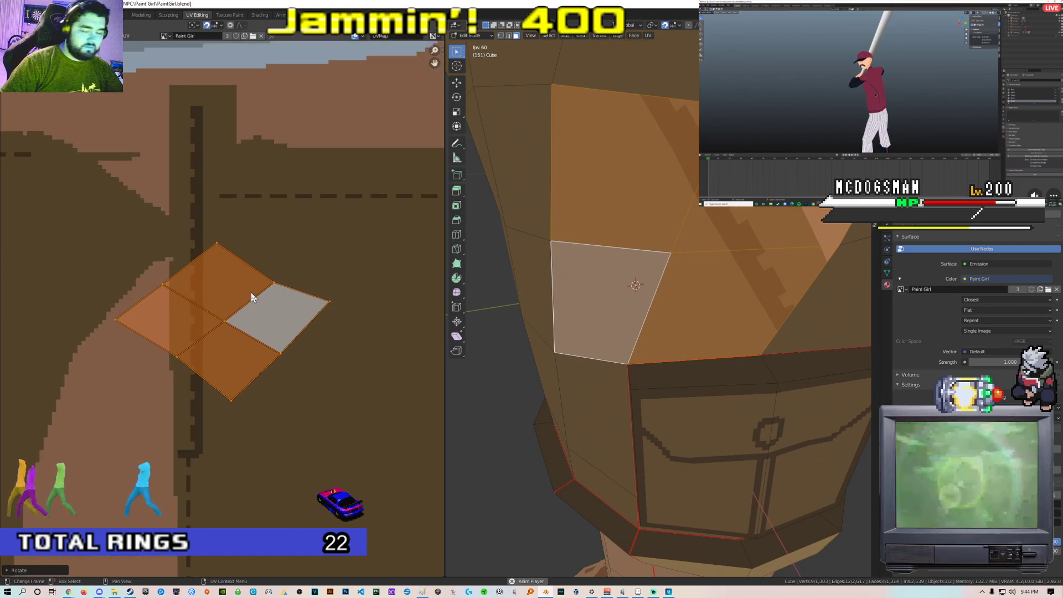
pyautogui.press('s')
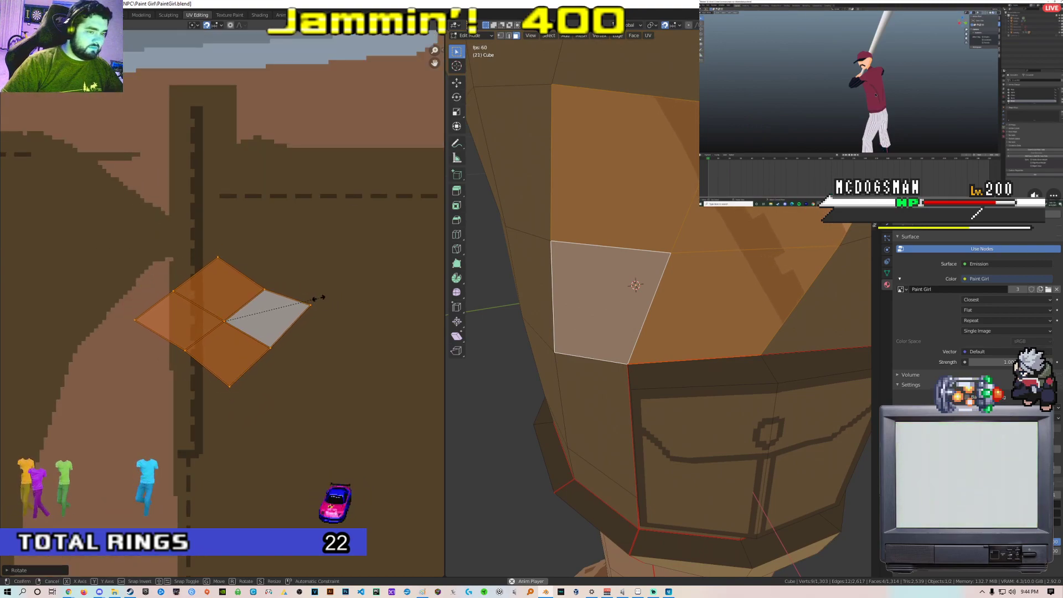
pyautogui.press('g')
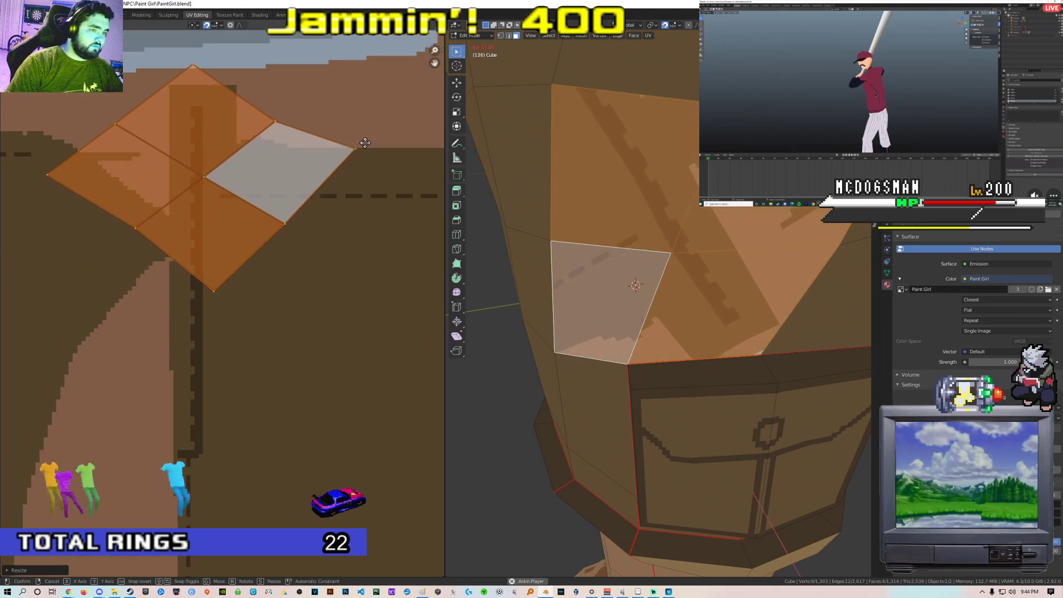
pyautogui.press('Escape')
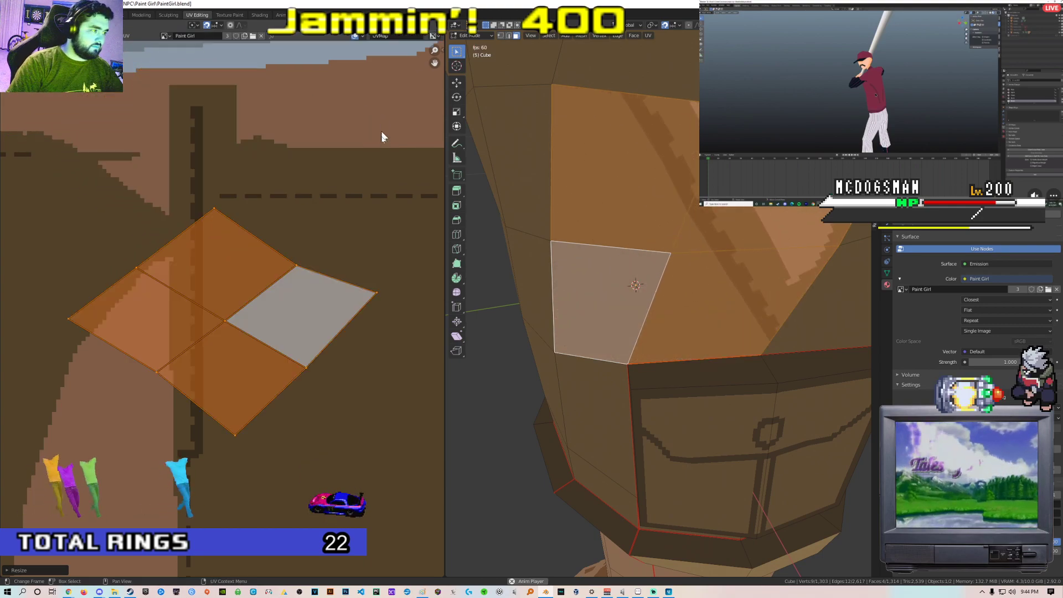
# Undo the recent scaling, moving and rotation of the four-face UV island
pyautogui.scroll(-7, 318, 296)
pyautogui.scroll(3, 401, 248)
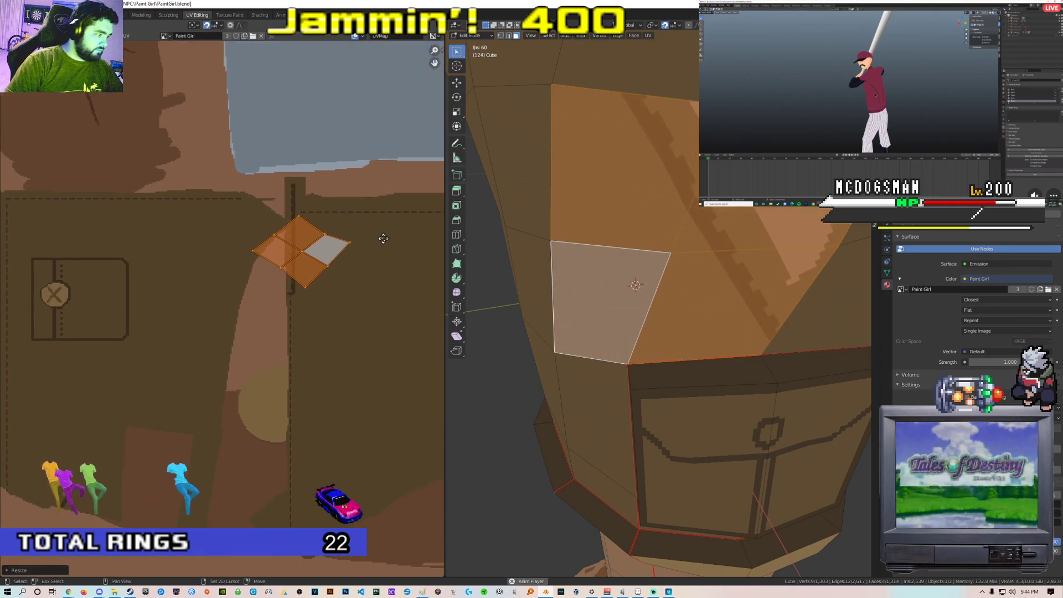
pyautogui.moveTo(388, 234); pyautogui.dragTo(221, 243, button='middle')
pyautogui.hotkey('ctrl', 'z')
pyautogui.hotkey('ctrl', 'z')
pyautogui.hotkey('ctrl', 'z')
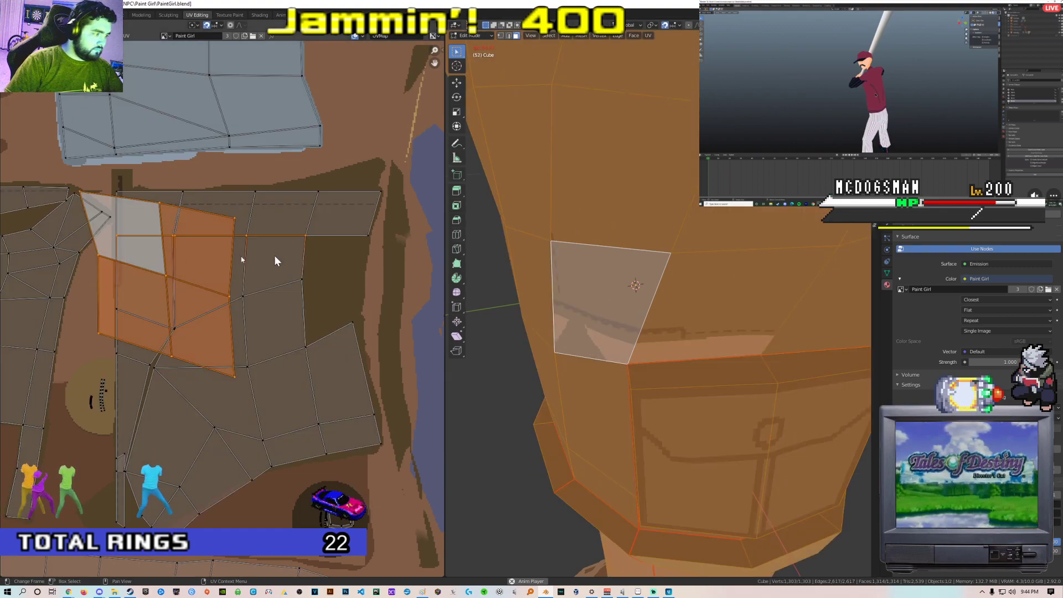
# Select the whole four-face UV island and move it to the outer part of the shorts panel beside the fly
pyautogui.click(167, 281)
pyautogui.press('l')
pyautogui.scroll(-4, 175, 287)
pyautogui.scroll(2, 175, 288)
pyautogui.press('g')
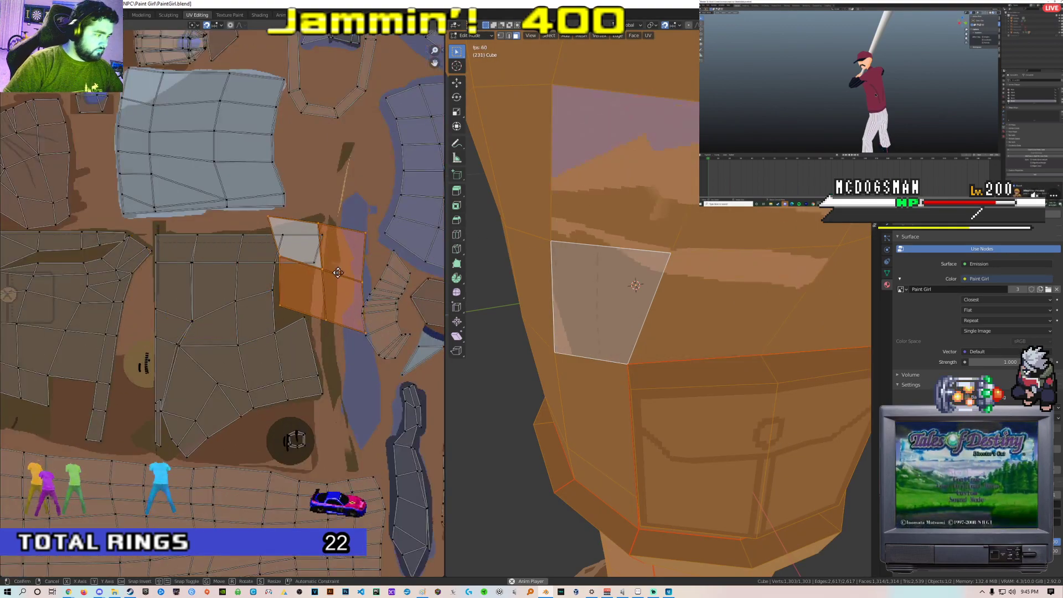
pyautogui.click(275, 315)
pyautogui.scroll(-3, 287, 312)
pyautogui.scroll(4, 288, 316)
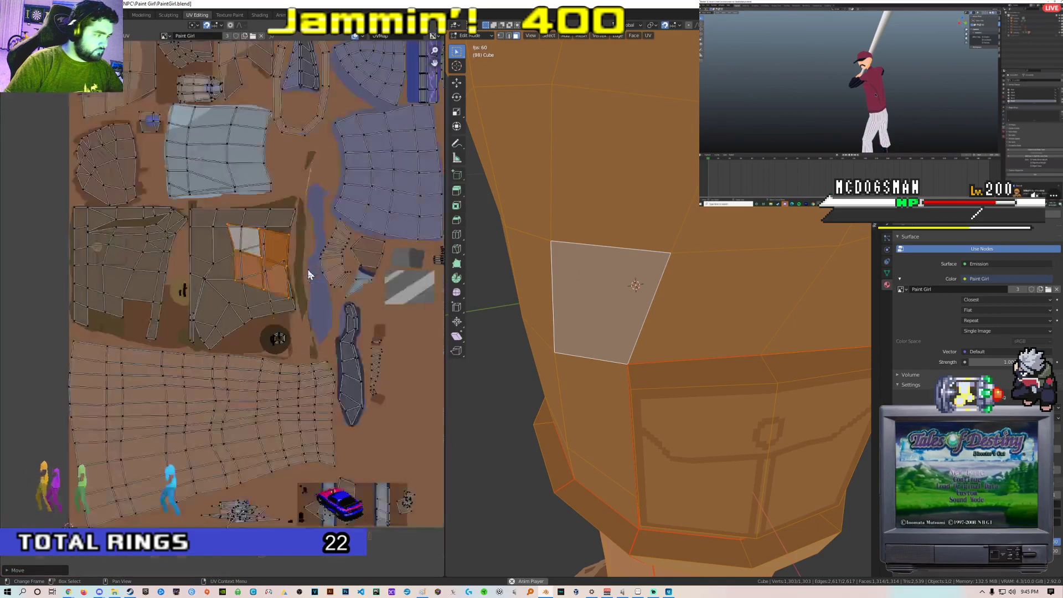
# Scale down the four-face UV island and reposition it near the outer edge of the shorts panel
pyautogui.press('s')
pyautogui.click(308, 250)
pyautogui.press('g')
pyautogui.click(333, 231)
# Examine the repositioned island in the UV layout and the matching side faces above the model's cargo pocket
pyautogui.scroll(-2, 338, 231)
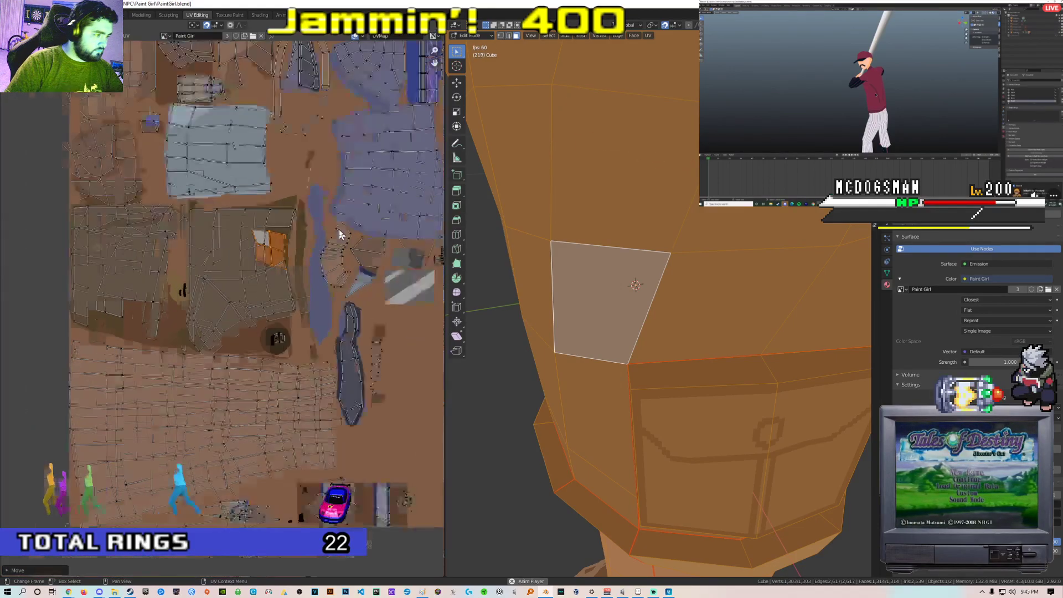
pyautogui.scroll(2, 339, 232)
pyautogui.moveTo(354, 230); pyautogui.dragTo(274, 273, button='middle')
pyautogui.scroll(-2, 274, 274)
pyautogui.scroll(-5, 601, 255)
pyautogui.moveTo(601, 256); pyautogui.dragTo(659, 242, button='middle')
pyautogui.scroll(3, 647, 242)
pyautogui.scroll(-1, 645, 242)
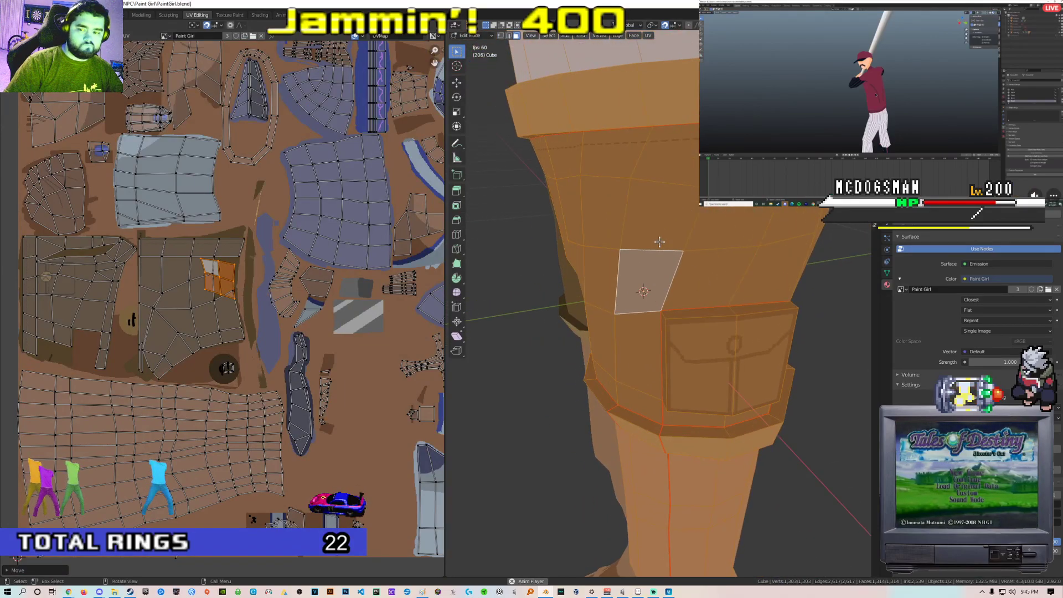
pyautogui.scroll(6, 320, 265)
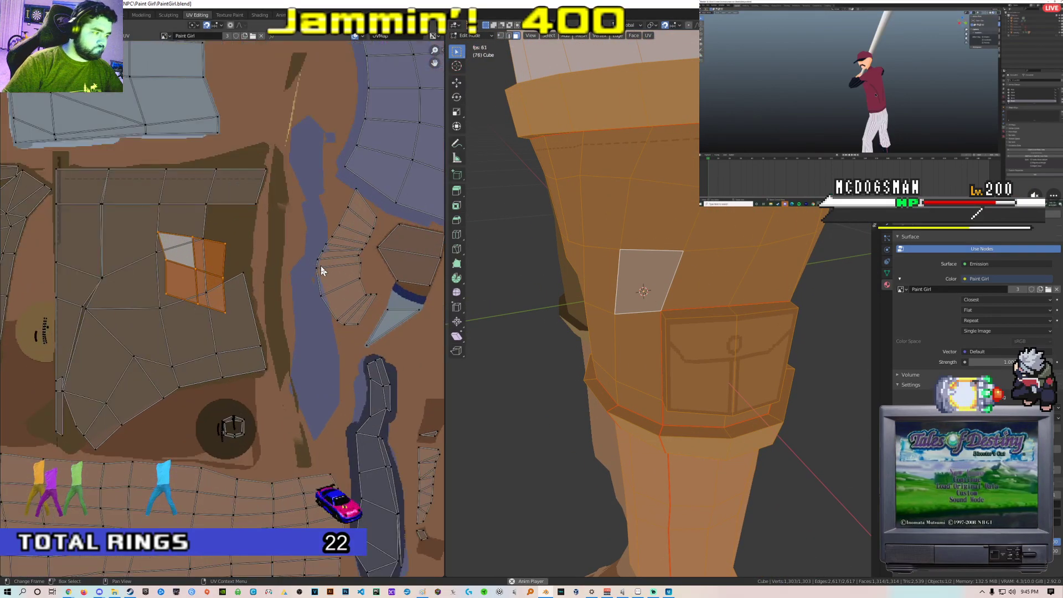
# Switch to the shorts texture in Aseprite and select the dark vertical fly strip with a 3 by 84 pixel marquee
pyautogui.click(109, 36)
pyautogui.click(127, 109)
pyautogui.hotkey('alt', 'Tab')
pyautogui.press('Tab')
pyautogui.moveTo(324, 221); pyautogui.dragTo(362, 215, button='middle')
pyautogui.click(1056, 55)
pyautogui.scroll(2, 330, 157)
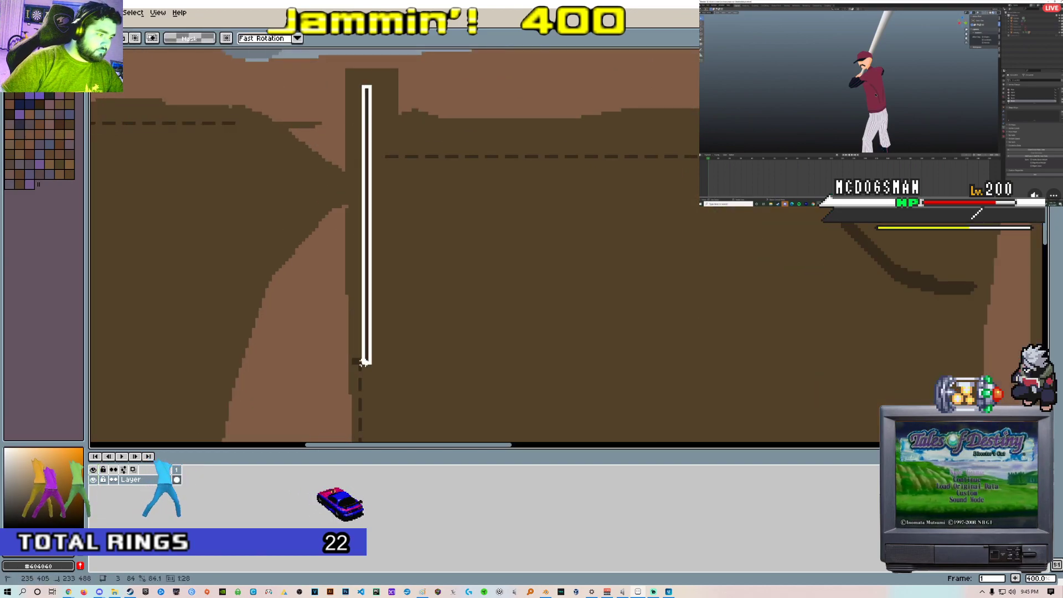
pyautogui.moveTo(363, 363); pyautogui.dragTo(363, 362)
pyautogui.scroll(-1, 419, 329)
pyautogui.moveTo(500, 328); pyautogui.dragTo(413, 227, button='middle')
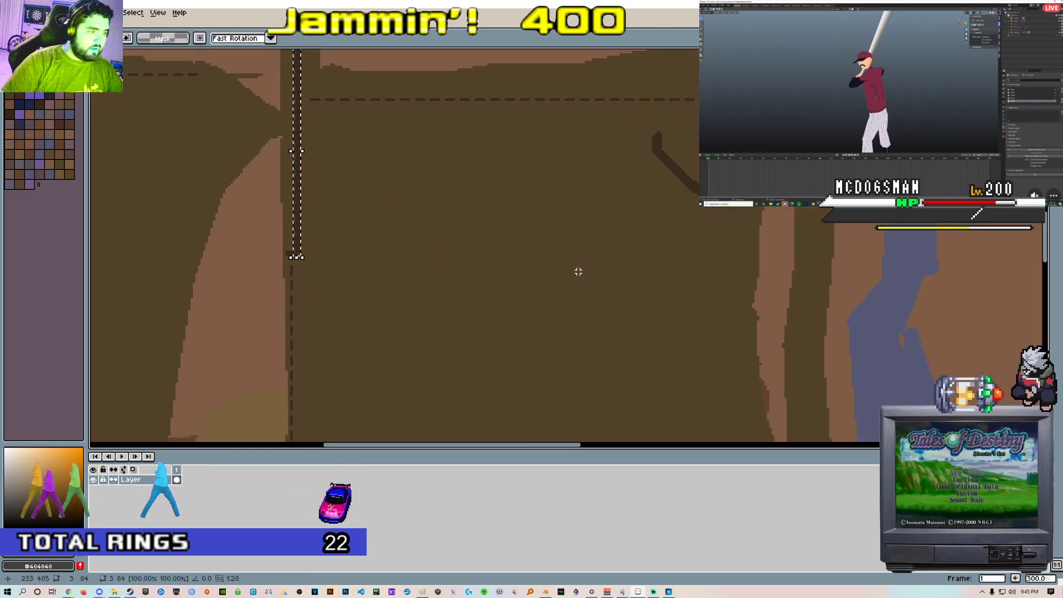
pyautogui.scroll(-2, 372, 185)
pyautogui.moveTo(356, 173); pyautogui.dragTo(403, 242, button='middle')
pyautogui.scroll(2, 404, 267)
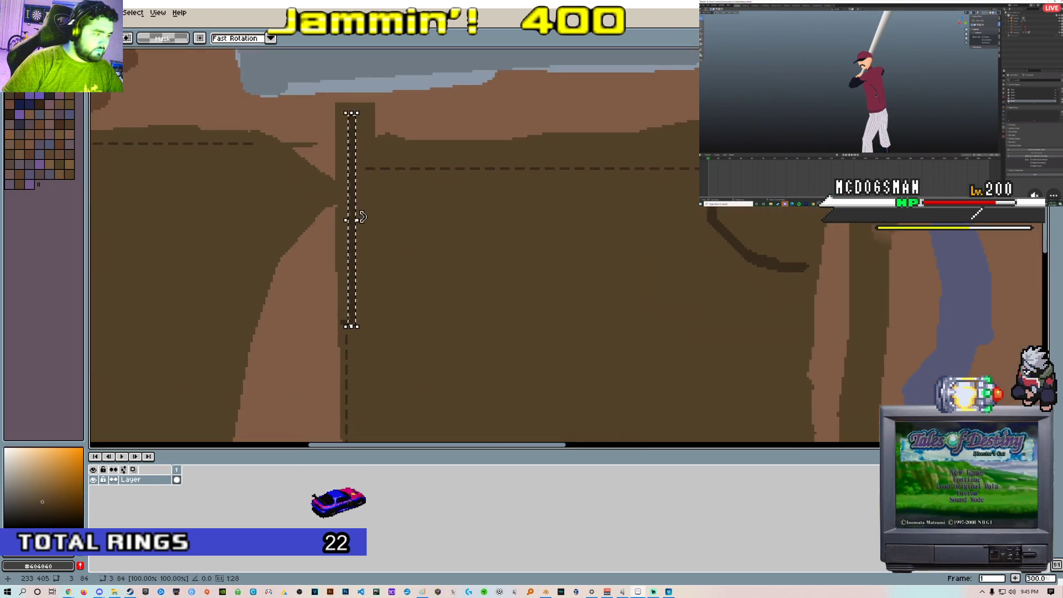
# Place a copy of the dark fly strip in the space between the shorts panel and the blue shape
pyautogui.moveTo(355, 211); pyautogui.dragTo(795, 354)
pyautogui.scroll(-3, 794, 355)
pyautogui.scroll(1, 818, 277)
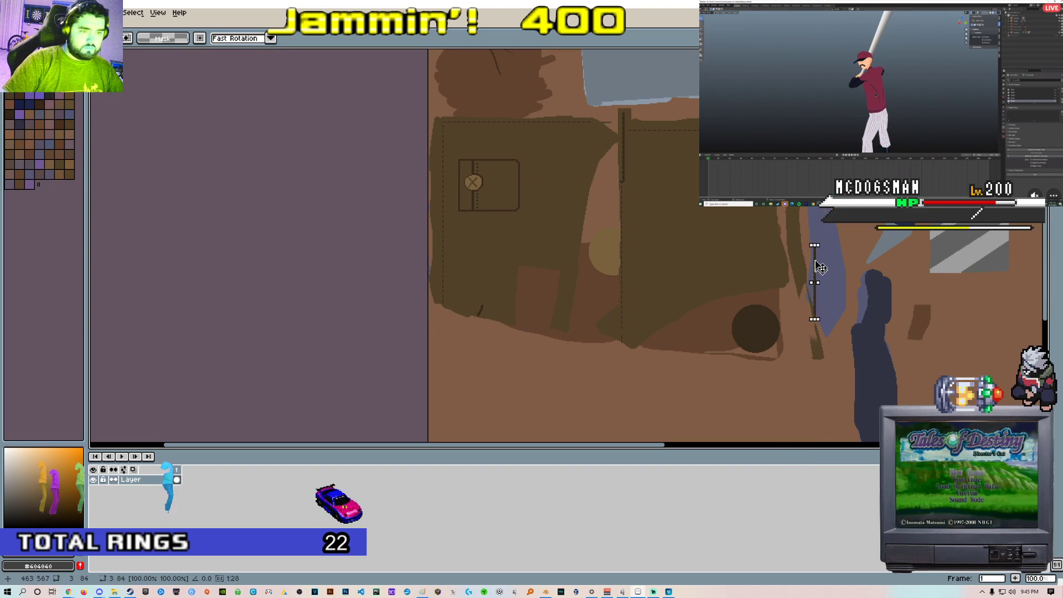
pyautogui.hotkey('alt', 'Tab')
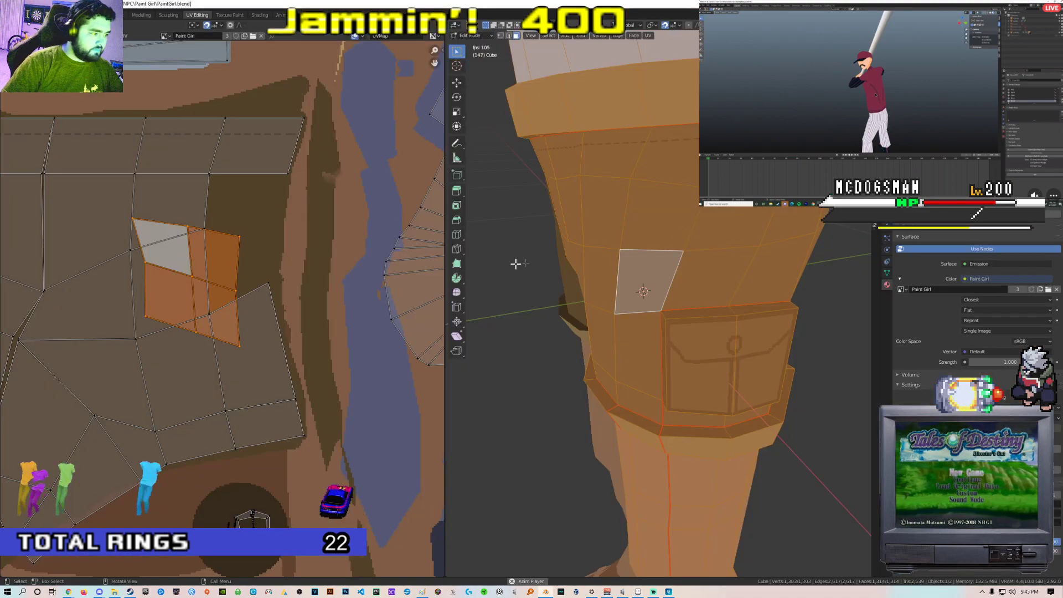
pyautogui.hotkey('alt', 'Tab')
pyautogui.moveTo(642, 226); pyautogui.dragTo(492, 242, button='middle')
pyautogui.scroll(3, 588, 228)
pyautogui.moveTo(767, 180); pyautogui.dragTo(490, 219, button='middle')
pyautogui.click(612, 188)
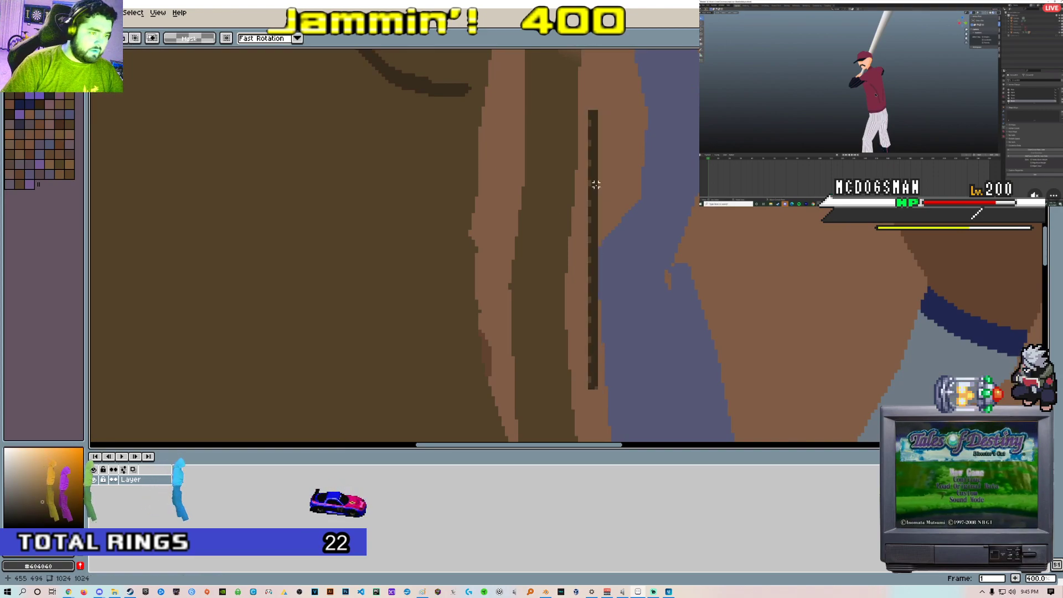
# Paste another copy of the dark strip alongside the first copy and flip it horizontally
pyautogui.hotkey('ctrl', 'v')
pyautogui.press('Return')
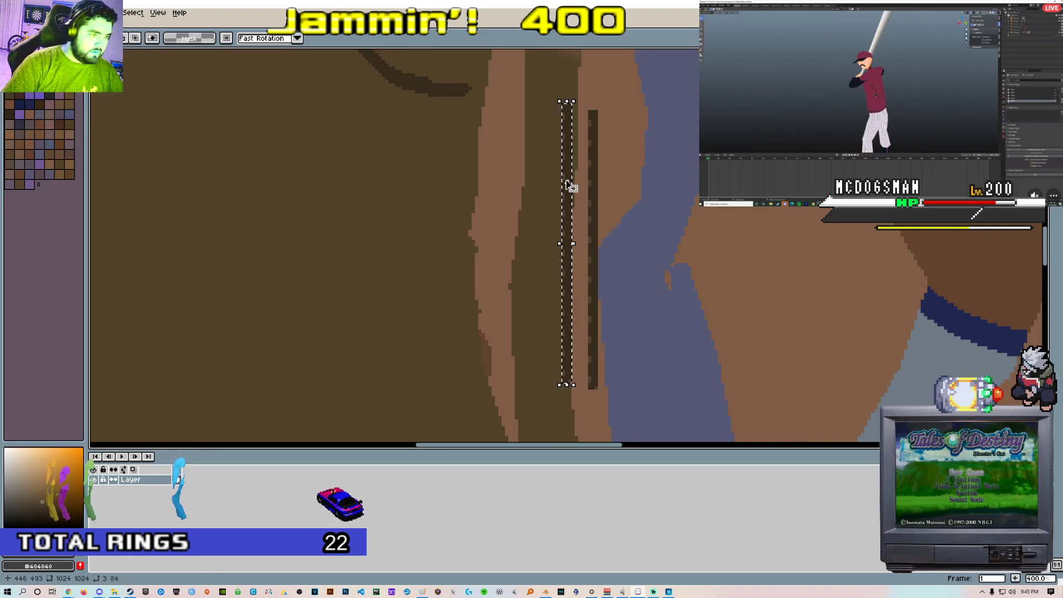
pyautogui.moveTo(29, 13)
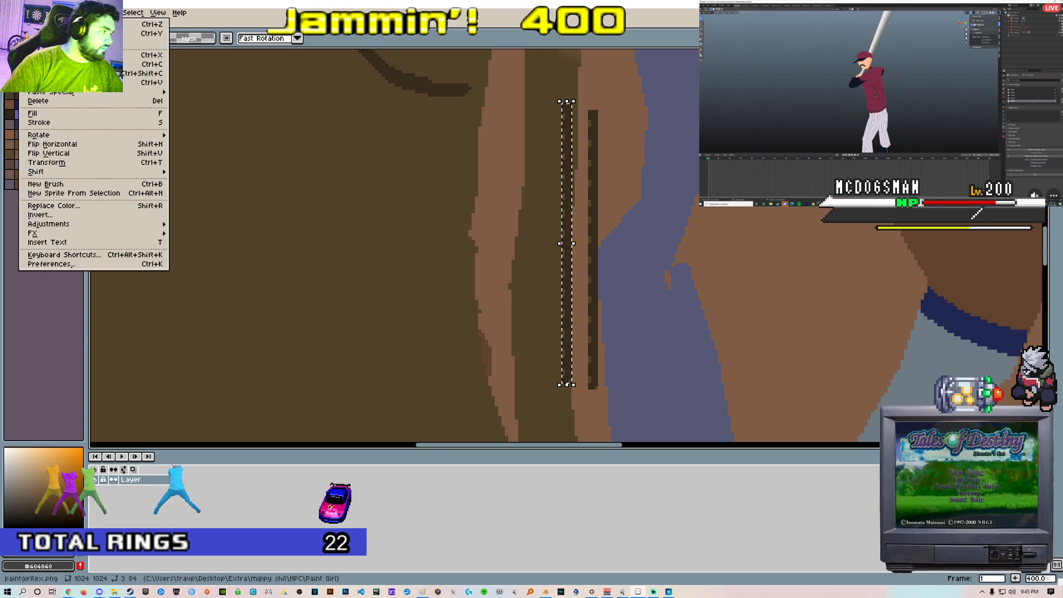
pyautogui.click(66, 147)
pyautogui.scroll(1, 563, 146)
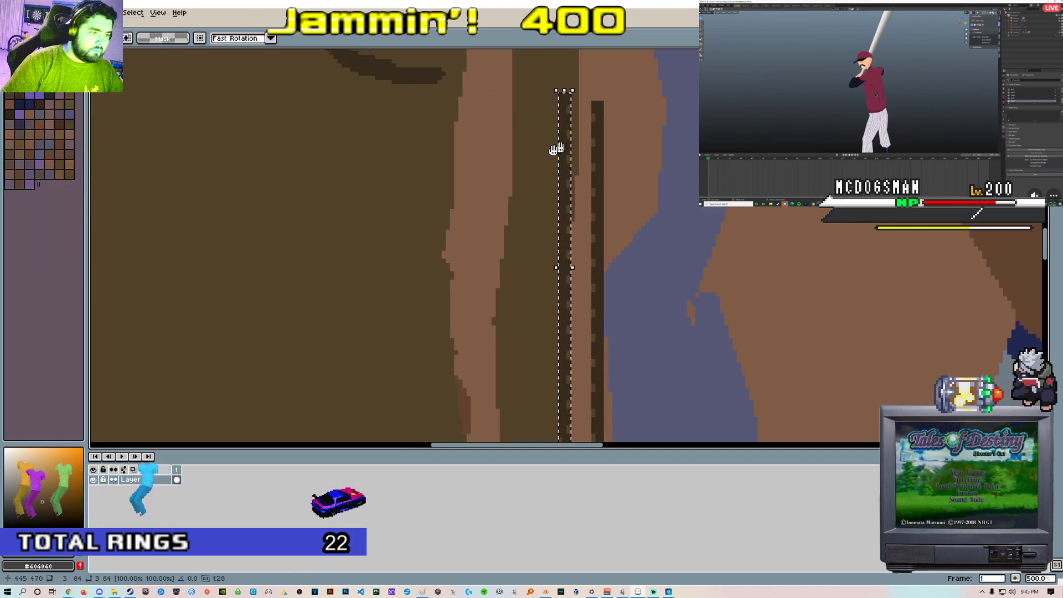
# Move the flipped copy of the dark strip flush against the first copy to form one stitched band
pyautogui.moveTo(563, 146); pyautogui.dragTo(499, 178, button='middle')
pyautogui.moveTo(508, 161); pyautogui.dragTo(532, 174)
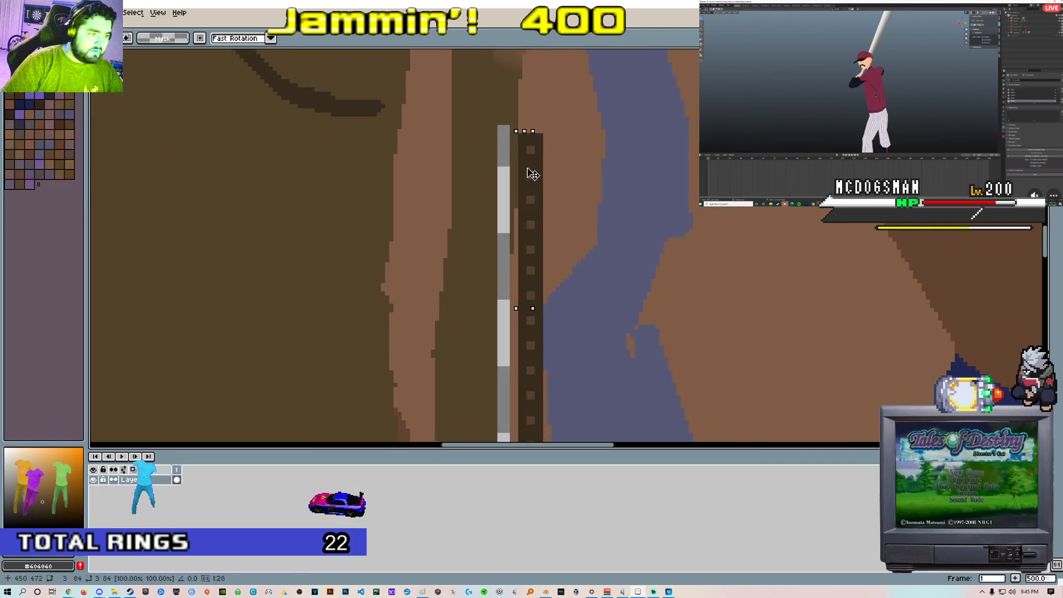
pyautogui.scroll(-1, 561, 186)
pyautogui.scroll(1, 564, 199)
pyautogui.click(564, 199)
pyautogui.scroll(-1, 562, 199)
pyautogui.moveTo(563, 199); pyautogui.dragTo(531, 161, button='middle')
pyautogui.scroll(-2, 531, 161)
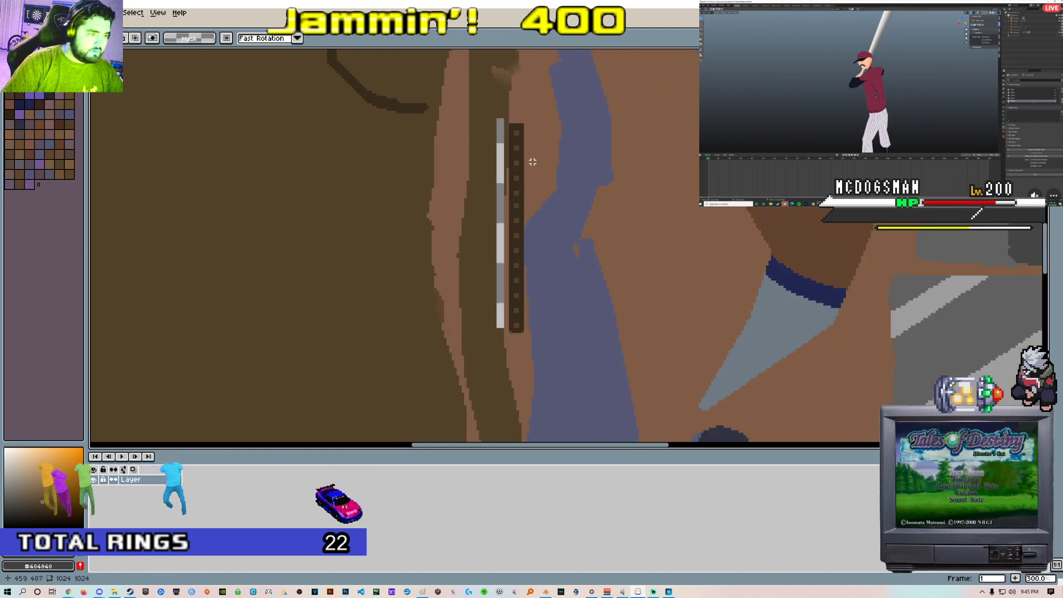
pyautogui.scroll(2, 532, 162)
pyautogui.scroll(-2, 372, 140)
pyautogui.scroll(1, 436, 161)
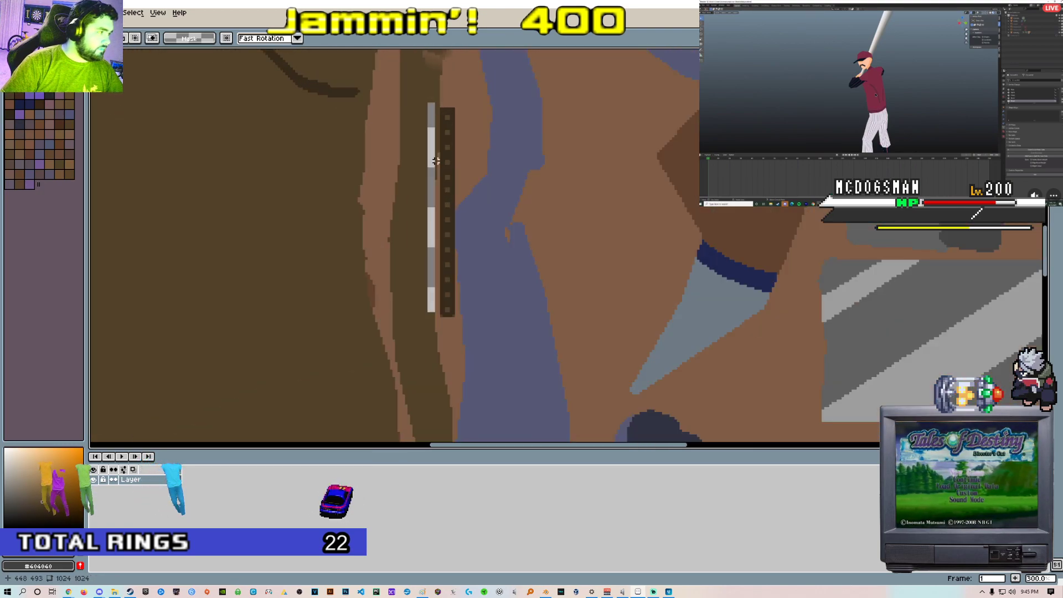
# Switch to Blender, reload the Paint Girl texture and move the side-face UV island over the new stitched band
pyautogui.hotkey('alt', 'Tab')
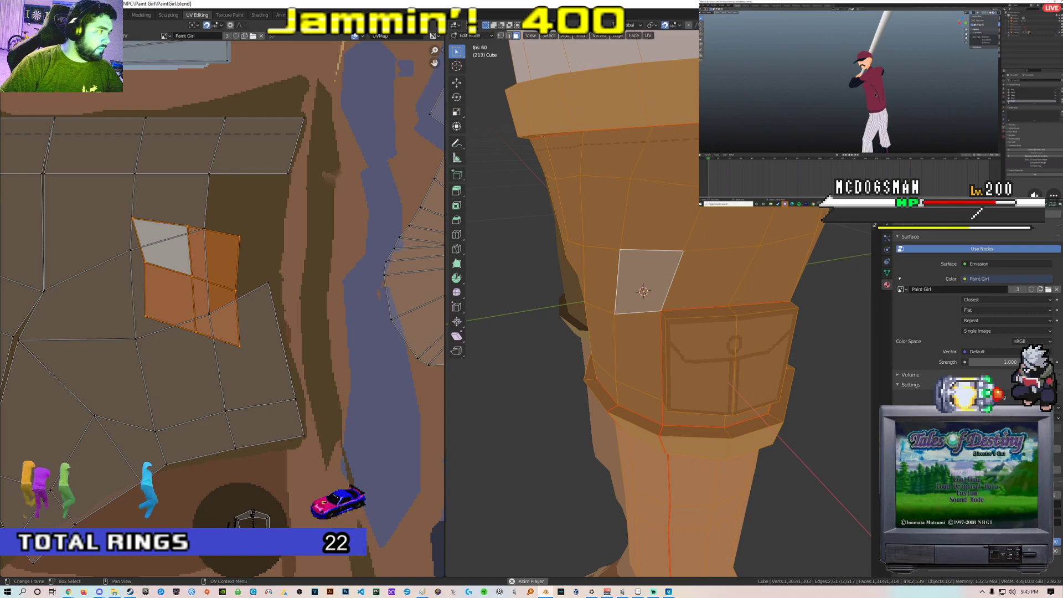
pyautogui.click(108, 35)
pyautogui.click(135, 81)
pyautogui.moveTo(254, 231); pyautogui.dragTo(164, 194, button='middle')
pyautogui.press('g')
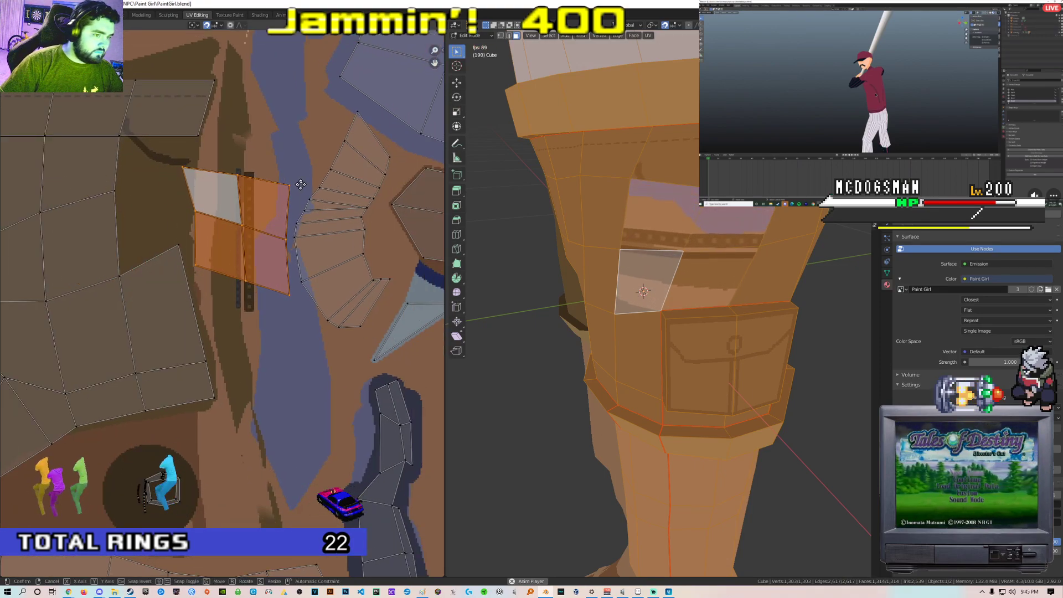
pyautogui.click(271, 199)
# Switch to texture painting and cover the transparent gap beside the stitched band with the shorts' brown
pyautogui.scroll(2, 271, 199)
pyautogui.click(230, 15)
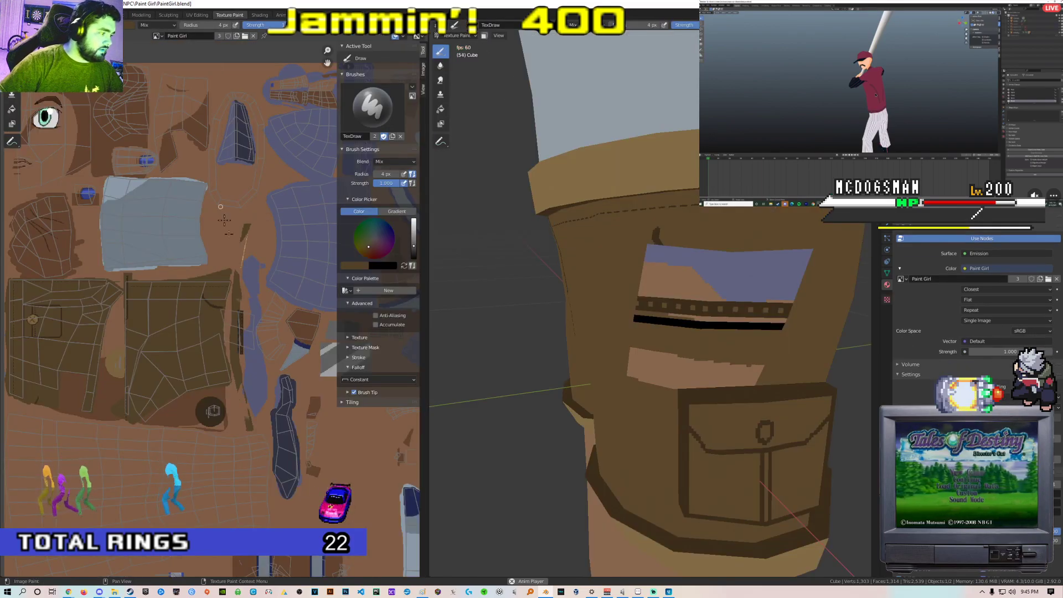
pyautogui.scroll(4, 205, 226)
pyautogui.scroll(2, 205, 226)
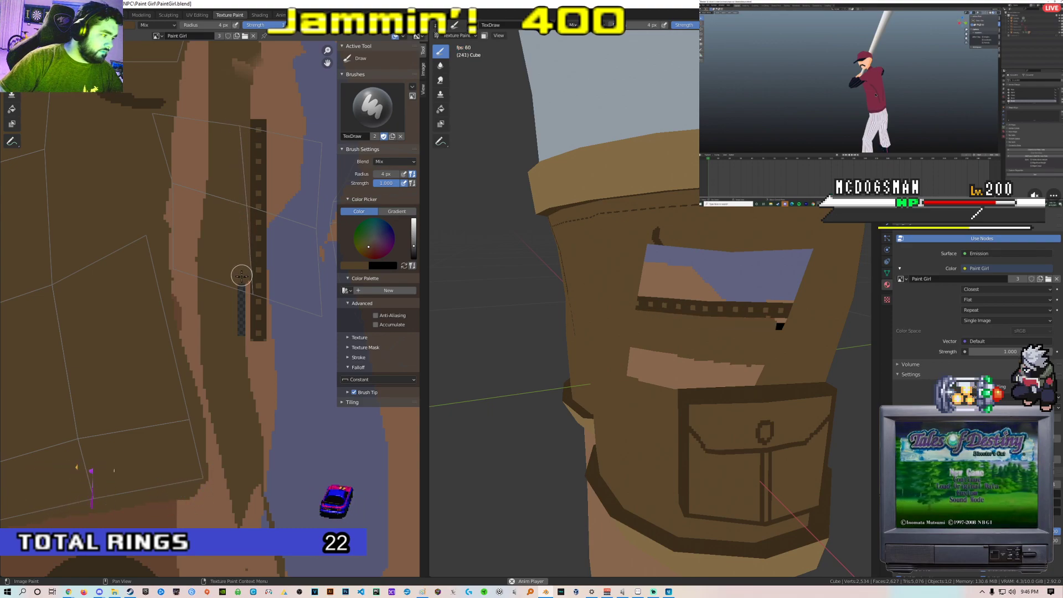
pyautogui.scroll(1, 241, 304)
pyautogui.moveTo(238, 282); pyautogui.dragTo(226, 242, button='middle')
pyautogui.hotkey('ctrl', 'z')
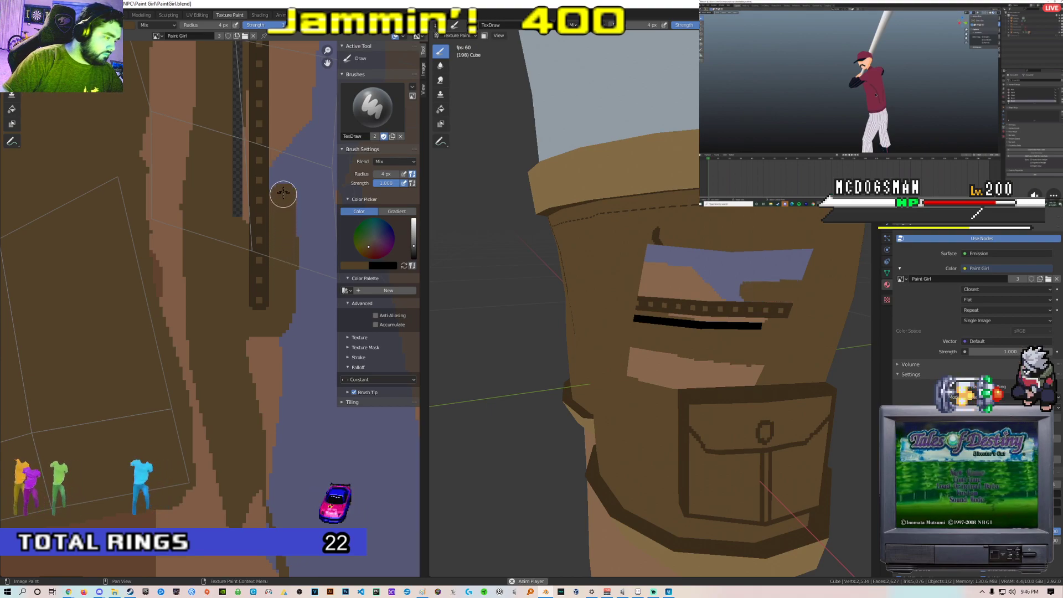
pyautogui.moveTo(283, 96); pyautogui.dragTo(279, 206, button='middle')
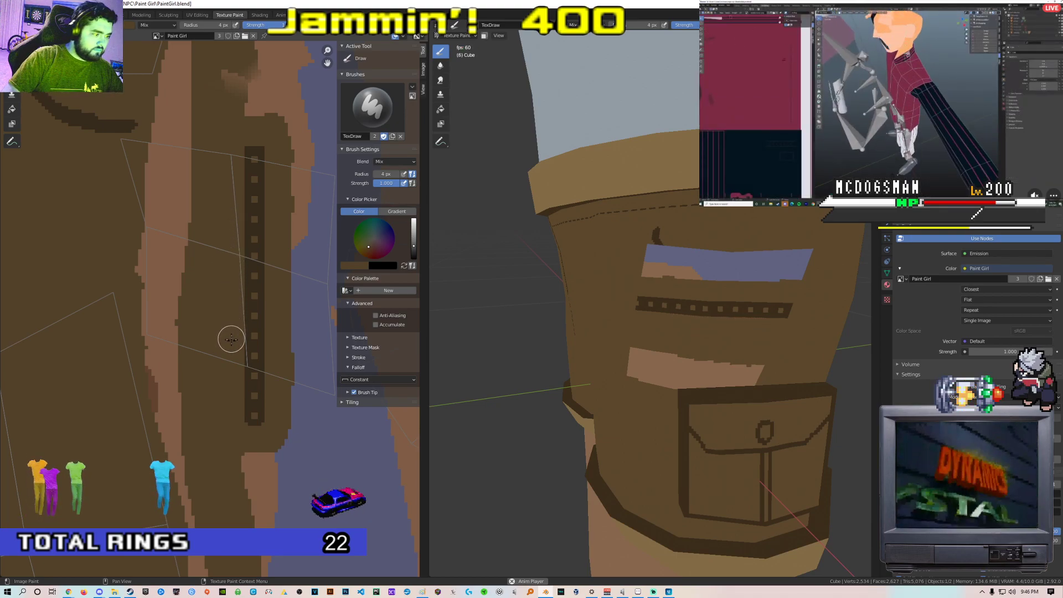
# Paint the shorts' brown over the blue and skin-coloured background inside the island's outer half
pyautogui.scroll(-1, 231, 338)
pyautogui.moveTo(233, 163)
pyautogui.mouseDown()
pyautogui.moveTo(228, 126)
pyautogui.moveTo(271, 119)
pyautogui.moveTo(303, 200)
pyautogui.moveTo(283, 255)
pyautogui.mouseUp()
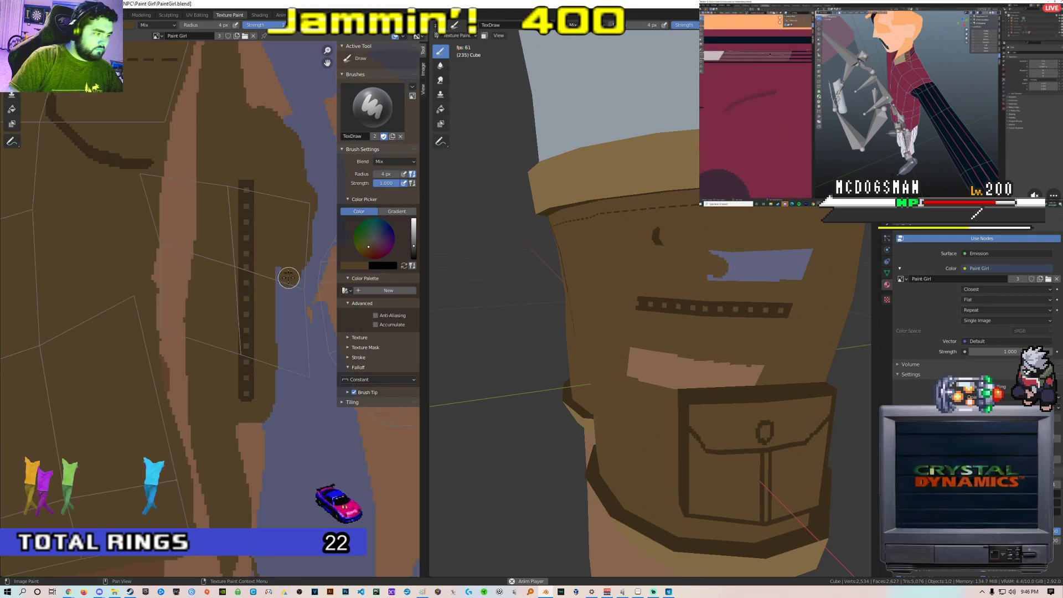
pyautogui.moveTo(295, 306)
pyautogui.mouseDown()
pyautogui.moveTo(284, 380)
pyautogui.moveTo(298, 380)
pyautogui.moveTo(306, 358)
pyautogui.moveTo(306, 296)
pyautogui.mouseUp()
pyautogui.moveTo(309, 216); pyautogui.dragTo(294, 208, button='middle')
pyautogui.scroll(1, 273, 240)
pyautogui.scroll(1, 265, 289)
pyautogui.moveTo(266, 289); pyautogui.dragTo(234, 287, button='middle')
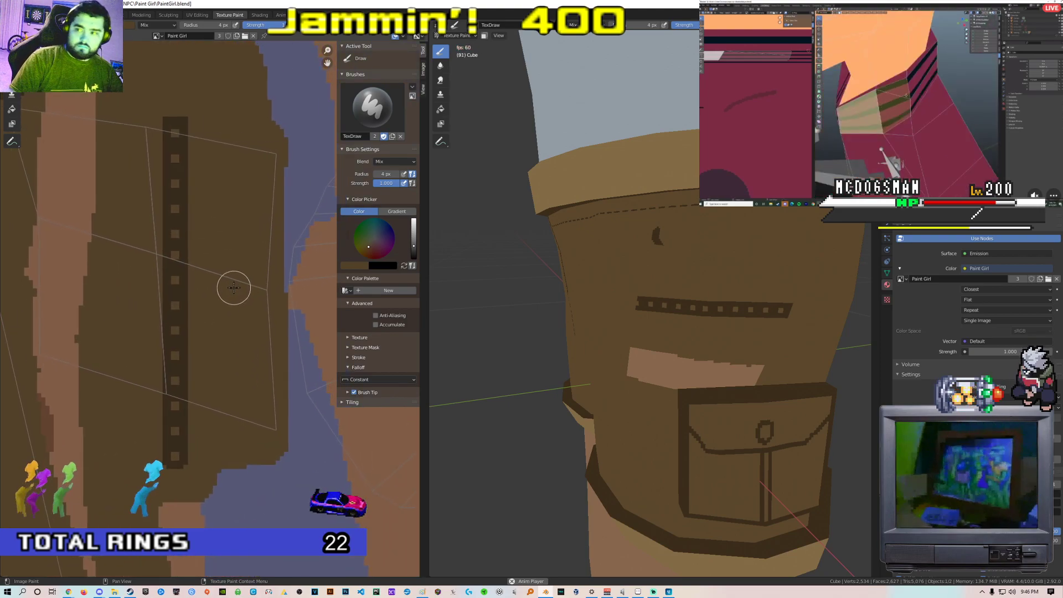
# Paint brown over the skin-coloured gap between the shorts panel and the stitched band's island
pyautogui.scroll(-1, 226, 280)
pyautogui.moveTo(161, 228); pyautogui.dragTo(186, 272, button='middle')
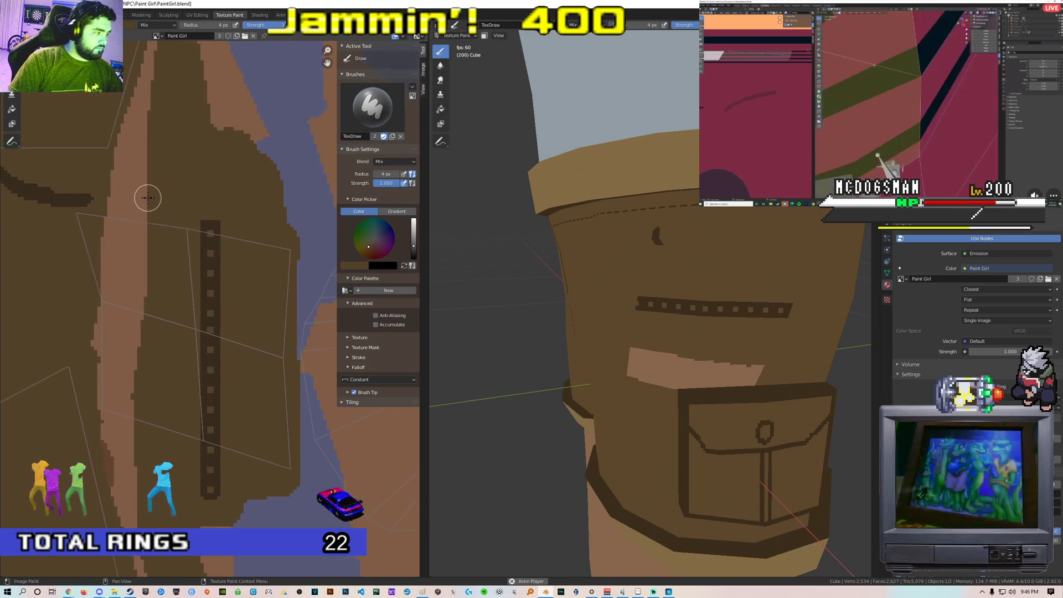
pyautogui.moveTo(127, 280); pyautogui.dragTo(171, 277, button='middle')
pyautogui.moveTo(38, 194); pyautogui.dragTo(117, 209, button='middle')
pyautogui.moveTo(165, 198)
pyautogui.mouseDown()
pyautogui.moveTo(78, 178)
pyautogui.moveTo(36, 147)
pyautogui.mouseUp()
pyautogui.scroll(-2, 187, 304)
pyautogui.moveTo(187, 304); pyautogui.dragTo(164, 225, button='middle')
pyautogui.moveTo(178, 192); pyautogui.dragTo(199, 452)
pyautogui.moveTo(188, 391)
pyautogui.mouseDown()
pyautogui.moveTo(161, 273)
pyautogui.moveTo(164, 202)
pyautogui.mouseUp()
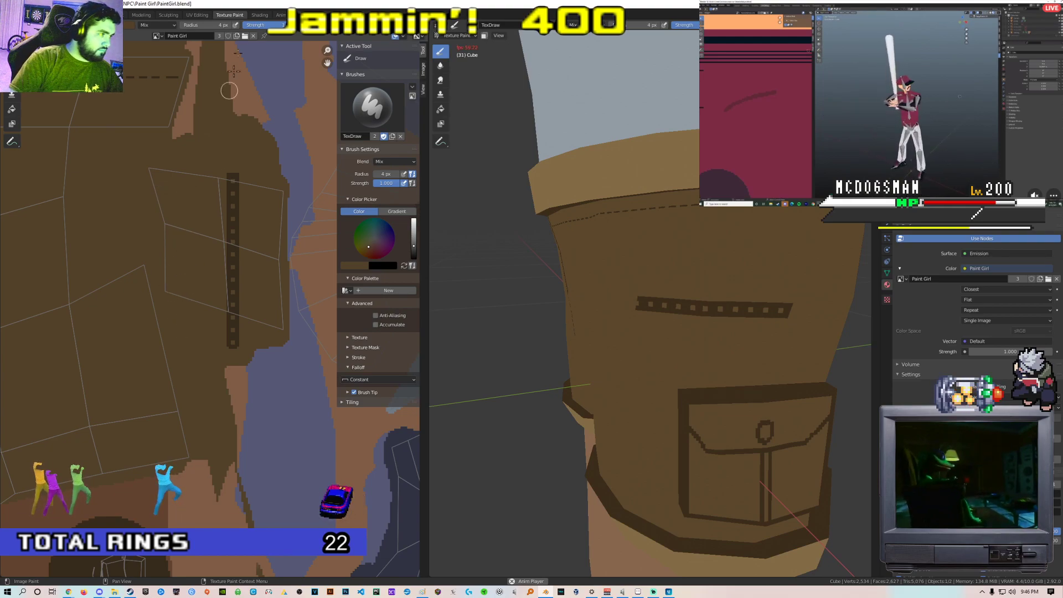
# Return to UV editing and rotate the side-face island so the stitched band runs diagonally across the shorts
pyautogui.click(189, 16)
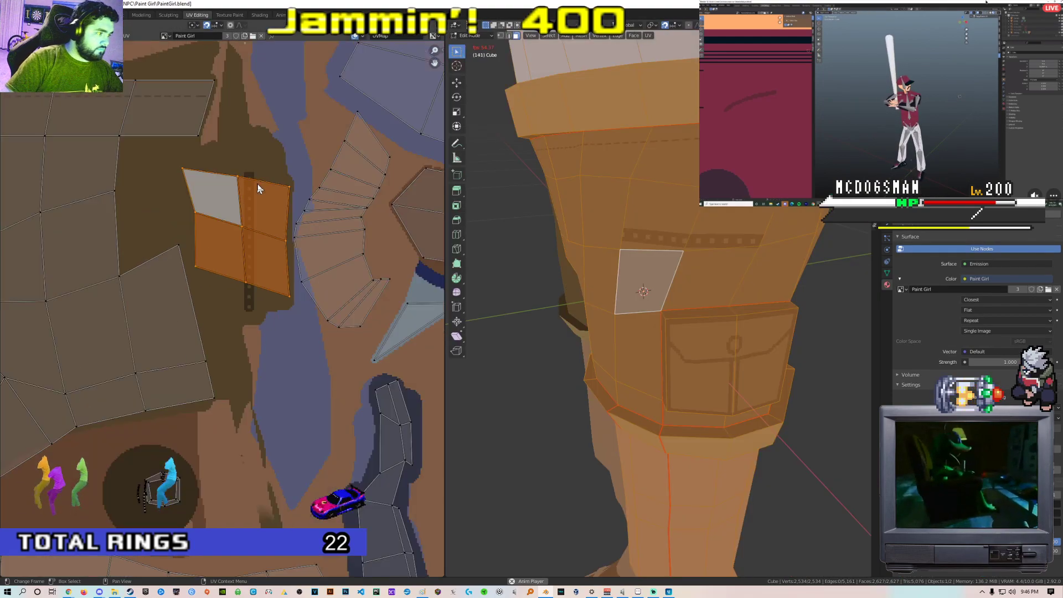
pyautogui.press('r')
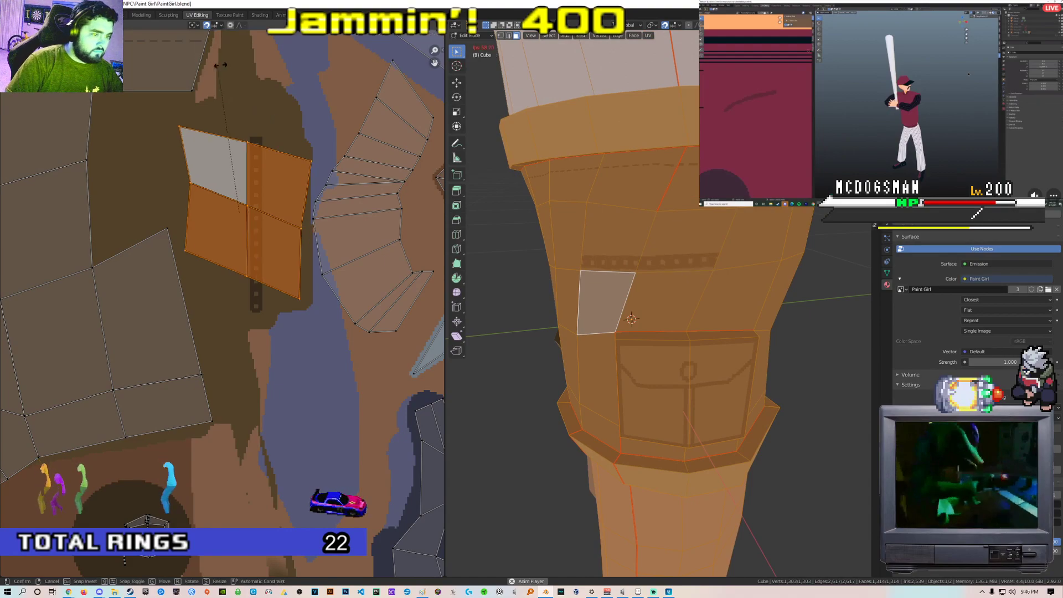
pyautogui.click(109, 93)
# Scale and reposition the rotated side-face island until it spans most of the stitched band
pyautogui.press('s')
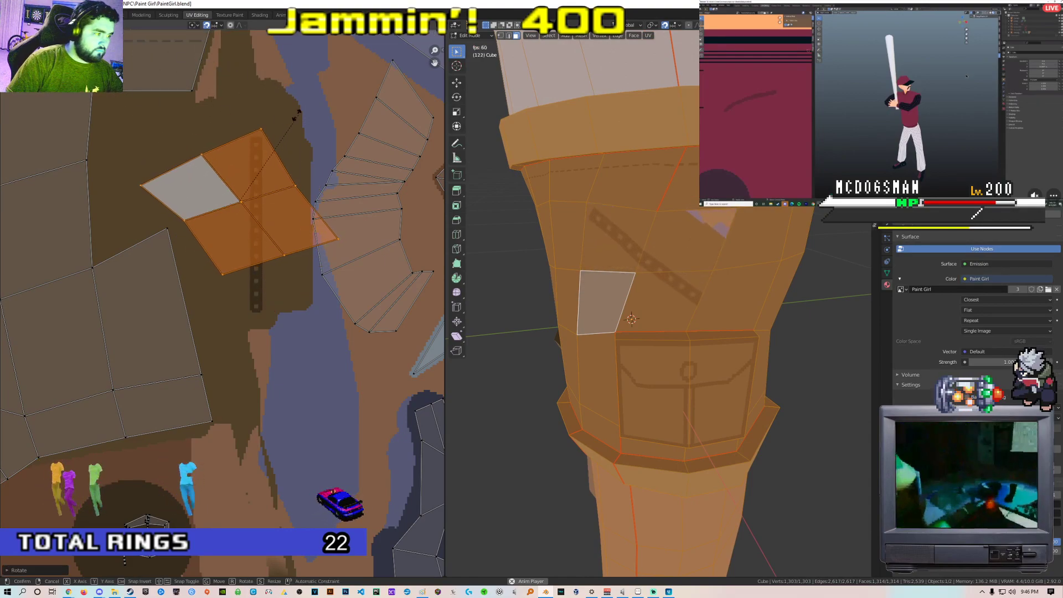
pyautogui.click(279, 119)
pyautogui.press('g')
pyautogui.click(274, 126)
pyautogui.press('s')
pyautogui.click(261, 130)
pyautogui.press('g')
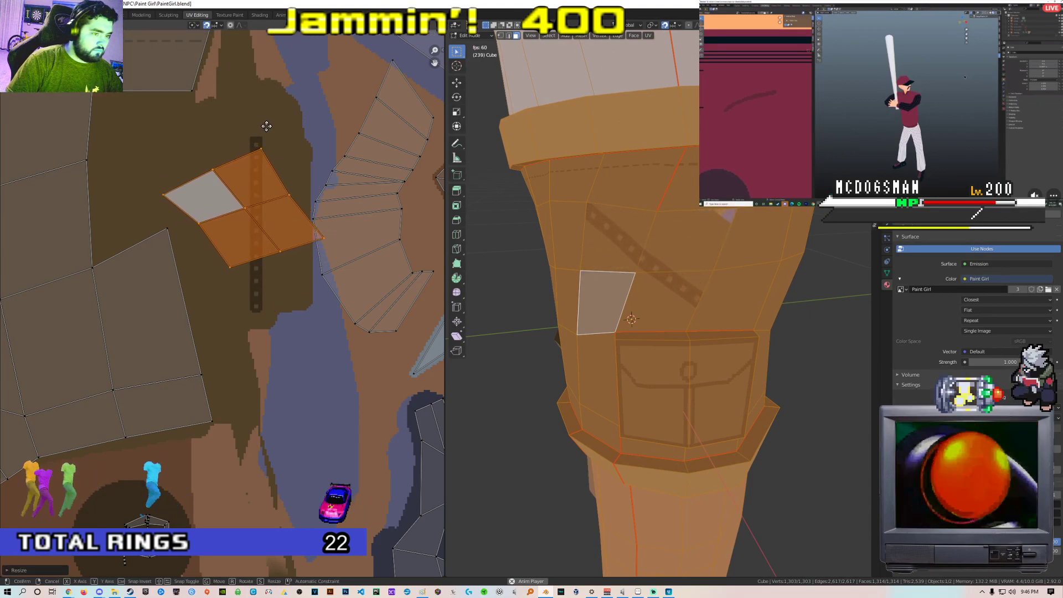
pyautogui.click(267, 125)
pyautogui.press('s')
pyautogui.click(258, 134)
pyautogui.press('g')
pyautogui.click(261, 140)
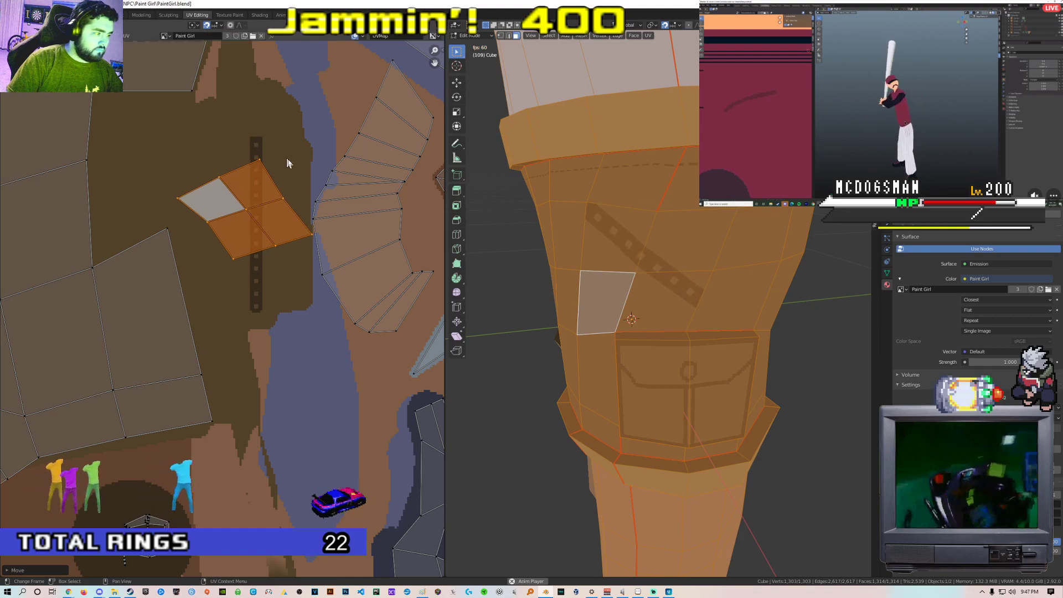
pyautogui.press('s')
pyautogui.click(349, 172)
pyautogui.press('g')
pyautogui.click(362, 175)
pyautogui.scroll(-1, 360, 179)
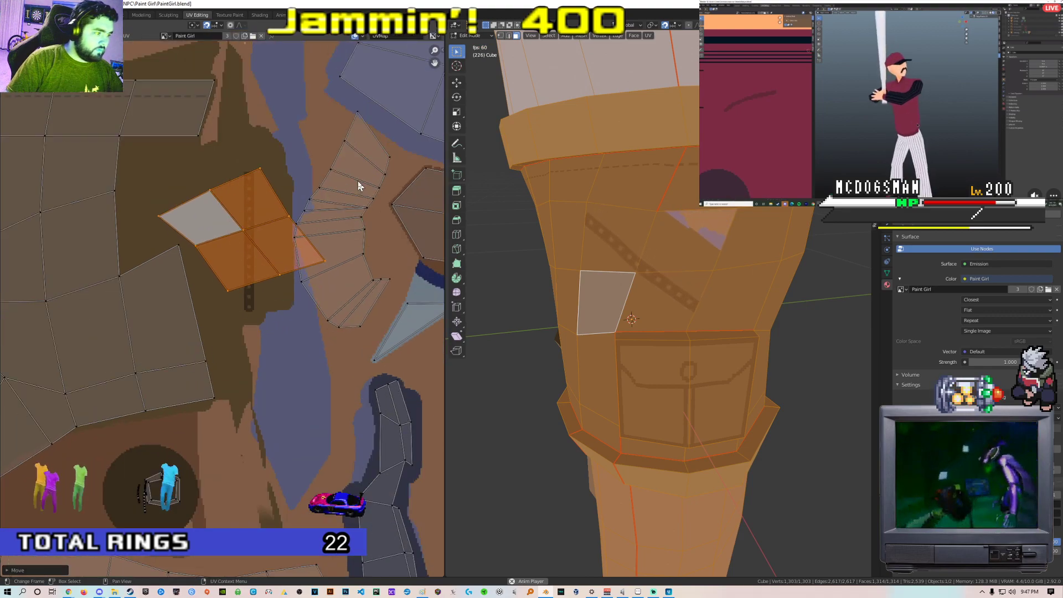
# Move the island's centre, upper and lower vertices individually so the stitched band curves into a pocket opening on the model
pyautogui.moveTo(358, 180); pyautogui.dragTo(343, 189, button='middle')
pyautogui.click(247, 238)
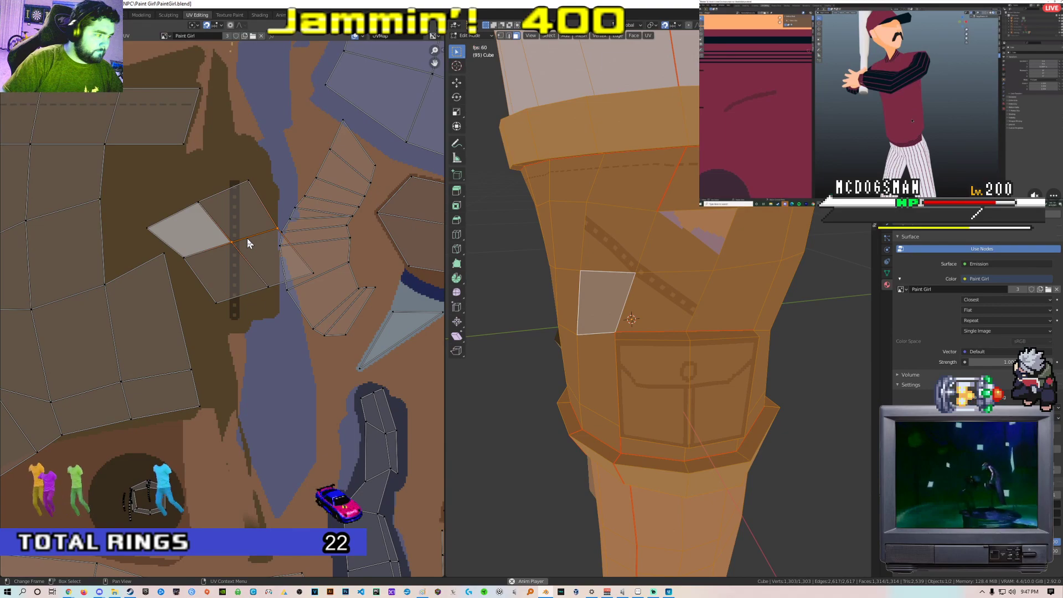
pyautogui.press('g')
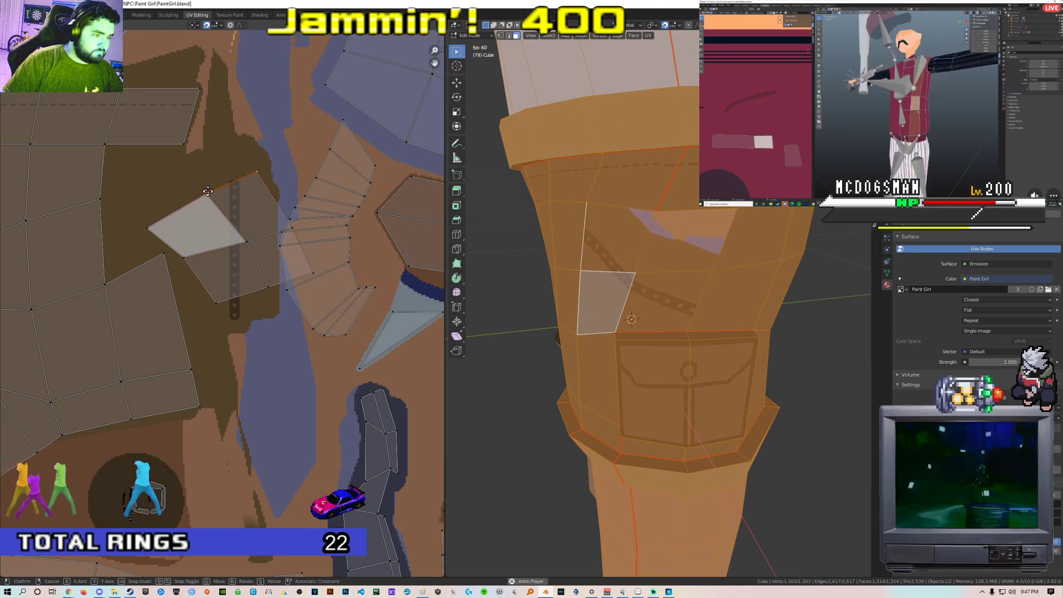
pyautogui.click(208, 188)
pyautogui.click(301, 244)
pyautogui.press('g')
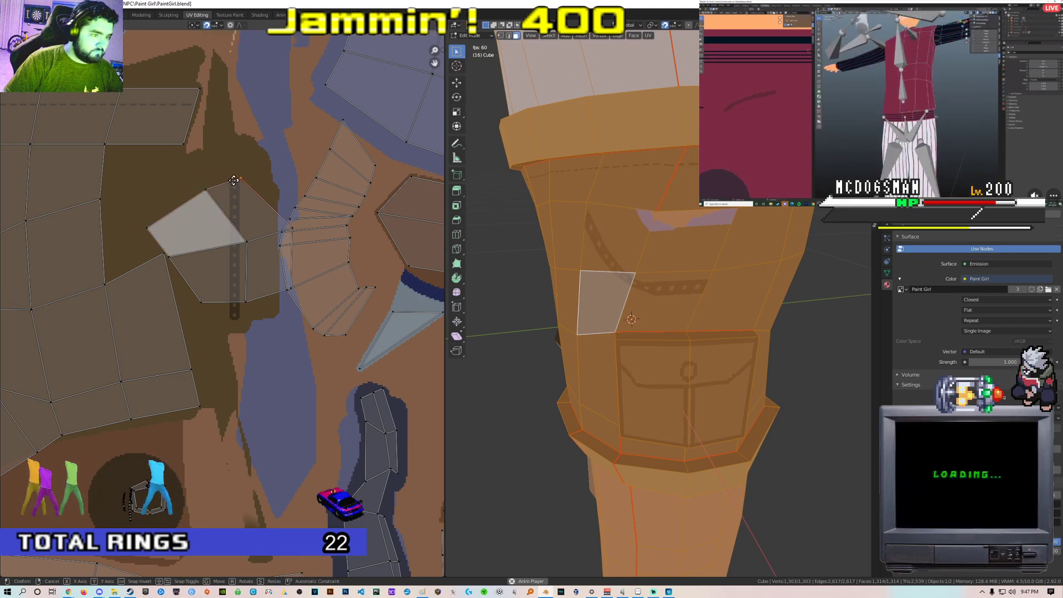
pyautogui.press('x')
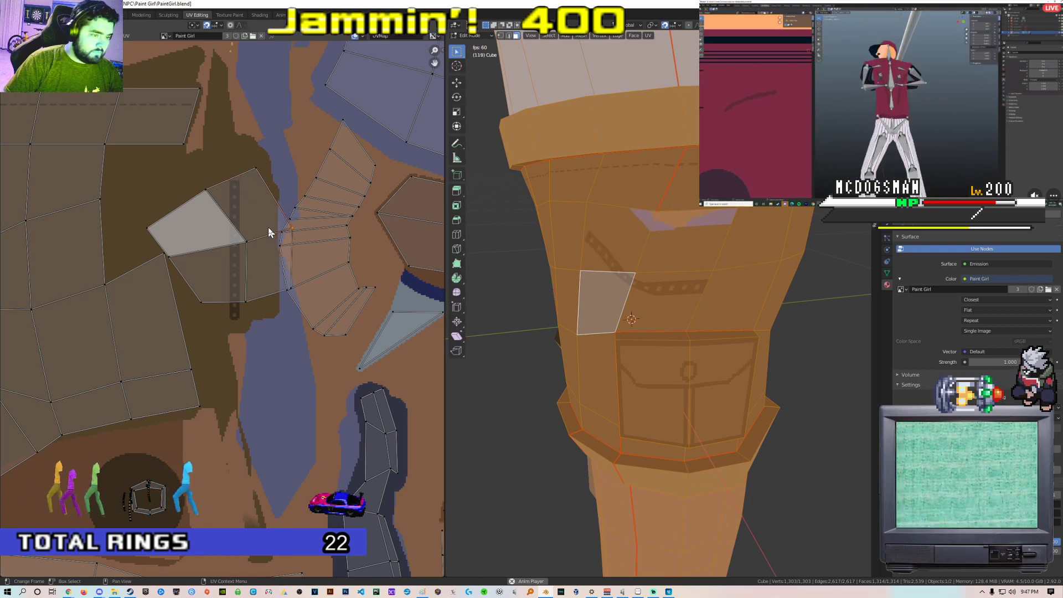
pyautogui.press('x')
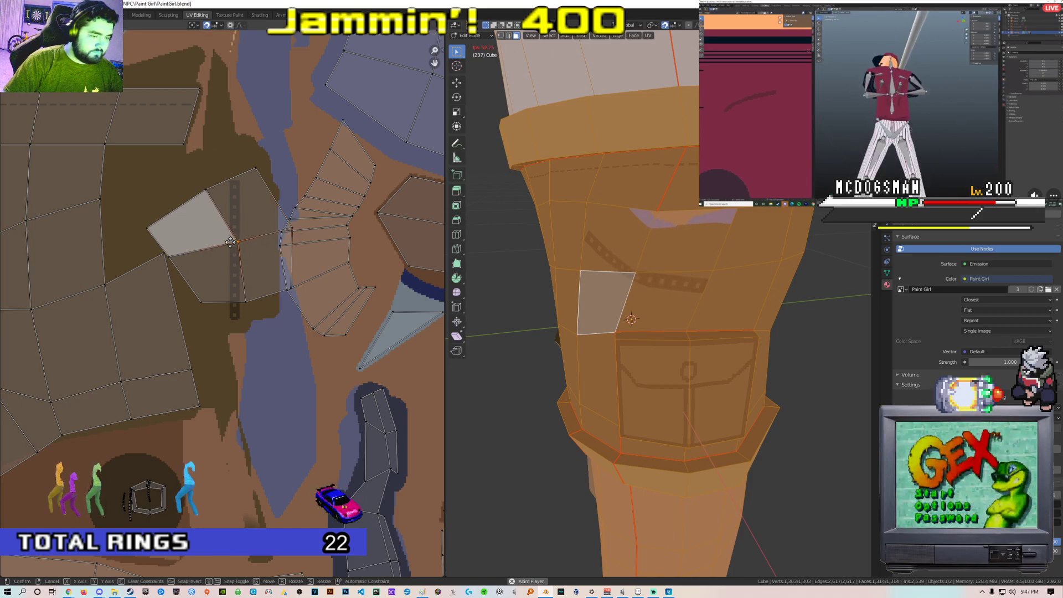
pyautogui.click(230, 242)
# Try repositioning the vertices along the island's lower, outer and upper edges to refine the band's curve
pyautogui.press('Tab')
pyautogui.moveTo(600, 244)
pyautogui.mouseDown(button='middle')
pyautogui.moveTo(701, 244)
pyautogui.moveTo(590, 237)
pyautogui.moveTo(616, 238)
pyautogui.mouseUp(button='middle')
pyautogui.press('Tab')
pyautogui.click(623, 260)
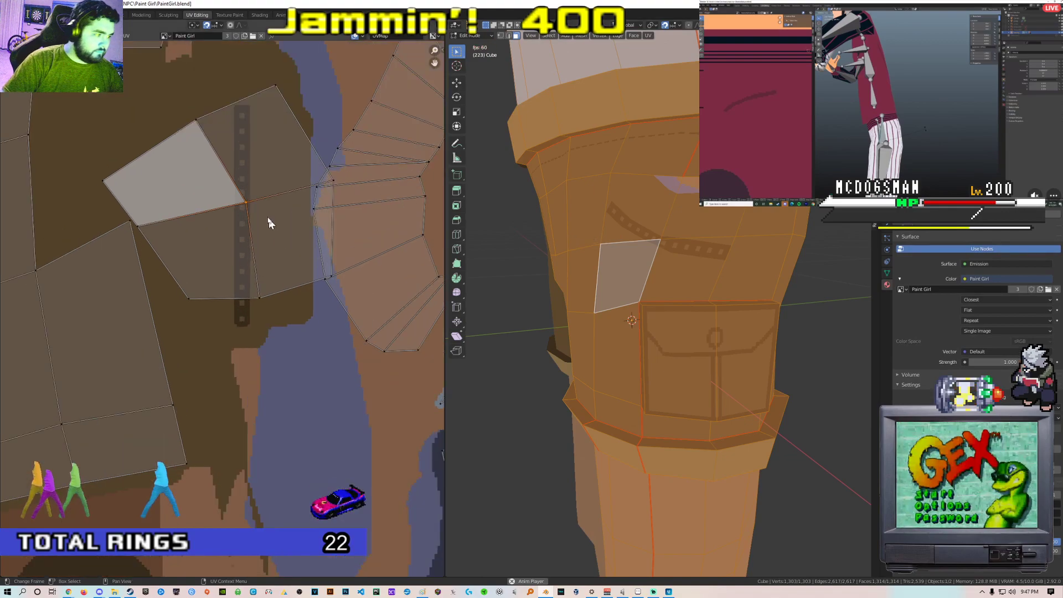
pyautogui.click(249, 290)
pyautogui.press('g')
pyautogui.click(250, 297)
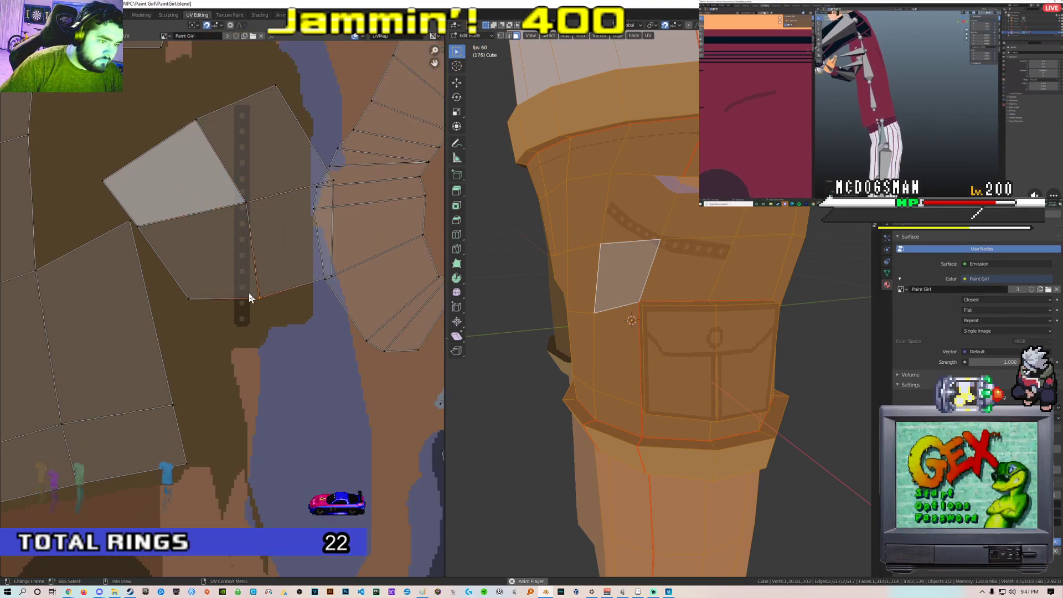
pyautogui.click(329, 277)
pyautogui.press('g')
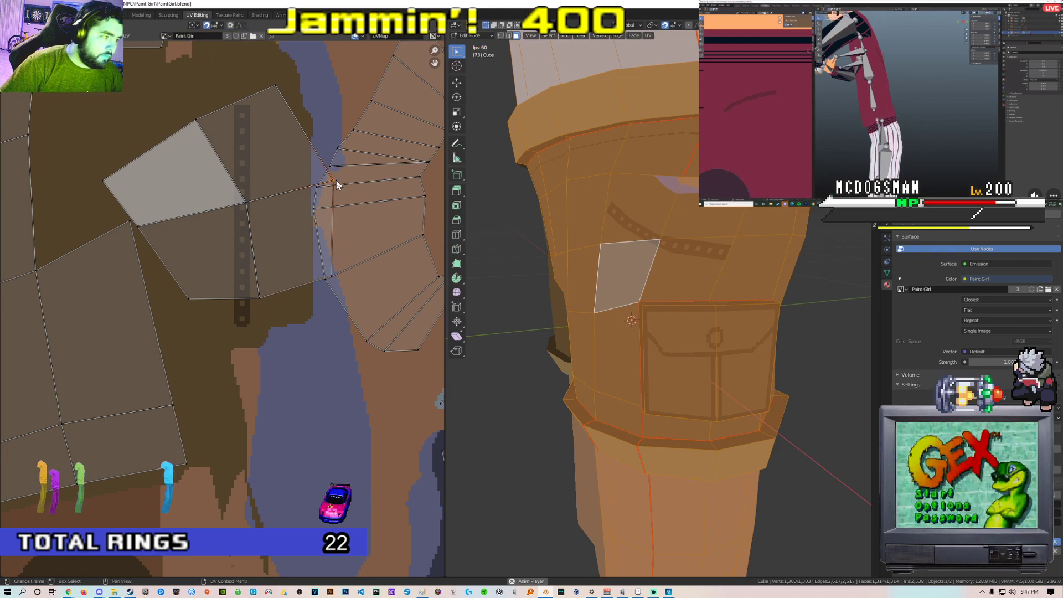
pyautogui.moveTo(292, 100); pyautogui.dragTo(285, 150, button='middle')
pyautogui.click(276, 139)
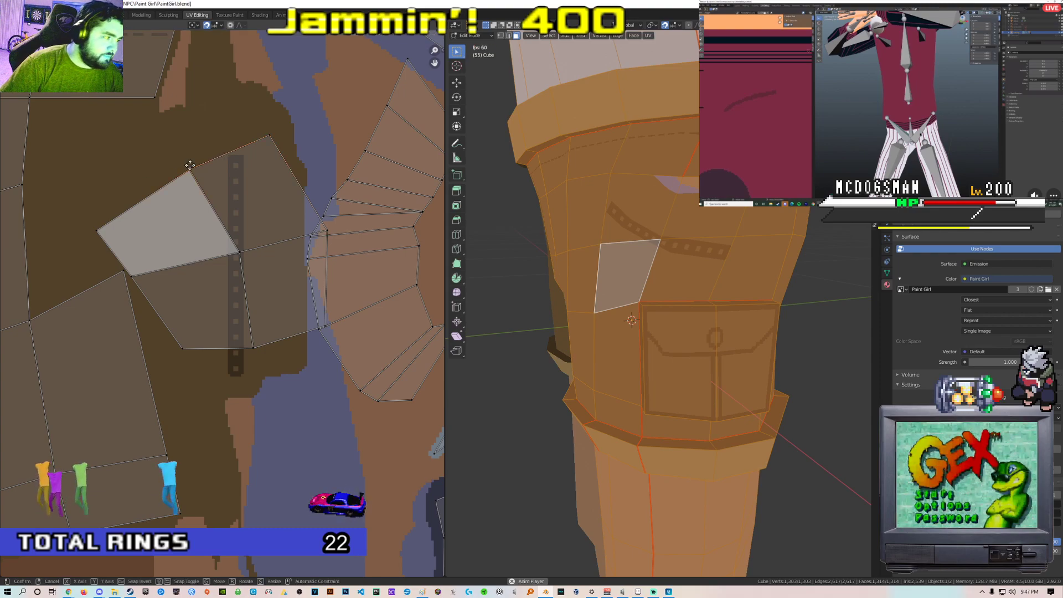
# Move the island's centre vertex to the band's inner edge and pull the neighbouring inner-side vertex away from the shorts panel
pyautogui.click(239, 253)
pyautogui.press('g')
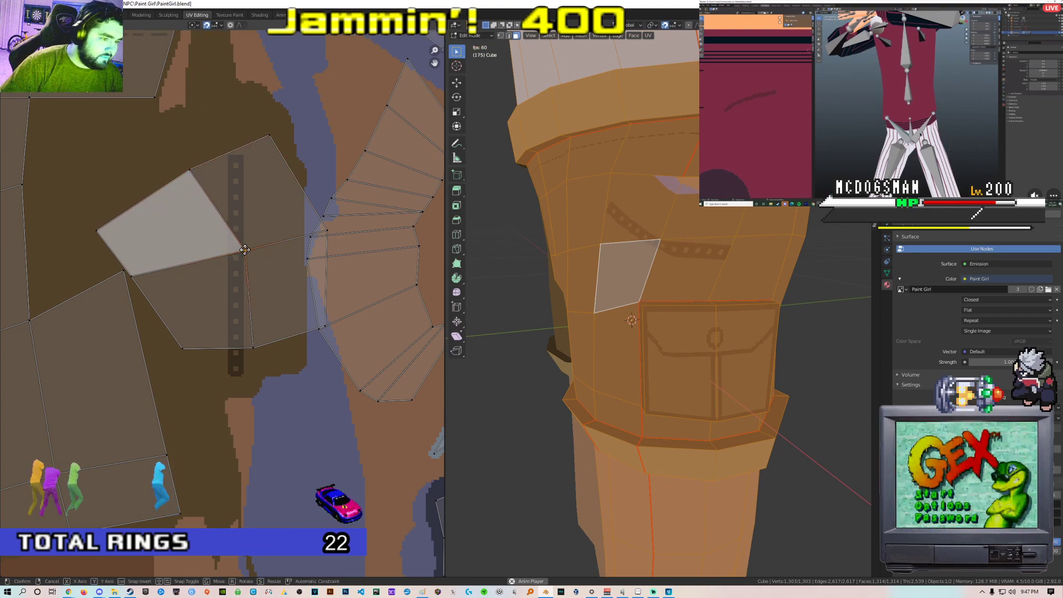
pyautogui.click(231, 251)
pyautogui.click(138, 276)
pyautogui.press('g')
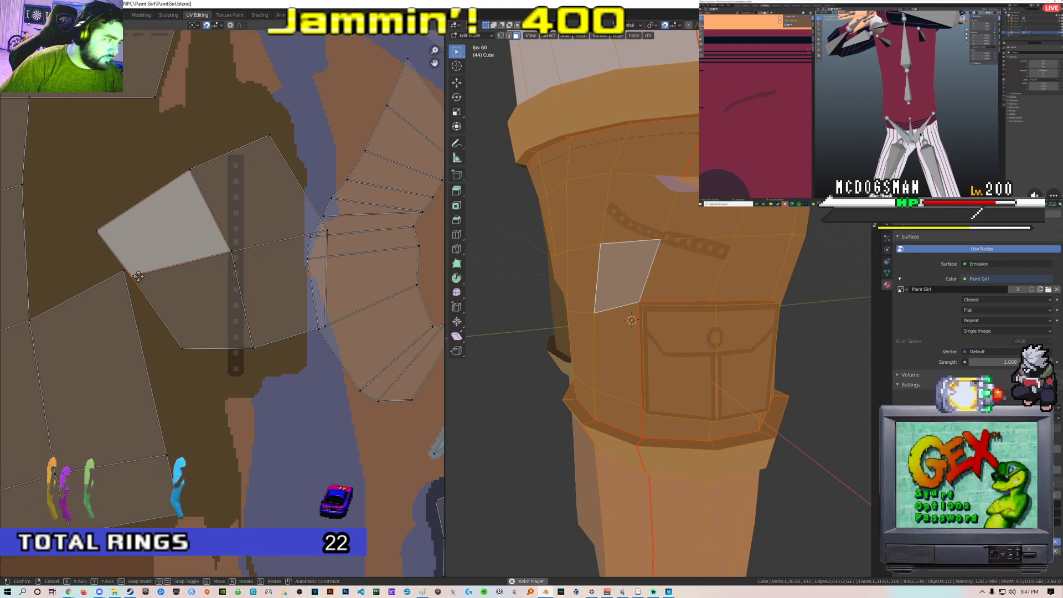
pyautogui.click(153, 263)
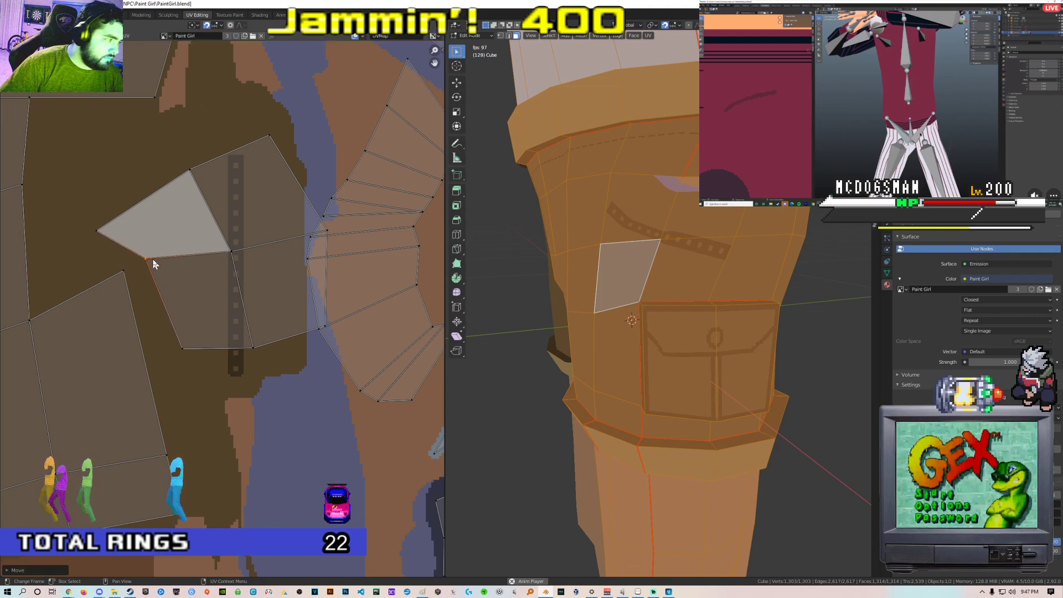
# Try scaling the inner and lower vertex pairs of the island and moving its lower inner corner
pyautogui.keyDown('shift'); pyautogui.click(98, 230); pyautogui.keyUp('shift')
pyautogui.press('s')
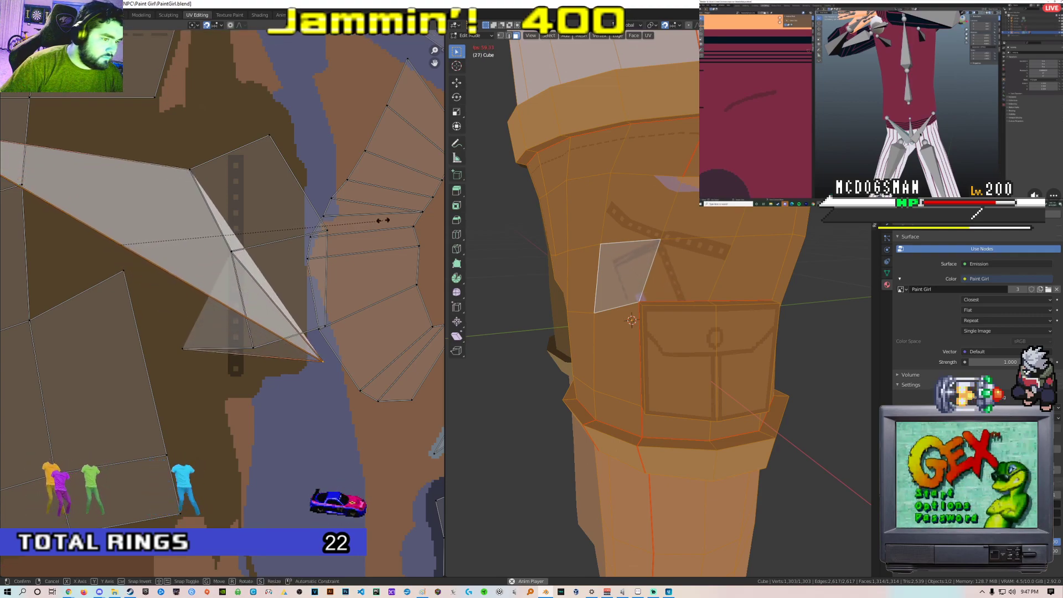
pyautogui.rightClick(211, 325)
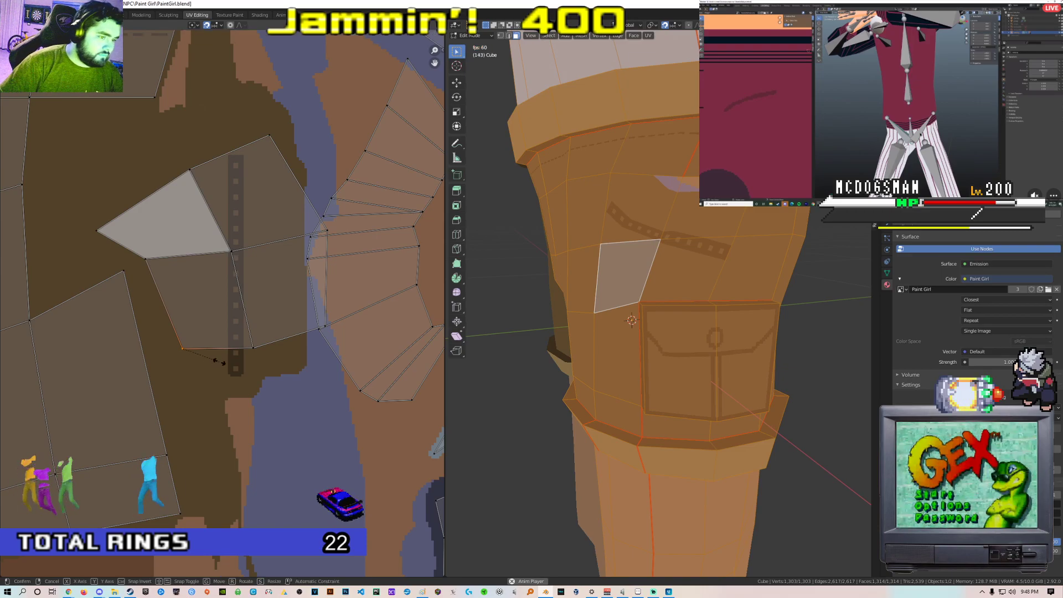
pyautogui.keyDown('shift'); pyautogui.click(253, 348); pyautogui.keyUp('shift')
pyautogui.press('s')
pyautogui.rightClick(371, 349)
pyautogui.click(178, 352)
pyautogui.press('g')
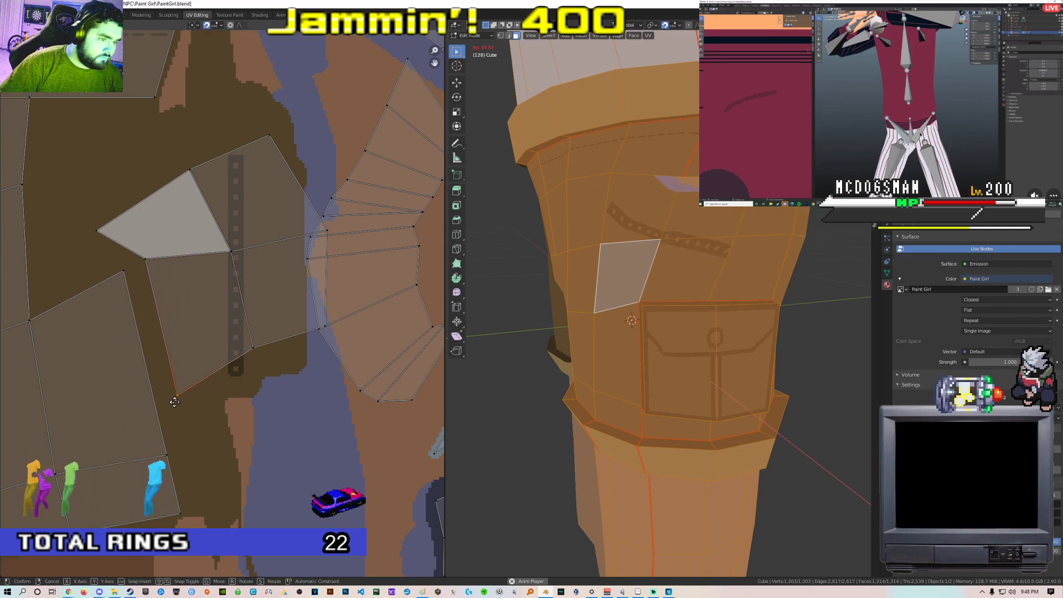
pyautogui.press('Escape')
# Move the pocket island's lower inner corner vertex up and inward, level with the neighbouring lower vertex
pyautogui.press('h')
pyautogui.rightClick(202, 375)
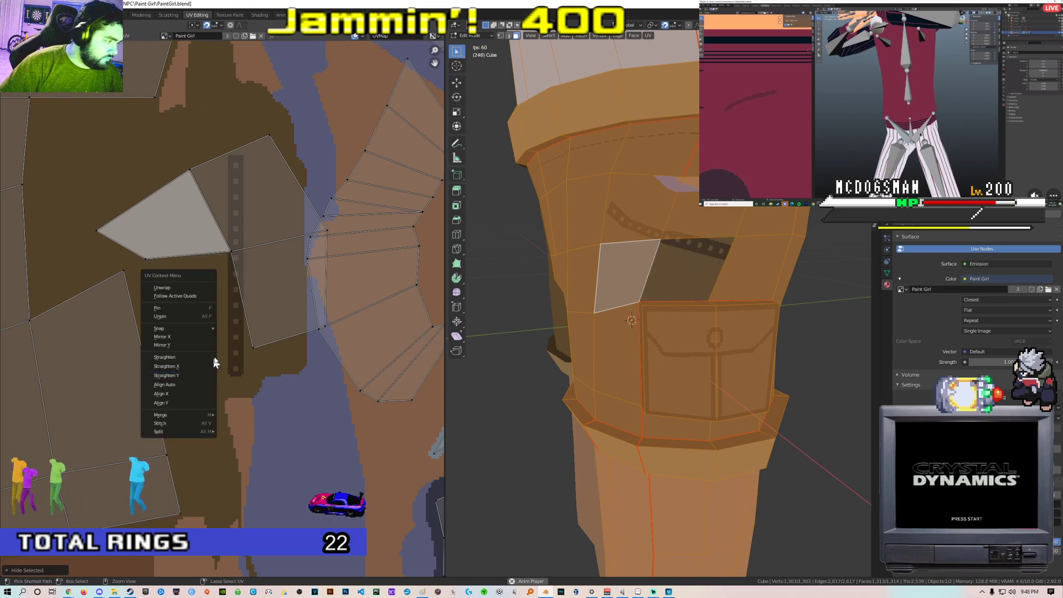
pyautogui.hotkey('ctrl', 'z')
pyautogui.press('g')
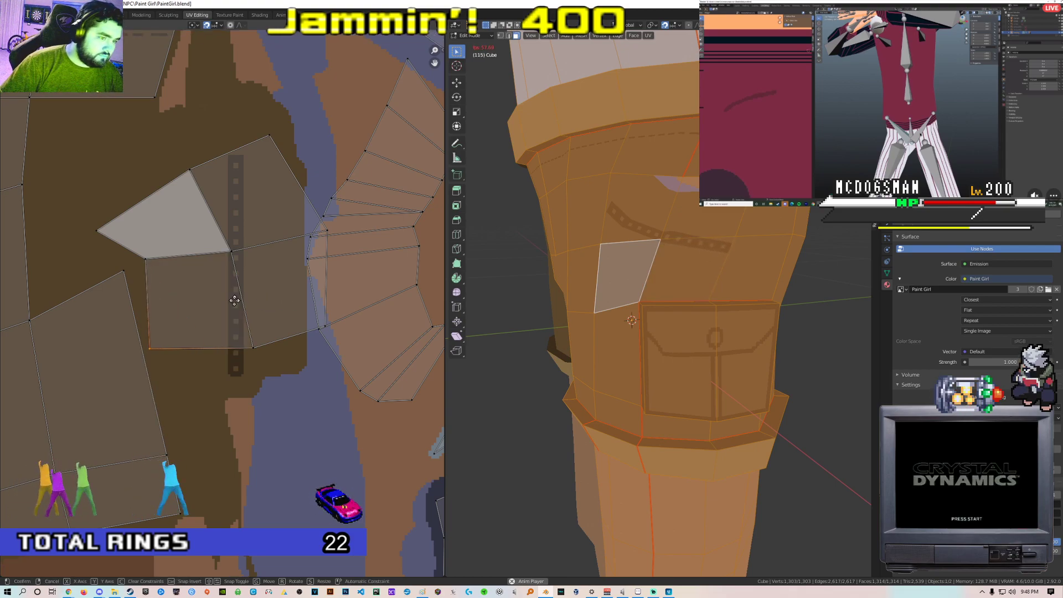
pyautogui.click(217, 302)
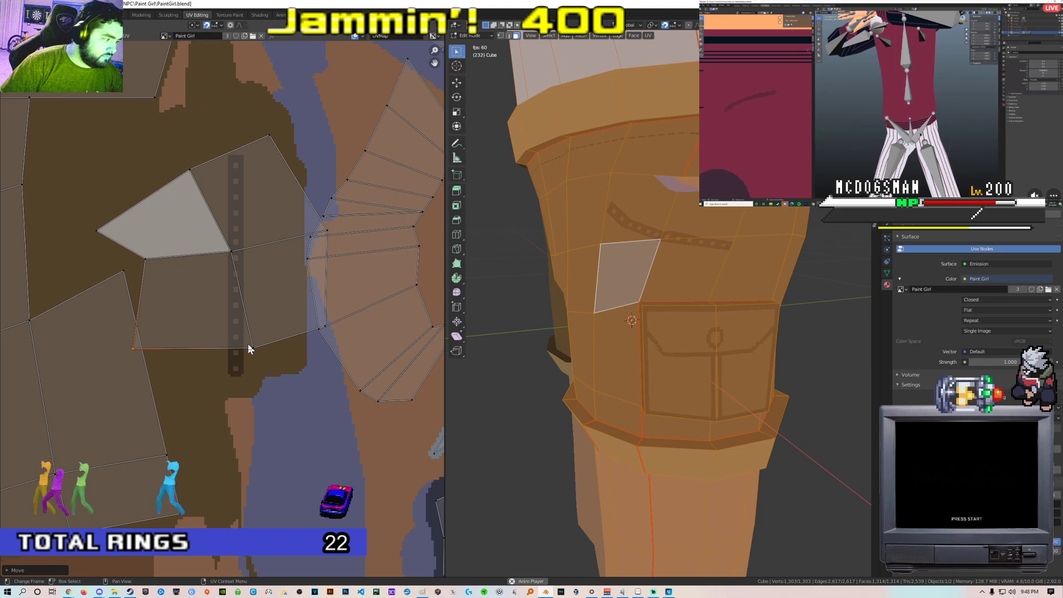
# Move the island's lower middle vertex onto the stitched band so the band's end straightens on the shorts, and select the centre vertex
pyautogui.click(248, 349)
pyautogui.press('g')
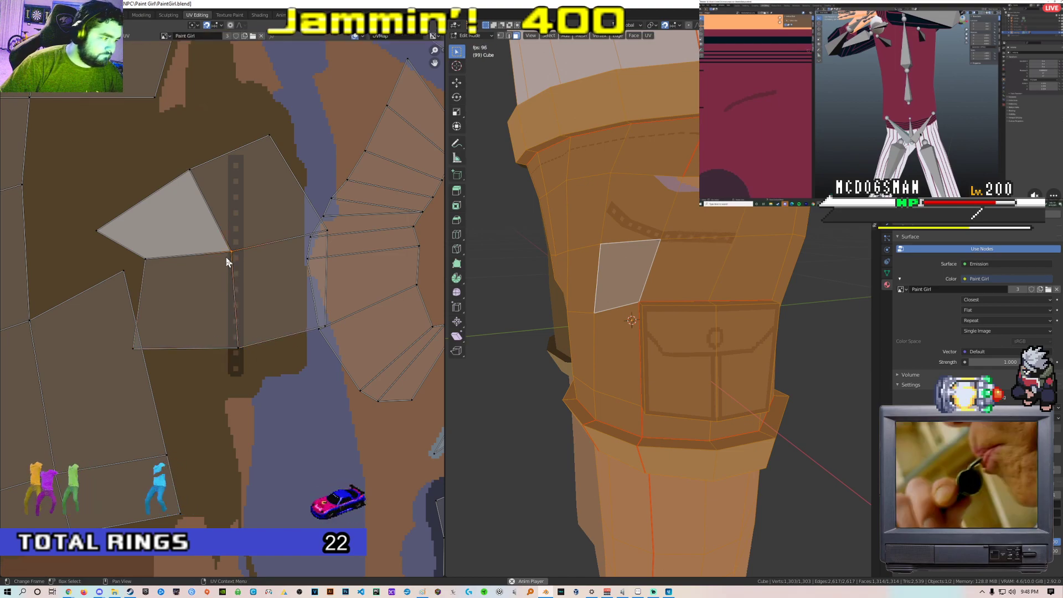
pyautogui.click(224, 259)
pyautogui.moveTo(591, 277); pyautogui.dragTo(559, 275, button='middle')
pyautogui.press('Tab')
pyautogui.scroll(-1, 592, 278)
pyautogui.scroll(-1, 687, 278)
pyautogui.press('Tab')
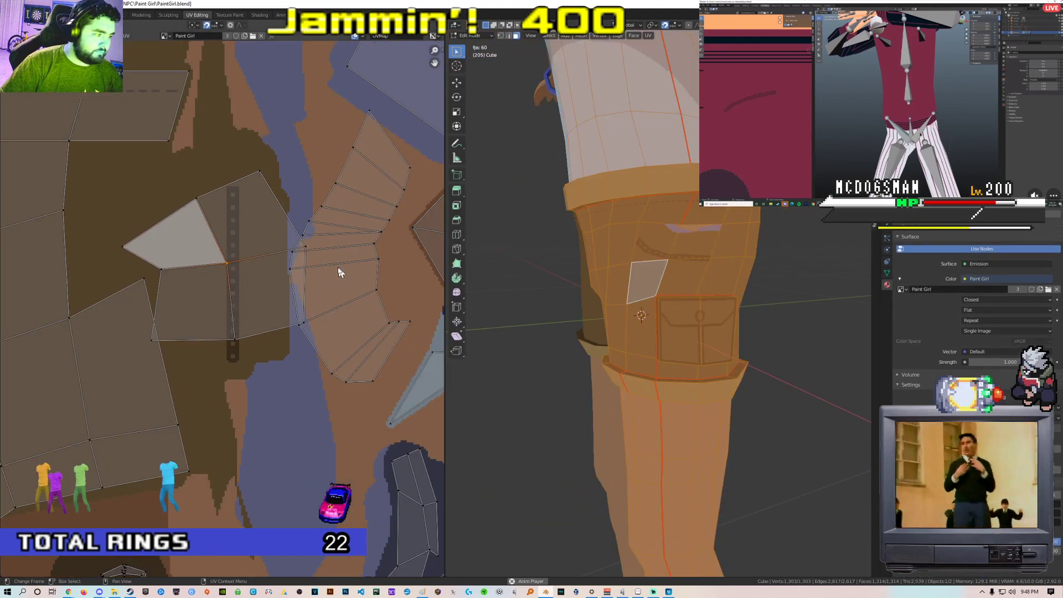
# Select the whole curved strip island that overlaps the pocket island and move it down onto the blue painted area
pyautogui.scroll(2, 326, 263)
pyautogui.press('ctrl+KP_Add')
pyautogui.press('ctrl+KP_Add')
pyautogui.press('ctrl+KP_Add')
pyautogui.press('ctrl+KP_Add')
pyautogui.press('ctrl+KP_Add')
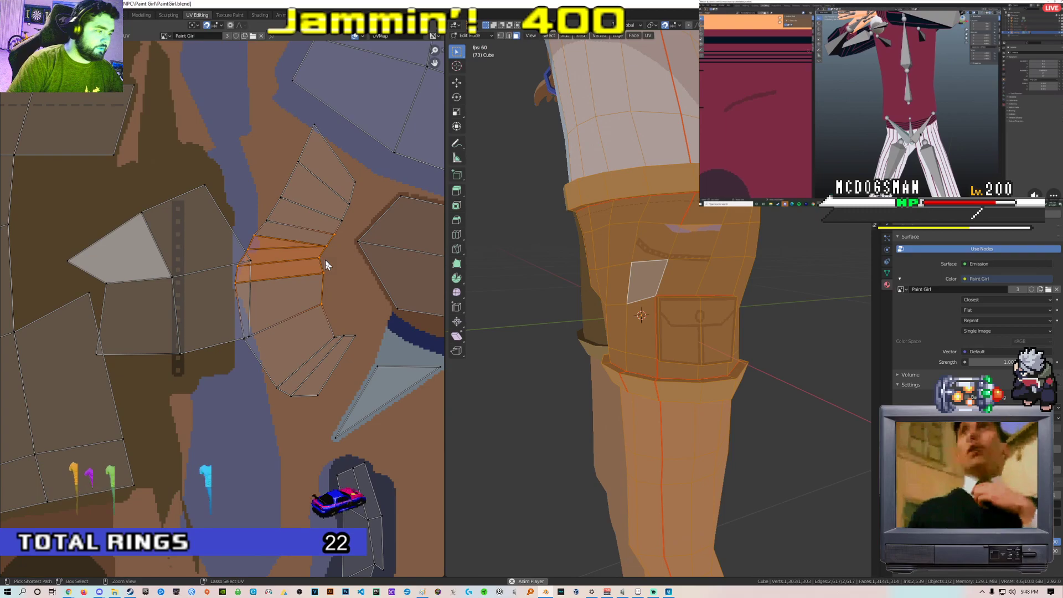
pyautogui.scroll(-4, 324, 264)
pyautogui.scroll(2, 324, 264)
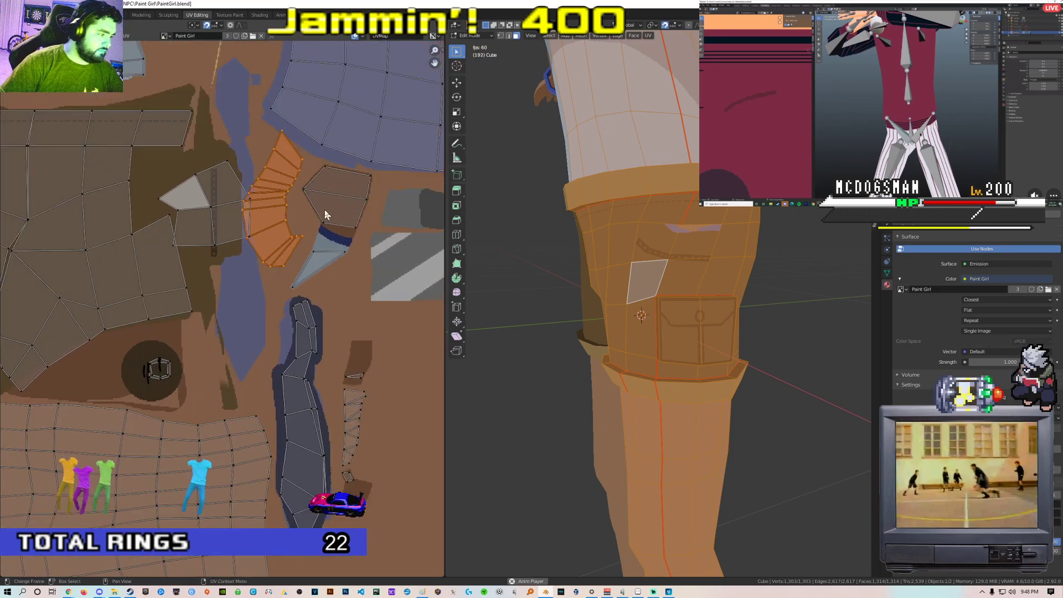
pyautogui.press('g')
pyautogui.click(255, 261)
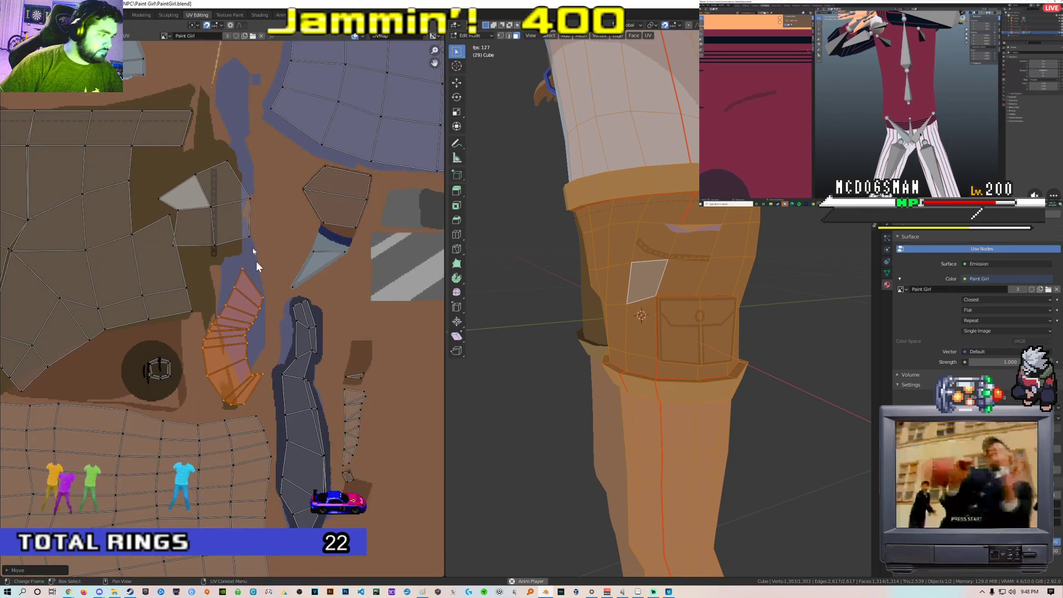
# Set the texture brush to the shorts' brown and paint over the blue and skin-coloured areas inside the pocket island's outer edge
pyautogui.click(238, 17)
pyautogui.moveTo(289, 276); pyautogui.dragTo(238, 280, button='middle')
pyautogui.click(361, 265)
pyautogui.click(407, 245)
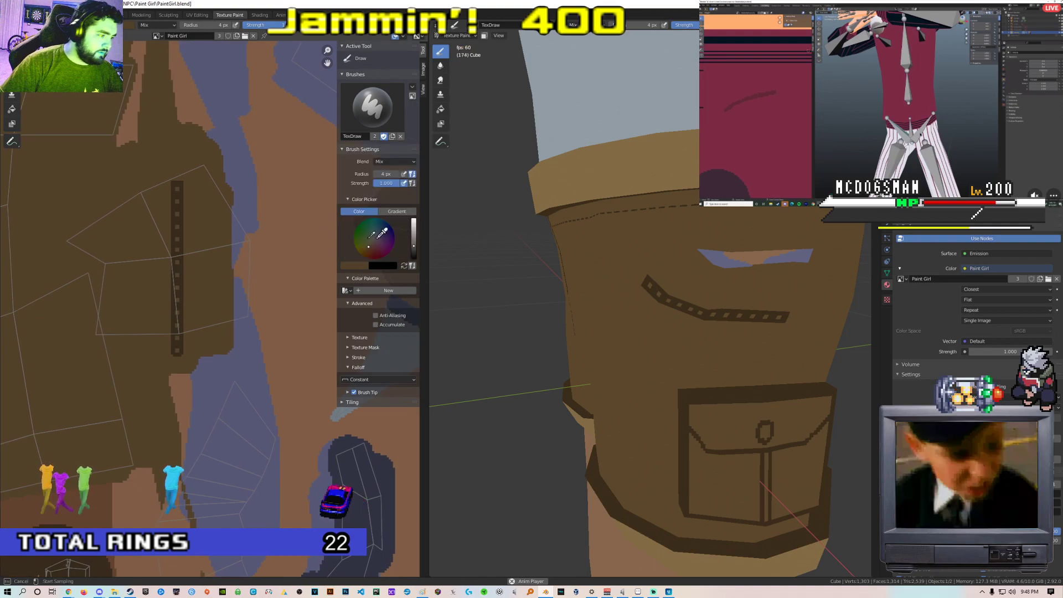
pyautogui.moveTo(243, 250); pyautogui.dragTo(242, 313)
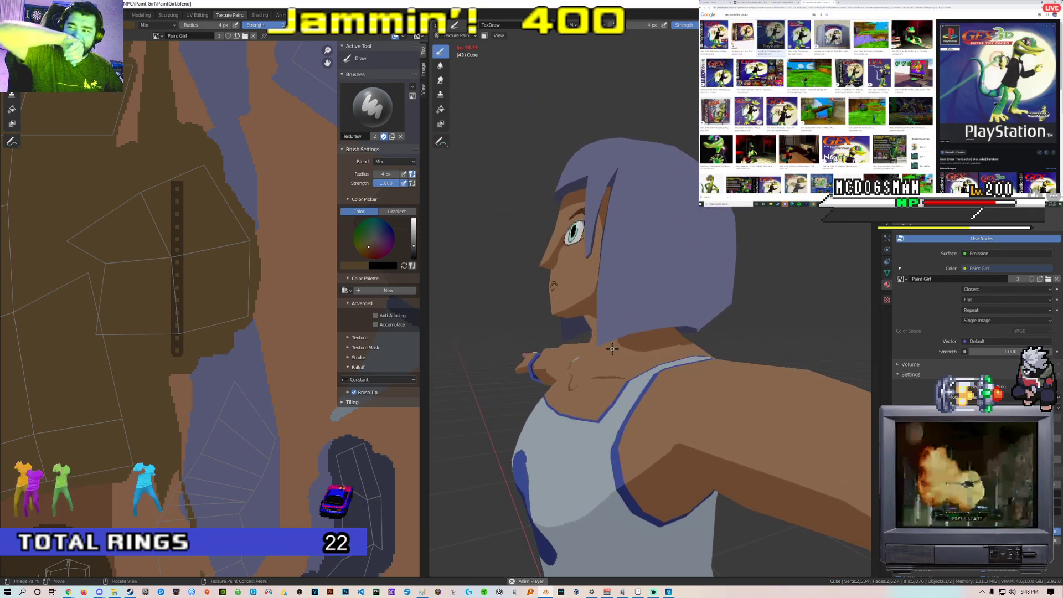
# Examine the textured character as a whole and switch to the Layout workspace to inspect it from the front
pyautogui.scroll(-3, 994, 115)
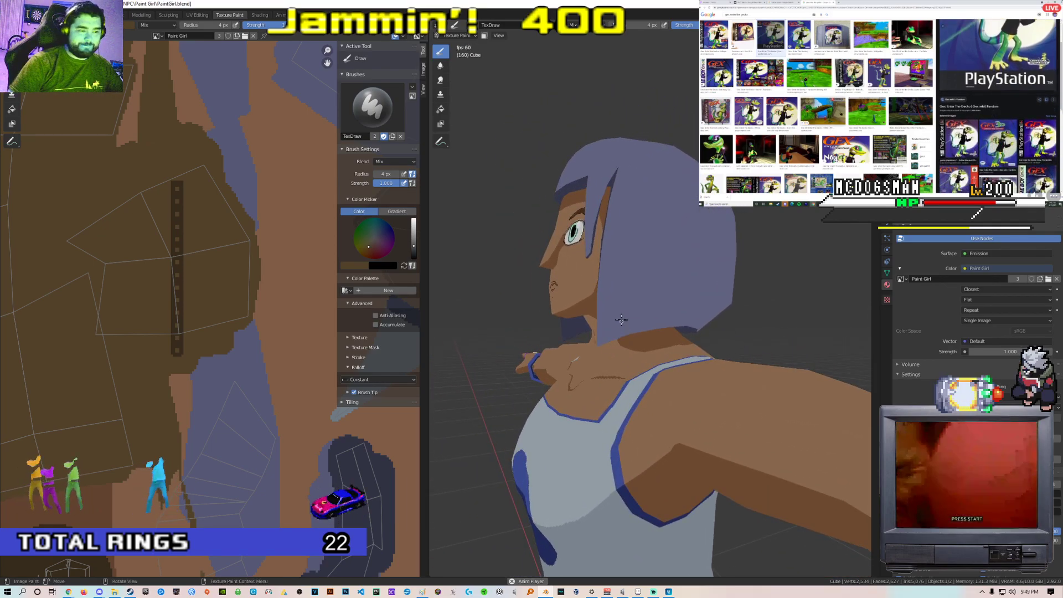
pyautogui.moveTo(621, 320); pyautogui.dragTo(680, 320, button='middle')
pyautogui.scroll(-6, 620, 320)
pyautogui.moveTo(565, 315); pyautogui.dragTo(605, 265, button='middle')
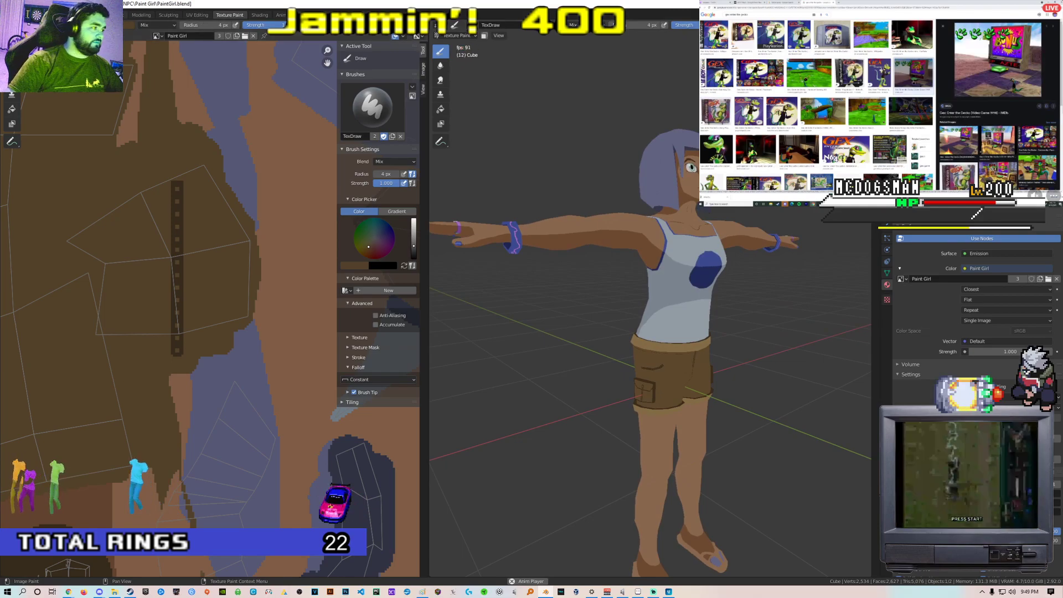
pyautogui.click(111, 15)
pyautogui.scroll(-10, 527, 210)
pyautogui.press('Escape')
pyautogui.scroll(-2, 414, 260)
pyautogui.moveTo(281, 235)
pyautogui.keyDown('shift'); pyautogui.mouseDown(button='middle')
pyautogui.moveTo(434, 229)
pyautogui.moveTo(490, 257)
pyautogui.moveTo(517, 216)
pyautogui.moveTo(531, 228)
pyautogui.moveTo(530, 280)
pyautogui.moveTo(482, 273)
pyautogui.moveTo(527, 242)
pyautogui.moveTo(479, 219)
pyautogui.moveTo(522, 220)
pyautogui.moveTo(446, 213)
pyautogui.moveTo(489, 257)
pyautogui.moveTo(500, 251)
pyautogui.moveTo(507, 215)
pyautogui.mouseUp(button='middle'); pyautogui.keyUp('shift')
pyautogui.scroll(-1, 449, 215)
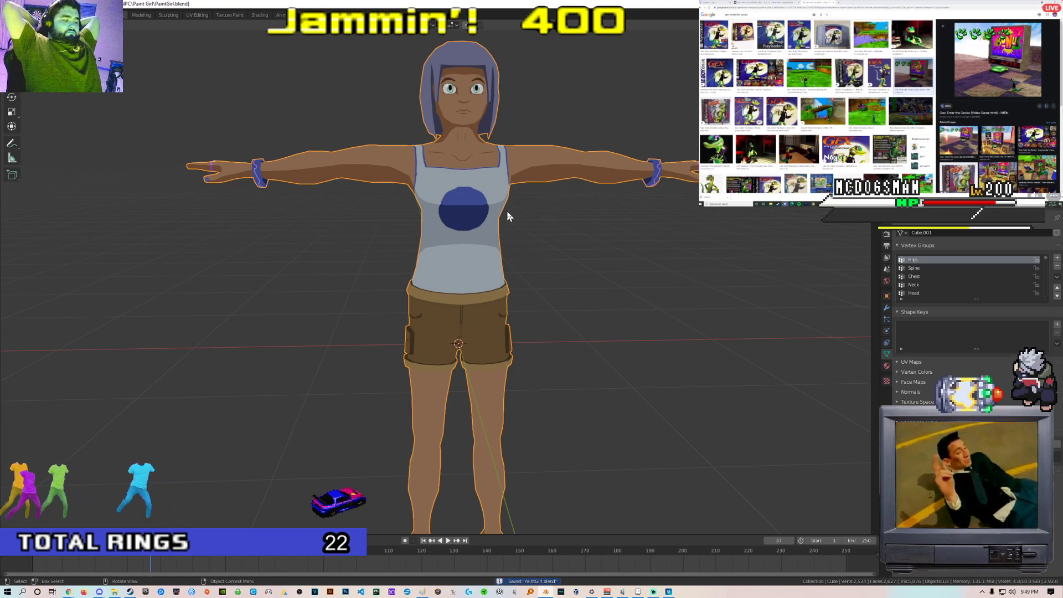
pyautogui.press('s')
pyautogui.press('z')
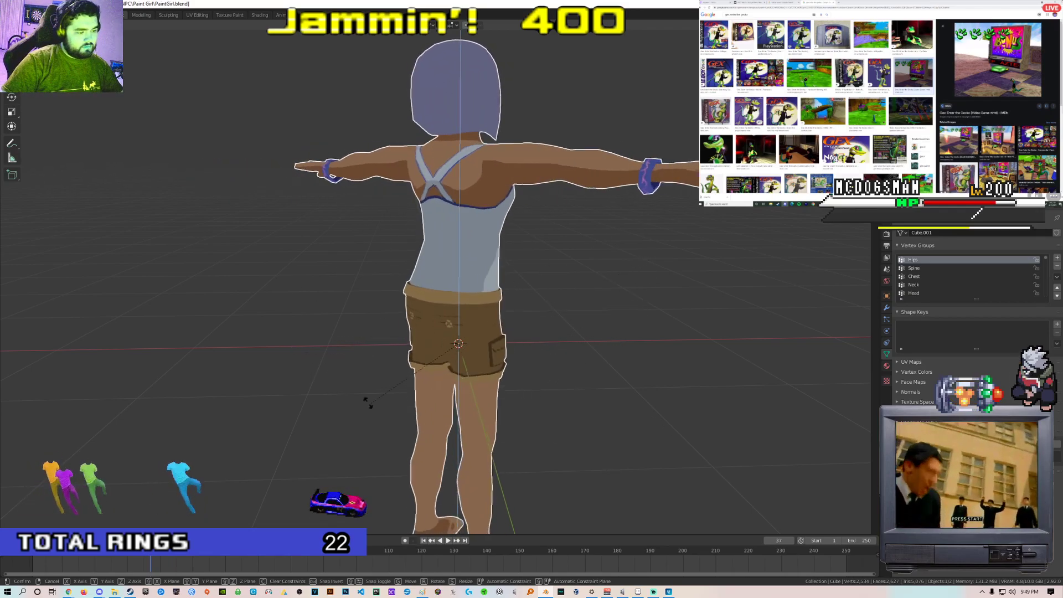
pyautogui.rightClick(326, 329)
pyautogui.keyDown('shift'); pyautogui.moveTo(543, 399); pyautogui.dragTo(485, 322, button='middle'); pyautogui.keyUp('shift')
pyautogui.scroll(-3, 548, 301)
pyautogui.scroll(5, 488, 387)
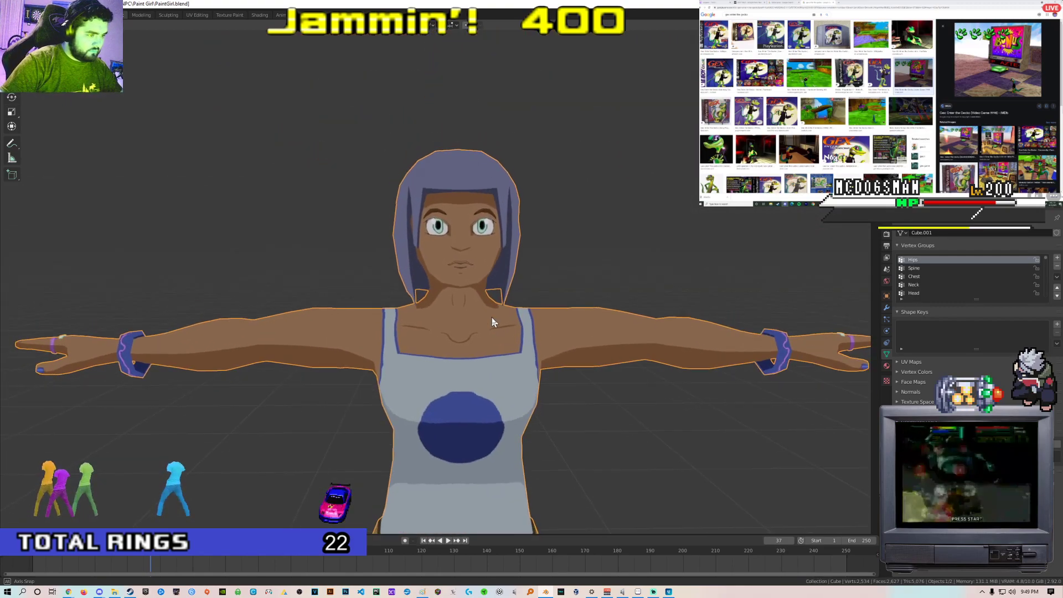
pyautogui.press('r')
pyautogui.press('z')
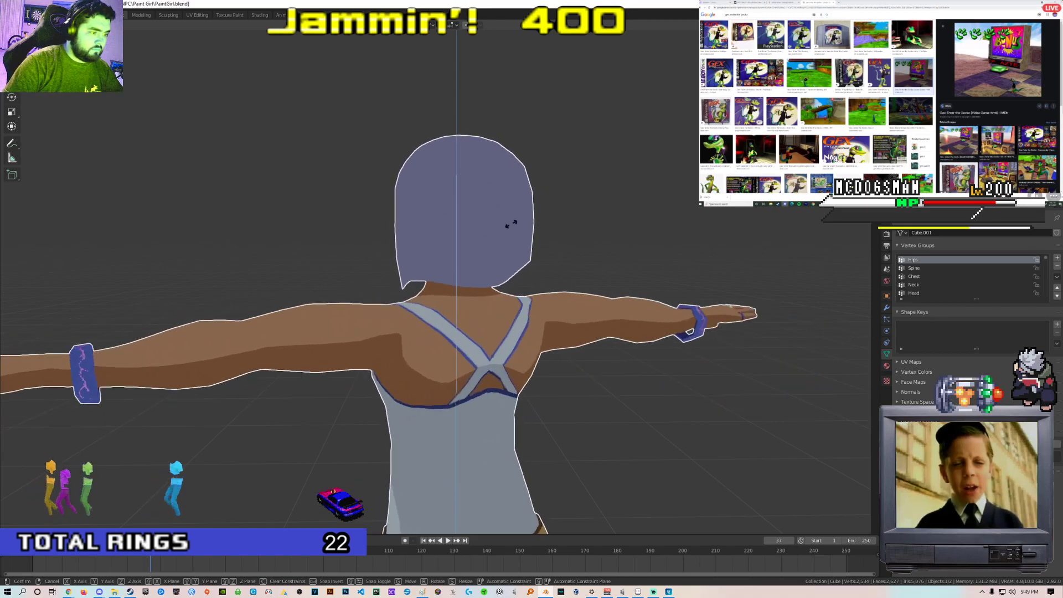
pyautogui.rightClick(262, 197)
pyautogui.press('r')
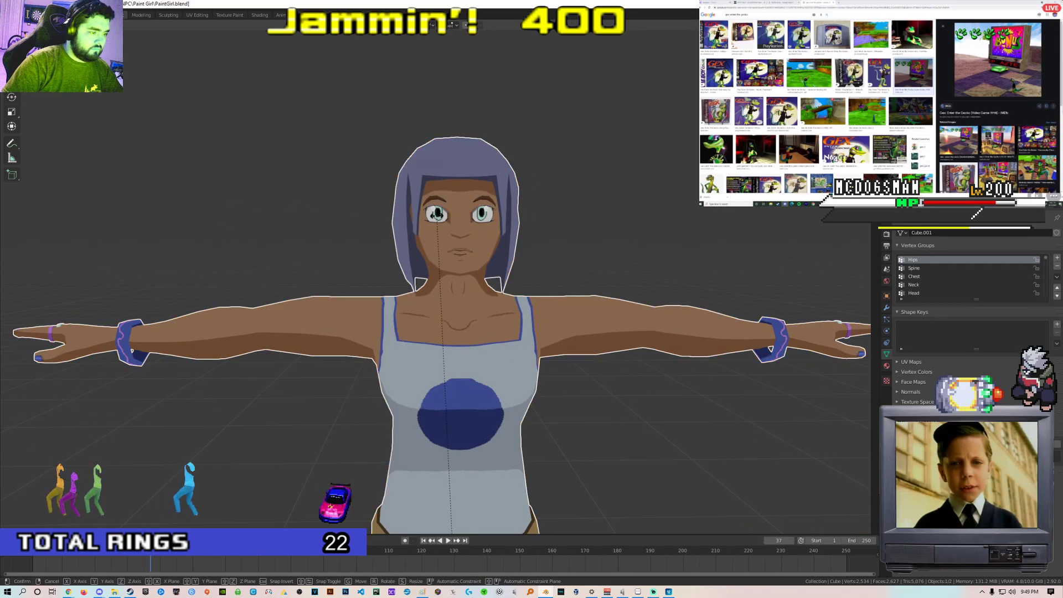
pyautogui.press('Escape')
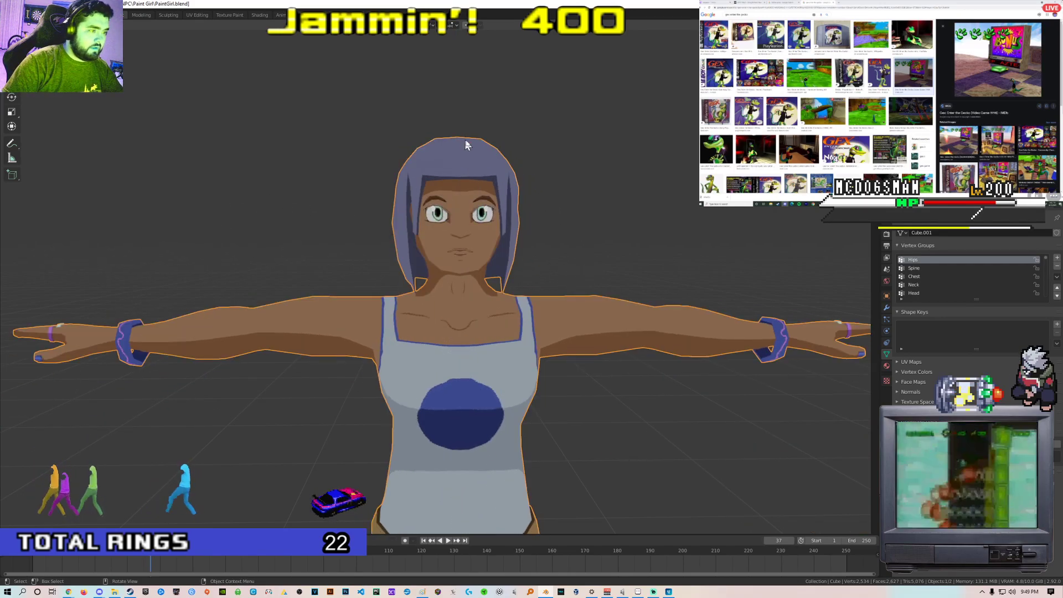
# Select the vertices at the jaw corner beside the neck in Edit Mode and move them along X with proportional editing
pyautogui.press('Tab')
pyautogui.hotkey('alt', 'a')
pyautogui.press('c')
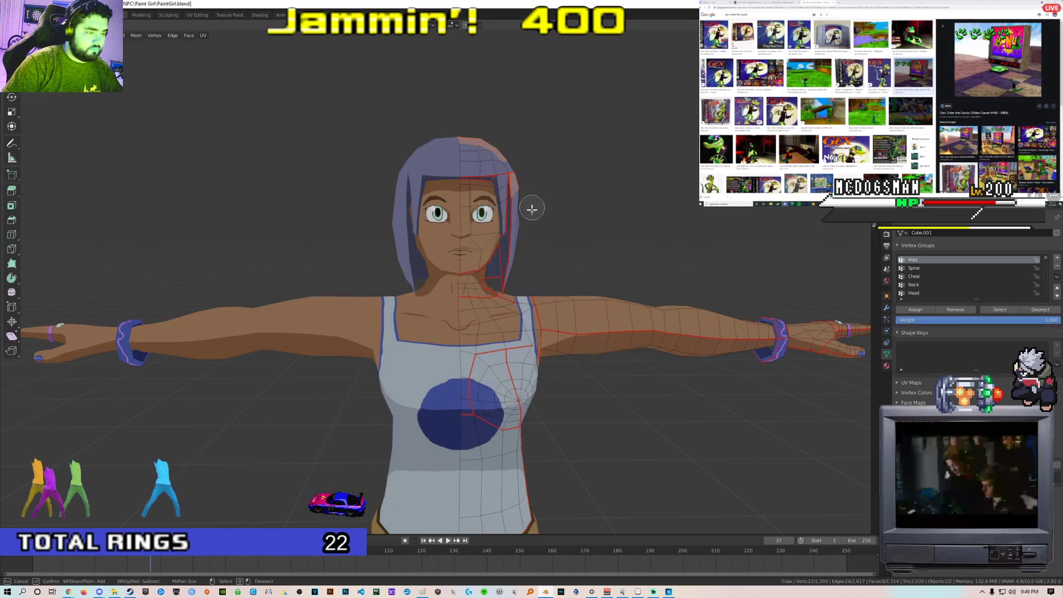
pyautogui.scroll(5, 482, 177)
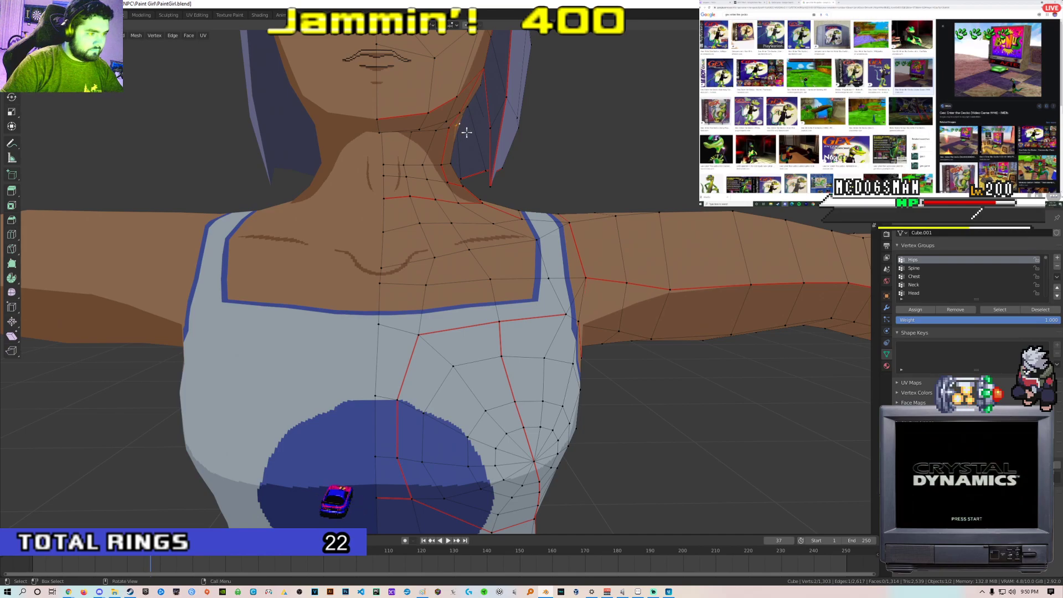
pyautogui.scroll(-4, 483, 135)
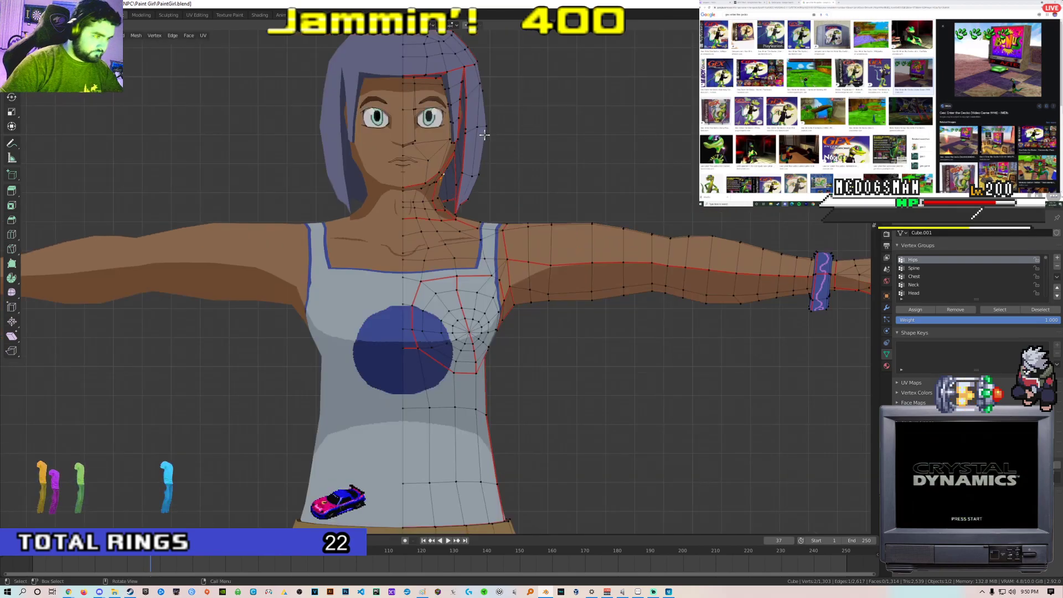
pyautogui.scroll(4, 484, 134)
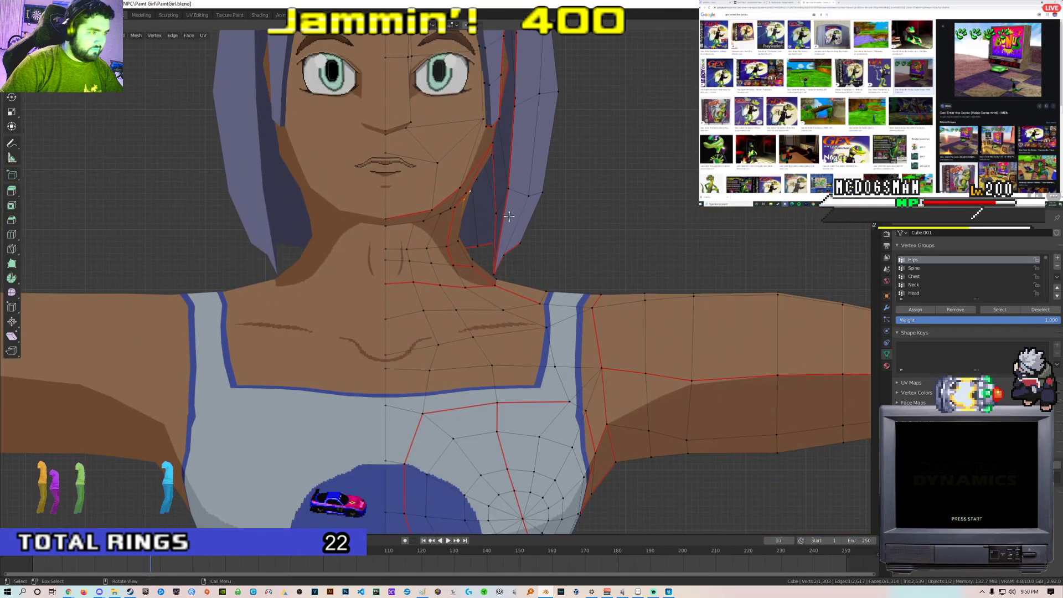
pyautogui.press('g')
pyautogui.press('x')
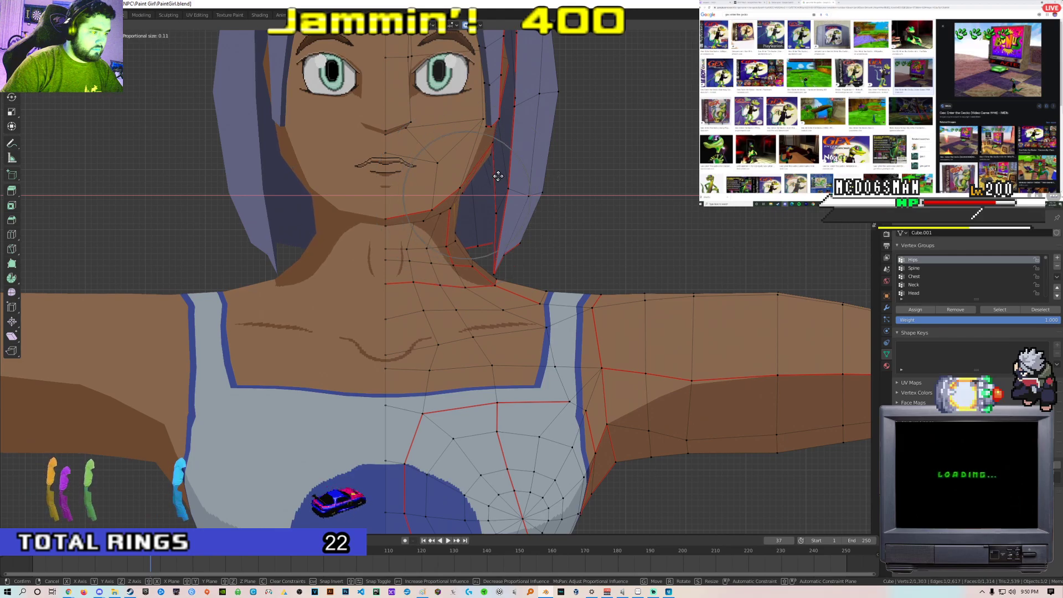
pyautogui.click(493, 177)
# Examine the character's jaw and neck shape in Object Mode, both from afar and up close
pyautogui.moveTo(491, 174); pyautogui.dragTo(539, 232, button='middle')
pyautogui.scroll(2, 533, 192)
pyautogui.scroll(-6, 530, 198)
pyautogui.scroll(-5, 529, 216)
pyautogui.press('Tab')
pyautogui.scroll(3, 539, 233)
pyautogui.scroll(8, 543, 237)
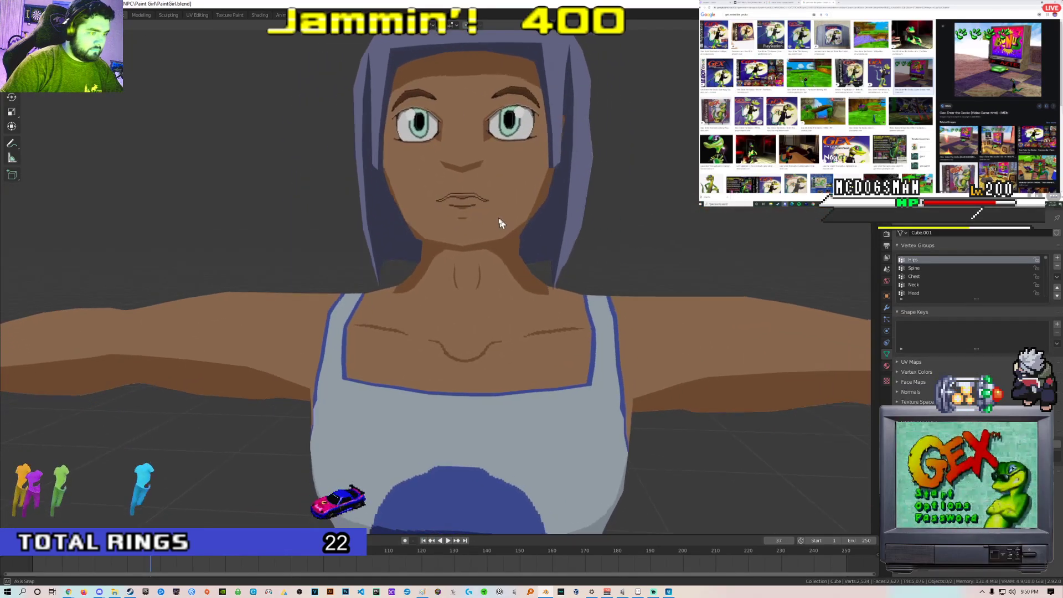
# Select the face loop around the base of the neck and move it along X in front view with proportional editing
pyautogui.press('Tab')
pyautogui.moveTo(401, 191); pyautogui.dragTo(448, 274, button='middle')
pyautogui.keyDown('alt'); pyautogui.click(451, 277); pyautogui.keyUp('alt')
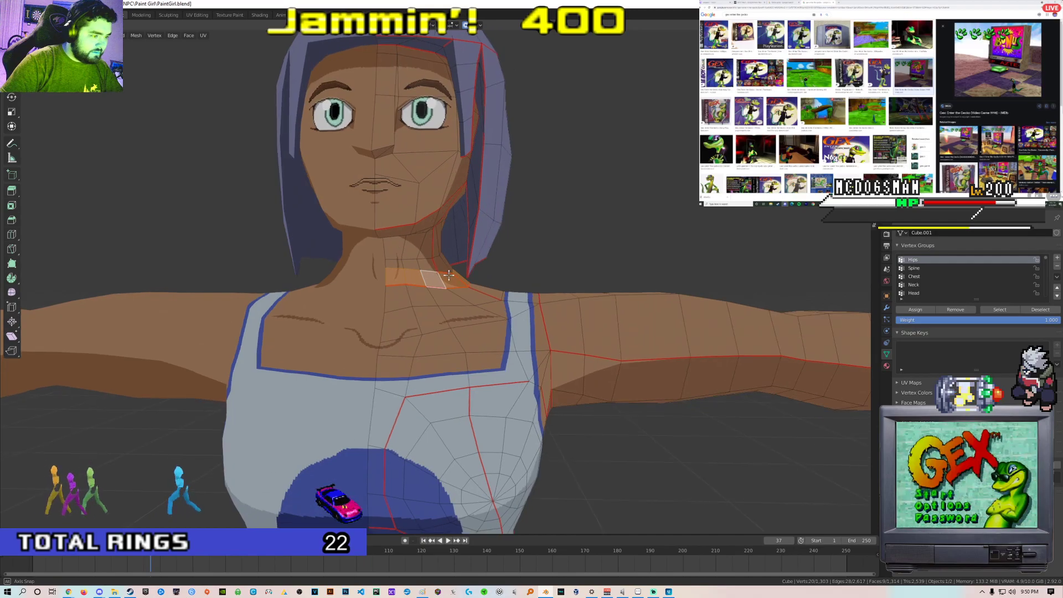
pyautogui.press('KP_1')
pyautogui.press('g')
pyautogui.press('x')
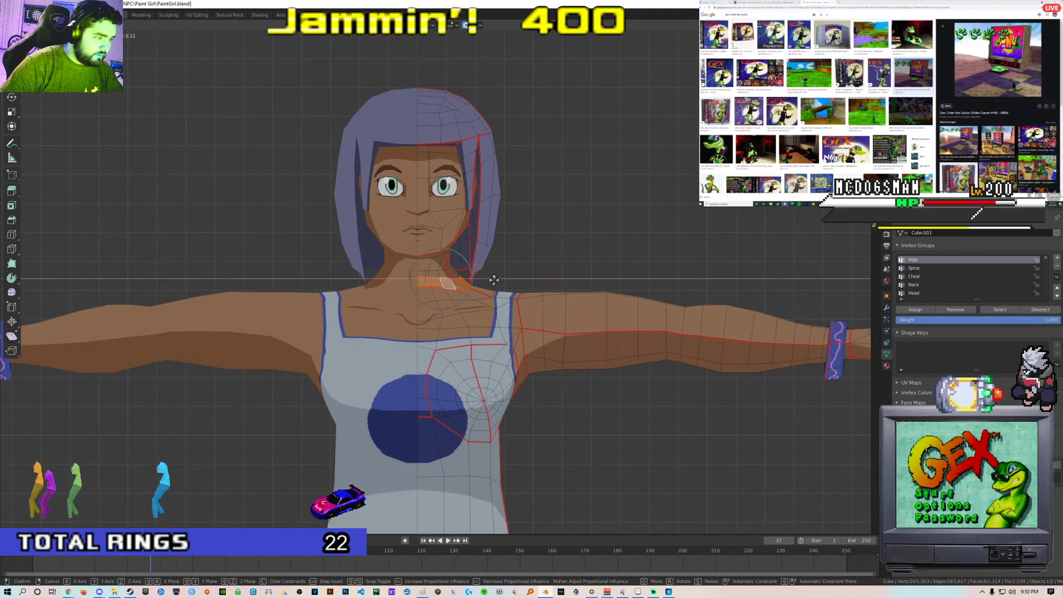
pyautogui.scroll(2, 487, 280)
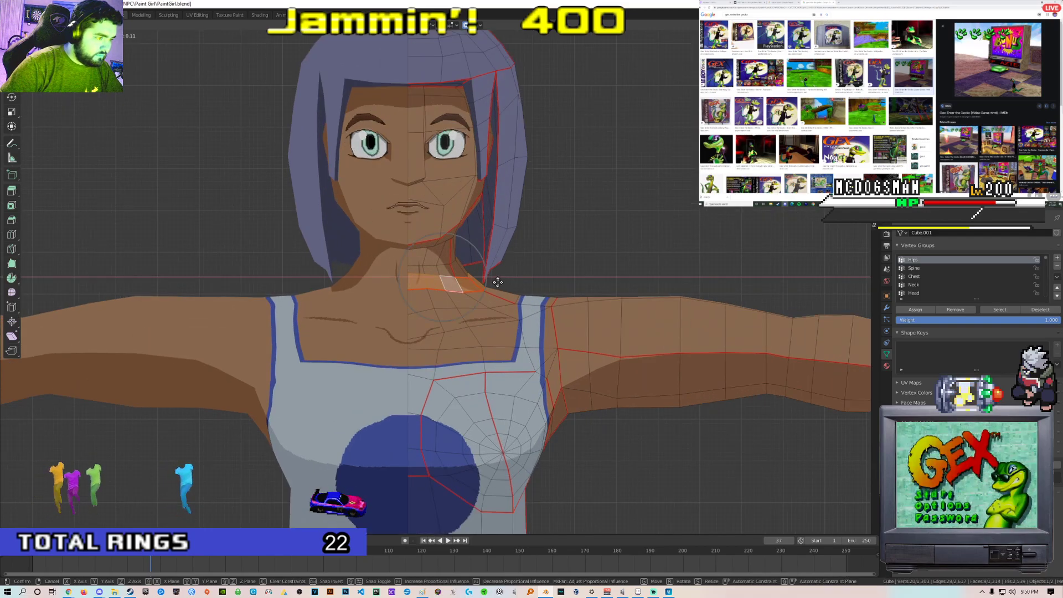
pyautogui.click(493, 282)
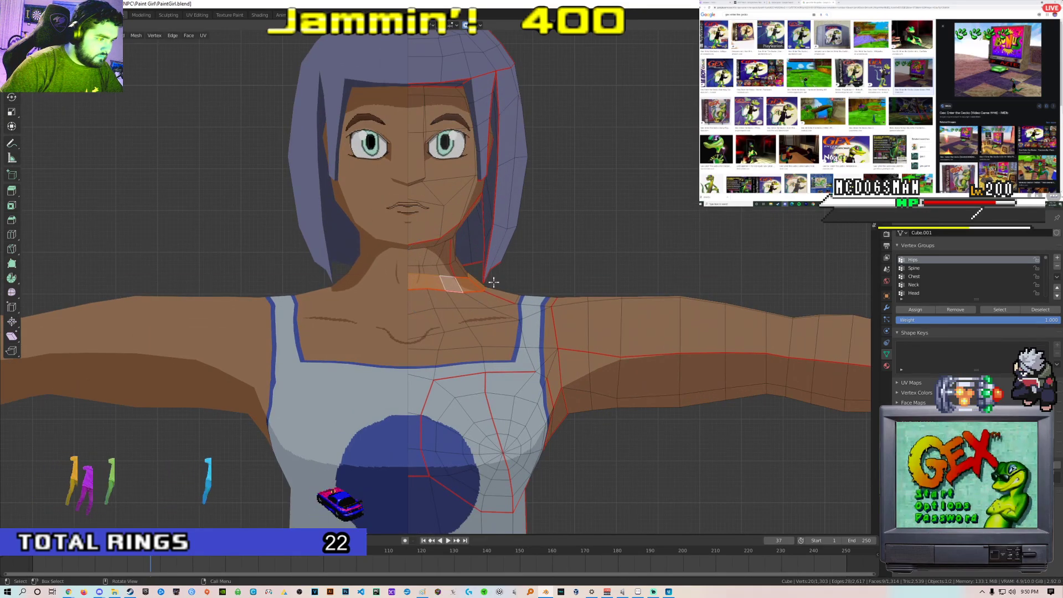
# Move a vertex on the side of the neck and the edge below it with proportional editing to refine the neck-to-shoulder curve
pyautogui.scroll(2, 487, 283)
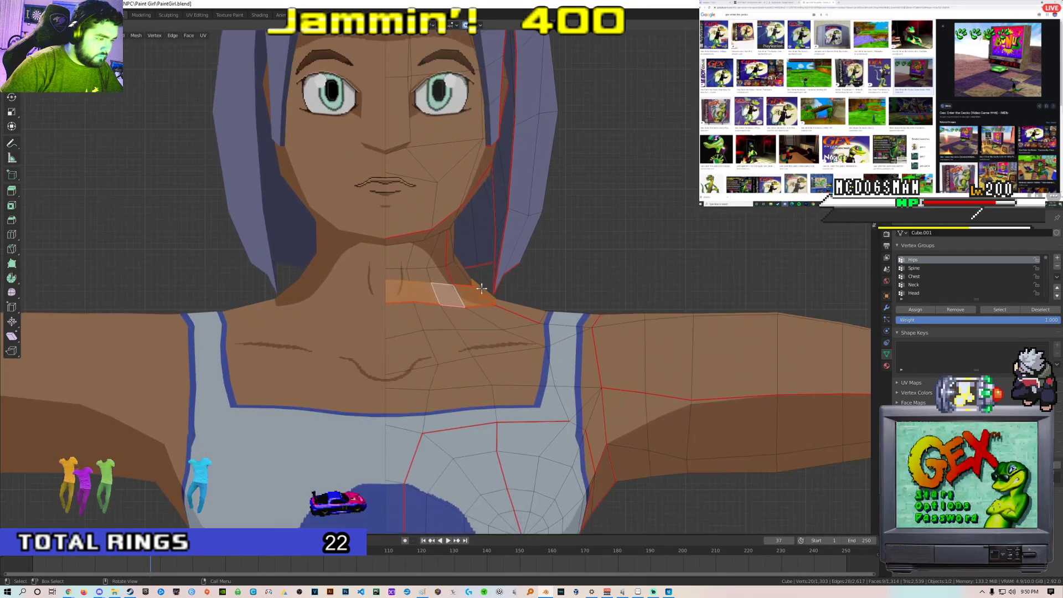
pyautogui.keyDown('alt'); pyautogui.click(460, 266); pyautogui.keyUp('alt')
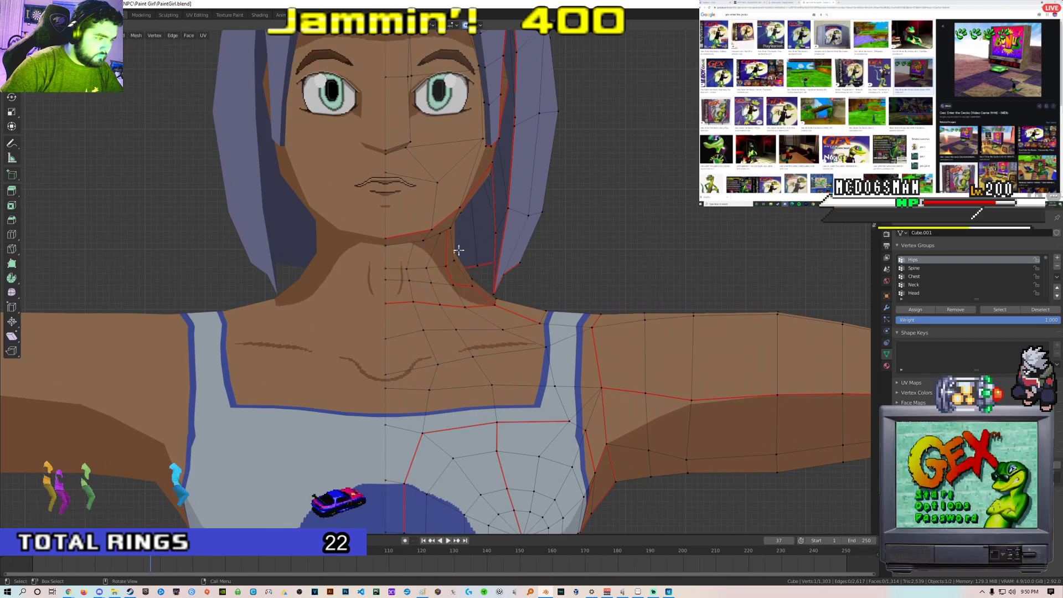
pyautogui.press('g')
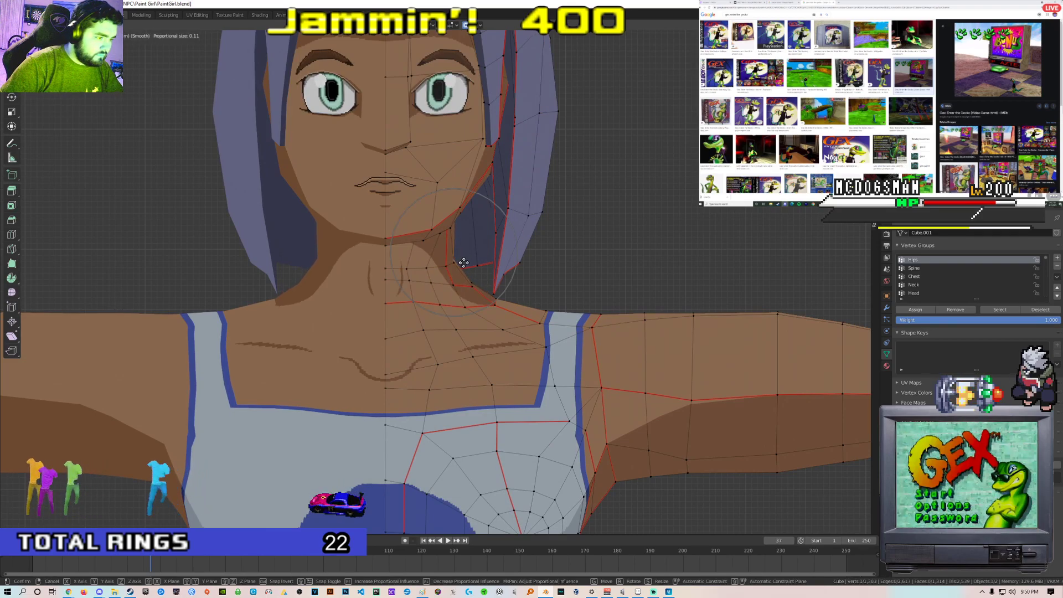
pyautogui.click(465, 264)
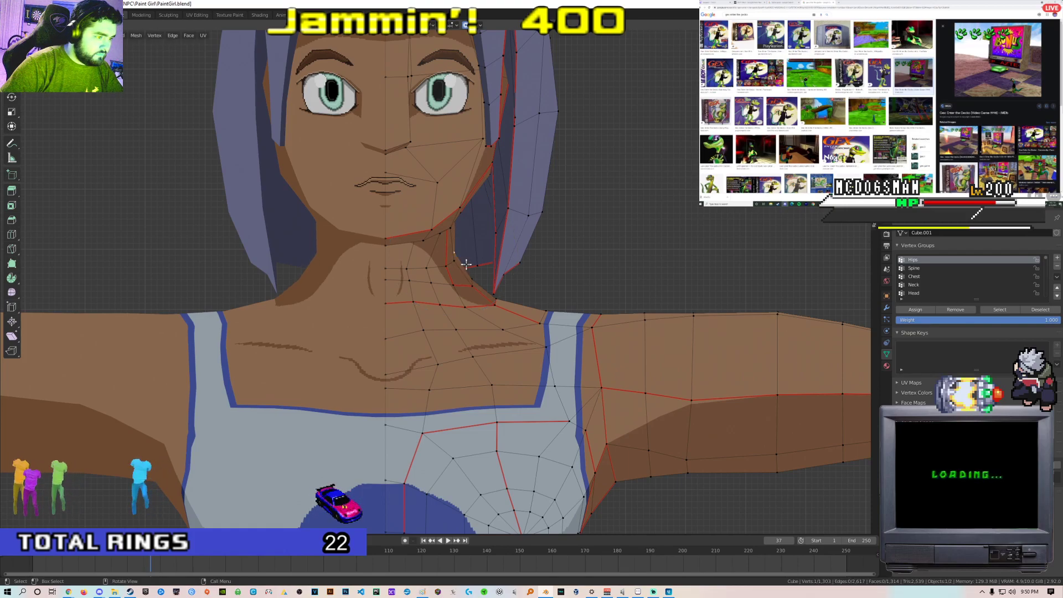
pyautogui.keyDown('shift'); pyautogui.moveTo(468, 253); pyautogui.dragTo(466, 253, button='middle'); pyautogui.keyUp('shift')
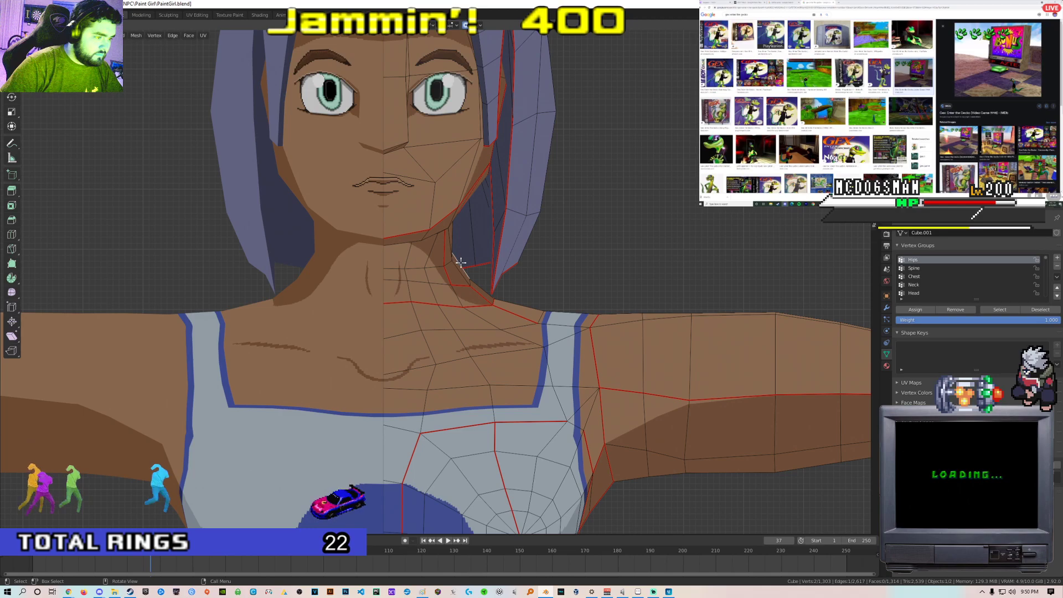
pyautogui.press('g')
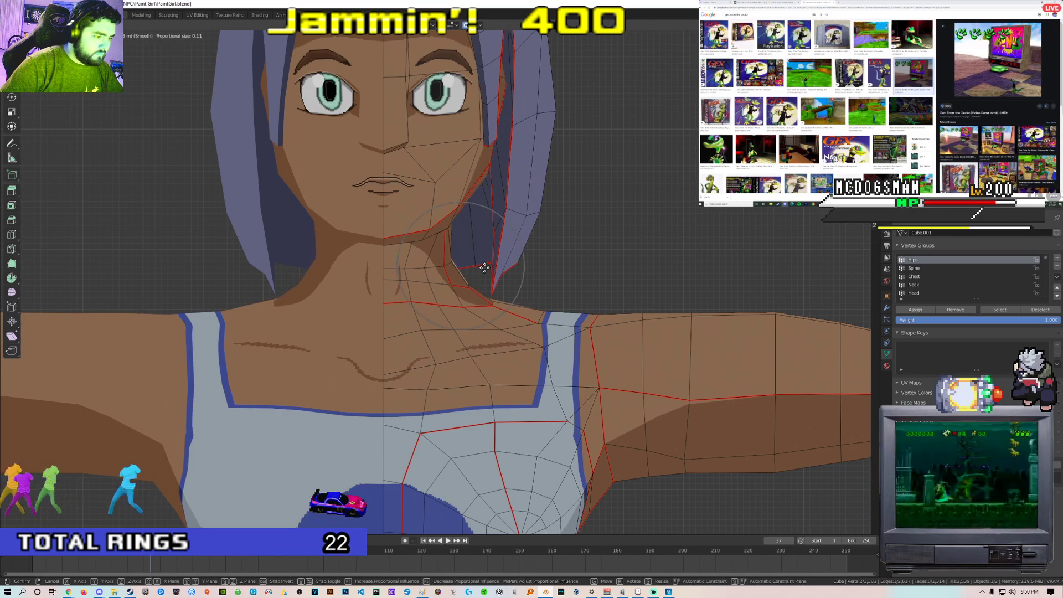
pyautogui.click(484, 268)
pyautogui.scroll(8, 476, 270)
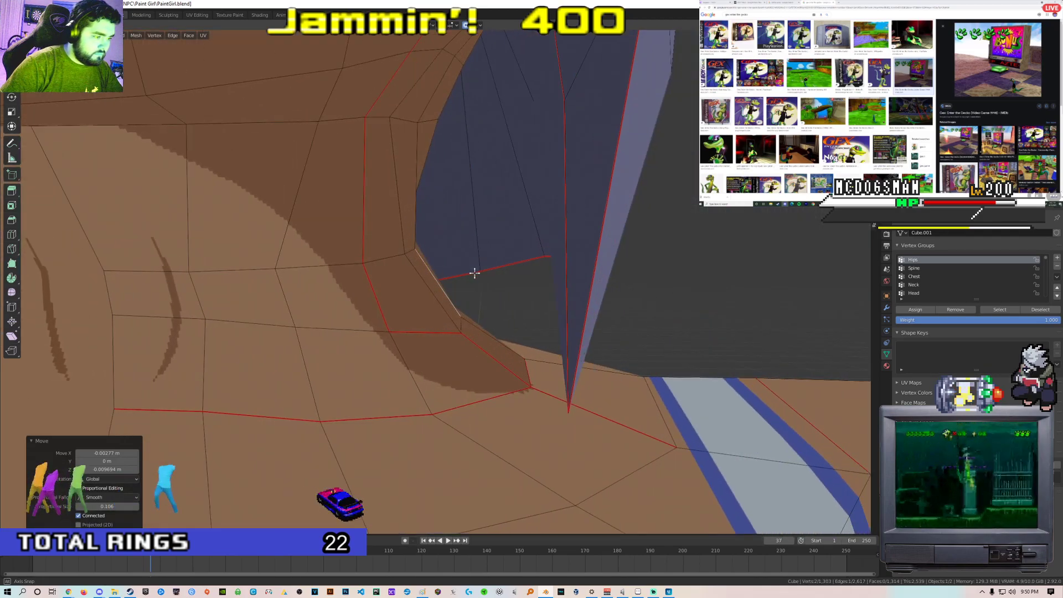
# Scale the selected edge on the side of the neck to about 0.41 with proportional editing
pyautogui.moveTo(469, 274)
pyautogui.mouseDown(button='middle')
pyautogui.moveTo(435, 256)
pyautogui.moveTo(455, 277)
pyautogui.mouseUp(button='middle')
pyautogui.scroll(-3, 471, 274)
pyautogui.press('s')
pyautogui.click(452, 274)
pyautogui.scroll(2, 455, 278)
pyautogui.moveTo(525, 261); pyautogui.dragTo(488, 291, button='middle')
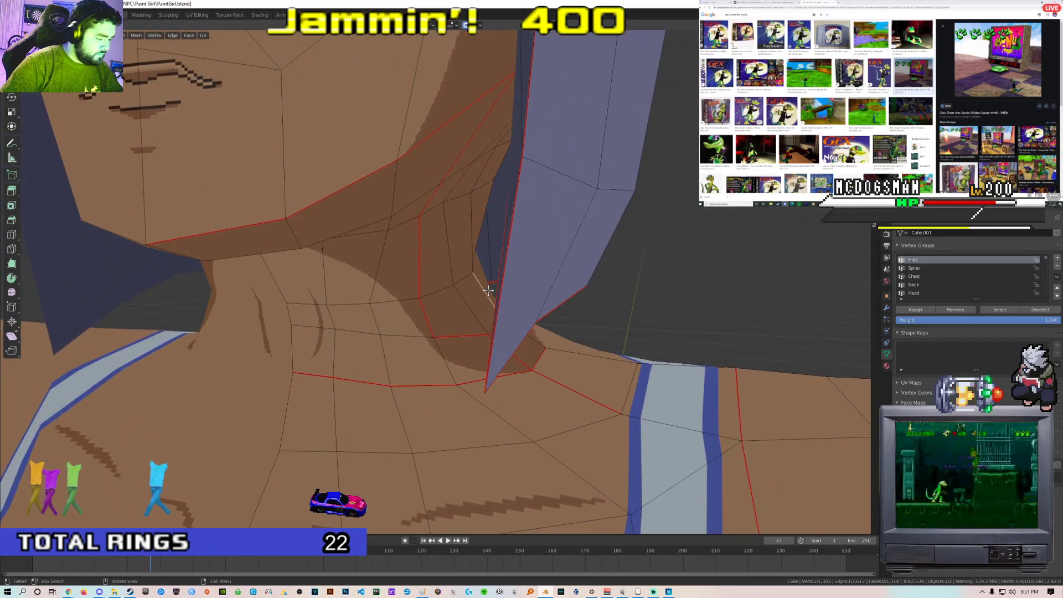
pyautogui.press('g')
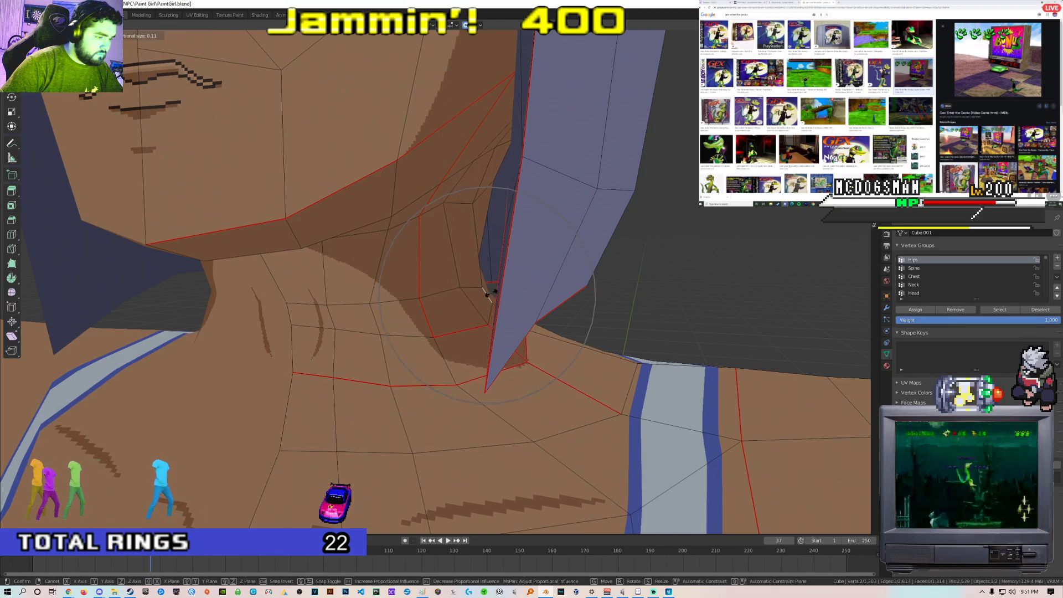
pyautogui.click(487, 293)
pyautogui.scroll(6, 492, 299)
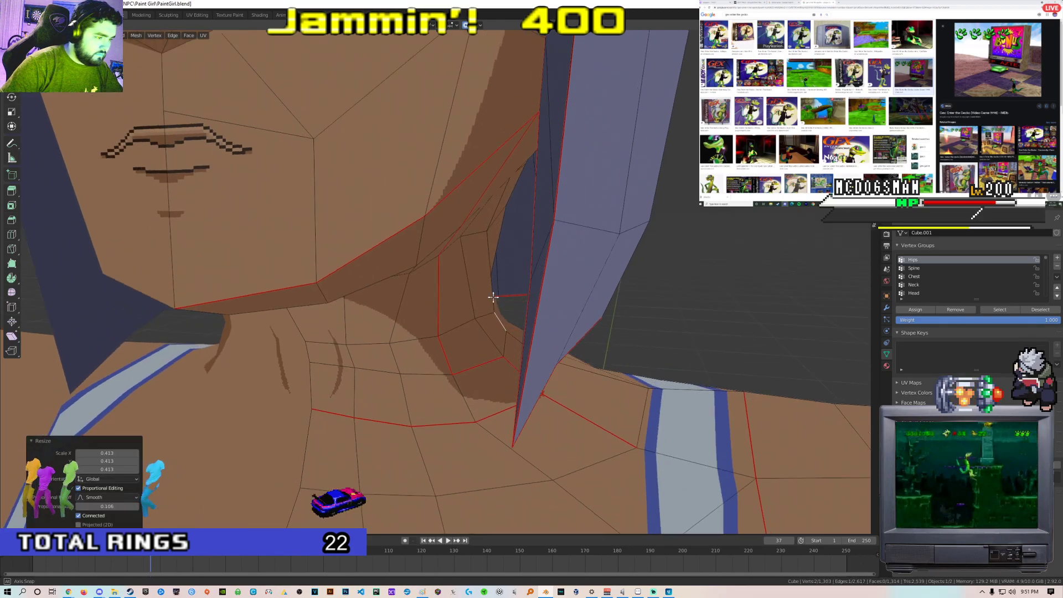
pyautogui.moveTo(497, 303); pyautogui.dragTo(498, 270, button='middle')
pyautogui.scroll(4, 495, 268)
pyautogui.scroll(-3, 495, 265)
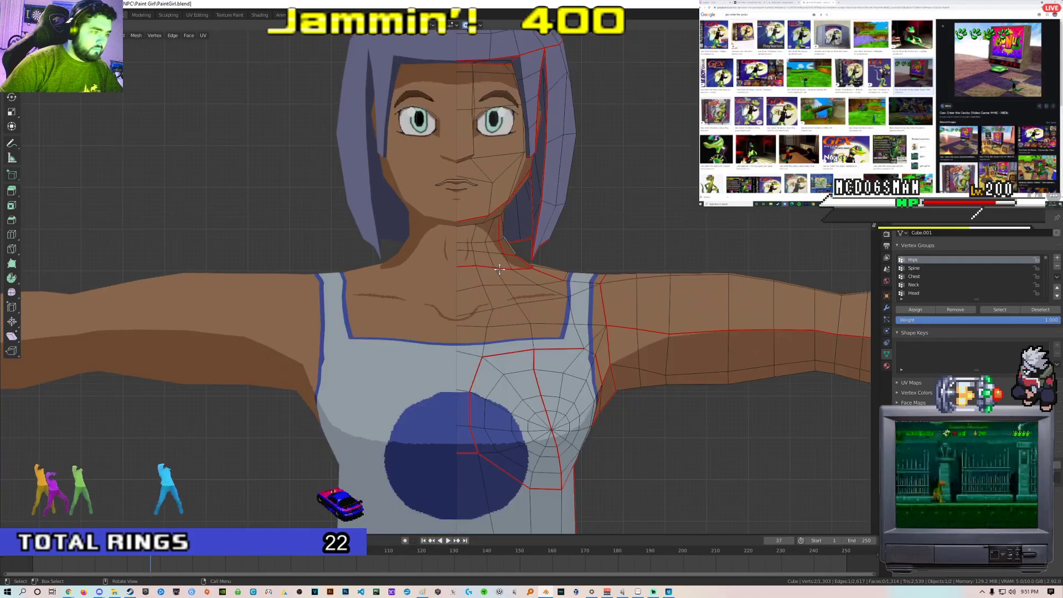
# Select the edge loop across the lower neck and move it inward and down in front view with proportional editing, about -0.012 m in X
pyautogui.scroll(5, 487, 265)
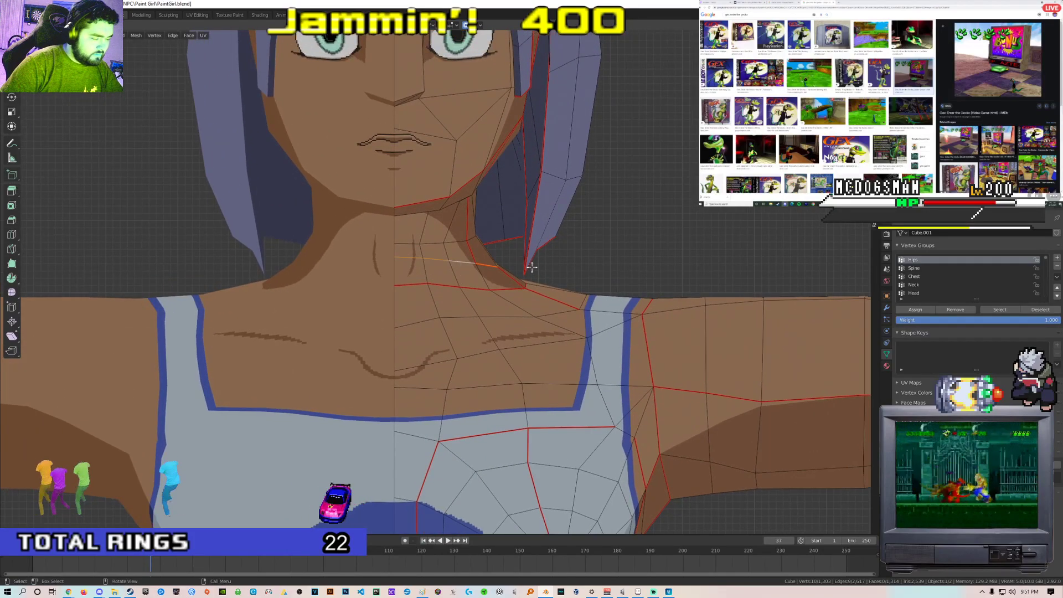
pyautogui.press('g')
pyautogui.press('x')
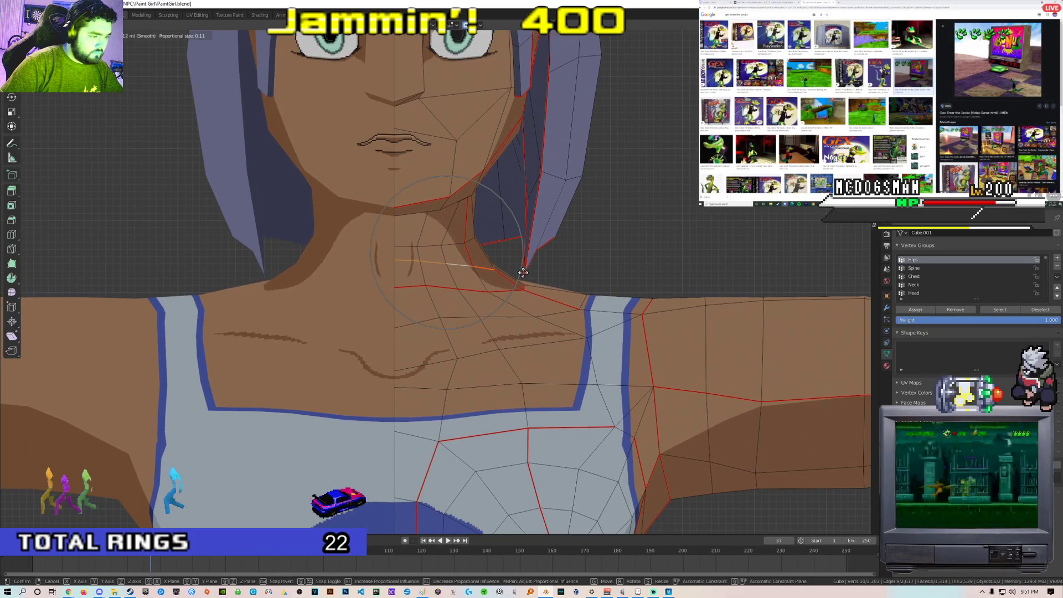
pyautogui.click(517, 273)
pyautogui.scroll(-3, 517, 274)
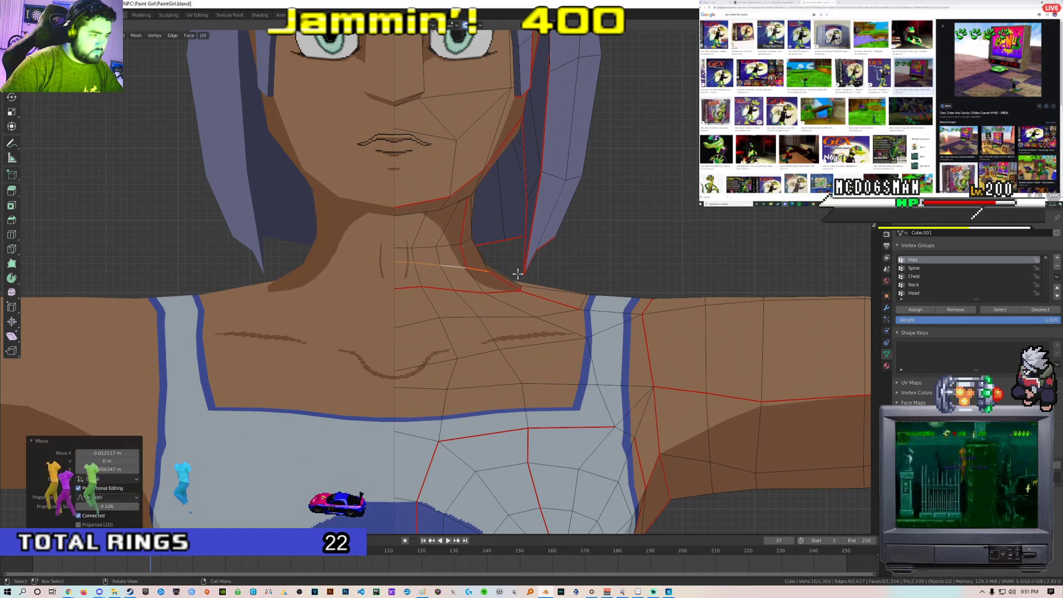
pyautogui.scroll(4, 509, 275)
pyautogui.moveTo(478, 275); pyautogui.dragTo(443, 223, button='middle')
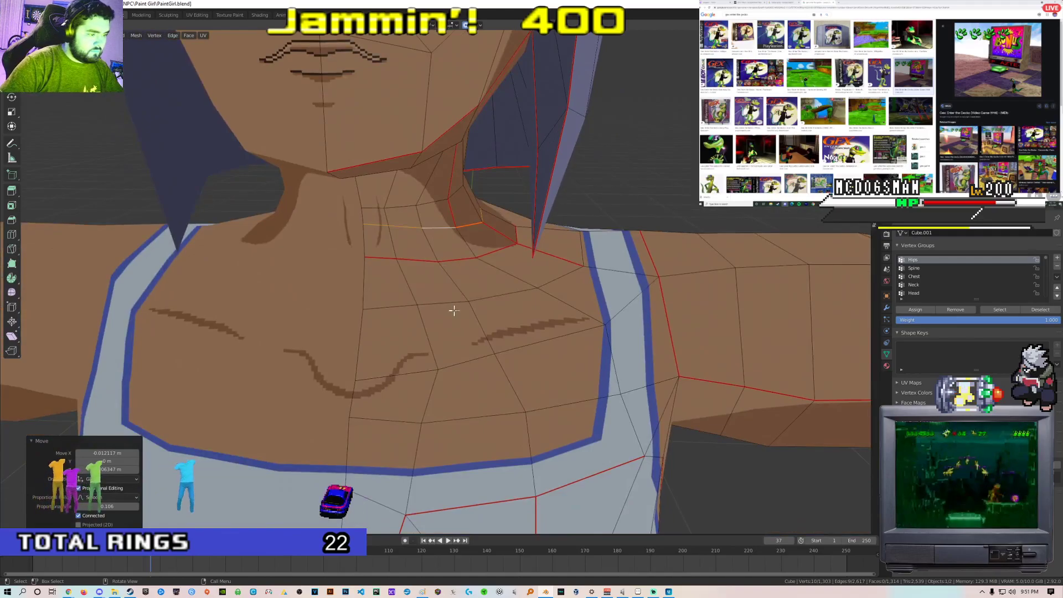
# Switch to vertex selection and select the vertex on the upper chest just below the neck
pyautogui.press('`')
pyautogui.press('Escape')
pyautogui.press('1')
pyautogui.click(419, 302)
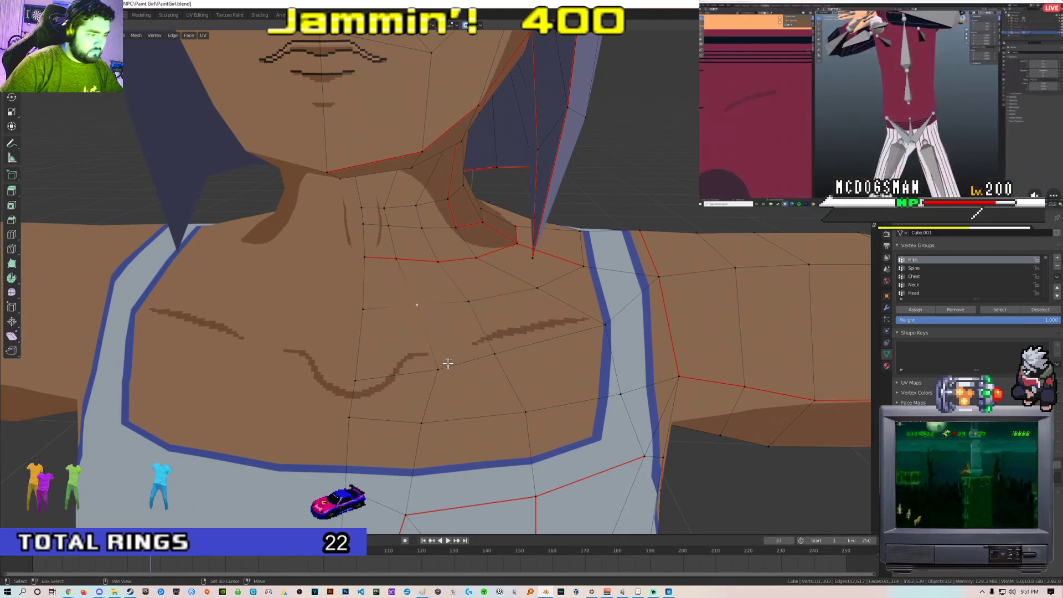
pyautogui.keyDown('shift'); pyautogui.click(469, 310); pyautogui.keyUp('shift')
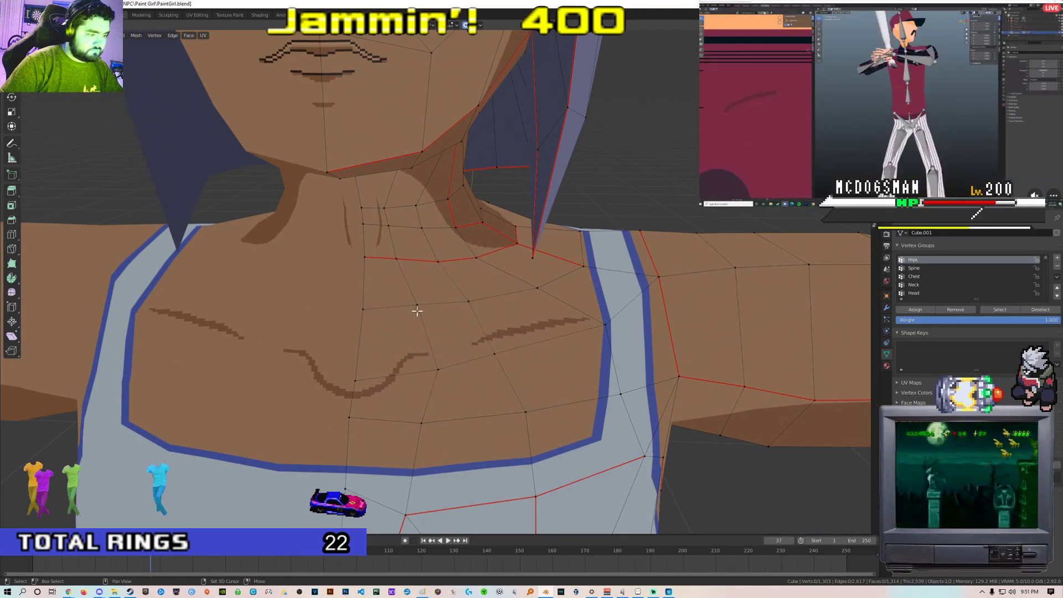
pyautogui.keyDown('shift'); pyautogui.click(418, 305); pyautogui.keyUp('shift')
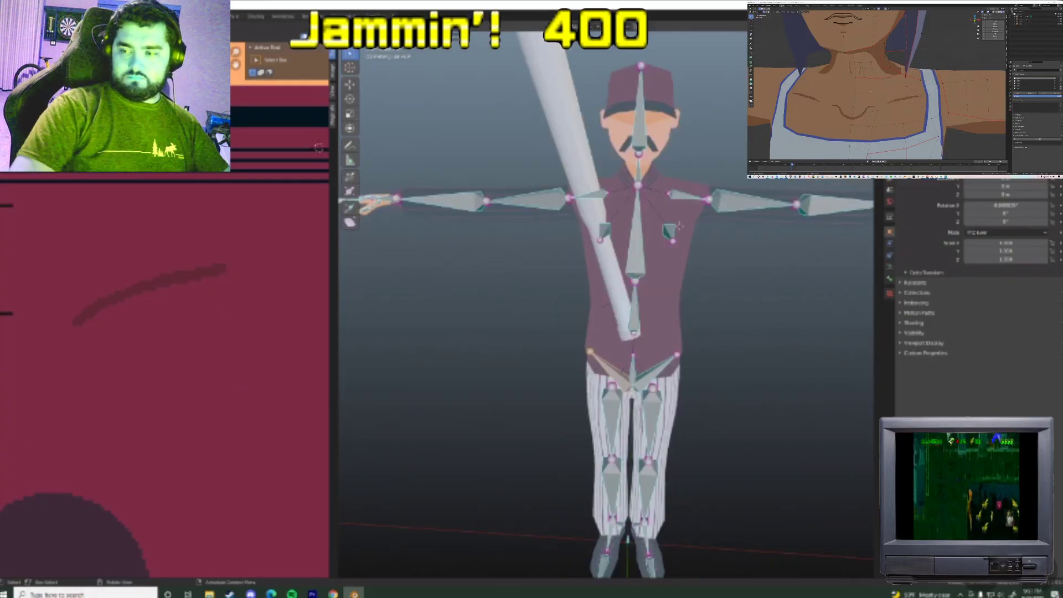
# Switch to the baseball player model and hide its armature so only the body mesh and bat remain
pyautogui.hotkey('ctrl', 'Tab')
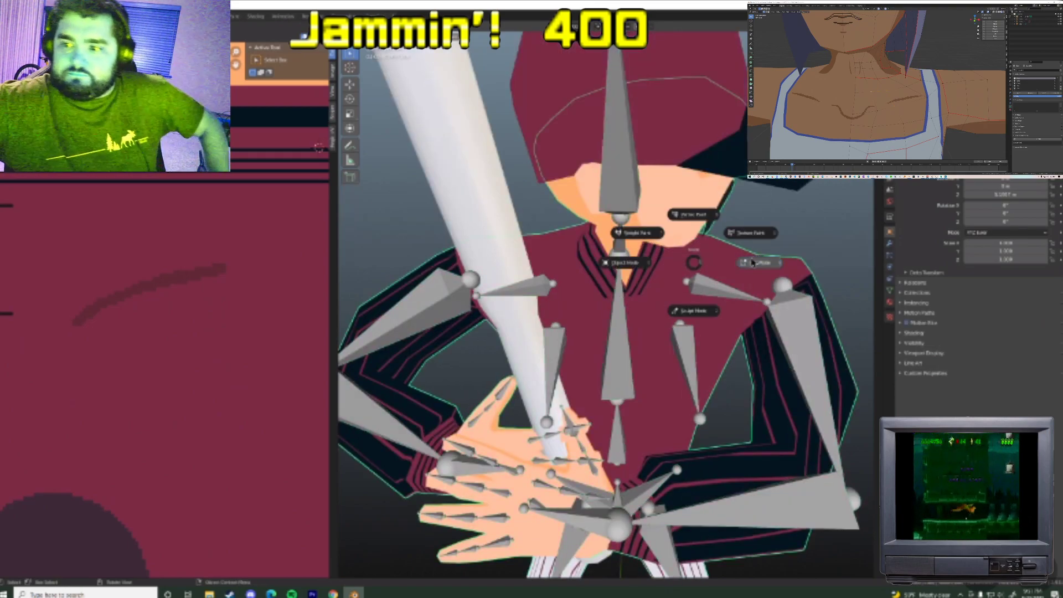
pyautogui.click(753, 262)
pyautogui.press('Tab')
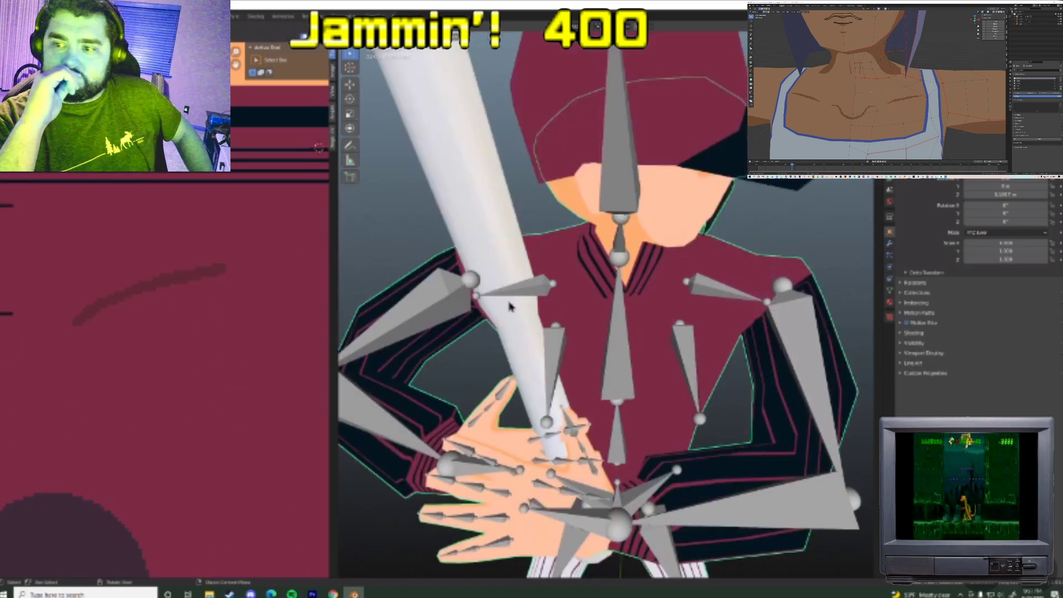
pyautogui.press('h')
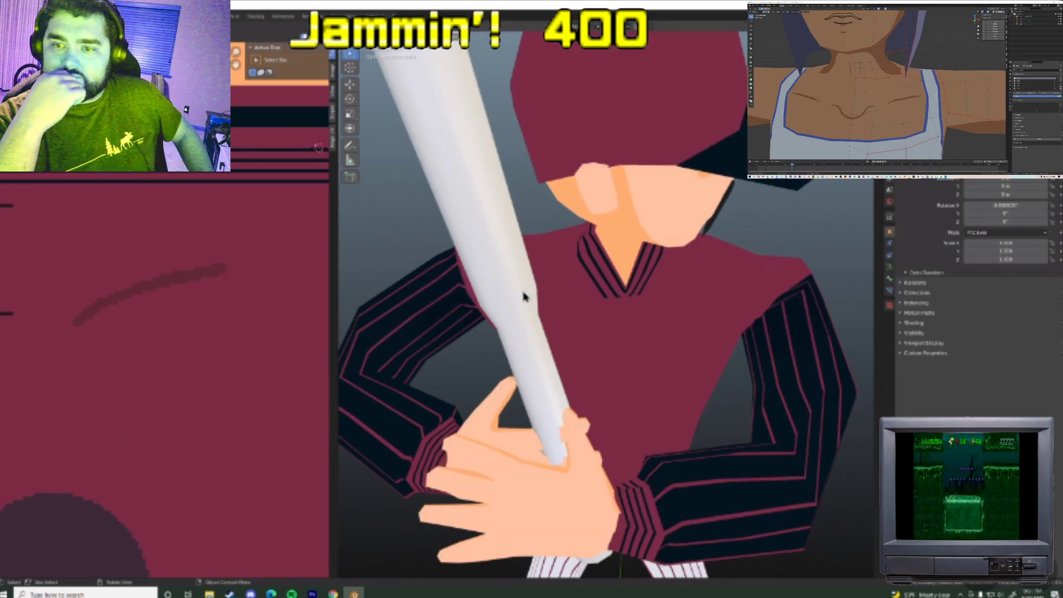
# Examine the mesh topology of the baseball player's neck and collar up close in Edit Mode
pyautogui.click(575, 277)
pyautogui.press('Tab')
pyautogui.moveTo(615, 243)
pyautogui.mouseDown(button='middle')
pyautogui.moveTo(611, 290)
pyautogui.moveTo(631, 206)
pyautogui.moveTo(622, 235)
pyautogui.mouseUp(button='middle')
pyautogui.scroll(3, 631, 206)
pyautogui.keyDown('shift'); pyautogui.moveTo(626, 138); pyautogui.dragTo(609, 213, button='middle'); pyautogui.keyUp('shift')
pyautogui.scroll(3, 609, 212)
pyautogui.scroll(-4, 593, 253)
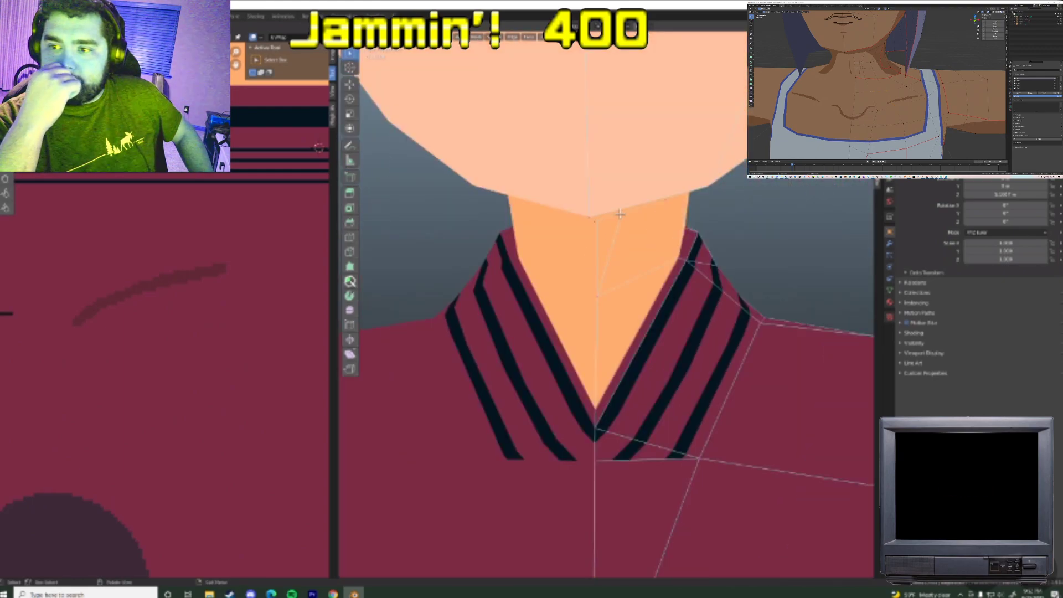
pyautogui.scroll(3, 618, 273)
pyautogui.moveTo(618, 273)
pyautogui.mouseDown(button='middle')
pyautogui.moveTo(621, 256)
pyautogui.moveTo(620, 291)
pyautogui.mouseUp(button='middle')
pyautogui.scroll(-2, 602, 182)
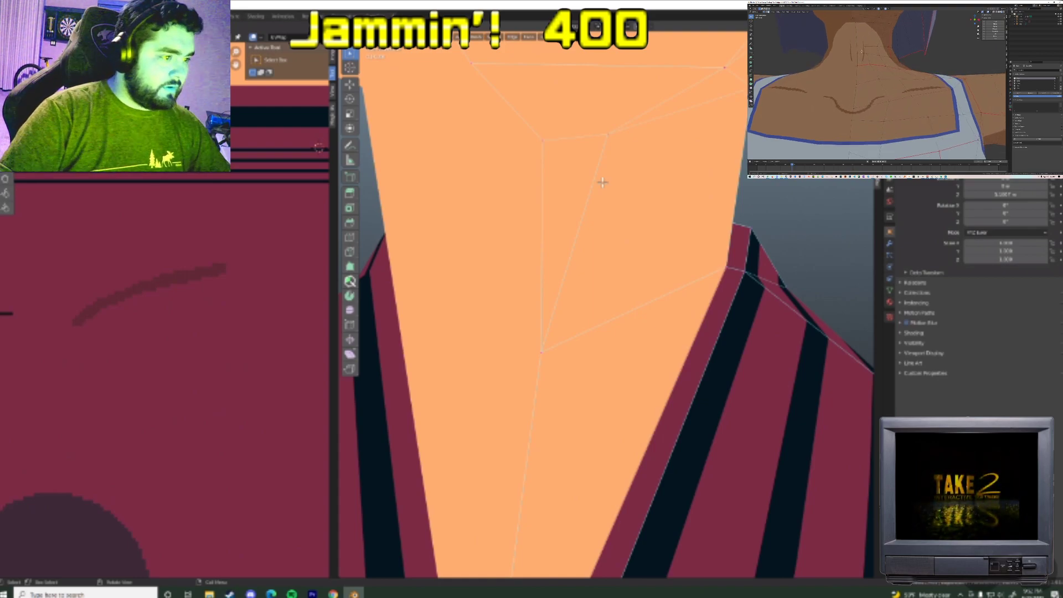
# Switch back to the girl model and examine her neck and upper chest mesh from the front and from above
pyautogui.moveTo(861, 50); pyautogui.dragTo(889, 53, button='middle')
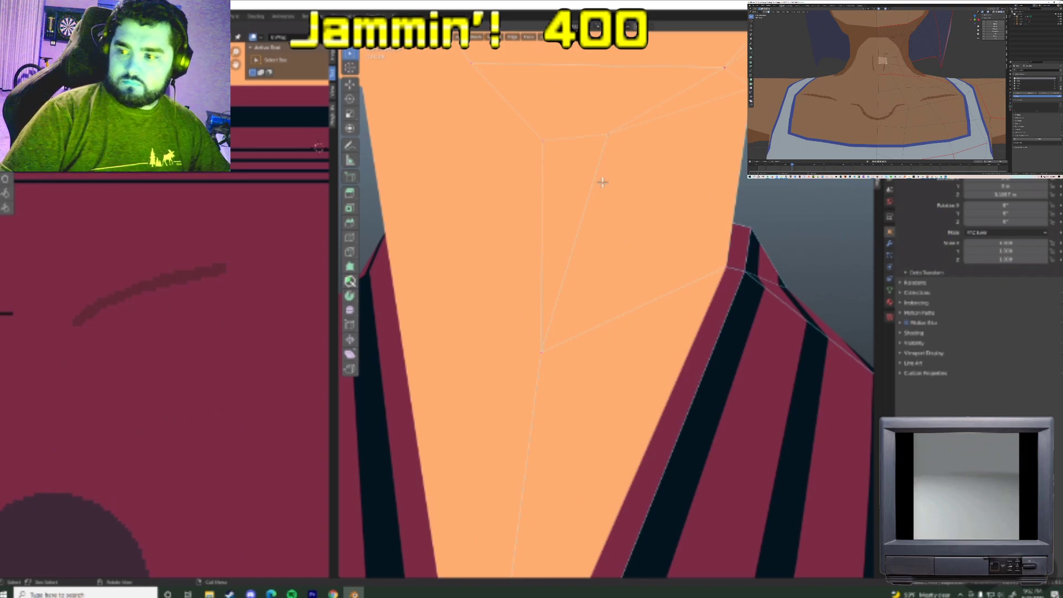
pyautogui.scroll(-5, 890, 66)
pyautogui.scroll(6, 890, 66)
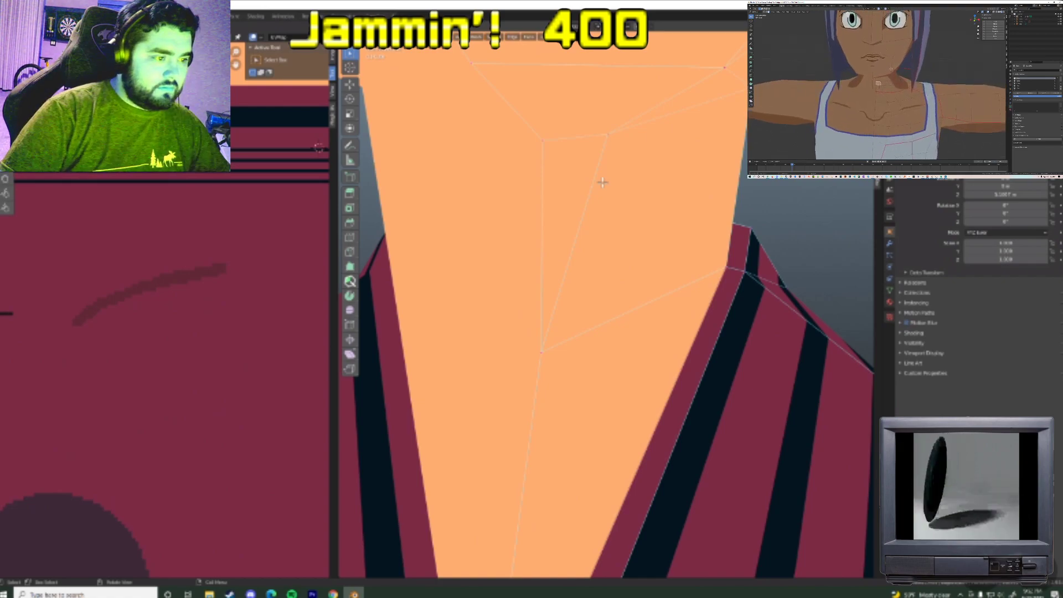
pyautogui.scroll(3, 885, 66)
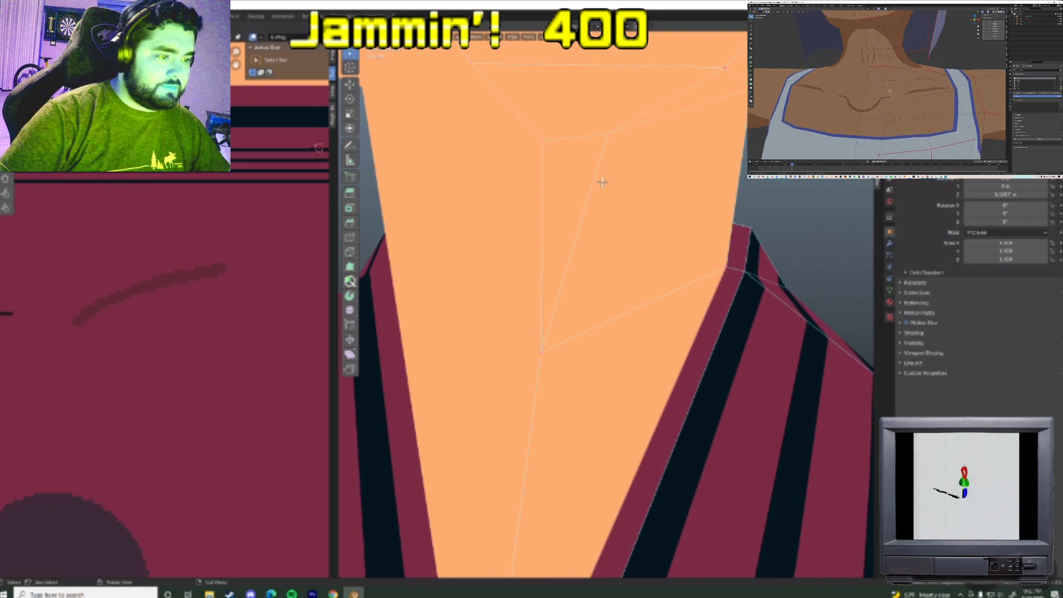
pyautogui.moveTo(885, 61); pyautogui.dragTo(910, 79, button='middle')
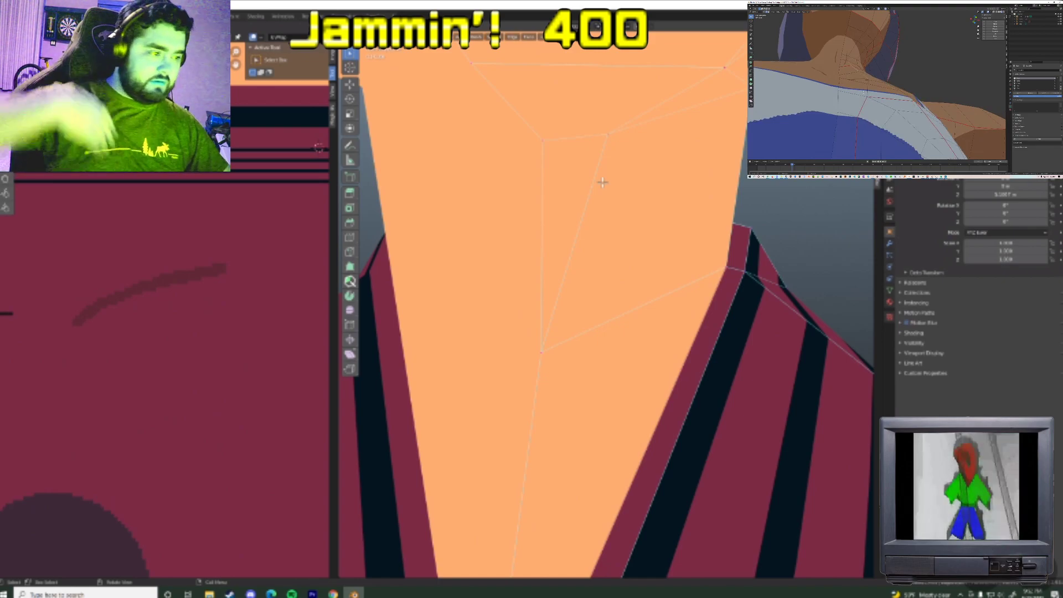
pyautogui.moveTo(864, 97); pyautogui.dragTo(857, 90, button='middle')
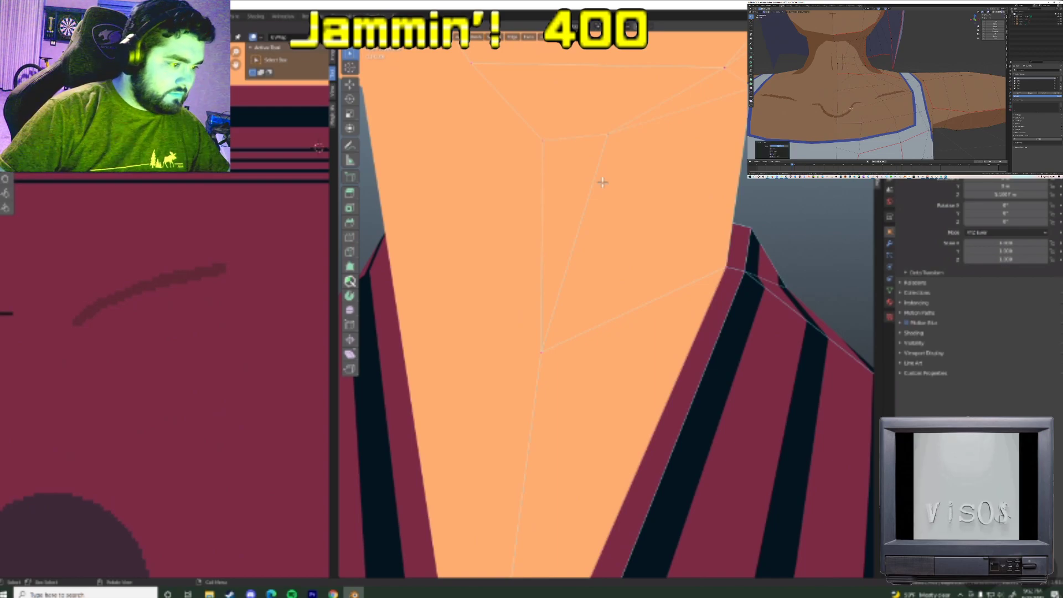
# Select a vertex on the girl's chest near the tank top's neckline and move it with proportional editing
pyautogui.scroll(-1, 850, 122)
pyautogui.moveTo(850, 122)
pyautogui.keyDown('shift'); pyautogui.mouseDown(button='middle')
pyautogui.moveTo(860, 83)
pyautogui.moveTo(874, 103)
pyautogui.moveTo(894, 103)
pyautogui.moveTo(849, 104)
pyautogui.mouseUp(button='middle'); pyautogui.keyUp('shift')
pyautogui.click(874, 105)
pyautogui.press('g')
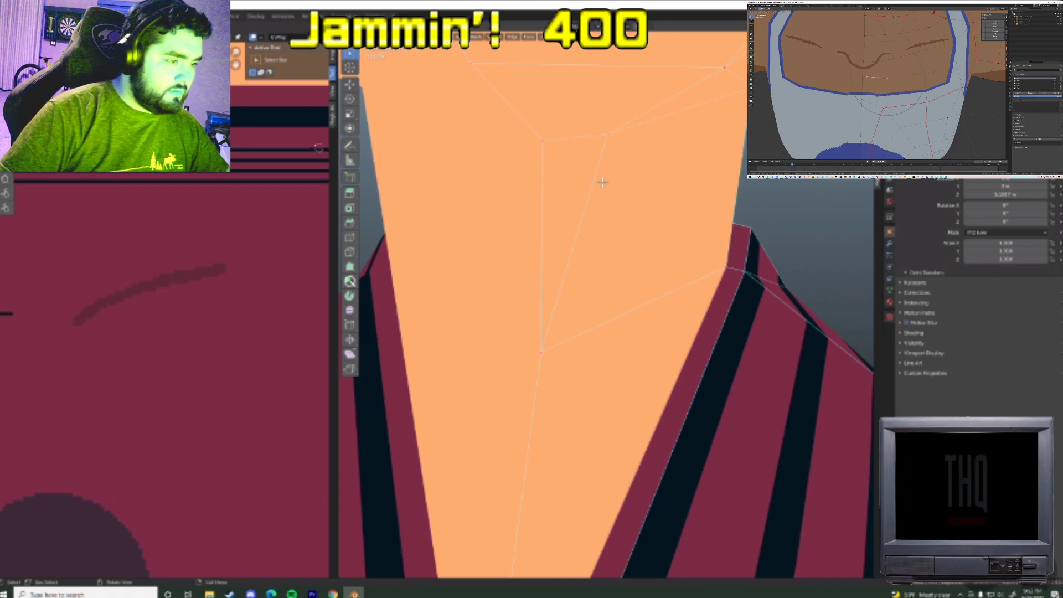
# Adjust the side of the girl's neck with proportional editing and return to Object Mode
pyautogui.moveTo(855, 70); pyautogui.dragTo(877, 80, button='middle')
pyautogui.scroll(2, 886, 83)
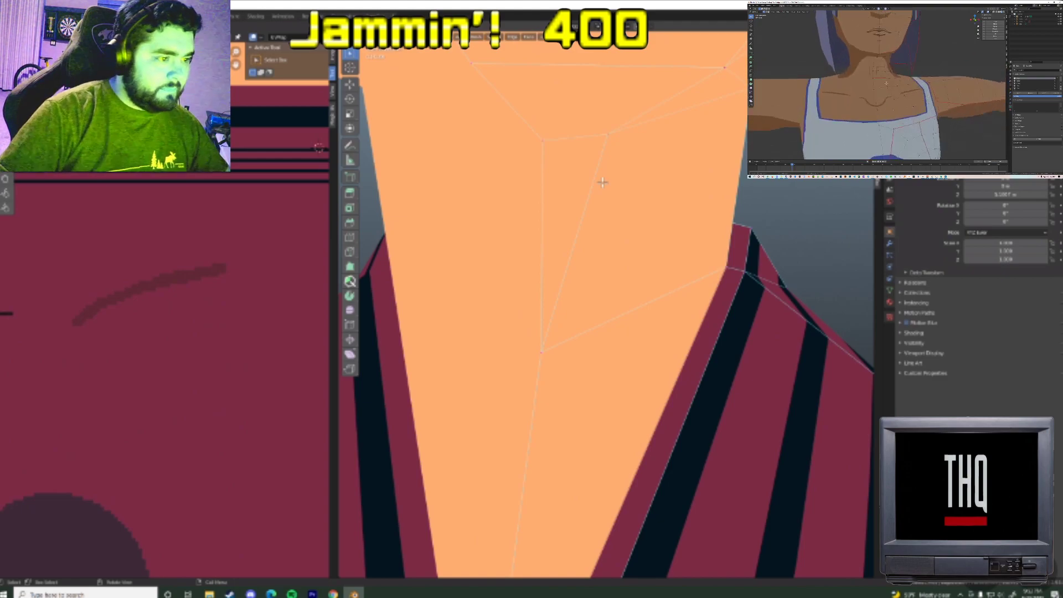
pyautogui.scroll(4, 880, 78)
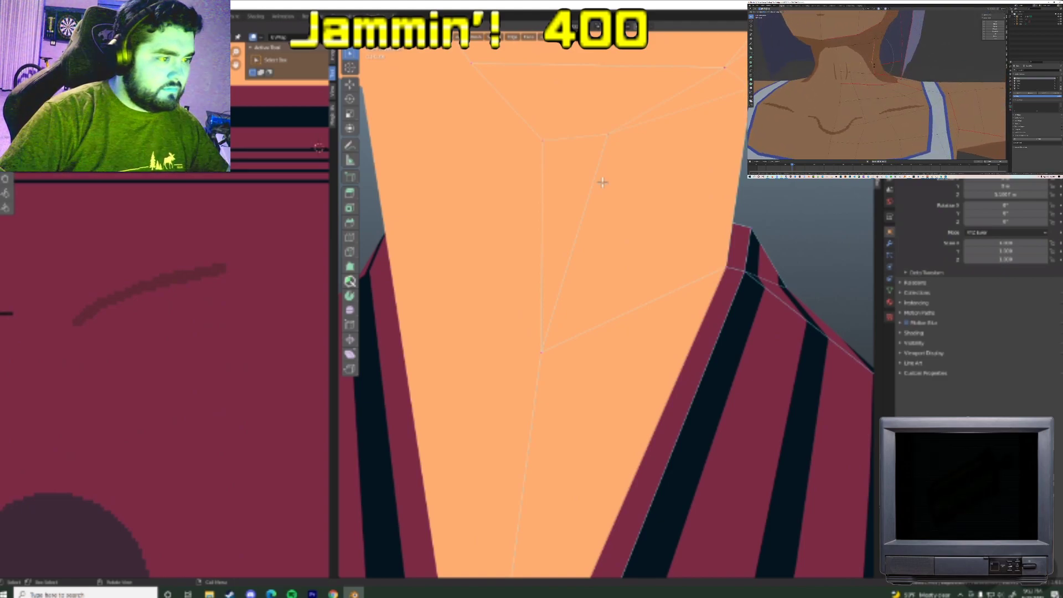
pyautogui.moveTo(874, 65); pyautogui.dragTo(858, 57, button='middle')
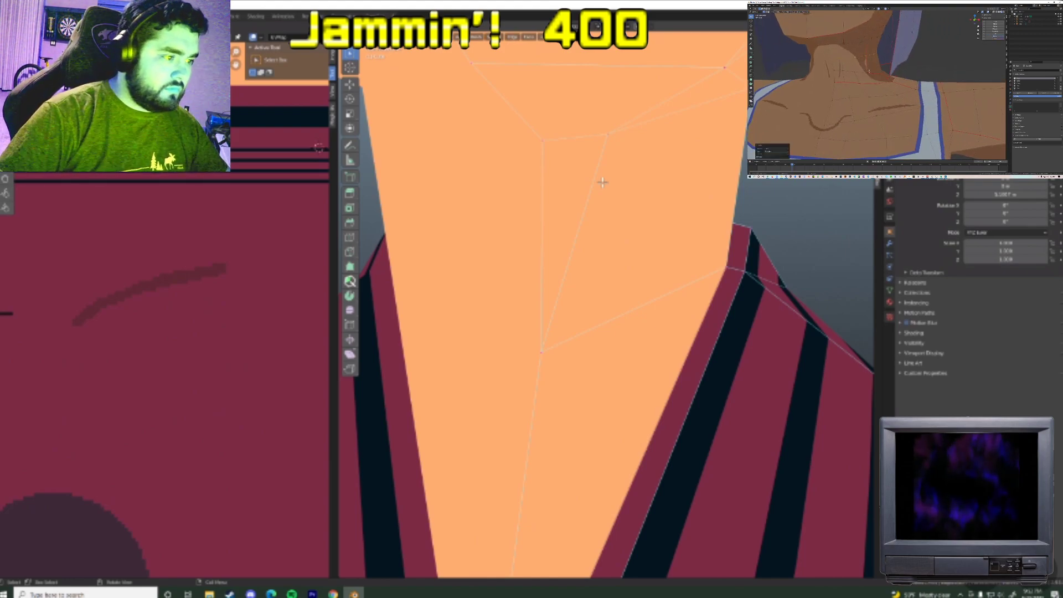
pyautogui.scroll(-6, 920, 67)
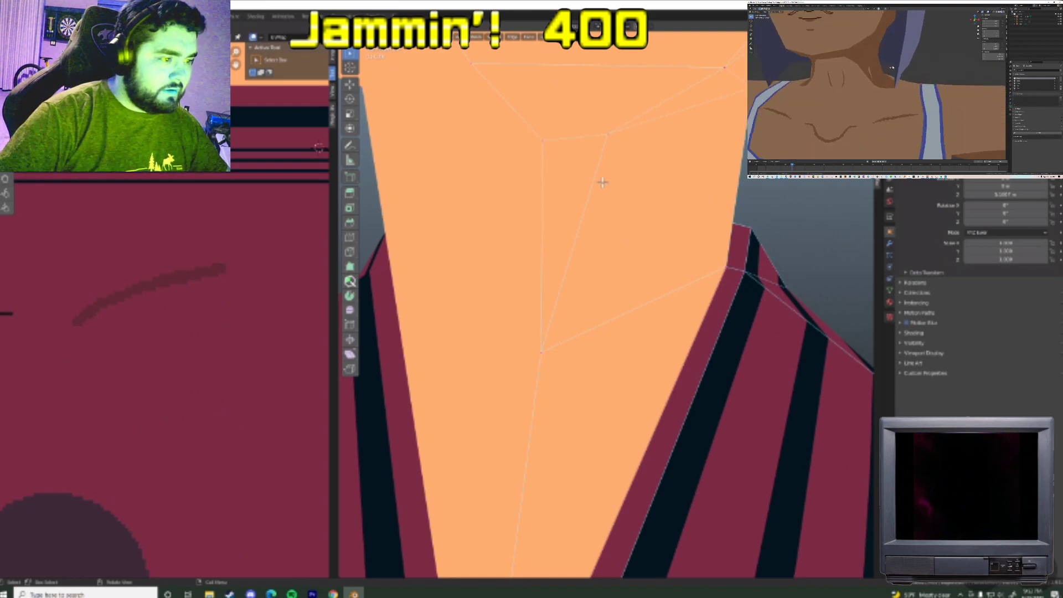
# Open the Texture Paint workspace and examine the girl's painted face, neck and chest on the model alongside the texture image
pyautogui.click(853, 8)
pyautogui.scroll(6, 941, 77)
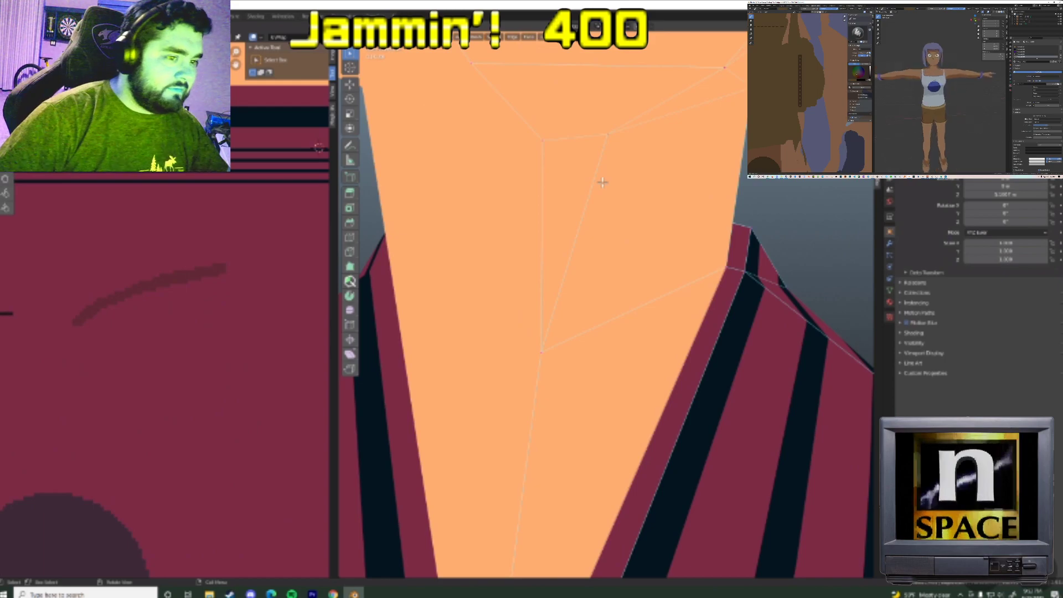
pyautogui.scroll(3, 928, 71)
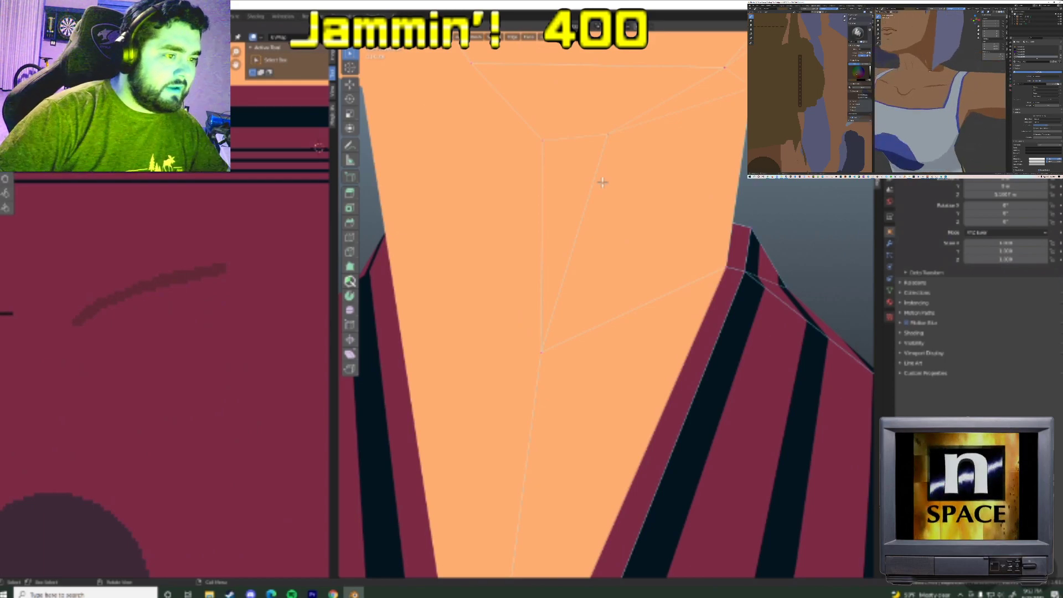
pyautogui.scroll(-4, 808, 94)
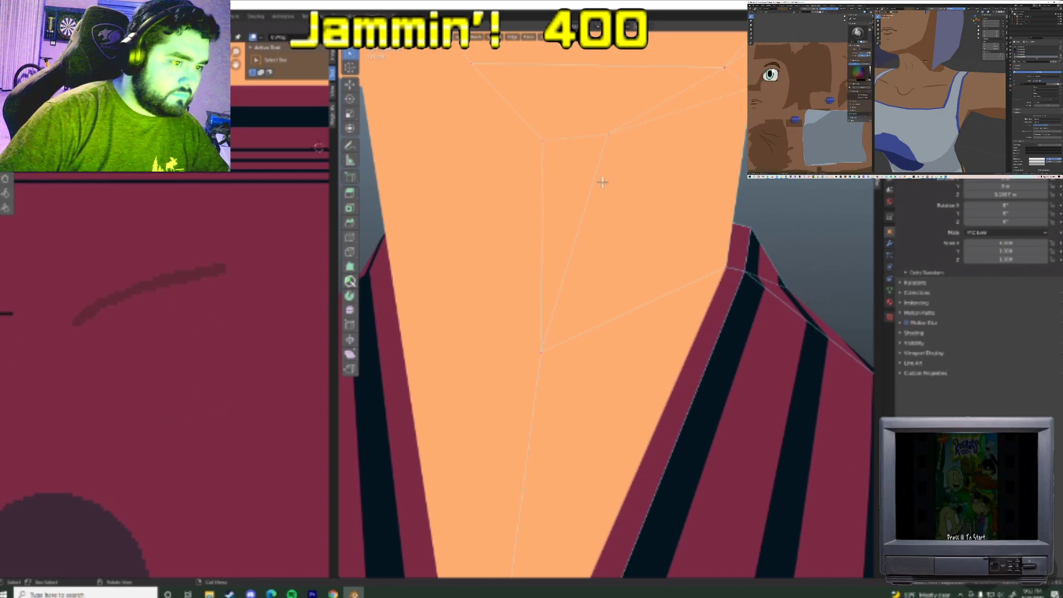
pyautogui.scroll(-4, 943, 64)
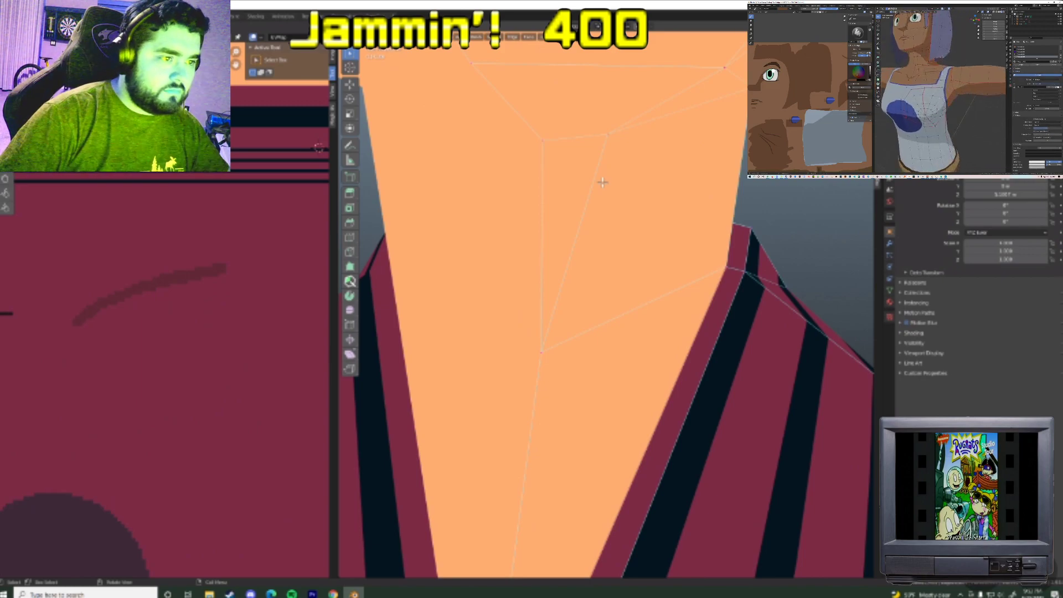
pyautogui.moveTo(923, 64); pyautogui.dragTo(932, 65, button='middle')
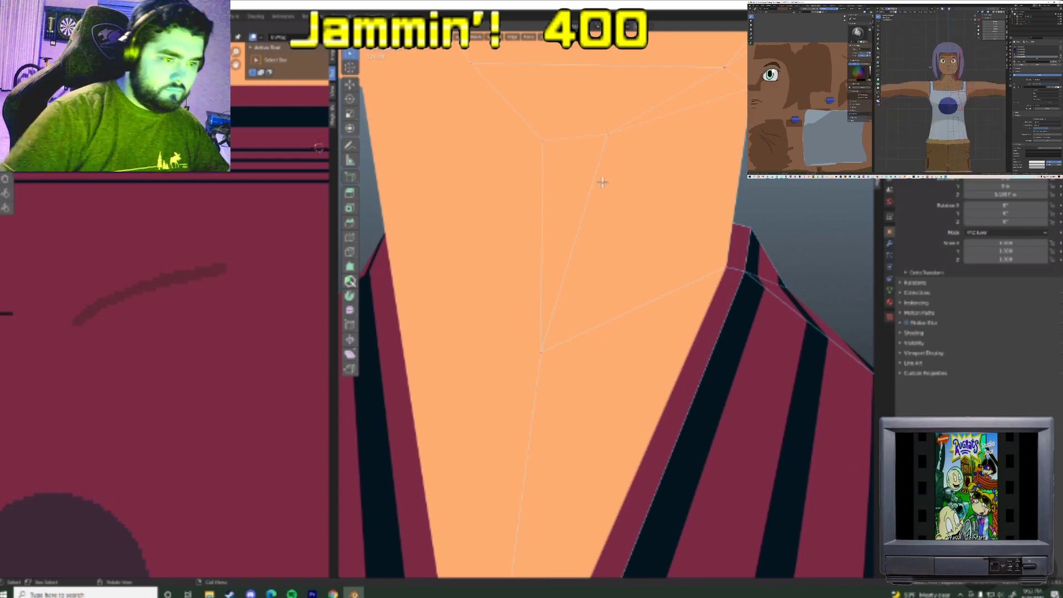
pyautogui.scroll(3, 937, 75)
pyautogui.scroll(4, 937, 75)
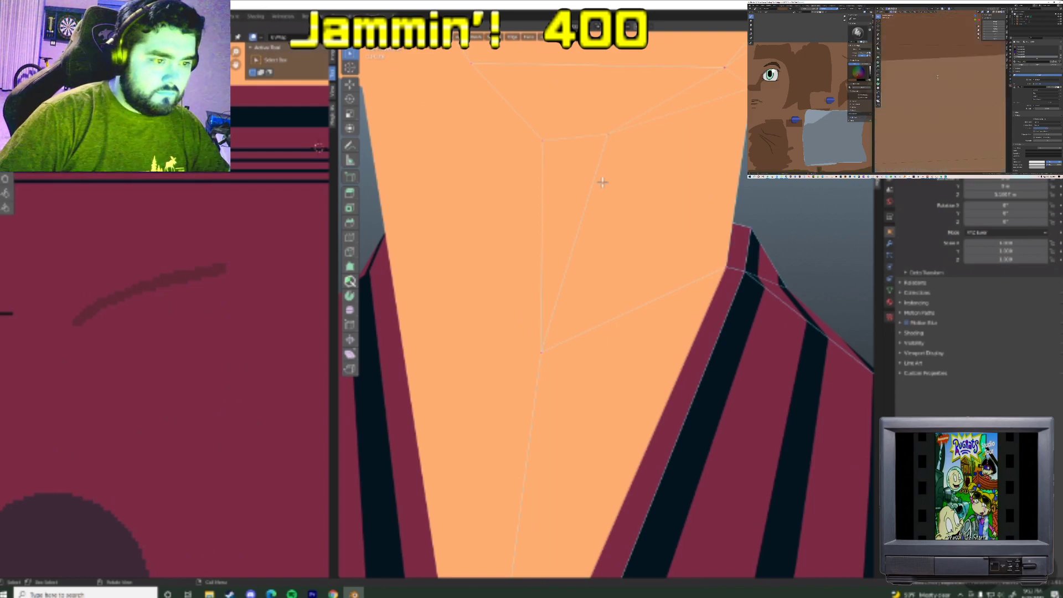
pyautogui.scroll(-6, 937, 72)
pyautogui.scroll(2, 937, 72)
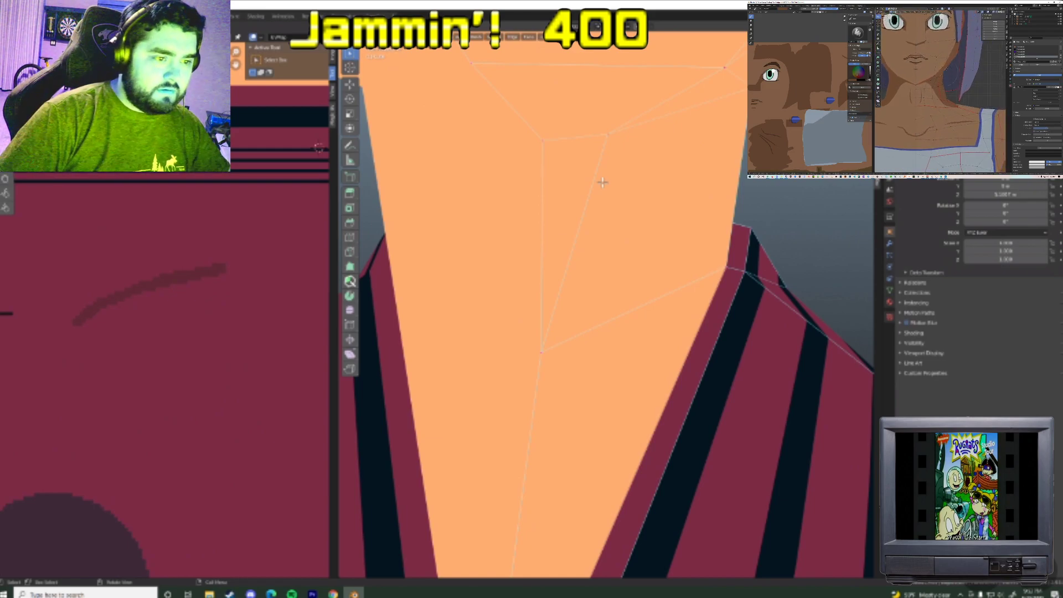
pyautogui.scroll(-5, 944, 68)
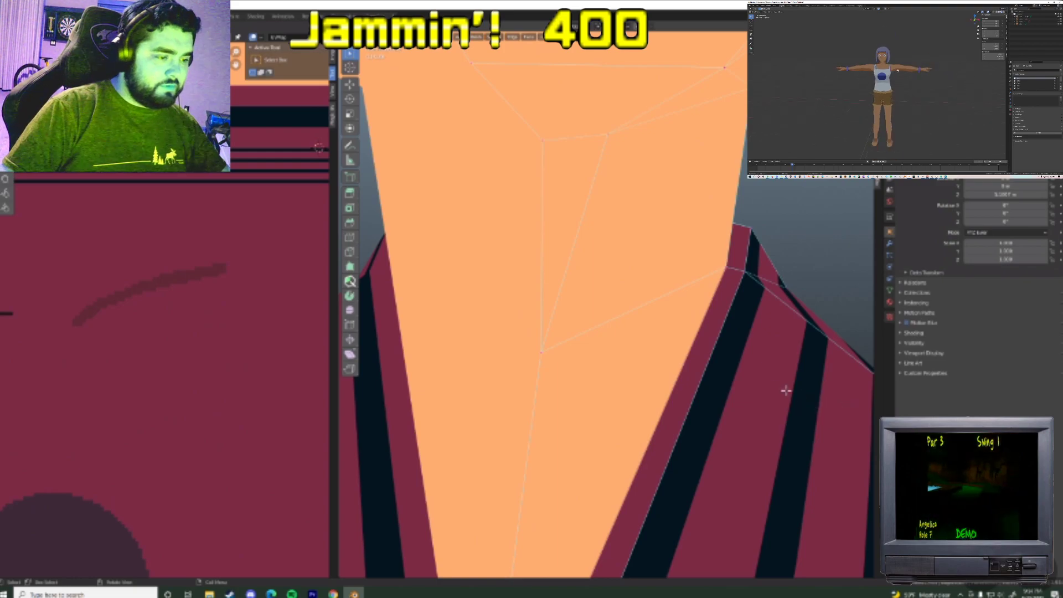
# Switch to the baseball player model, leave Edit Mode and examine the batting pose from several angles
pyautogui.scroll(-15, 784, 389)
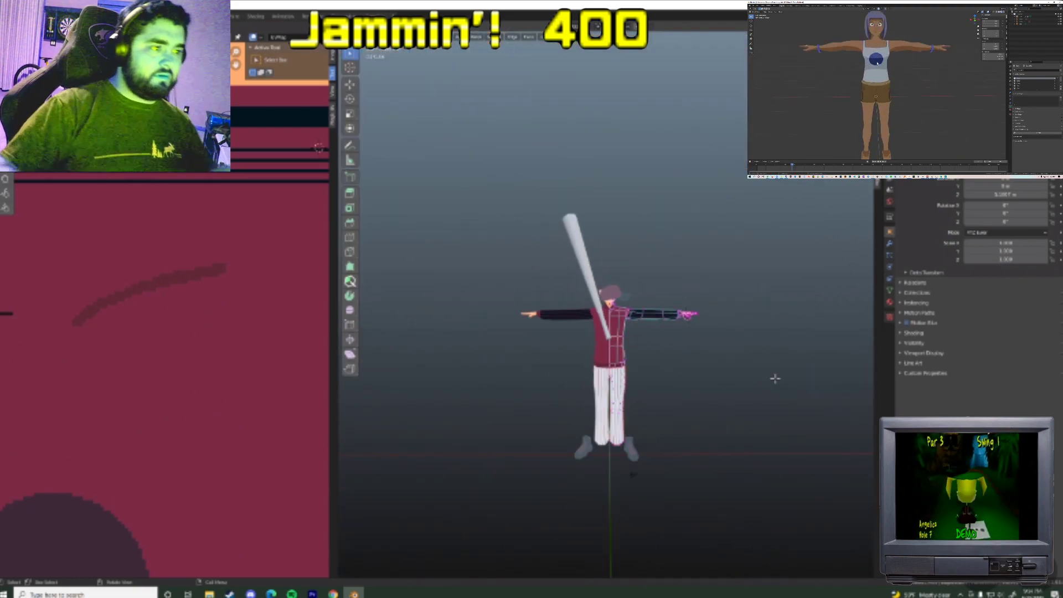
pyautogui.press('Tab')
pyautogui.moveTo(730, 391); pyautogui.dragTo(701, 389, button='middle')
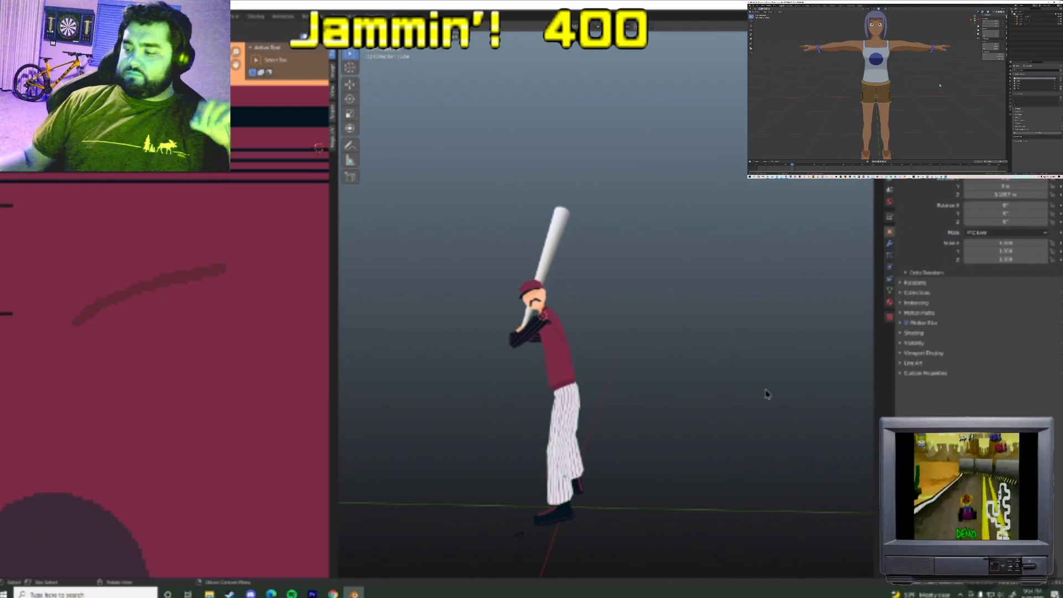
pyautogui.moveTo(732, 428); pyautogui.dragTo(663, 404, button='middle')
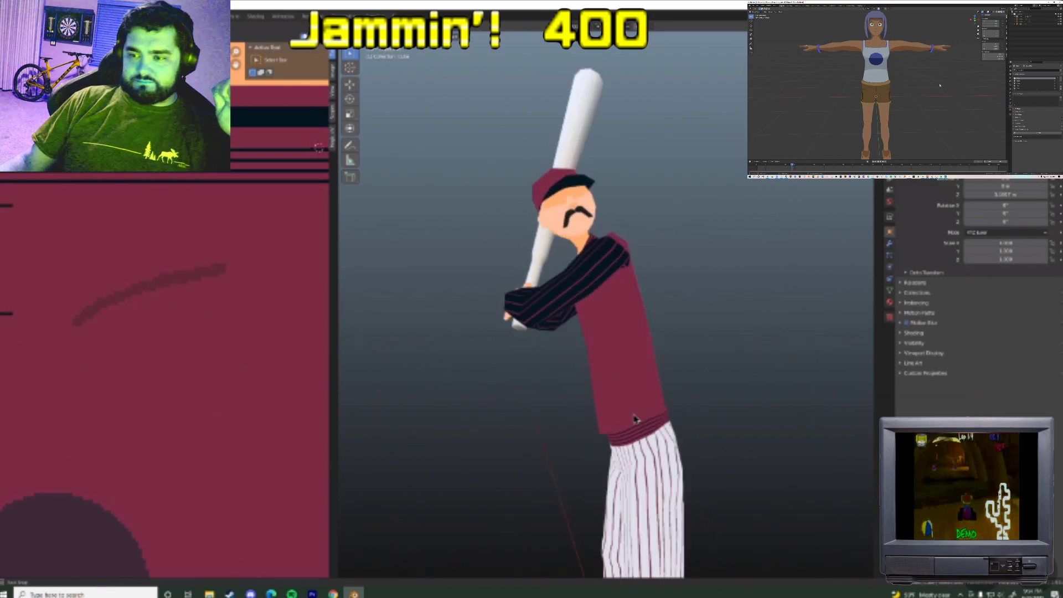
pyautogui.scroll(-3, 700, 363)
pyautogui.moveTo(702, 381); pyautogui.dragTo(731, 374, button='middle')
pyautogui.scroll(5, 635, 359)
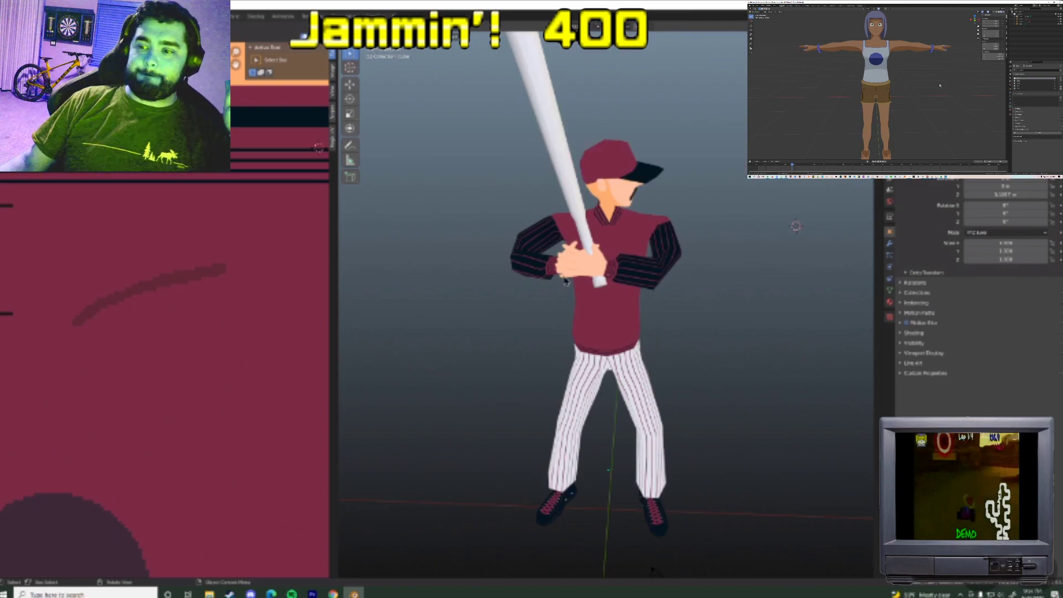
pyautogui.press('Tab')
pyautogui.press('Tab')
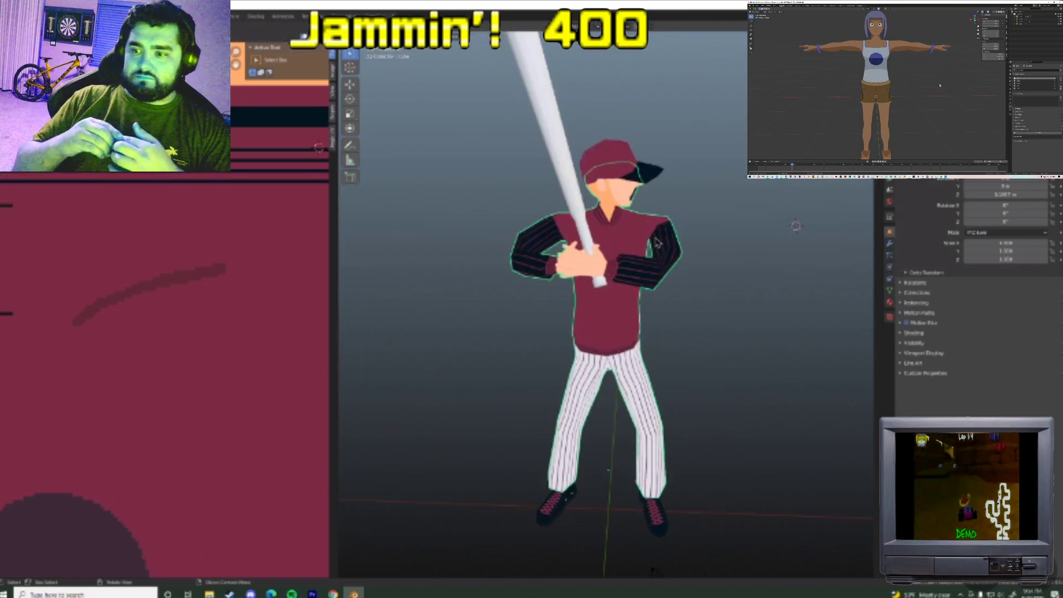